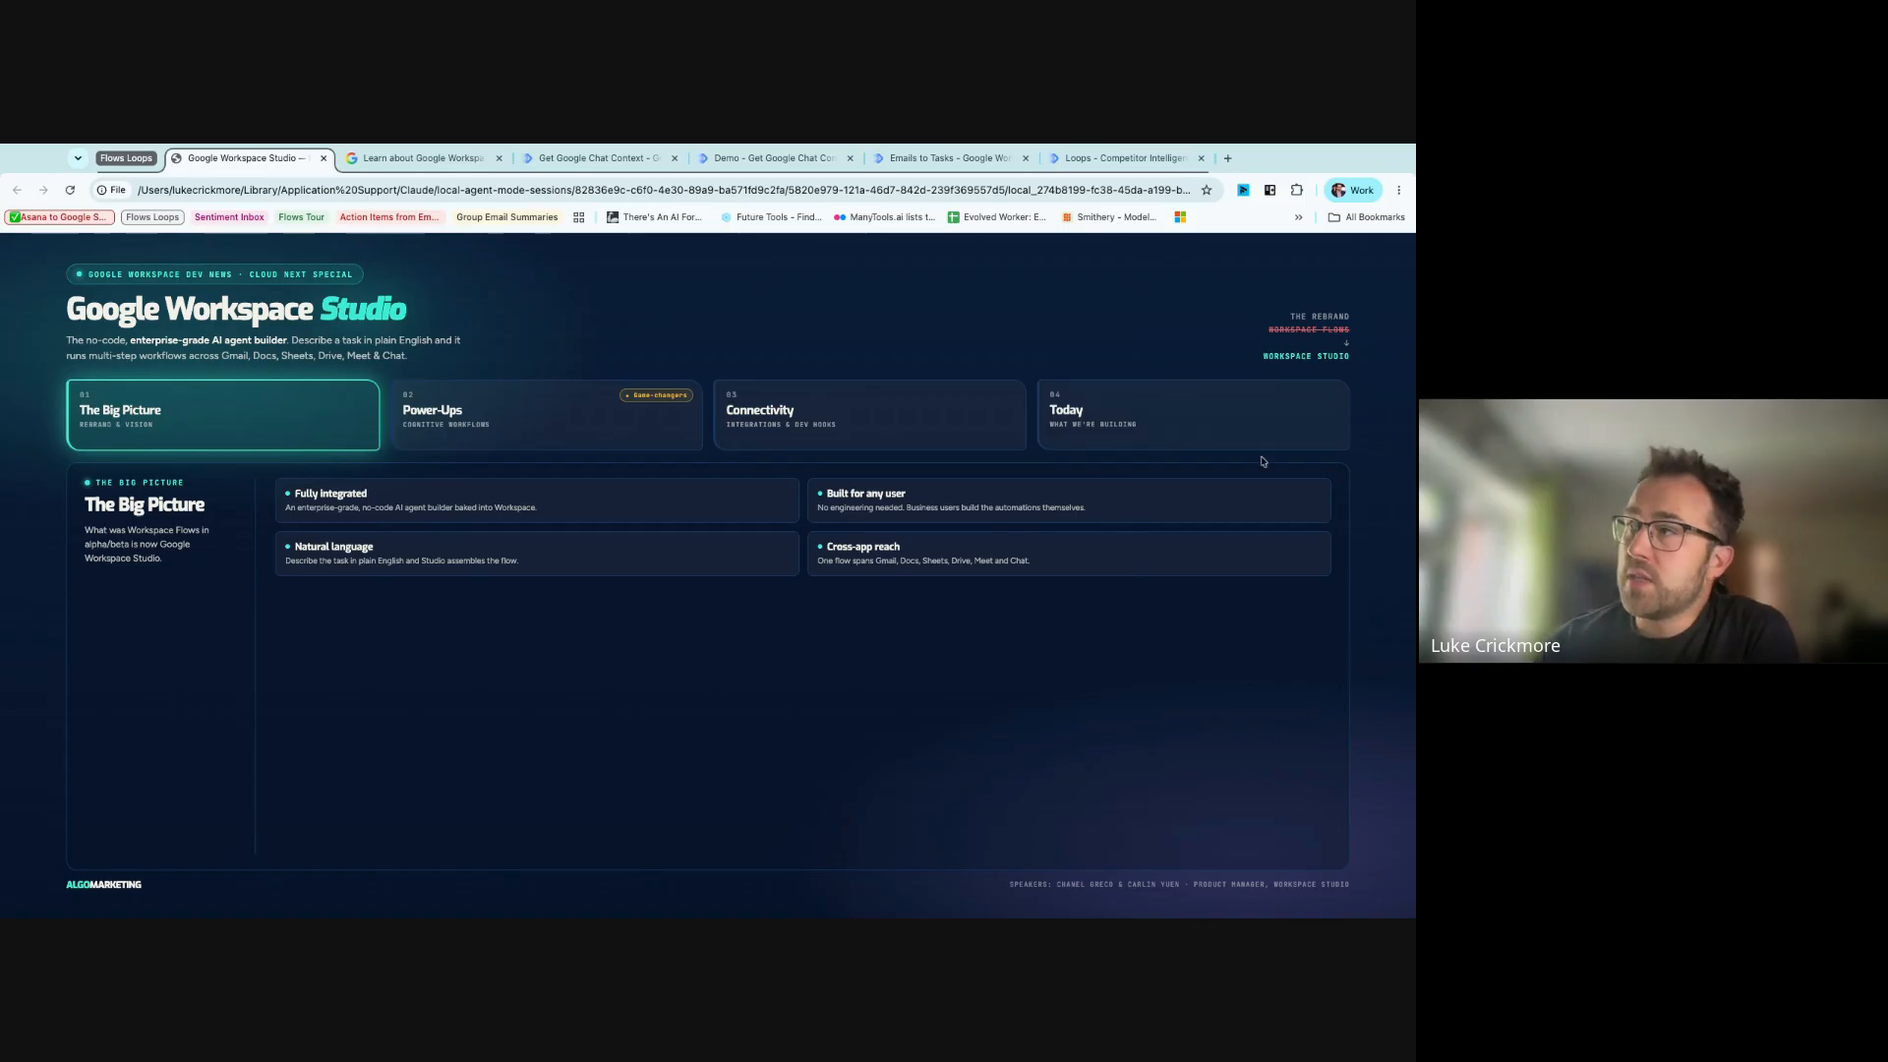
- Go through the Today, The Big Picture, Power-Ups and Connectivity sections of the Google Workspace Studio presentation
left_click(1175, 441)
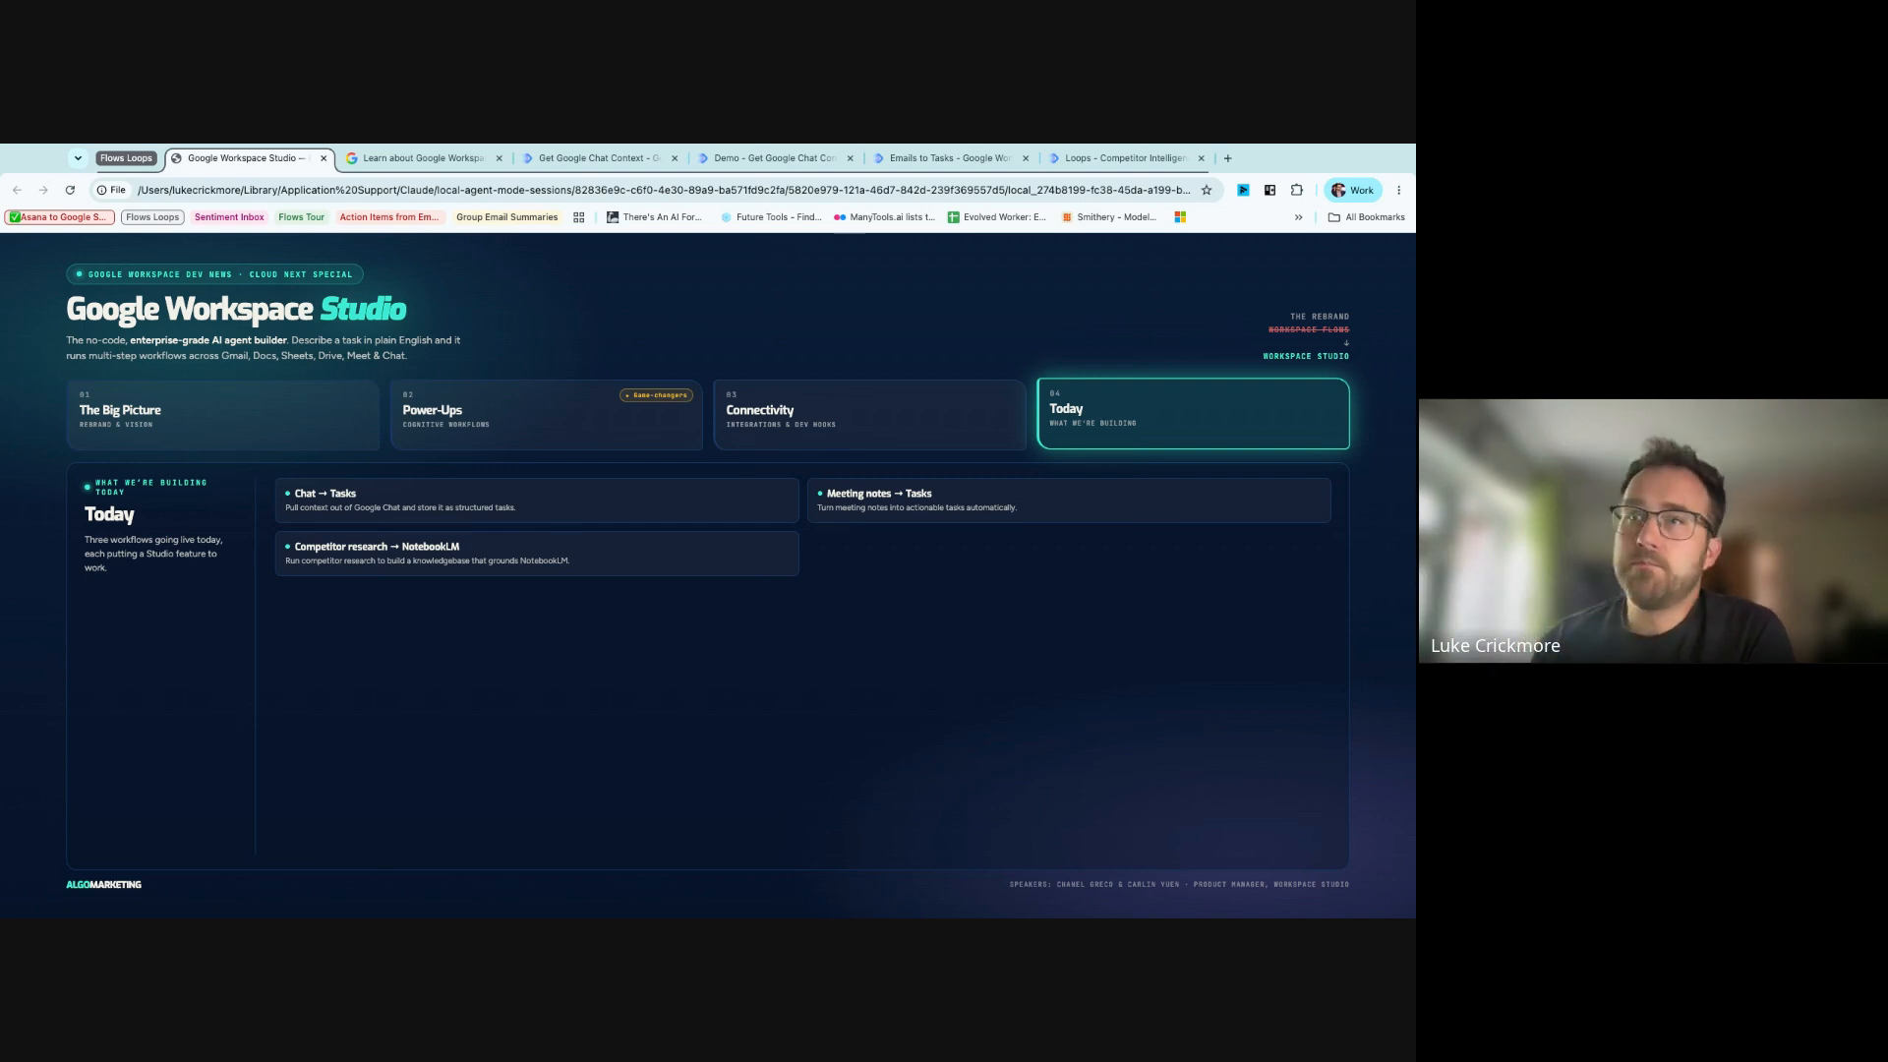
left_click(110, 426)
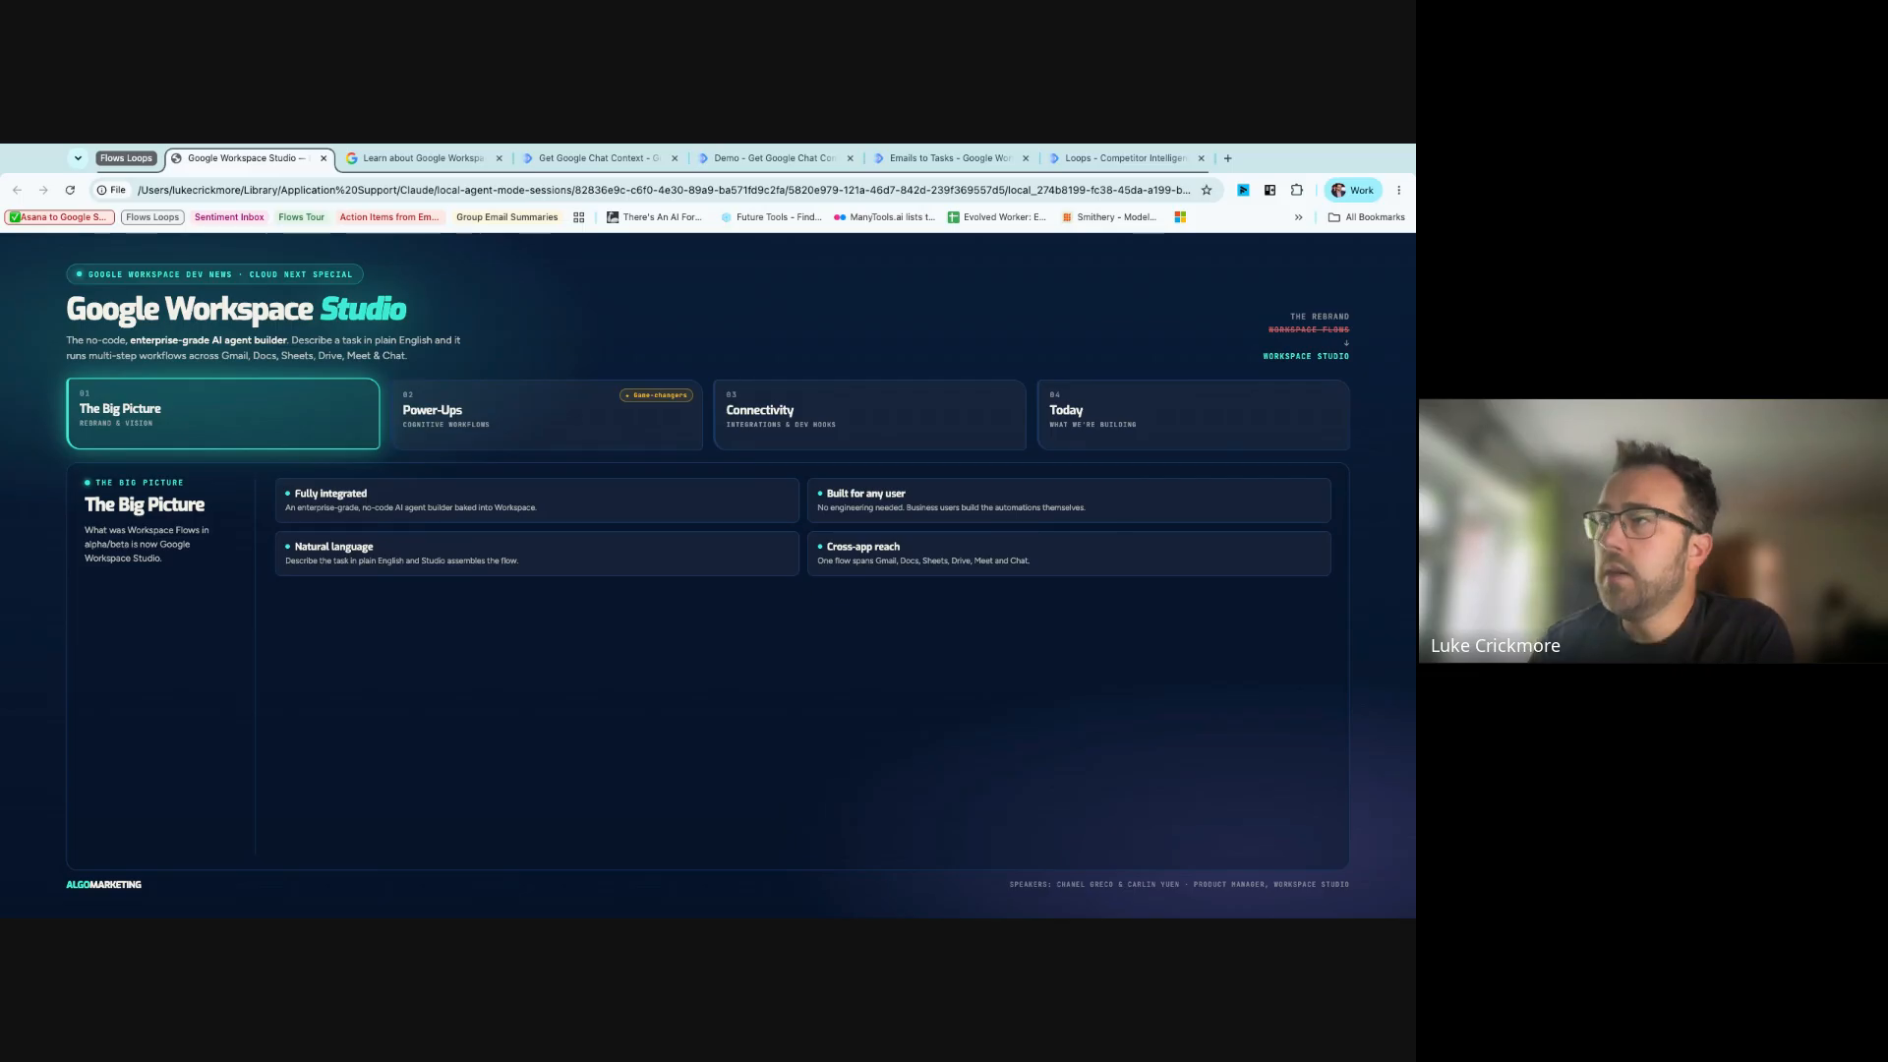
left_click(454, 417)
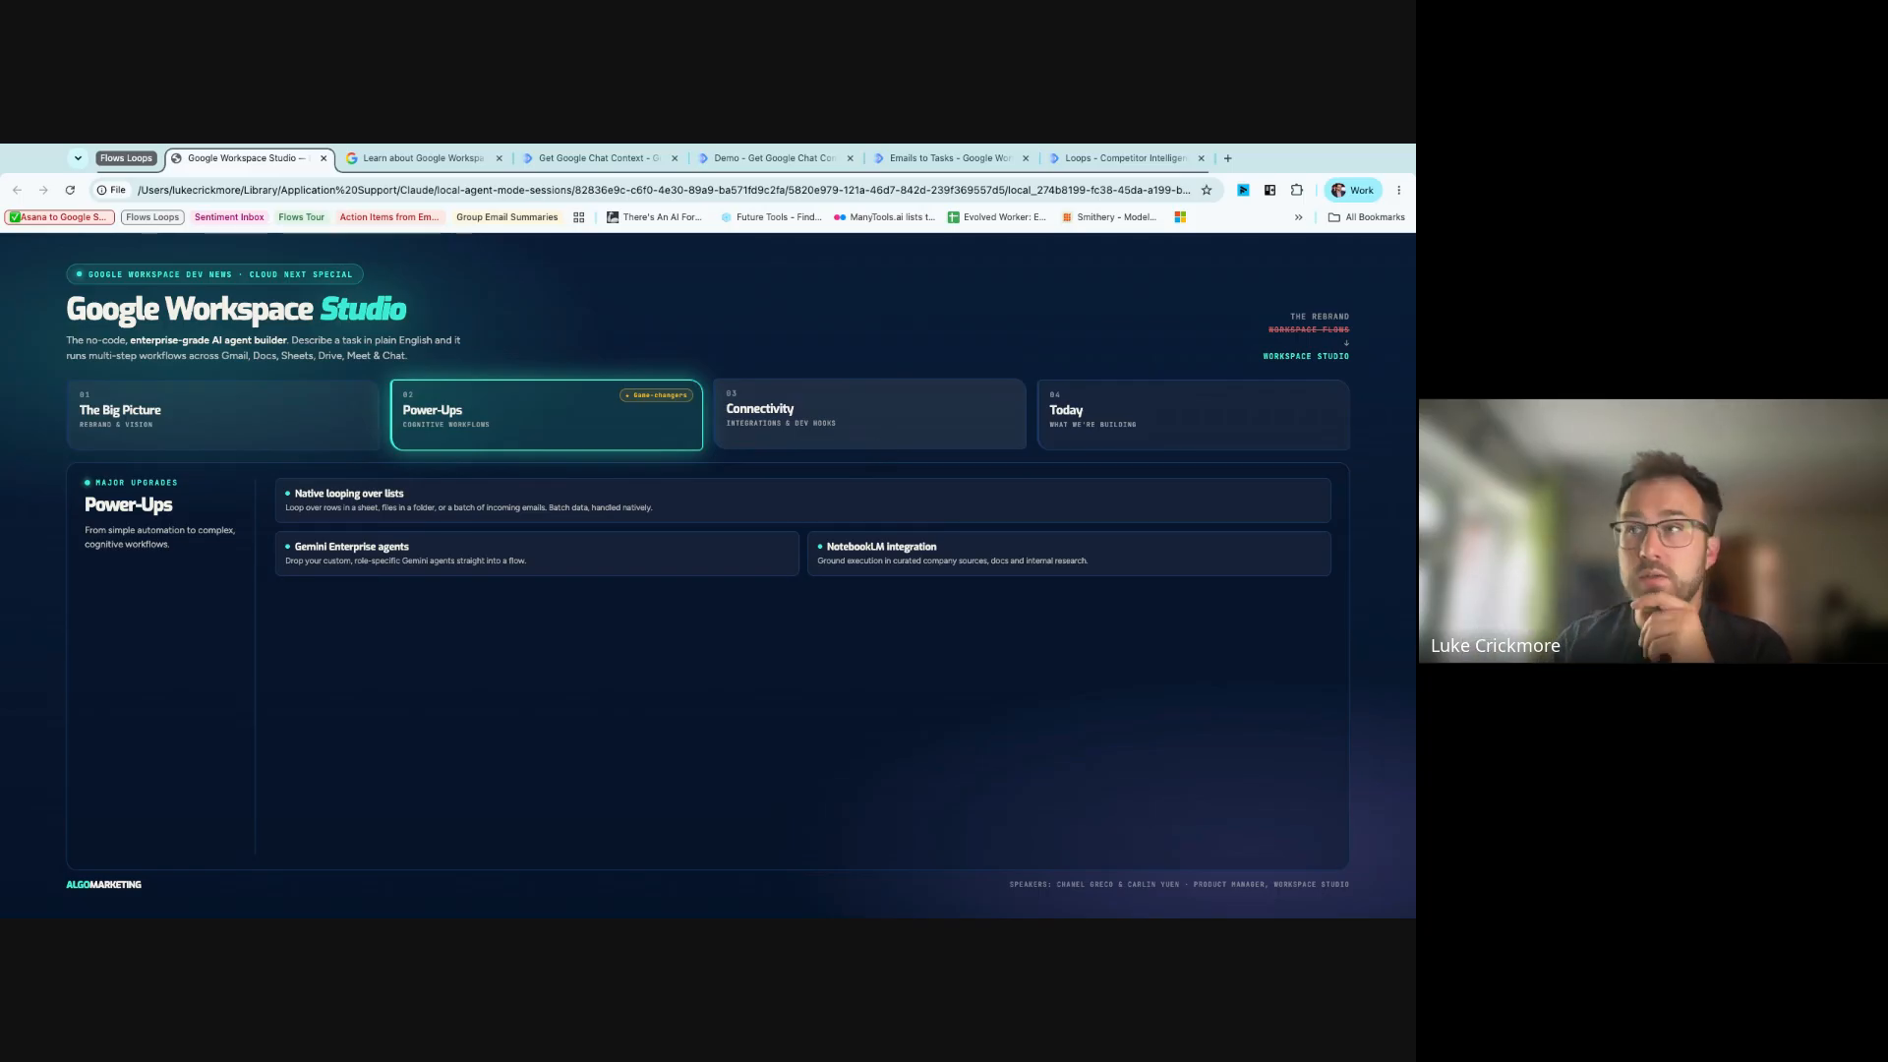
left_click(883, 442)
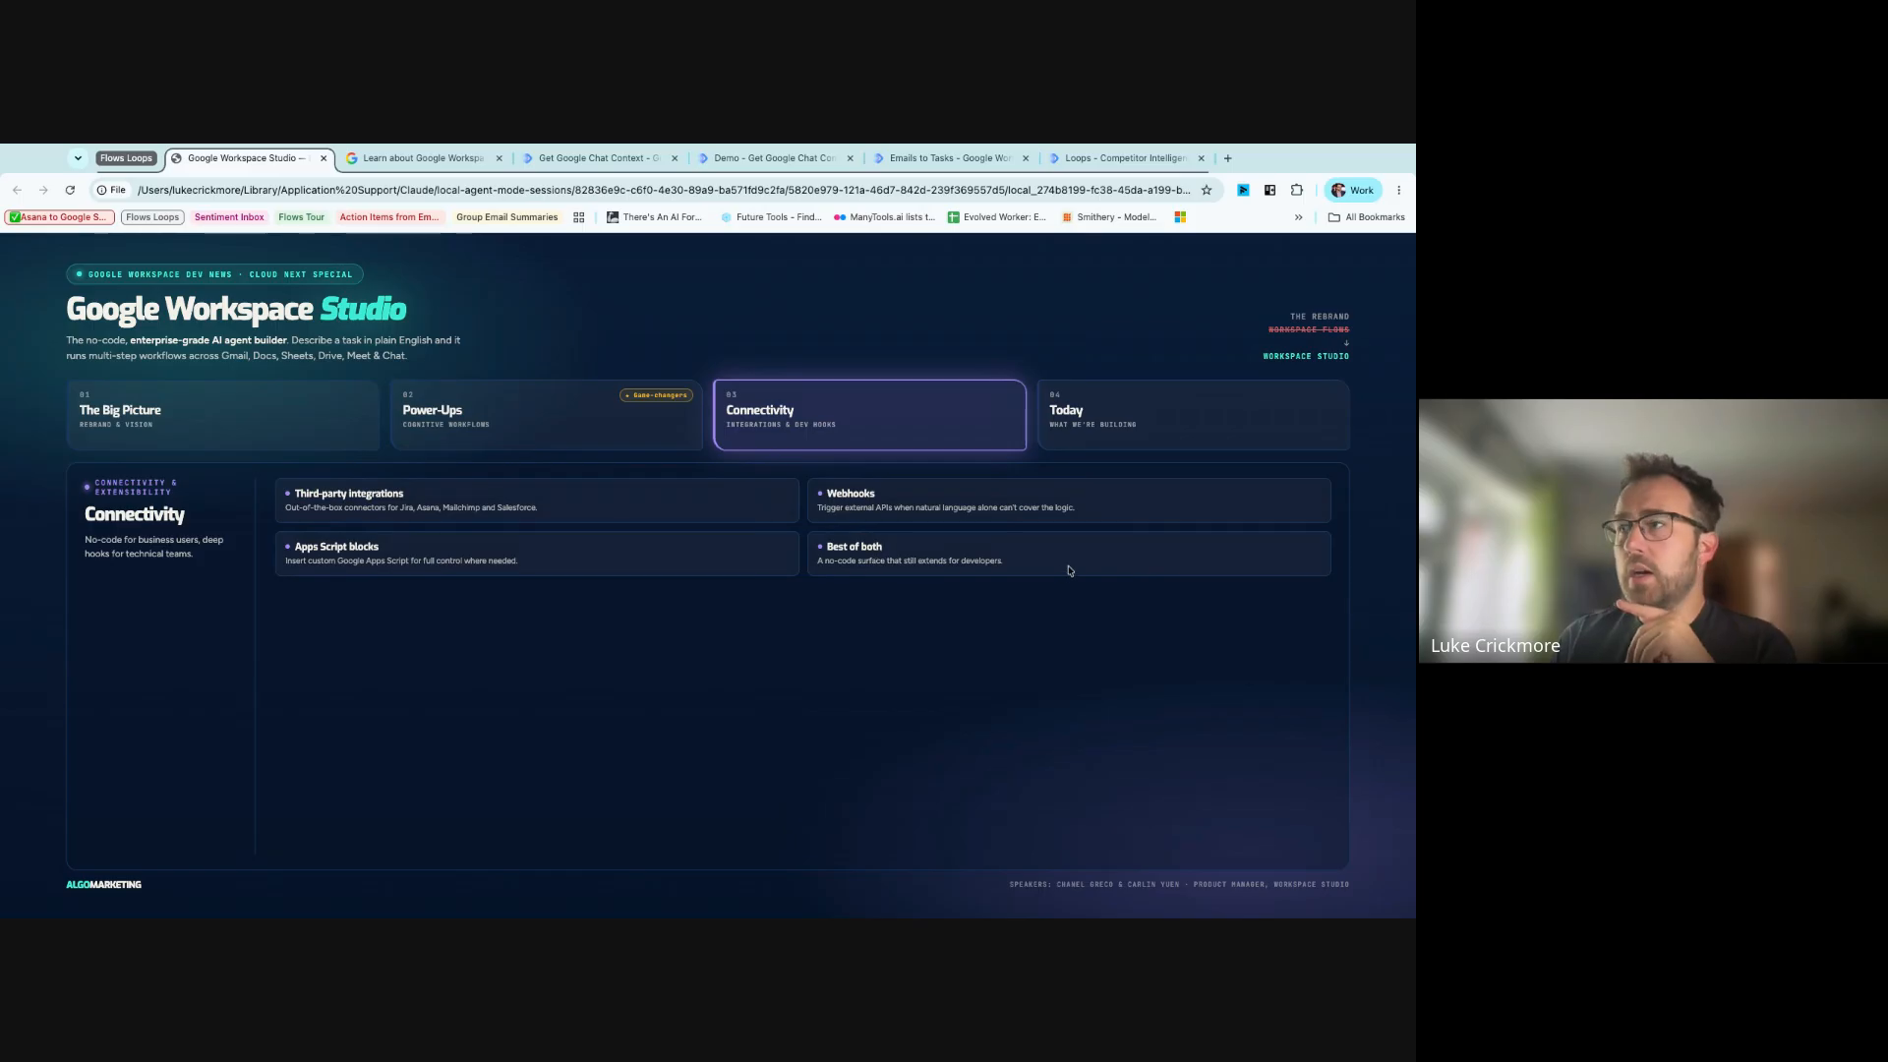
left_click_drag(1068, 567, 578, 672)
left_click(579, 672)
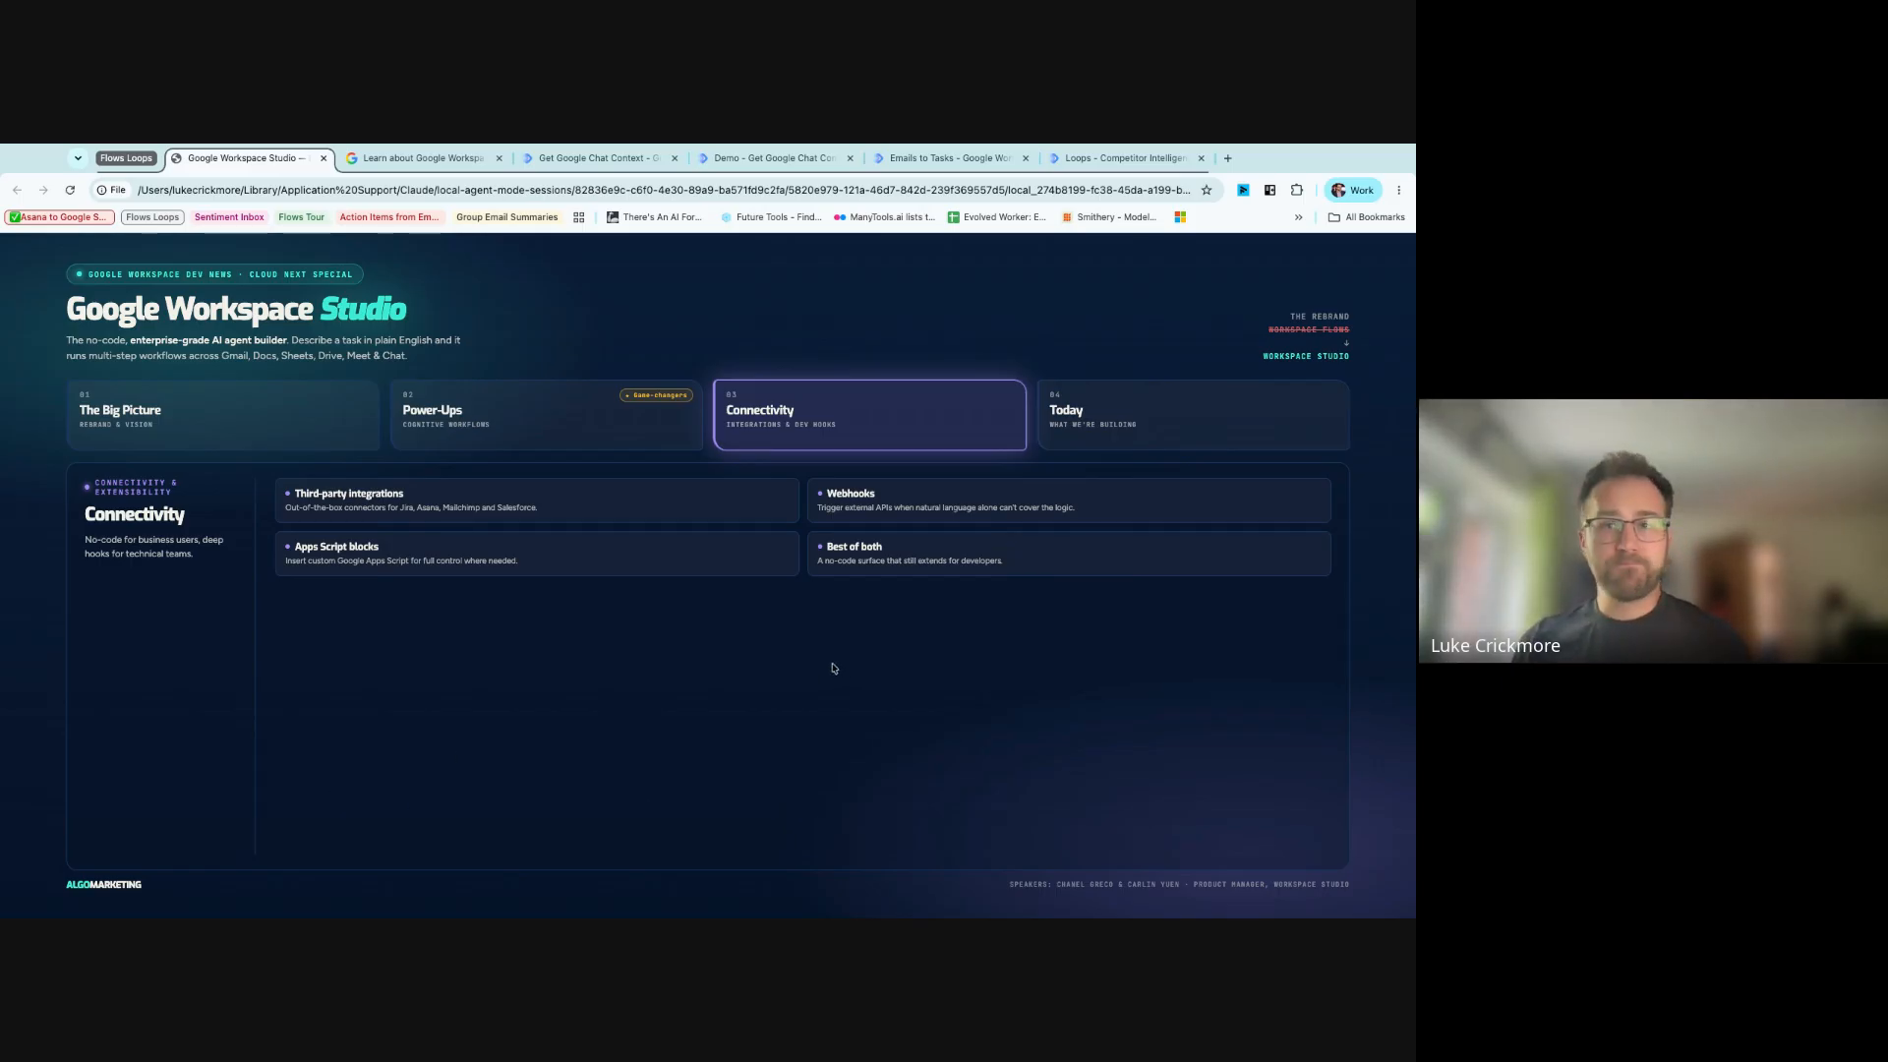
- Read the created flows and Gmail starter limits on the Workspace Studio Help page about limits
left_click(423, 159)
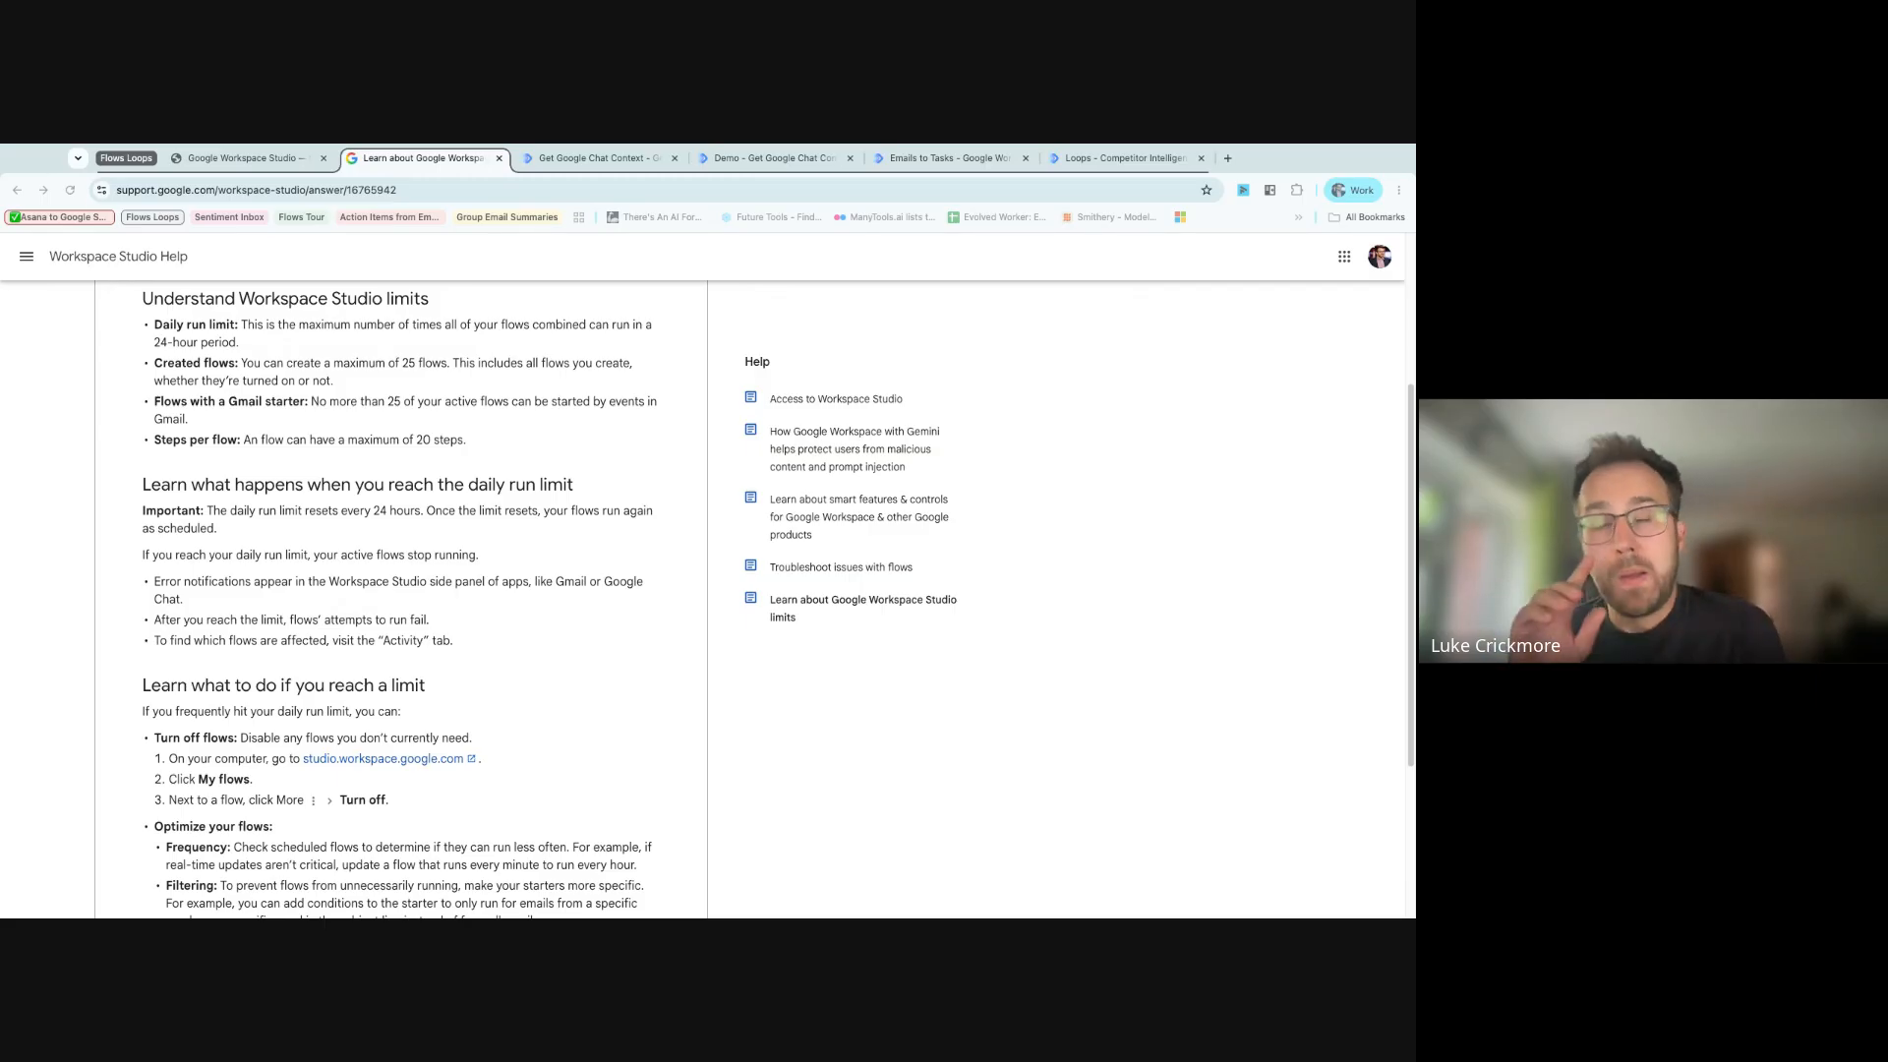
scroll(401, 600, "up", 2)
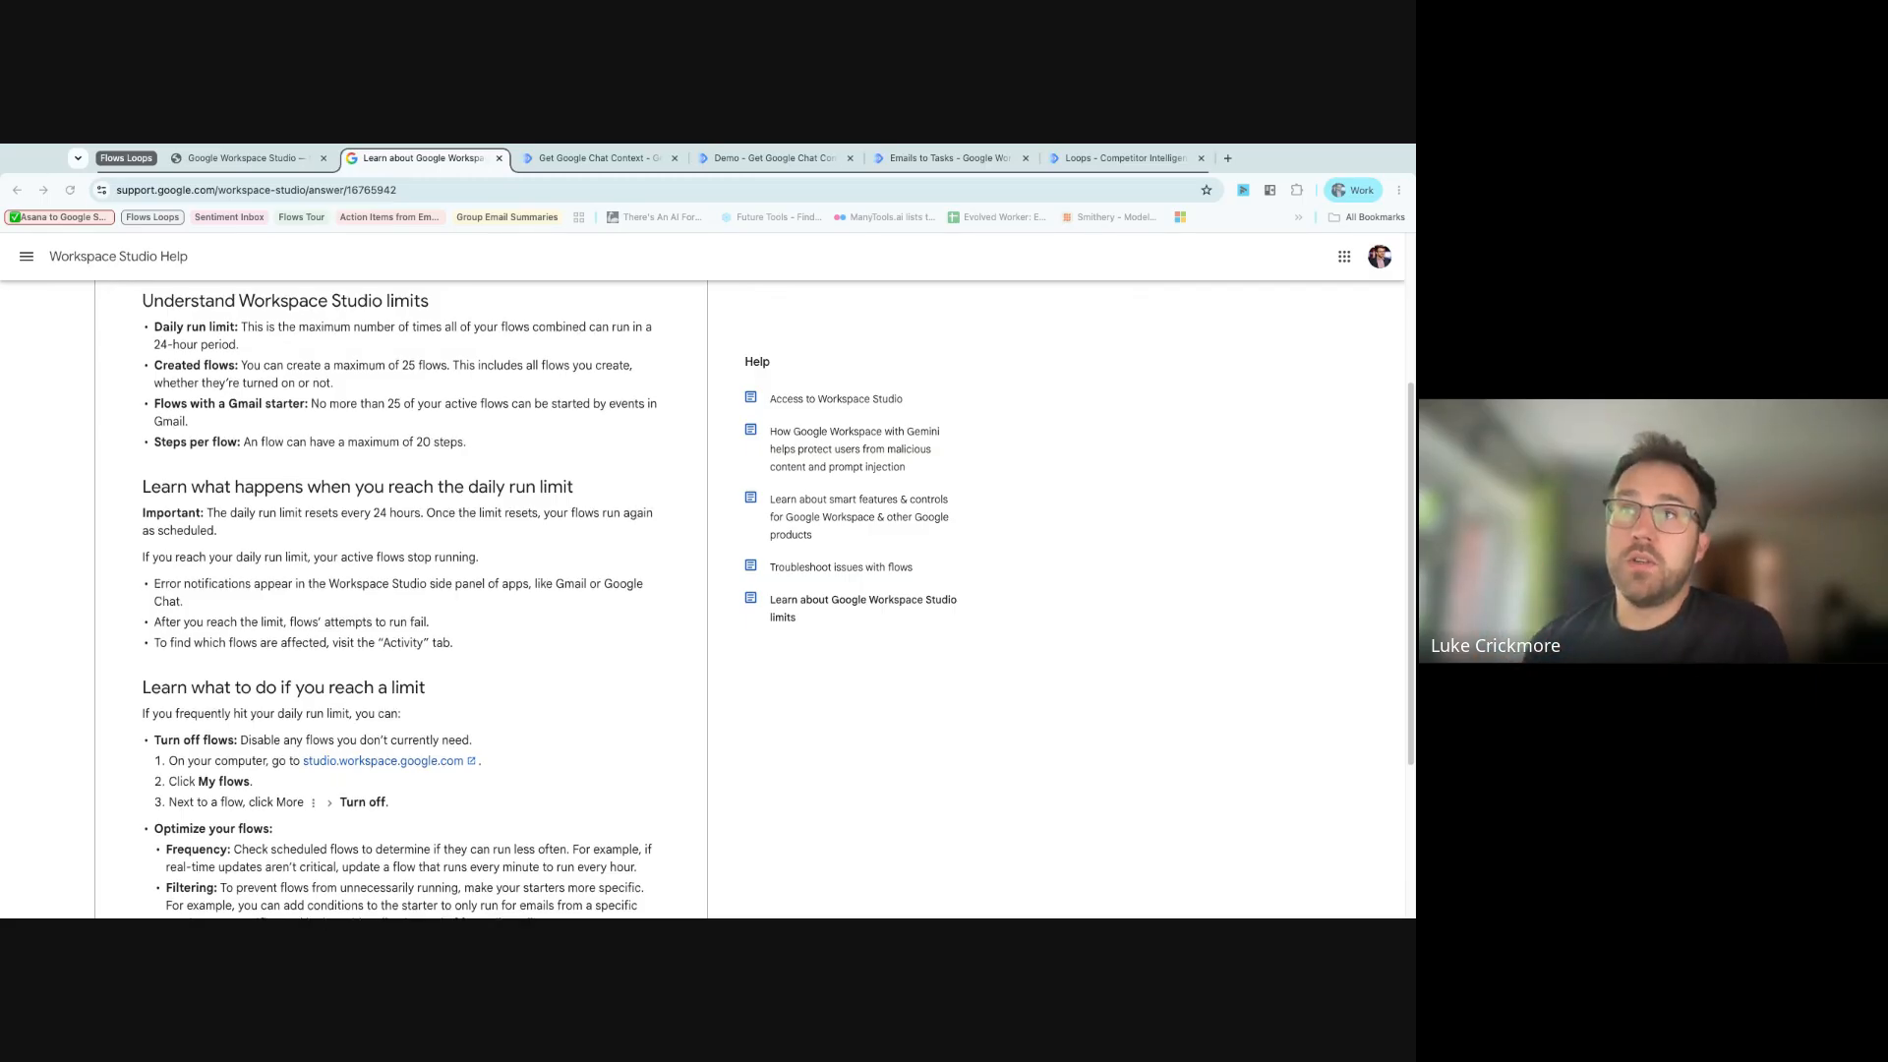
triple_click(393, 523)
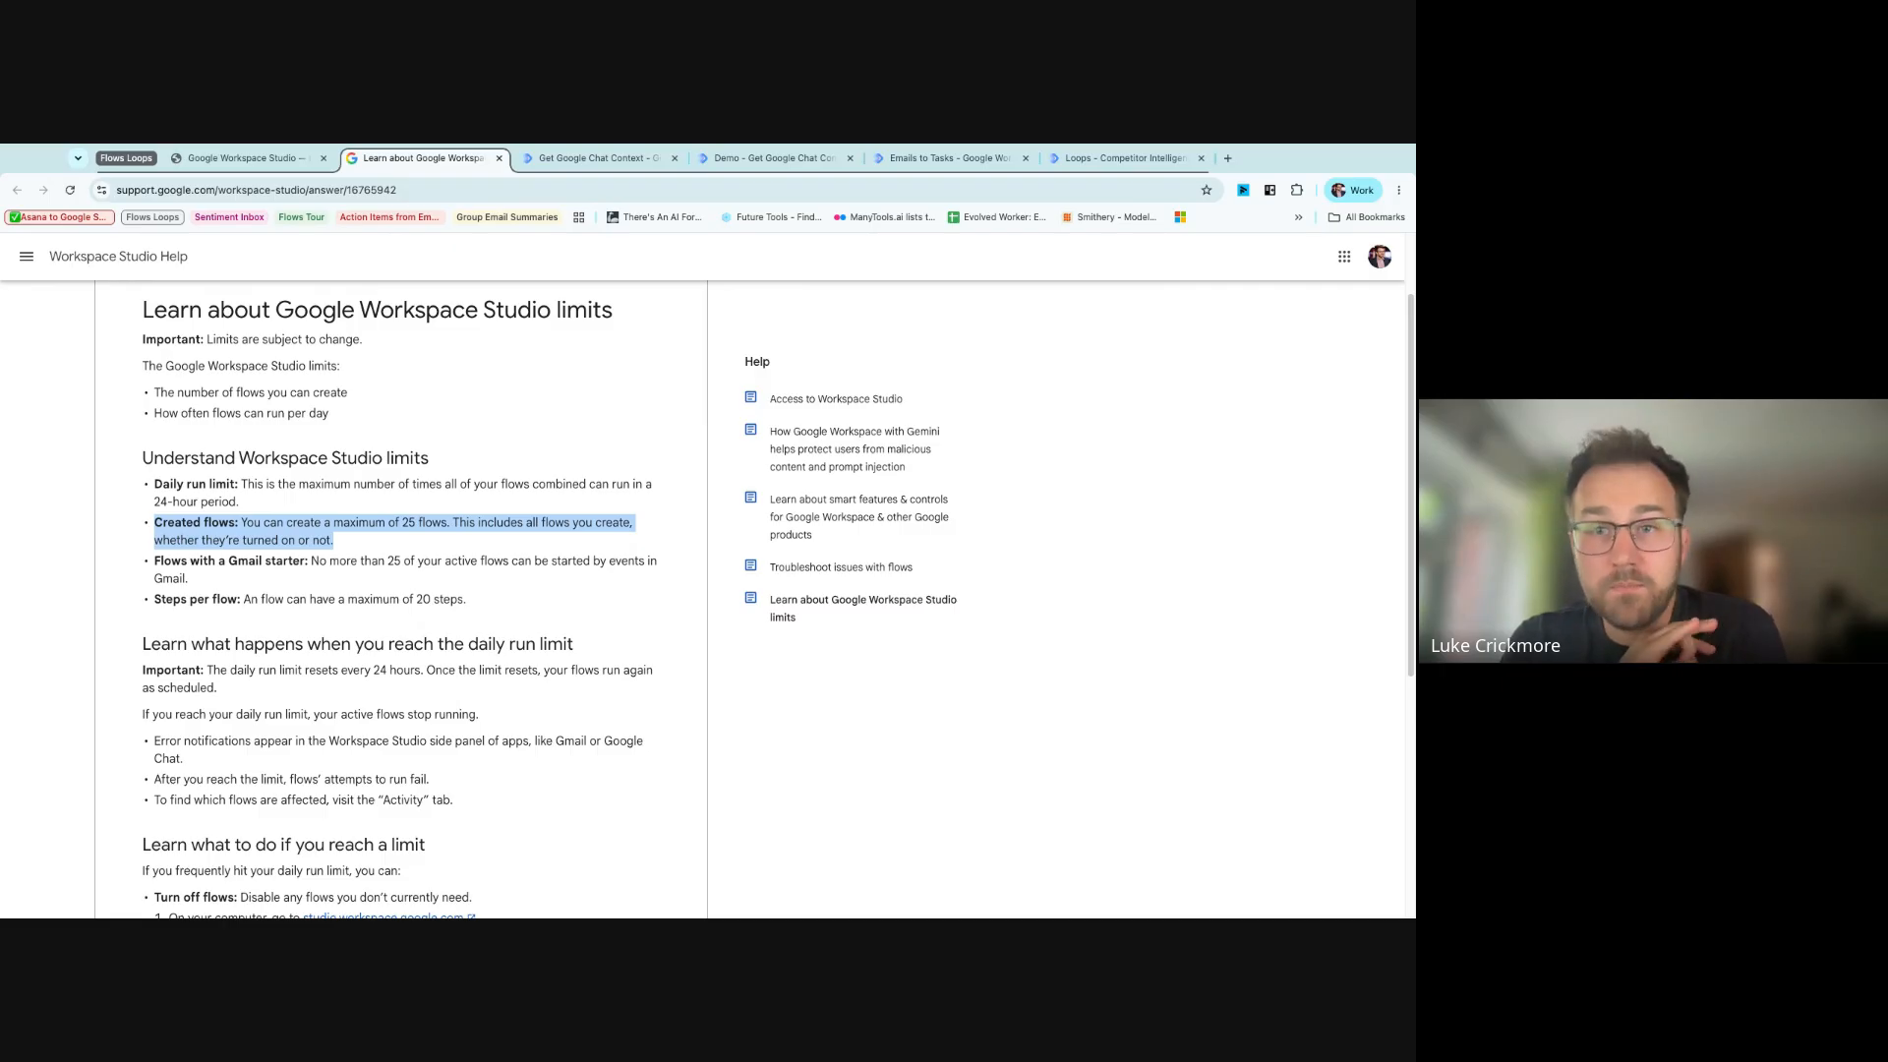
triple_click(414, 580)
triple_click(438, 582)
triple_click(447, 583)
left_click(448, 583)
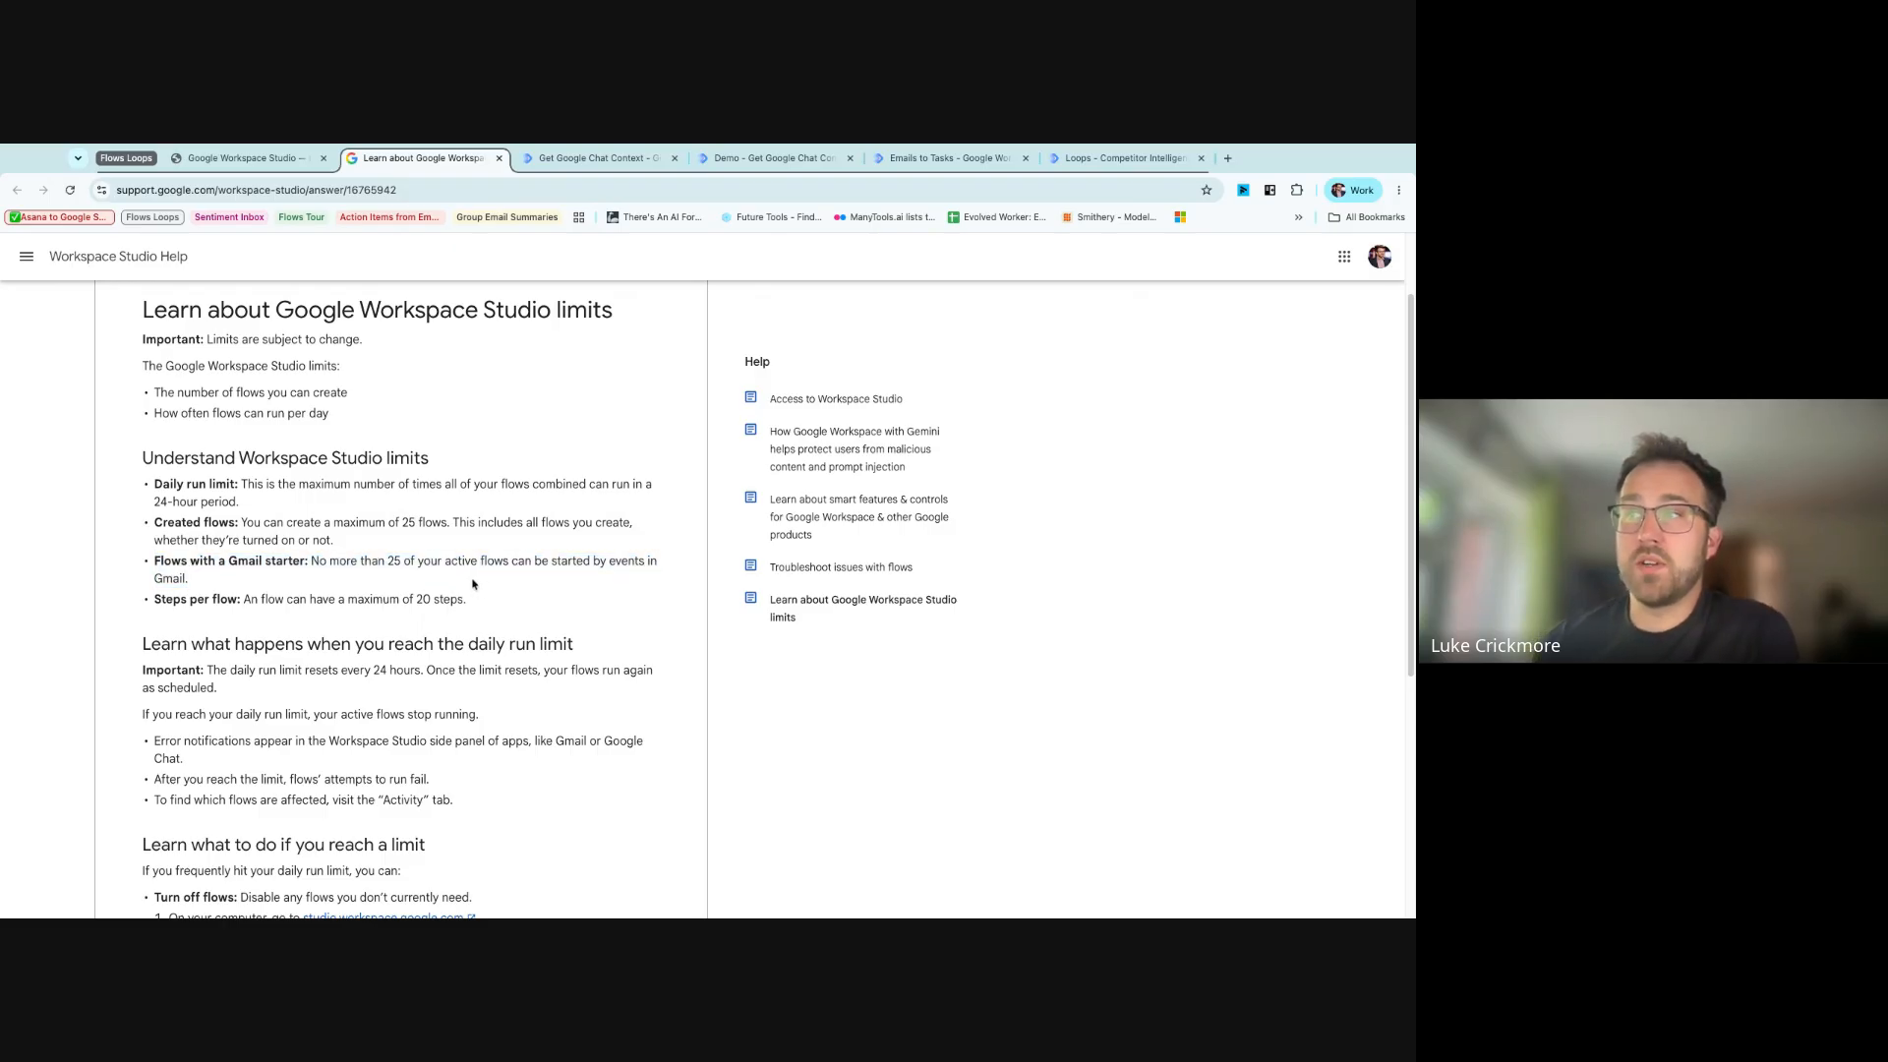
triple_click(457, 585)
left_click(504, 586)
triple_click(477, 542)
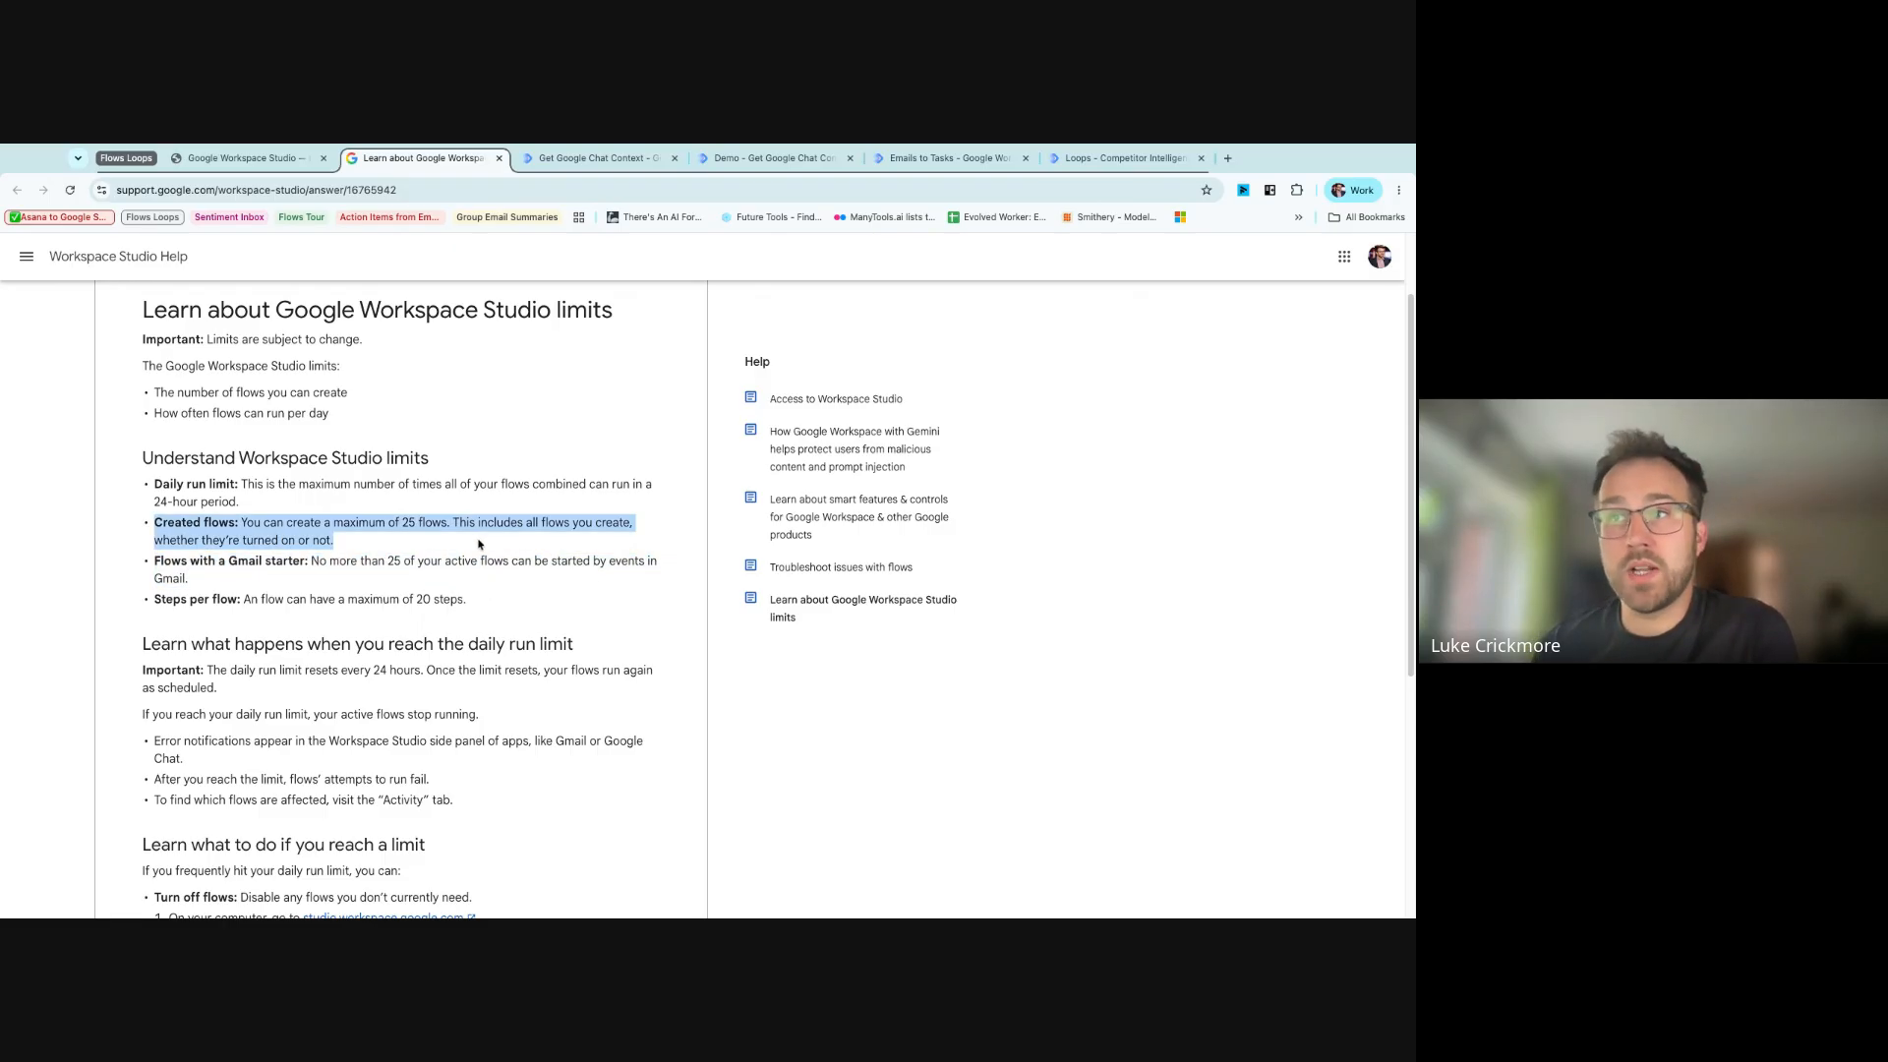
left_click(479, 544)
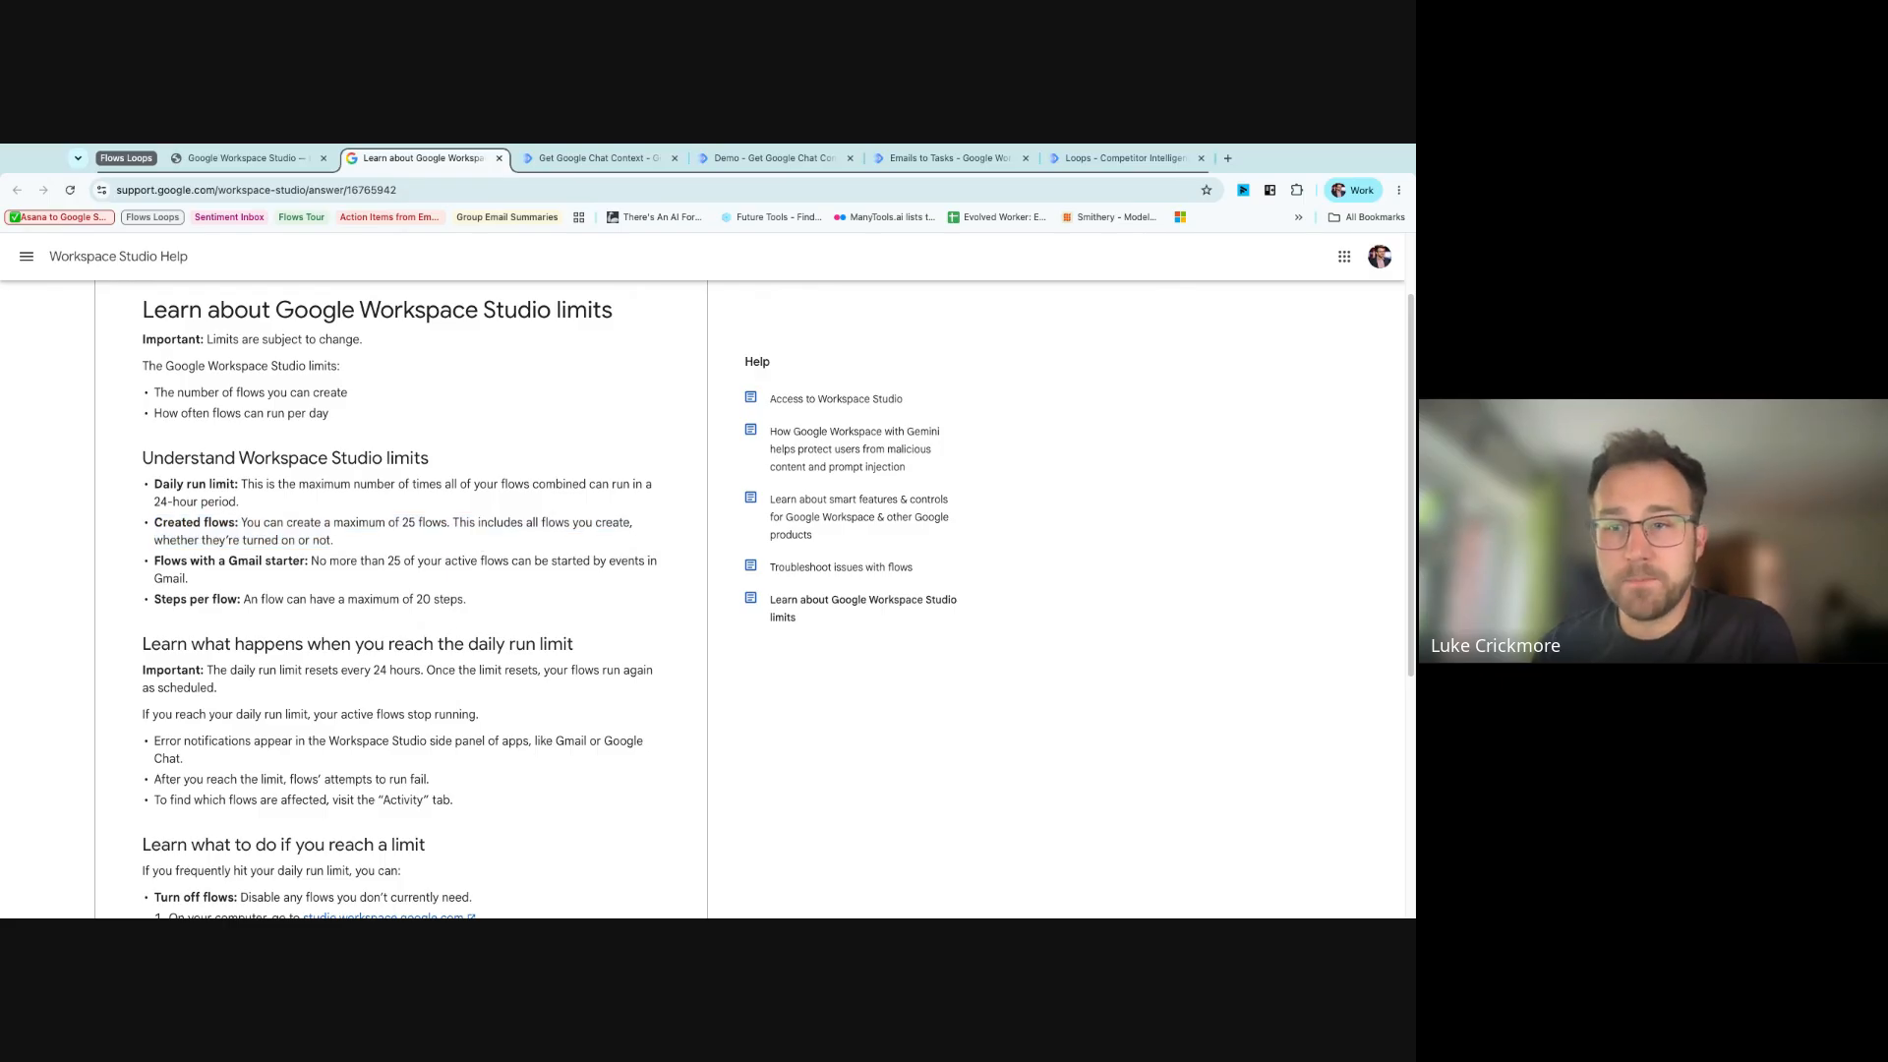
- Highlight the steps-per-flow limit and the daily run limit in the help article while reading them
left_click_drag(462, 600, 173, 600)
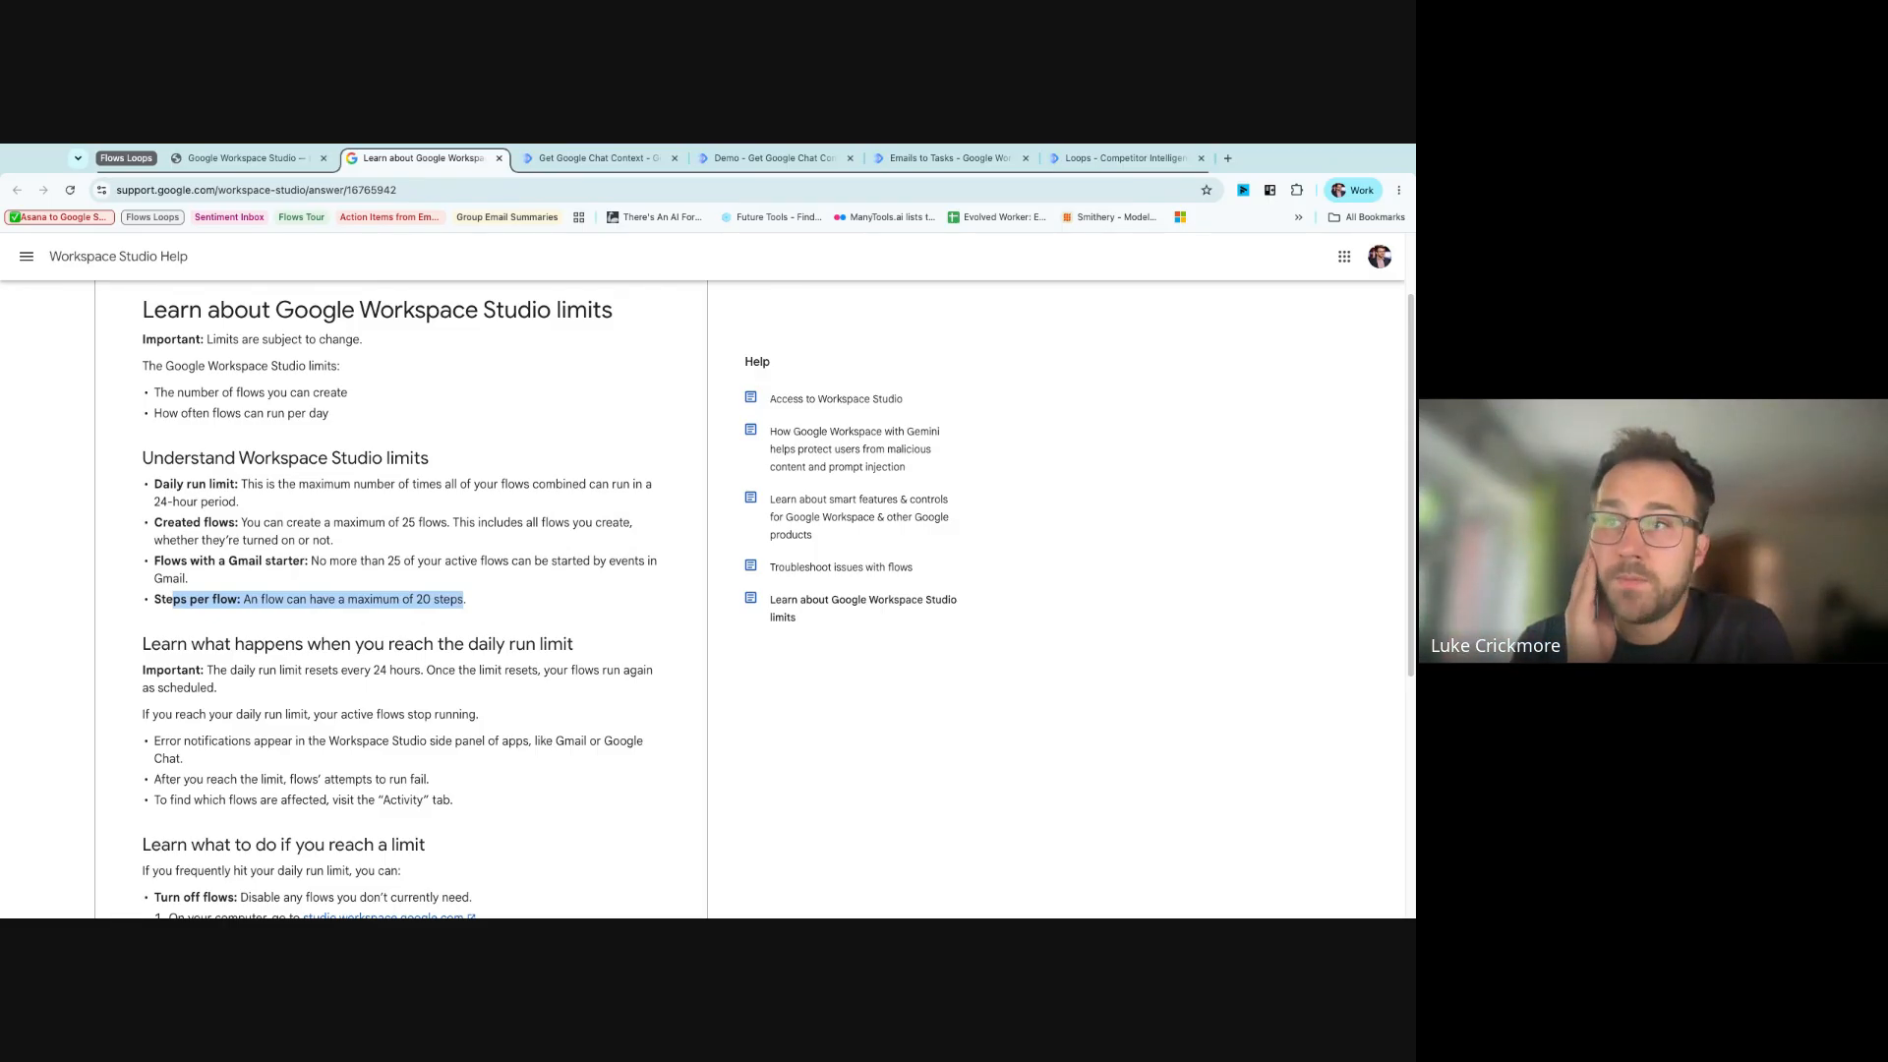
triple_click(267, 502)
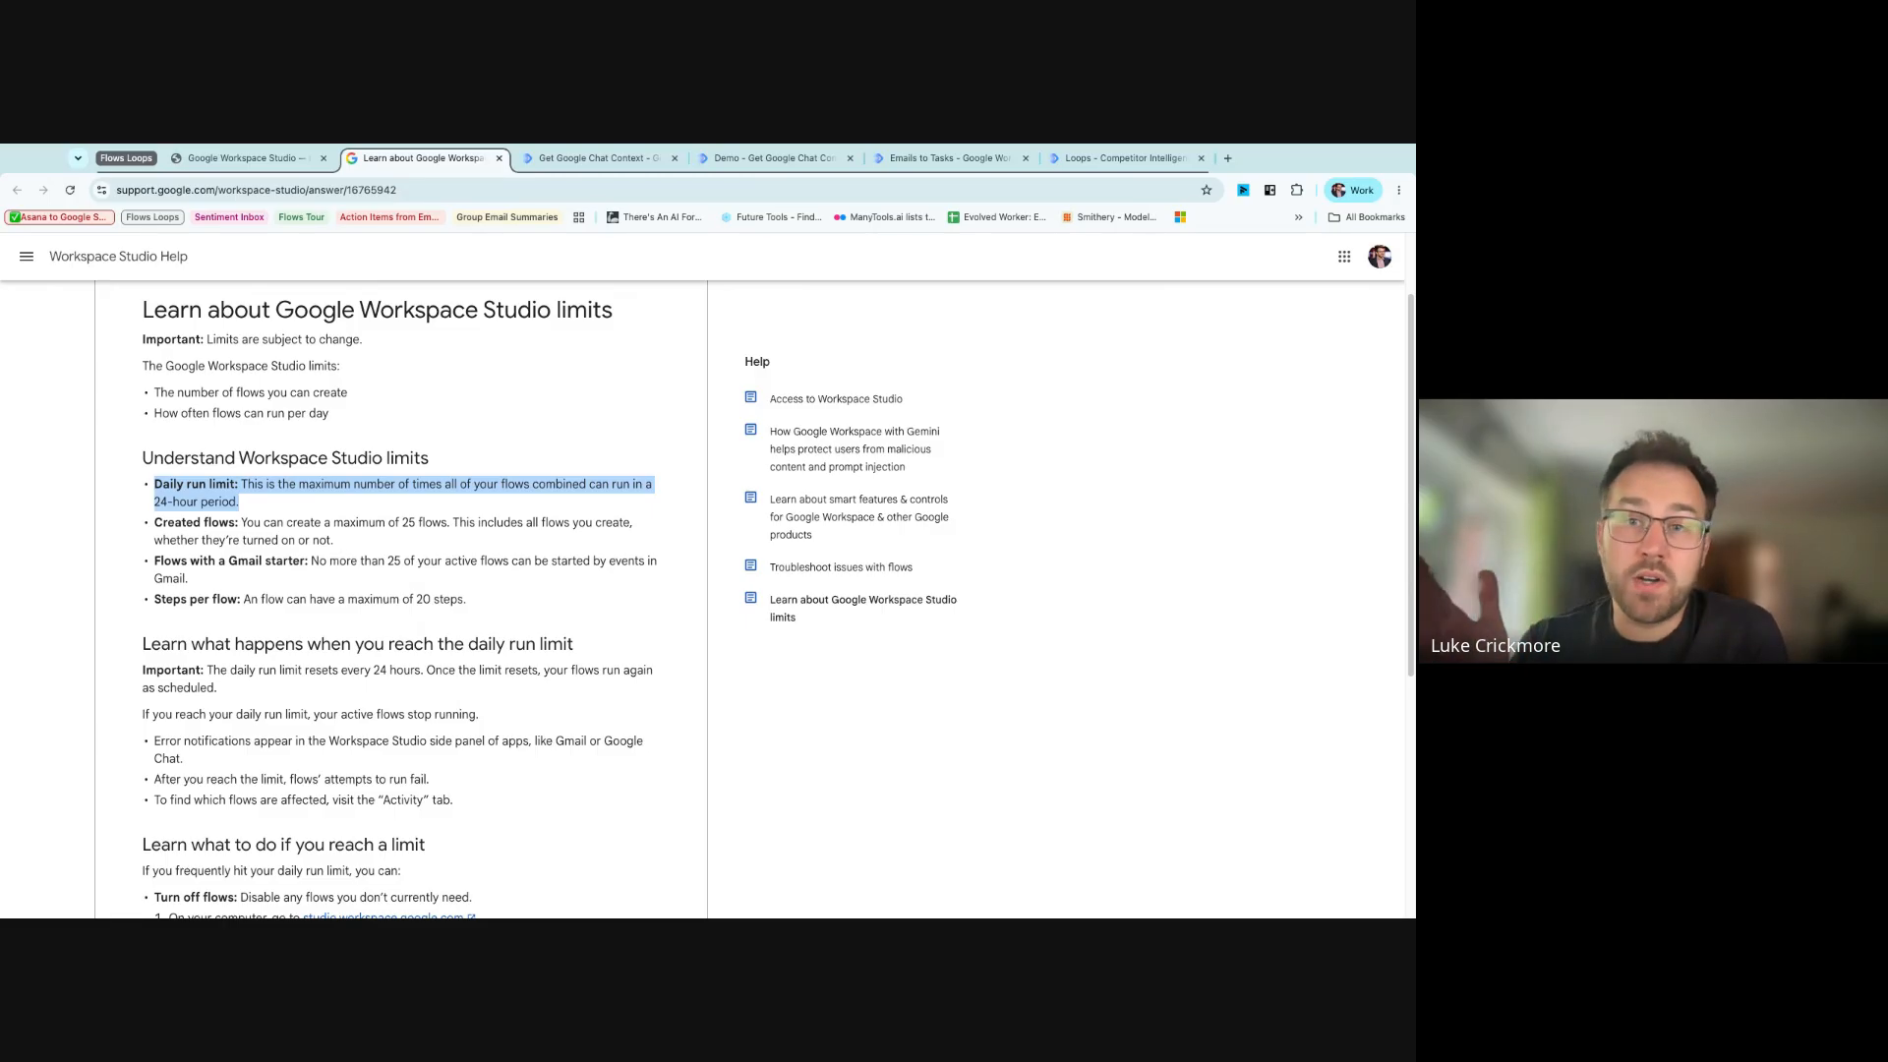
left_click(520, 415)
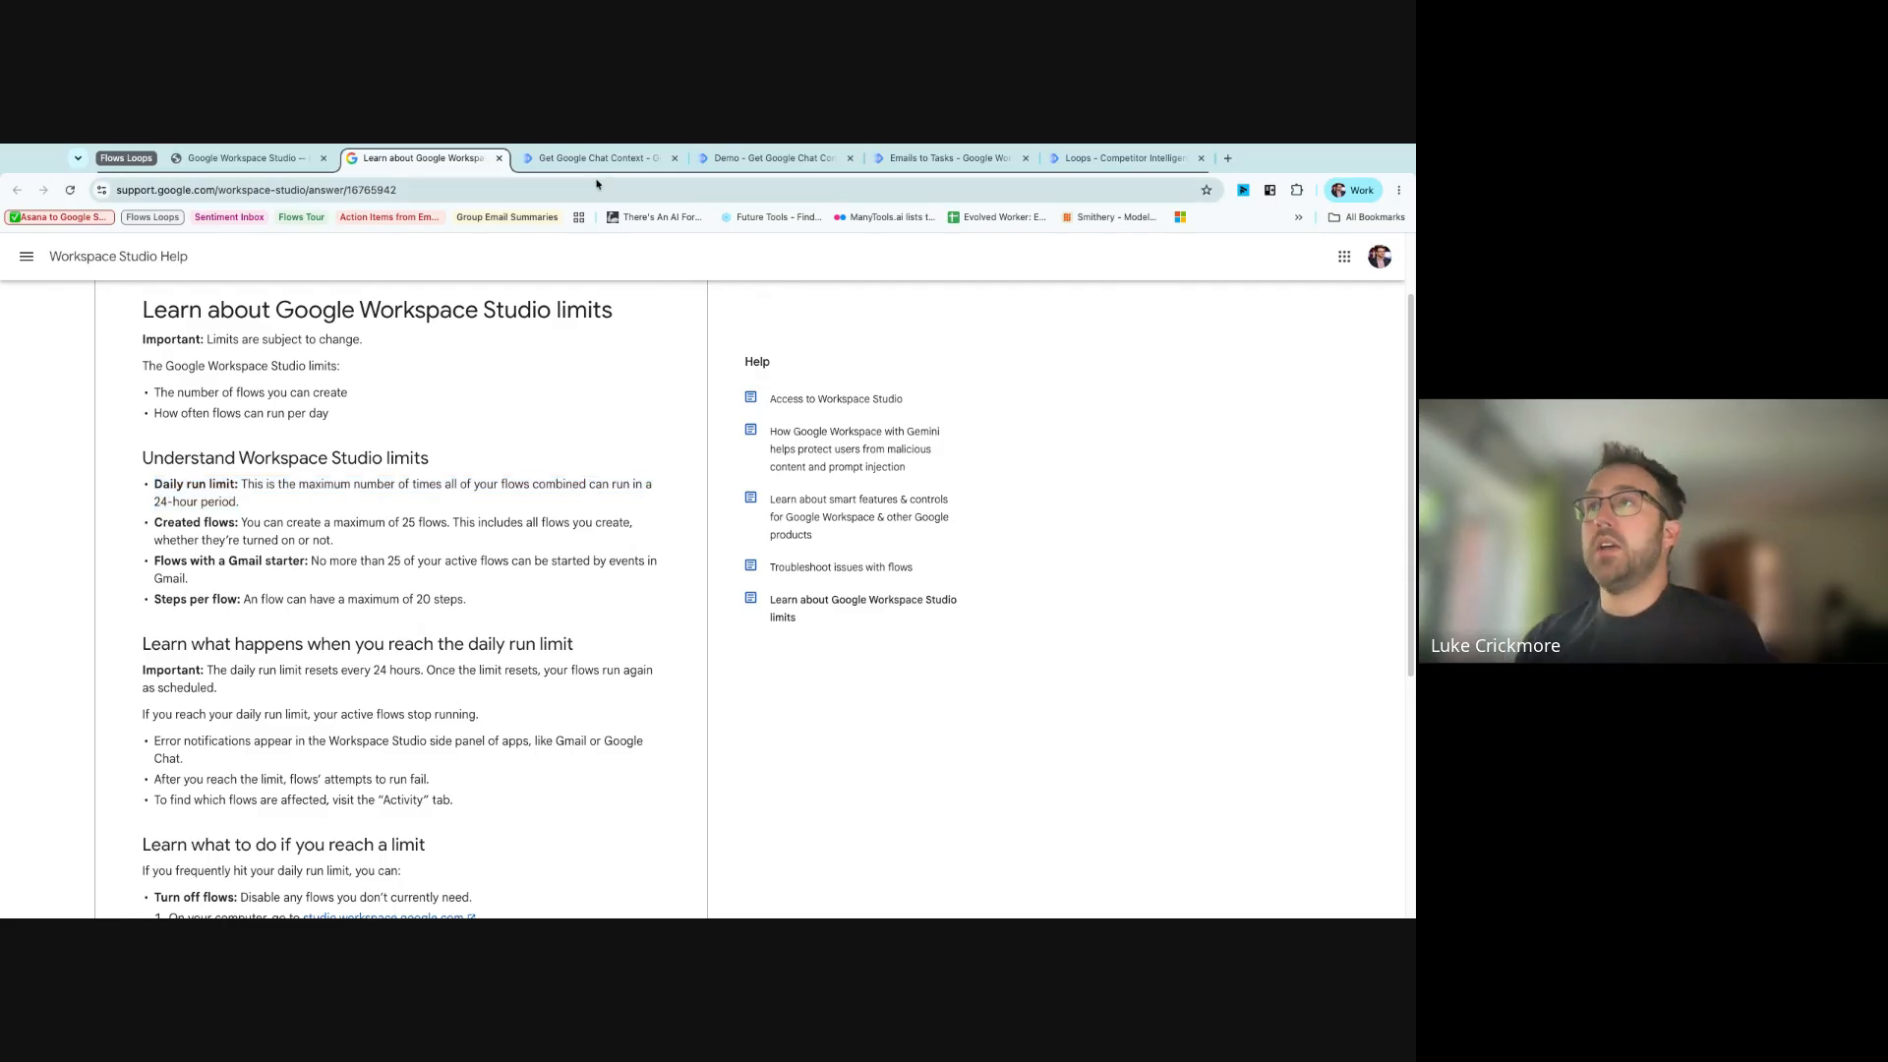
- Open the Get Google Chat Context flow and delete all its action steps, from Add a row back to Get sheet contents
left_click(598, 159)
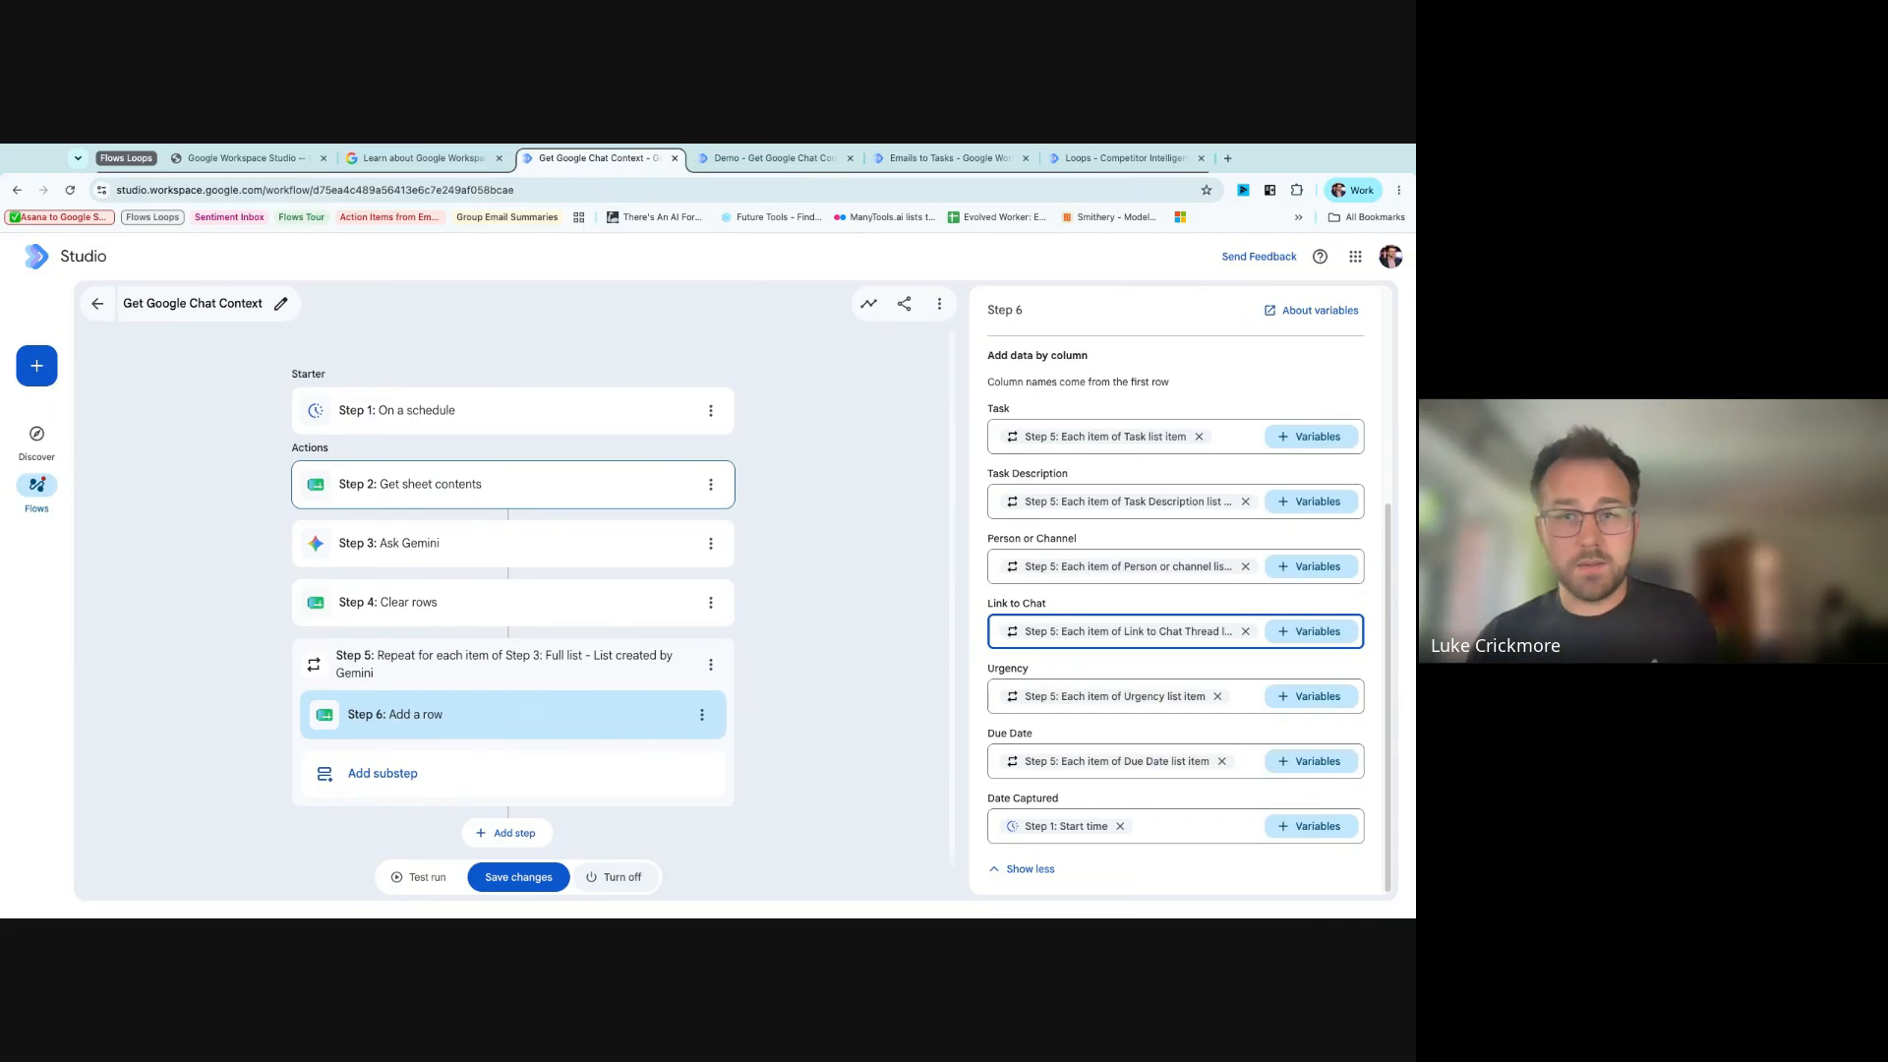
left_click(808, 573)
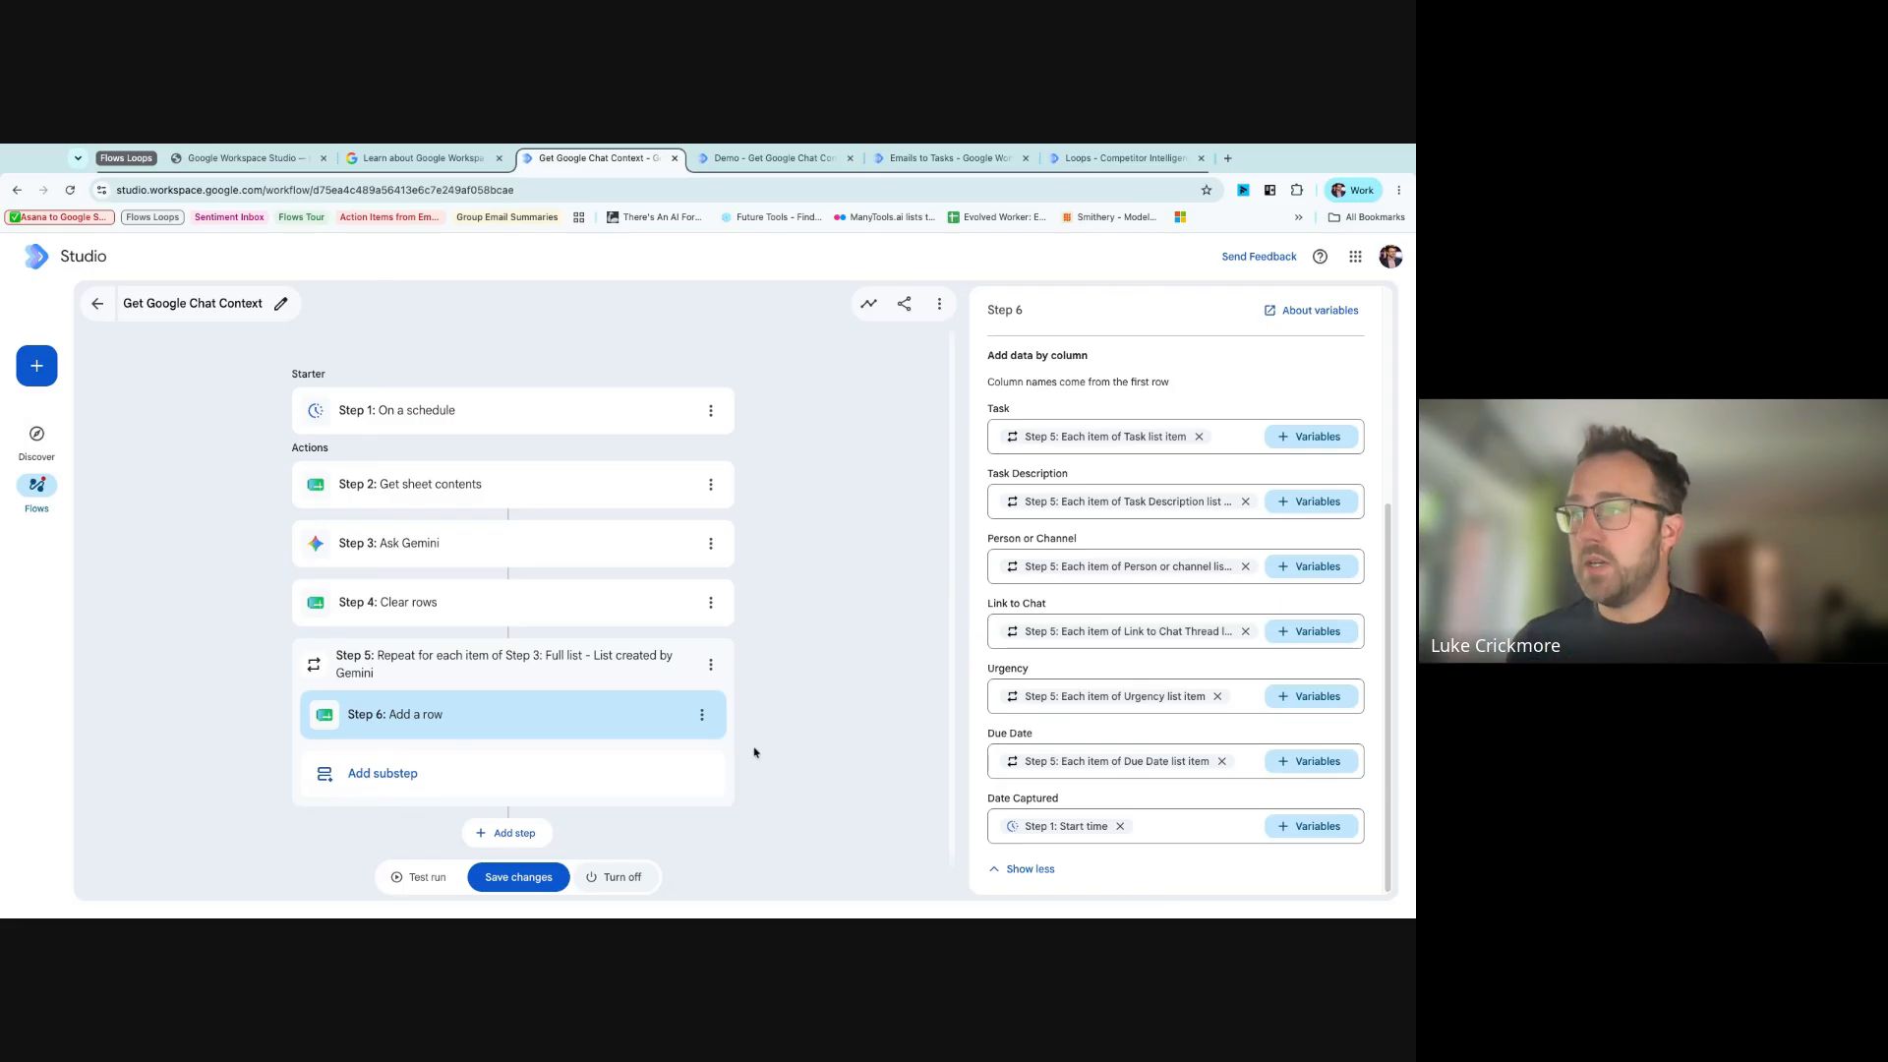
left_click(702, 714)
left_click(659, 820)
left_click(716, 669)
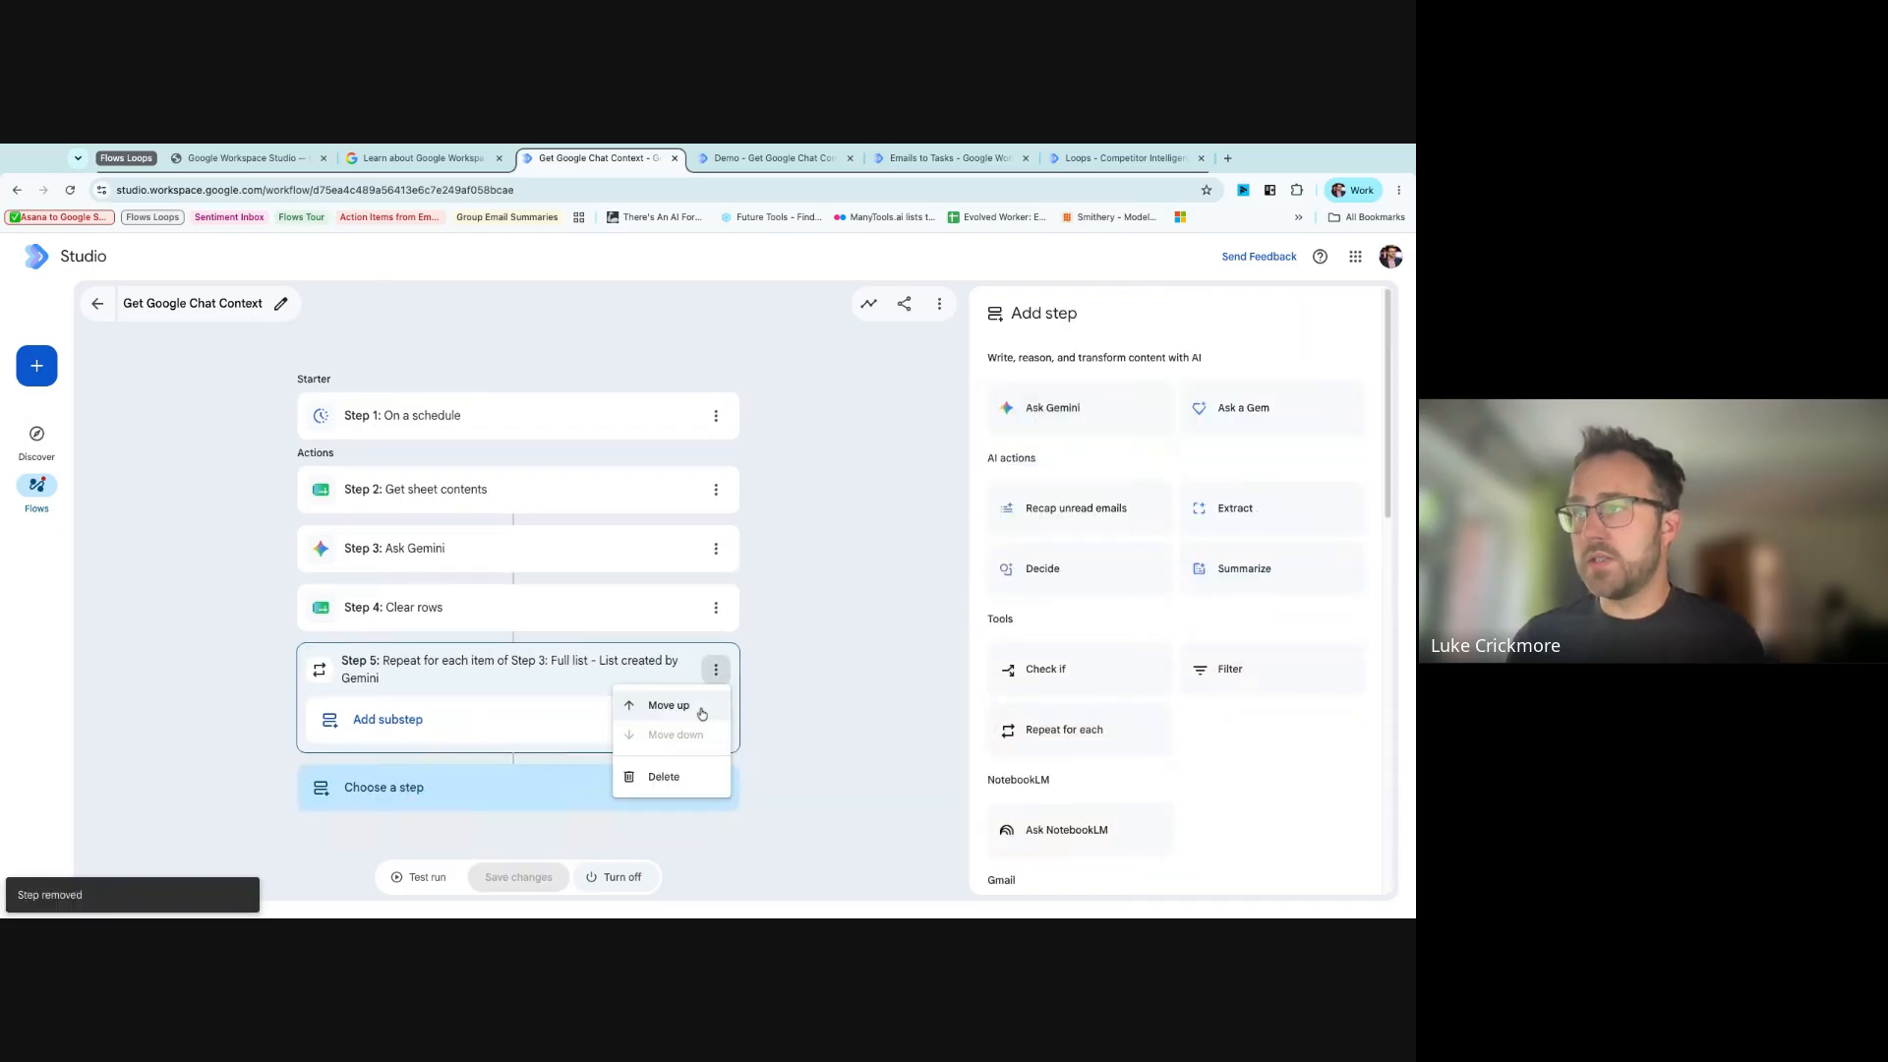
left_click(659, 775)
left_click(716, 607)
left_click(659, 713)
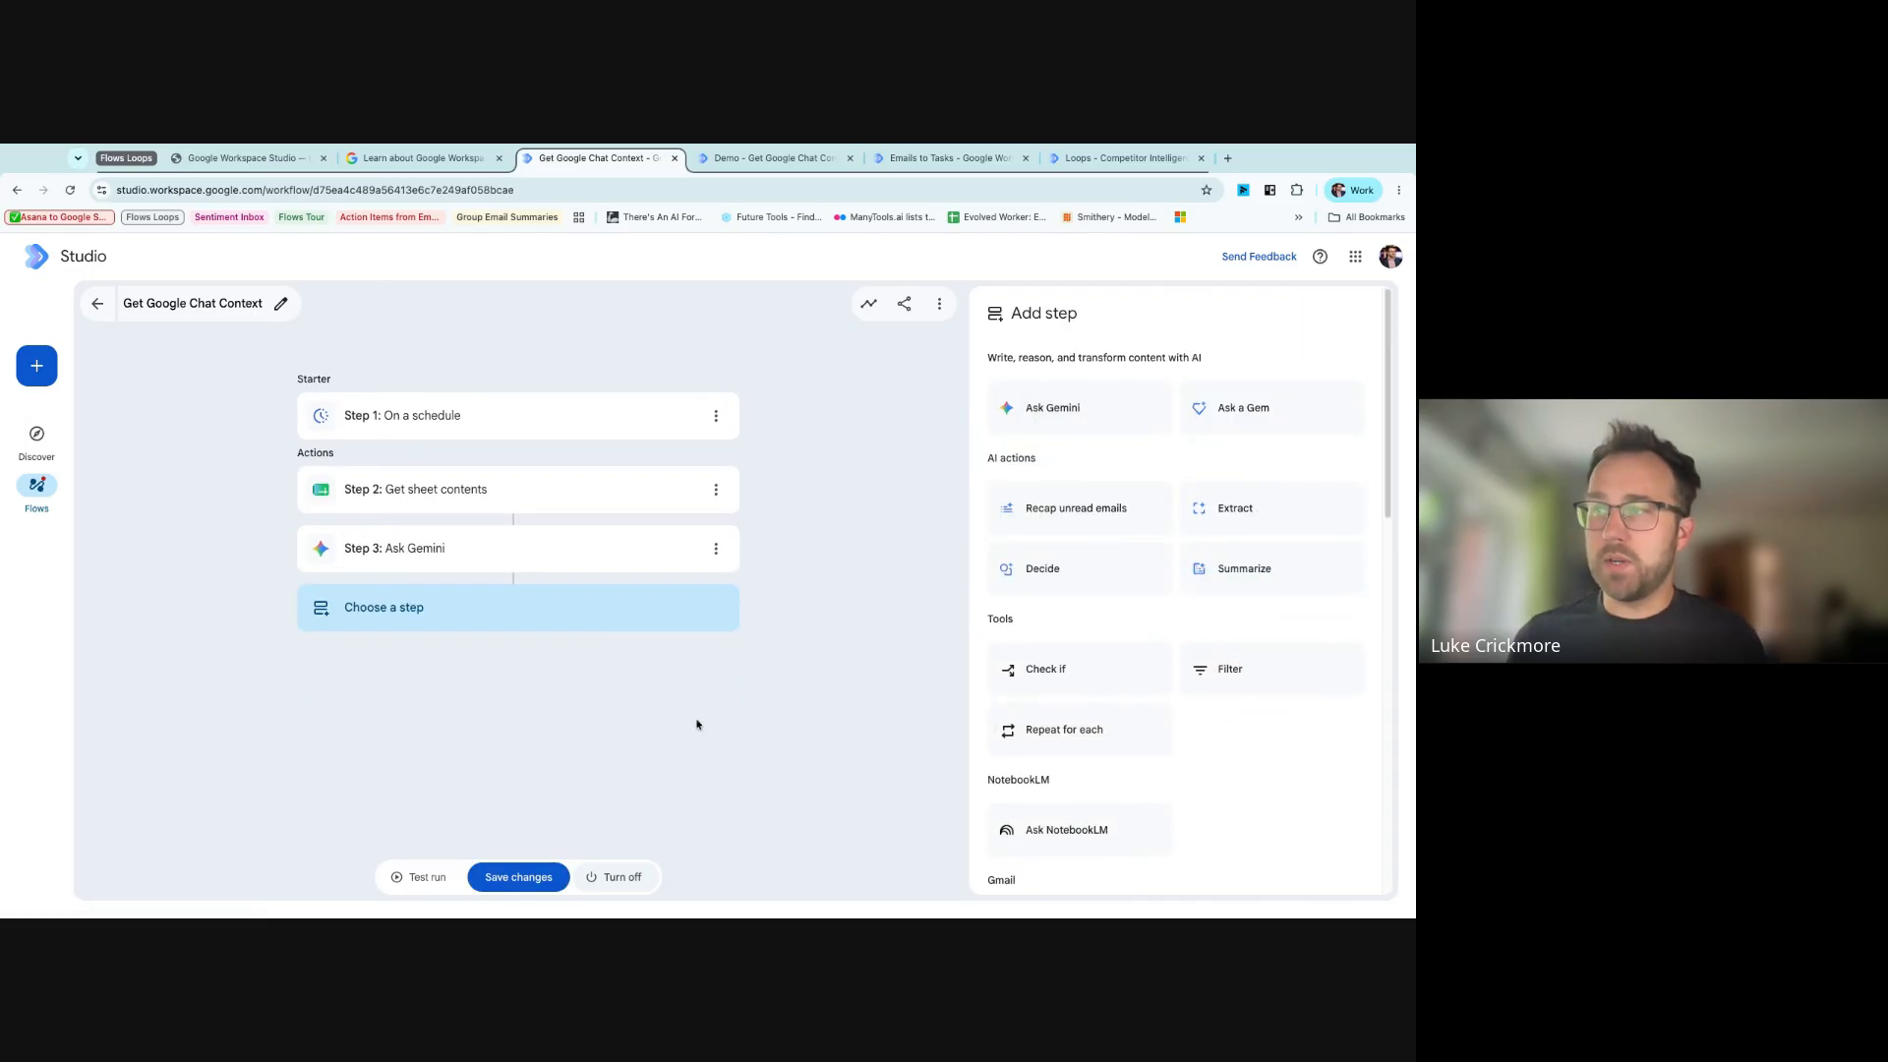
left_click(716, 548)
left_click(659, 654)
left_click(716, 488)
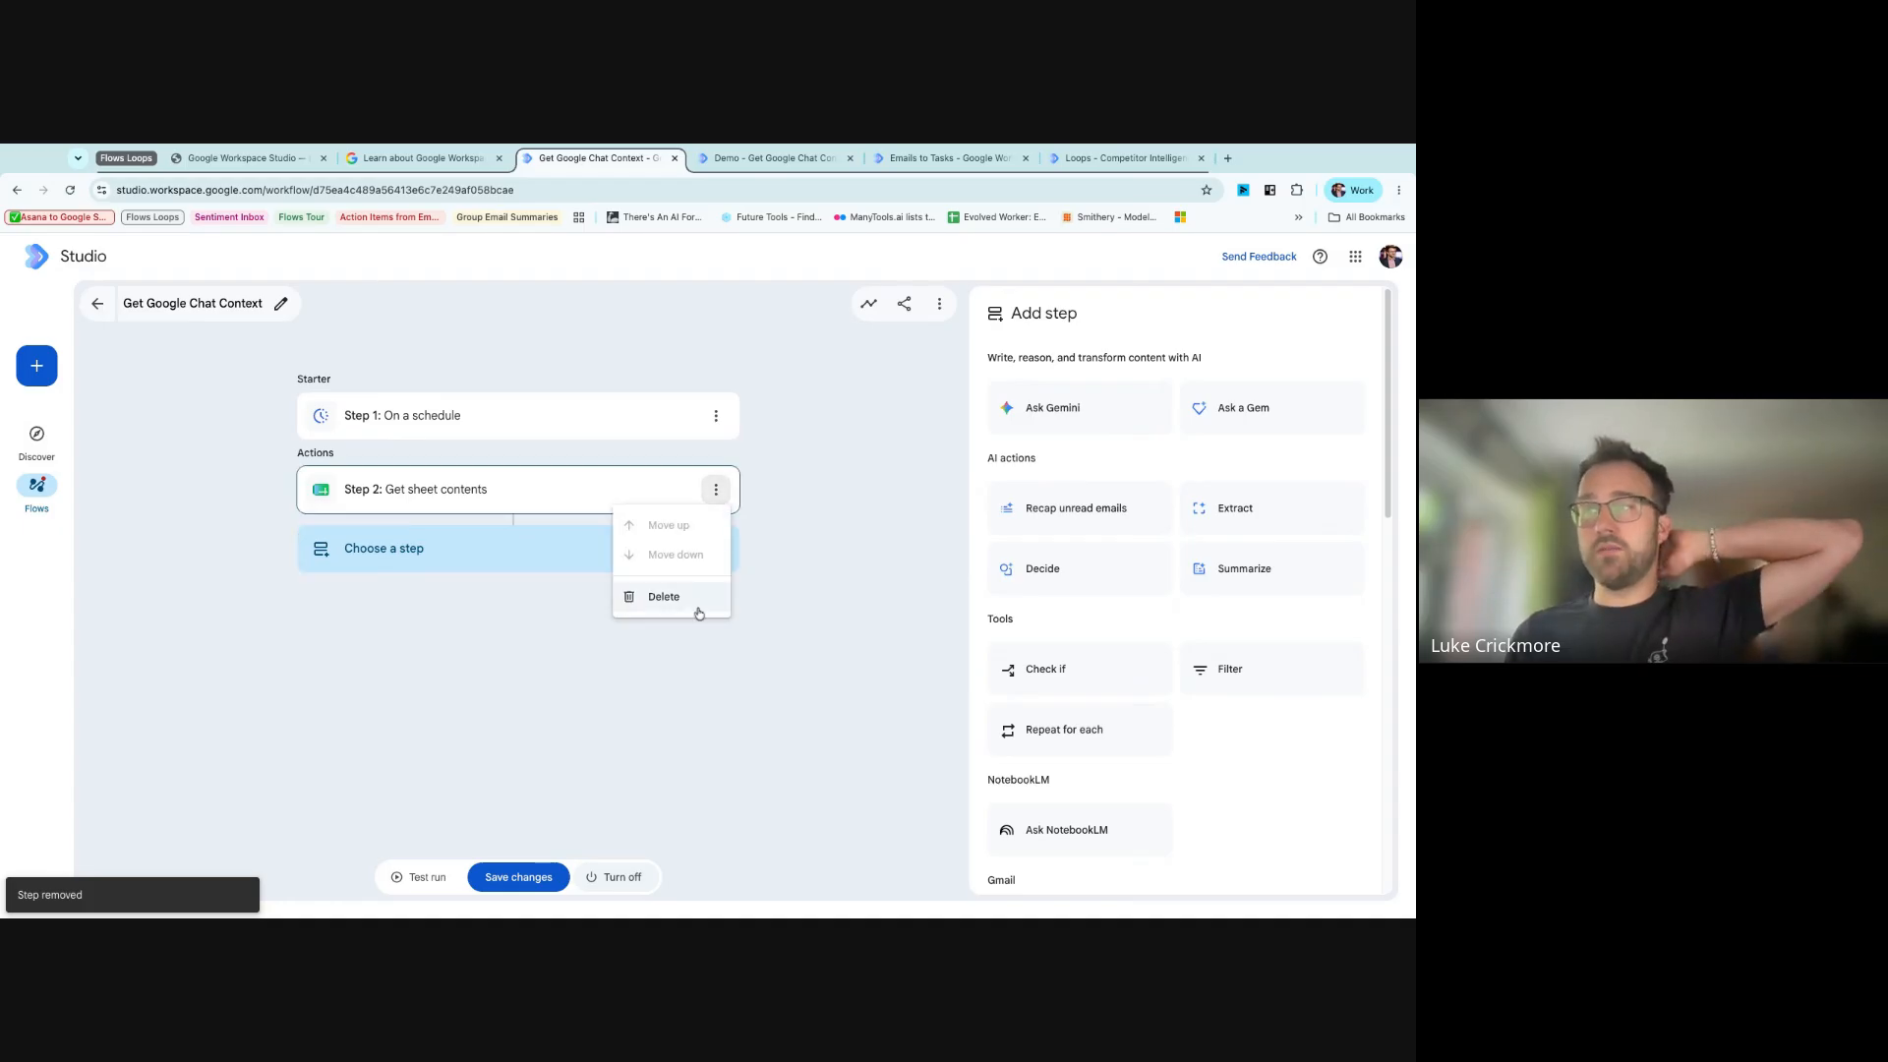
left_click(659, 596)
- Delete the flow's existing starter and add a new On a schedule starter in its place
left_click(513, 403)
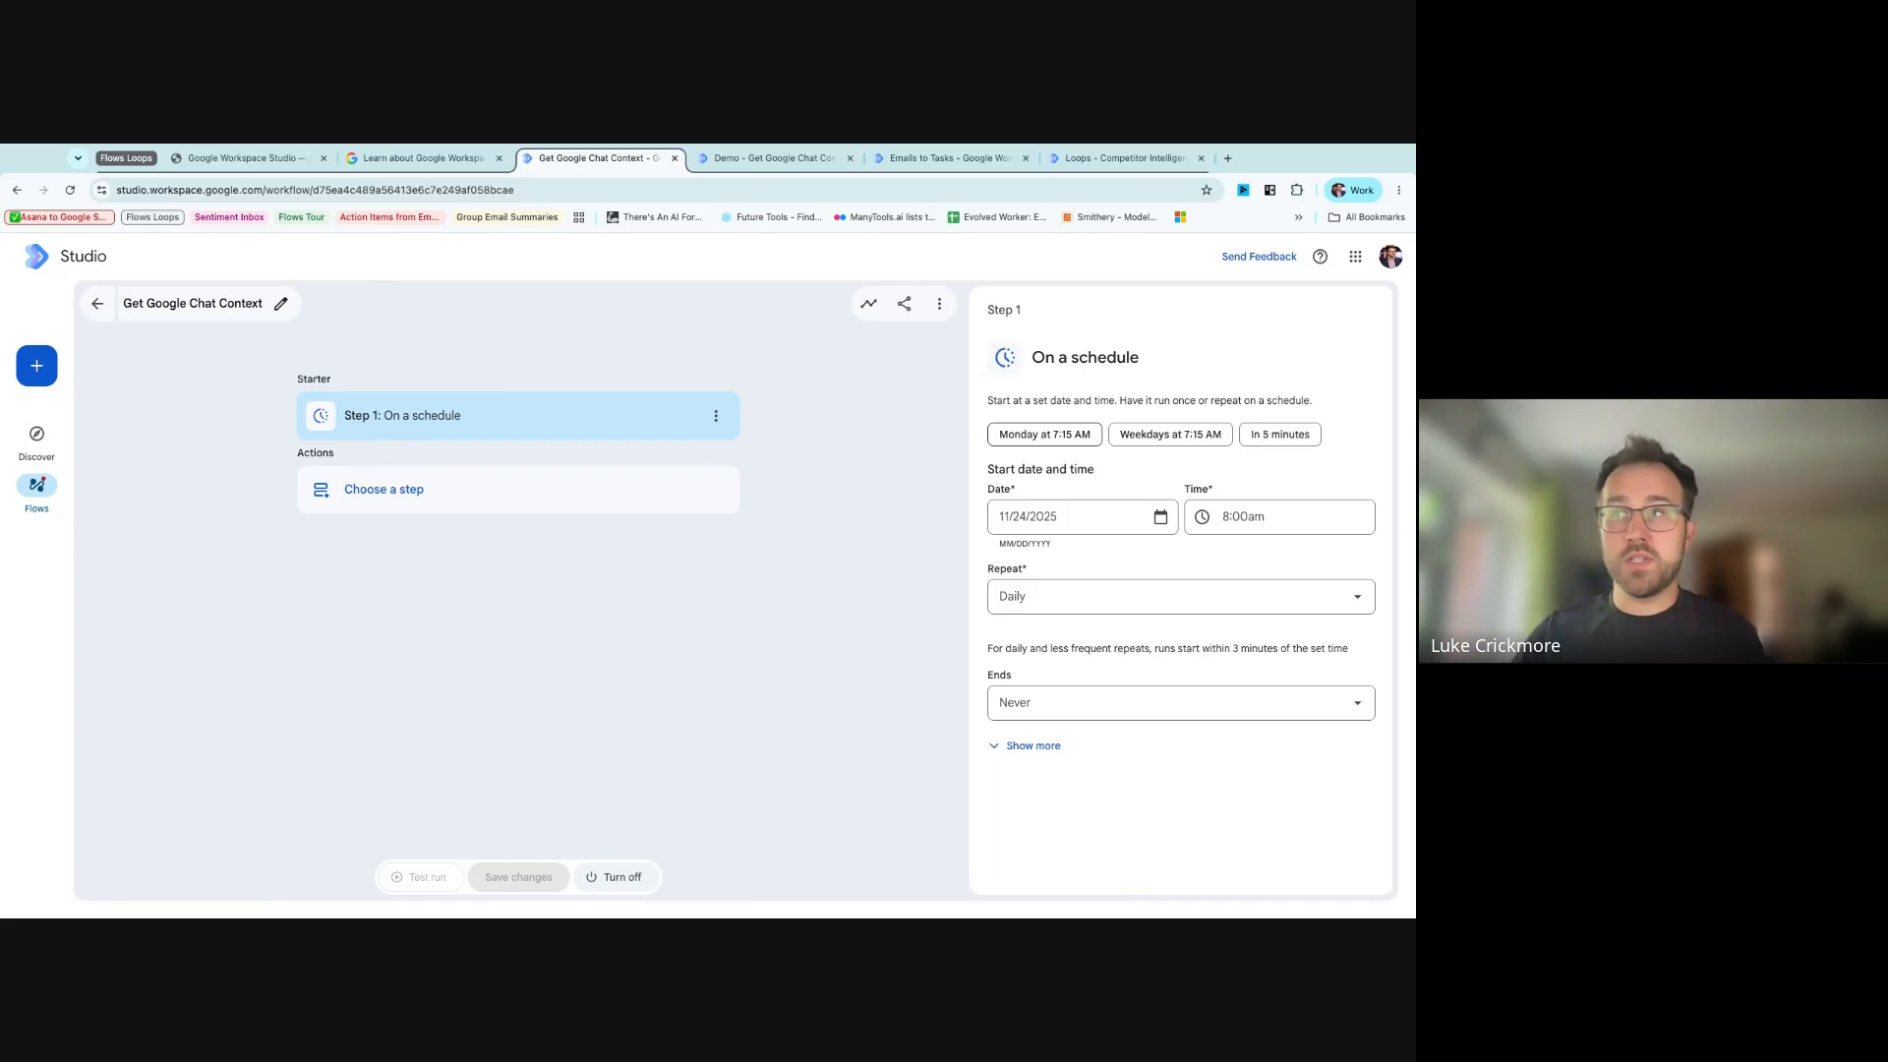
left_click(716, 415)
left_click(654, 448)
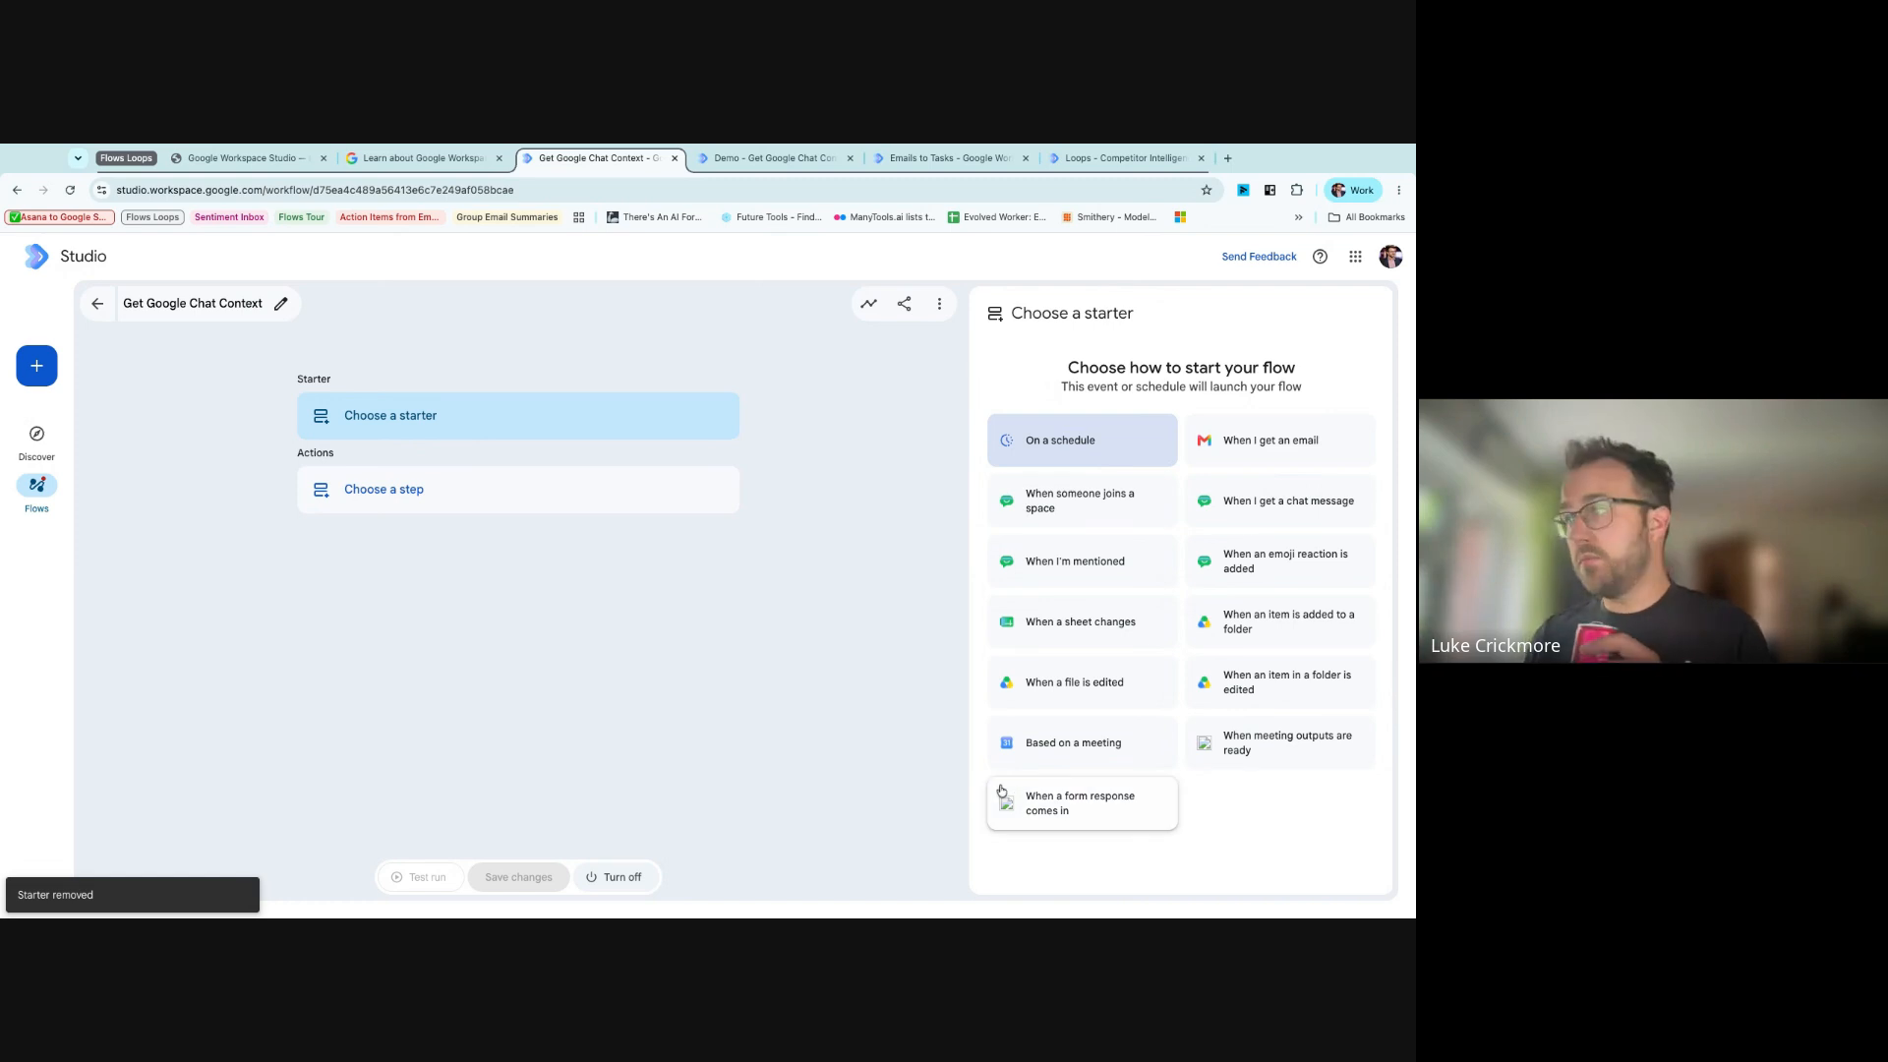
left_click(1126, 445)
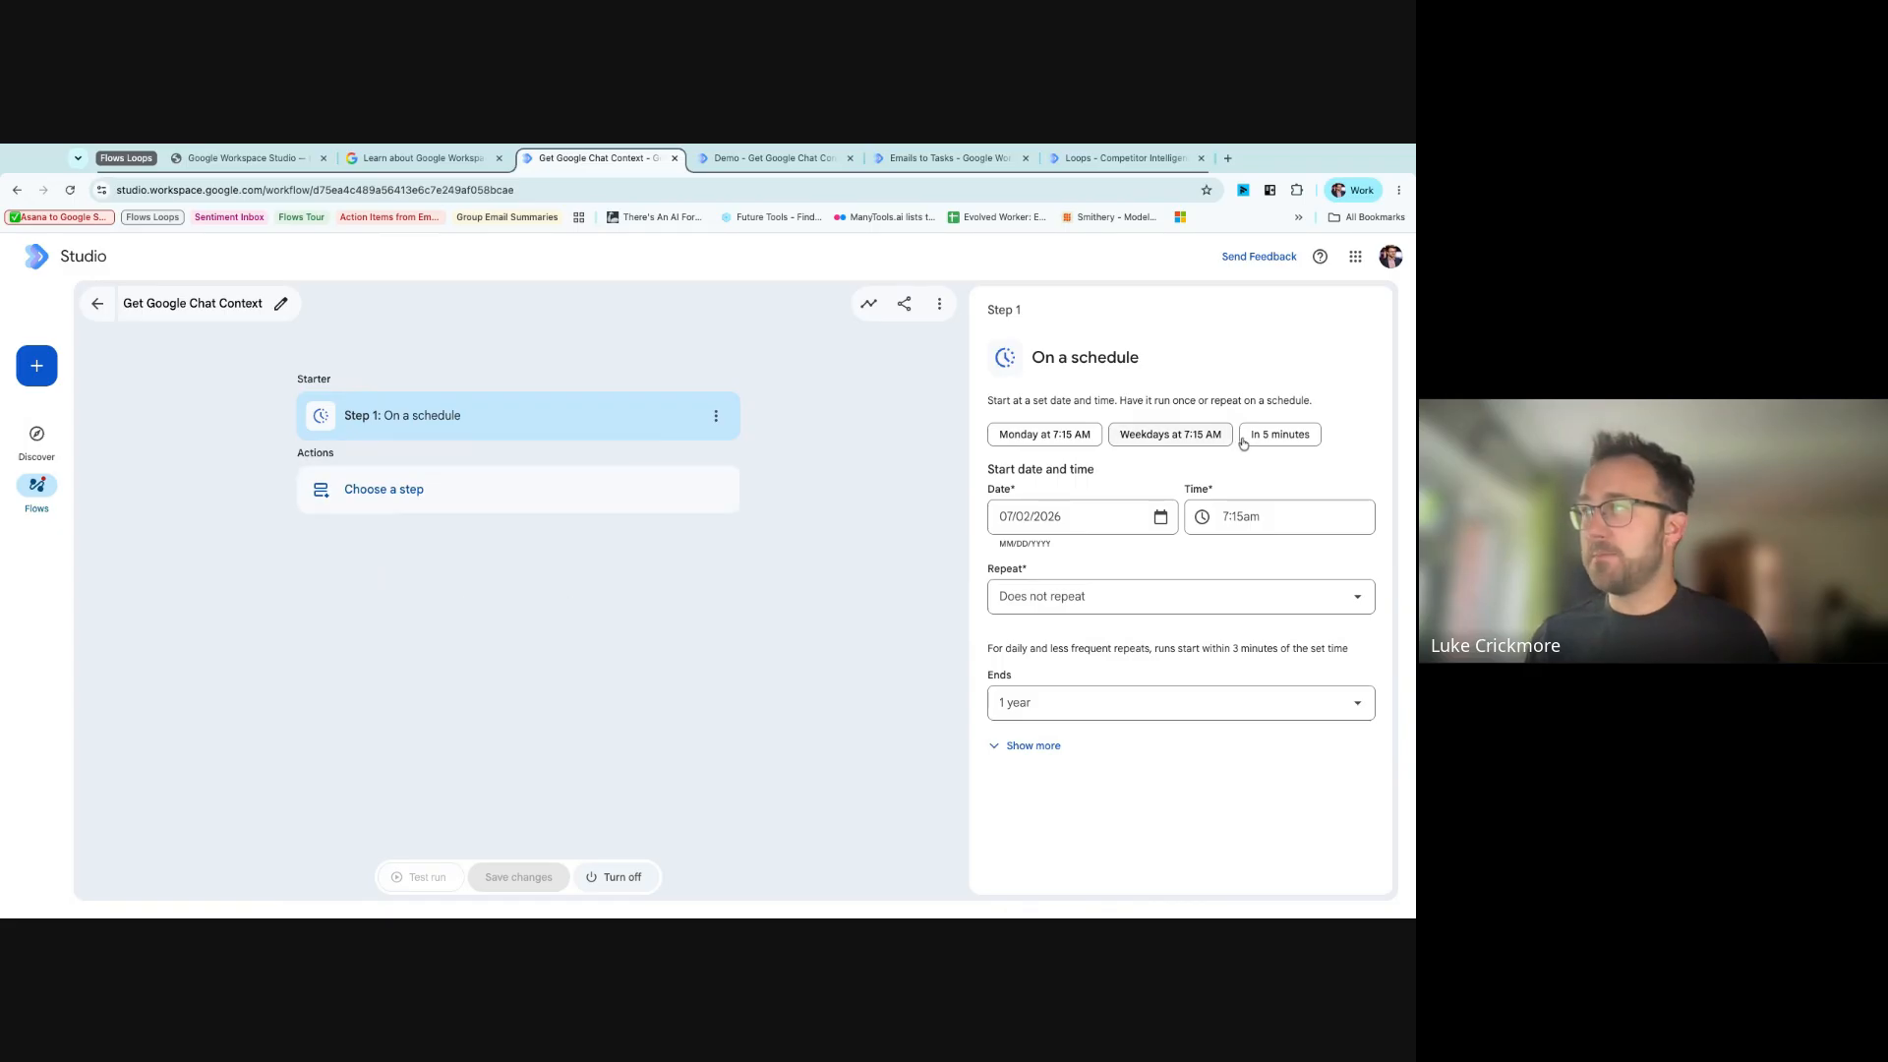
- Set the schedule to start at 8:00am, repeat Daily and end Never, and check its time zone setting
left_click(1279, 526)
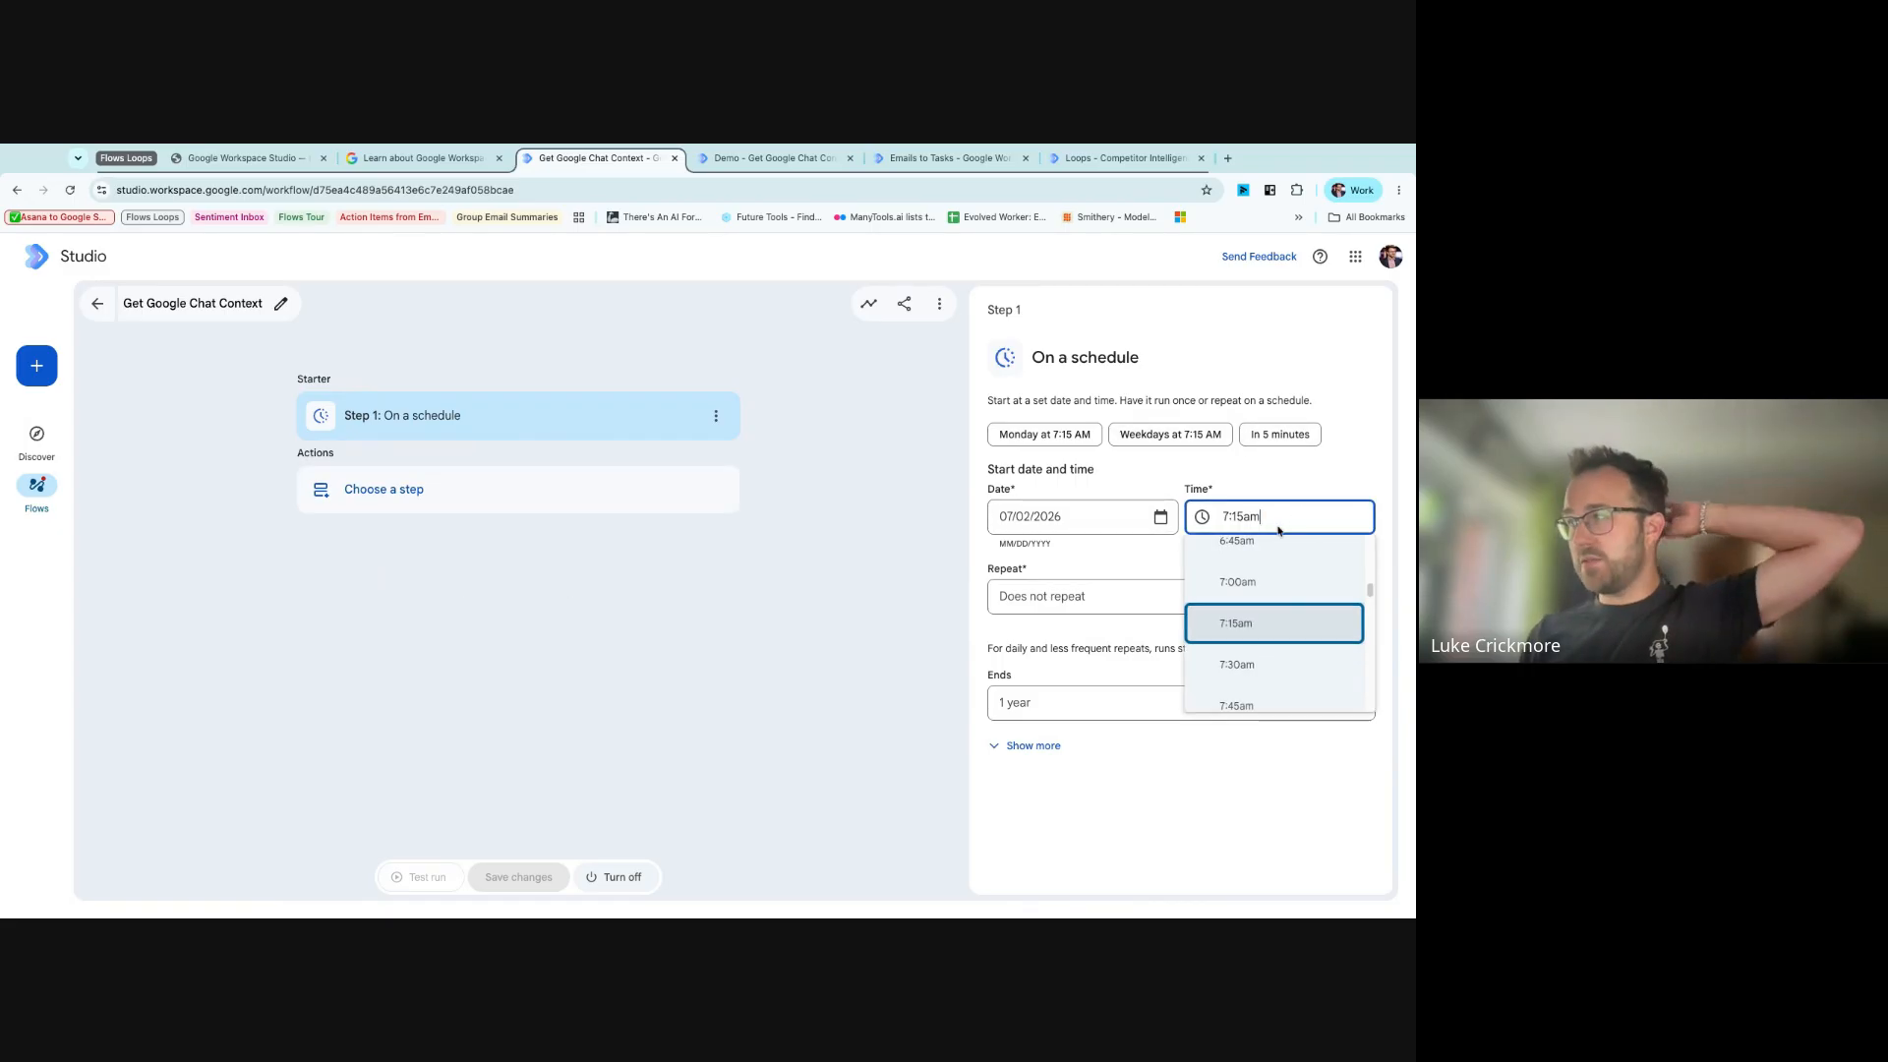
scroll(1279, 619, "down", 2)
left_click(1278, 642)
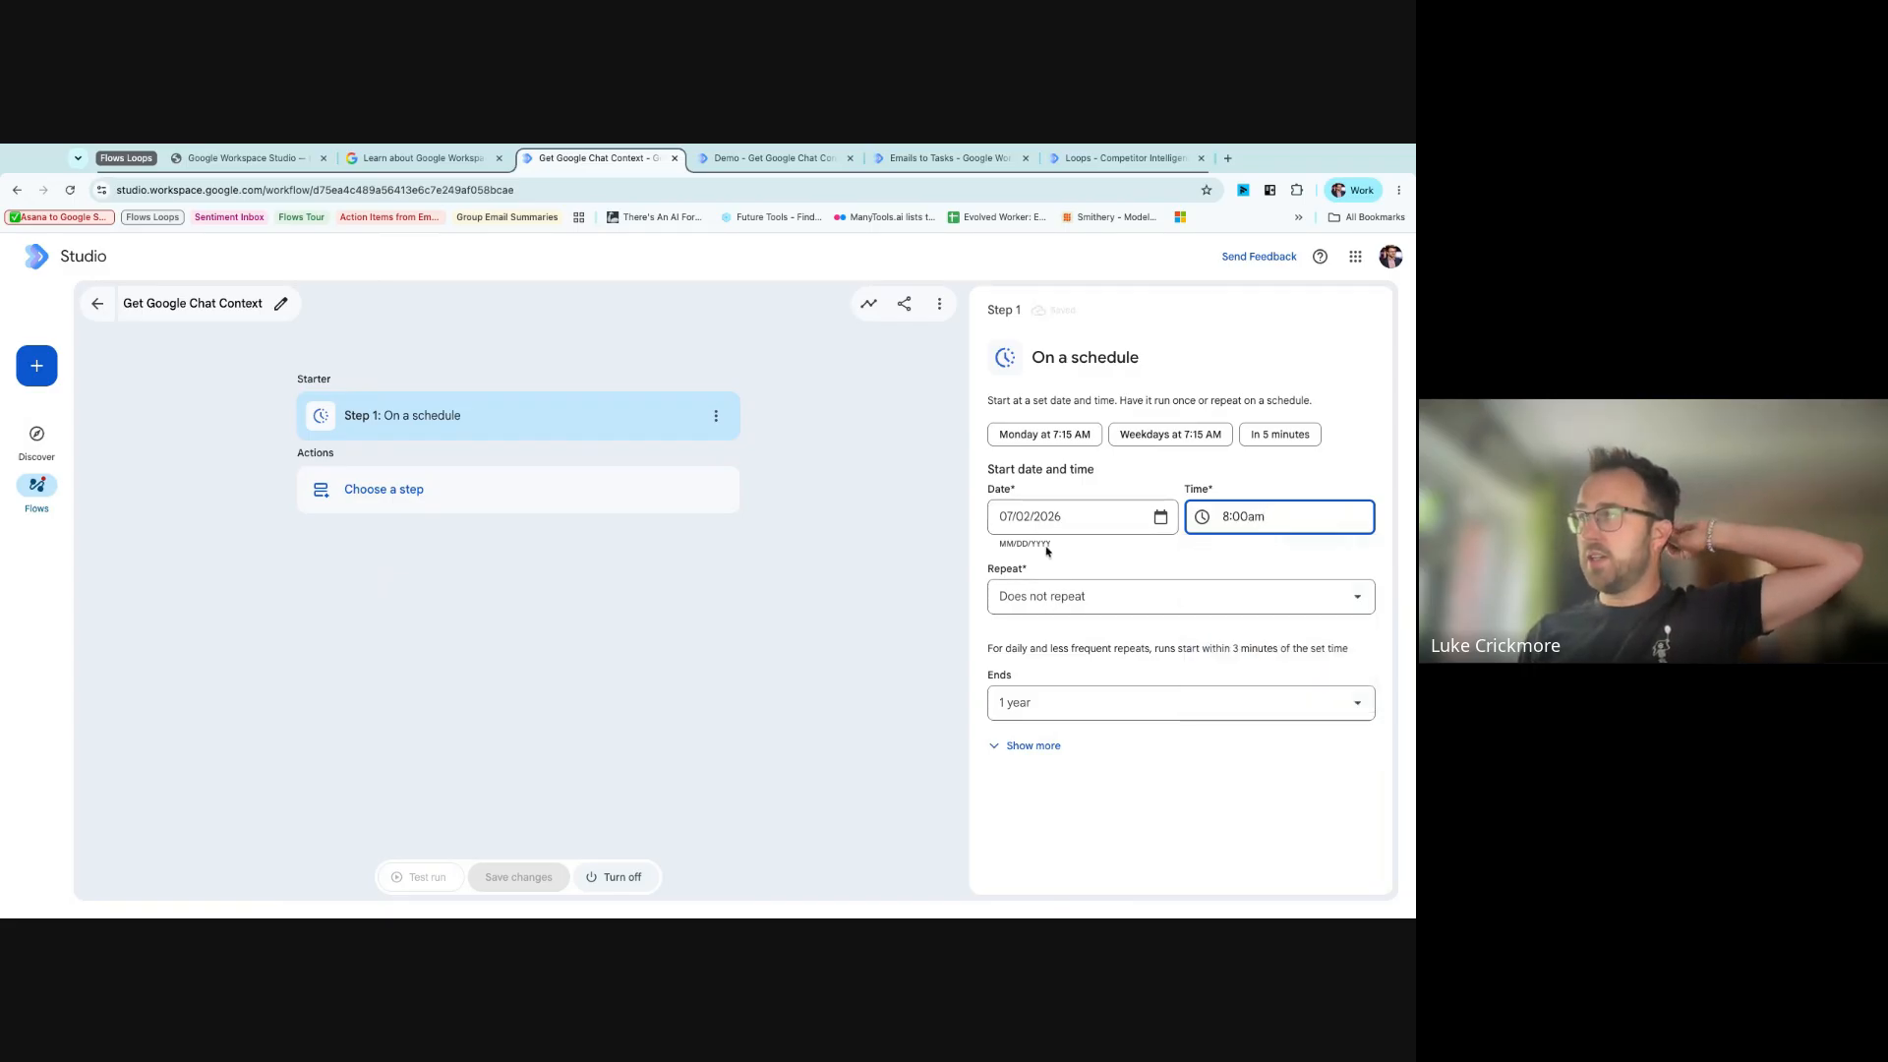
left_click(1082, 597)
scroll(1062, 561, "down", 2)
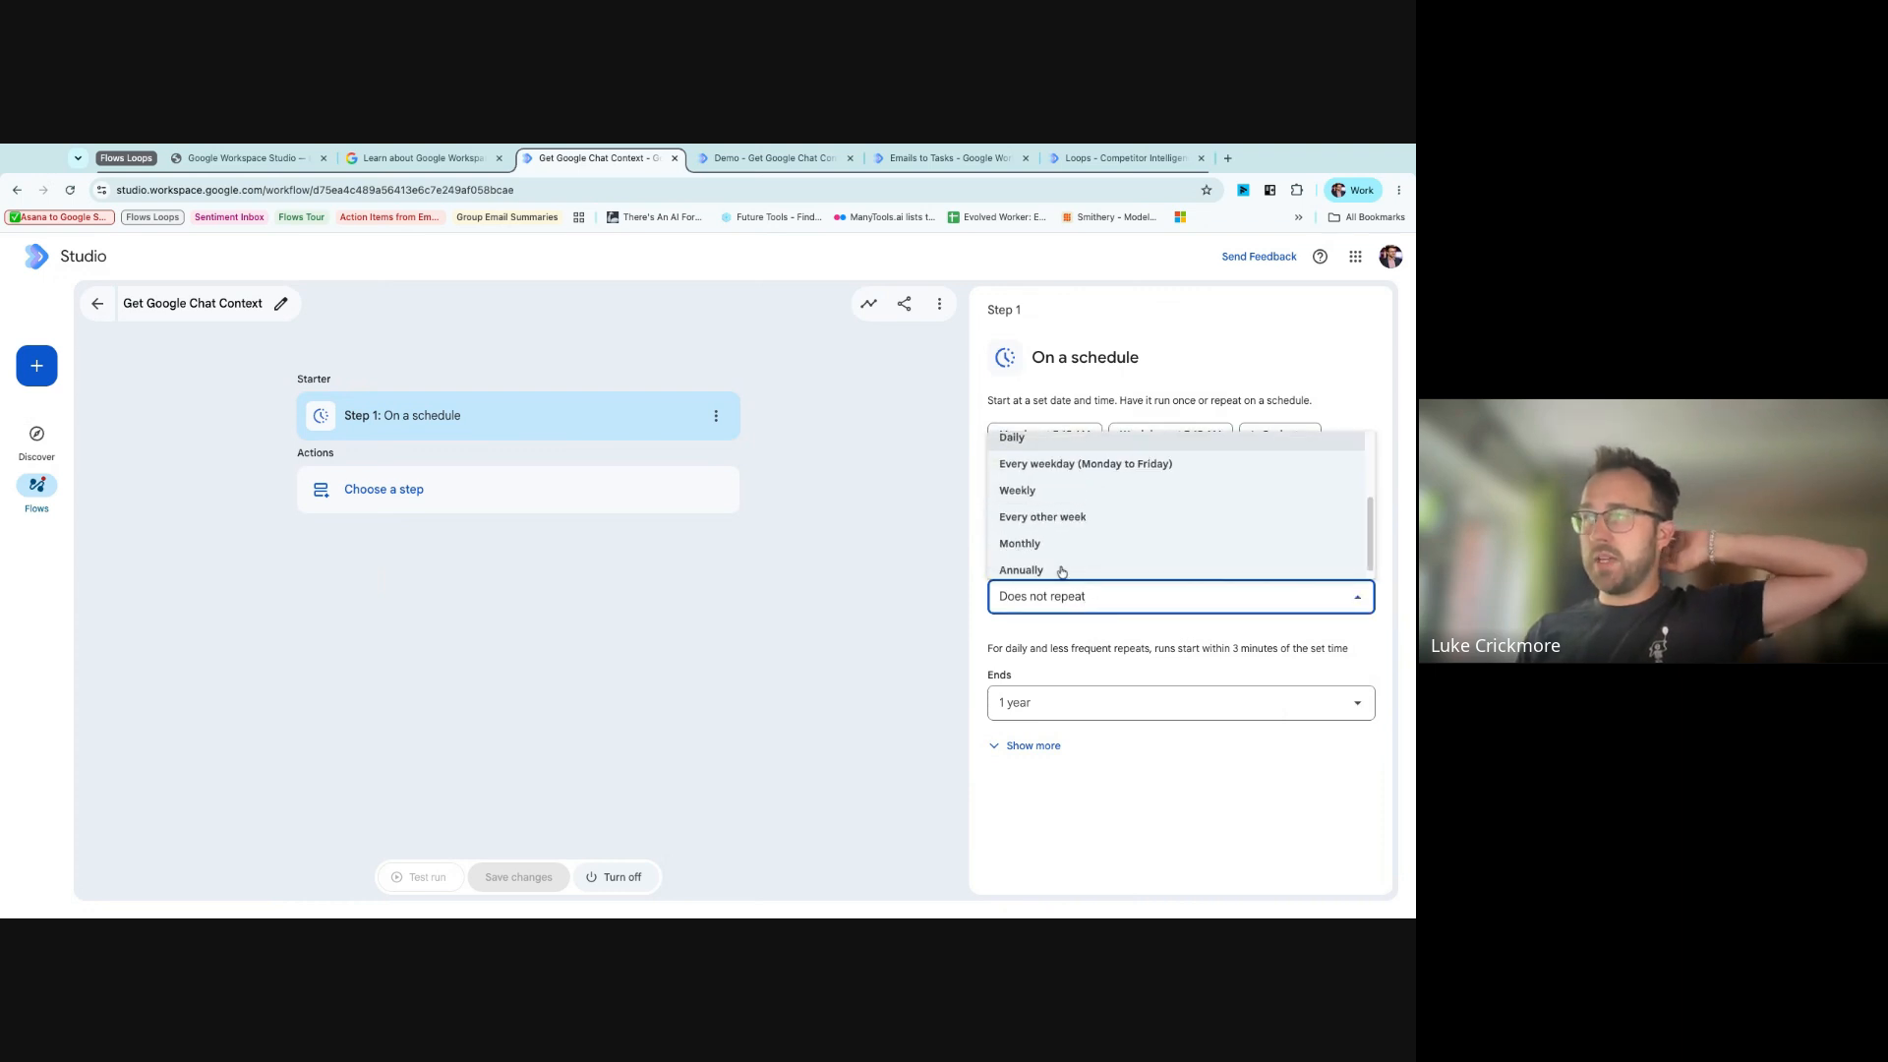
scroll(1062, 565, "up", 3)
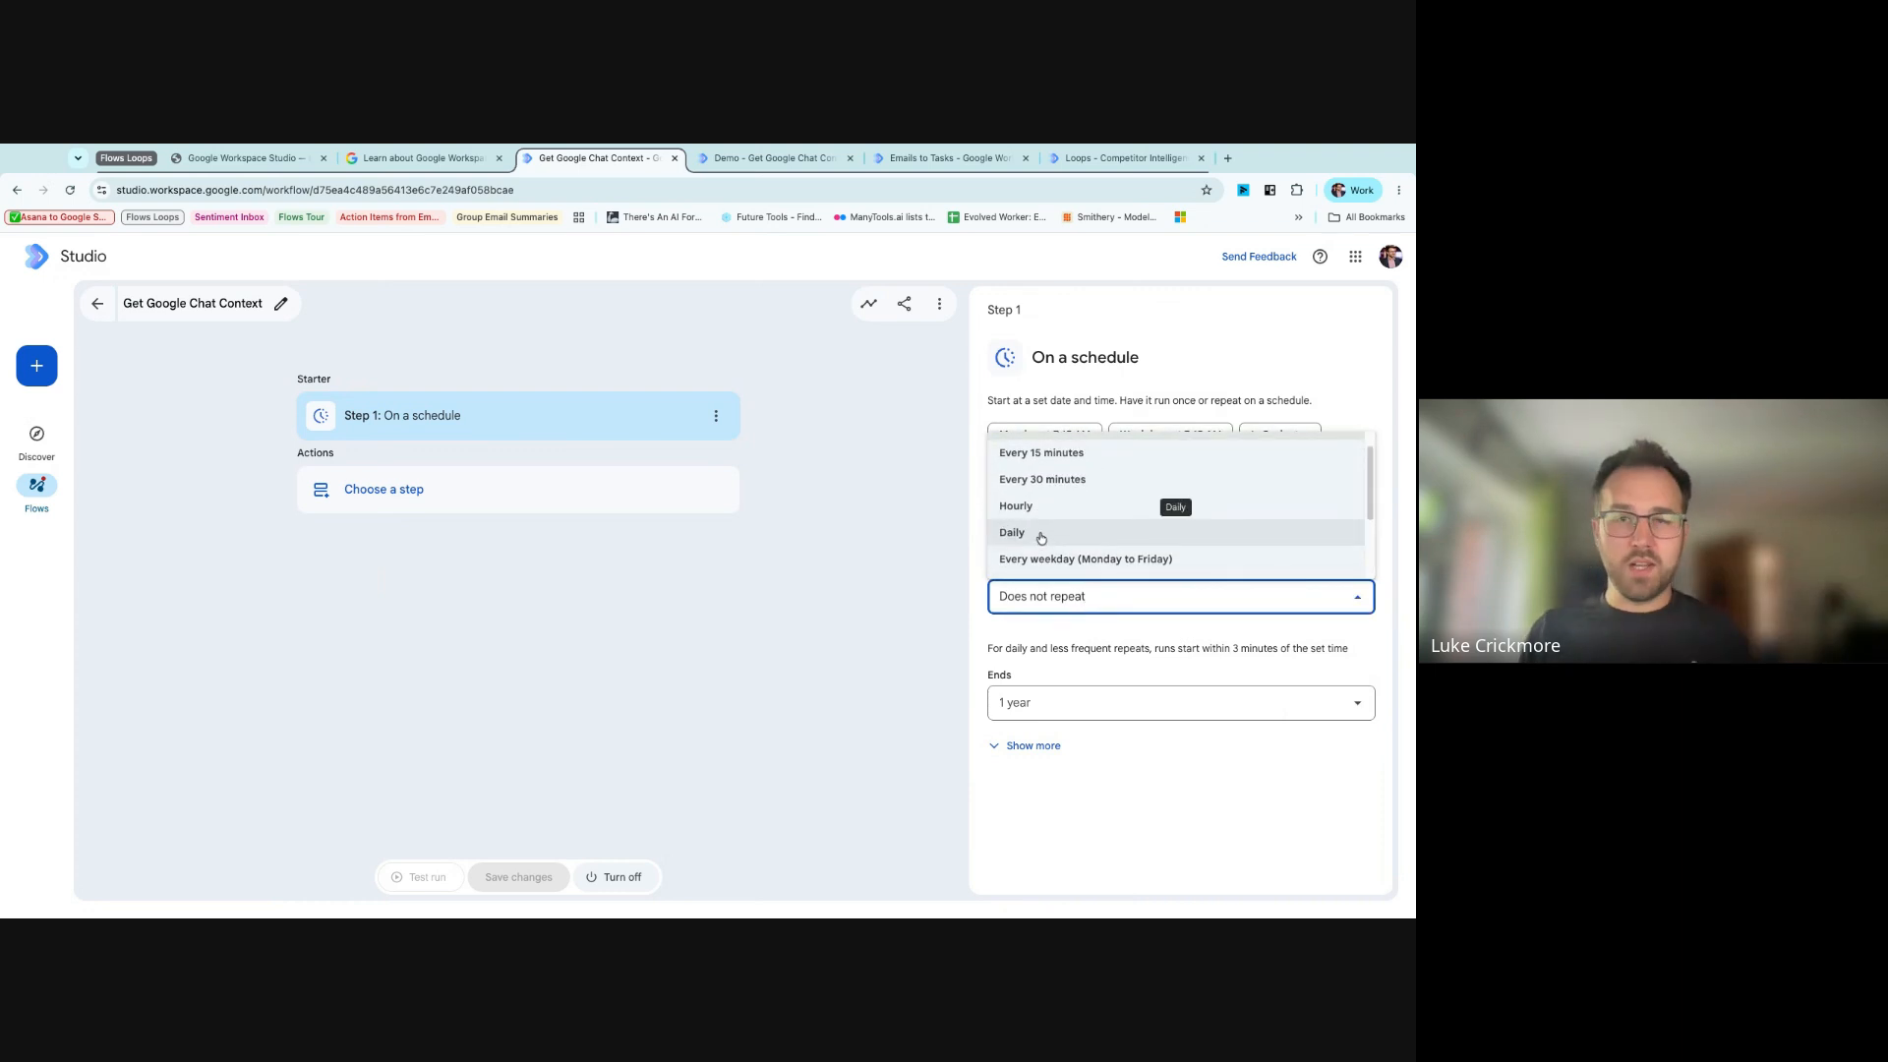
left_click(1041, 536)
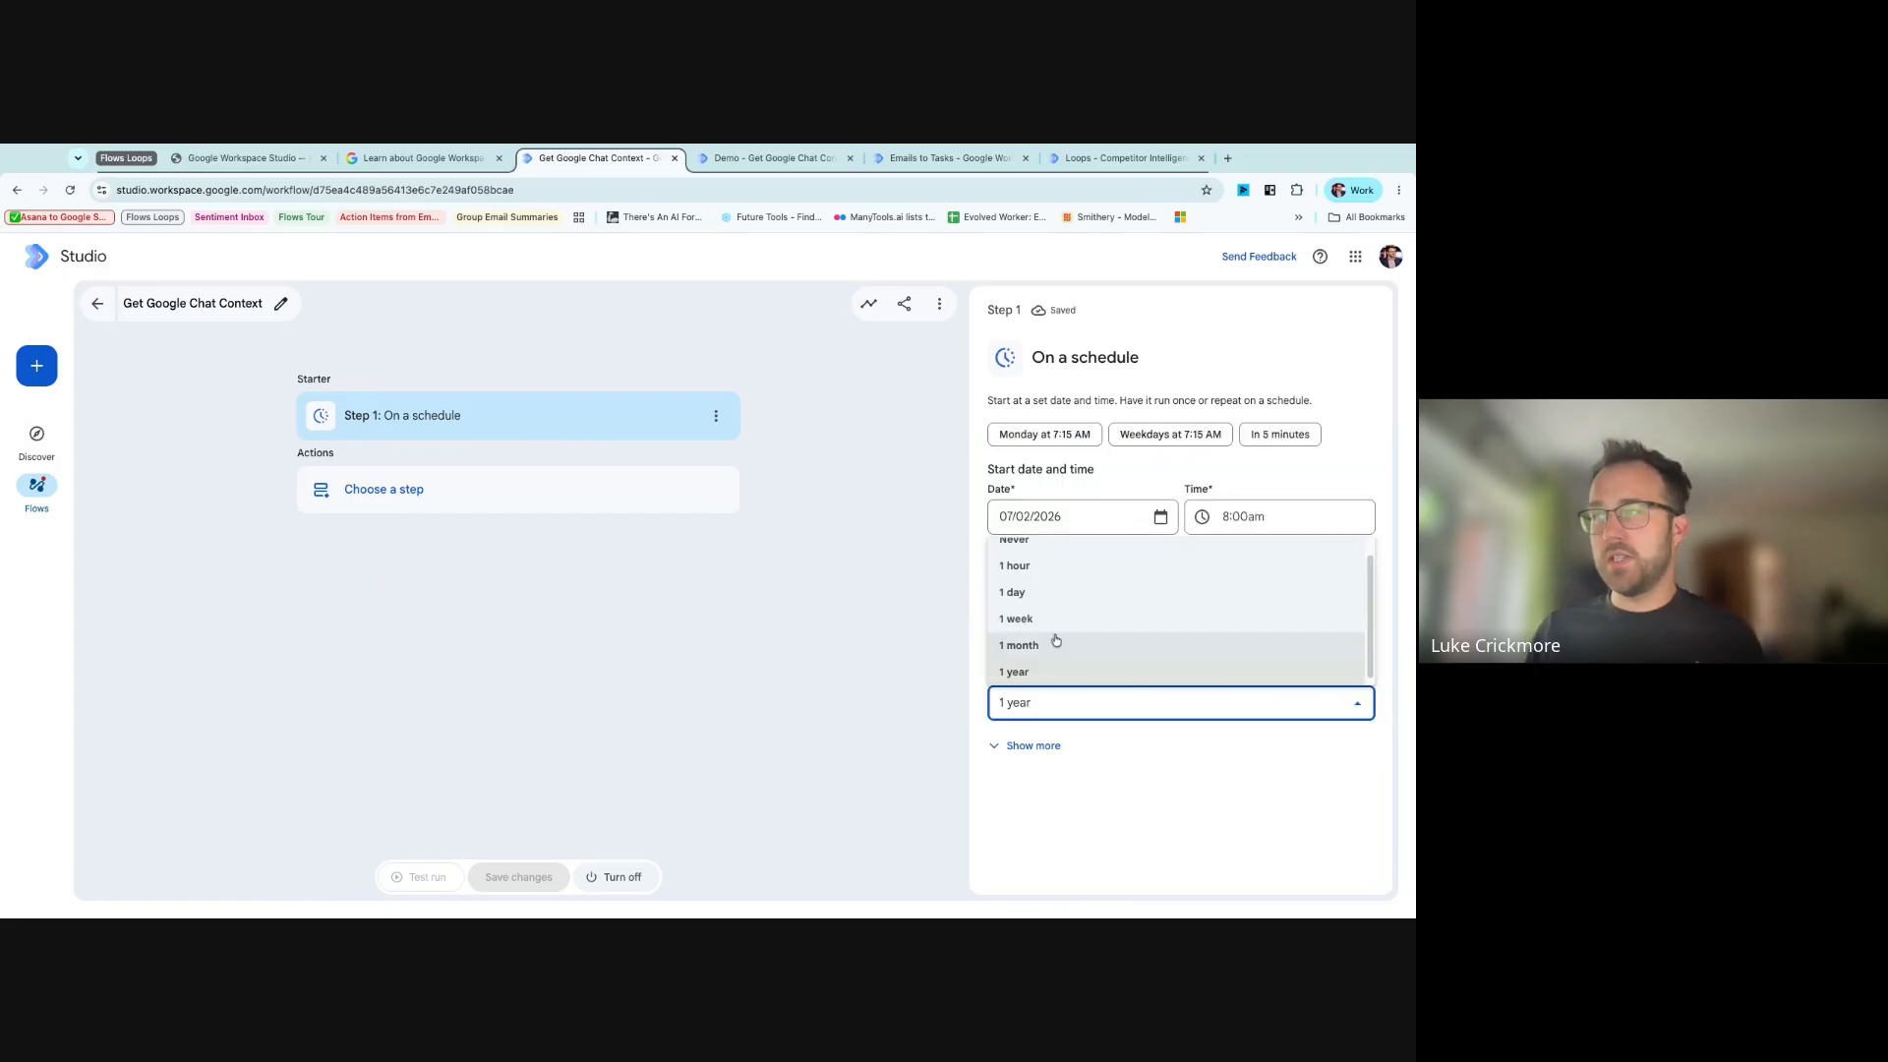
left_click(1023, 546)
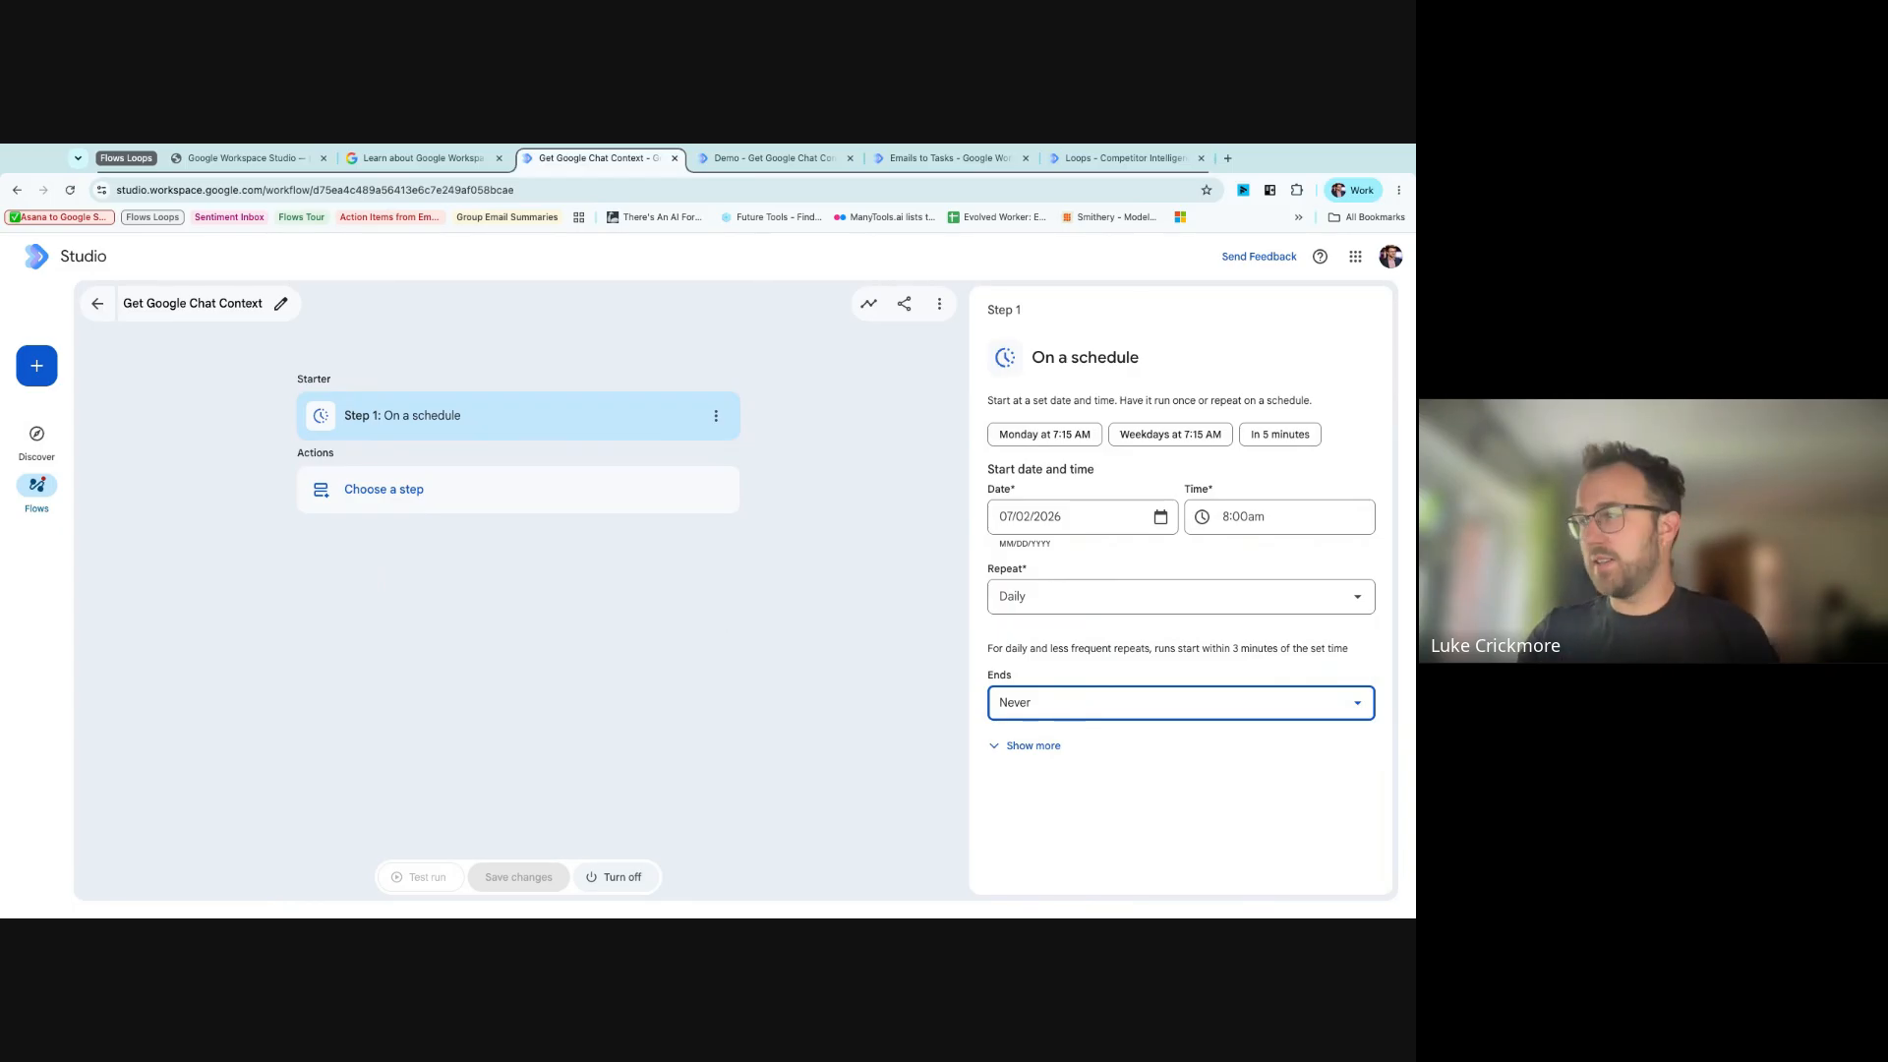
left_click(921, 752)
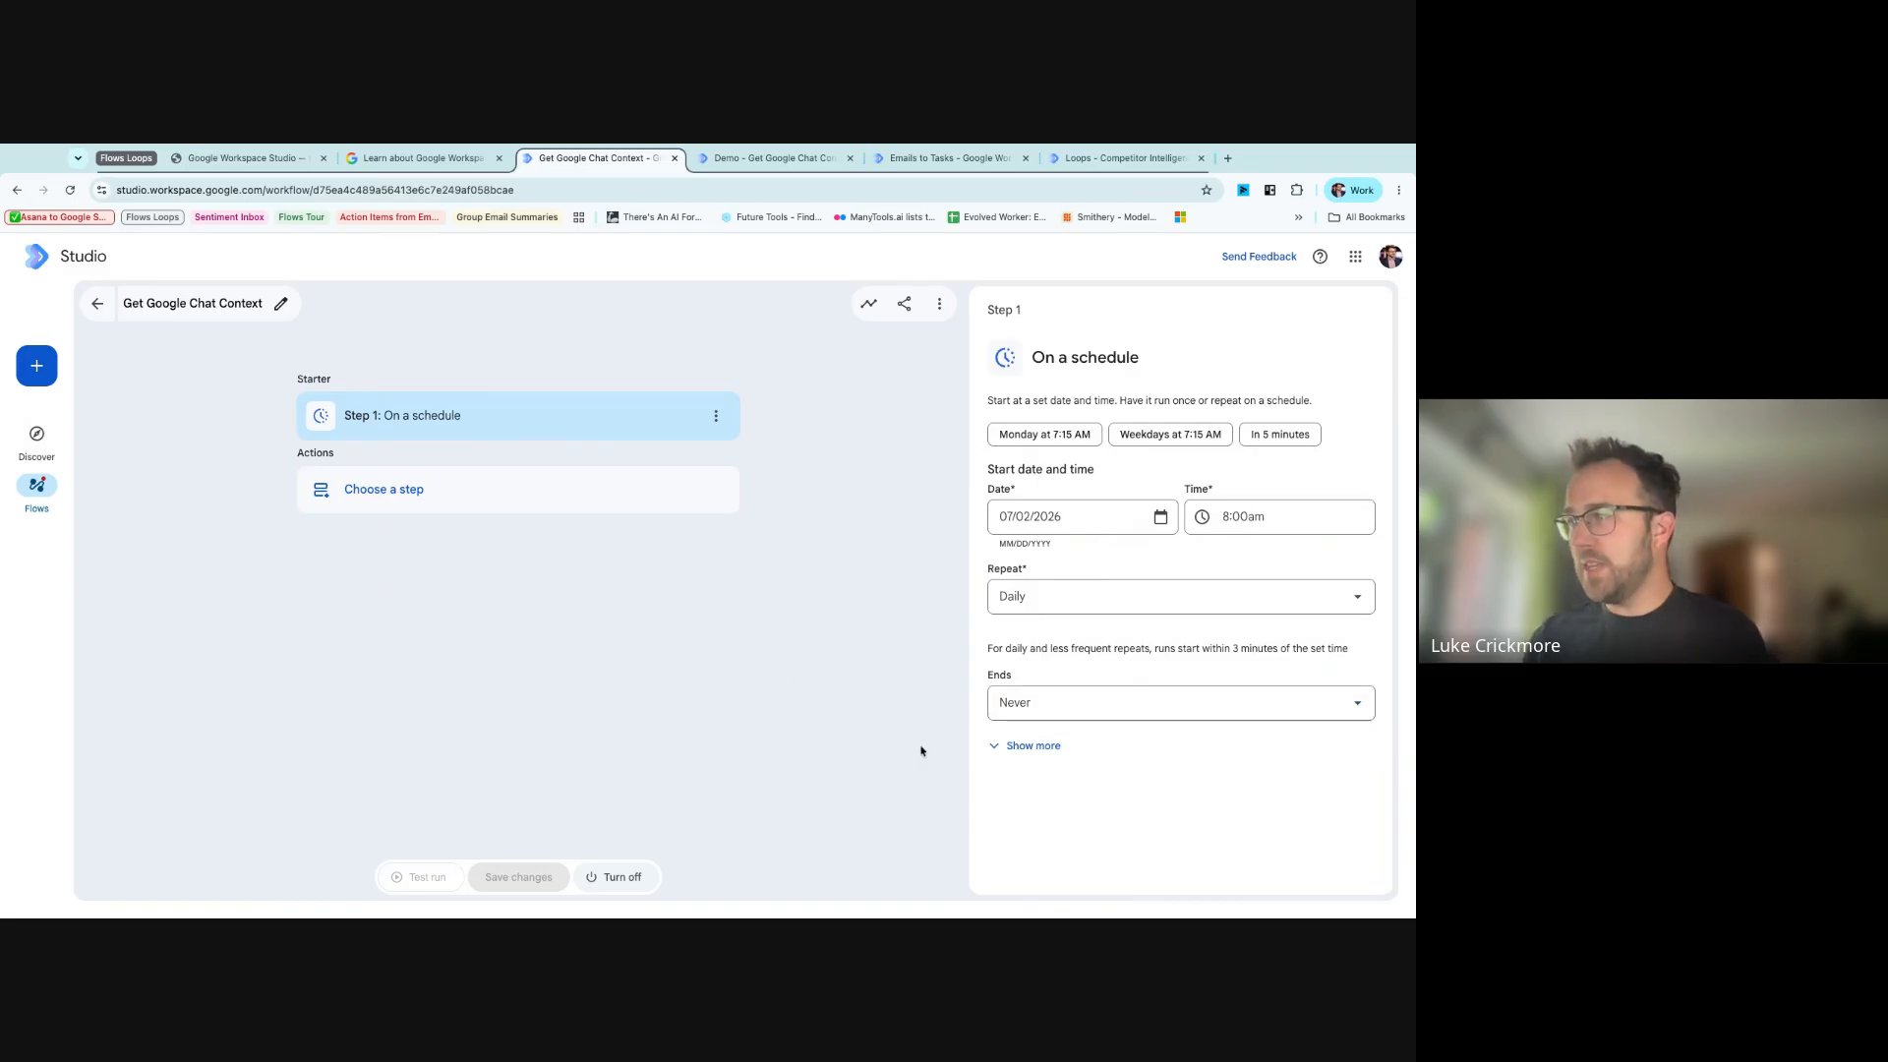
left_click(997, 746)
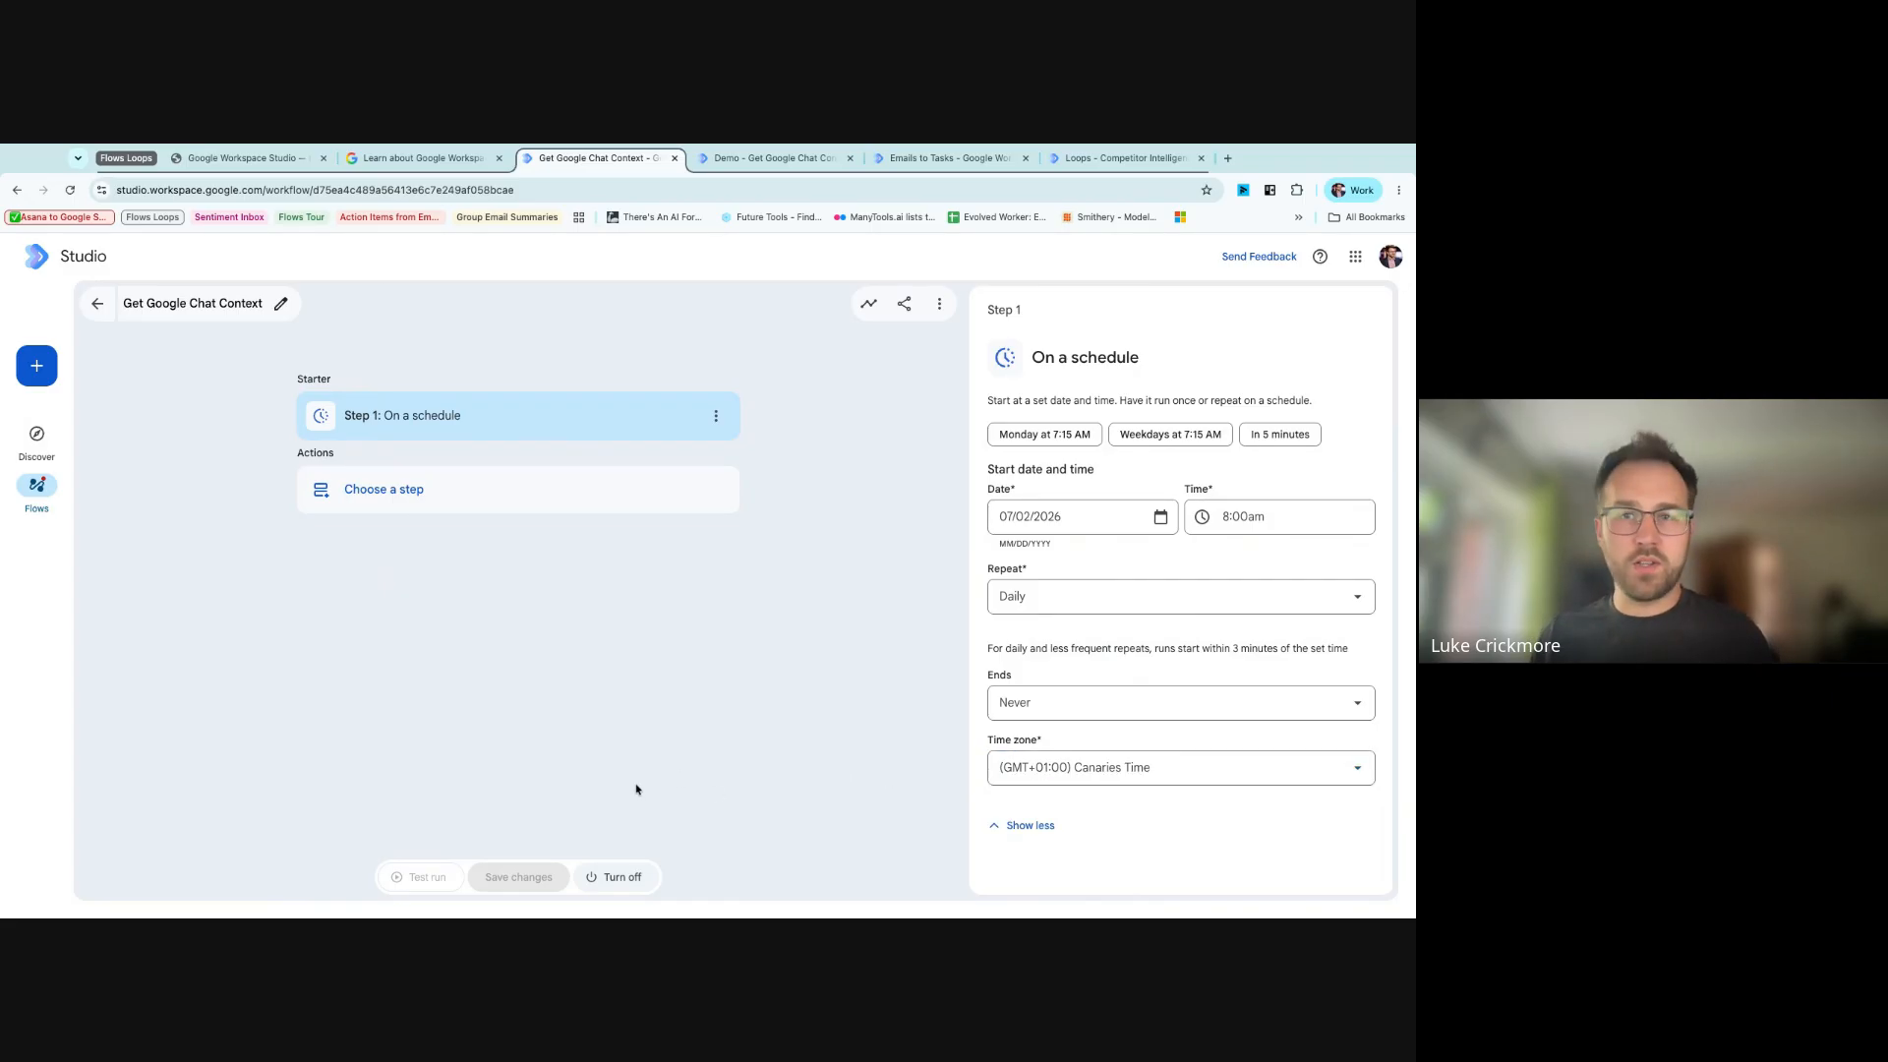
left_click(1030, 833)
- Start choosing the flow's first action and look through the available AI, tool and Workspace app steps
left_click(448, 486)
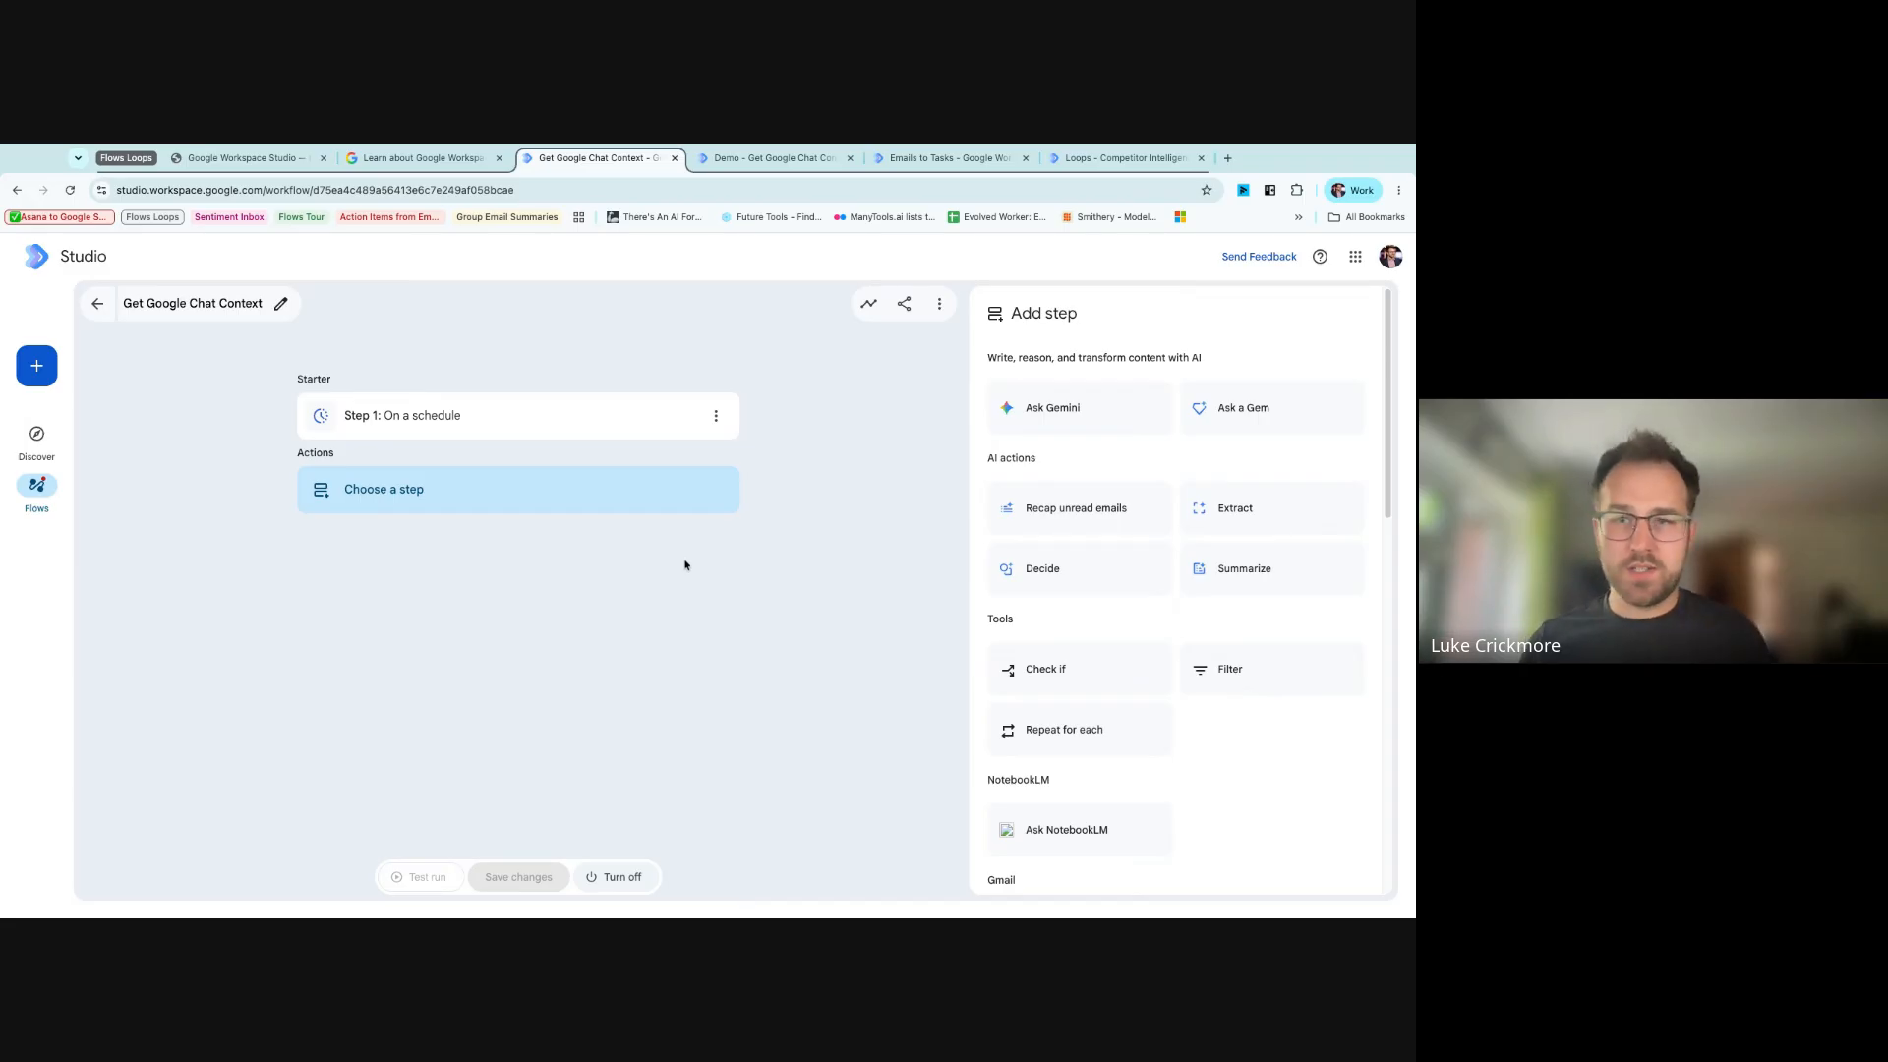
scroll(1180, 560, "down", 5)
scroll(1166, 581, "down", 4)
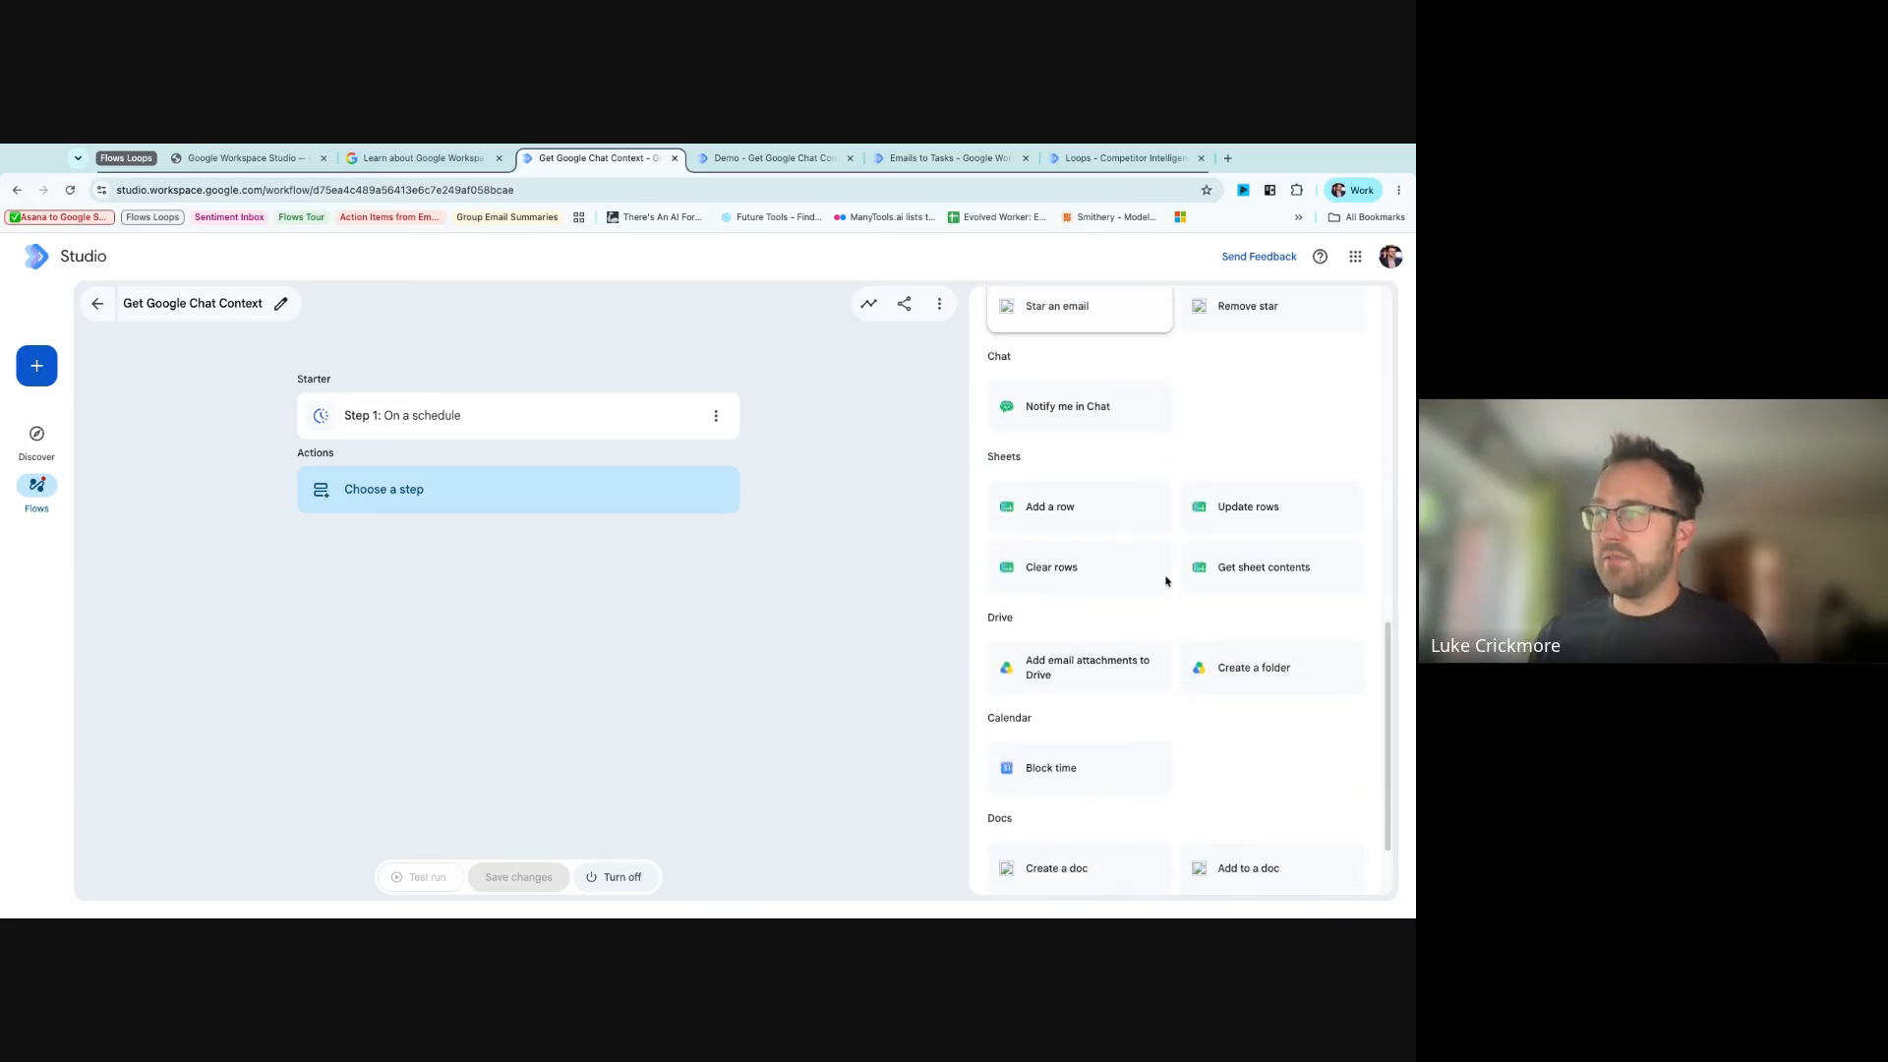
scroll(1109, 452, "up", 3)
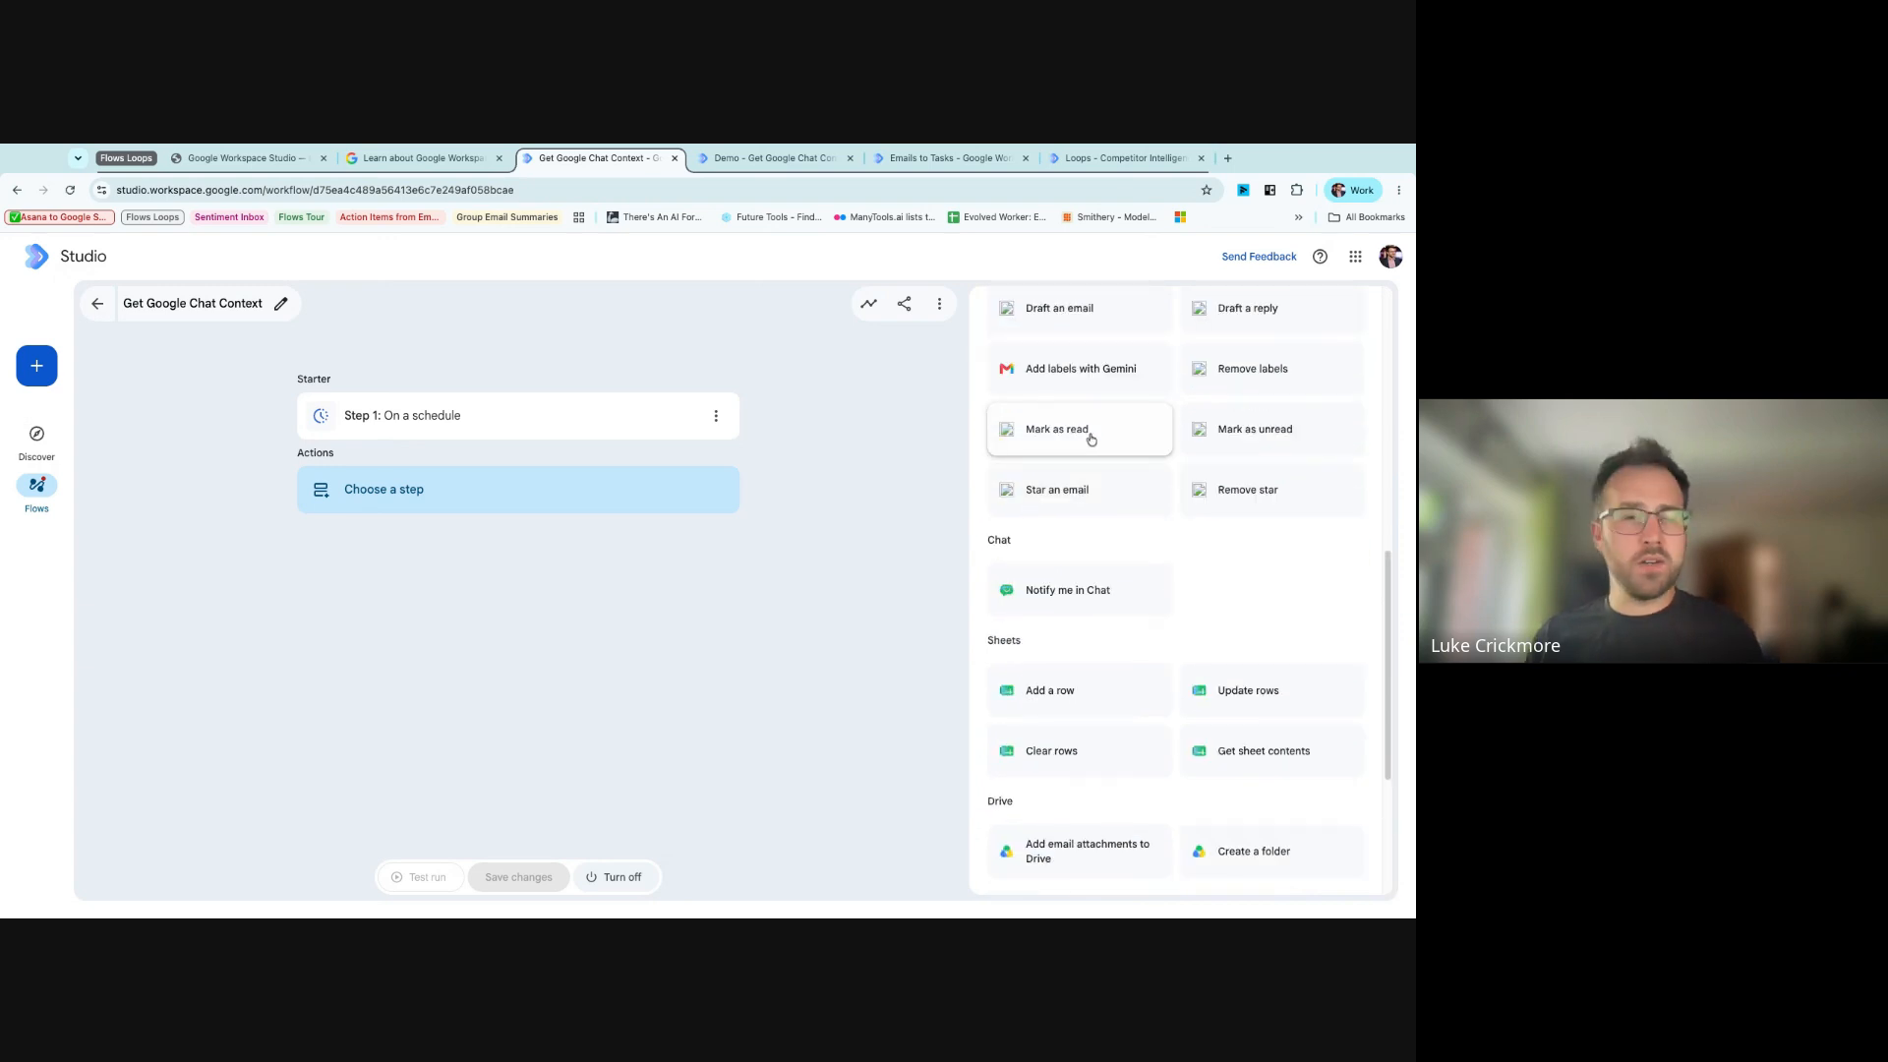
scroll(1110, 452, "up", 1)
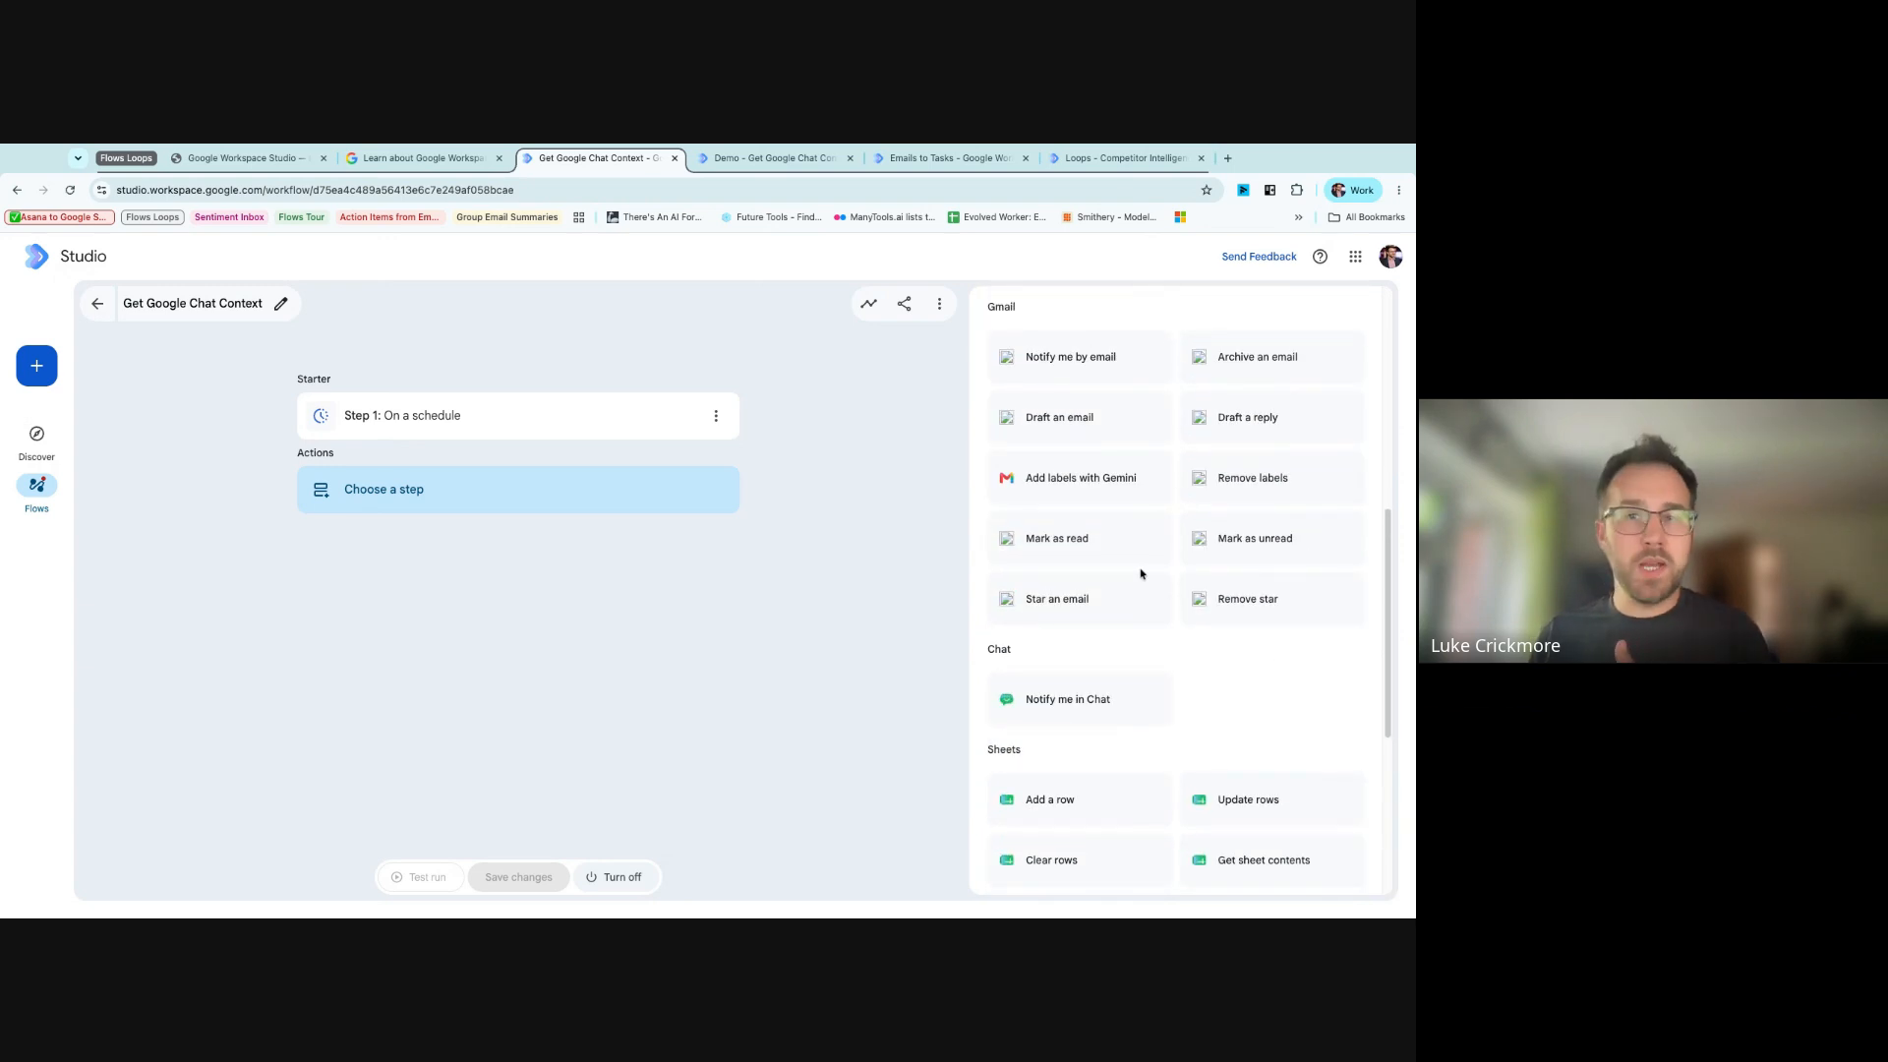
scroll(1141, 573, "down", 4)
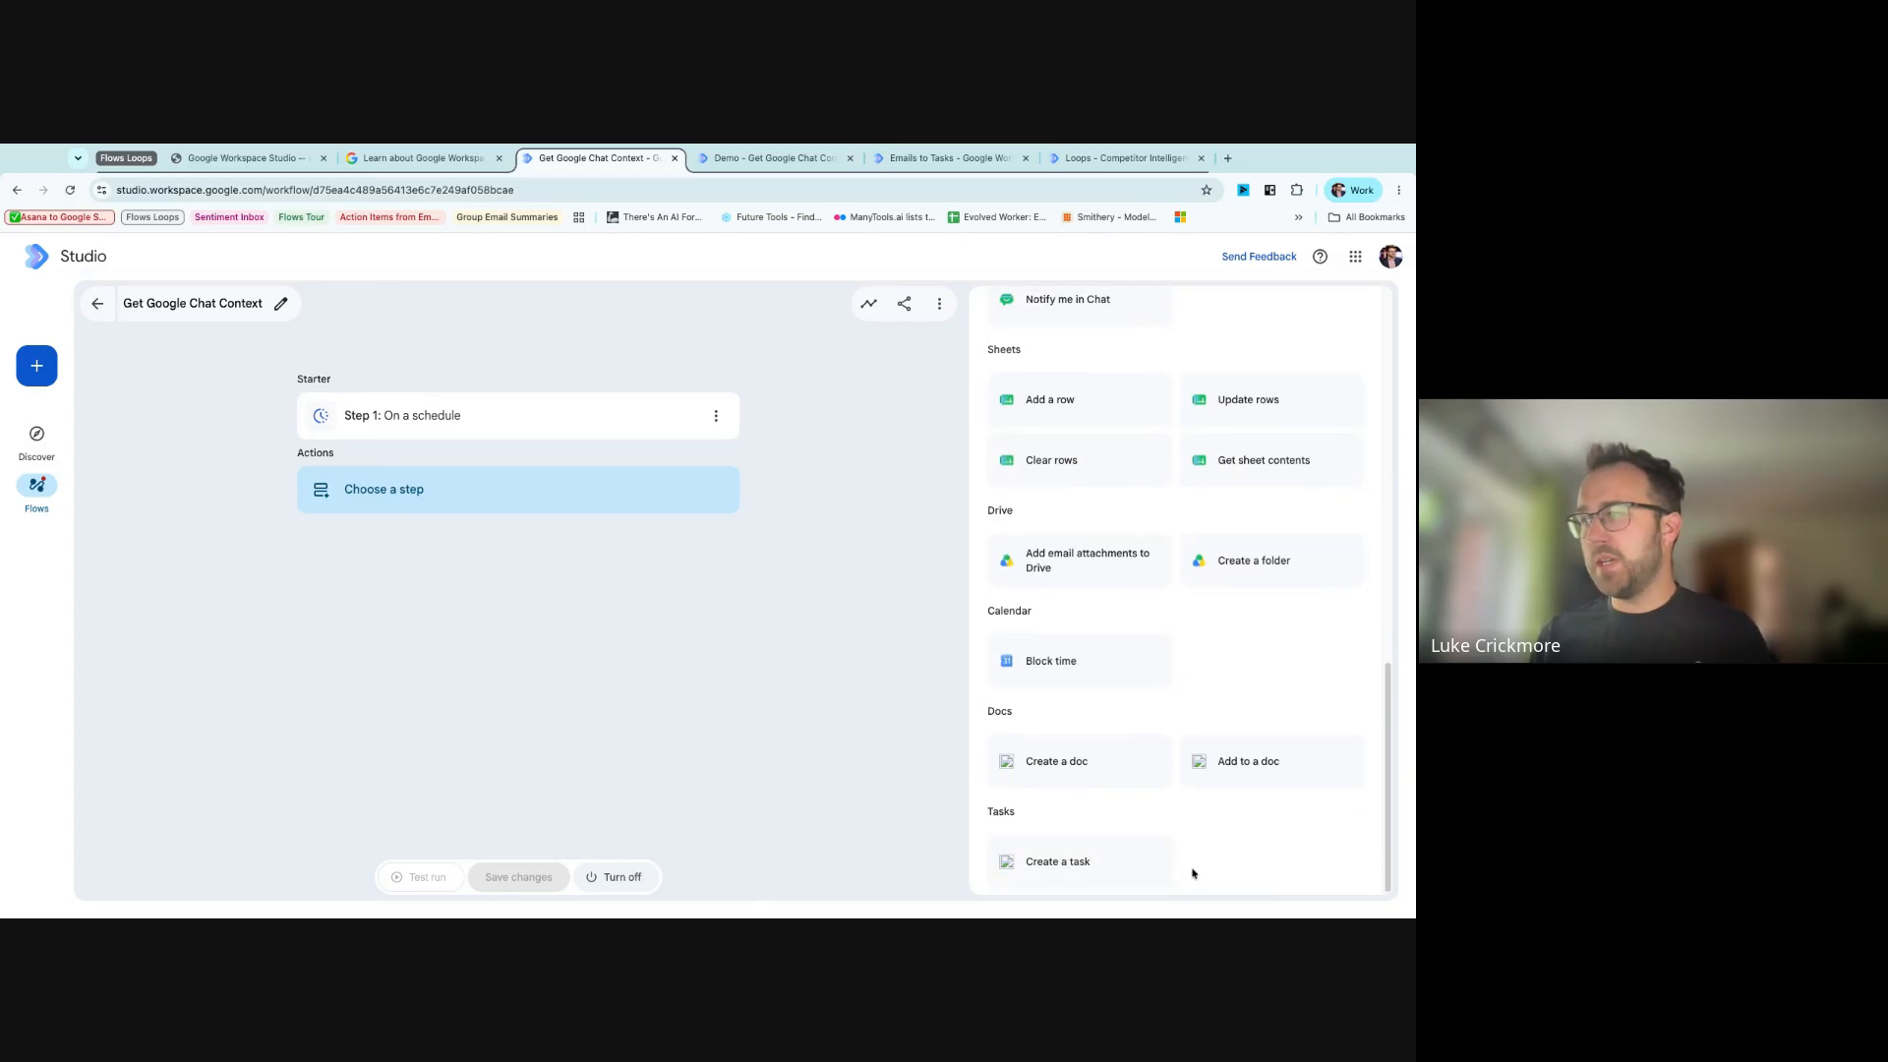
scroll(1136, 685, "up", 3)
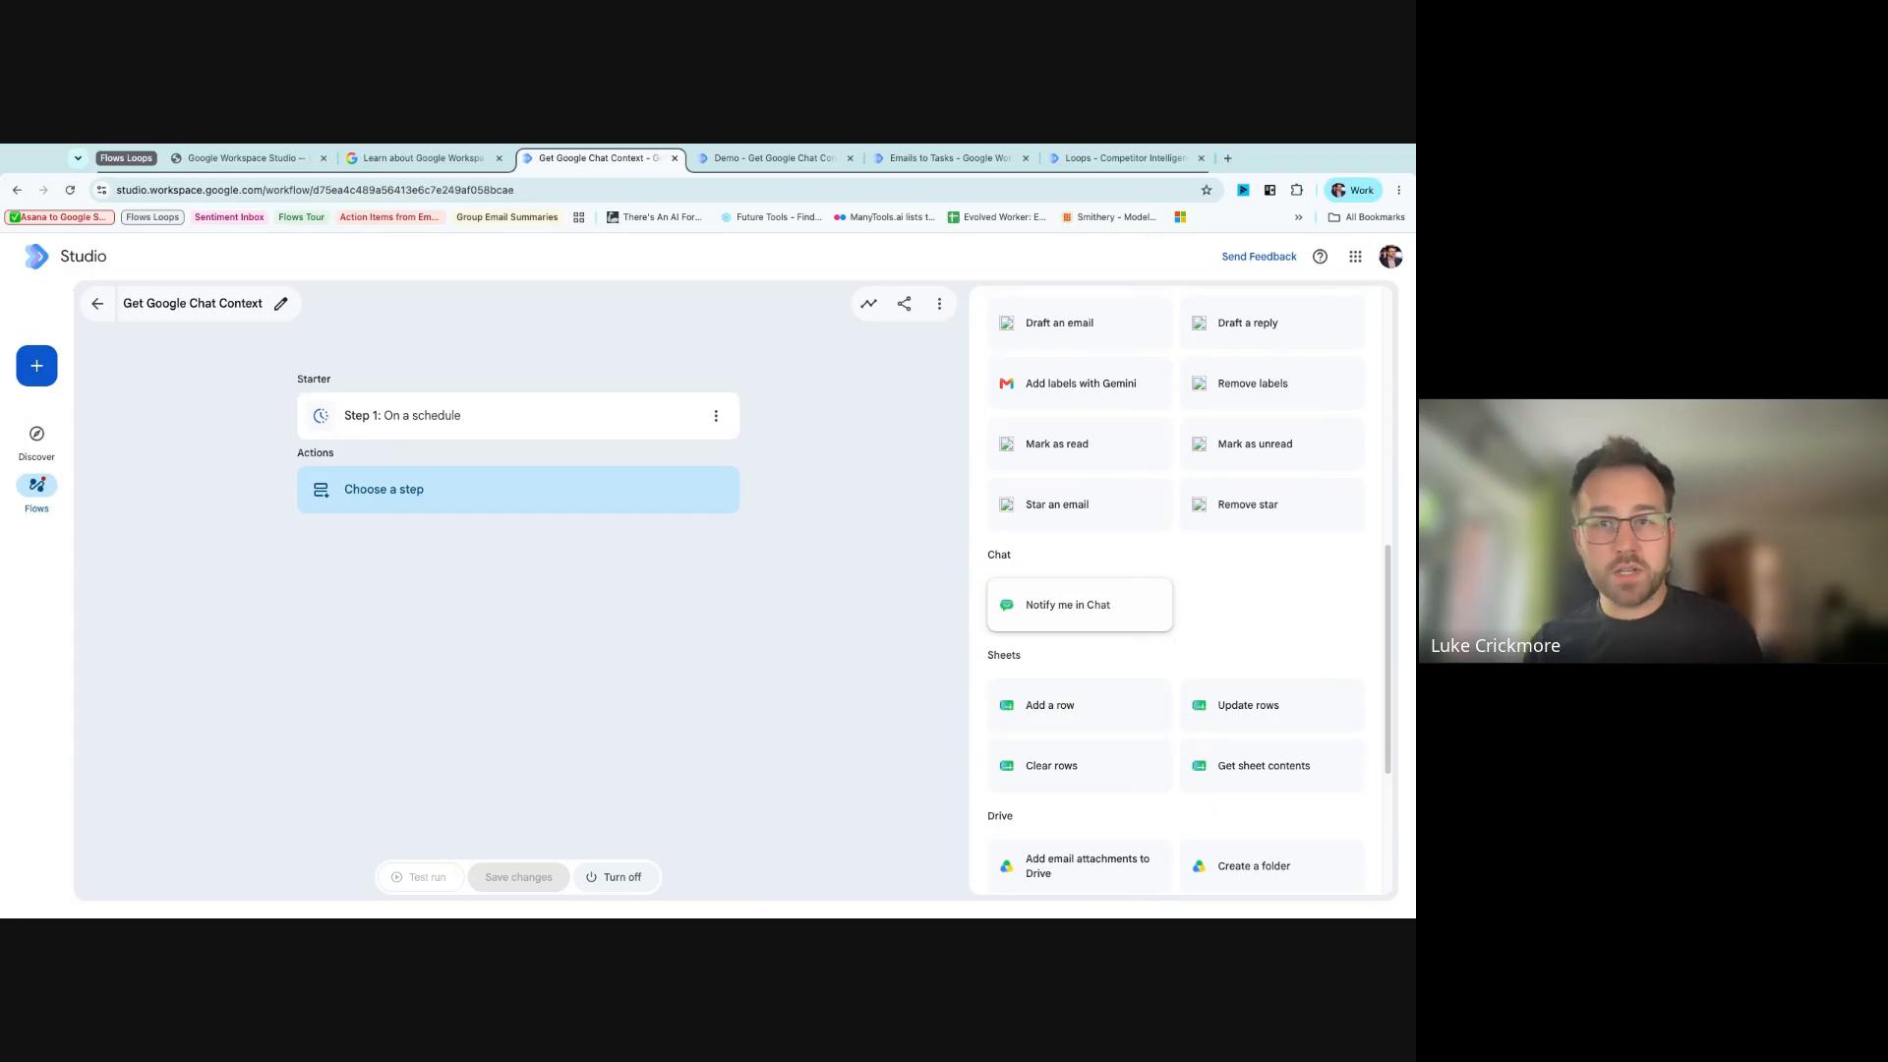
scroll(1096, 589, "up", 6)
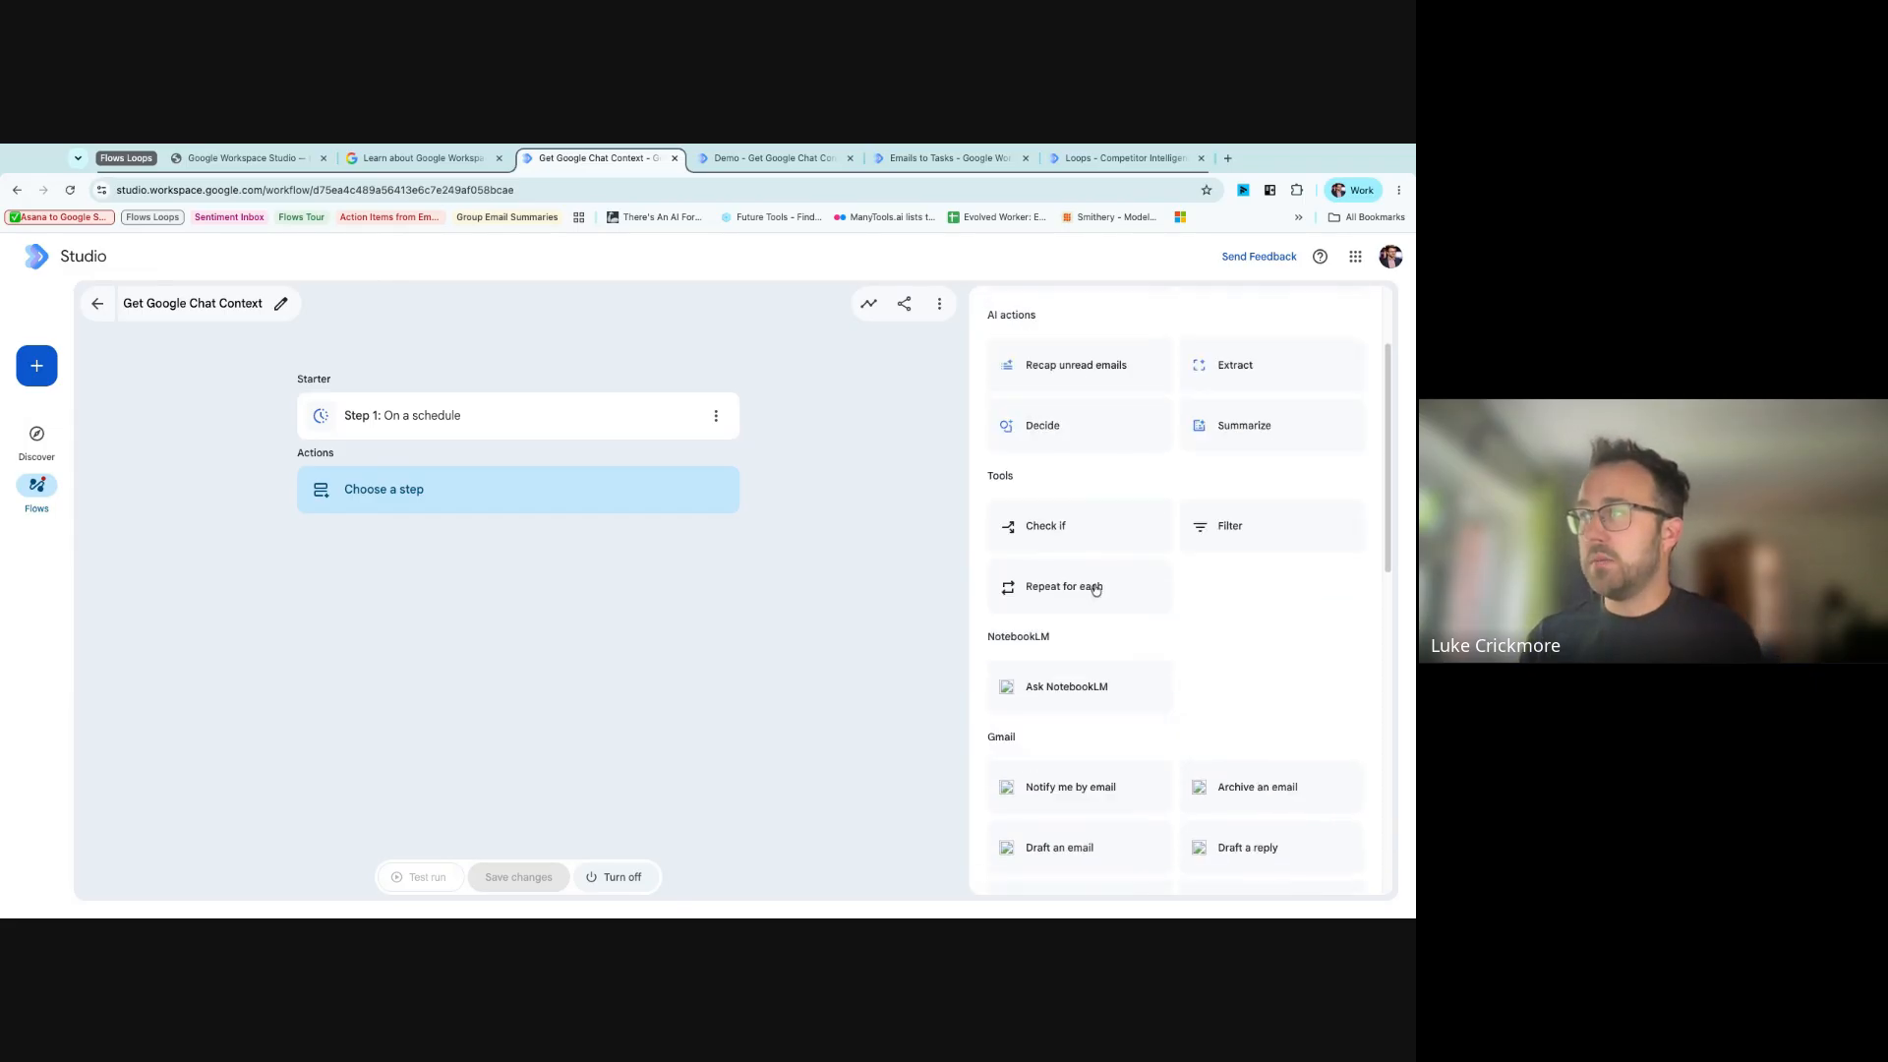
scroll(1096, 588, "up", 2)
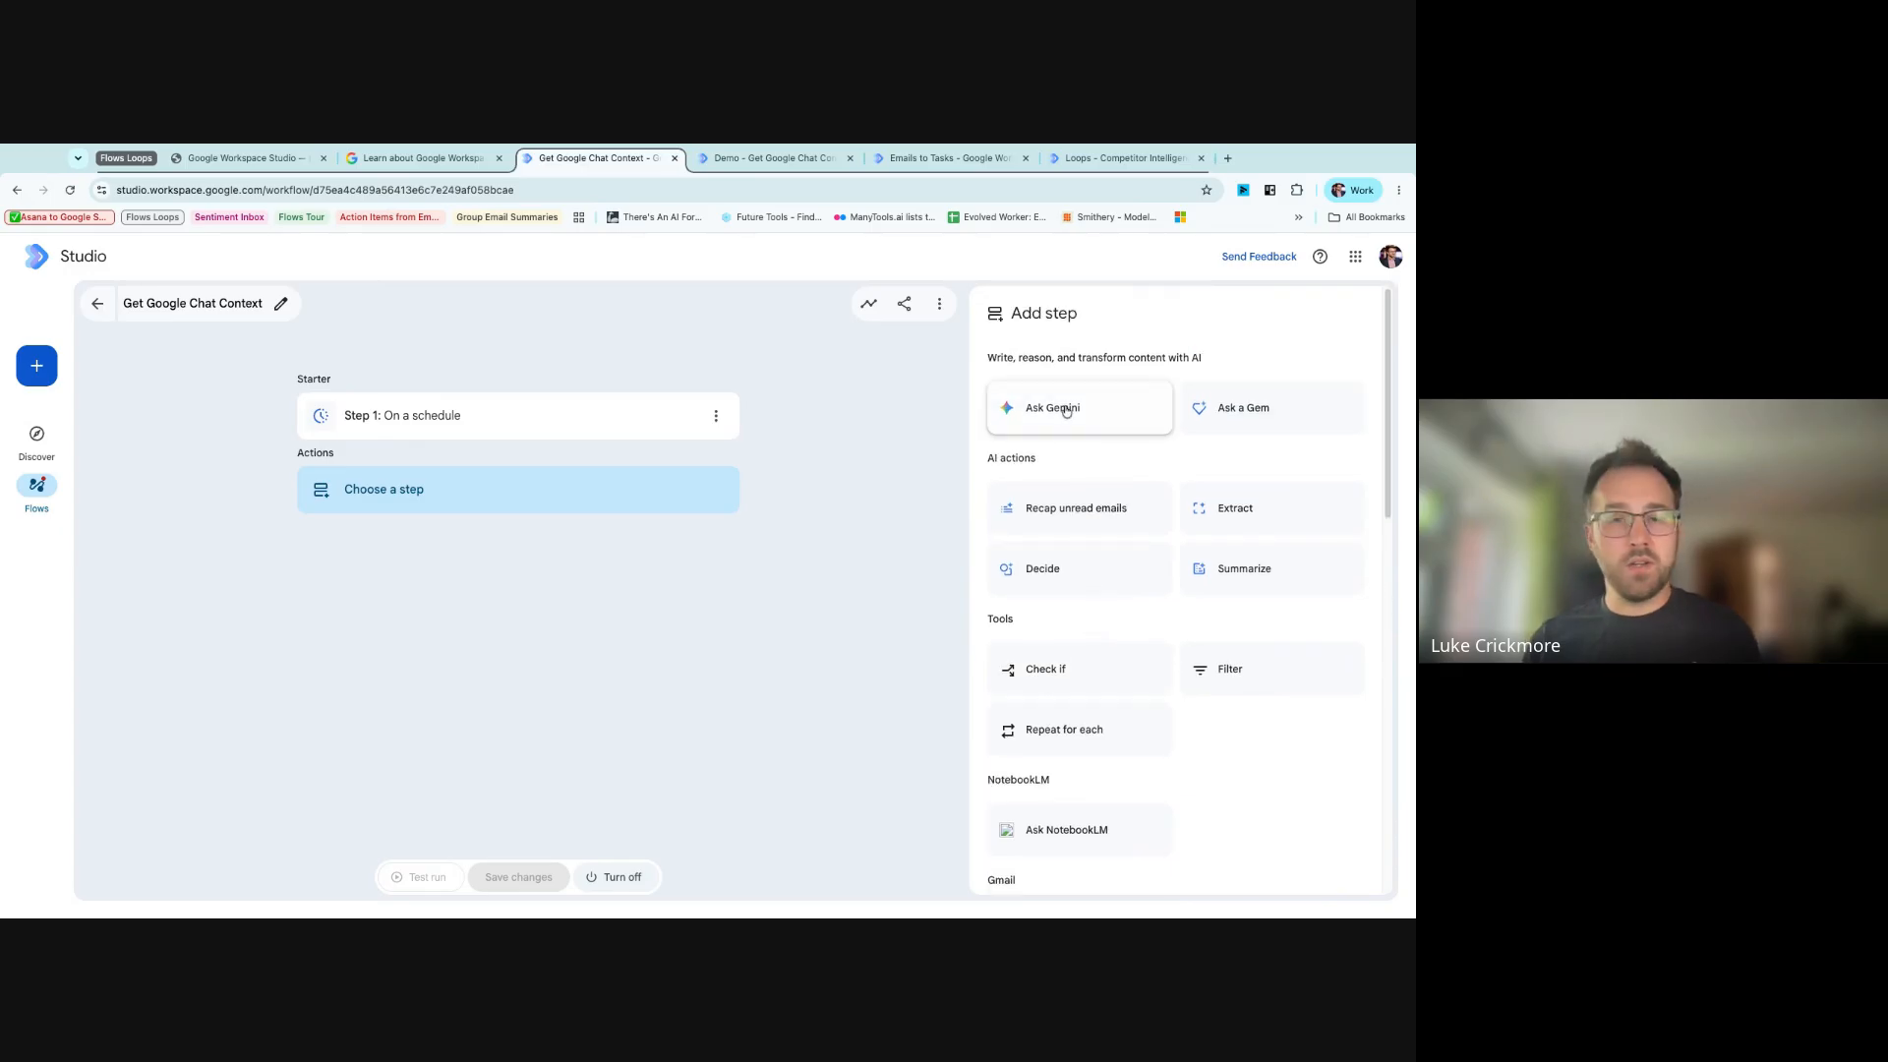
- Add an Ask Gemini step after the schedule starter and clear its default prompt
left_click(1066, 411)
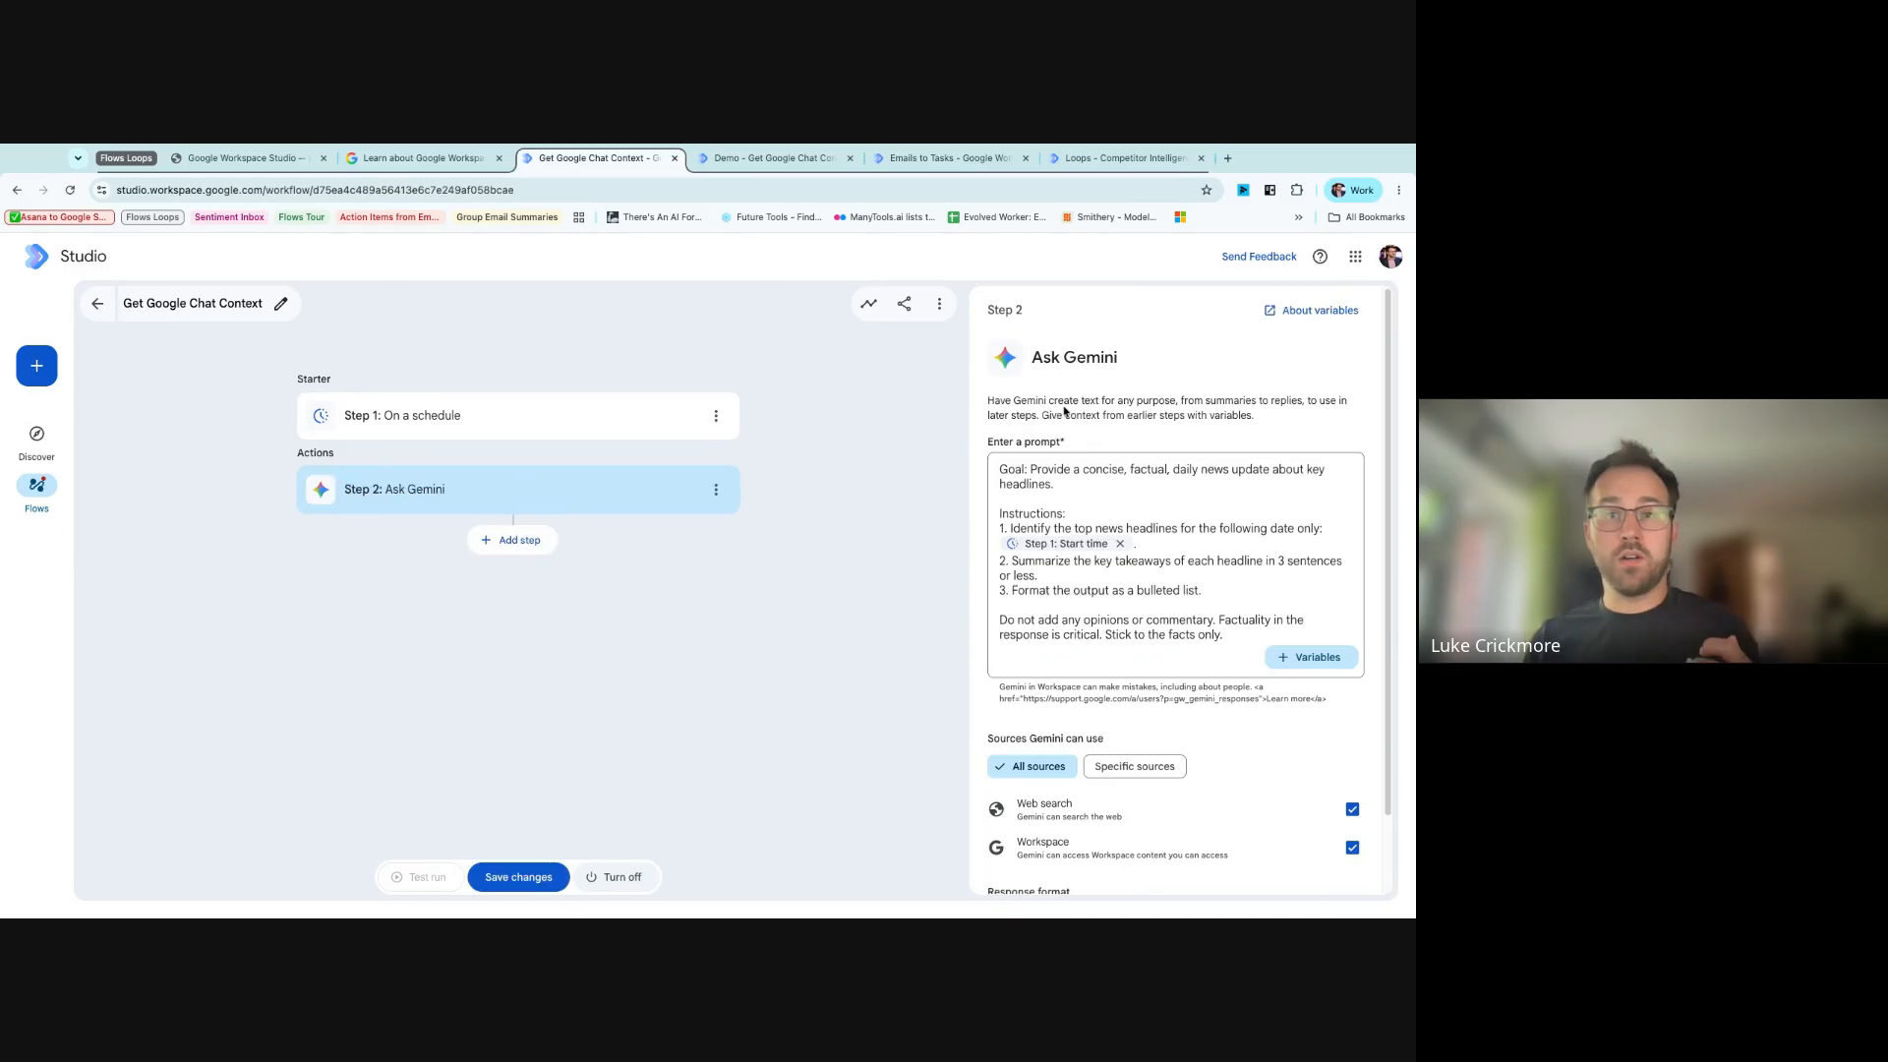
left_click(1215, 590)
key("super+a")
key("BackSpace")
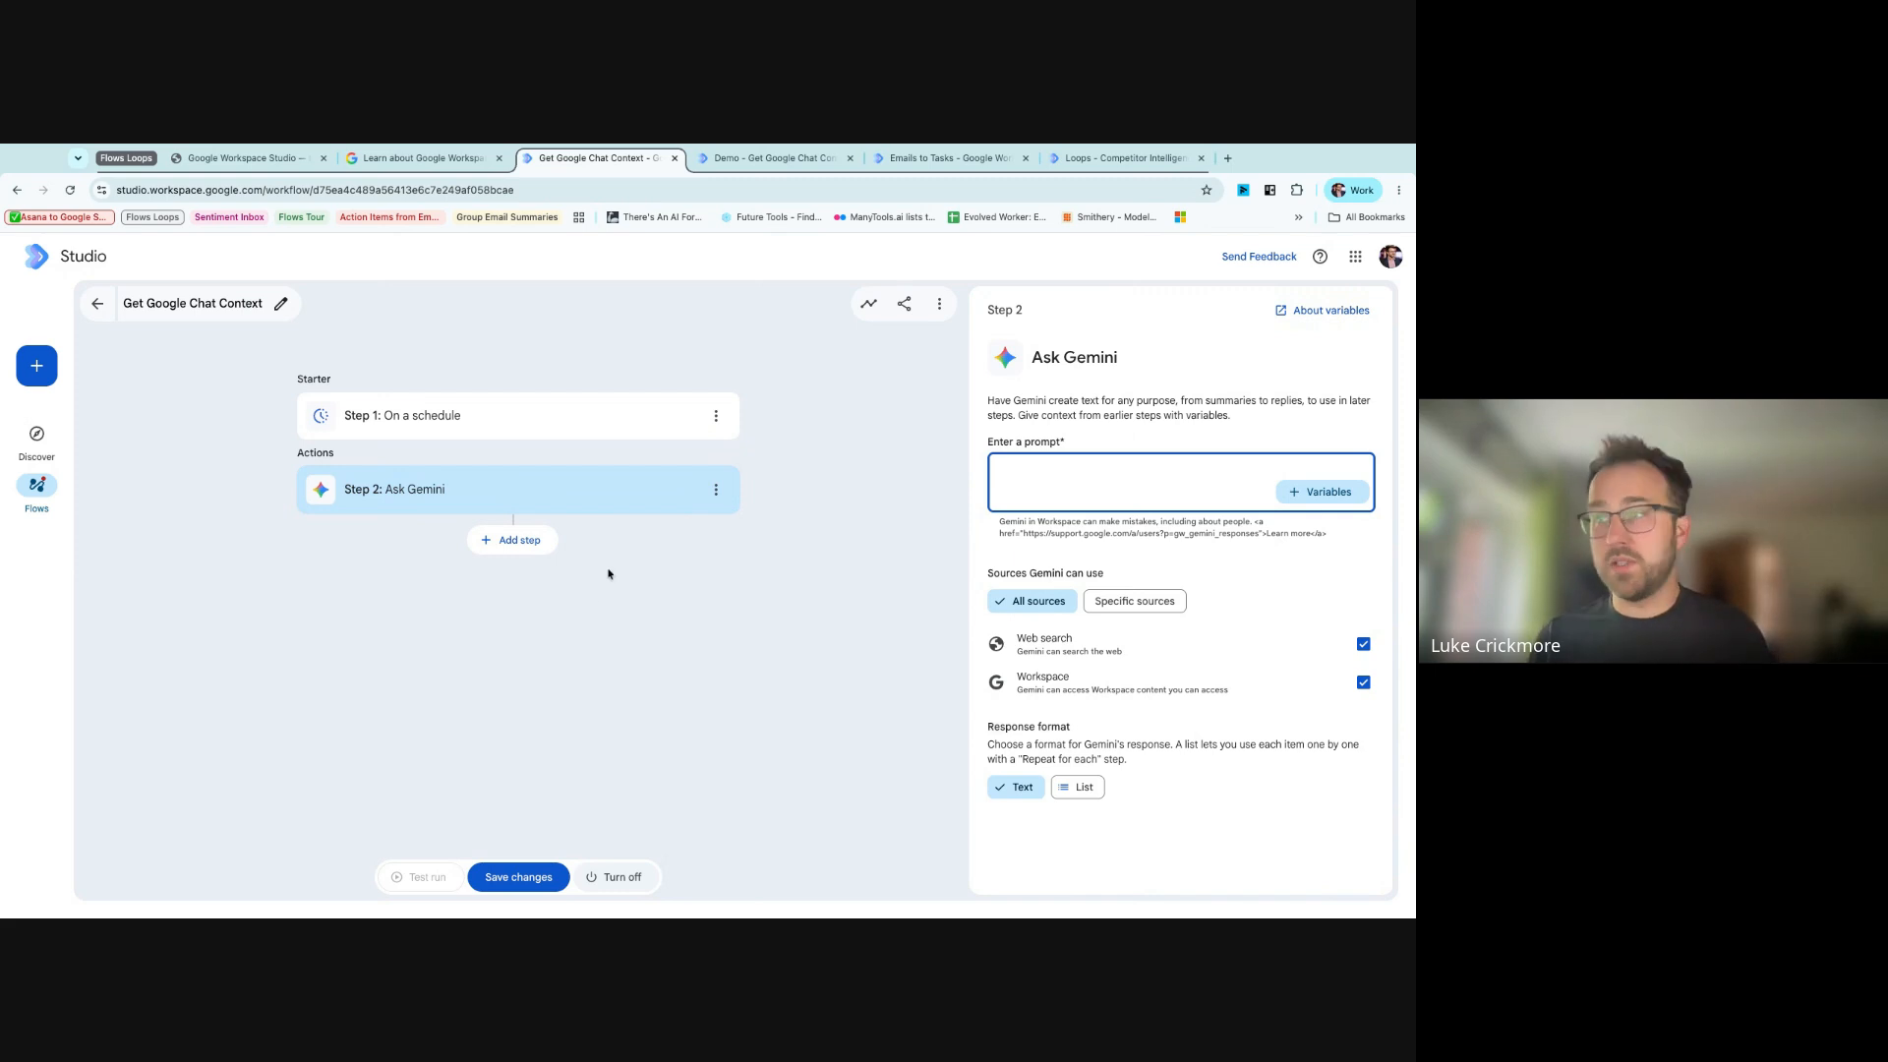
left_click(797, 646)
left_click(1033, 480)
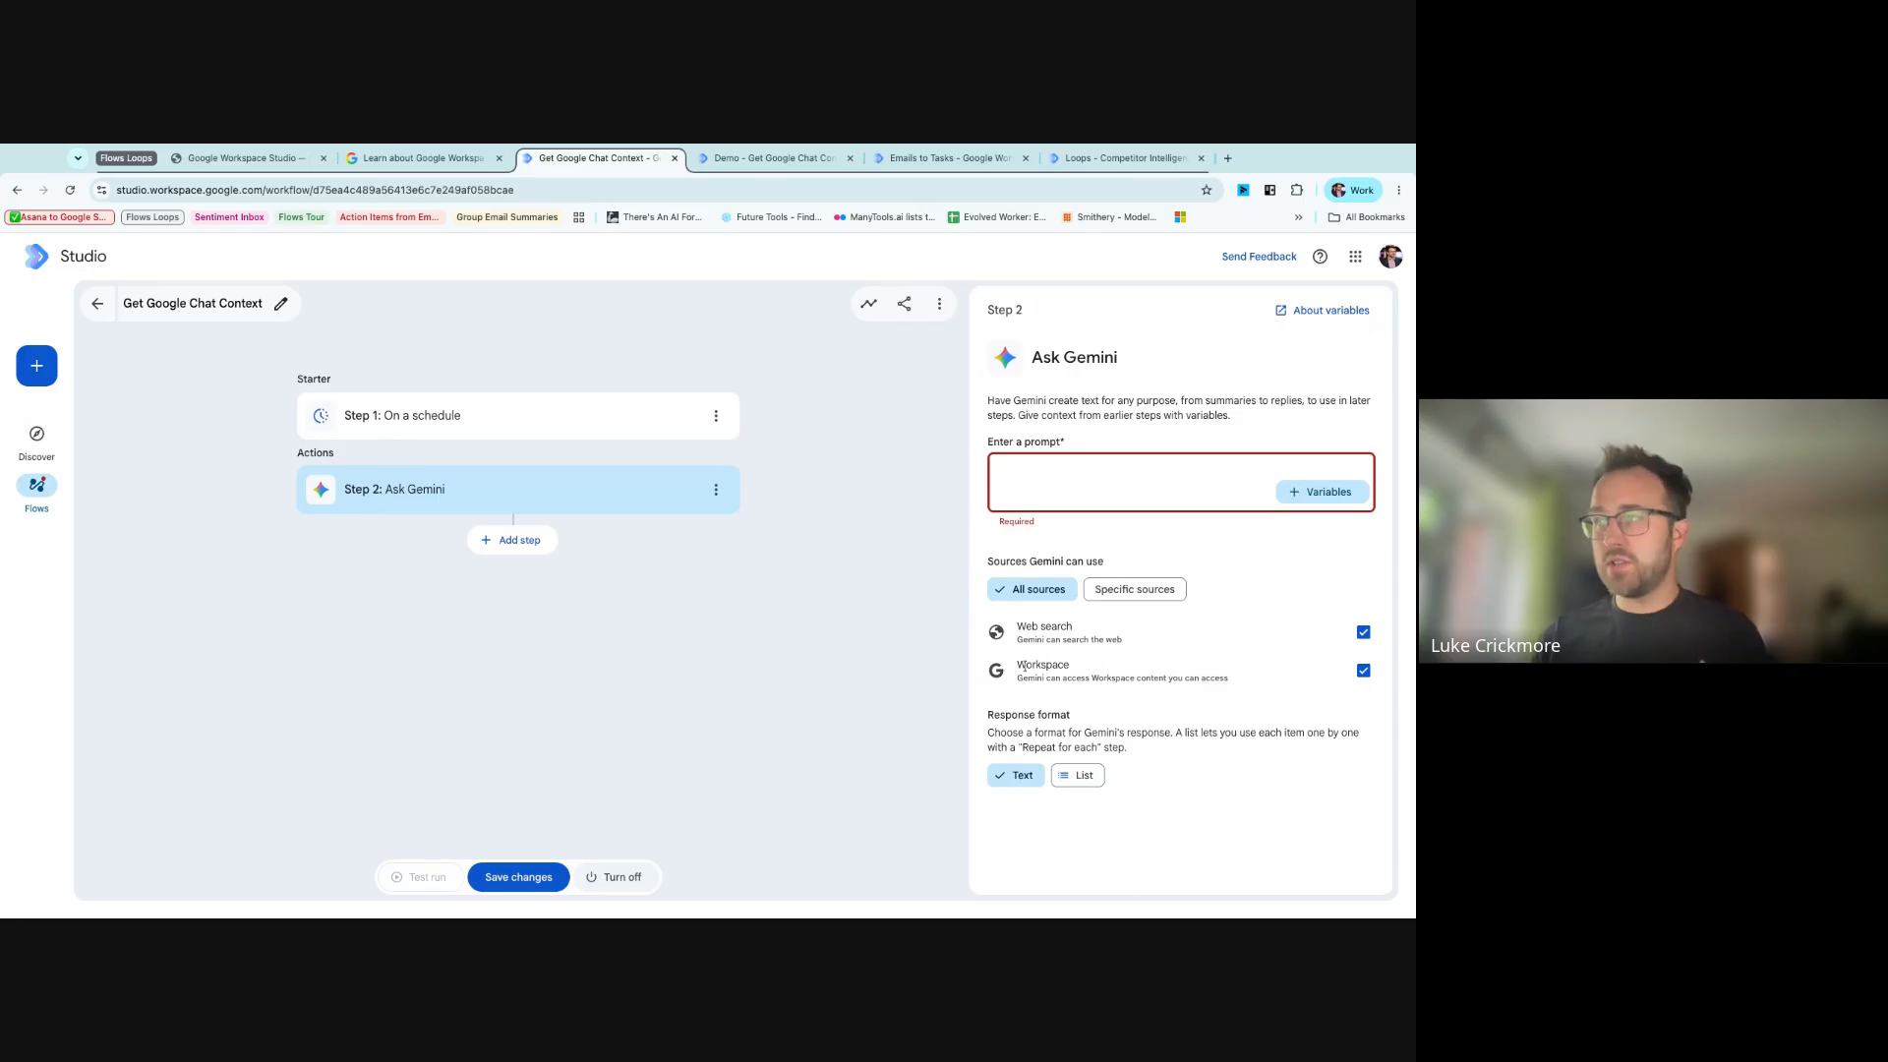
- Review the Workspace source description and turn off Web search as a source for the Ask Gemini step
left_click_drag(1019, 665, 1224, 678)
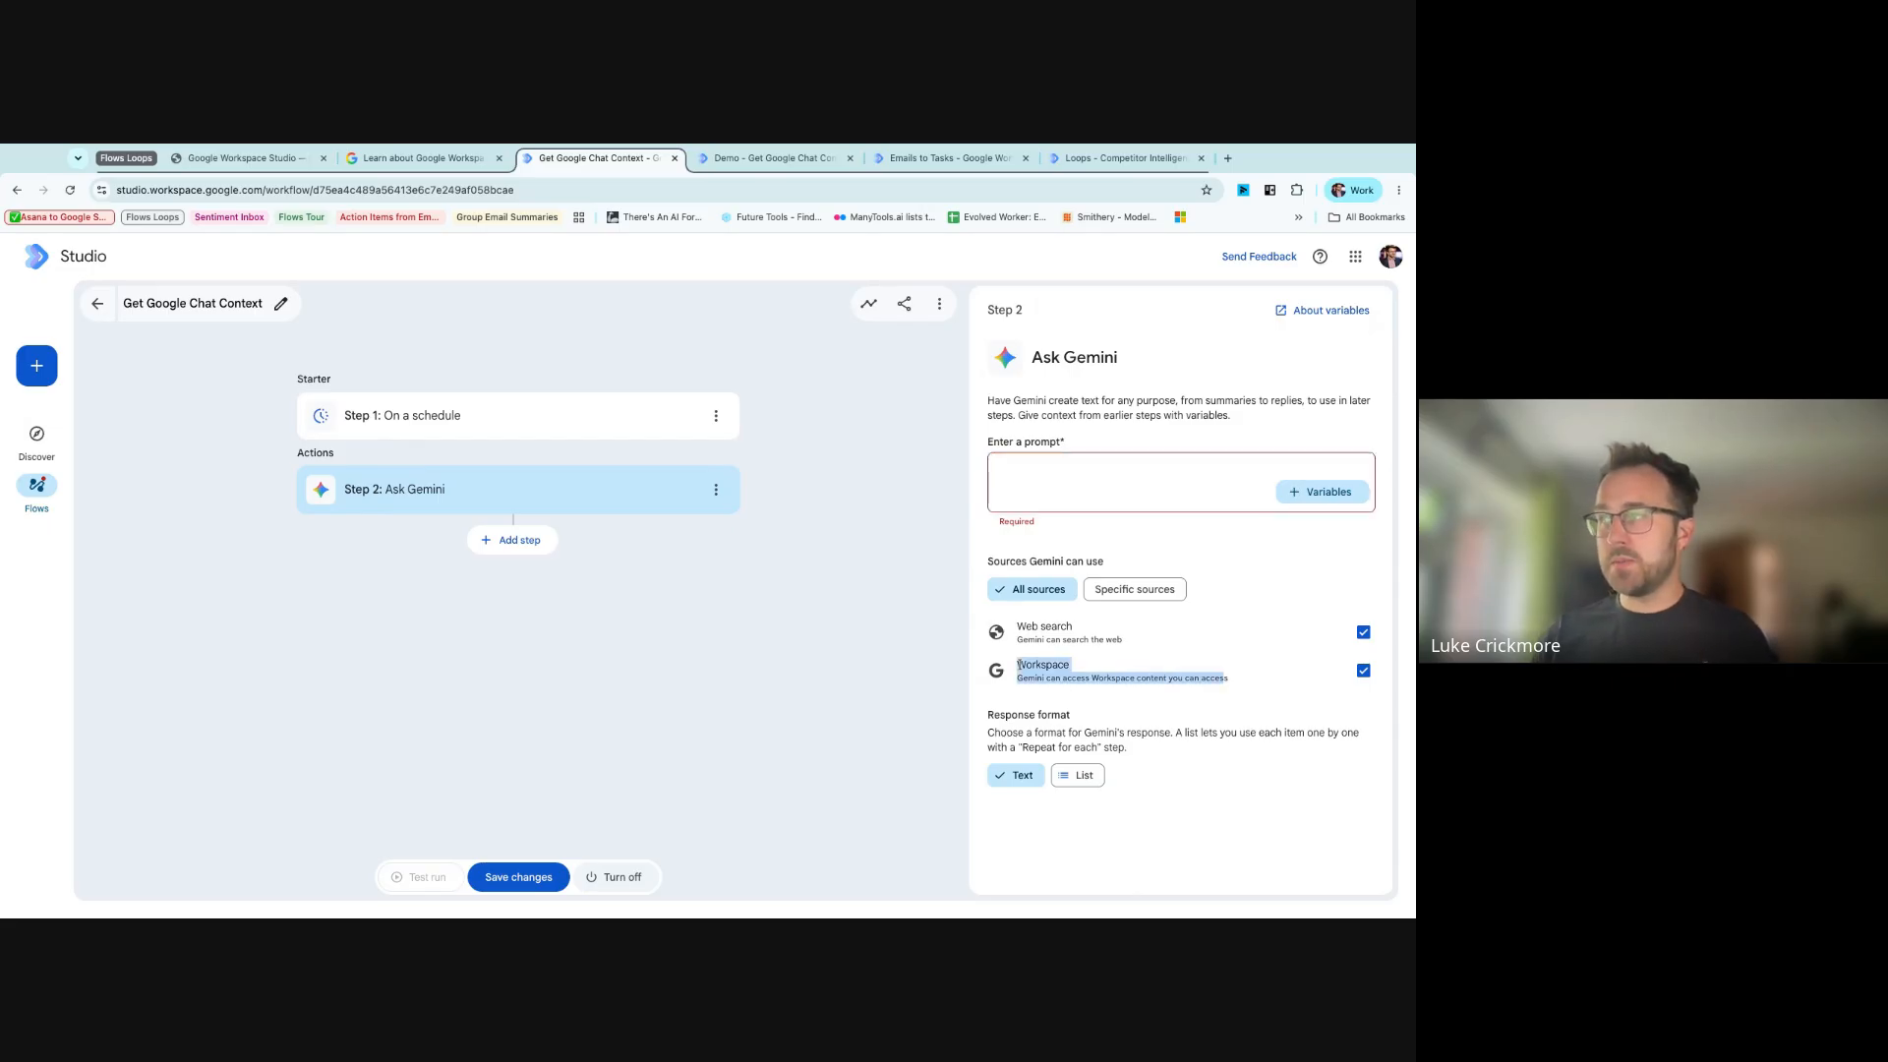
left_click(1238, 685)
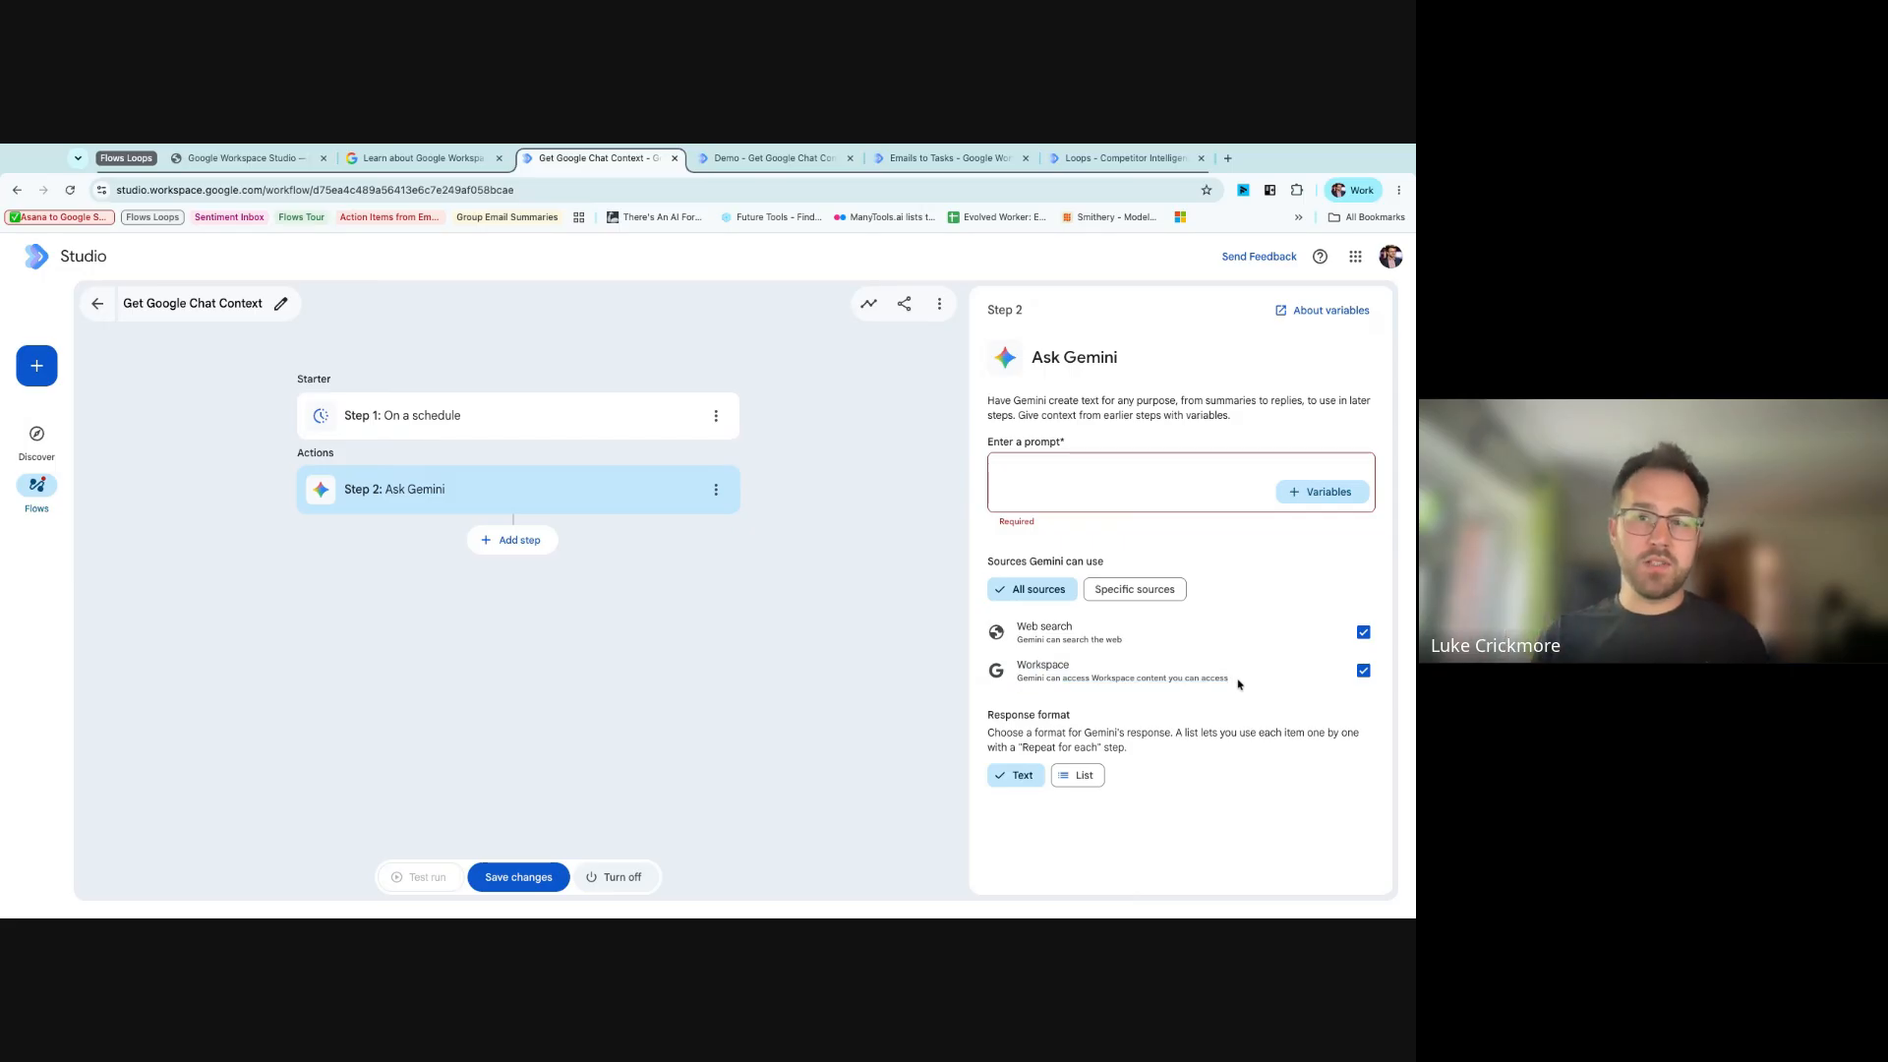
left_click(1363, 632)
triple_click(1236, 644)
left_click(1045, 635)
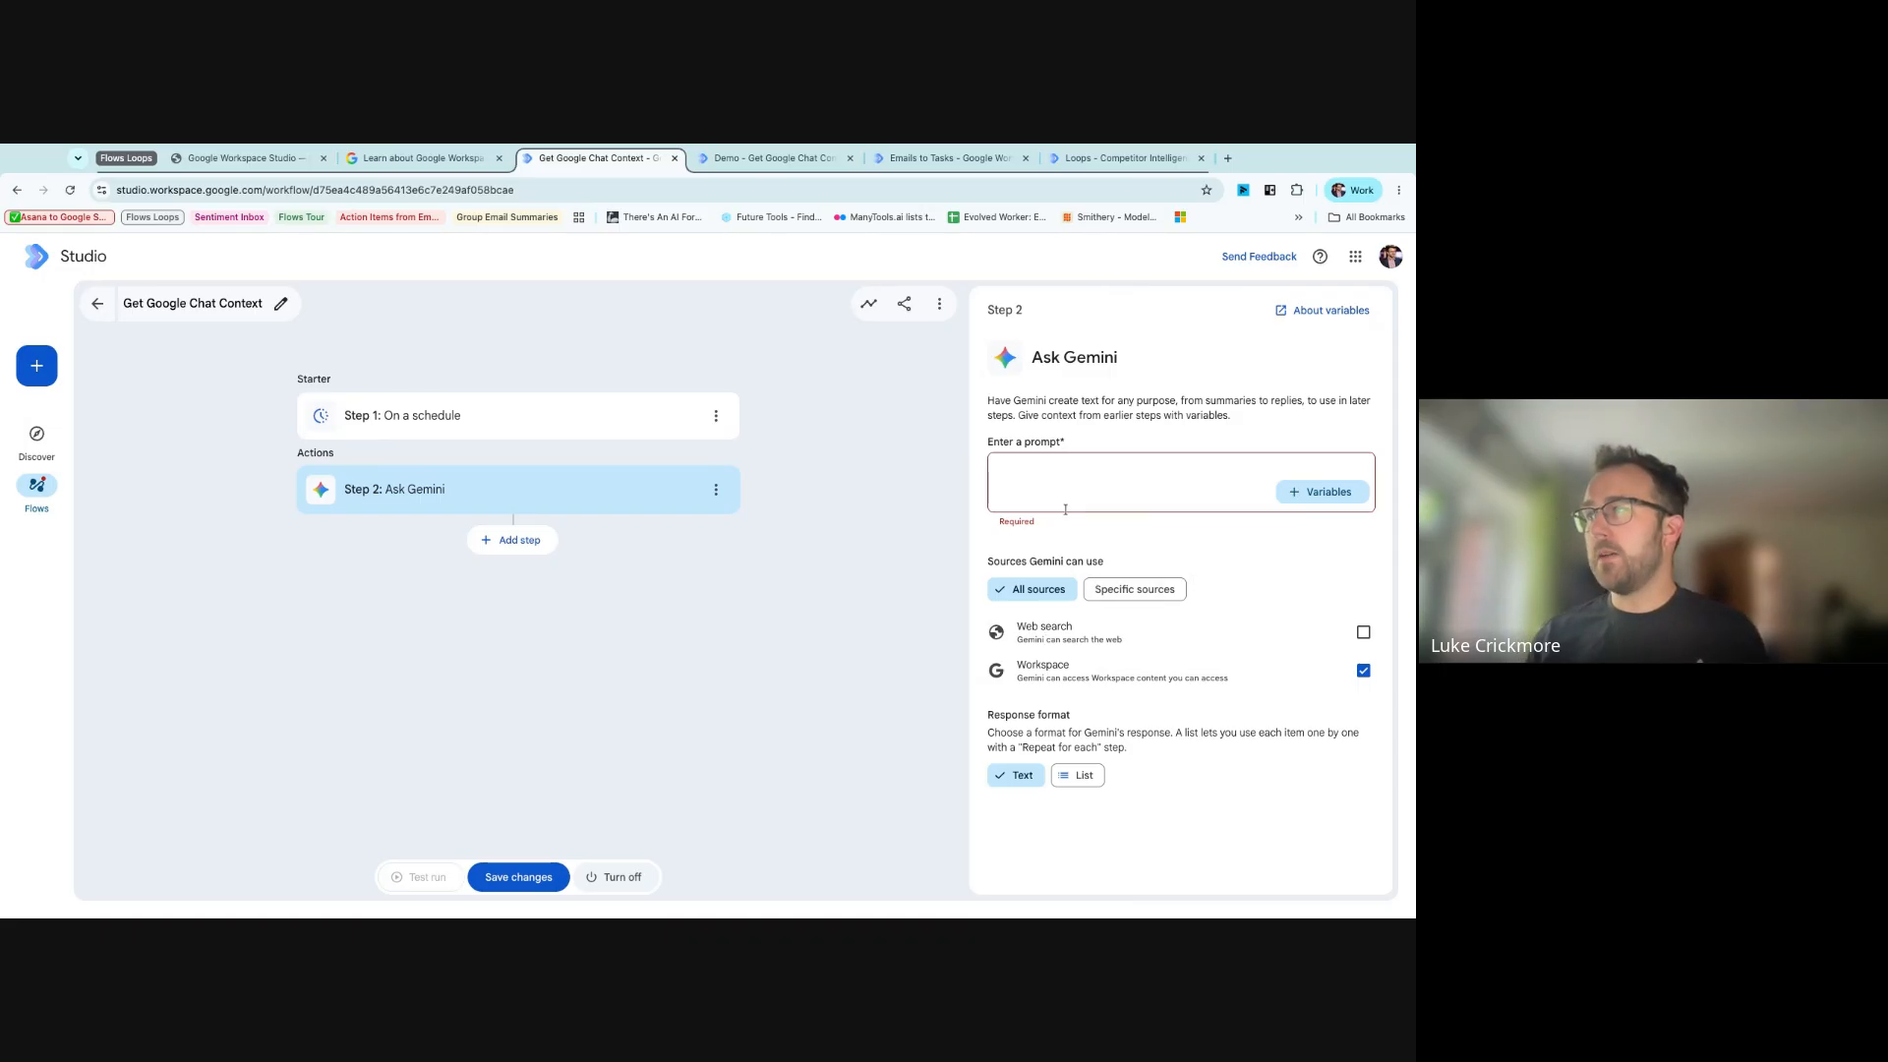
- Check the Drive file picker offered for Specific sources, then return to All sources without choosing a file
left_click(1139, 591)
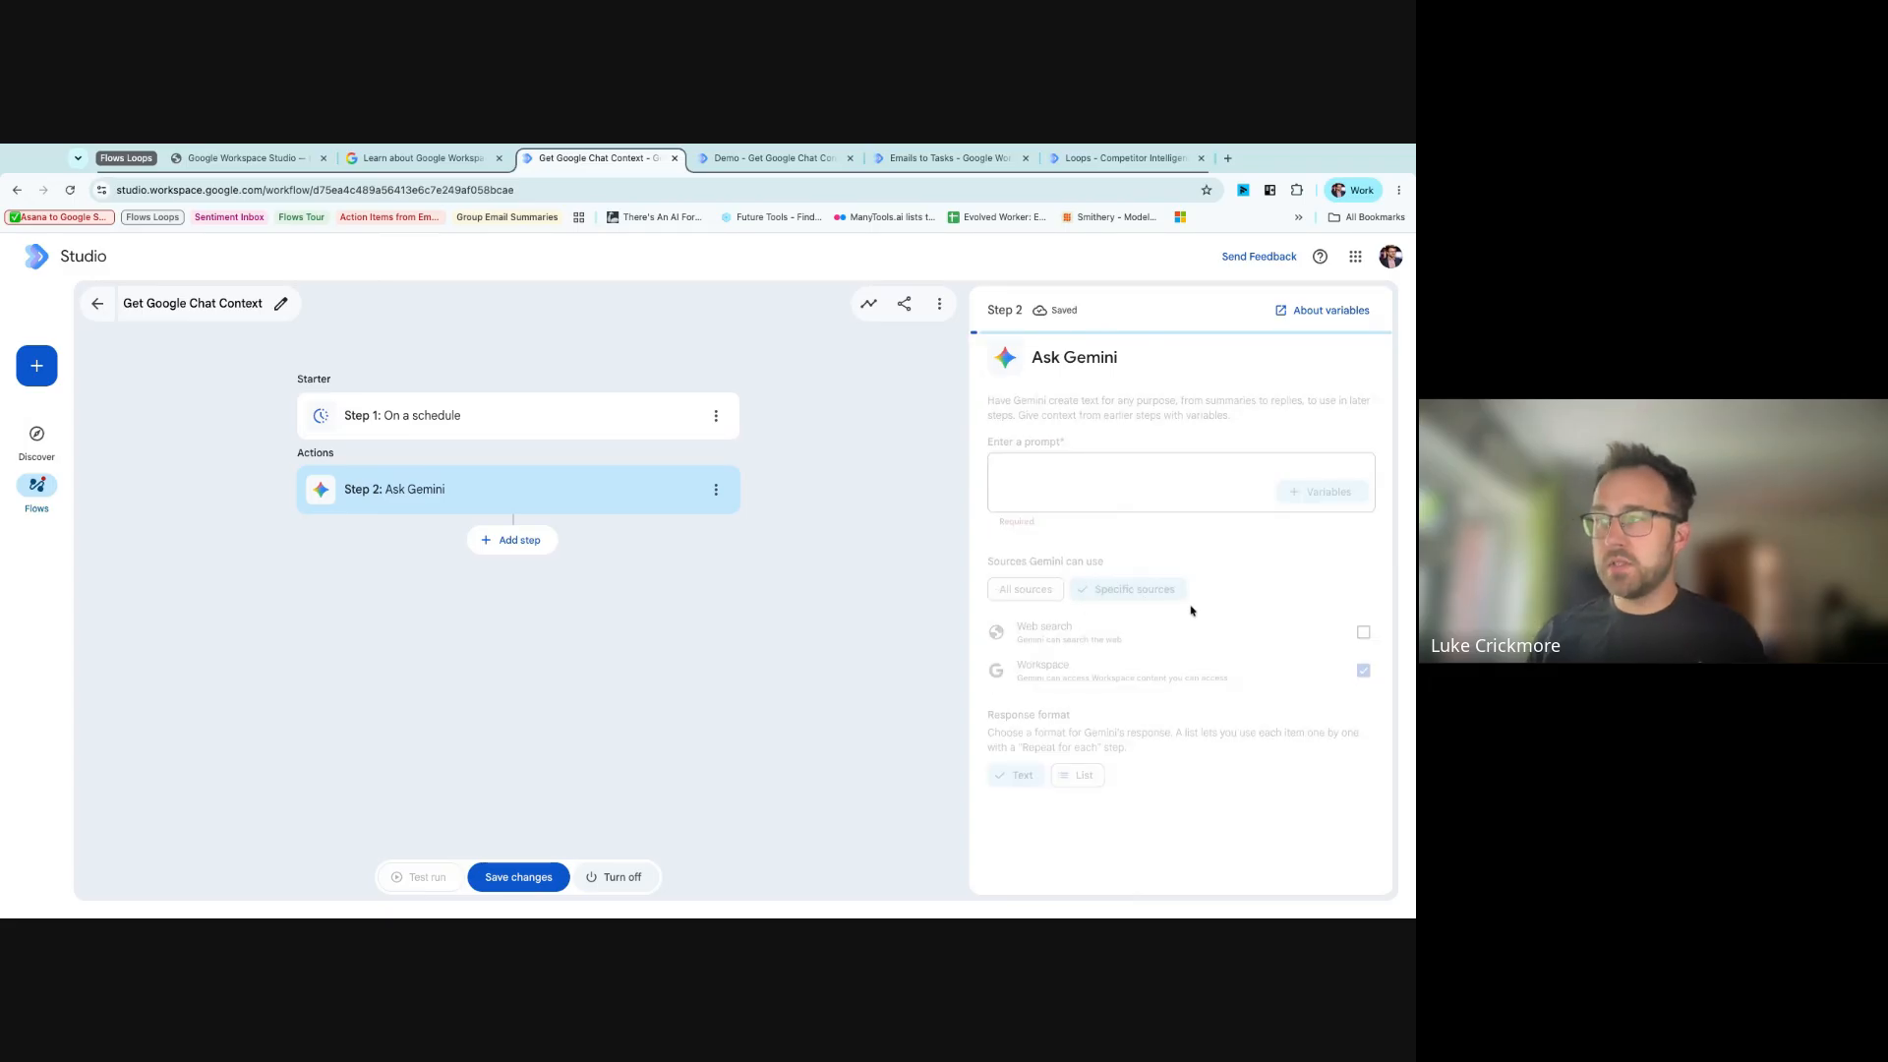
left_click(1059, 663)
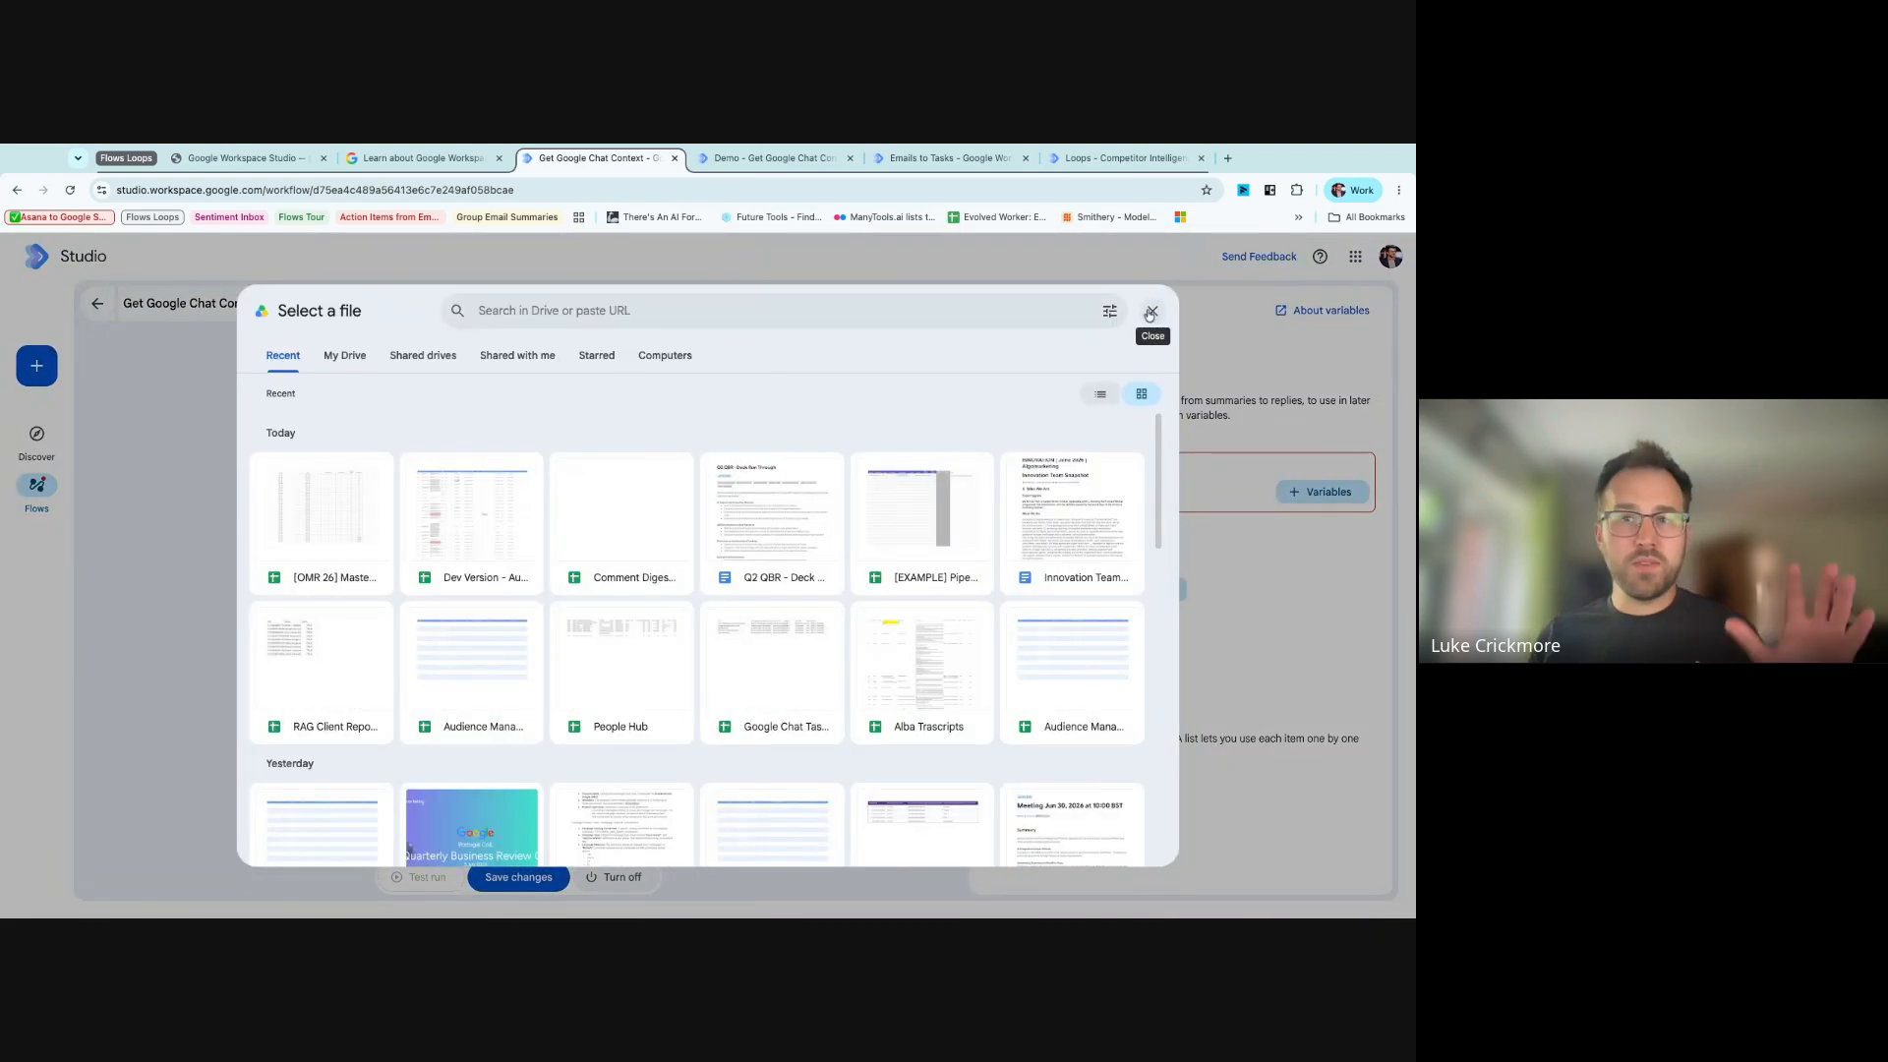
left_click(1149, 313)
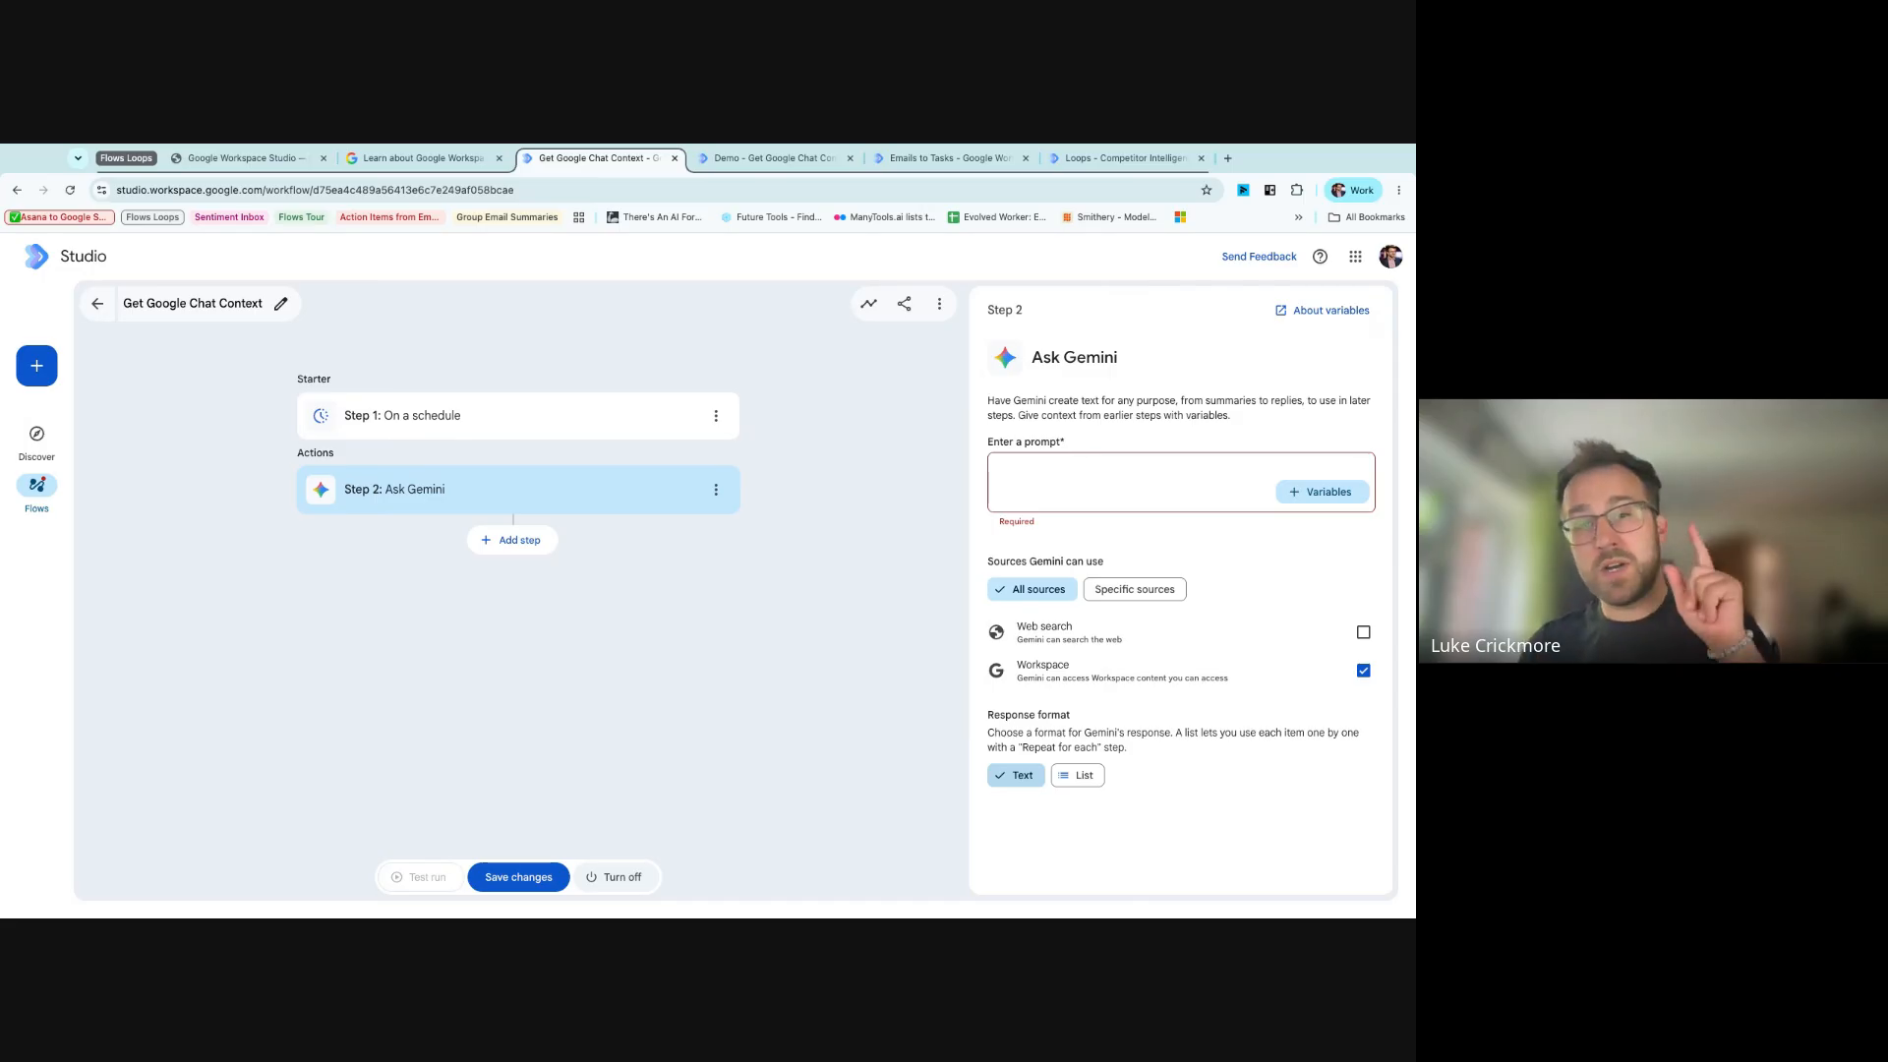
- Set the Ask Gemini response format to List with the Task data list format, and examine the fields it provides
left_click(1065, 777)
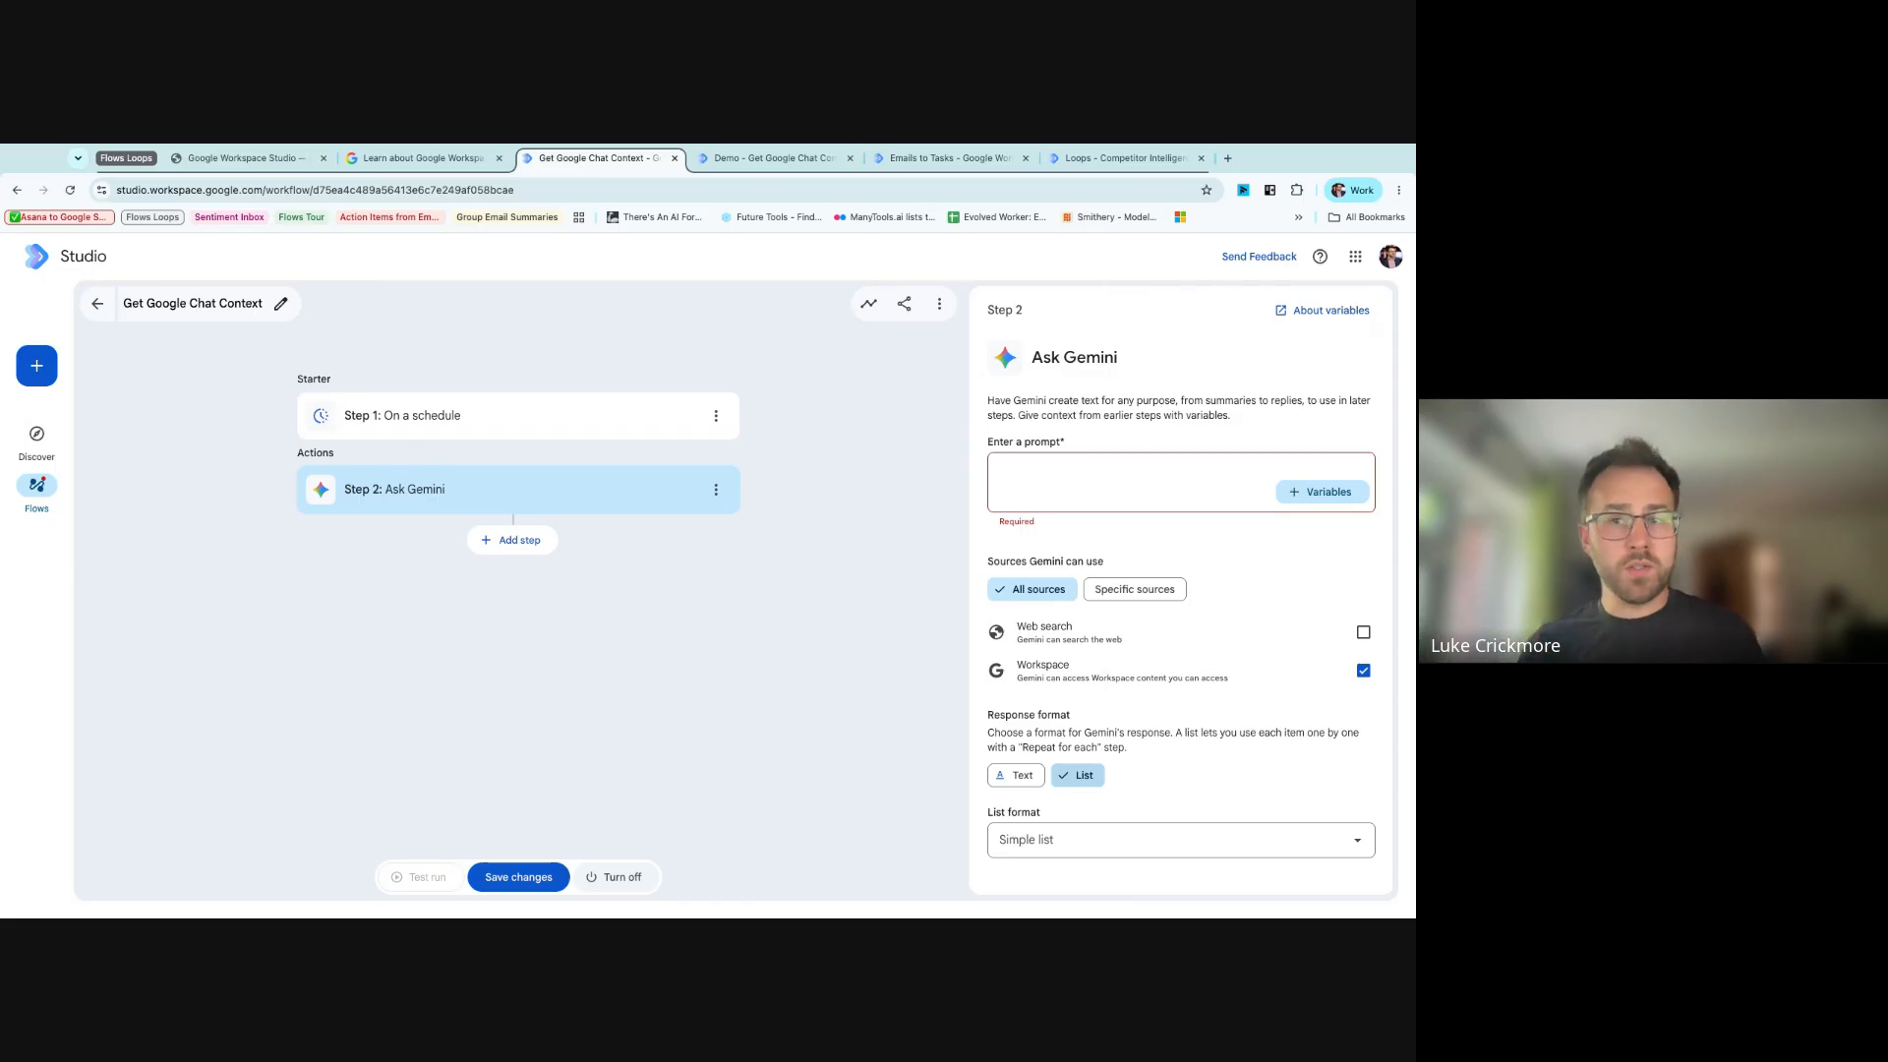
left_click(1139, 841)
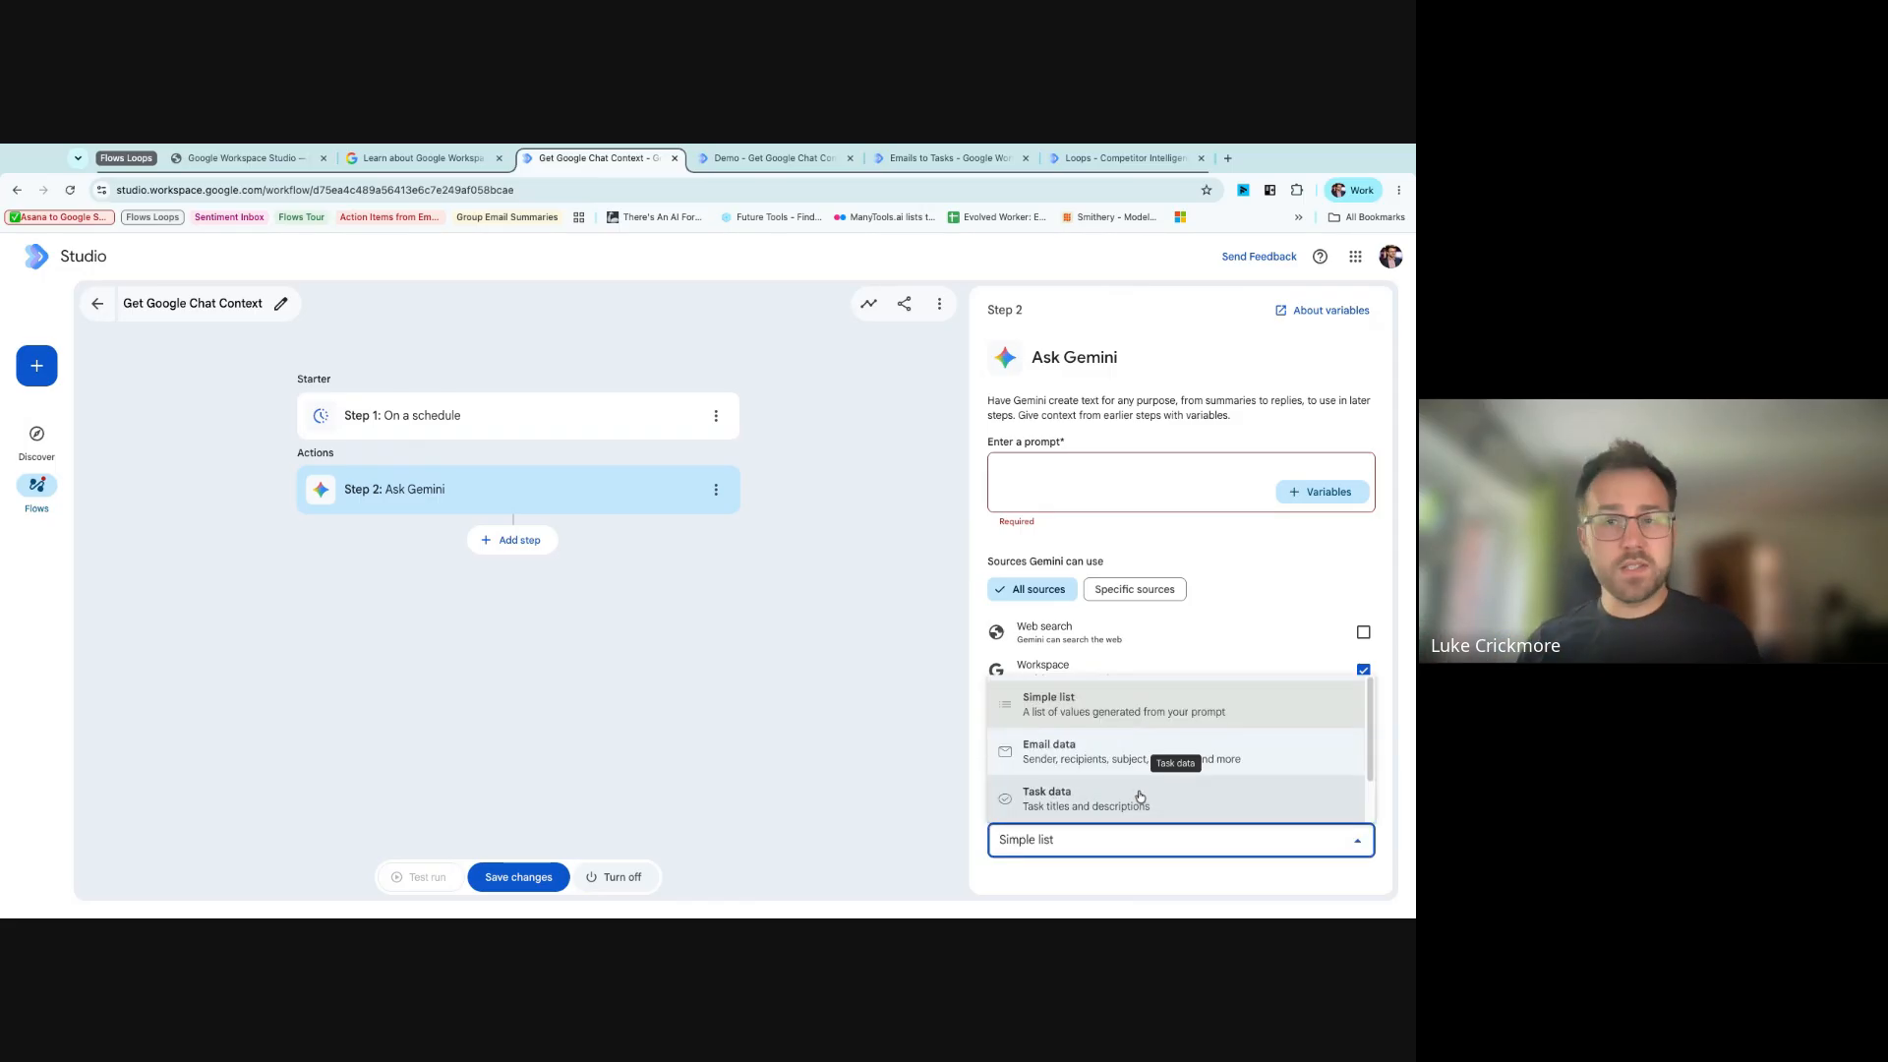
scroll(1141, 787, "down", 1)
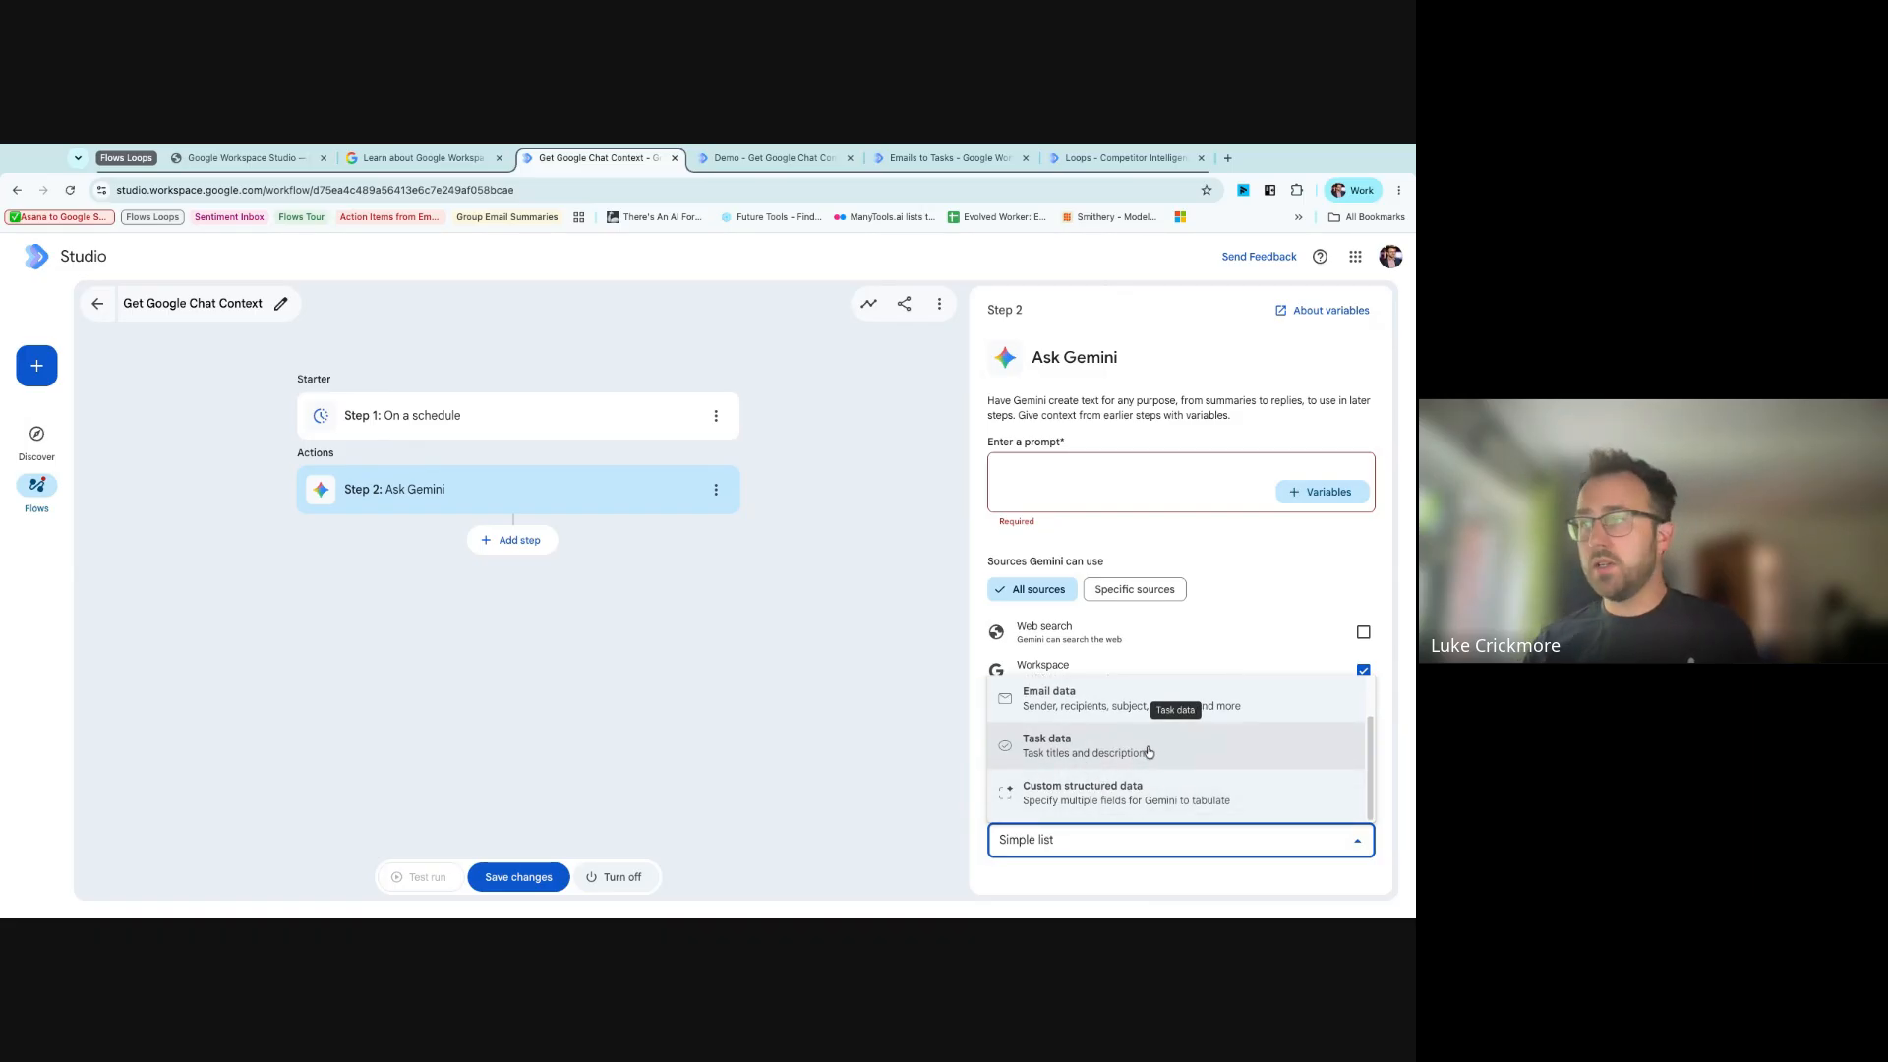
left_click(1126, 753)
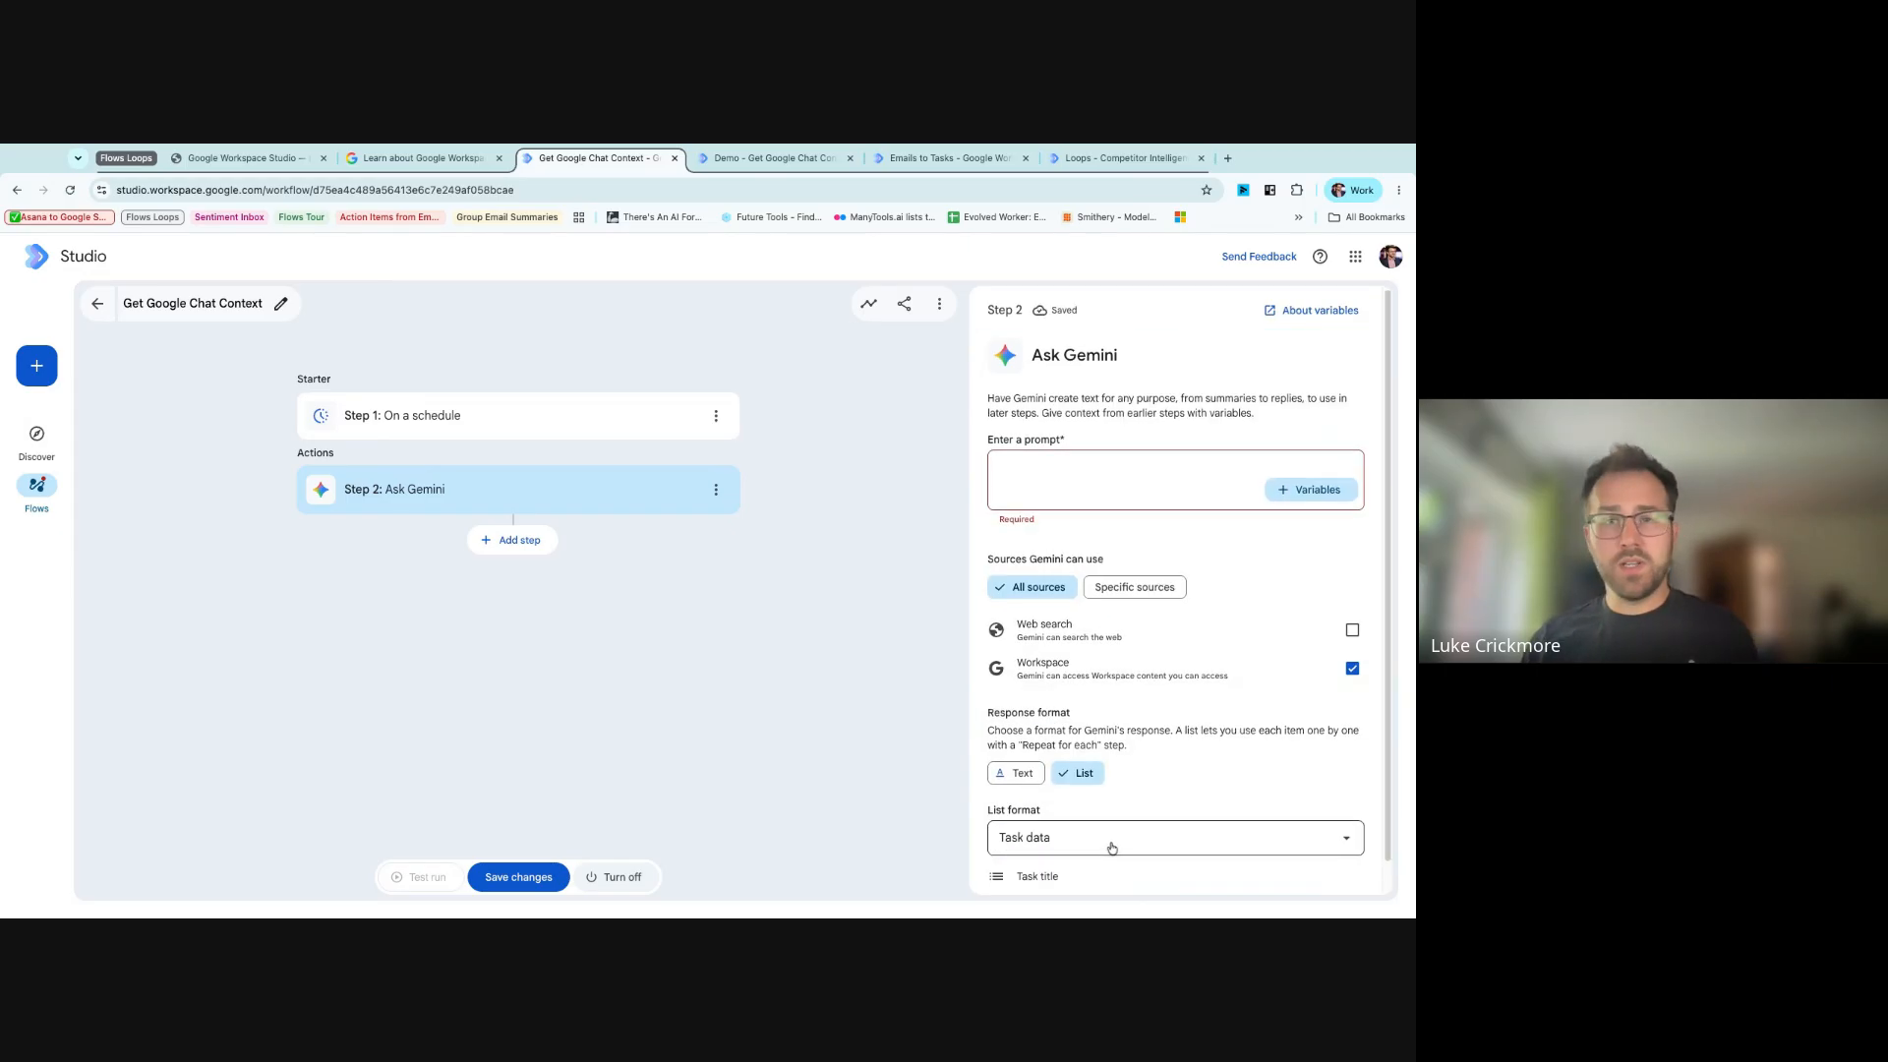
left_click_drag(1016, 844, 1112, 884)
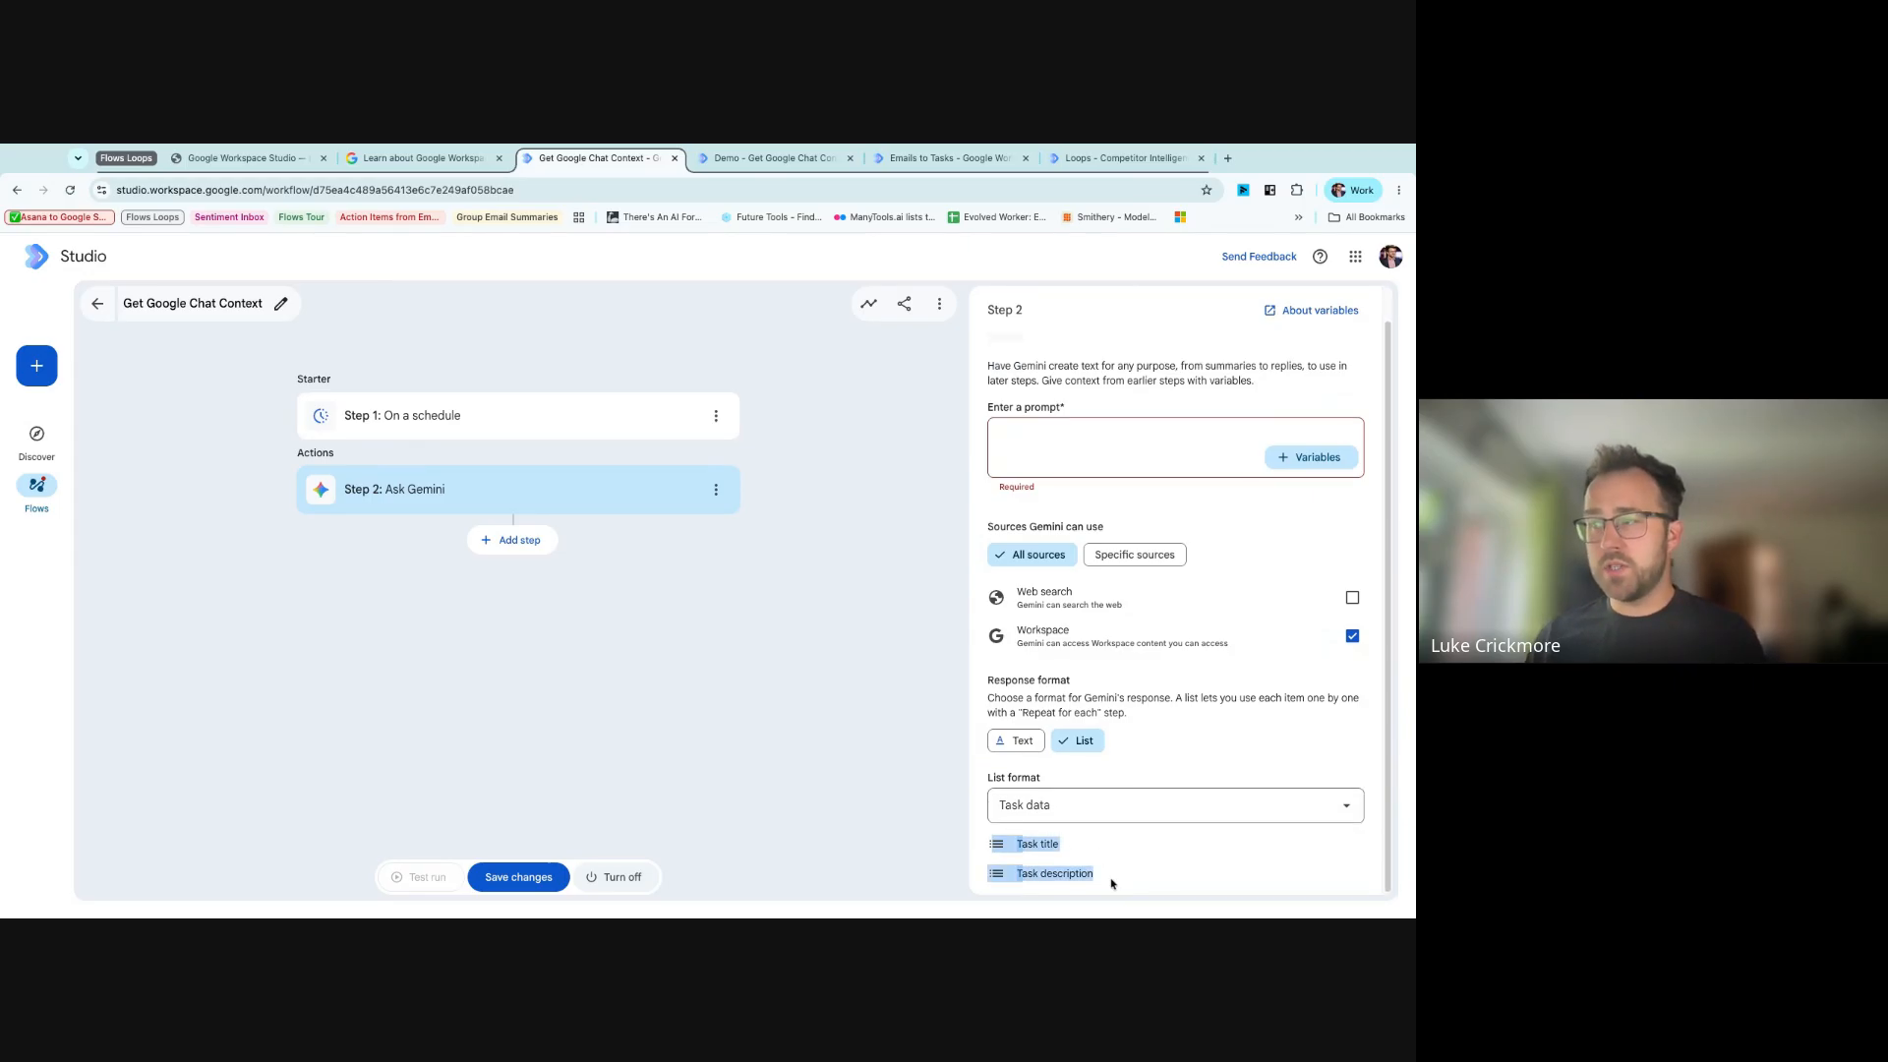
left_click(1113, 884)
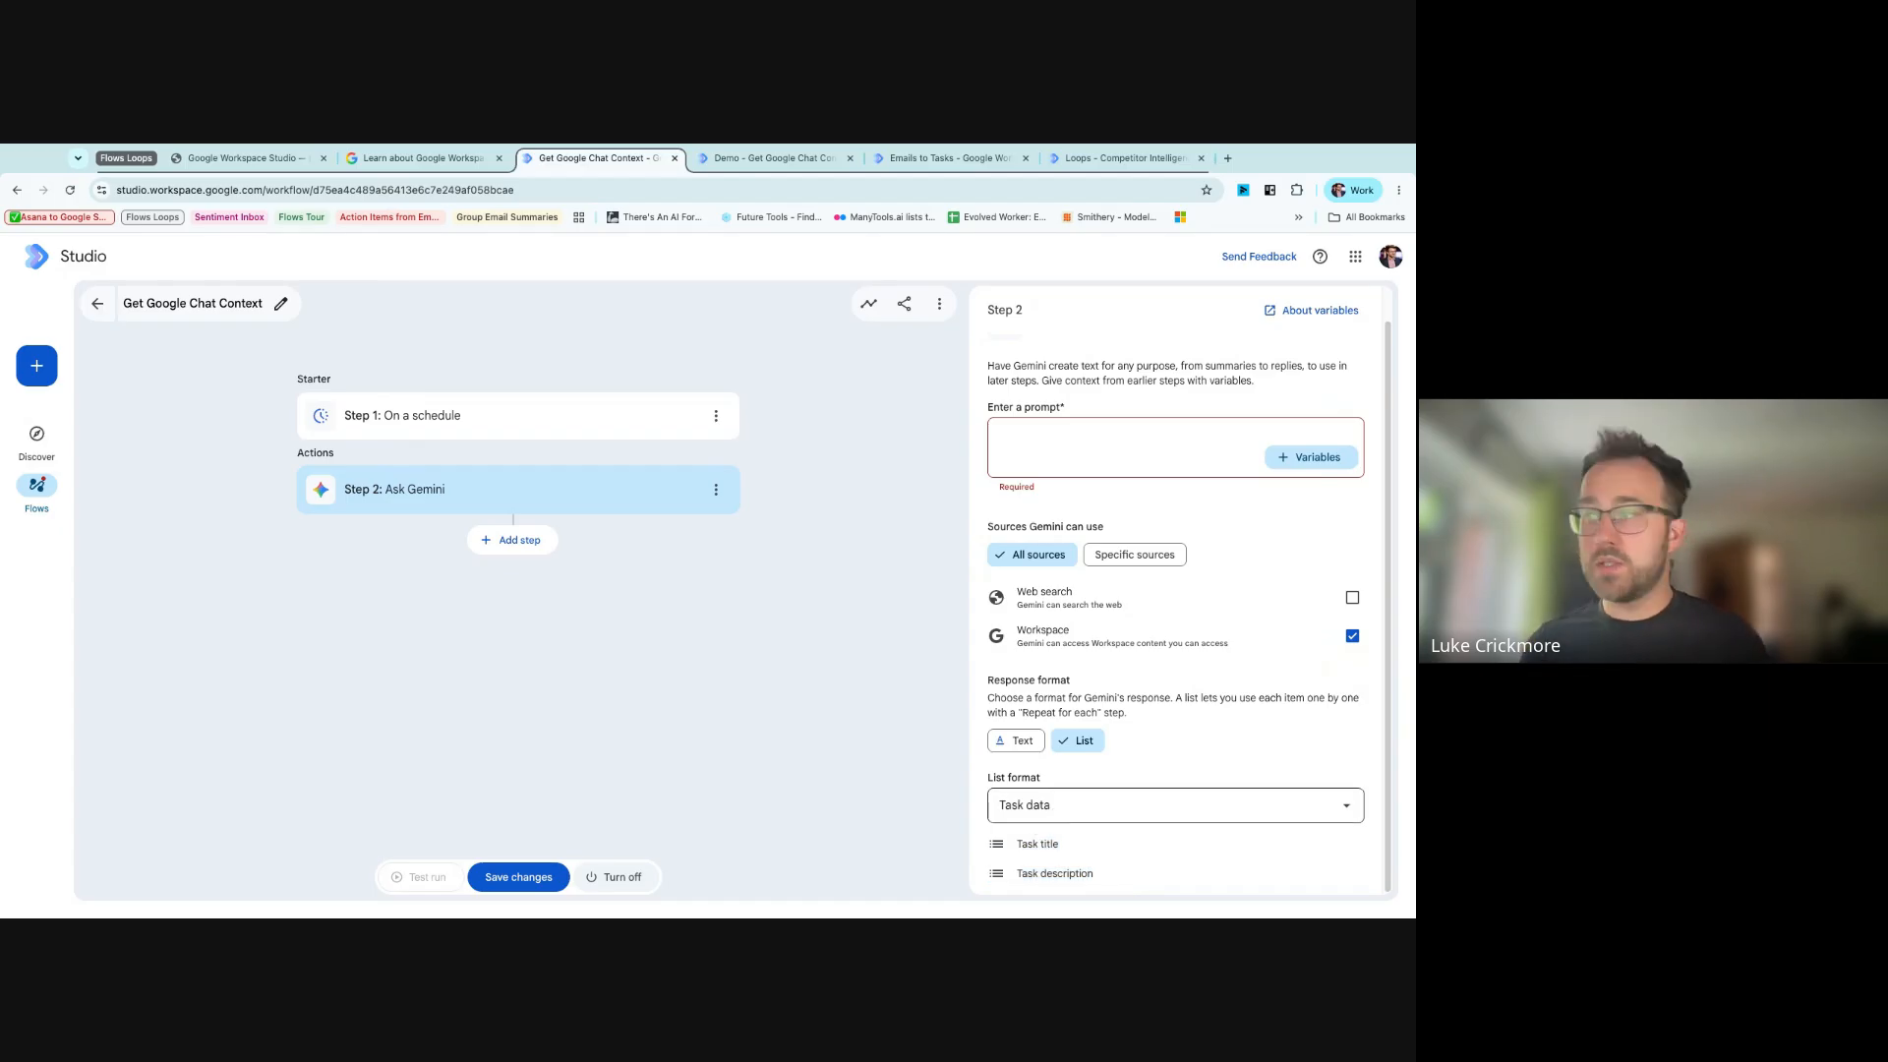
- Try the Email data list format to examine its fields, and switch the list format to Simple list
left_click(1070, 804)
left_click(1112, 724)
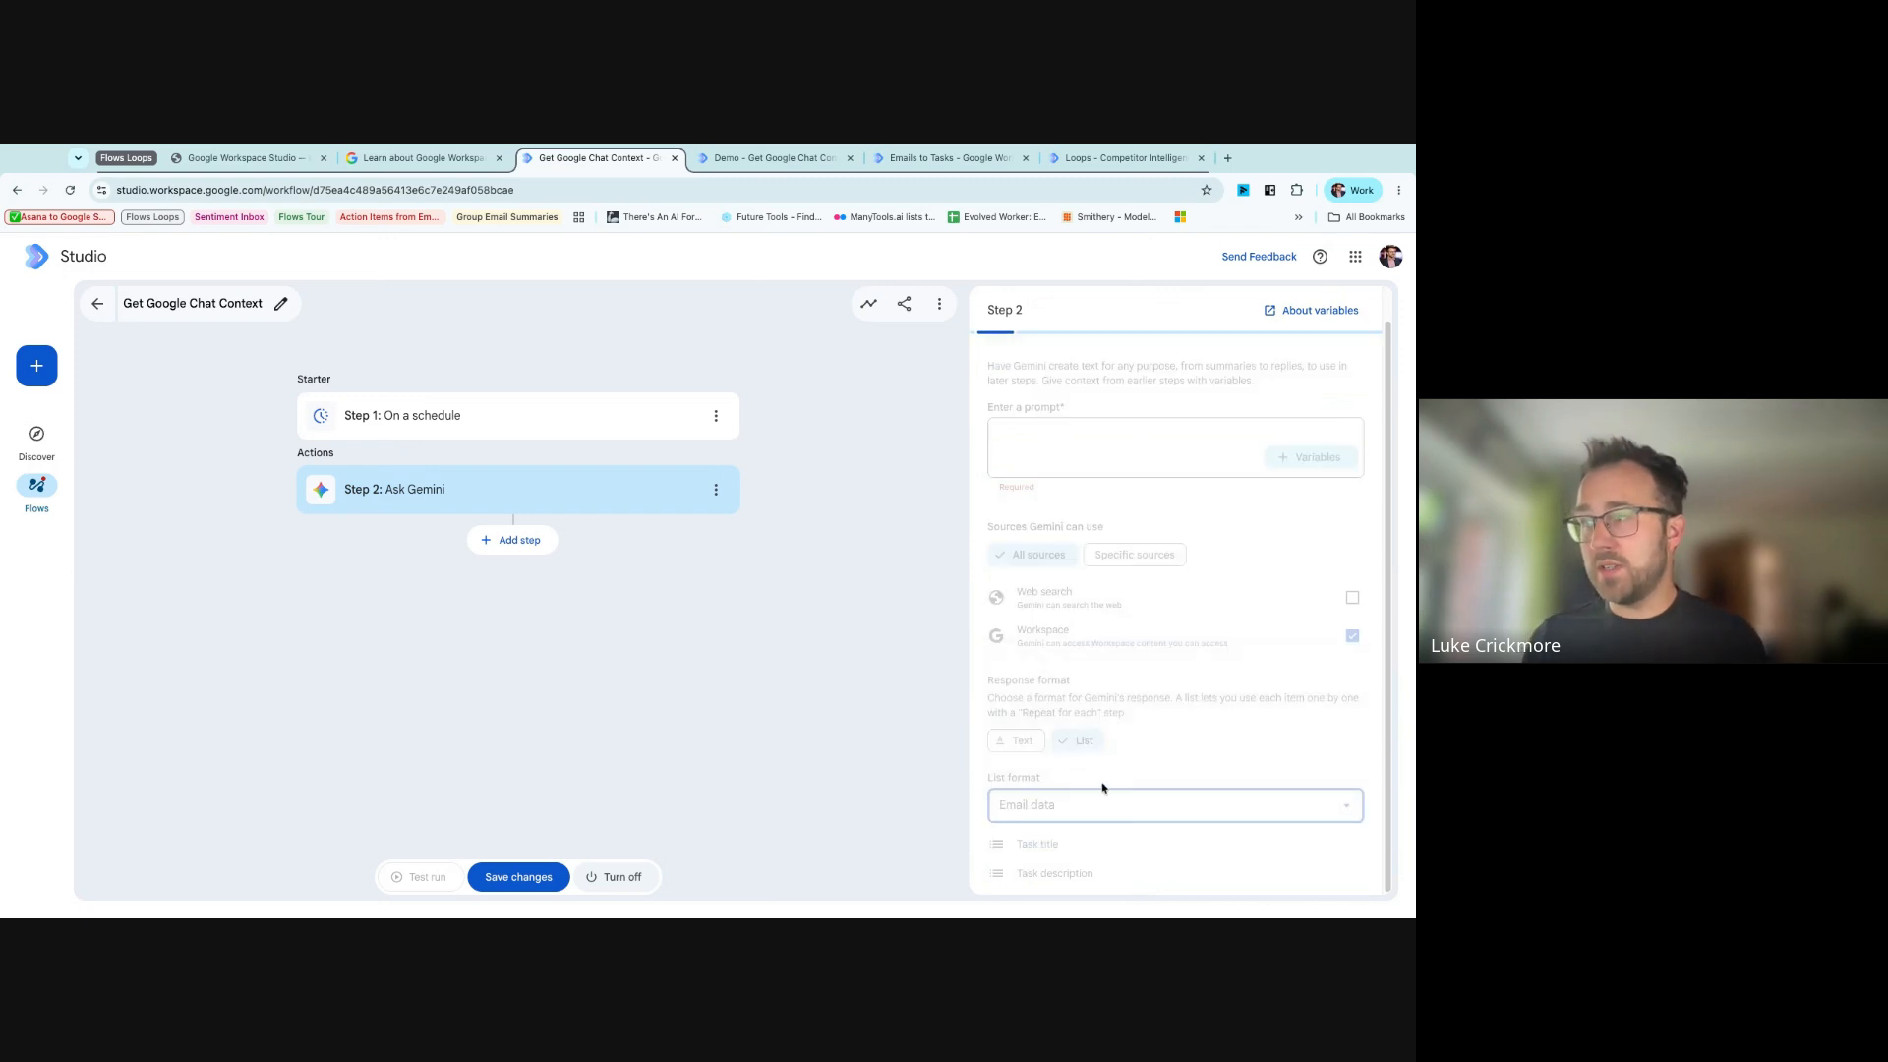
scroll(1131, 810, "down", 1)
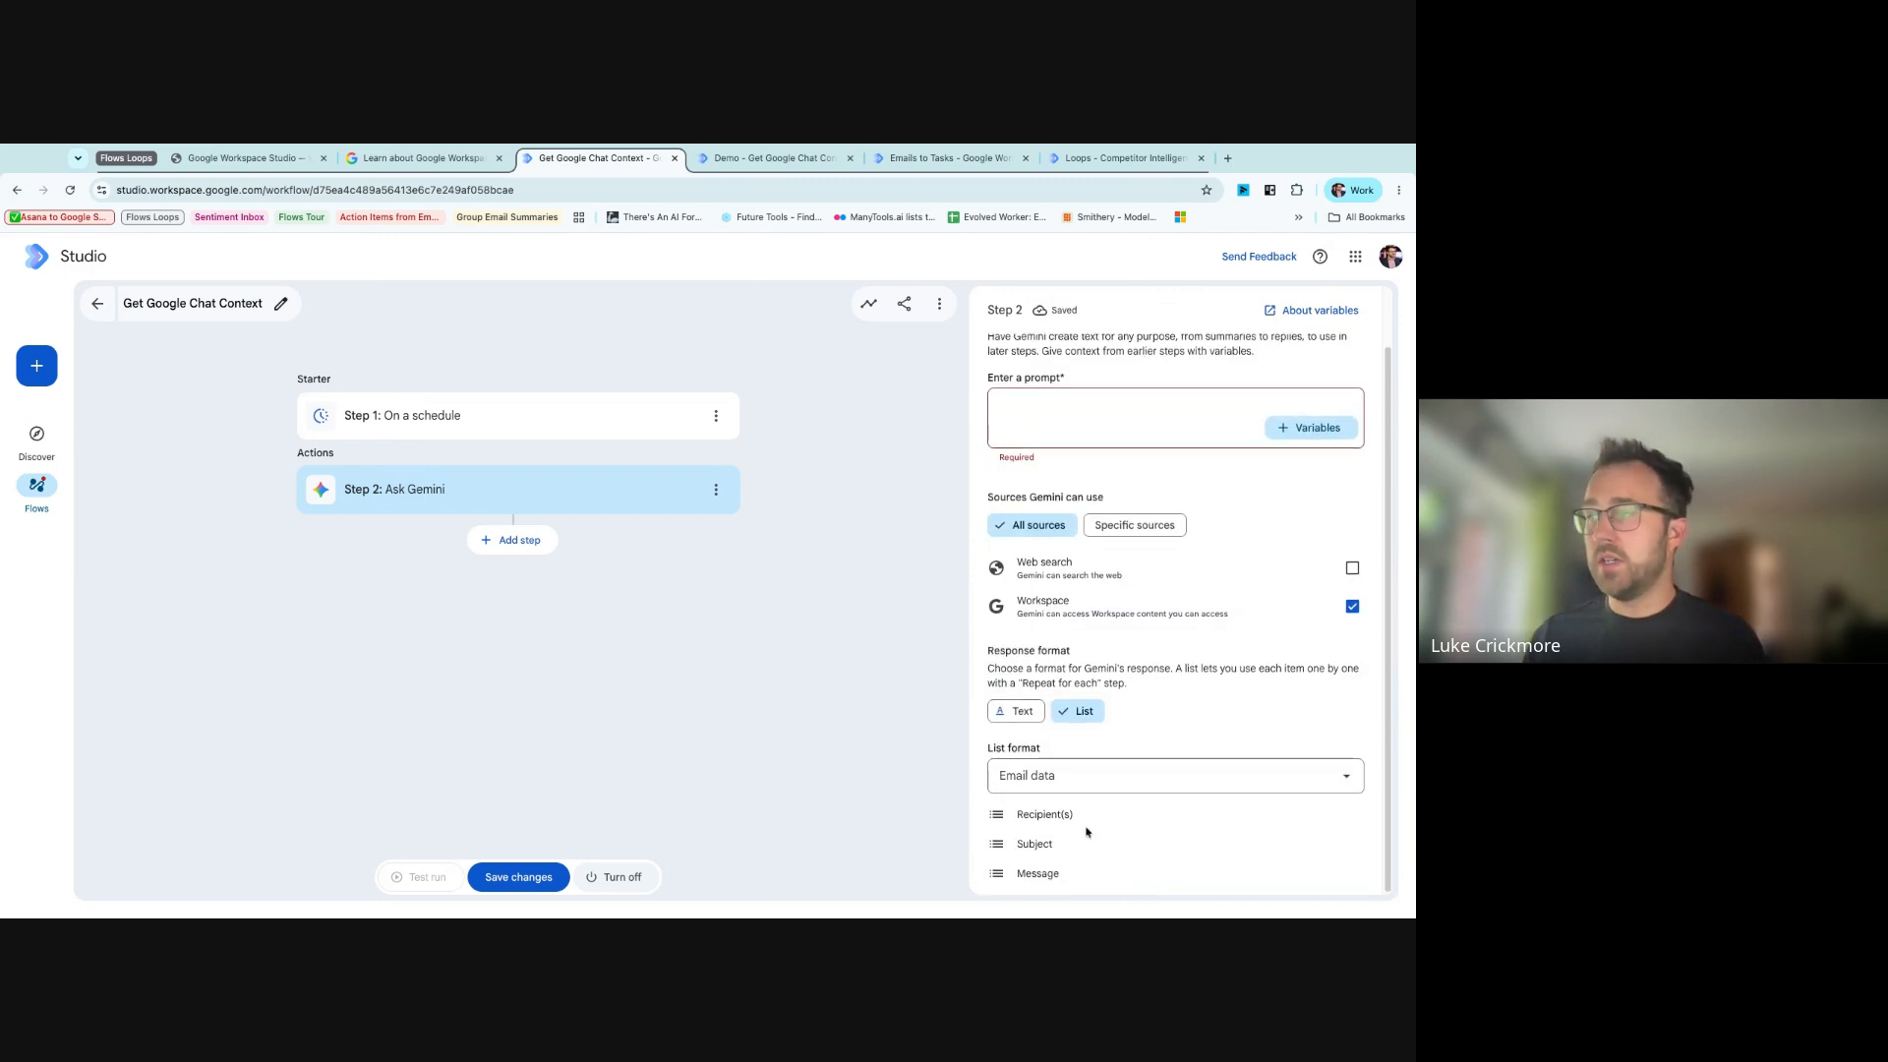
left_click(1062, 776)
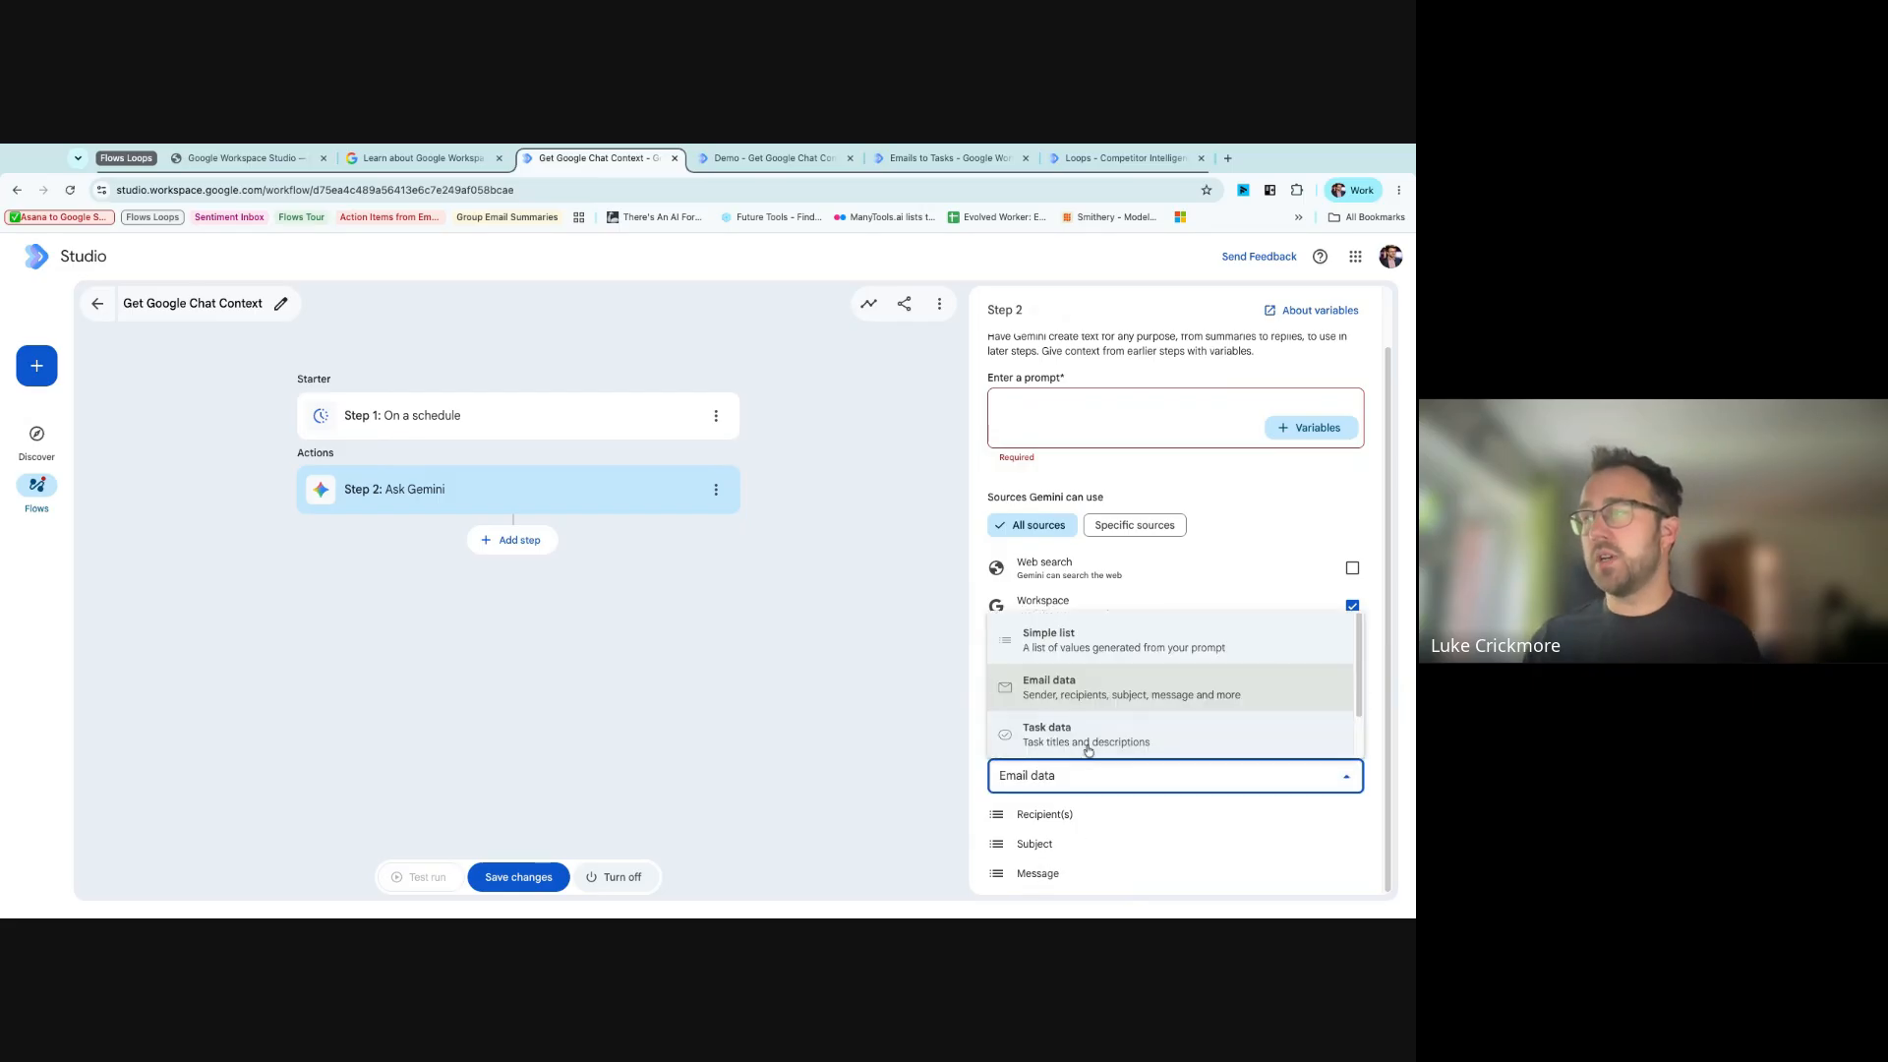
scroll(1098, 715, "down", 1)
scroll(1098, 715, "up", 2)
left_click(1100, 638)
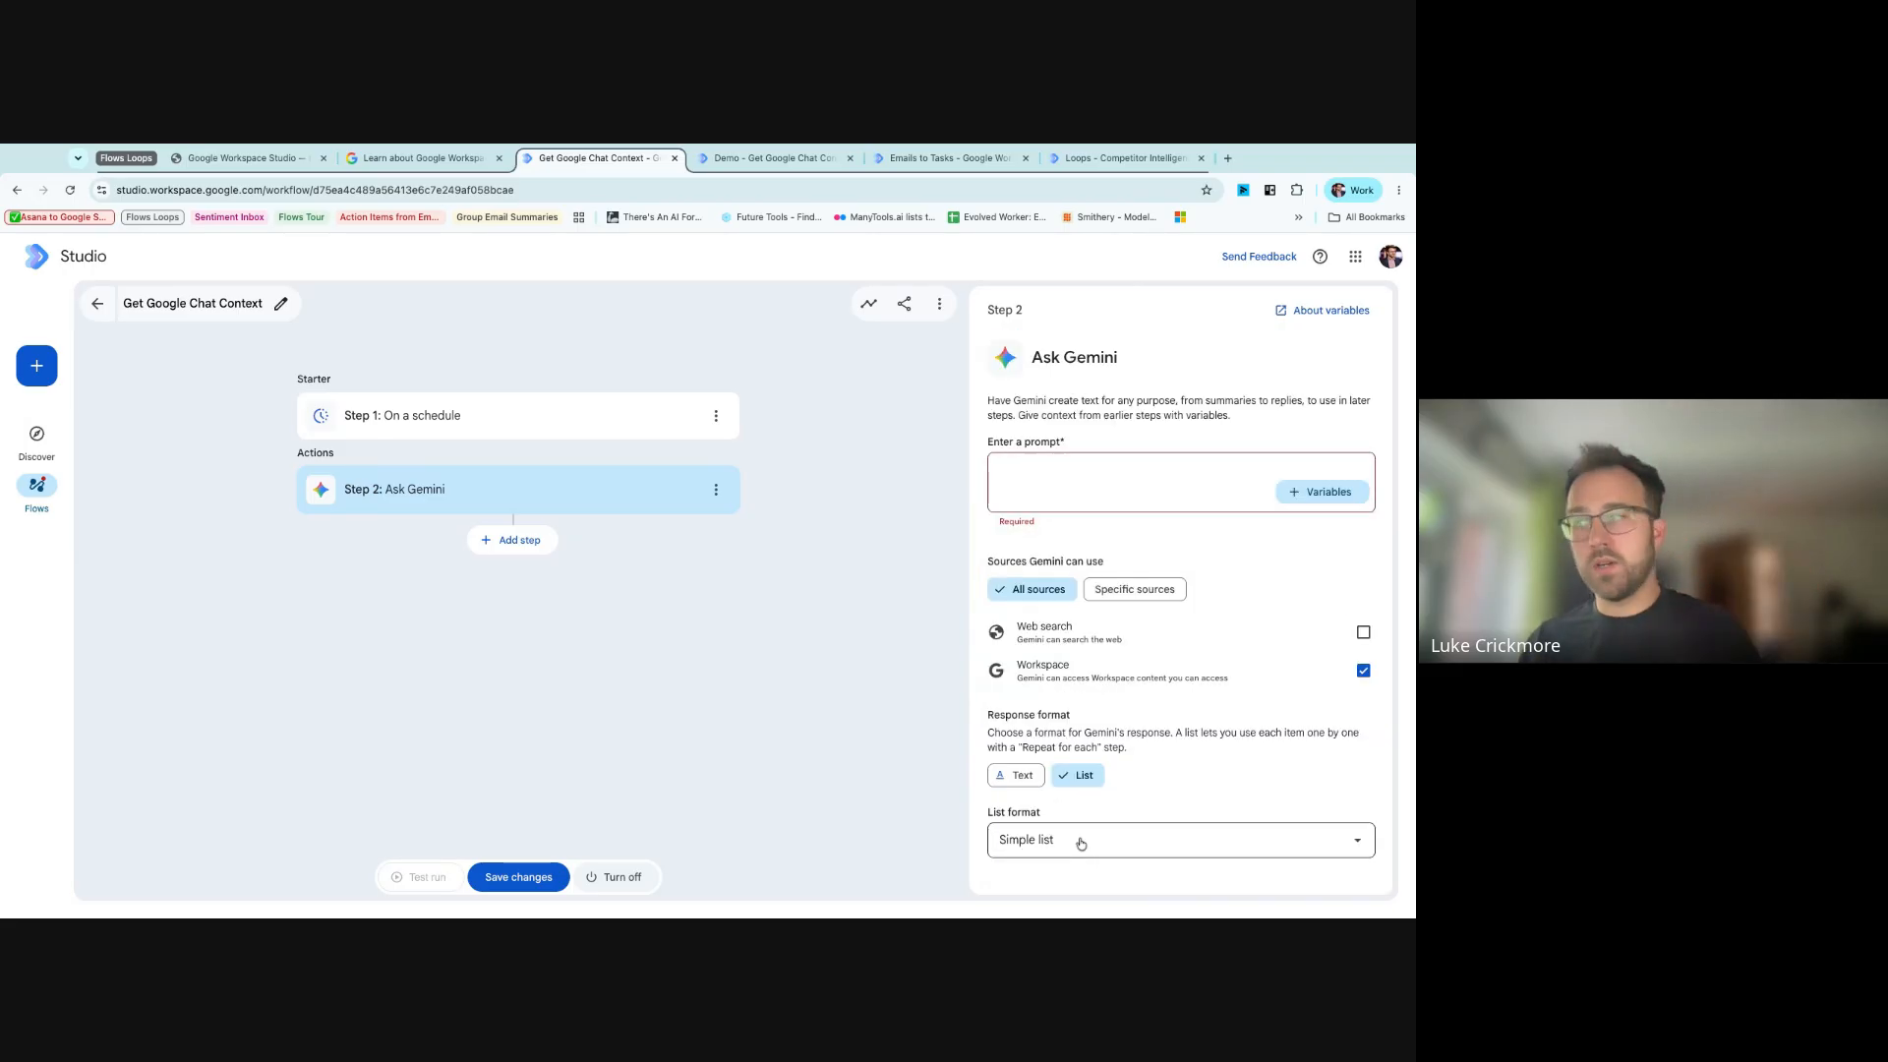
- Set the list format of the Ask Gemini response to Custom structured data
left_click(1082, 842)
scroll(1082, 791, "down", 2)
left_click(1080, 791)
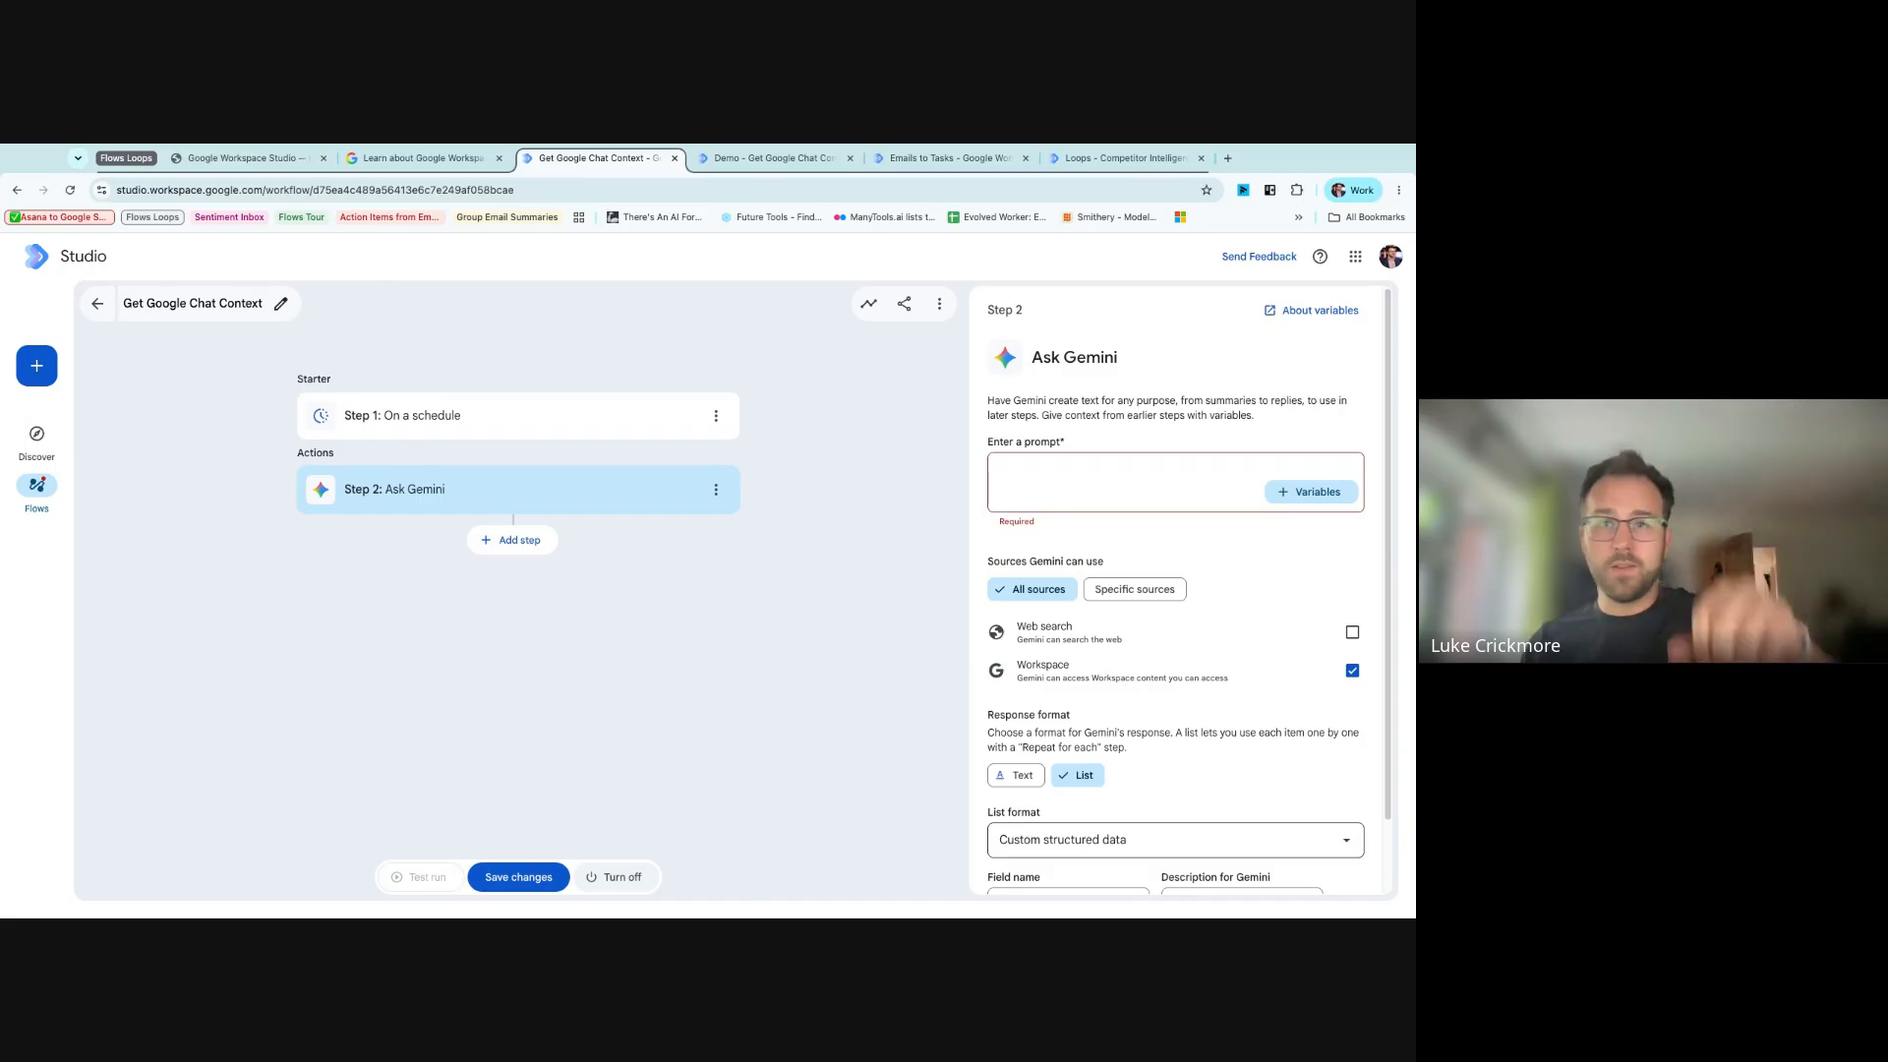
left_click(1067, 466)
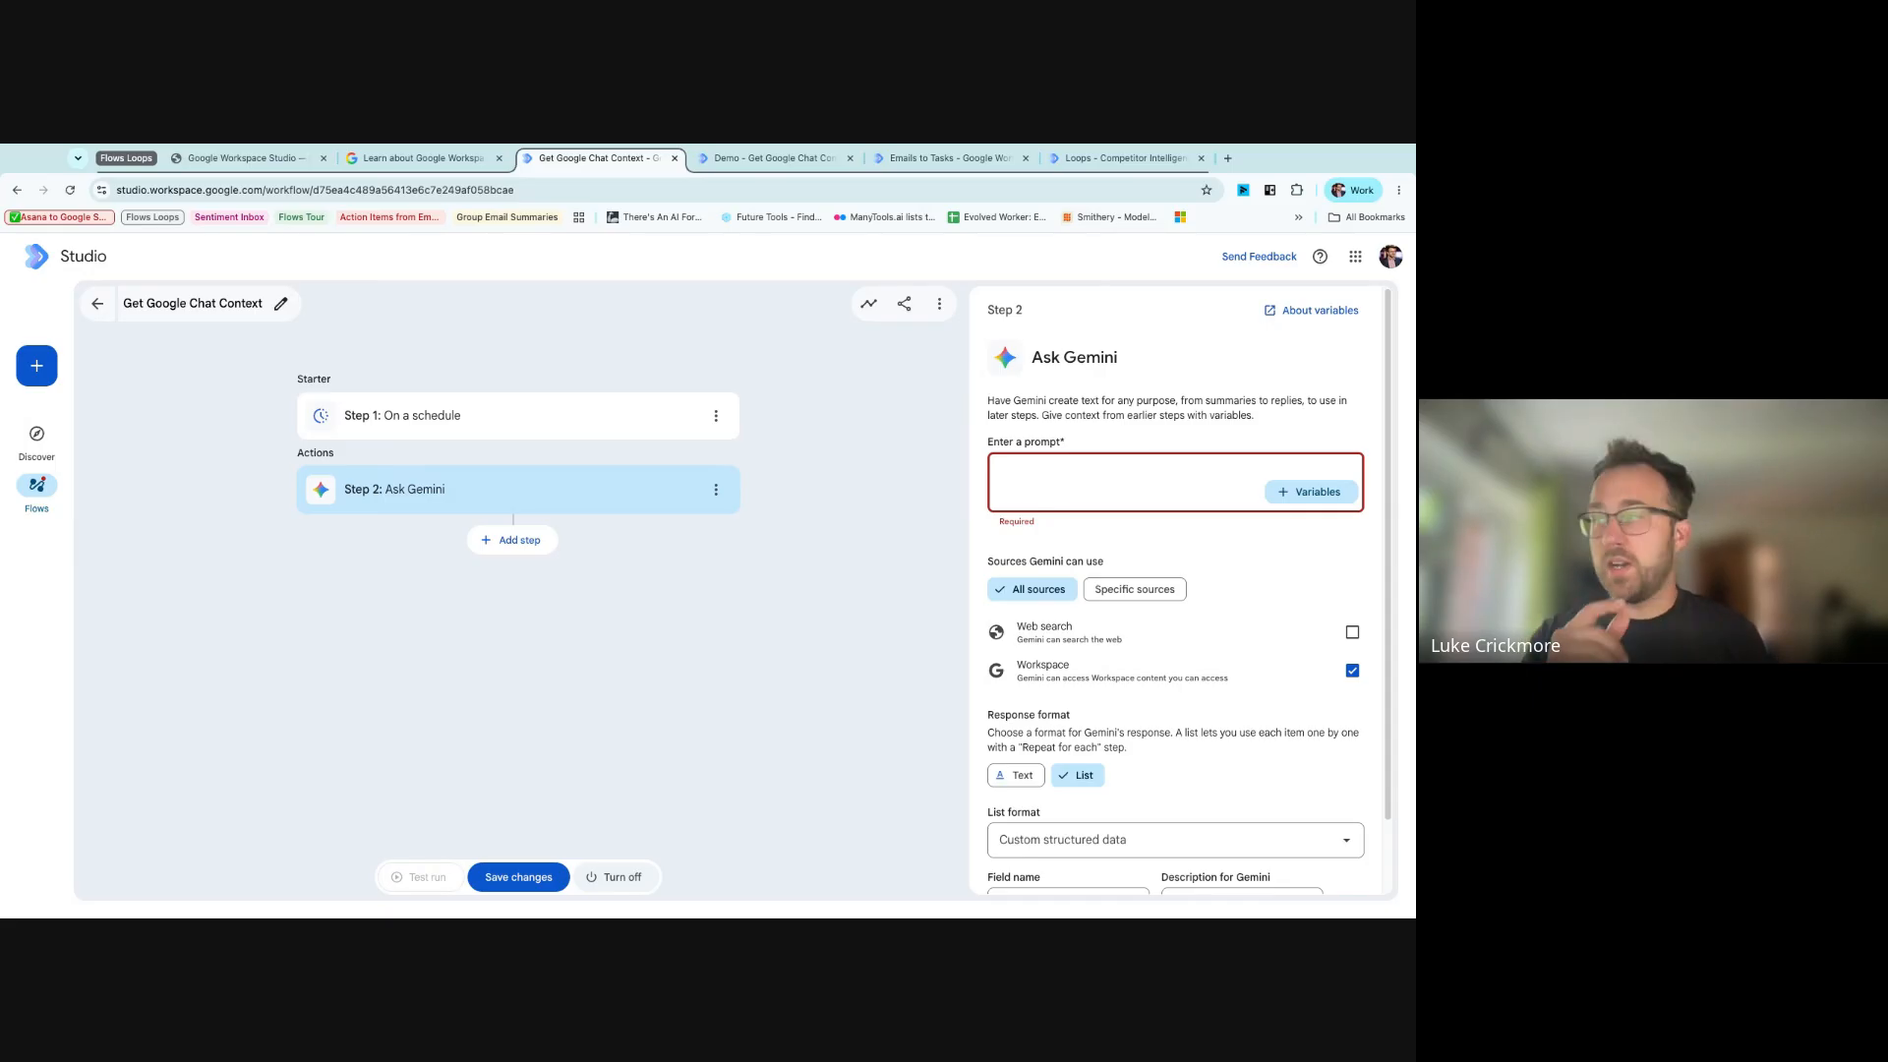
type("T")
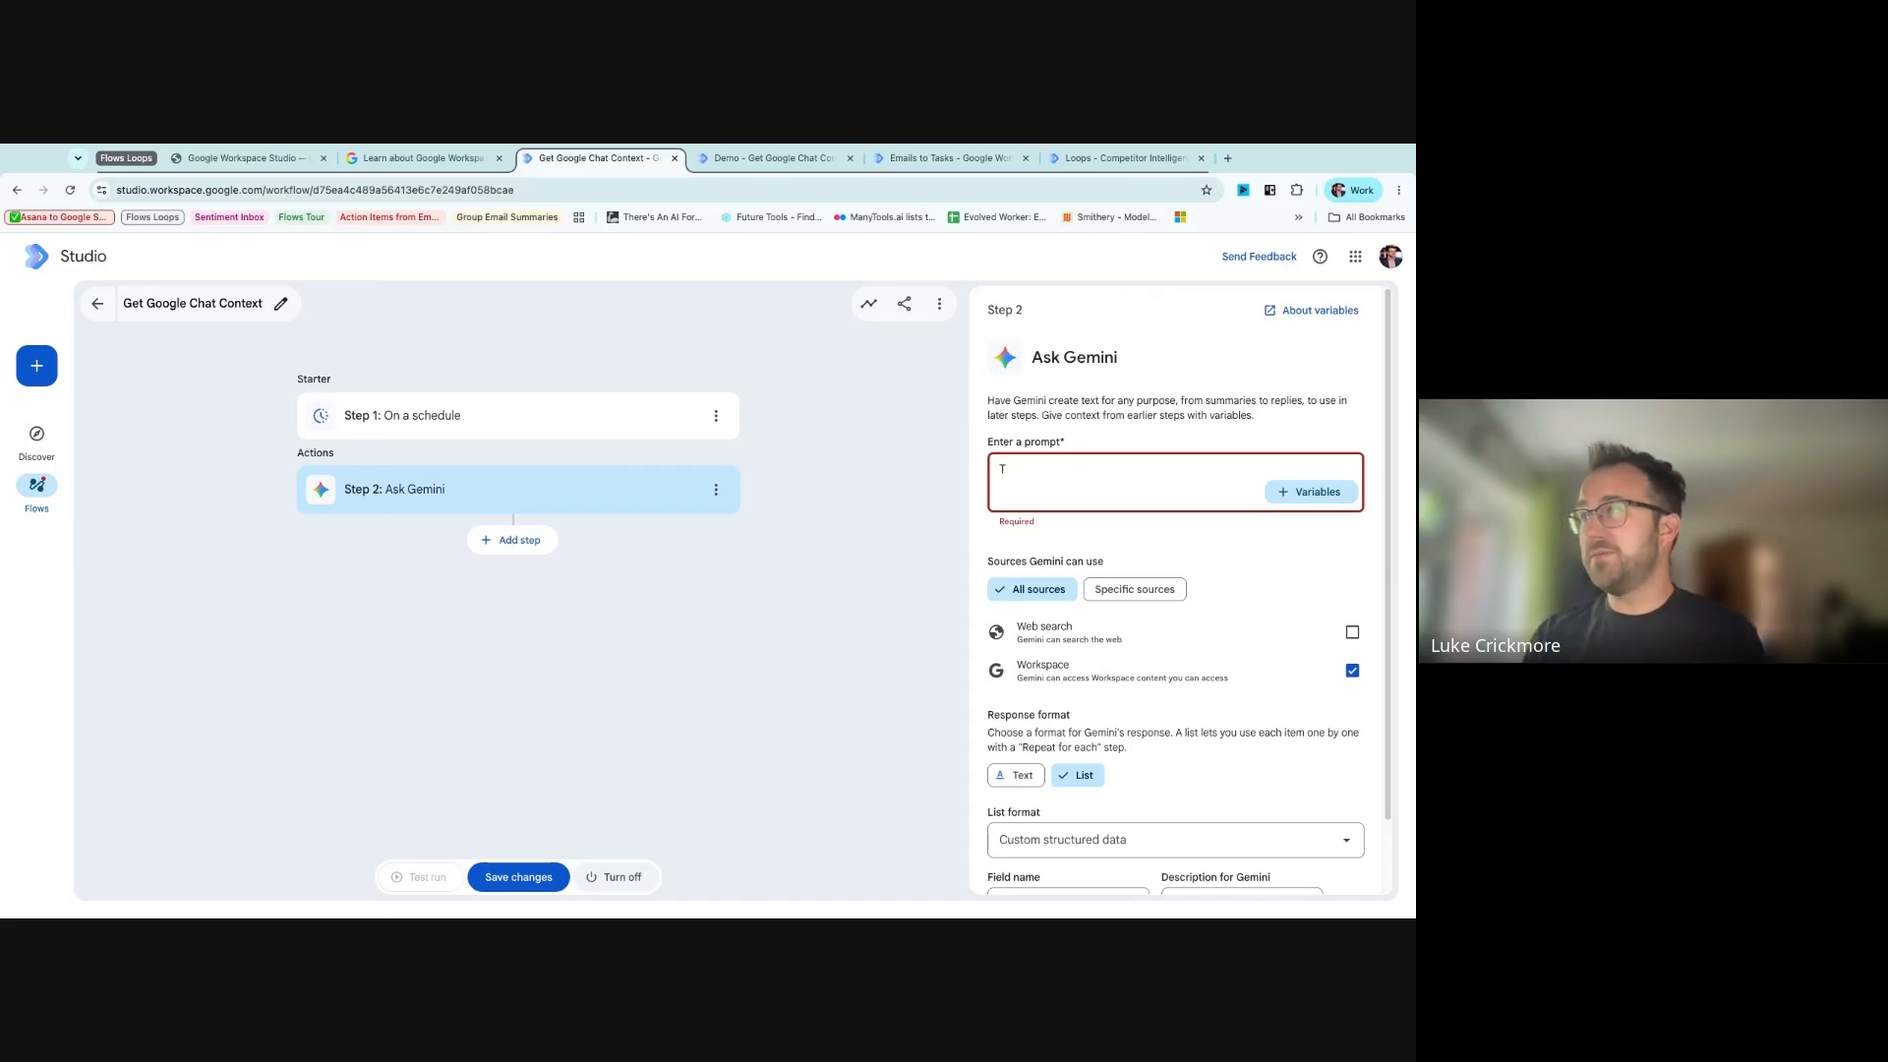
type("hiPlease")
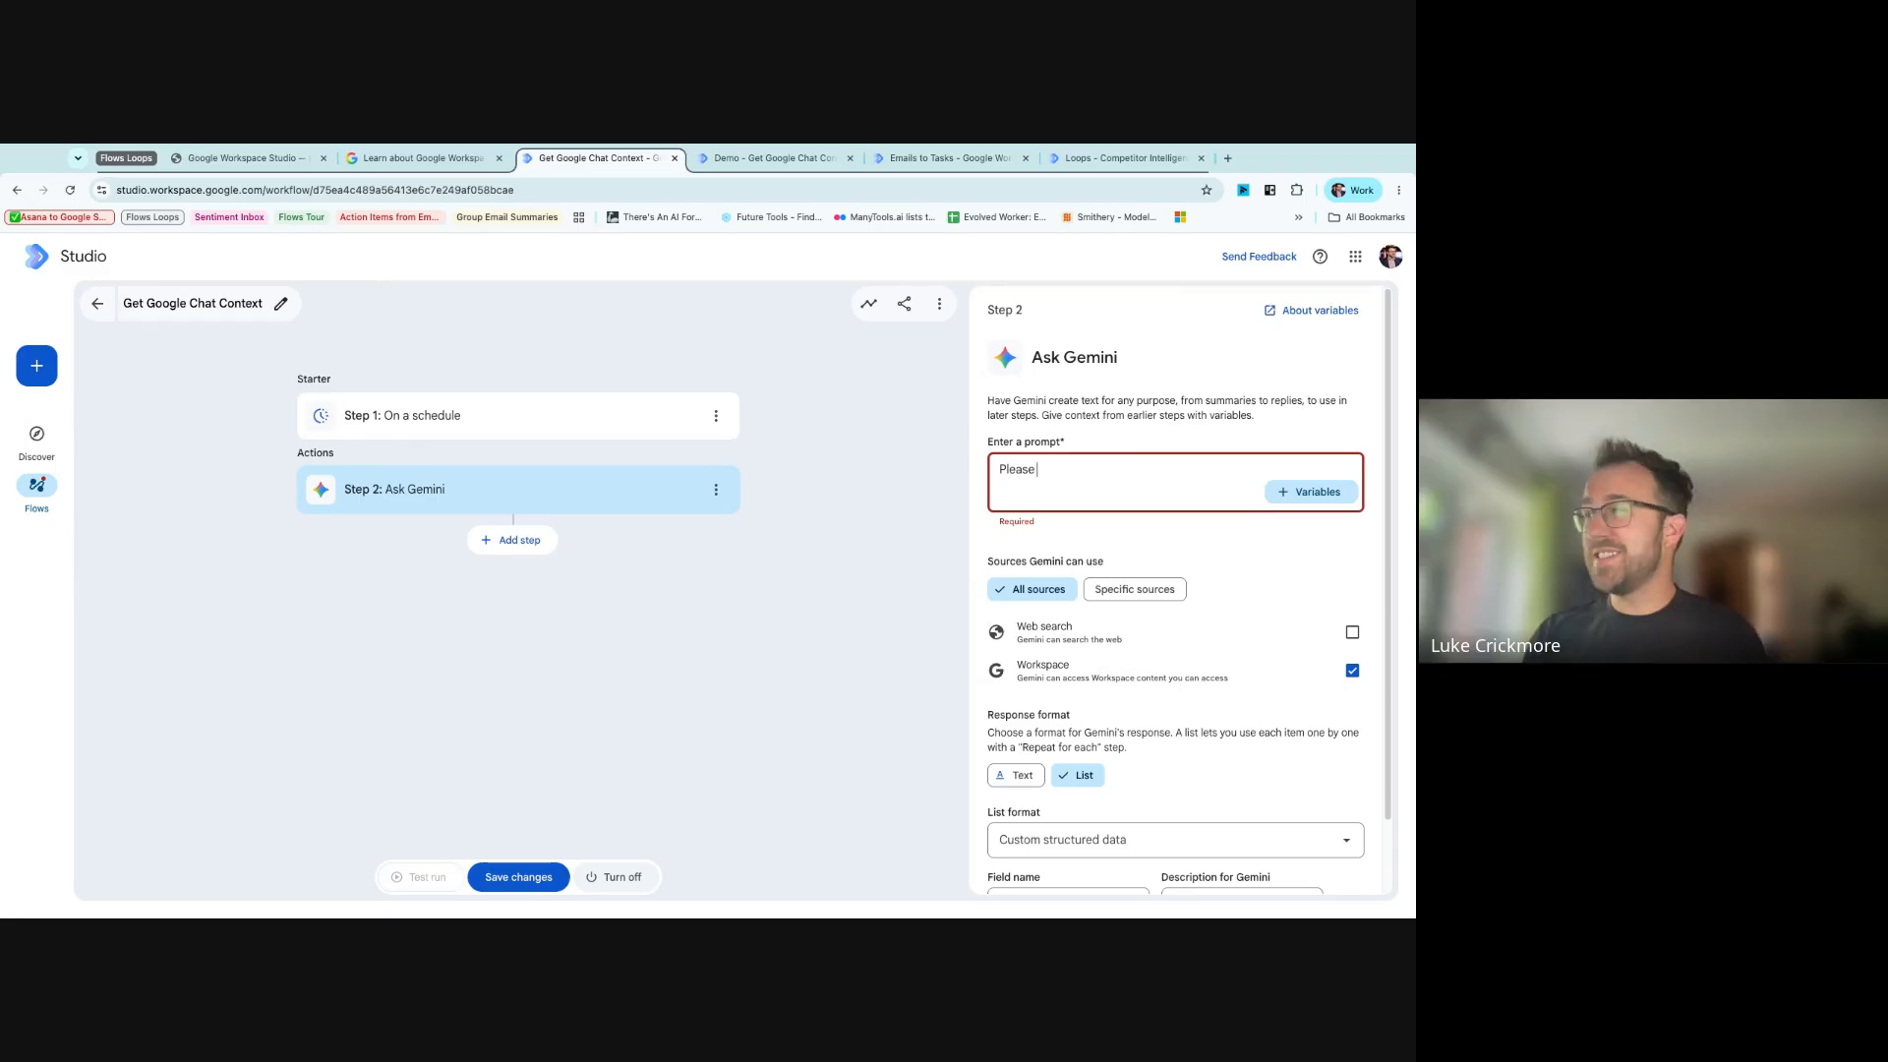
key("BackSpace")
key("BackSpace")
key("BackSpace")
key("BackSpace")
key("BackSpace")
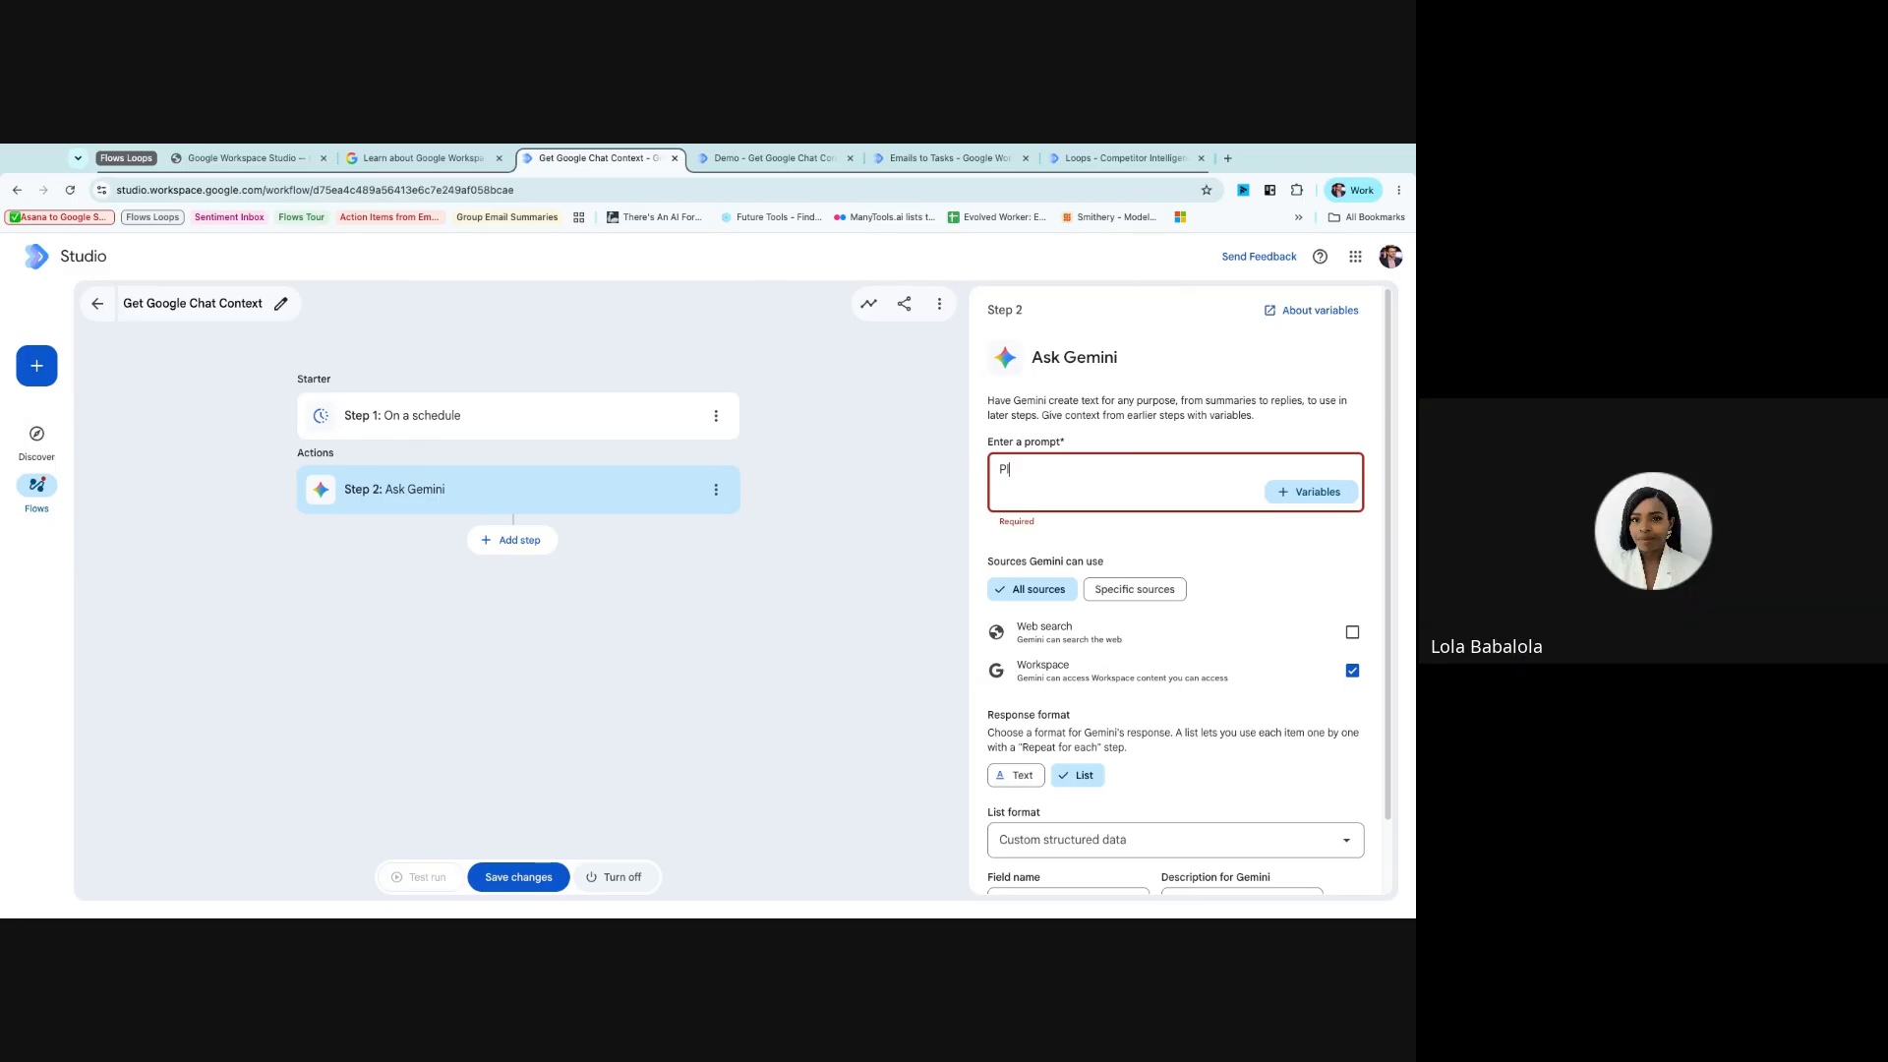
- Begin the Ask Gemini prompt with "Could you please find tasks from Google Chat that were sent to me yesterday."
type("Could you please find tasks from ")
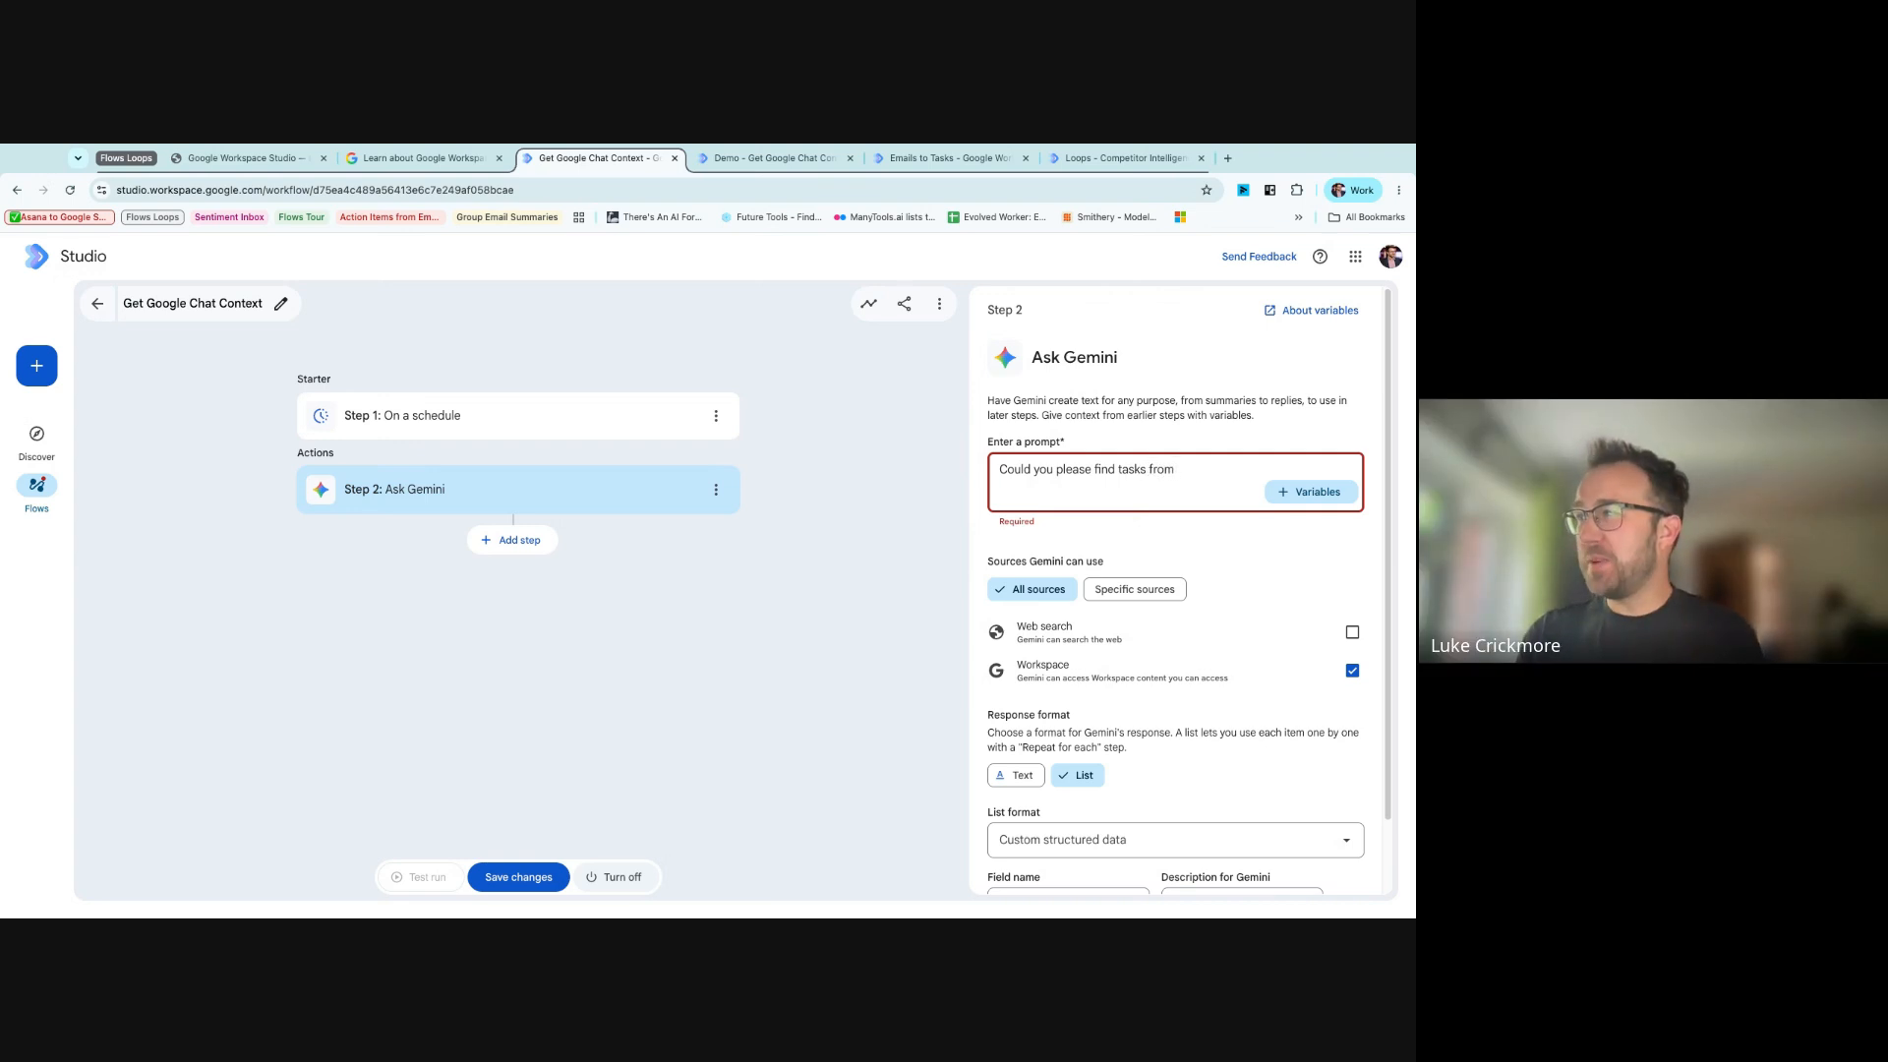
type("Goog")
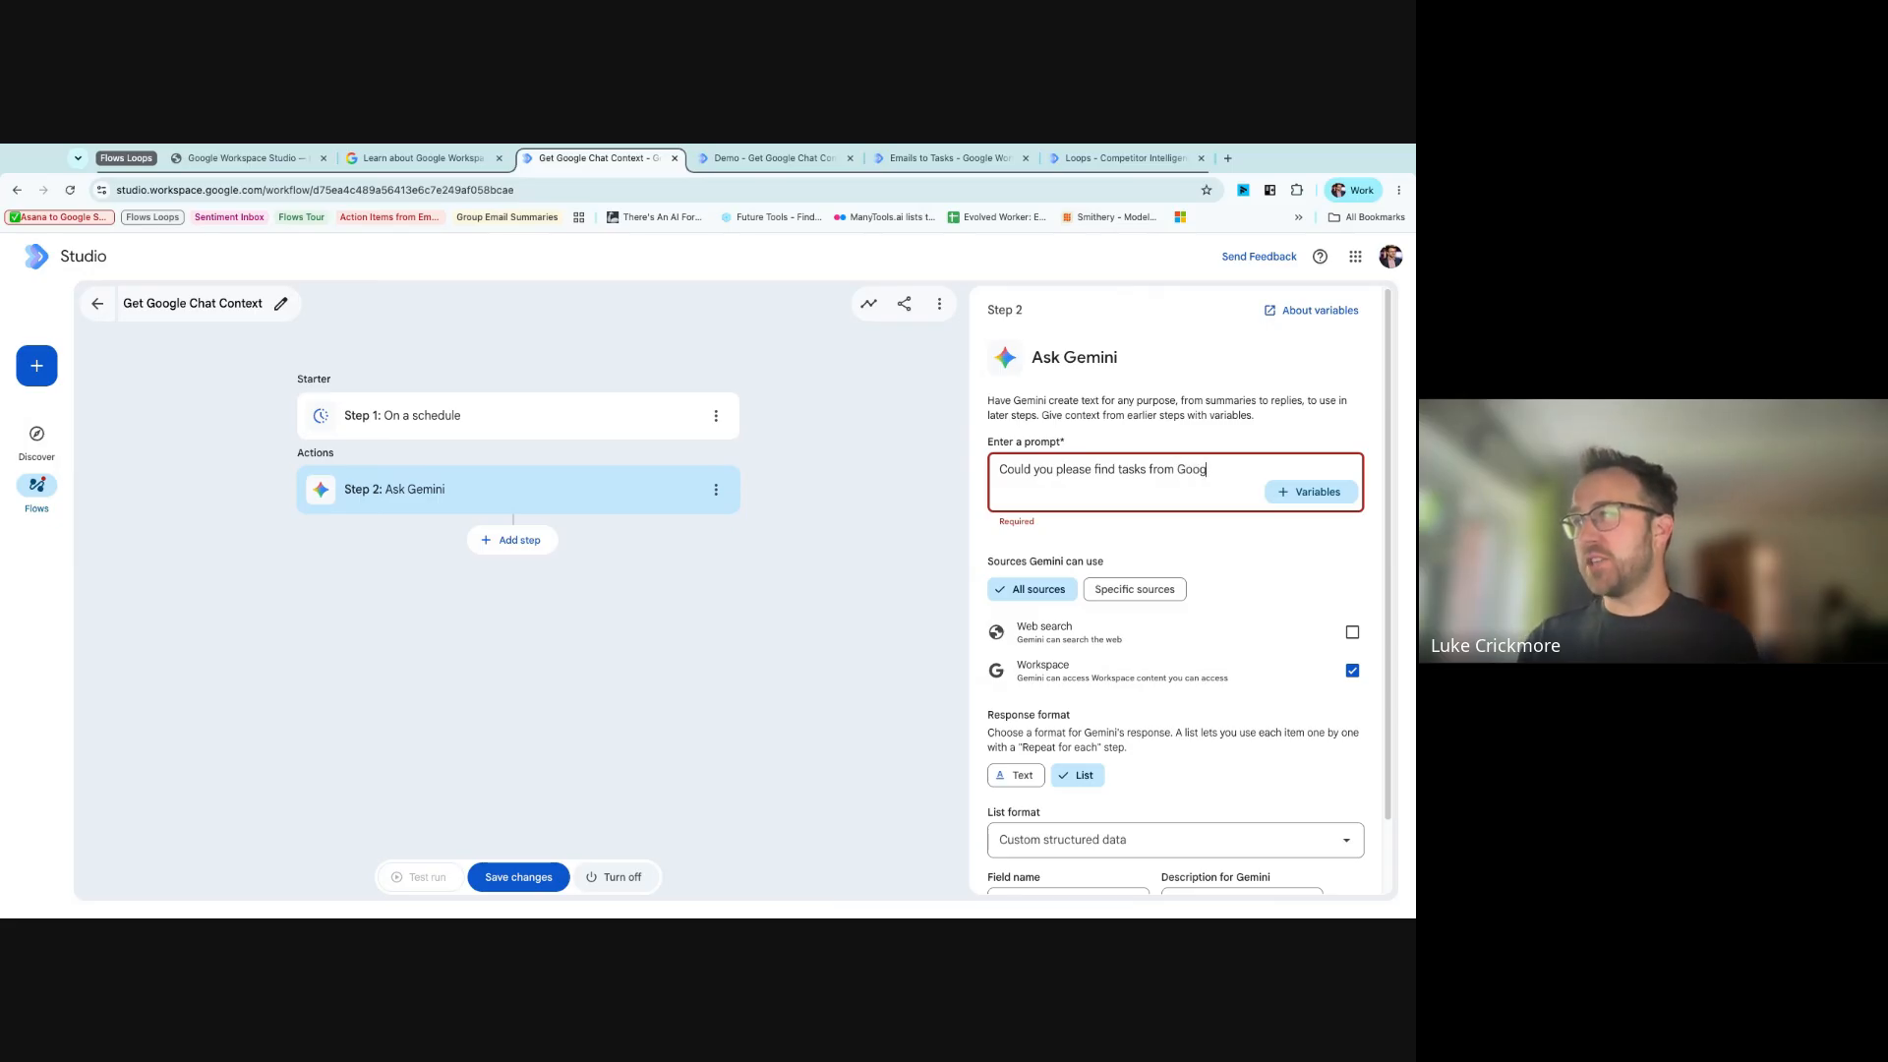
type("le Chat that wer")
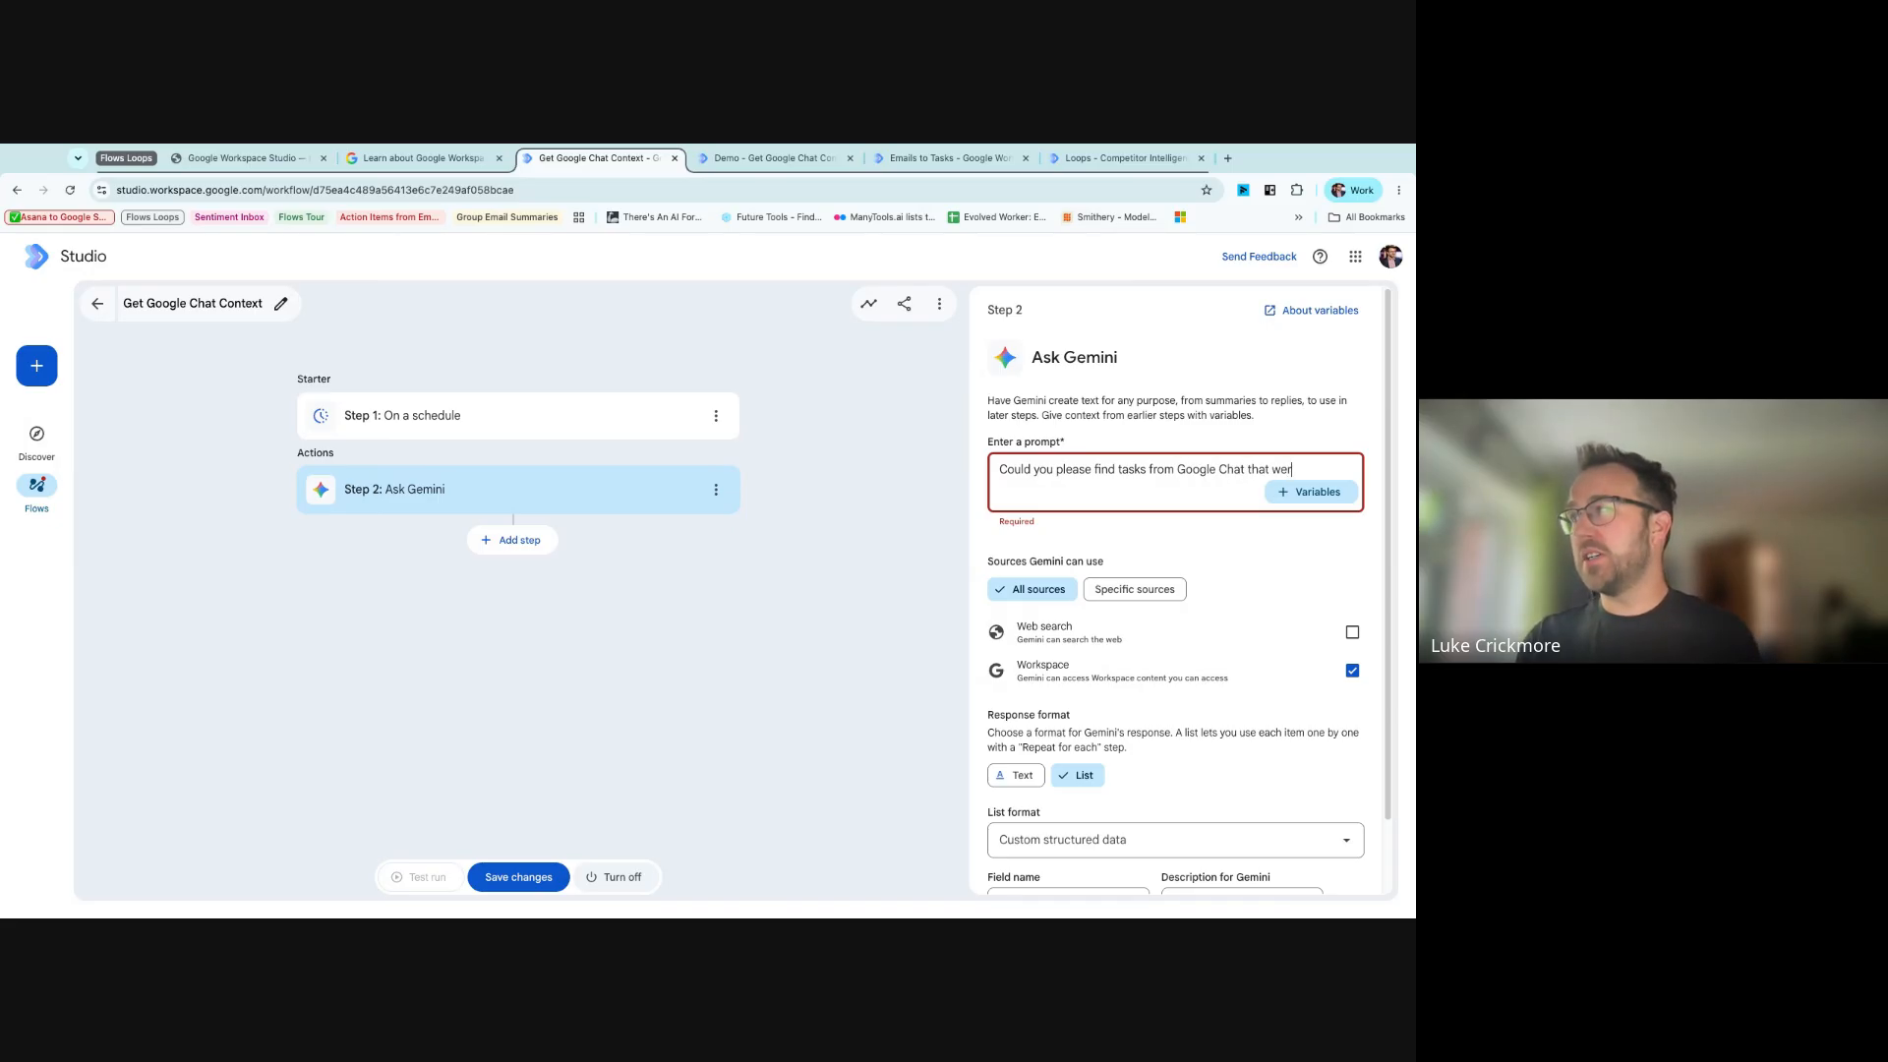
type("e sent to me yes")
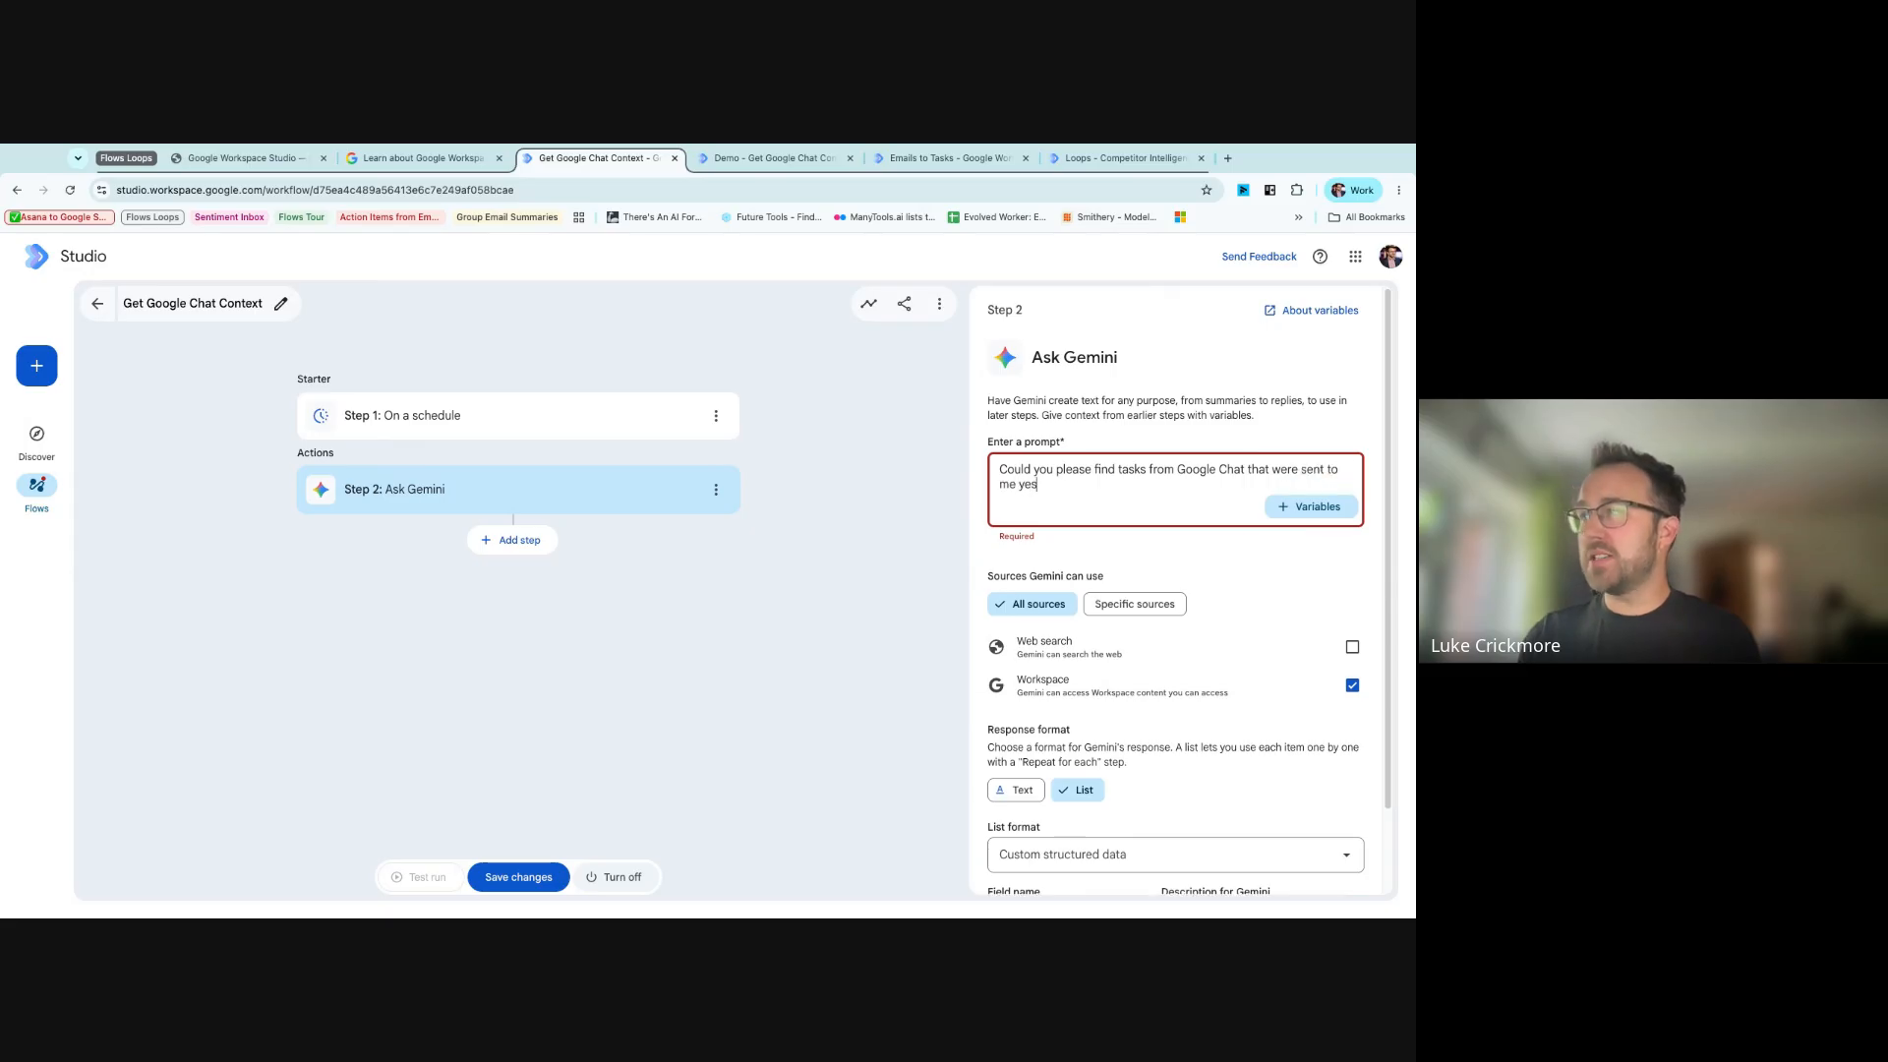
type("terday.")
key("Return")
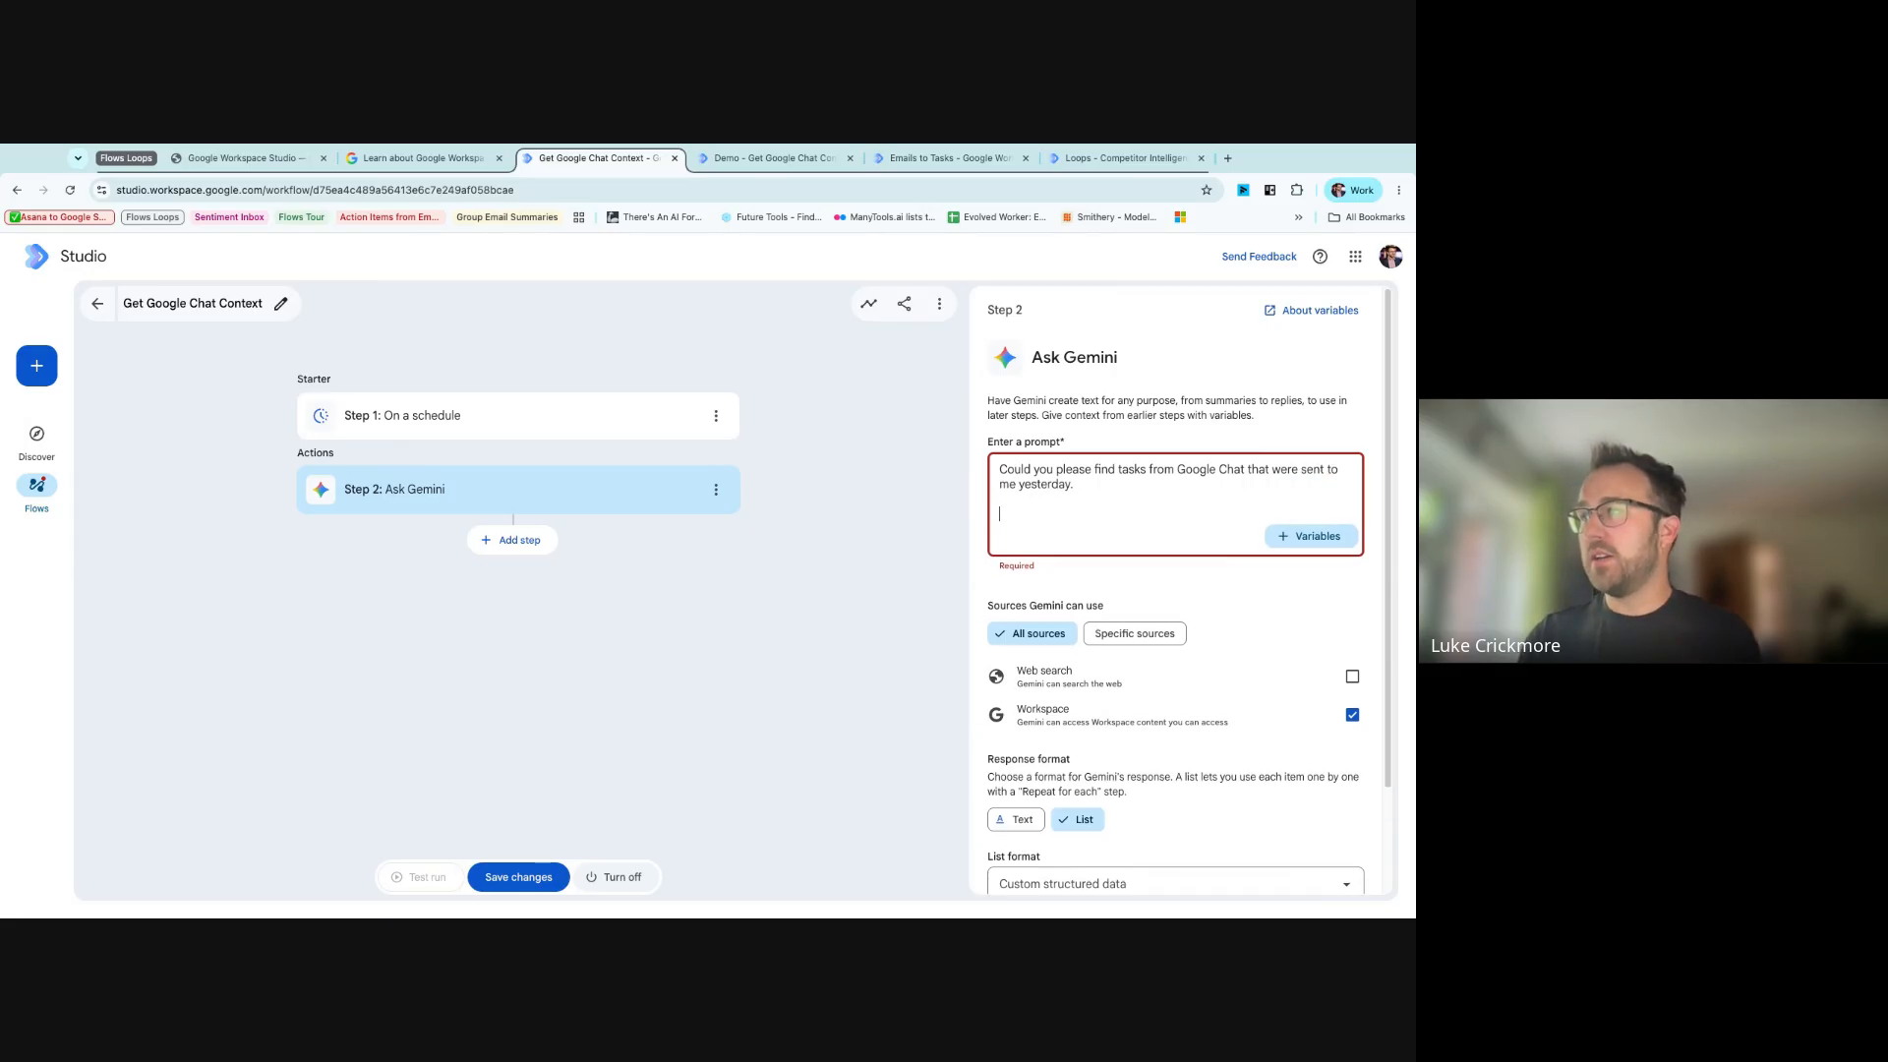
- Add to the prompt a request for task information, like who assigned it to me, when it might be due, and a link to the relevant chat
type("Can you also tell m")
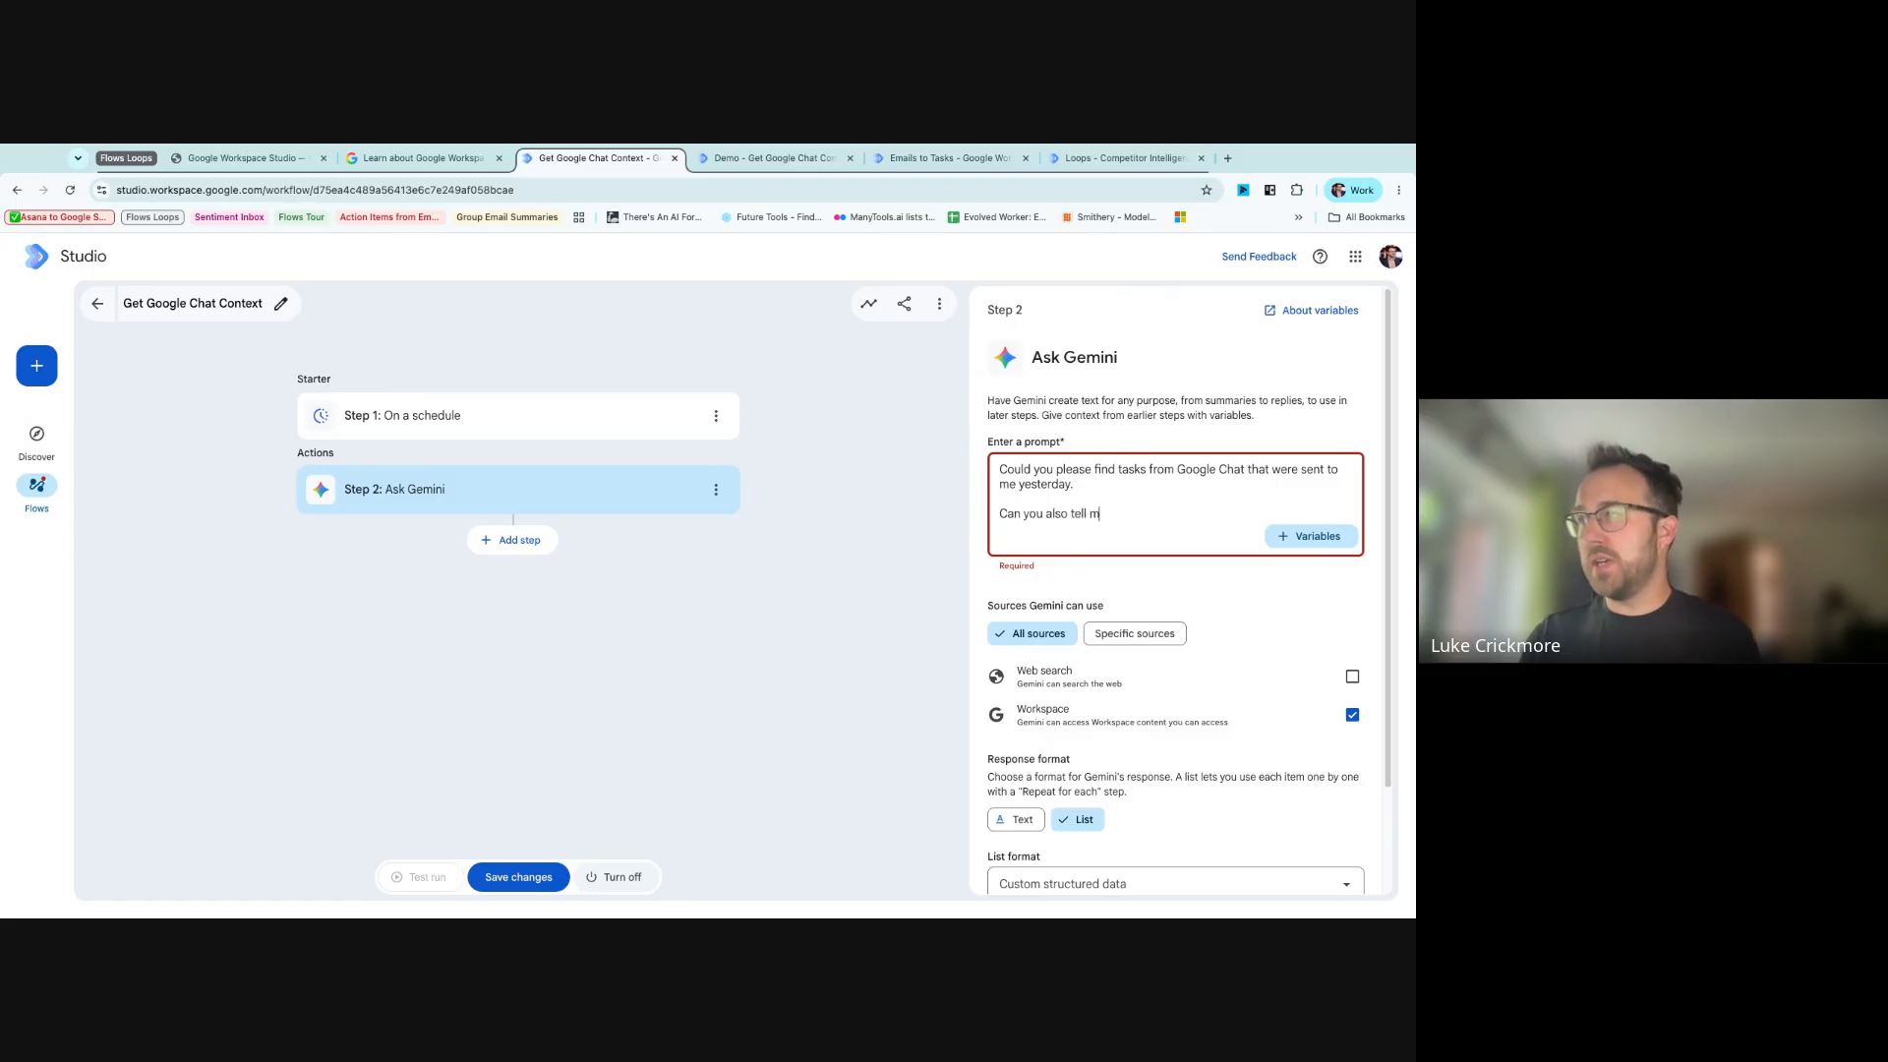
type("e, what information ")
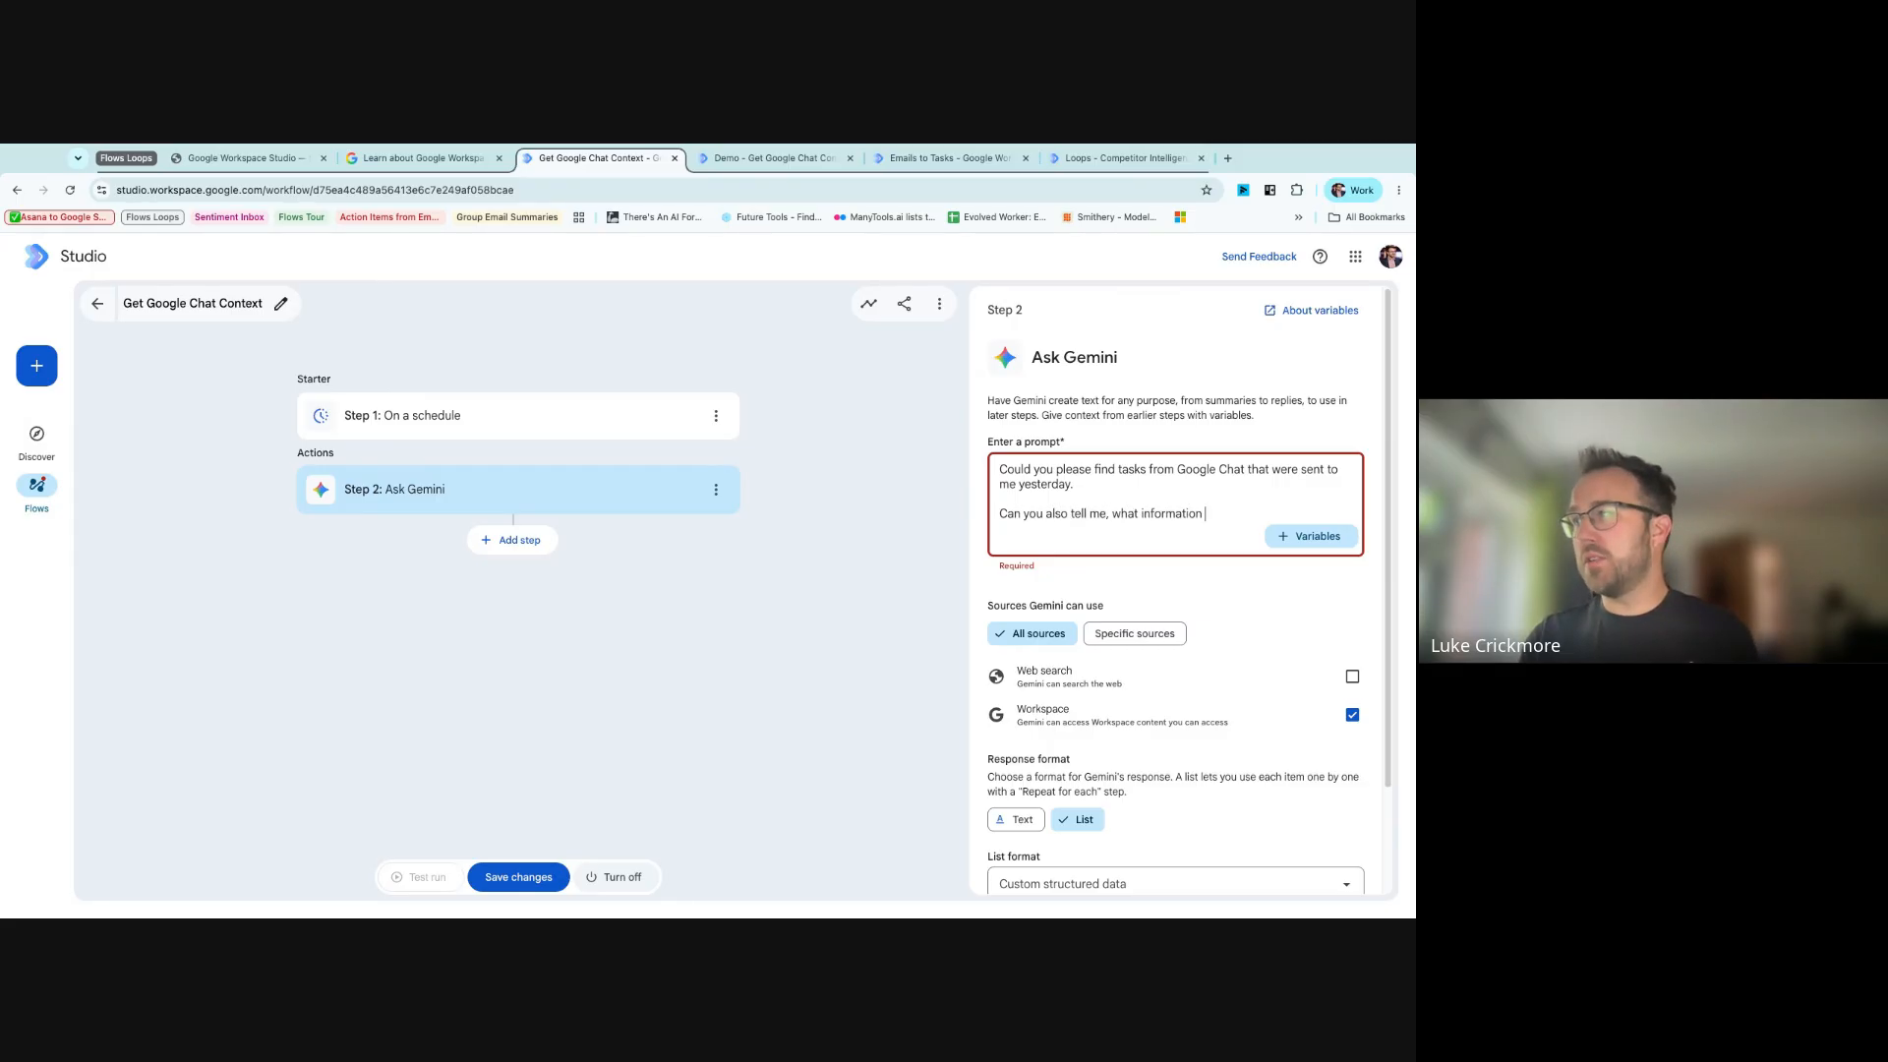
type("we can find on the")
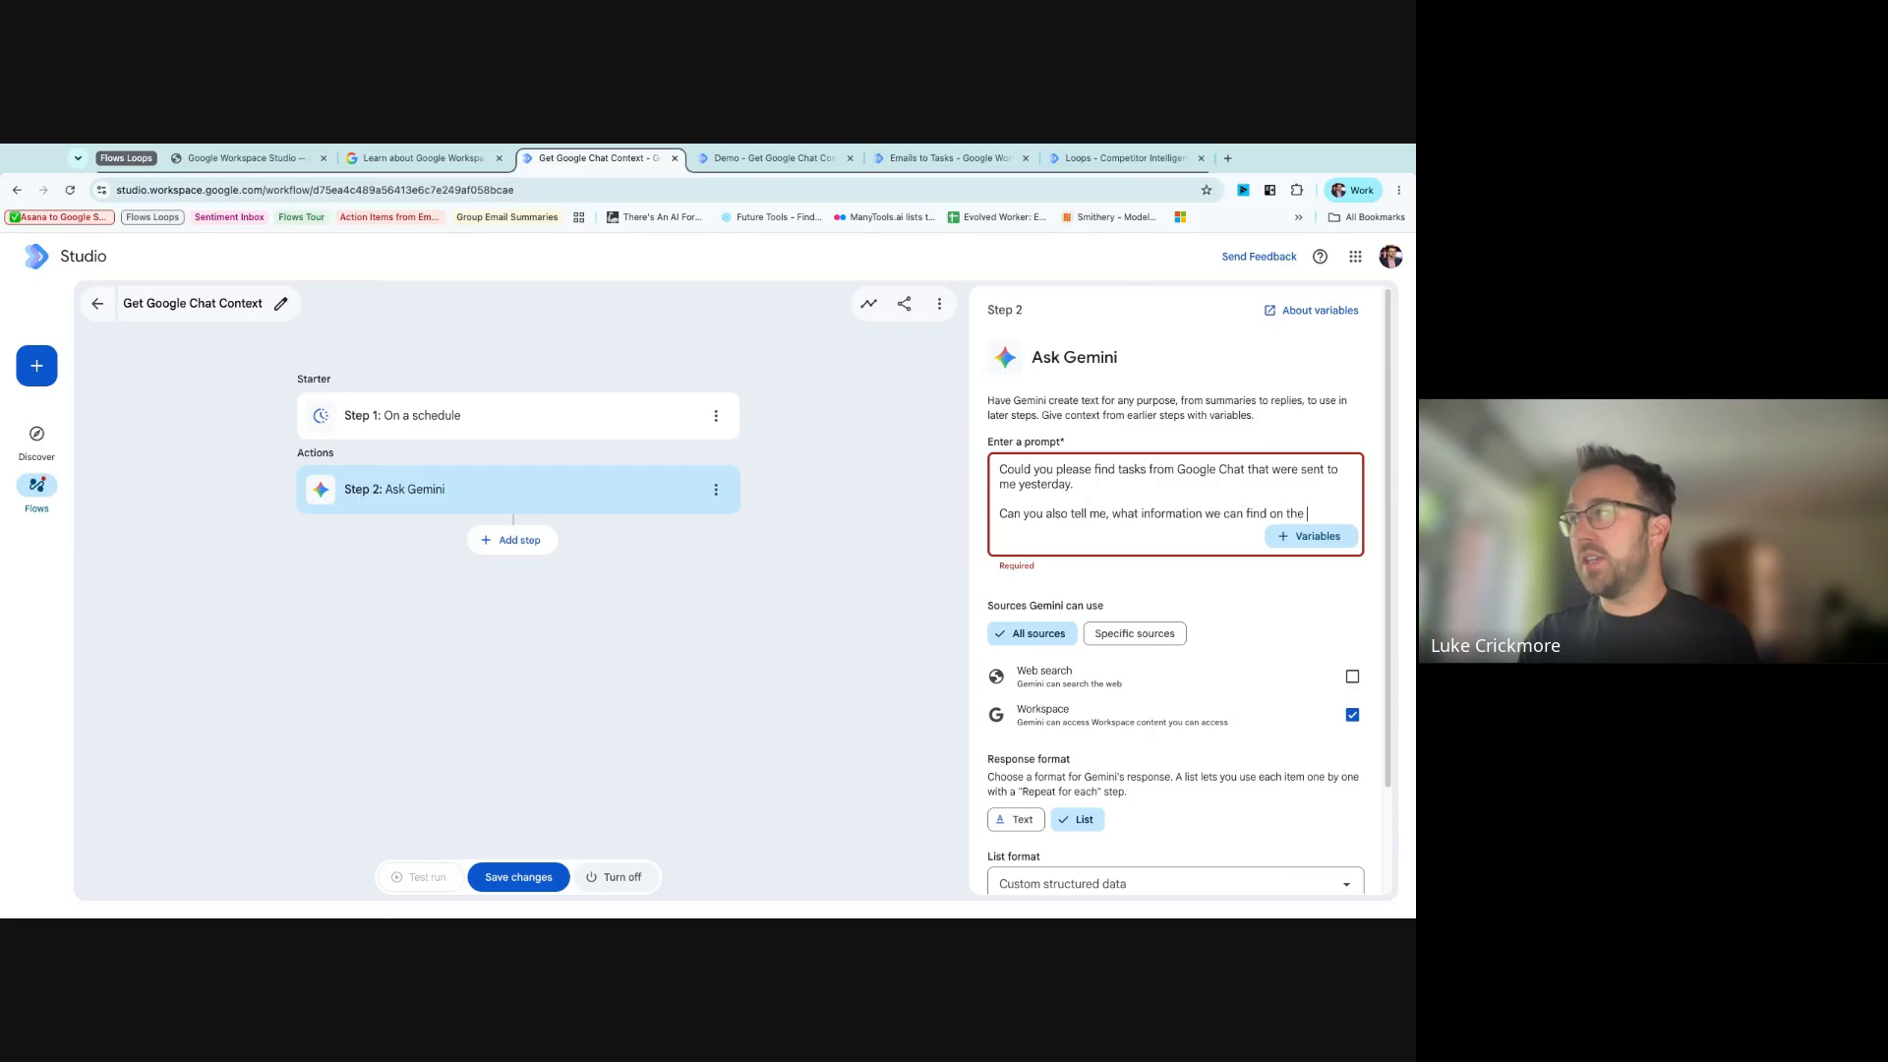
type("se tasks, li")
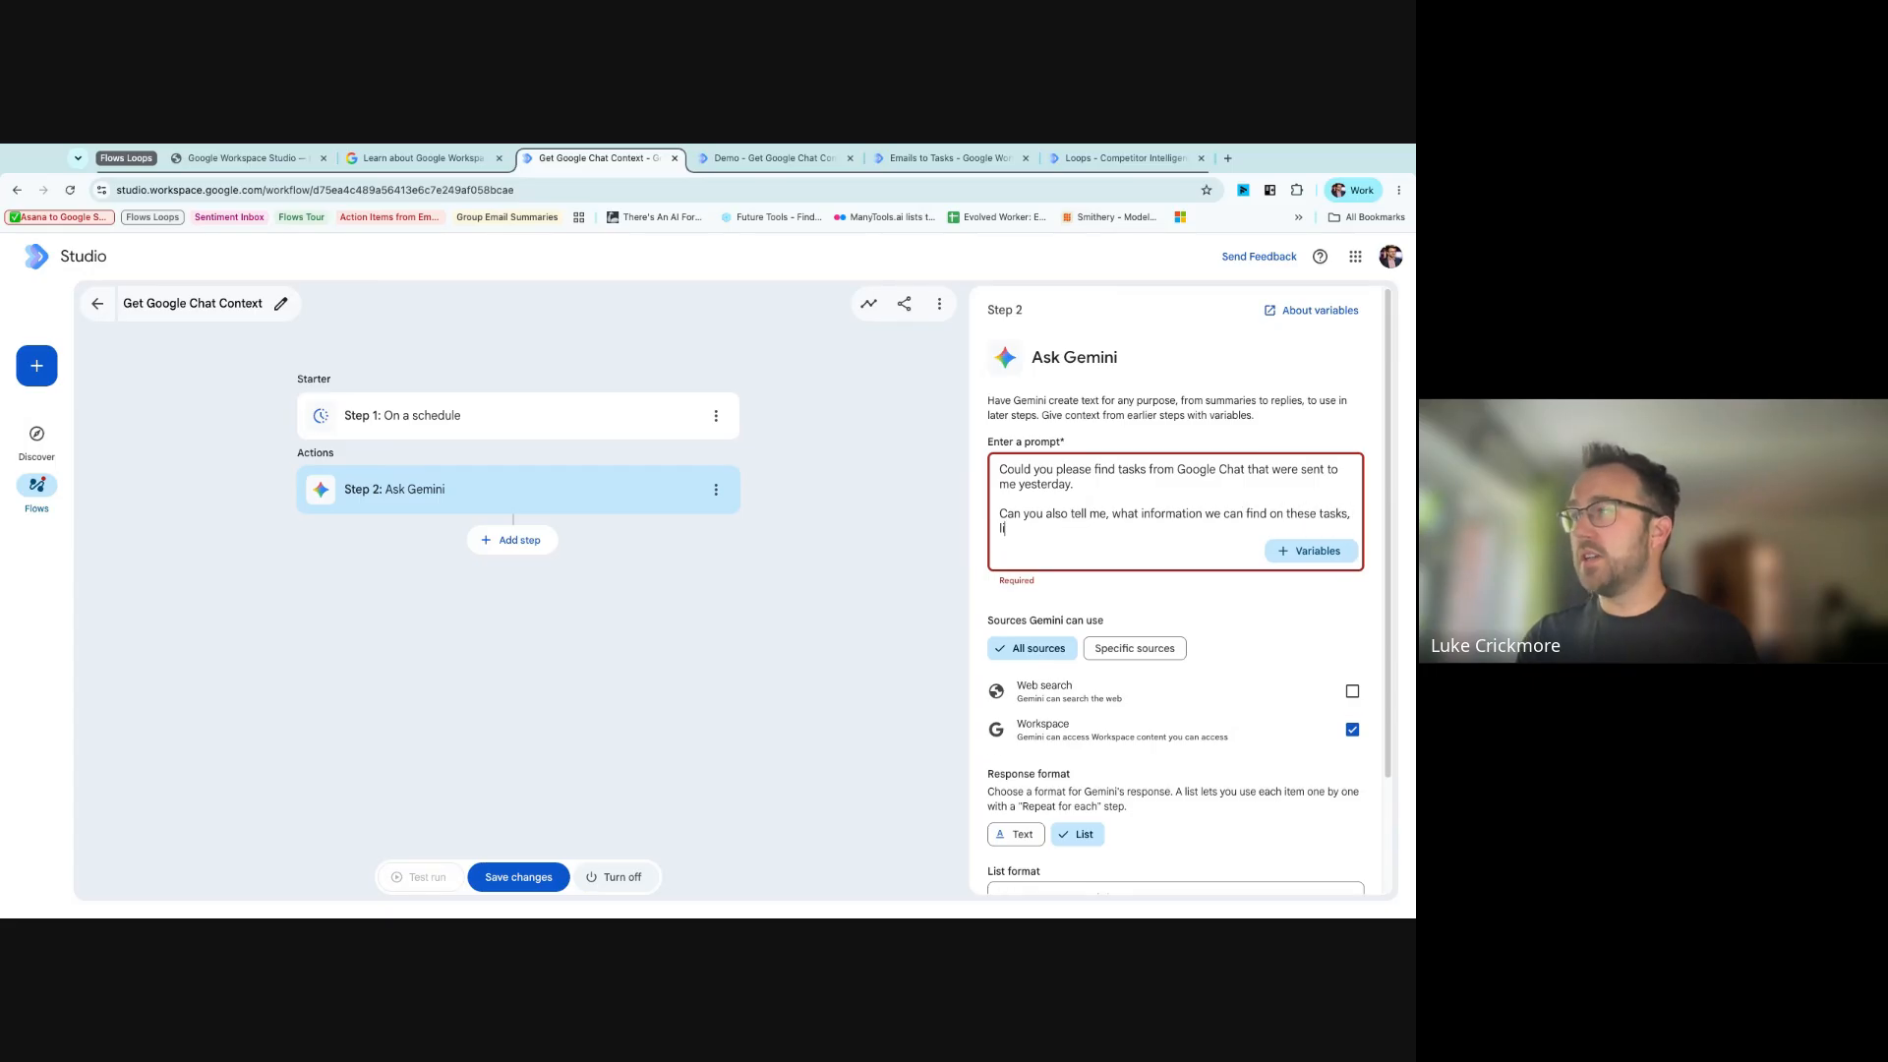
type("ke who as")
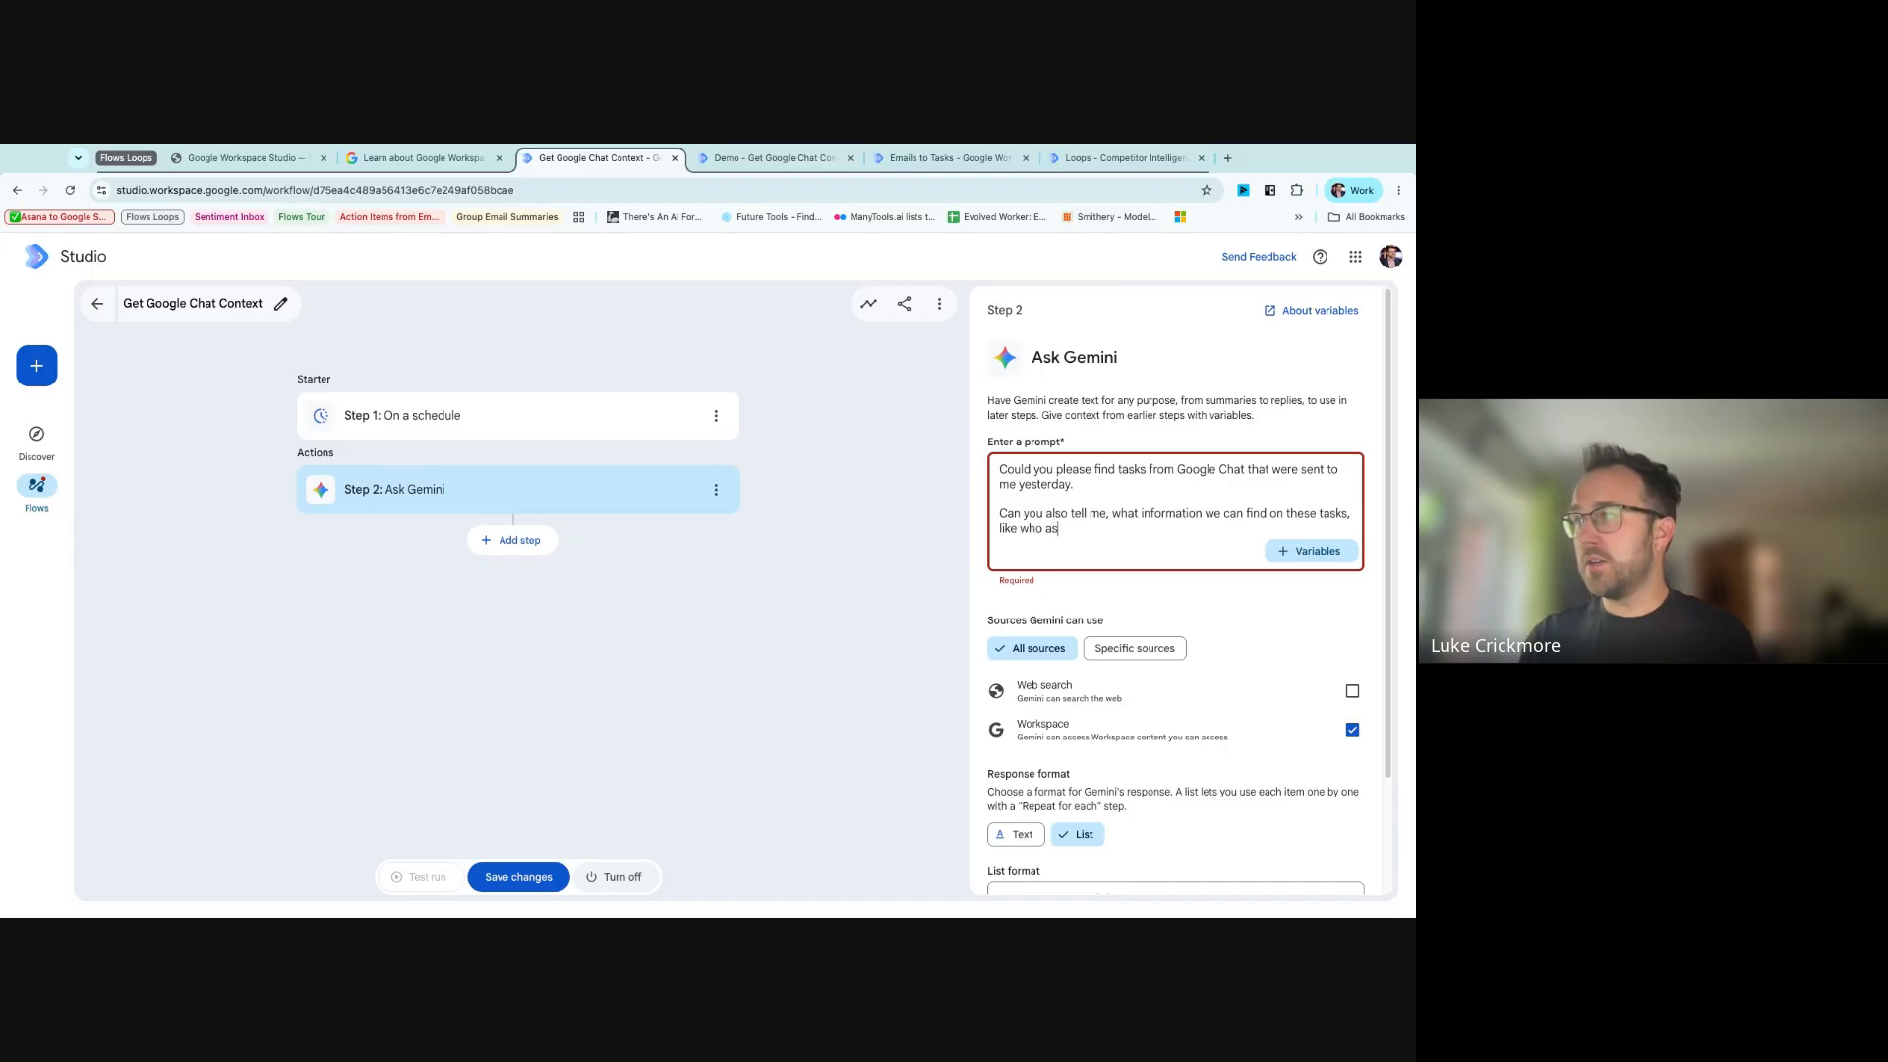
type("signed it t")
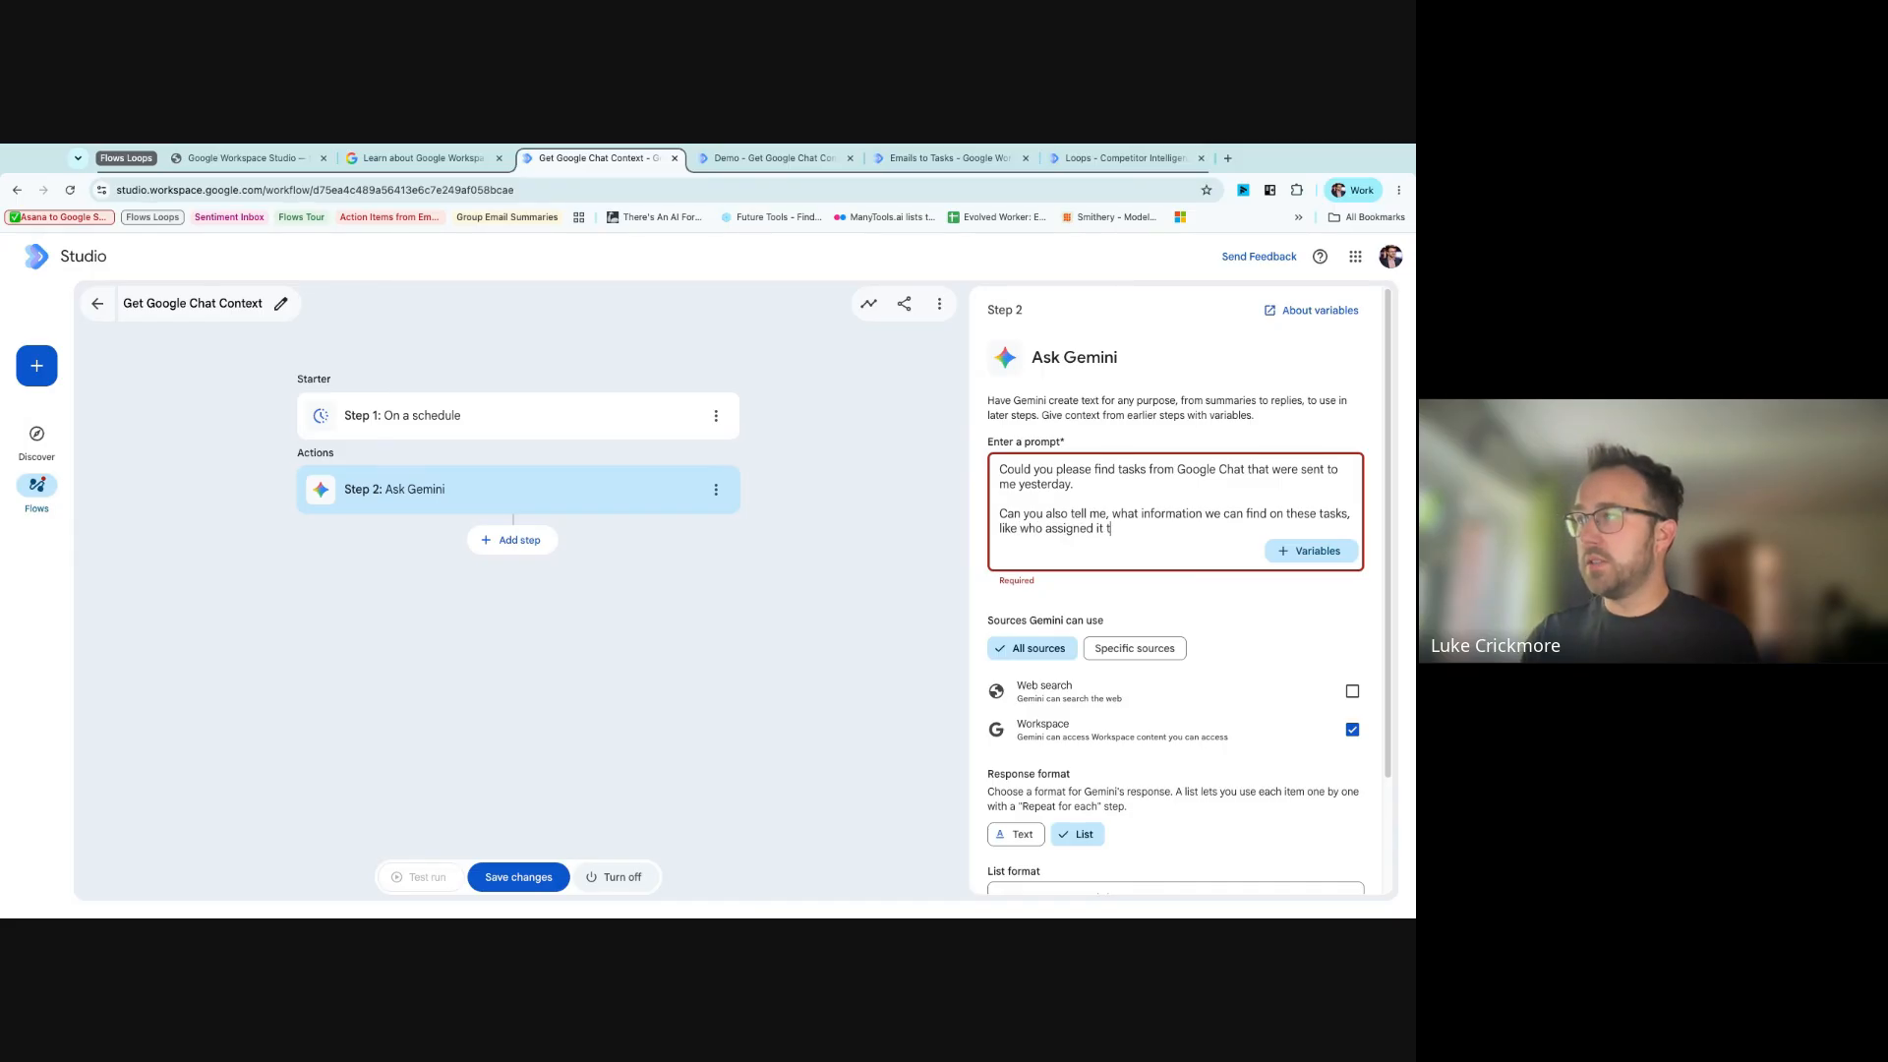
type("o me, when it might be due")
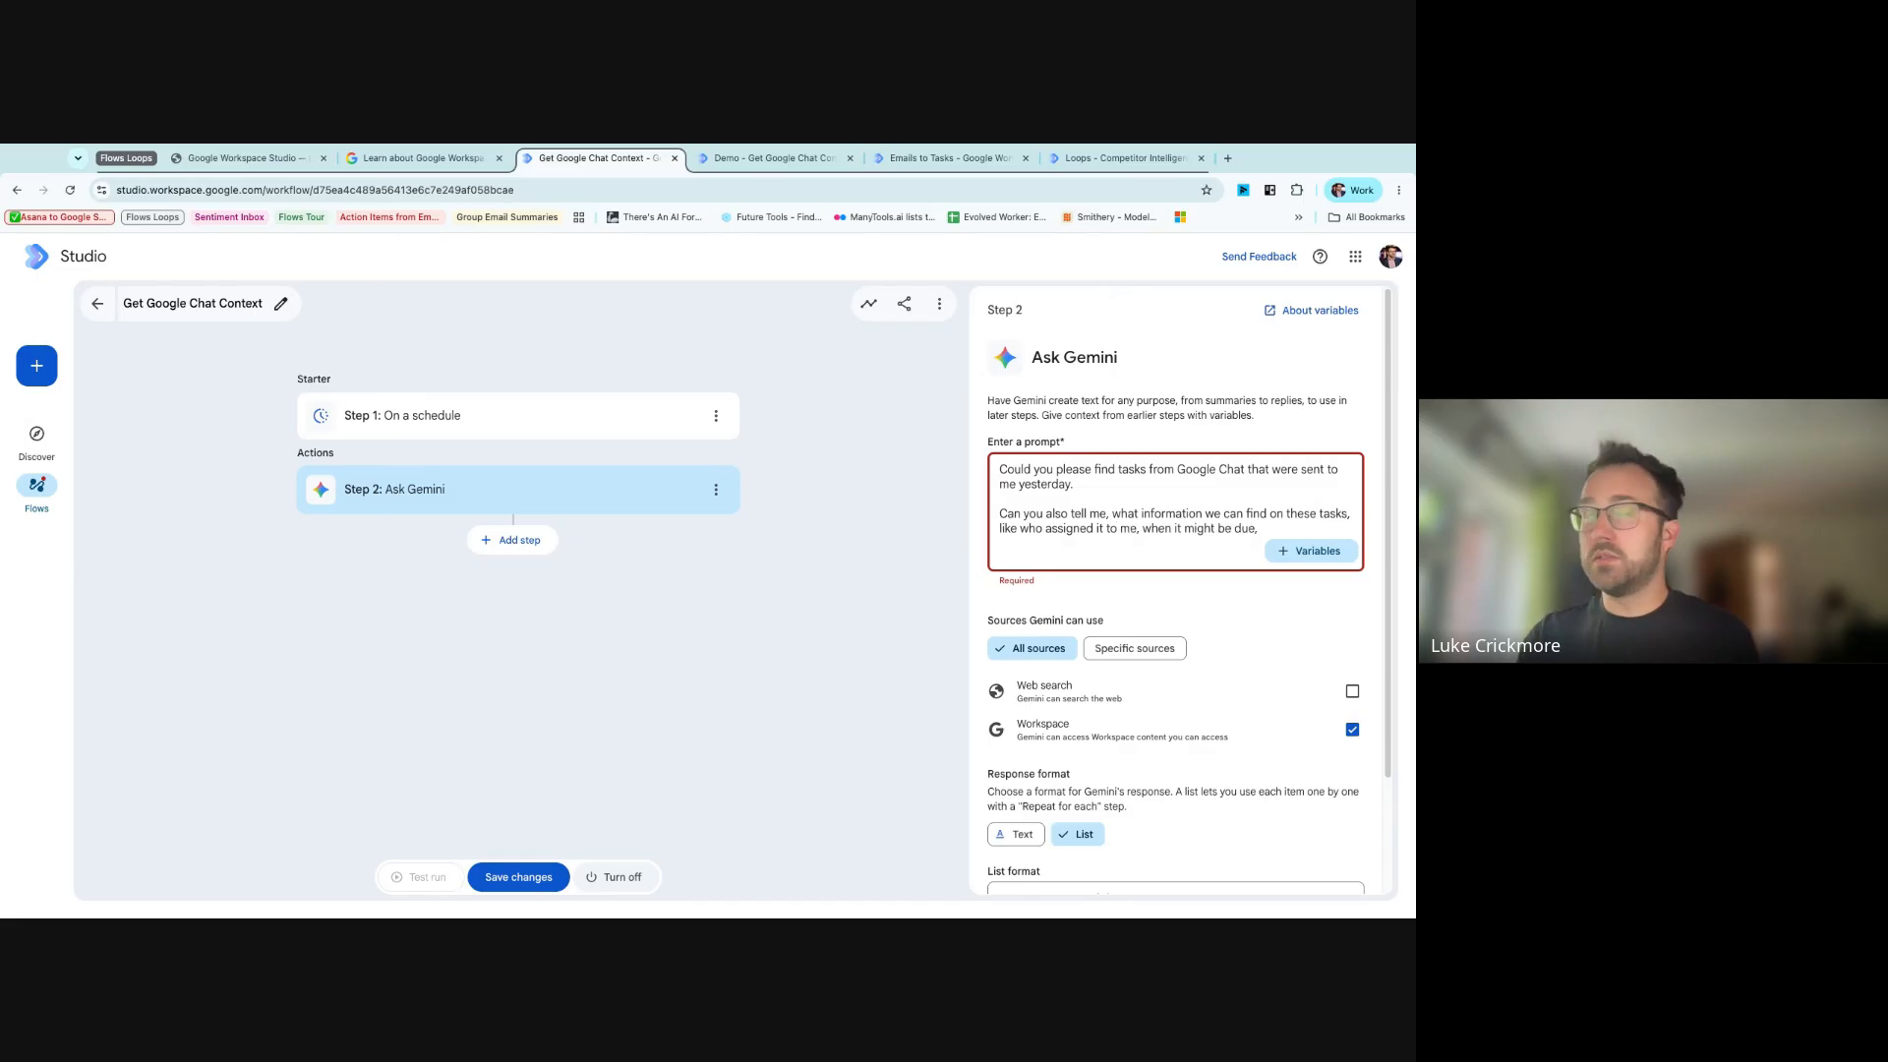
type(", a link")
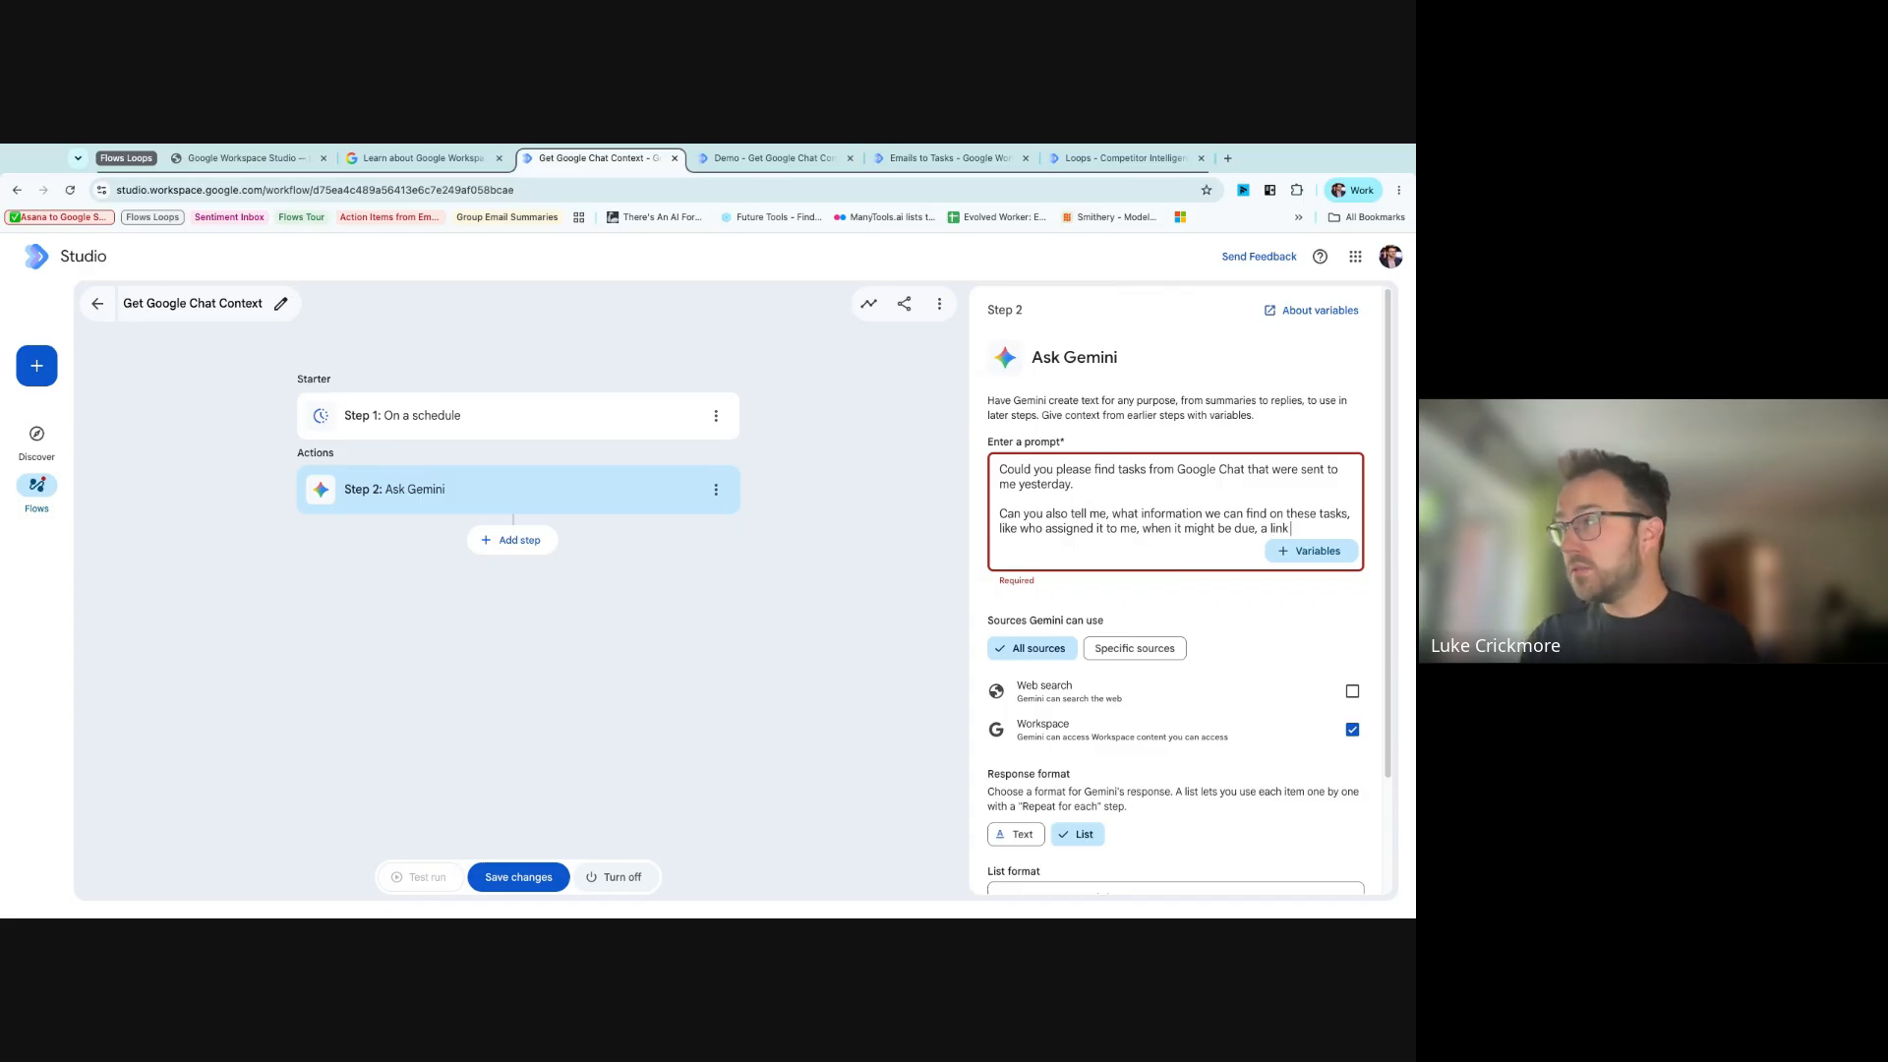
type(" to the chat that wou")
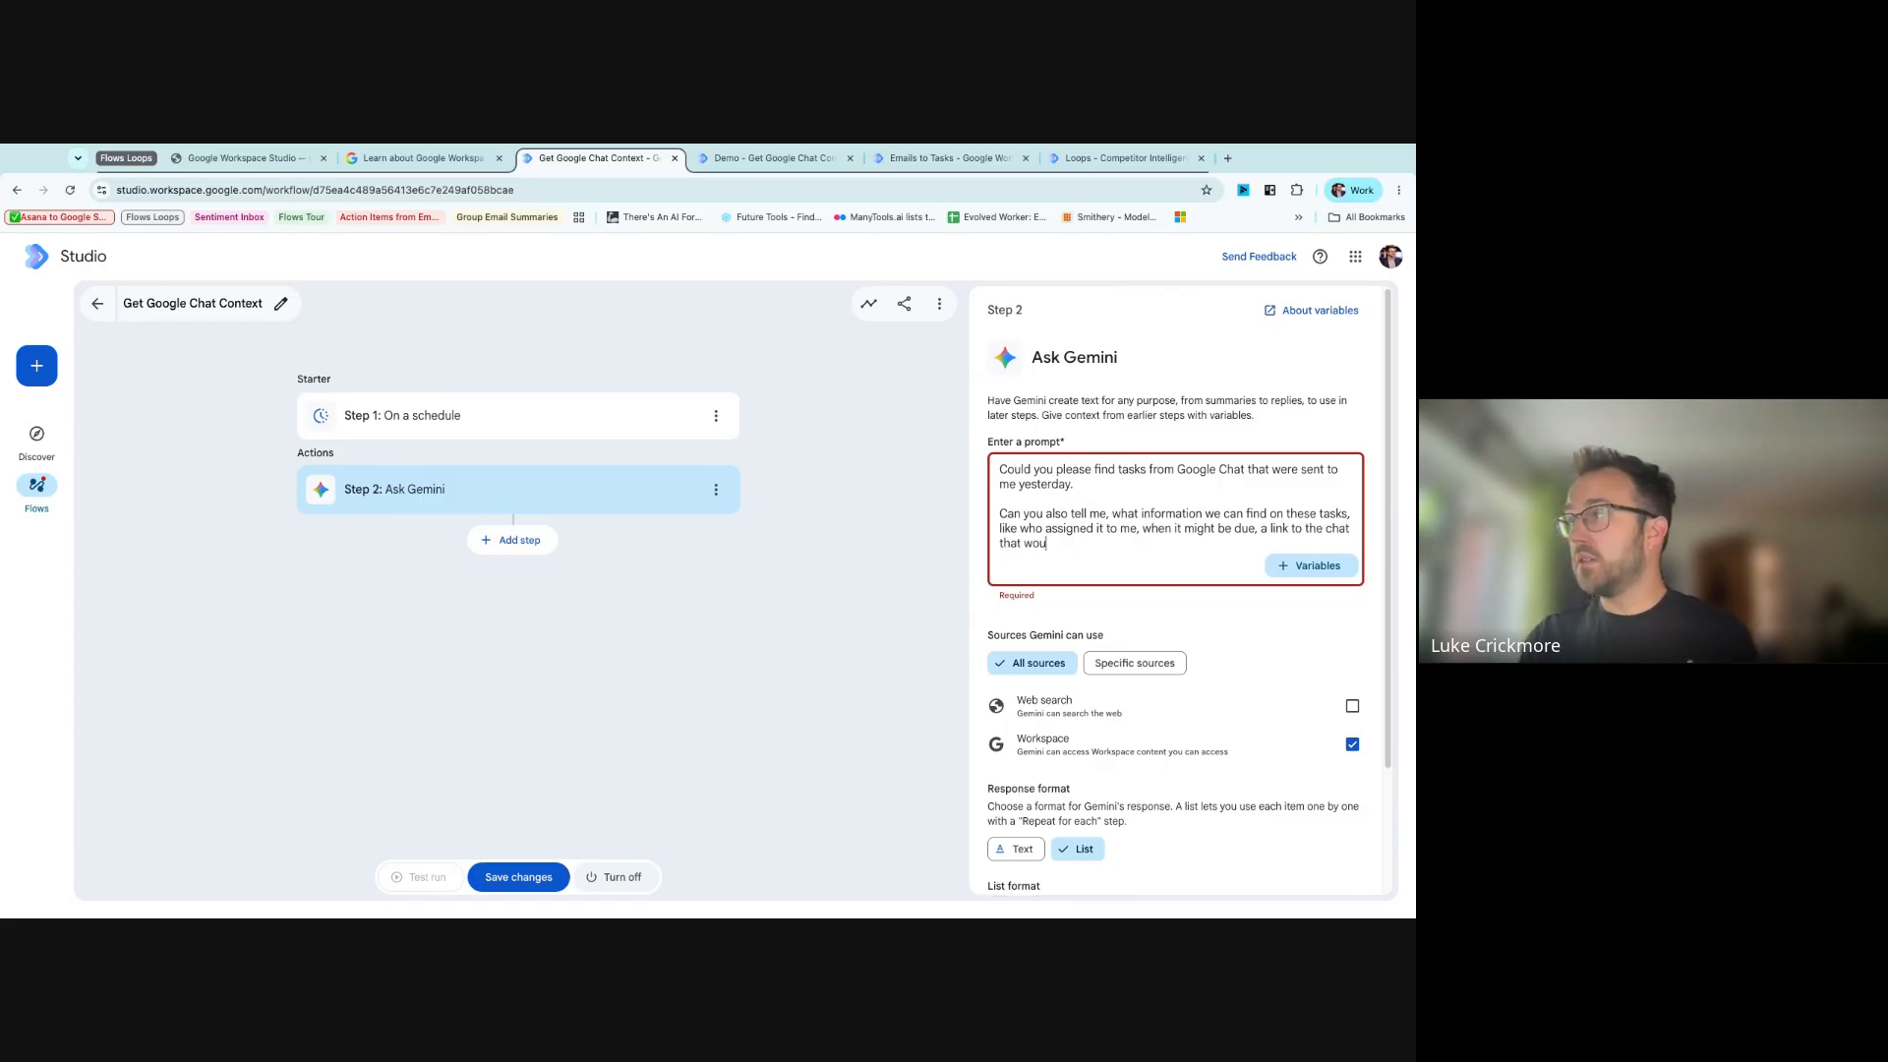
type("ld be rel")
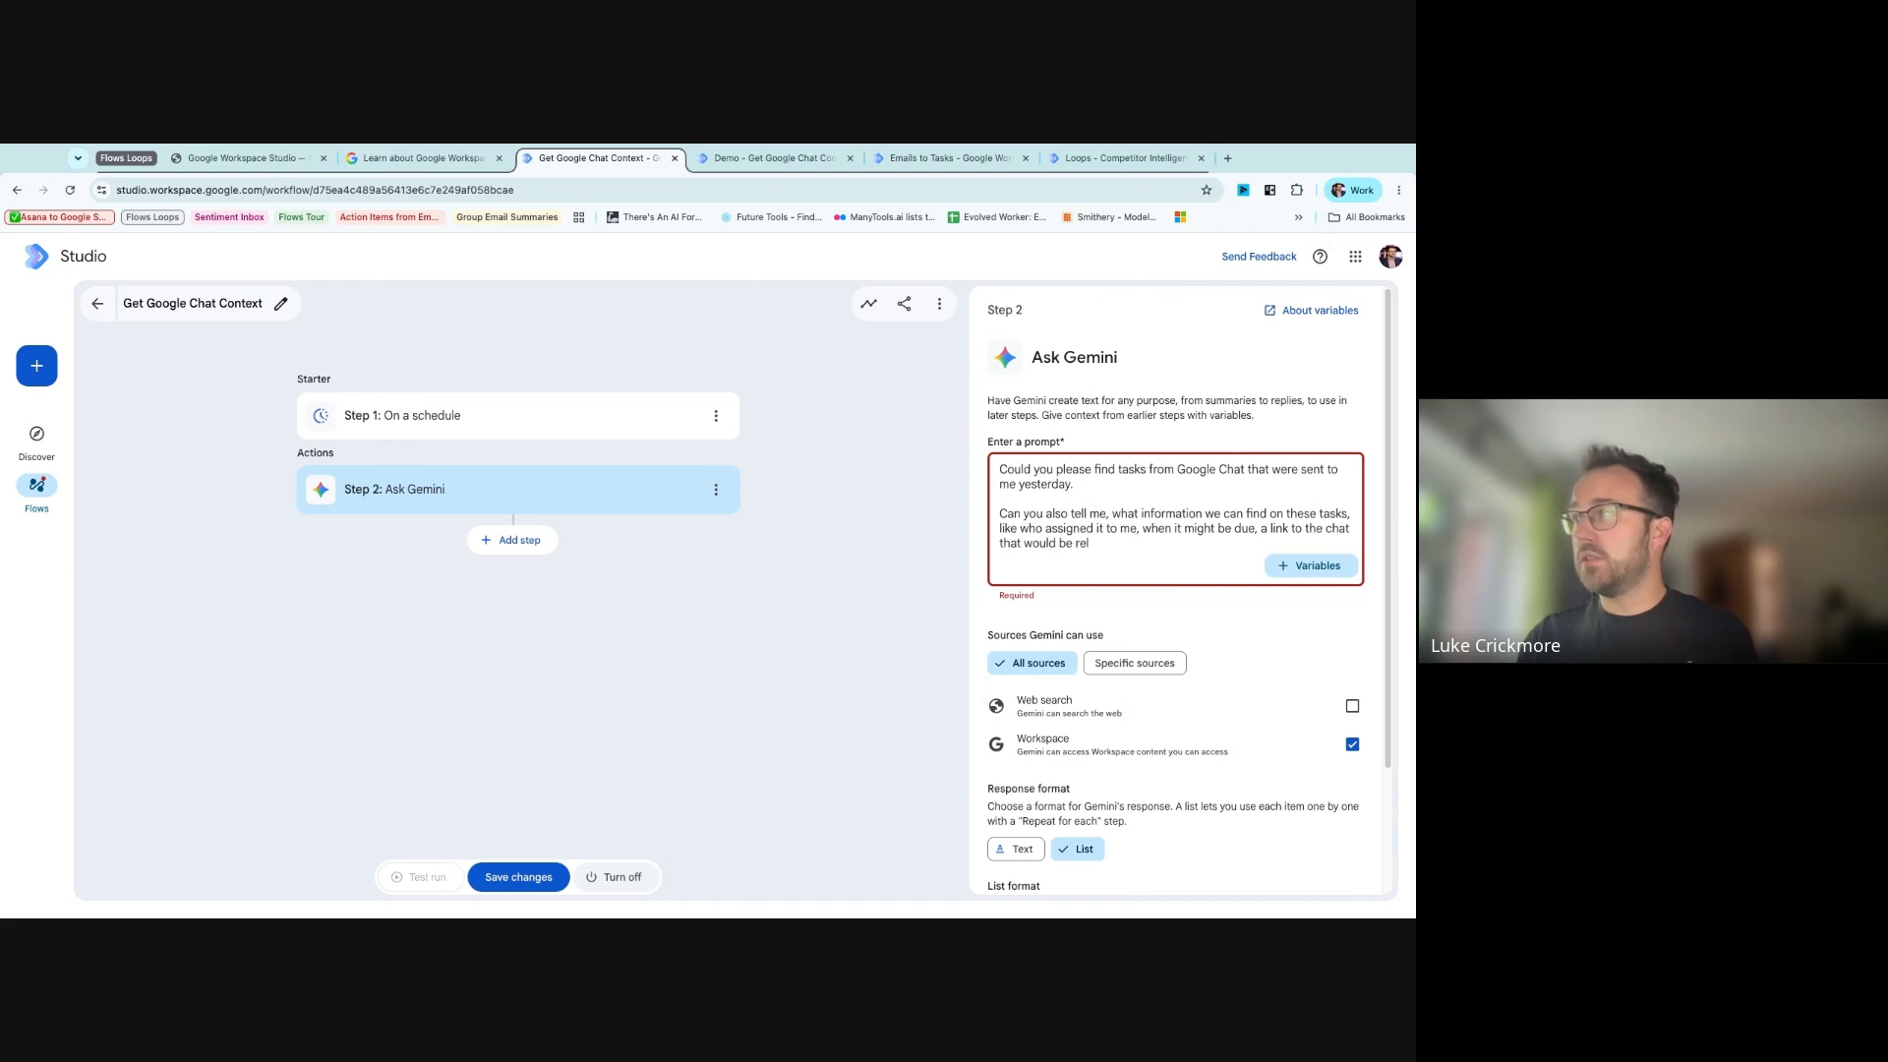
type("evant.")
key("Return")
key("Return")
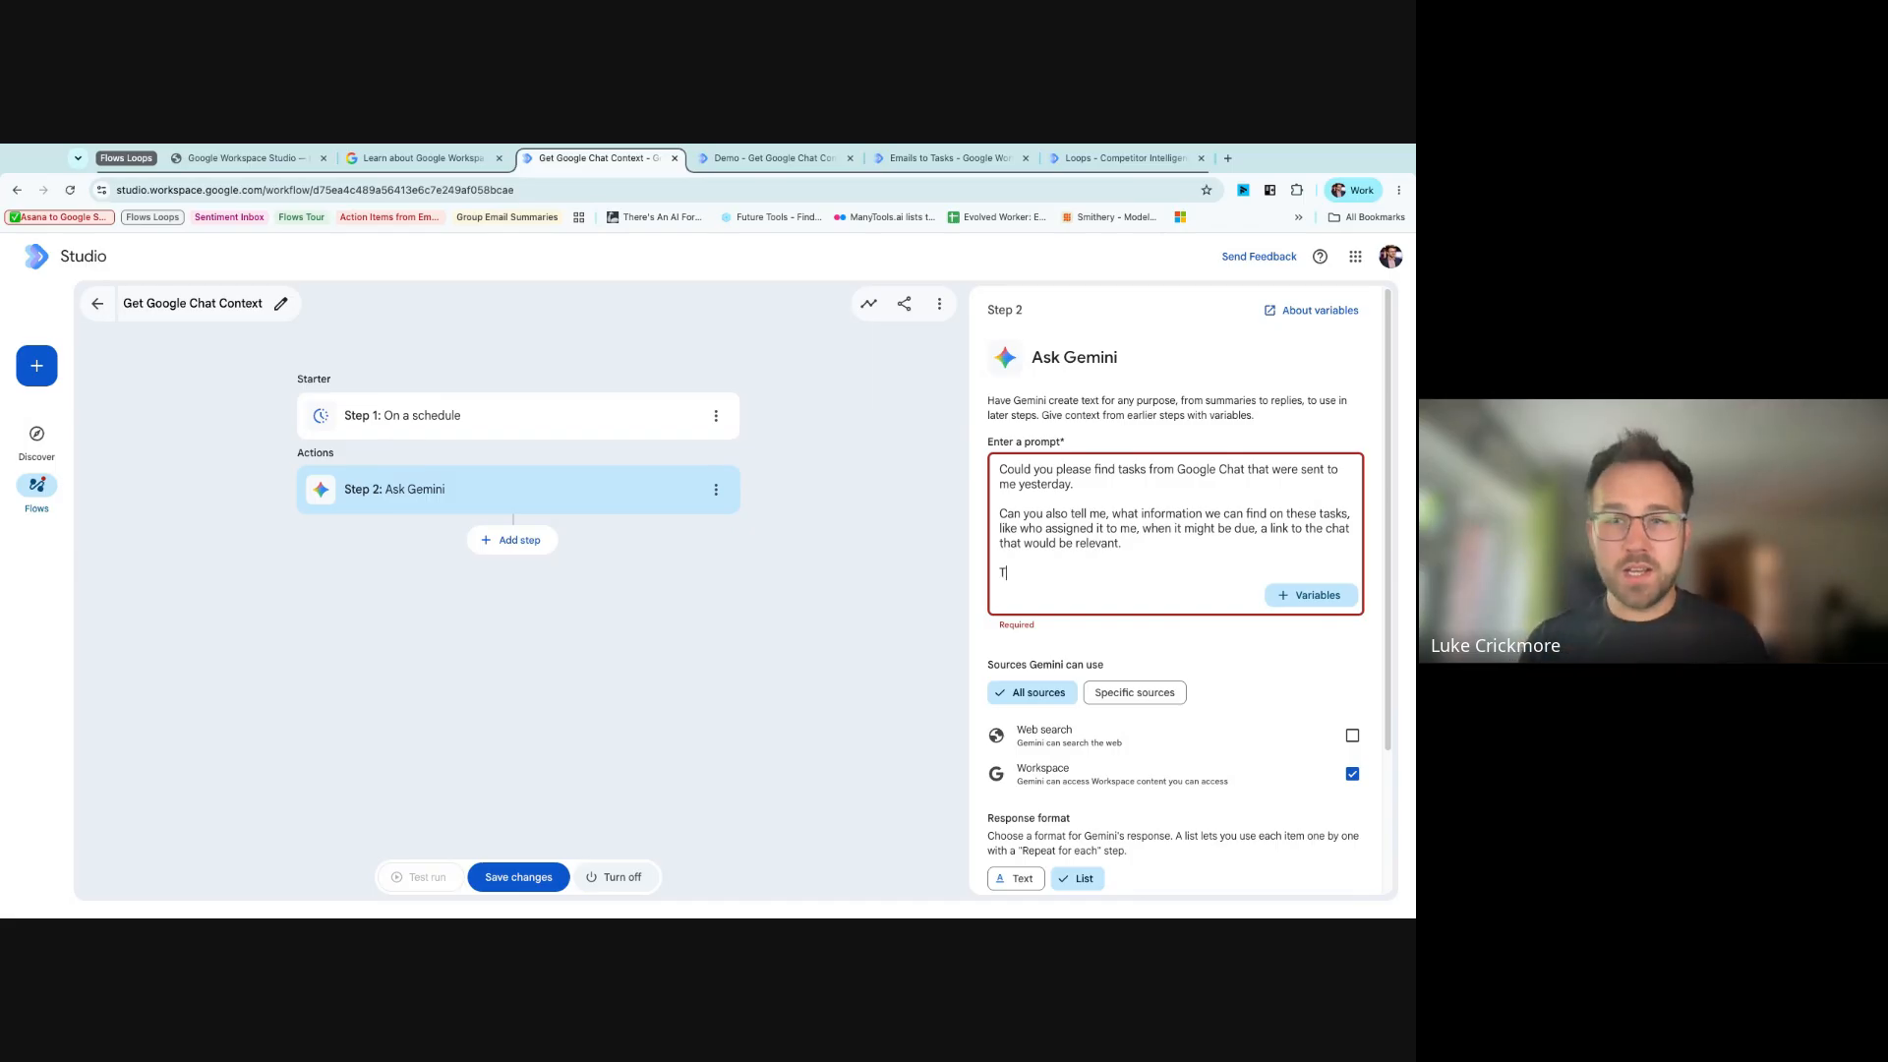
- End the prompt with the line "Todays Date:" followed by the Start time variable from Step 1
type("odays Date:")
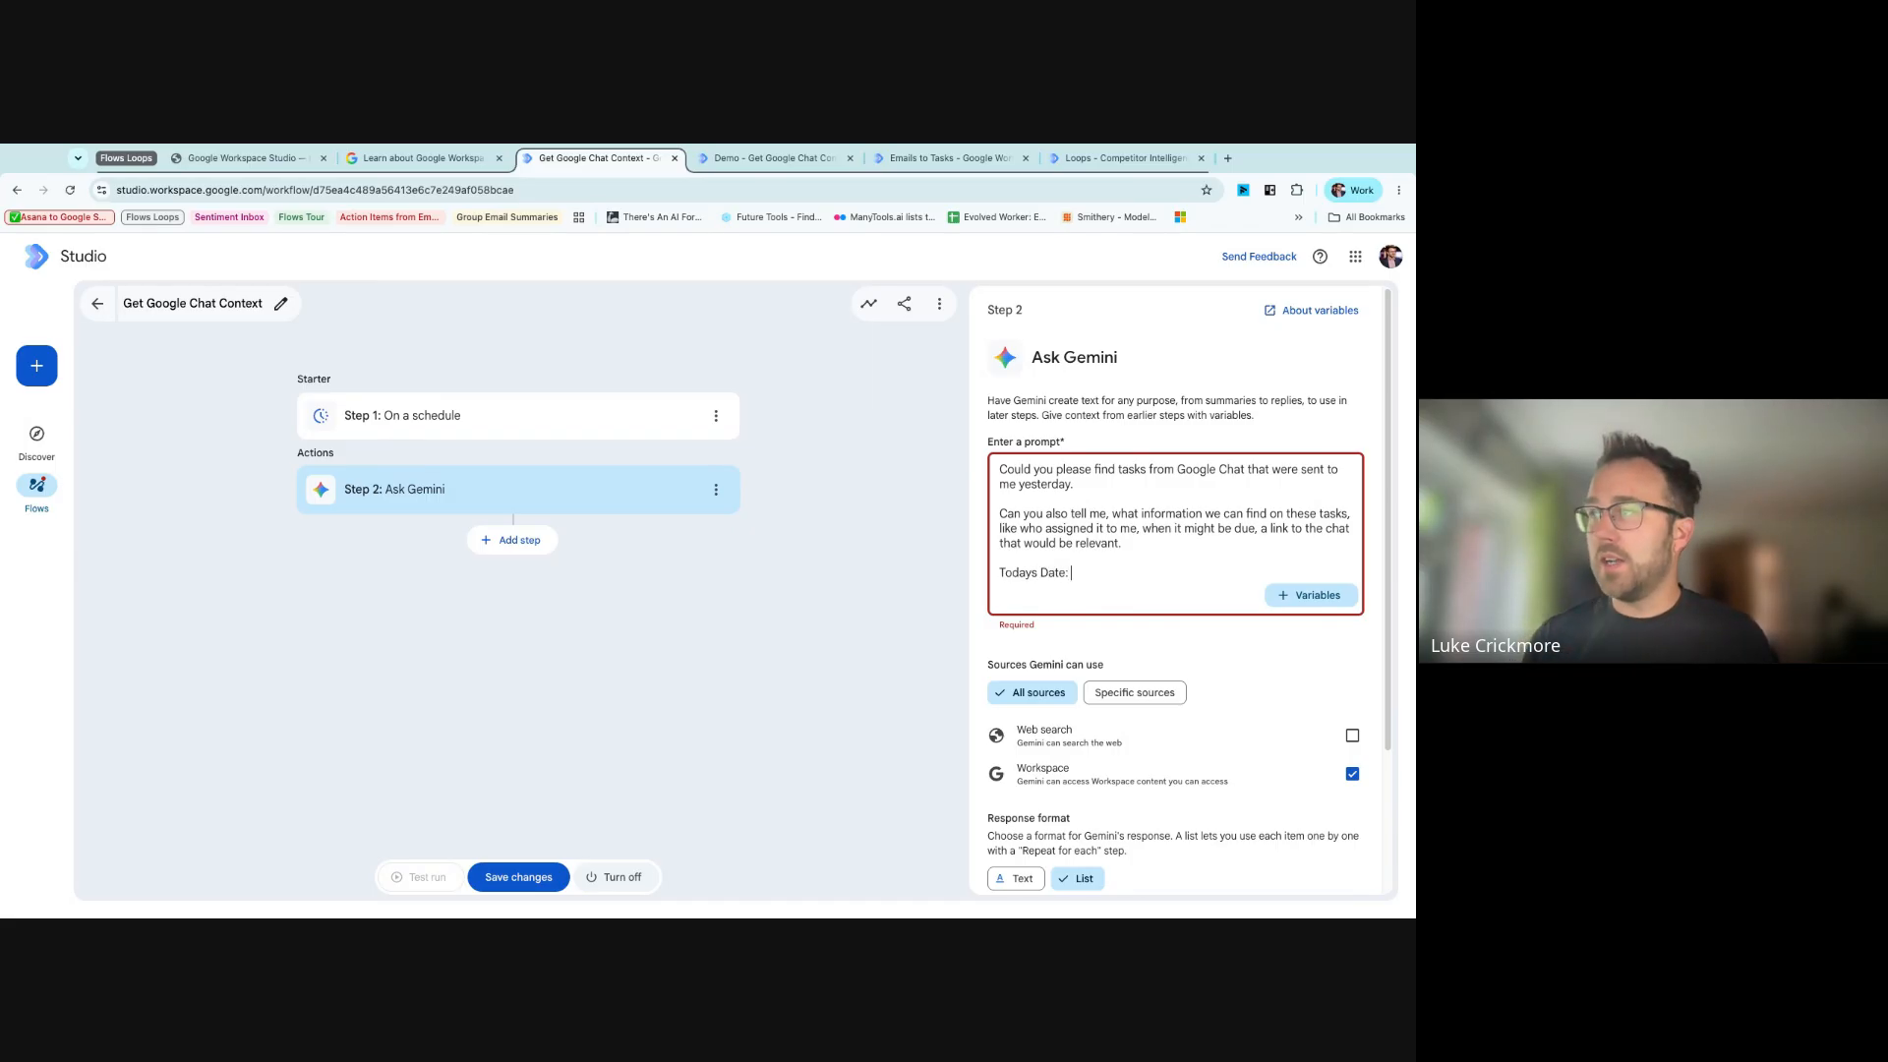
left_click(1311, 595)
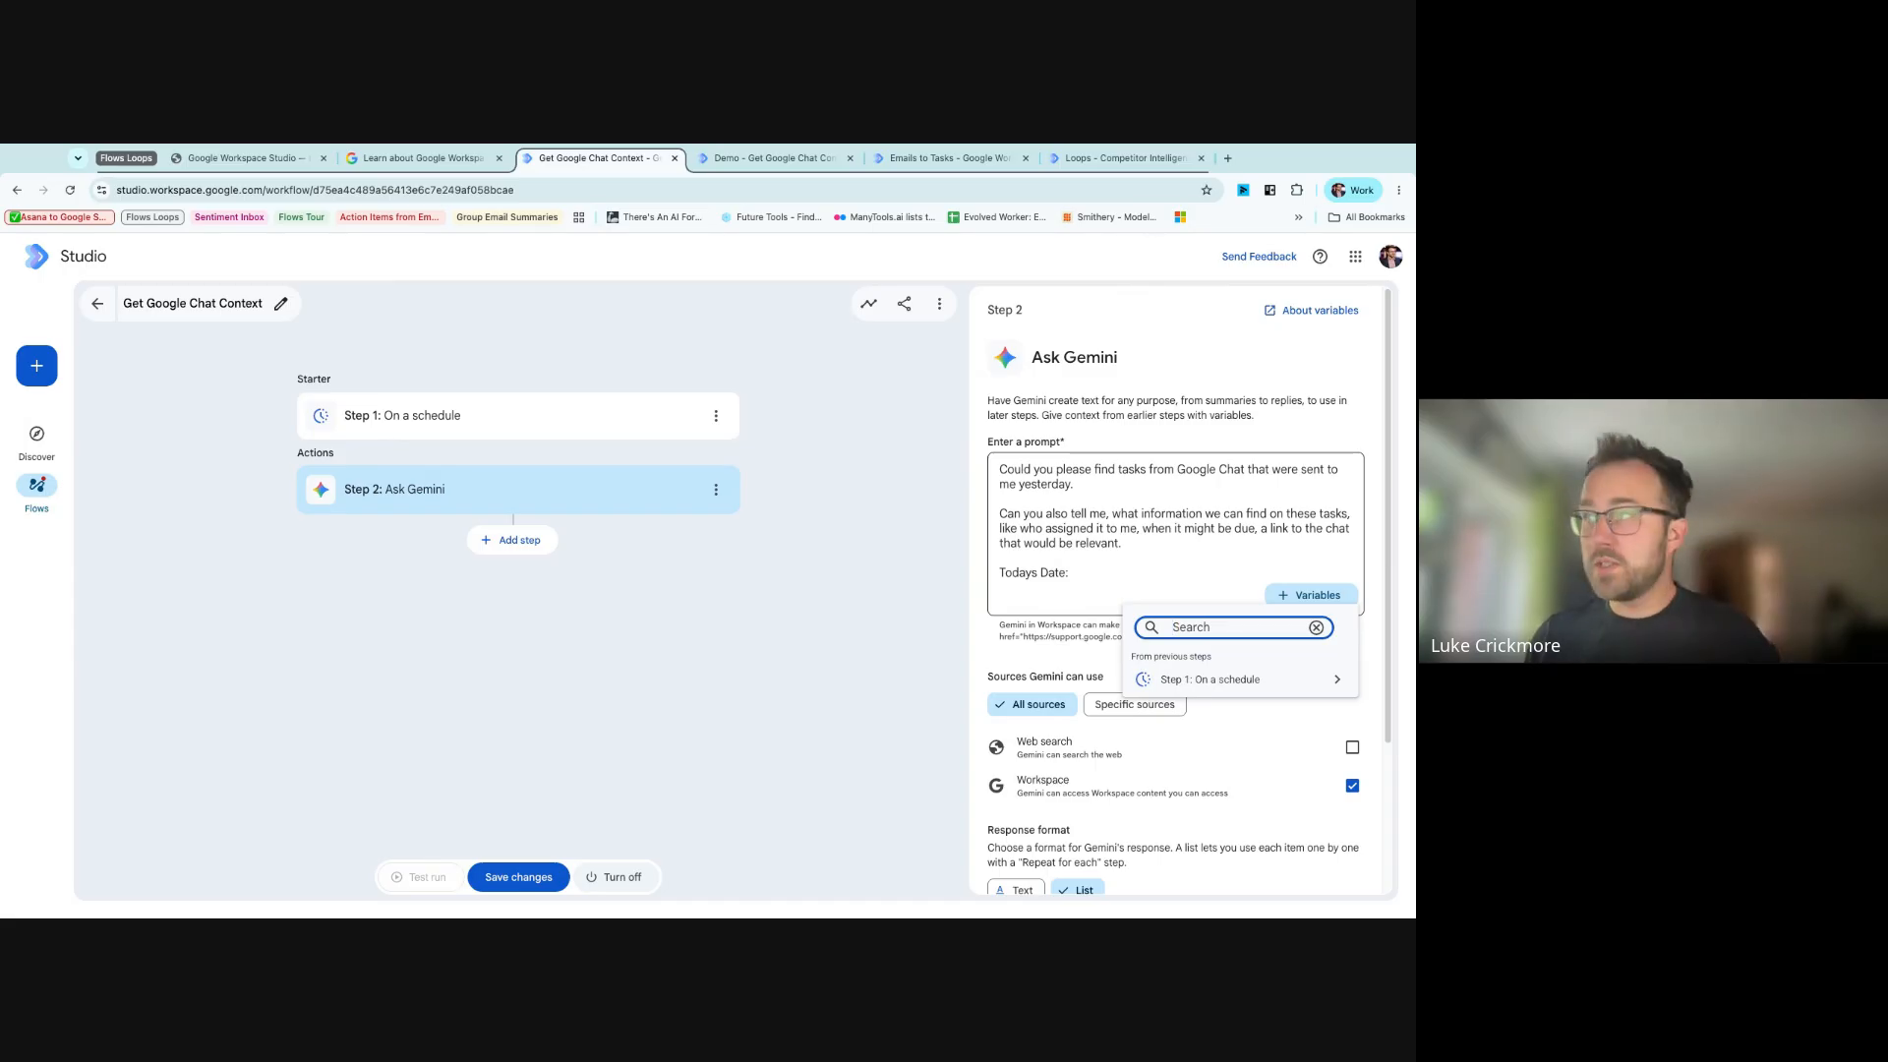
left_click(1199, 551)
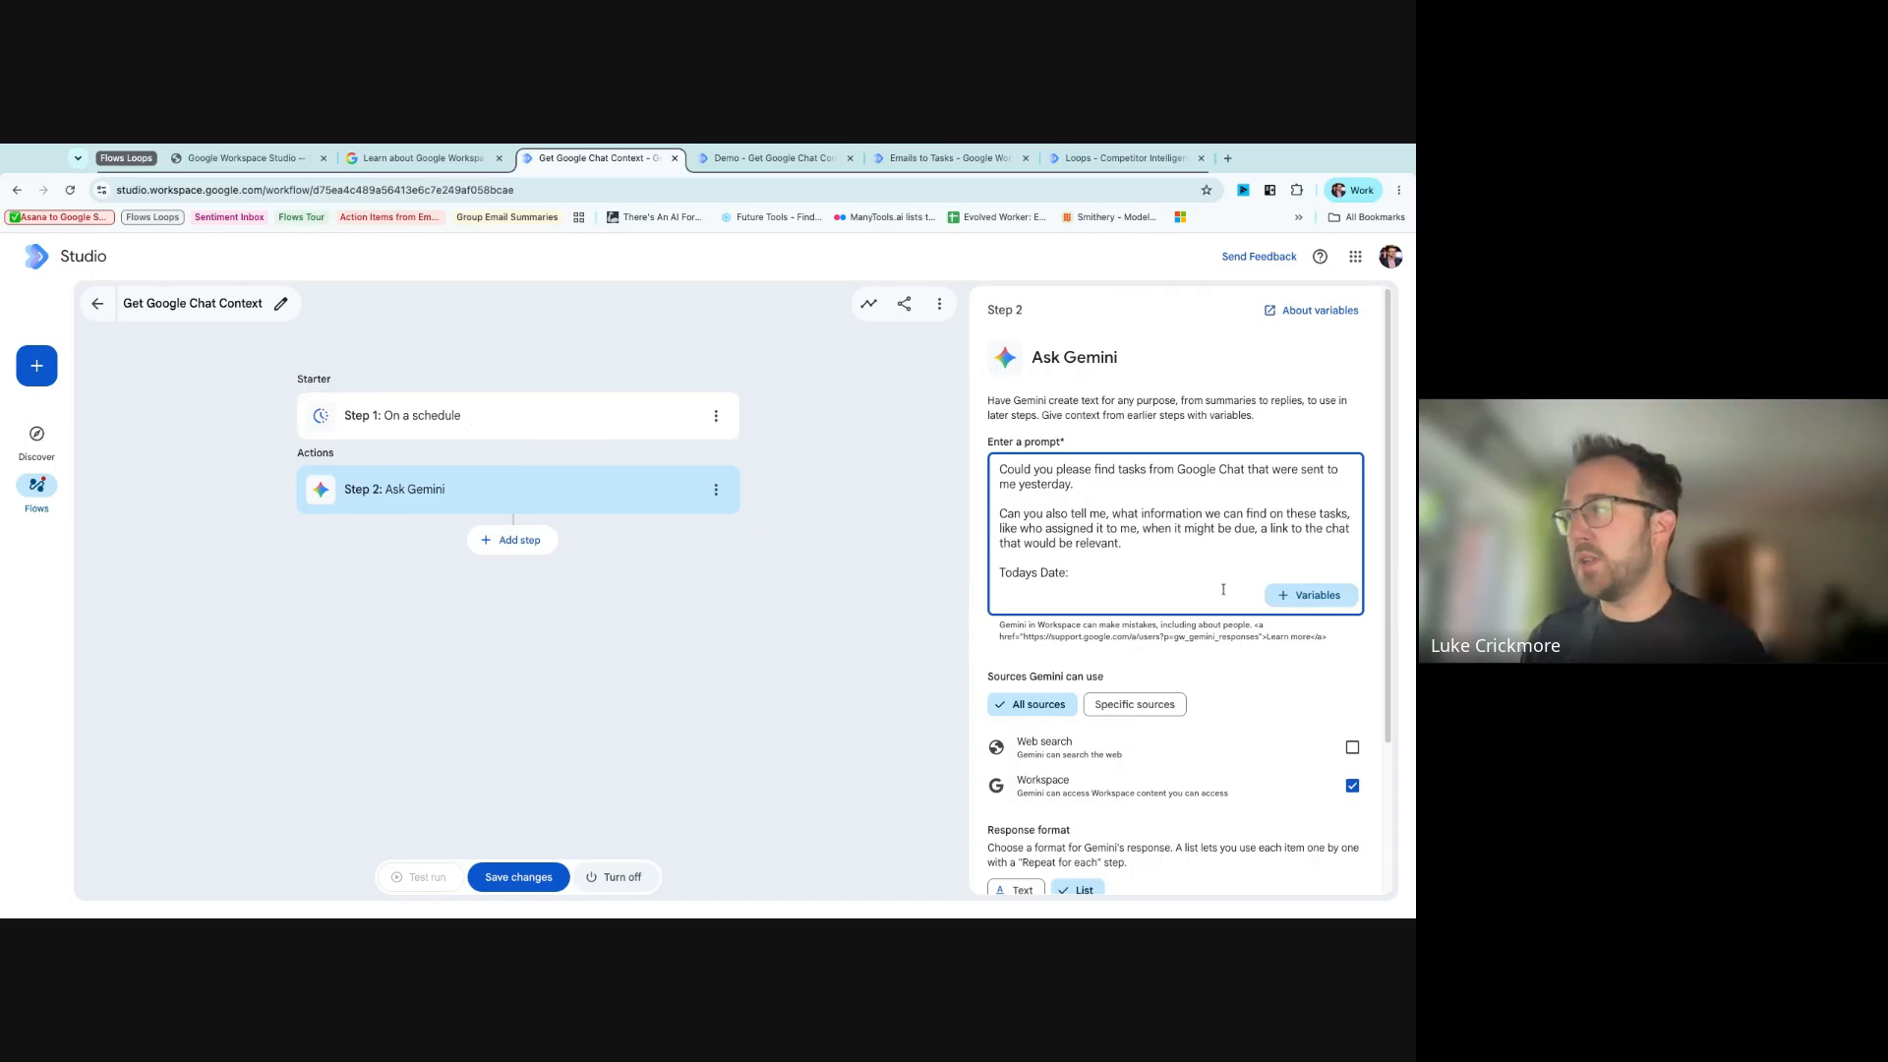
left_click(1312, 595)
left_click(1221, 681)
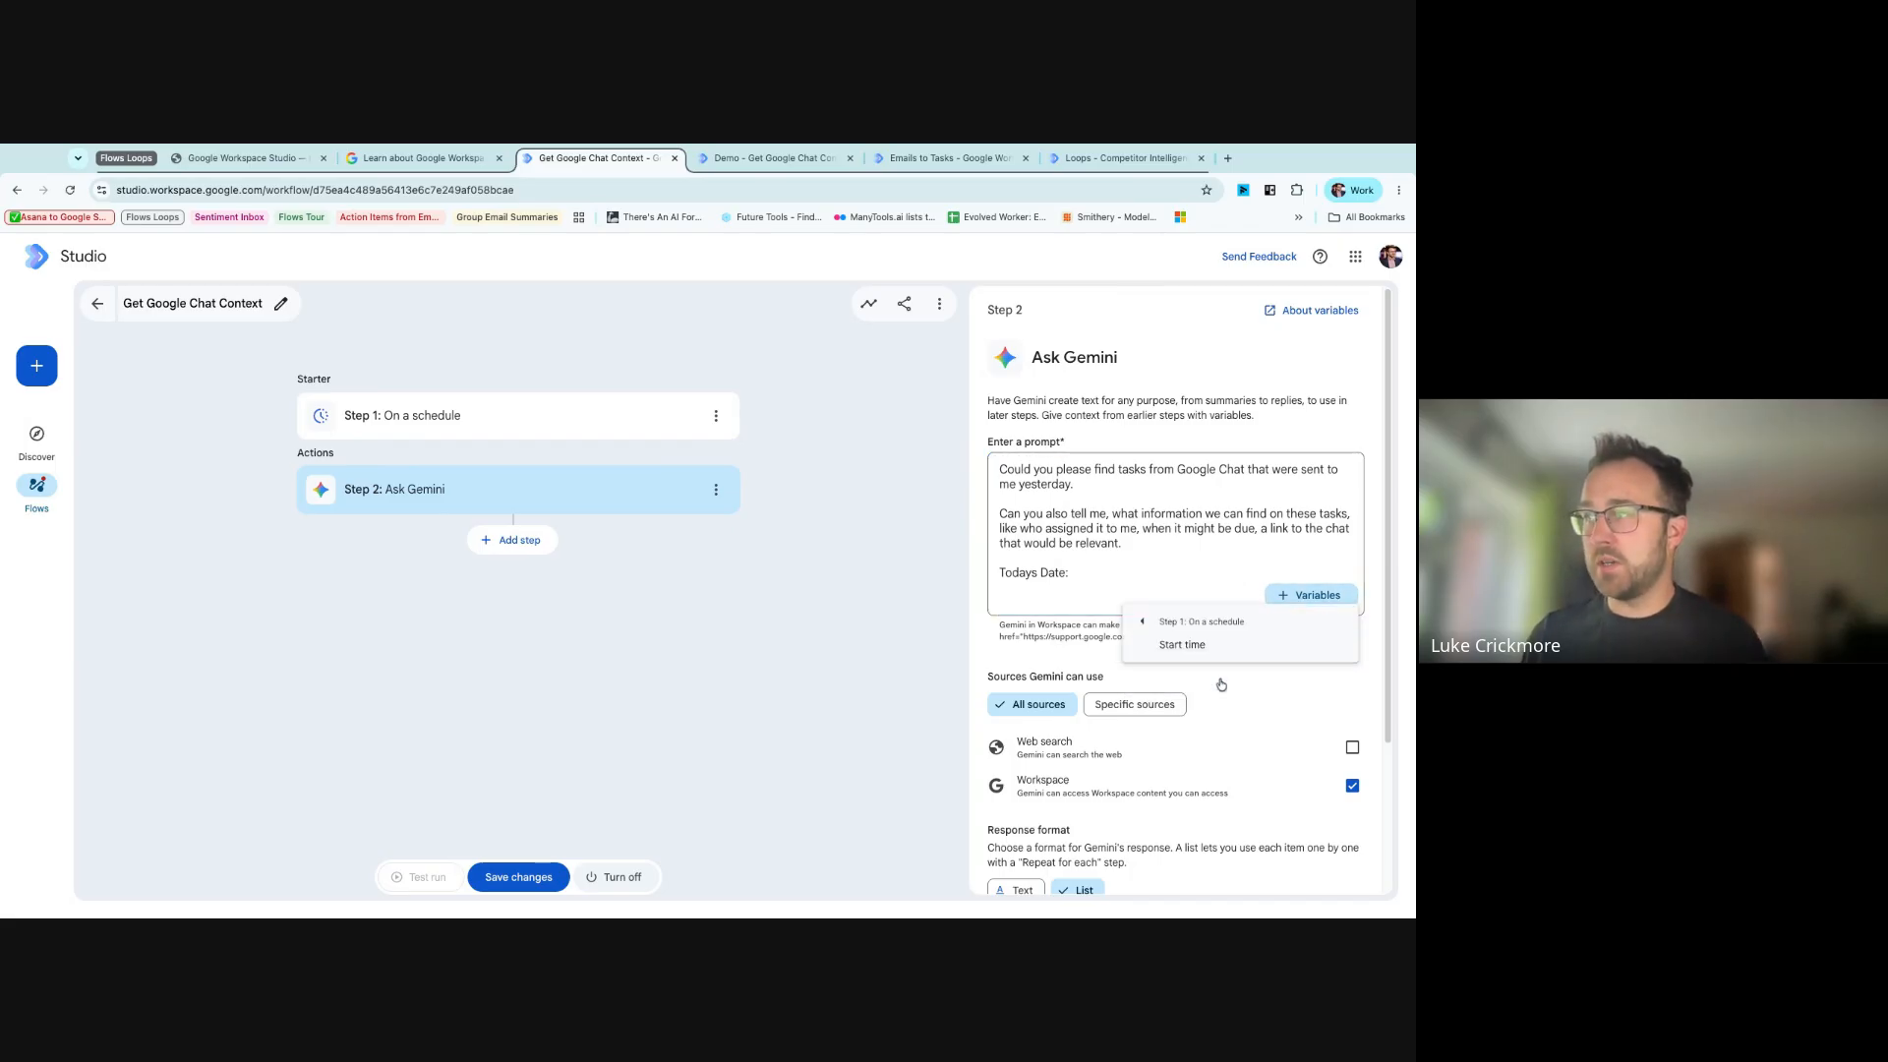
left_click(1183, 645)
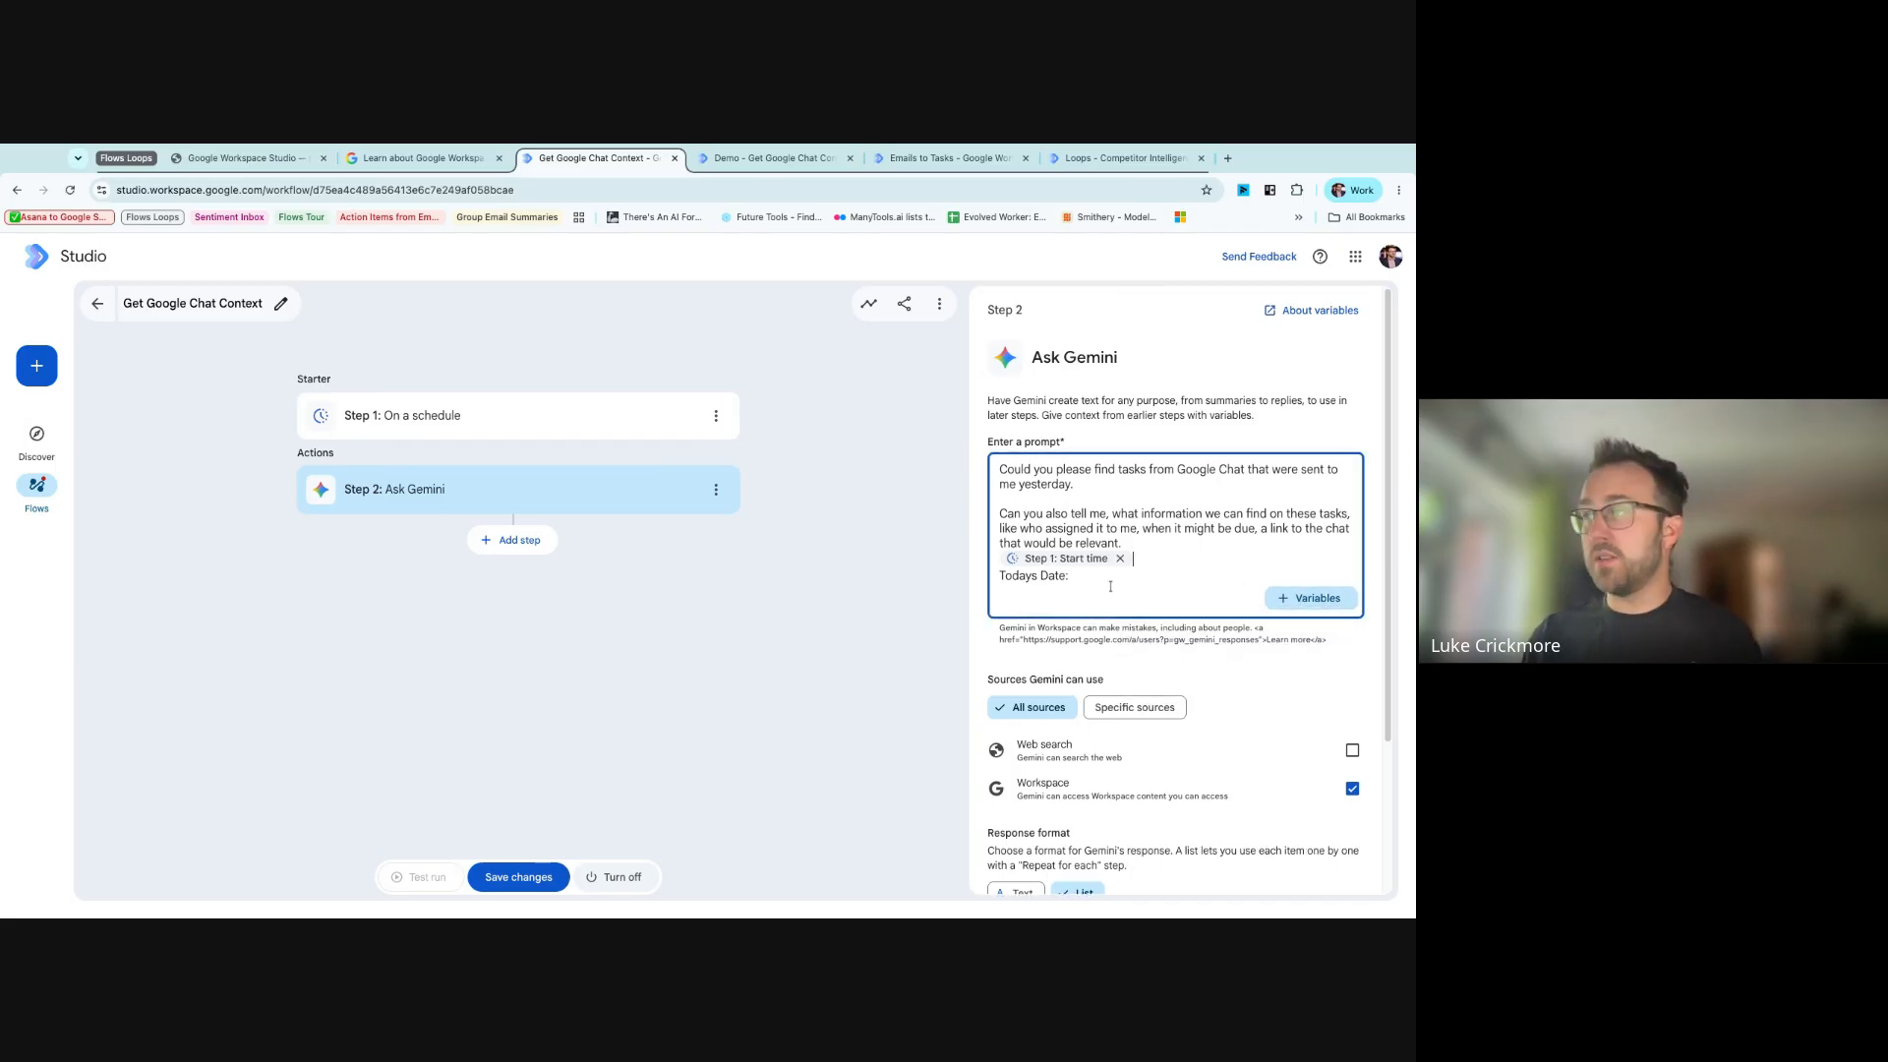
left_click_drag(1074, 578, 993, 571)
key("BackSpace")
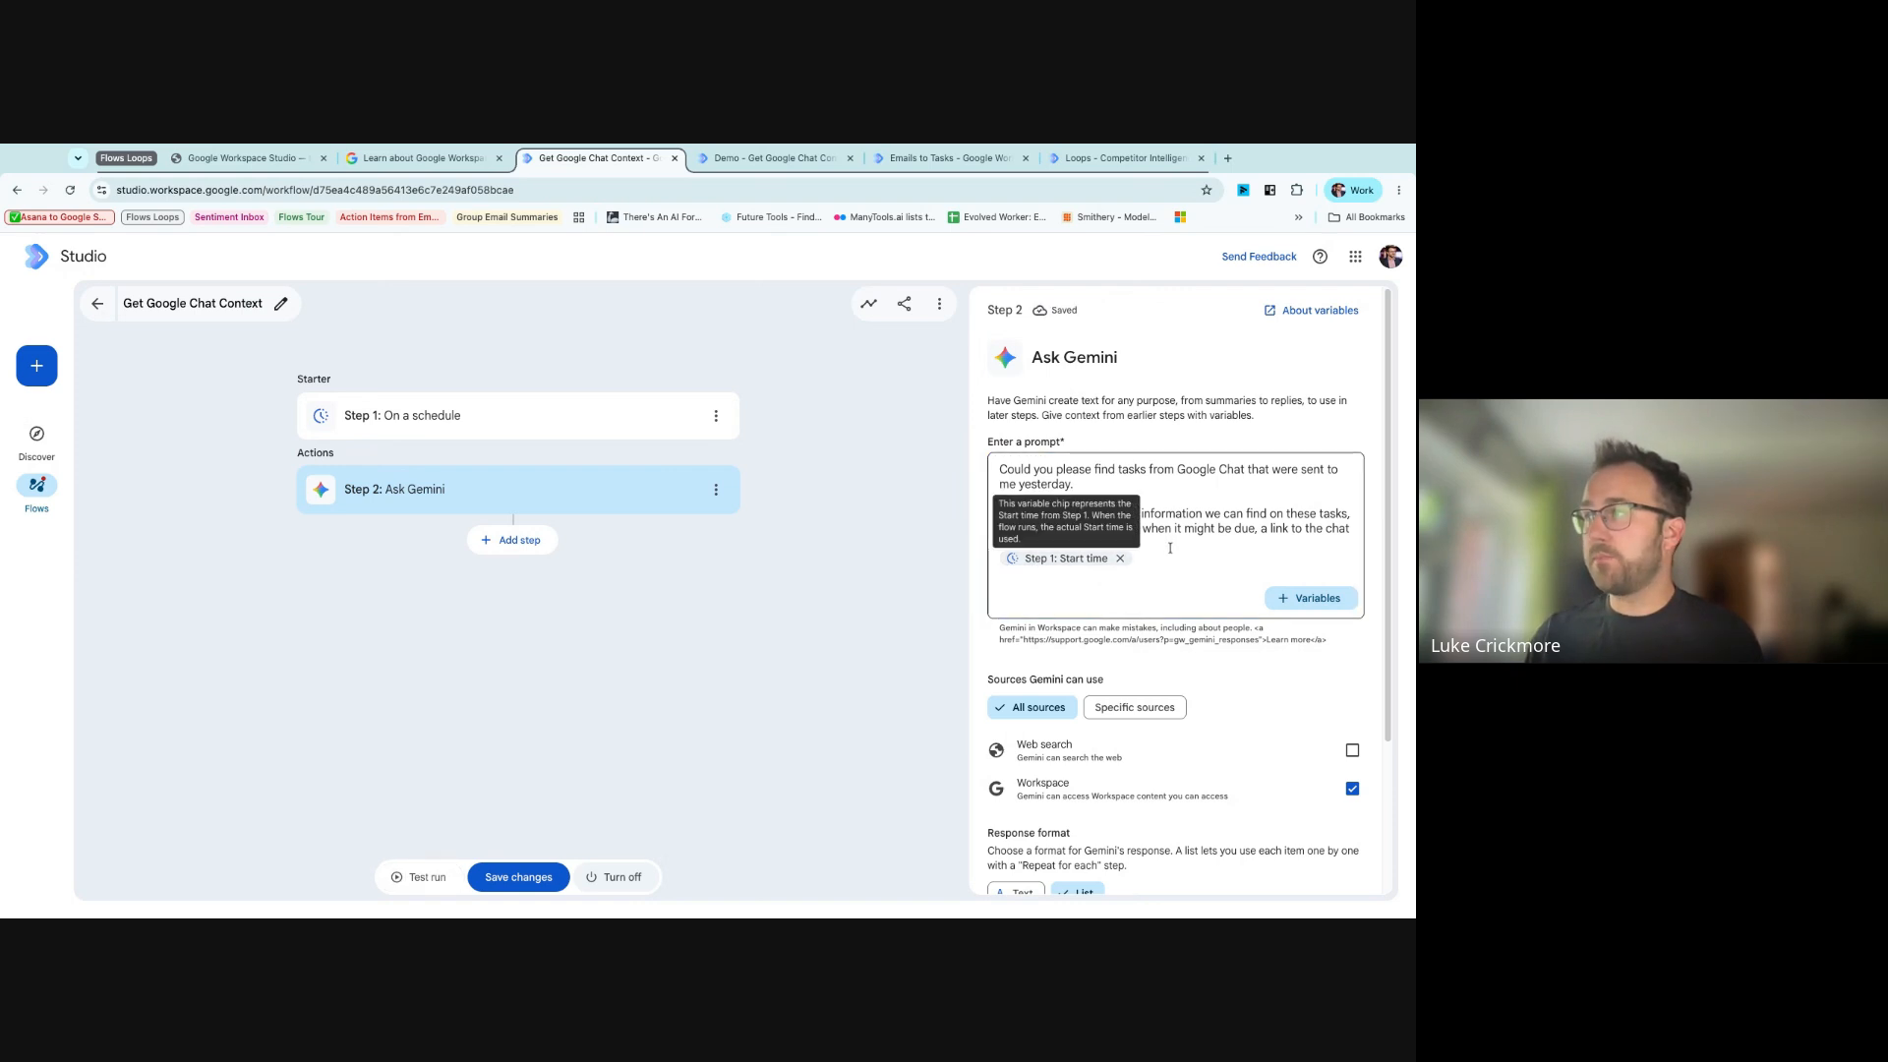
left_click(1143, 555)
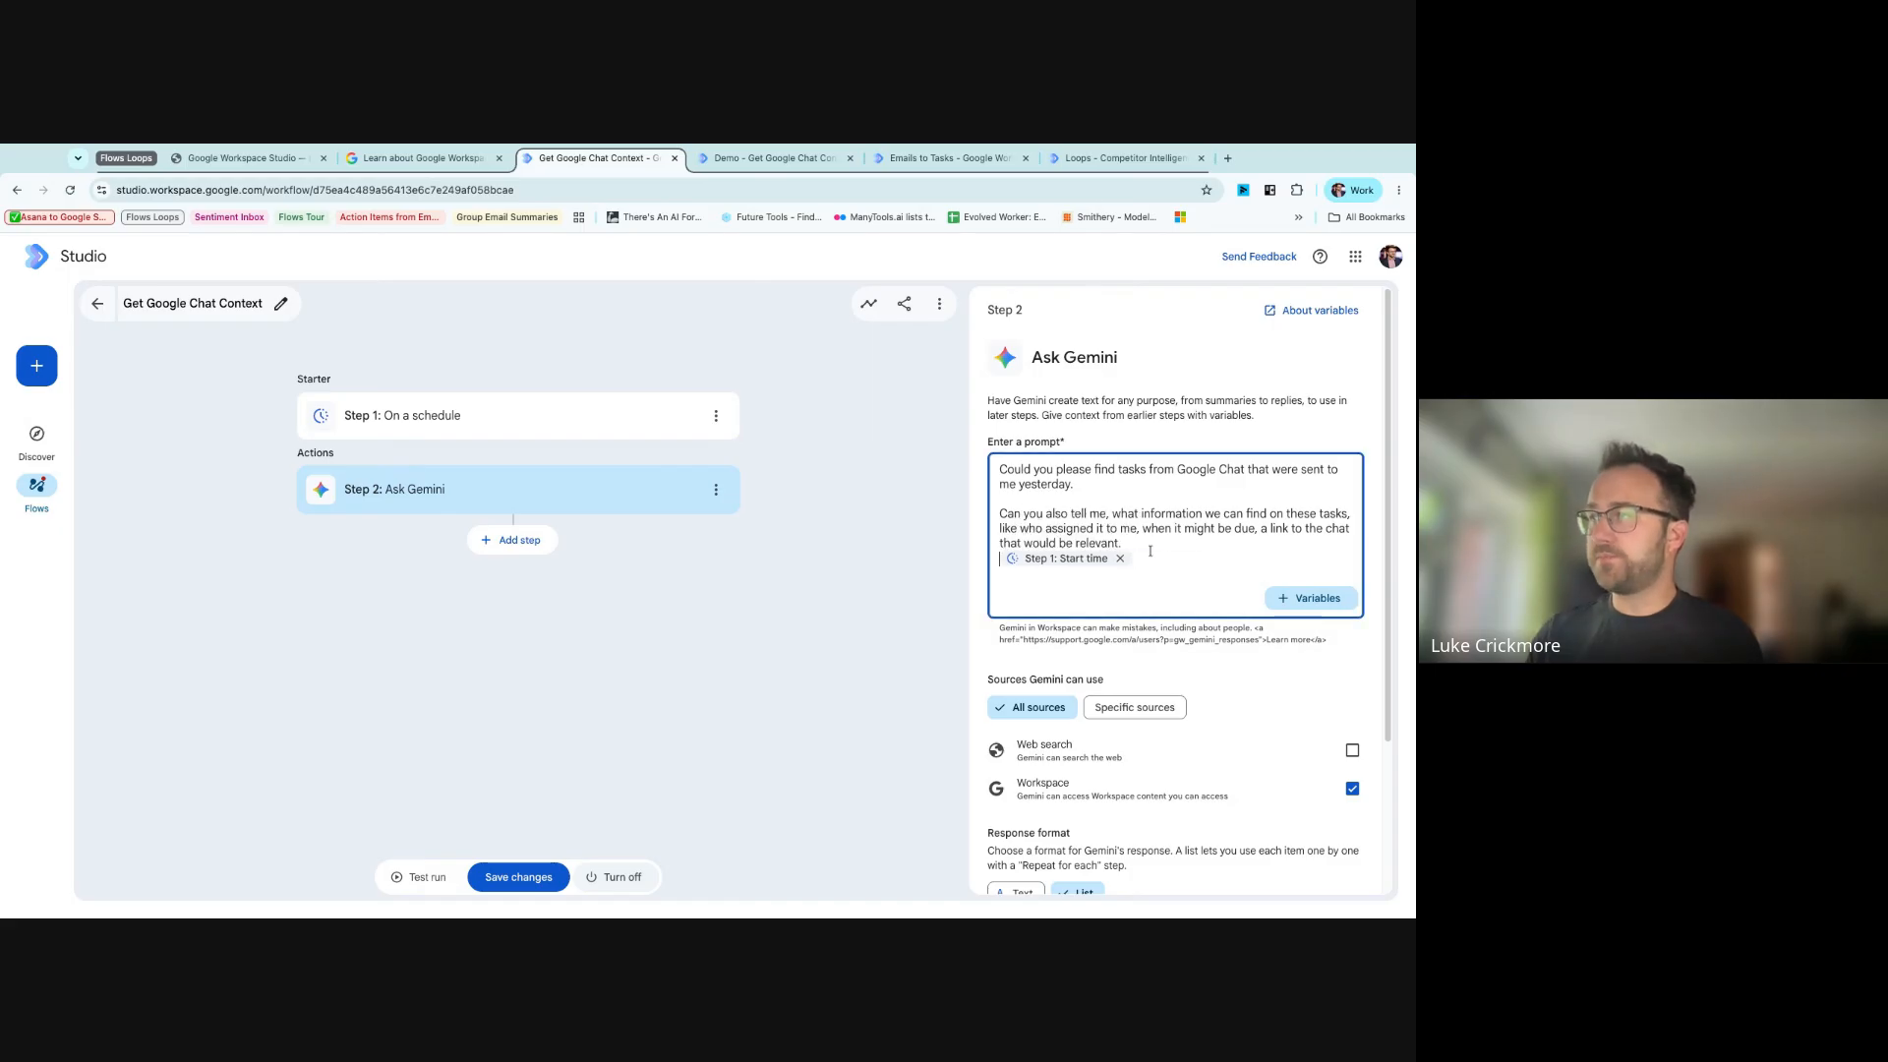
key("ctrl+z")
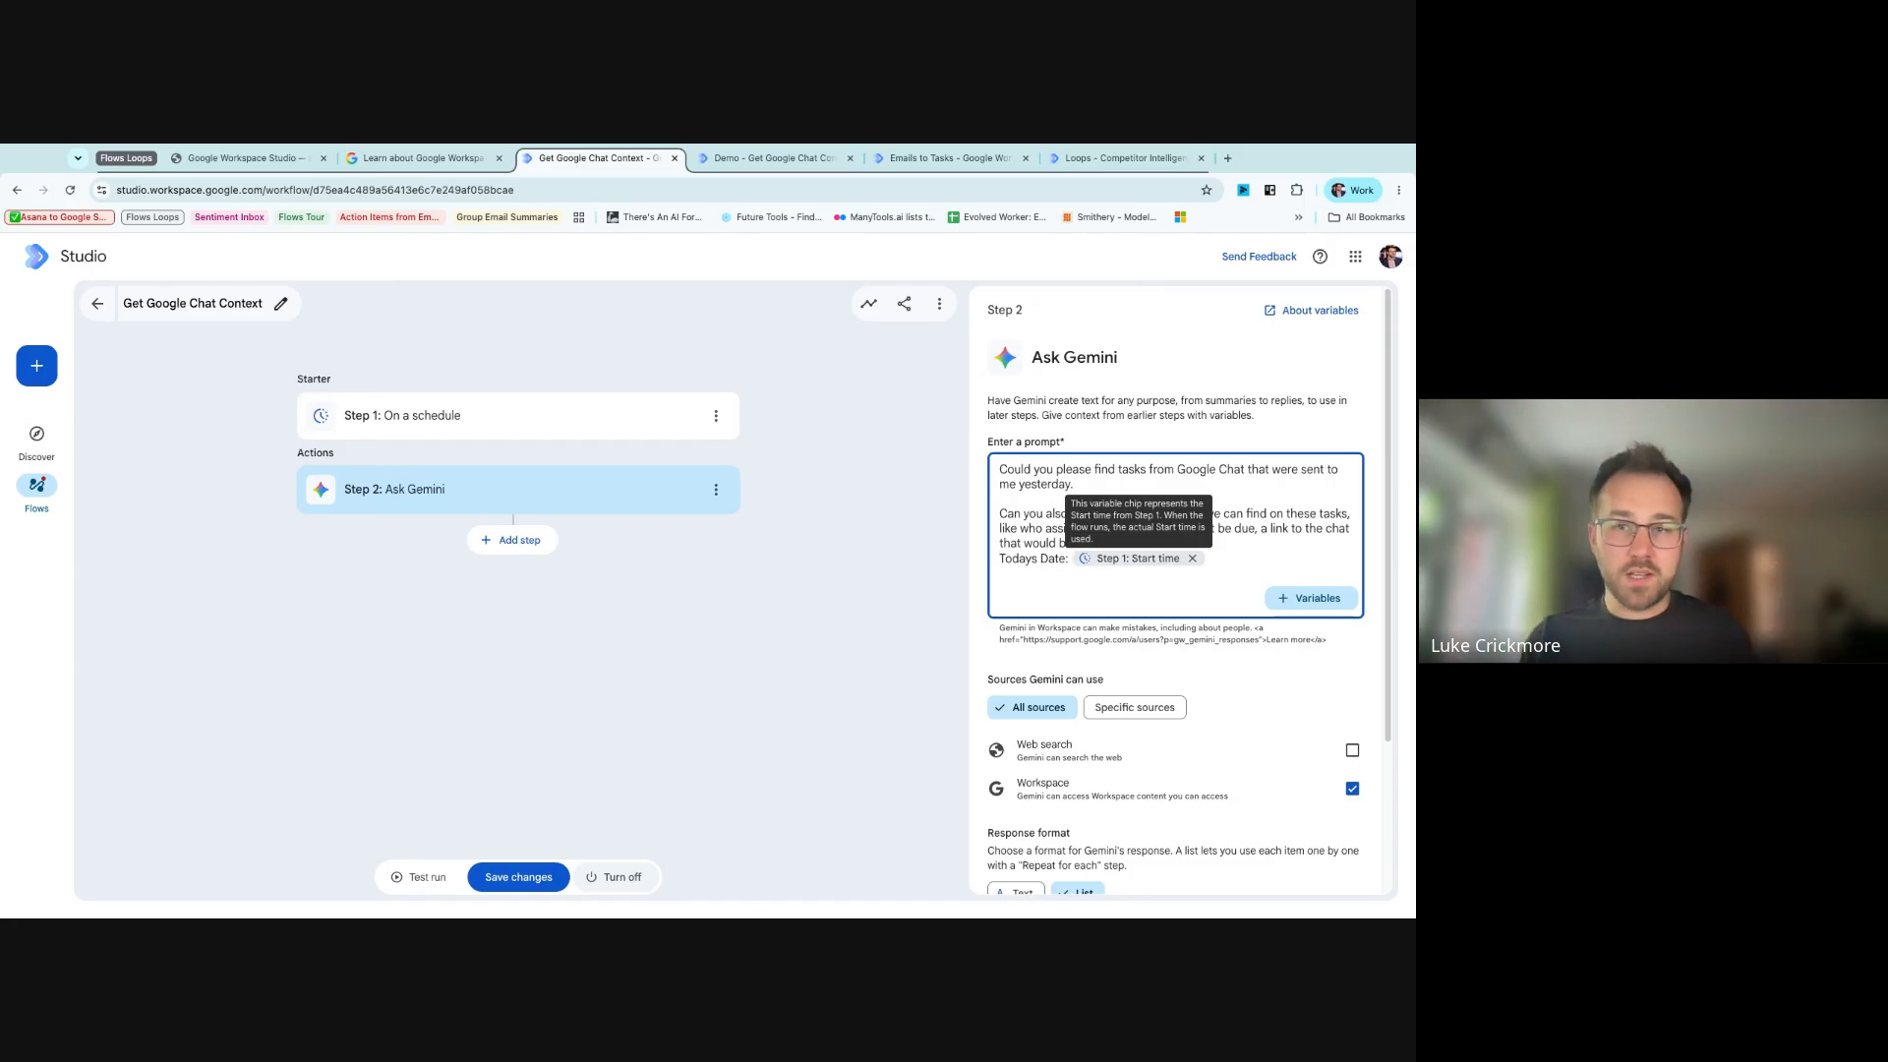
left_click(1179, 476)
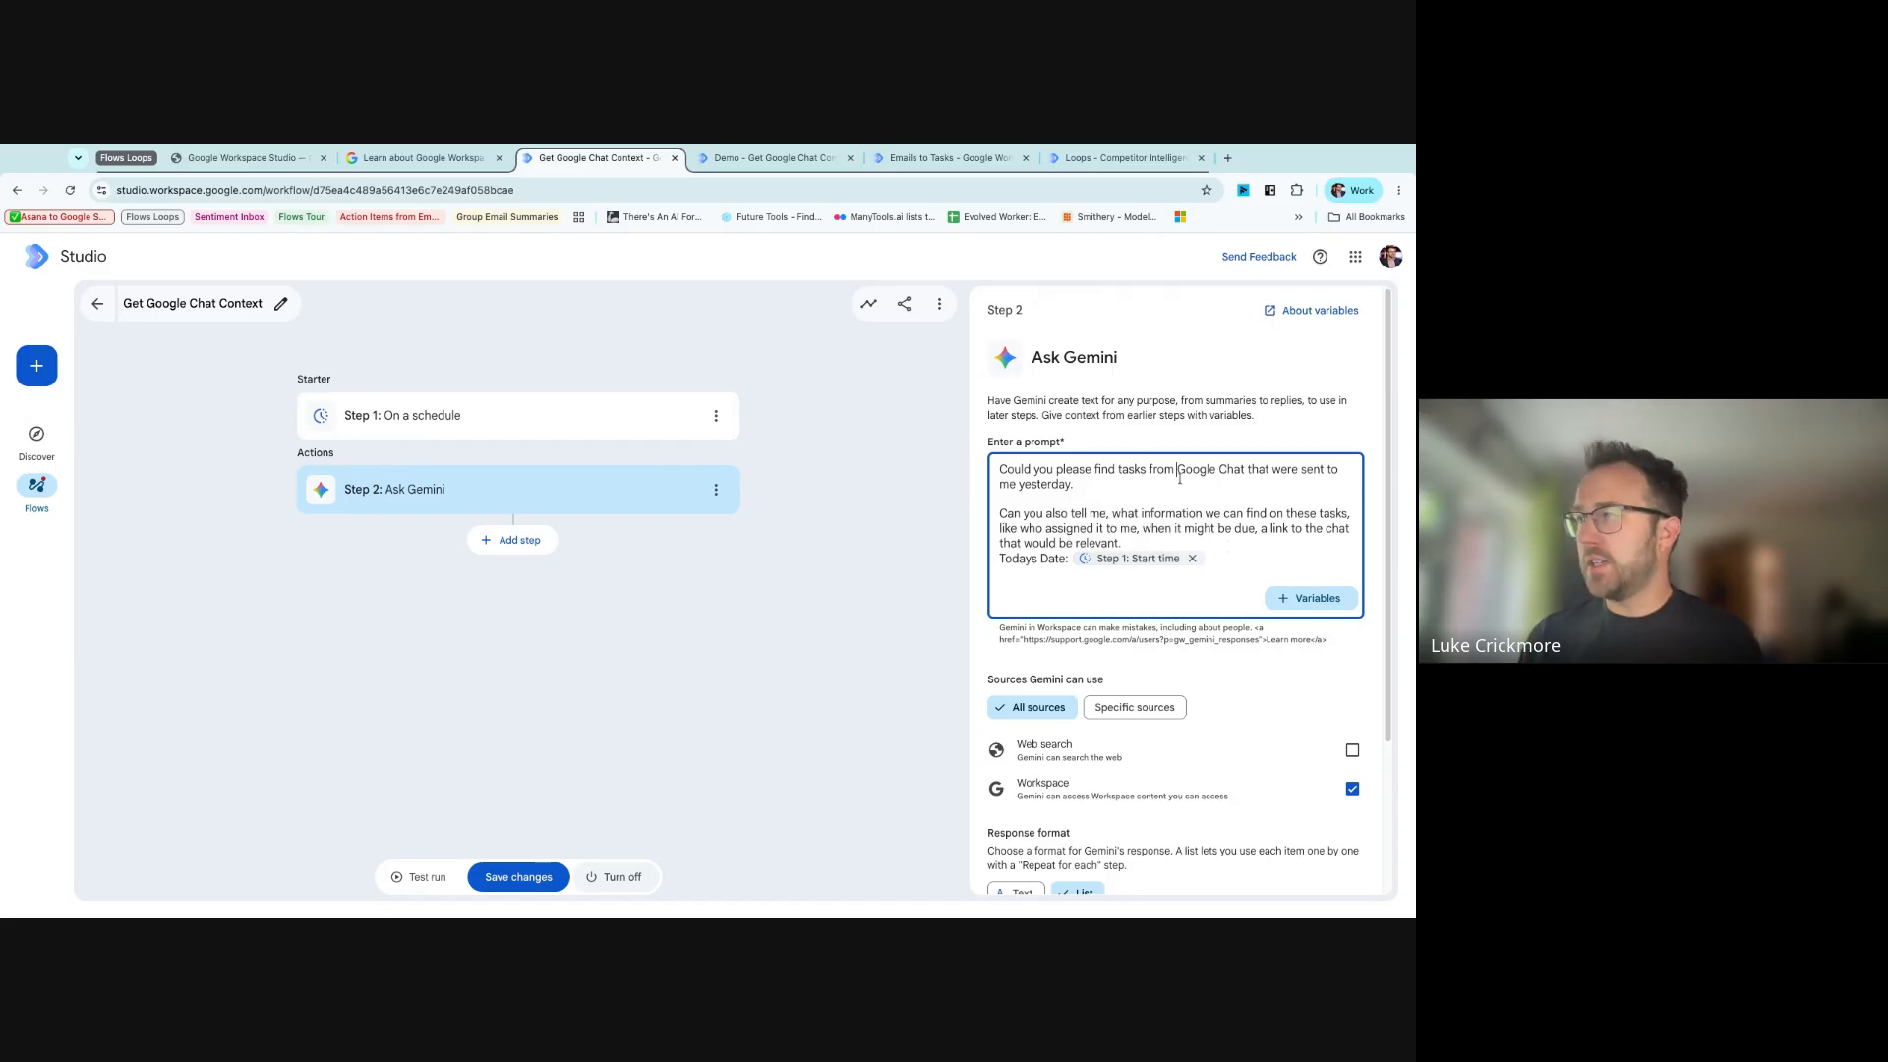
triple_click(1167, 485)
left_click(1090, 485)
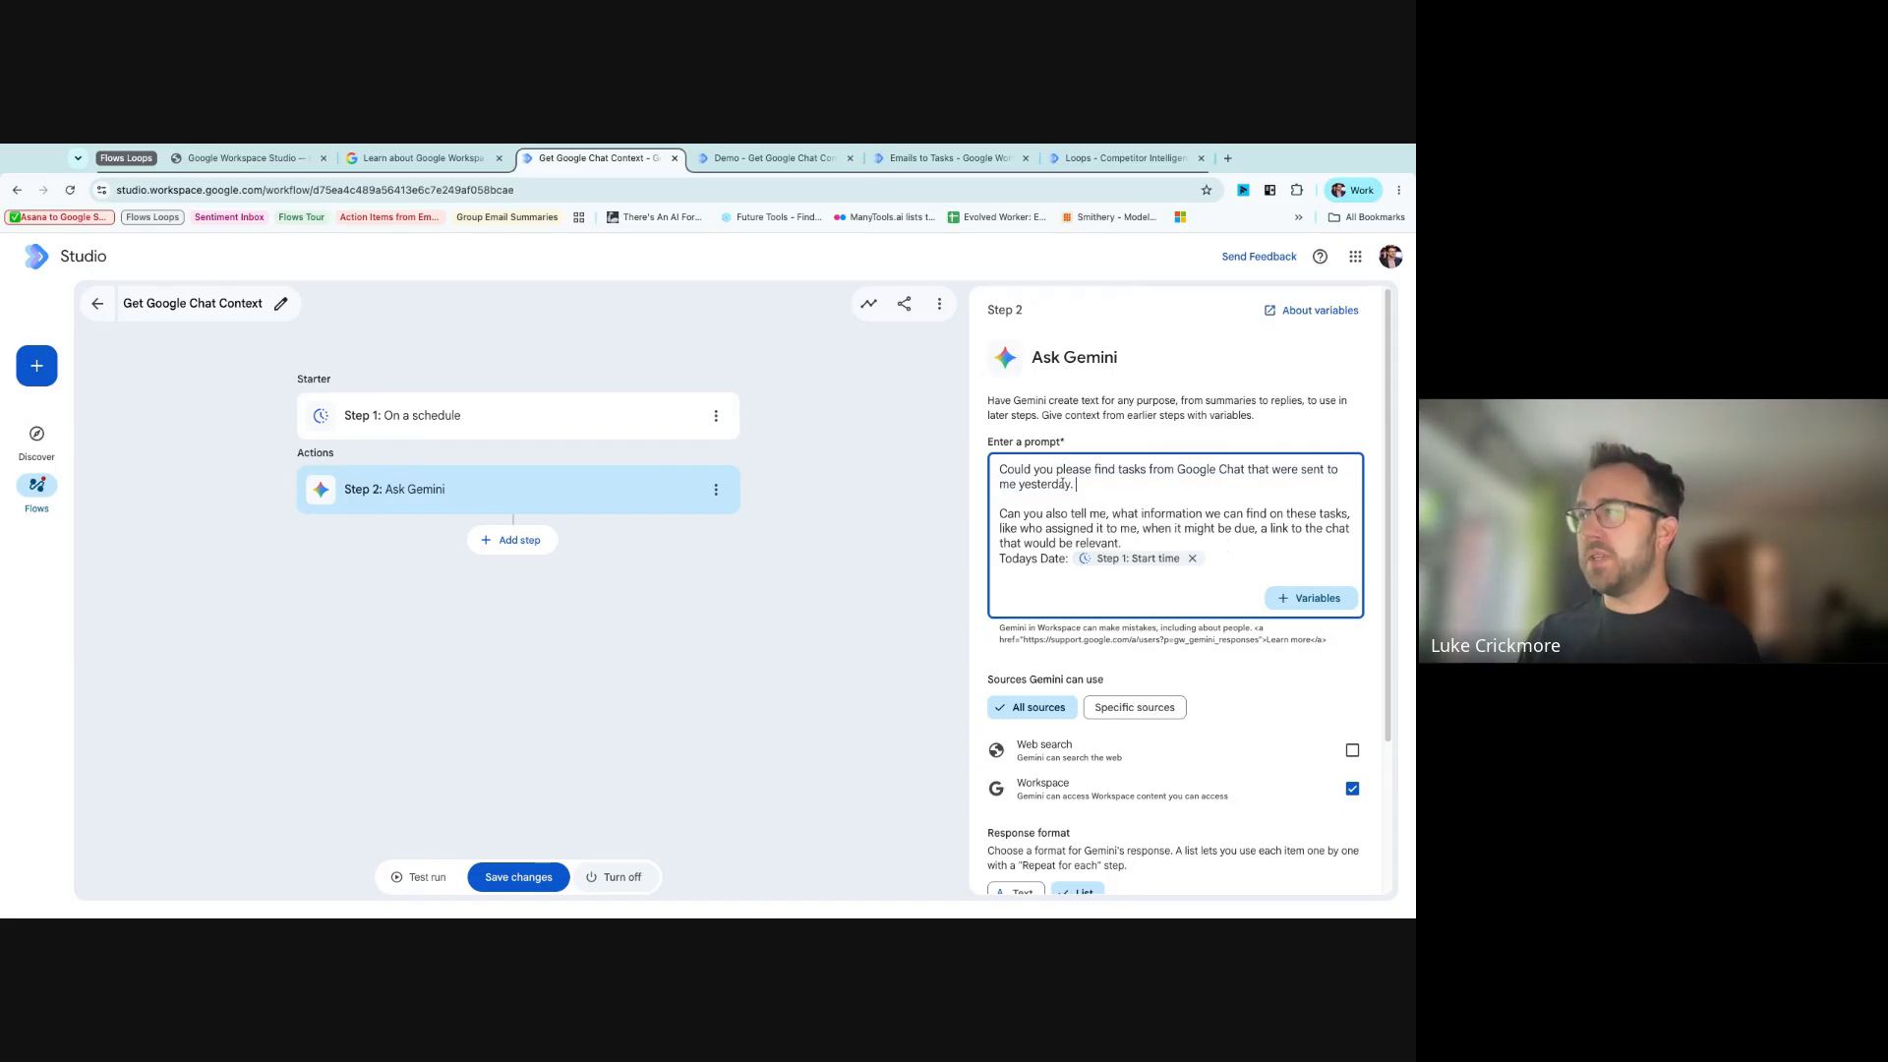
double_click(1088, 485)
left_click(1100, 486)
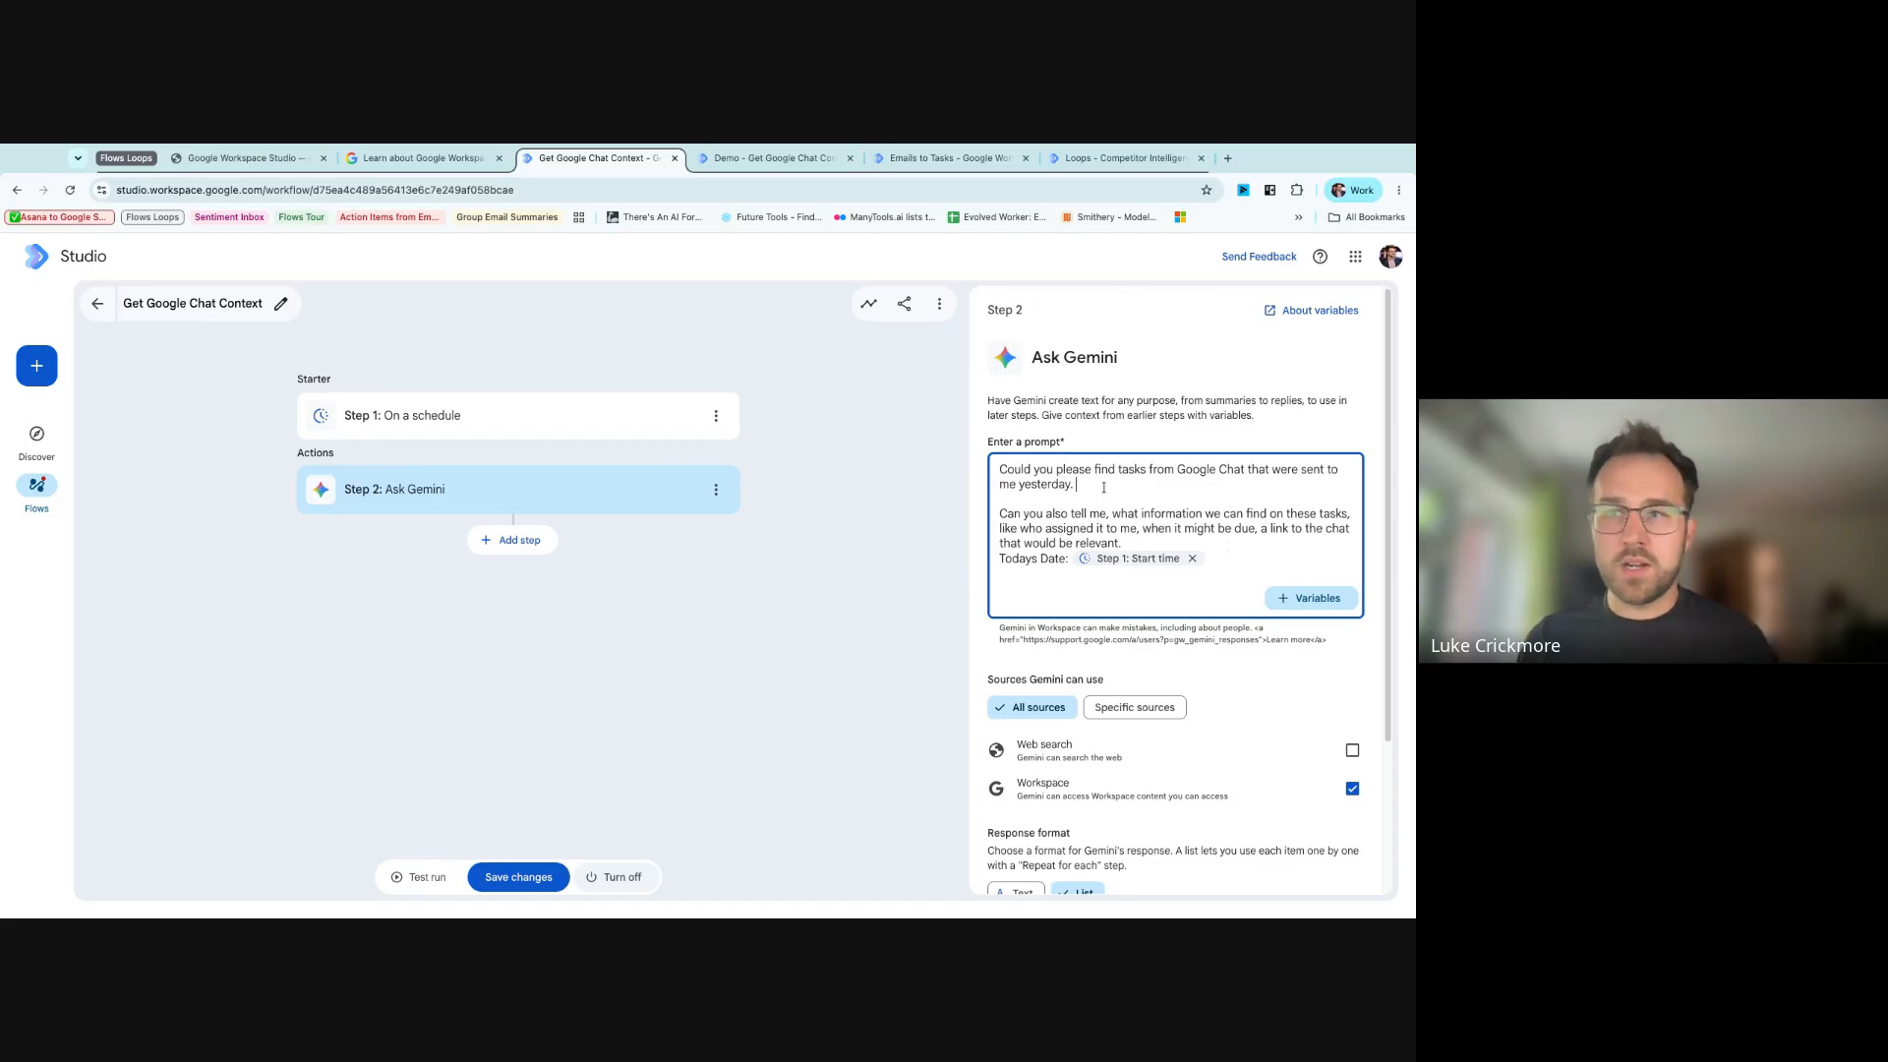
- Change the list format of the Ask Gemini response to Task data
scroll(1216, 581, "down", 3)
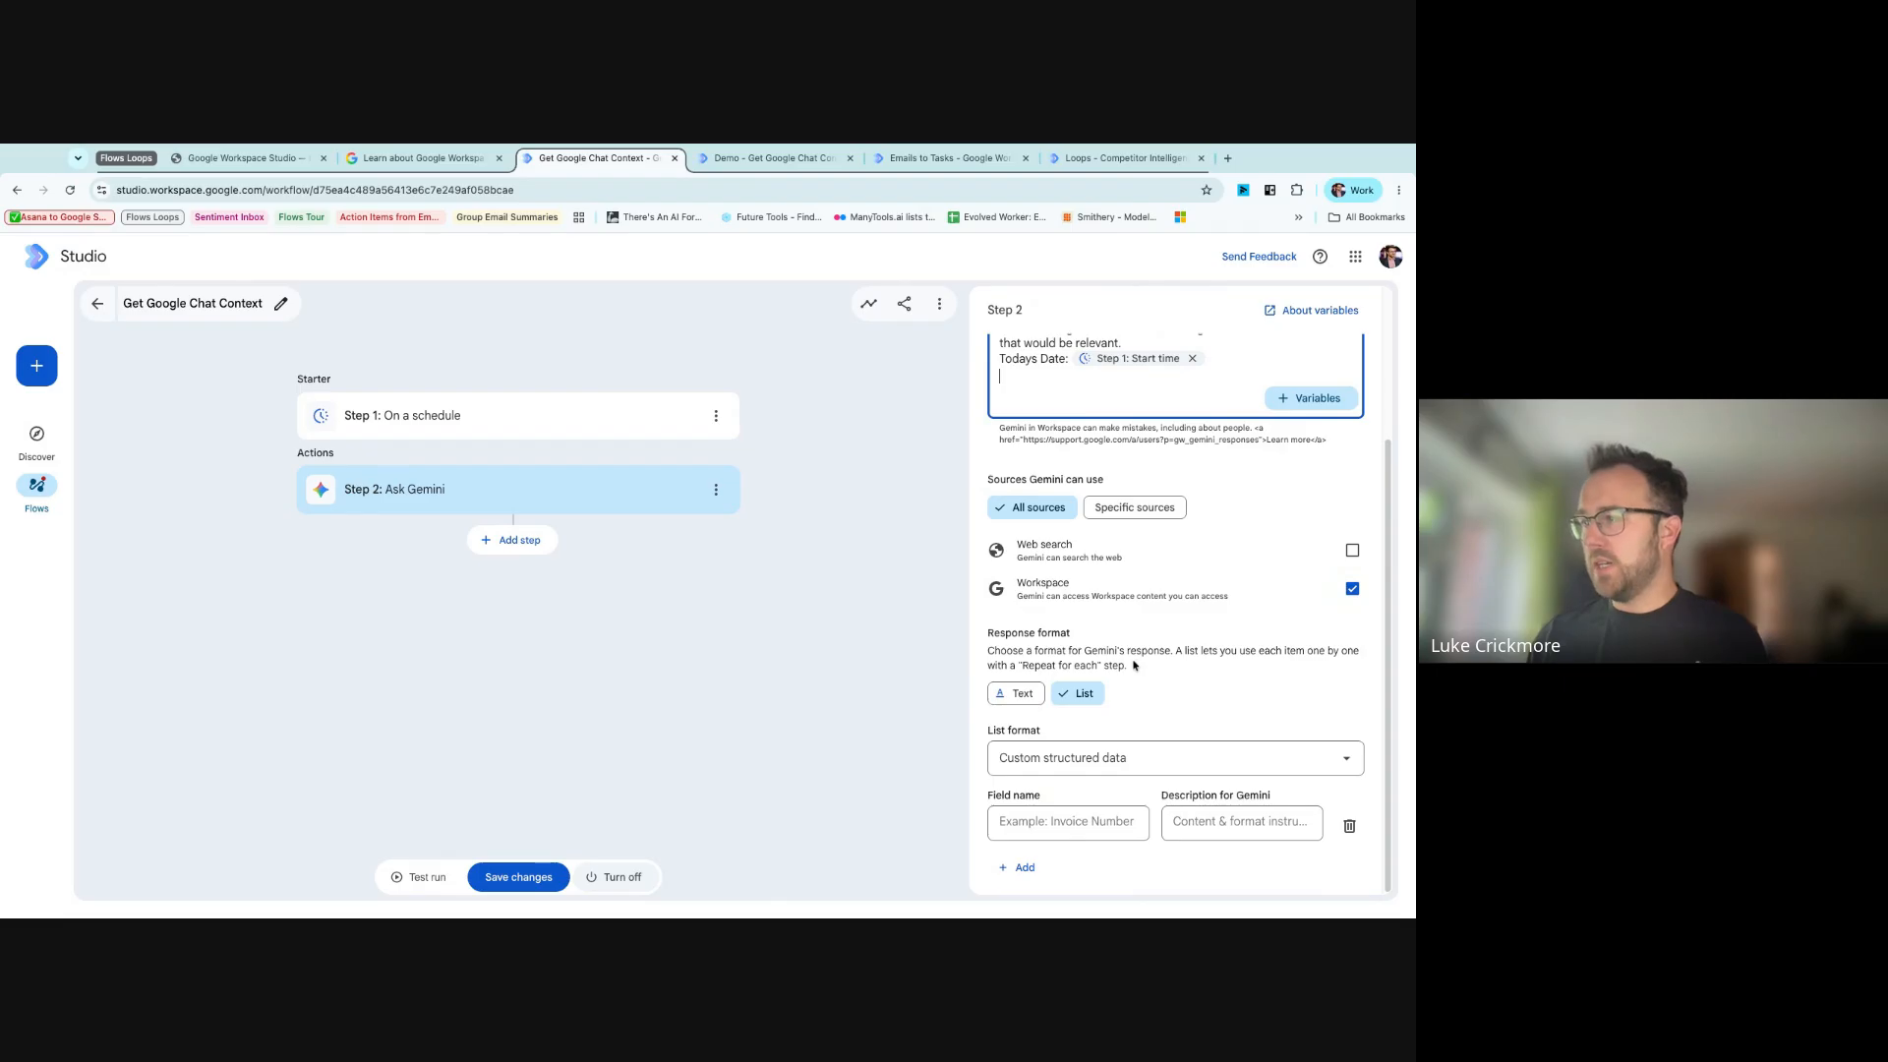
left_click(1082, 773)
left_click(1151, 659)
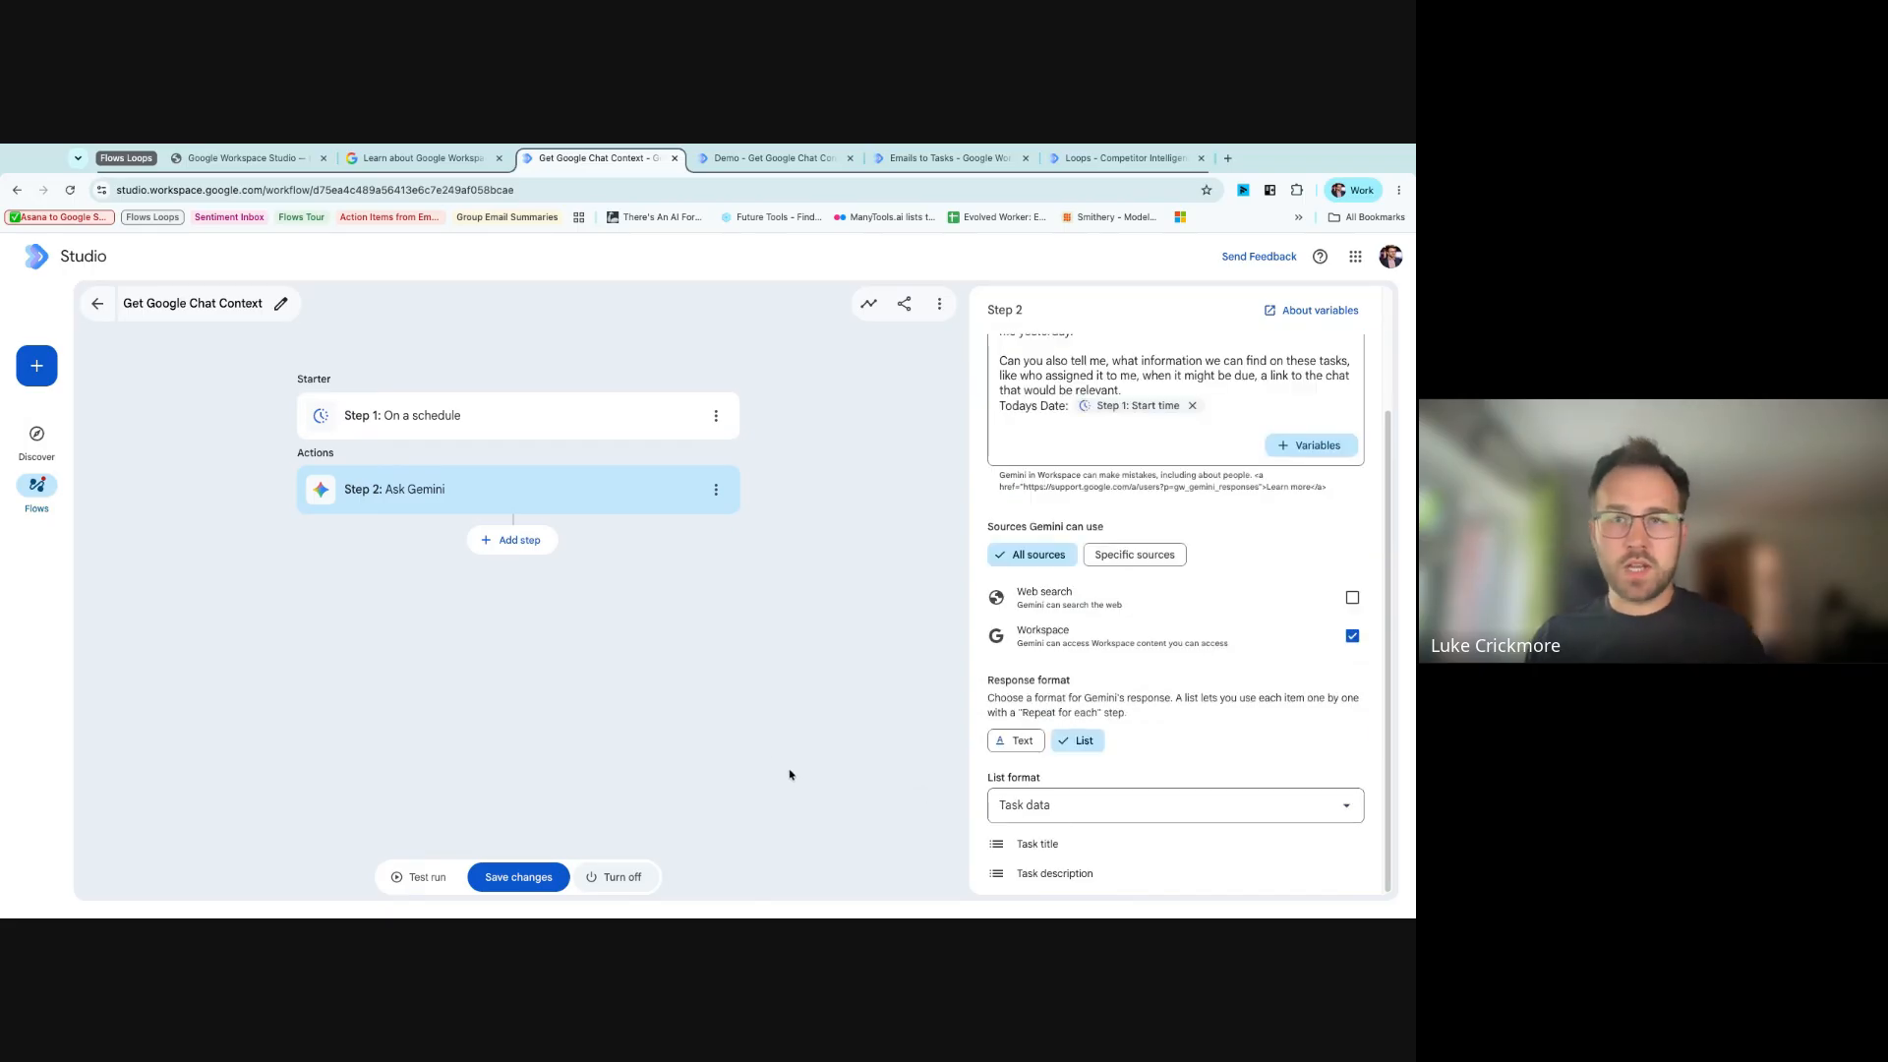
- Start a test run of the Get Google Chat Context flow
left_click(423, 877)
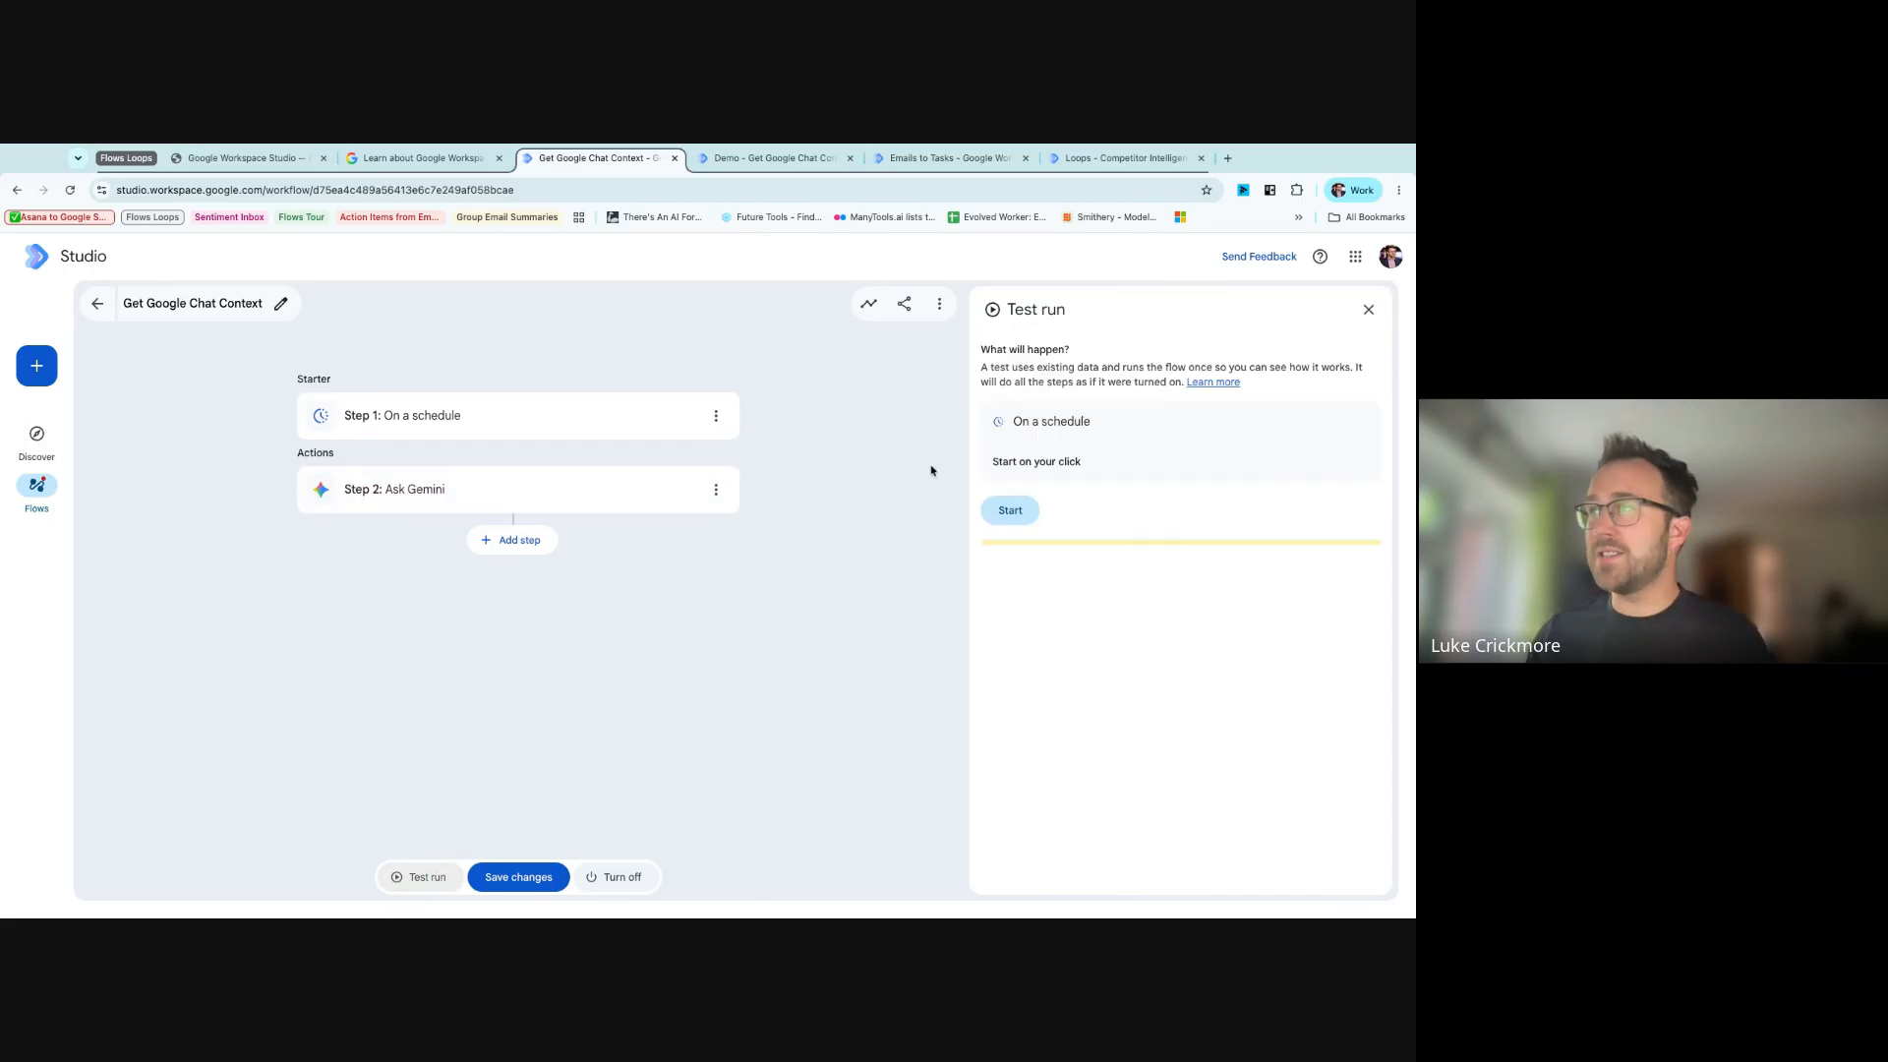
left_click(1010, 505)
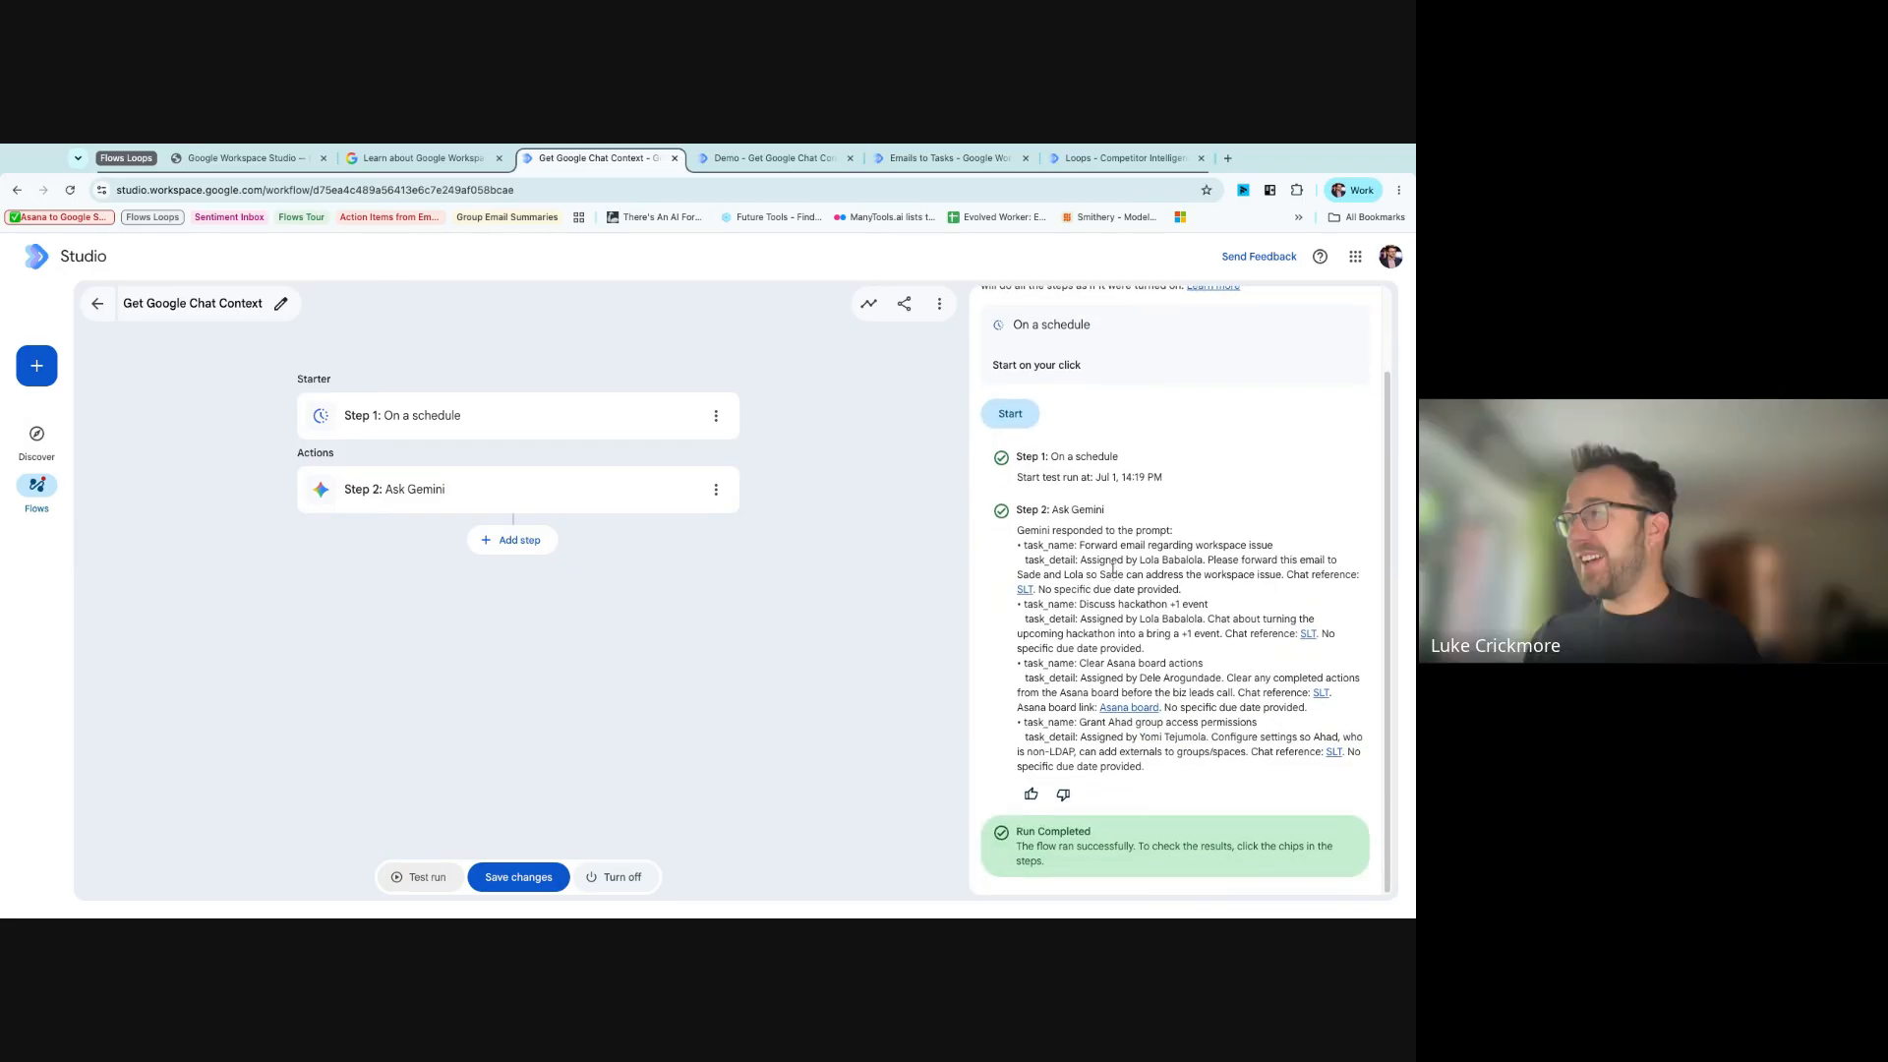
- Review the tasks, assigners, chat links and due dates listed in the test run's Ask Gemini response
triple_click(1161, 571)
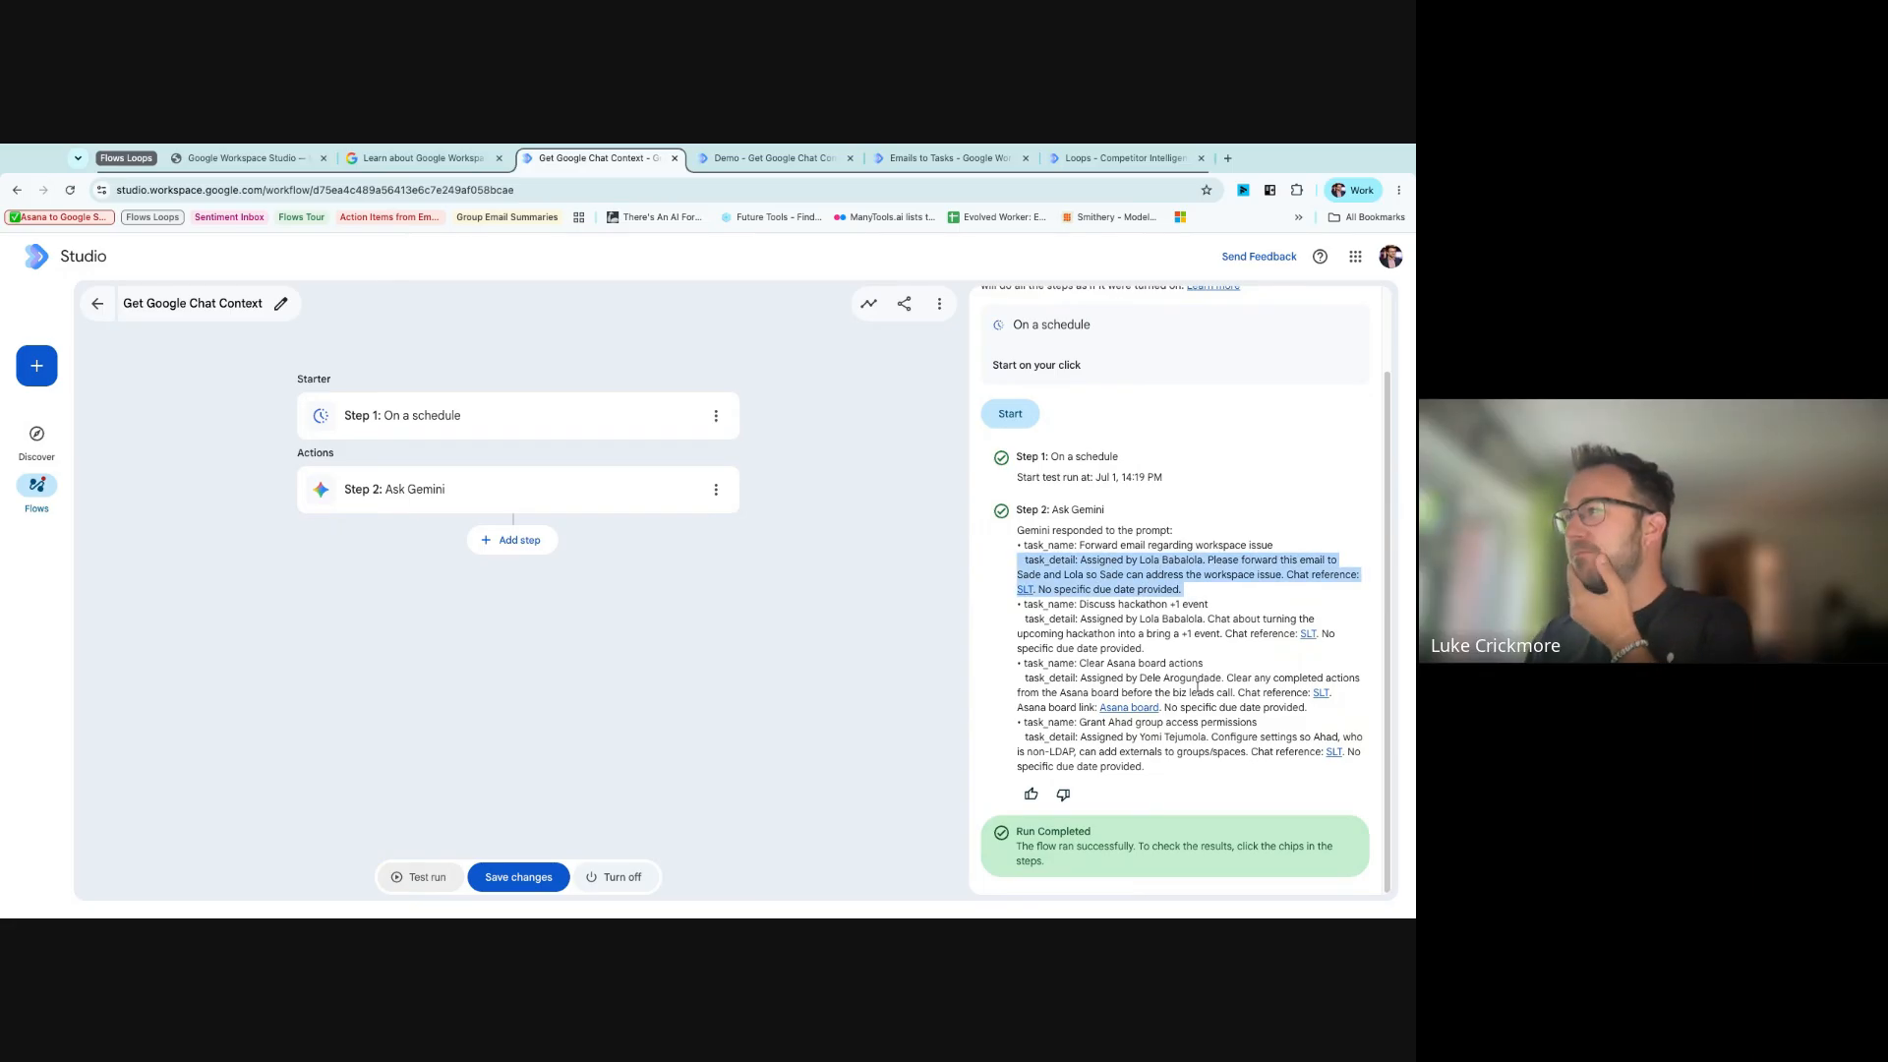
left_click_drag(1207, 786, 1034, 559)
left_click(1054, 702)
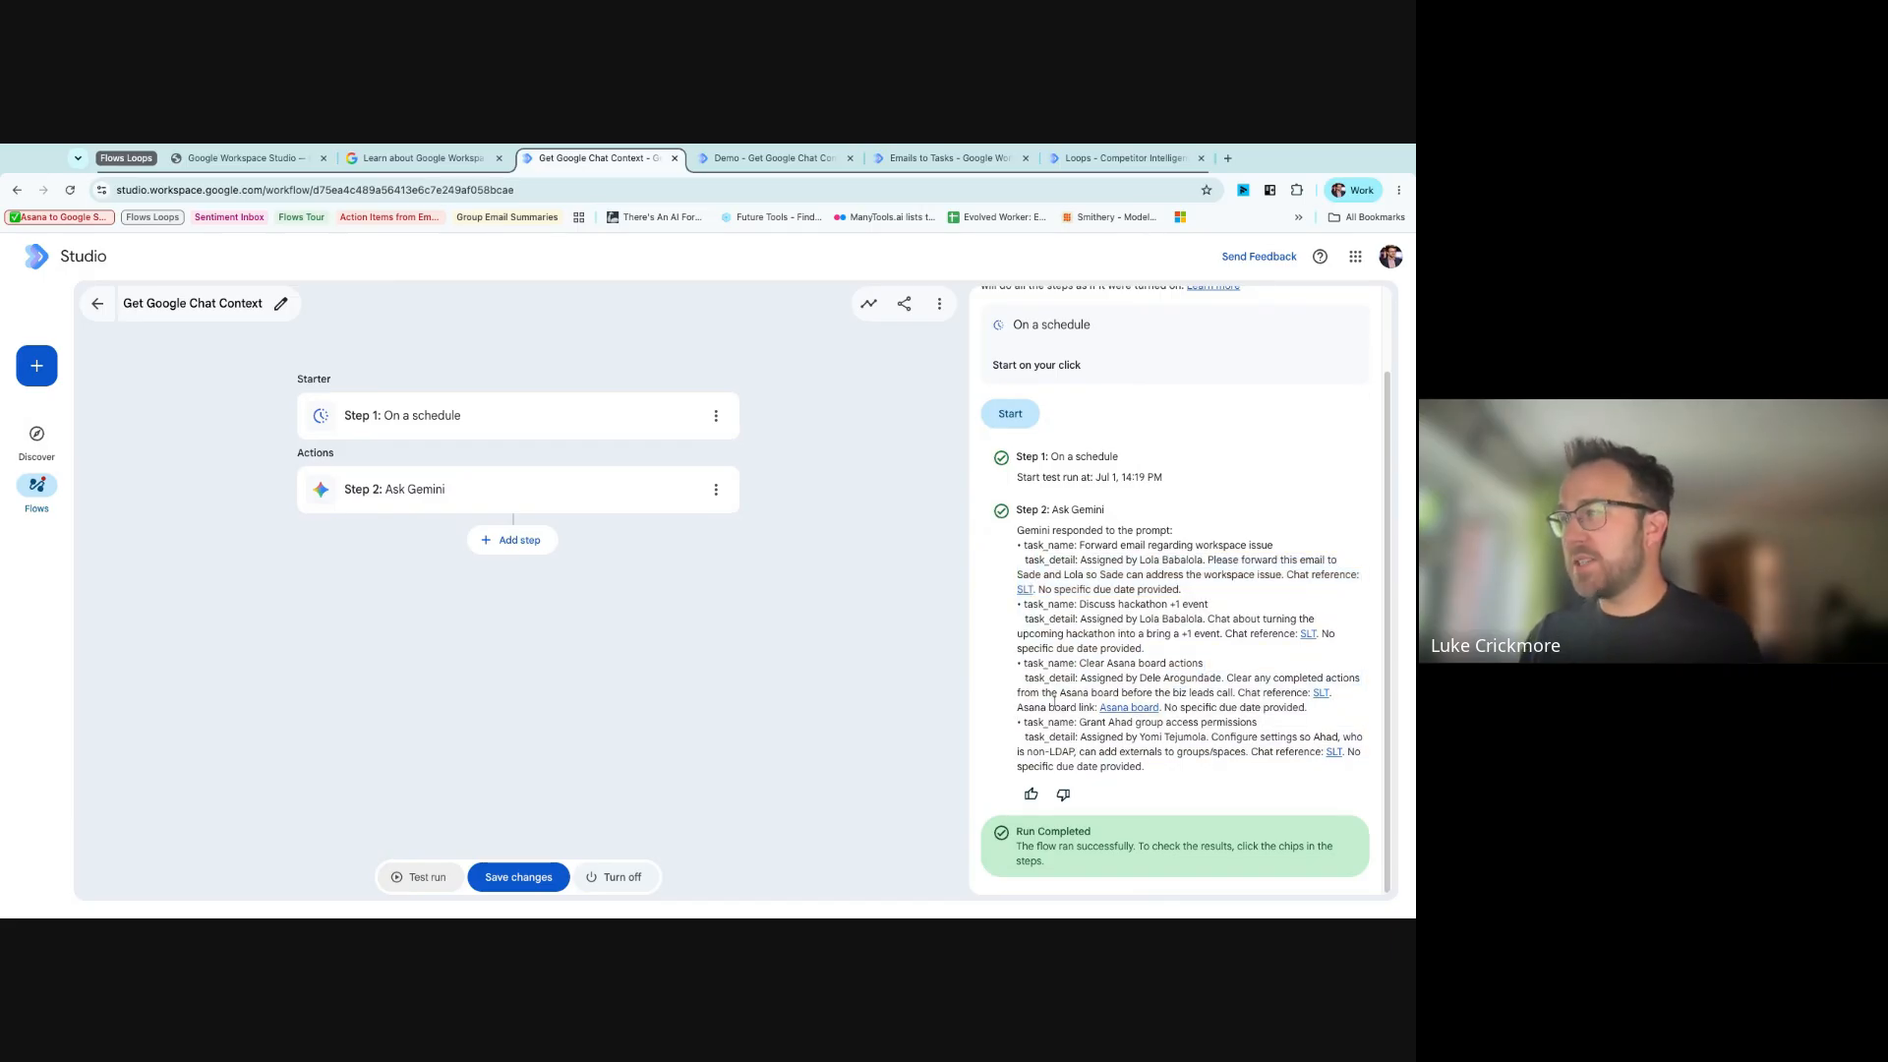
double_click(1051, 725)
triple_click(1056, 740)
left_click(1062, 737)
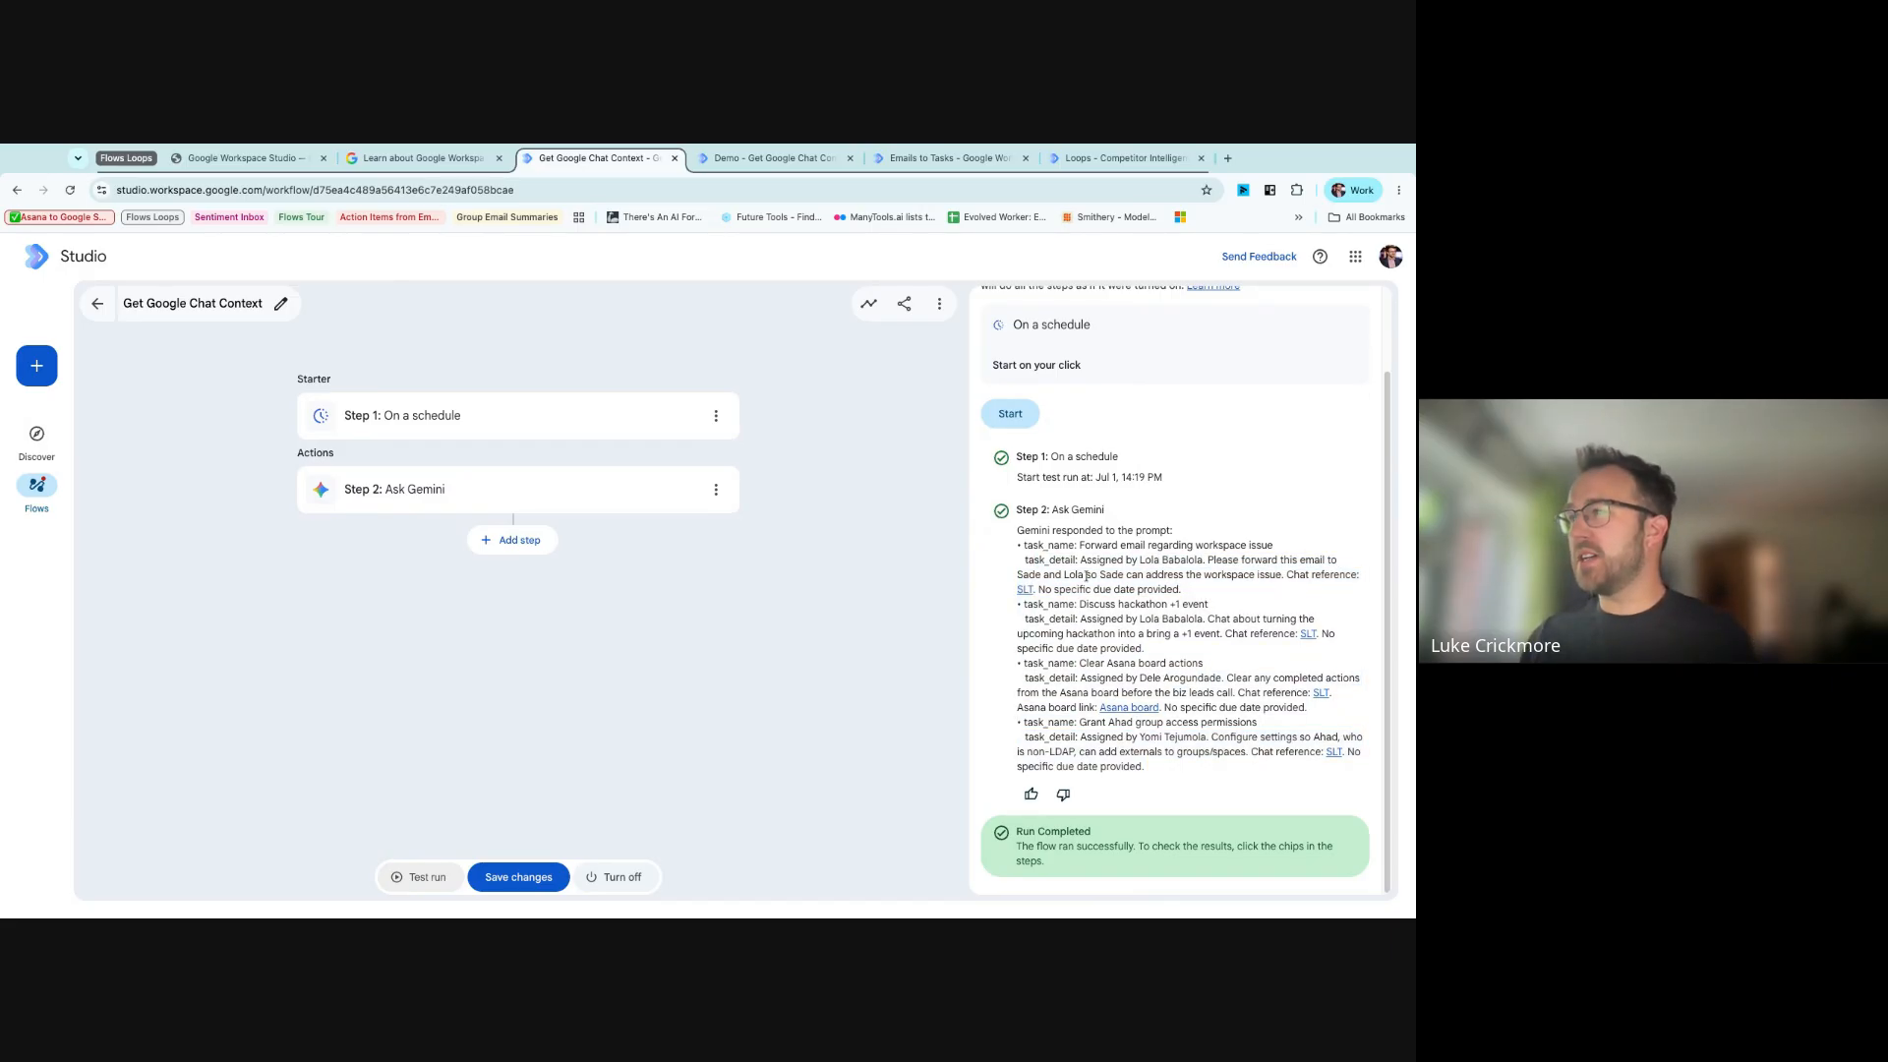
- Switch the Ask Gemini response format to Text and start another test run of the flow
scroll(1087, 577, "up", 2)
left_click(540, 485)
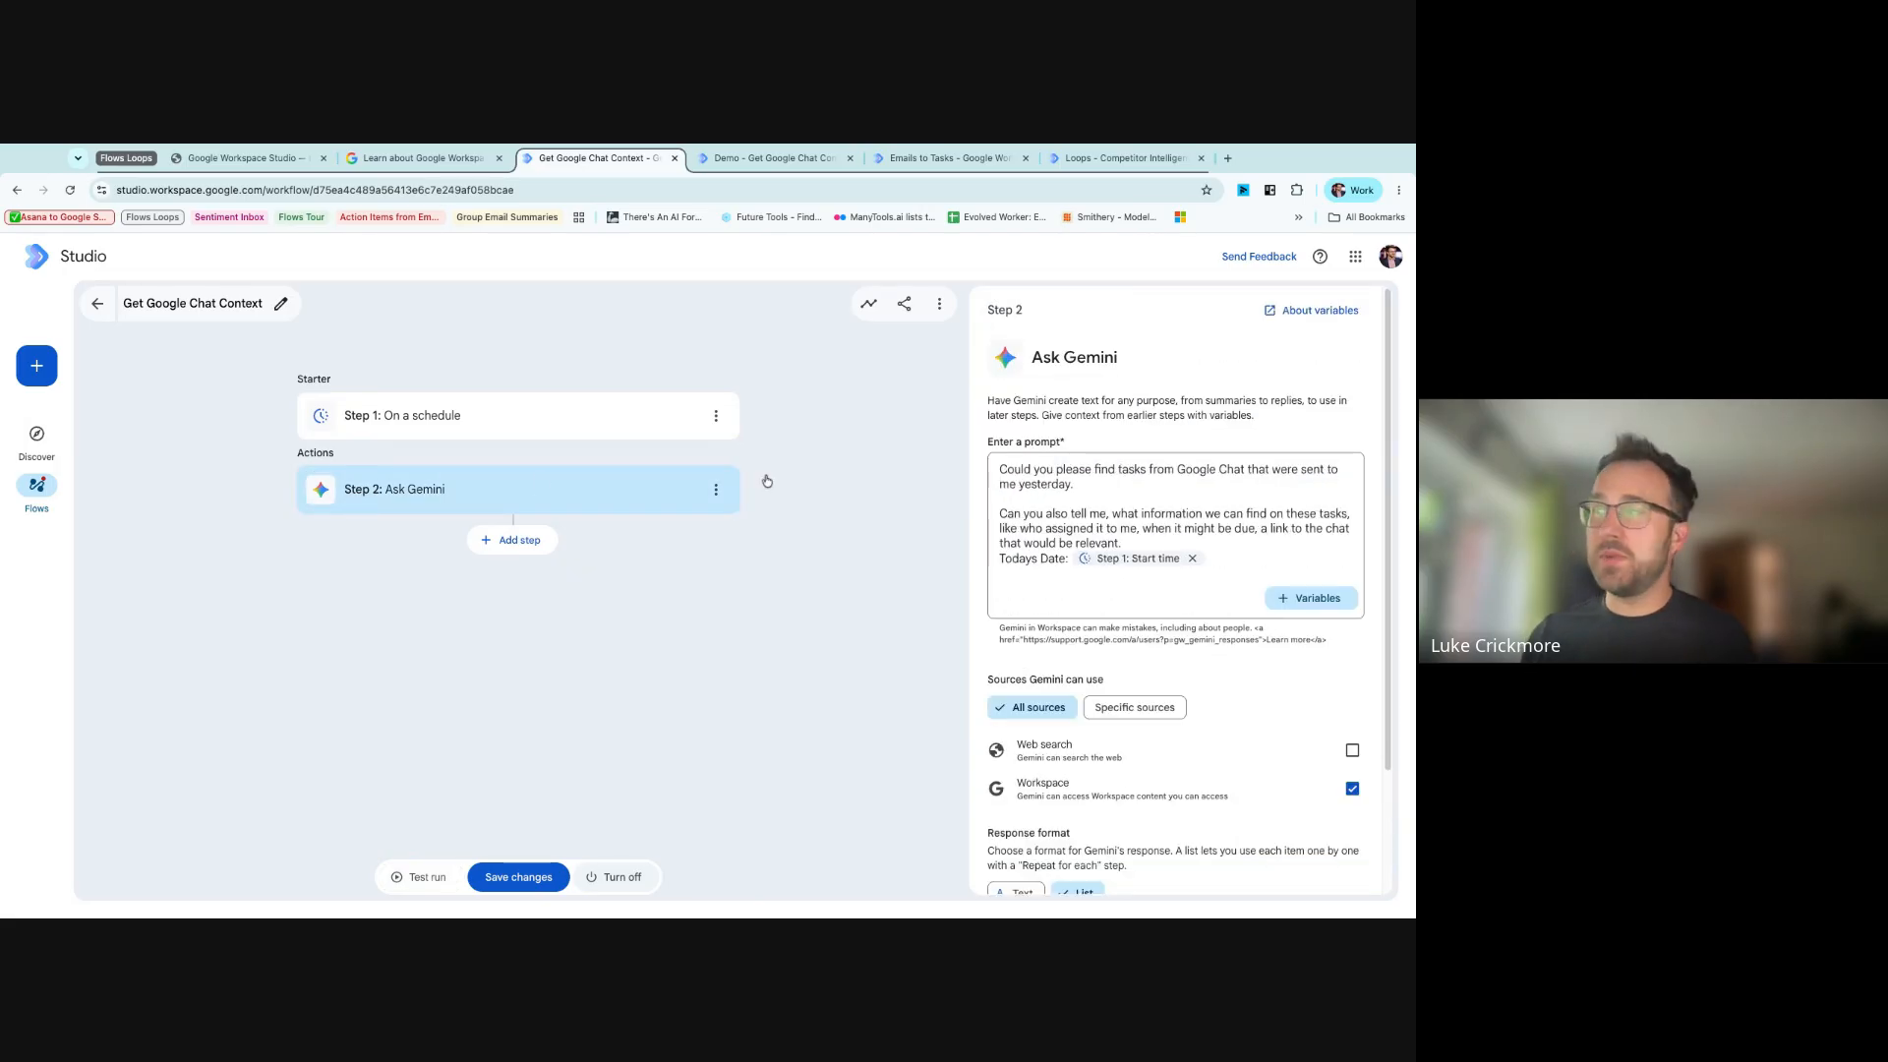
scroll(1124, 757, "down", 2)
left_click(1016, 741)
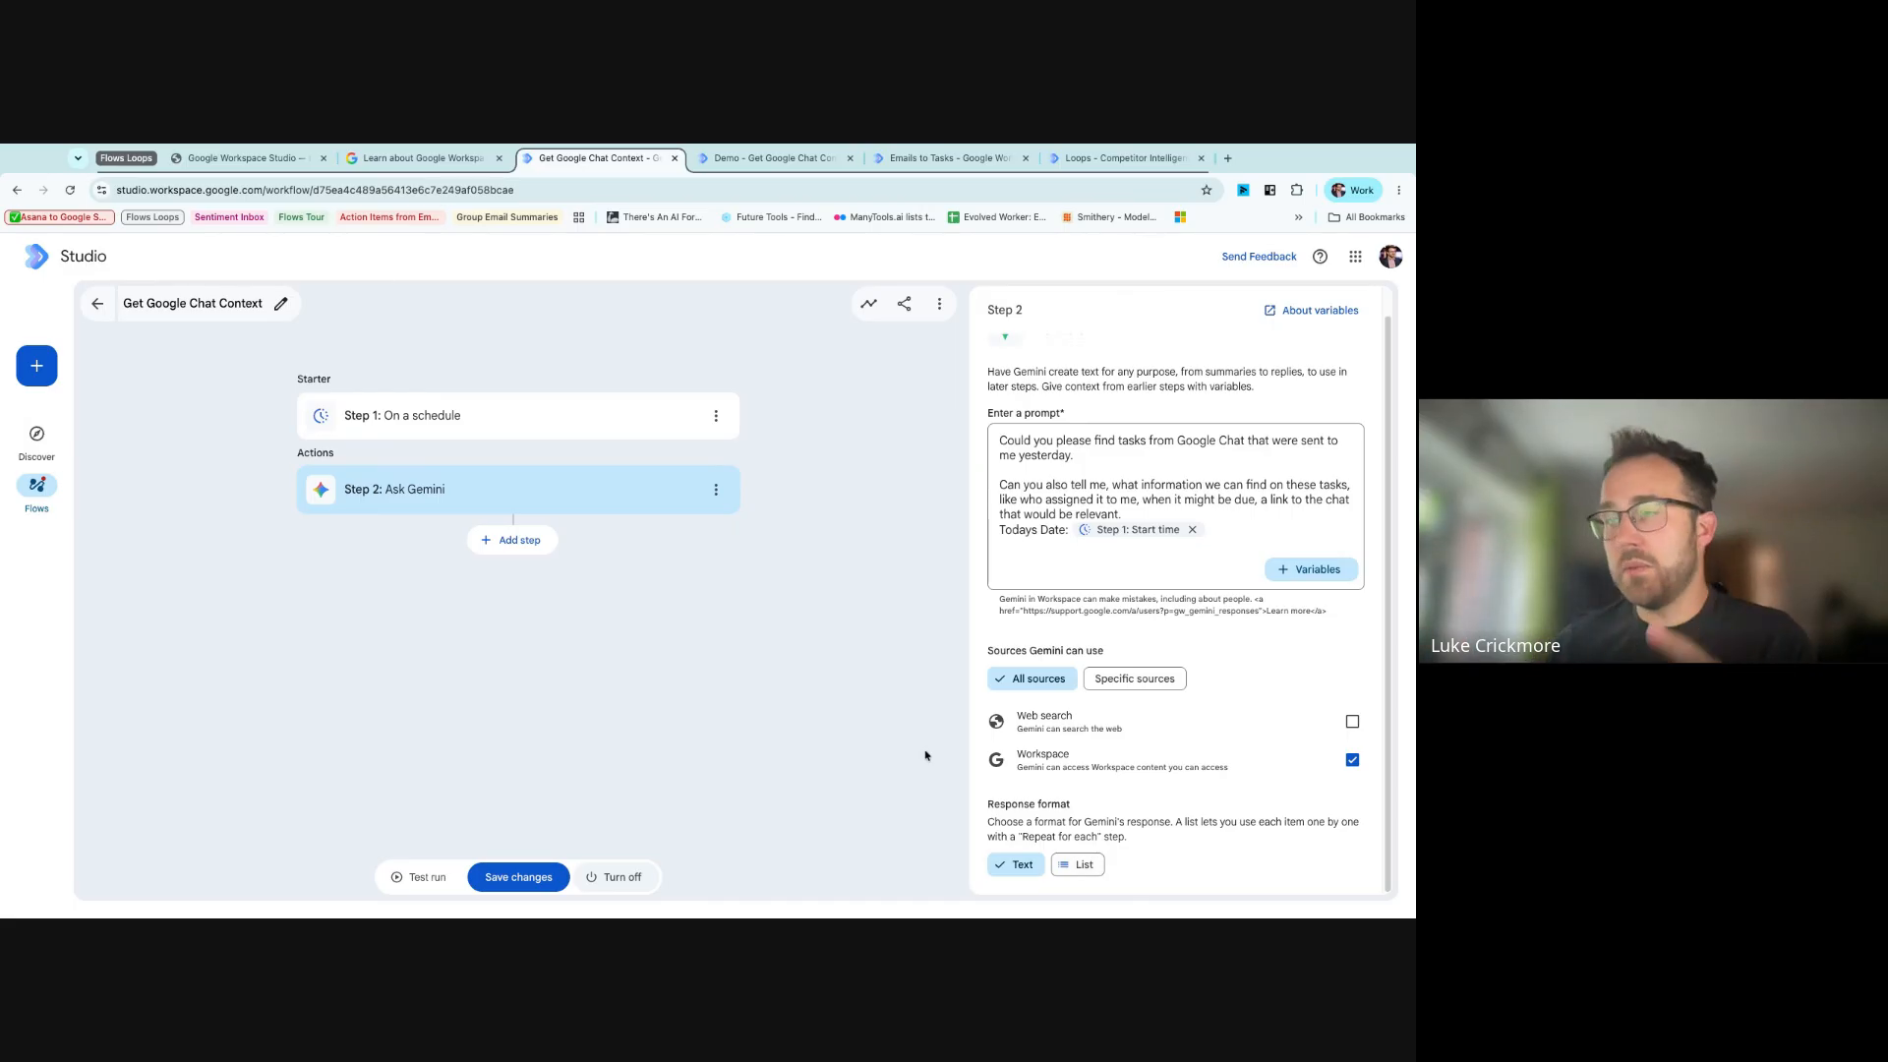
left_click(420, 877)
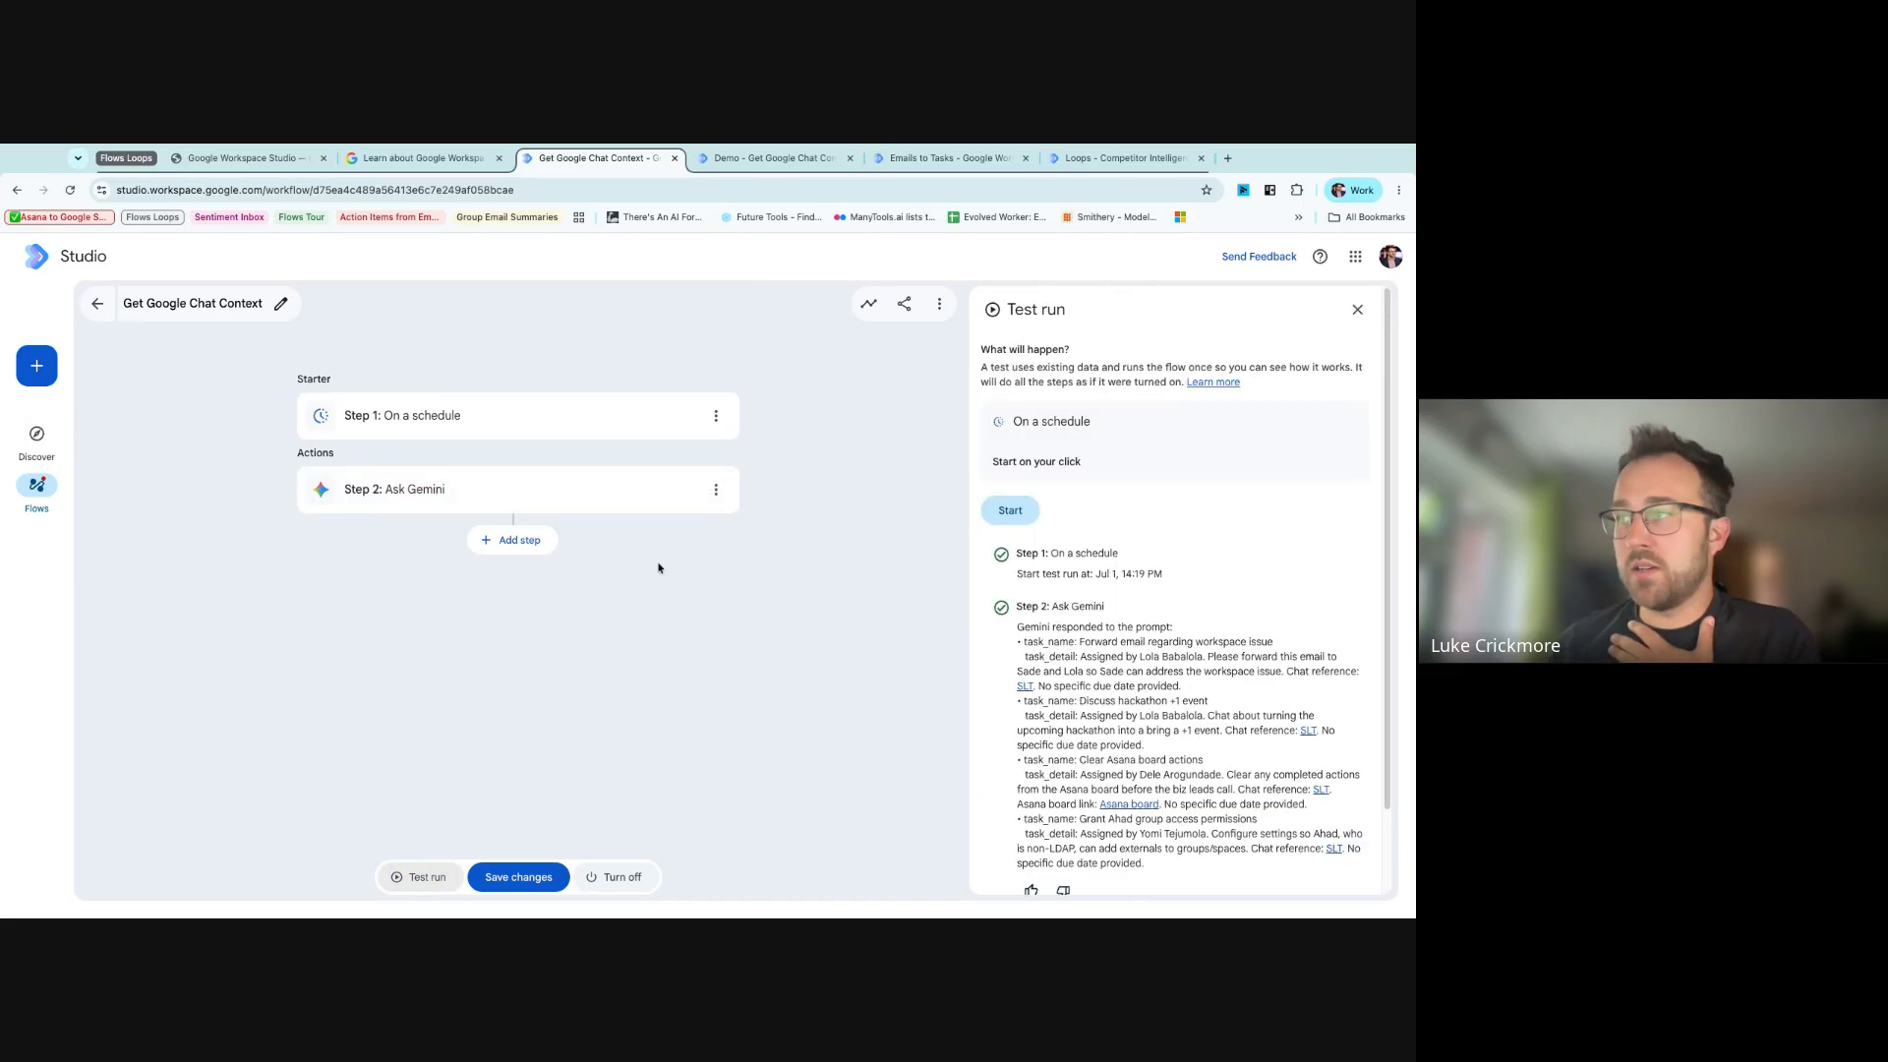
left_click(1010, 510)
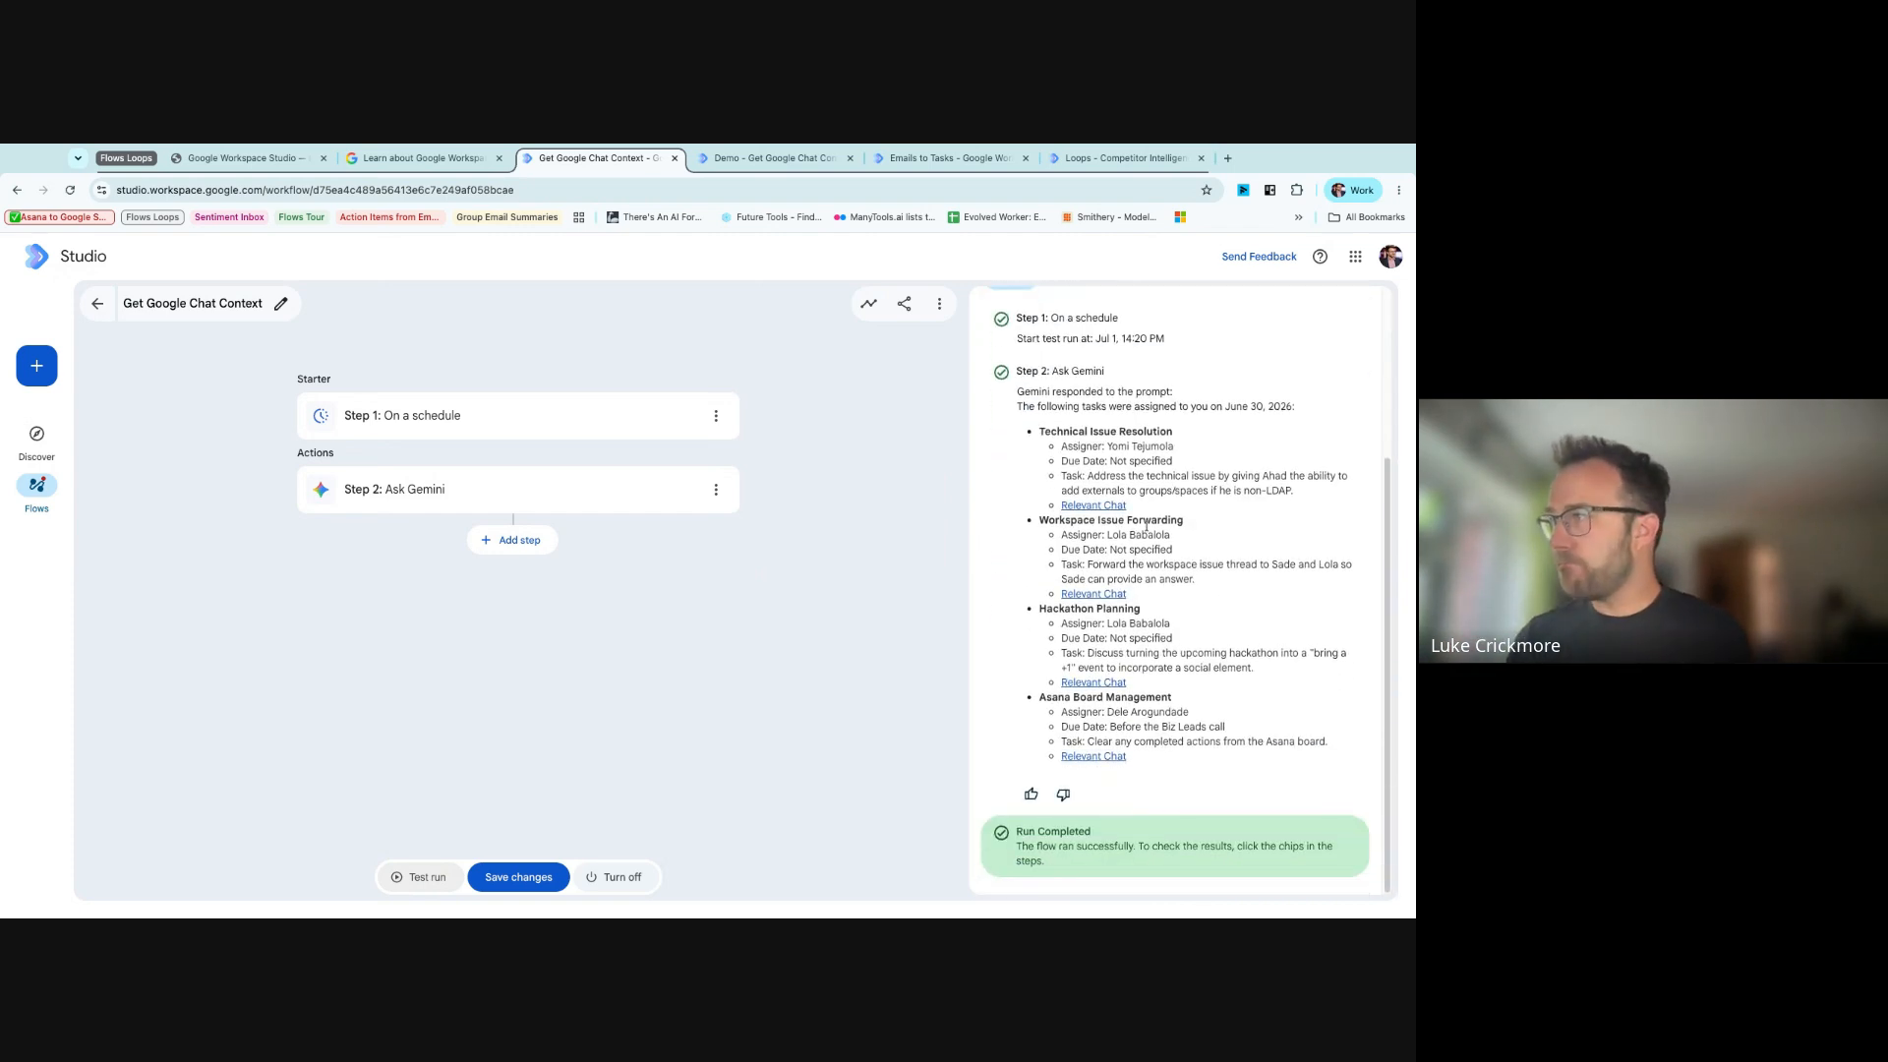
- Examine the text-format Ask Gemini response, including each task's assigner, due date and chat link
double_click(1077, 448)
left_click(1064, 461)
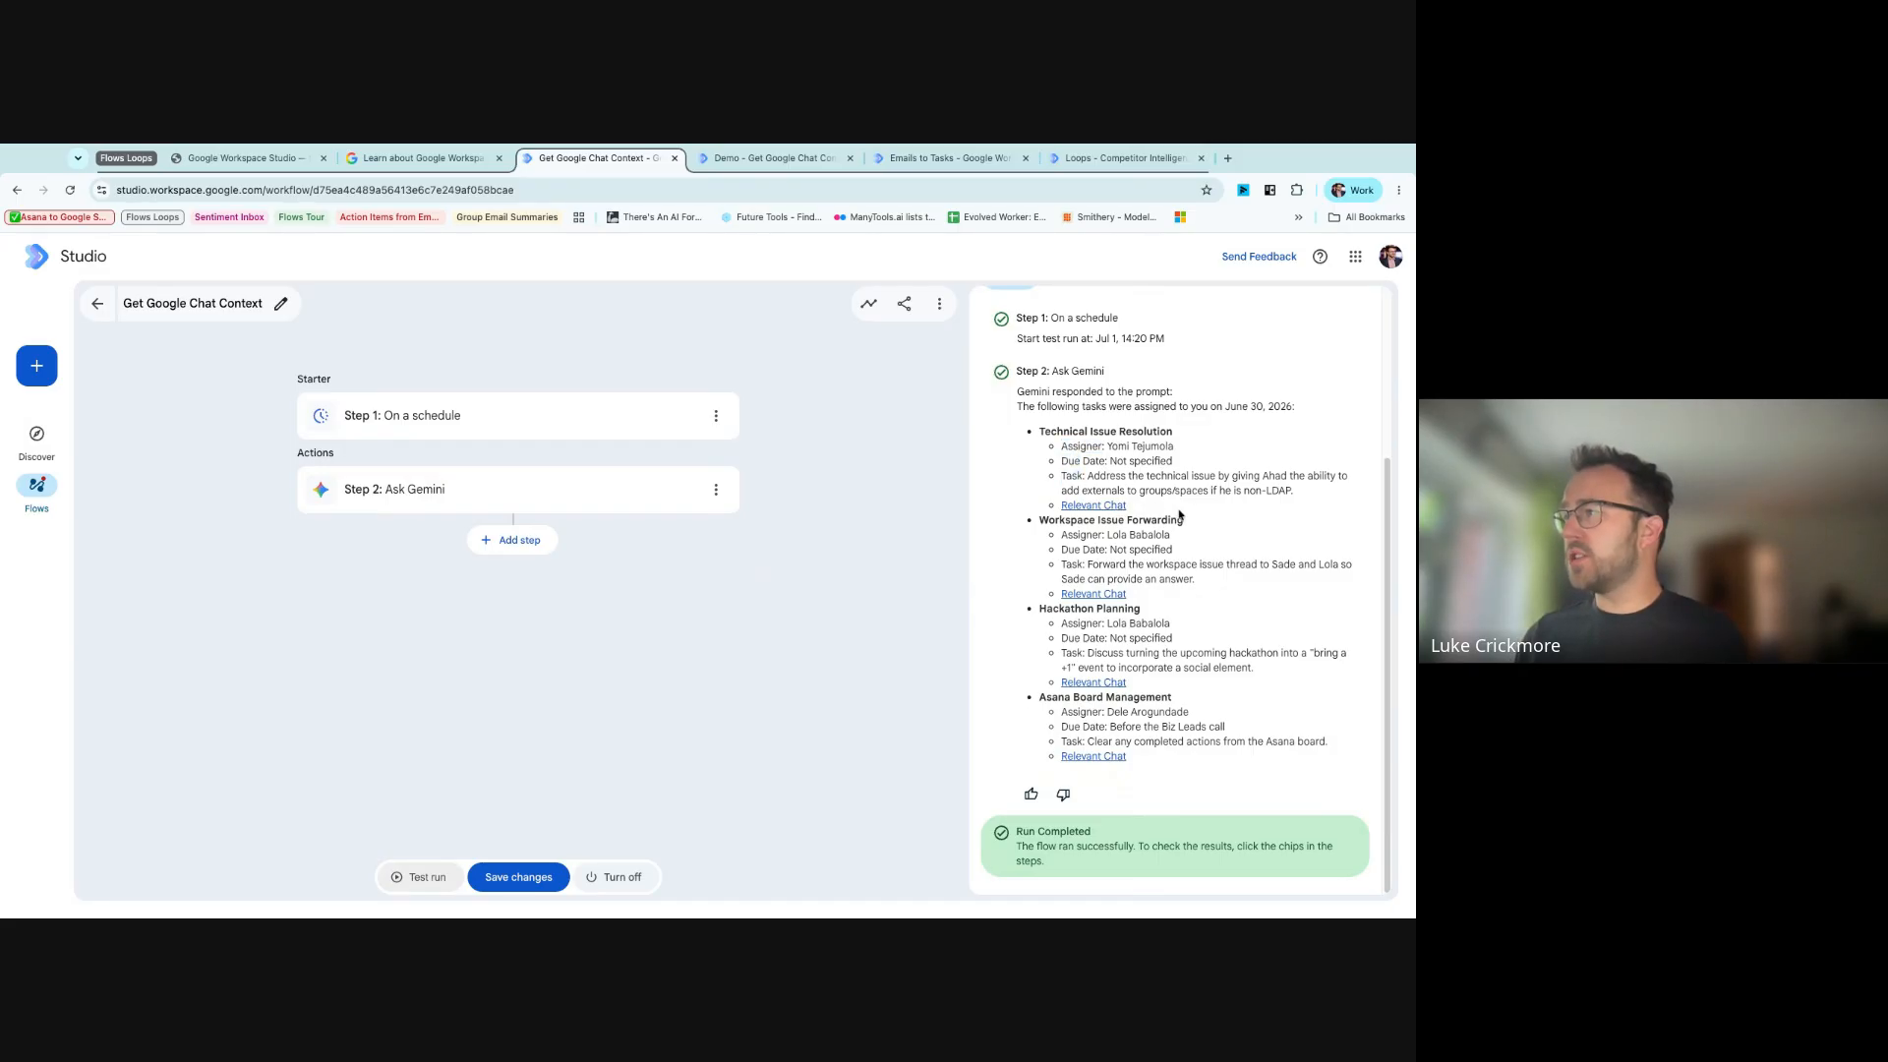
left_click_drag(1189, 804, 1091, 432)
left_click(1303, 536)
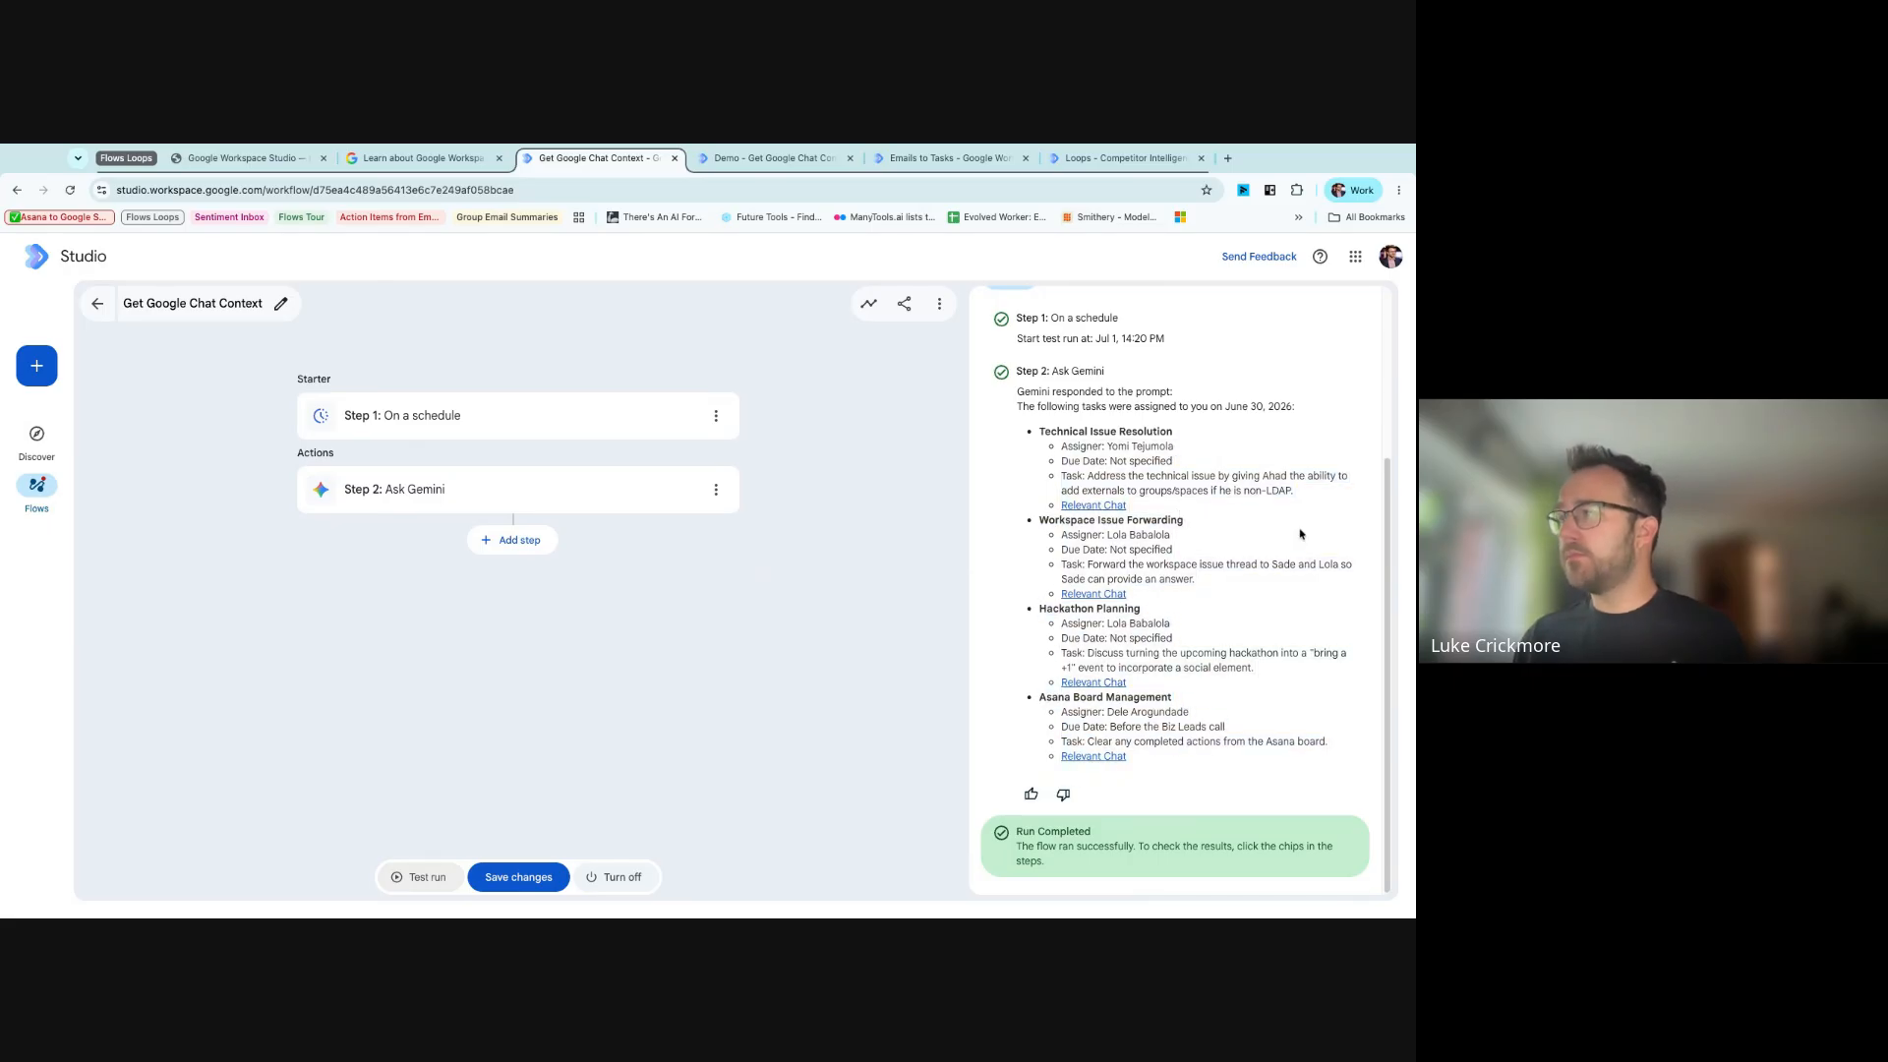
left_click_drag(1131, 757, 1164, 482)
left_click(1163, 481)
scroll(1210, 695, "up", 3)
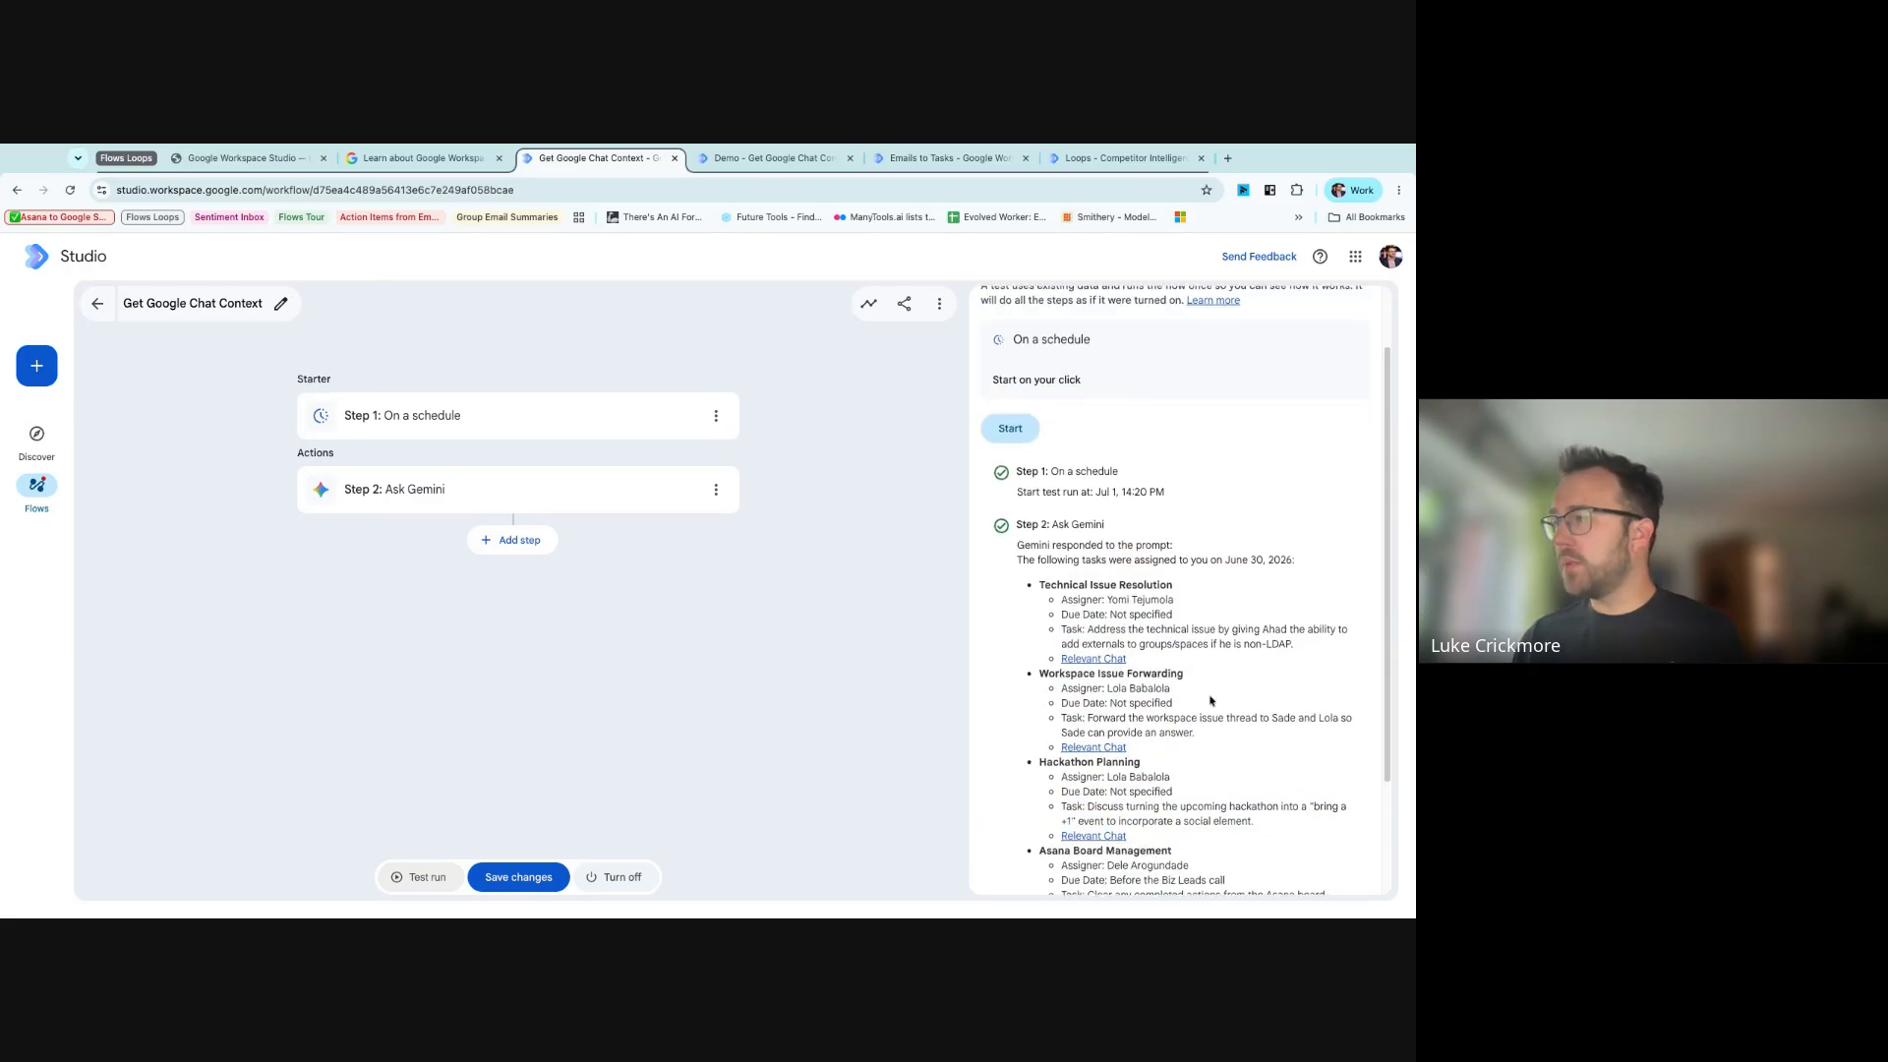
scroll(1209, 696, "down", 3)
scroll(1211, 696, "up", 3)
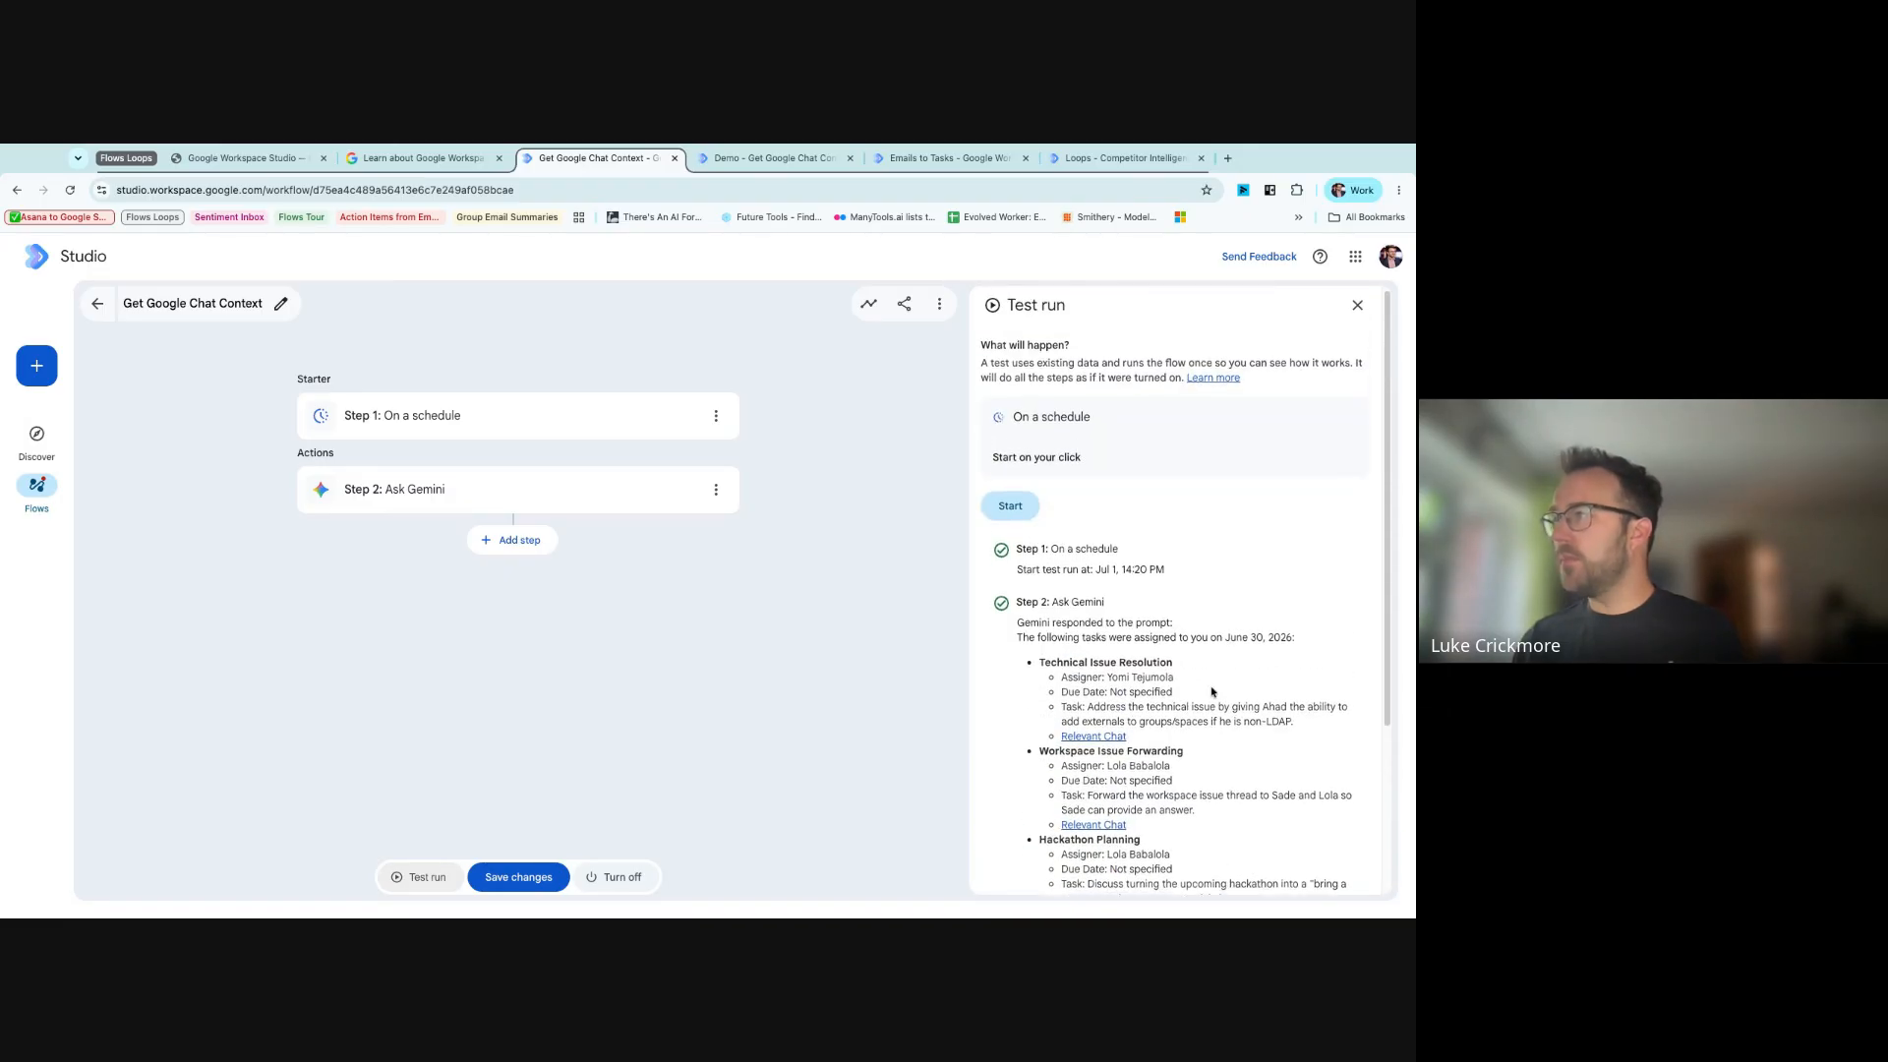
- Set the Ask Gemini response format to List, using Custom structured data as the list format
left_click(566, 499)
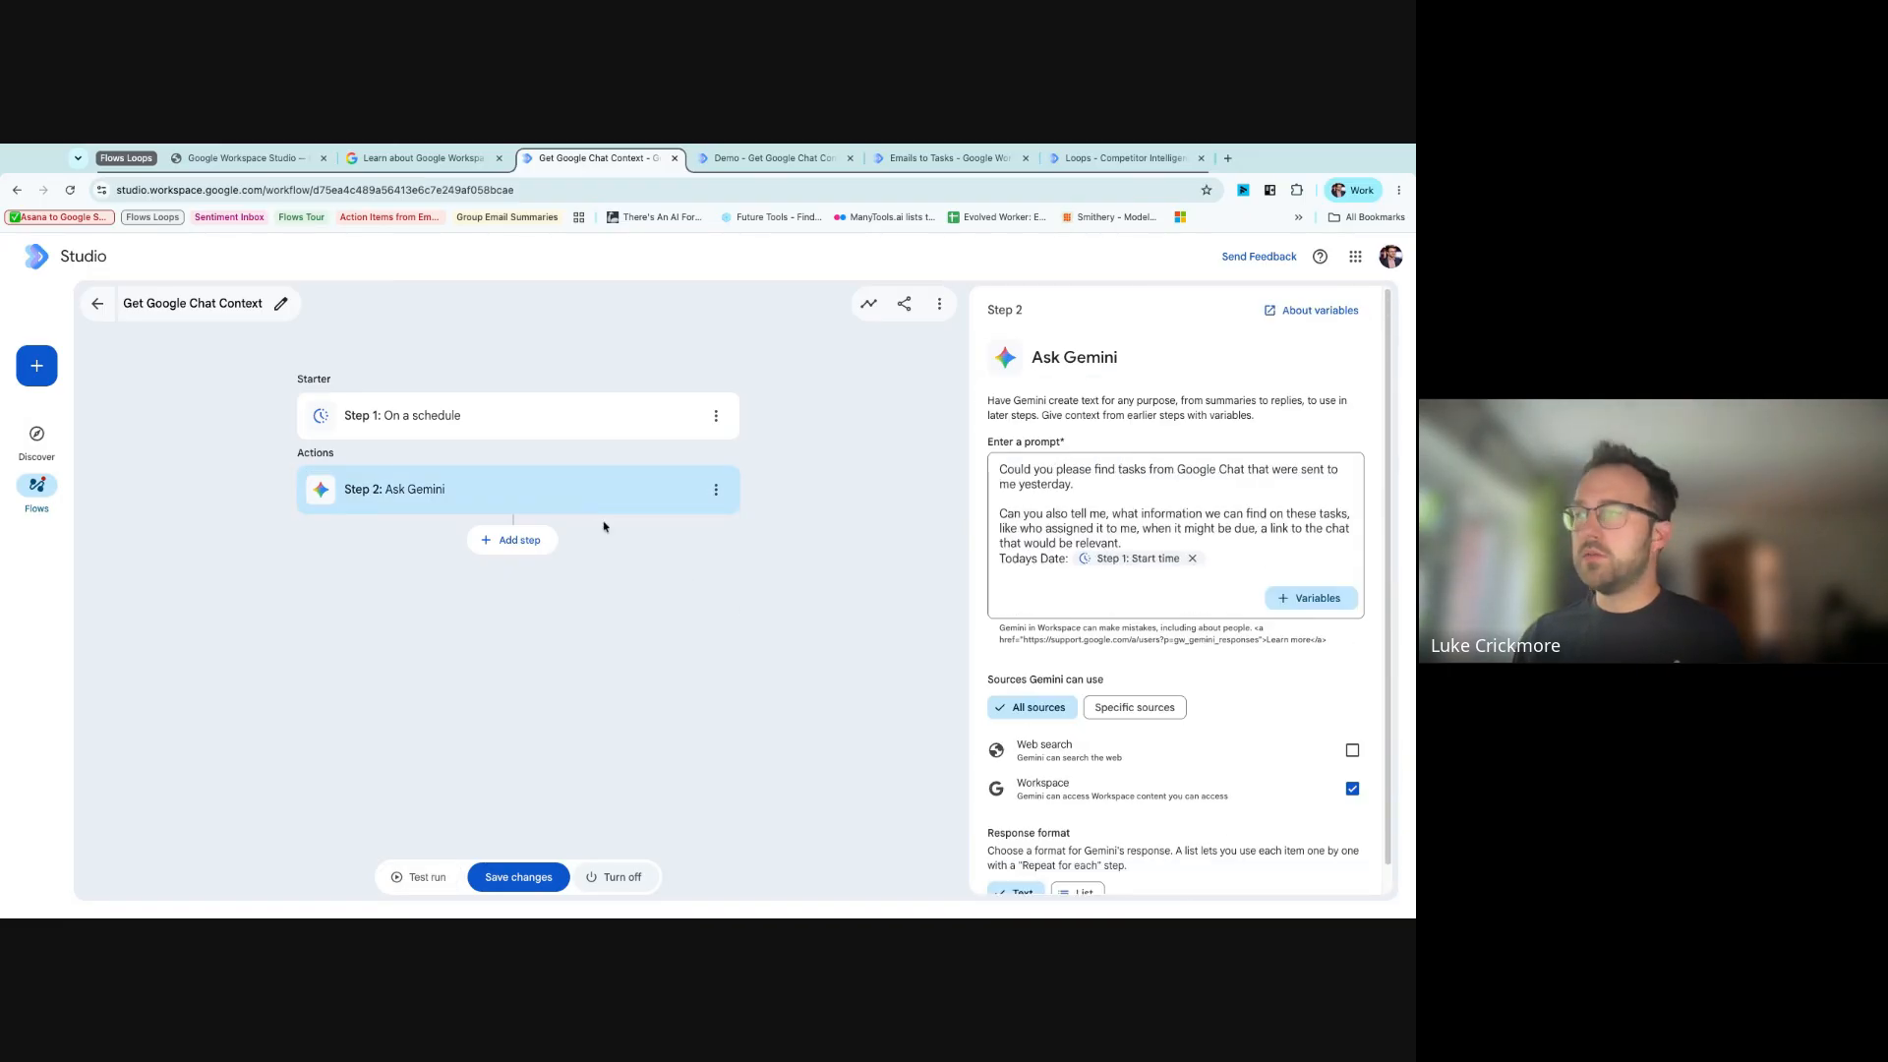
scroll(1122, 640, "down", 1)
left_click(1078, 864)
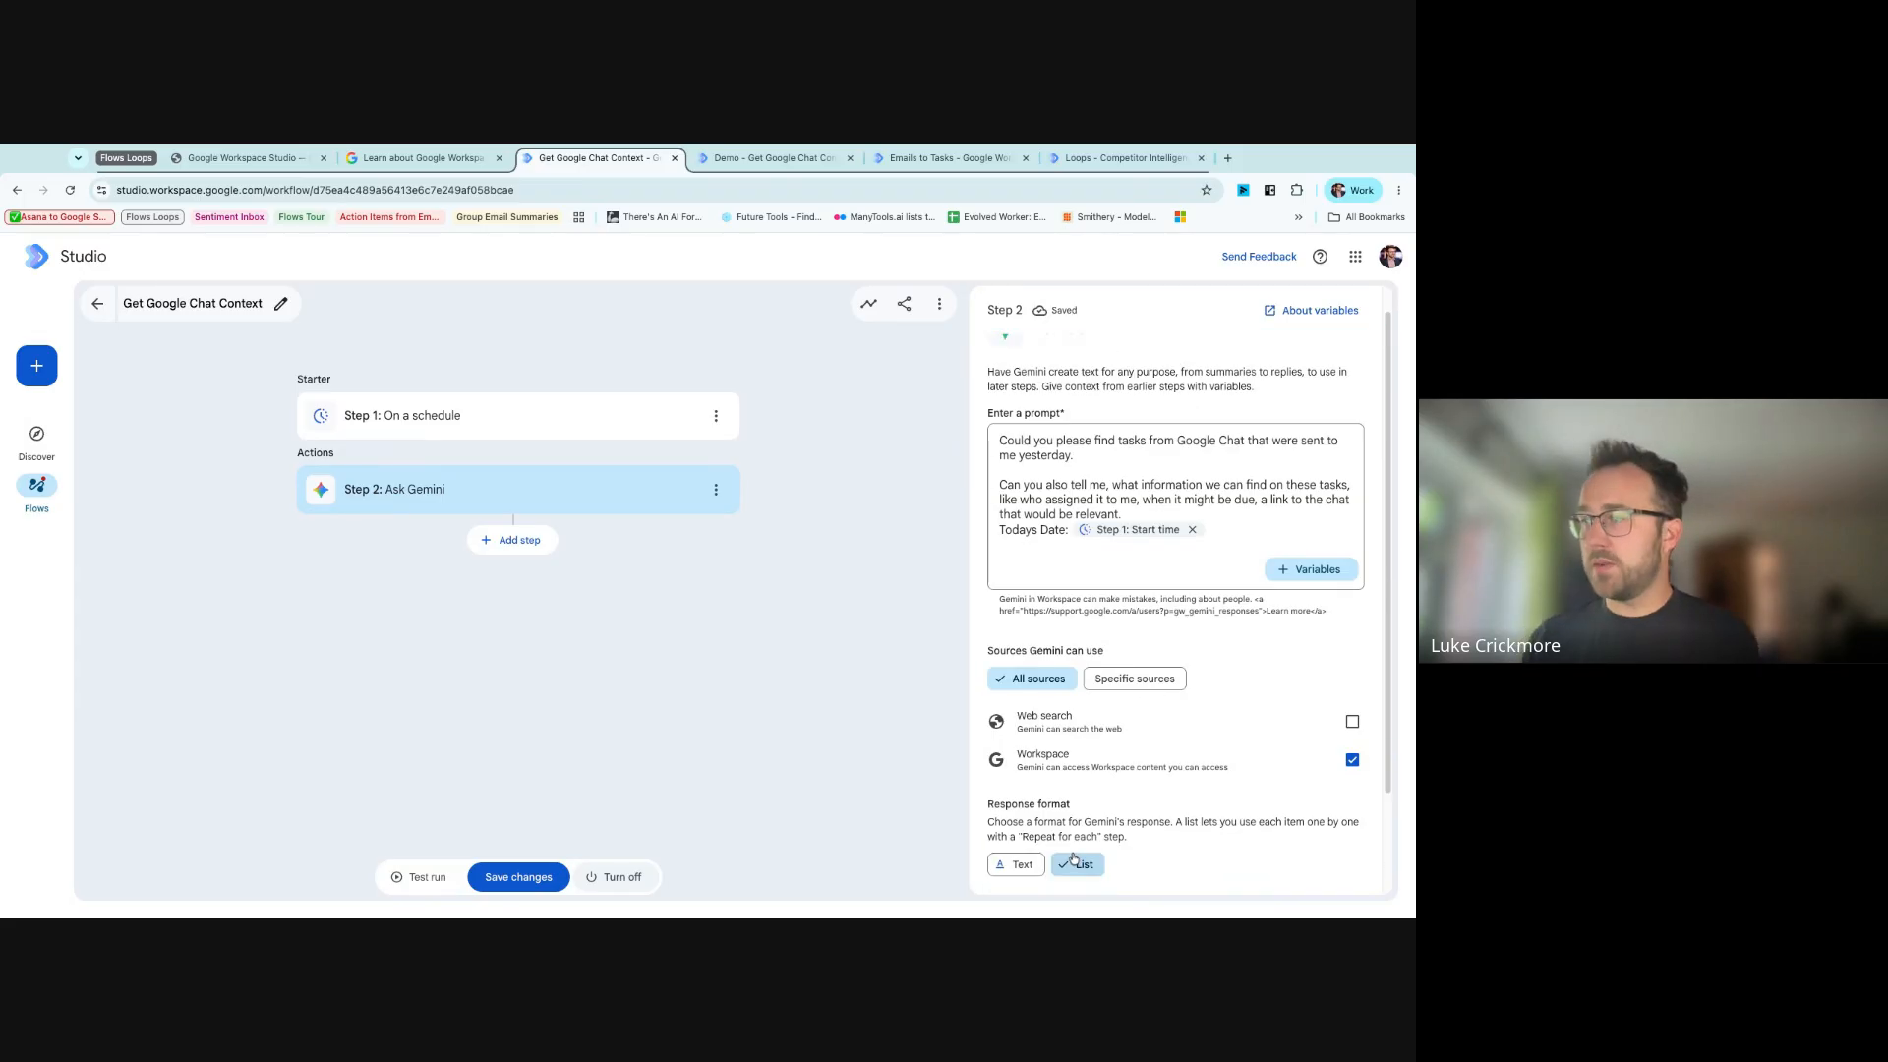
scroll(1090, 773, "down", 2)
left_click(1057, 808)
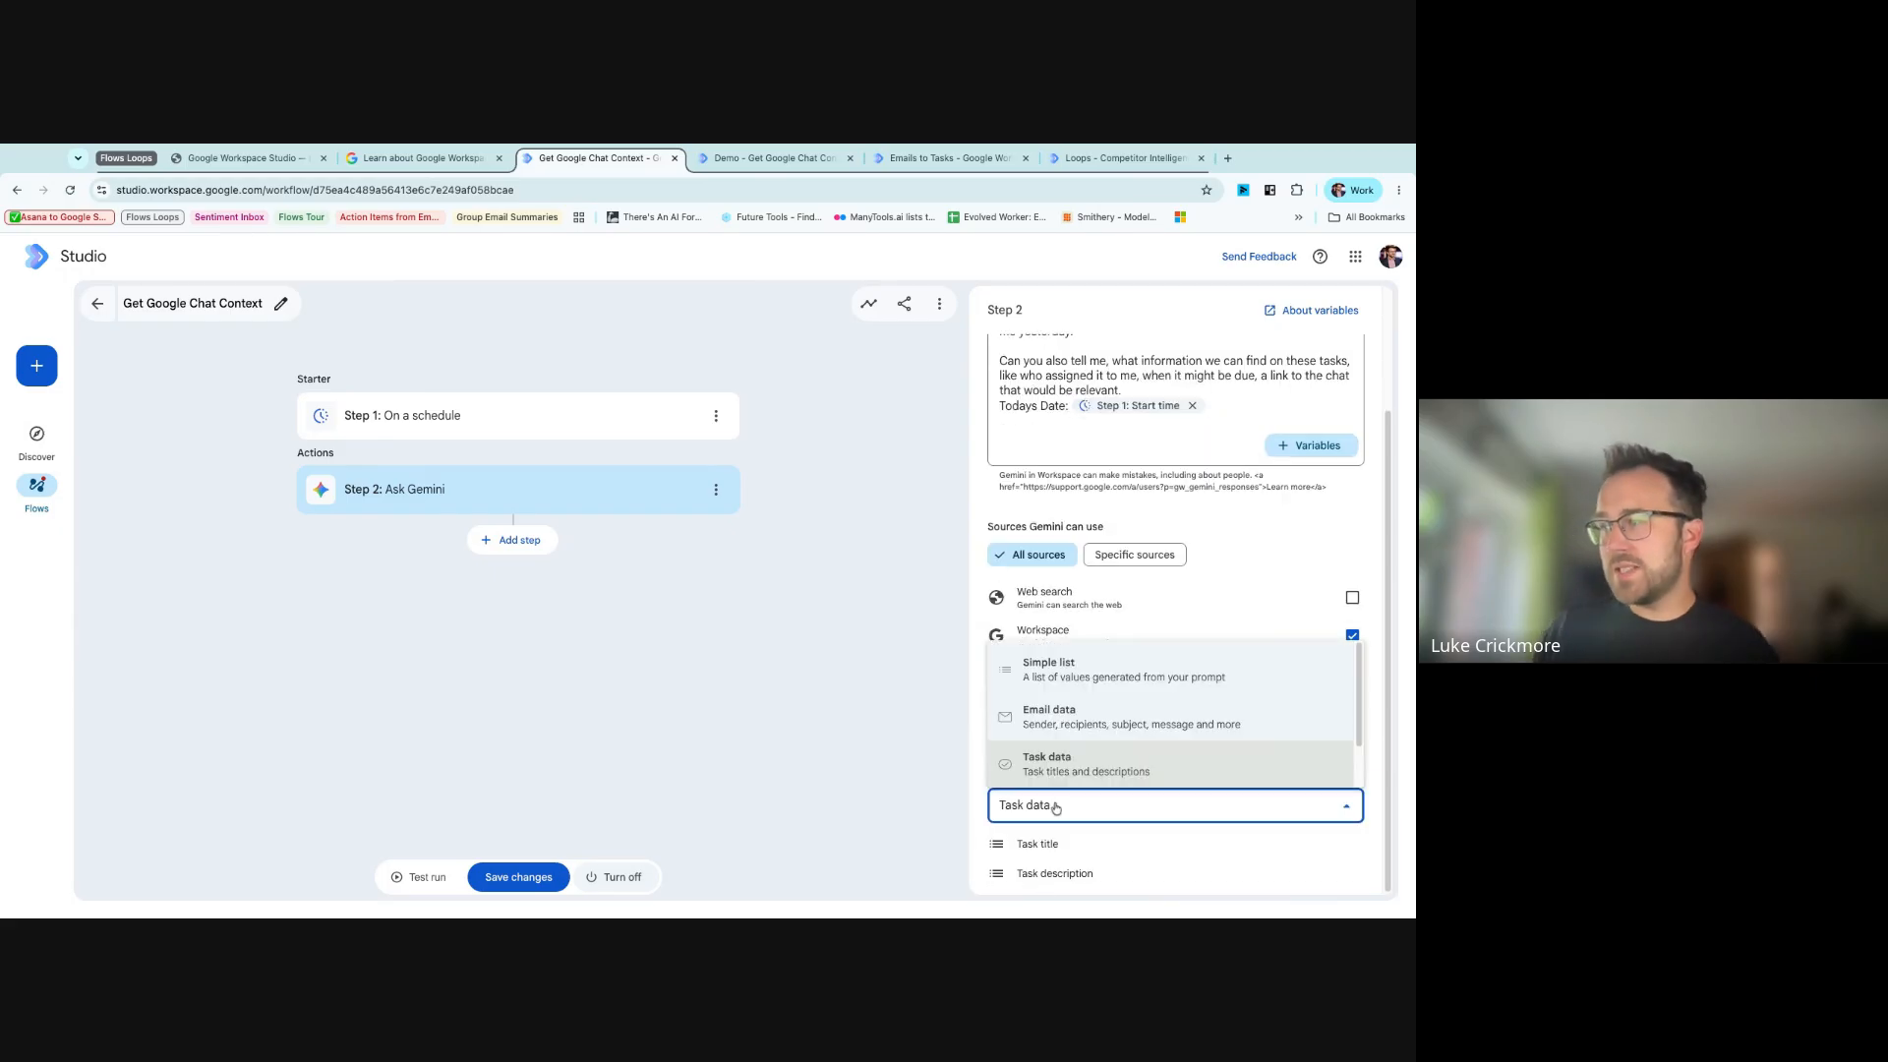
left_click(1075, 763)
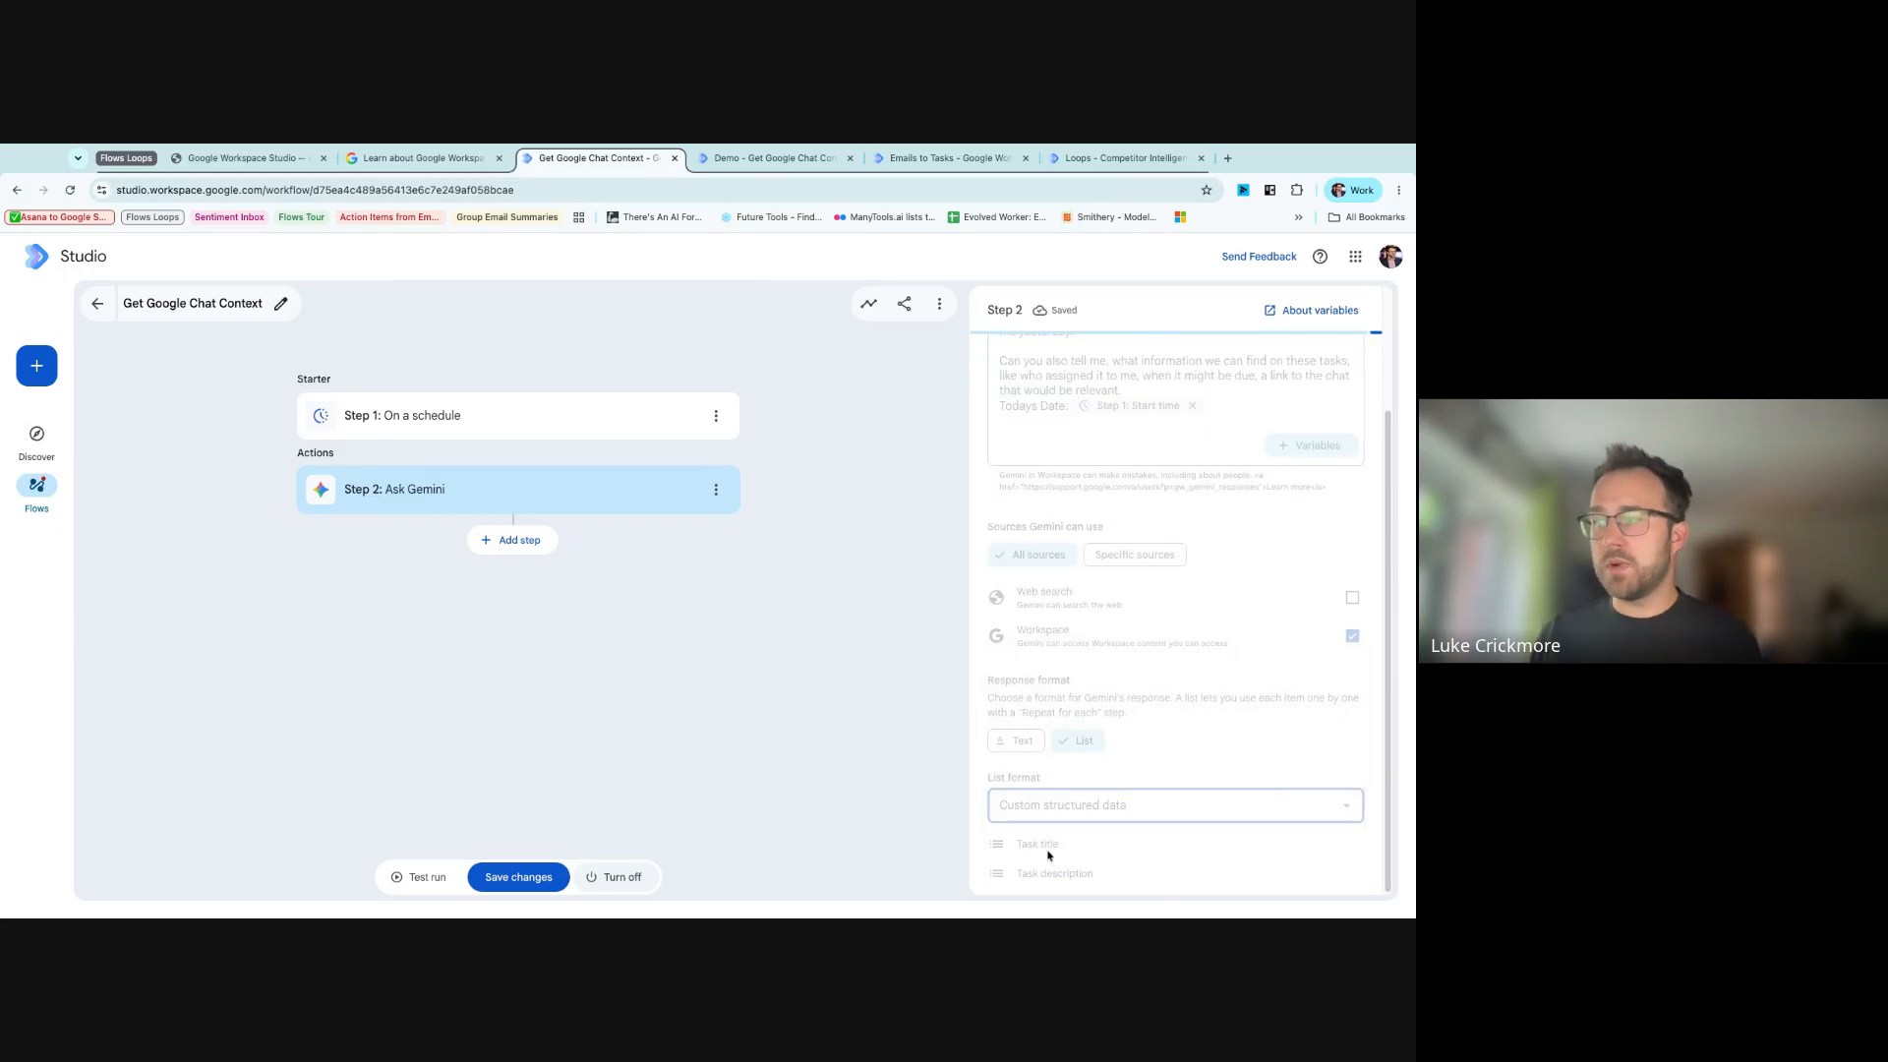
- Name the first field of the custom structured data "Task Name"
left_click(1087, 834)
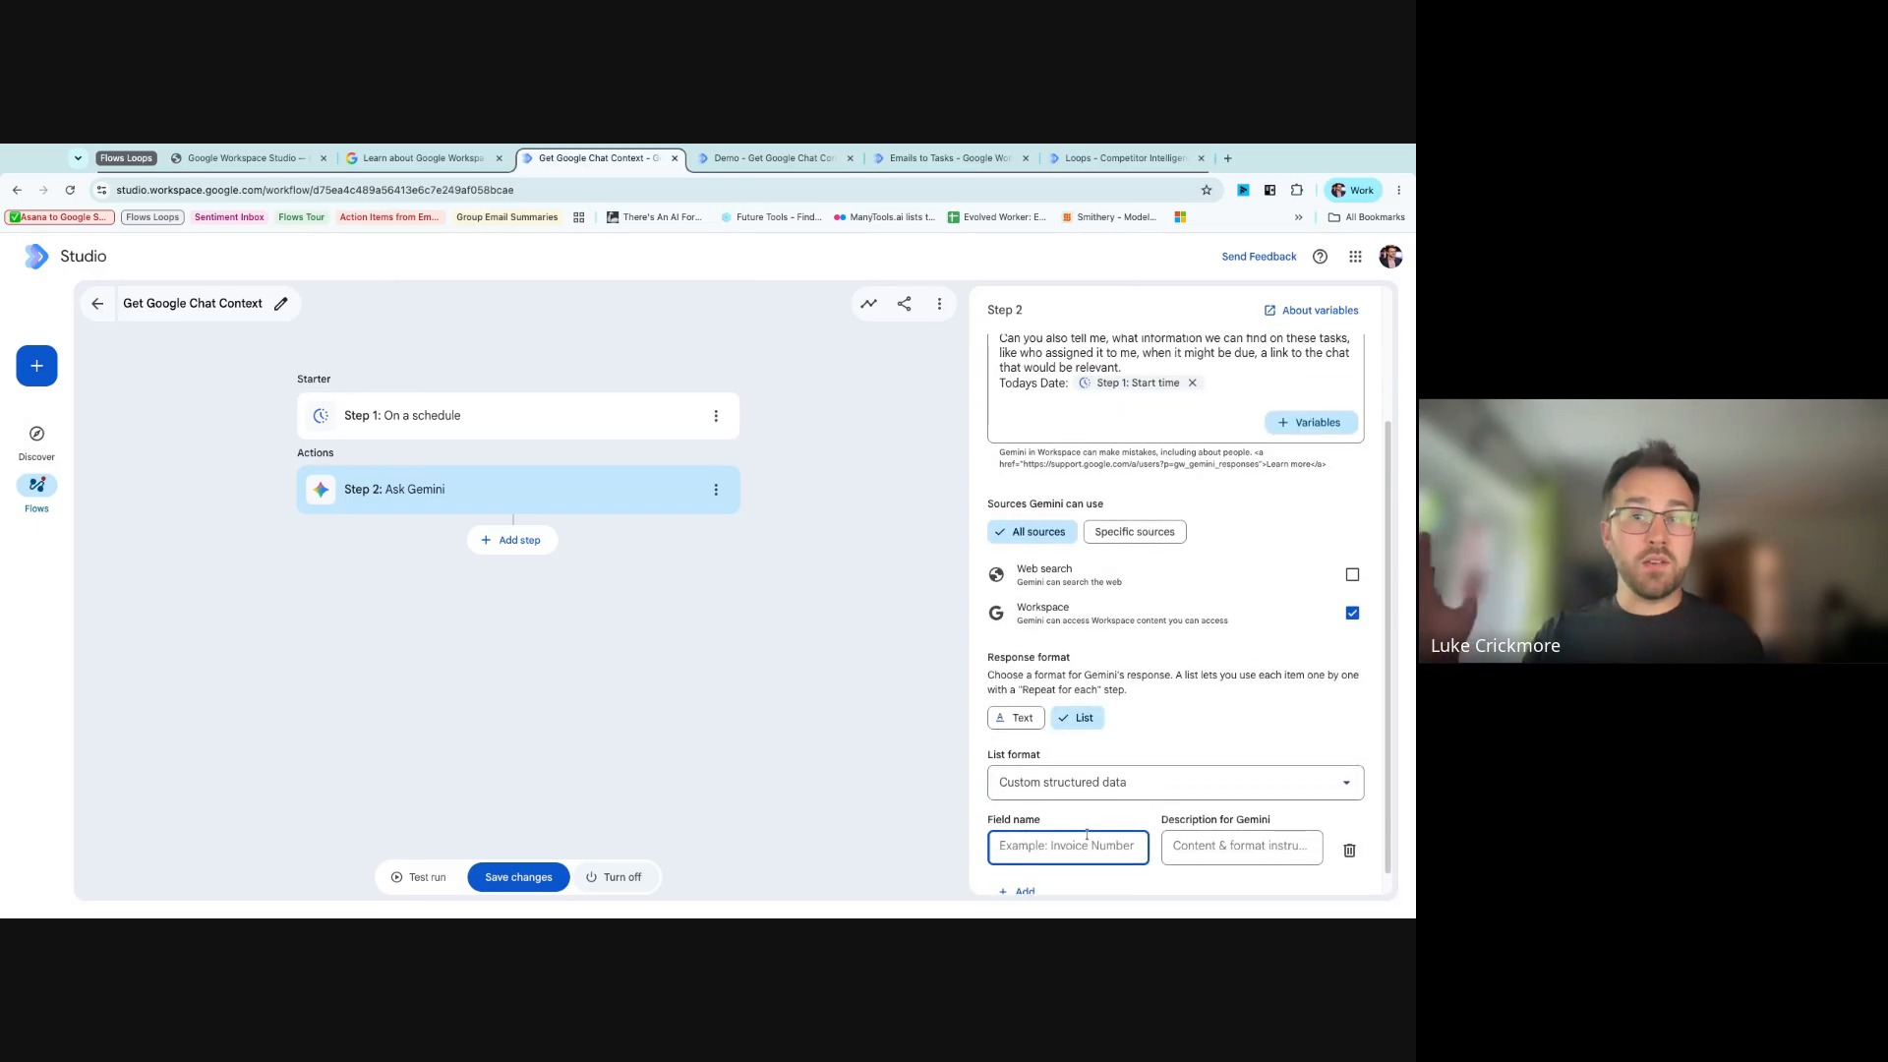
type("Taask")
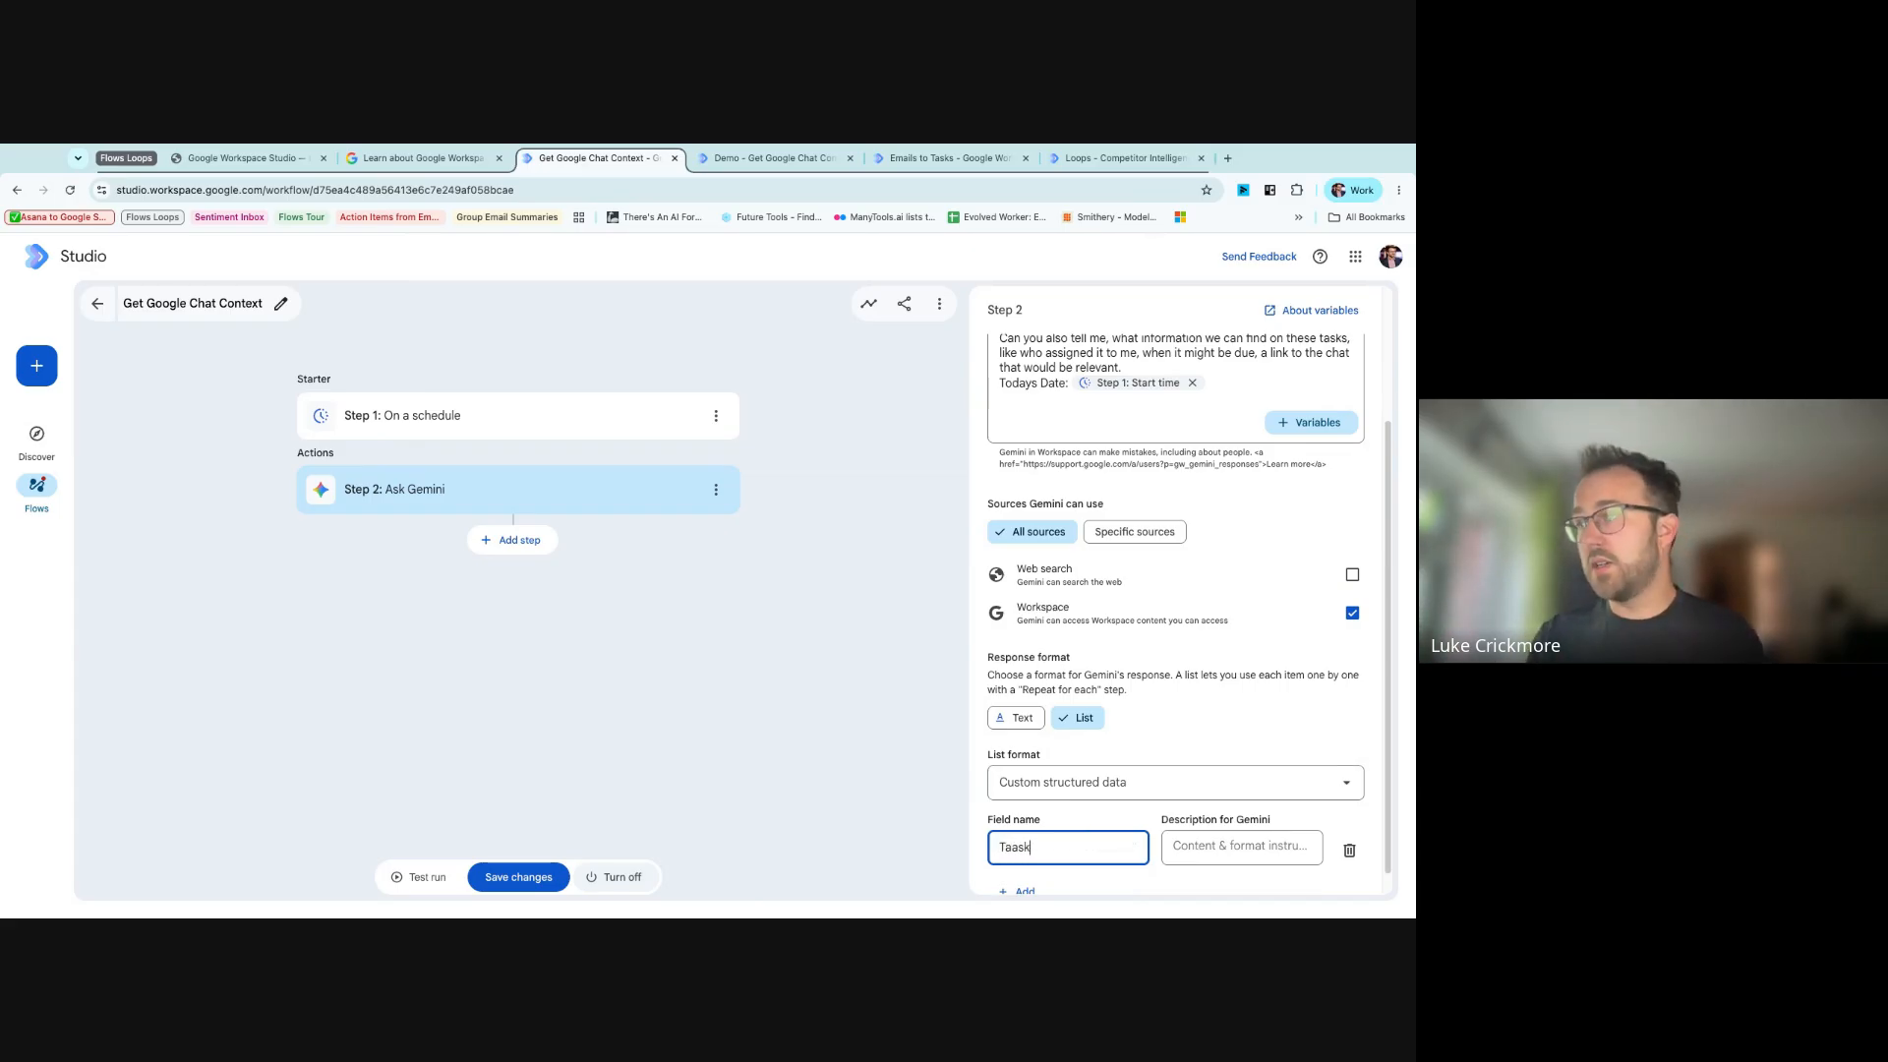
key("BackSpace")
key("BackSpace")
key("BackSpace")
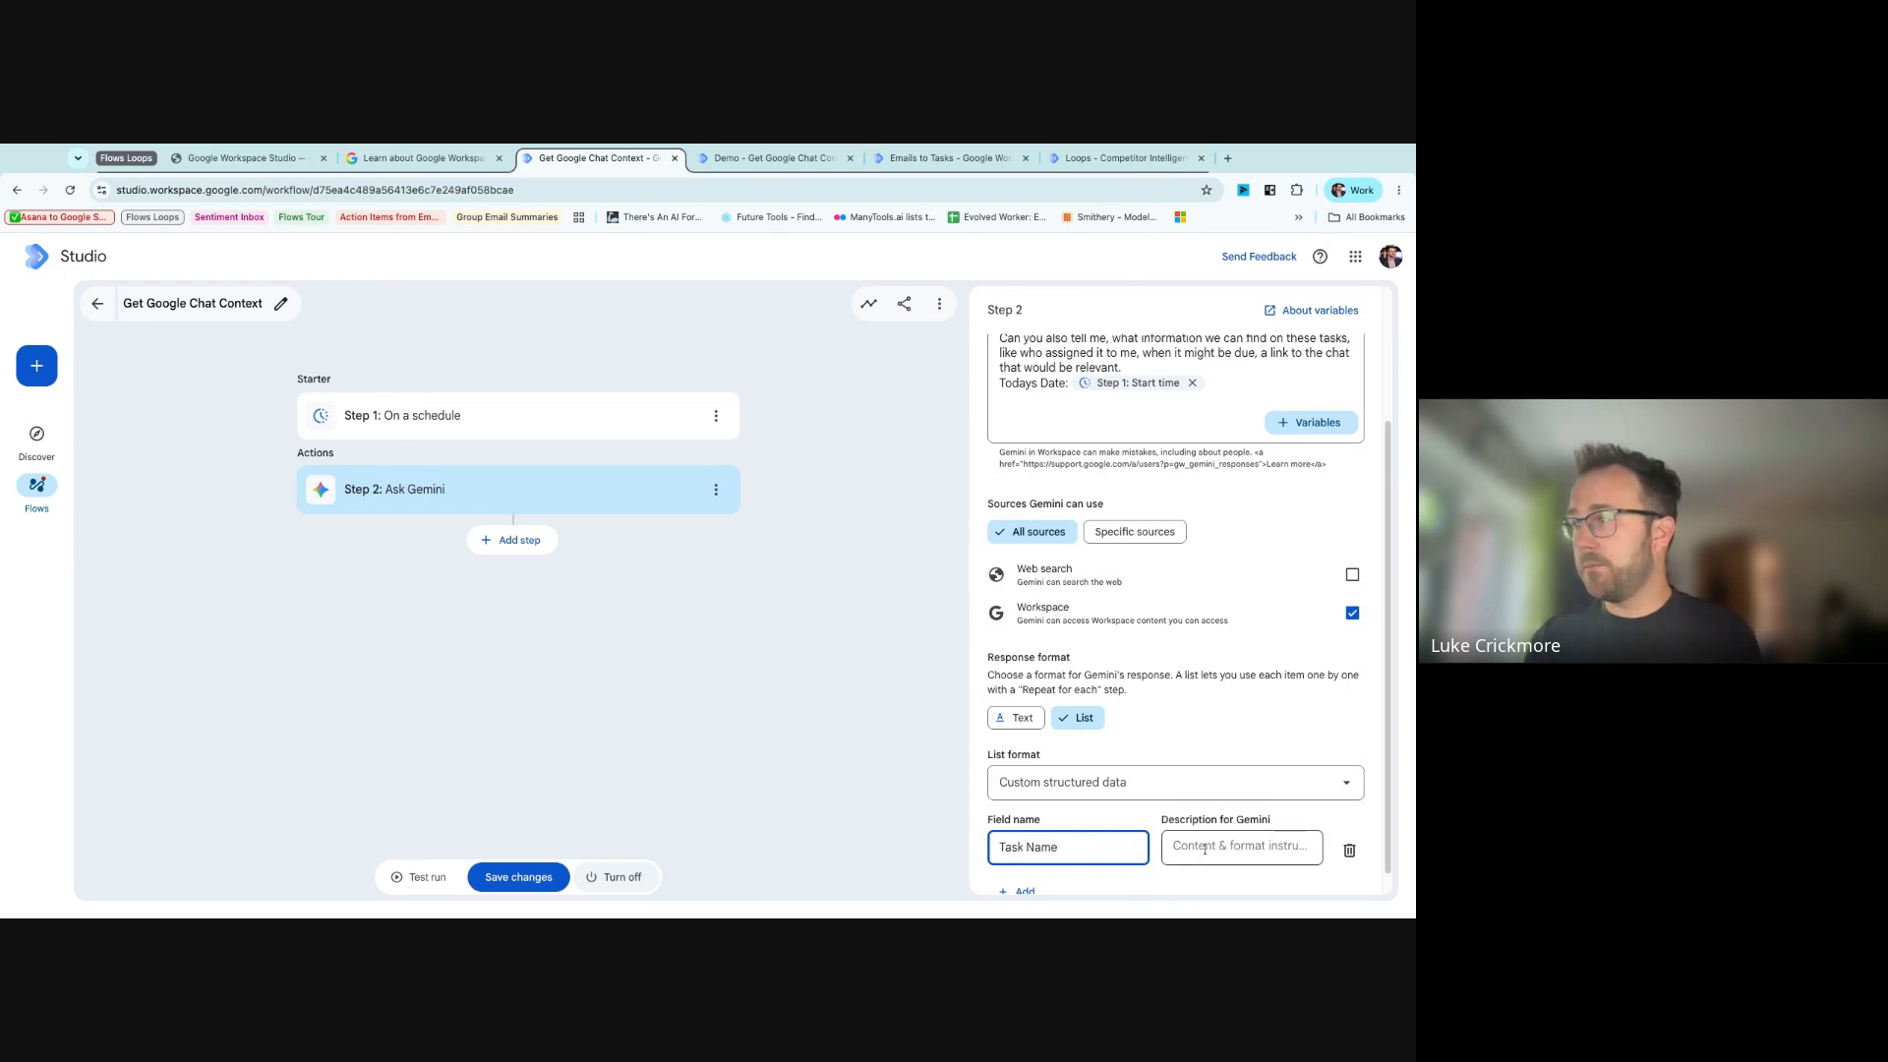
- Add a second custom field named "Task Description"
scroll(1067, 862, "down", 1)
left_click(1032, 870)
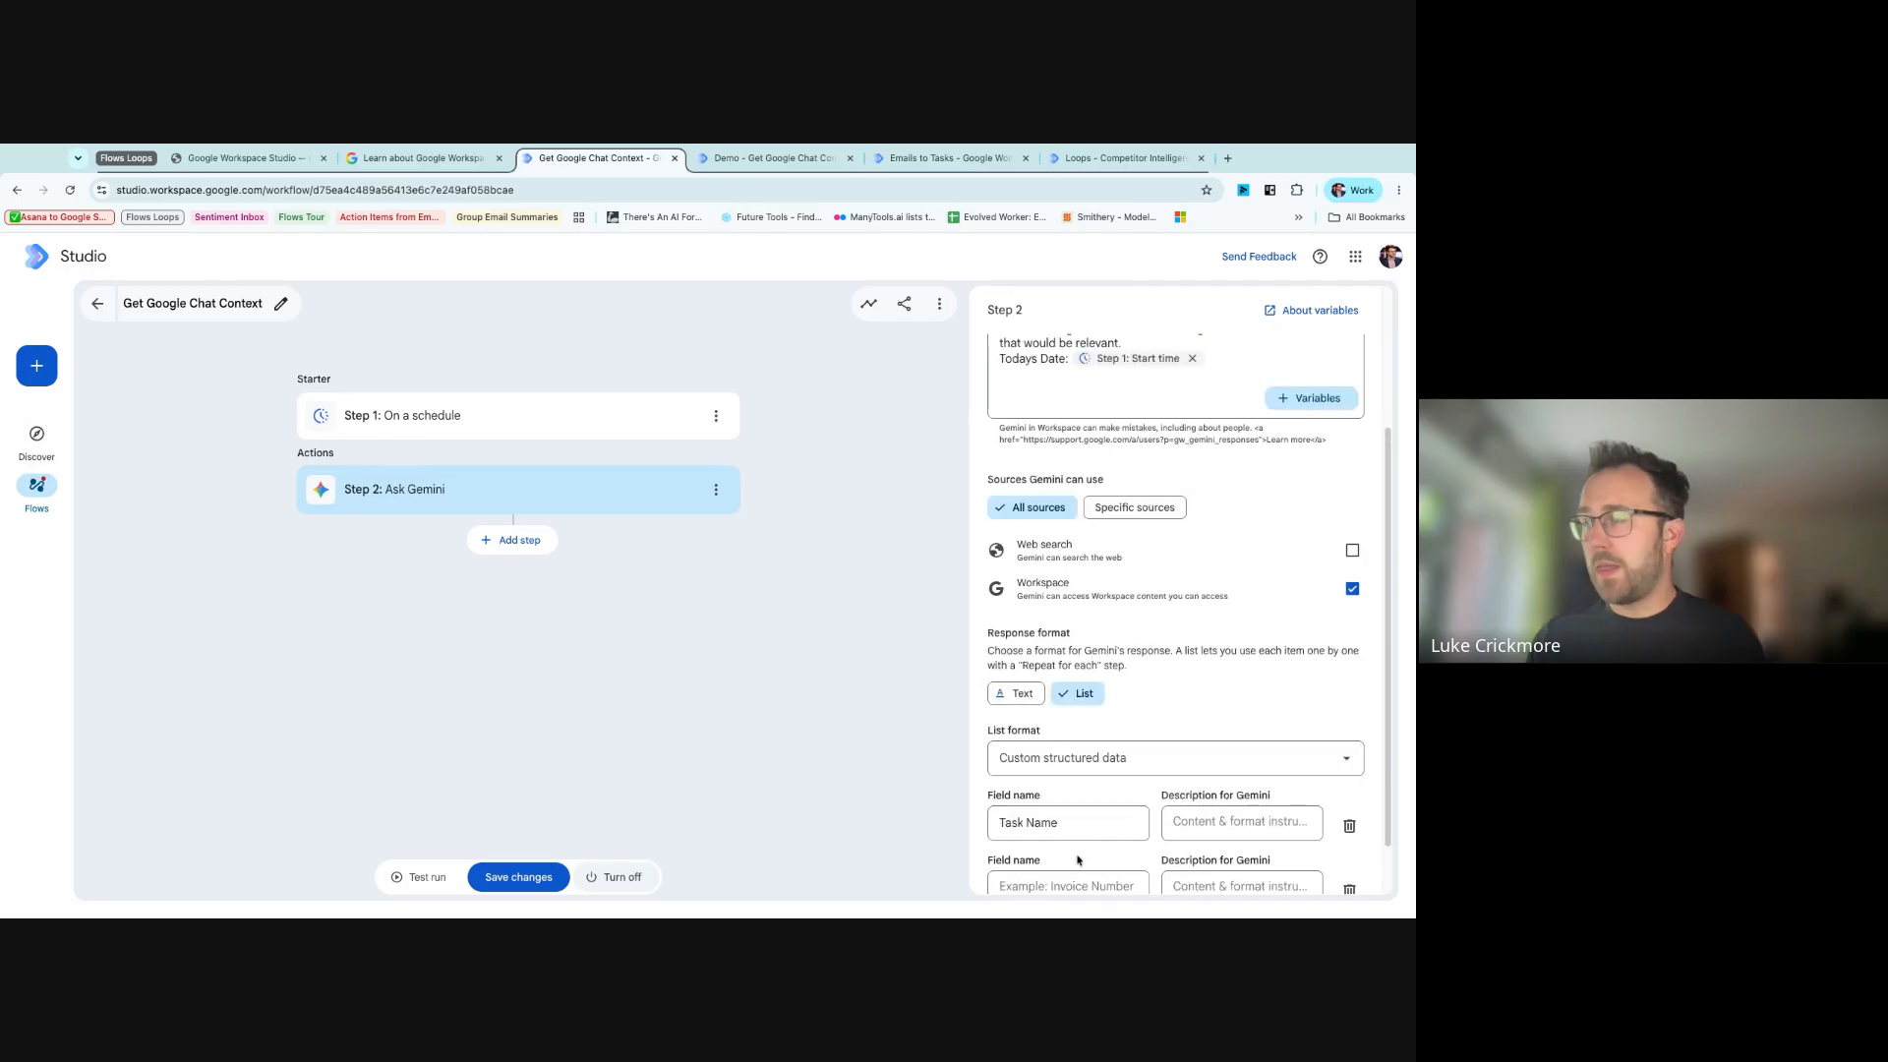
scroll(1029, 863, "down", 1)
left_click(1032, 822)
type("Task Description")
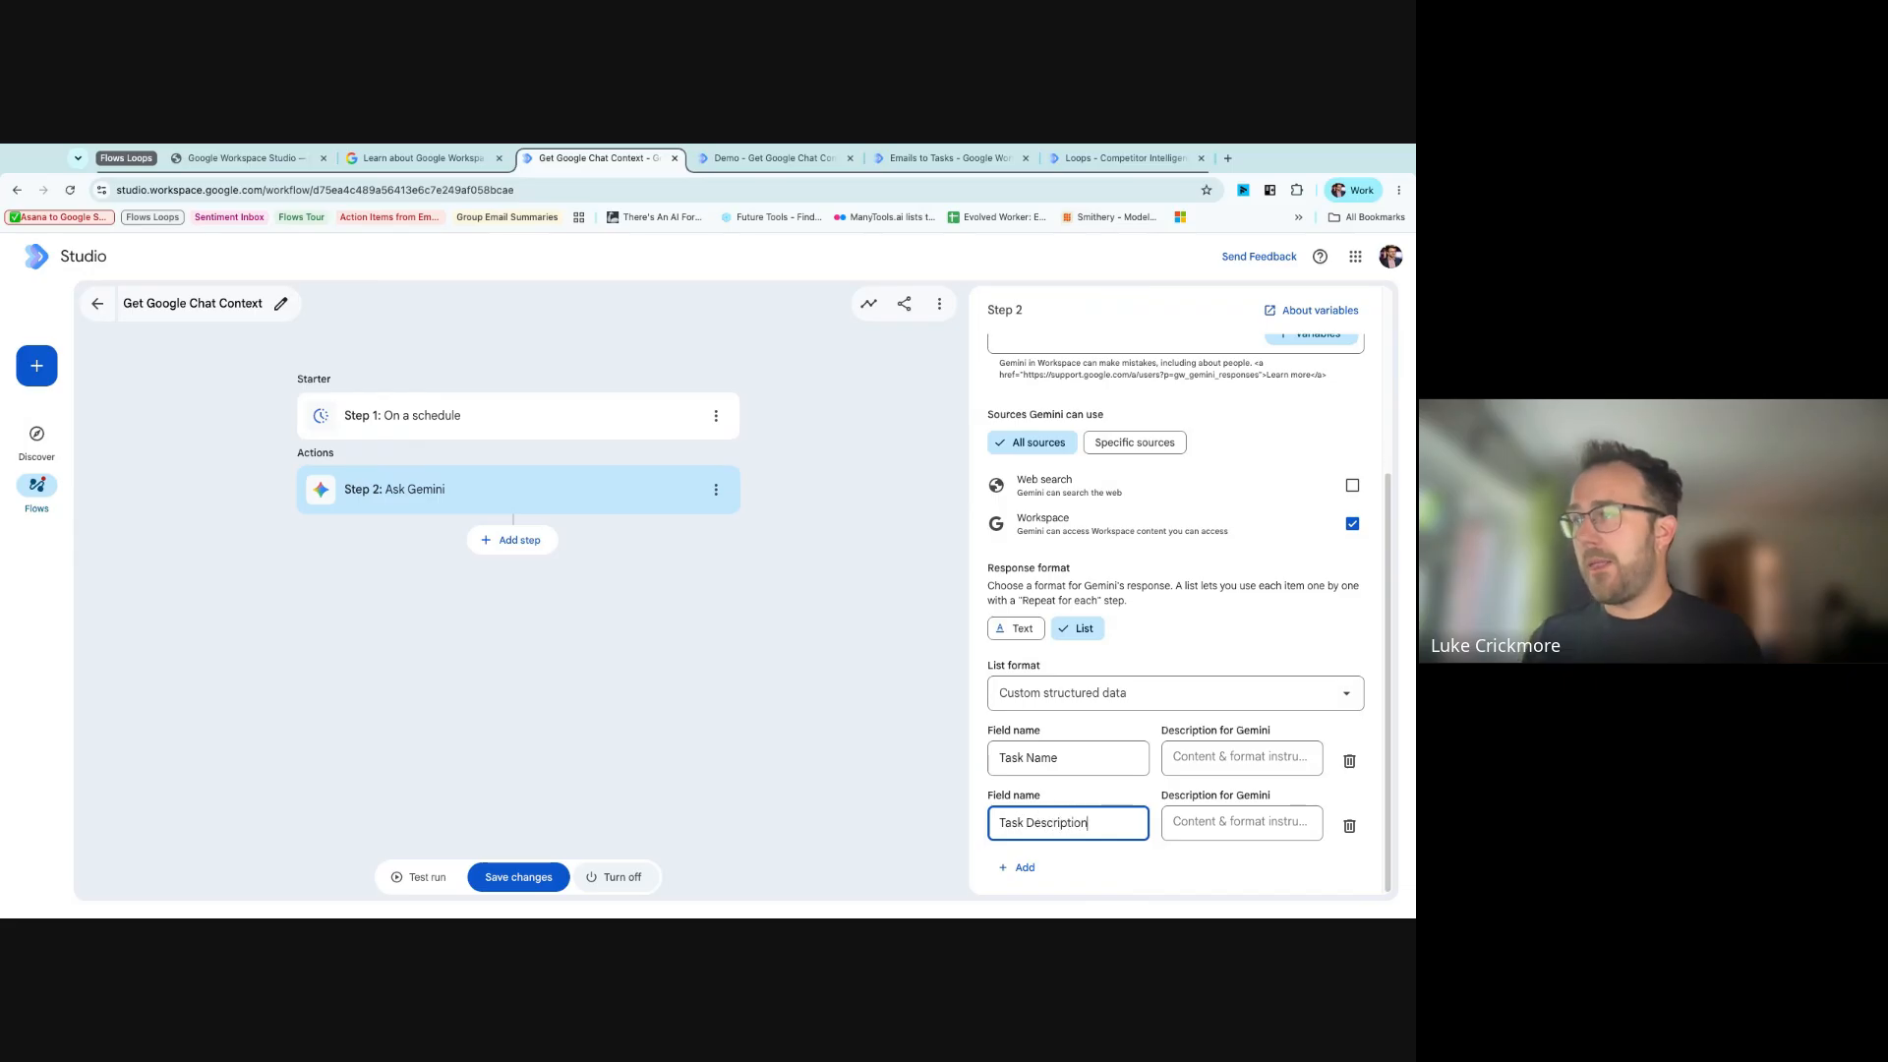
- Add a third custom field named "Due Date"
left_click(1025, 863)
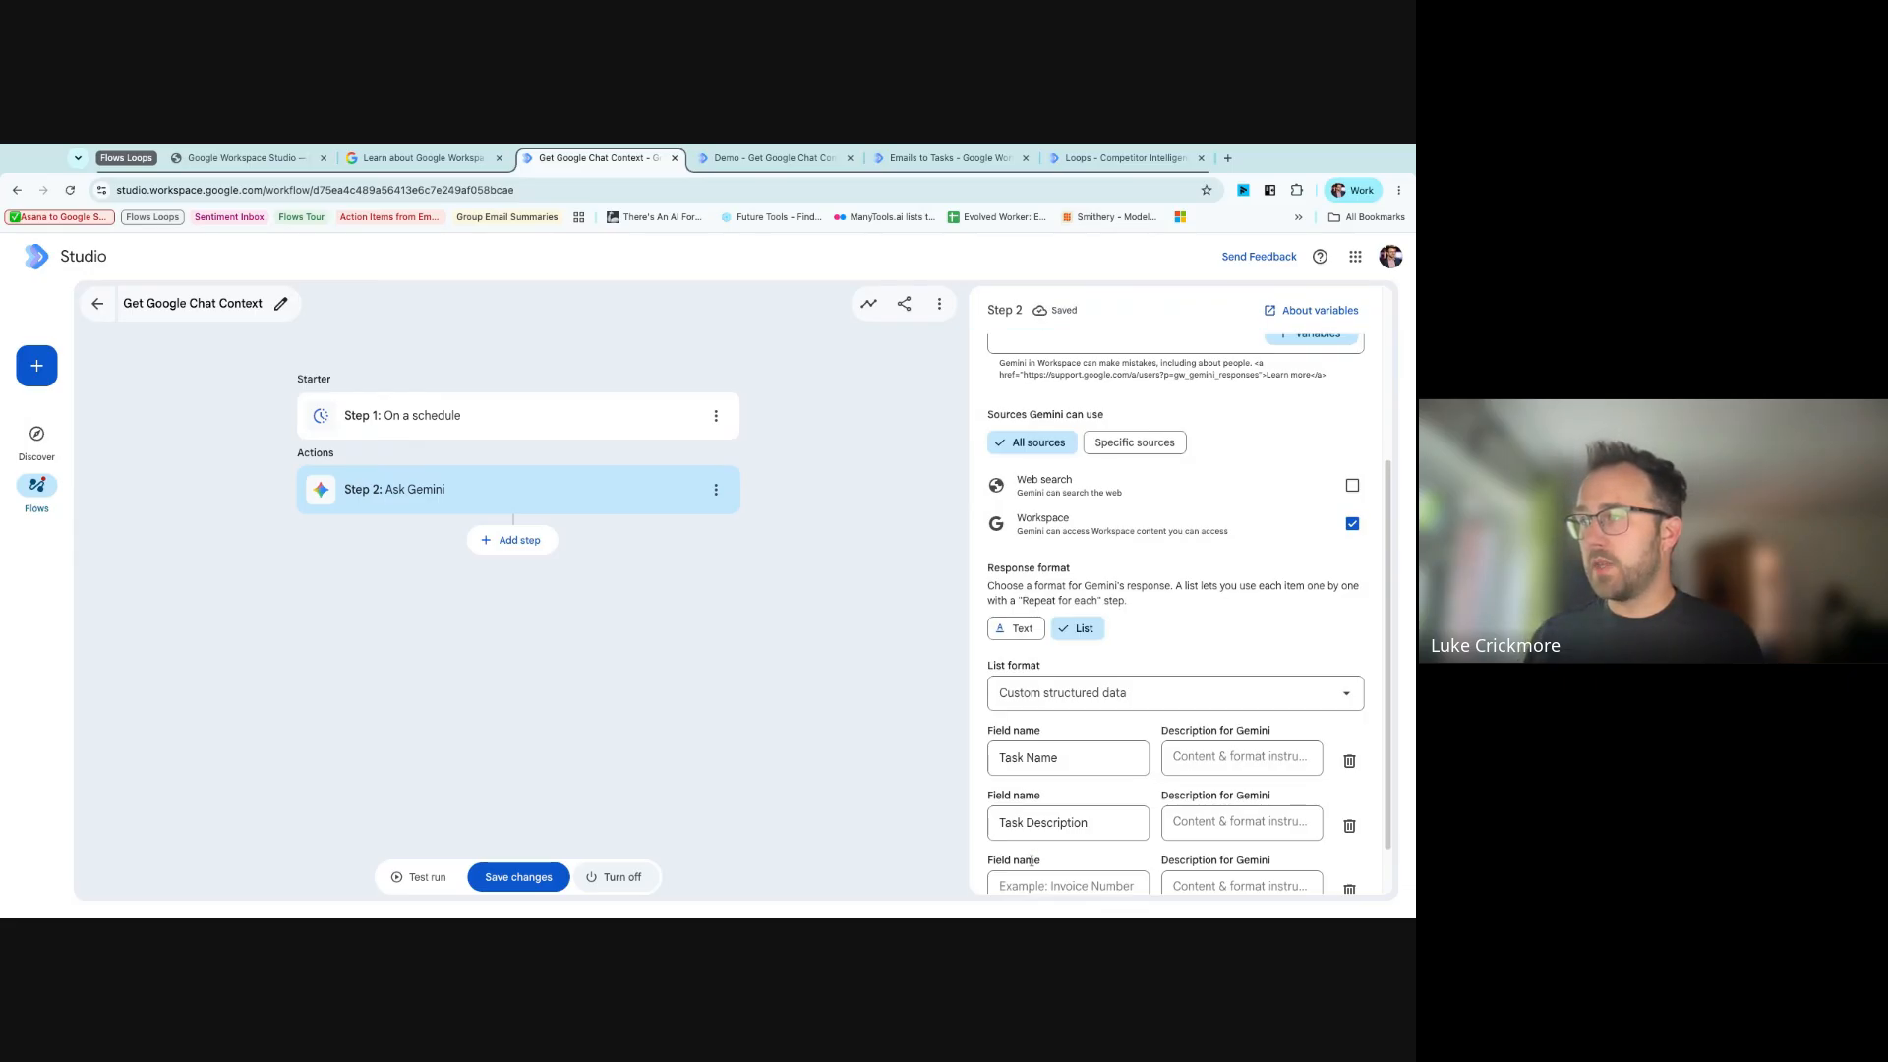
scroll(1036, 843, "down", 1)
left_click(1033, 822)
type("Due Date")
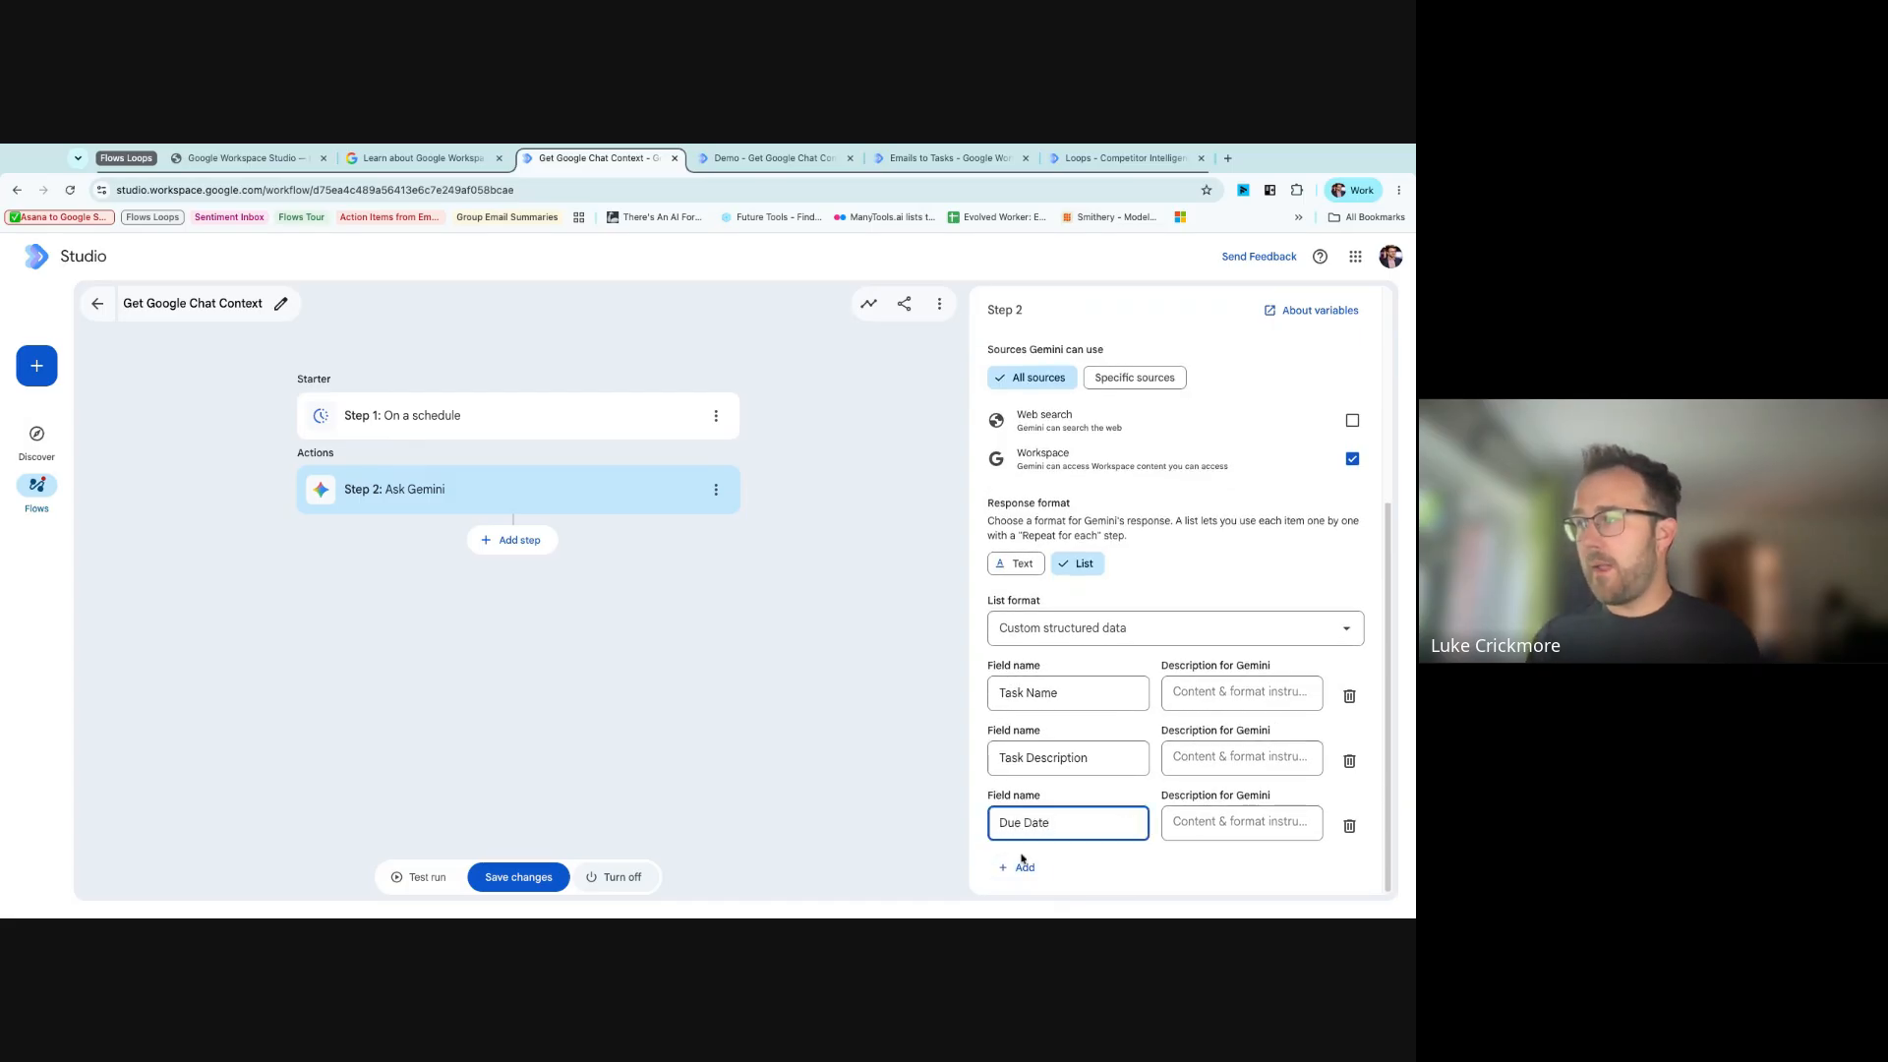
- Add a fourth custom field named "Link to chat"
left_click(1023, 864)
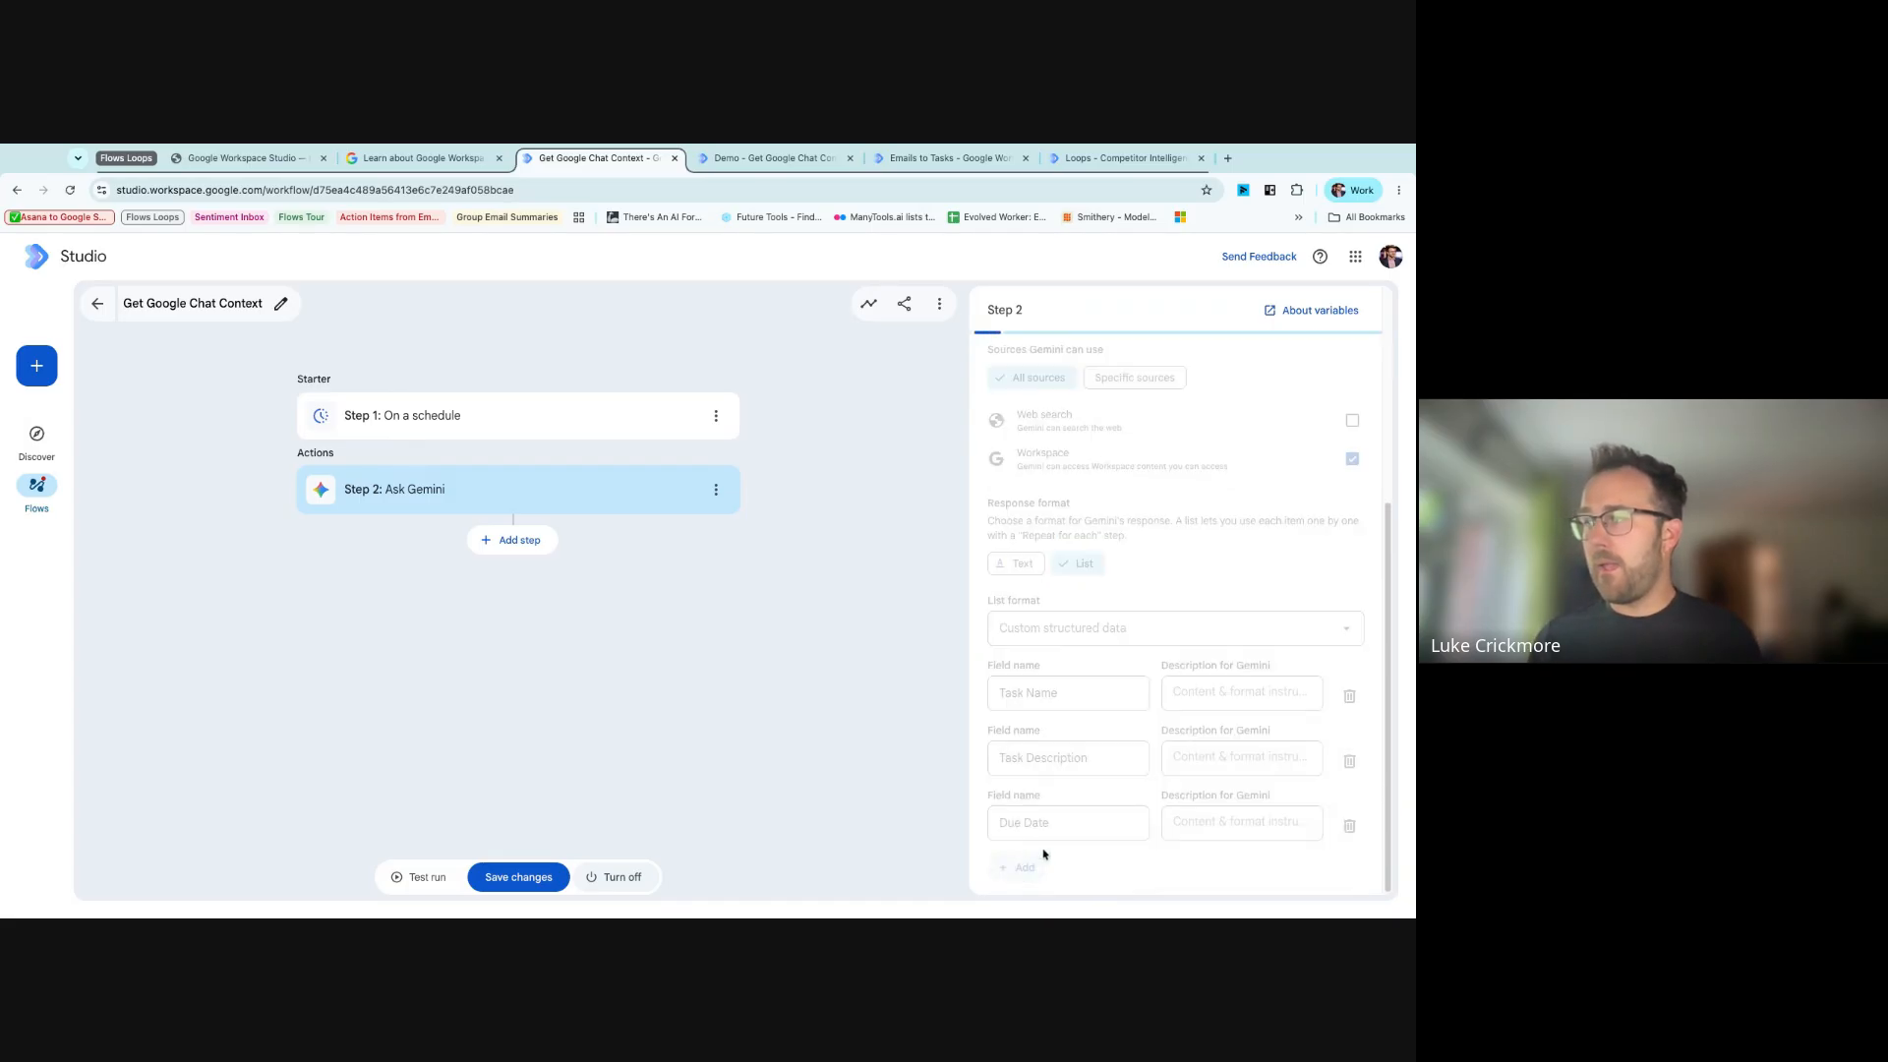
scroll(1027, 826, "down", 1)
left_click(1029, 825)
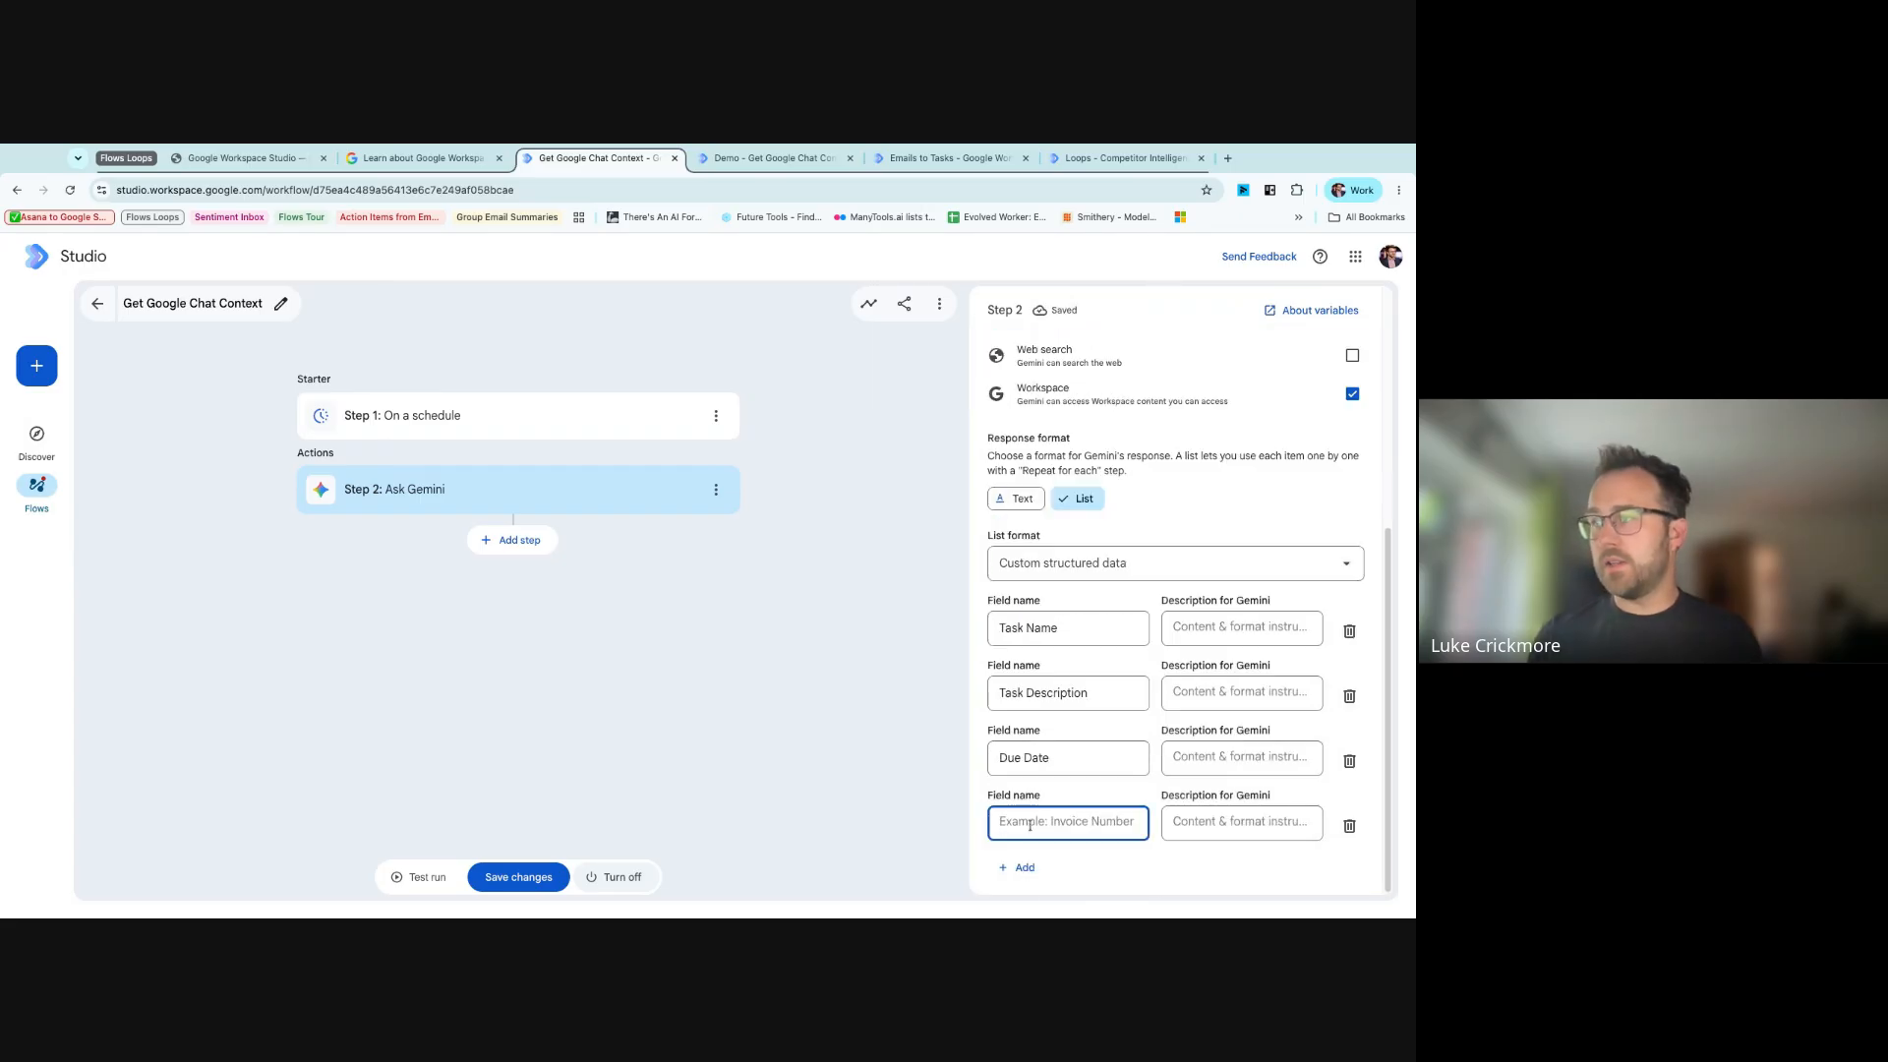
type("4")
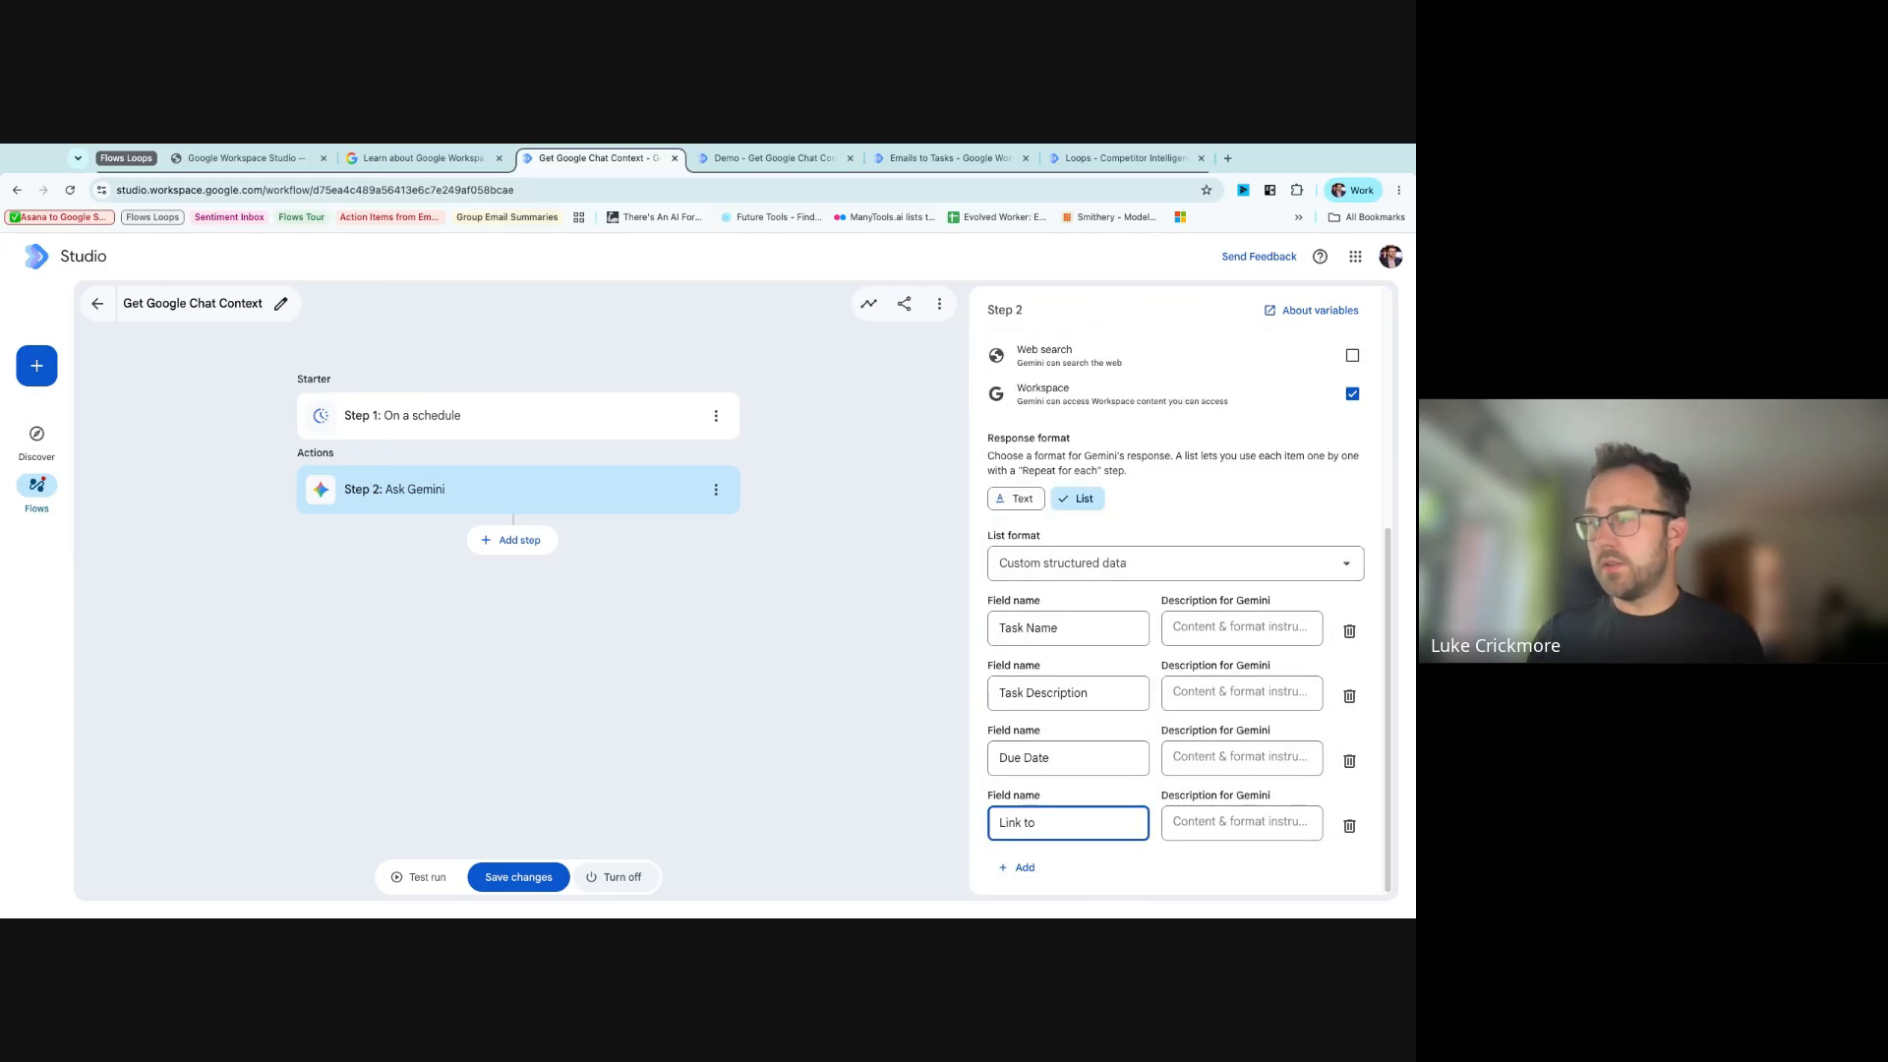
type("ink to chat")
- Add a fifth custom field named "Urgency"
left_click(1023, 866)
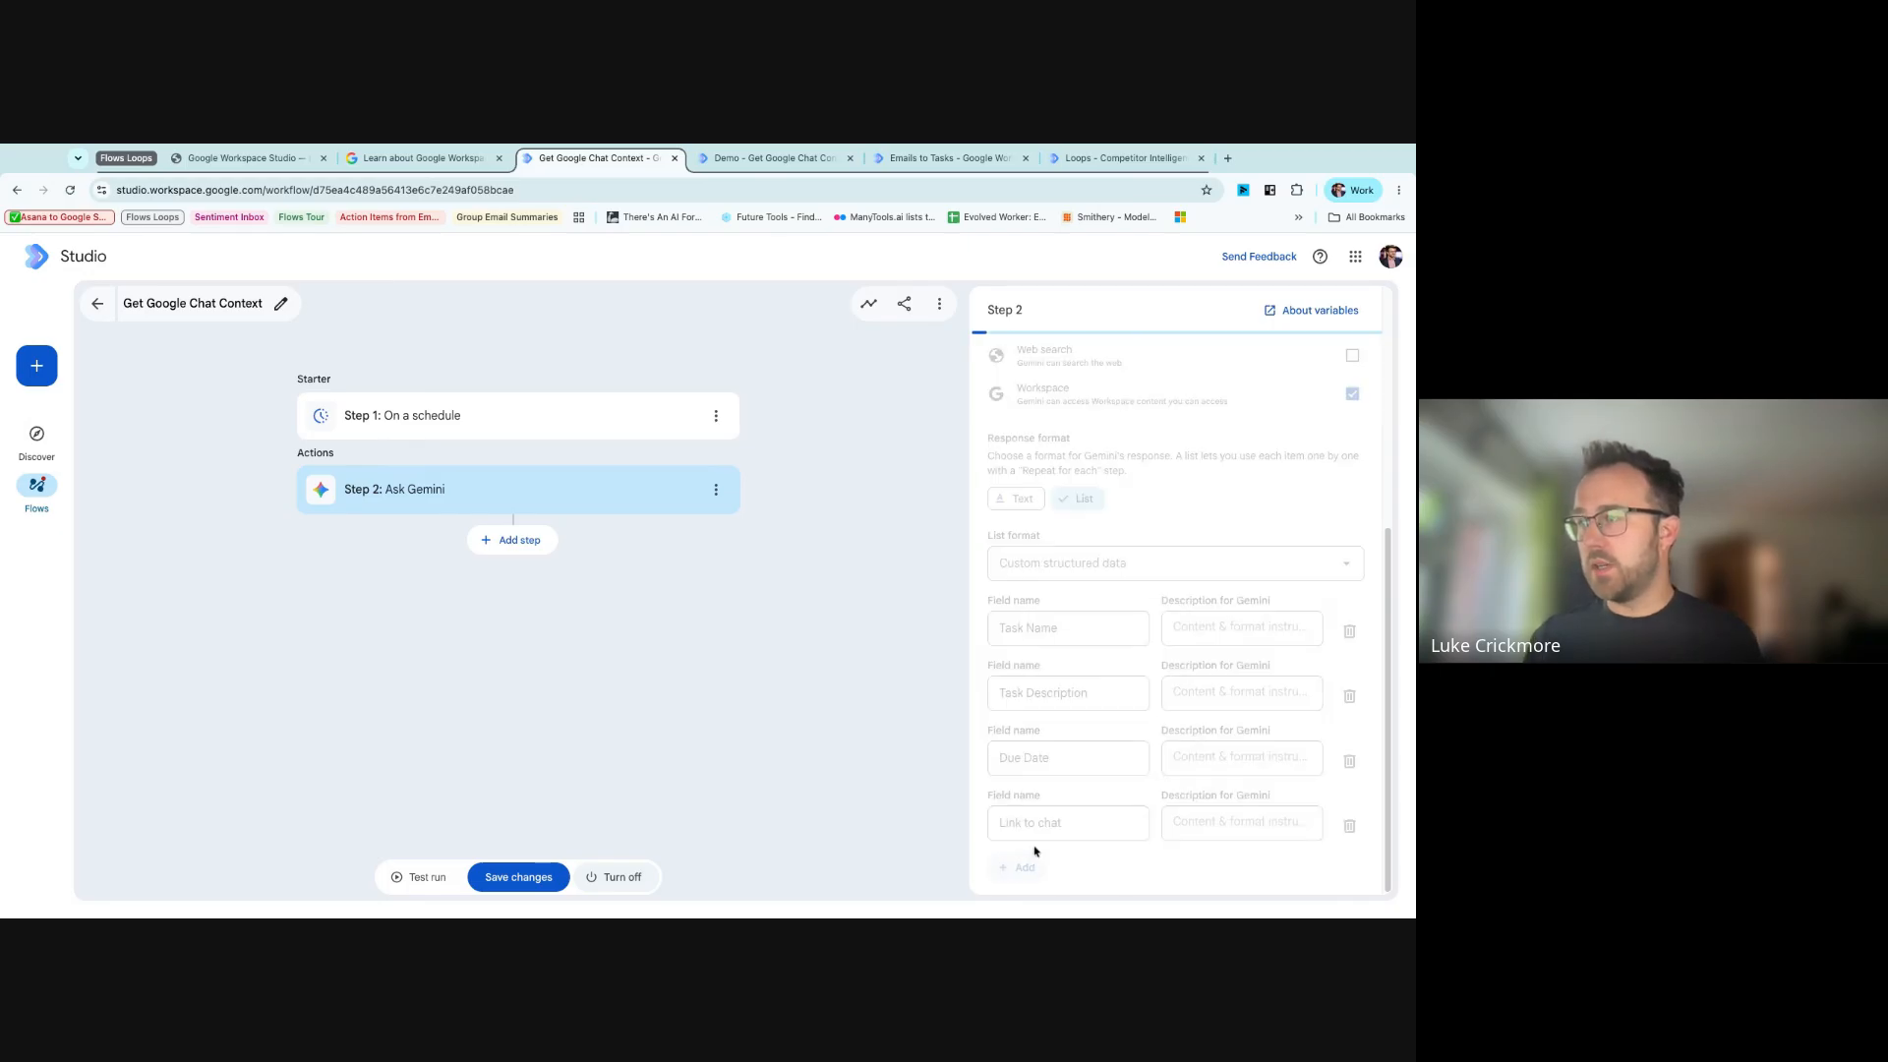
scroll(1052, 812, "down", 1)
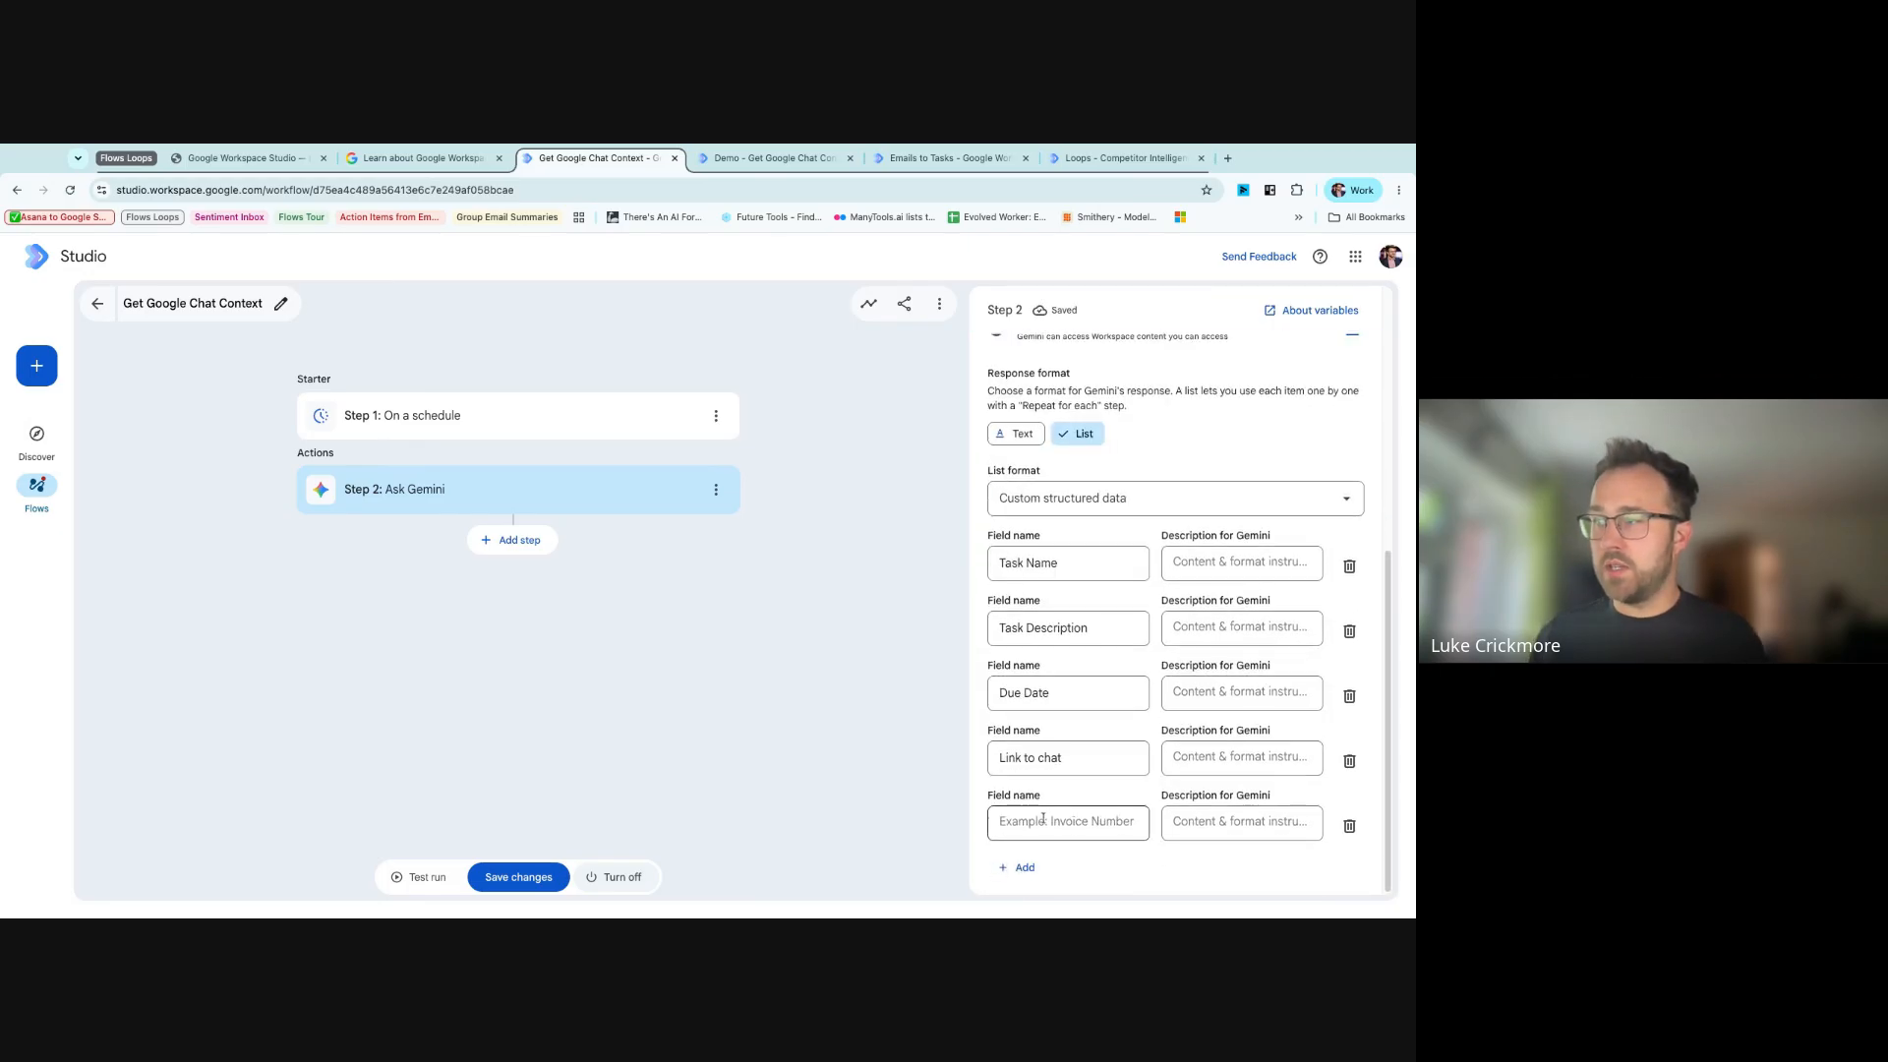
left_click(1044, 818)
type("Ur")
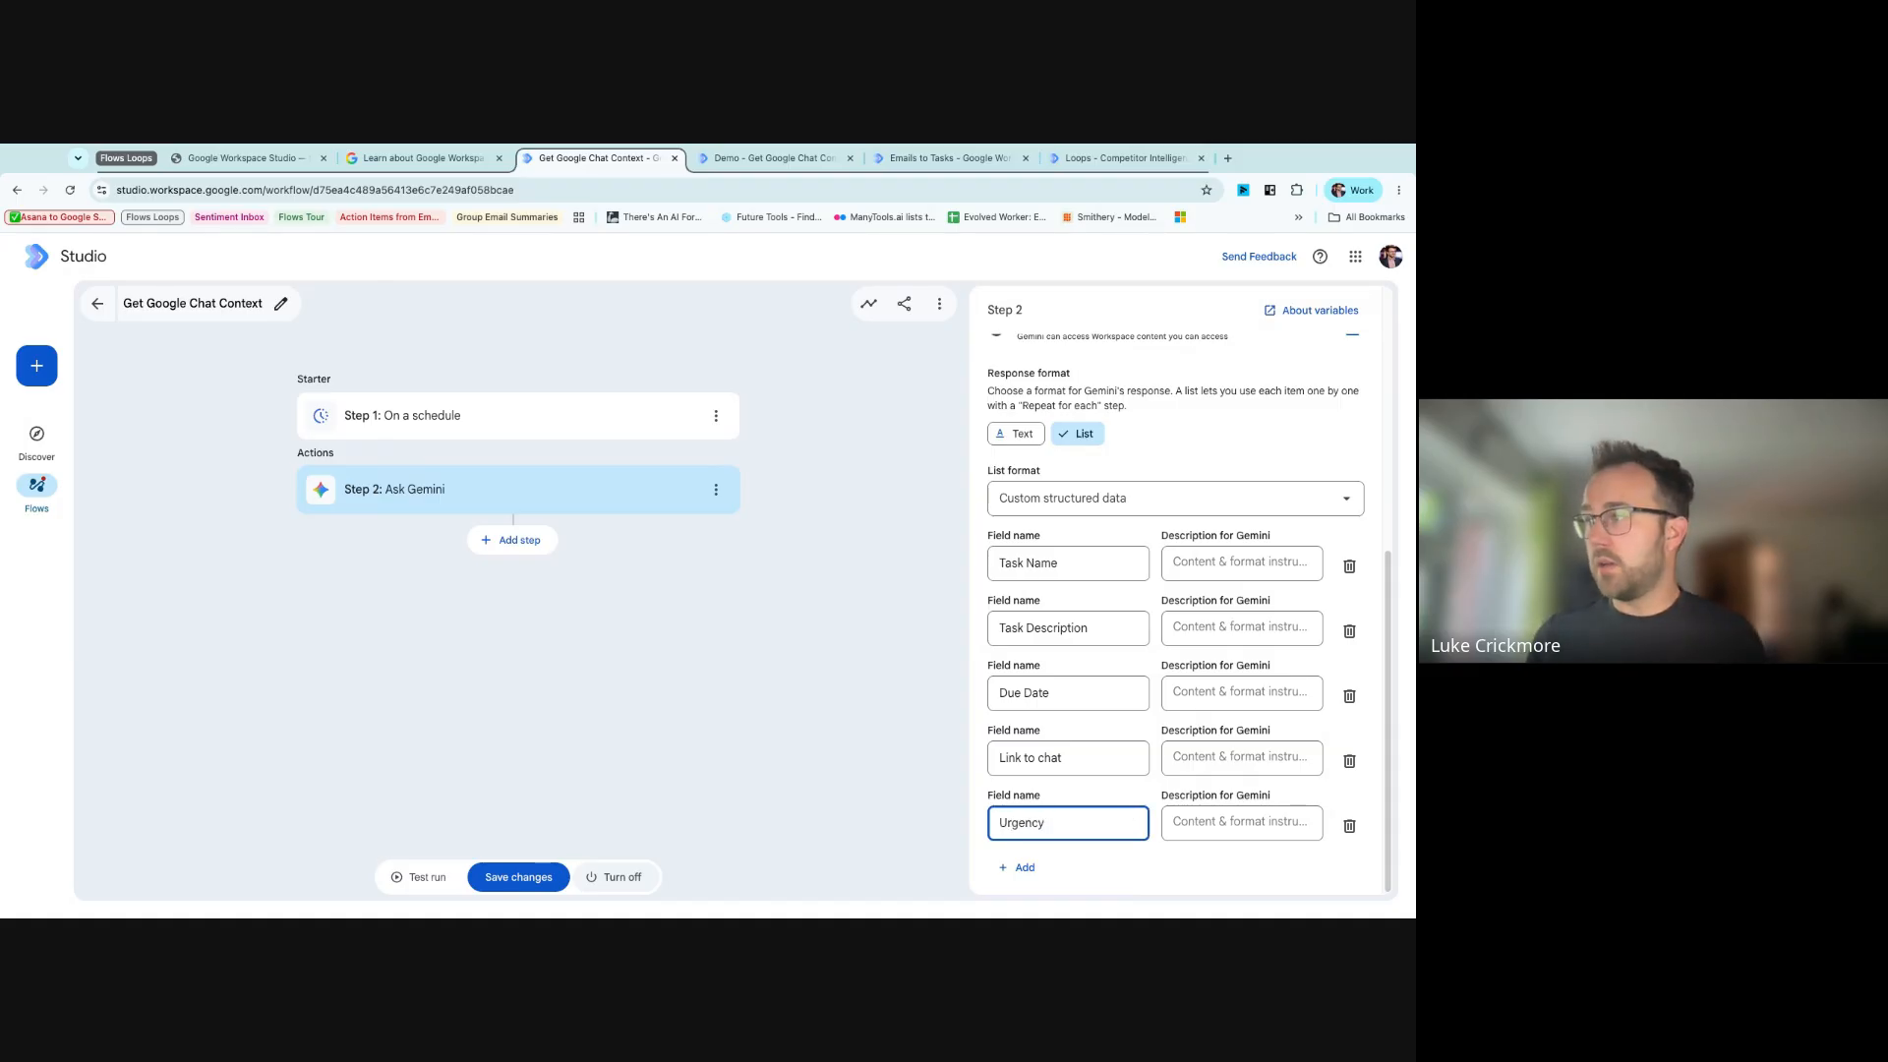
type("gency")
- Describe the Task Name field for Gemini as "The name of the task - Short and brief"
left_click(1173, 826)
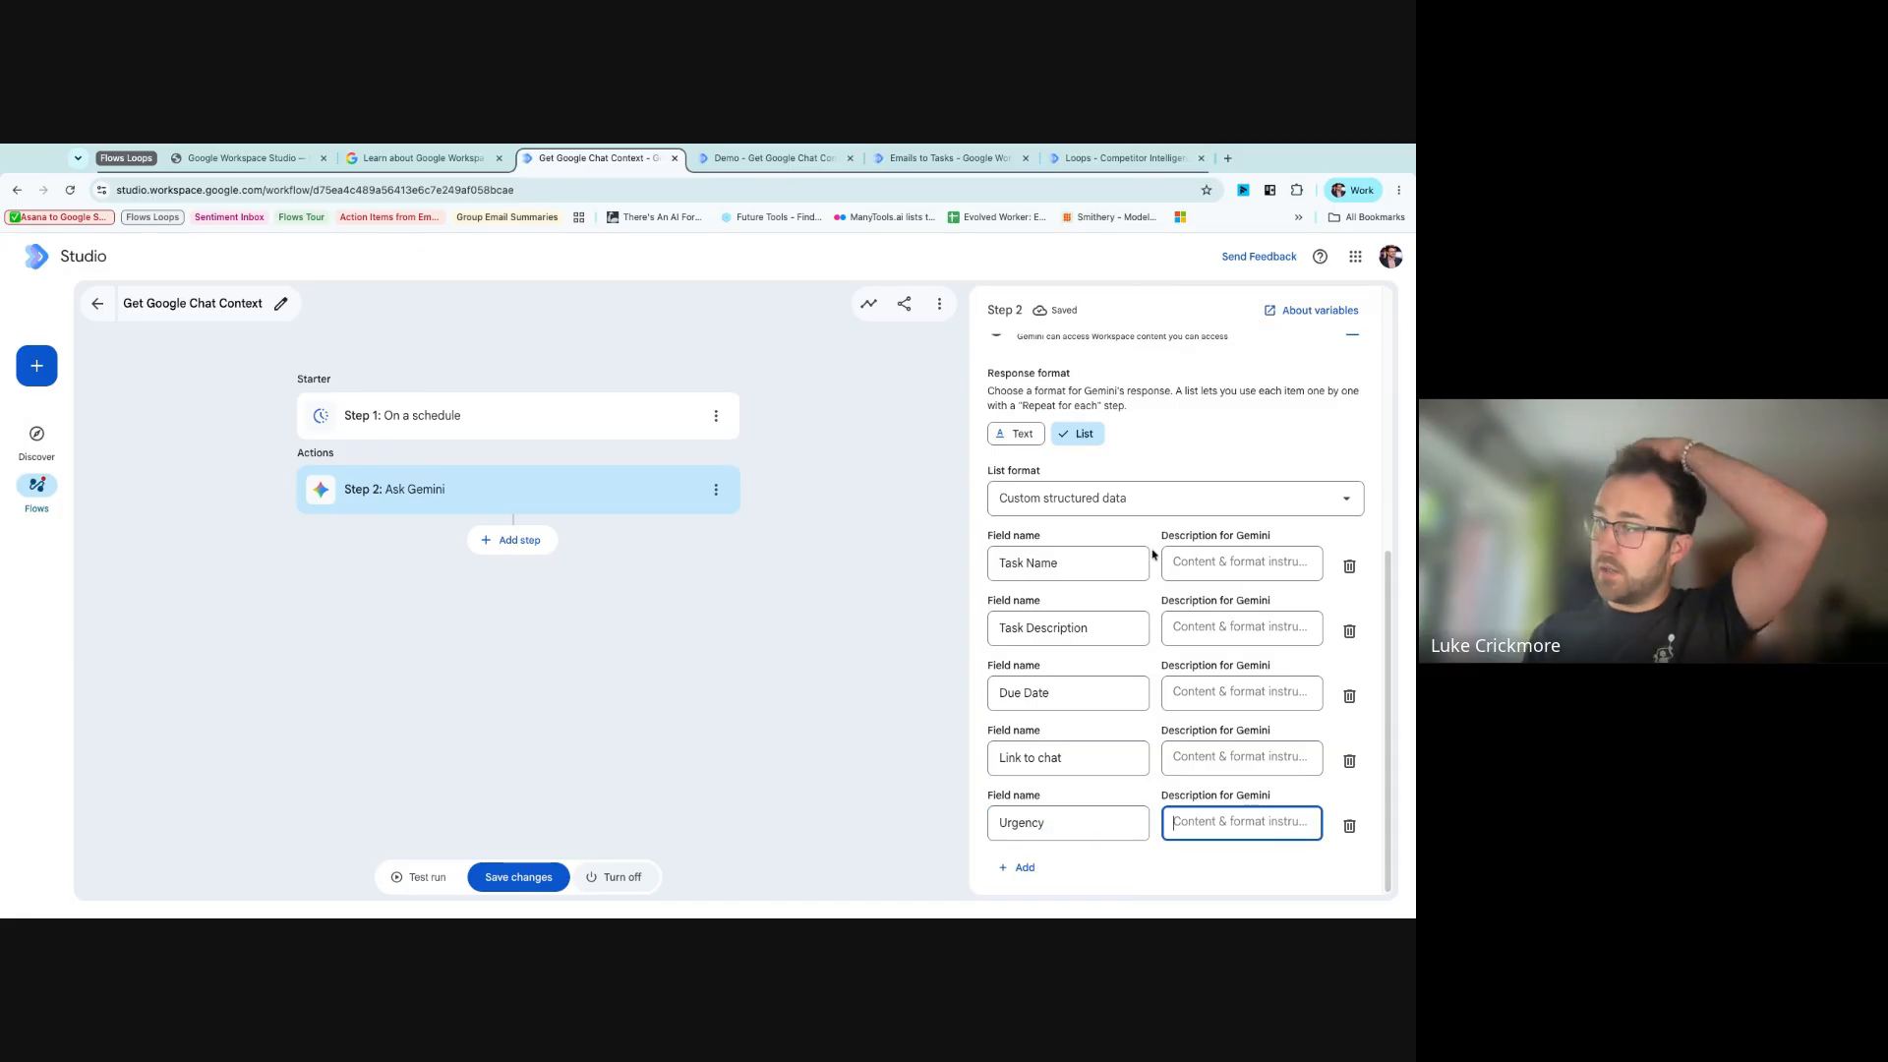
left_click(1190, 558)
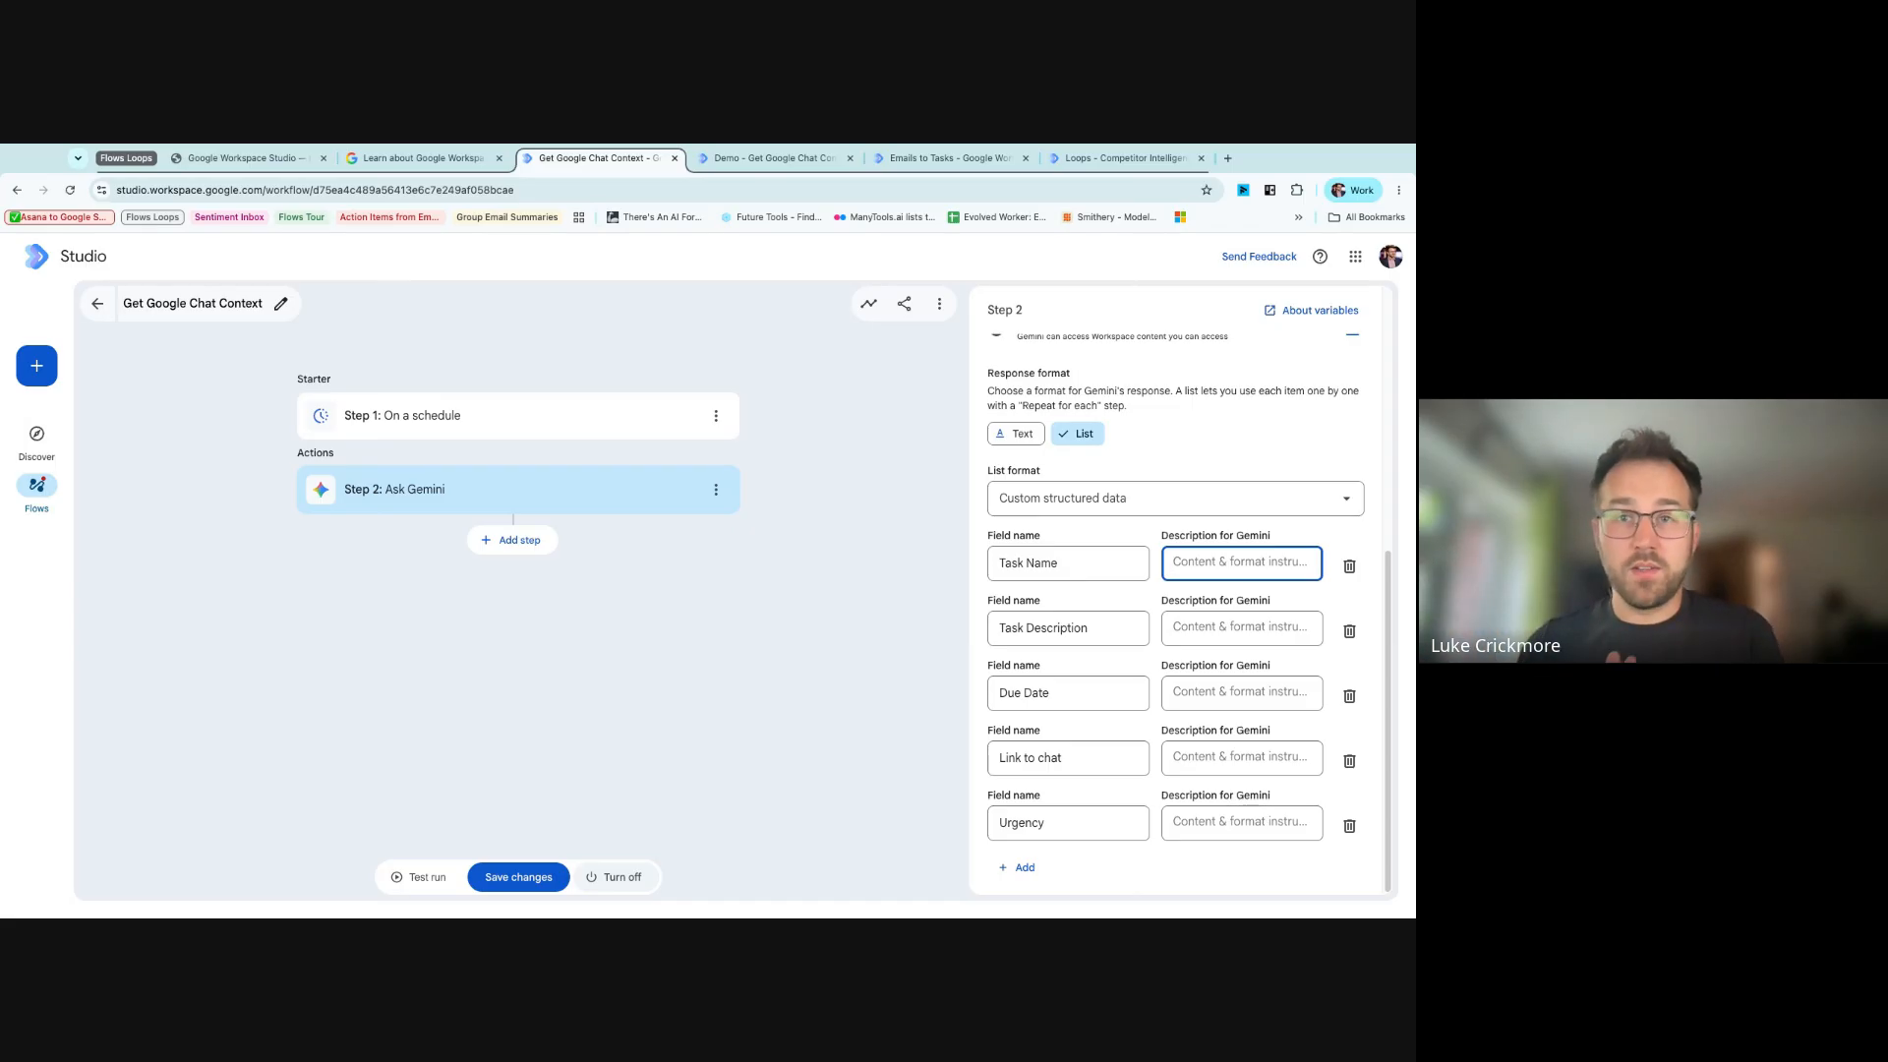
type("The name of the task")
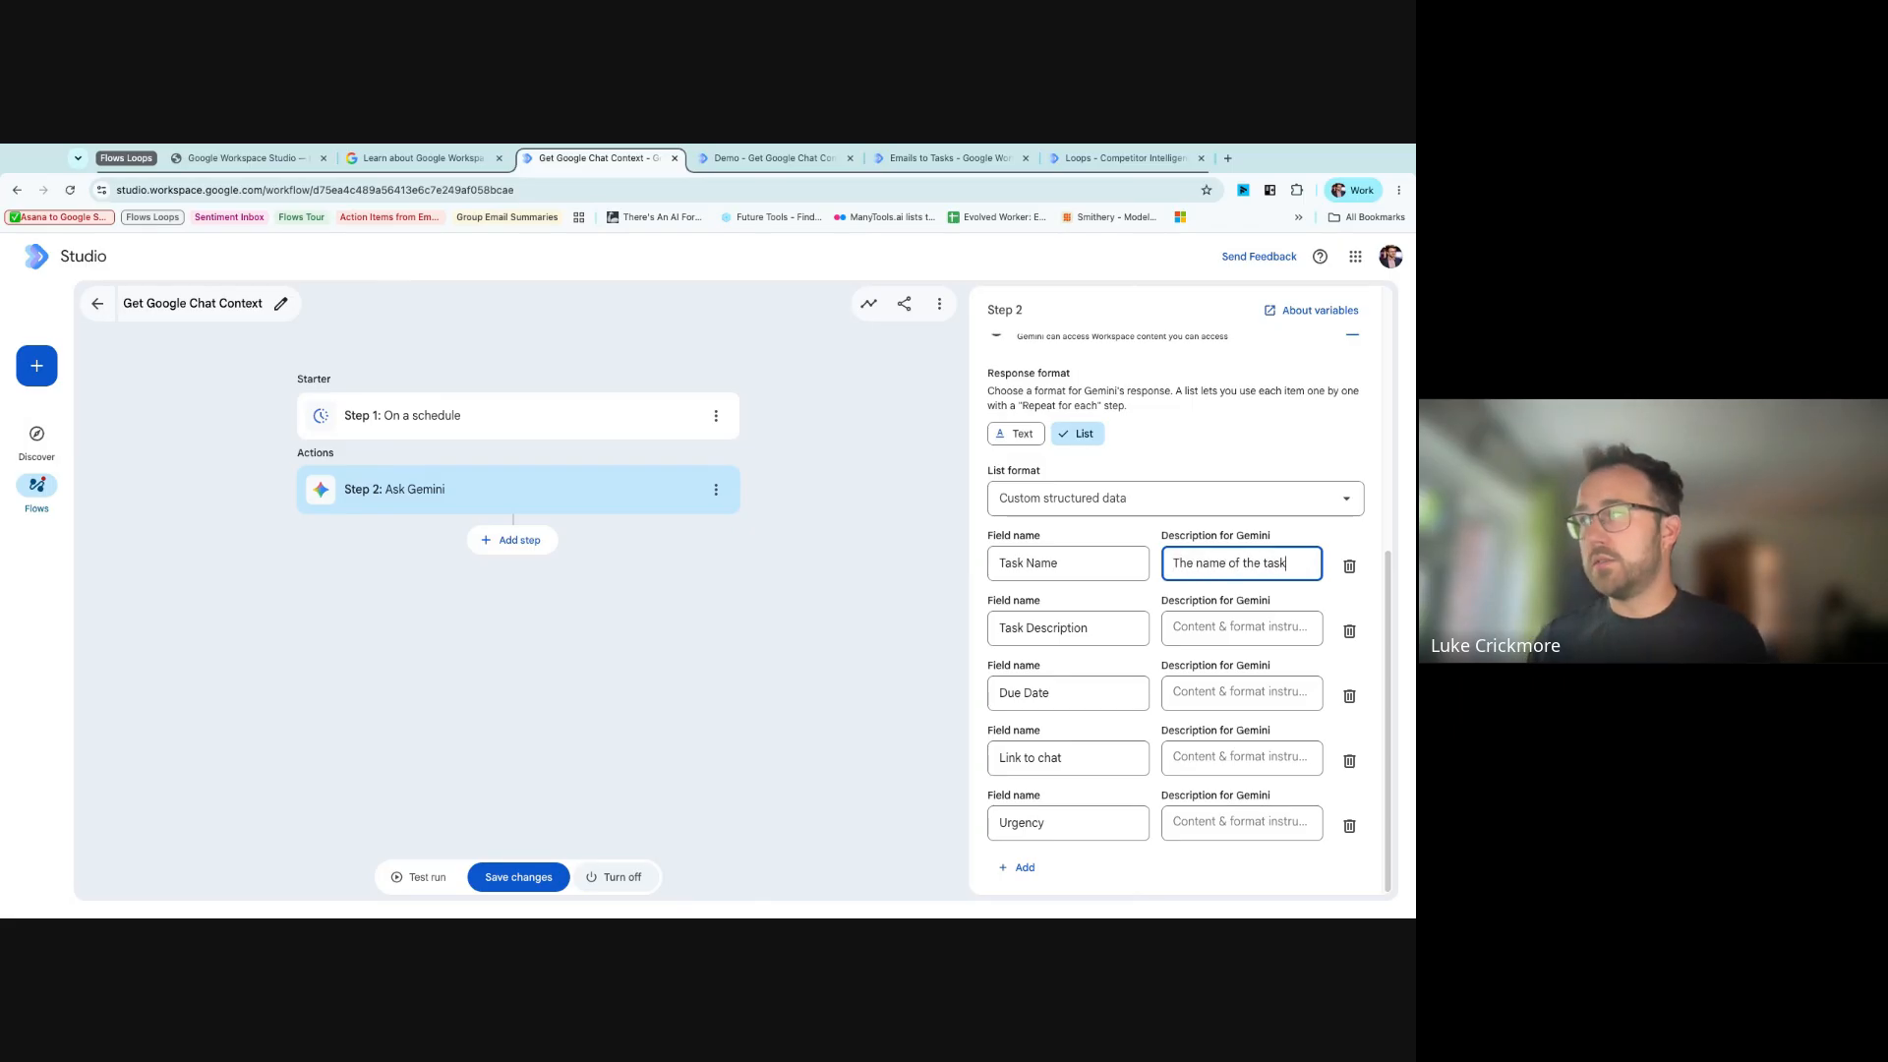
type(" - Short and brief")
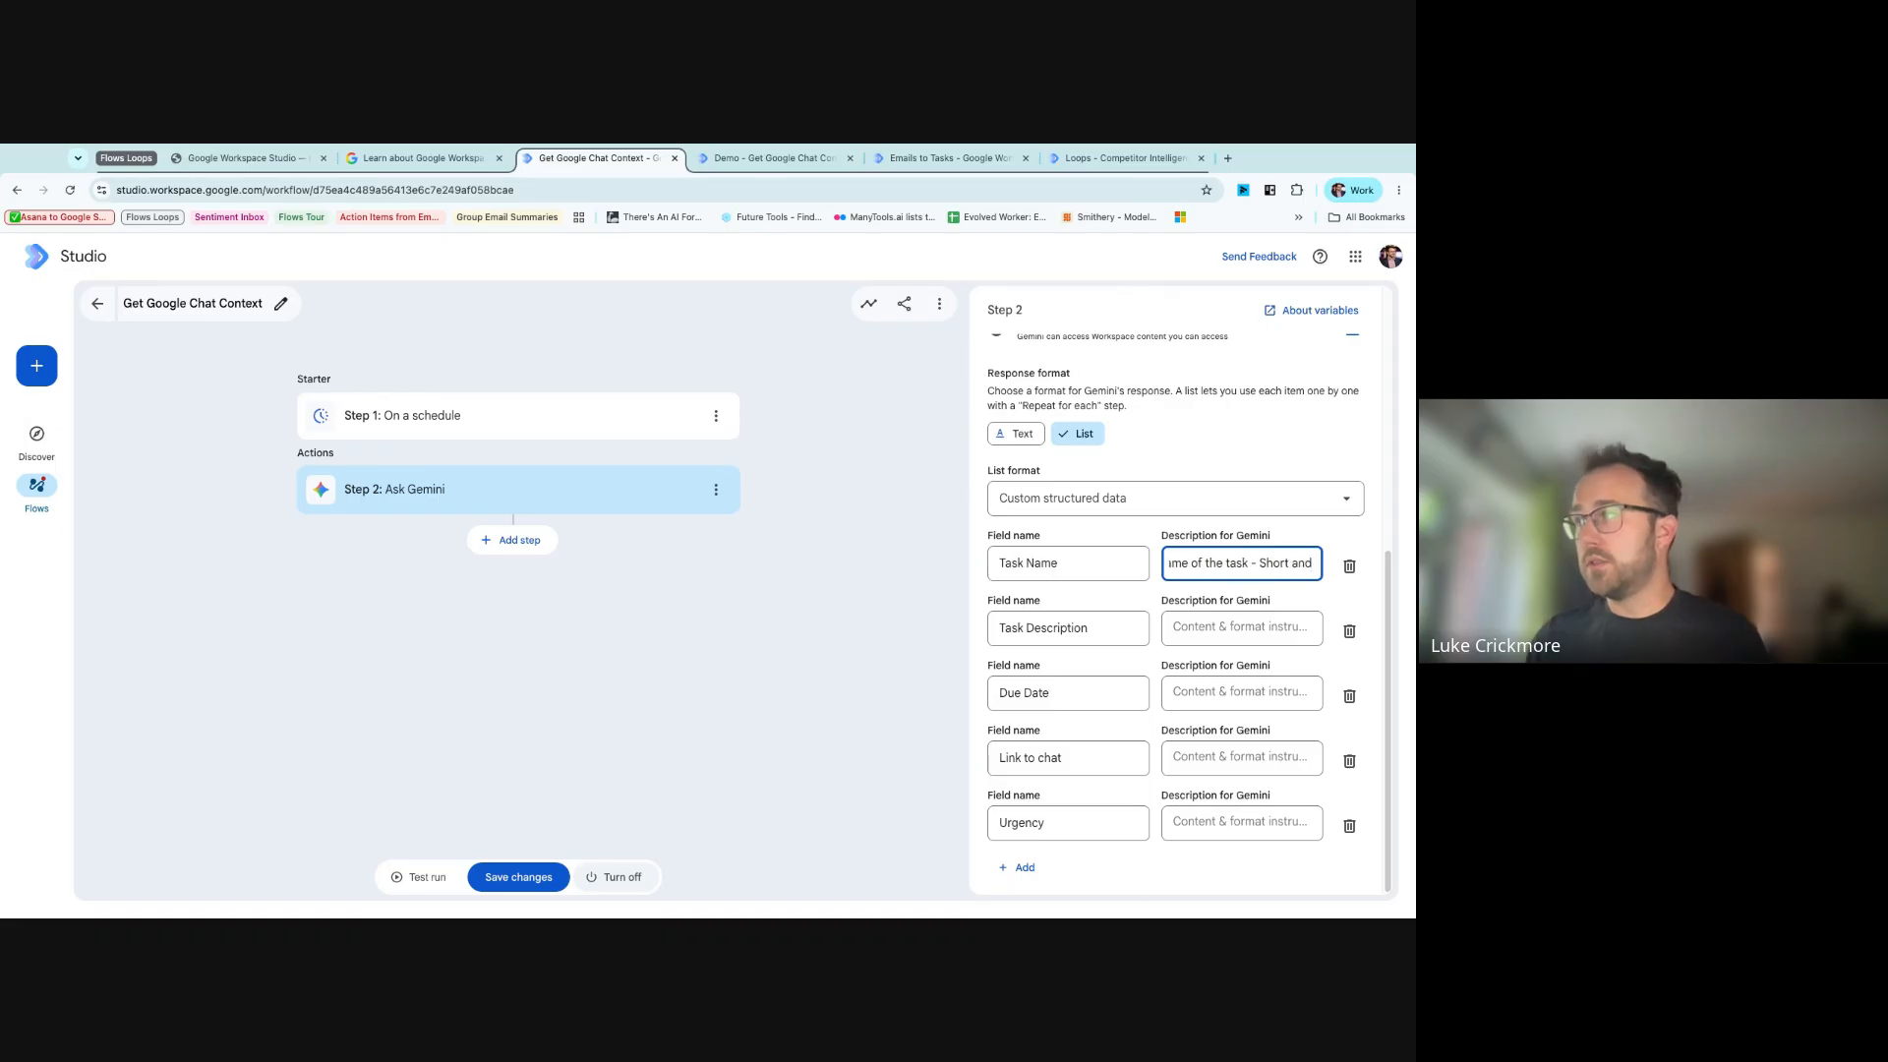
- Describe the Task Description field for Gemini as "A longer description of what the task is to do"
left_click(1218, 619)
type("A longer")
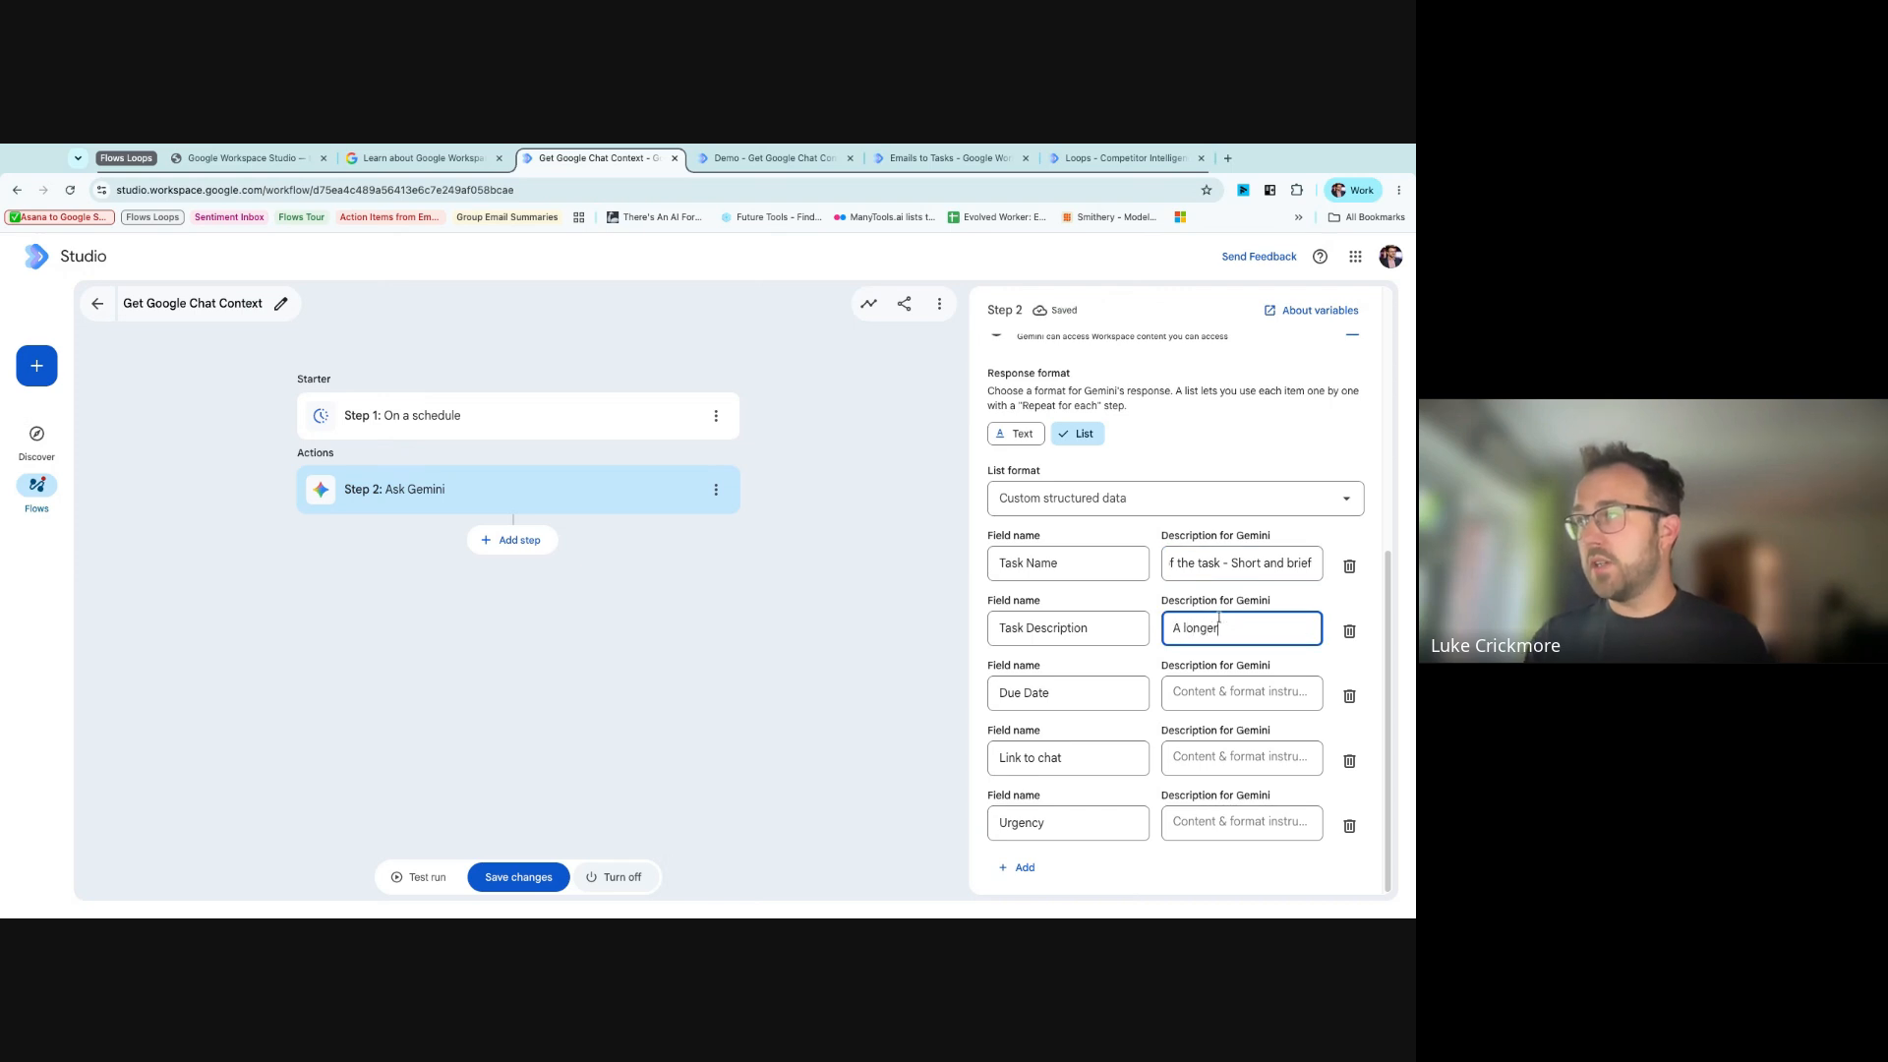
type(" description of ")
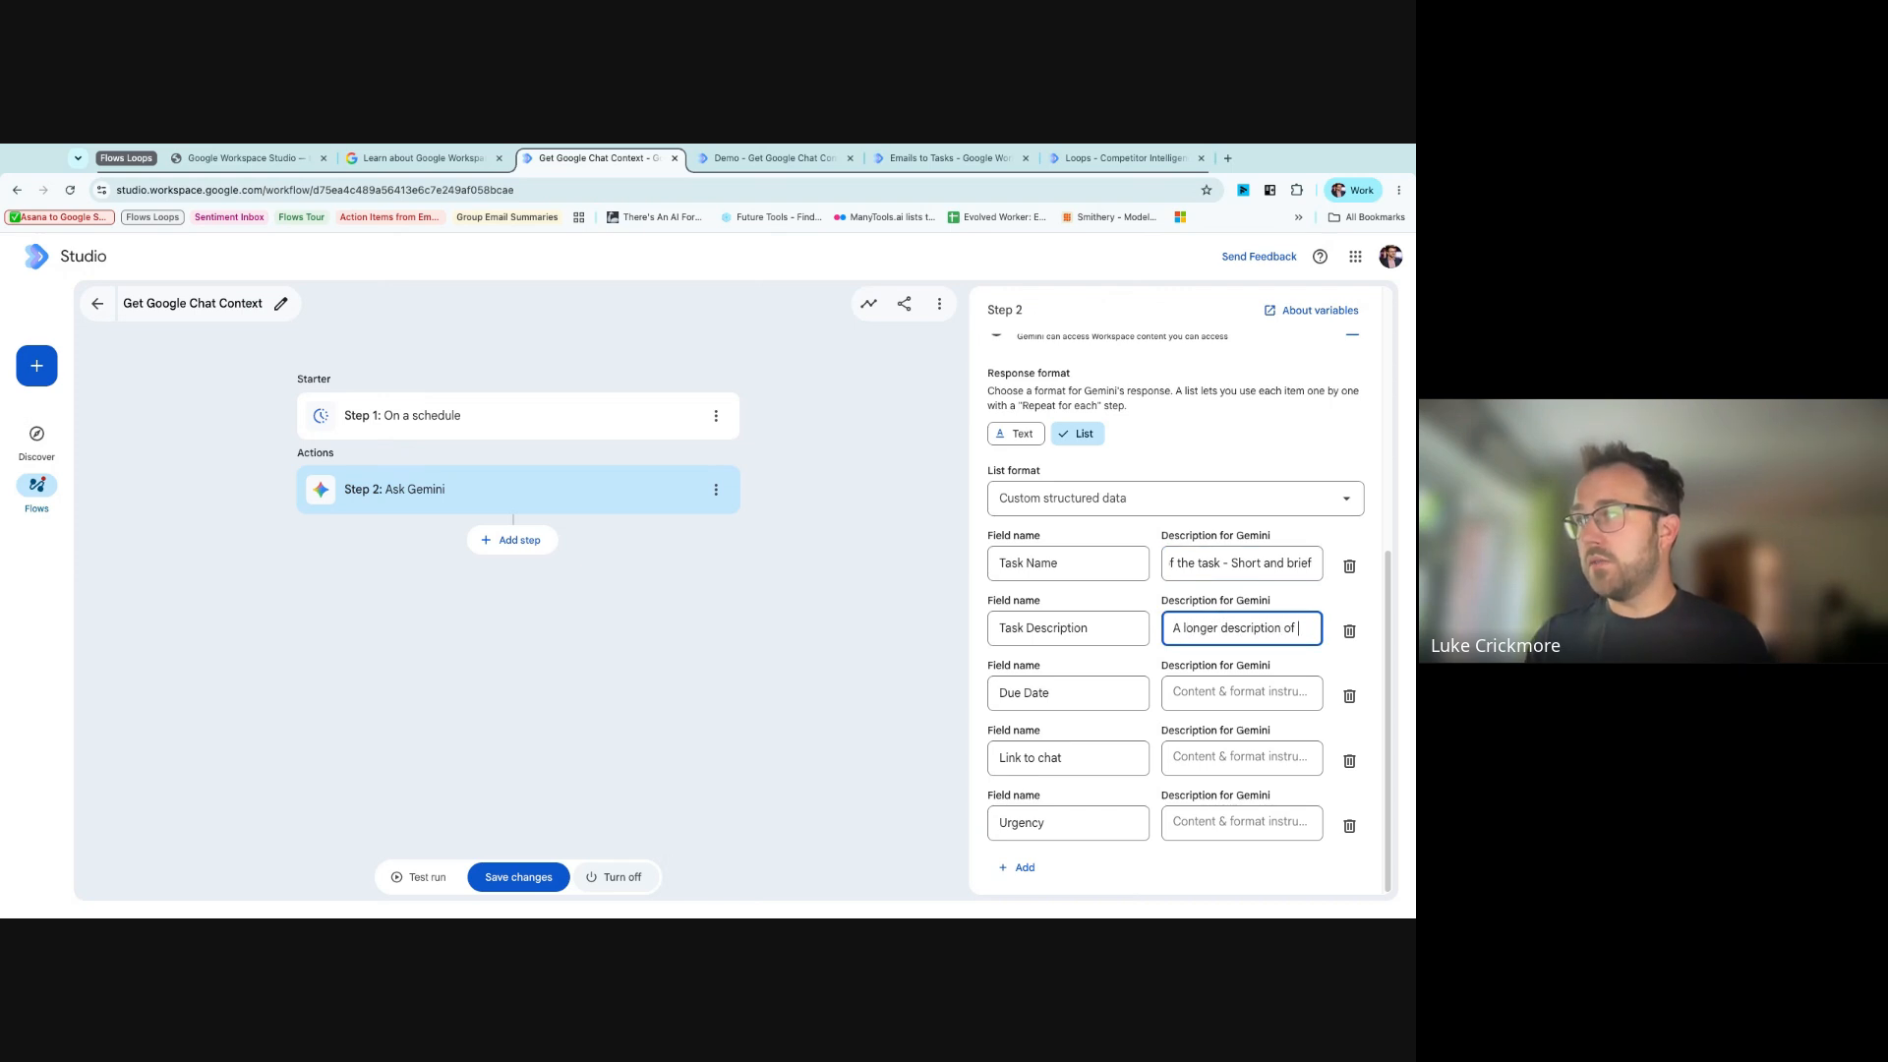
type("what the task is to do")
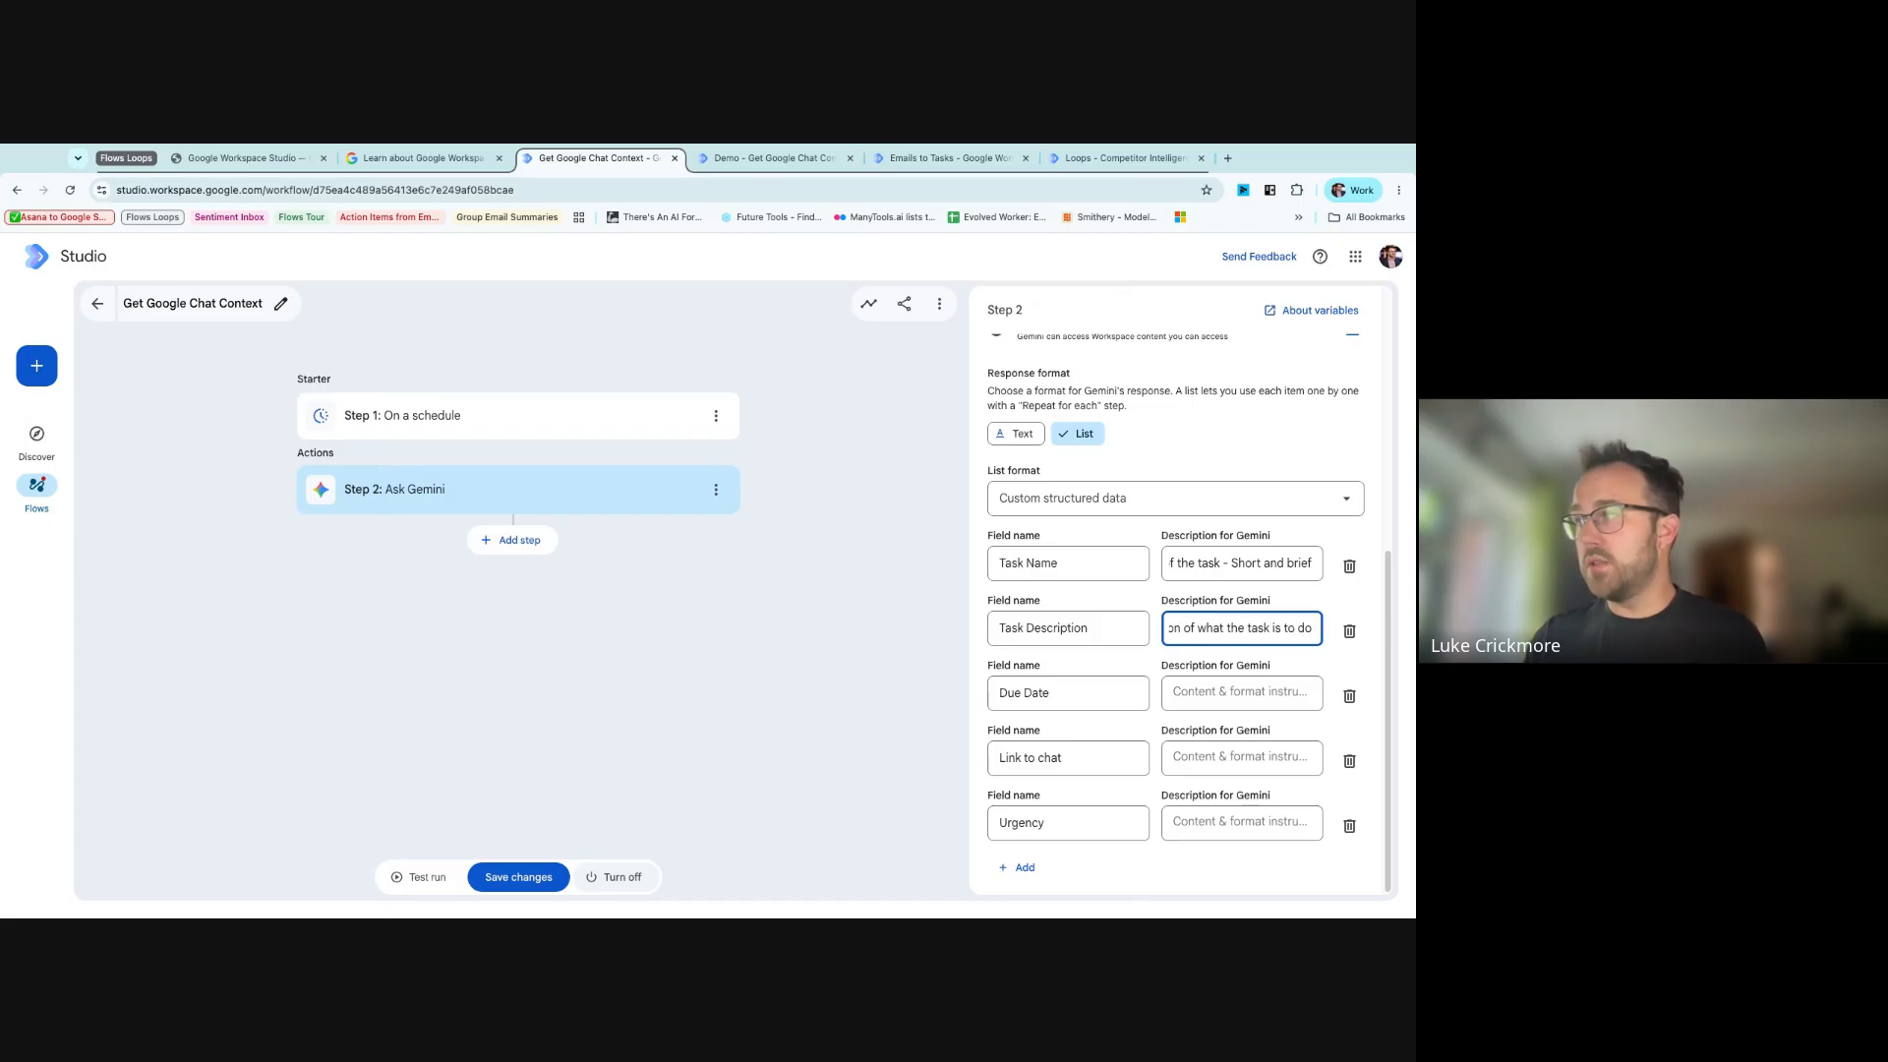
- Extend the Task Description field's description for Gemini with ". potentially a direct extract from the person."
type(".")
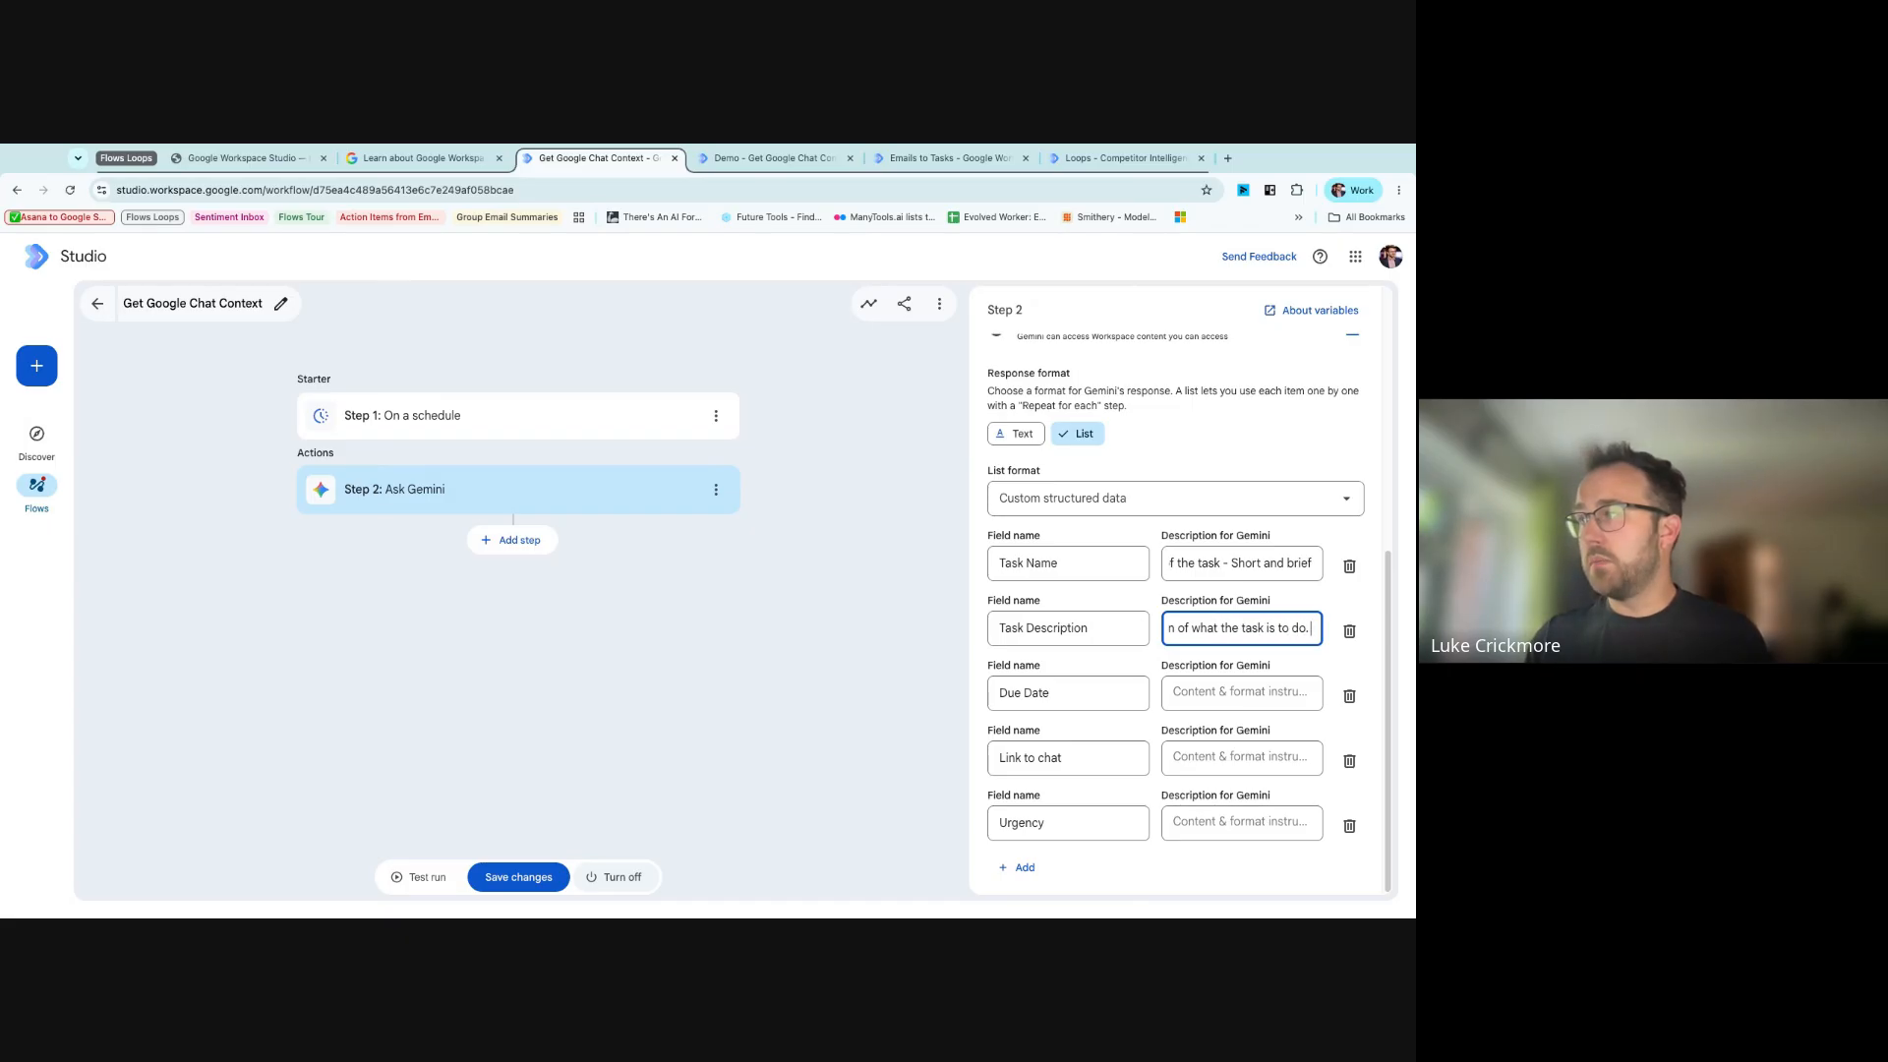
type(" potentially a direct")
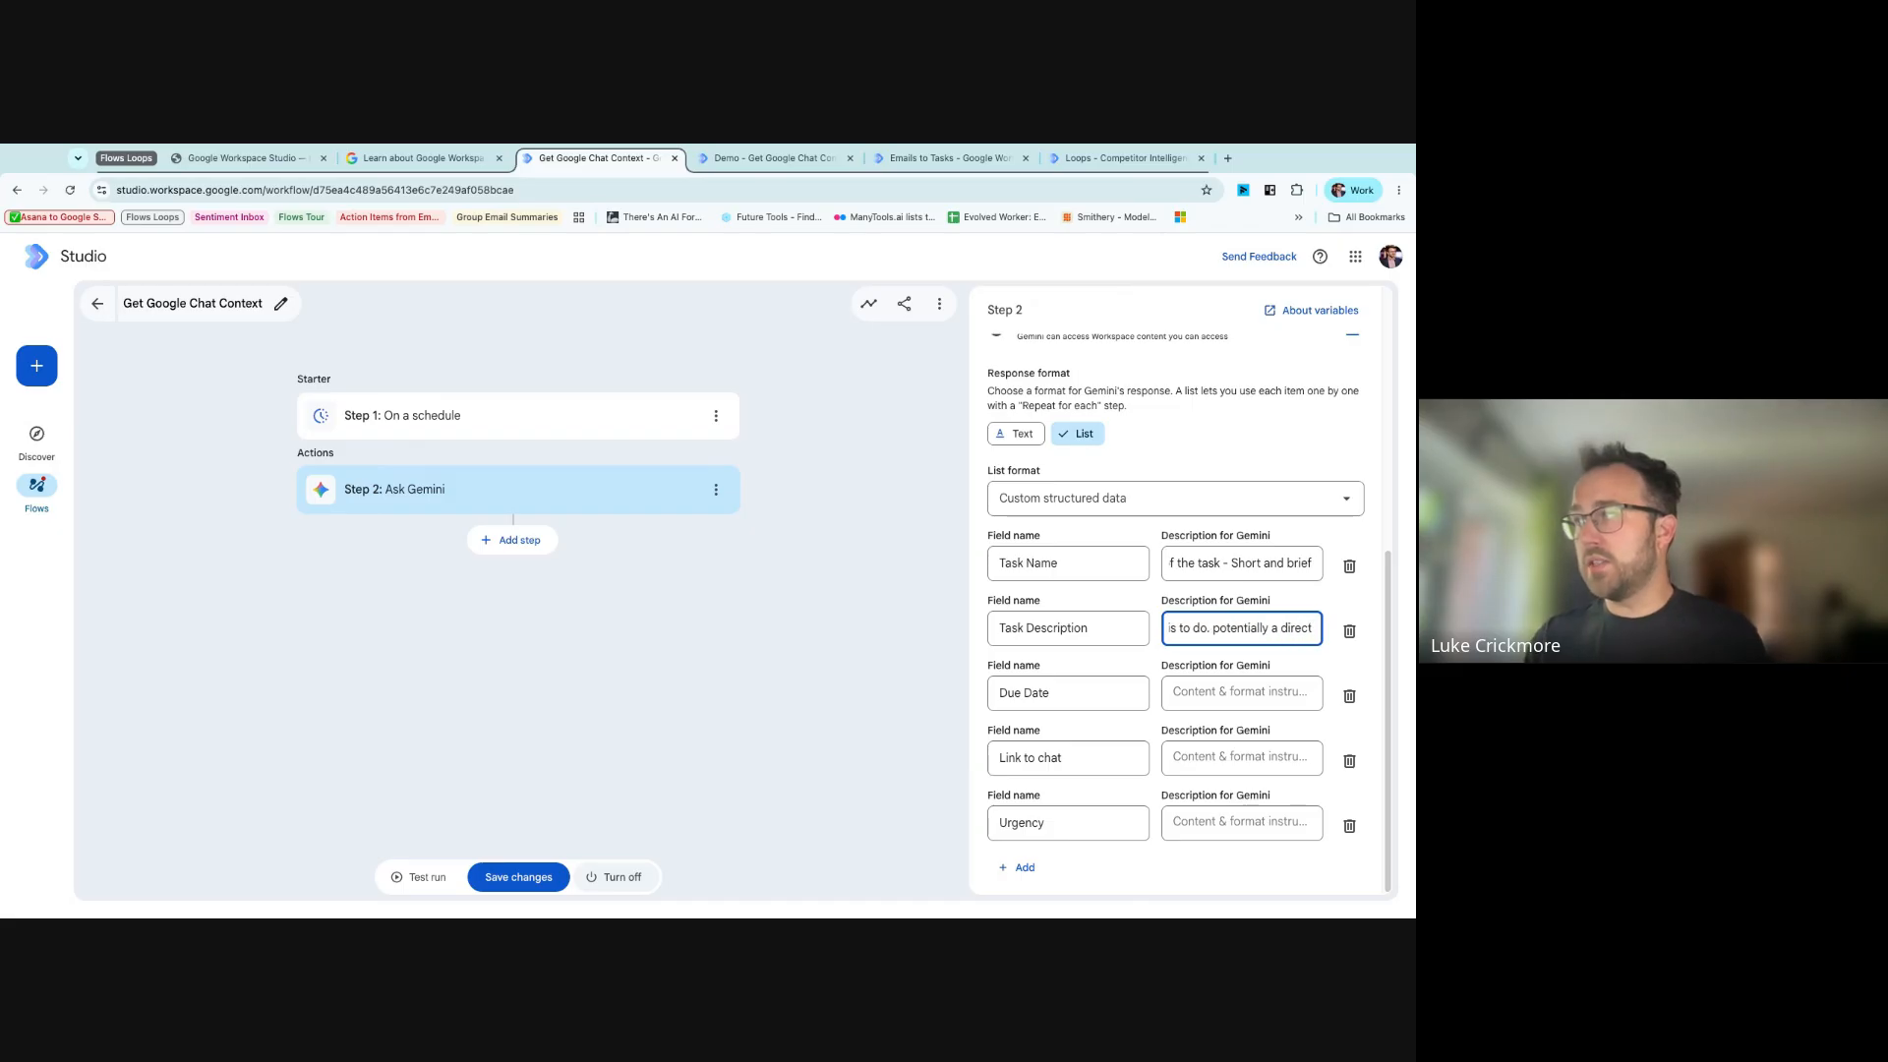
type(" extract from the")
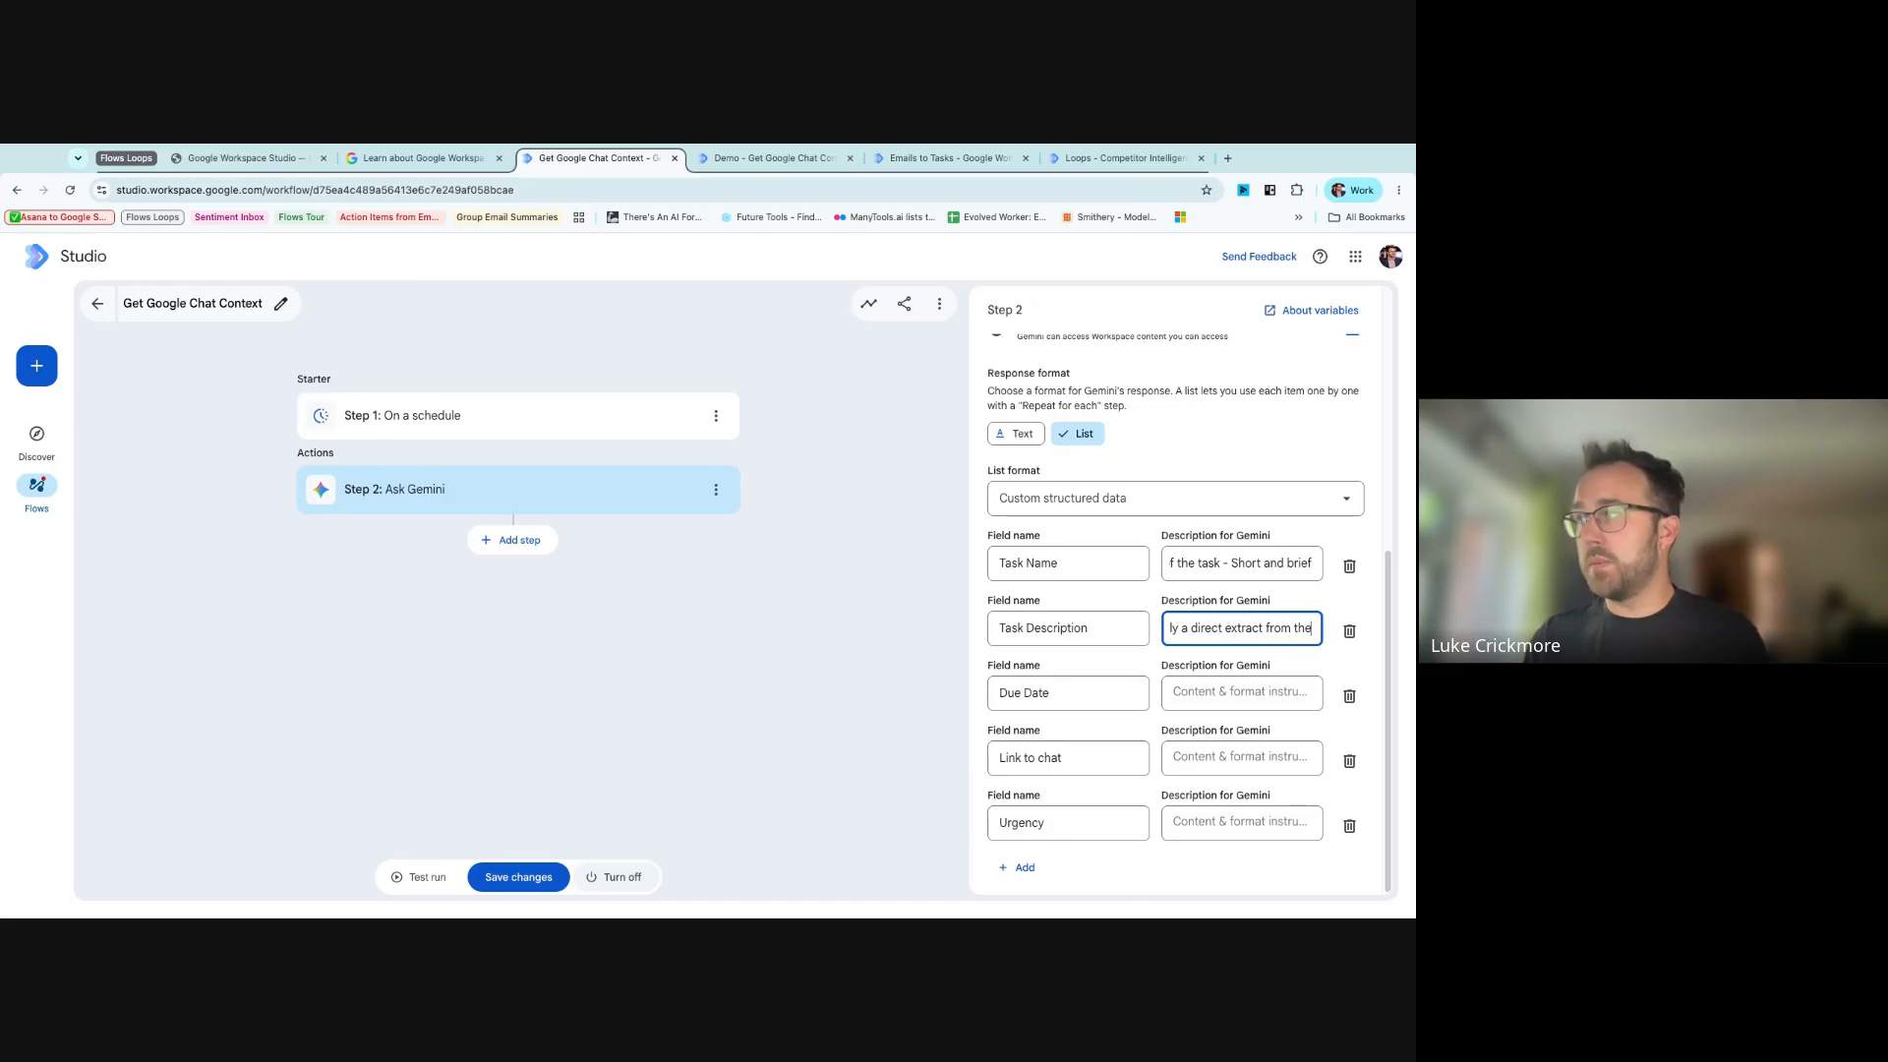
type(" person.")
- Describe the Due Date field for Gemini as "When the task is due if it is available, If the task isn't available, then set no date."
left_click(1249, 692)
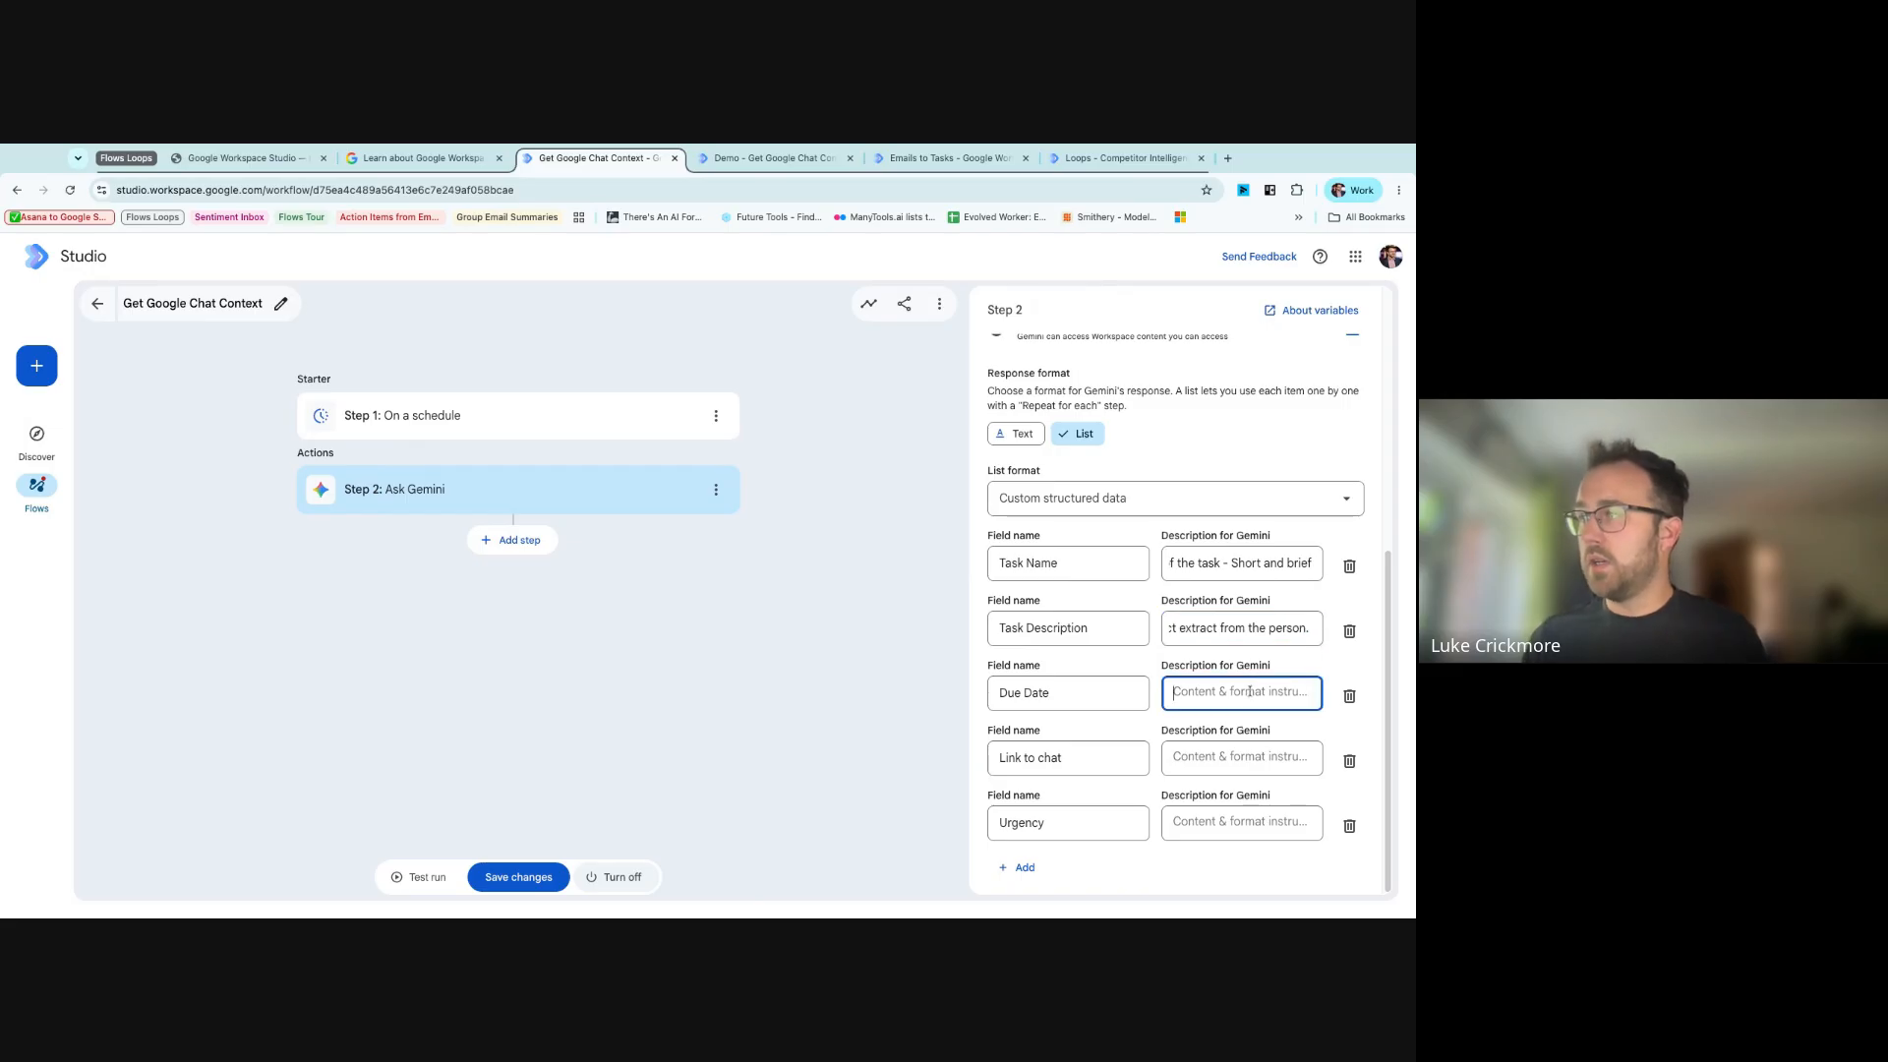
type("When the task is du")
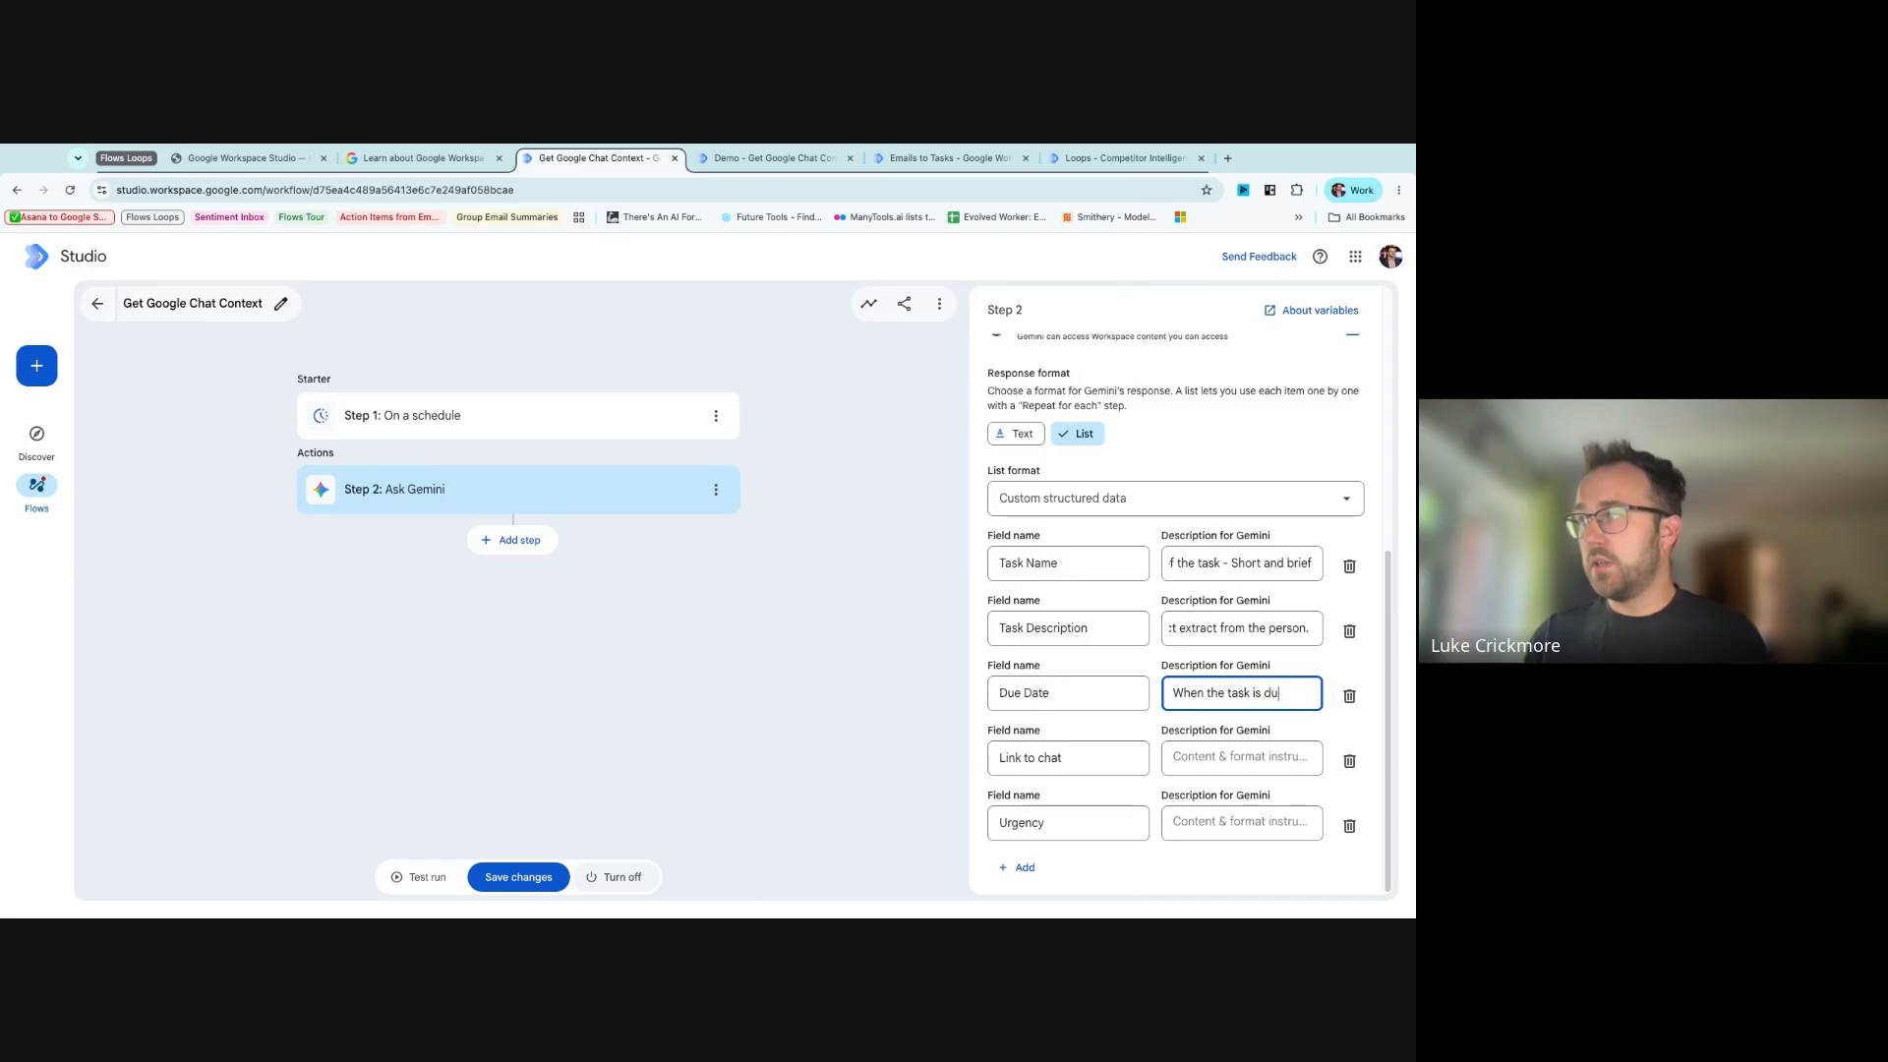
type("e if it is avi")
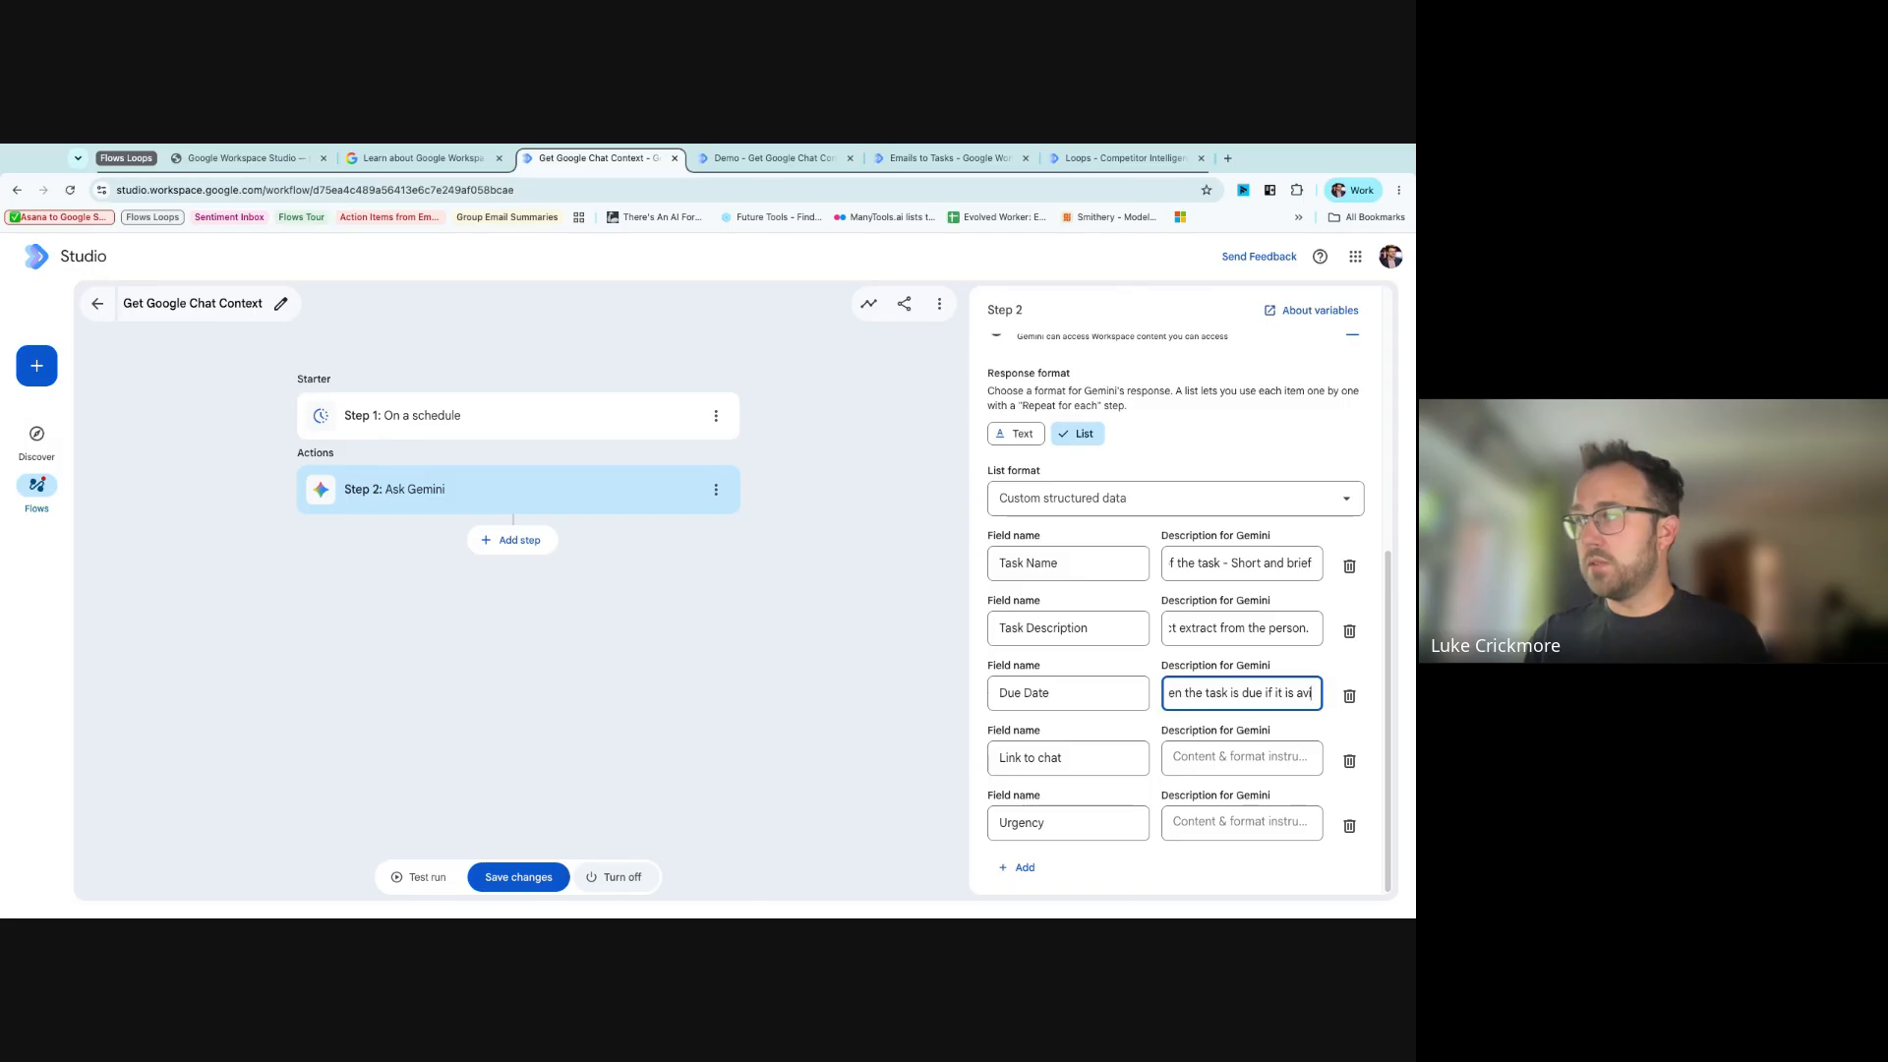
key("BackSpace")
type("ail")
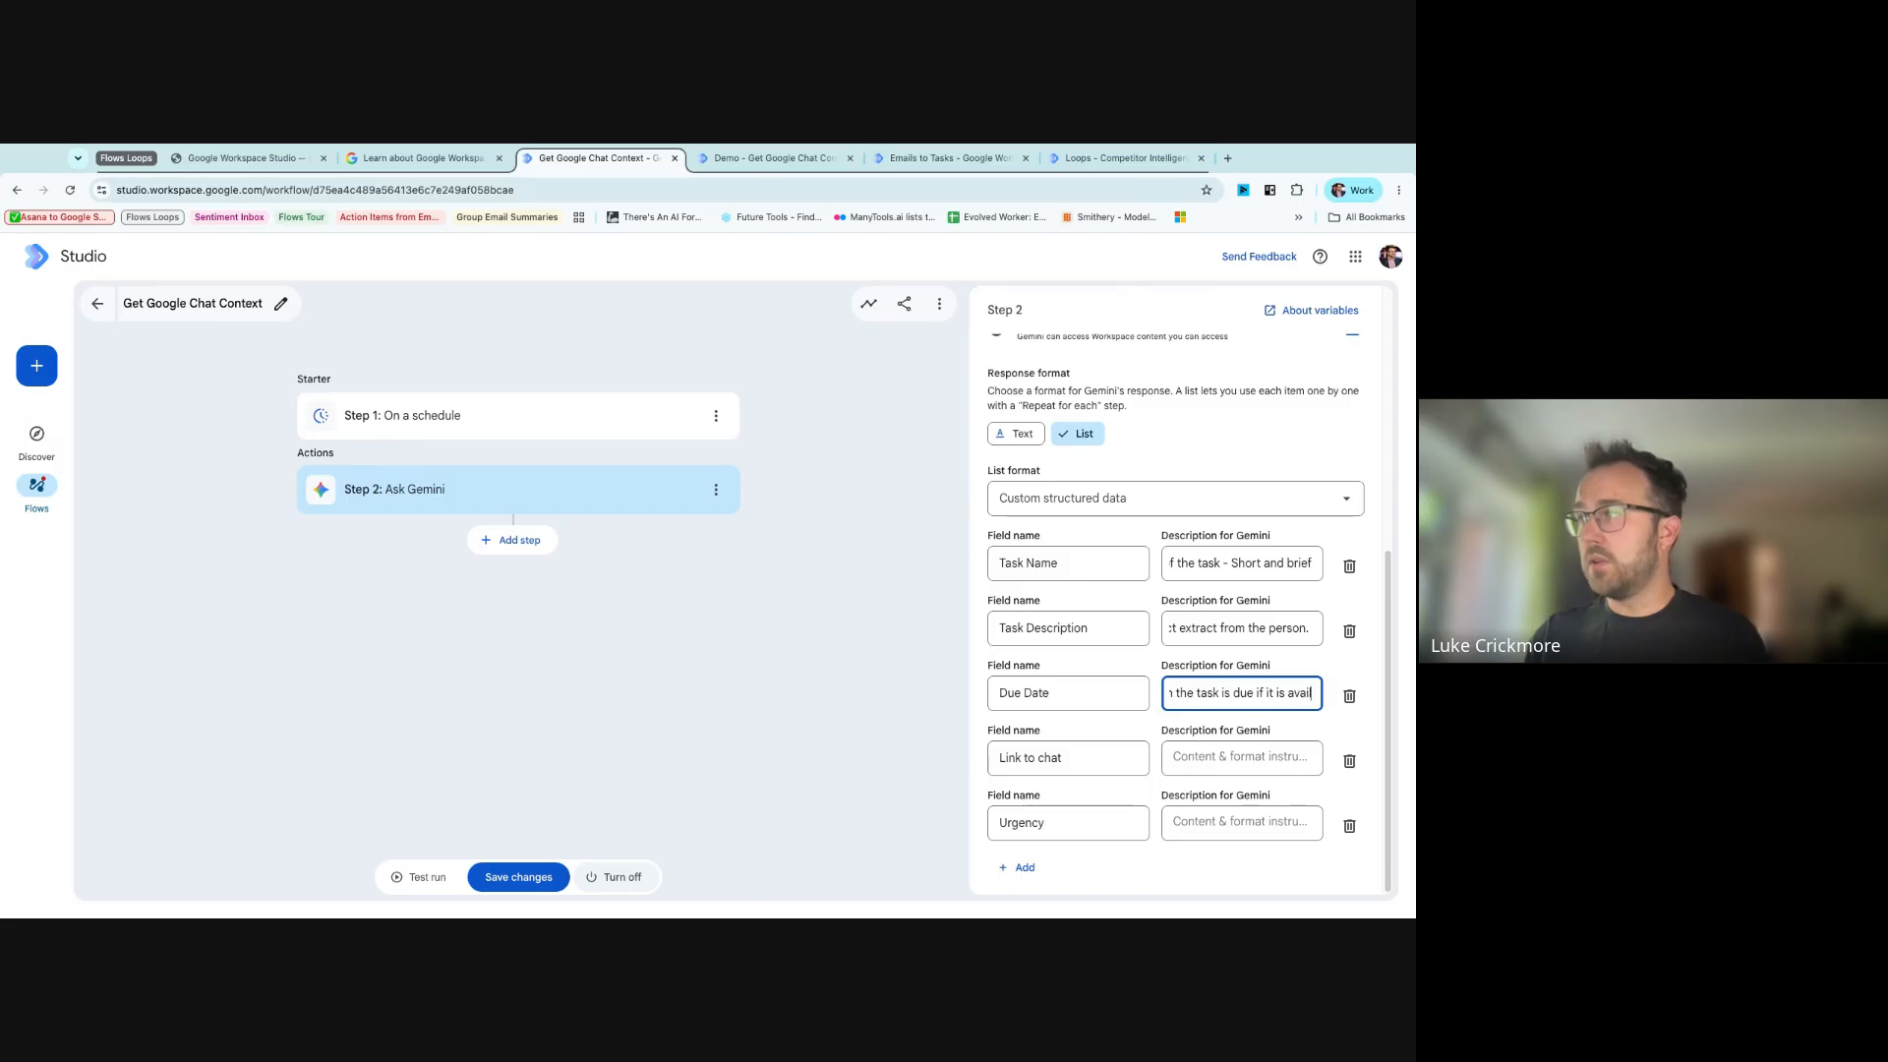
type("able, If the ta")
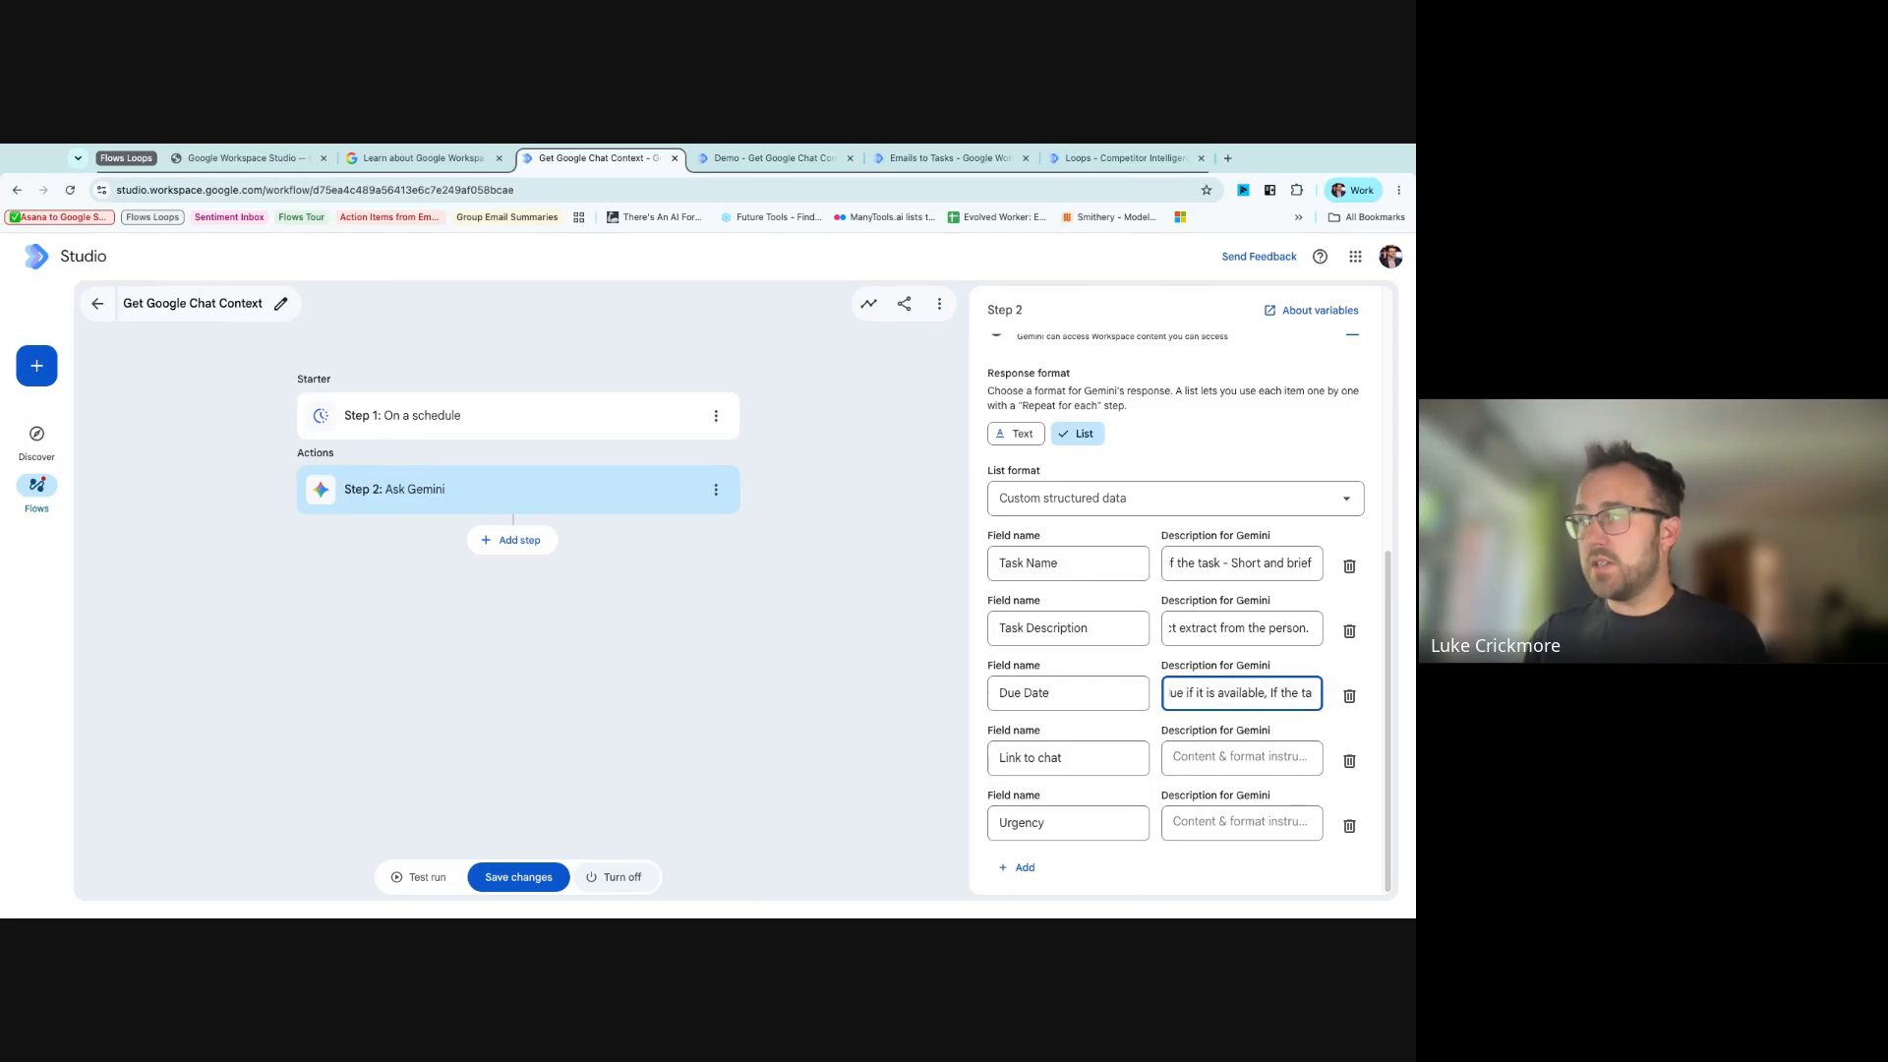
type("sk isn't av")
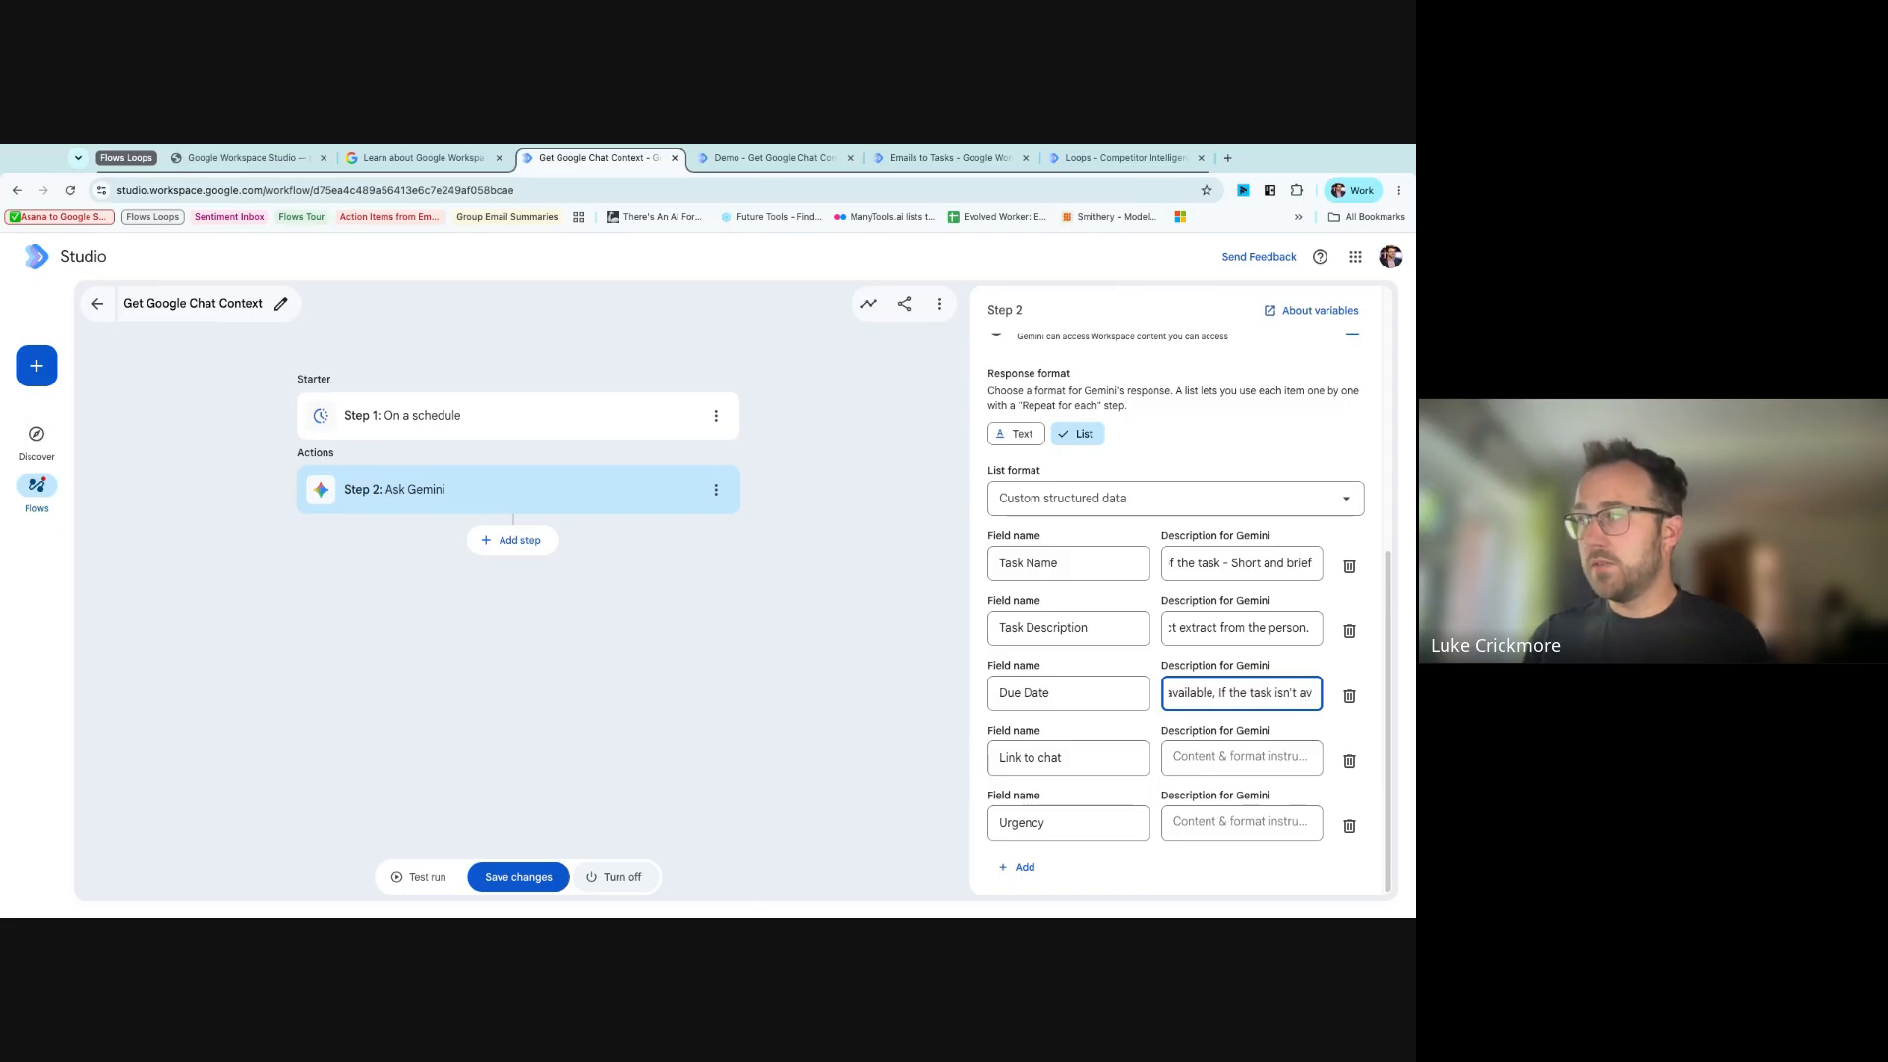
type("ailable, then")
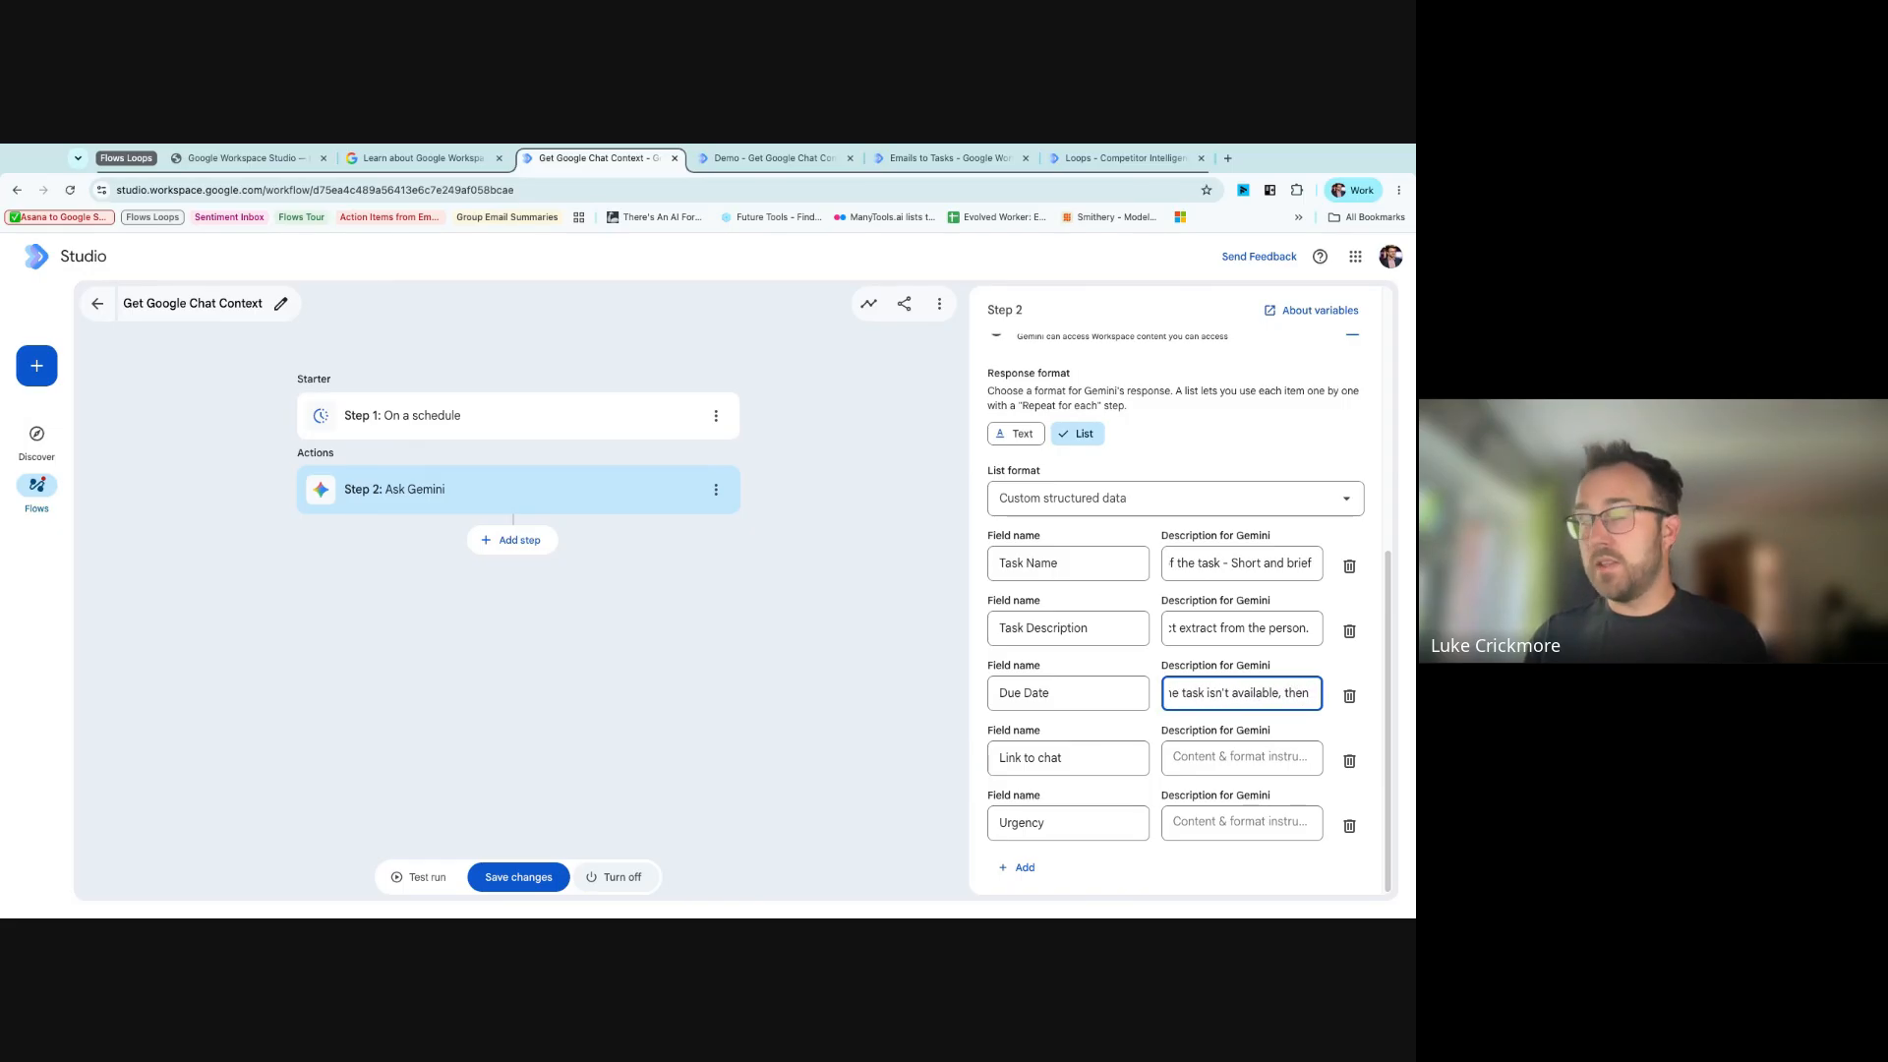
type(" set no date.")
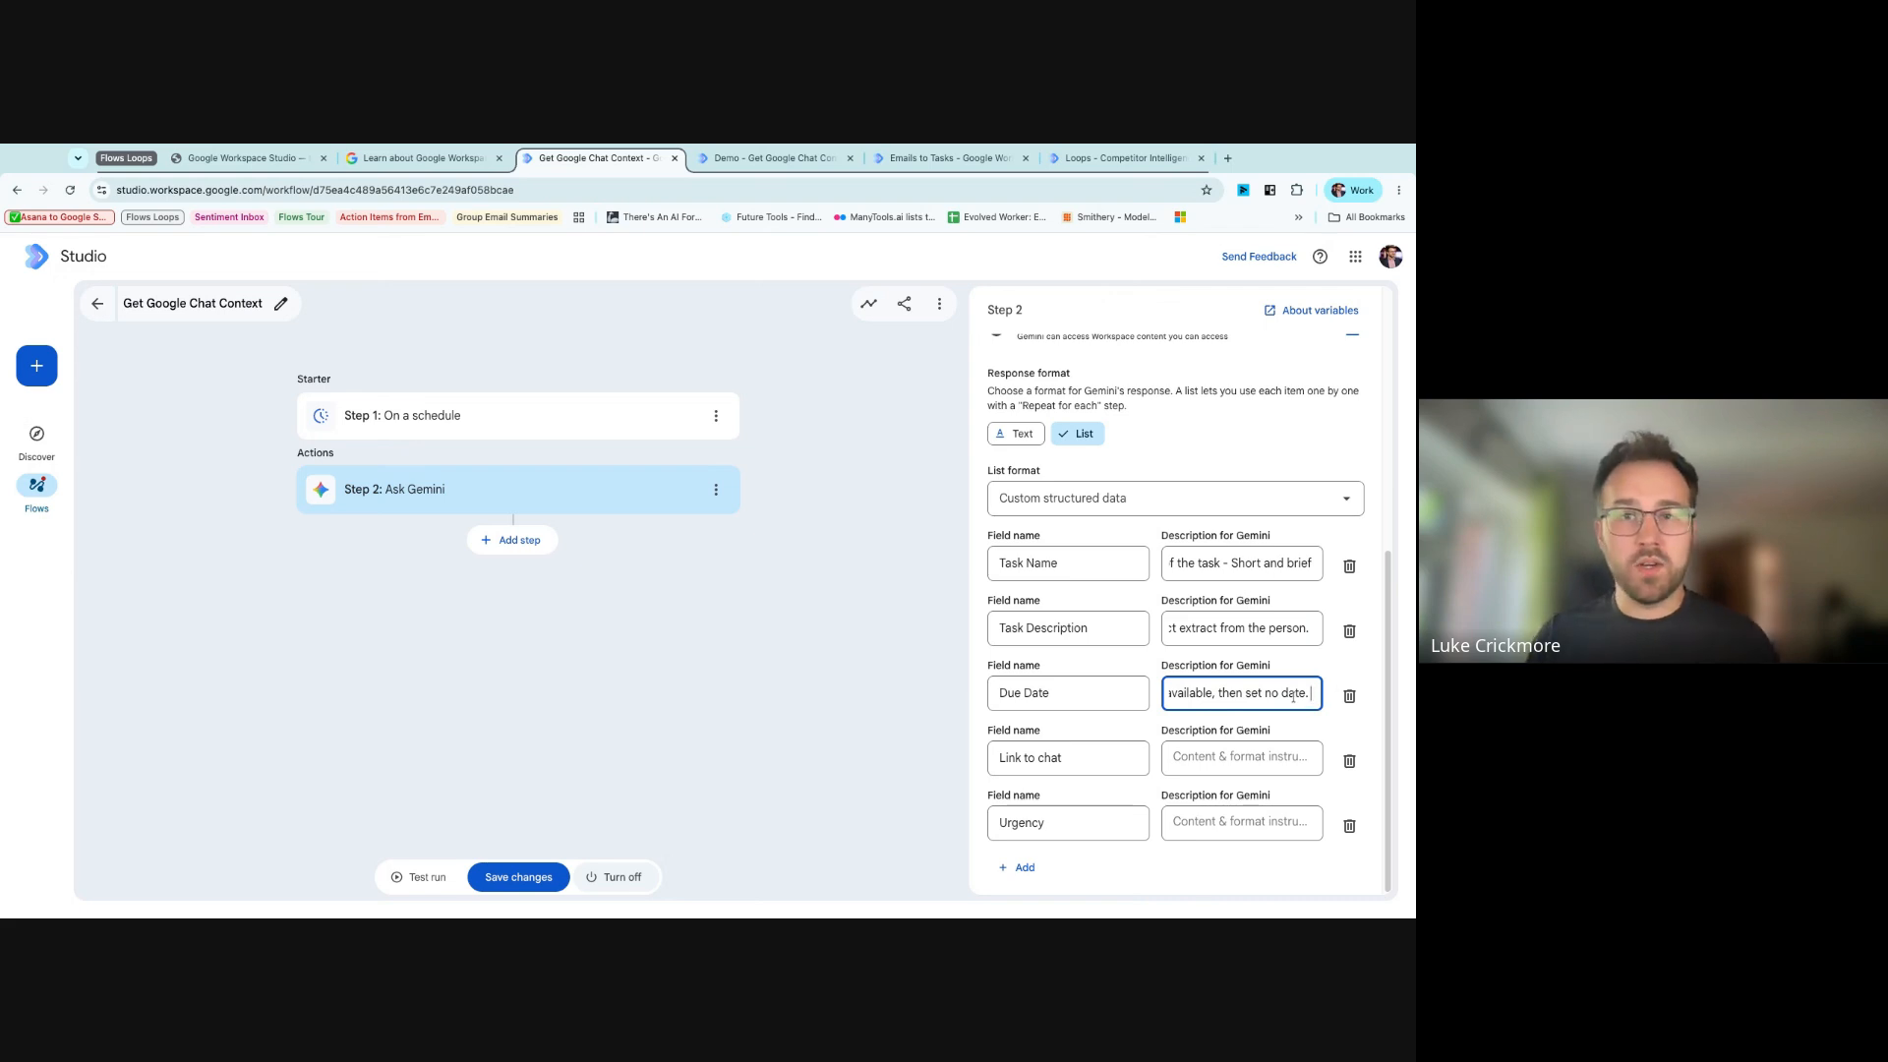
- Describe the Link to chat field for Gemini as "Link to the google chat - as direct as possible."
left_click(1276, 776)
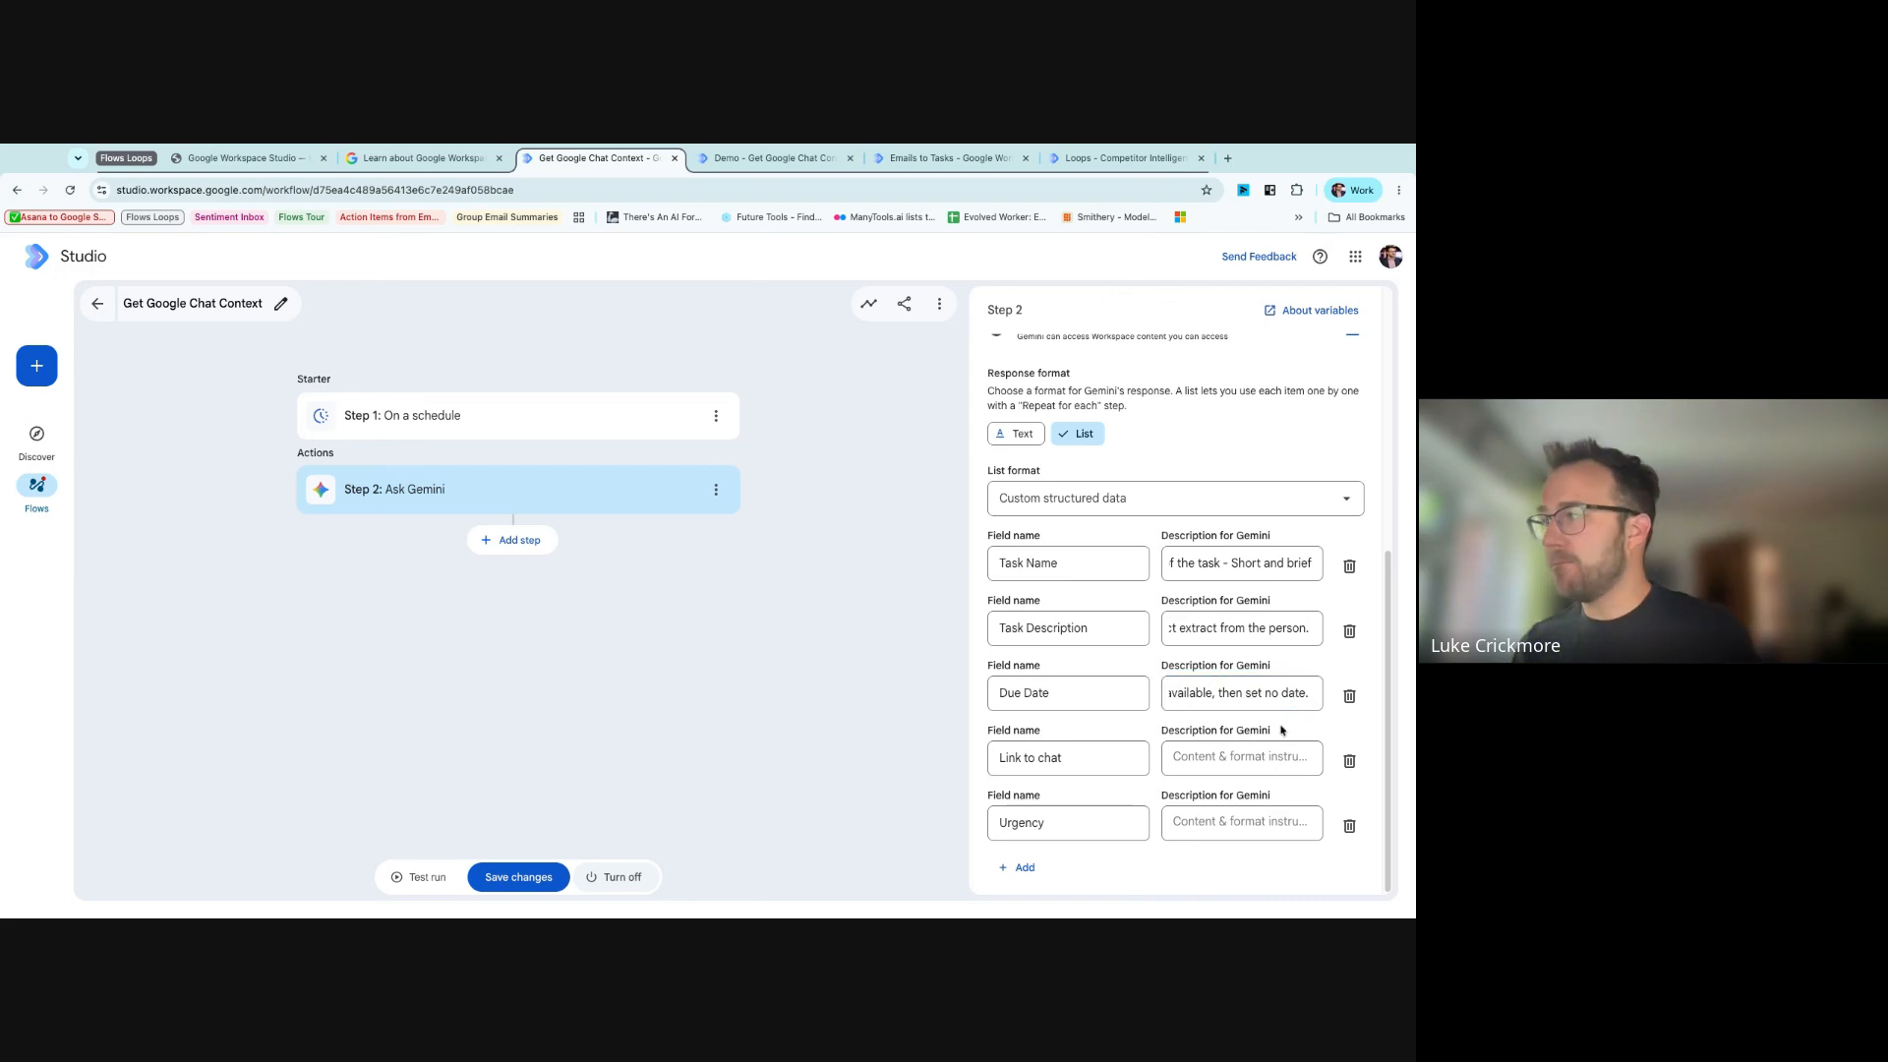
left_click(1273, 757)
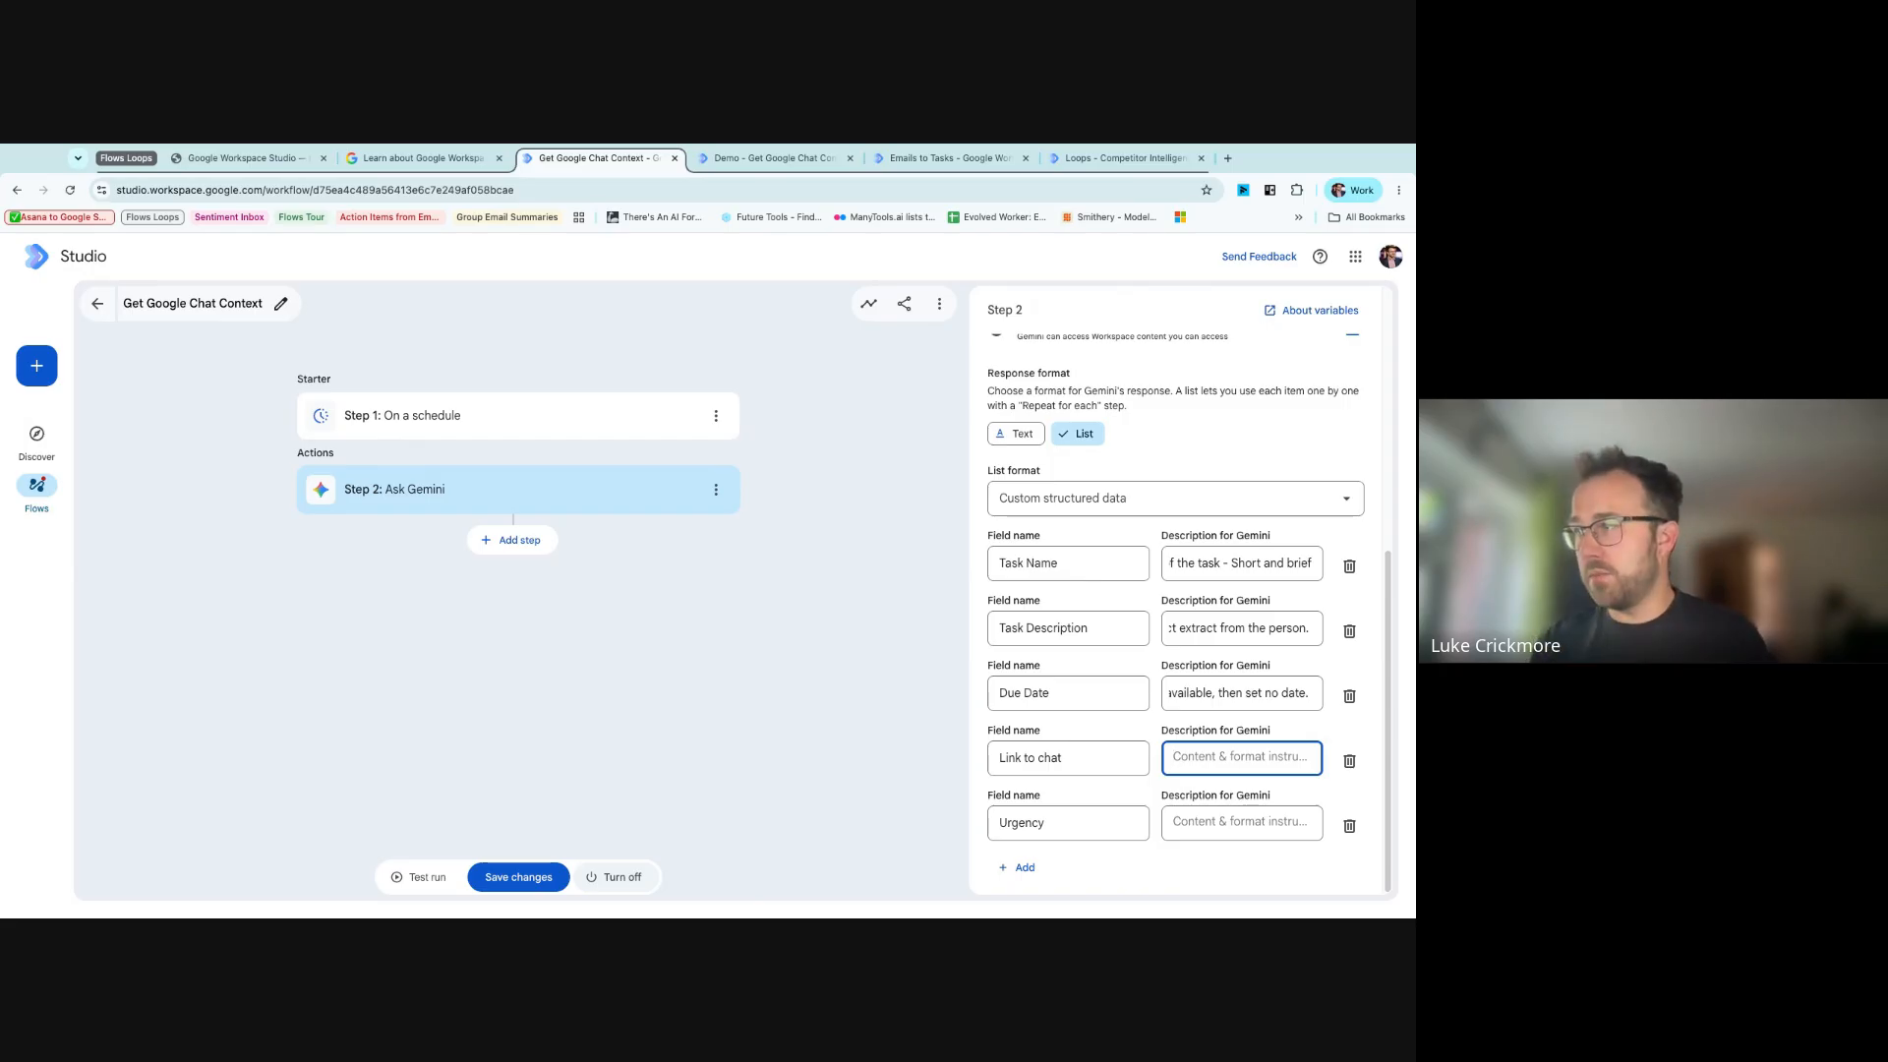
type("Link")
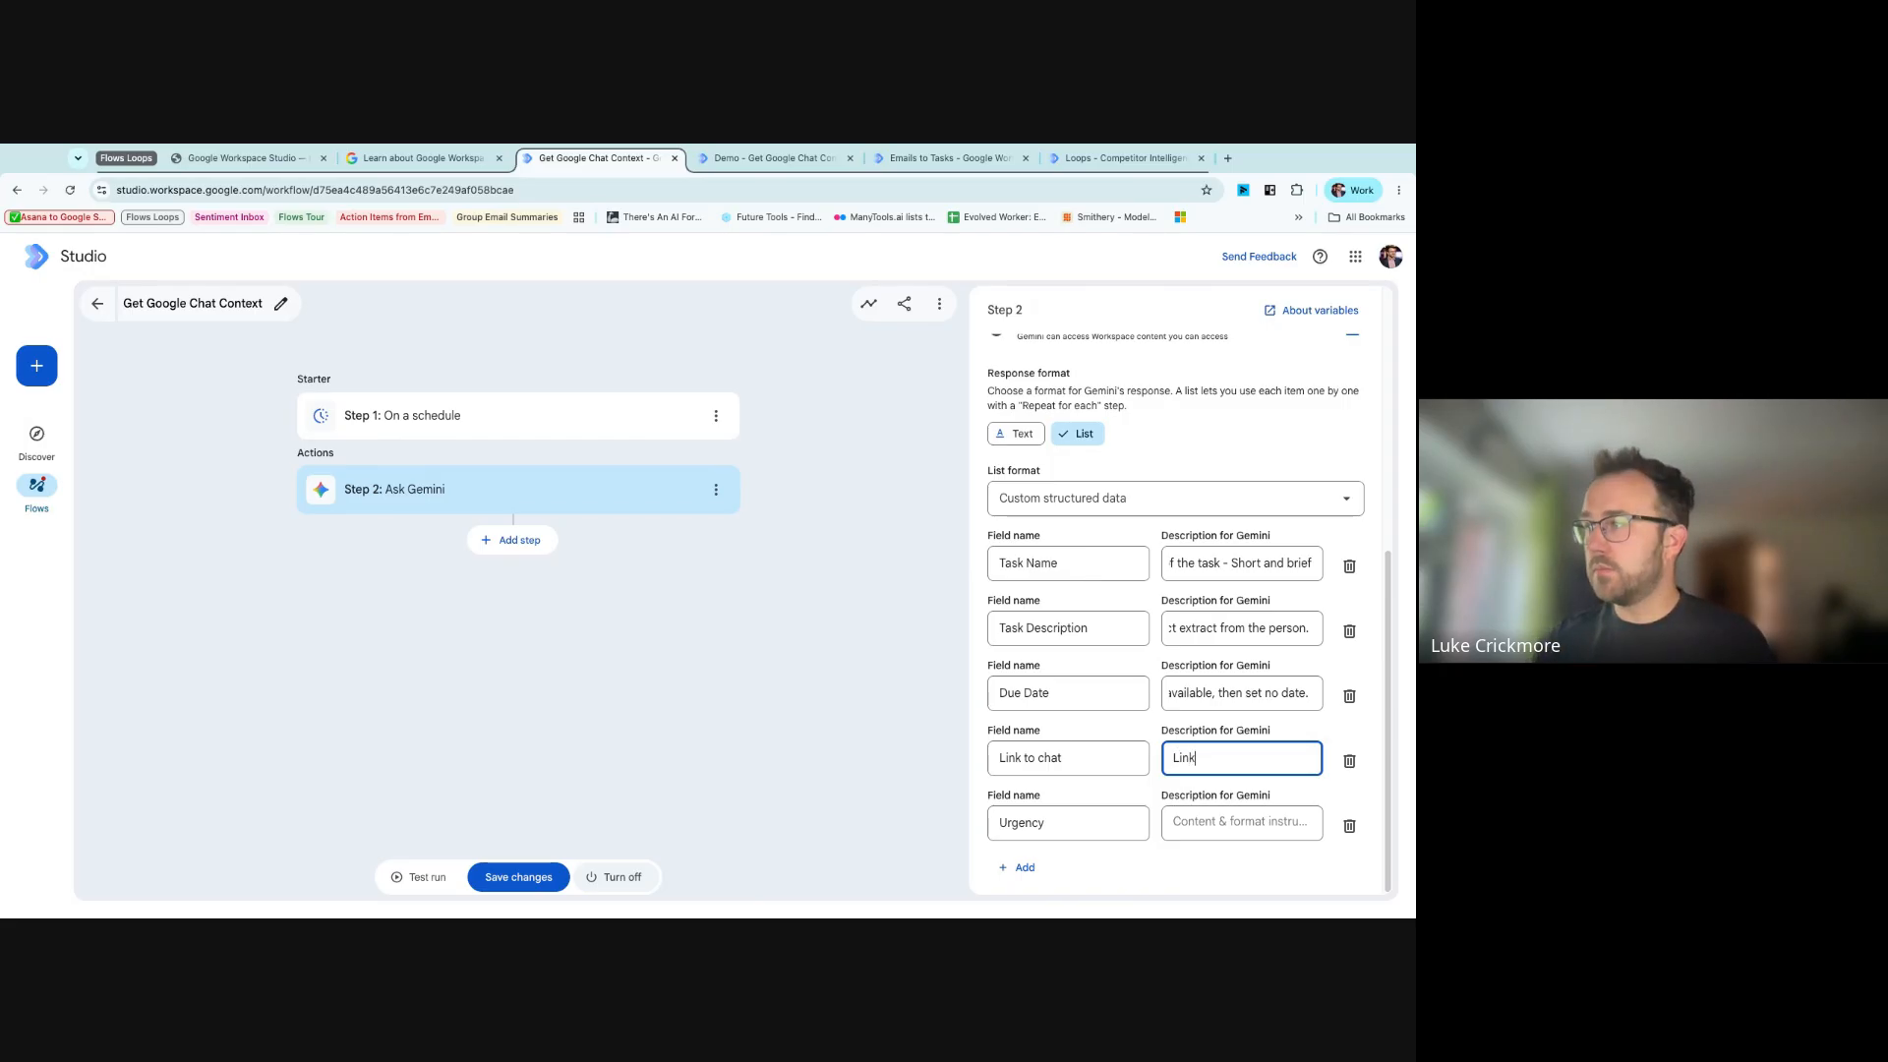
type(" to the fgoog")
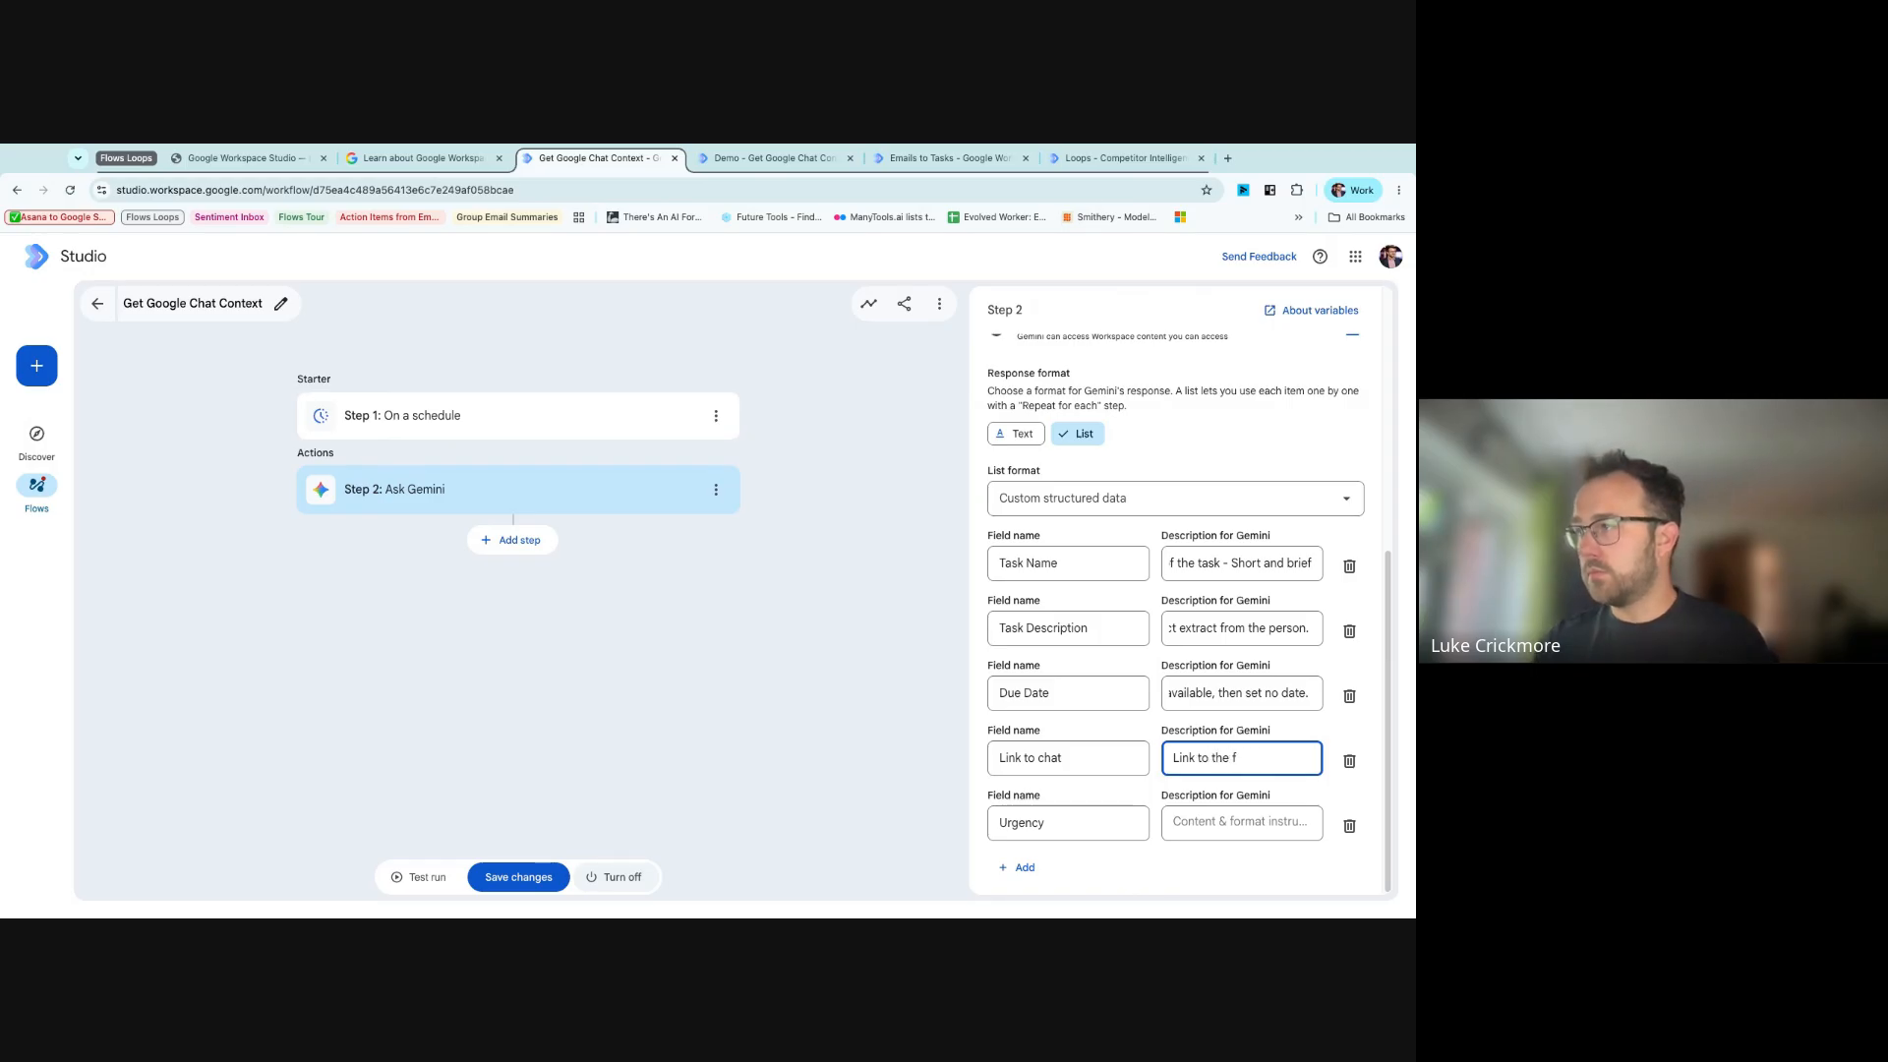
key("BackSpace")
type("google chat")
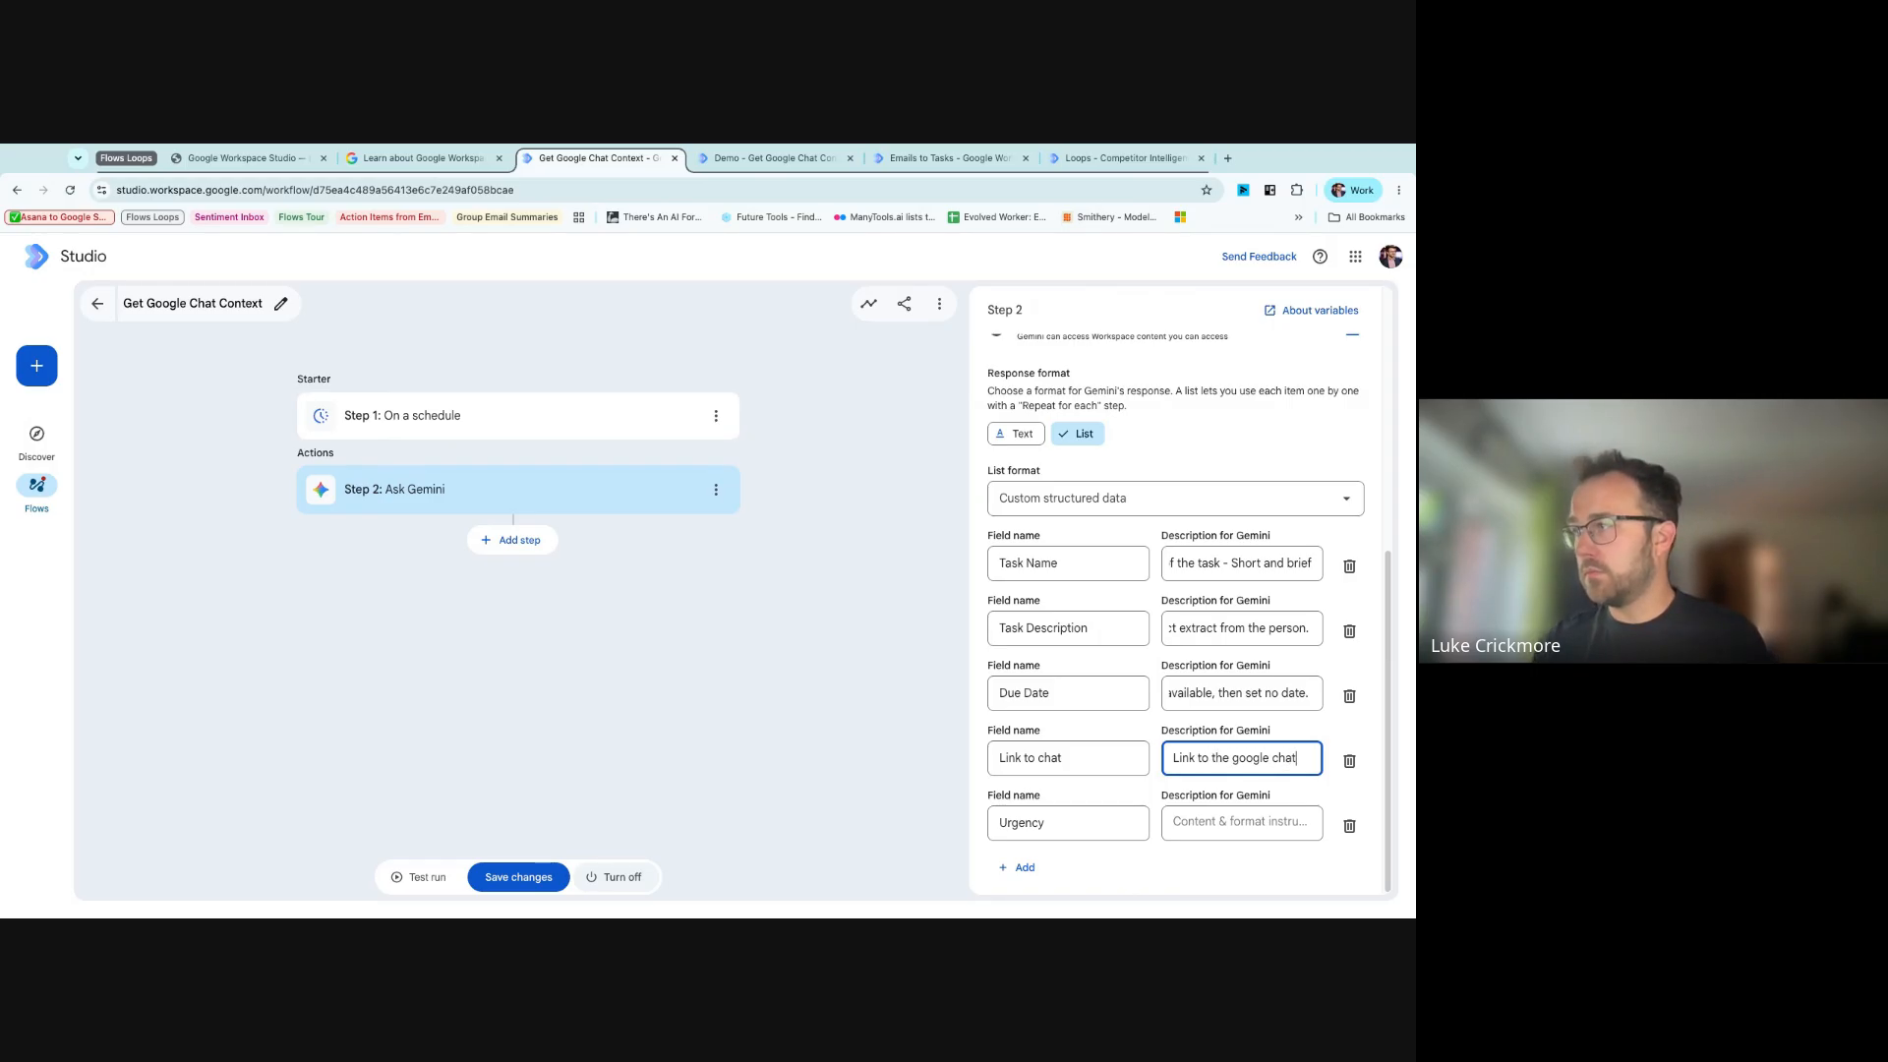
type(" - as direct as possible.")
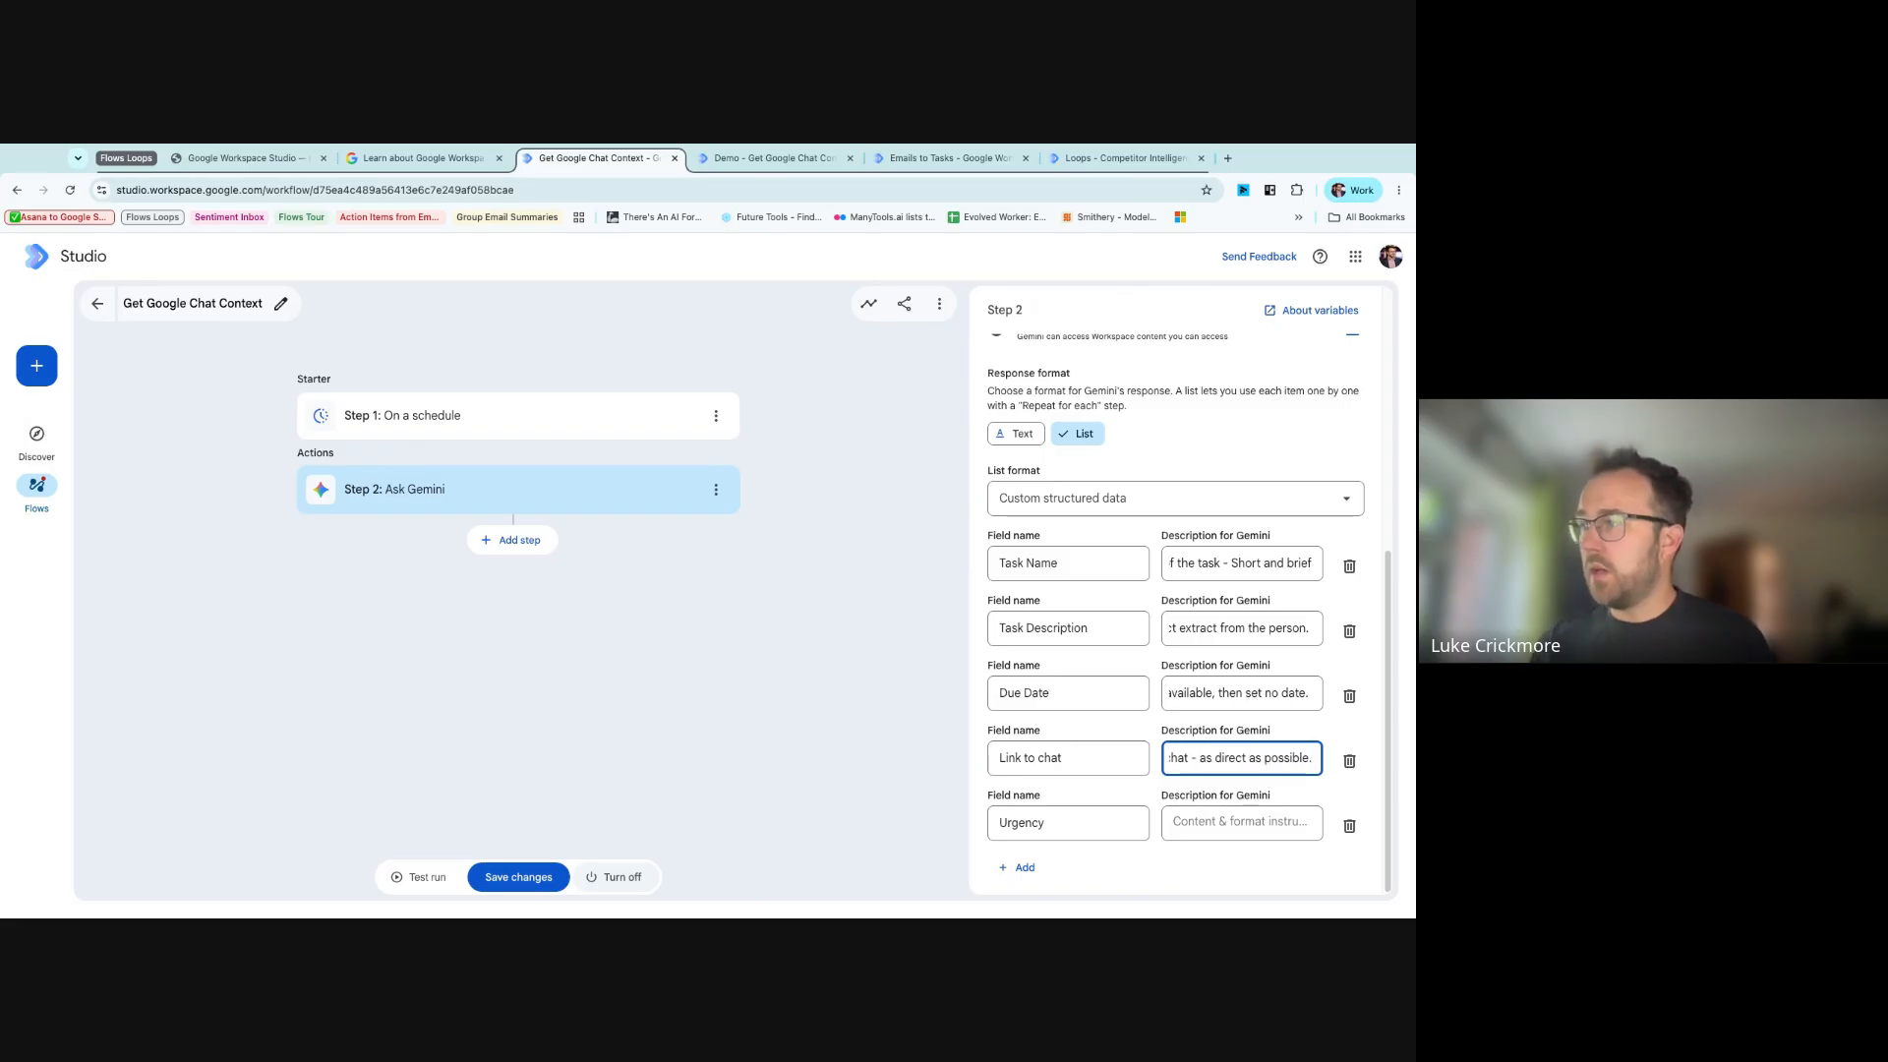
- Describe the Urgency field for Gemini as "Use High, Medium, Low, based on the sentiment of the message"
left_click(1282, 820)
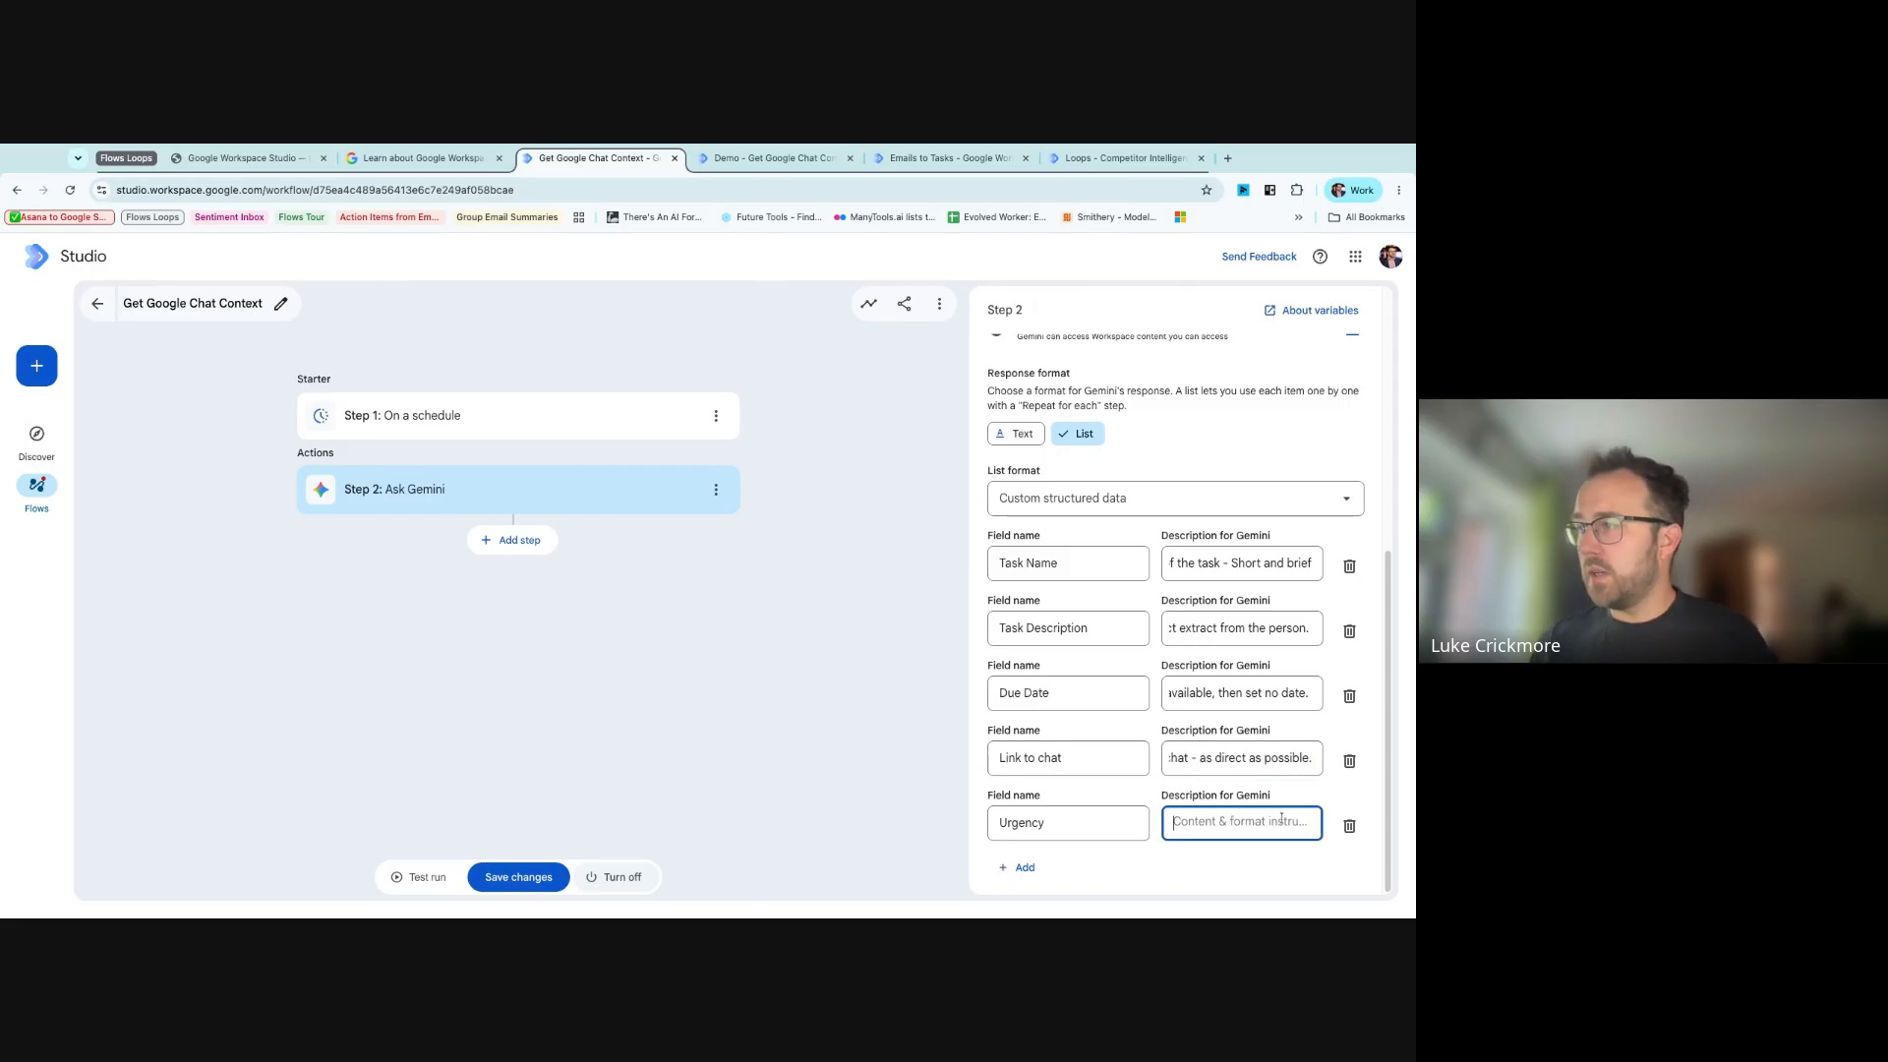
type("U")
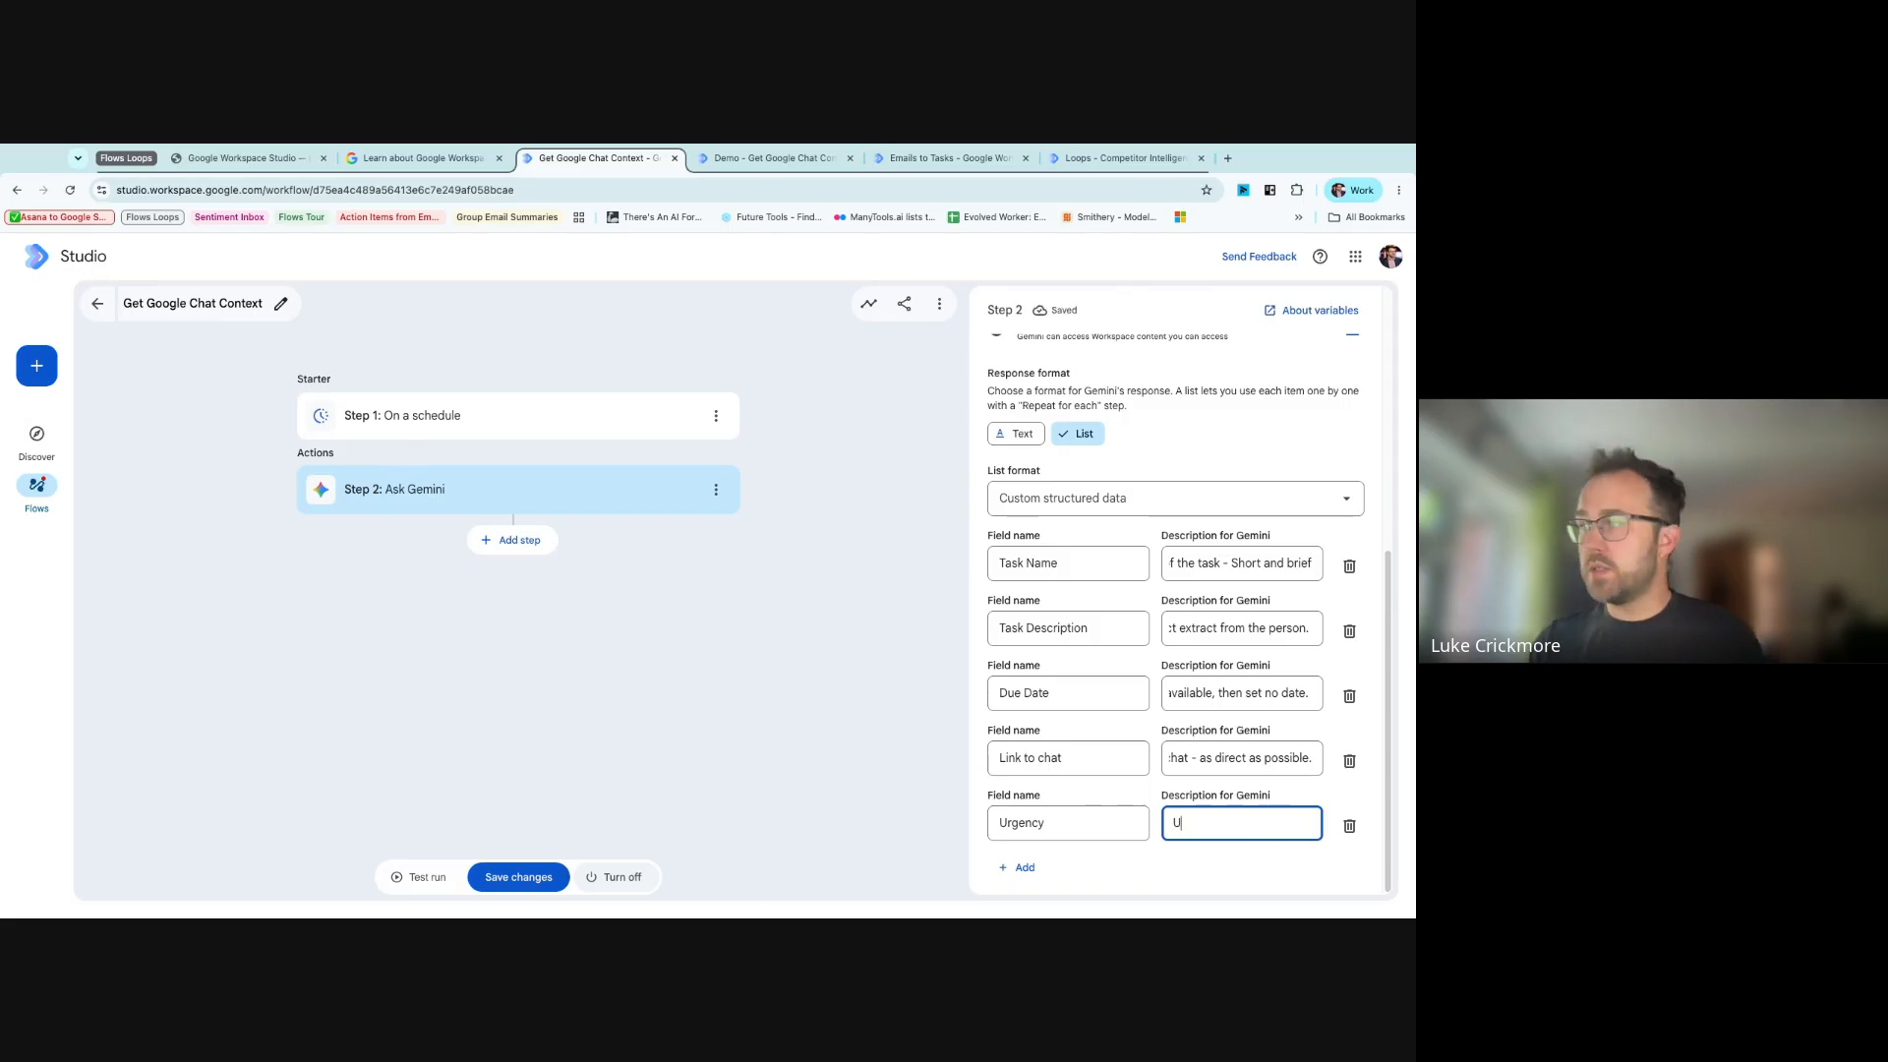
type("se High, Medi")
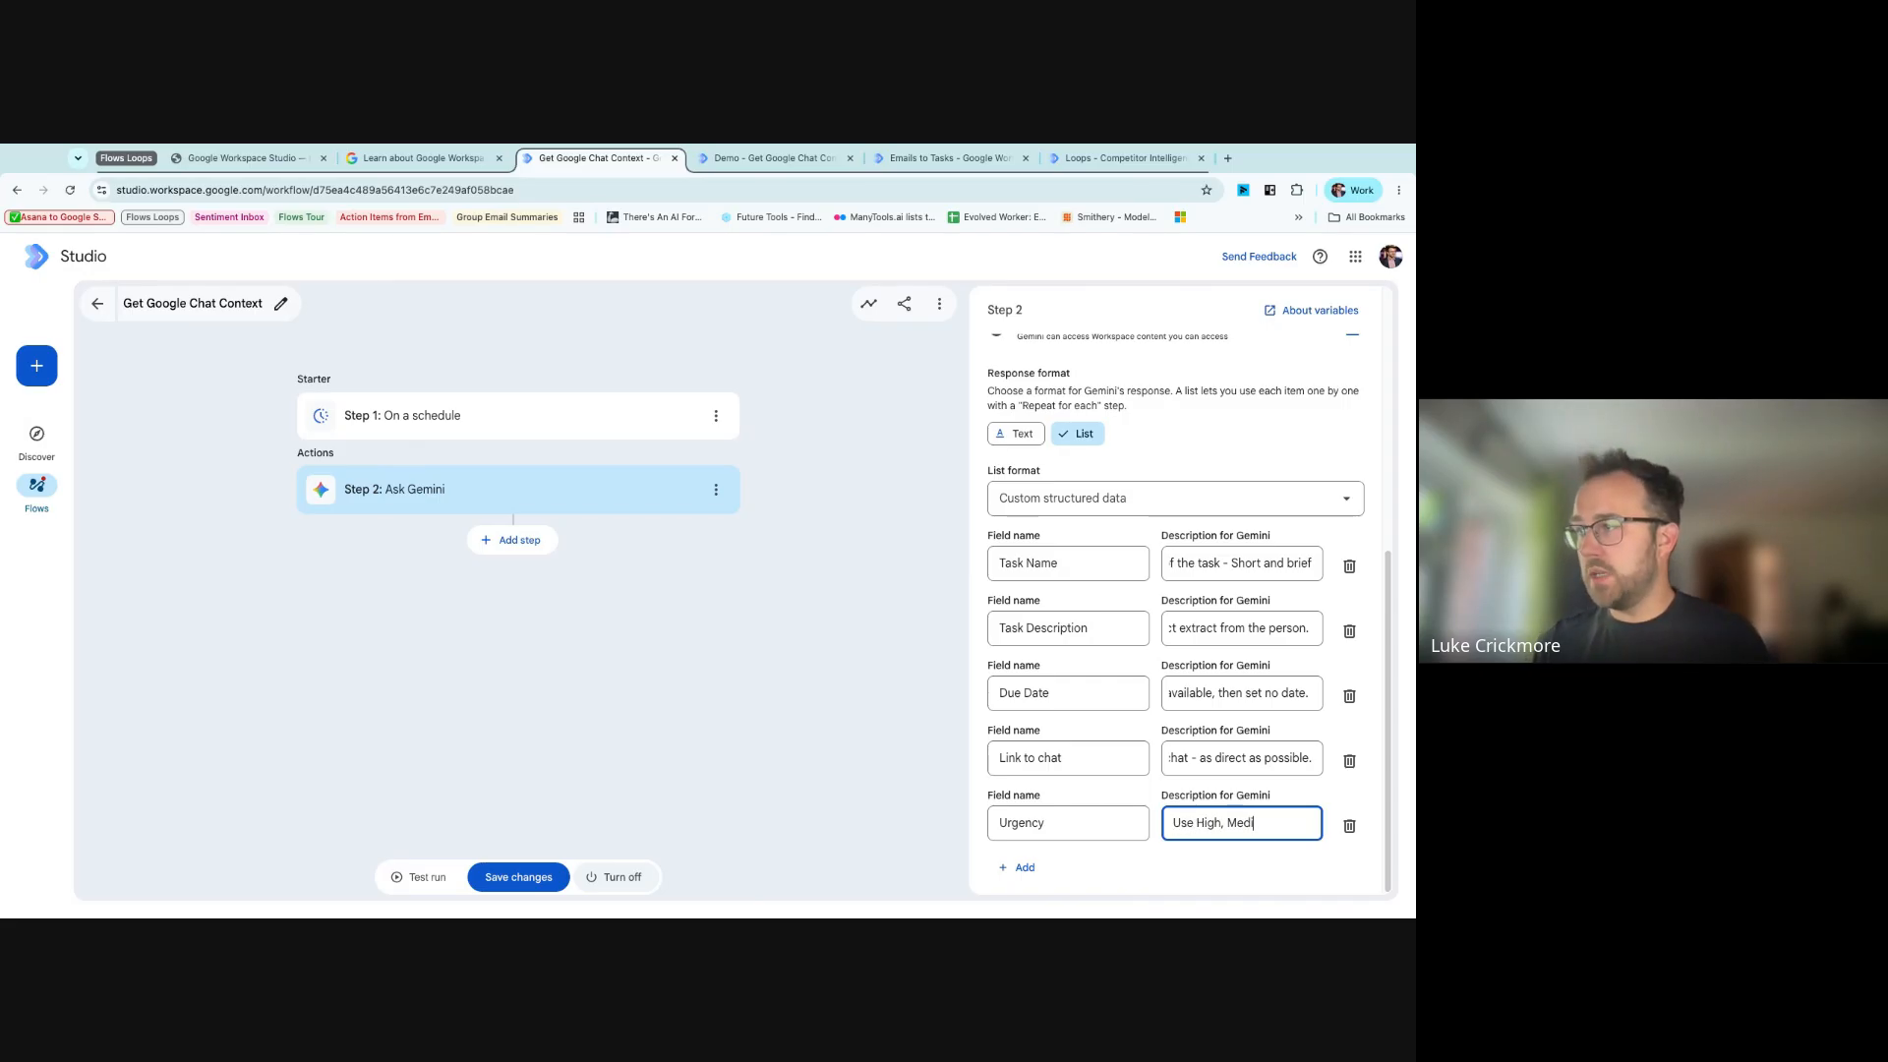
type("um  Low, bas")
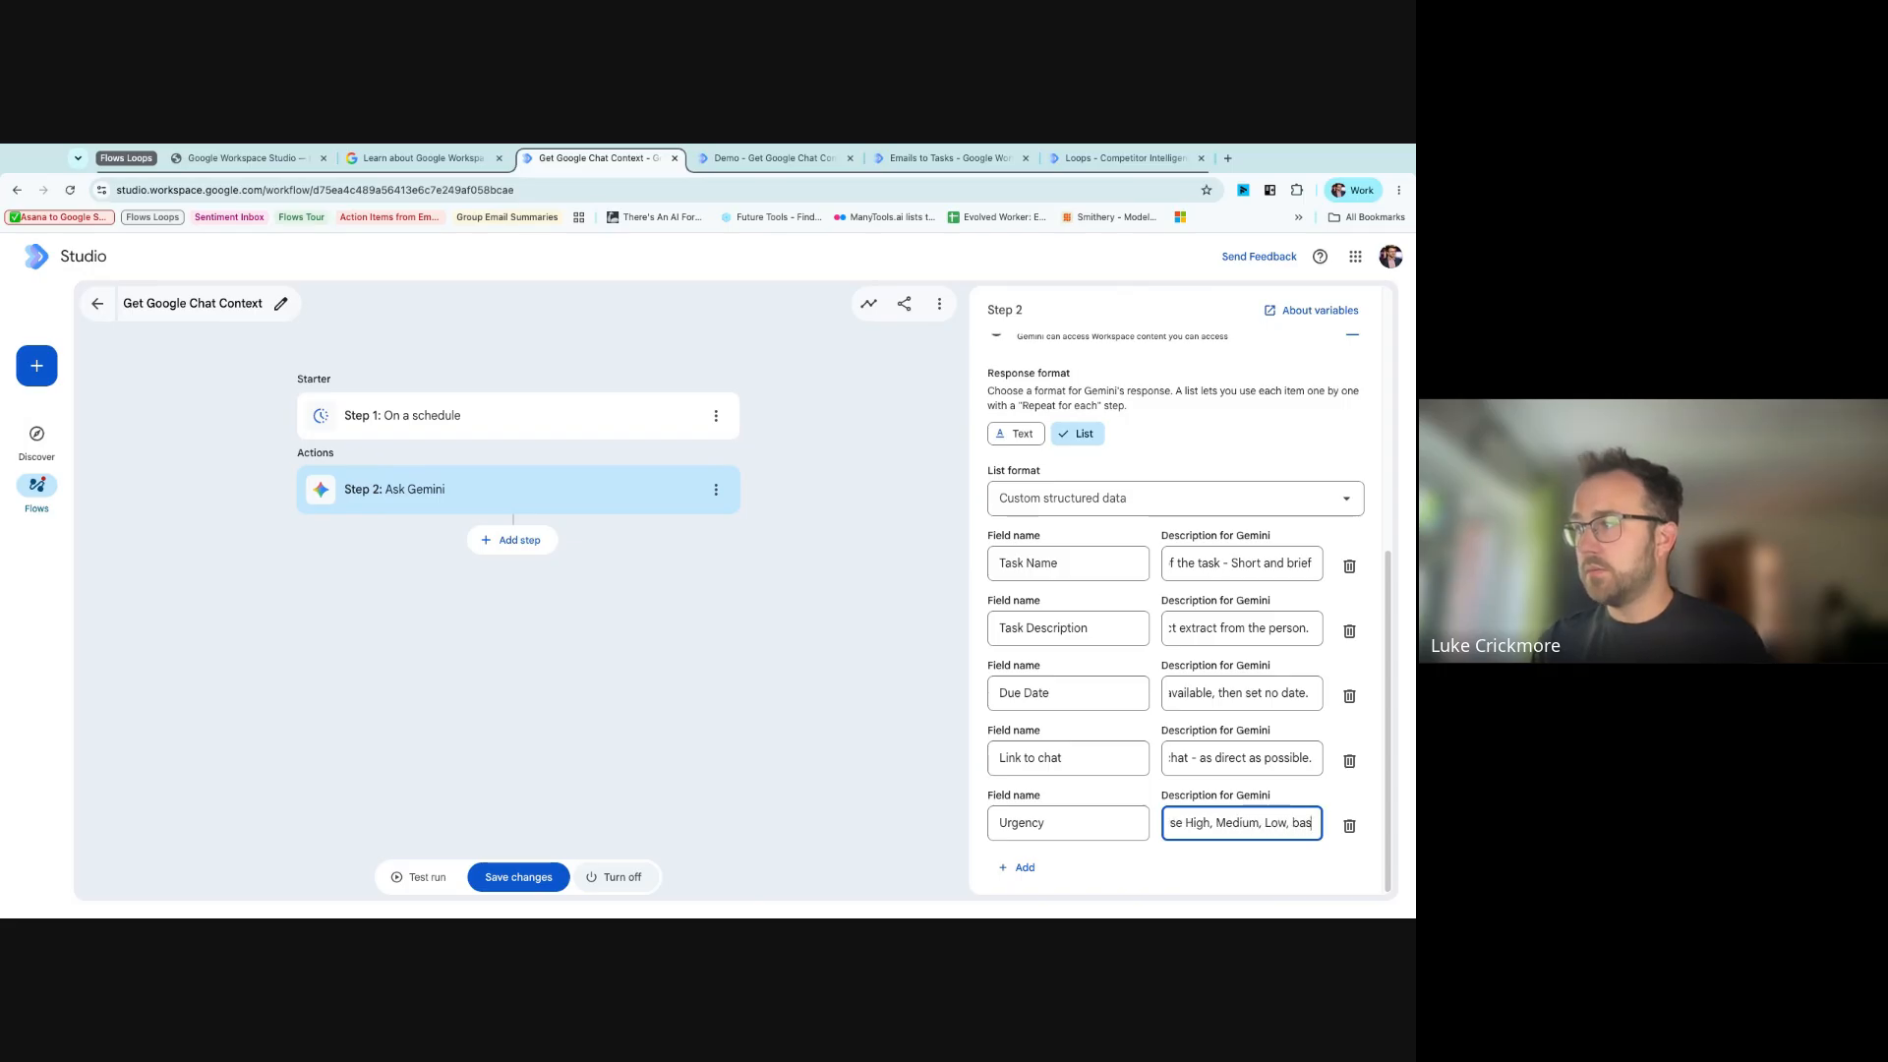
type("ed on the se")
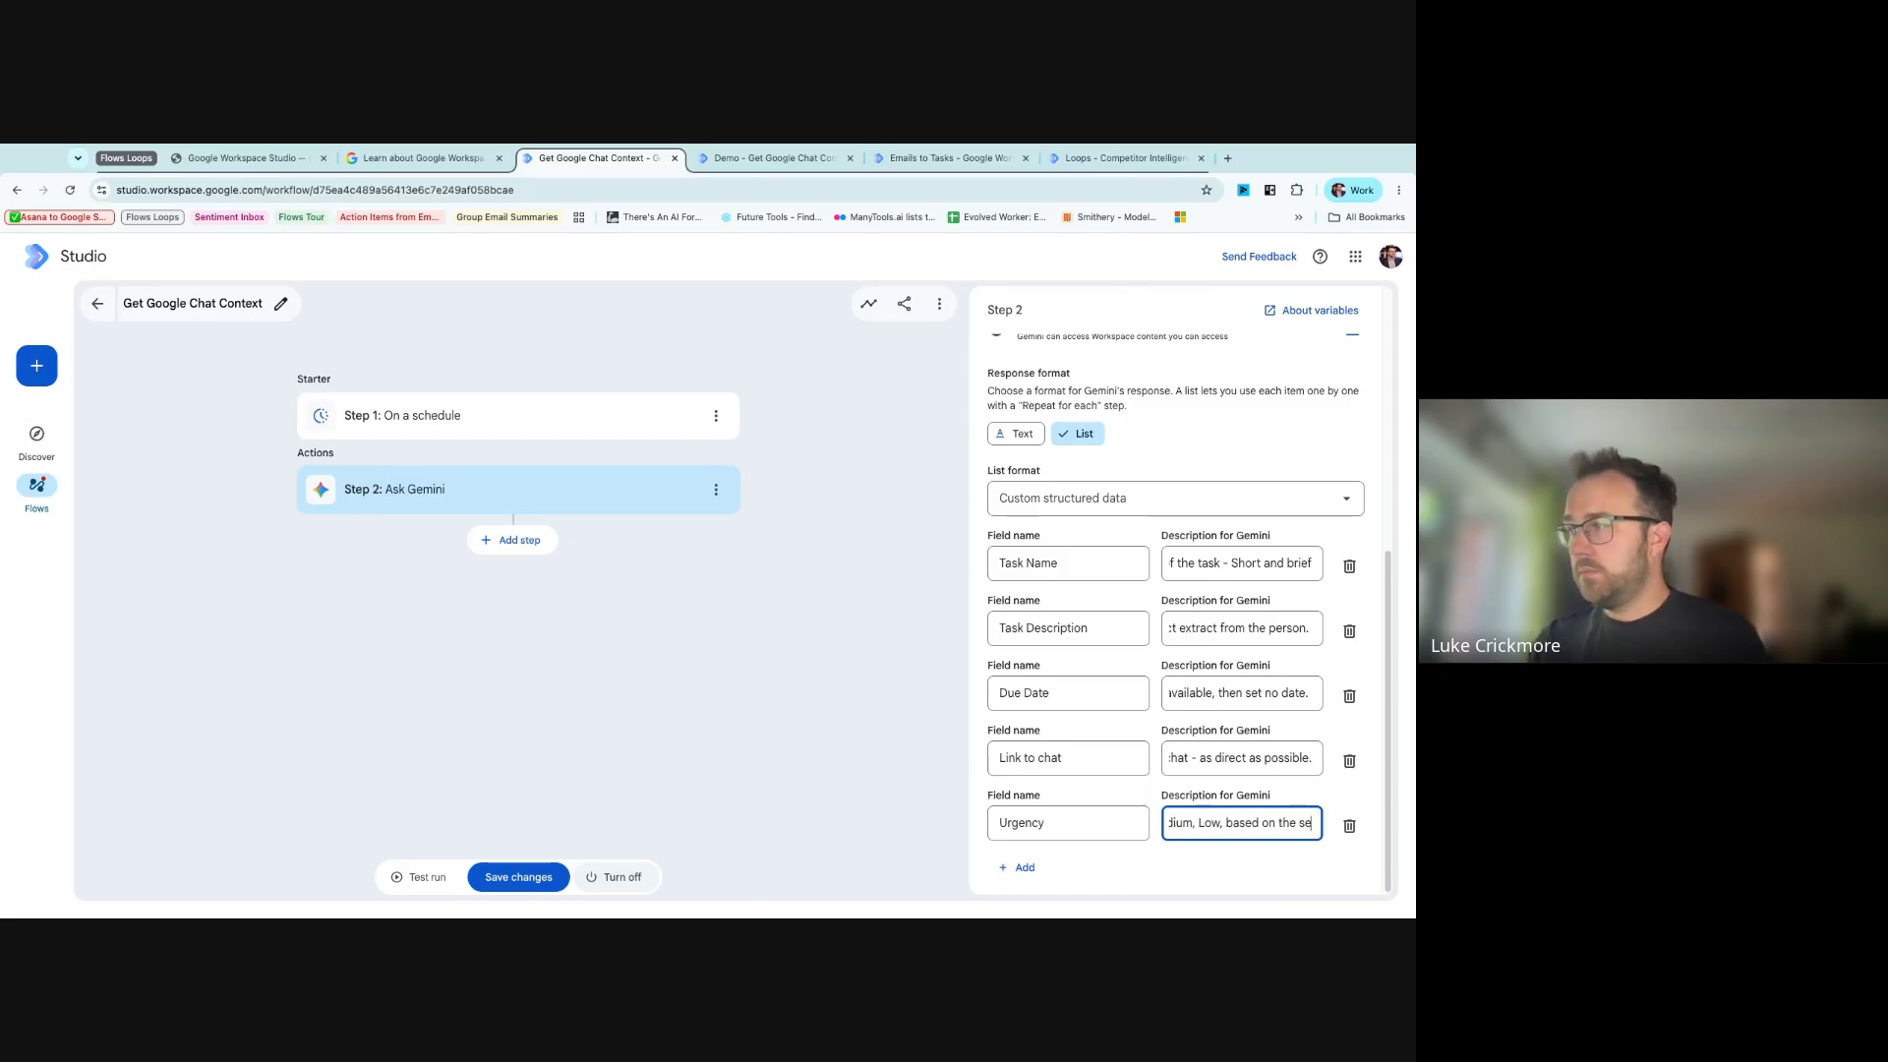
type("ntiment of the message")
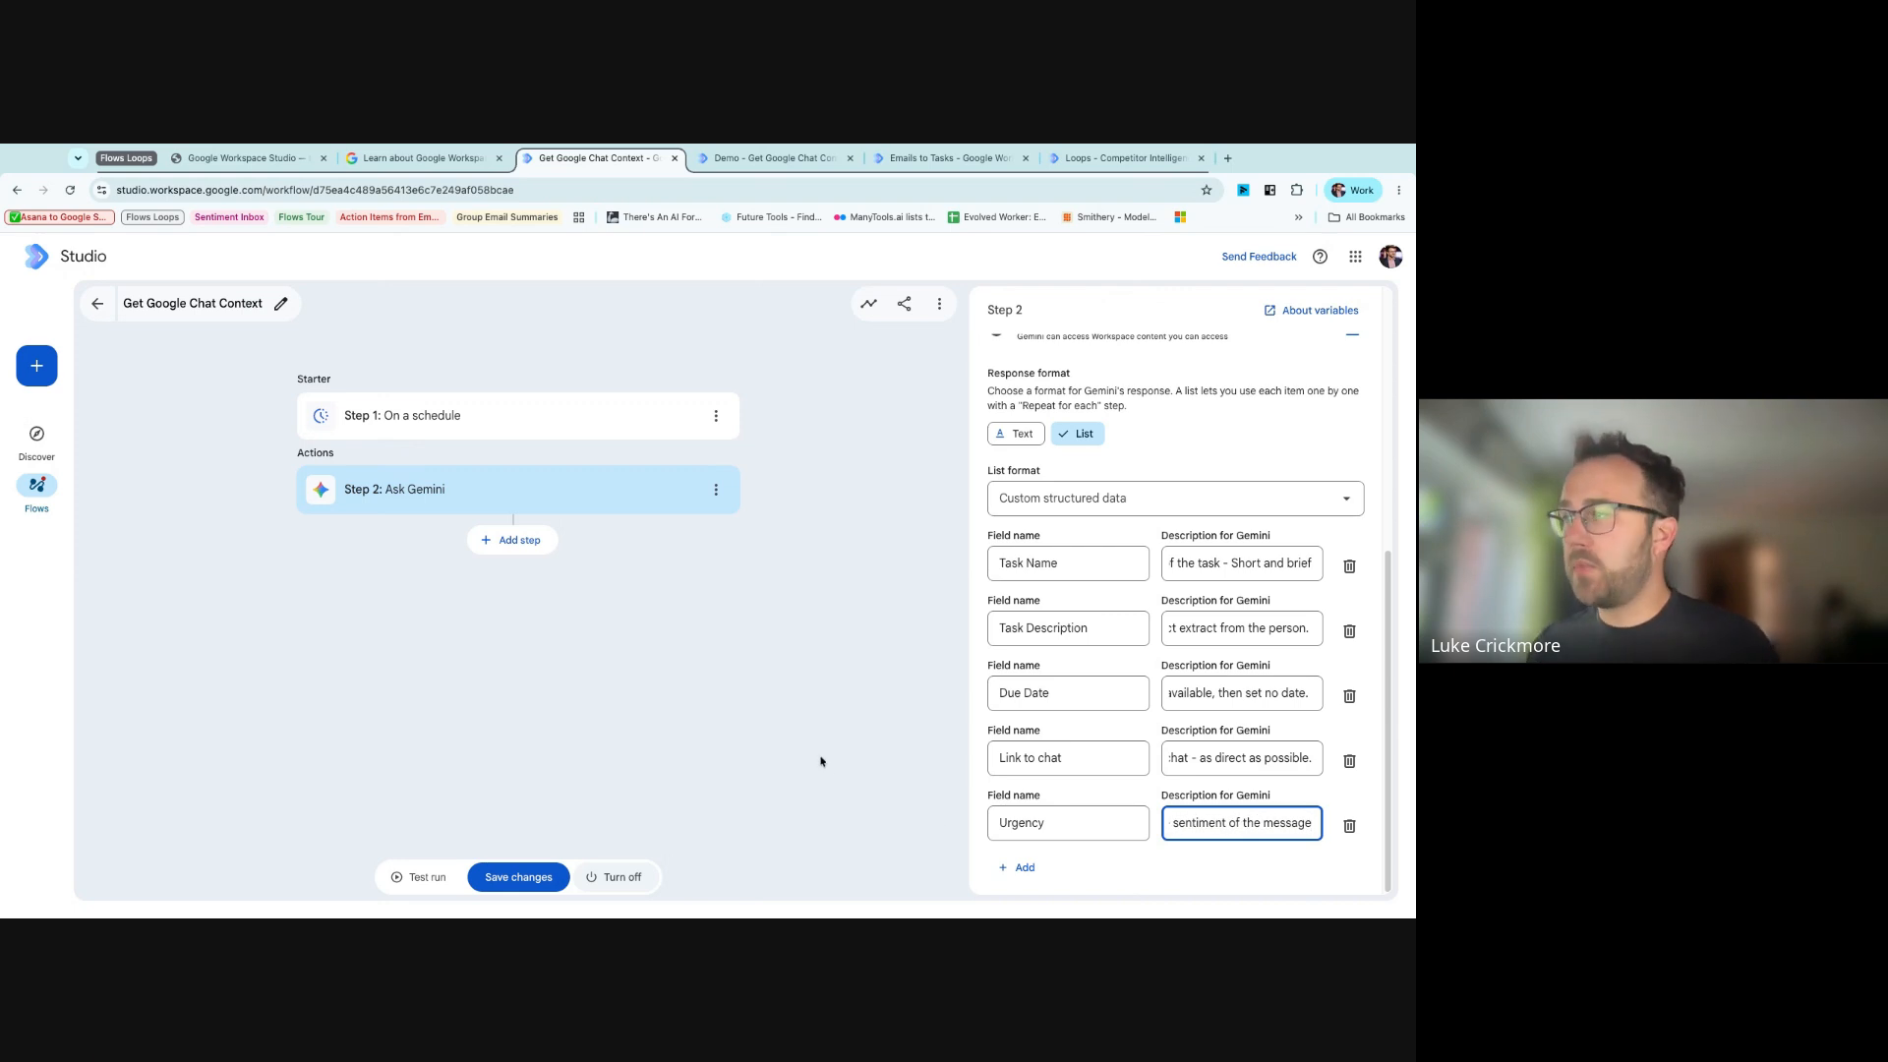
- Review the Ask Gemini step's settings and start a test run of the flow with the custom structured list
left_click(422, 876)
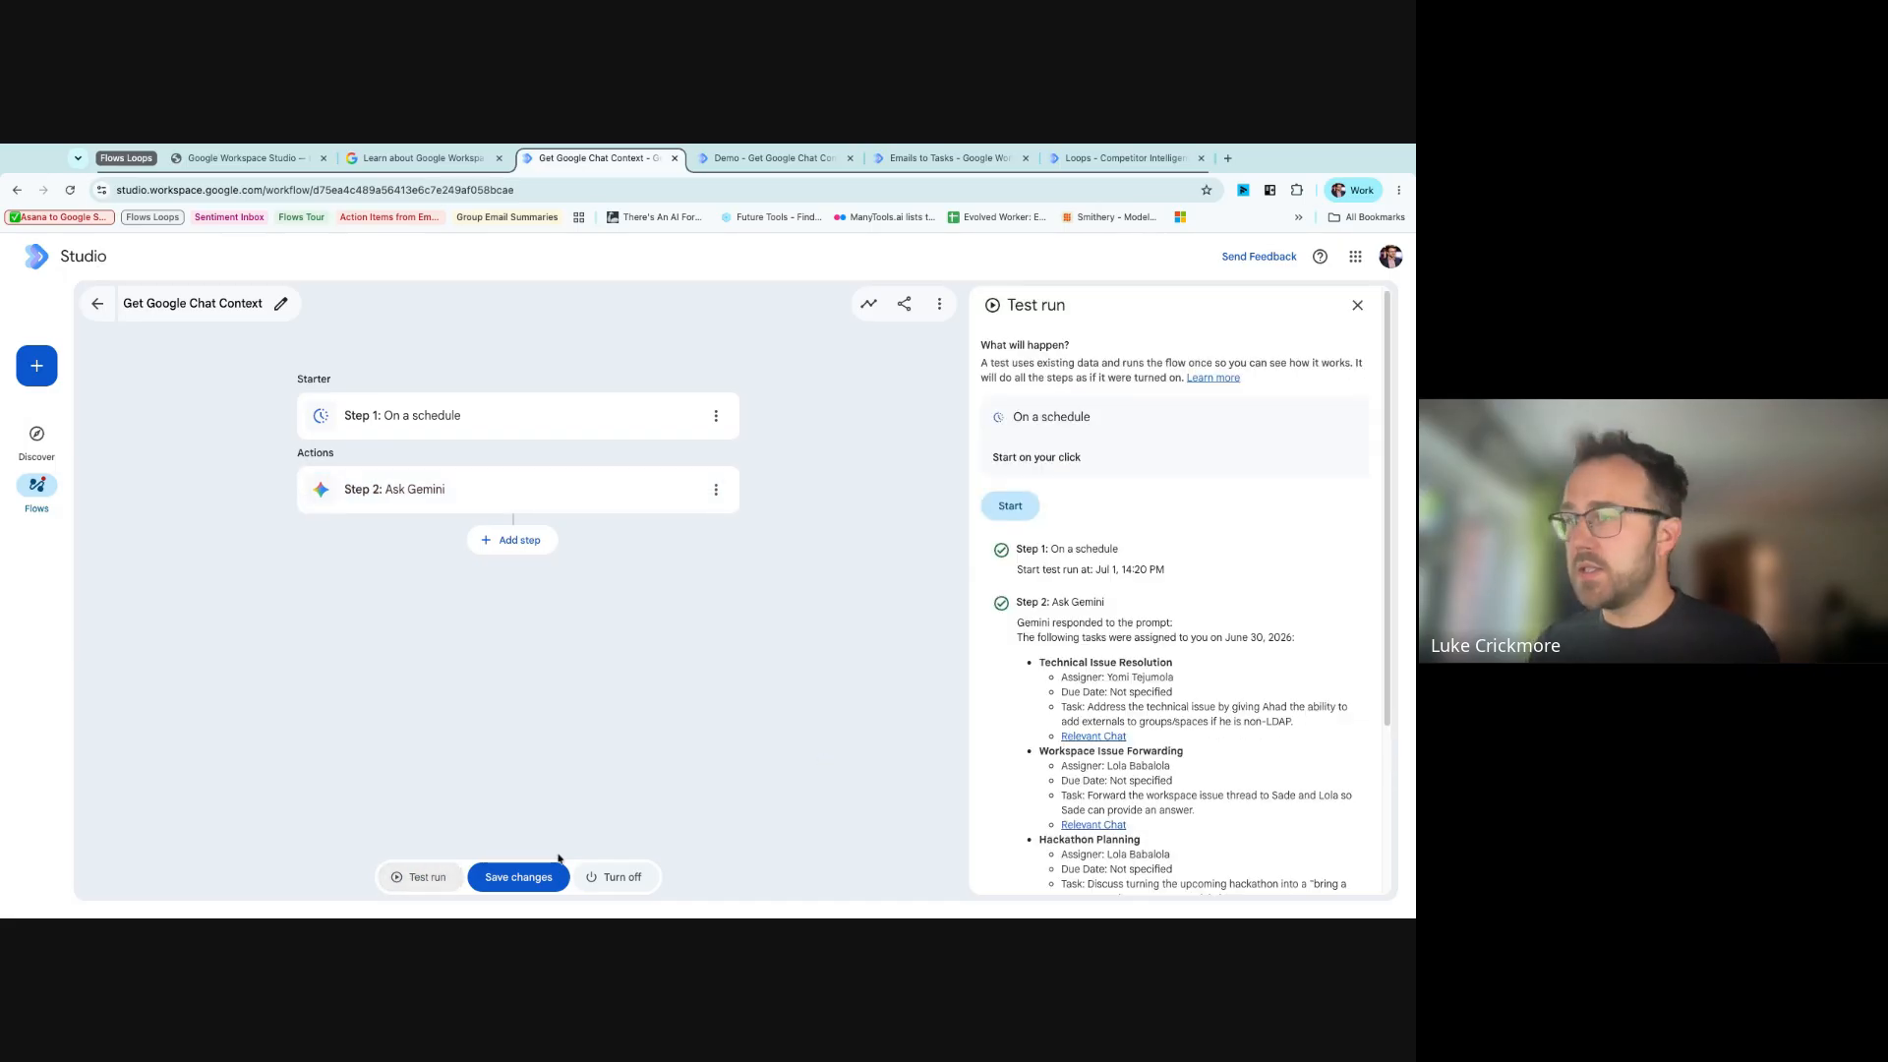
left_click(429, 483)
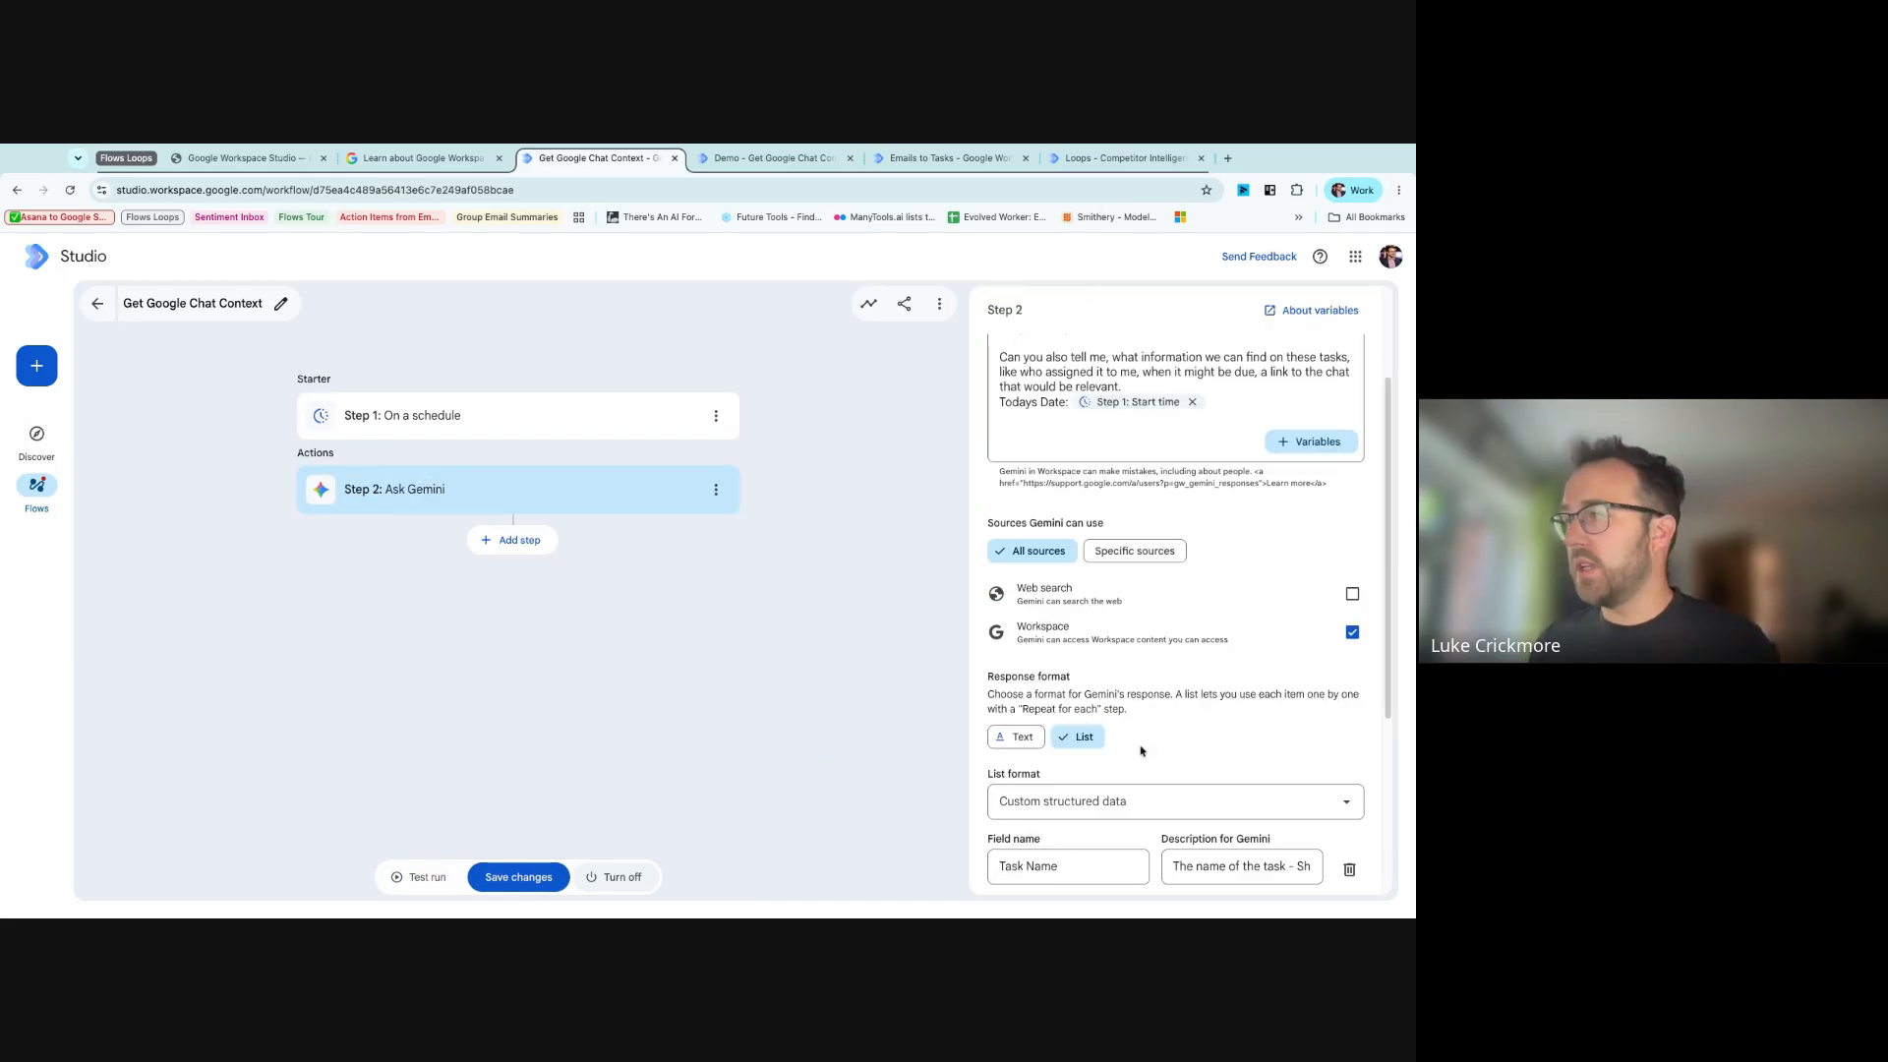
scroll(1141, 751, "down", 5)
left_click(422, 876)
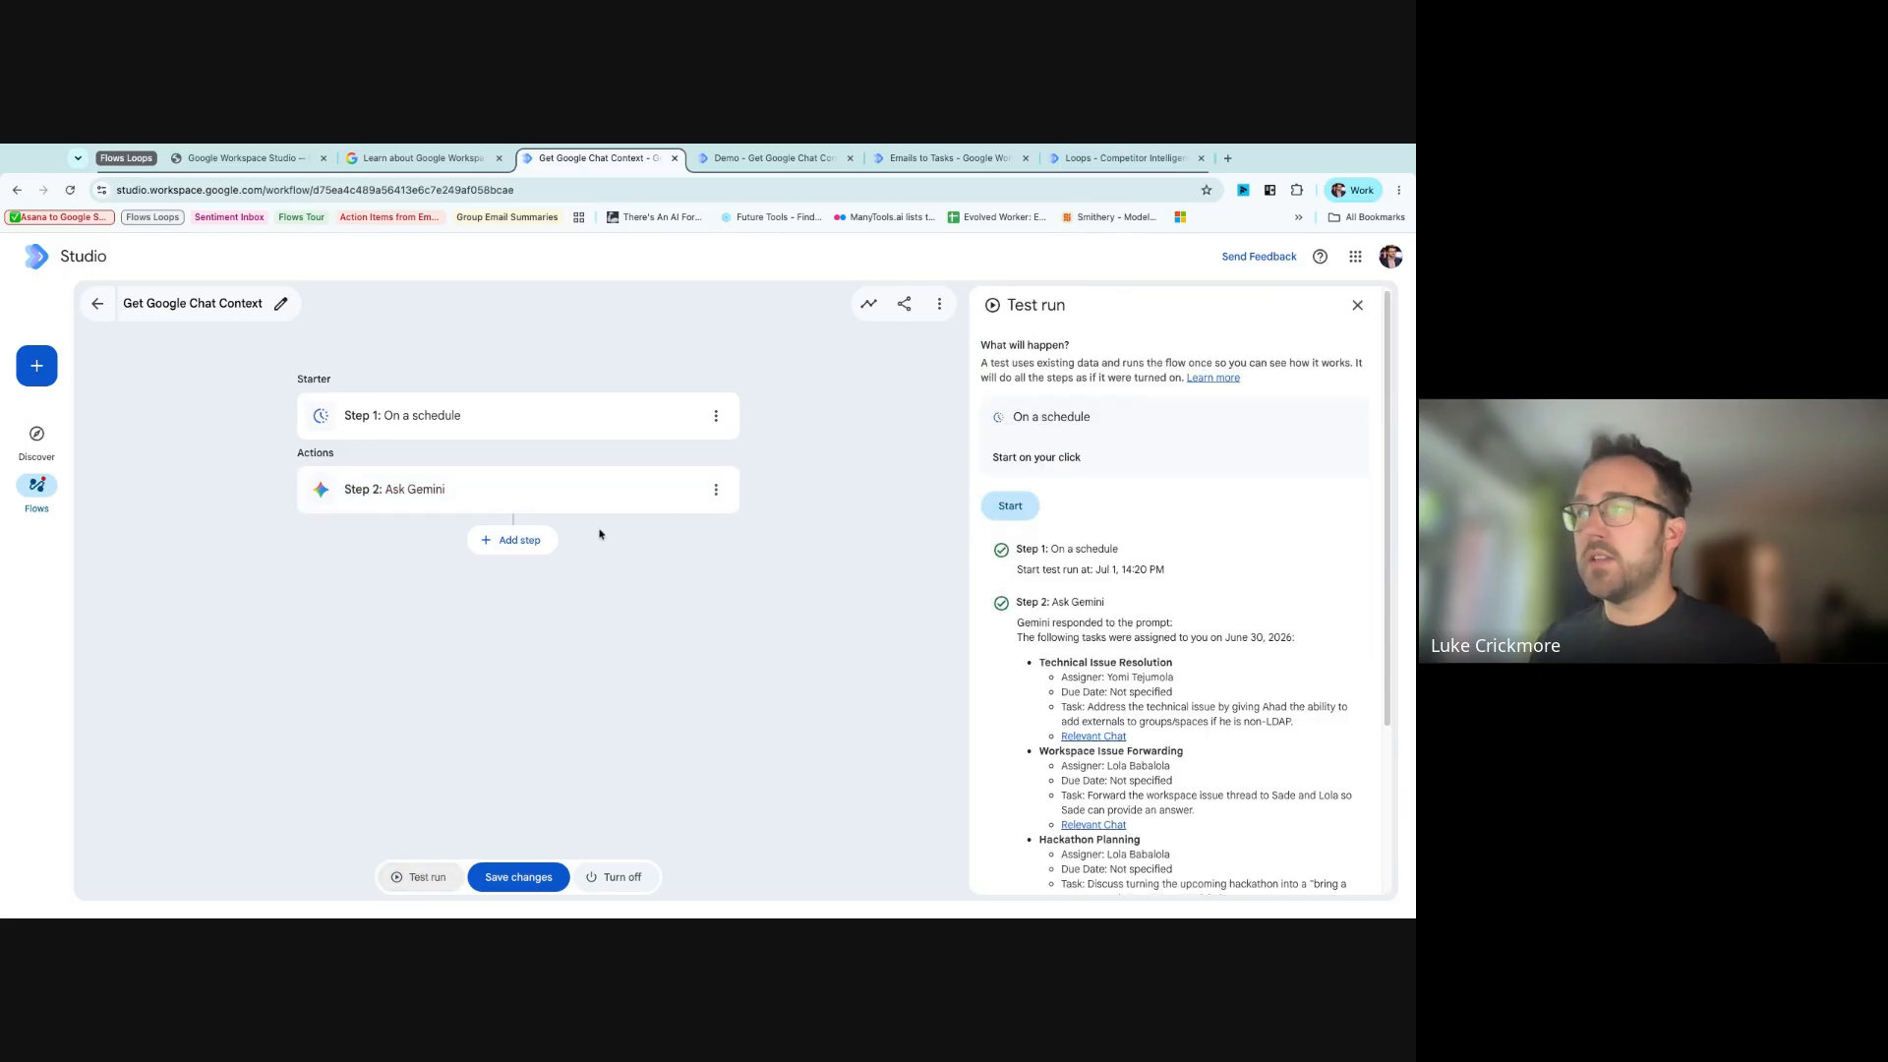
left_click(994, 506)
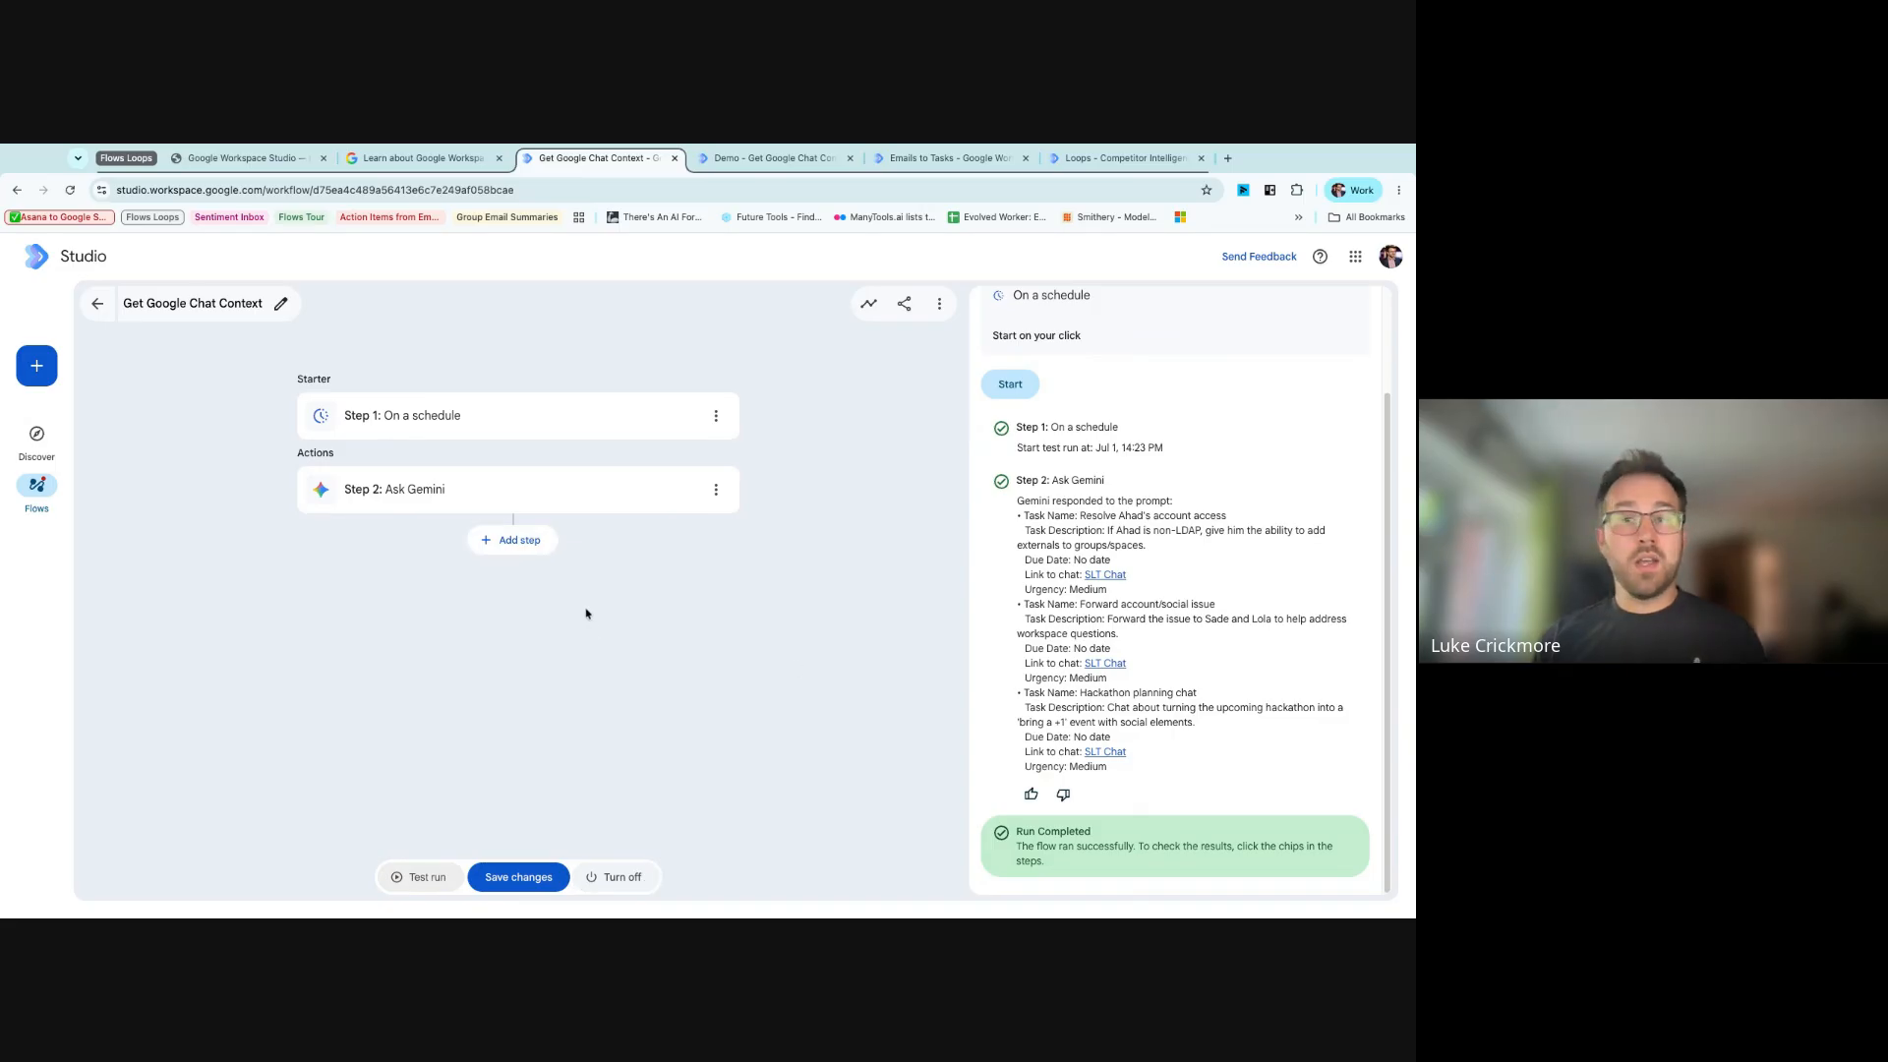
- Insert a new step after Ask Gemini and look through the available actions, including those for Sheets and Tasks
left_click(526, 547)
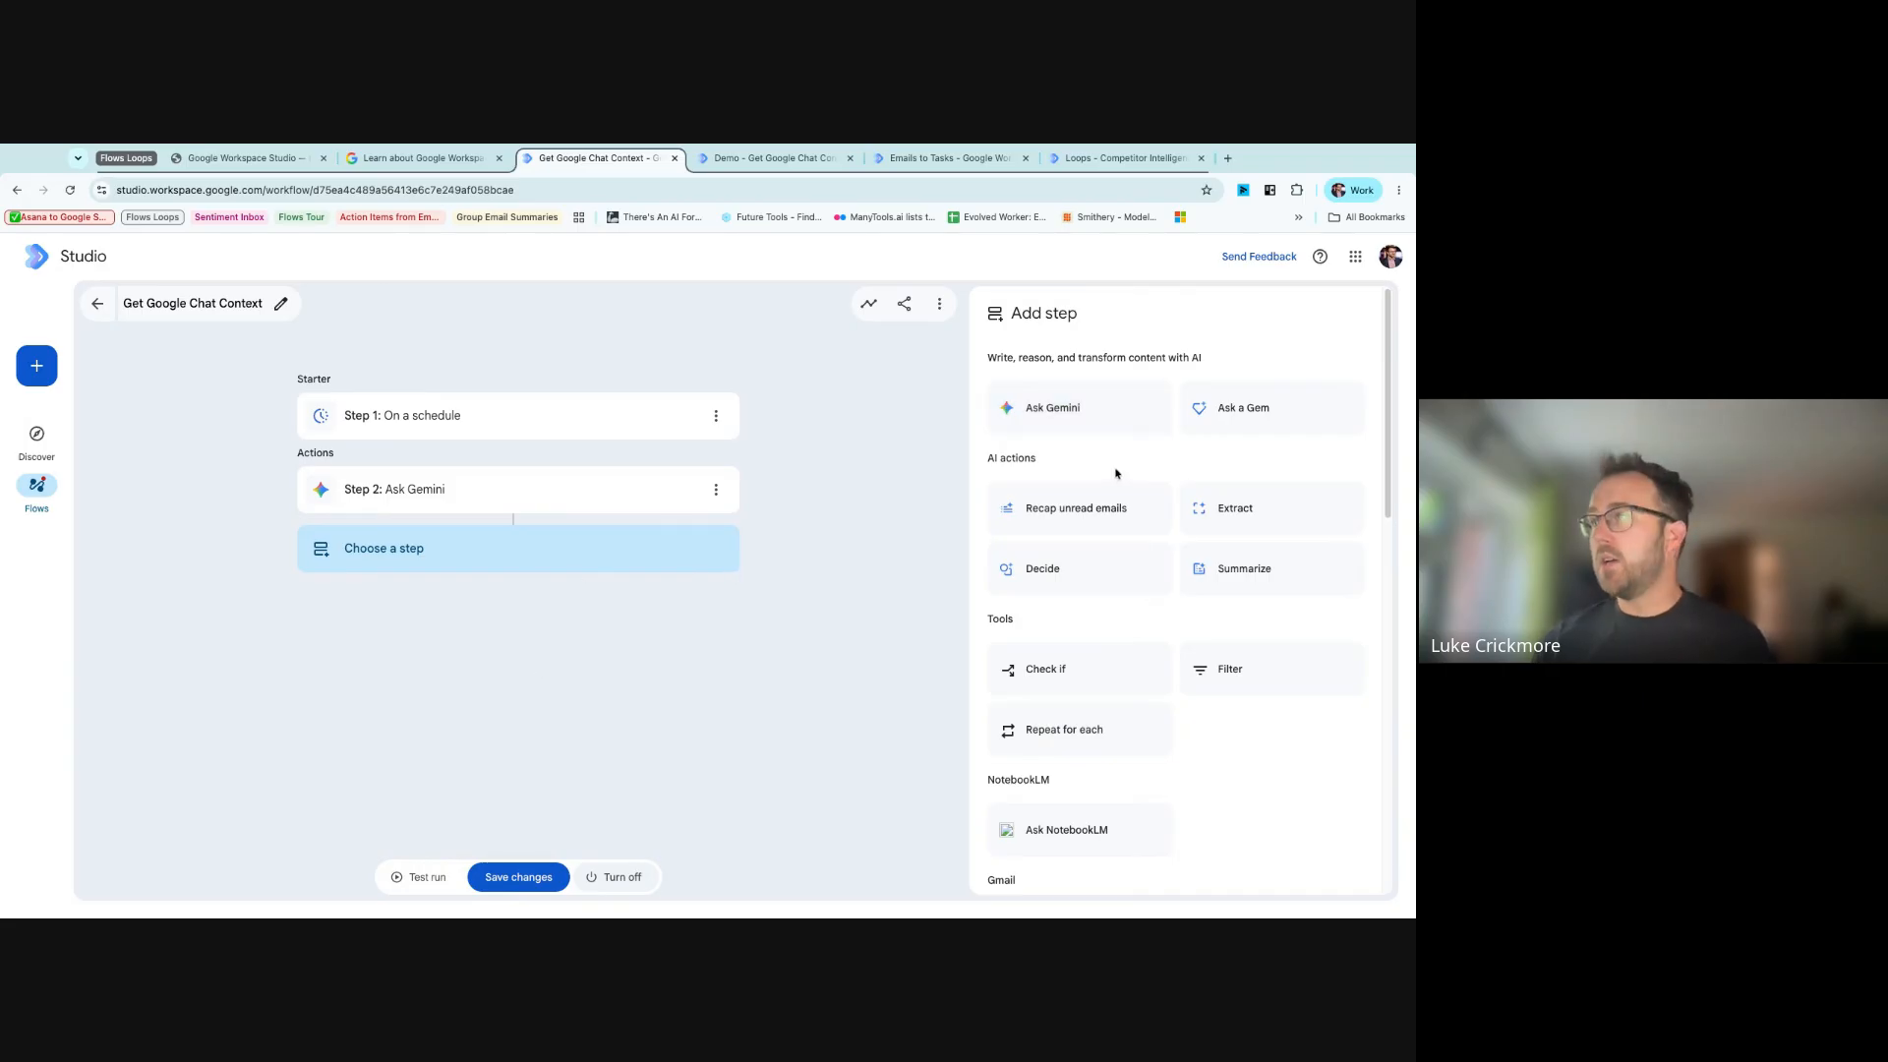
scroll(1119, 452, "down", 15)
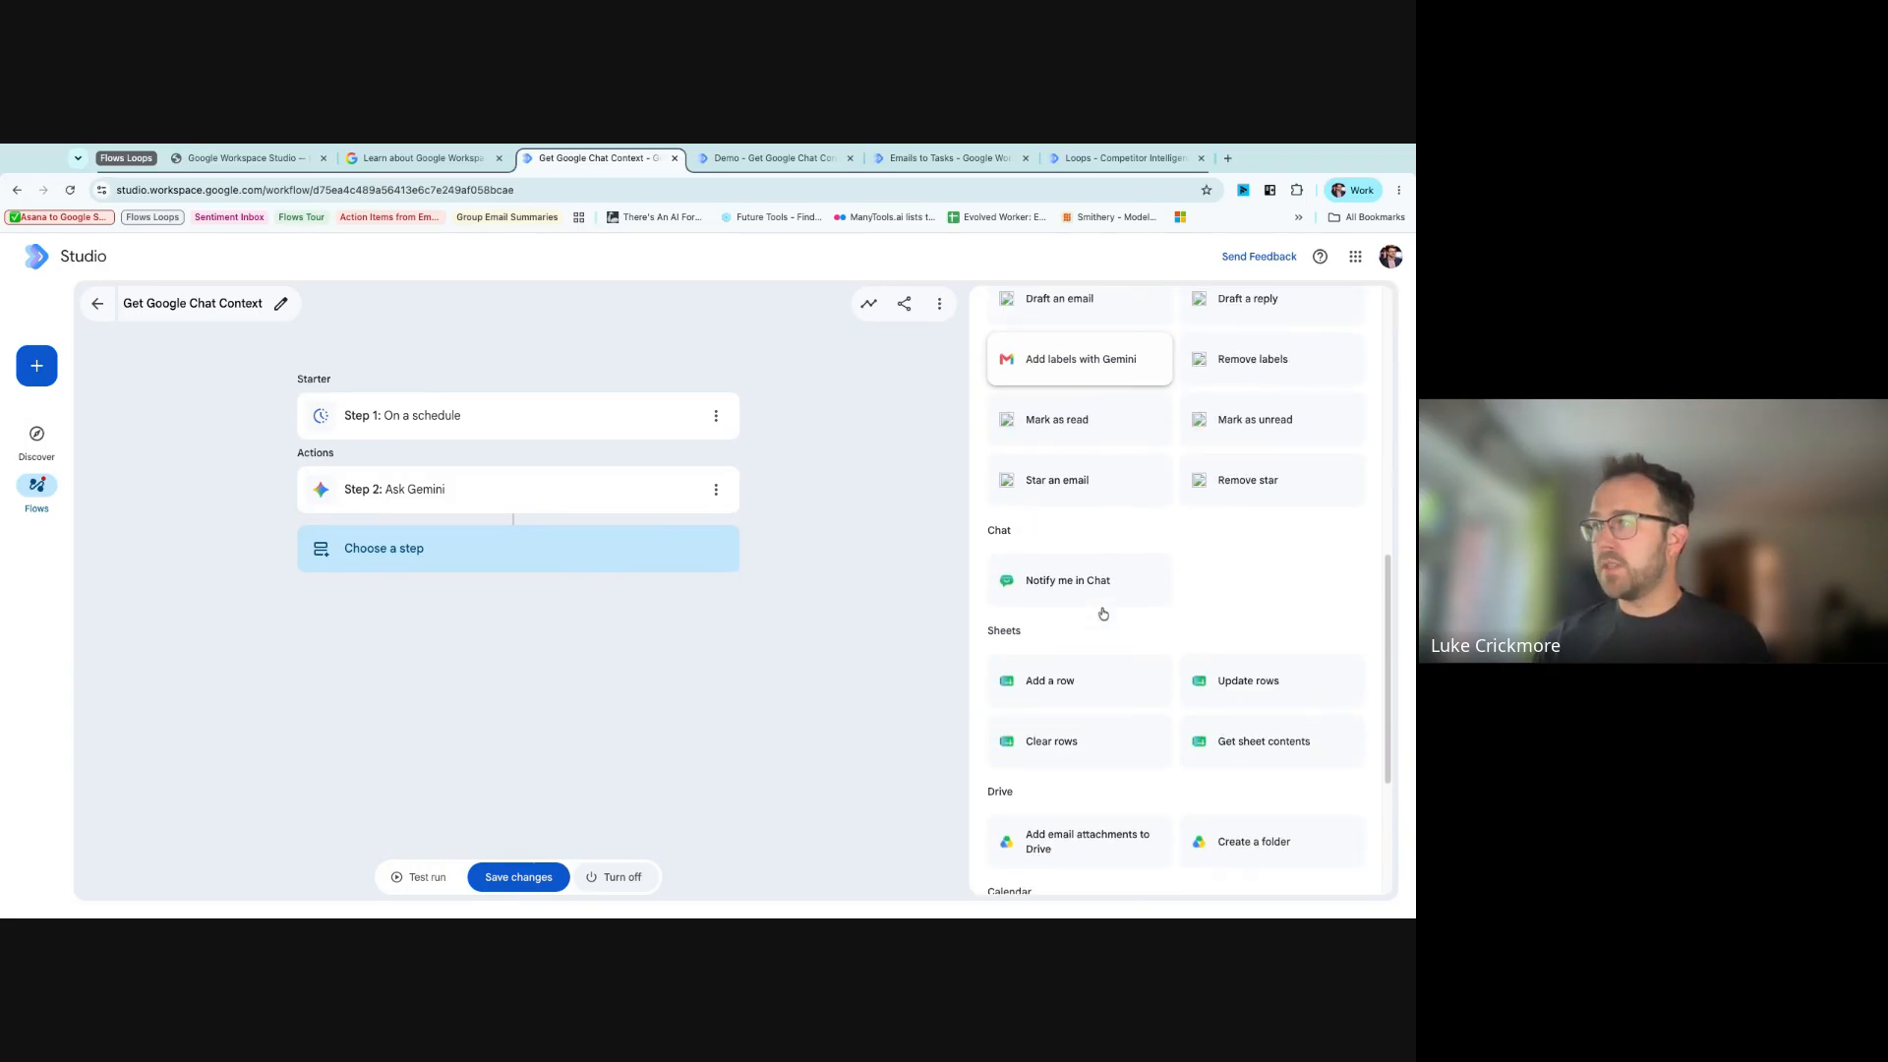
scroll(1104, 613, "up", 10)
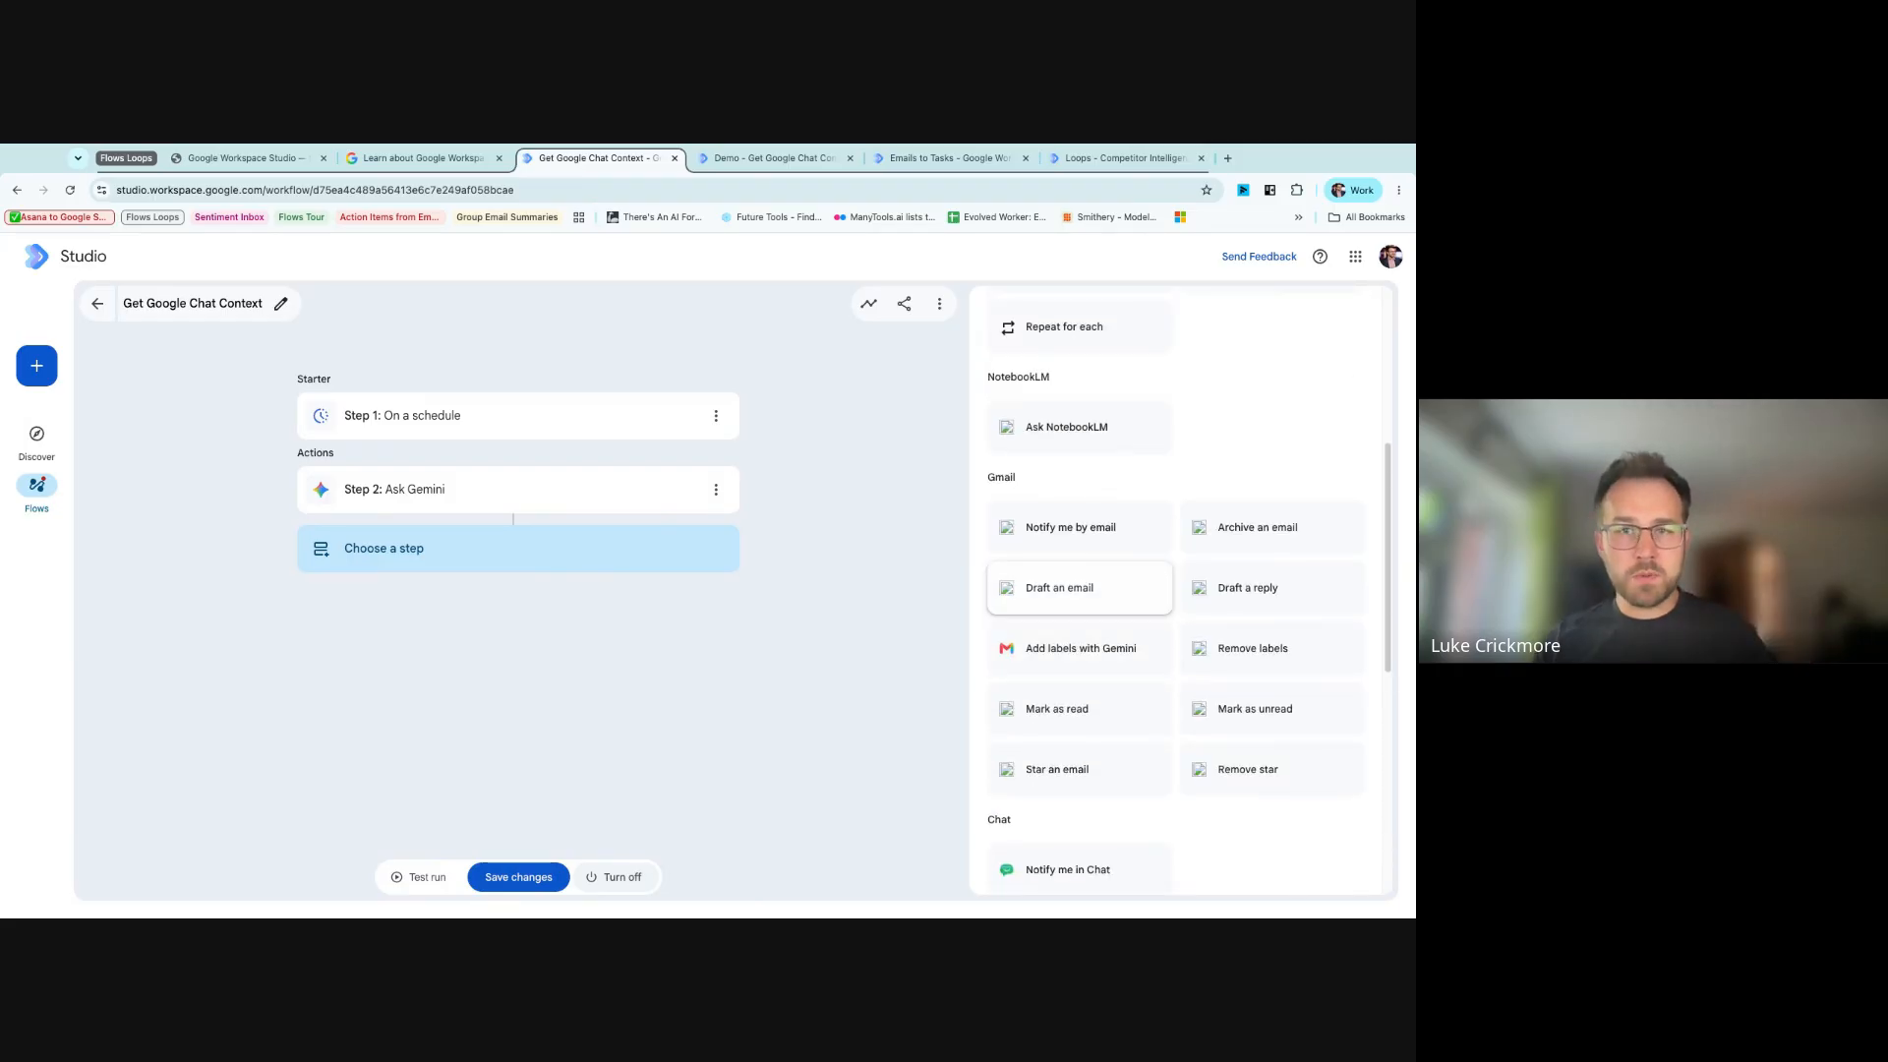
scroll(1096, 617, "up", 2)
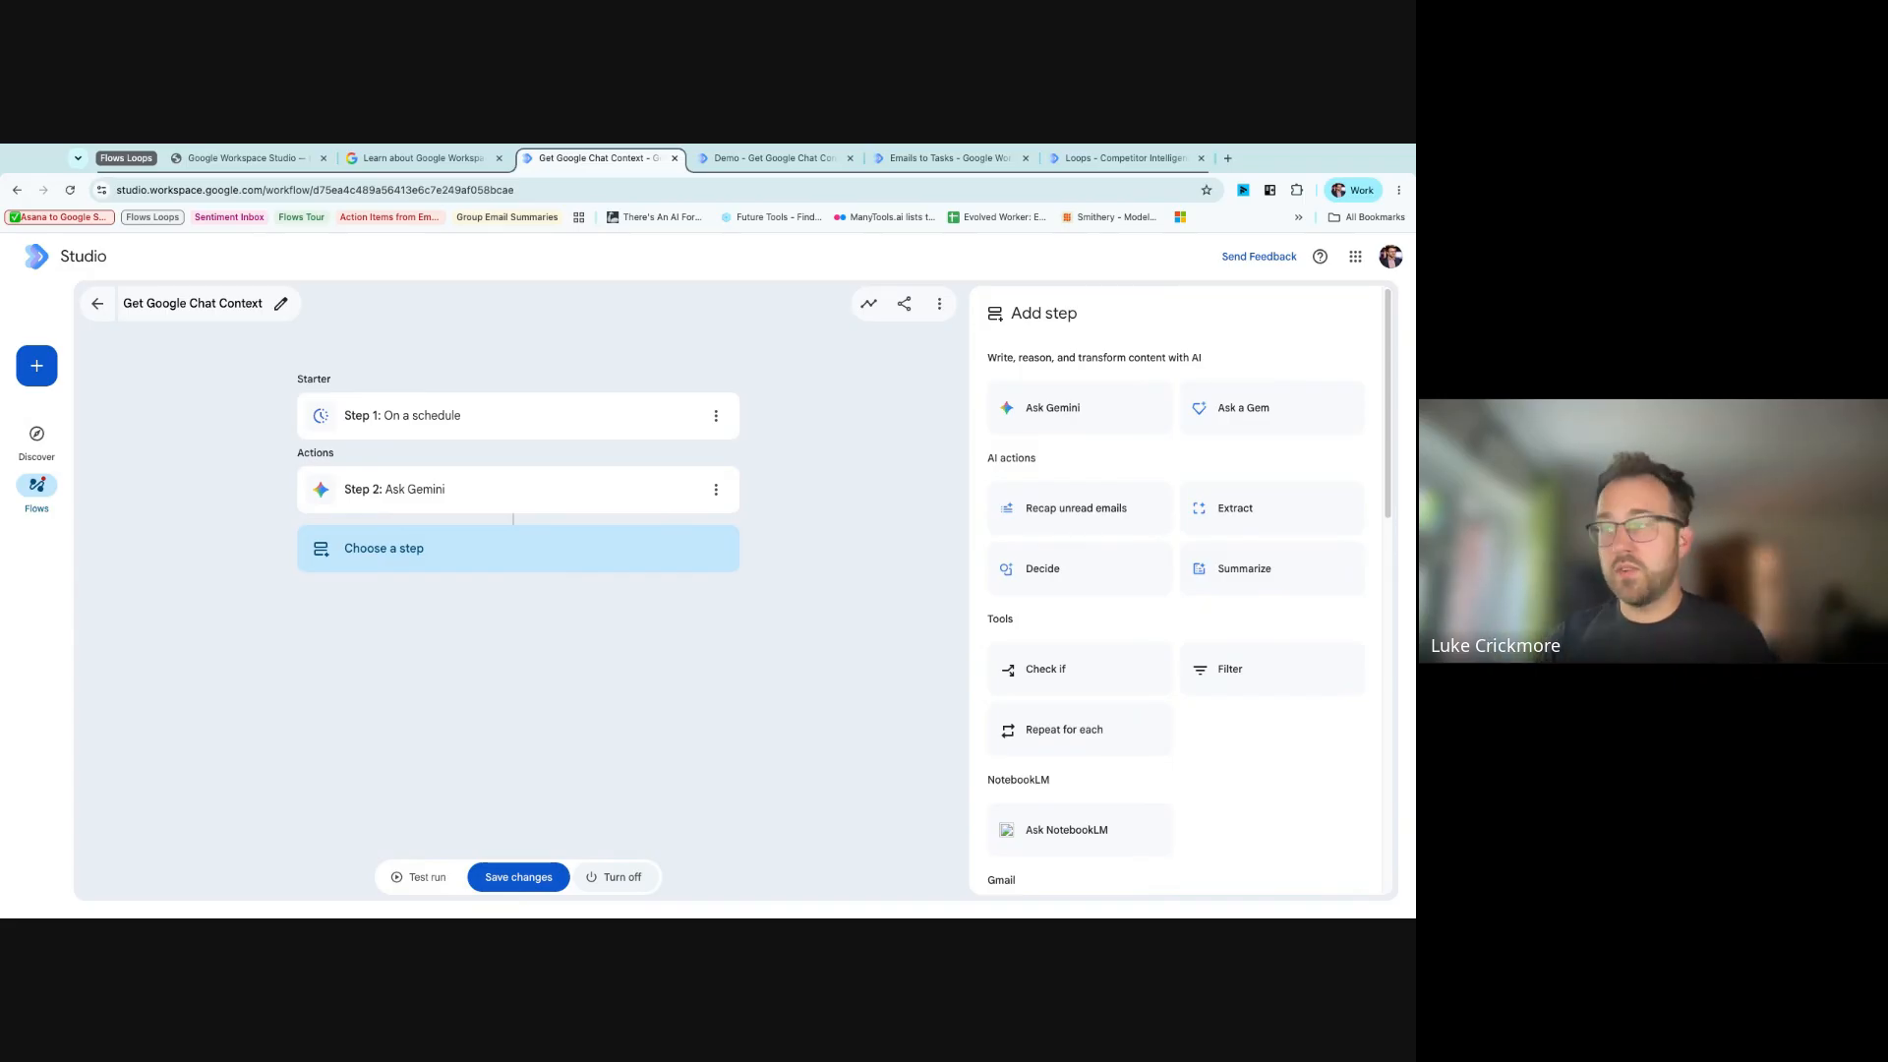
scroll(1105, 605, "down", 6)
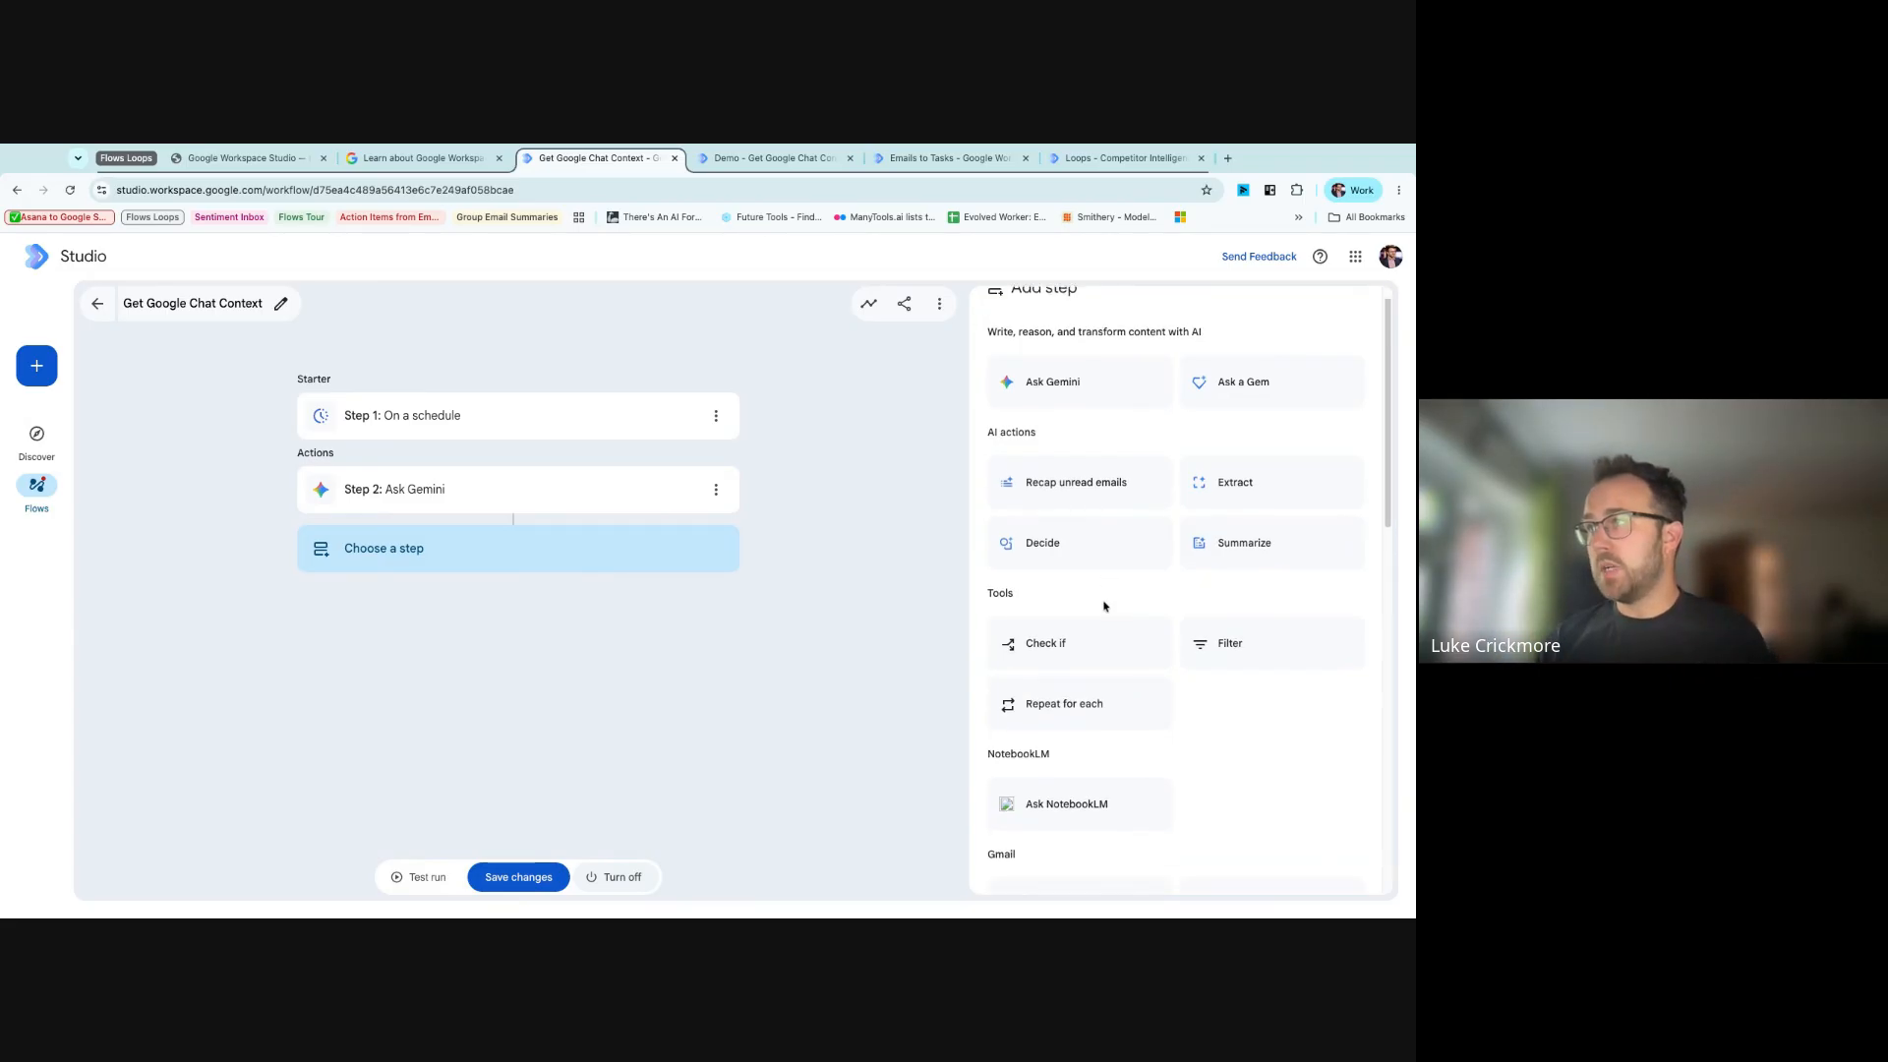
scroll(1084, 668, "down", 2)
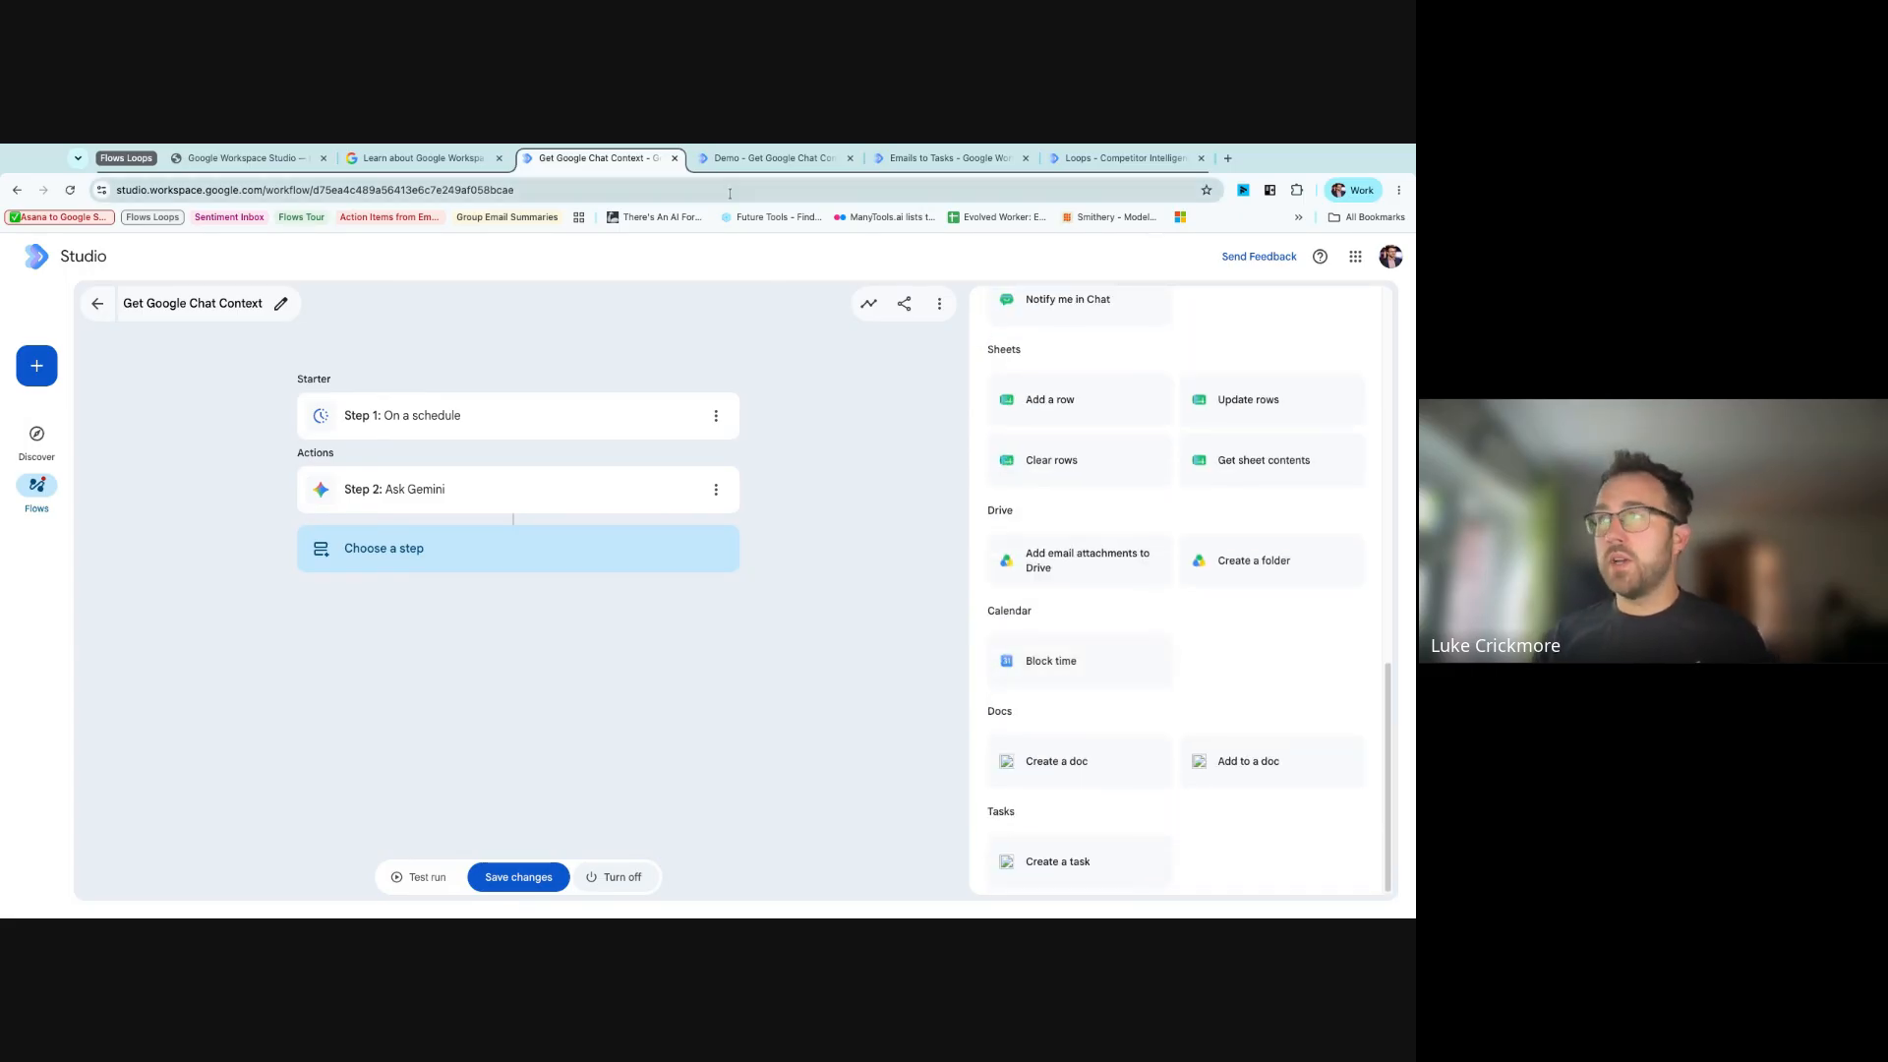
- Open Google Sheets in a new browser tab using the address entry "sheets"
left_click(1227, 158)
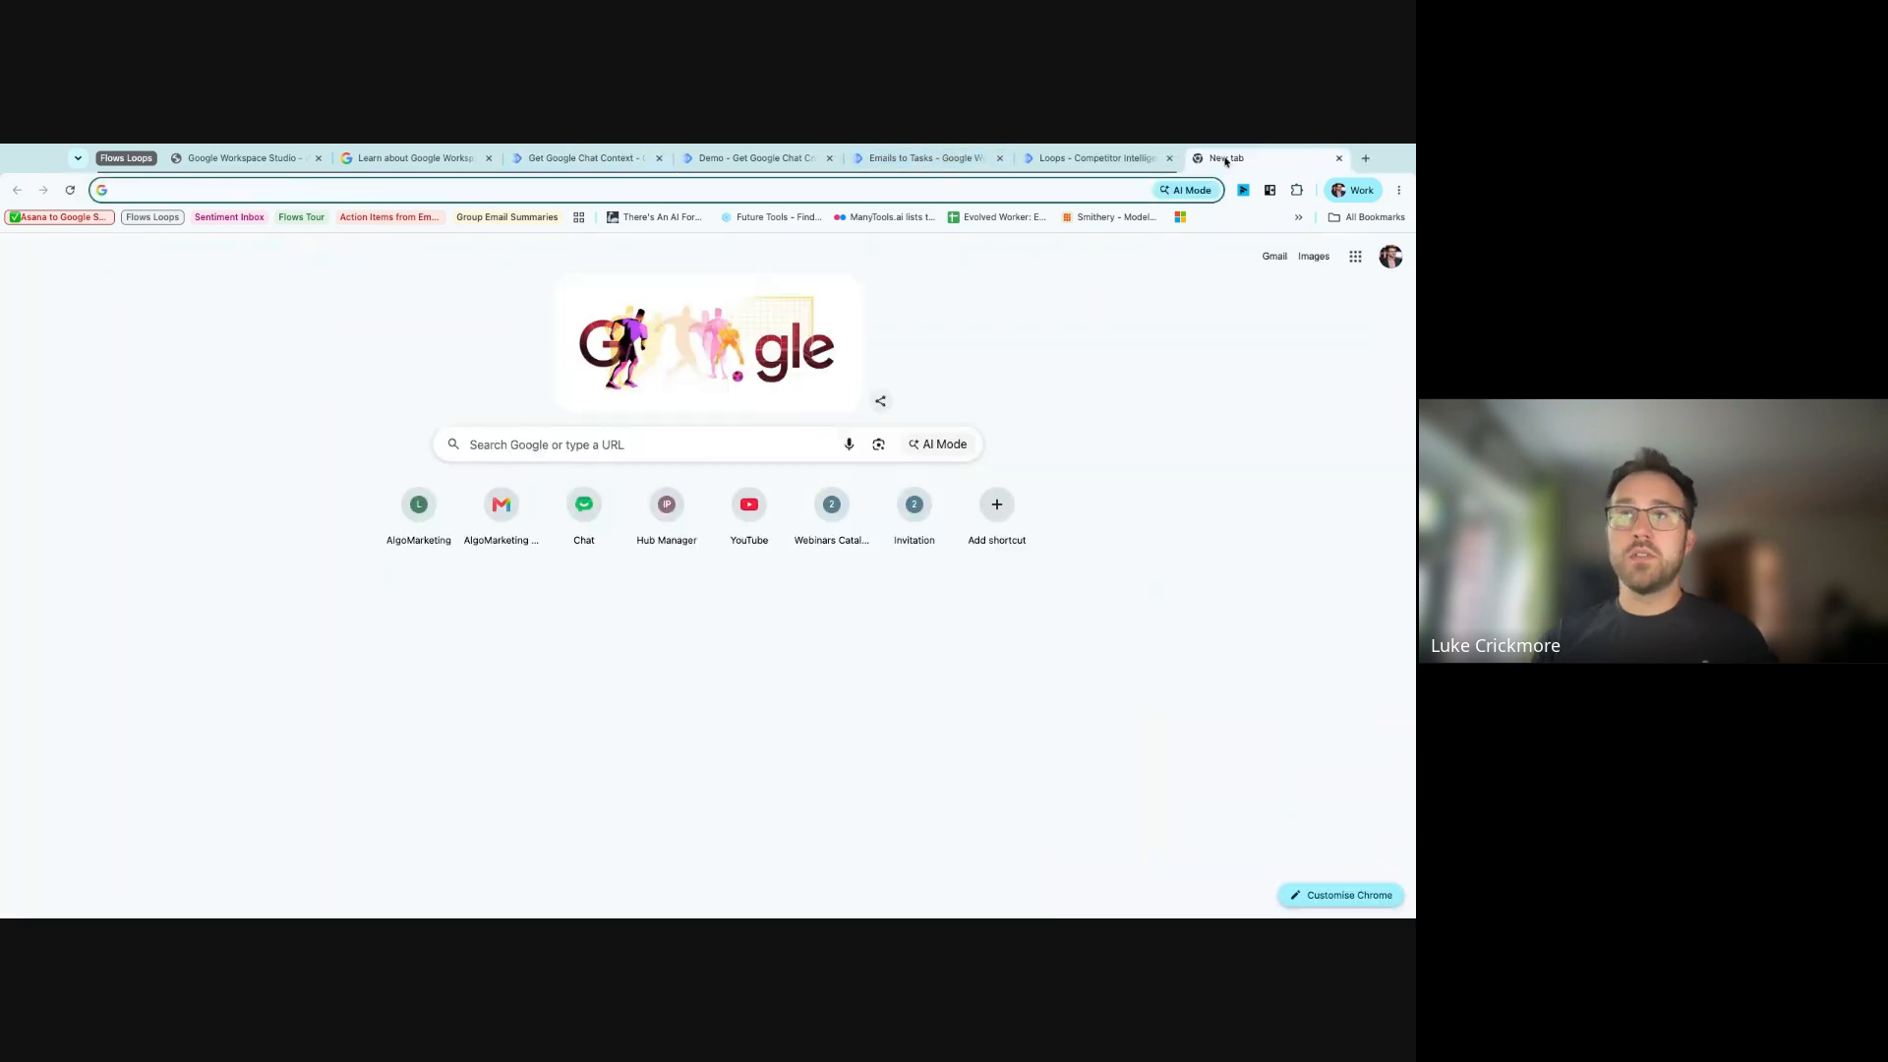
type("sheets")
key("Return")
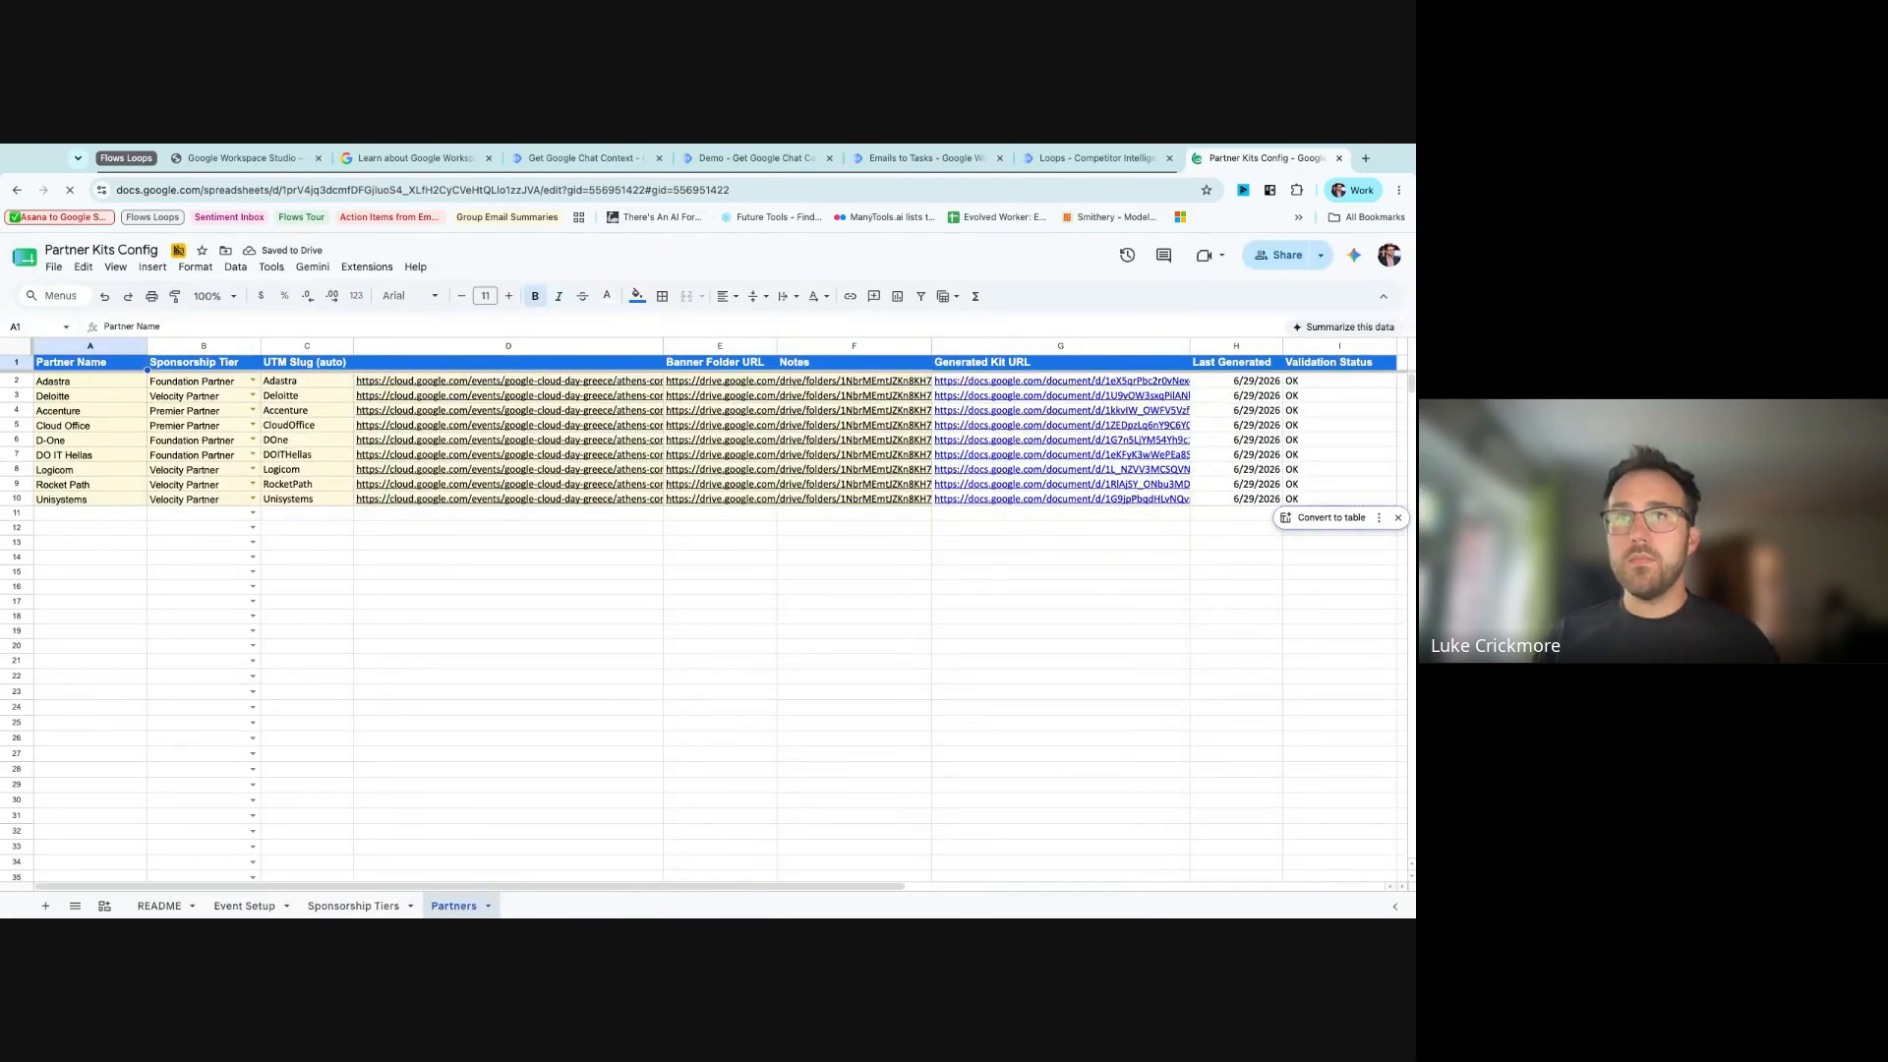
- Create a blank spreadsheet and title it with the owner's first name in the possessive, followed by "Google Chat Tasks"
left_click(37, 264)
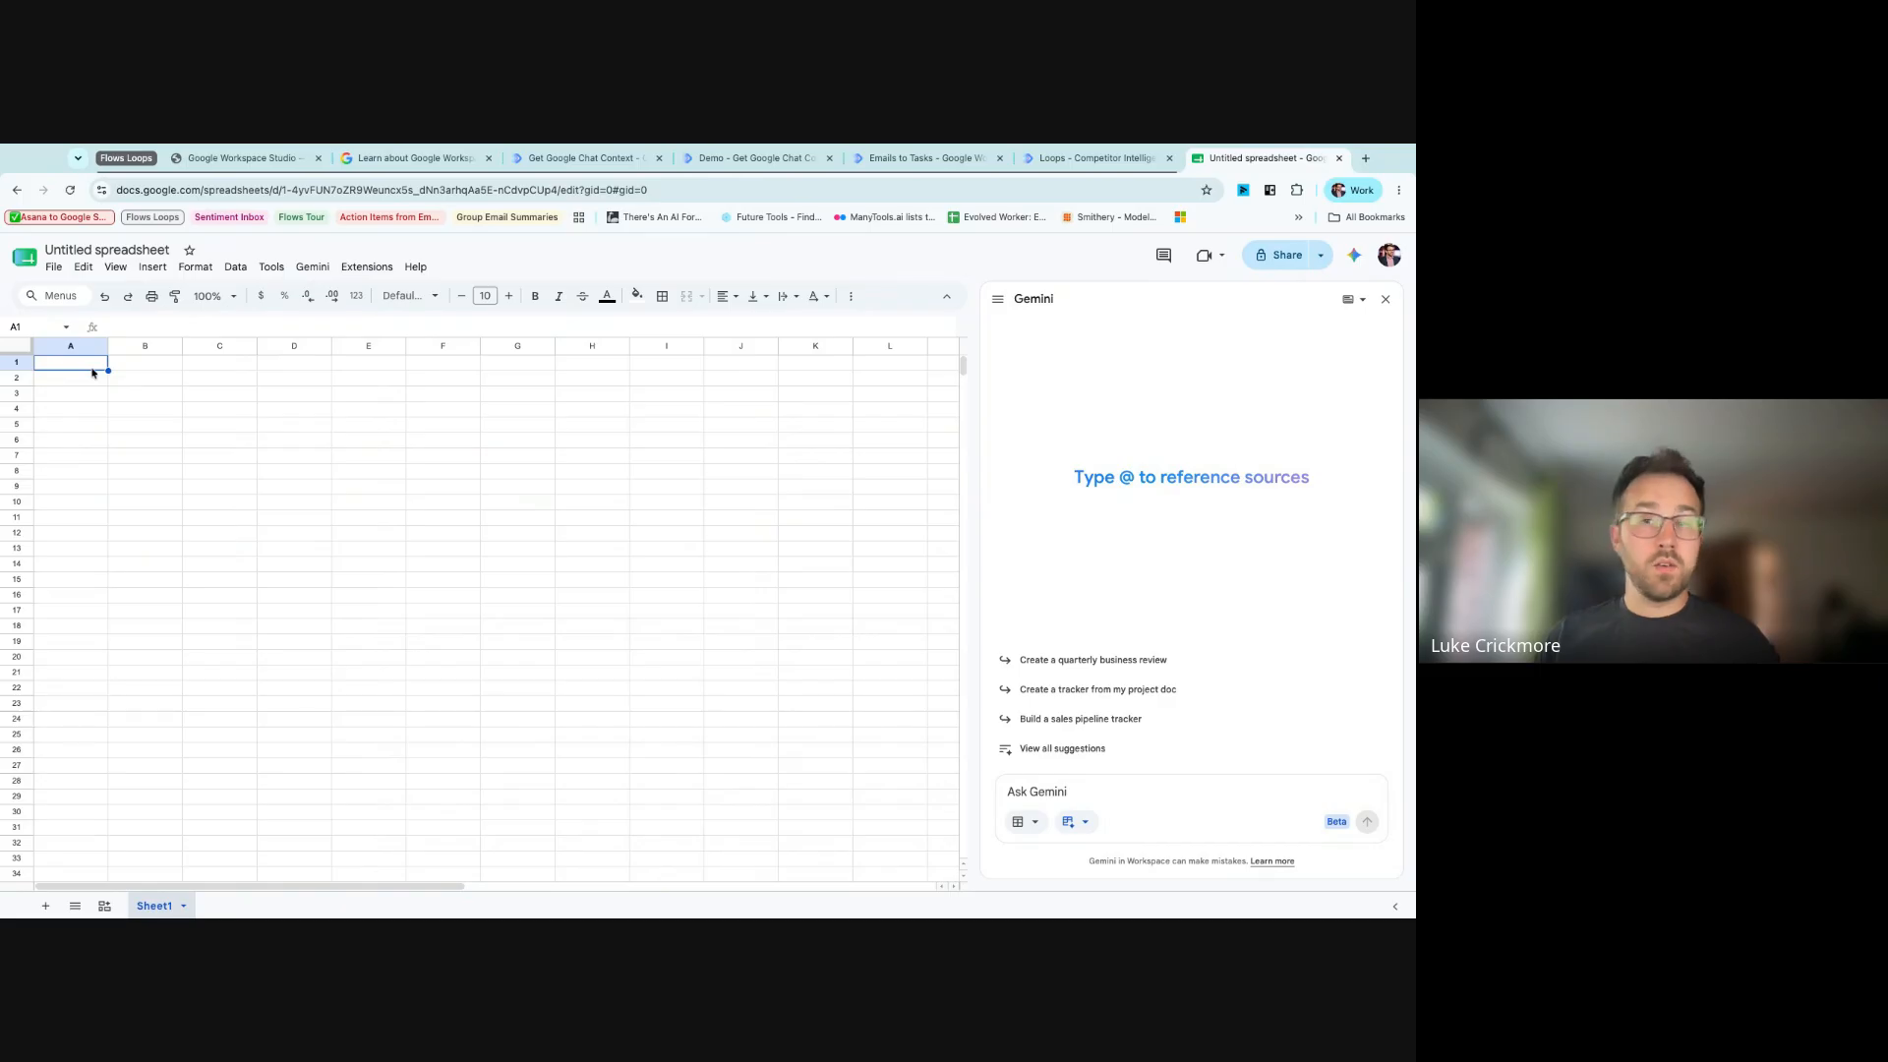
left_click(108, 250)
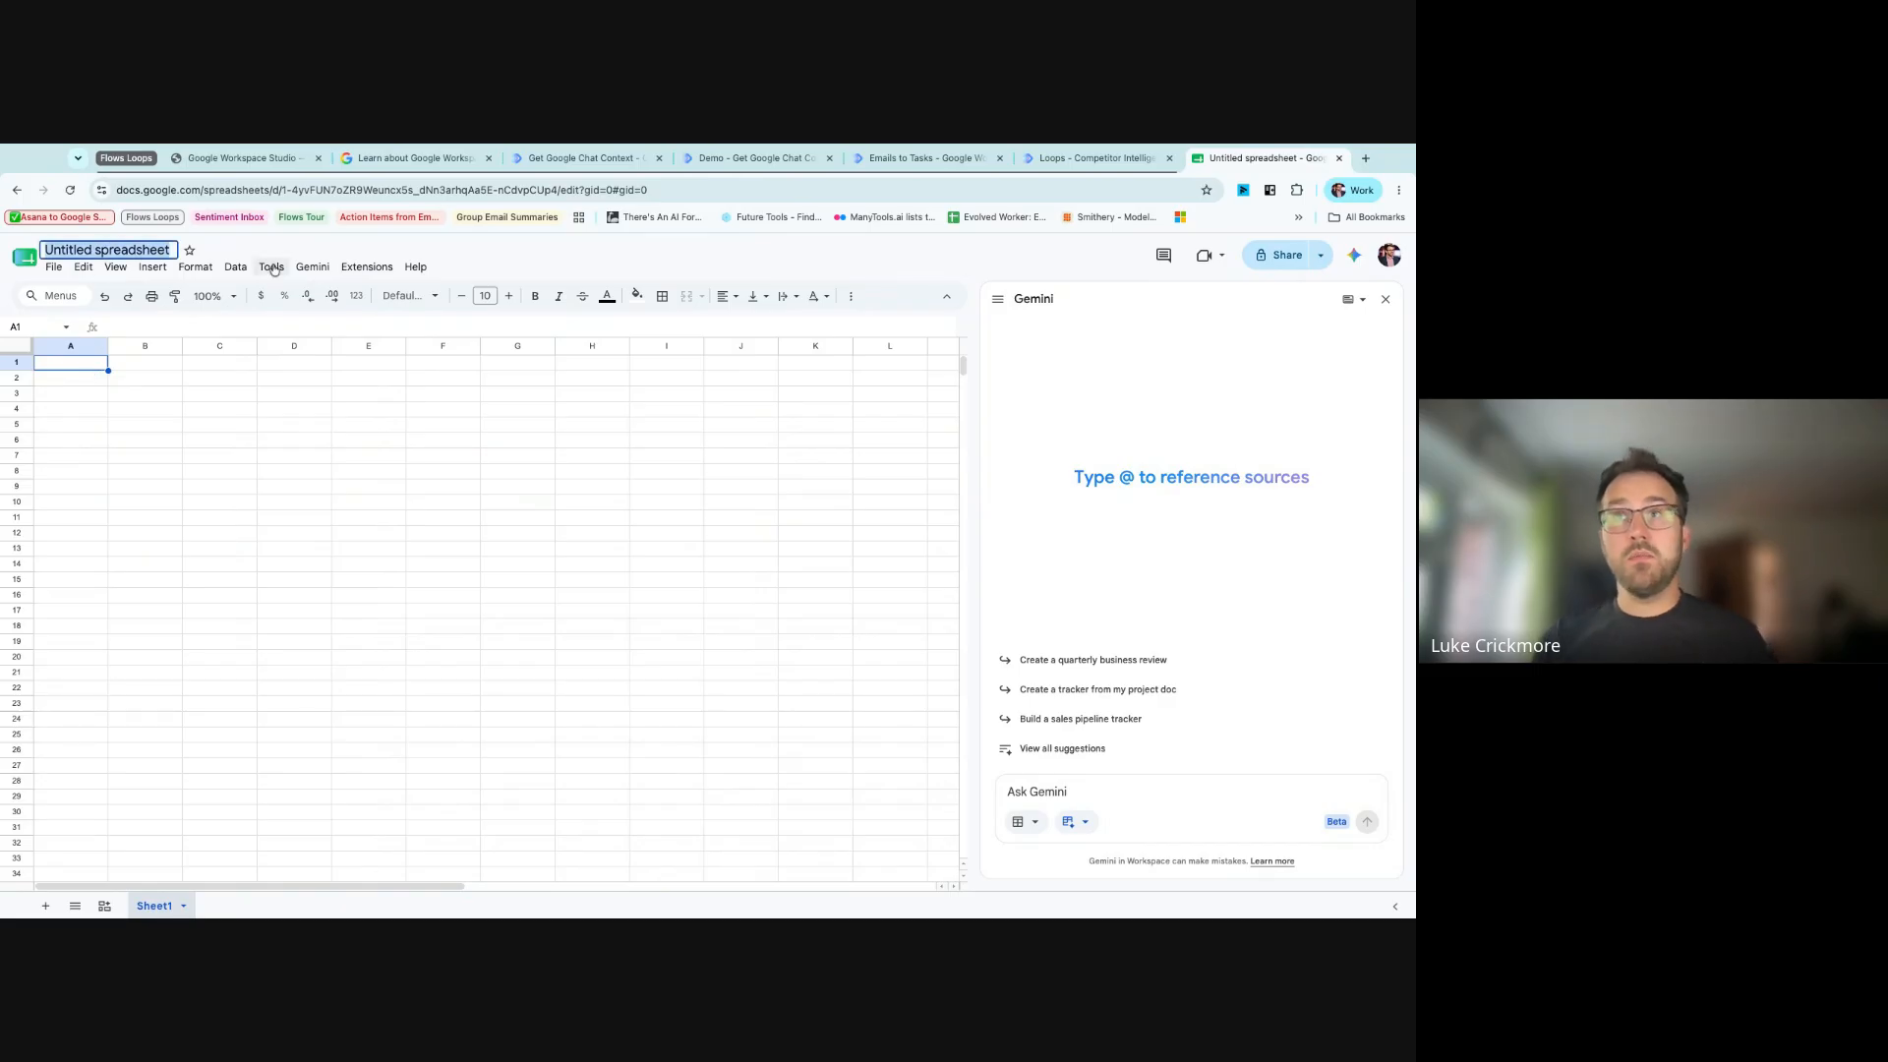
type("Luke's G")
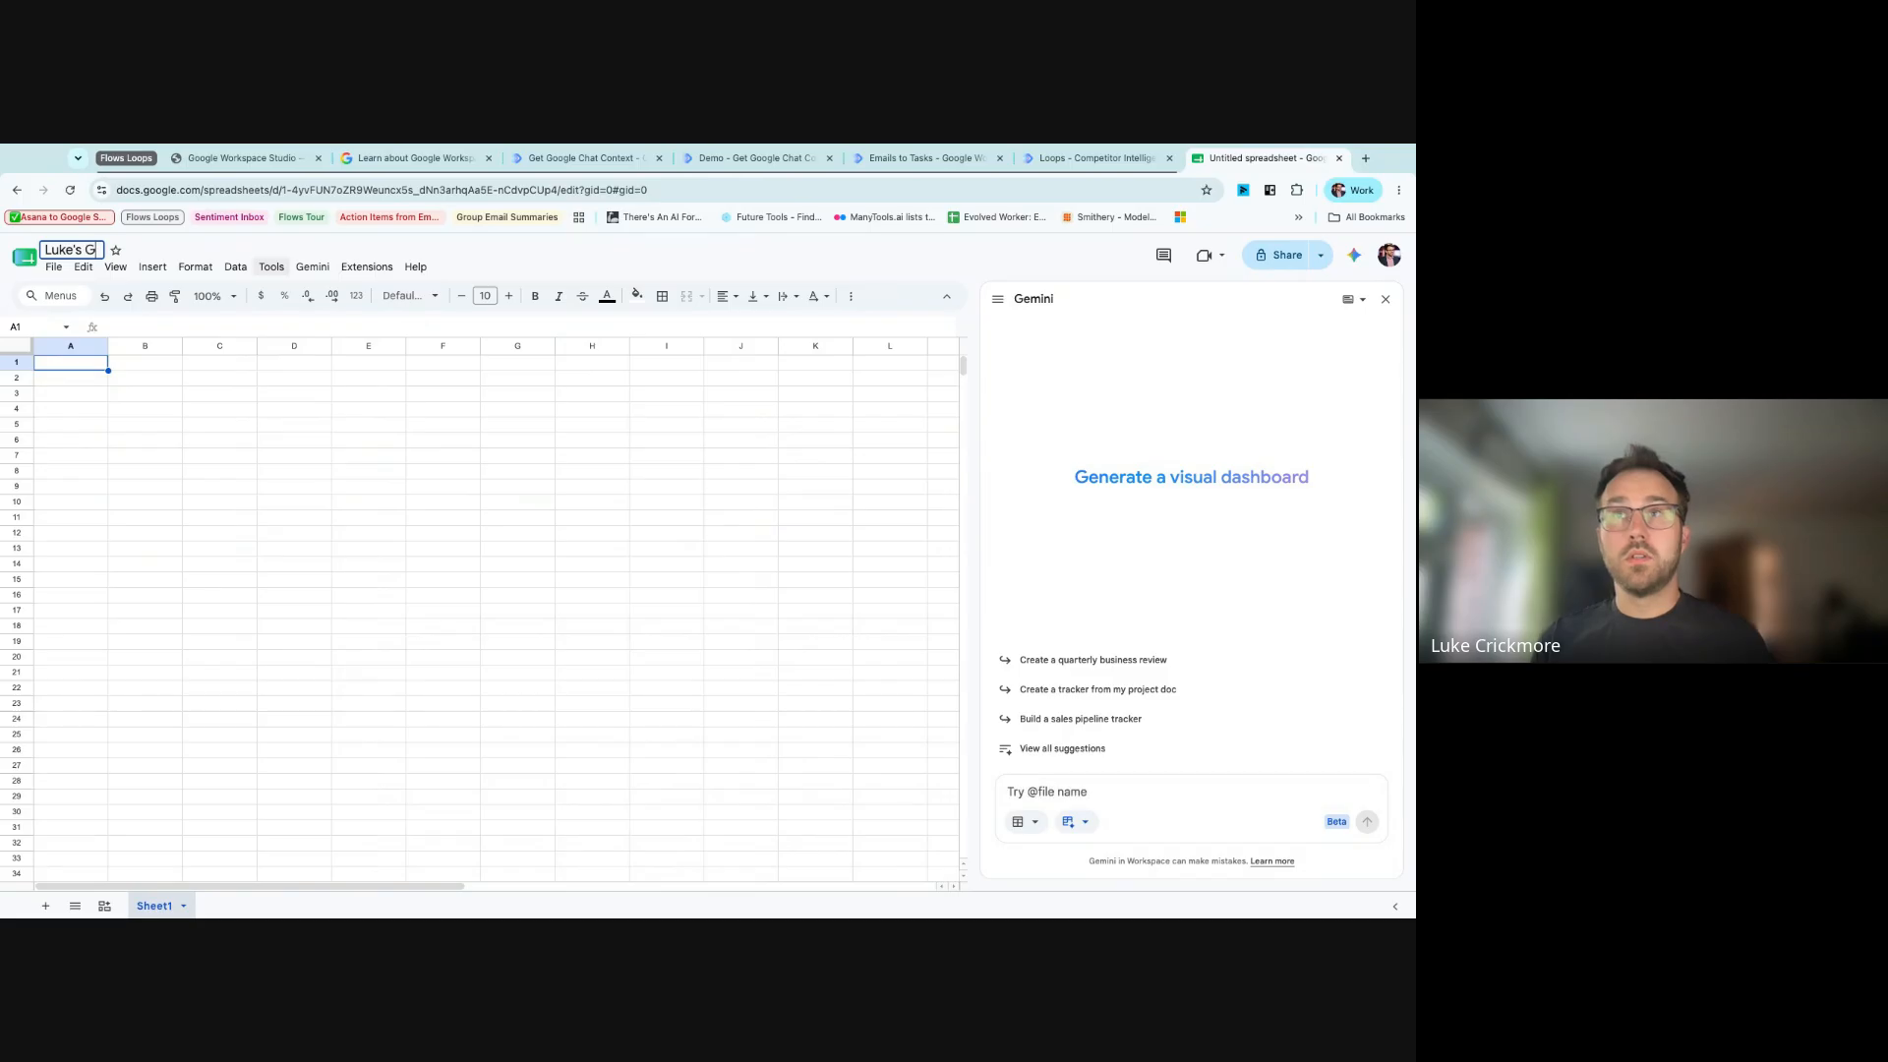
type("oogle Chat Tasks")
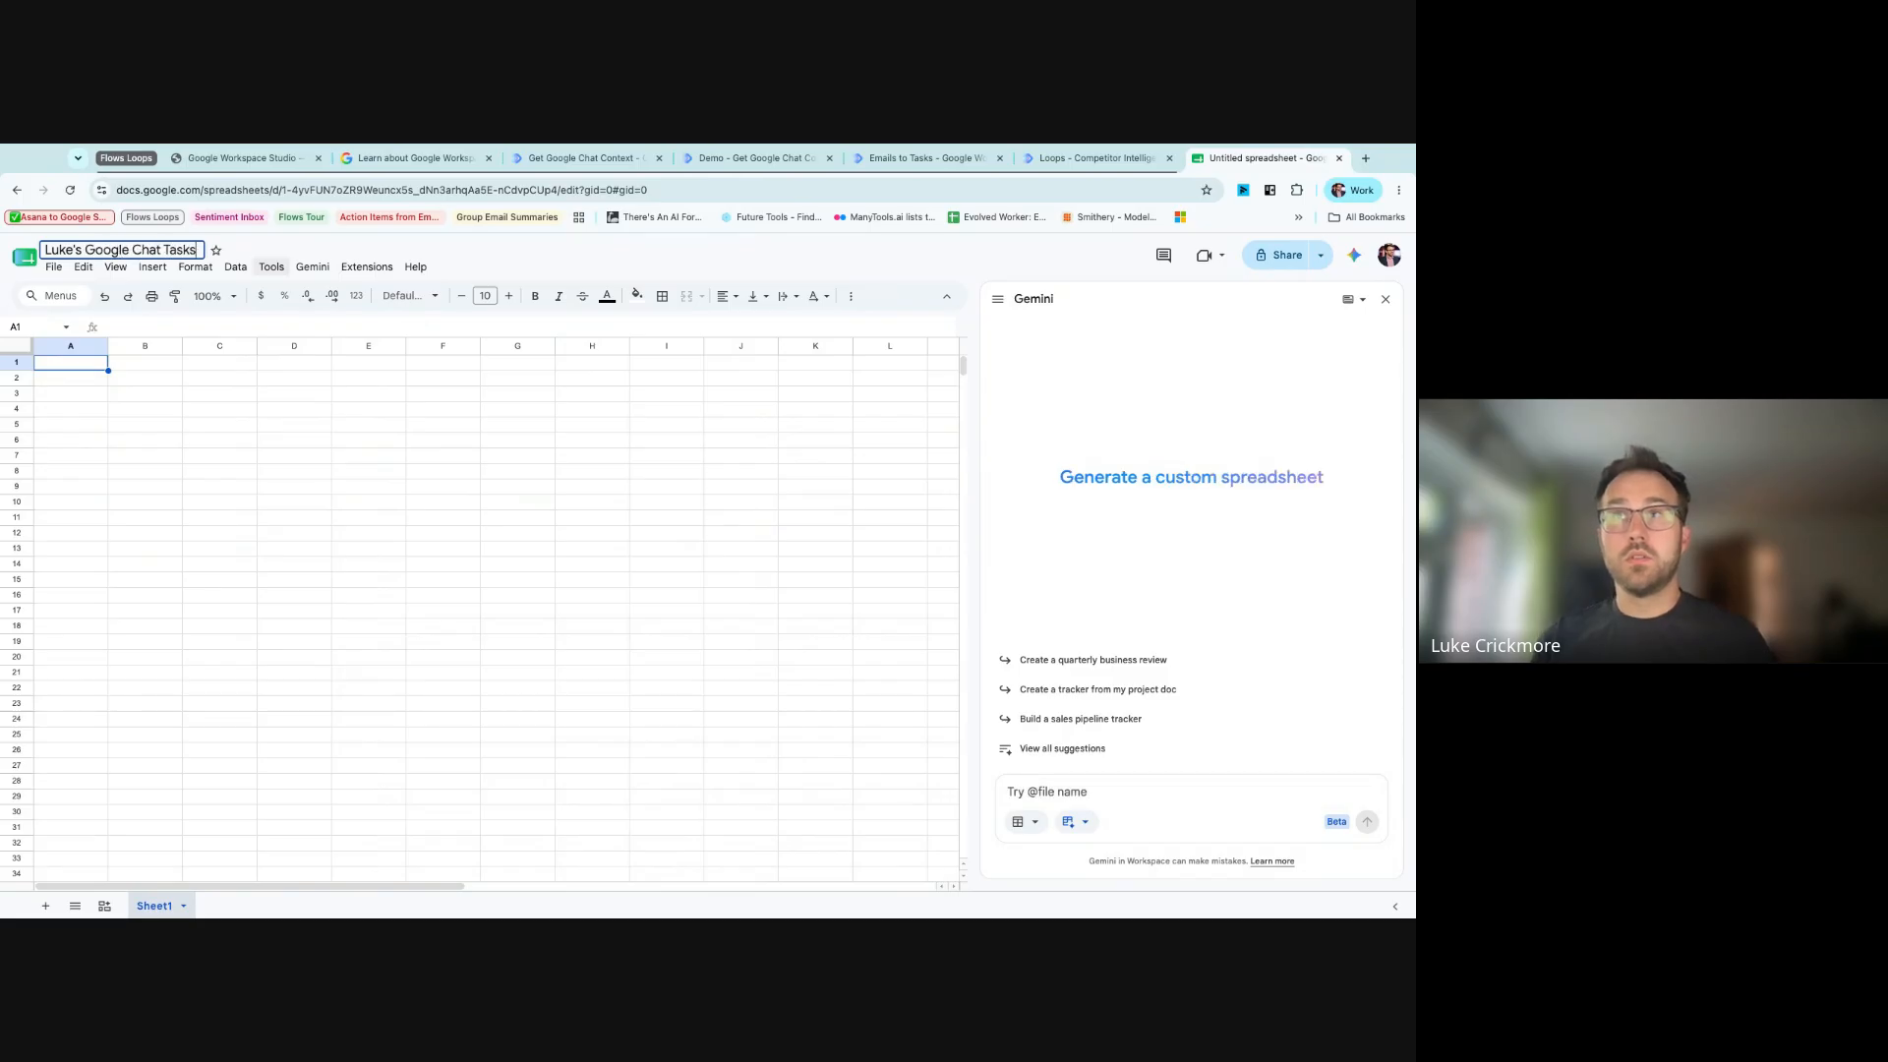
key("Return")
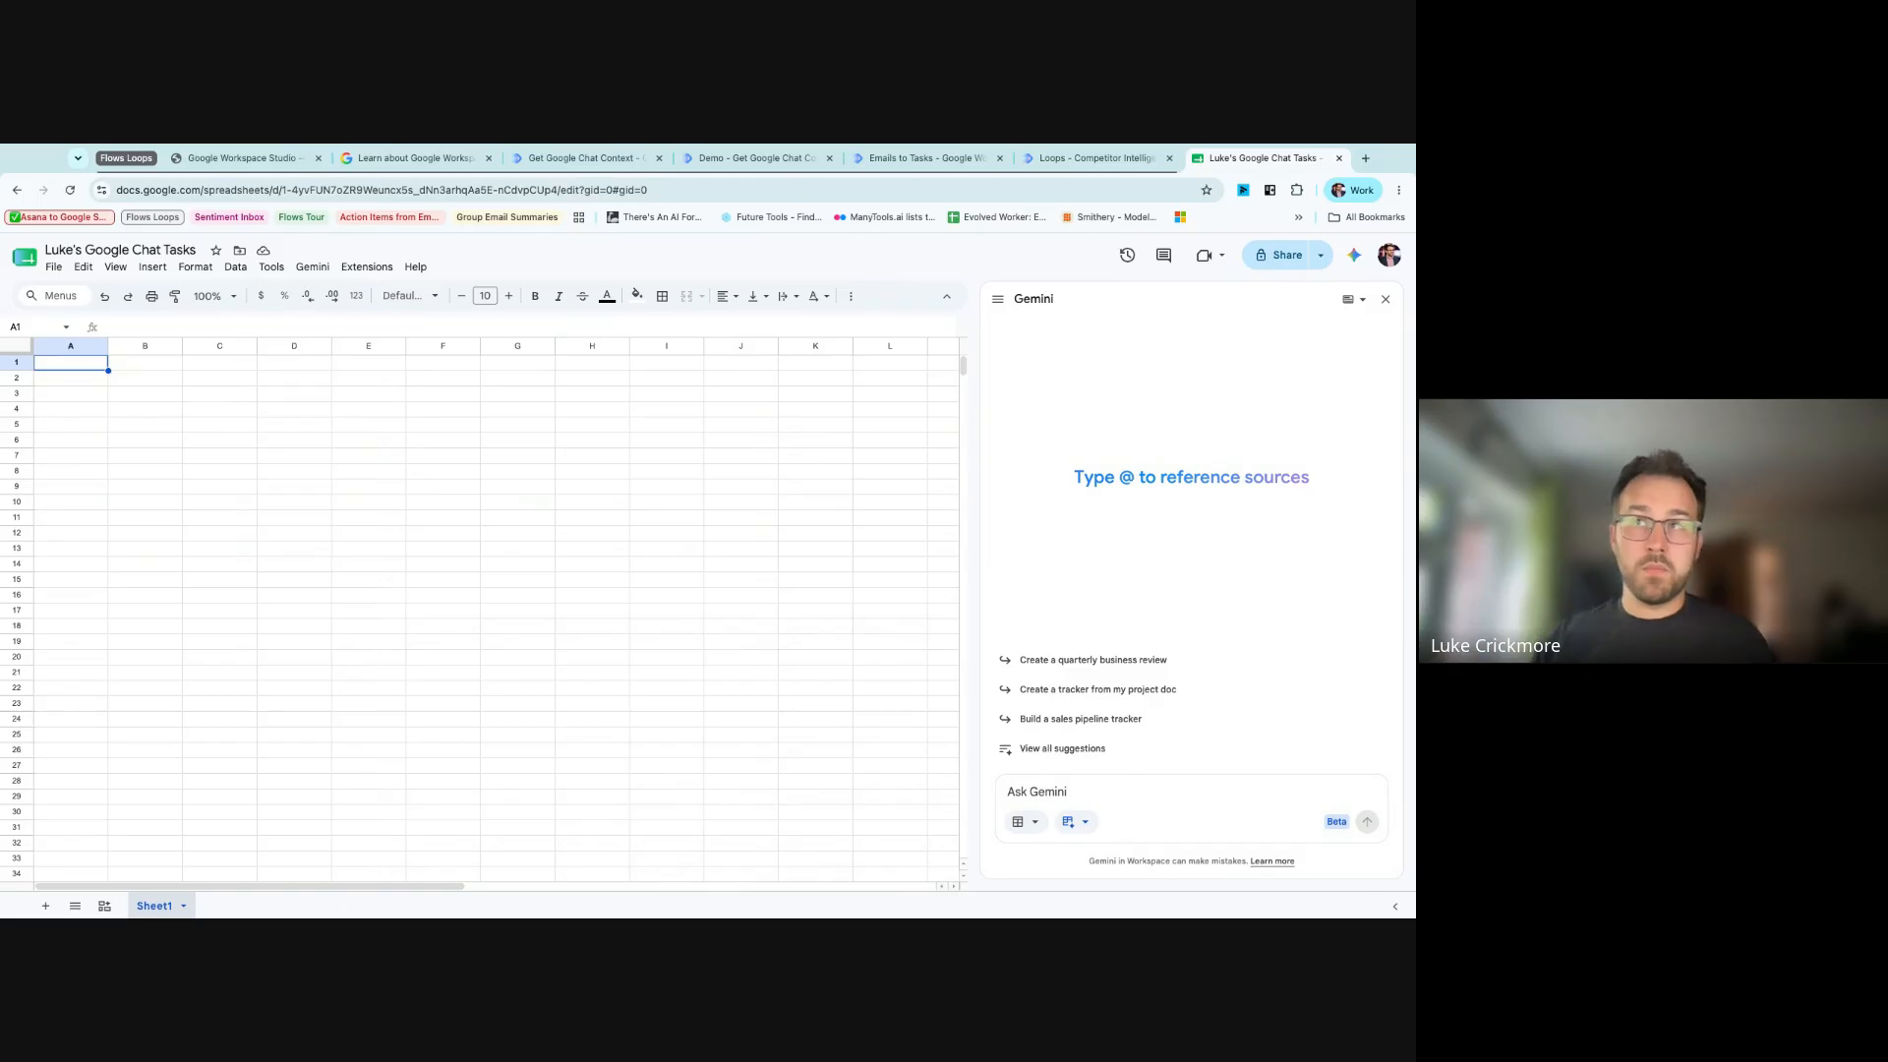
- Copy the field names of the custom structured list, Task Name through Urgency, from the Ask Gemini step of the Get Google Chat Context flow
left_click(615, 166)
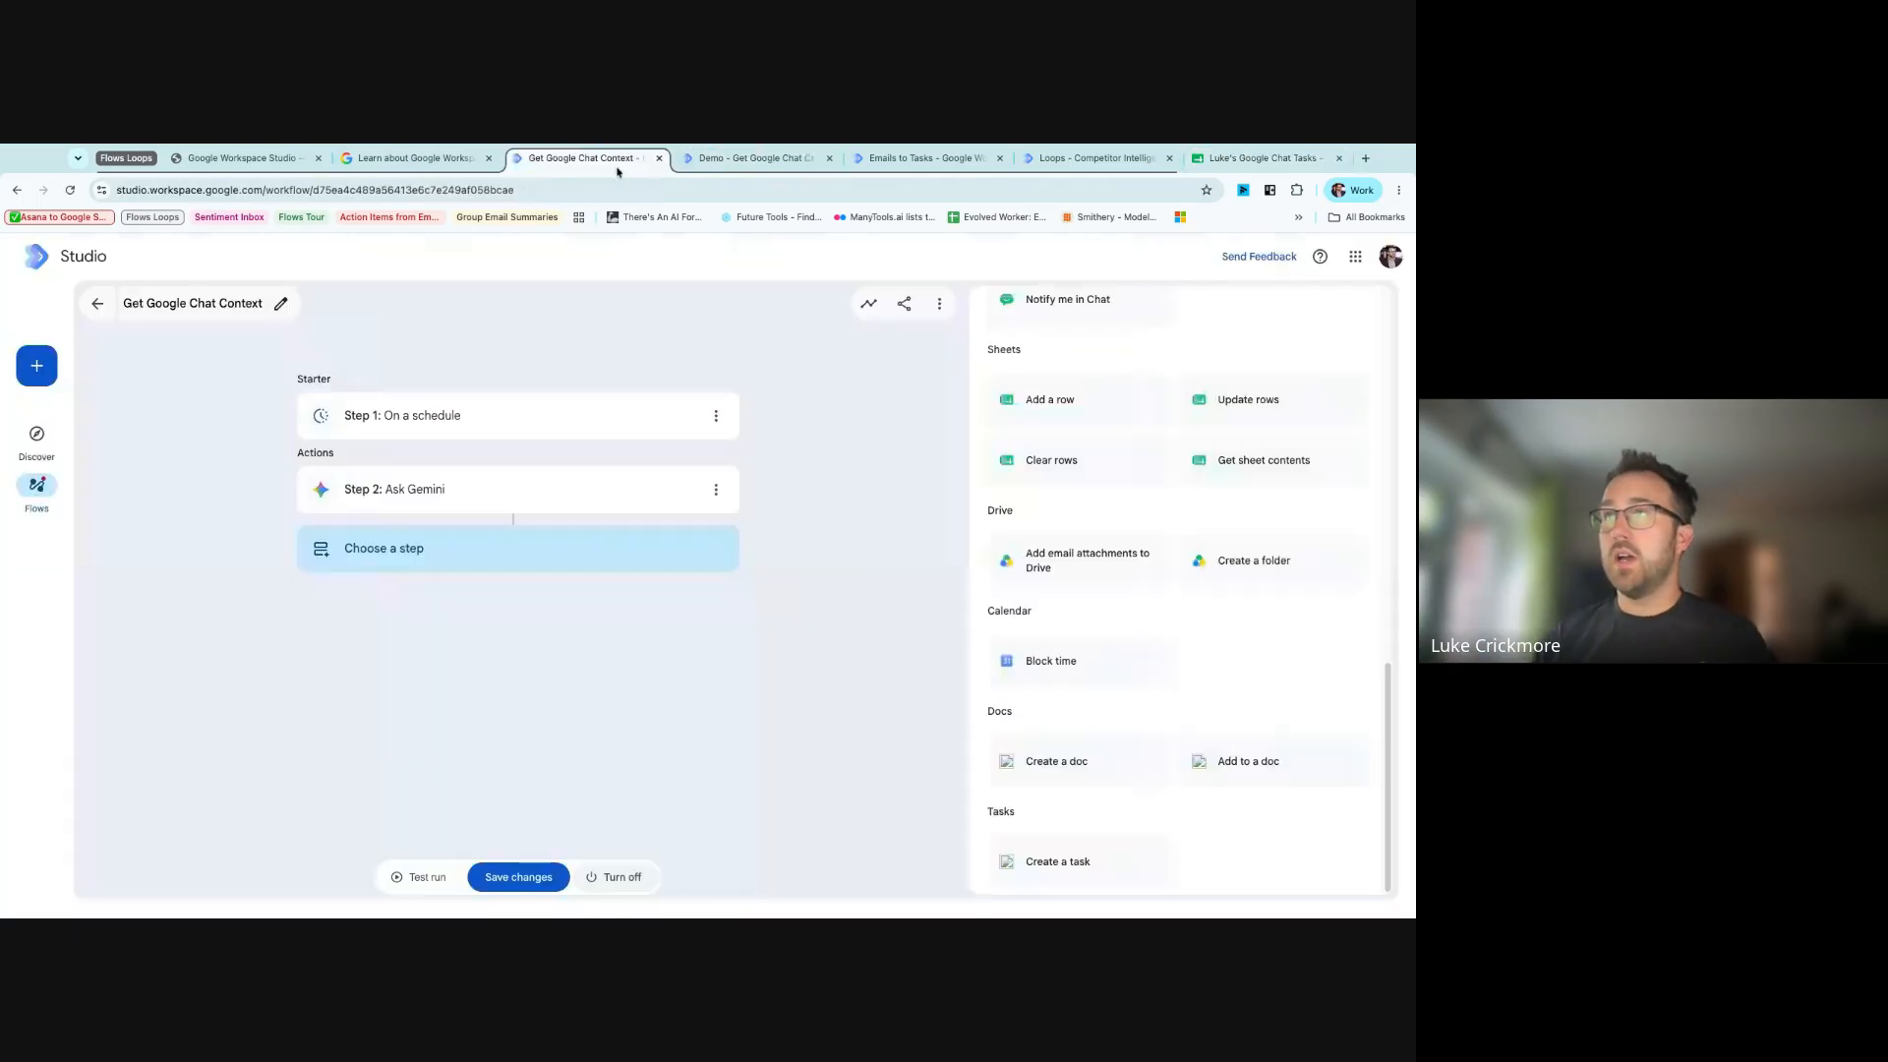
left_click(493, 490)
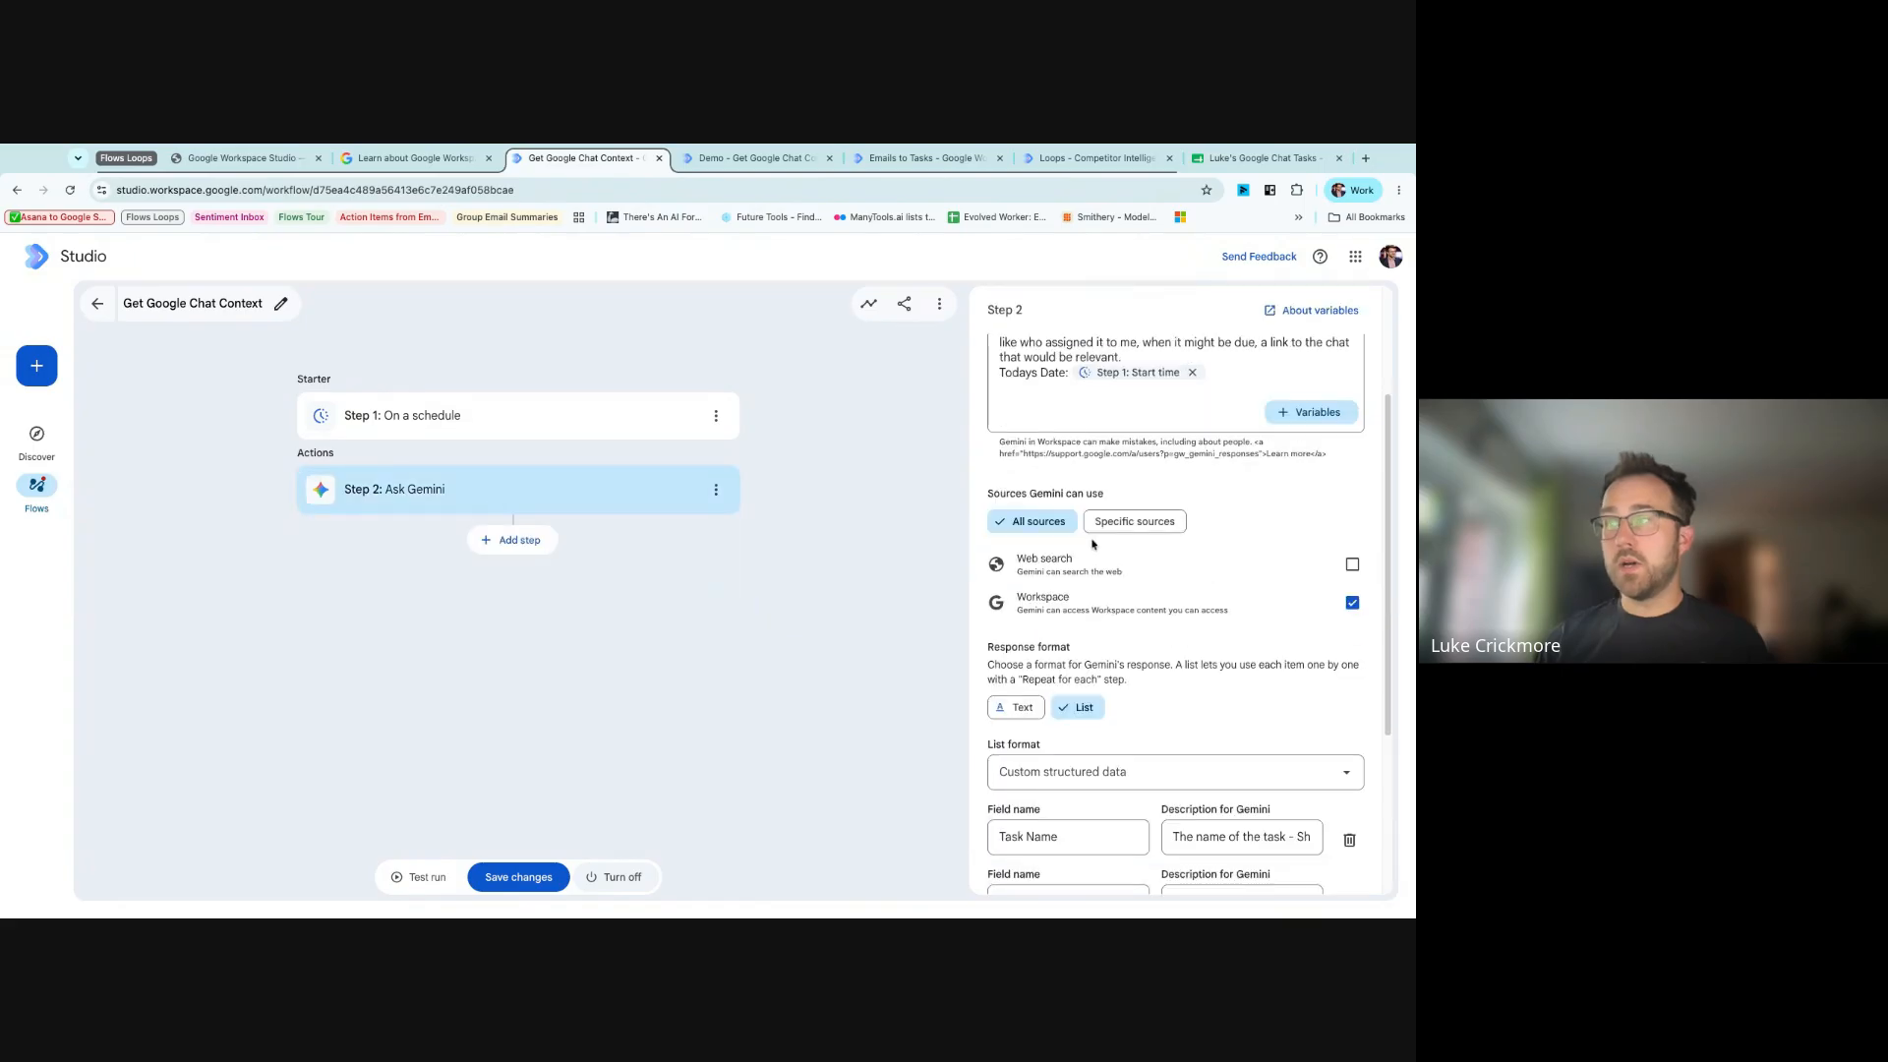
scroll(1233, 647, "down", 3)
scroll(1233, 647, "down", 1)
triple_click(1129, 567)
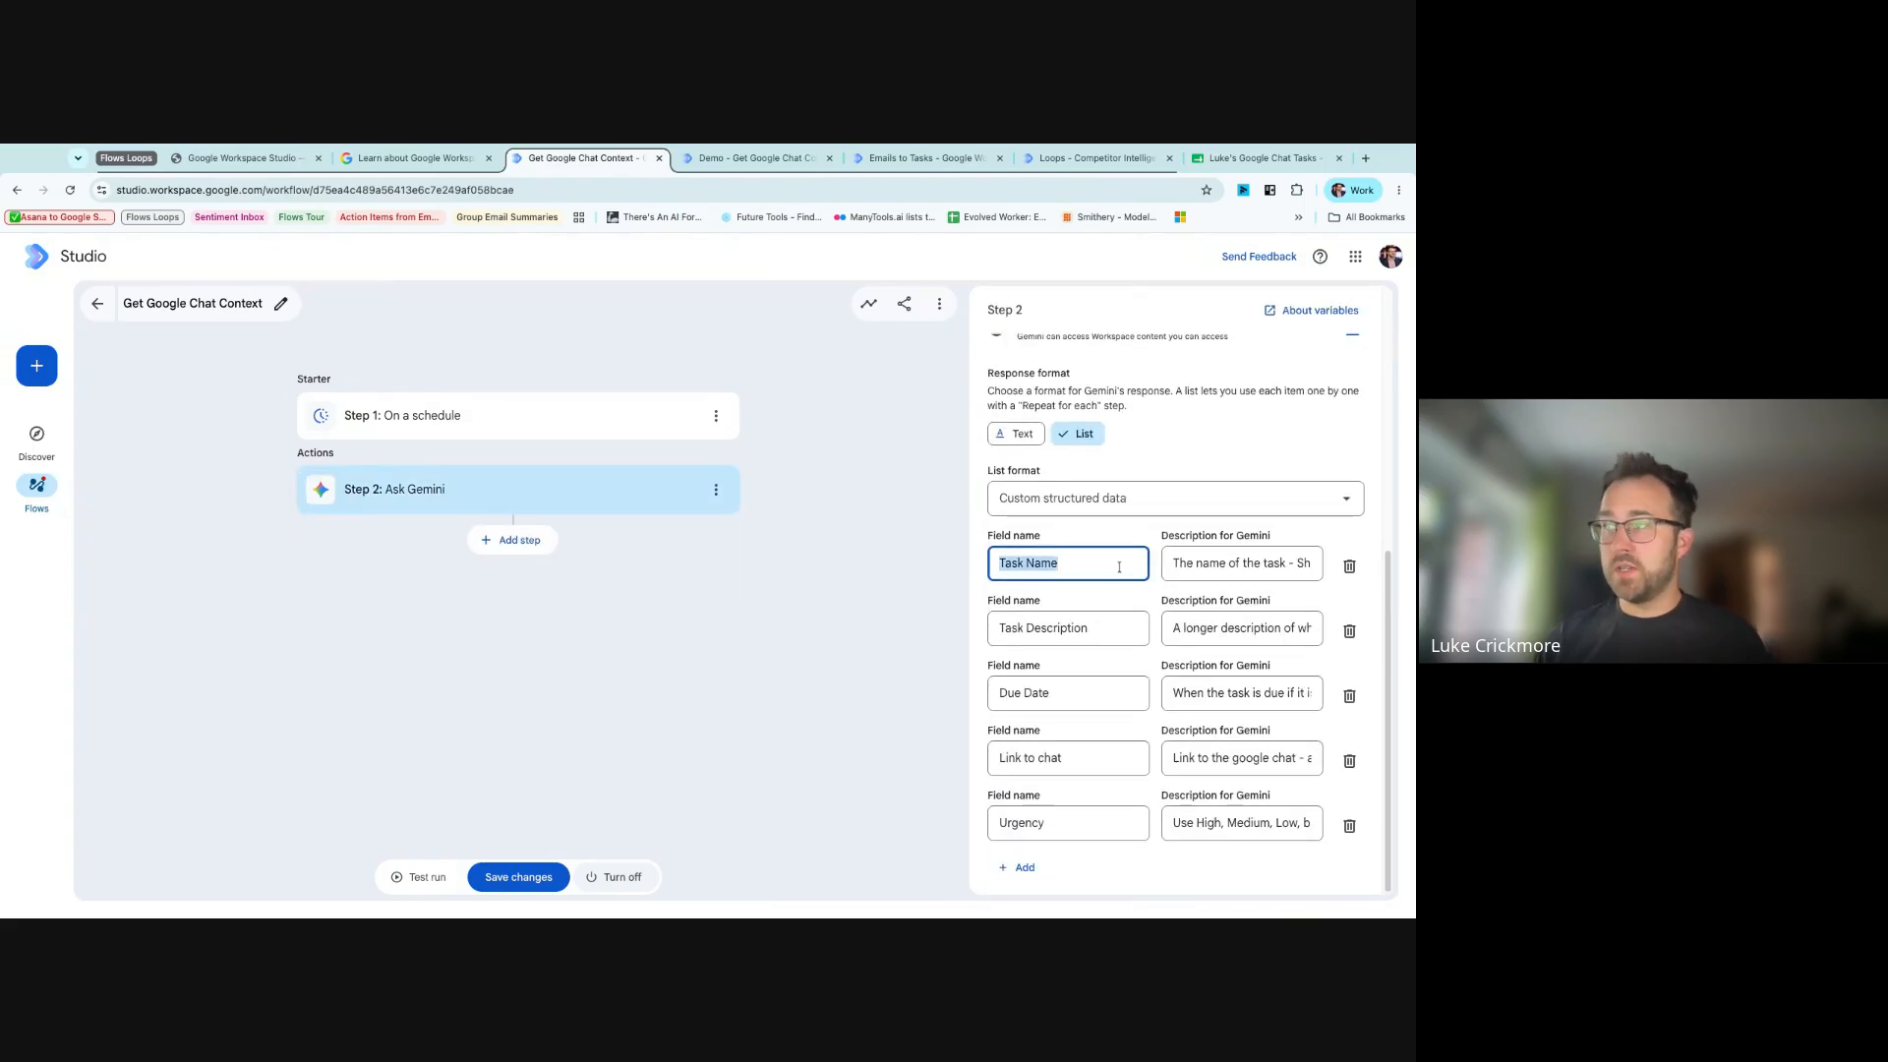
triple_click(1088, 628)
triple_click(1062, 695)
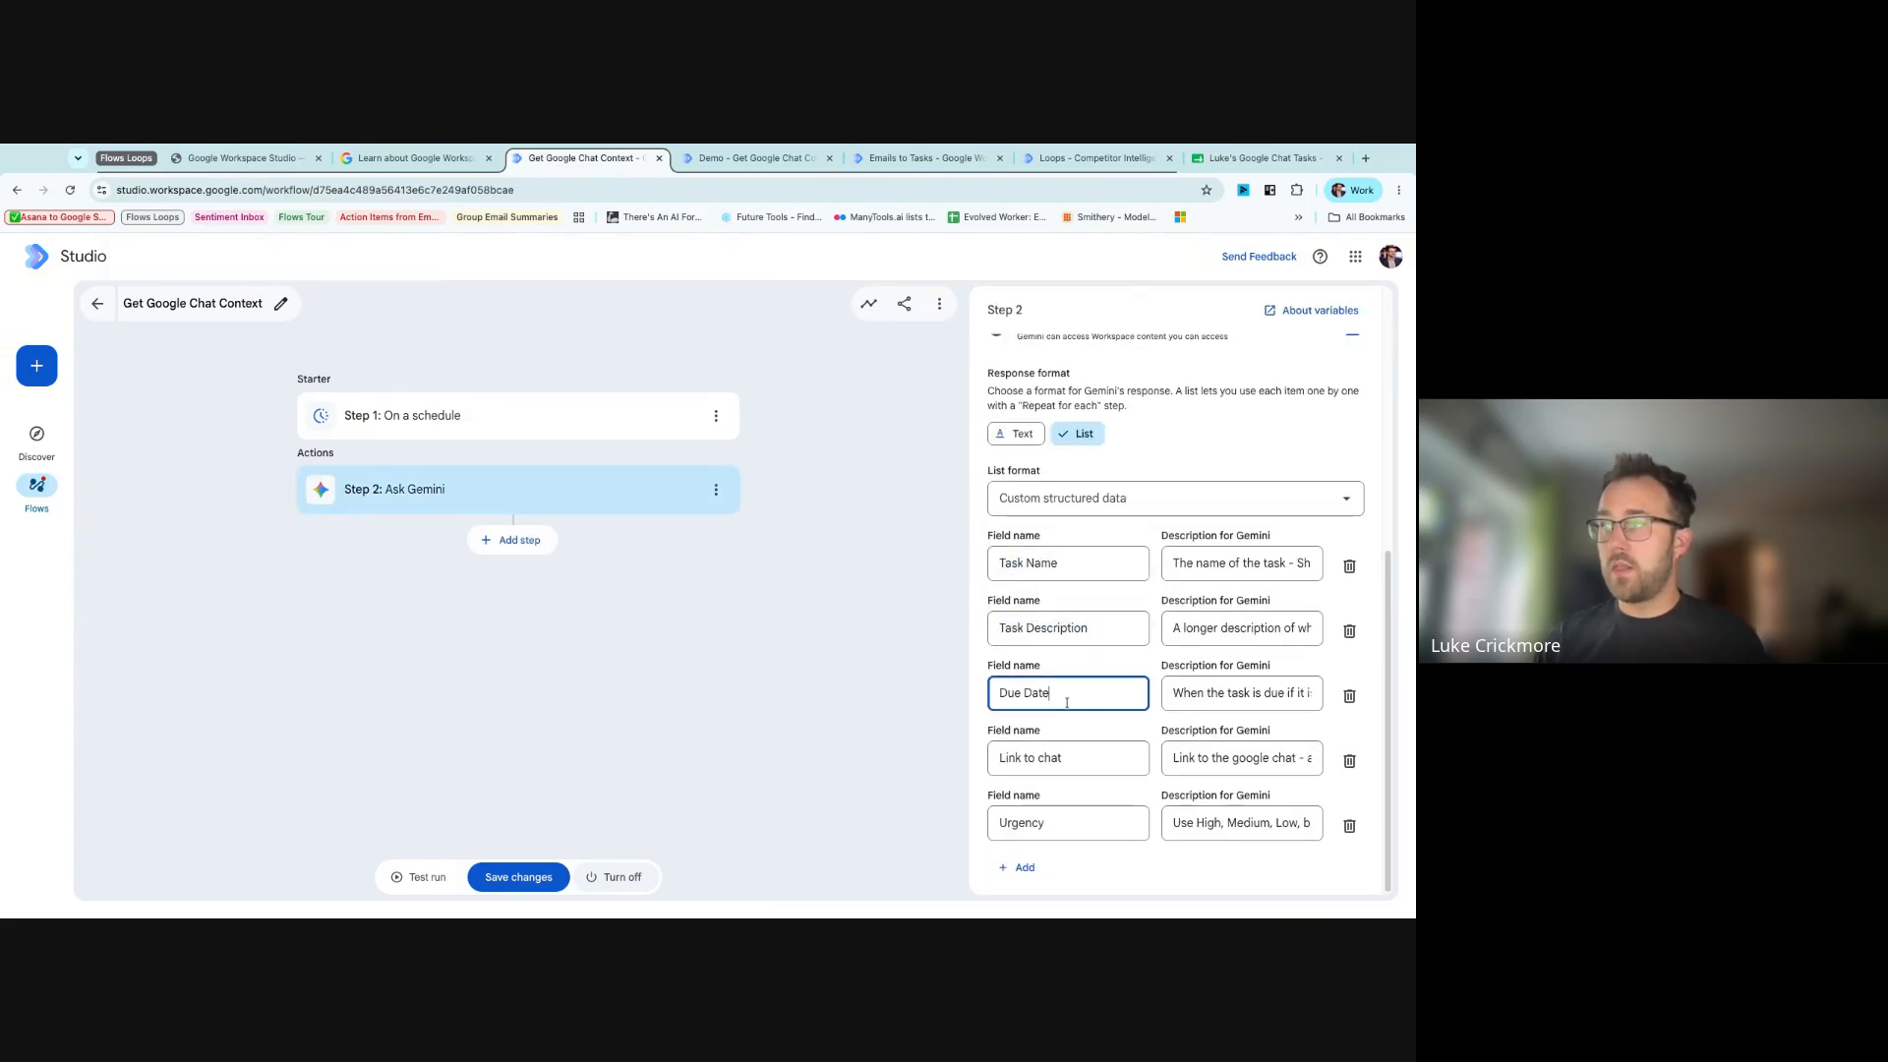
triple_click(1059, 755)
triple_click(1064, 822)
key("ctrl+c")
left_click(754, 637)
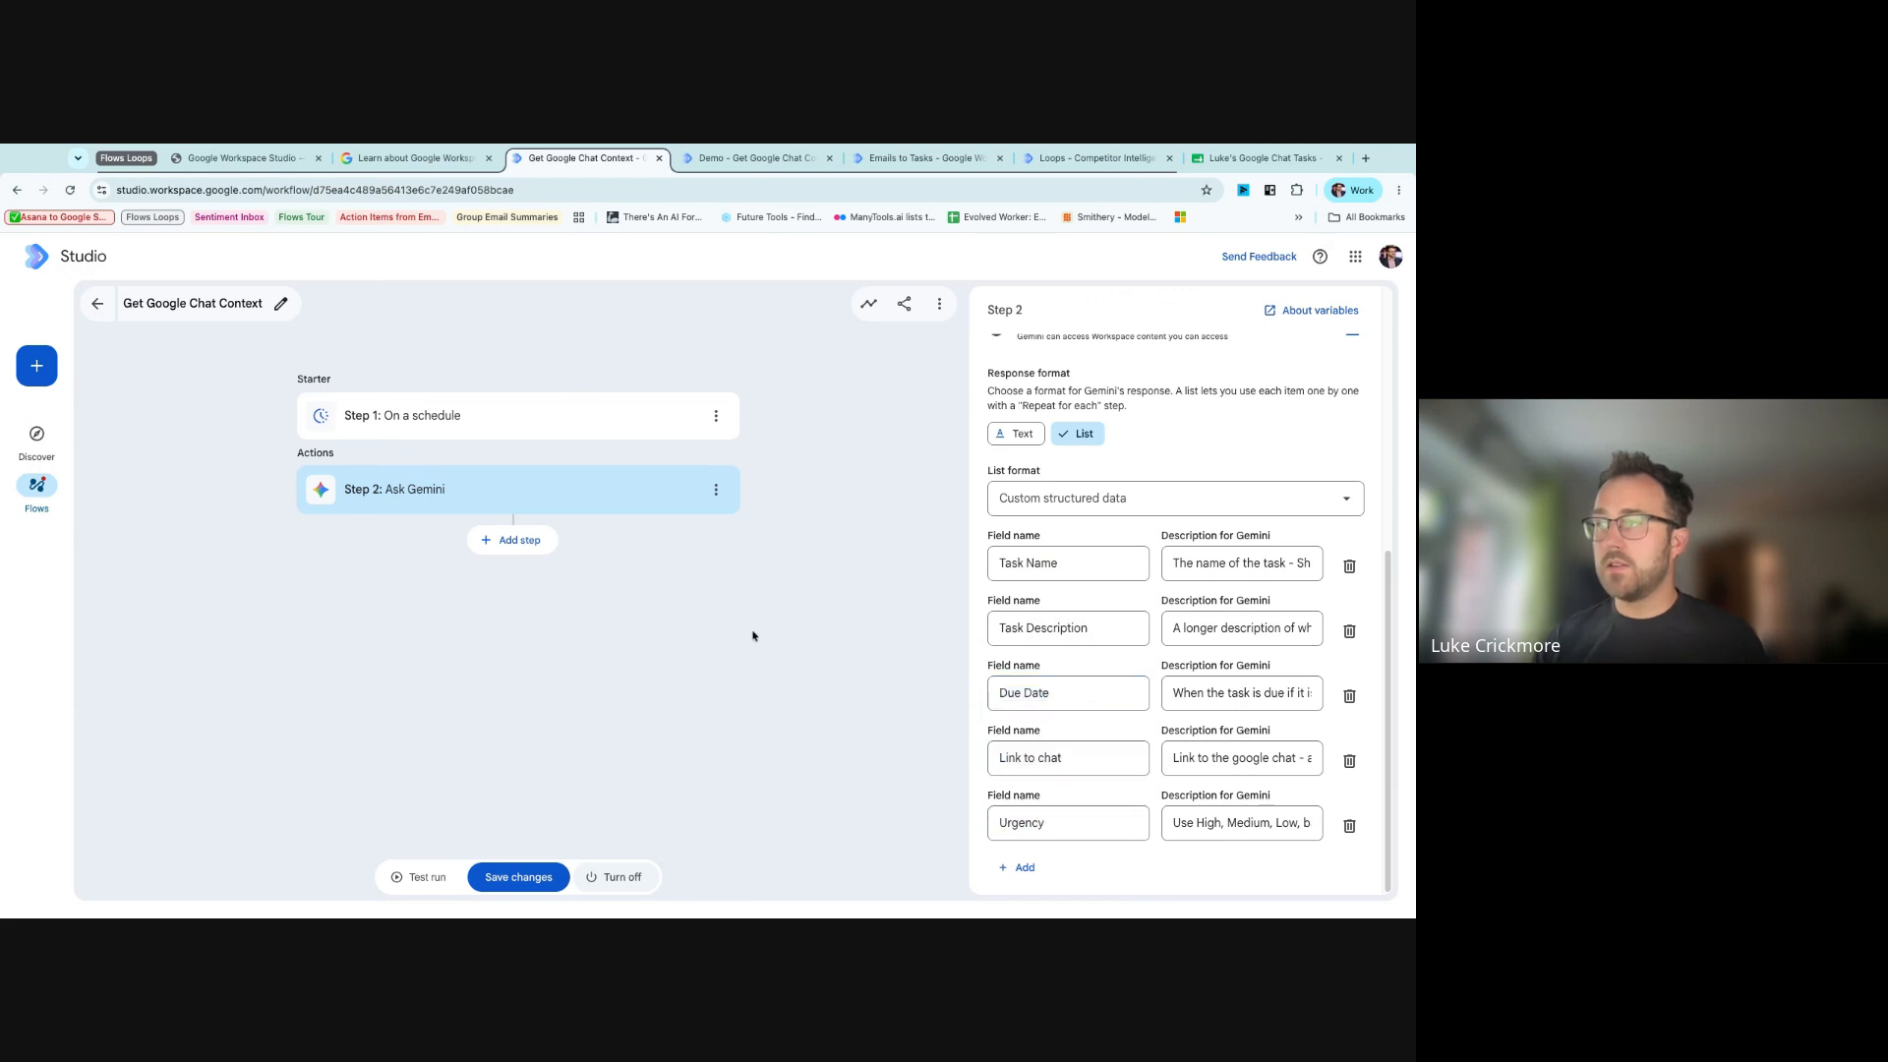
- Paste the header Urgency into cell E1 of the task spreadsheet and enter "Link to chat" in D1
left_click(1262, 158)
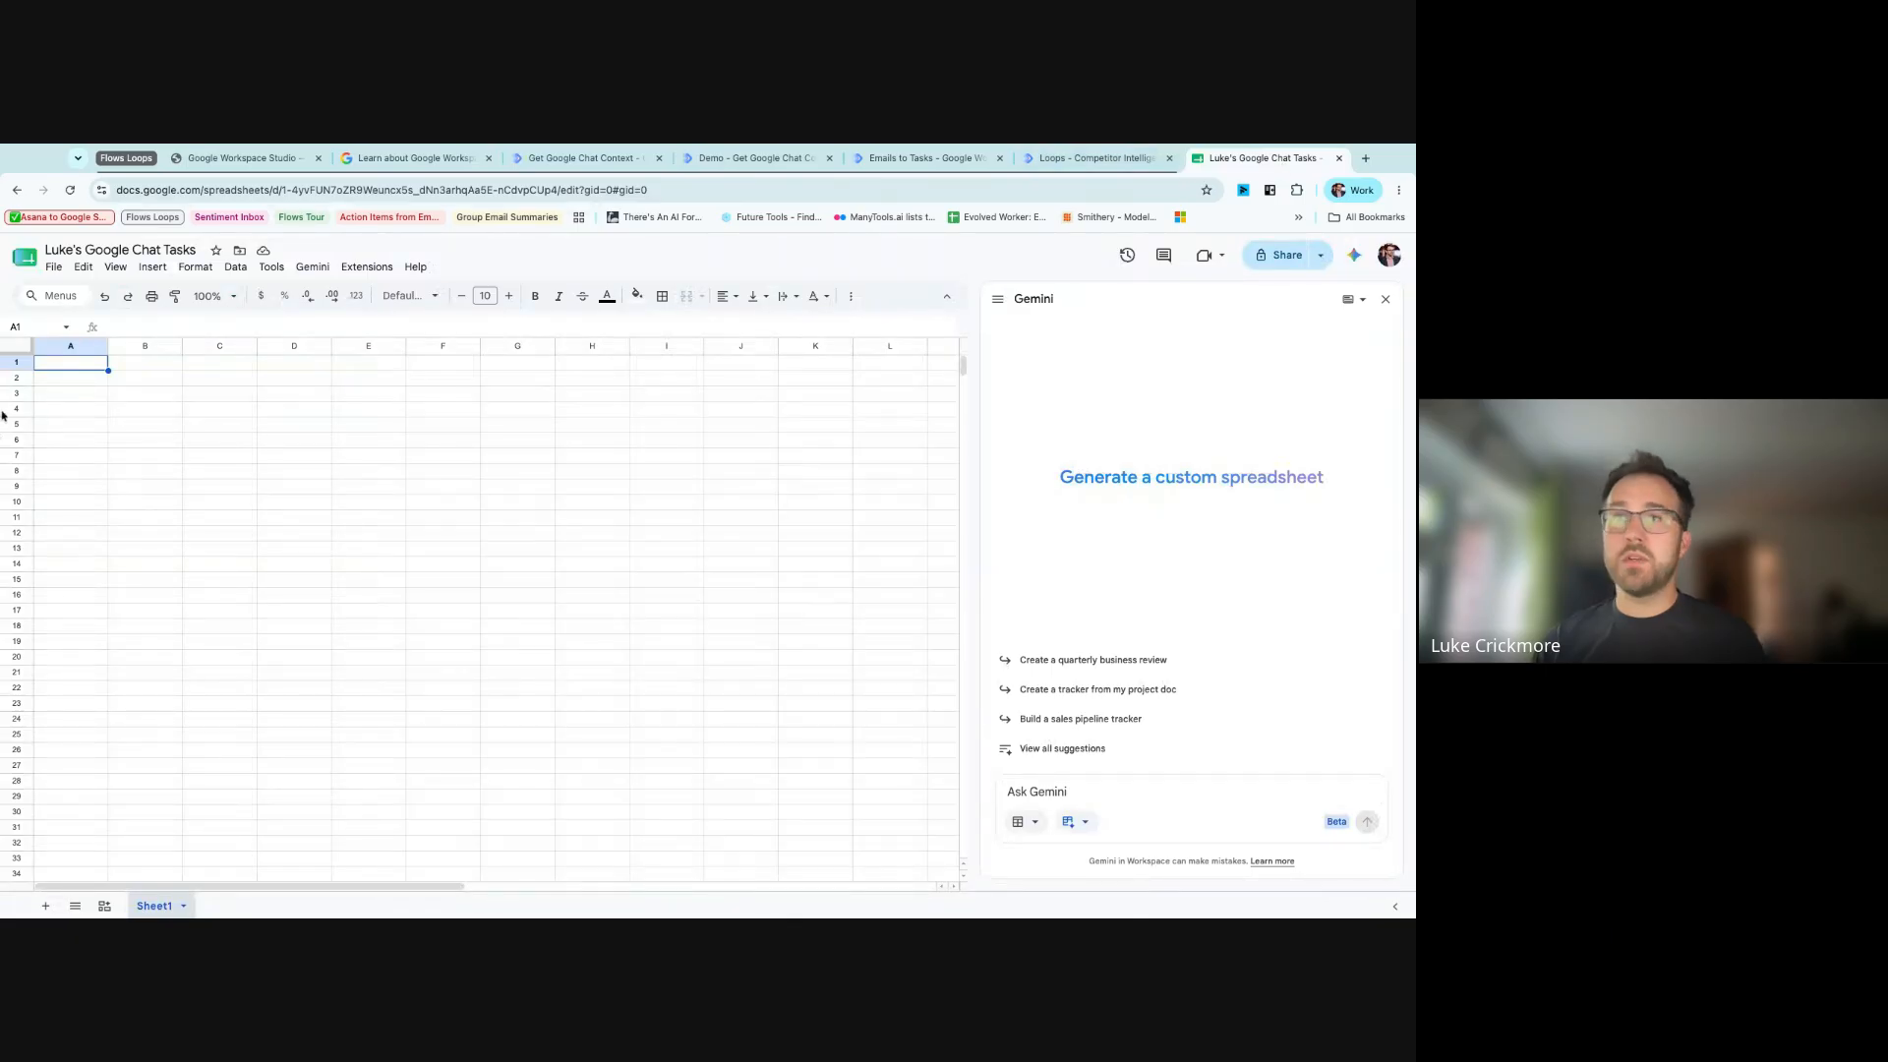
left_click(388, 363)
key("ctrl+v")
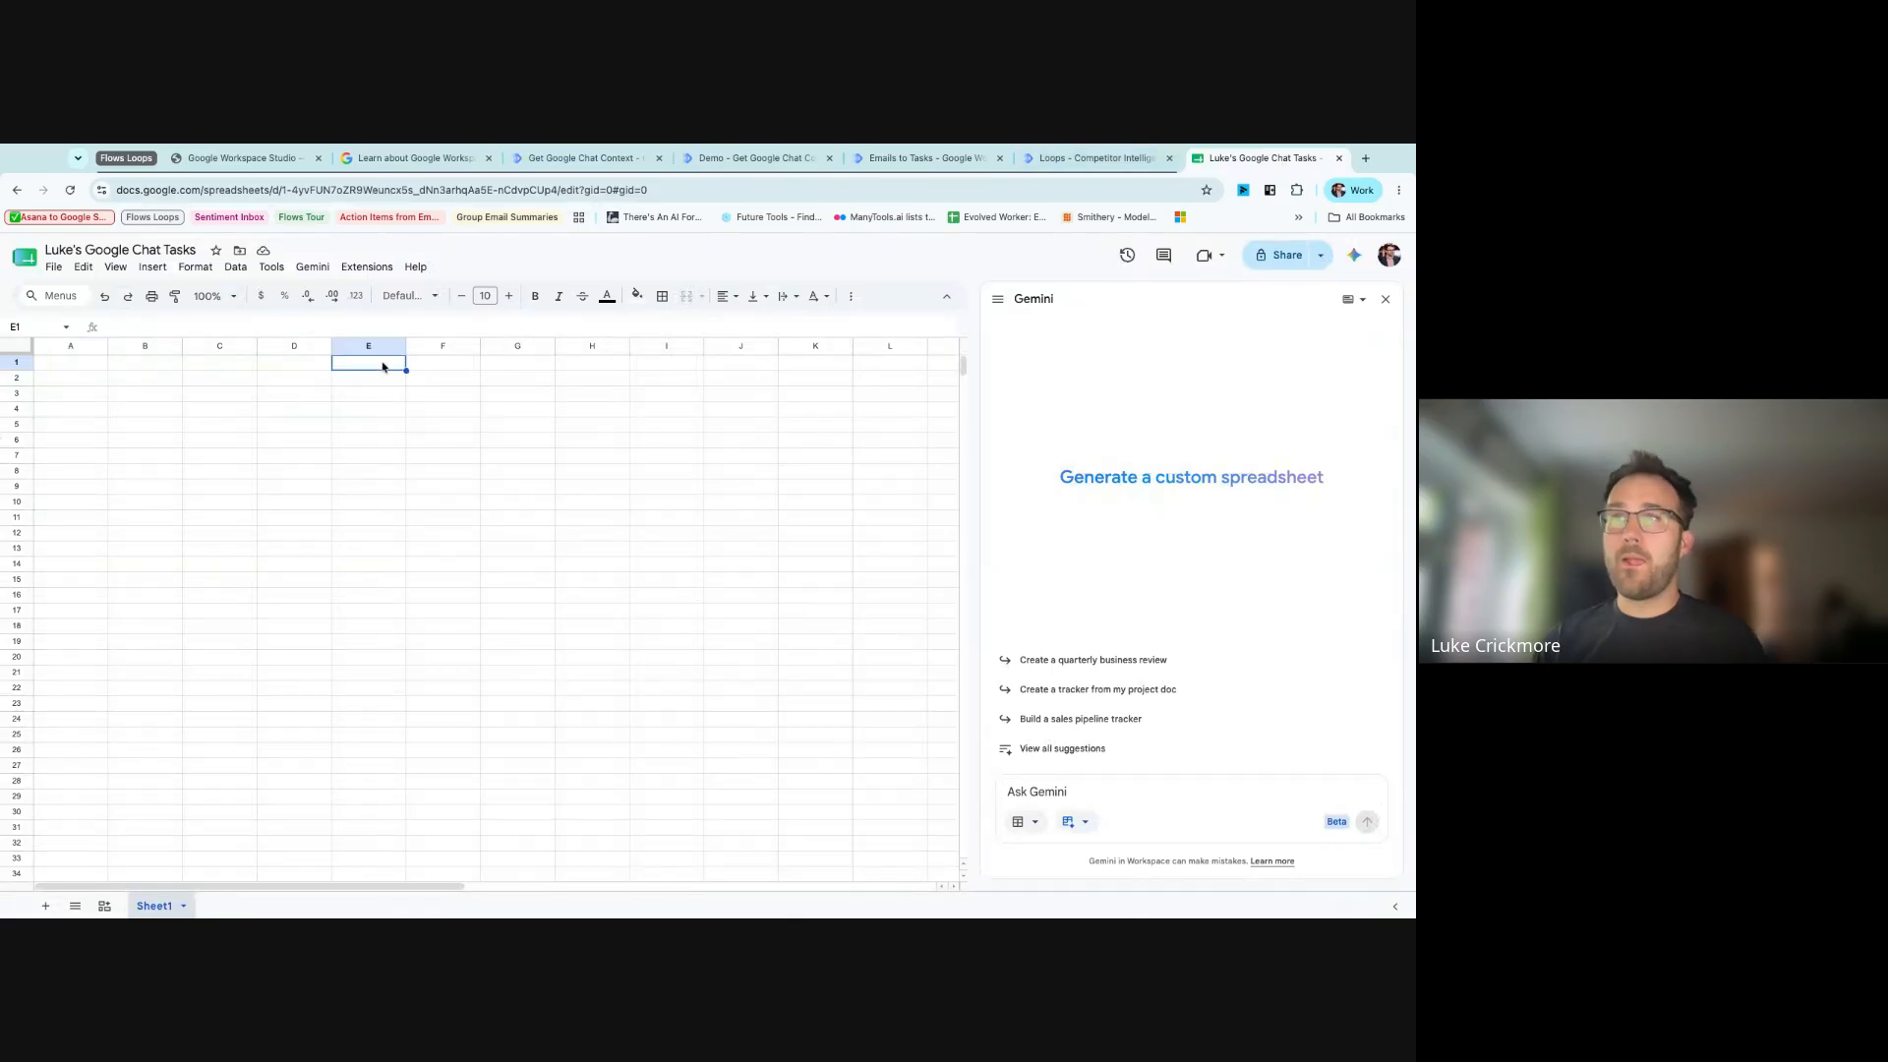
left_click(296, 366)
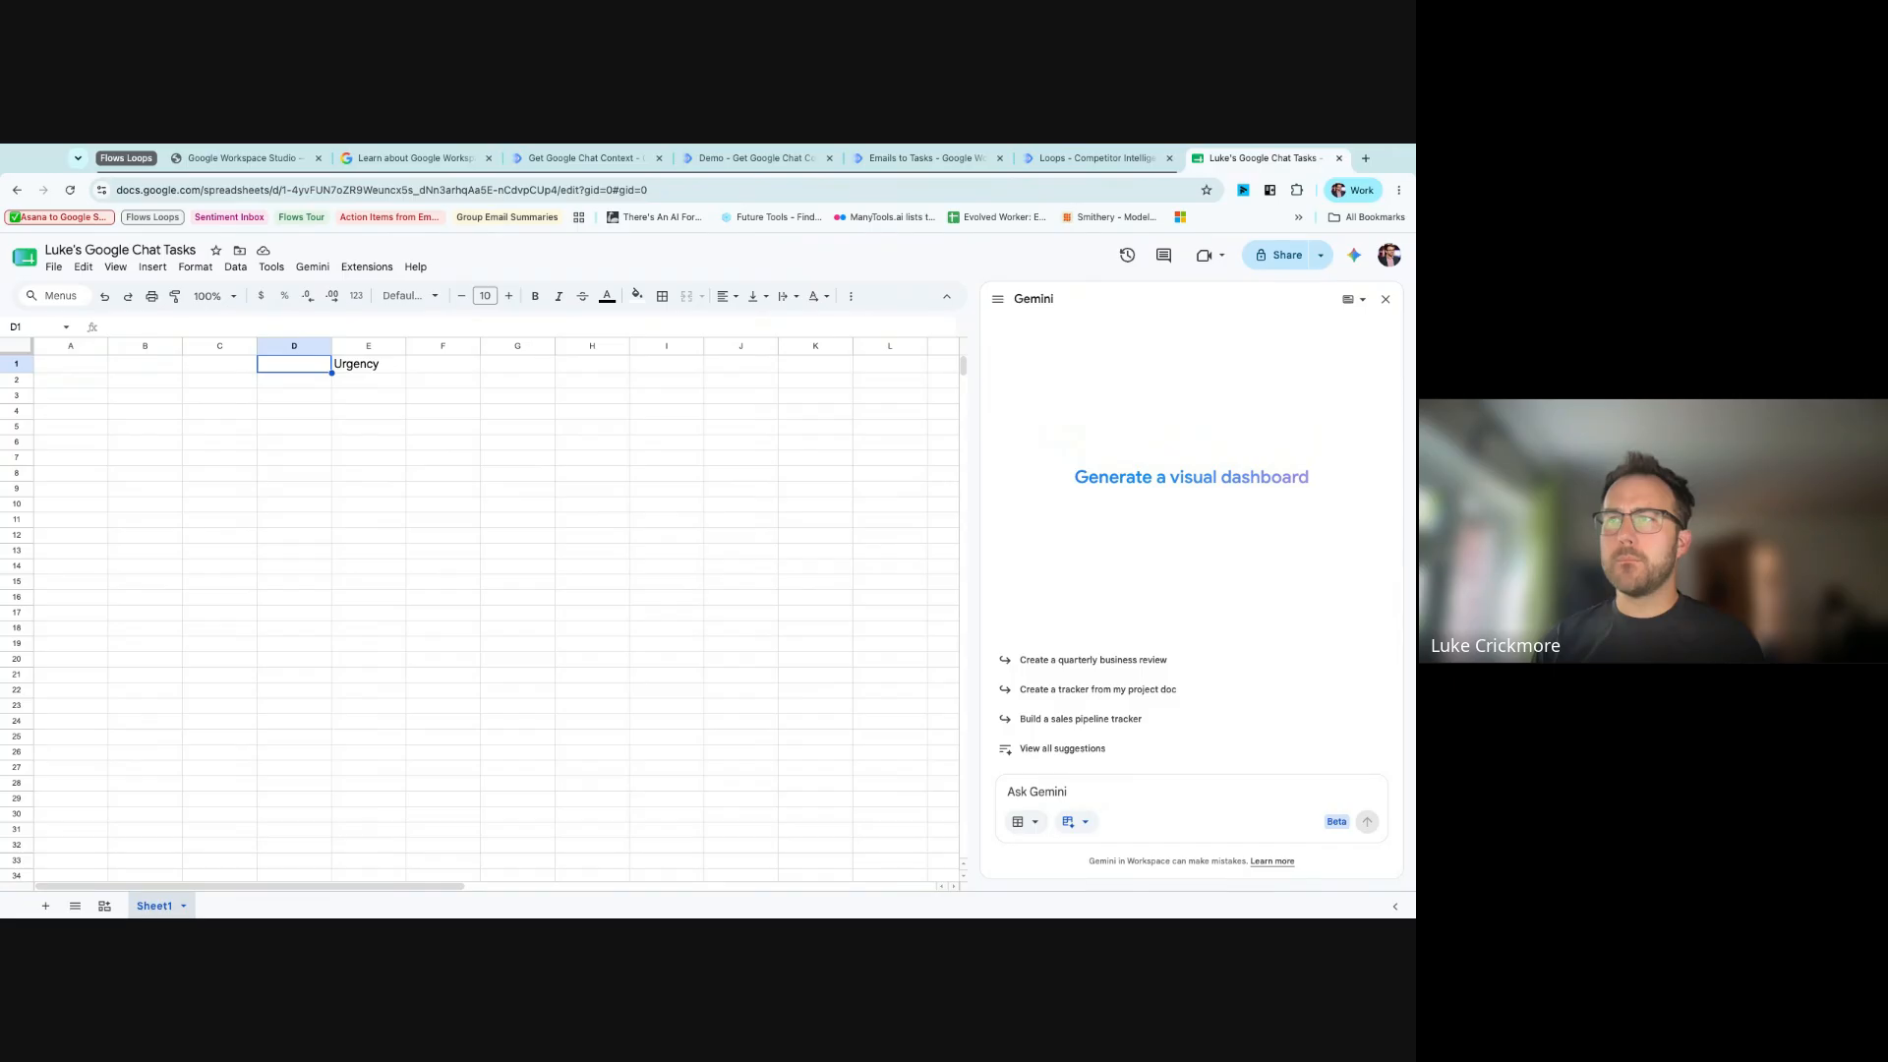
left_click(95, 366)
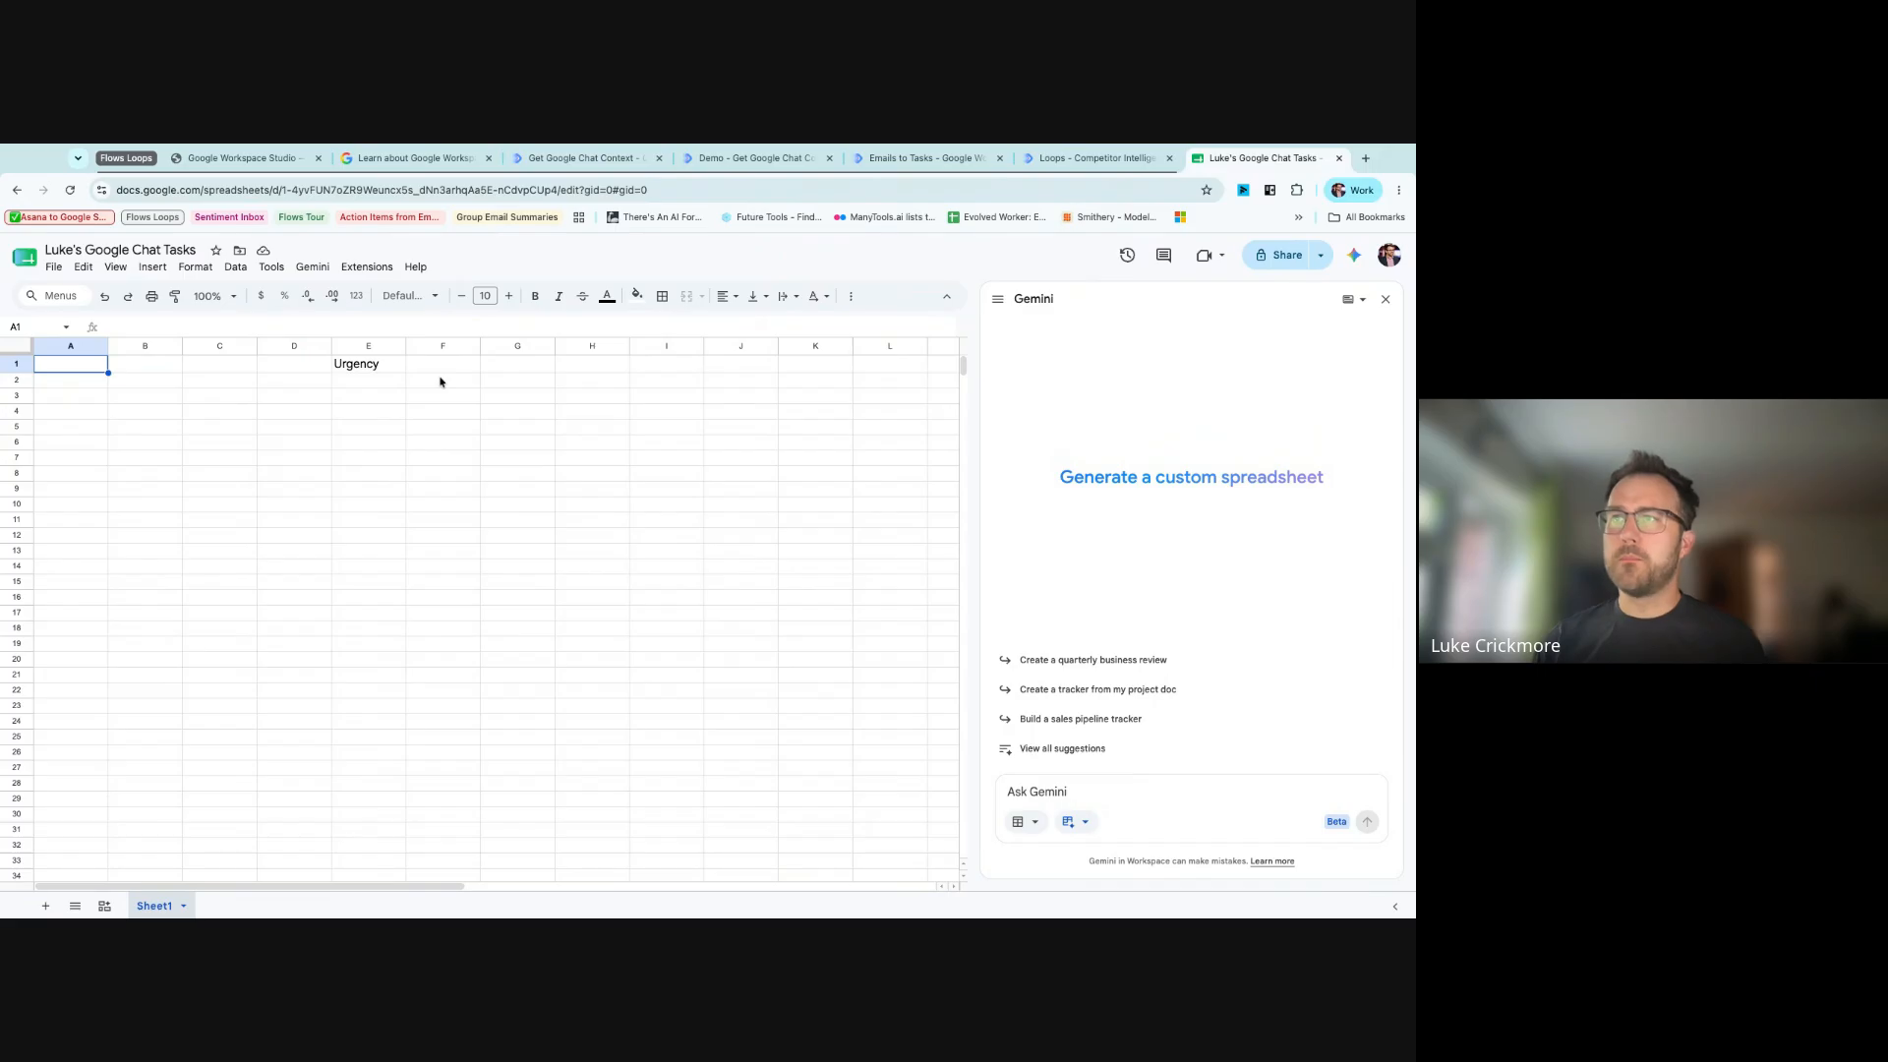
left_click(300, 369)
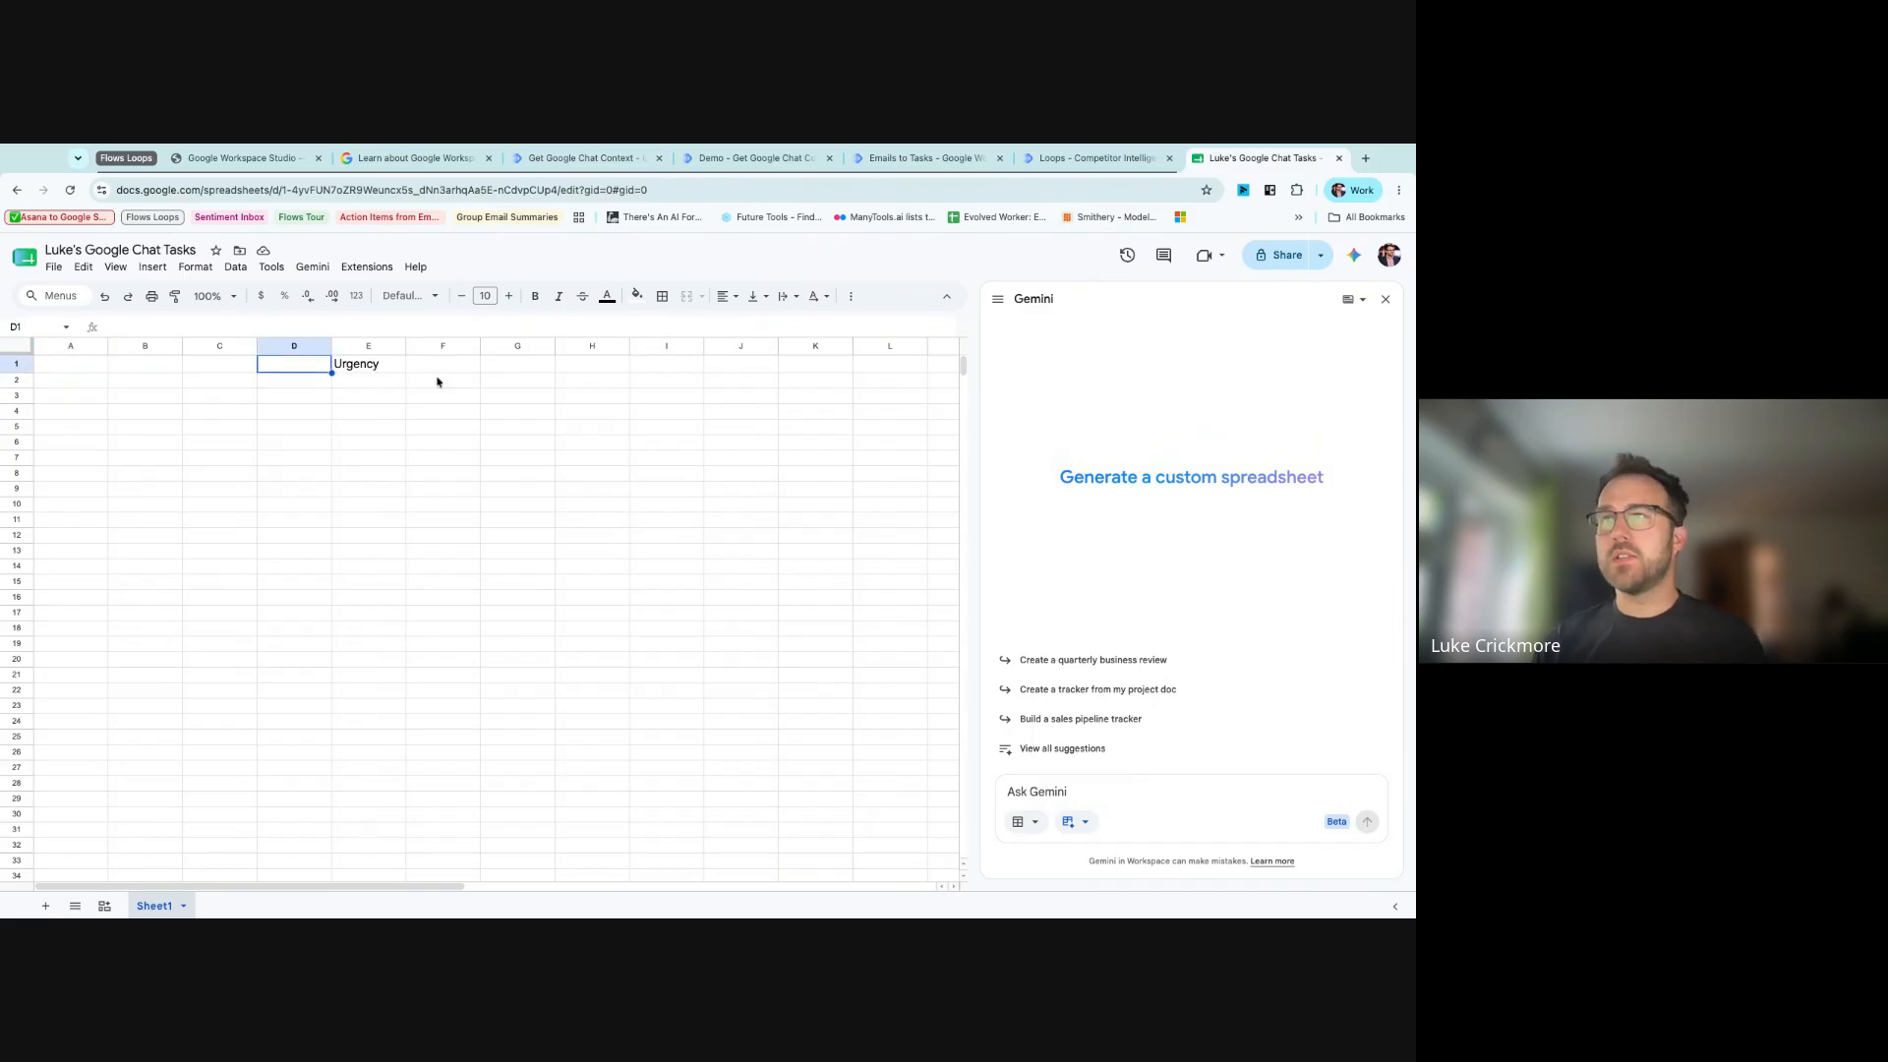
type("Link to chat")
key("Left")
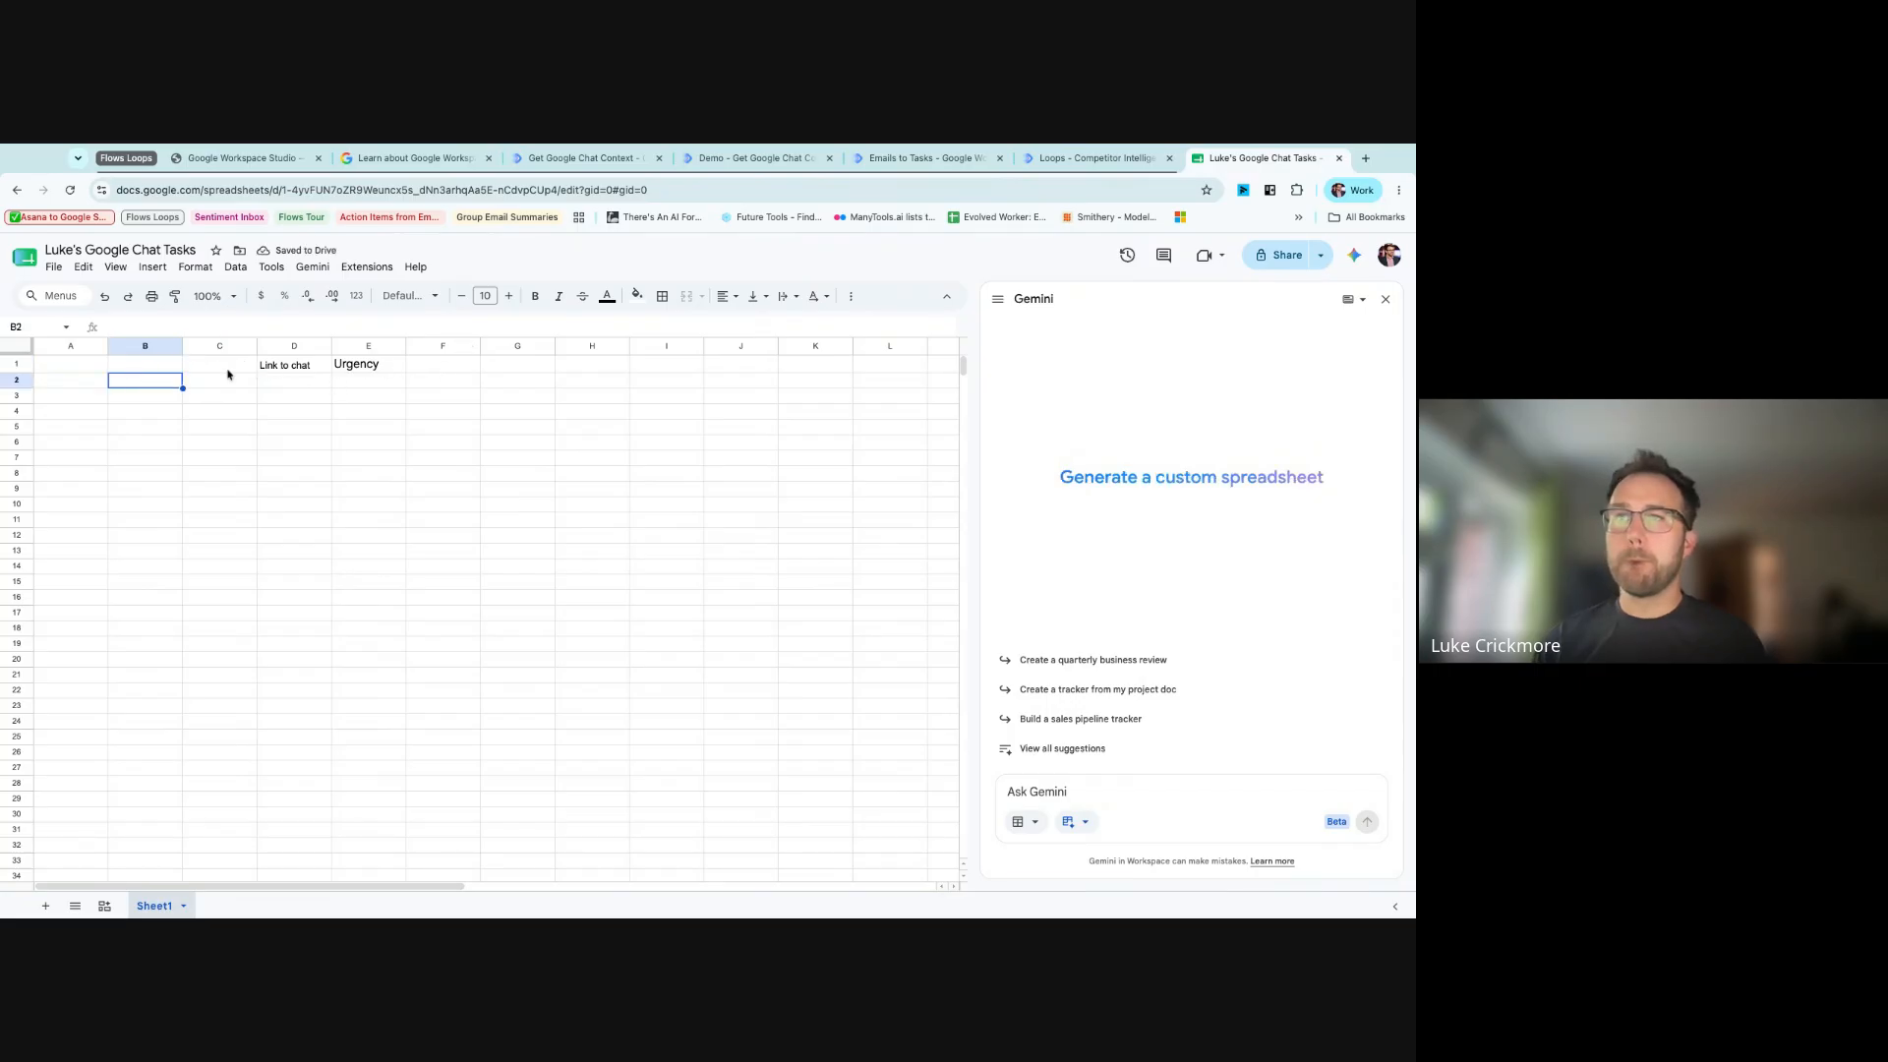
- Check the first three field names of the custom structured list in the flow's Ask Gemini step
left_click(742, 160)
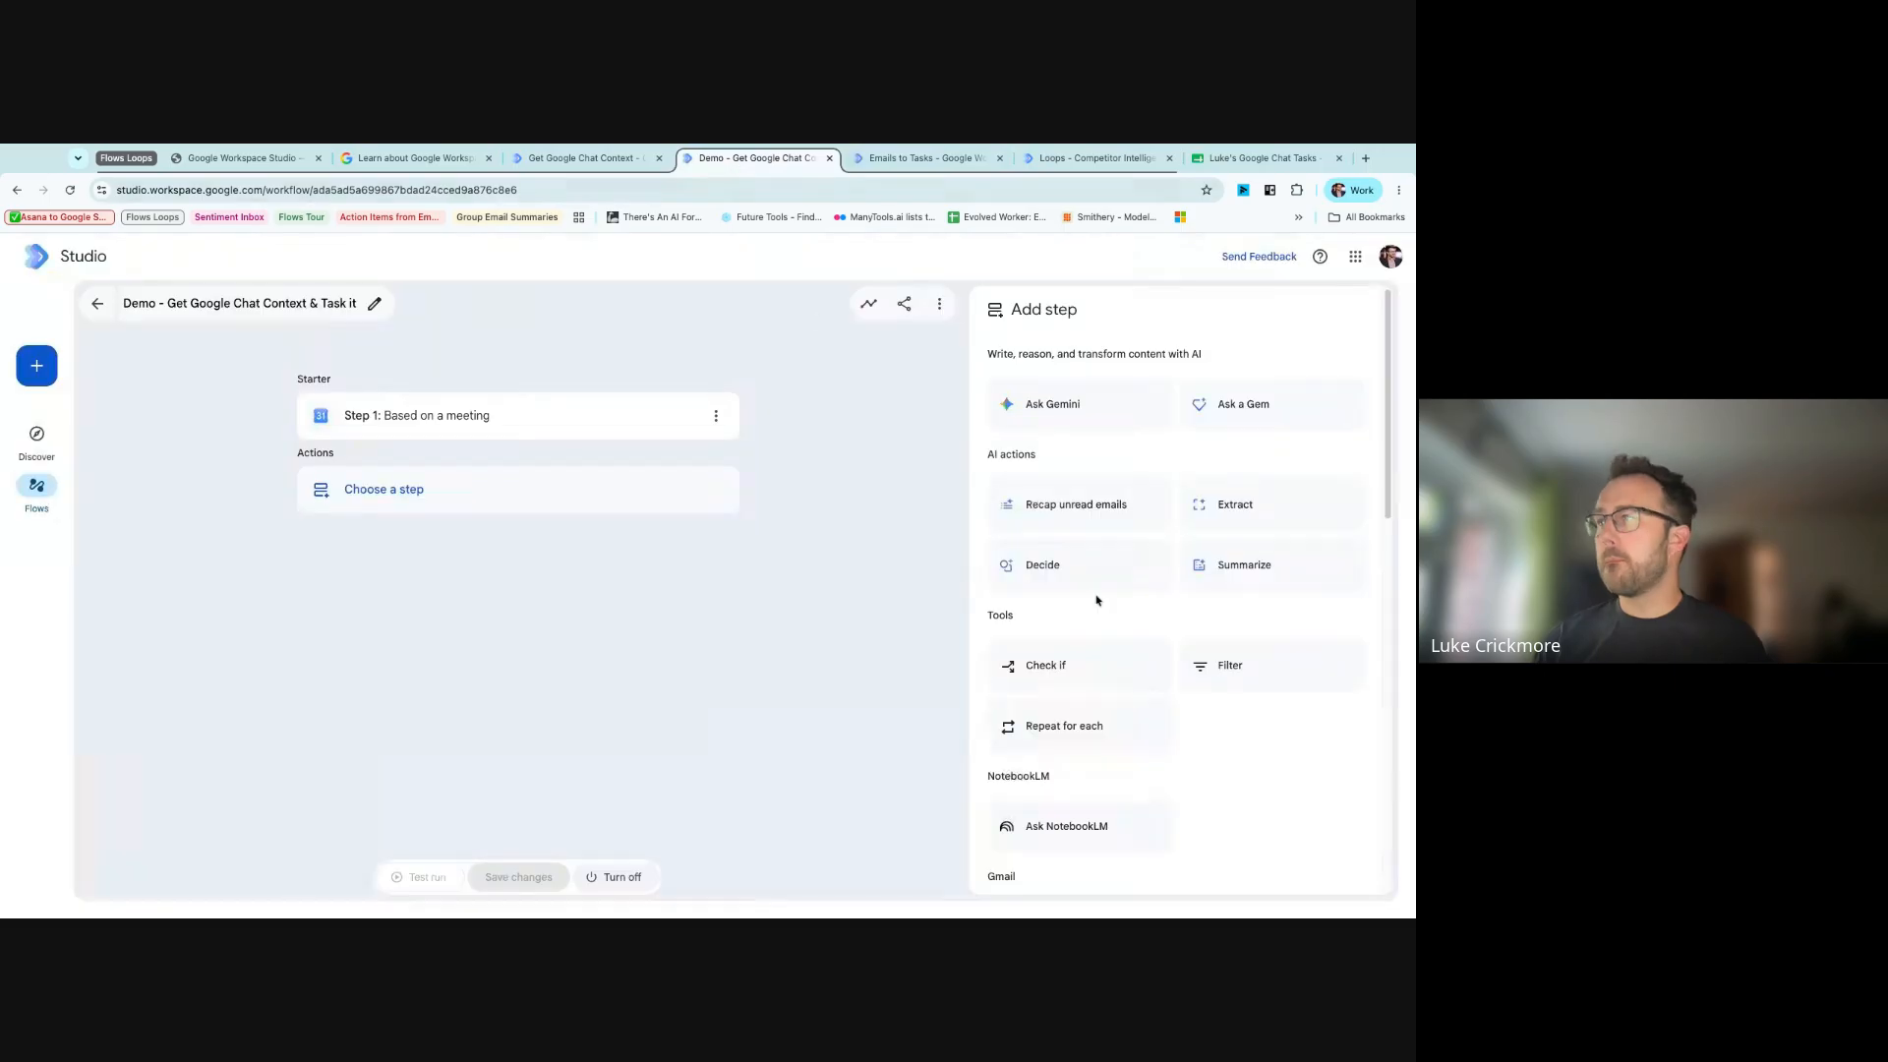
left_click(580, 158)
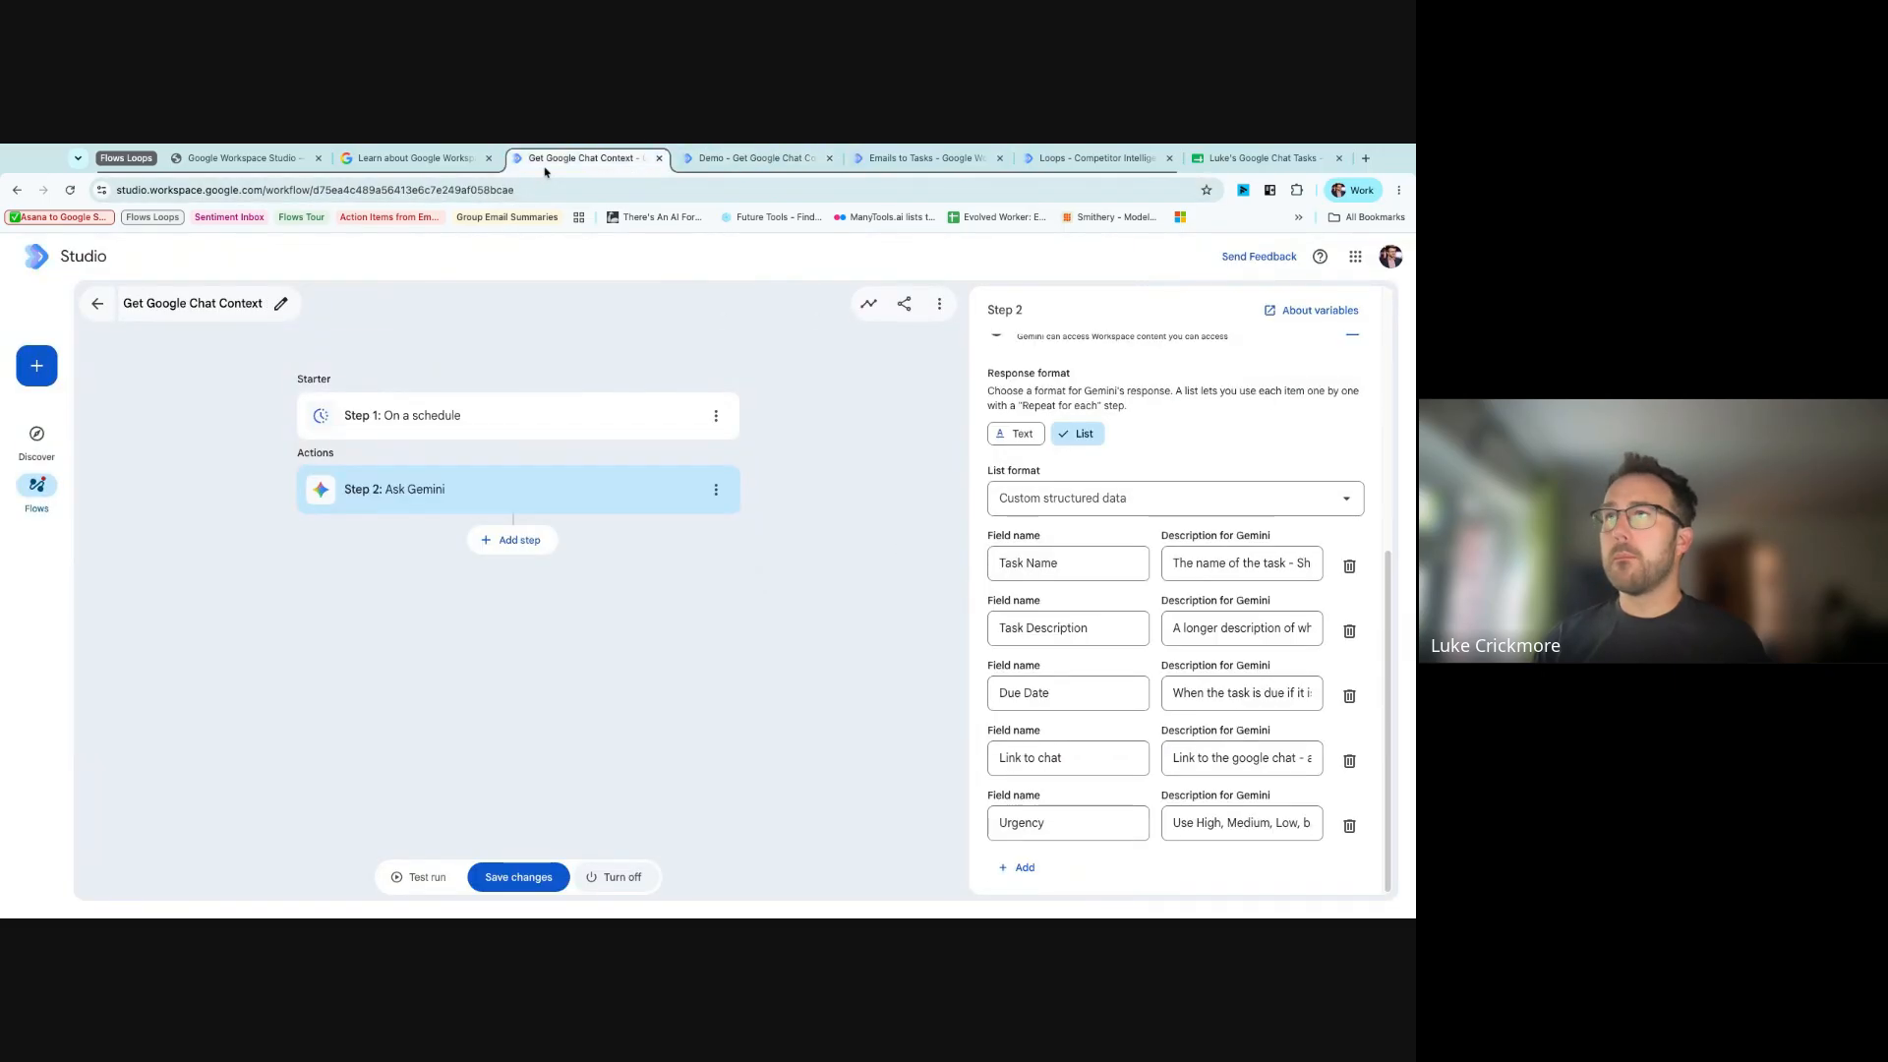
triple_click(1112, 626)
triple_click(1072, 562)
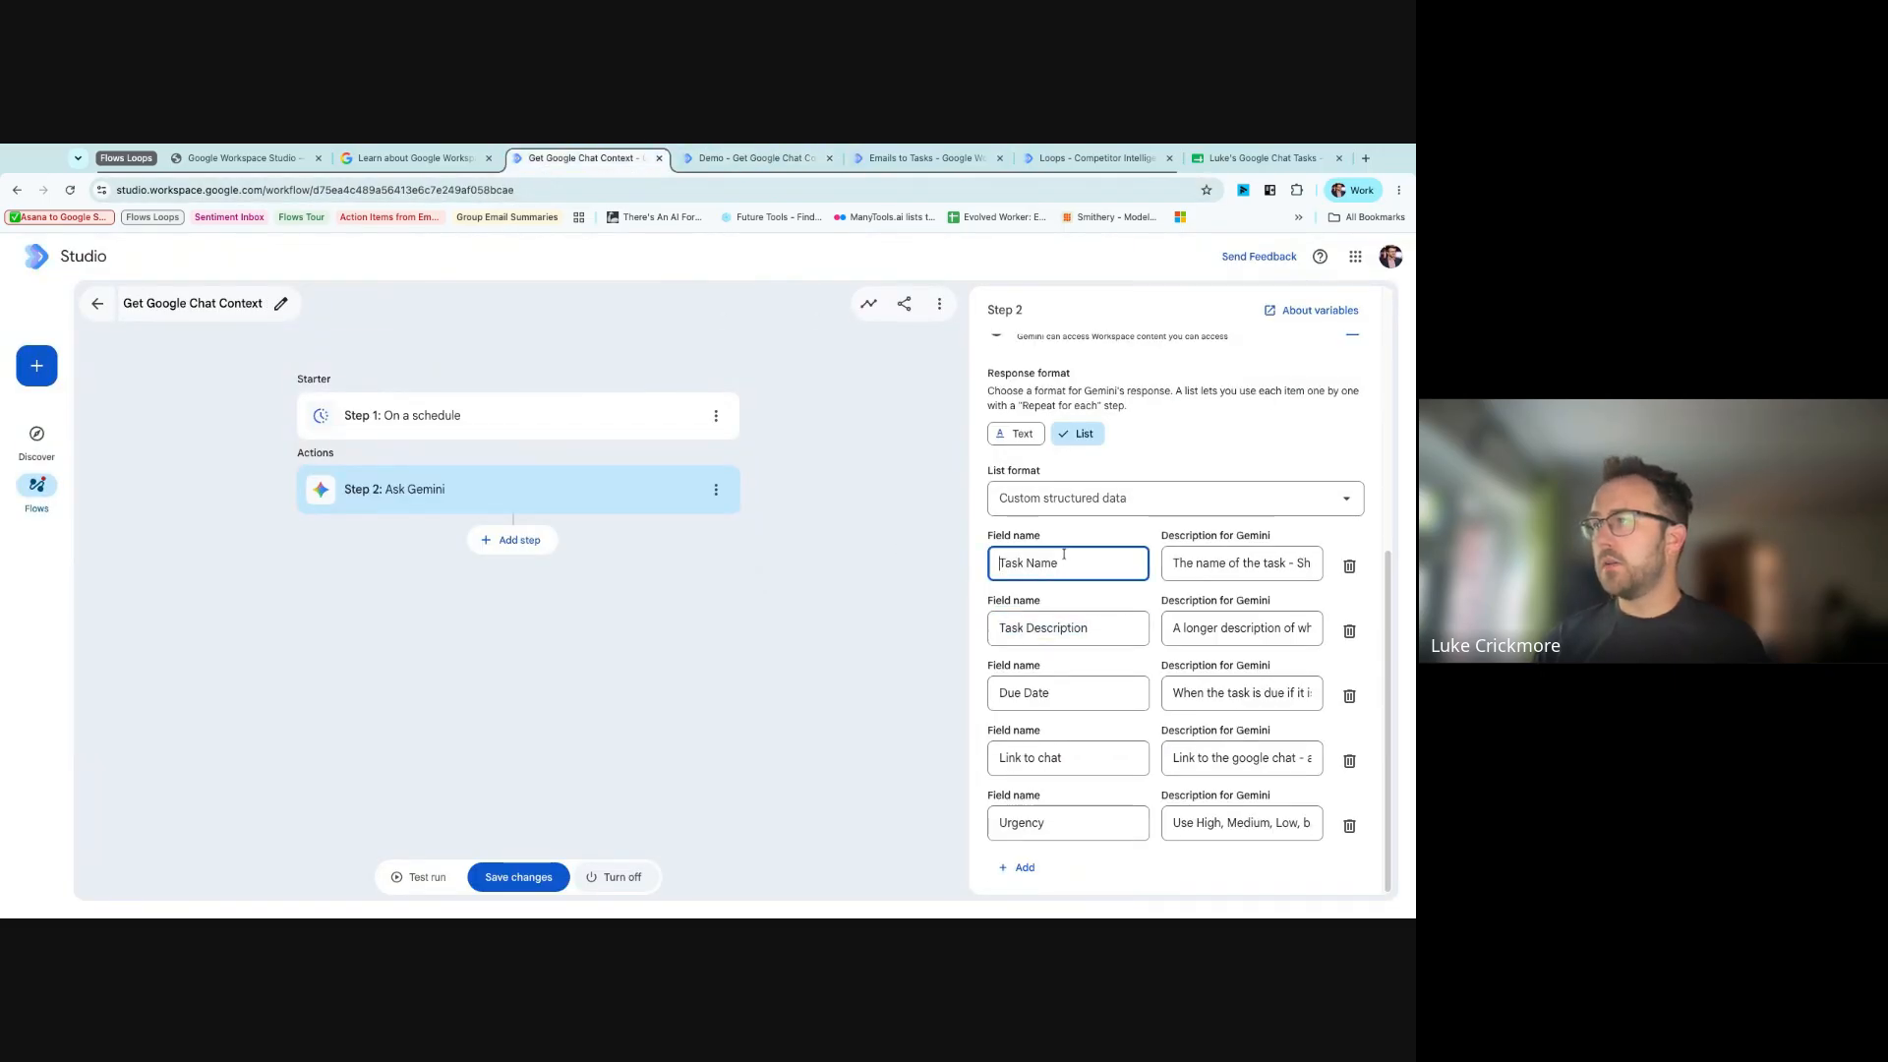
left_click(1067, 694)
double_click(1067, 695)
left_click(929, 584)
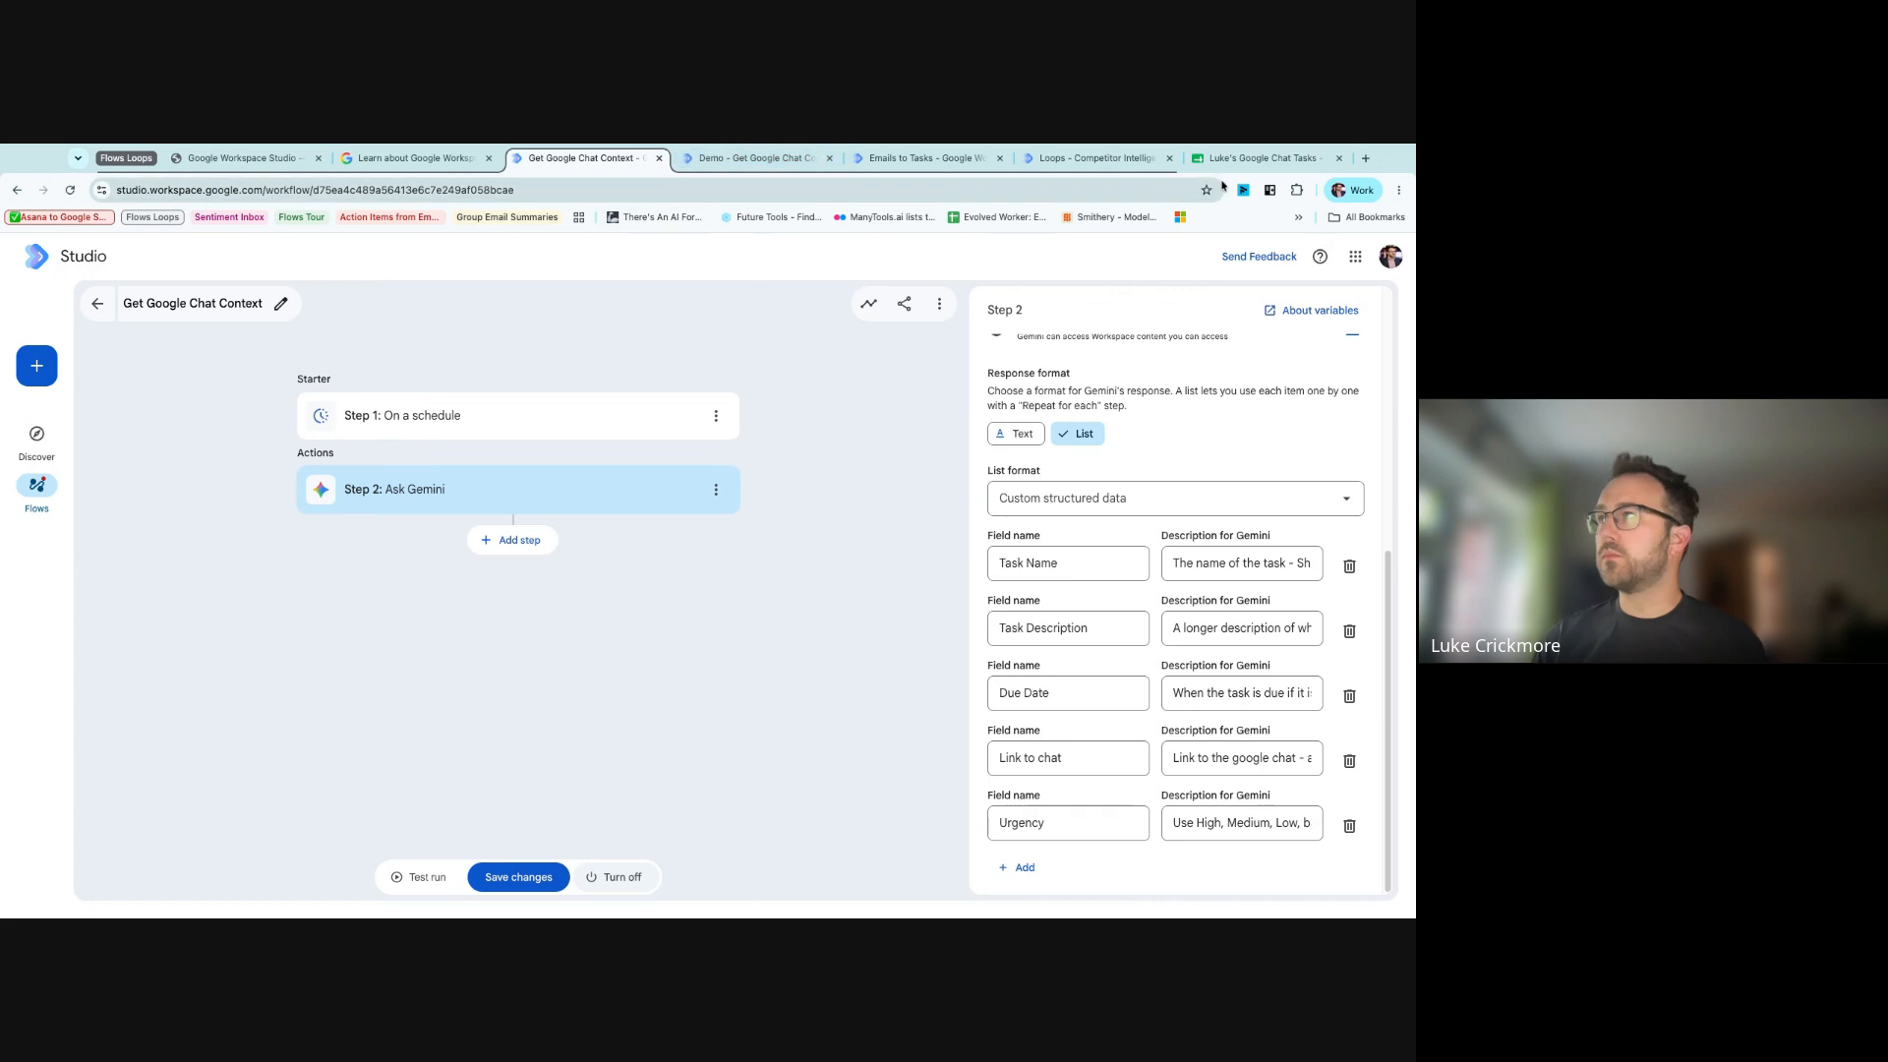
- Enter the headers Task Name, Task Description and Due Date in cells A1 to C1 of the task spreadsheet
left_click(1259, 159)
left_click(104, 363)
type("Task")
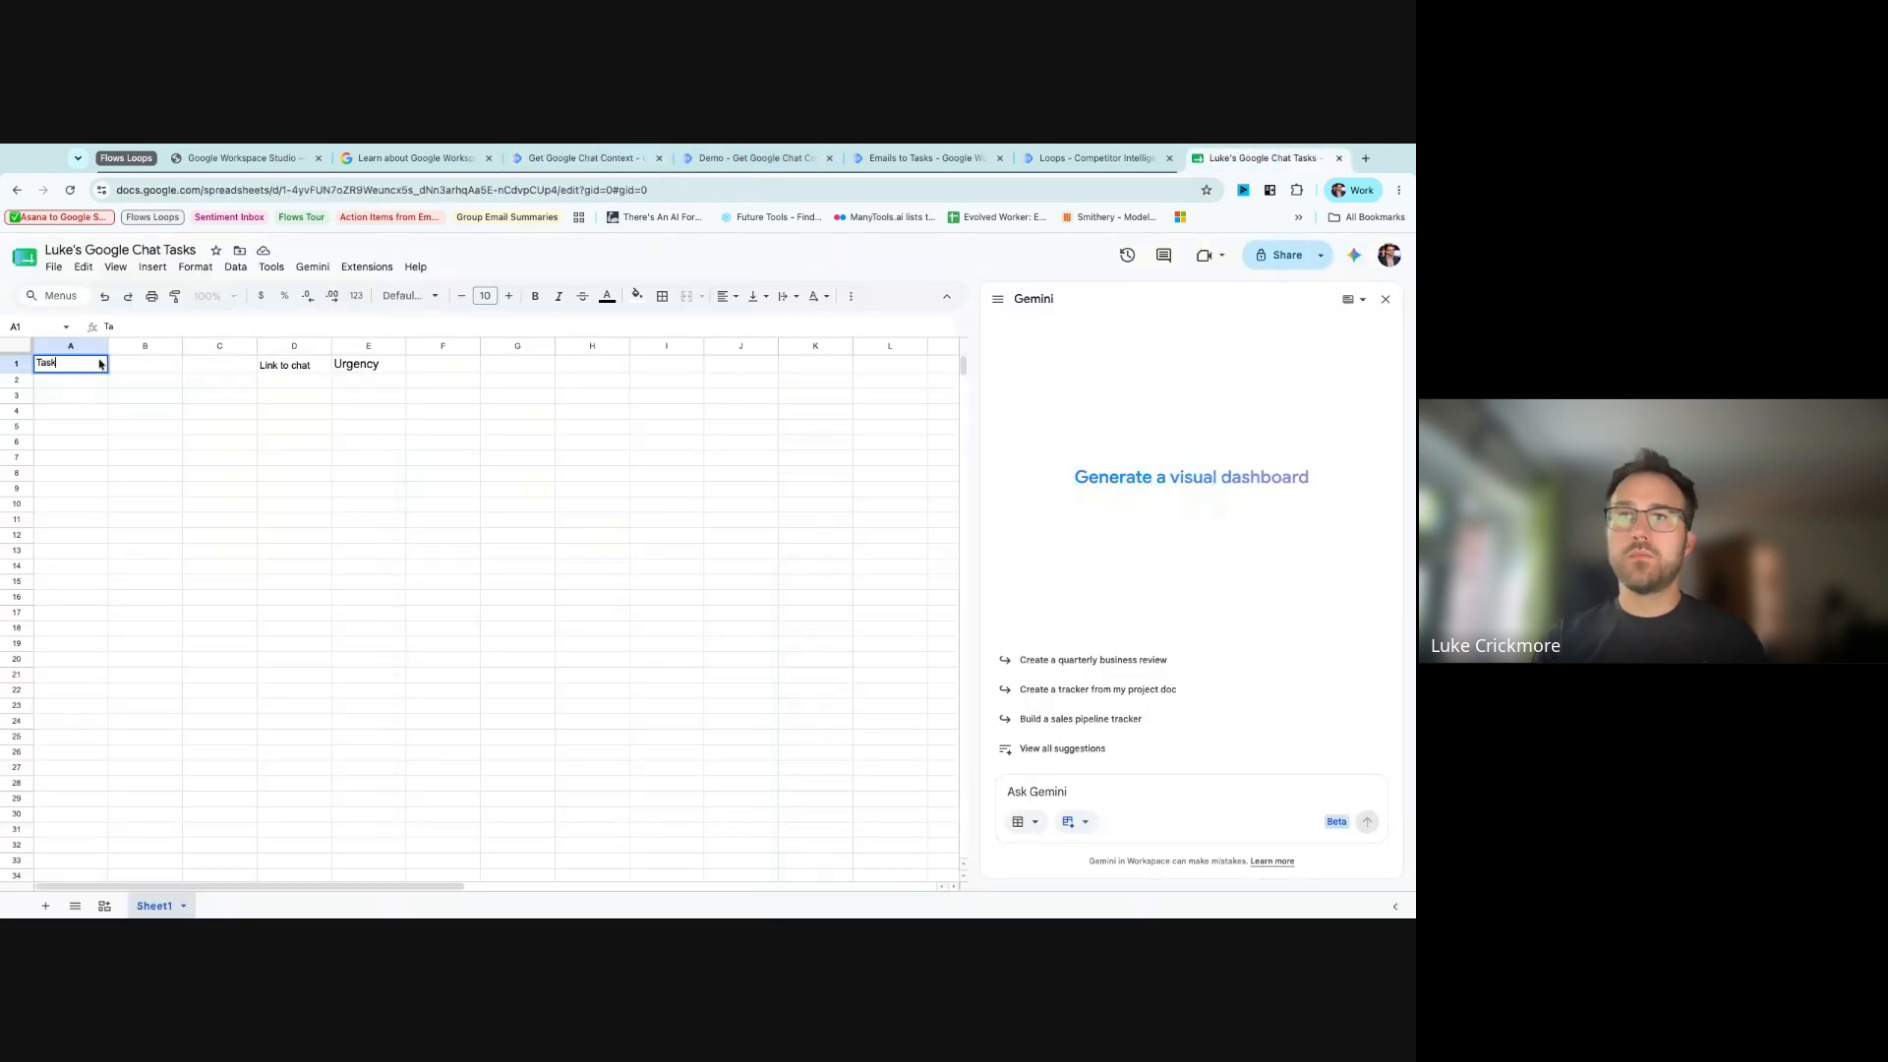
type(" Name")
key("Tab")
type("T")
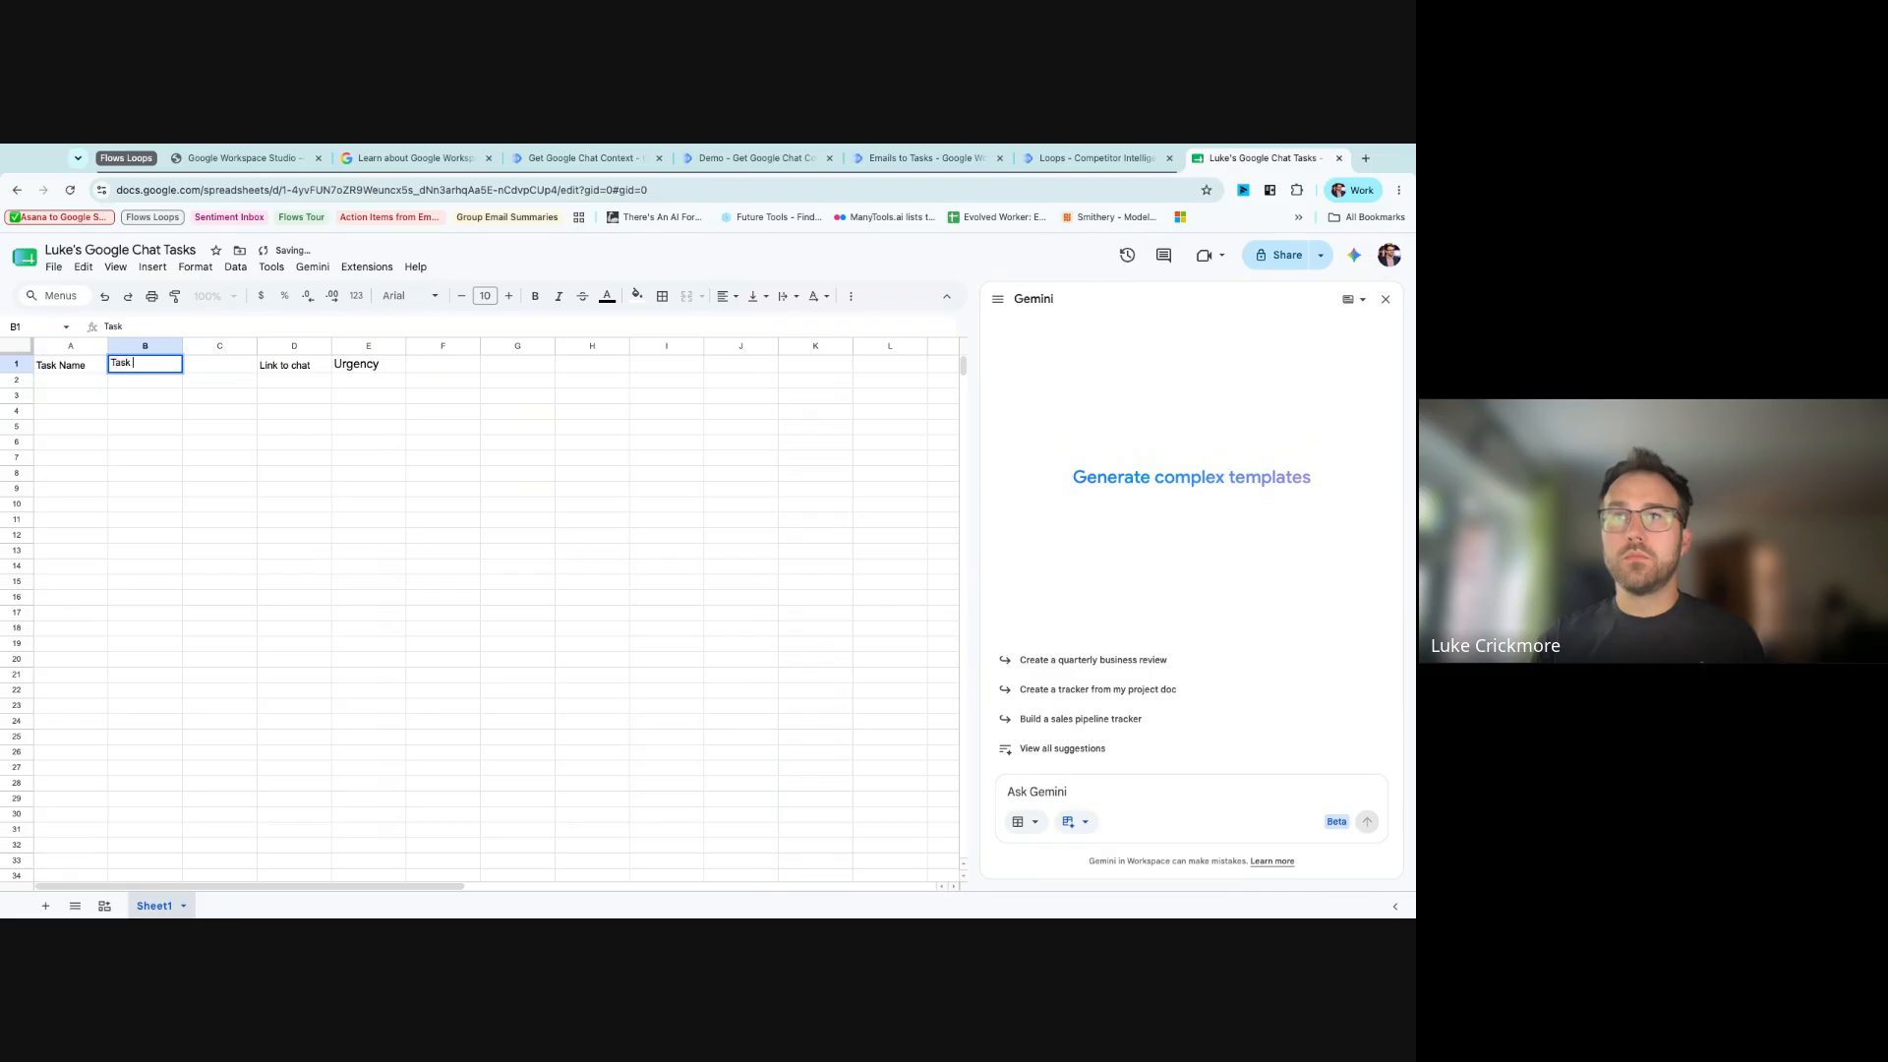
type("ask Description")
key("Tab")
type("Due Date")
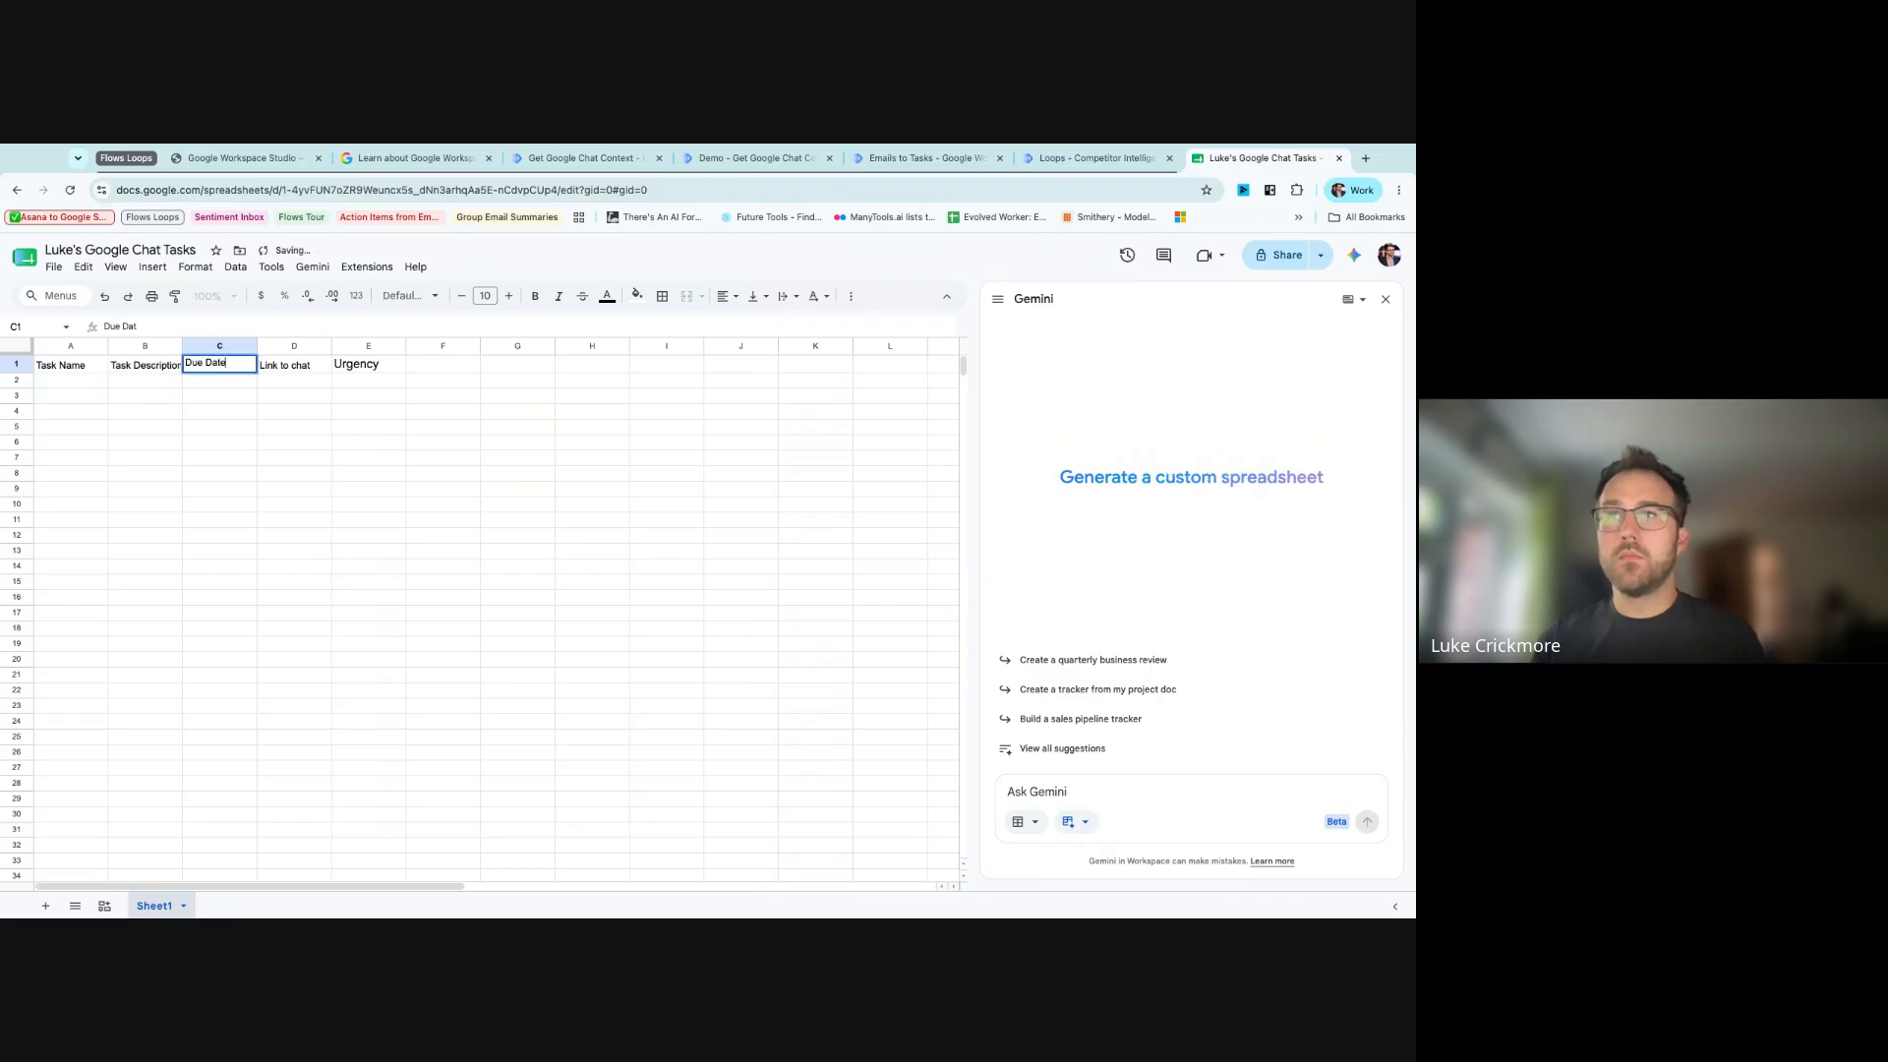
key("Return")
- Leave the finished header row and return to the Get Google Chat Context flow in Studio
left_click(341, 432)
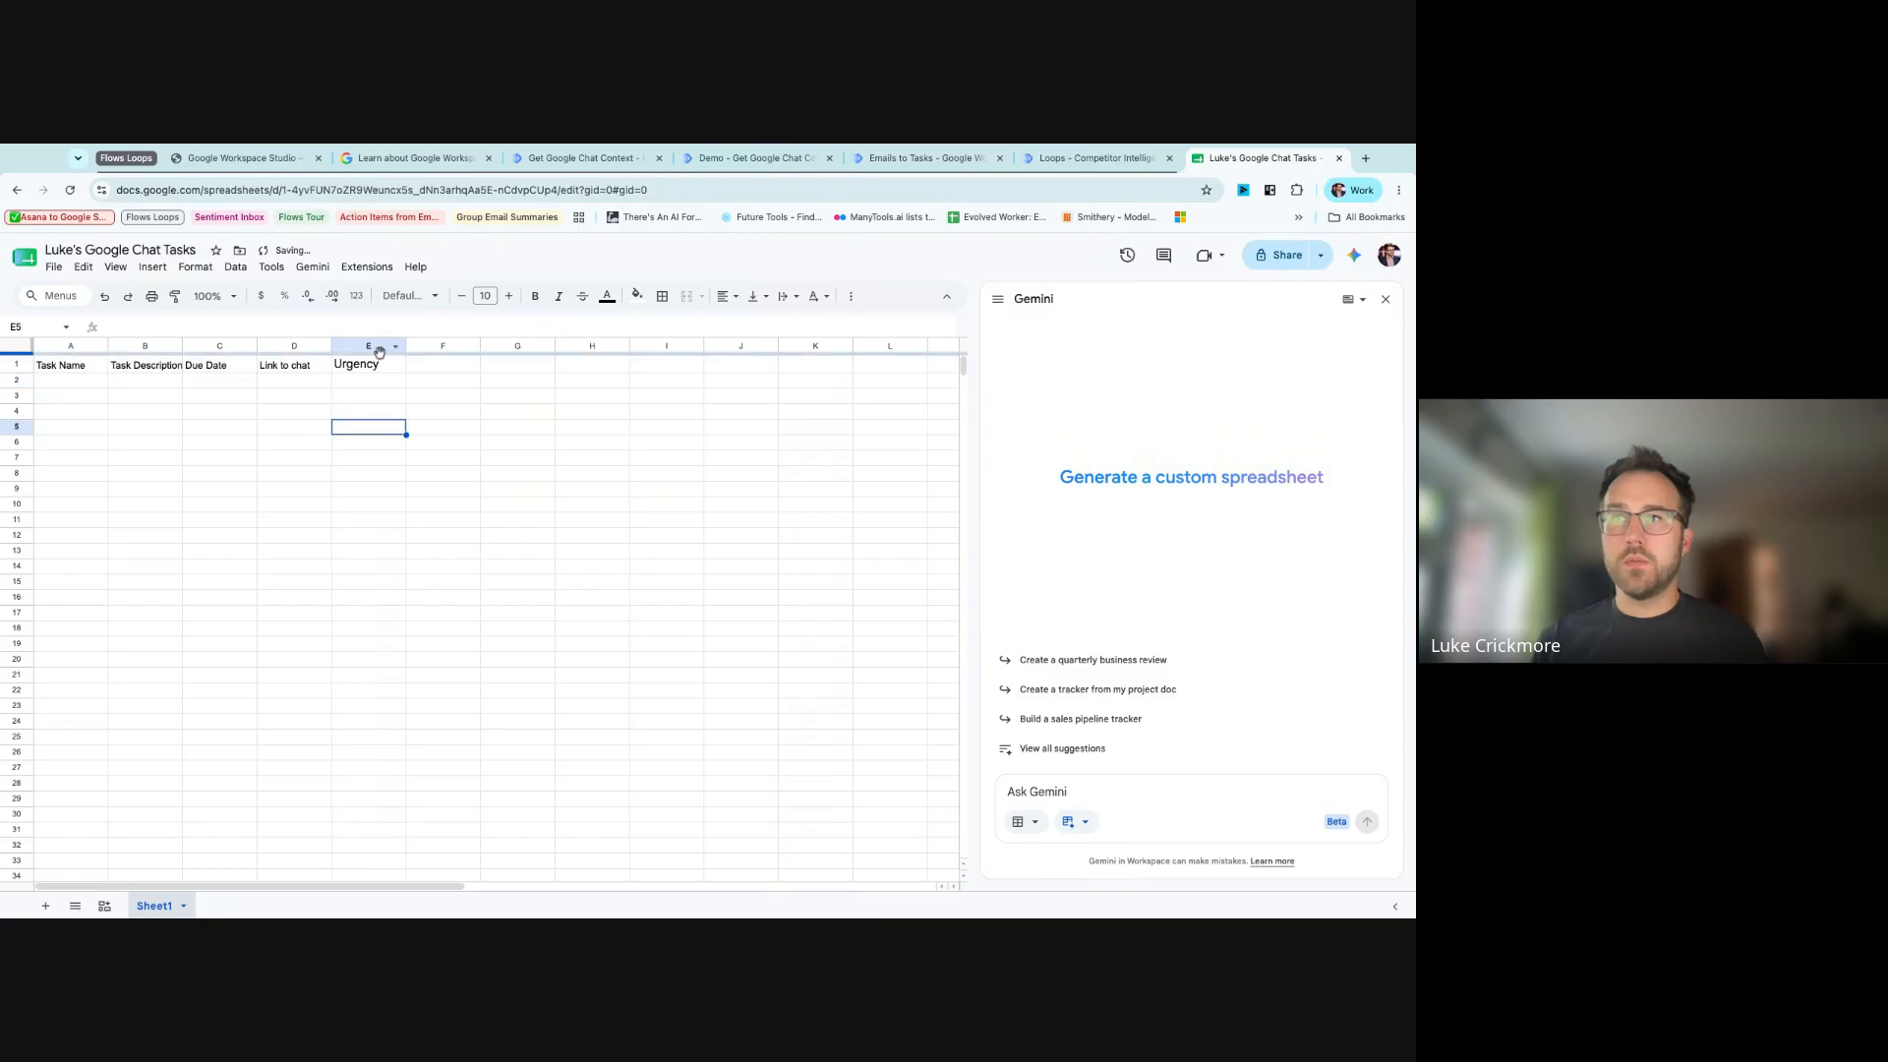
left_click(432, 411)
left_click(96, 366)
left_click(806, 427)
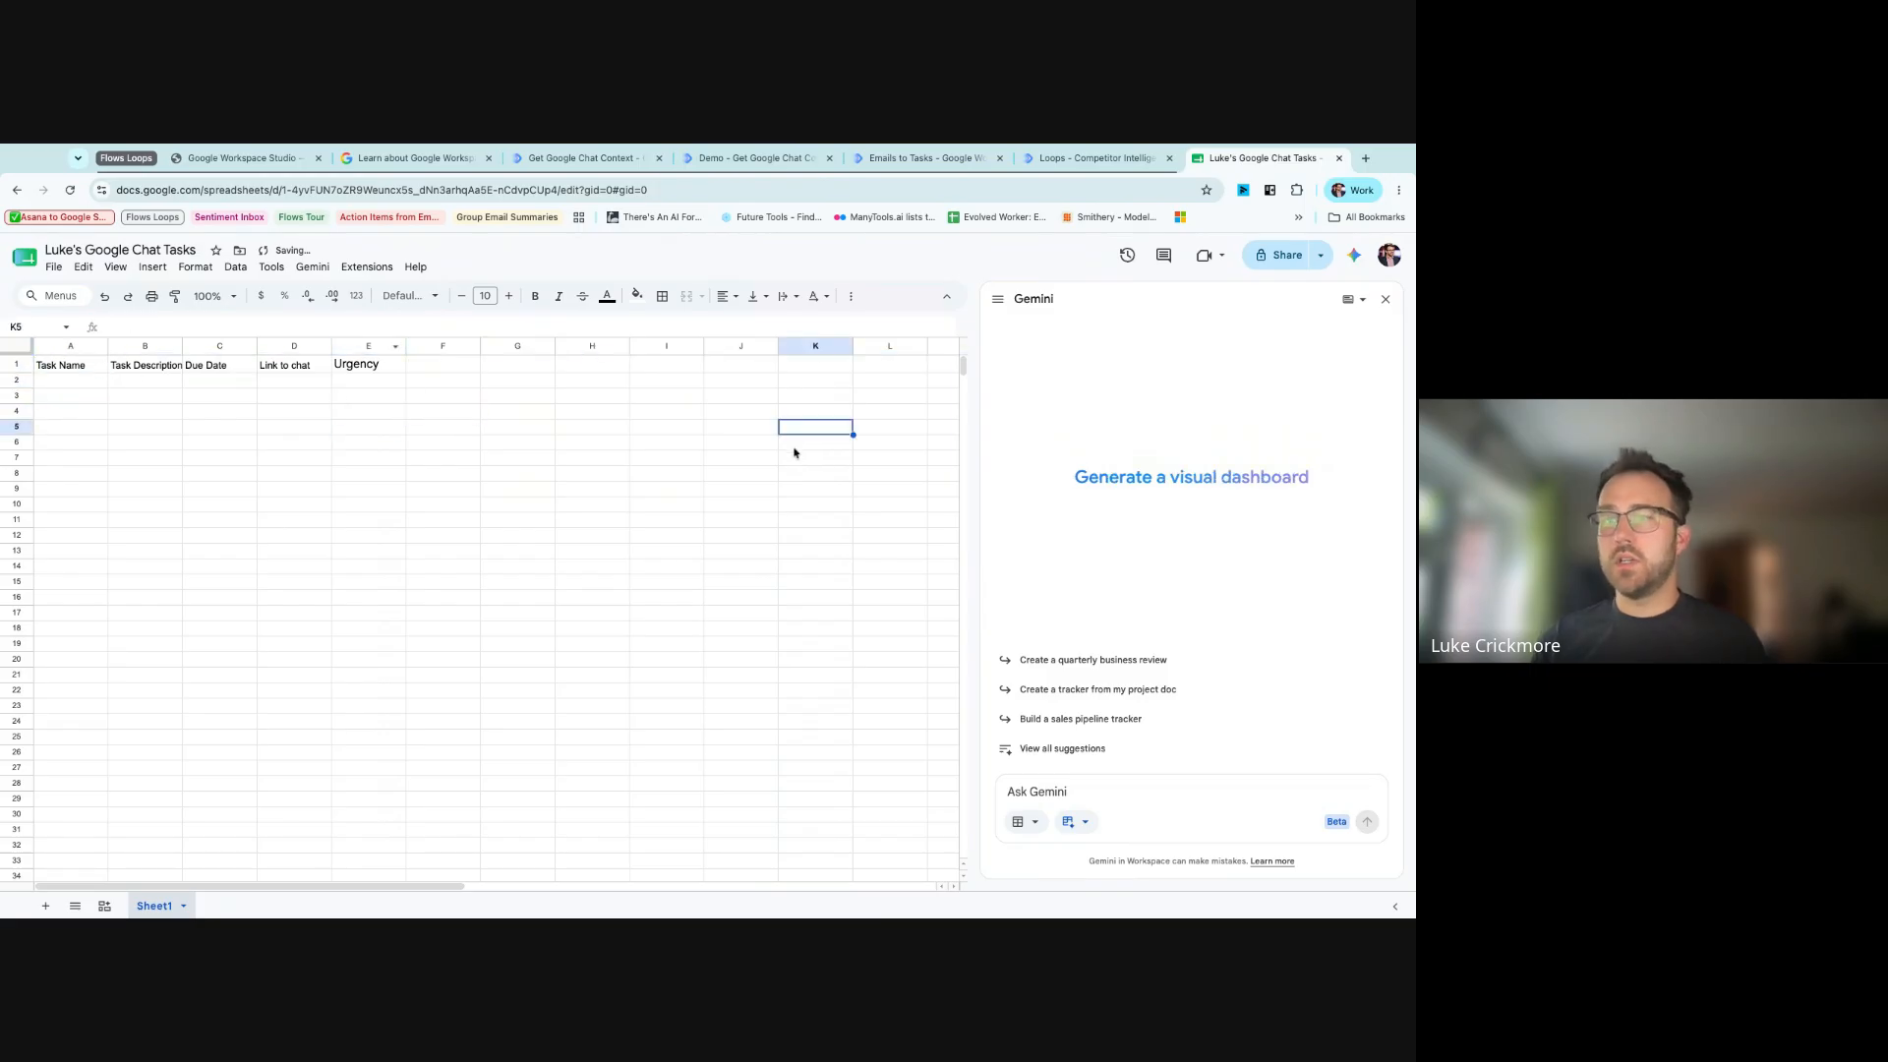
left_click(666, 489)
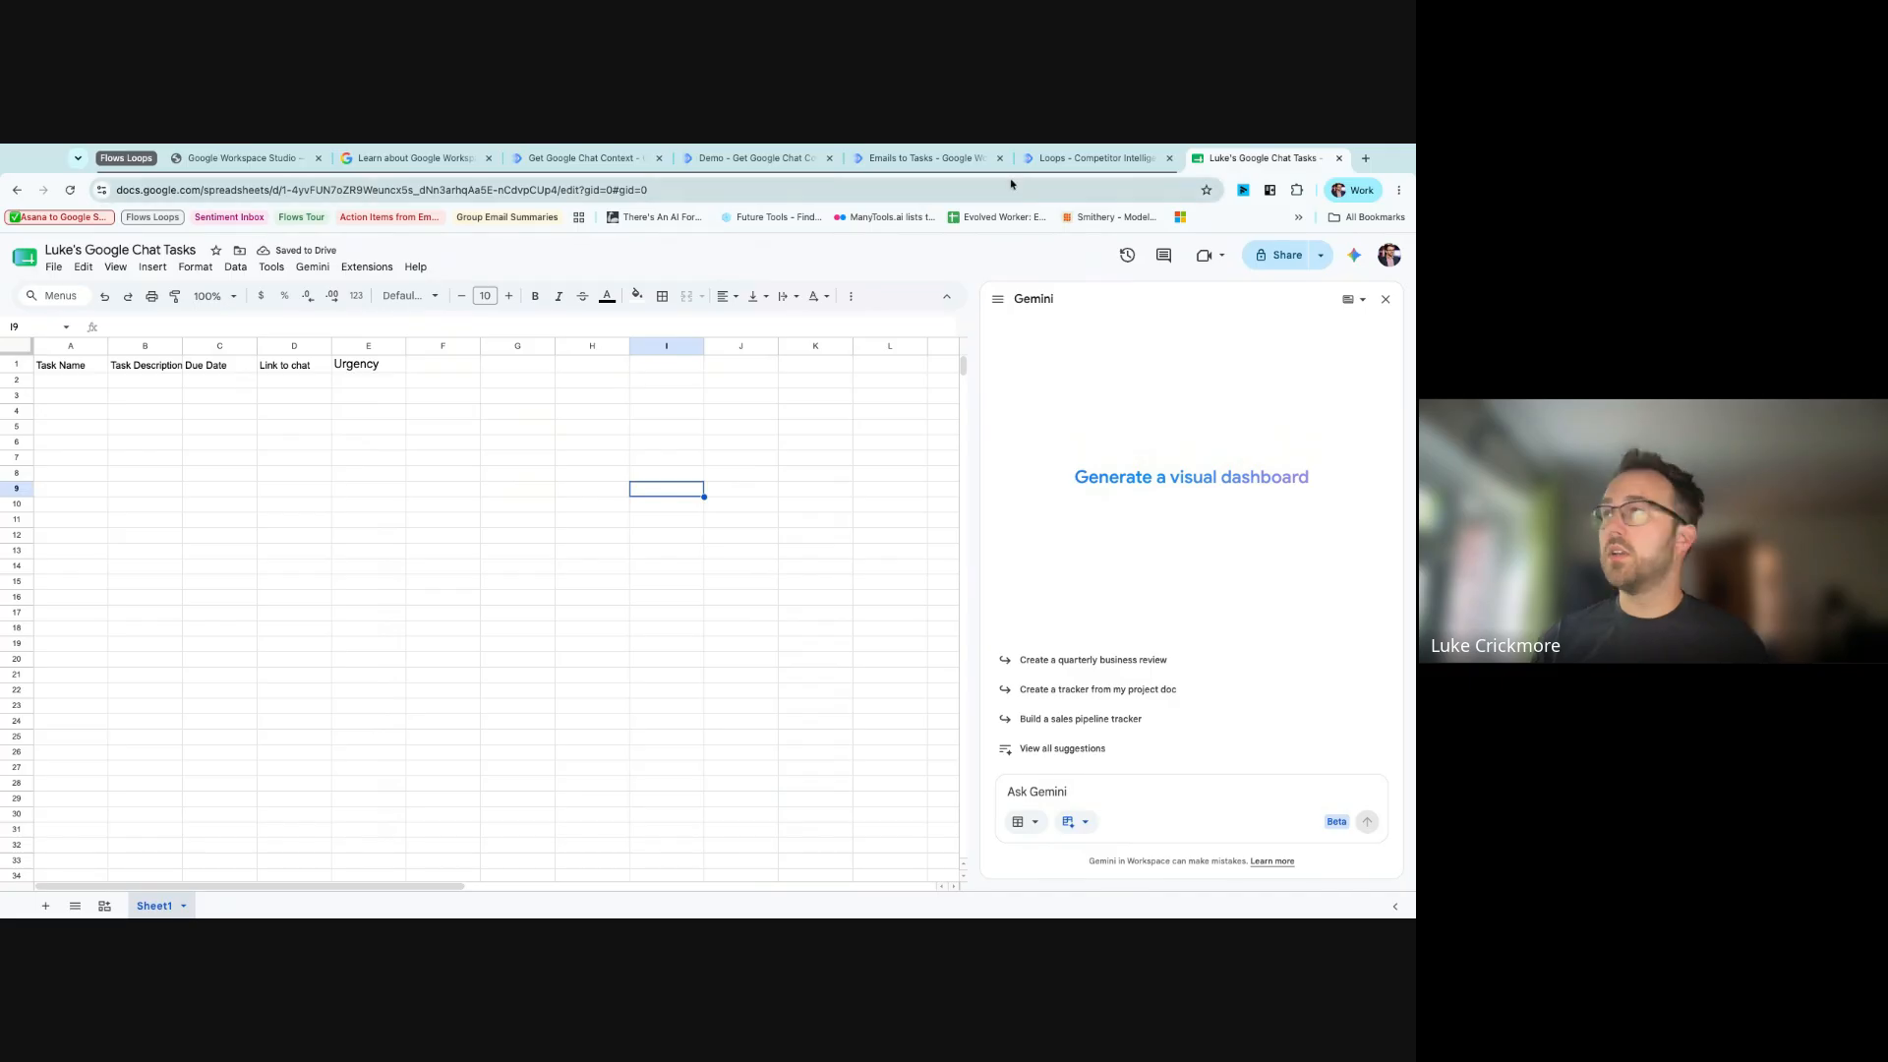
left_click(613, 167)
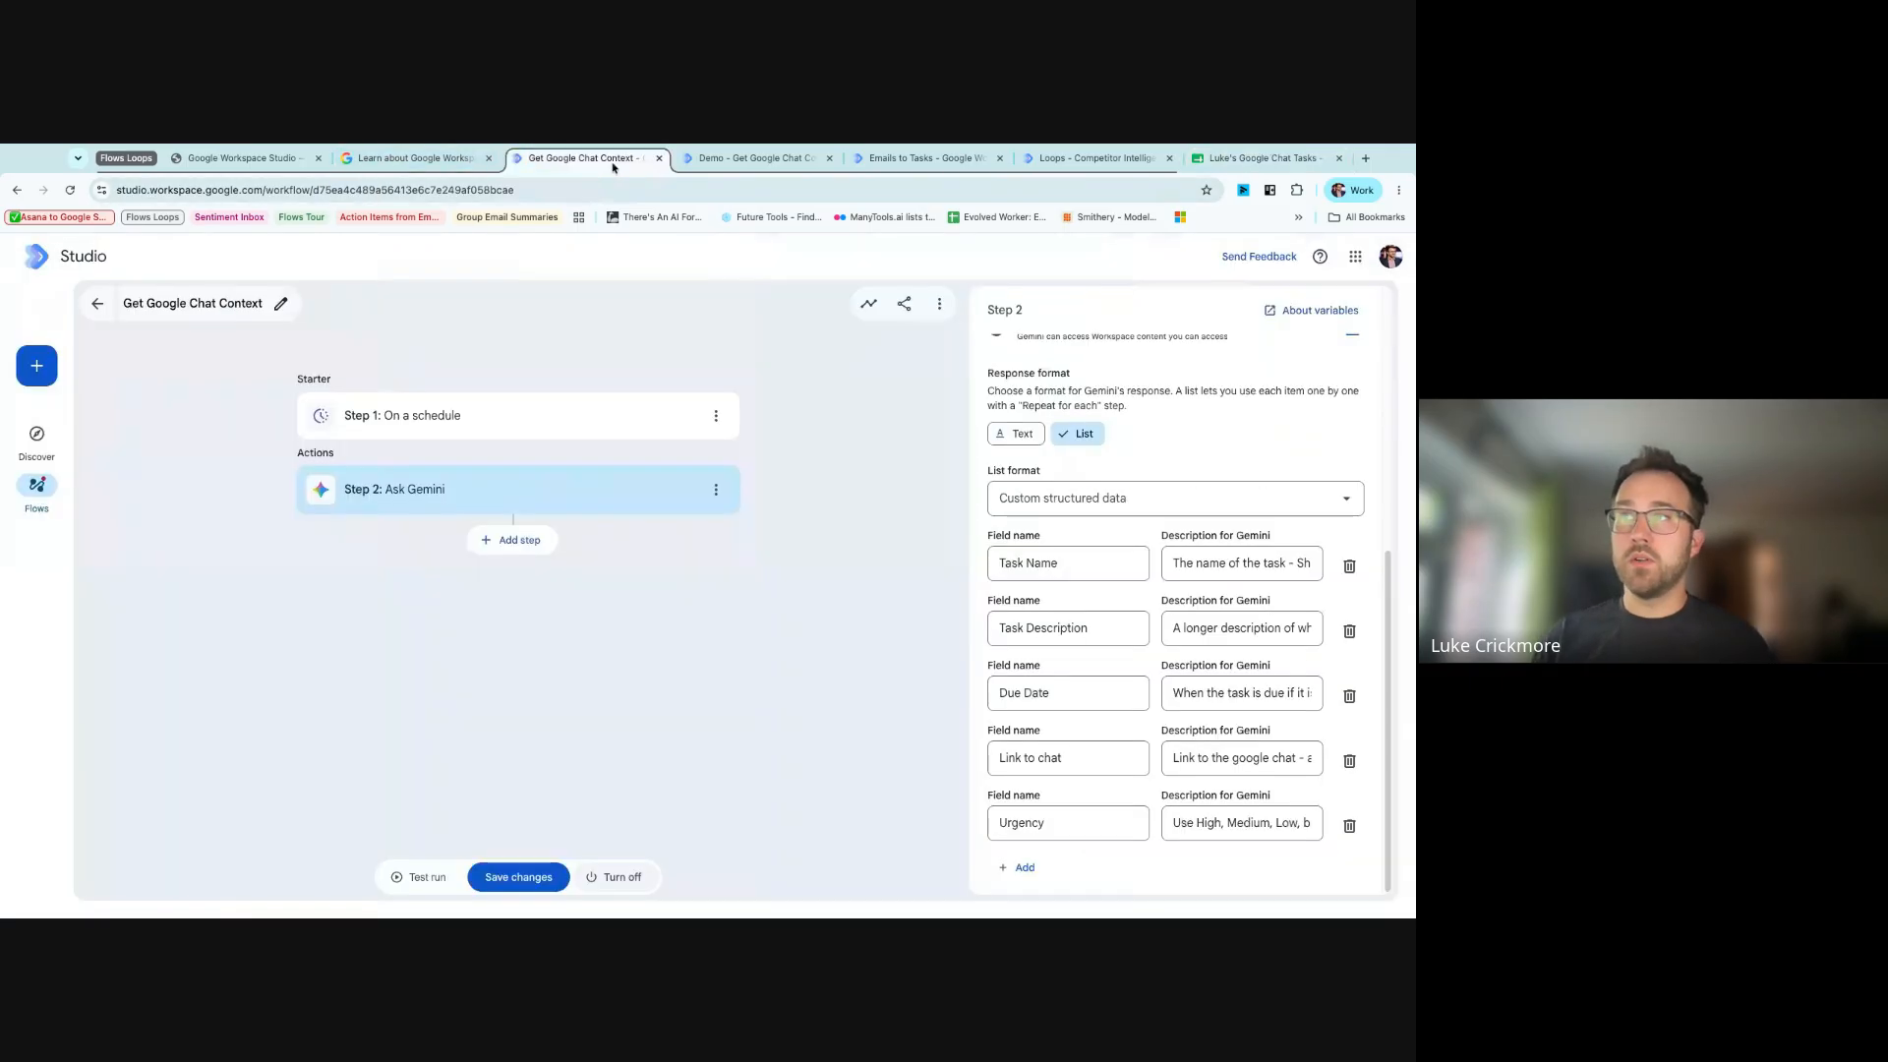
left_click(512, 540)
scroll(1092, 653, "down", 7)
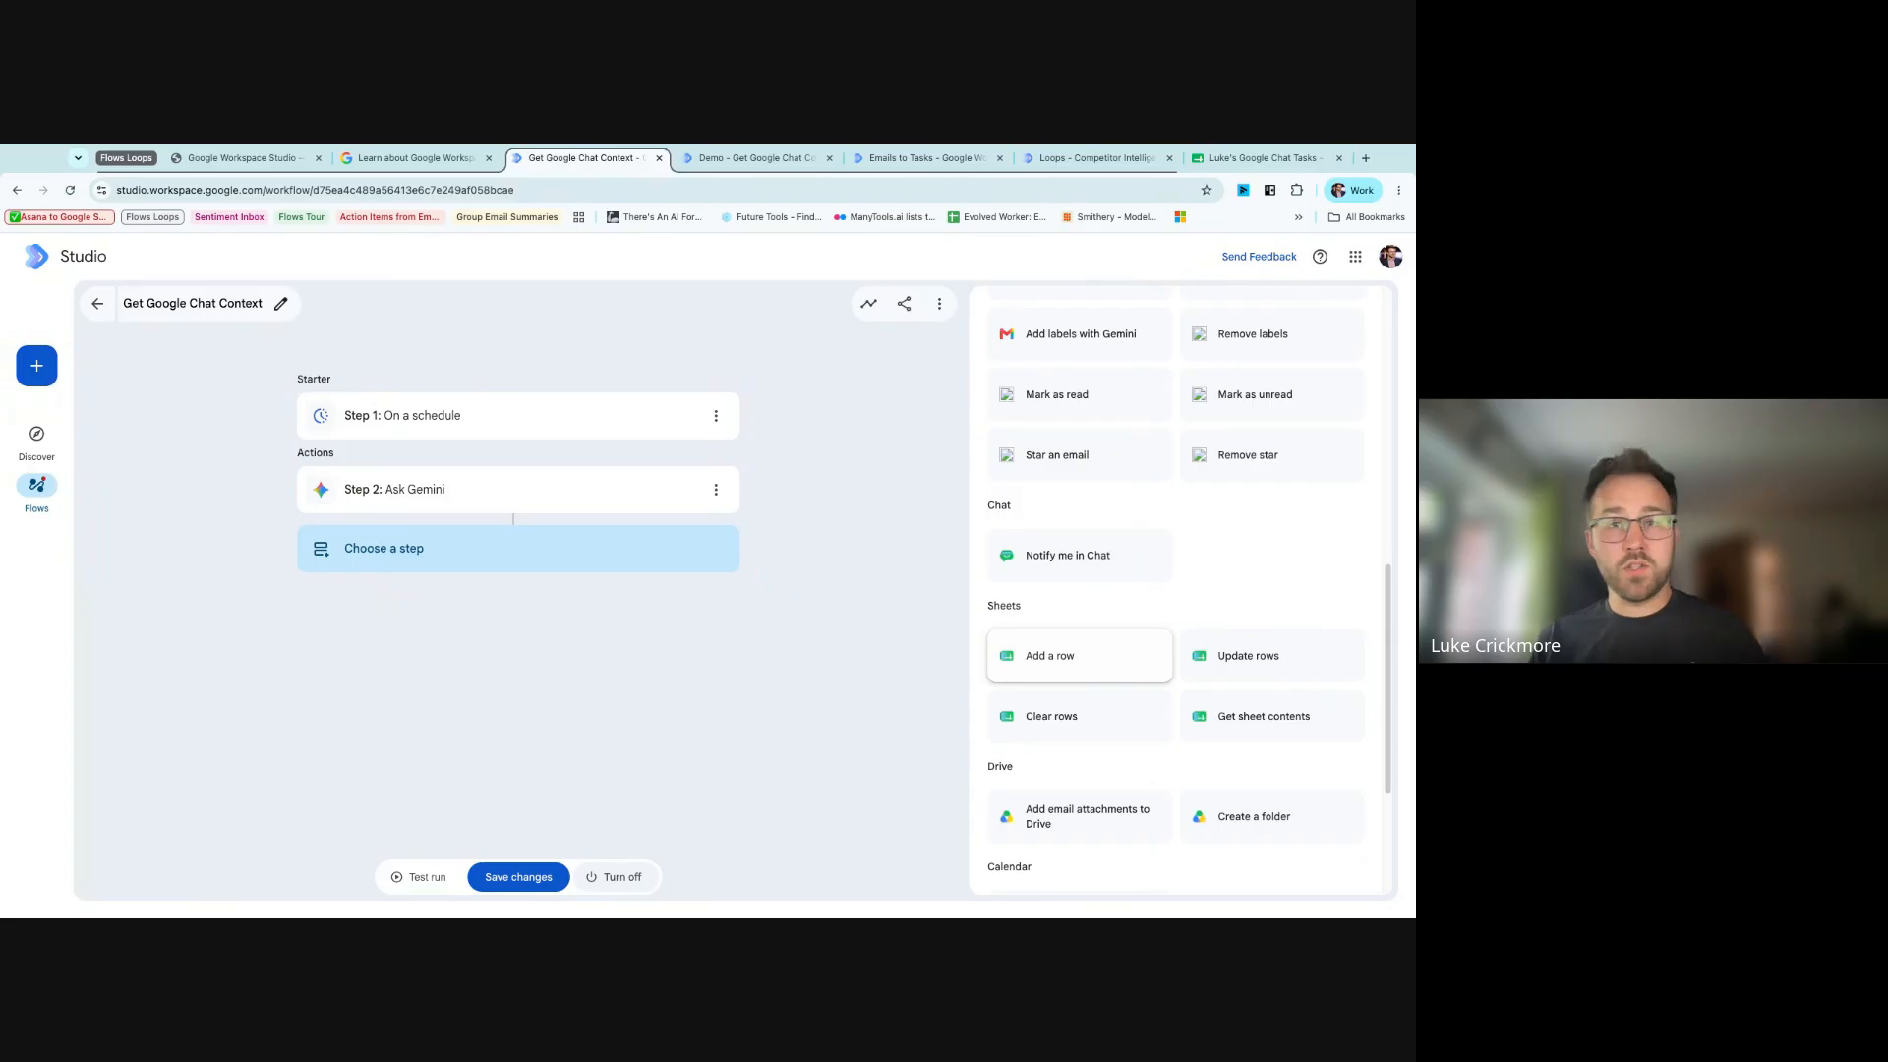
left_click(1093, 667)
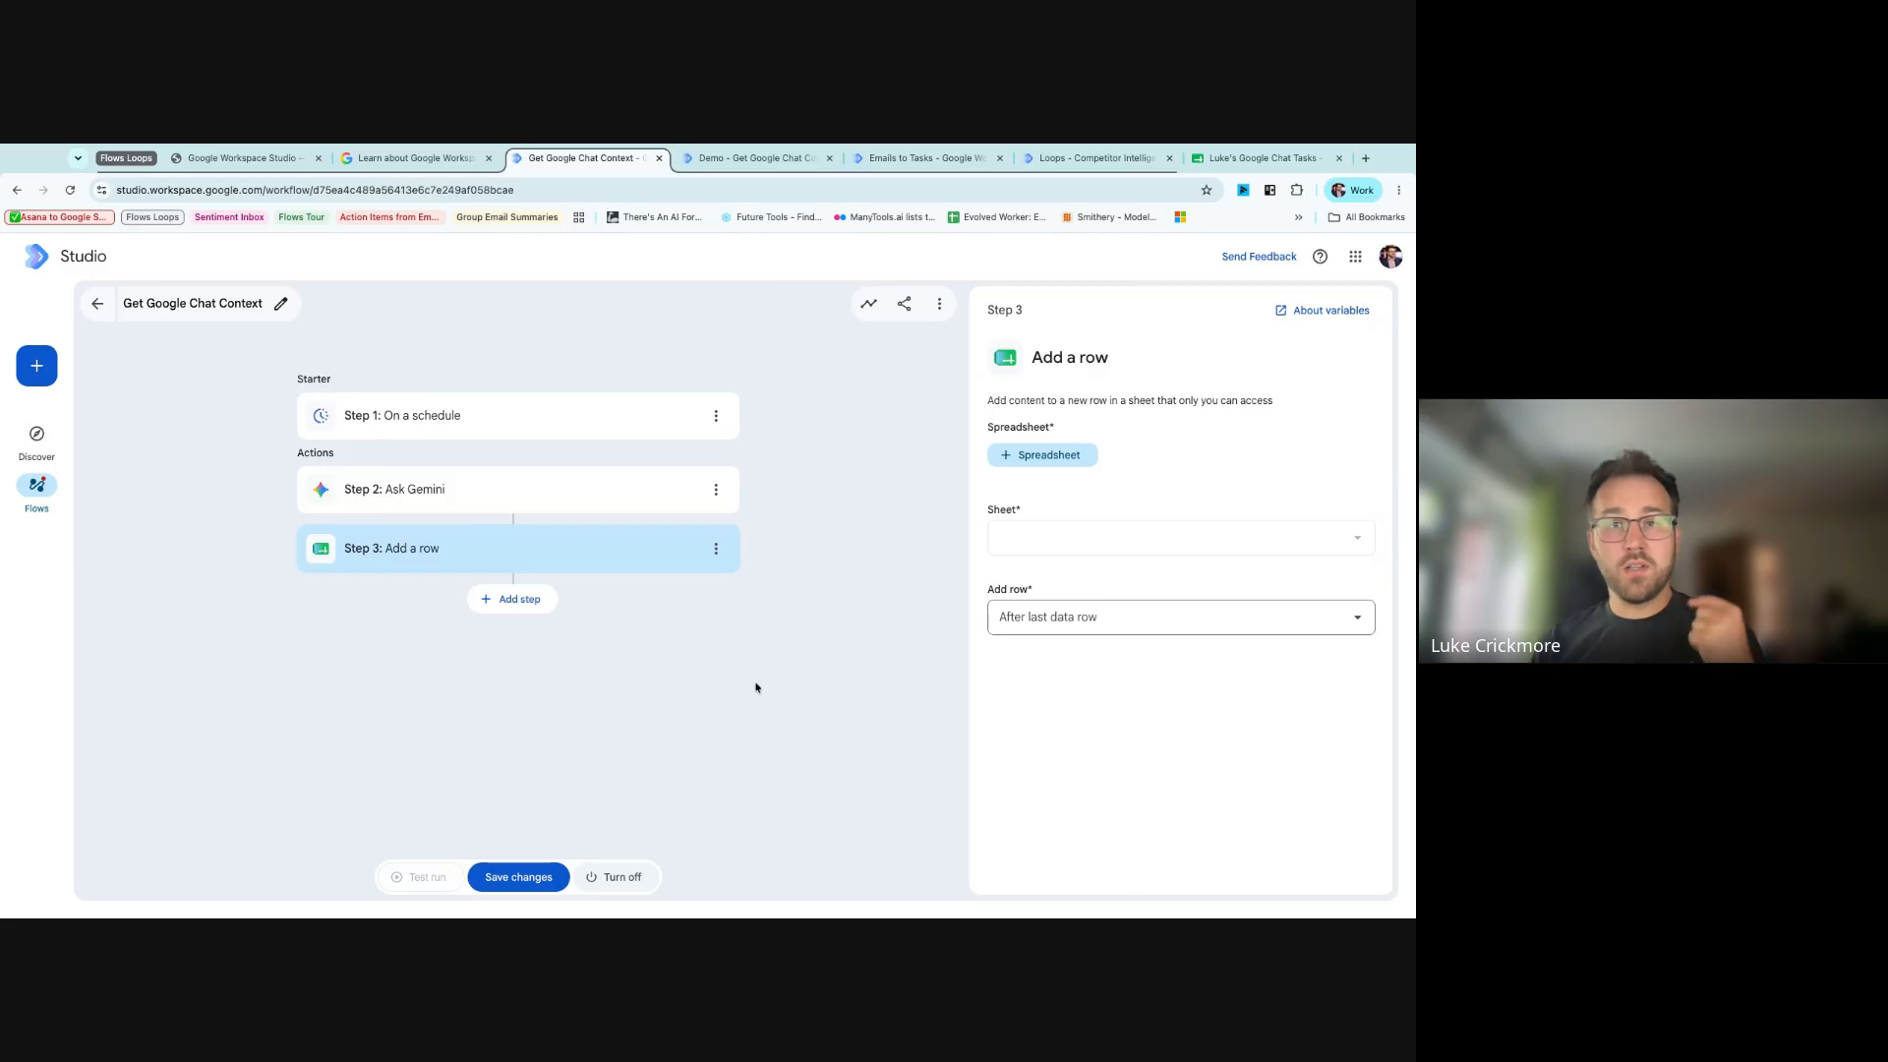
left_click(634, 506)
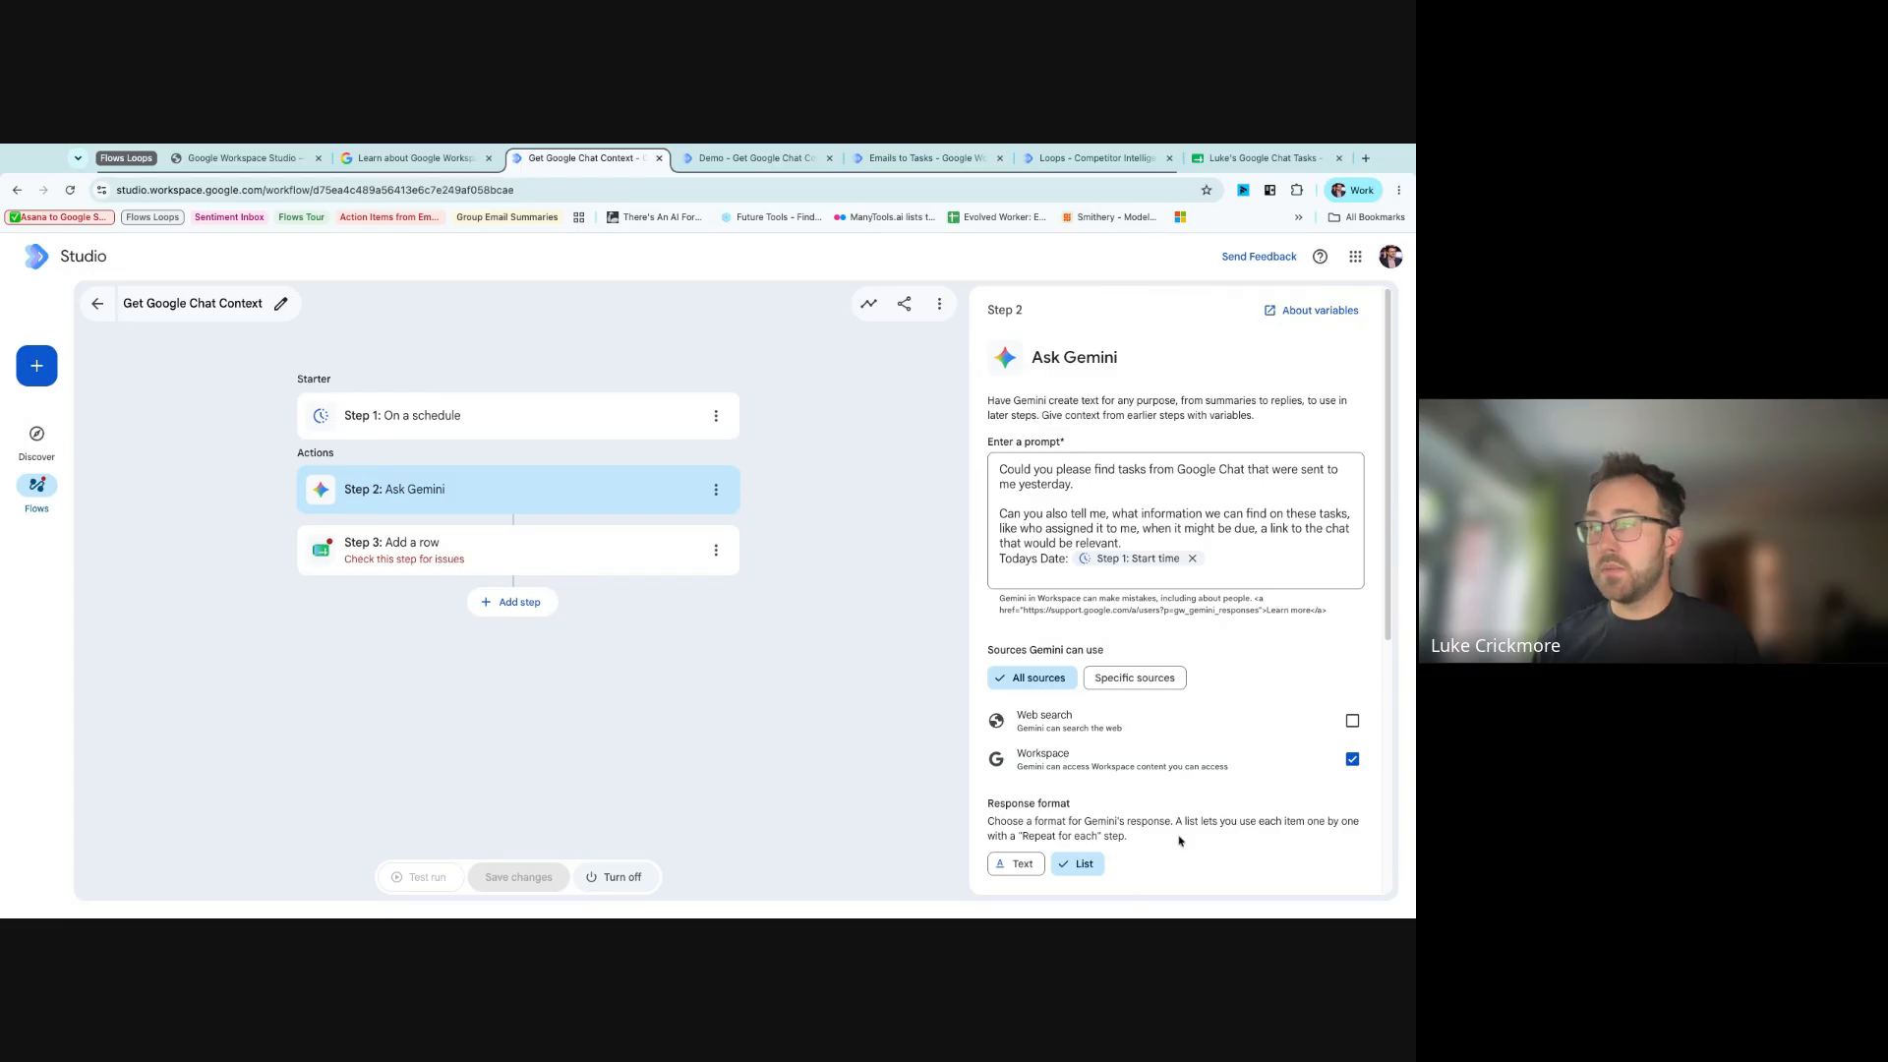
left_click(424, 561)
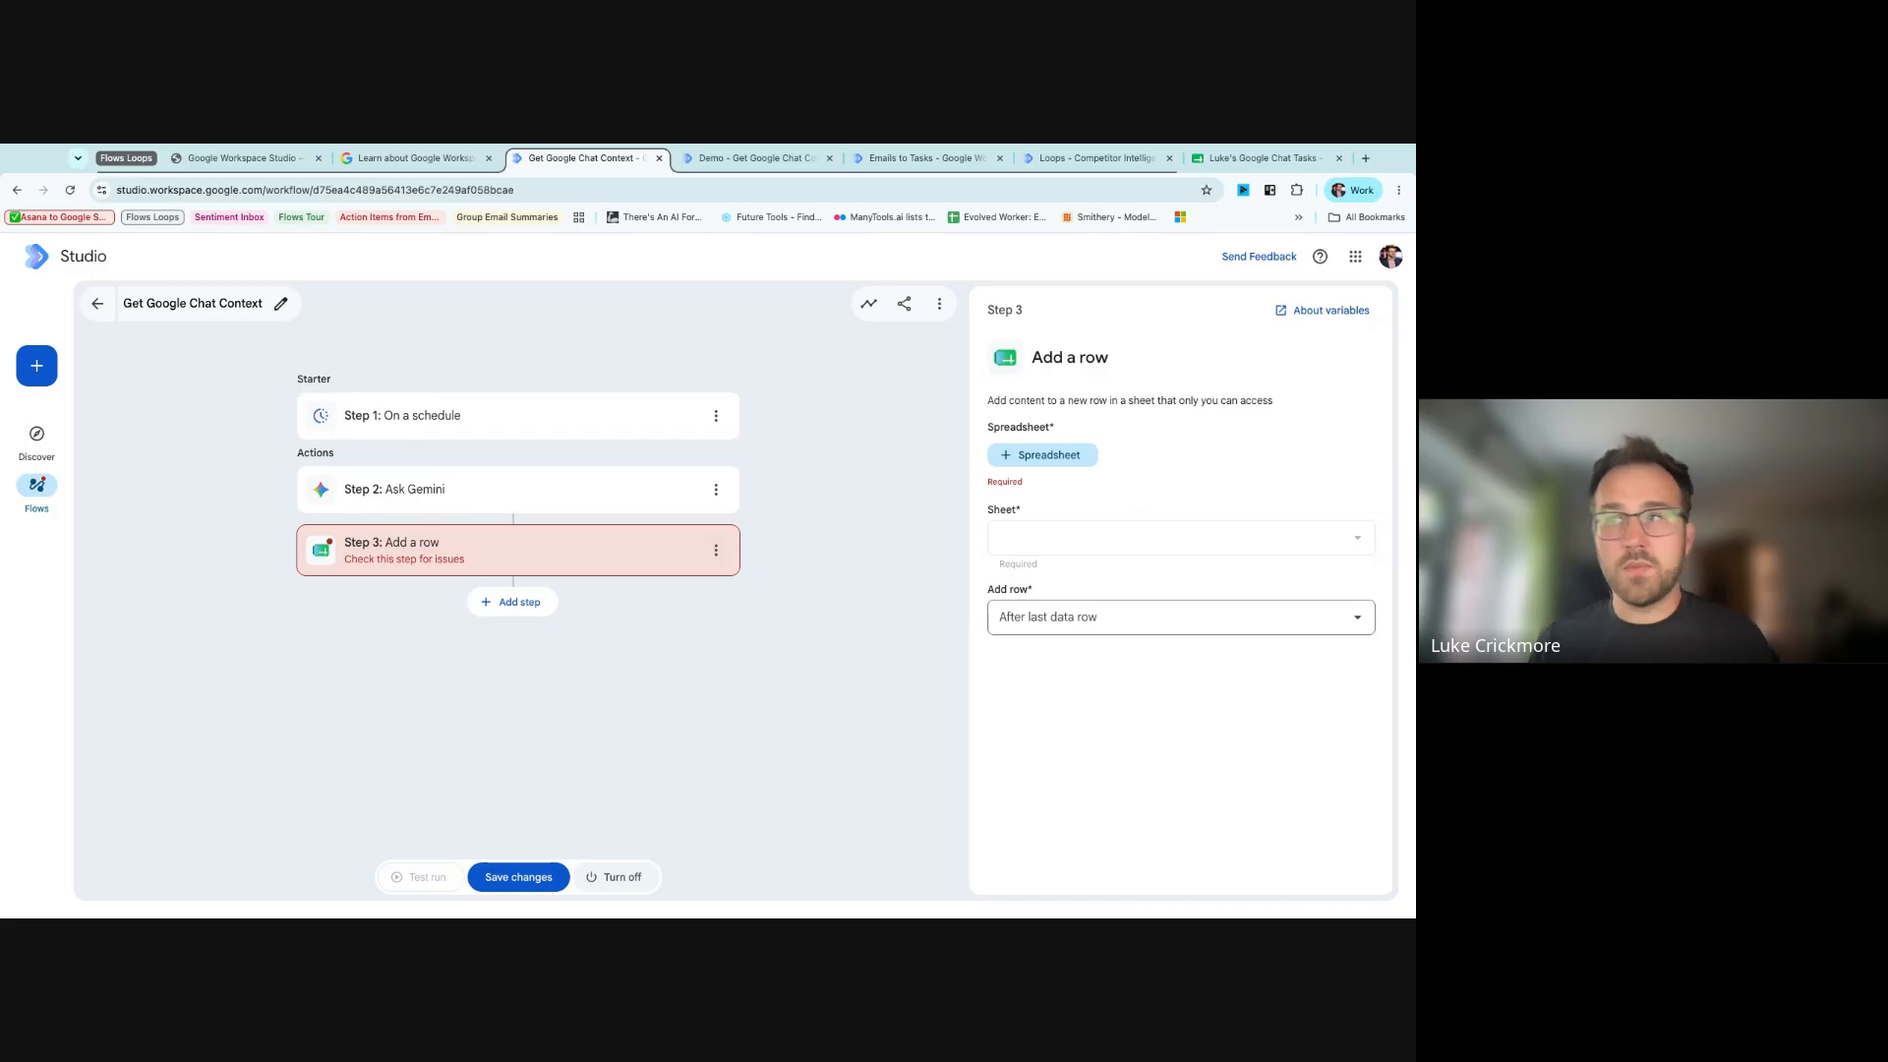
left_click(716, 551)
left_click(692, 665)
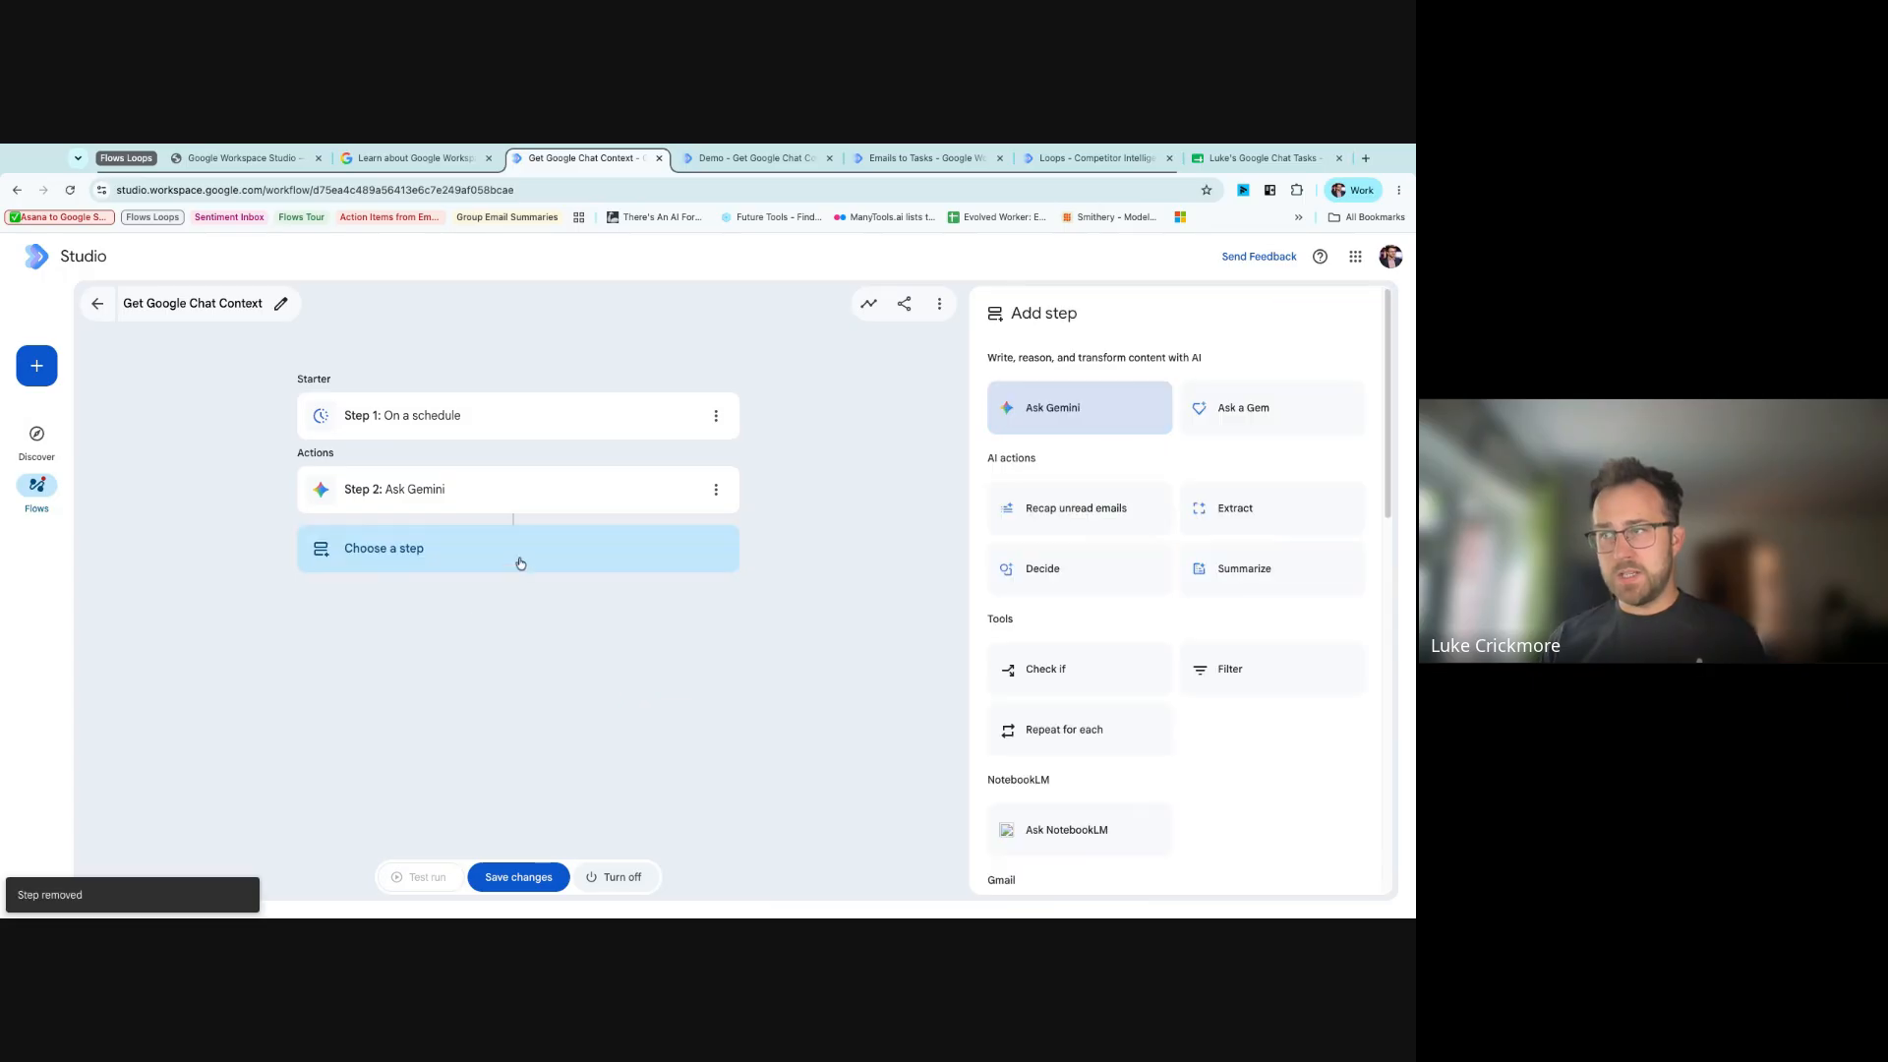
- Insert a Repeat for each step after Ask Gemini as the flow's third step
scroll(1088, 499, "down", 6)
scroll(1089, 499, "up", 4)
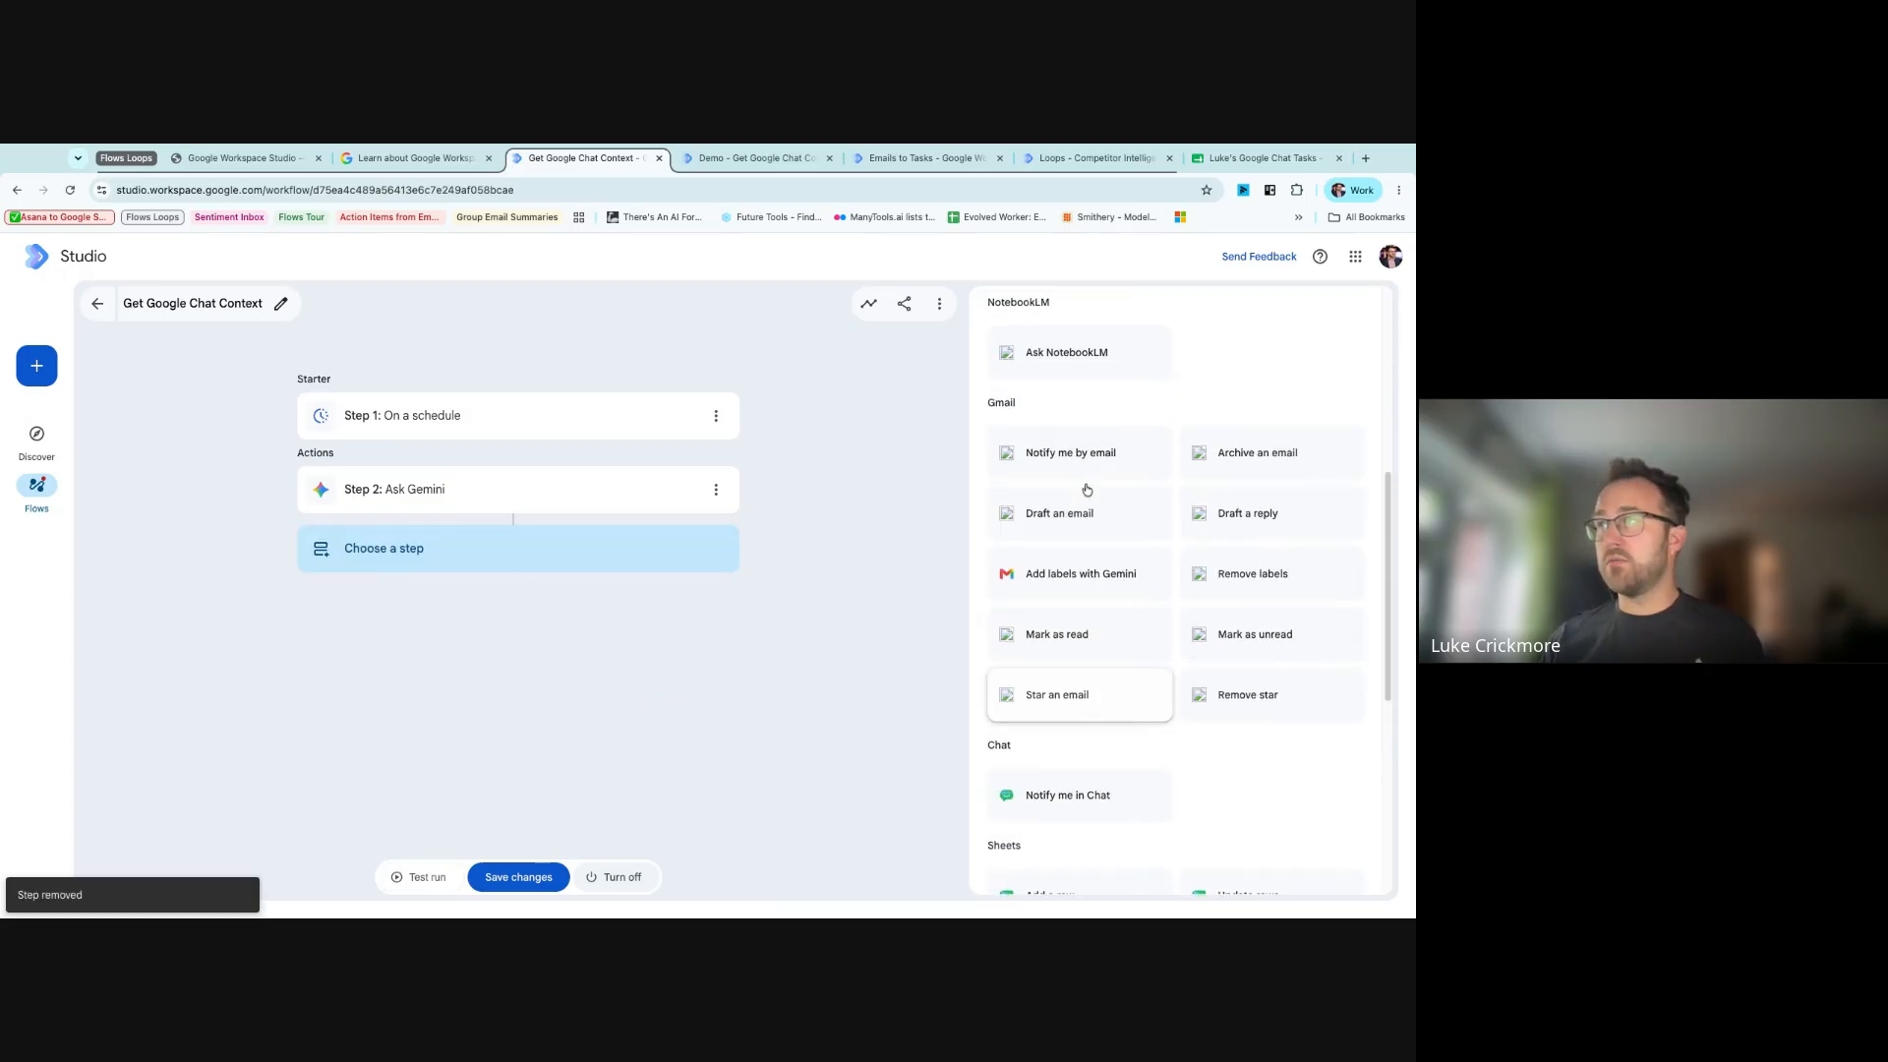
scroll(1066, 640, "up", 2)
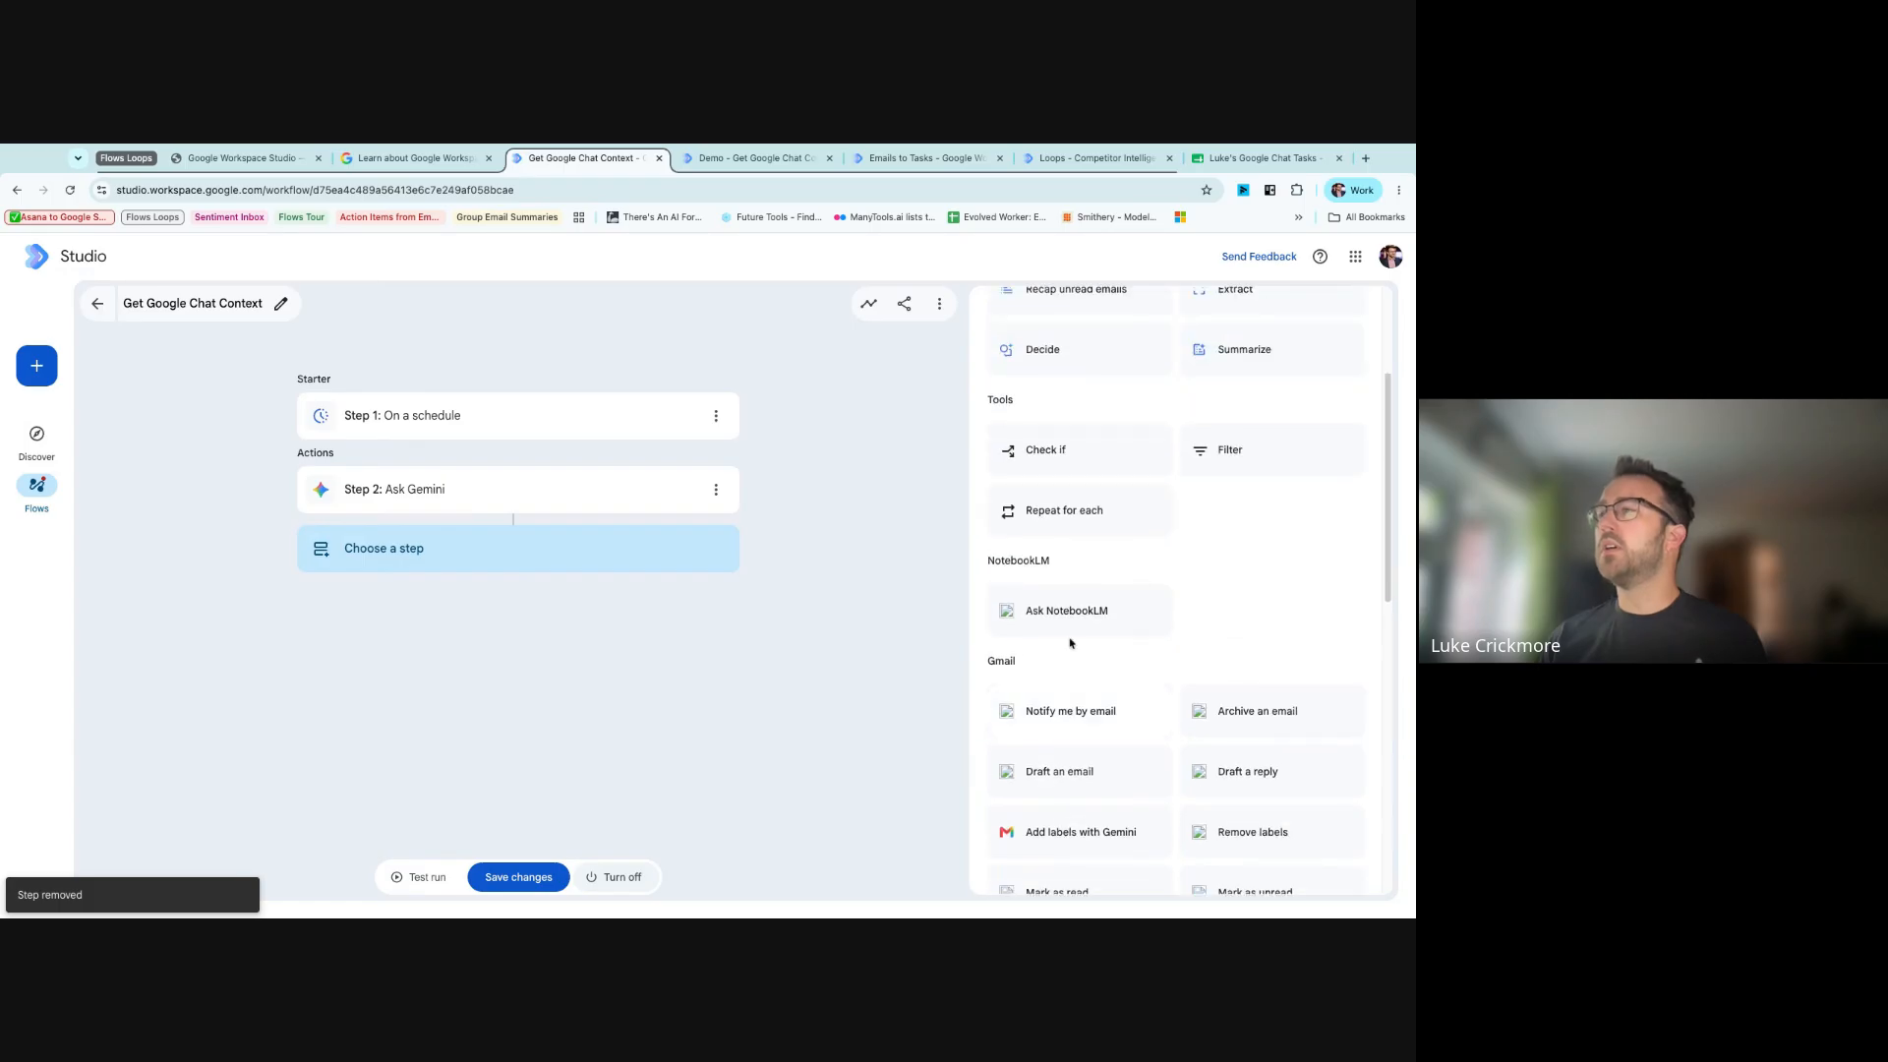
left_click(1066, 513)
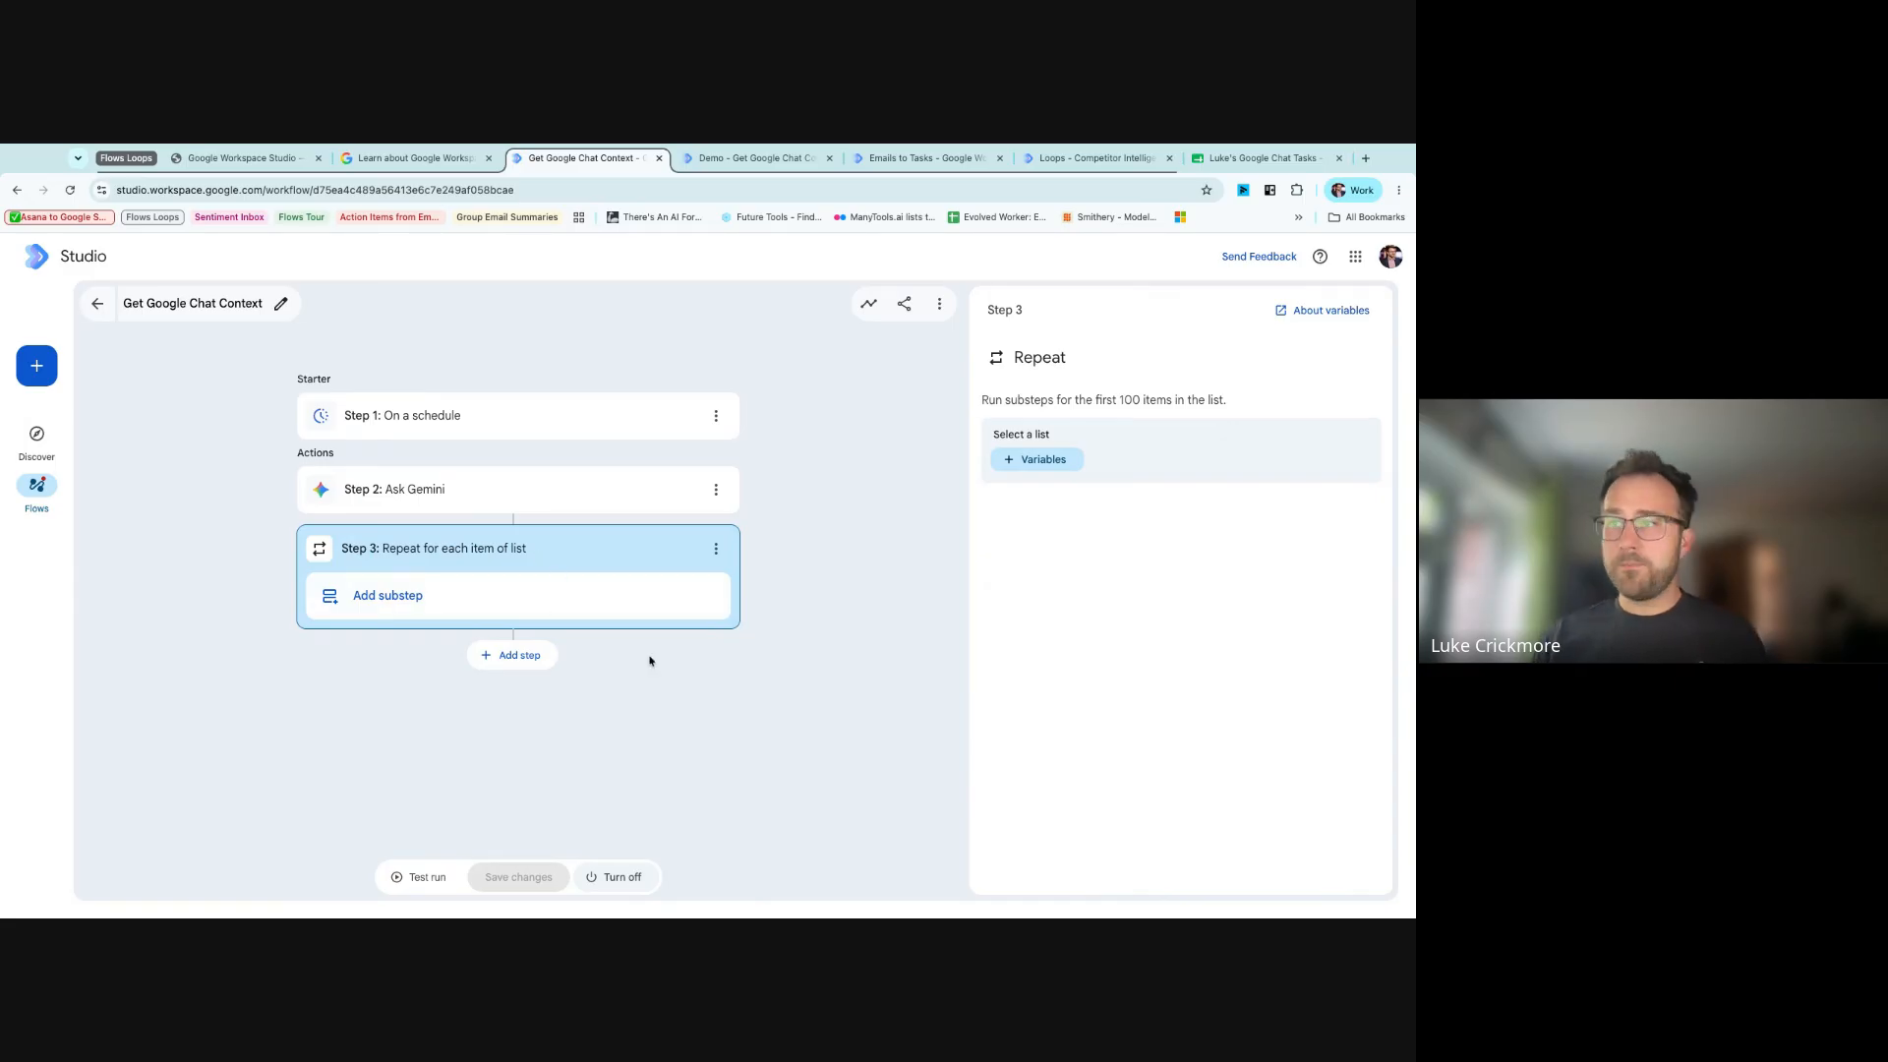
- Review the response format and custom structured data fields of the Ask Gemini step that precedes the Repeat step
left_click(620, 494)
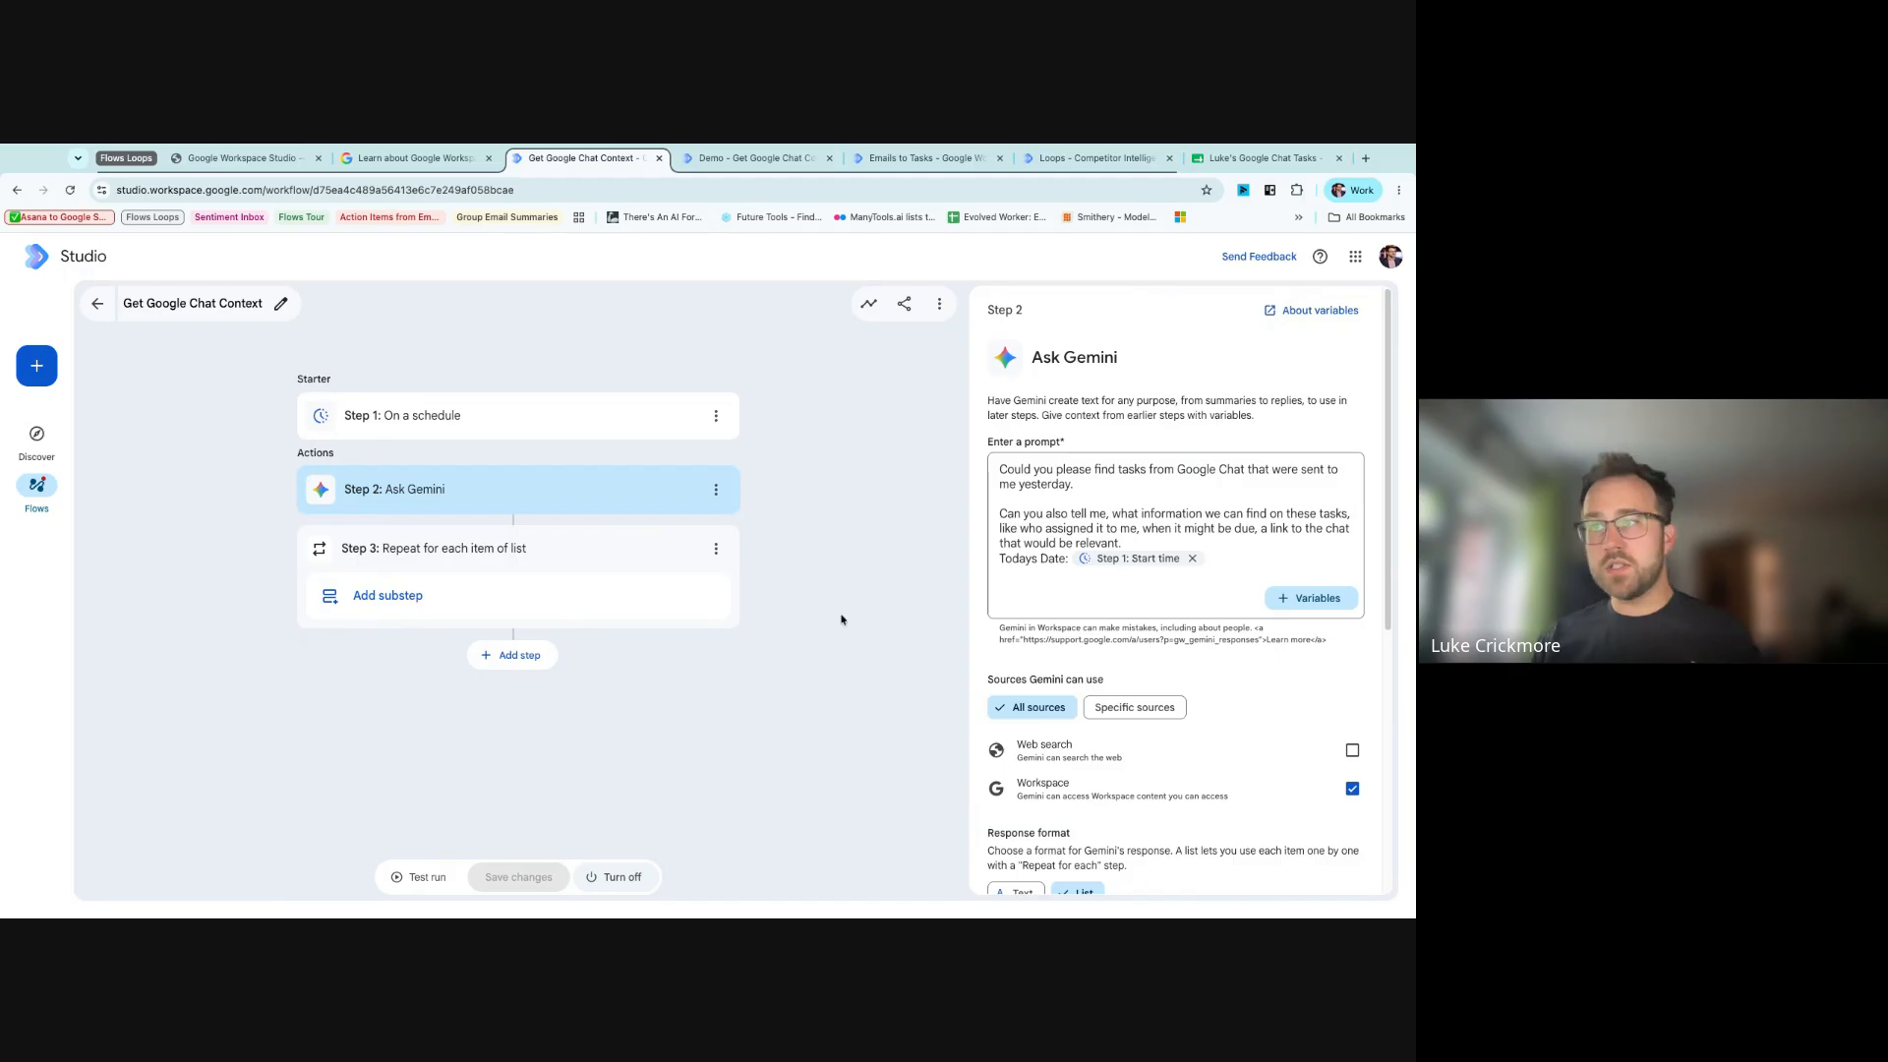
left_click(407, 593)
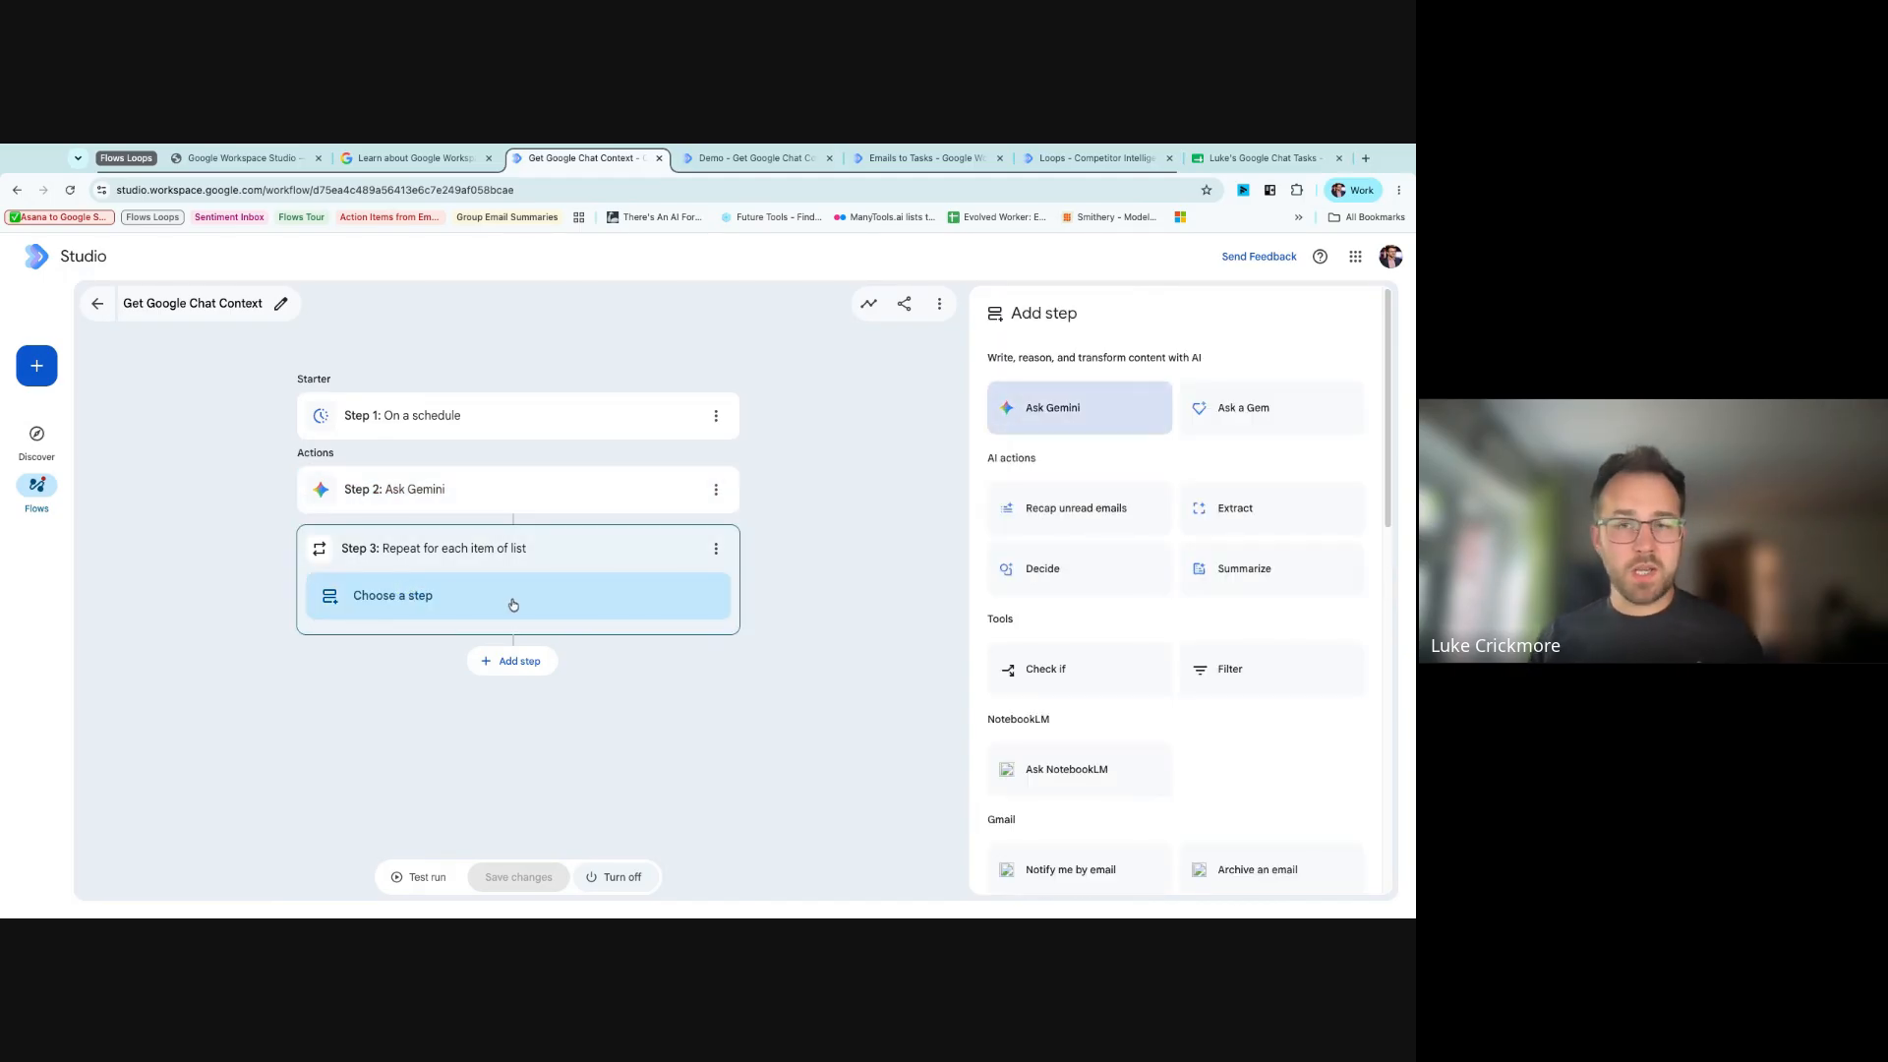
left_click(457, 557)
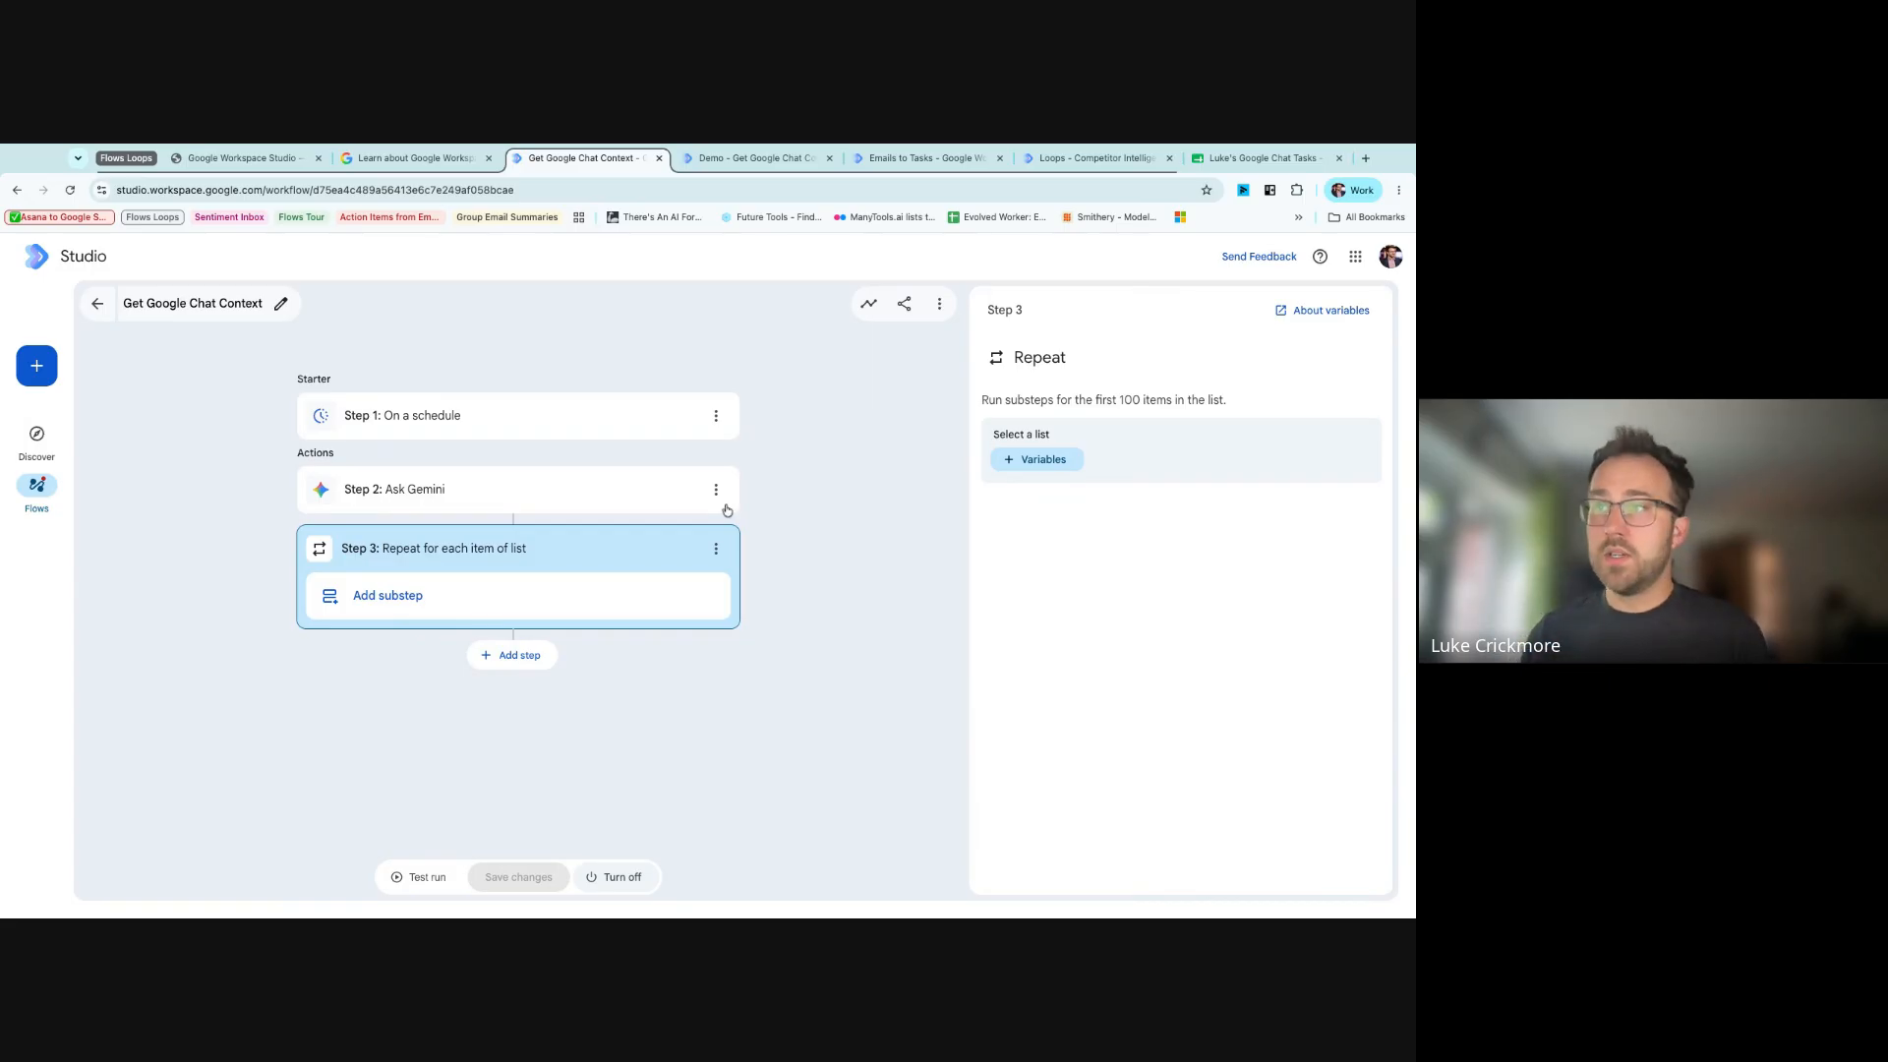
left_click(724, 504)
scroll(1102, 708, "down", 4)
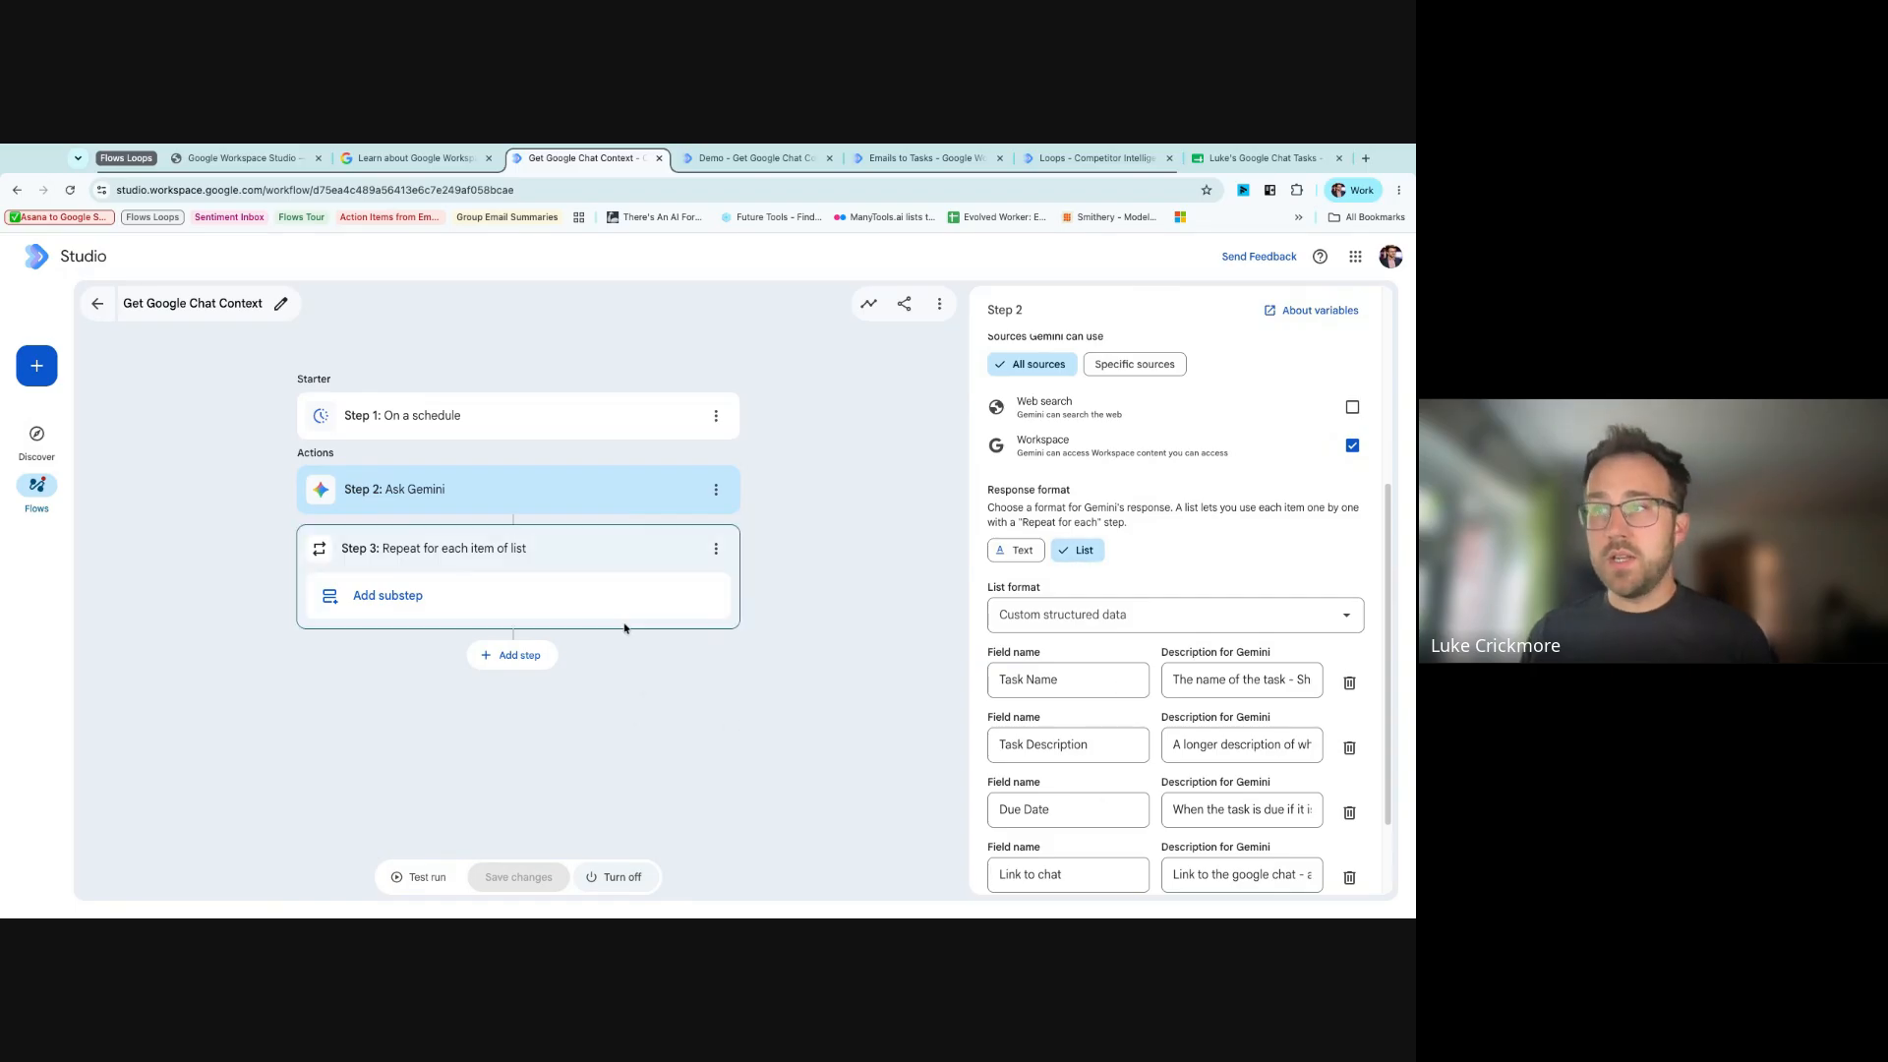
- Add a Get sheet contents step to the flow and move it up to sit before the Repeat step
left_click(512, 655)
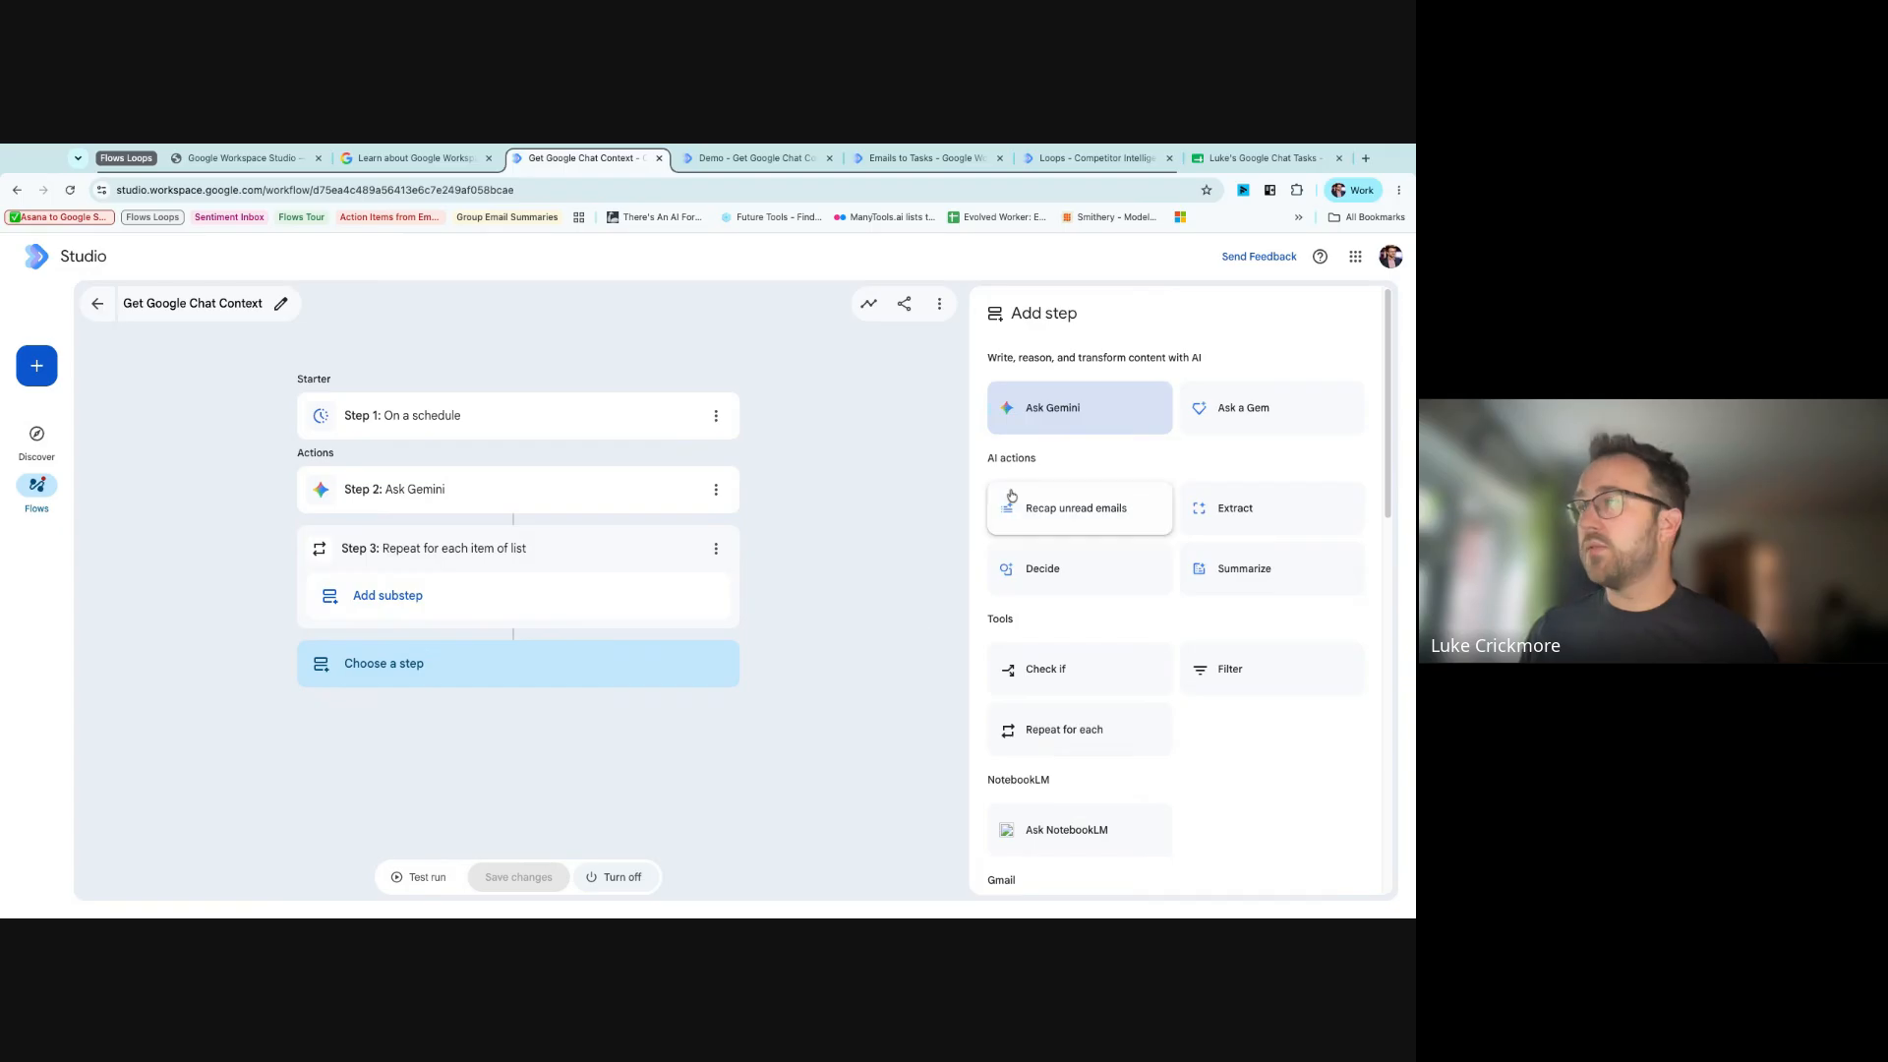
scroll(1117, 816, "down", 10)
left_click(1226, 763)
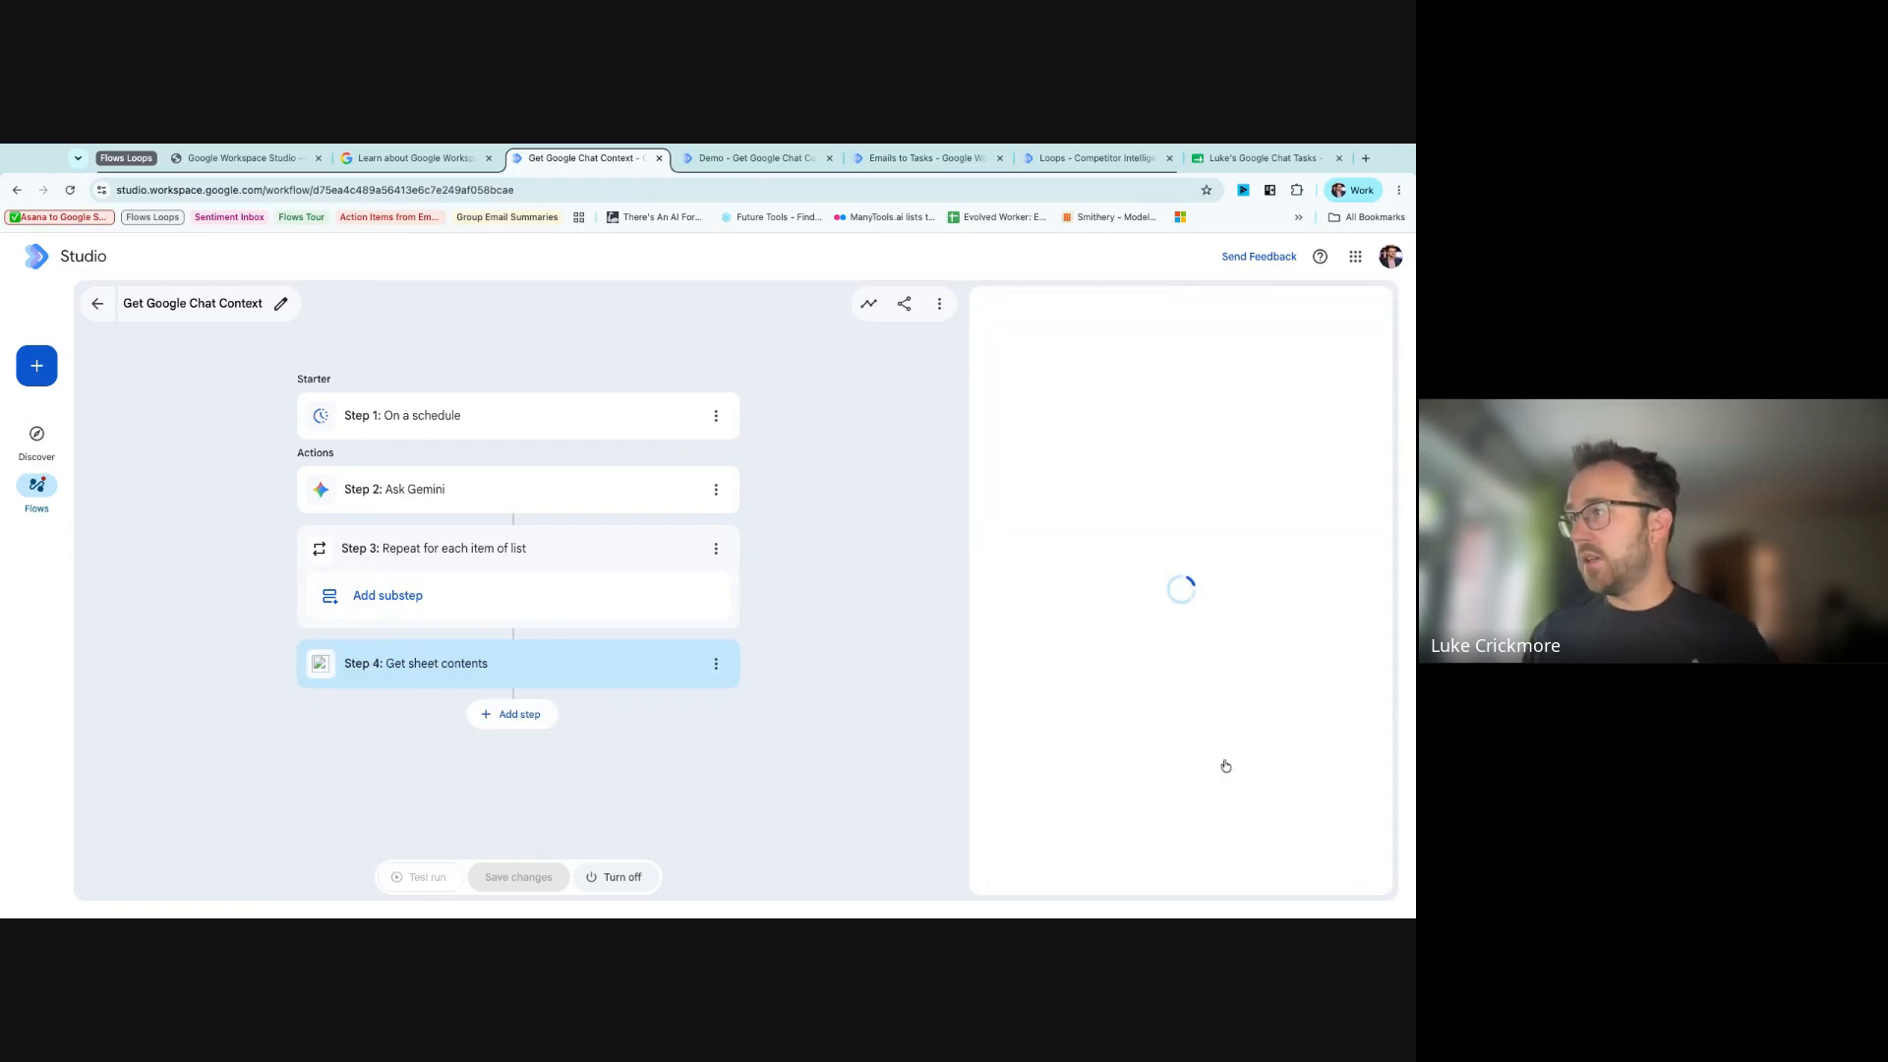
left_click(716, 663)
left_click(663, 700)
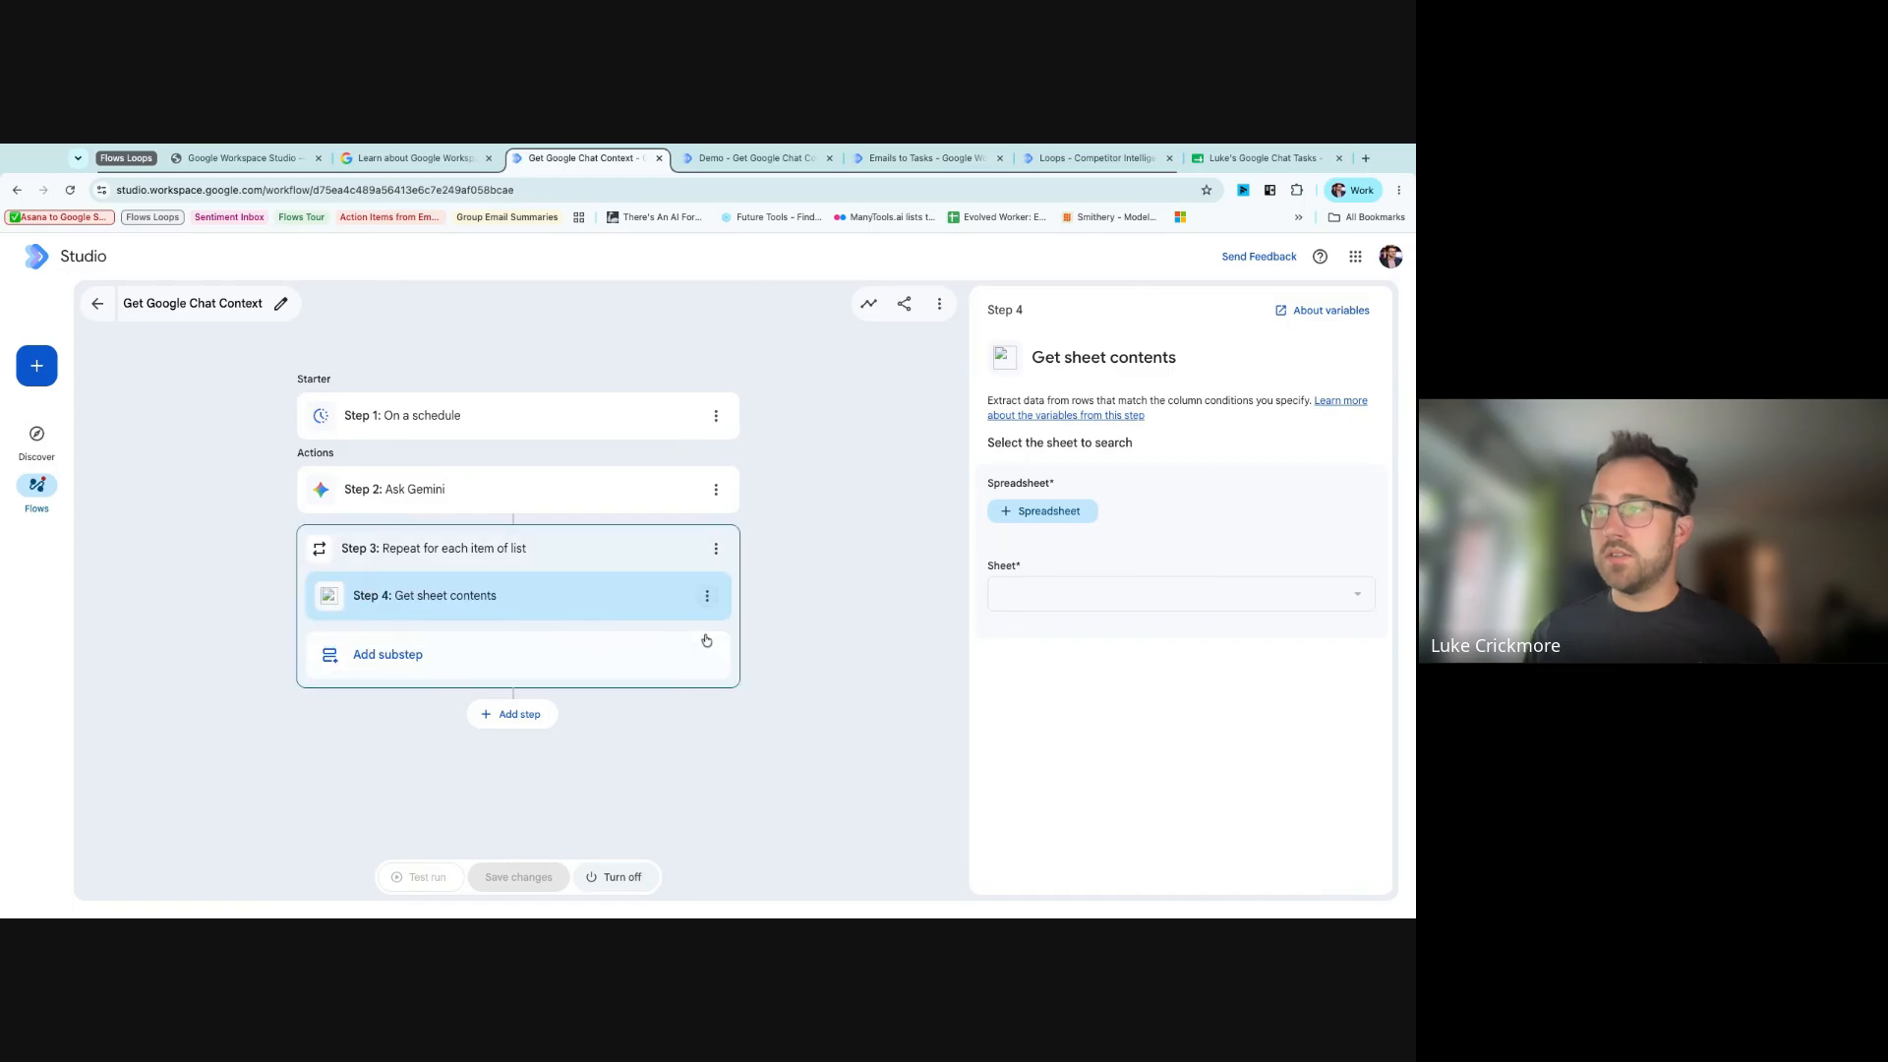
left_click(707, 595)
left_click(629, 588)
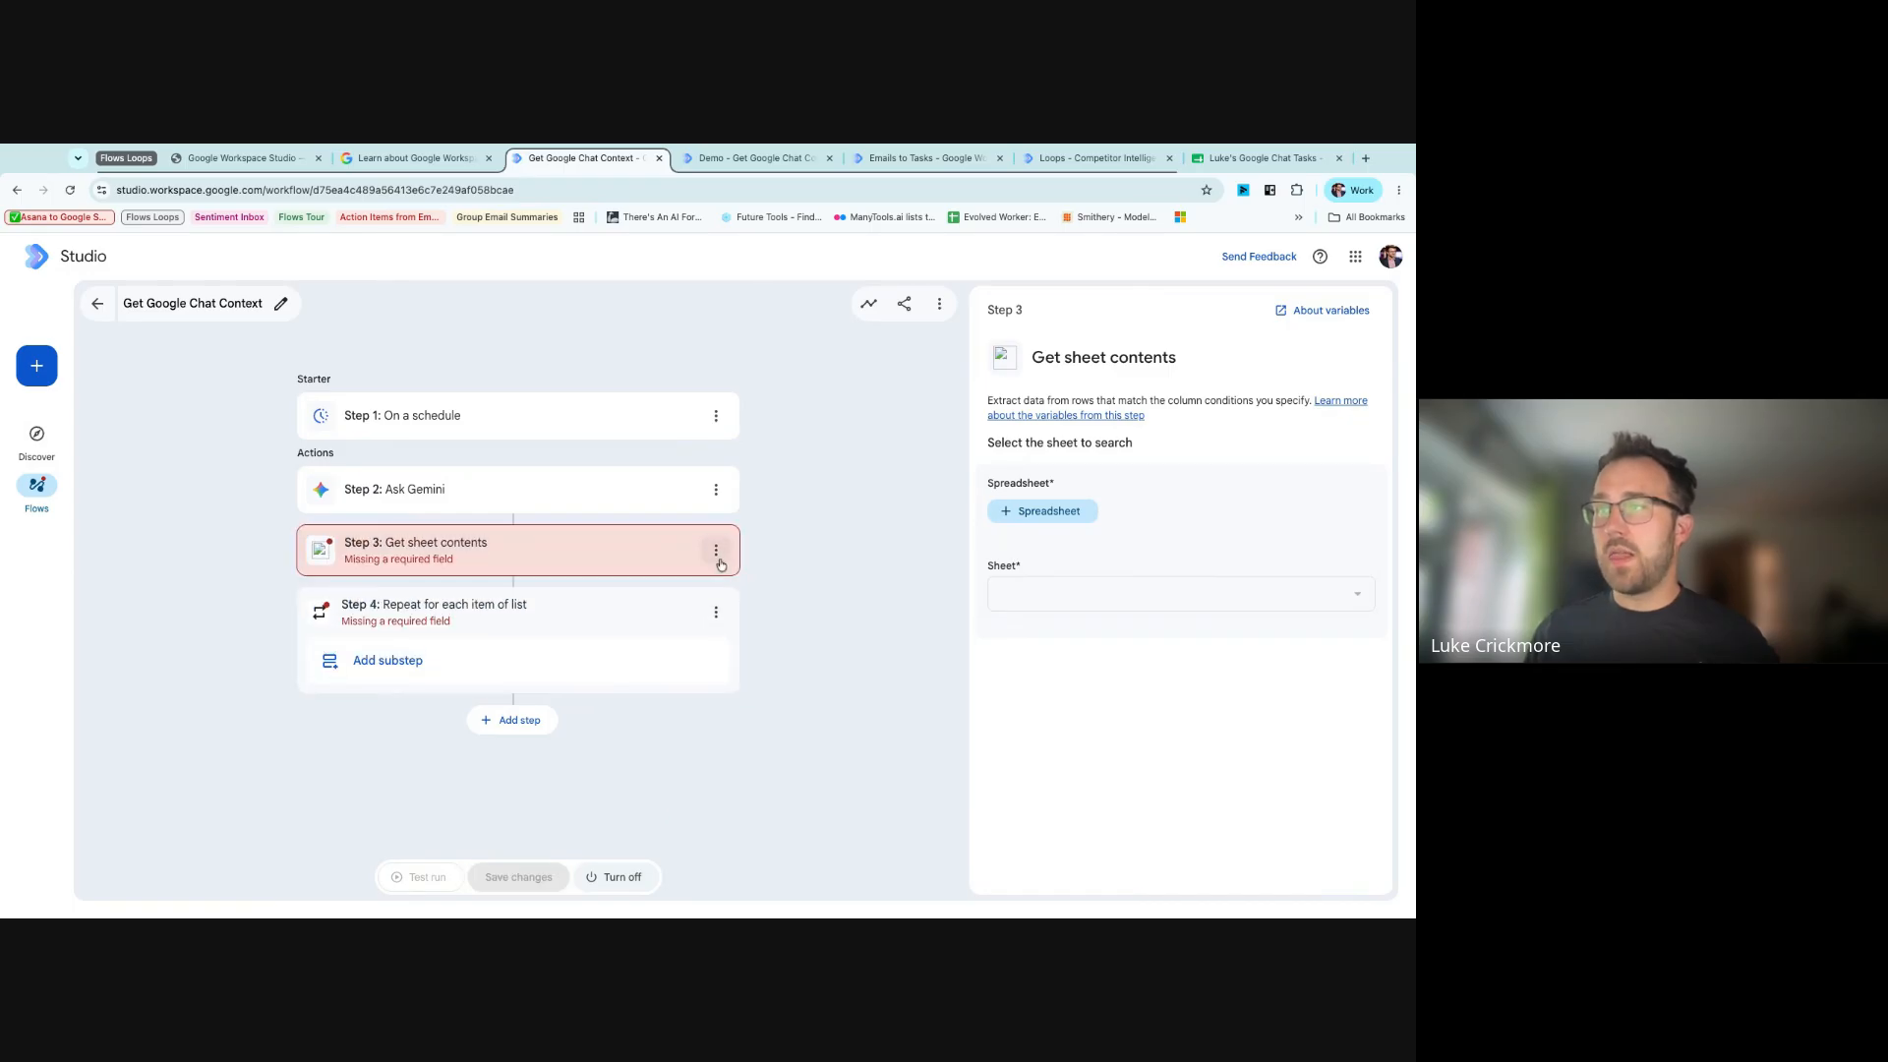
- Check which lists from the earlier steps the Repeat step can loop over
left_click(463, 619)
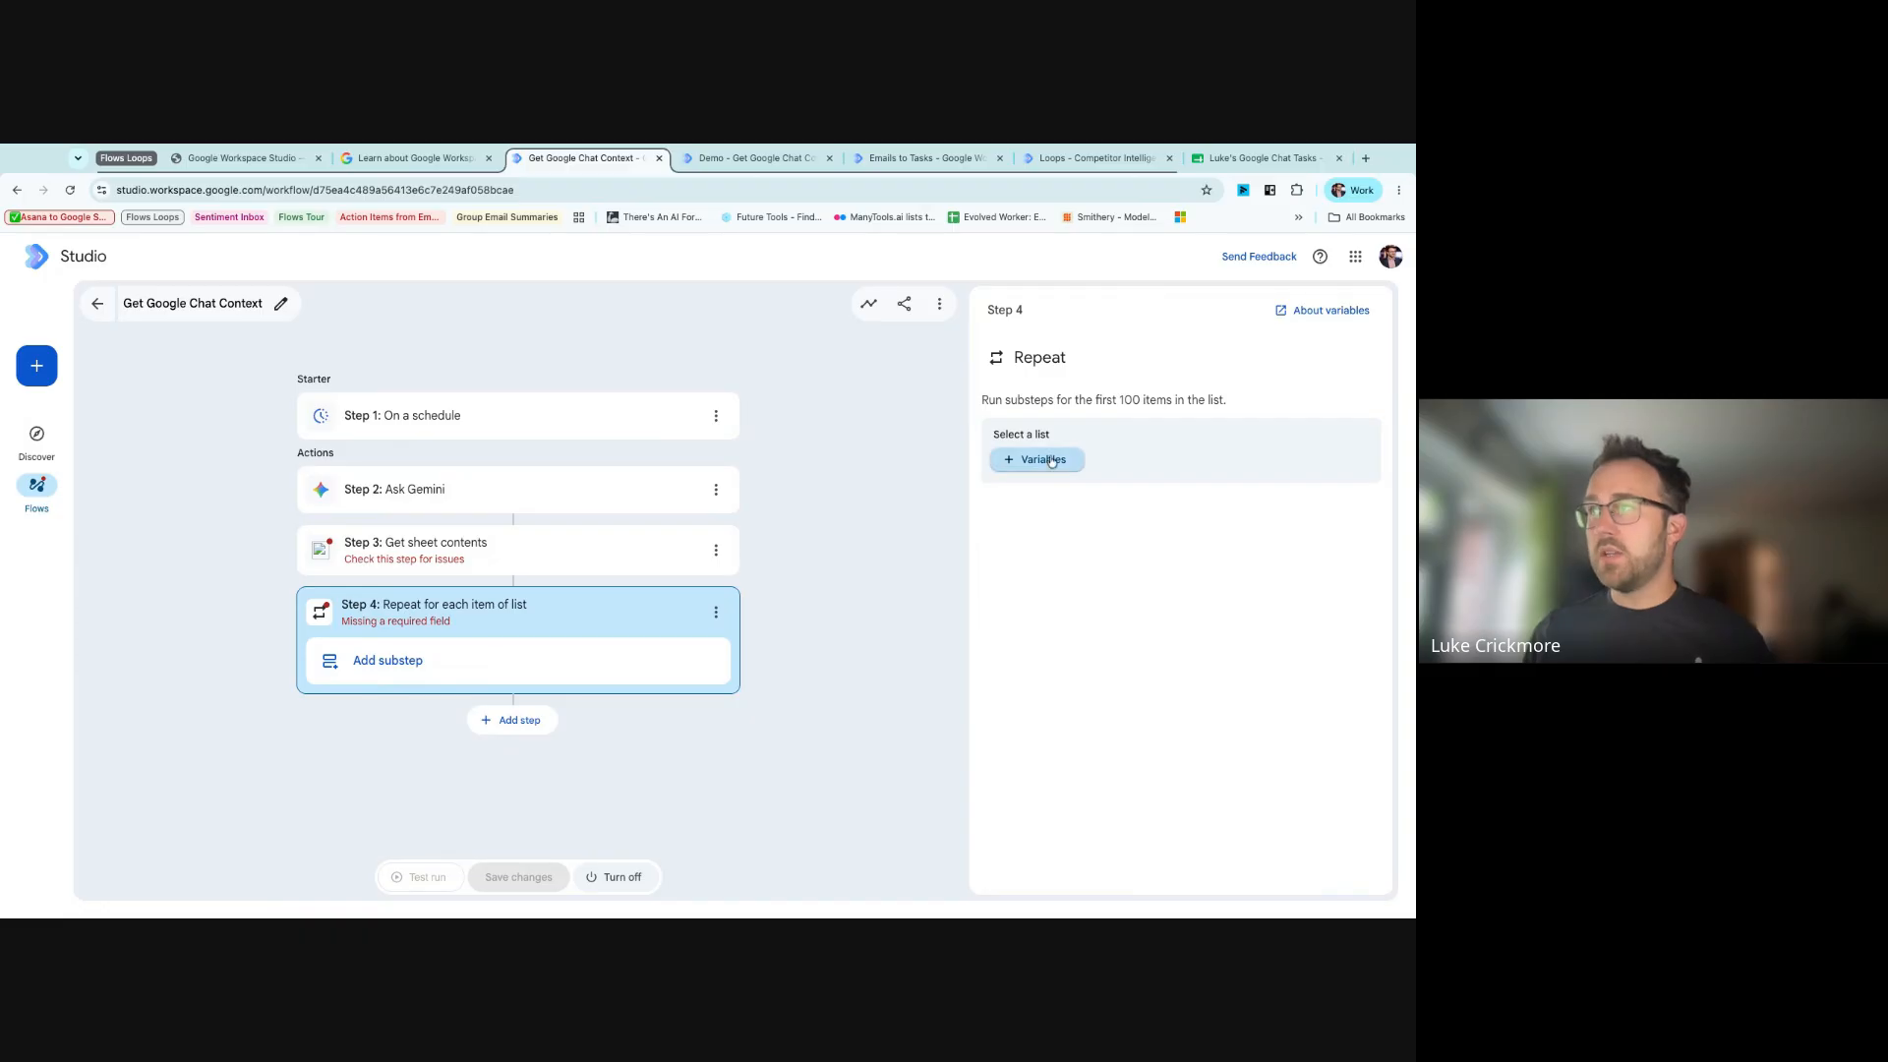
left_click(1051, 462)
mouse_move(1110, 531)
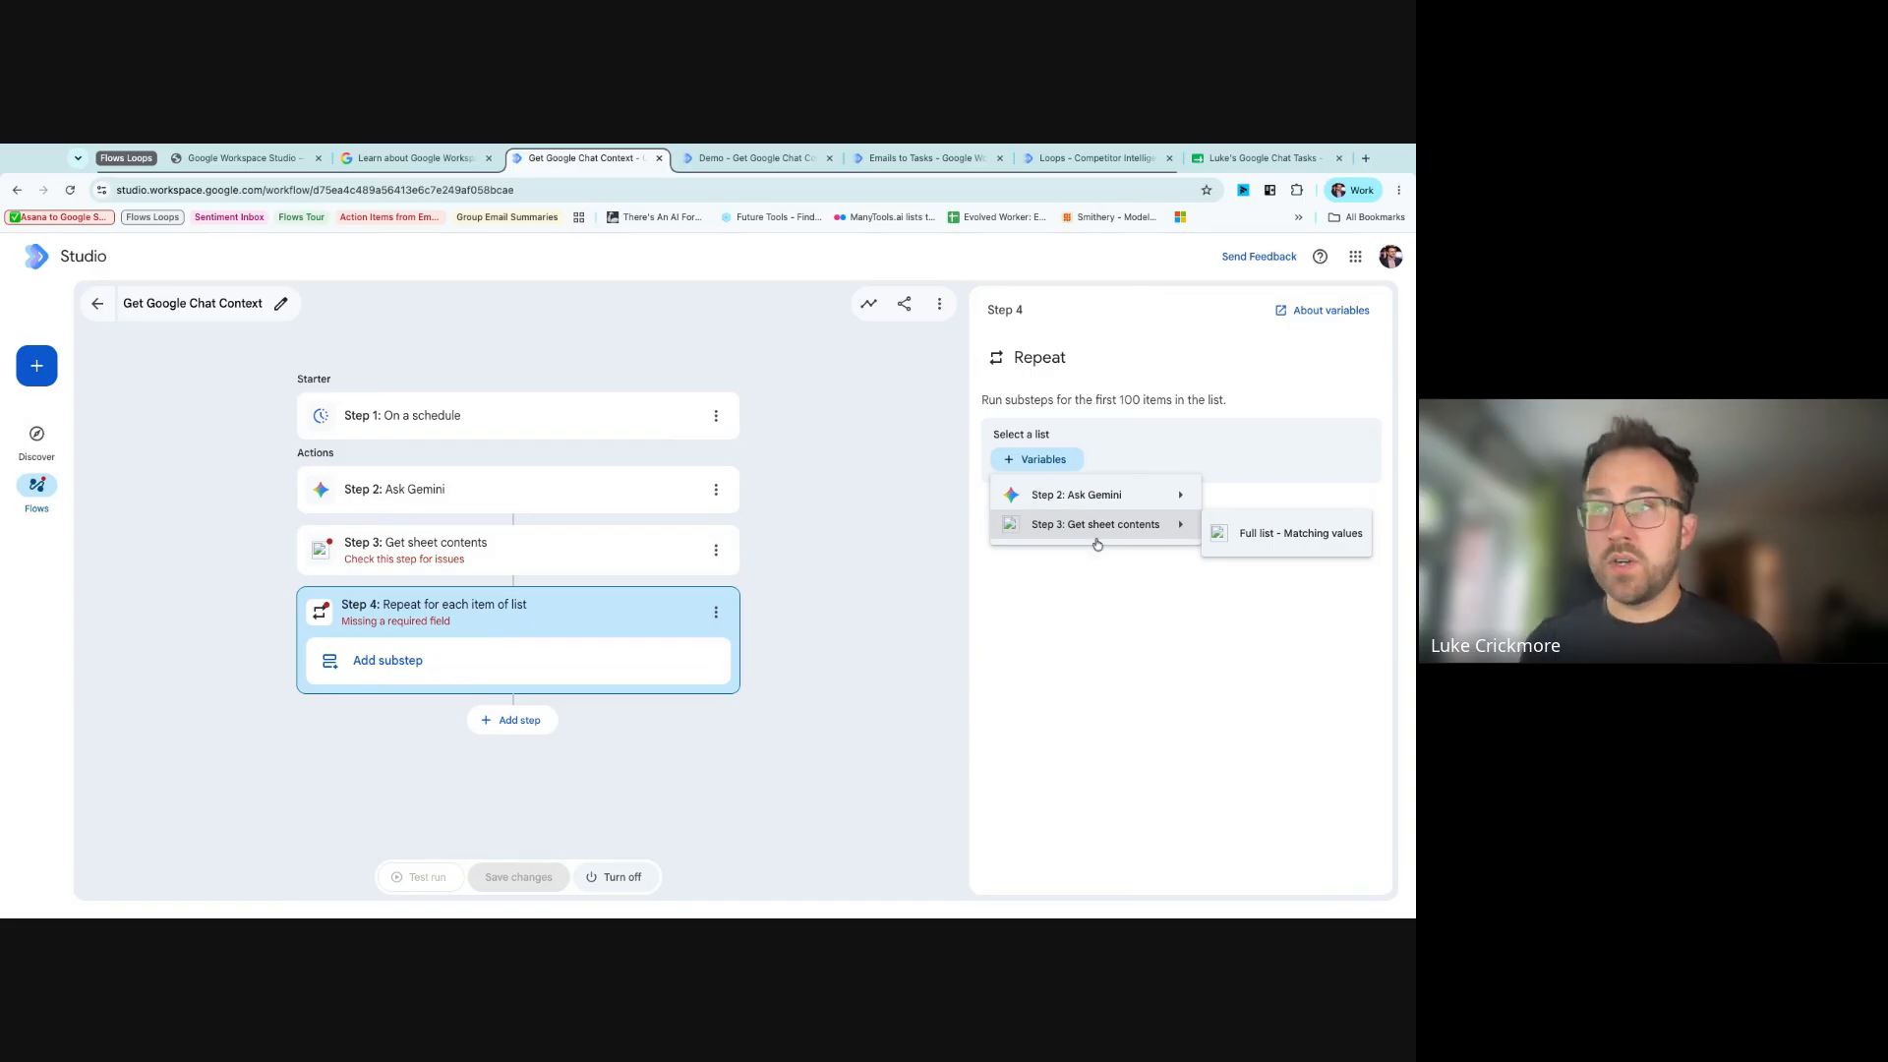
- Delete the Get sheet contents step from the flow
left_click(470, 563)
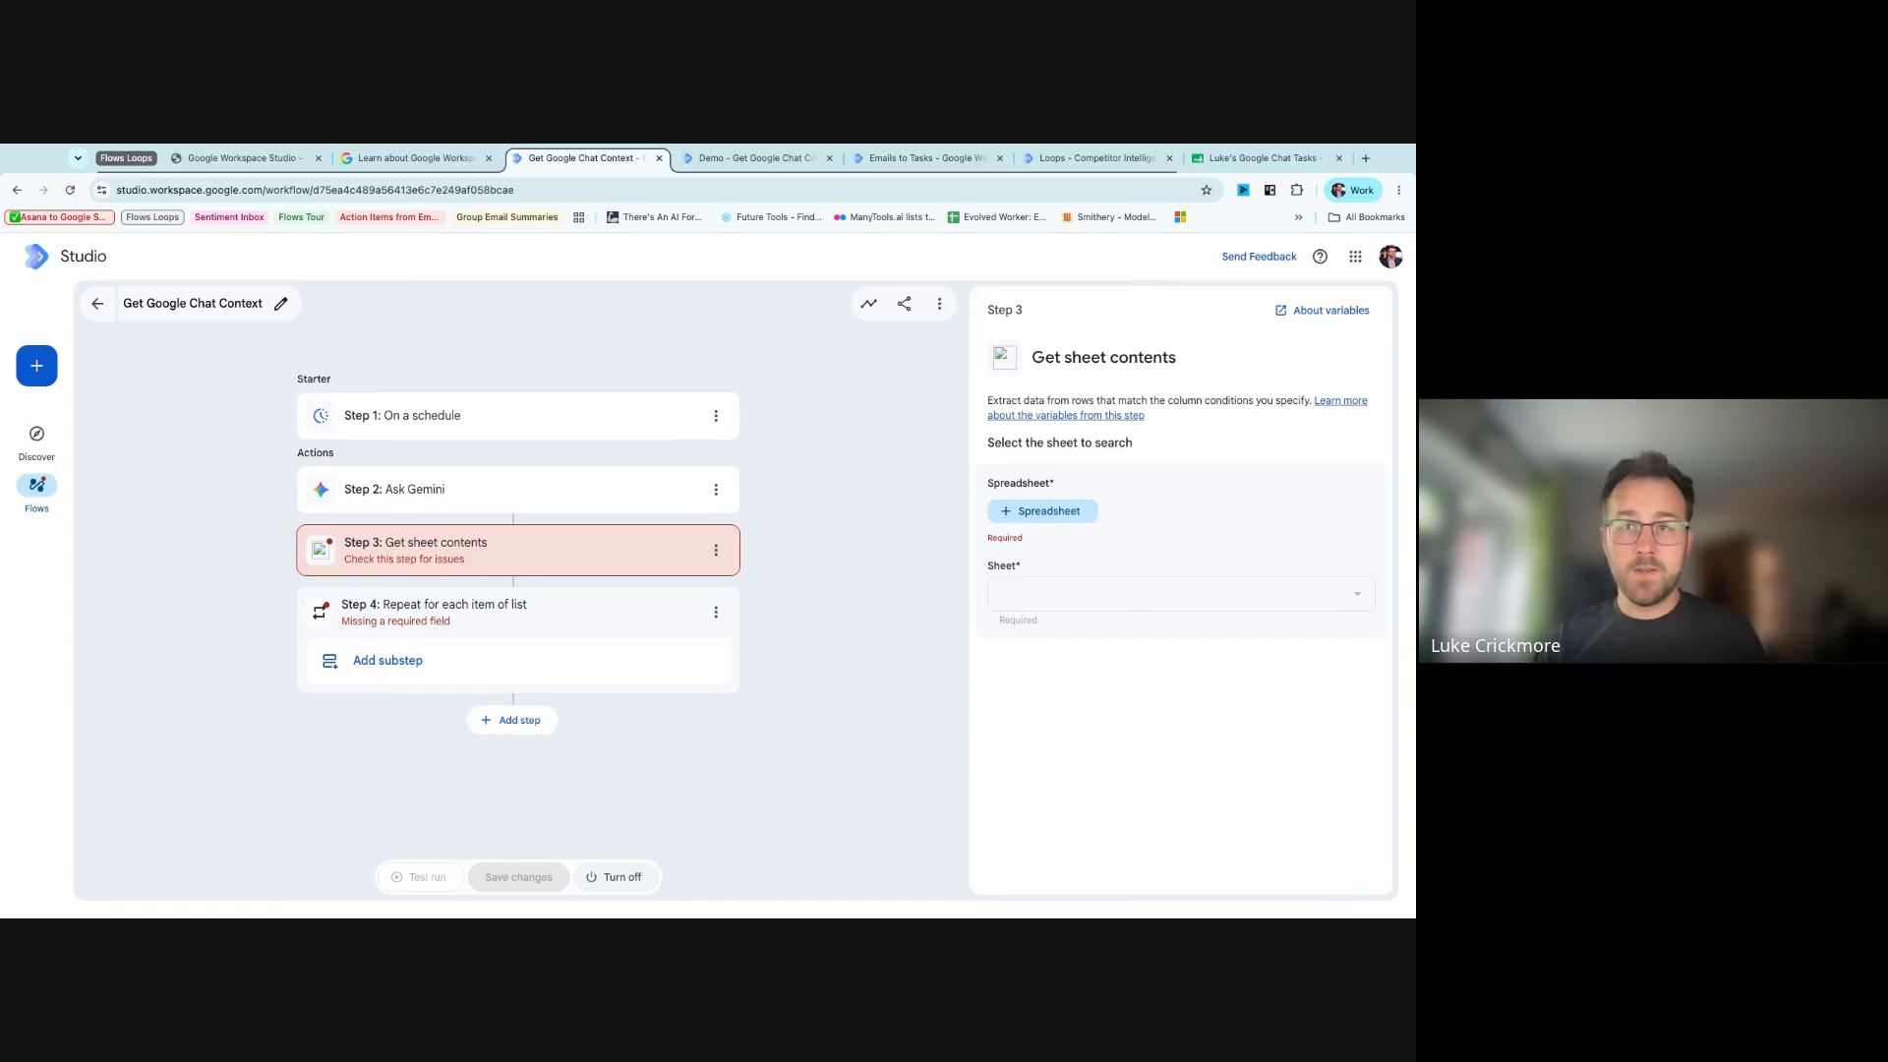
left_click(716, 549)
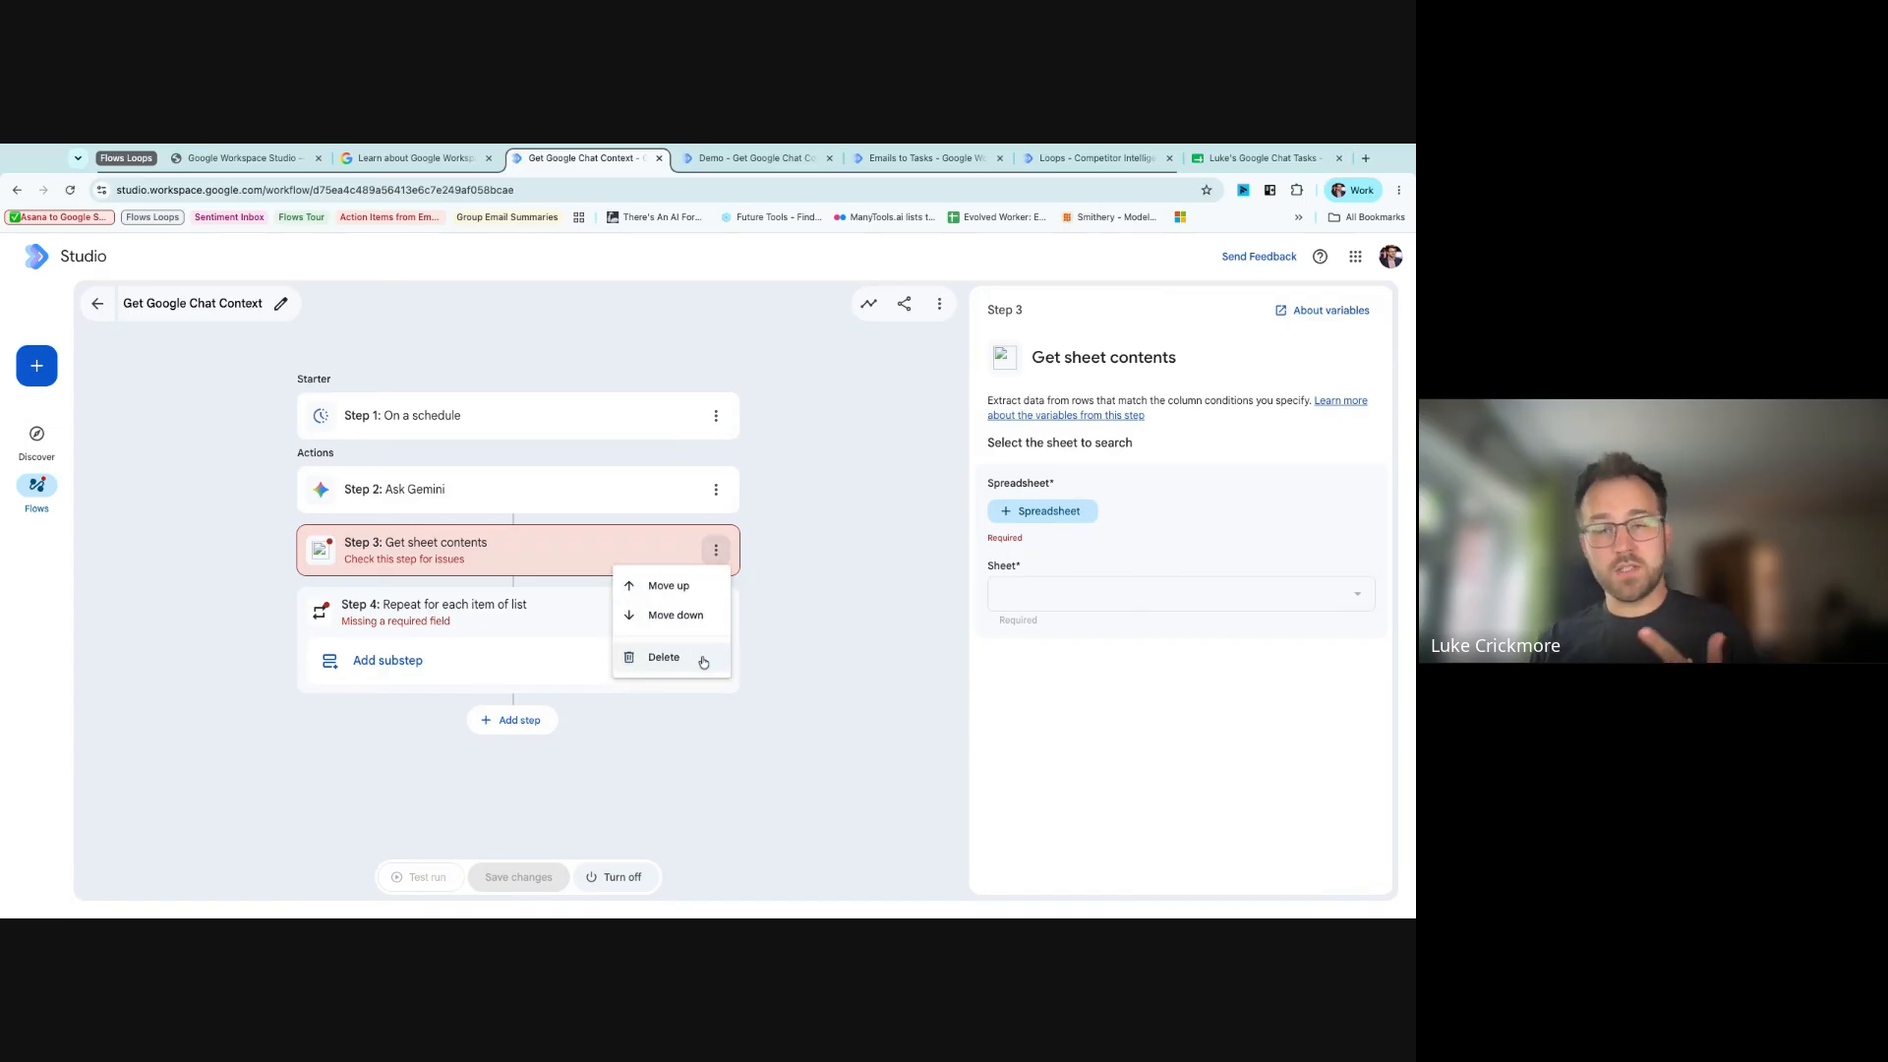
left_click(664, 657)
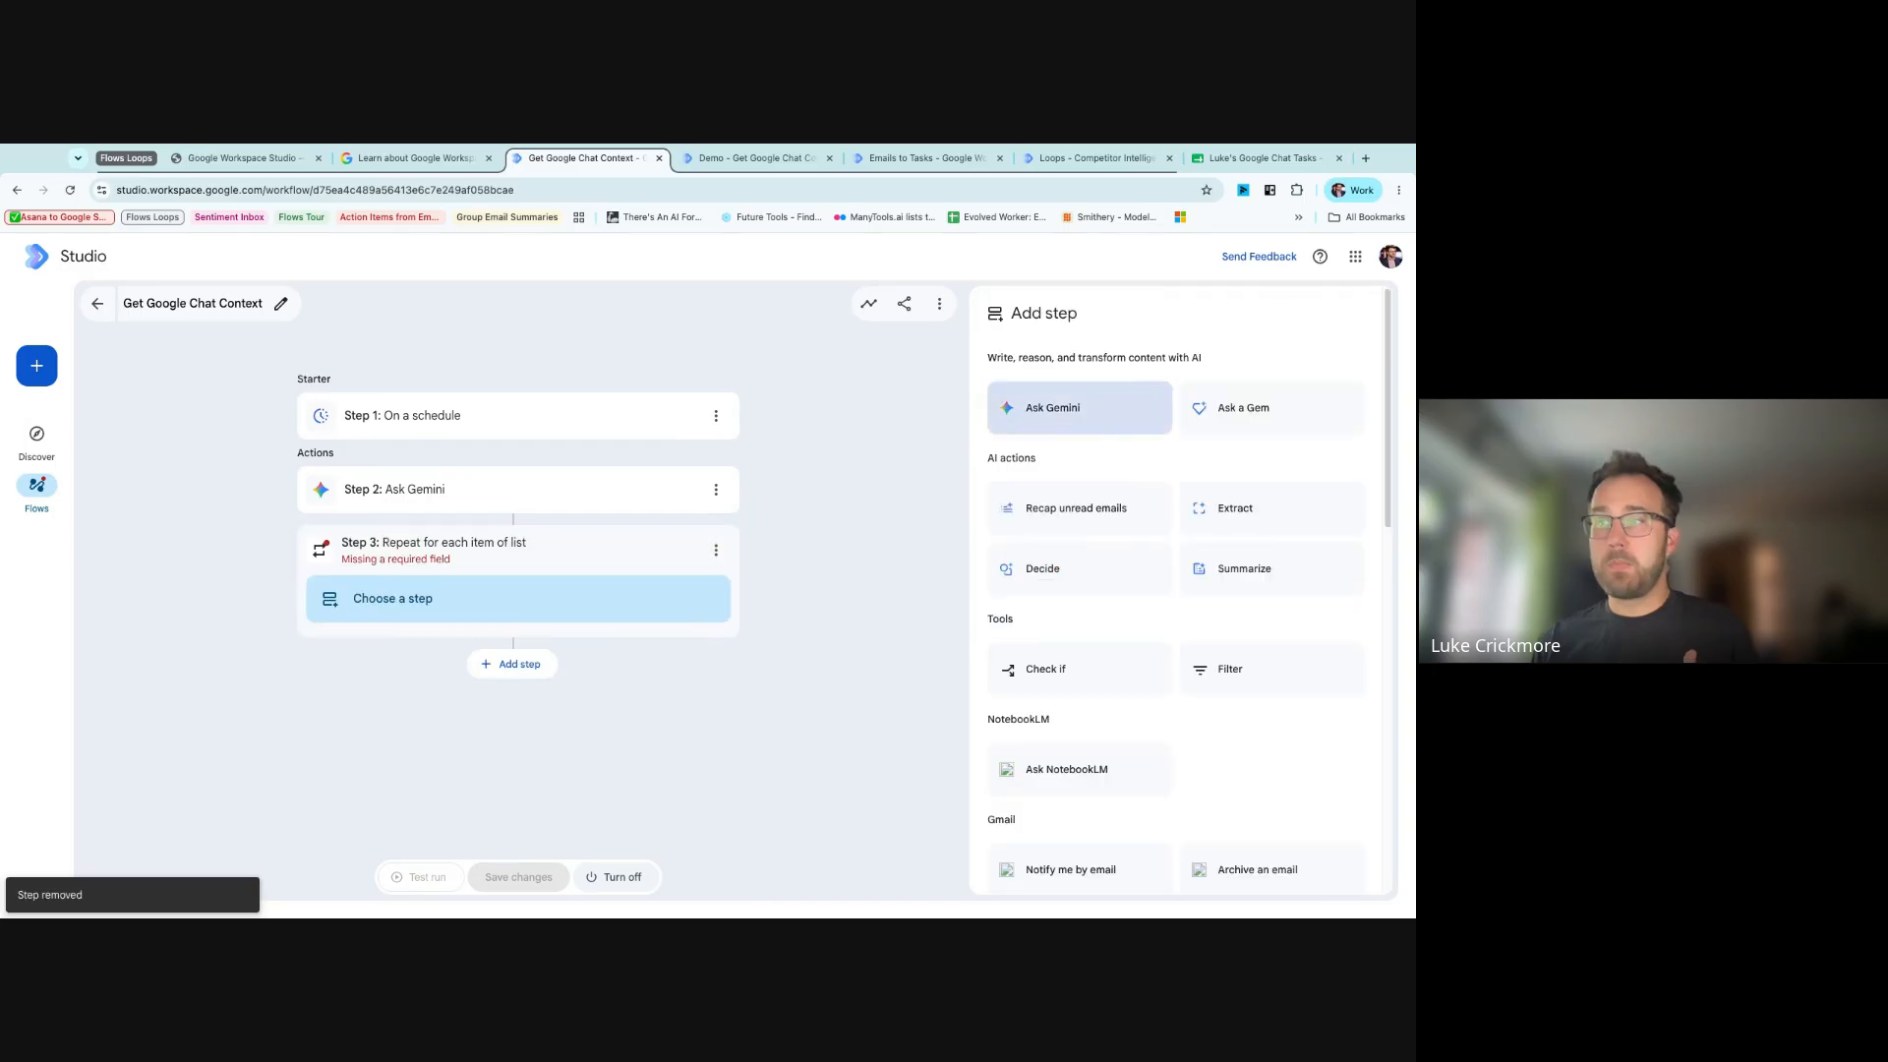
- Set the Repeat step to loop over the Full list - List created by Gemini from the Ask Gemini step
left_click(558, 561)
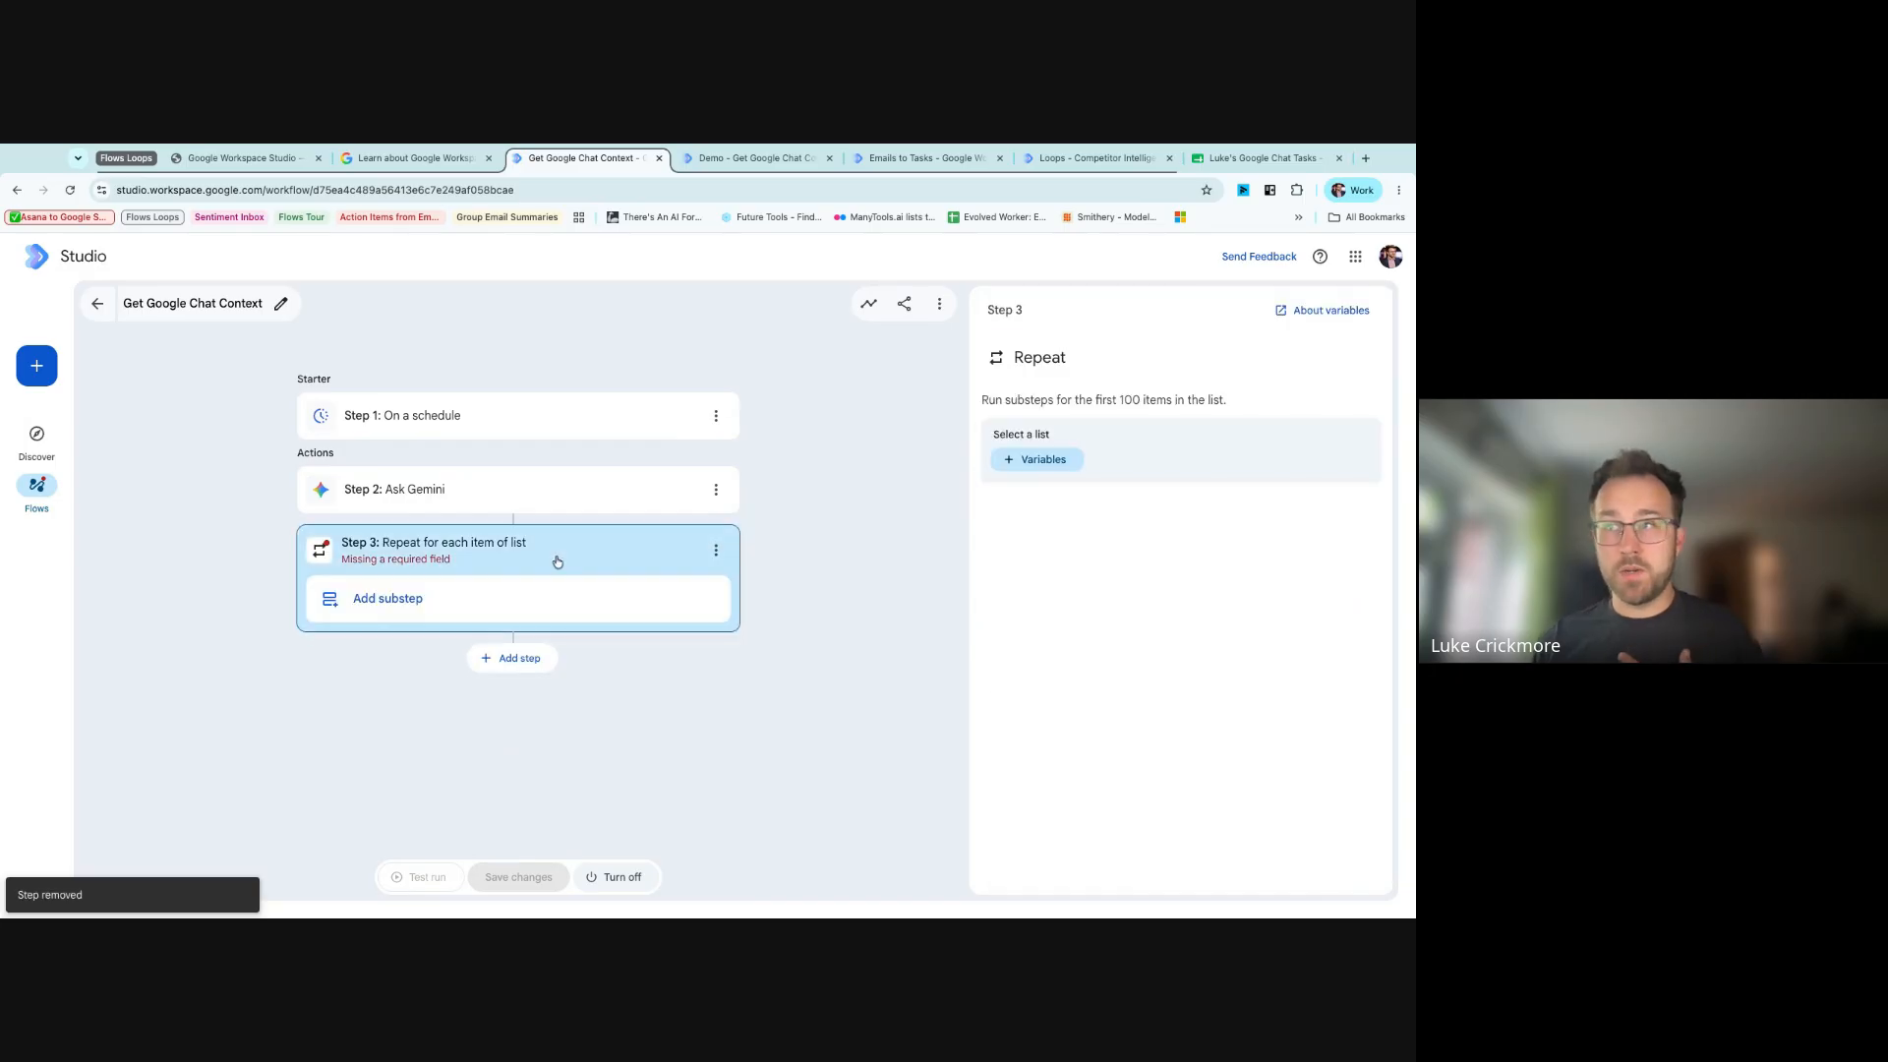
left_click(1049, 462)
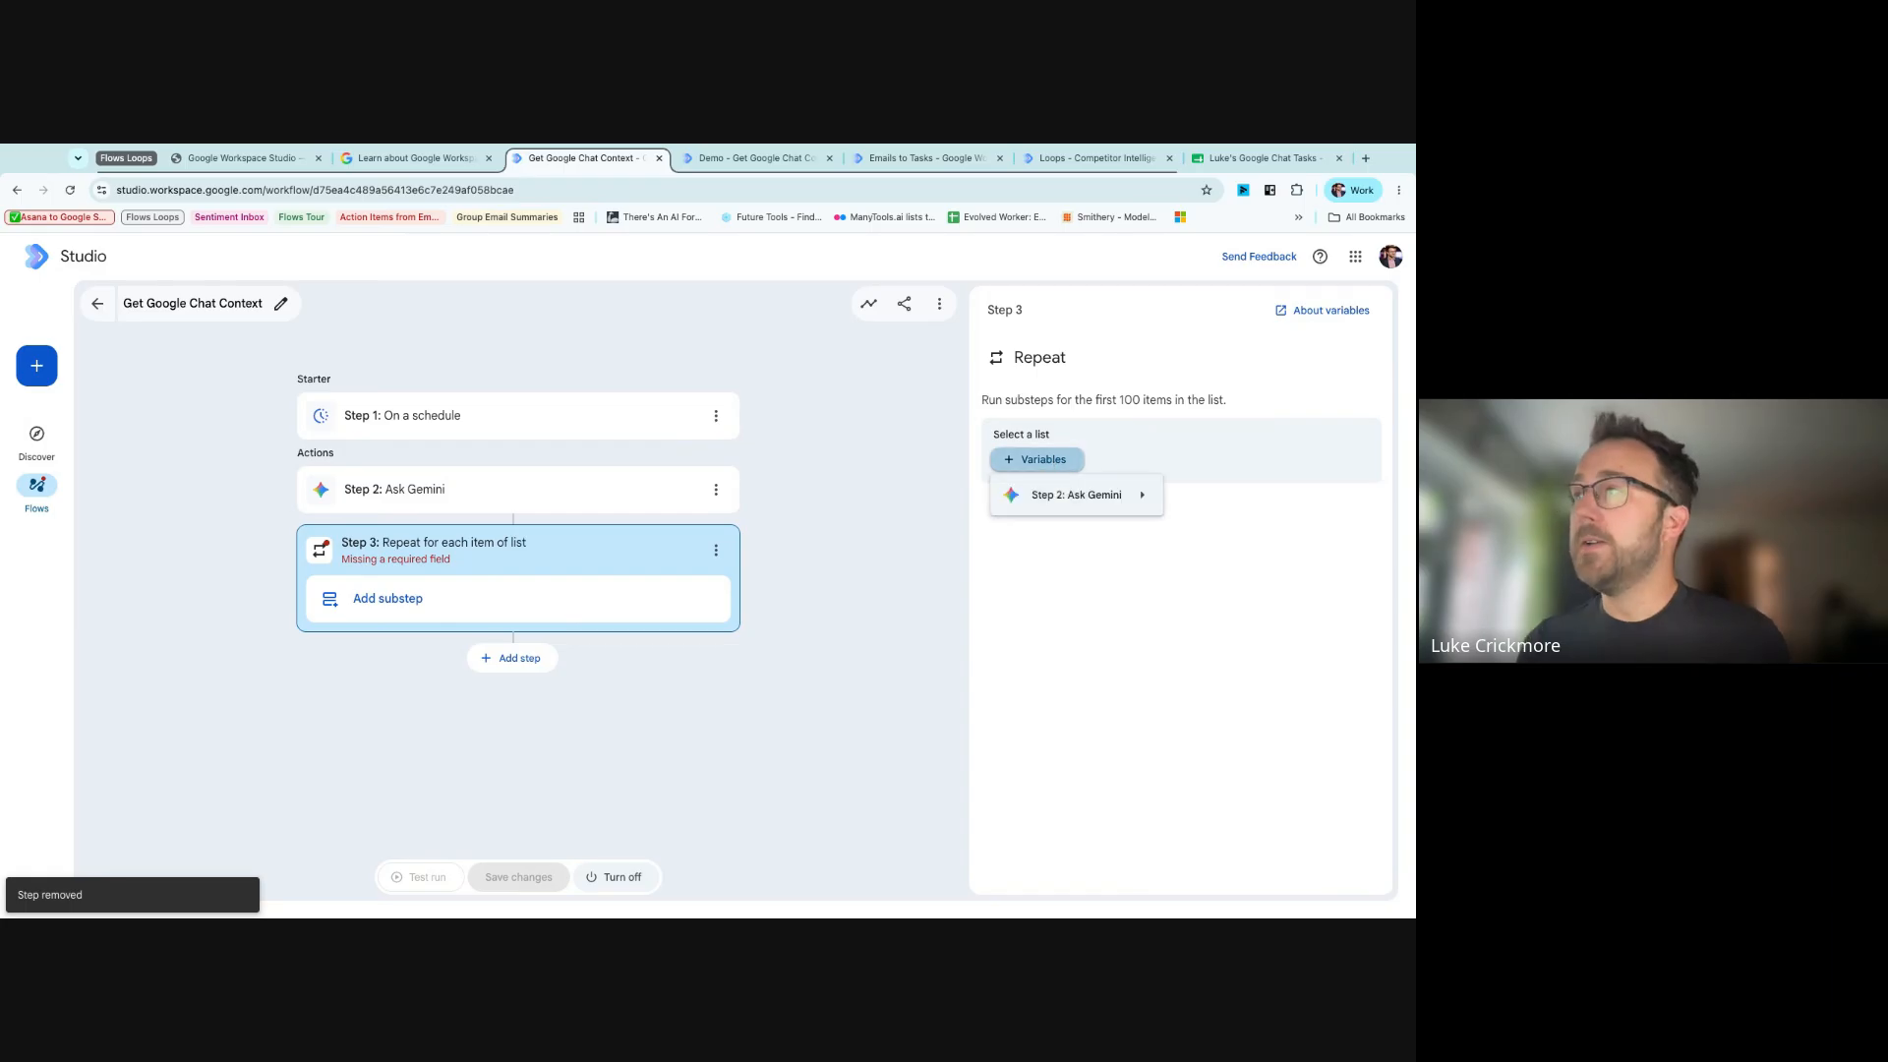
mouse_move(1121, 496)
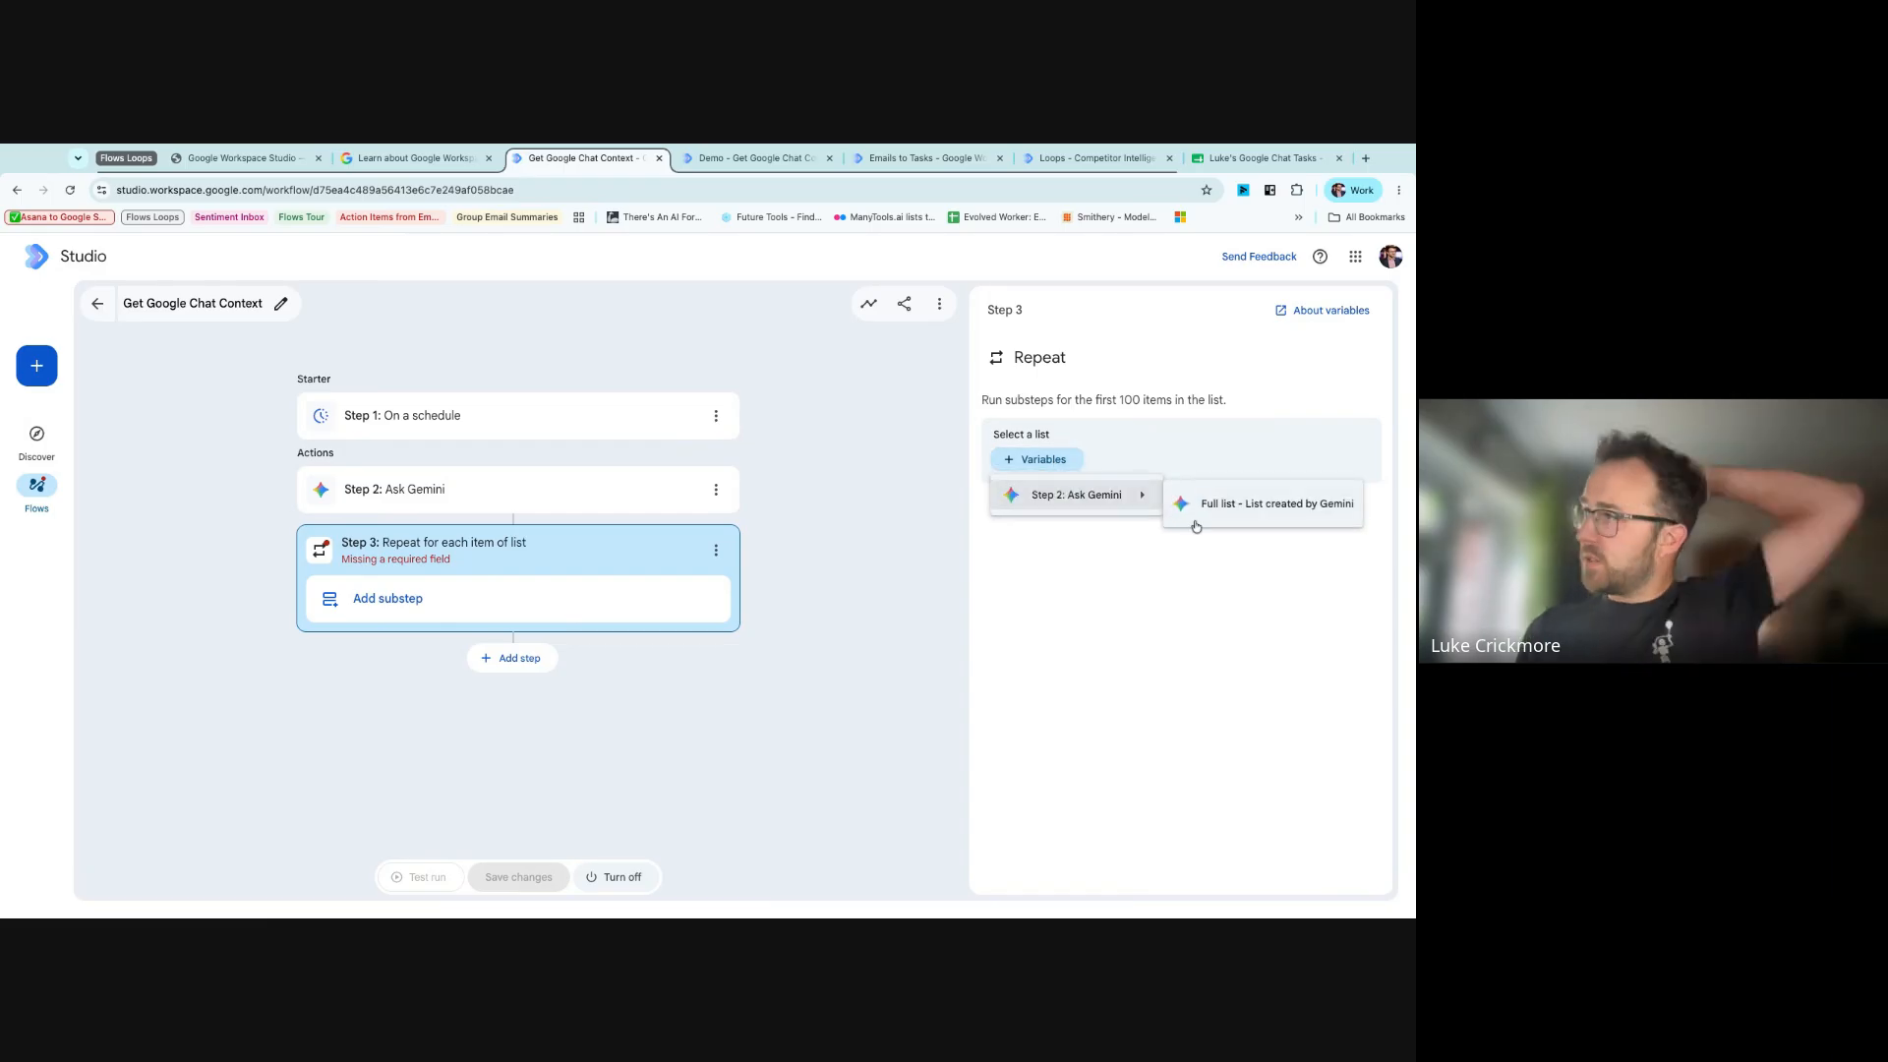
left_click(1263, 510)
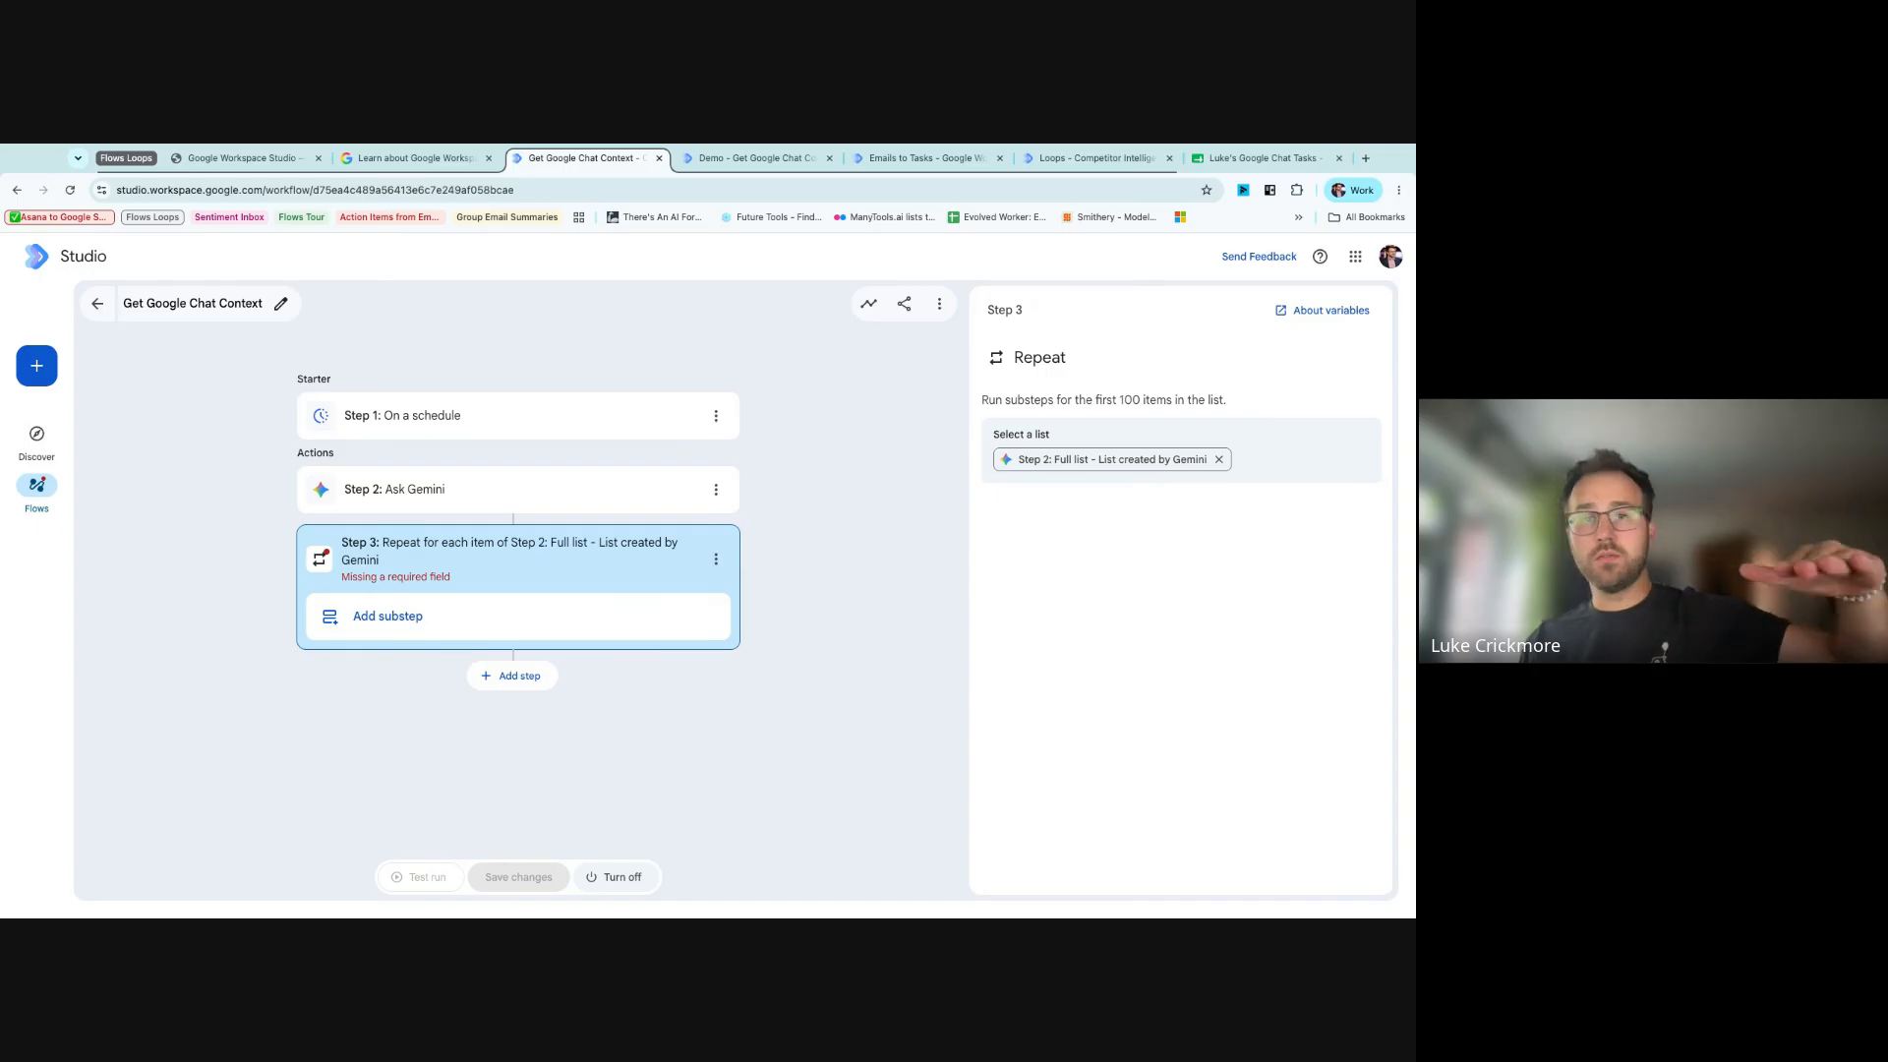
- Insert a Sheets Add a row substep inside the Repeat step and choose the Google Chat Tasks spreadsheet for it
left_click(543, 627)
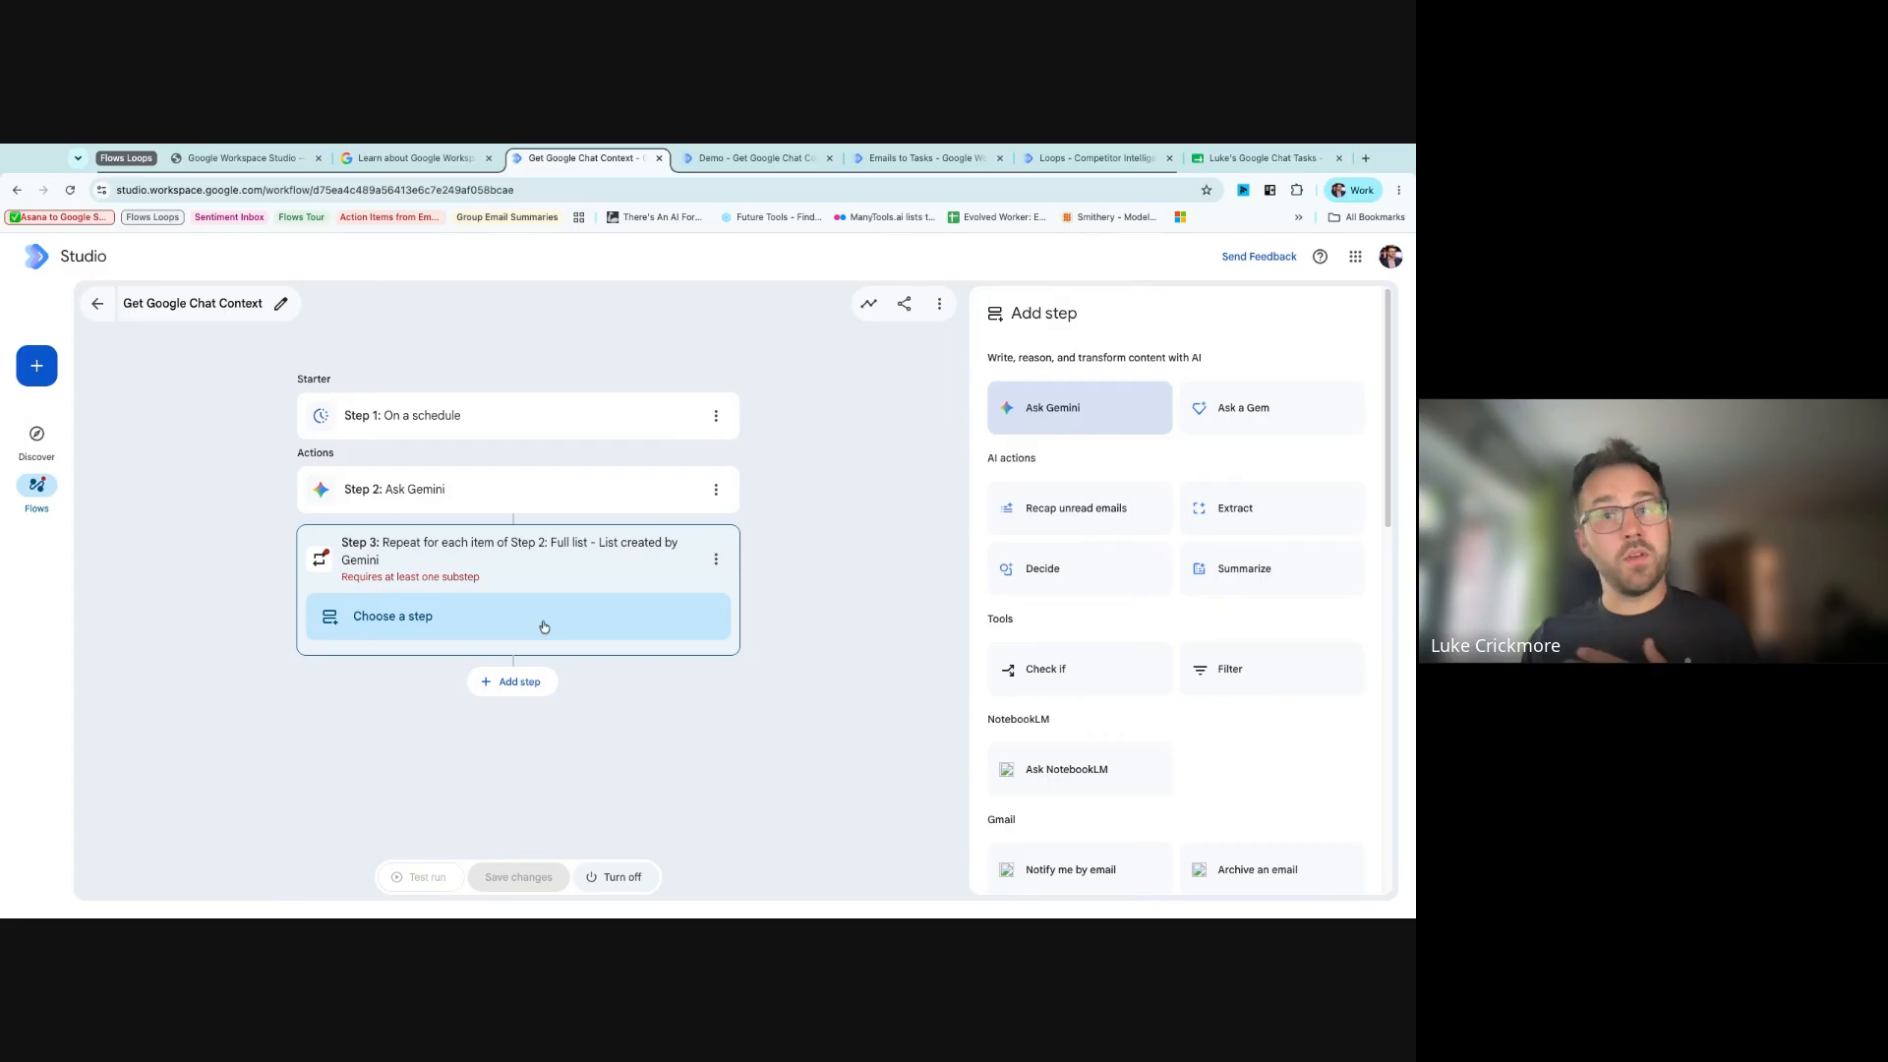
scroll(1117, 653, "down", 10)
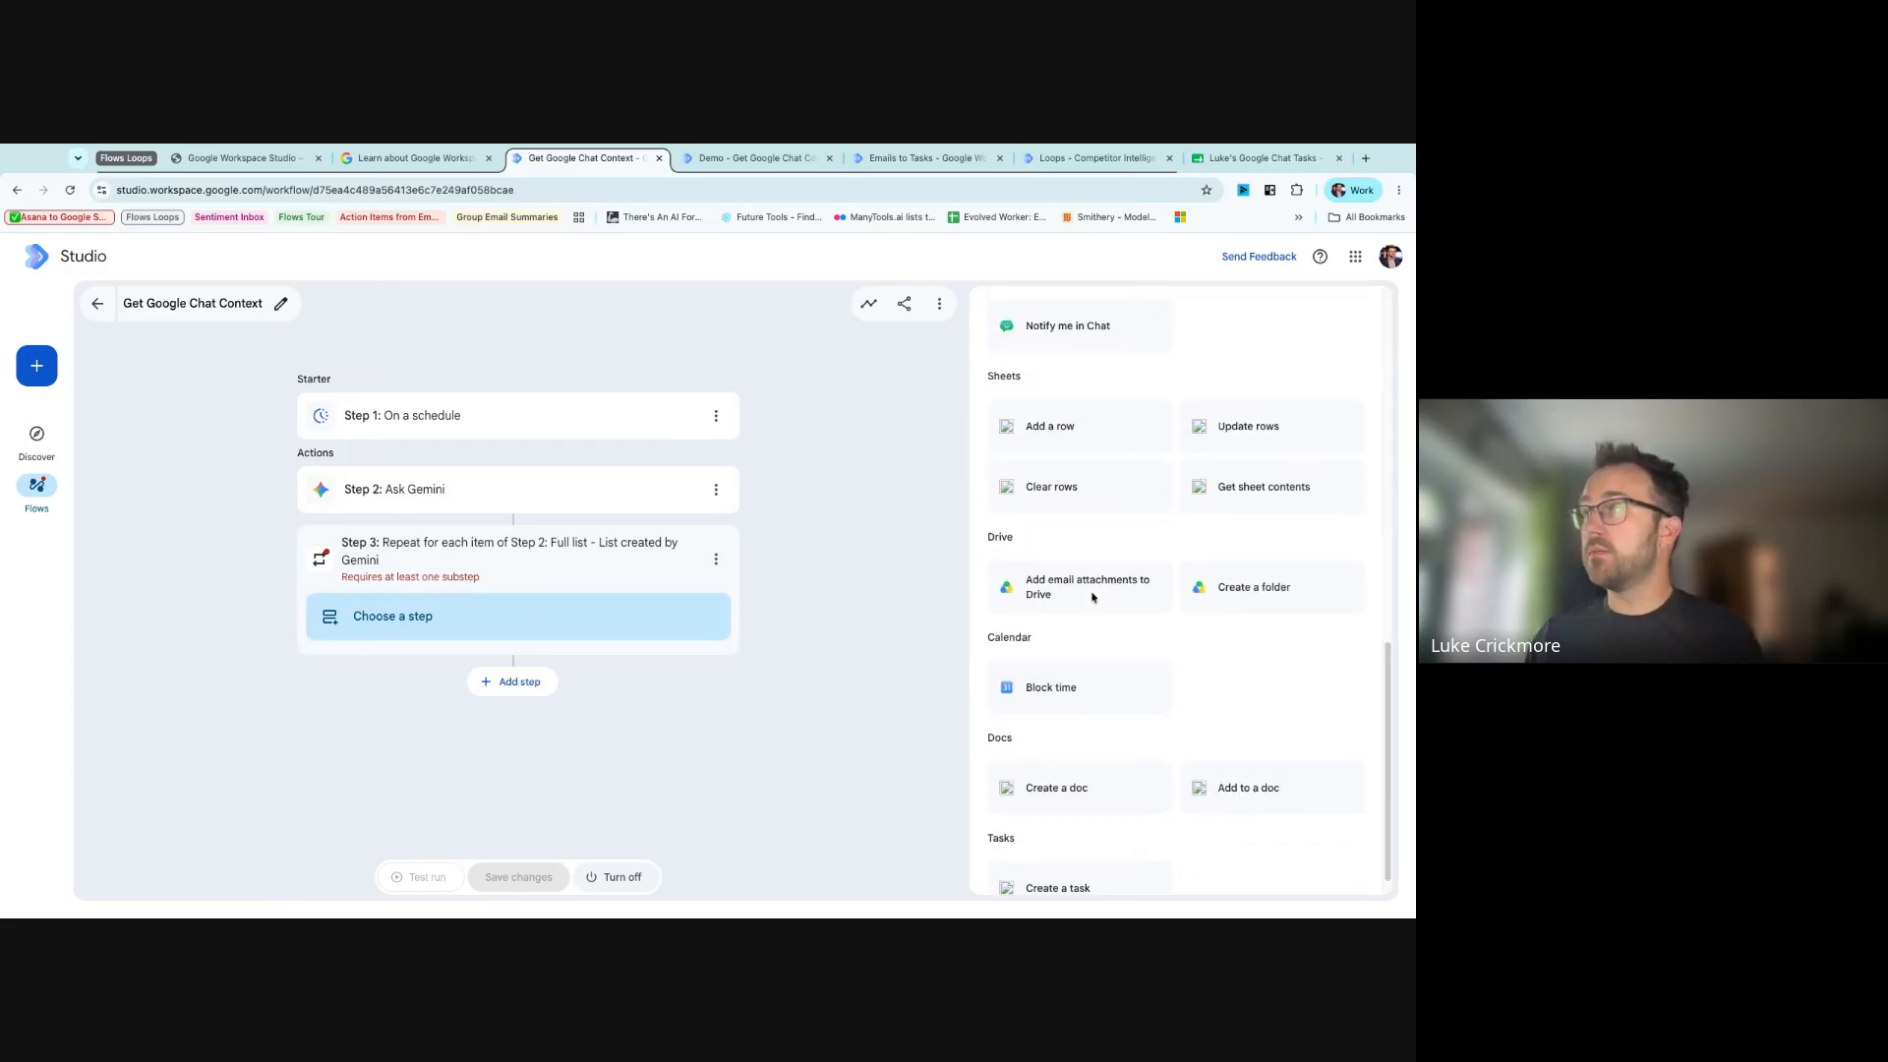
left_click(1068, 441)
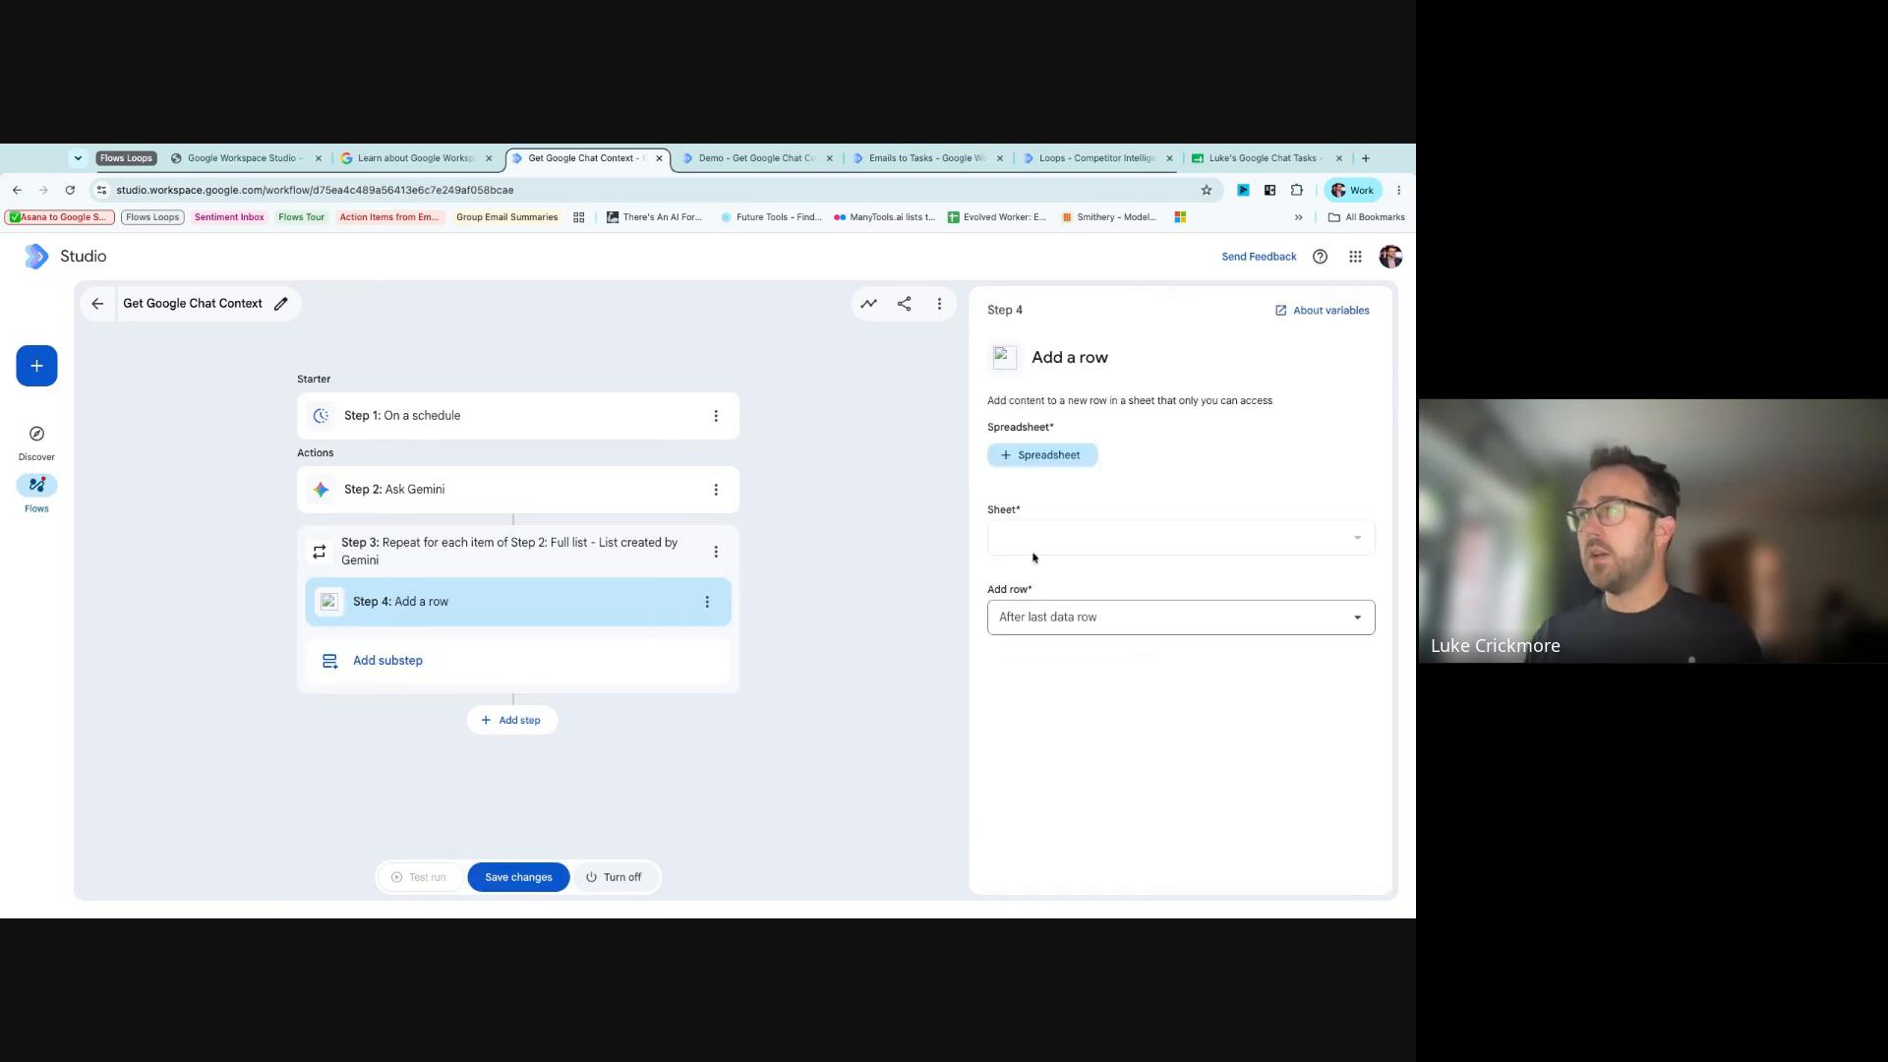
left_click(1041, 456)
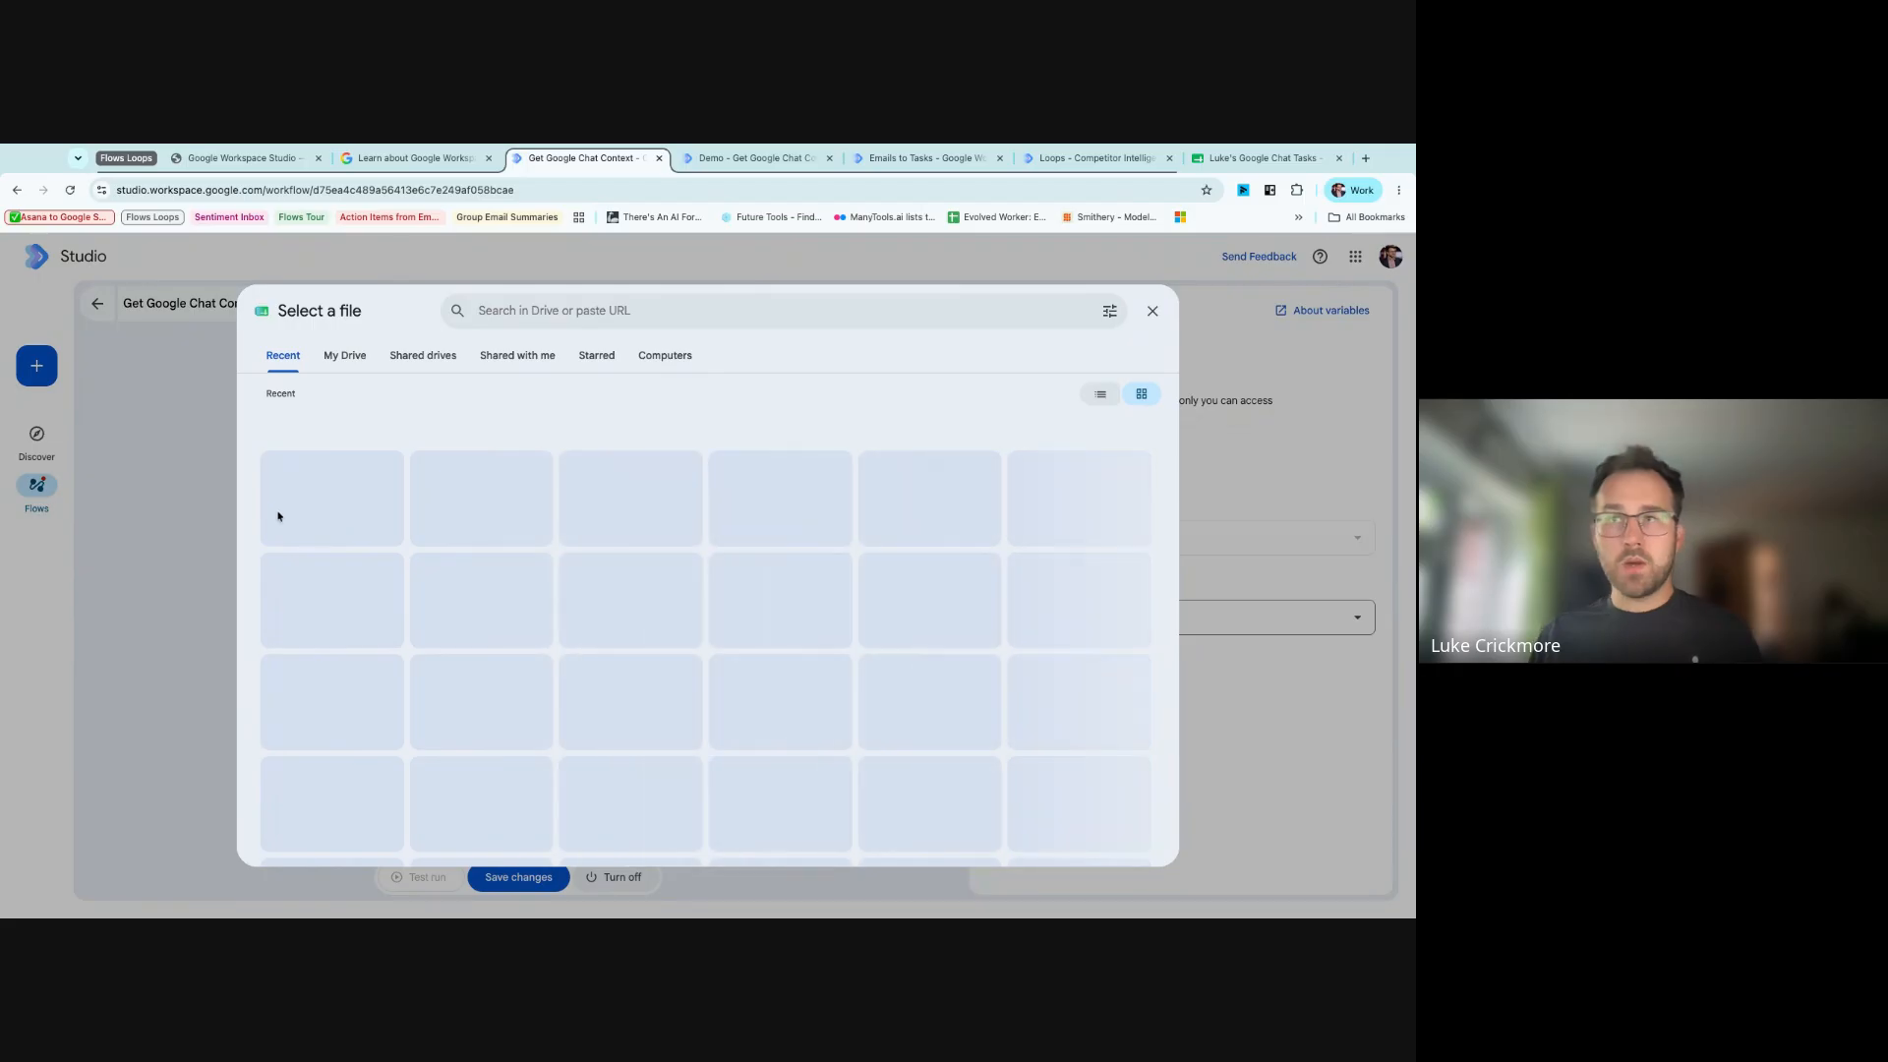
left_click(316, 524)
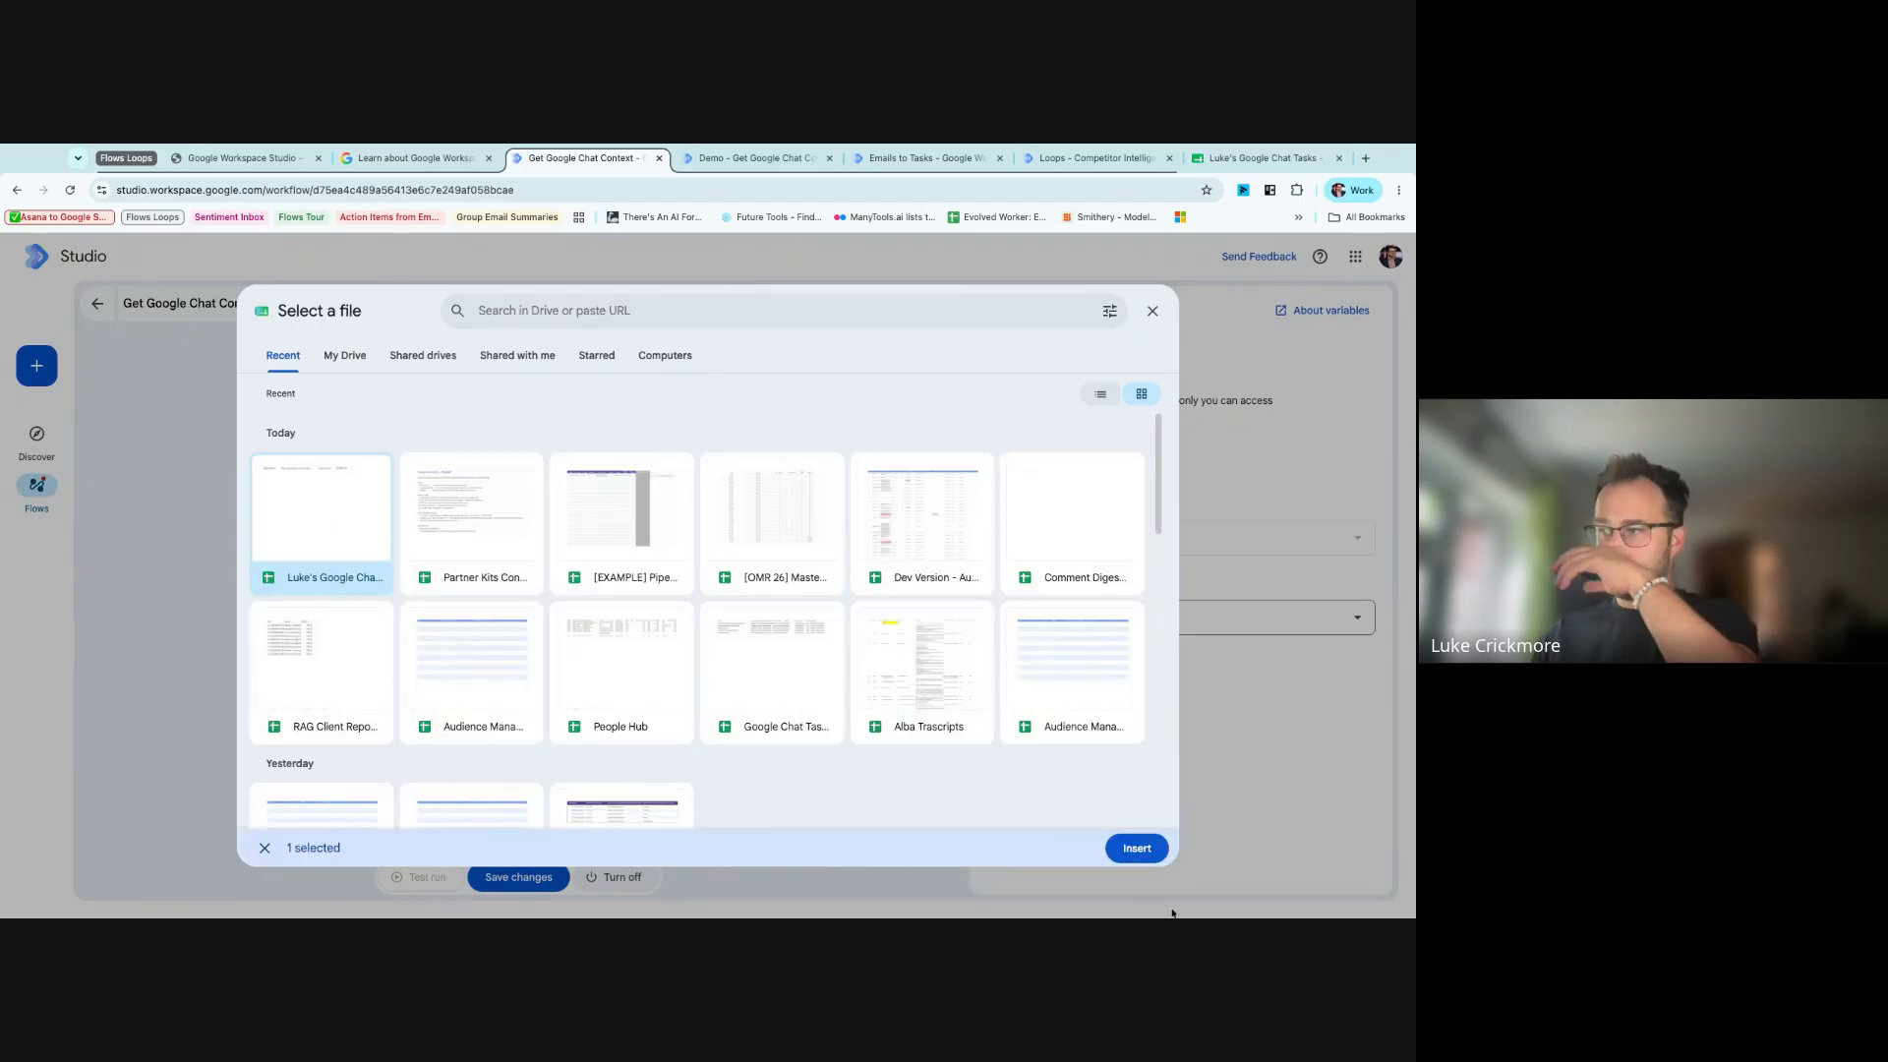
left_click(1131, 848)
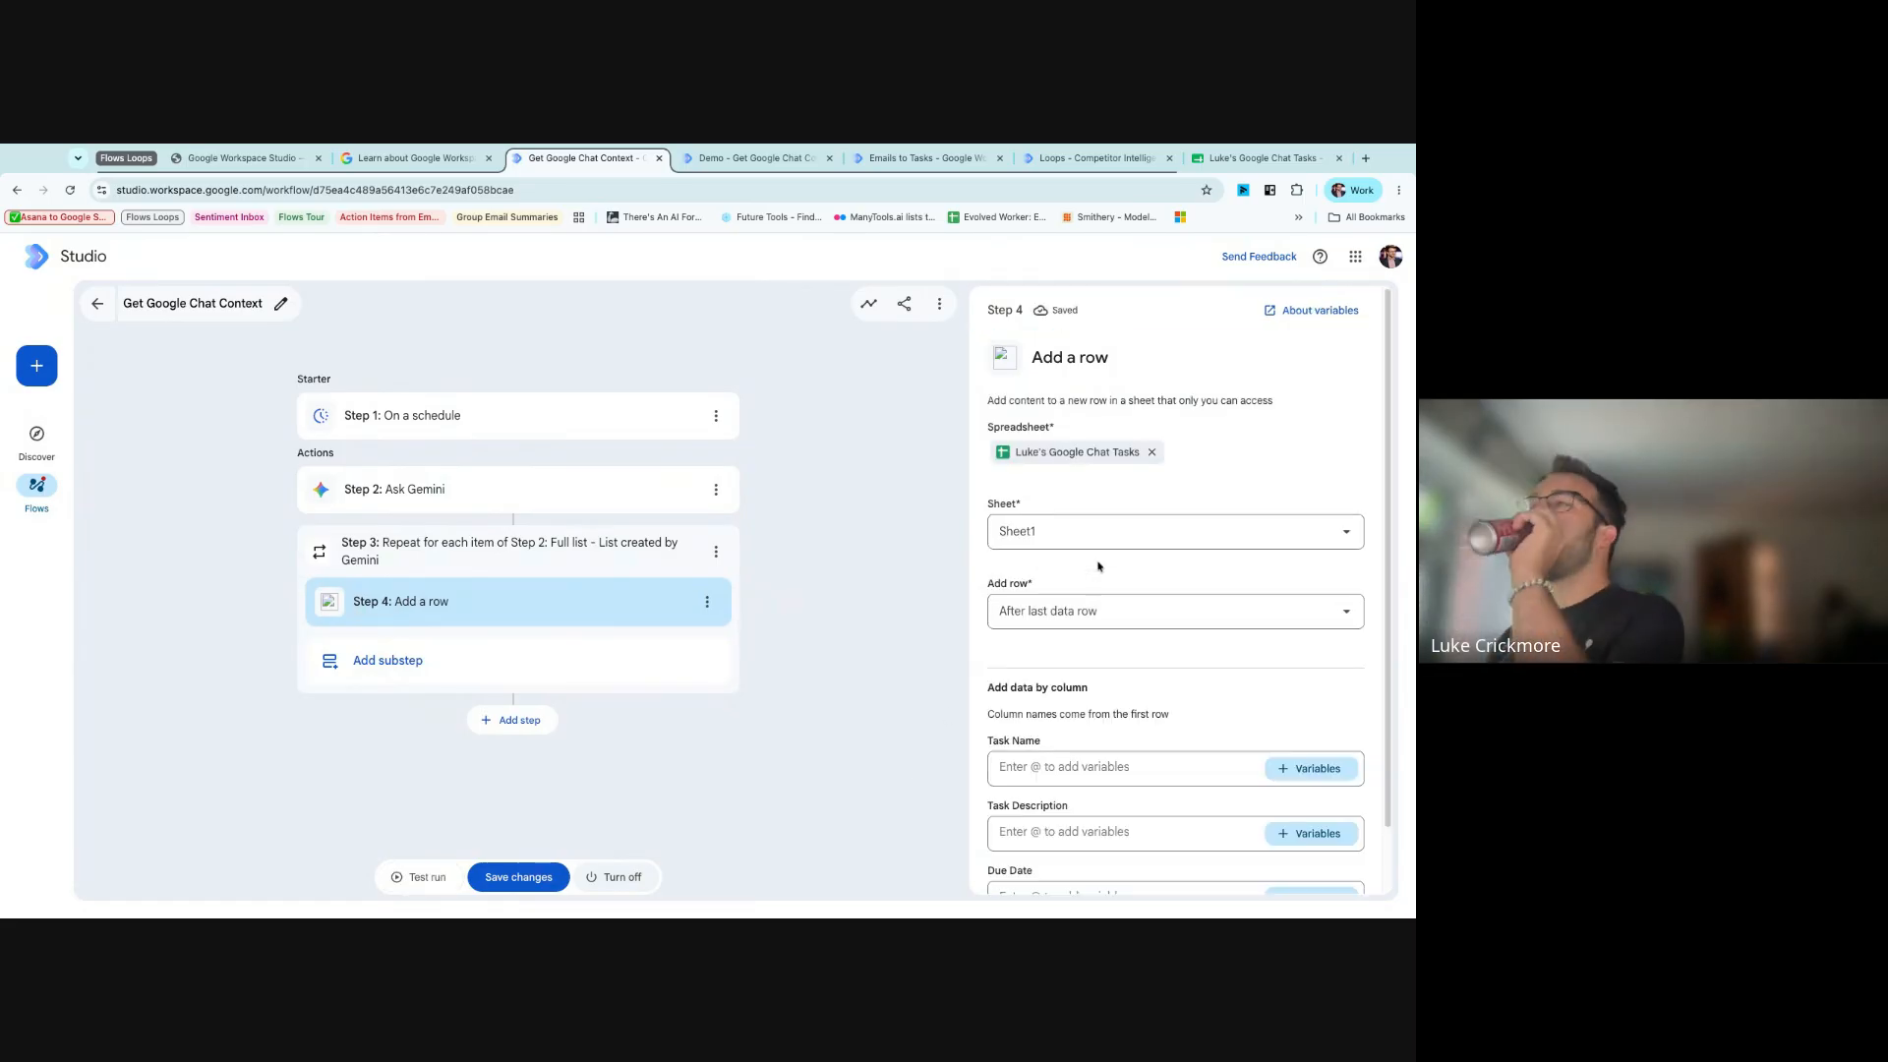
- Set the Add a row substep to use Sheet1 and place rows After last data row
left_click(1100, 547)
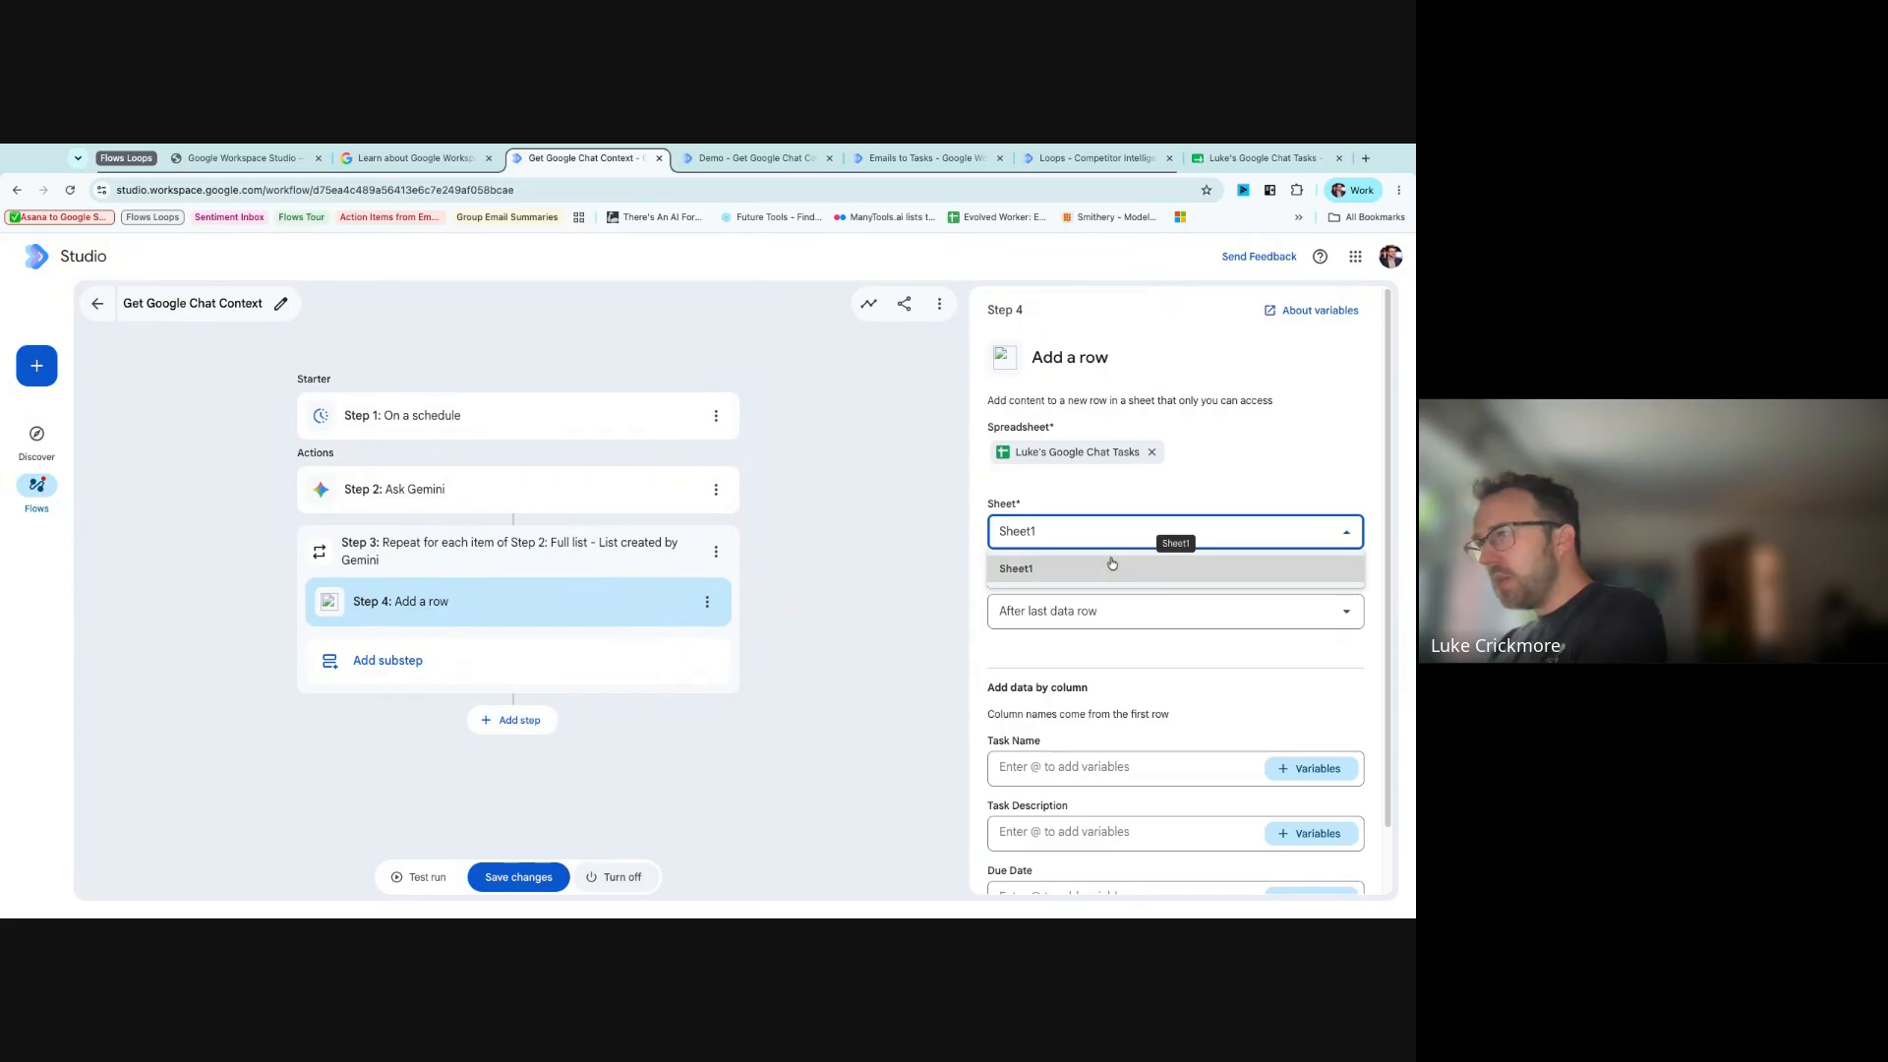
left_click(1082, 569)
left_click(1082, 611)
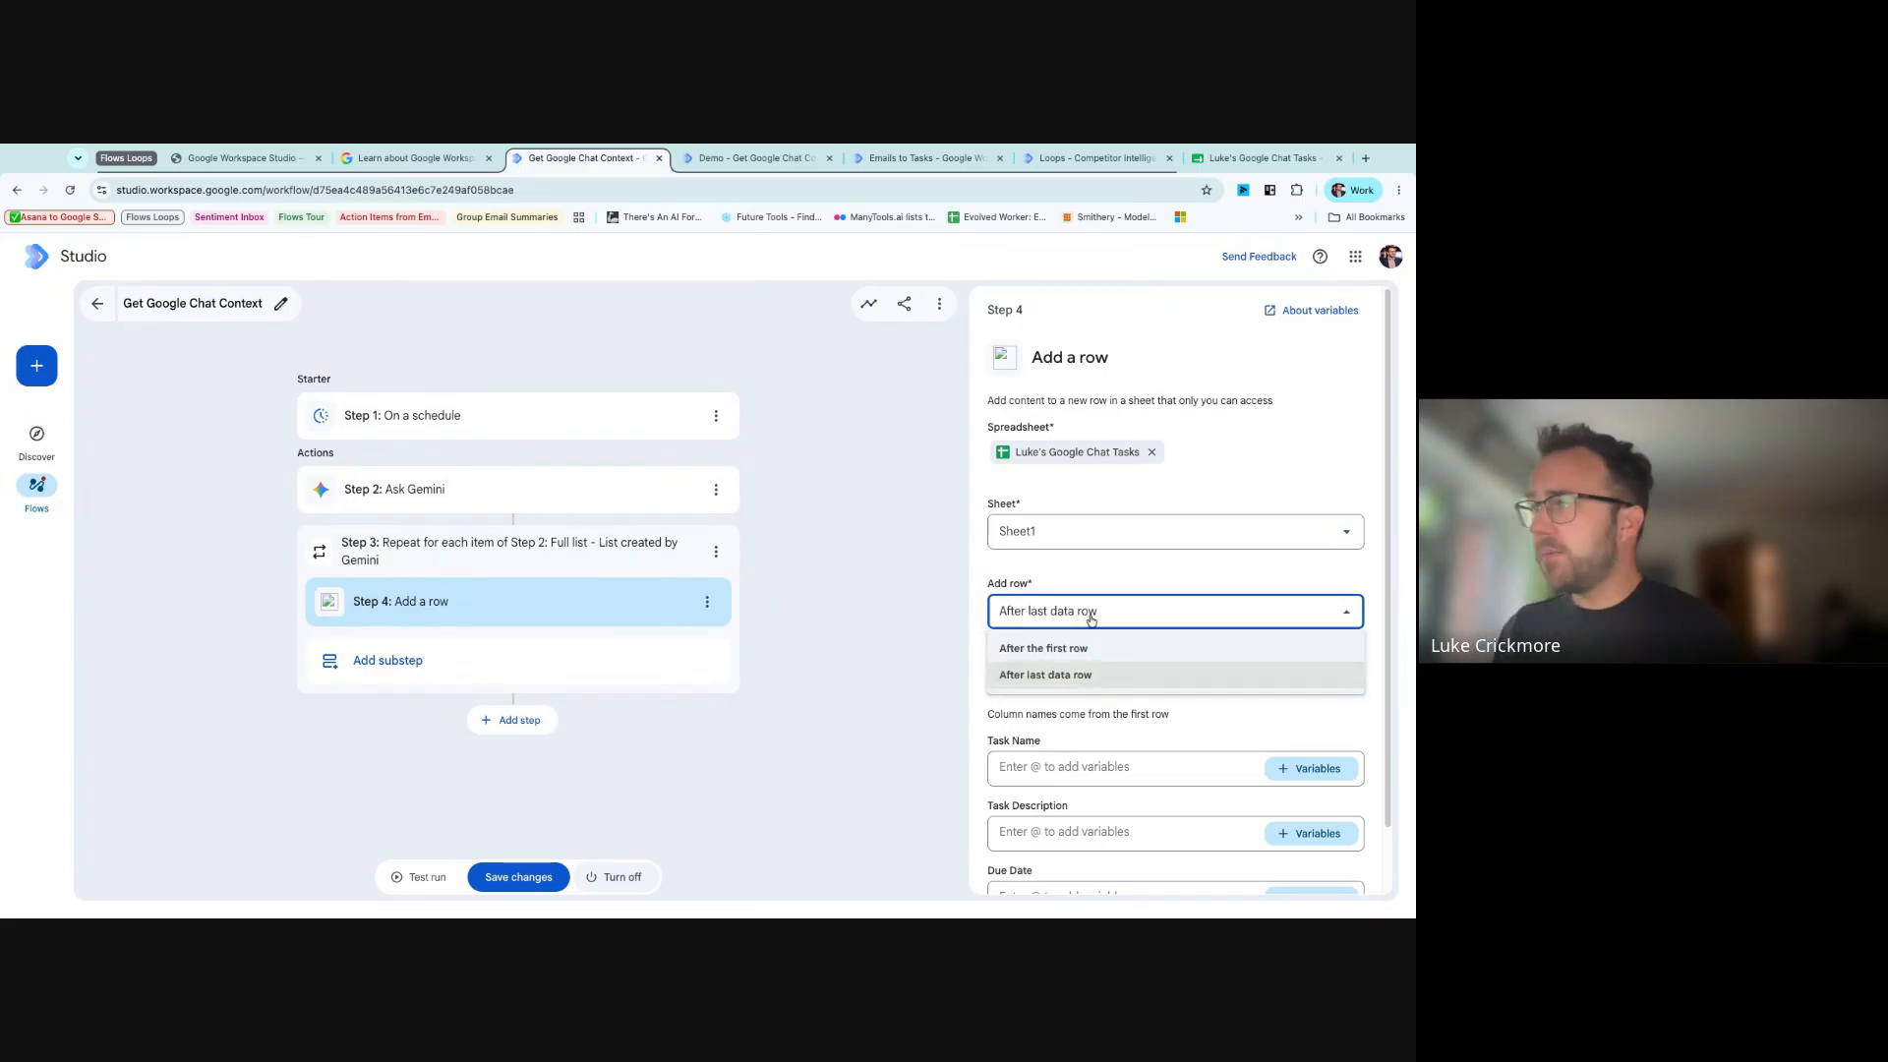
left_click(1082, 675)
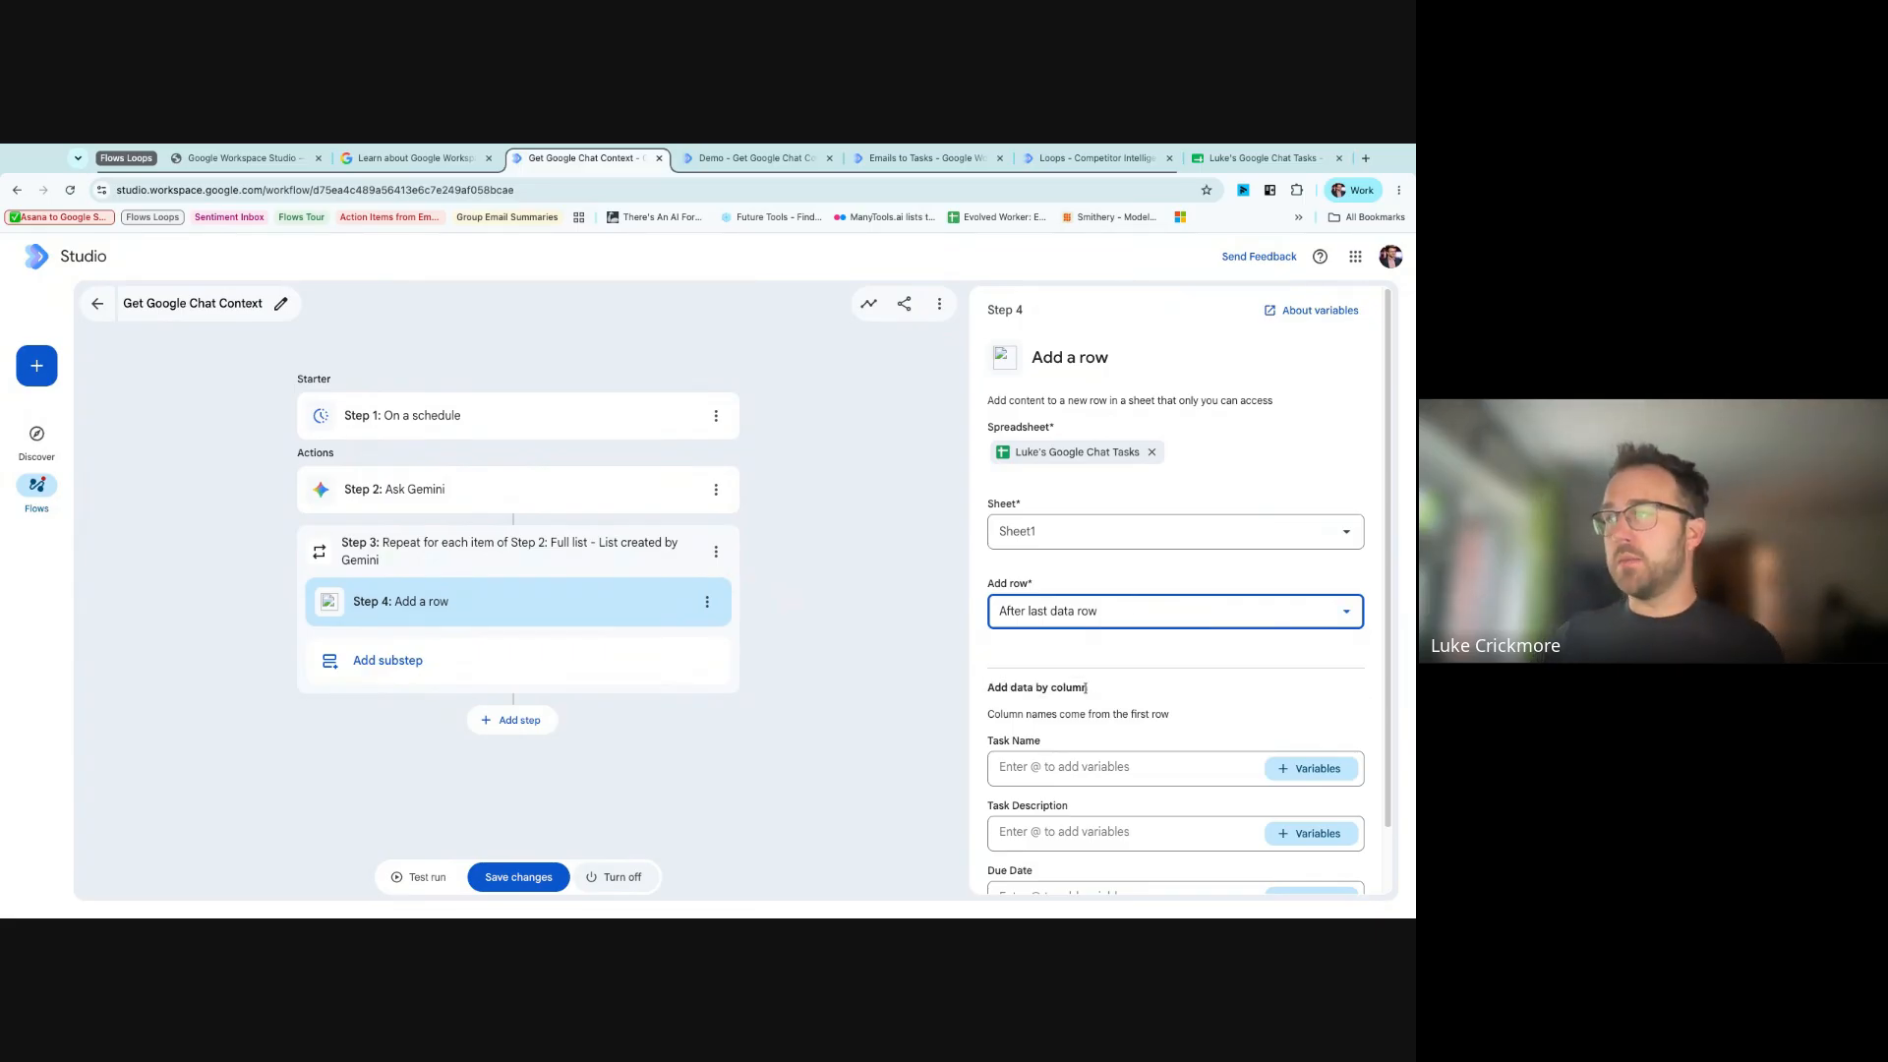
- Expand the Add a row substep's column data to show all the sheet columns and review their names
scroll(1092, 692, "down", 1)
left_click(1082, 689)
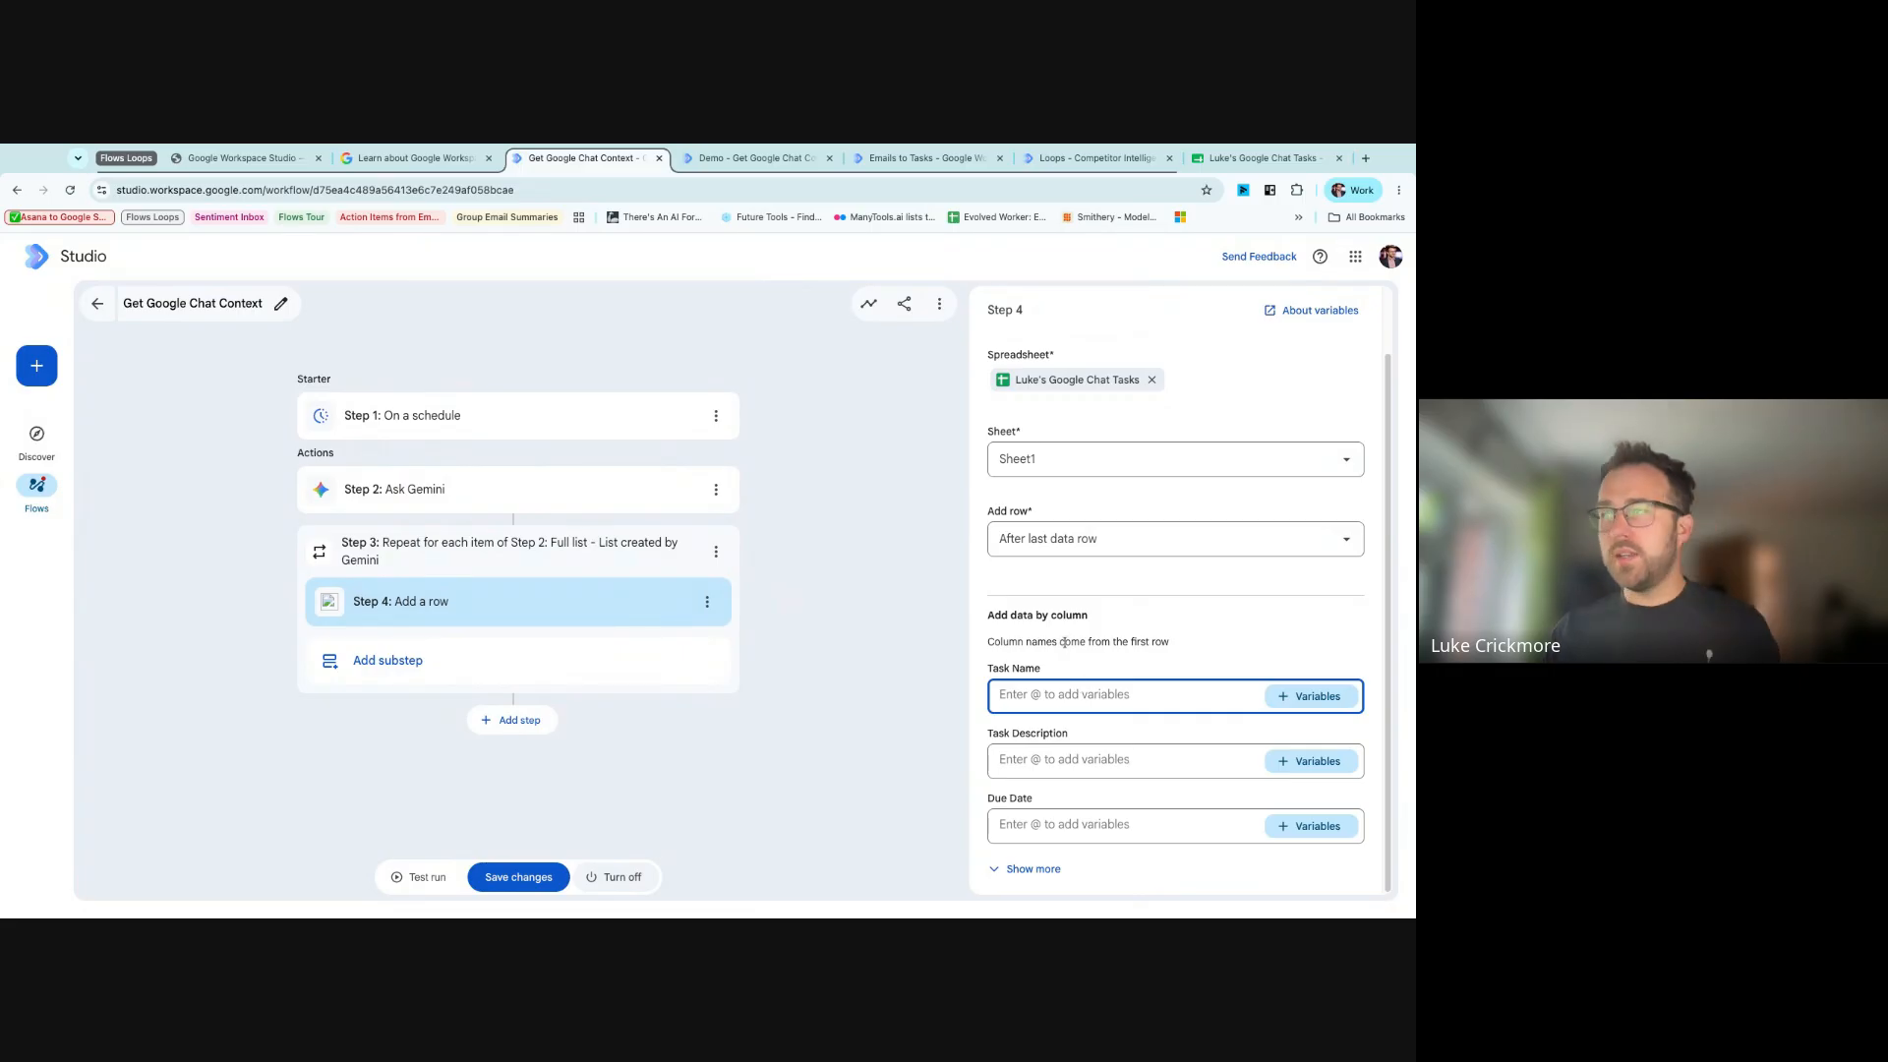
left_click(1042, 869)
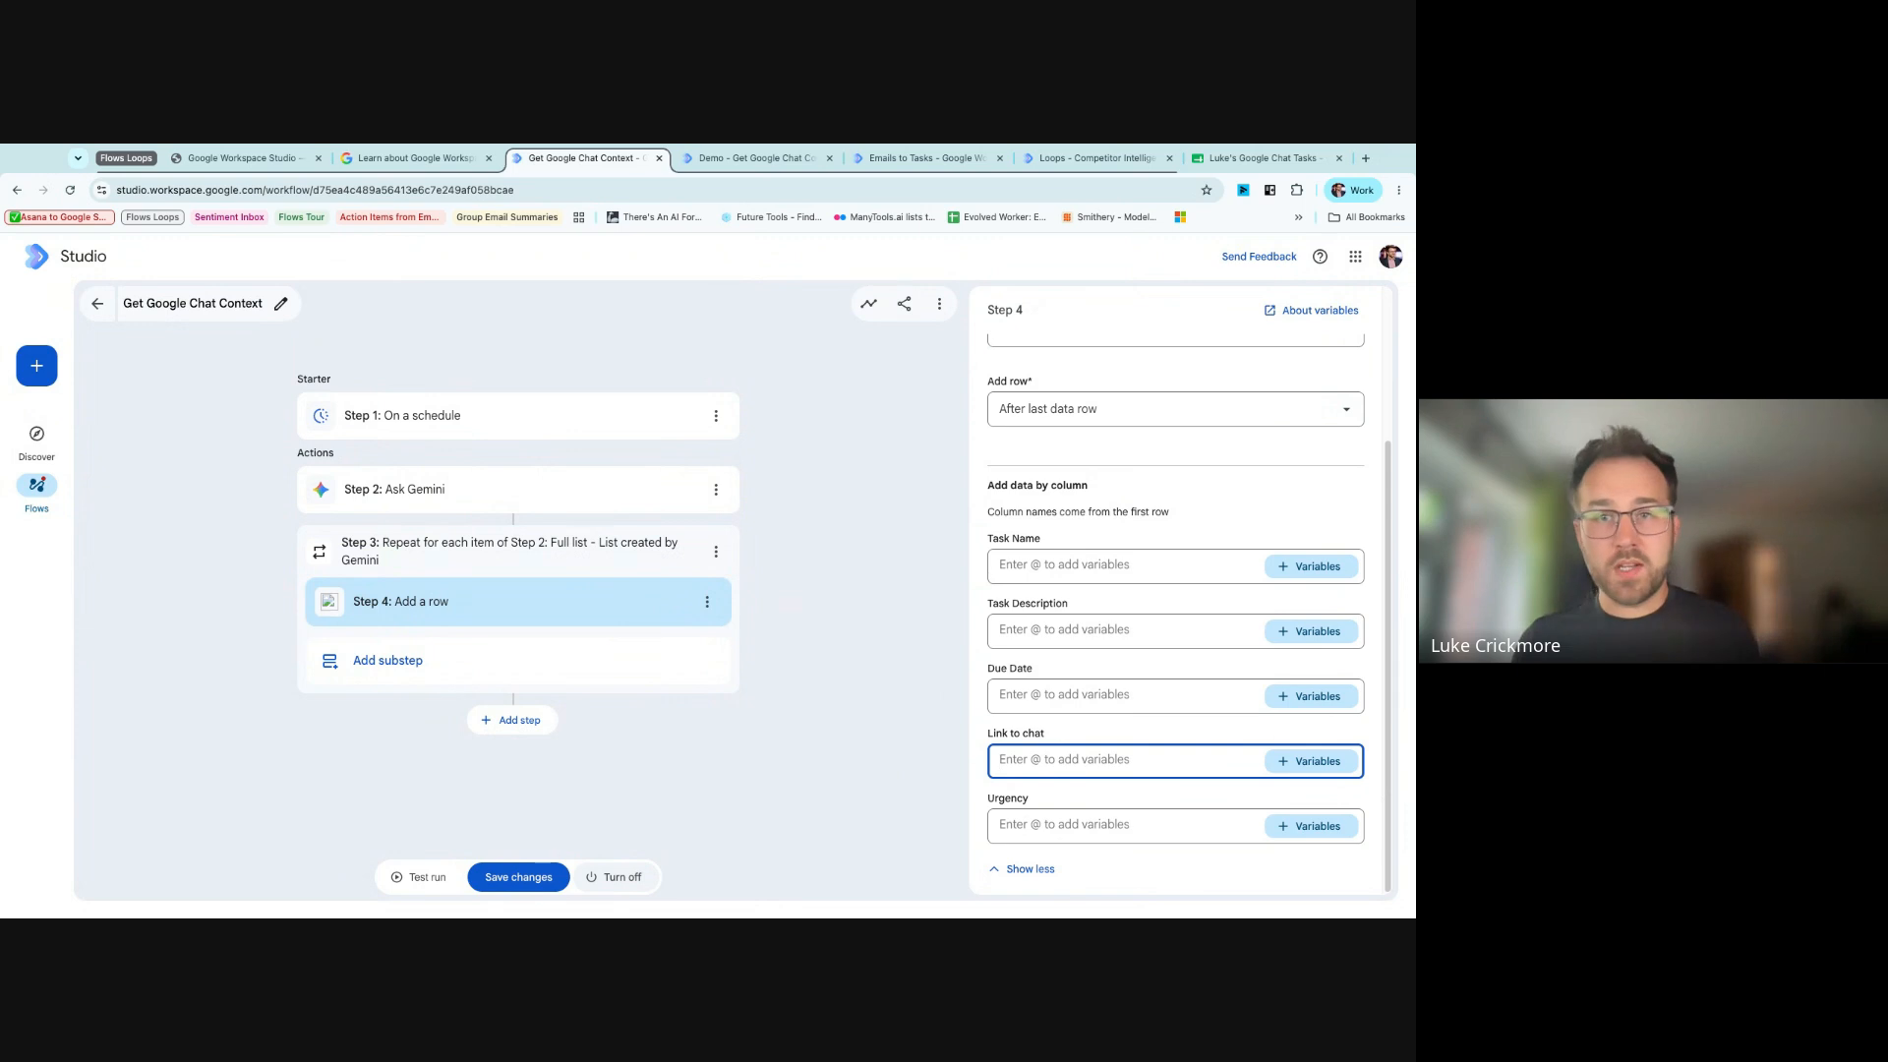
triple_click(1031, 540)
left_click(1062, 540)
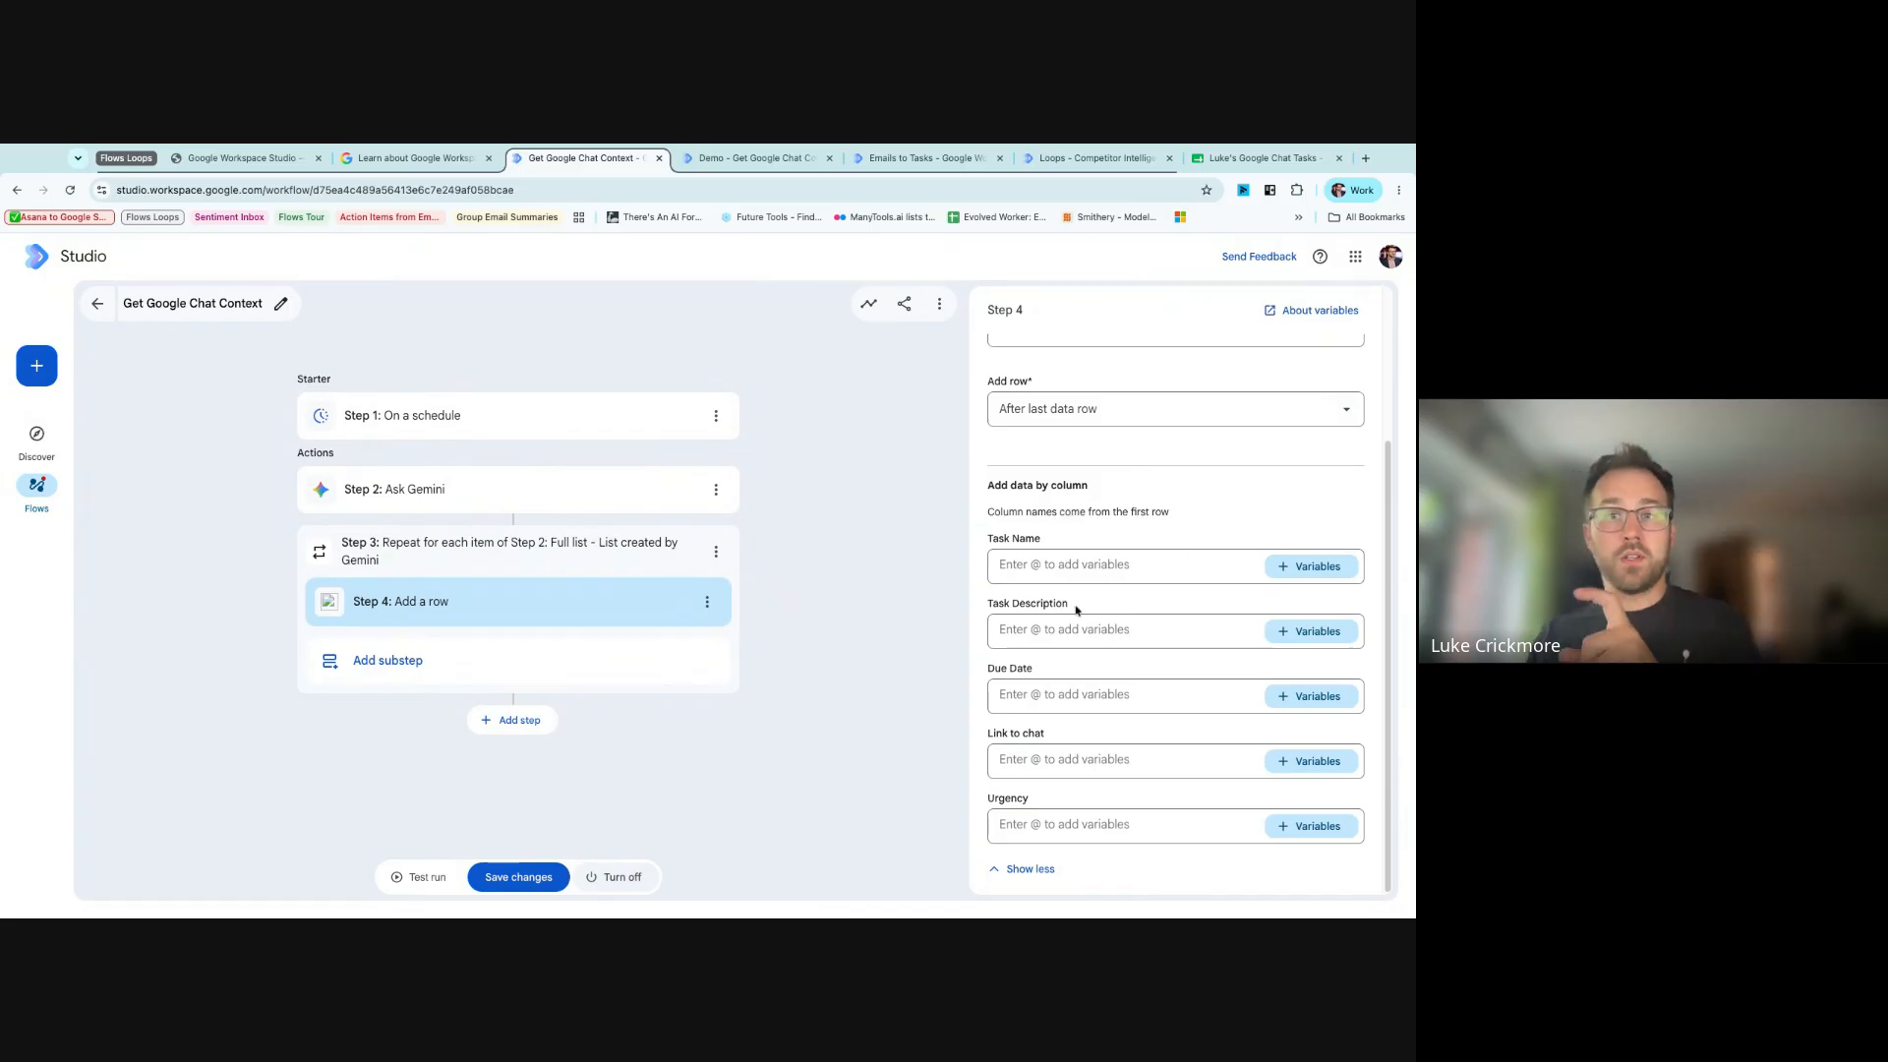
- Fill the Task Name, Task Description and Due Date columns with the matching Each item variables from the Step 3 Repeat for each
left_click(1290, 567)
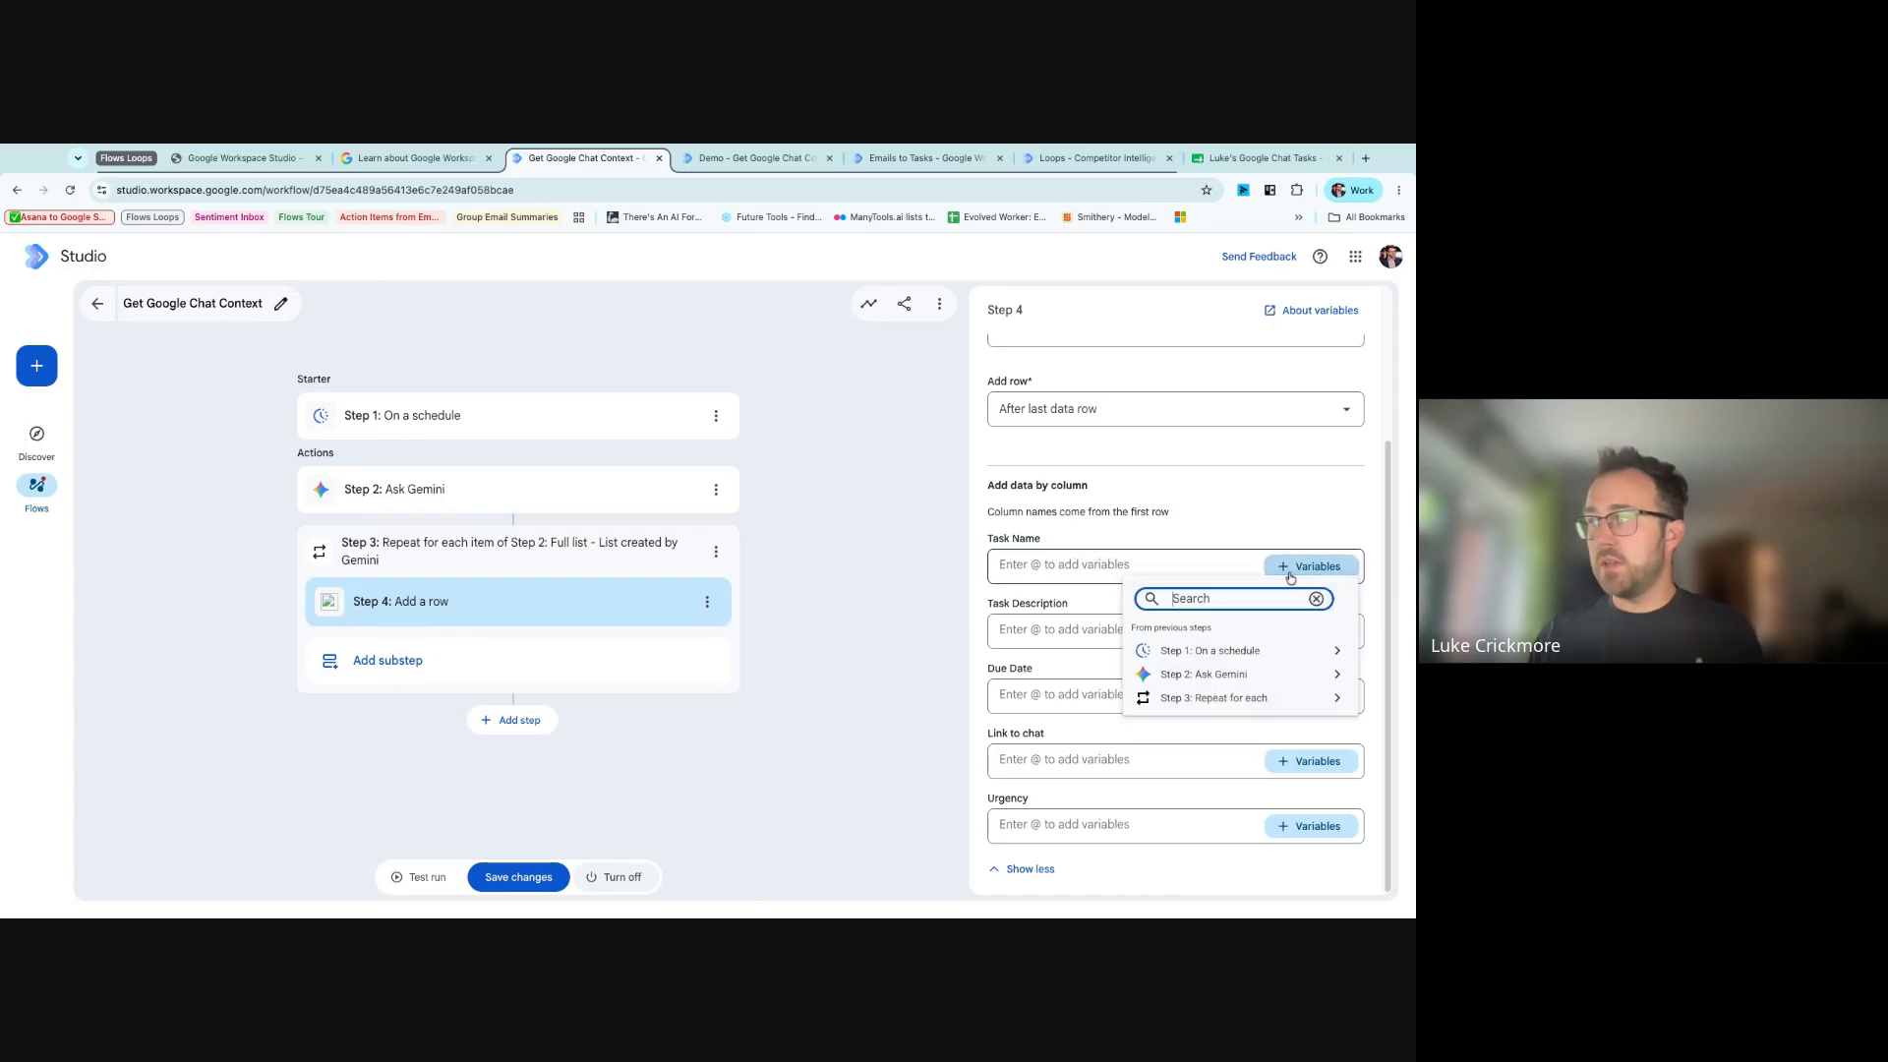
left_click(1243, 700)
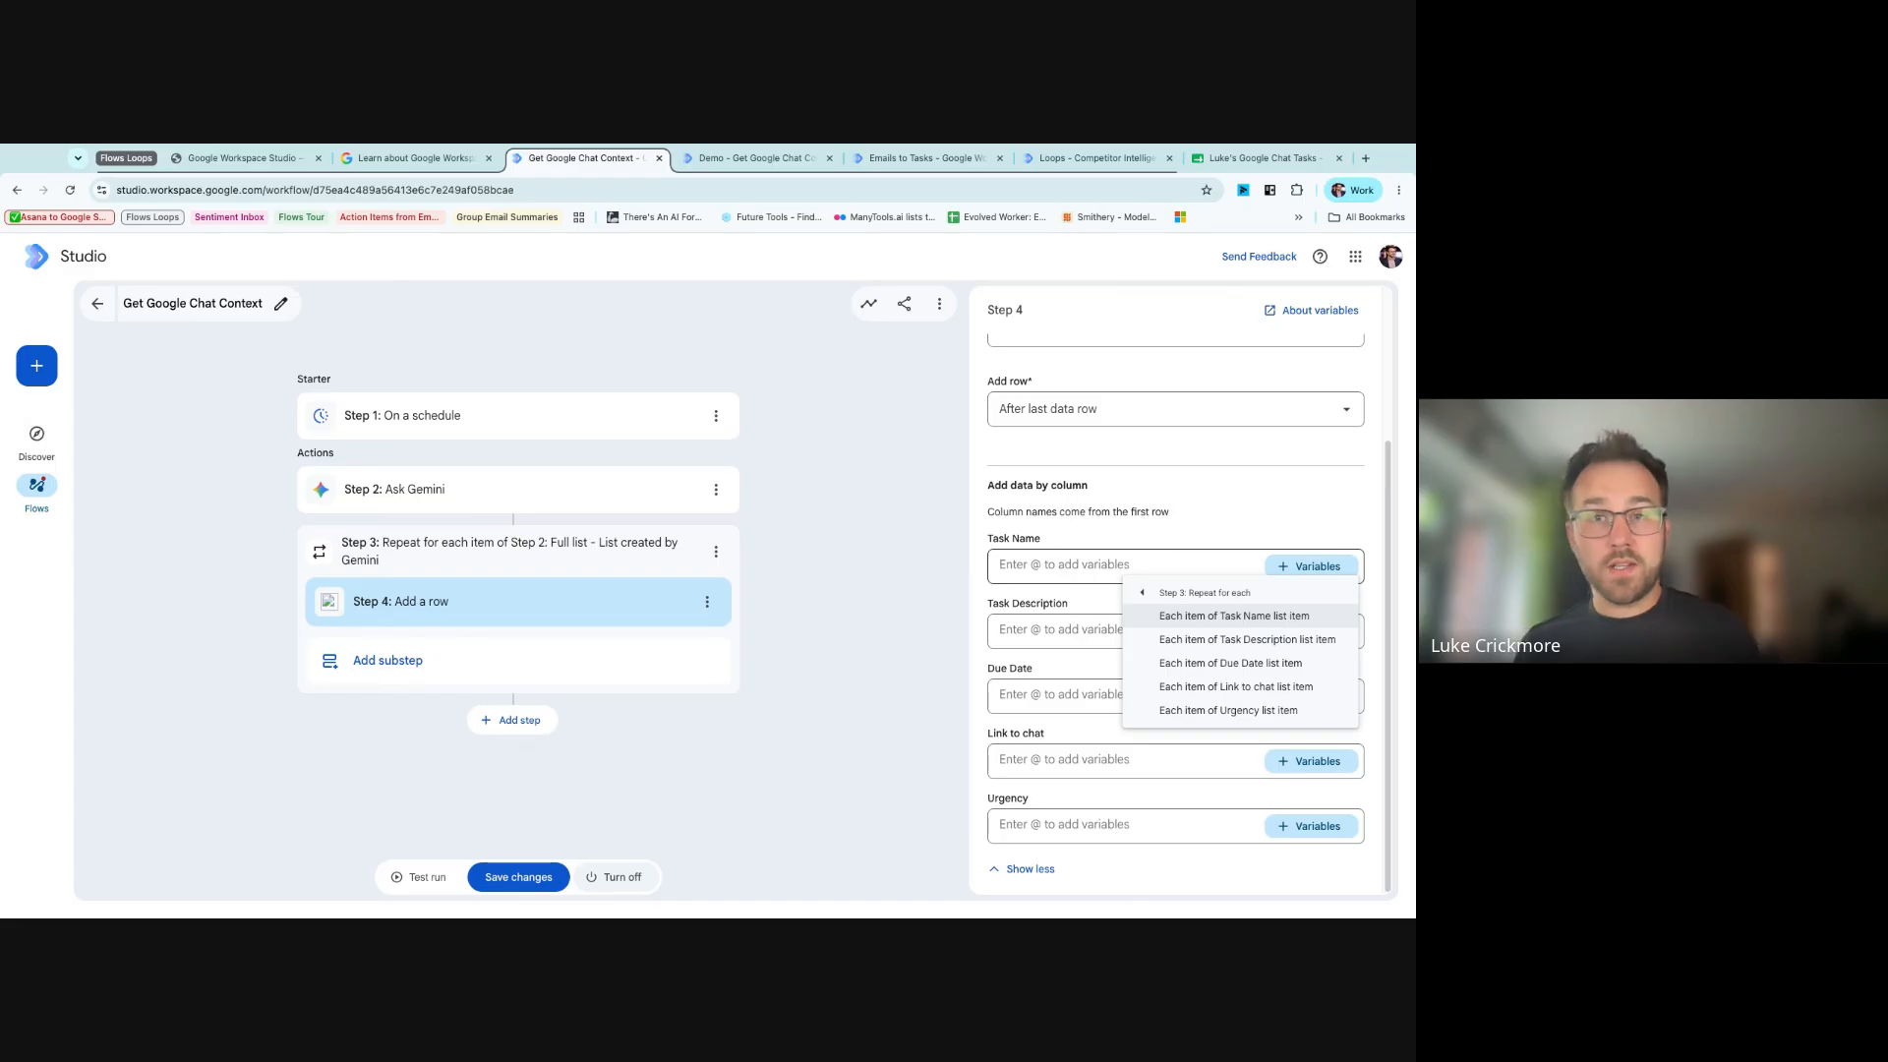
left_click(1234, 616)
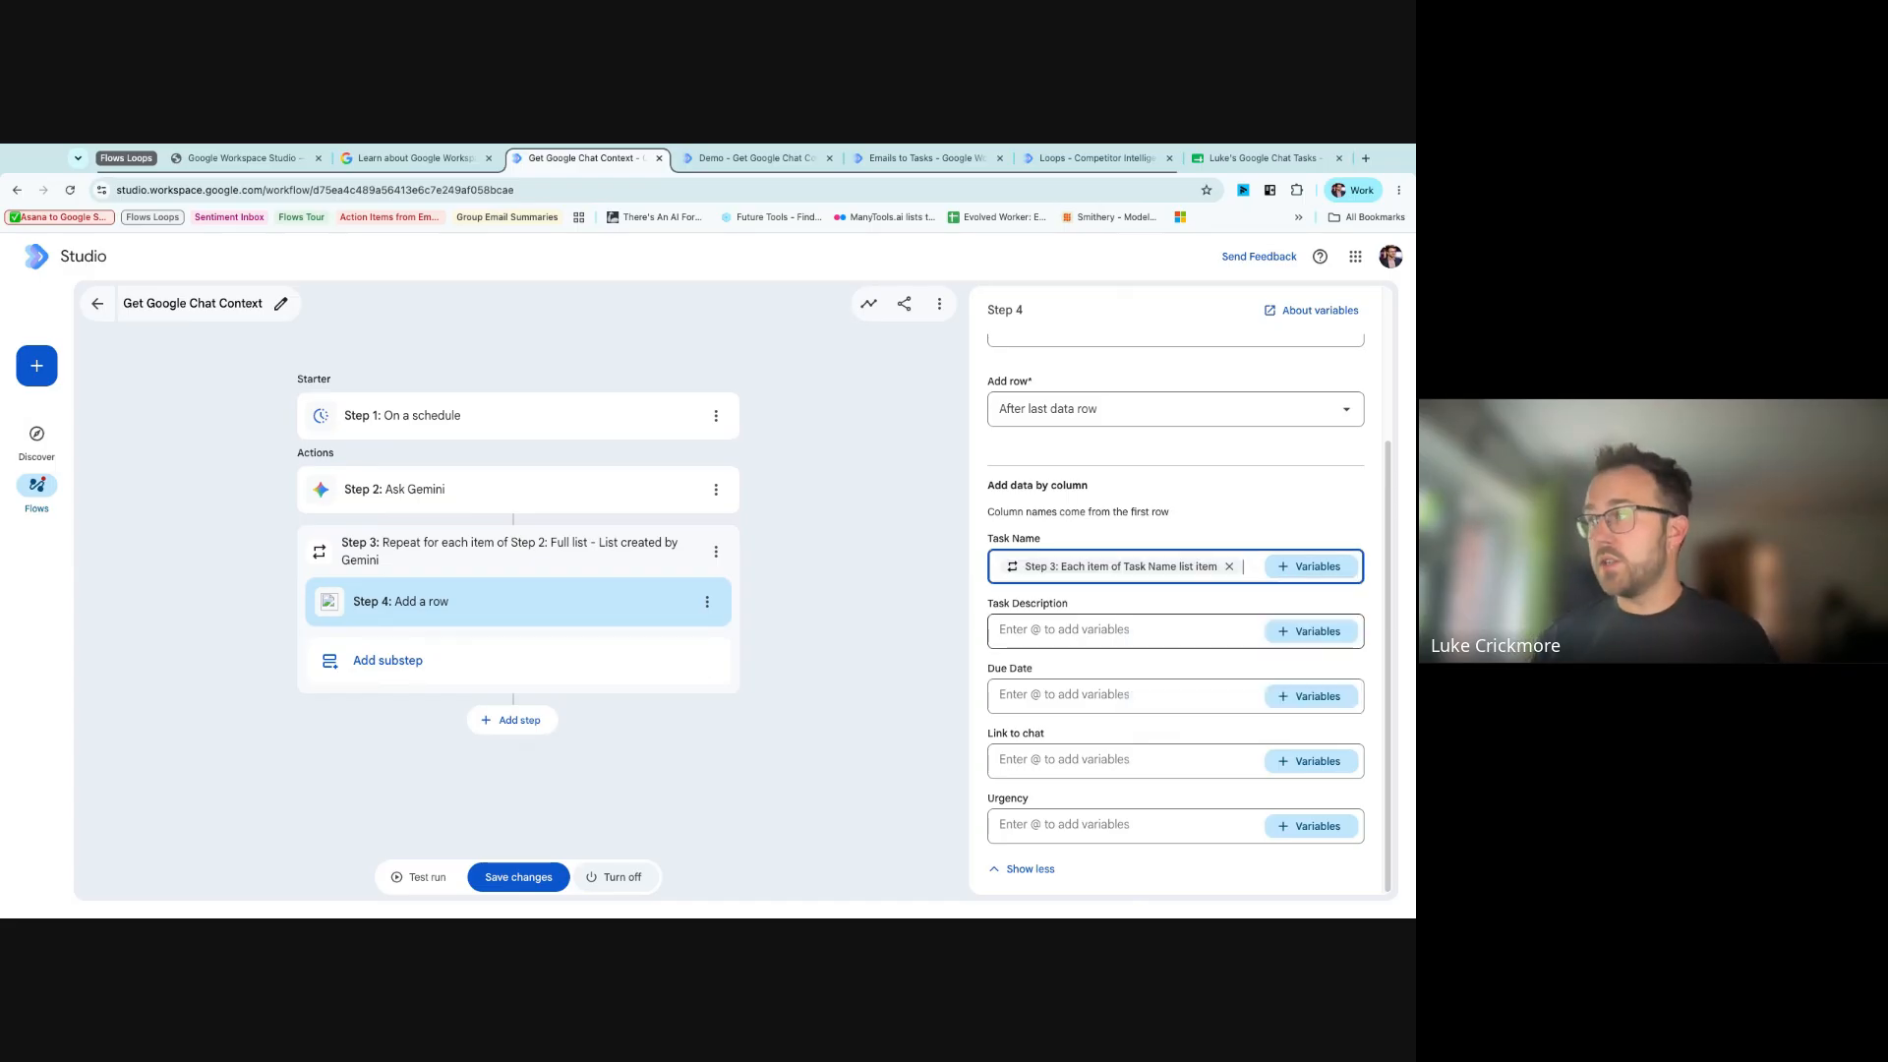
left_click(1311, 631)
left_click(1241, 763)
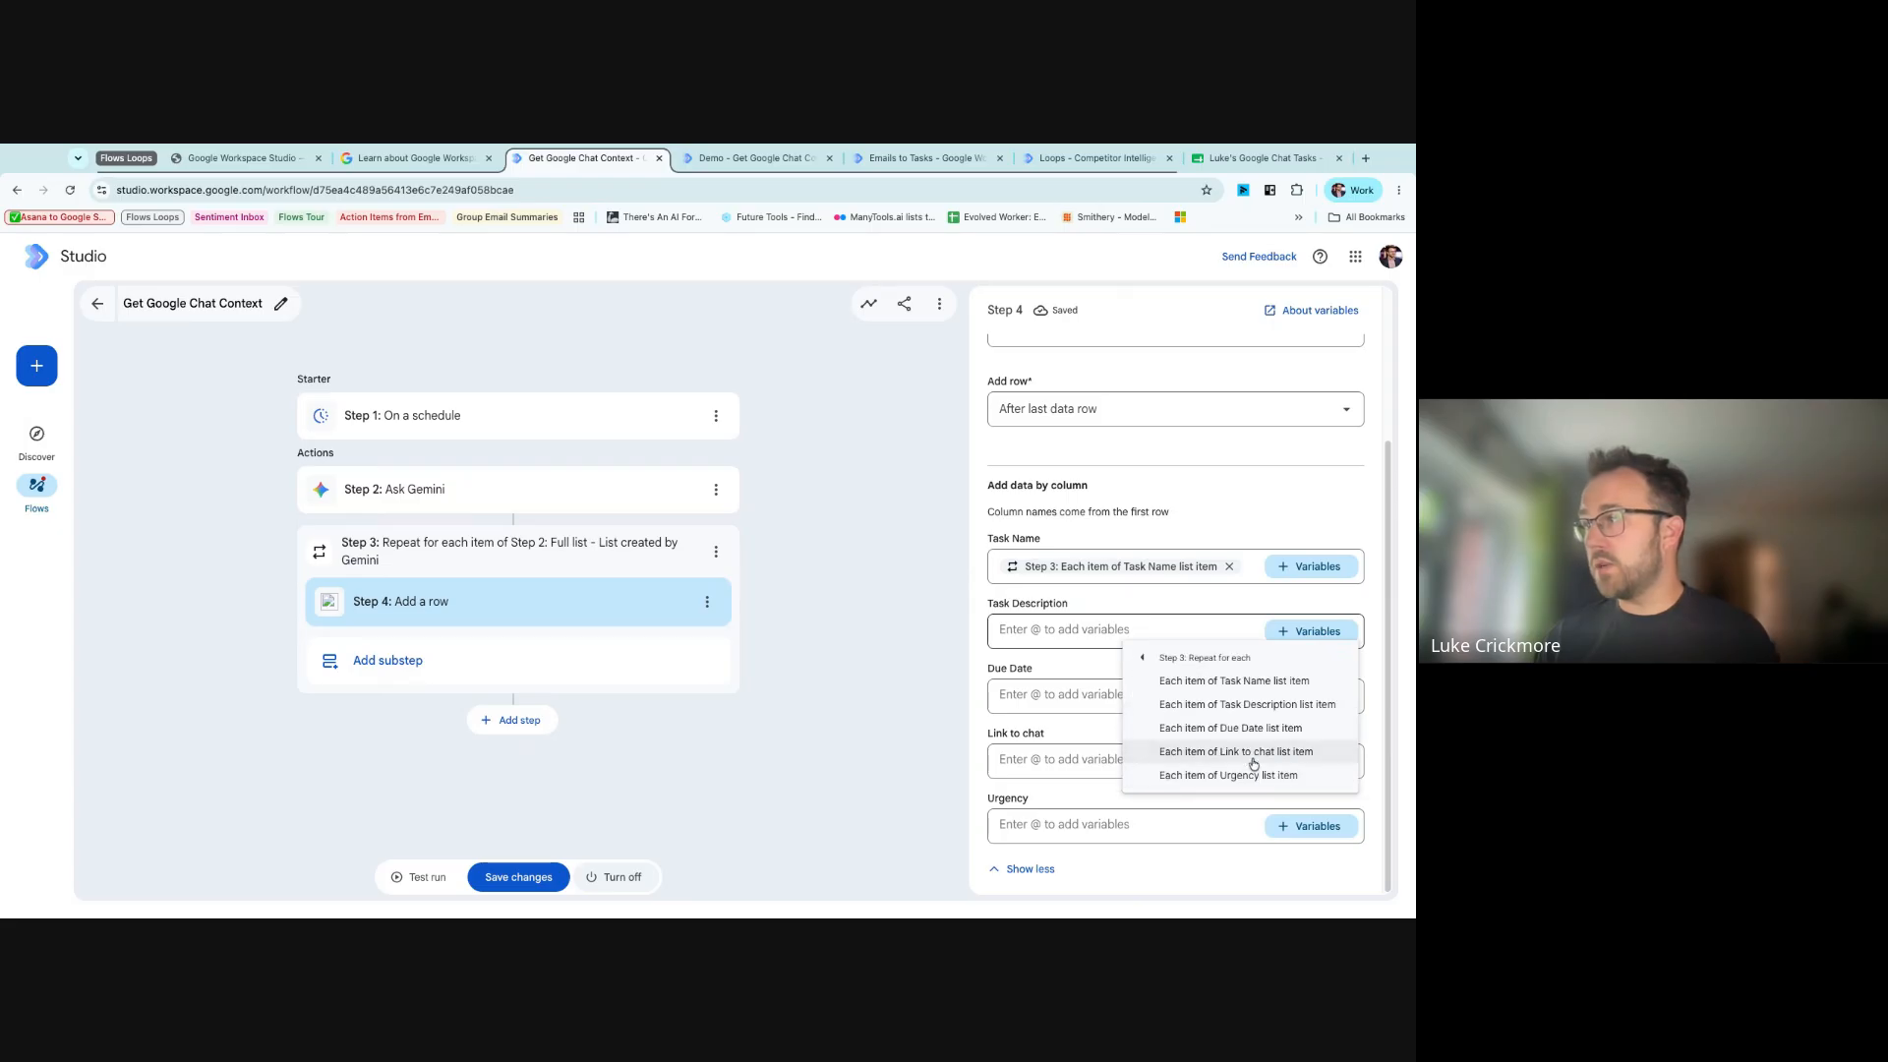
left_click(1289, 705)
left_click(1311, 696)
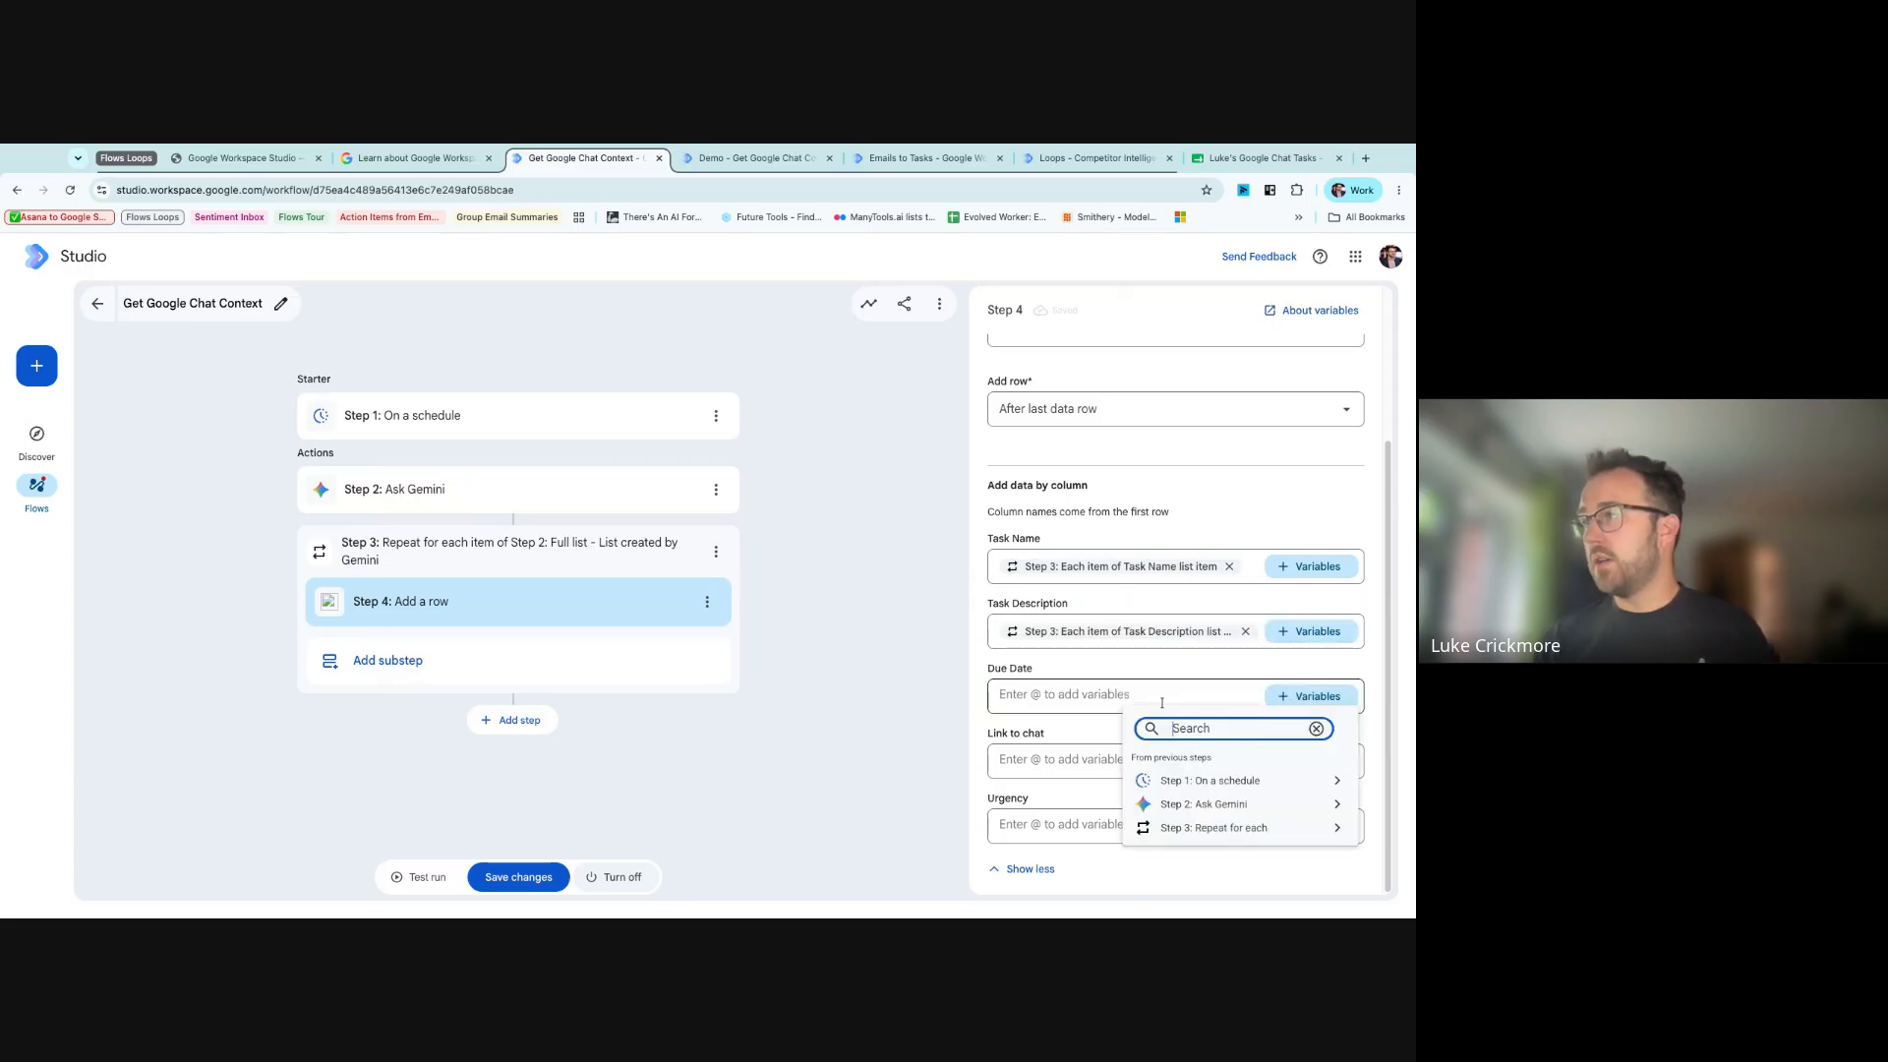
left_click(1242, 826)
left_click(1232, 794)
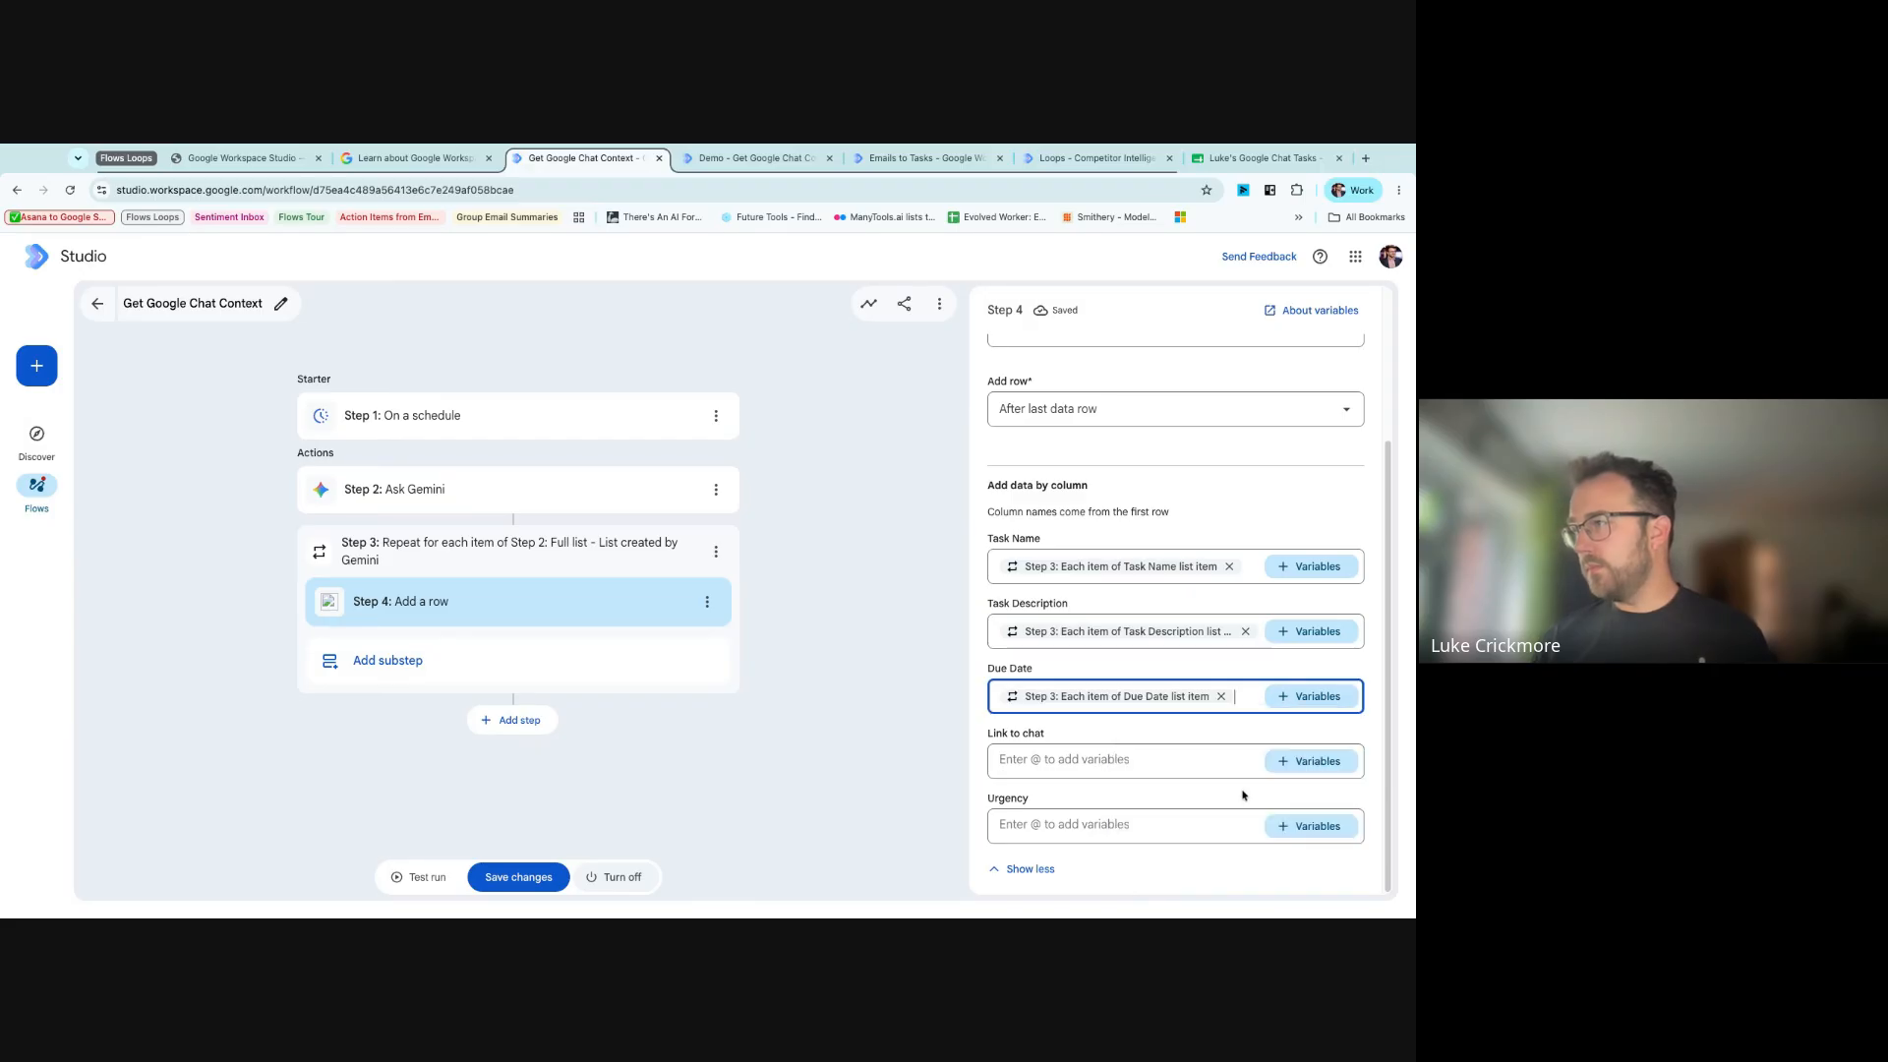
- Fill the Link to chat and Urgency columns with the matching Each item variables from the Step 3 Repeat for each
left_click(1249, 761)
left_click(1311, 761)
left_click(1253, 733)
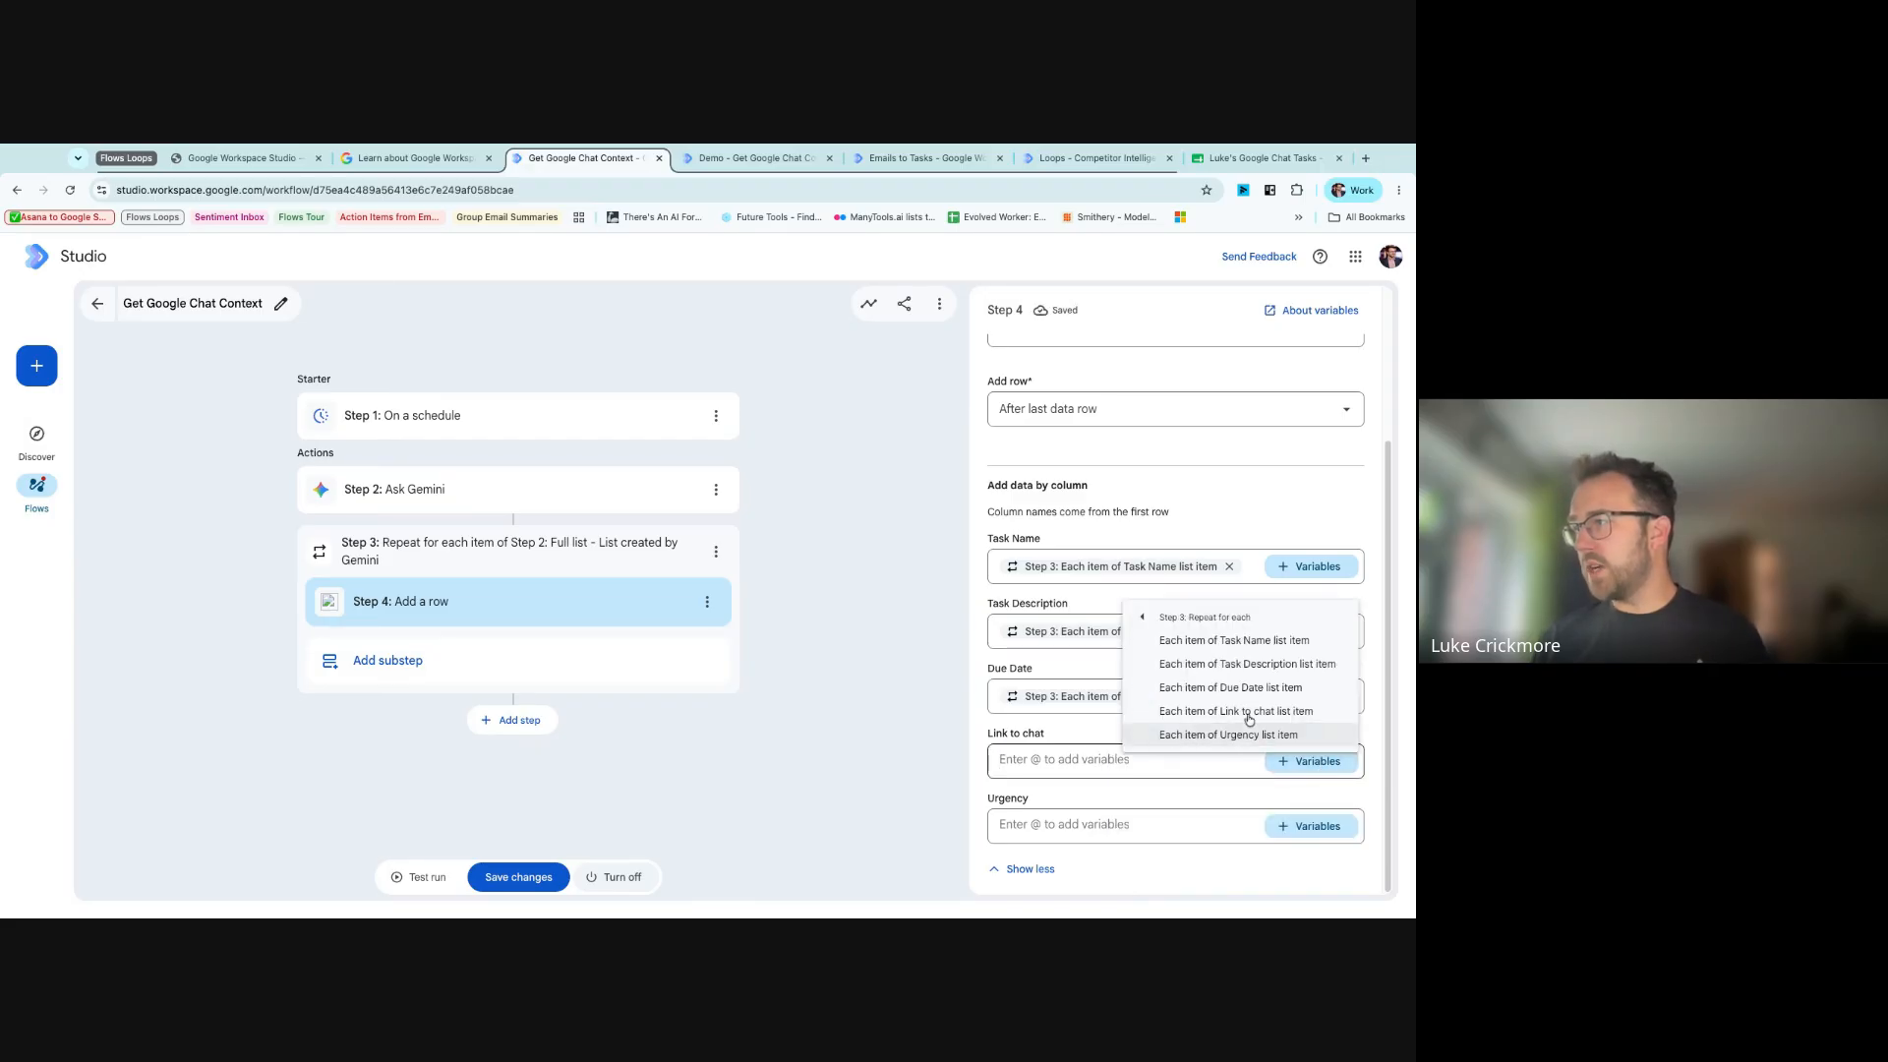
left_click(1248, 717)
left_click(1311, 826)
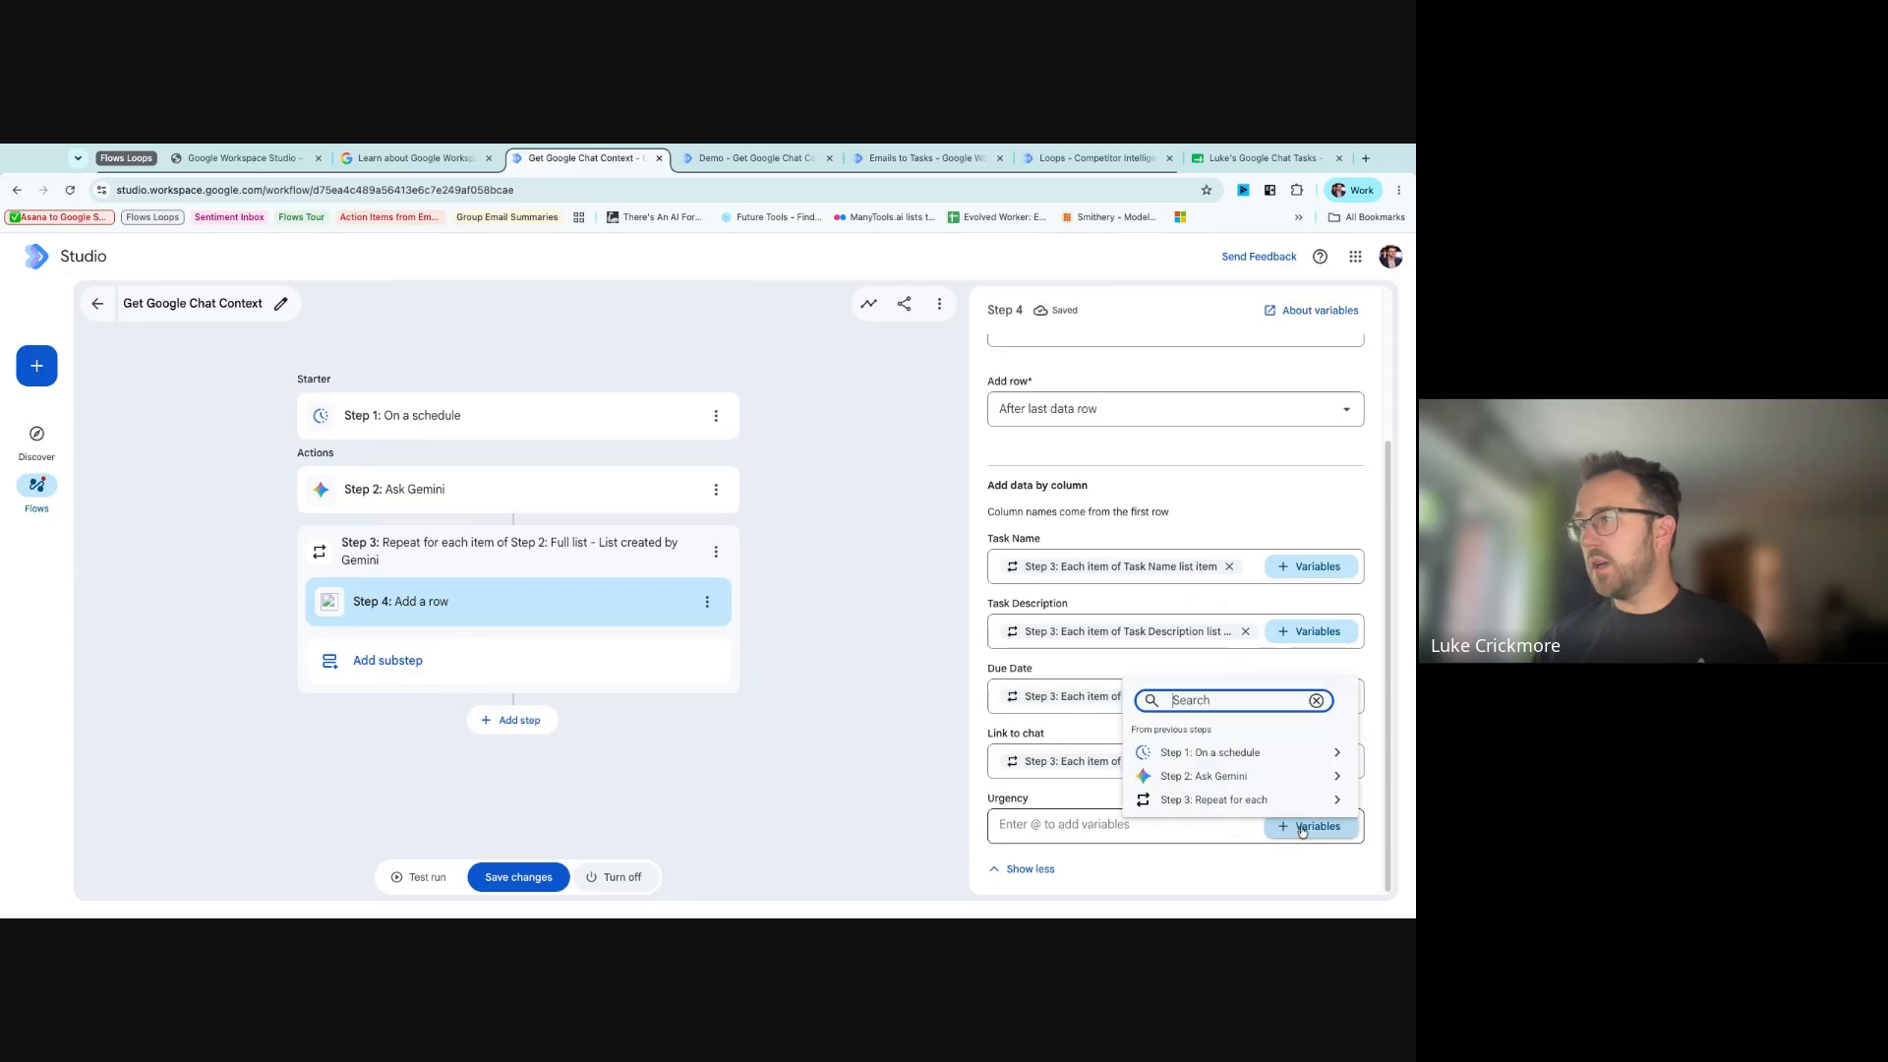
left_click(1269, 797)
left_click(1268, 797)
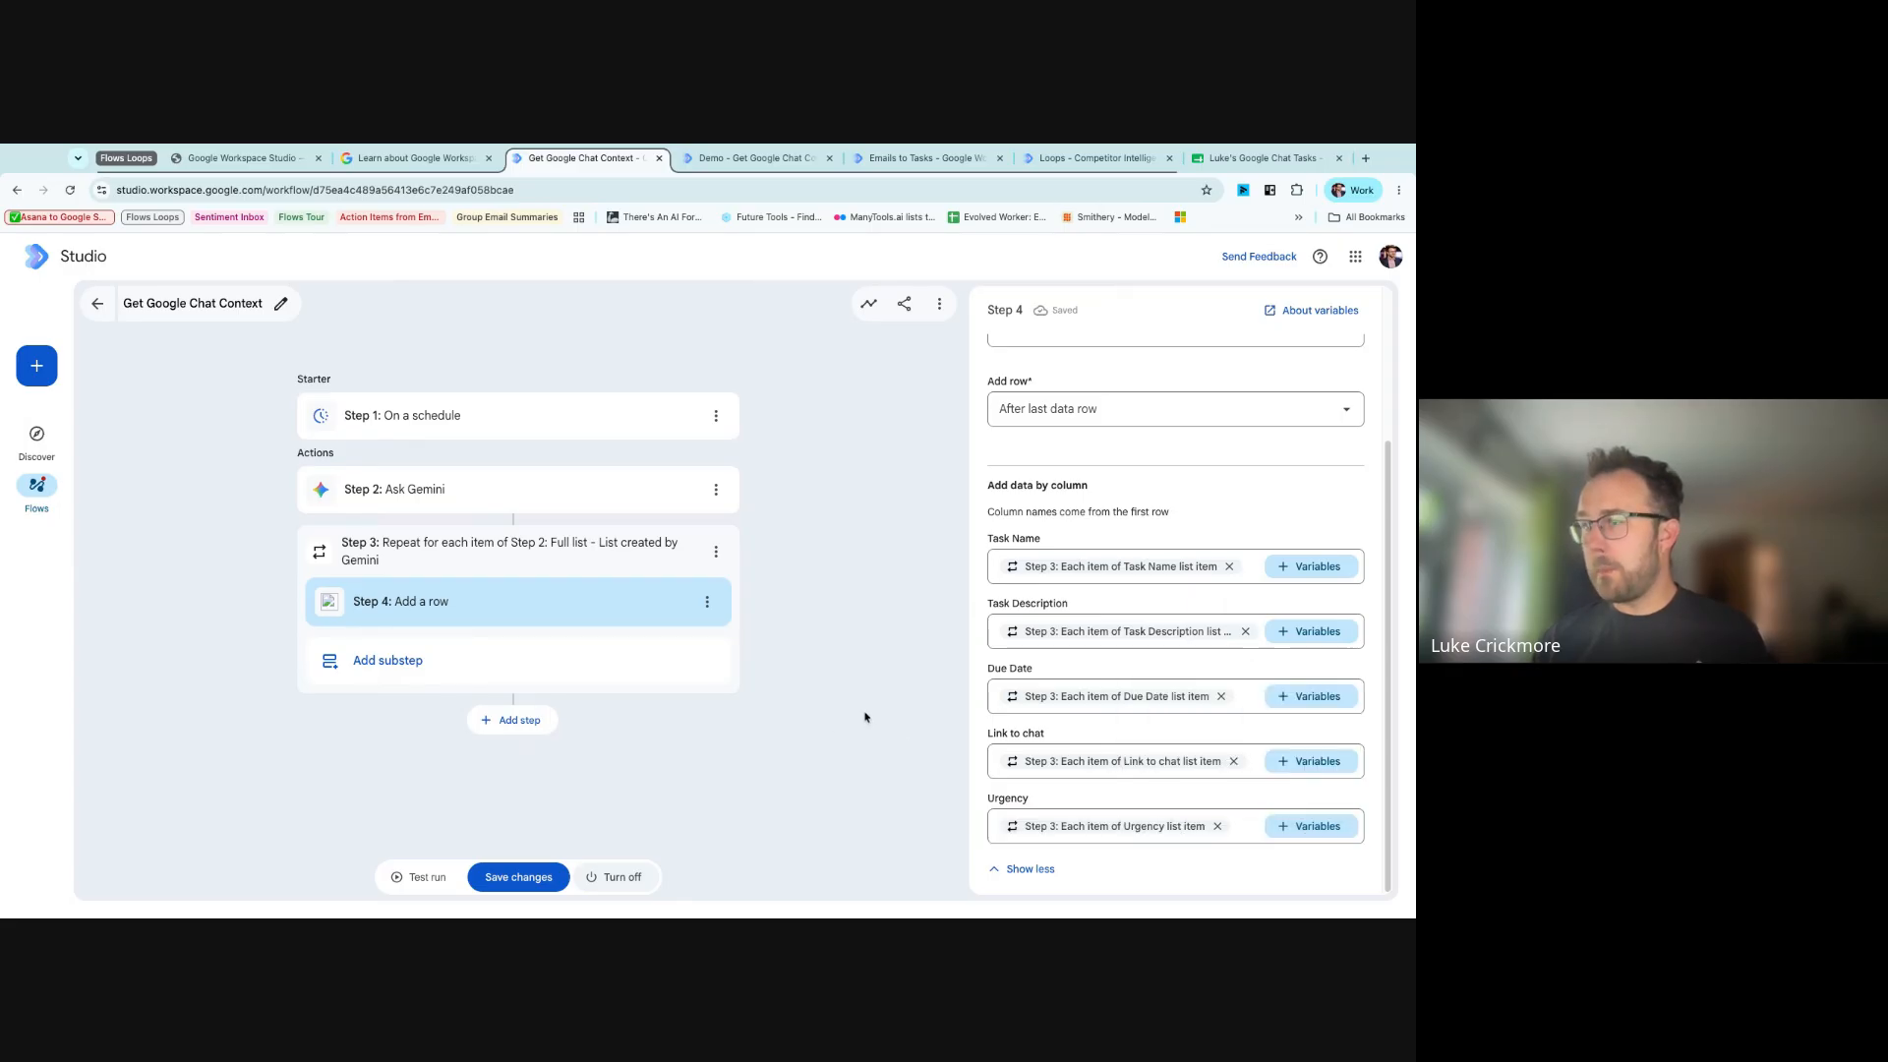
- Run a test of the whole flow and page through the Add a row result of each repeated item
left_click(422, 876)
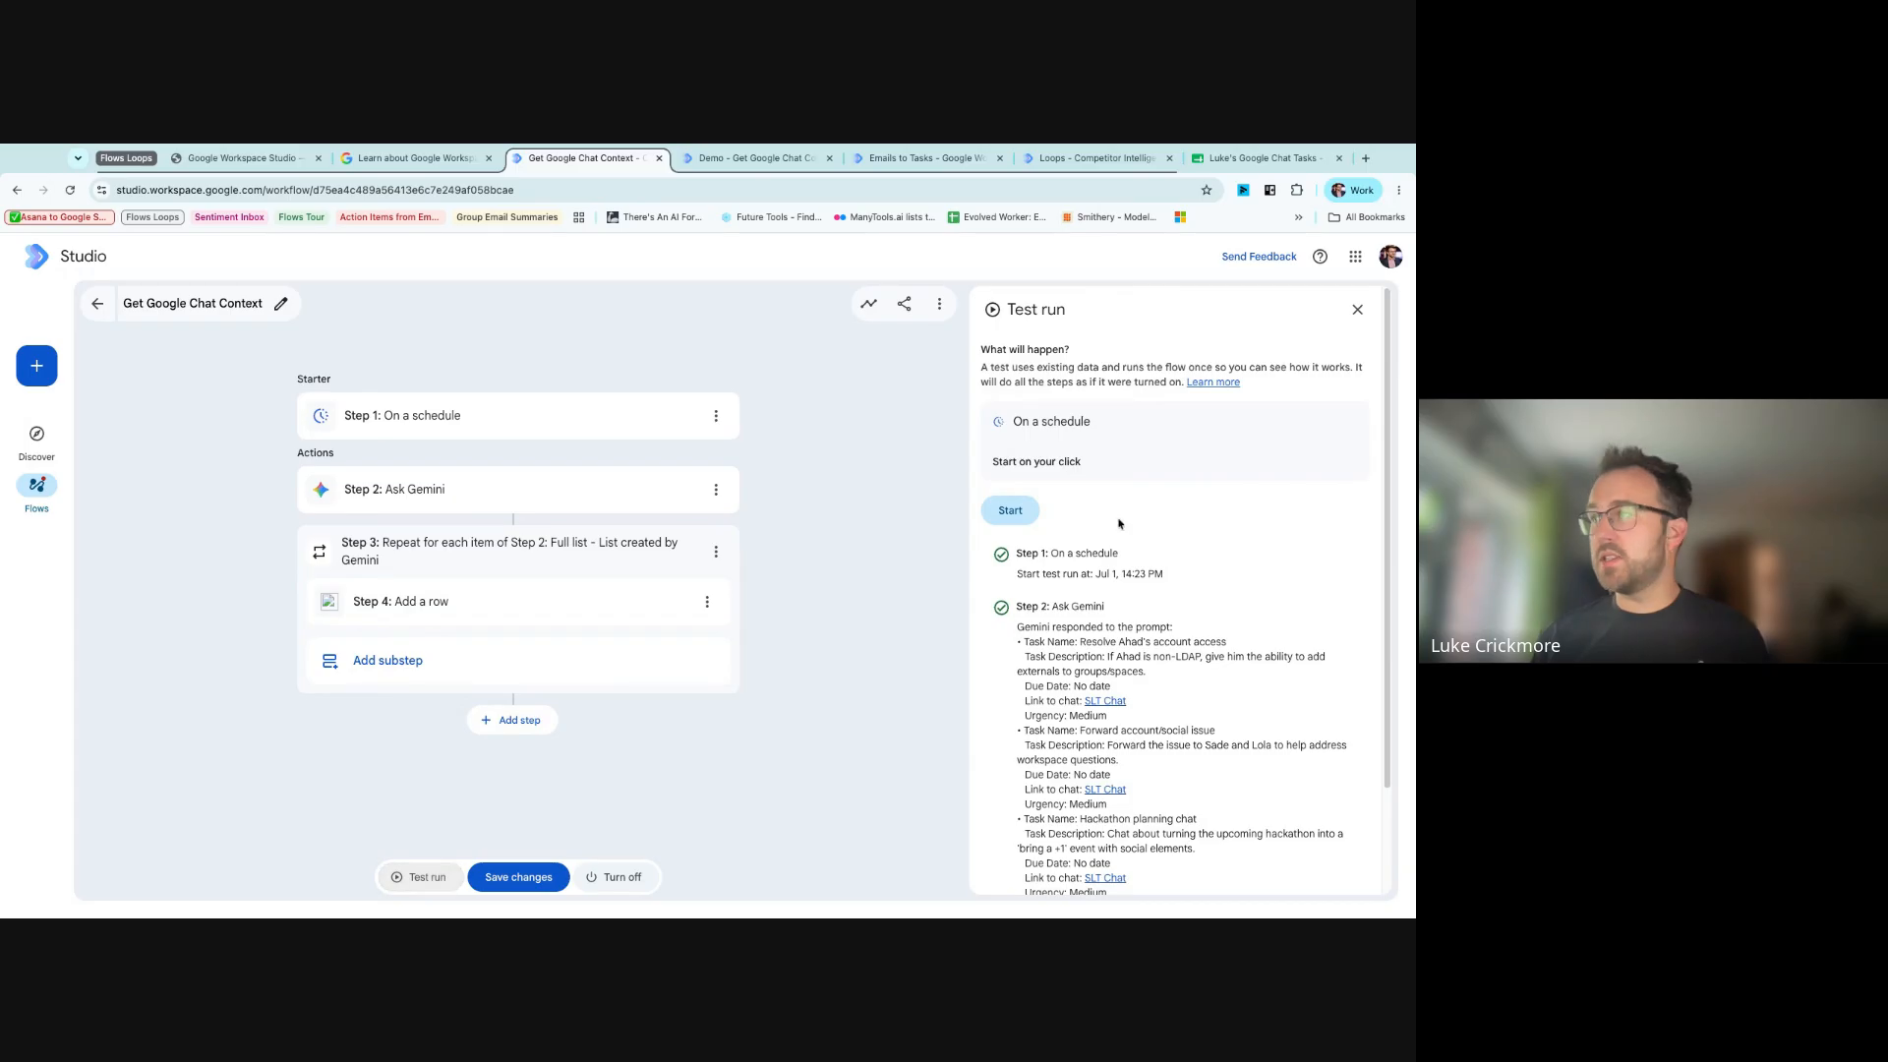
left_click(1037, 512)
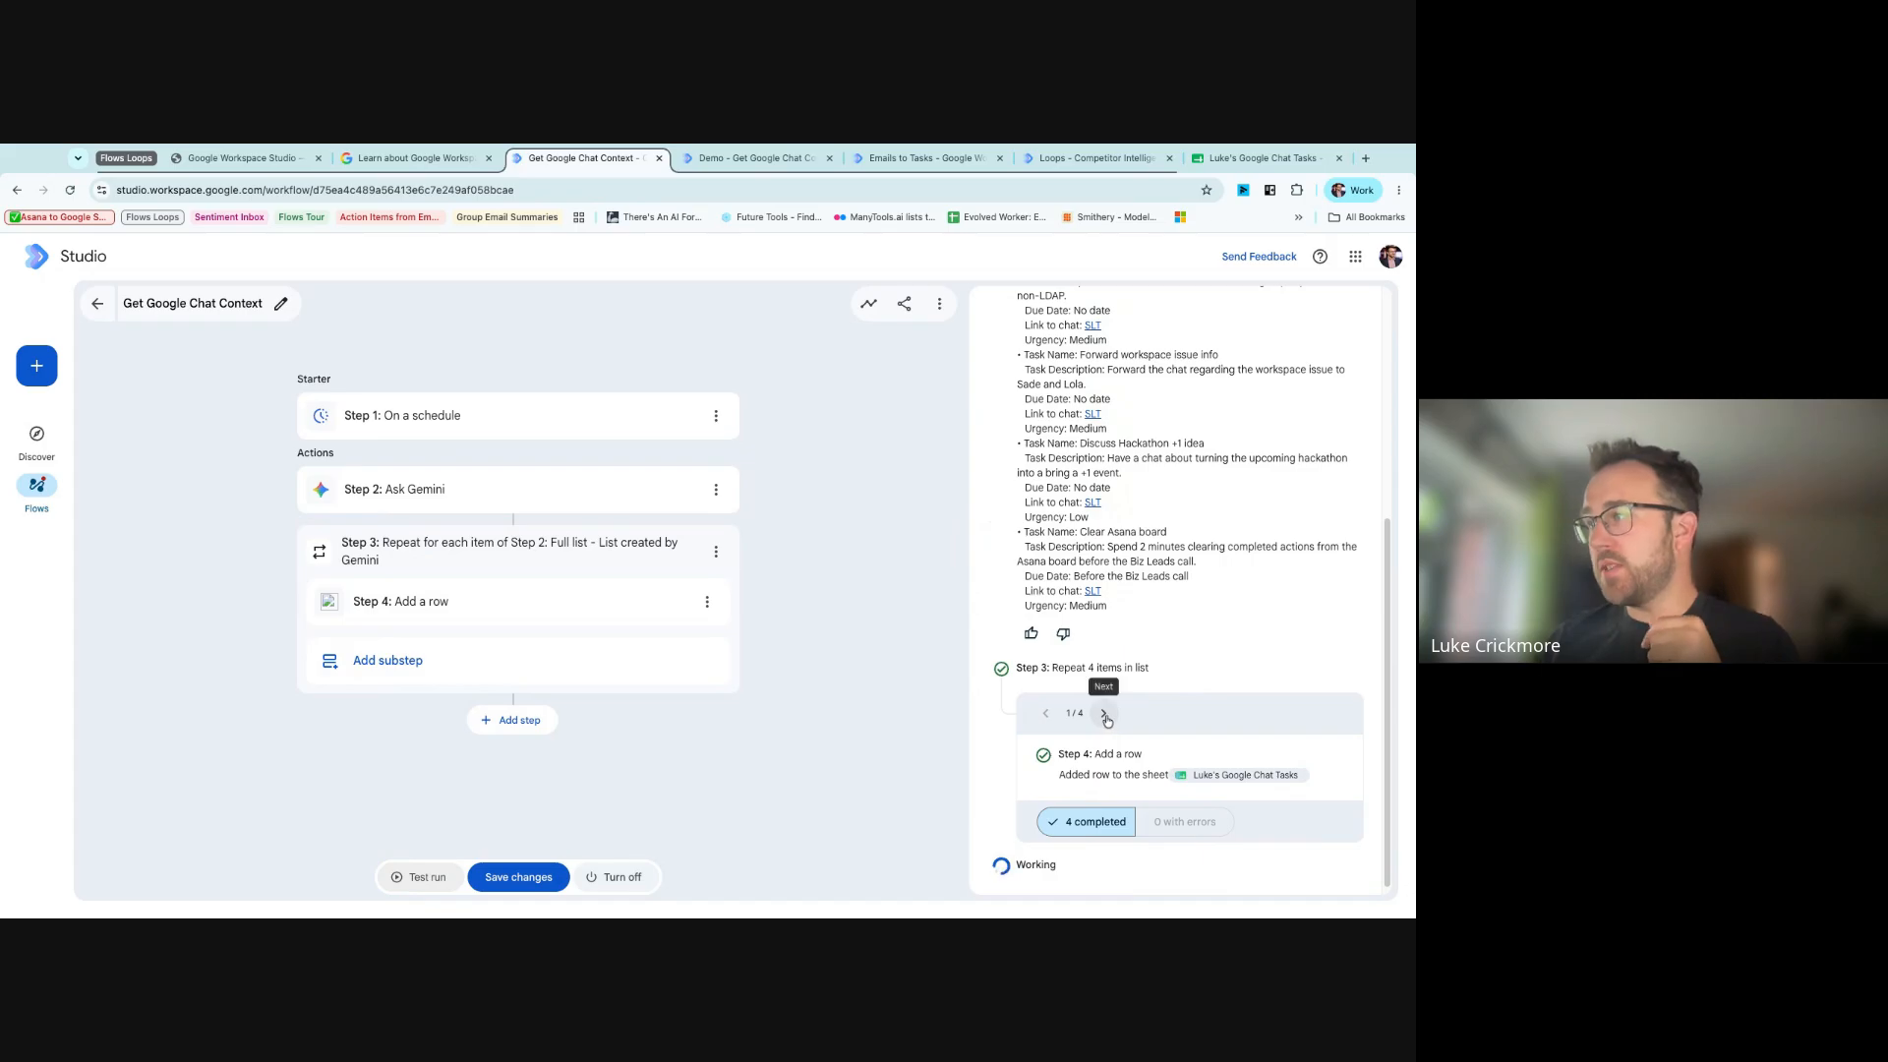
left_click(1109, 710)
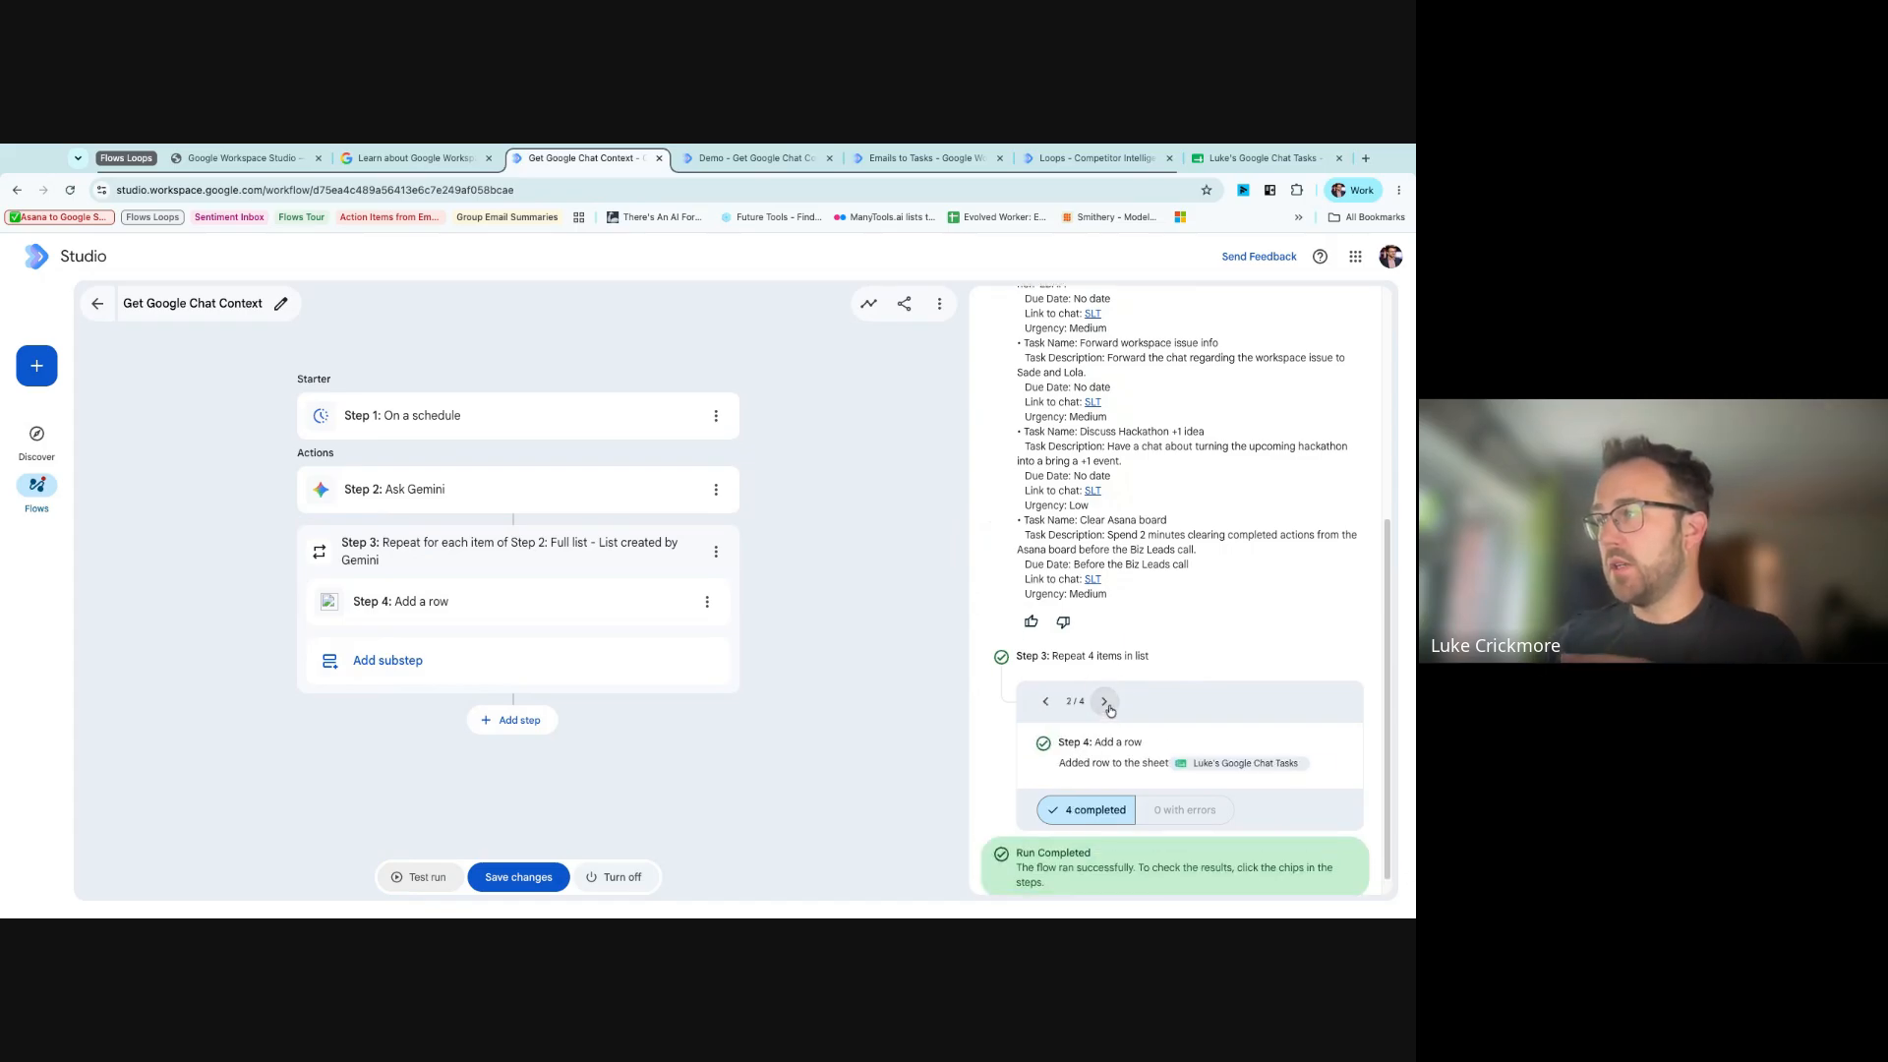
left_click(1109, 710)
left_click(1109, 710)
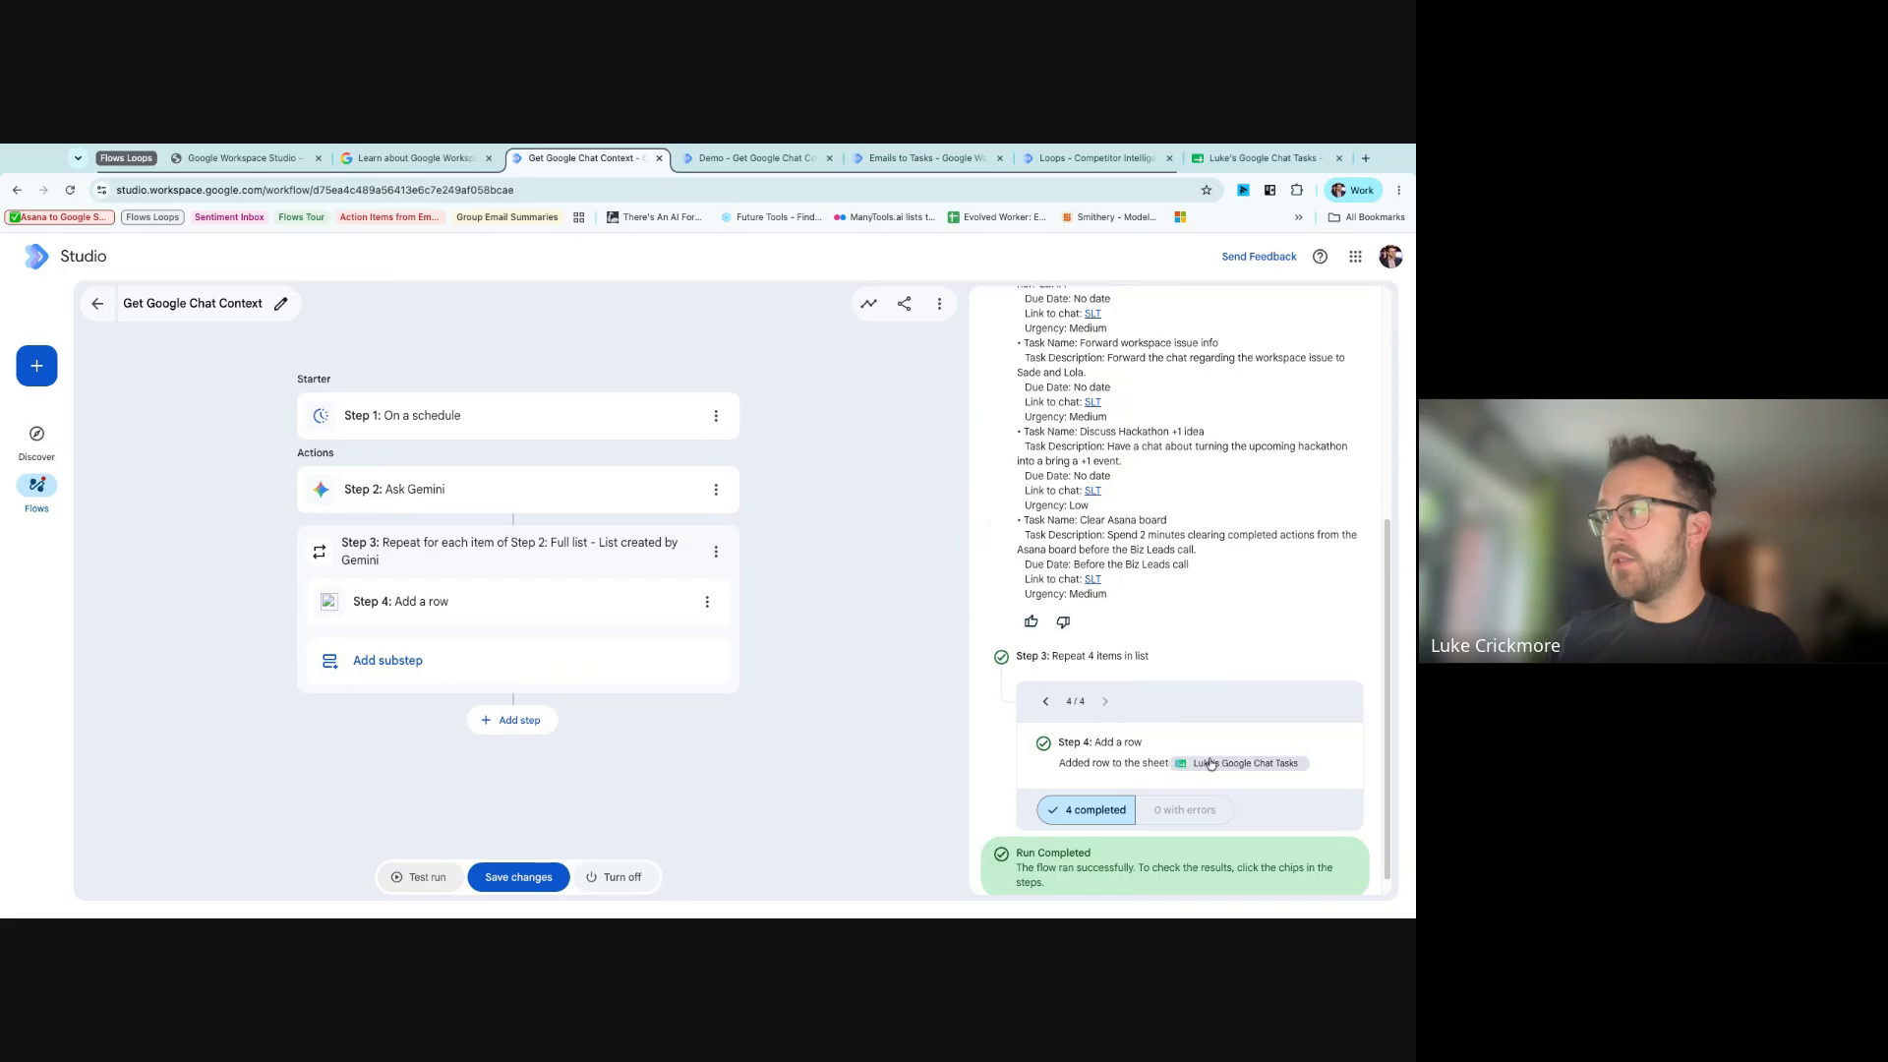
- Switch to the Google Chat Tasks spreadsheet, inspect the task rows added by the test run and reload the sheet
left_click(1263, 157)
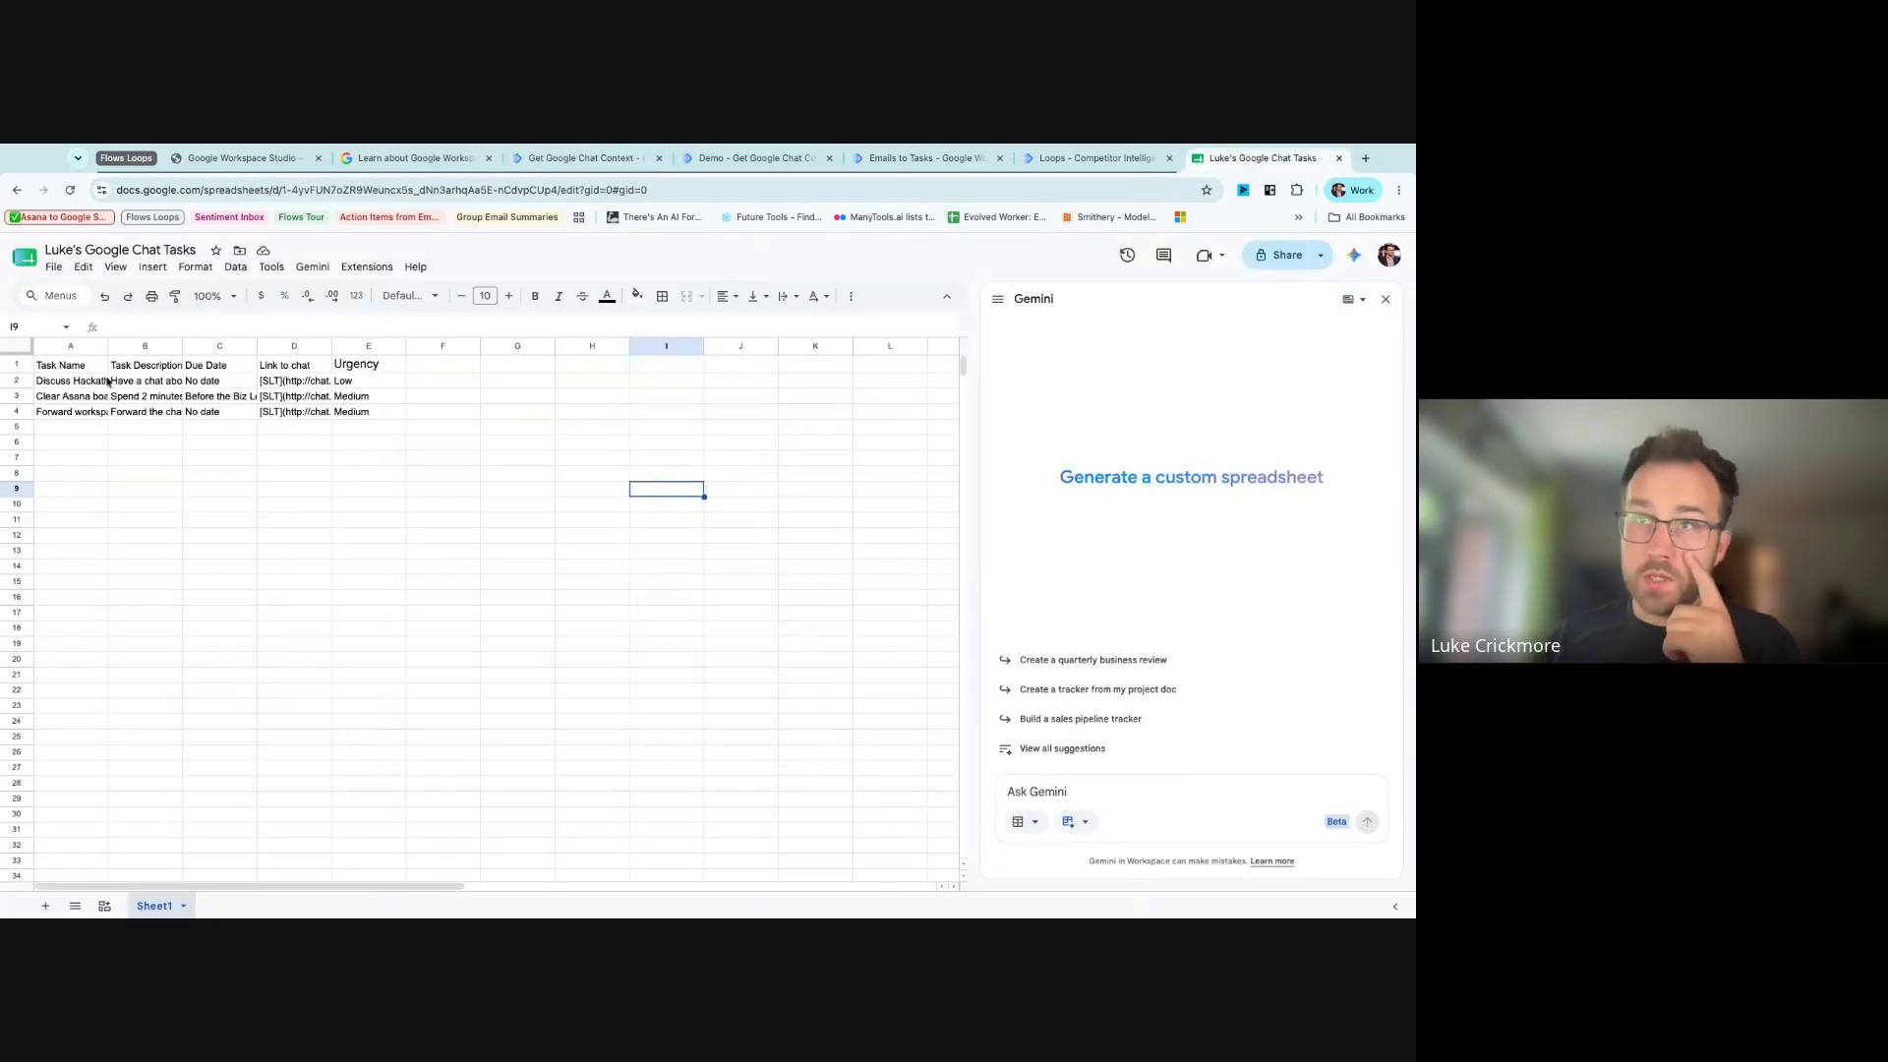
left_click_drag(106, 381, 369, 413)
left_click(335, 477)
left_click(91, 492)
left_click(350, 440)
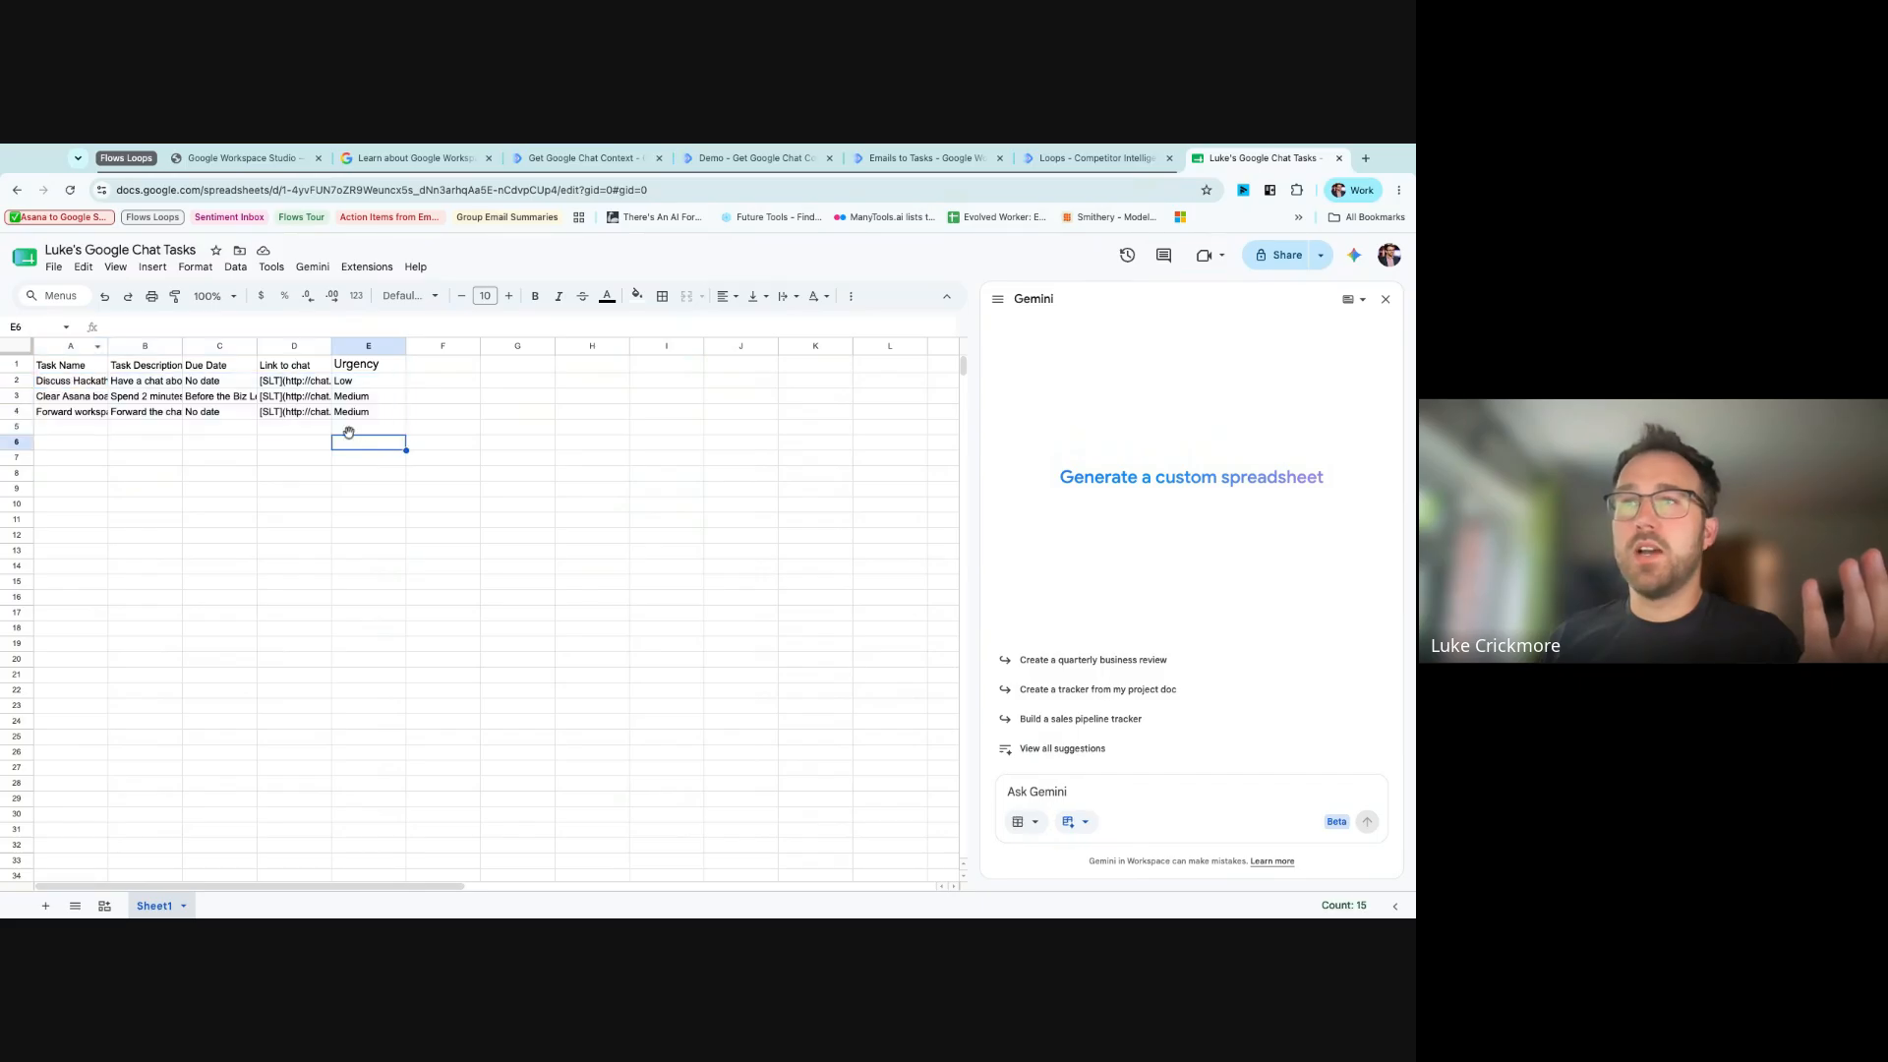
left_click(69, 190)
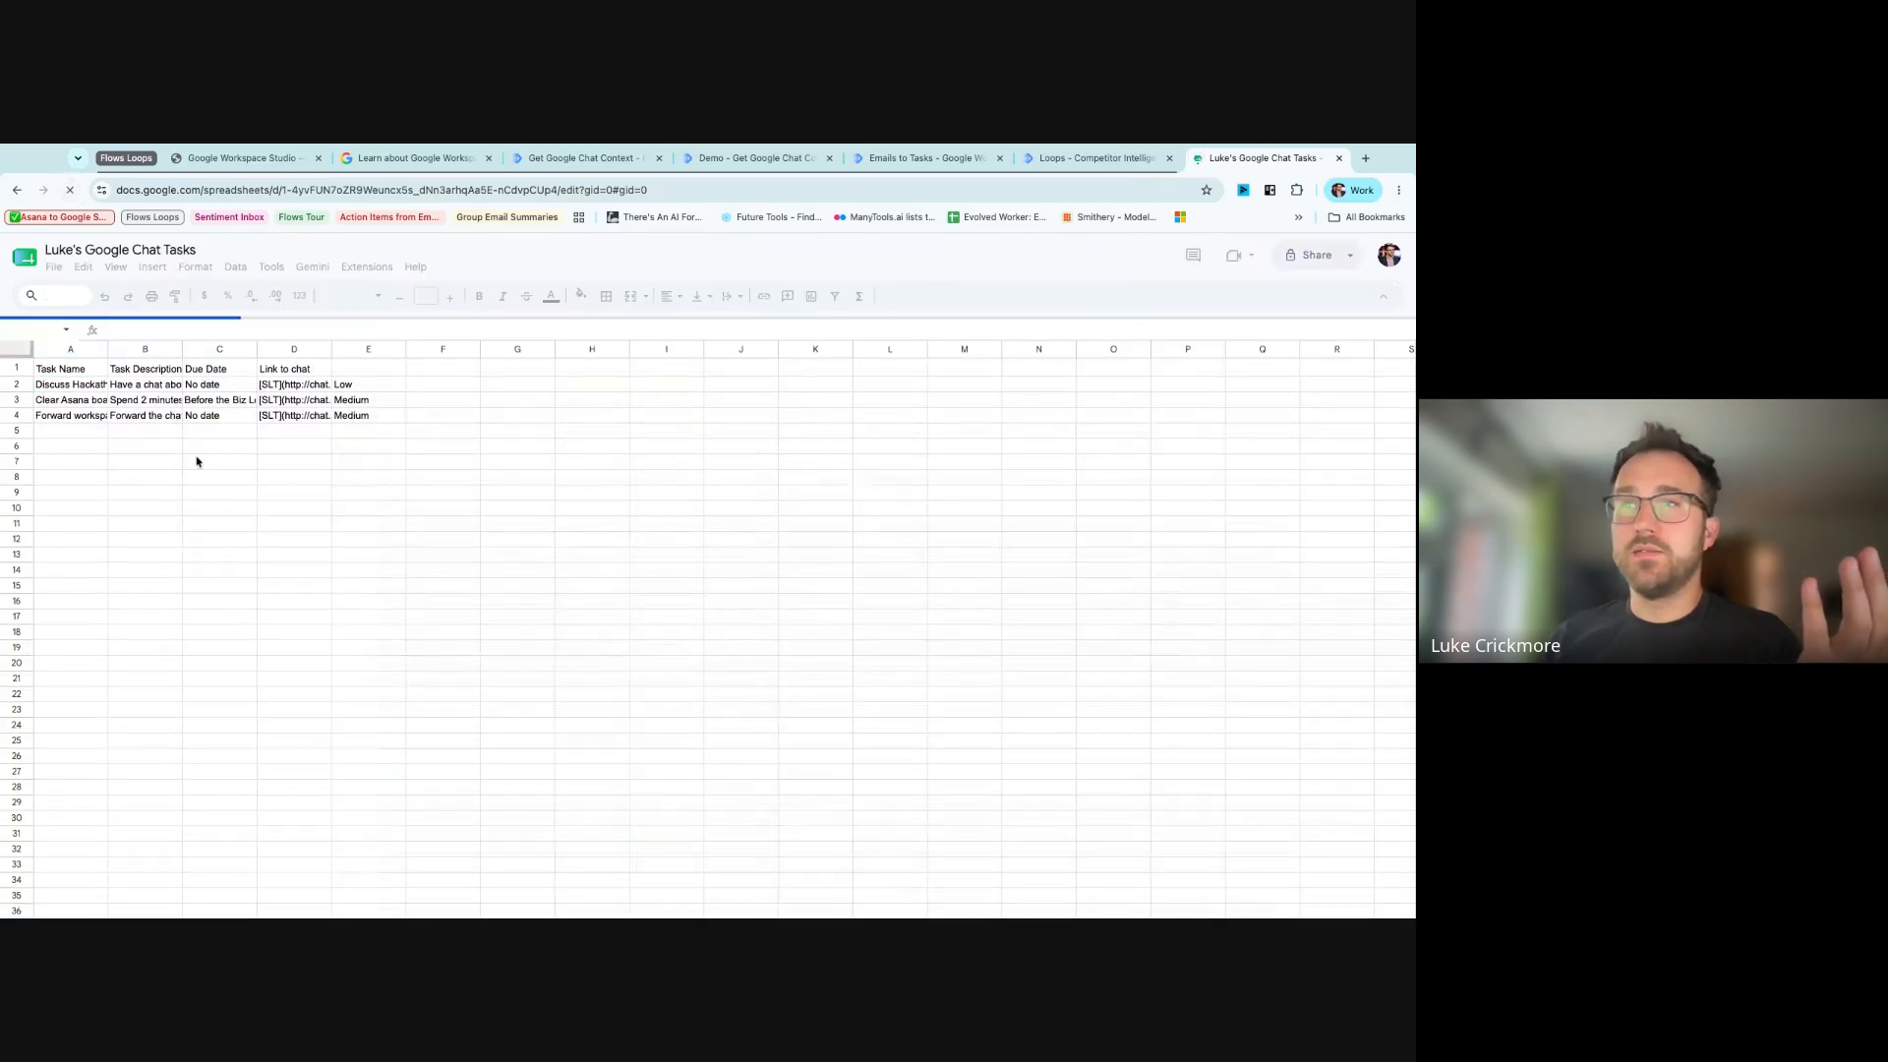
- Return to the Get Google Chat Context flow and review the repeated items in the test results and the Ask Gemini prompt
left_click(1101, 158)
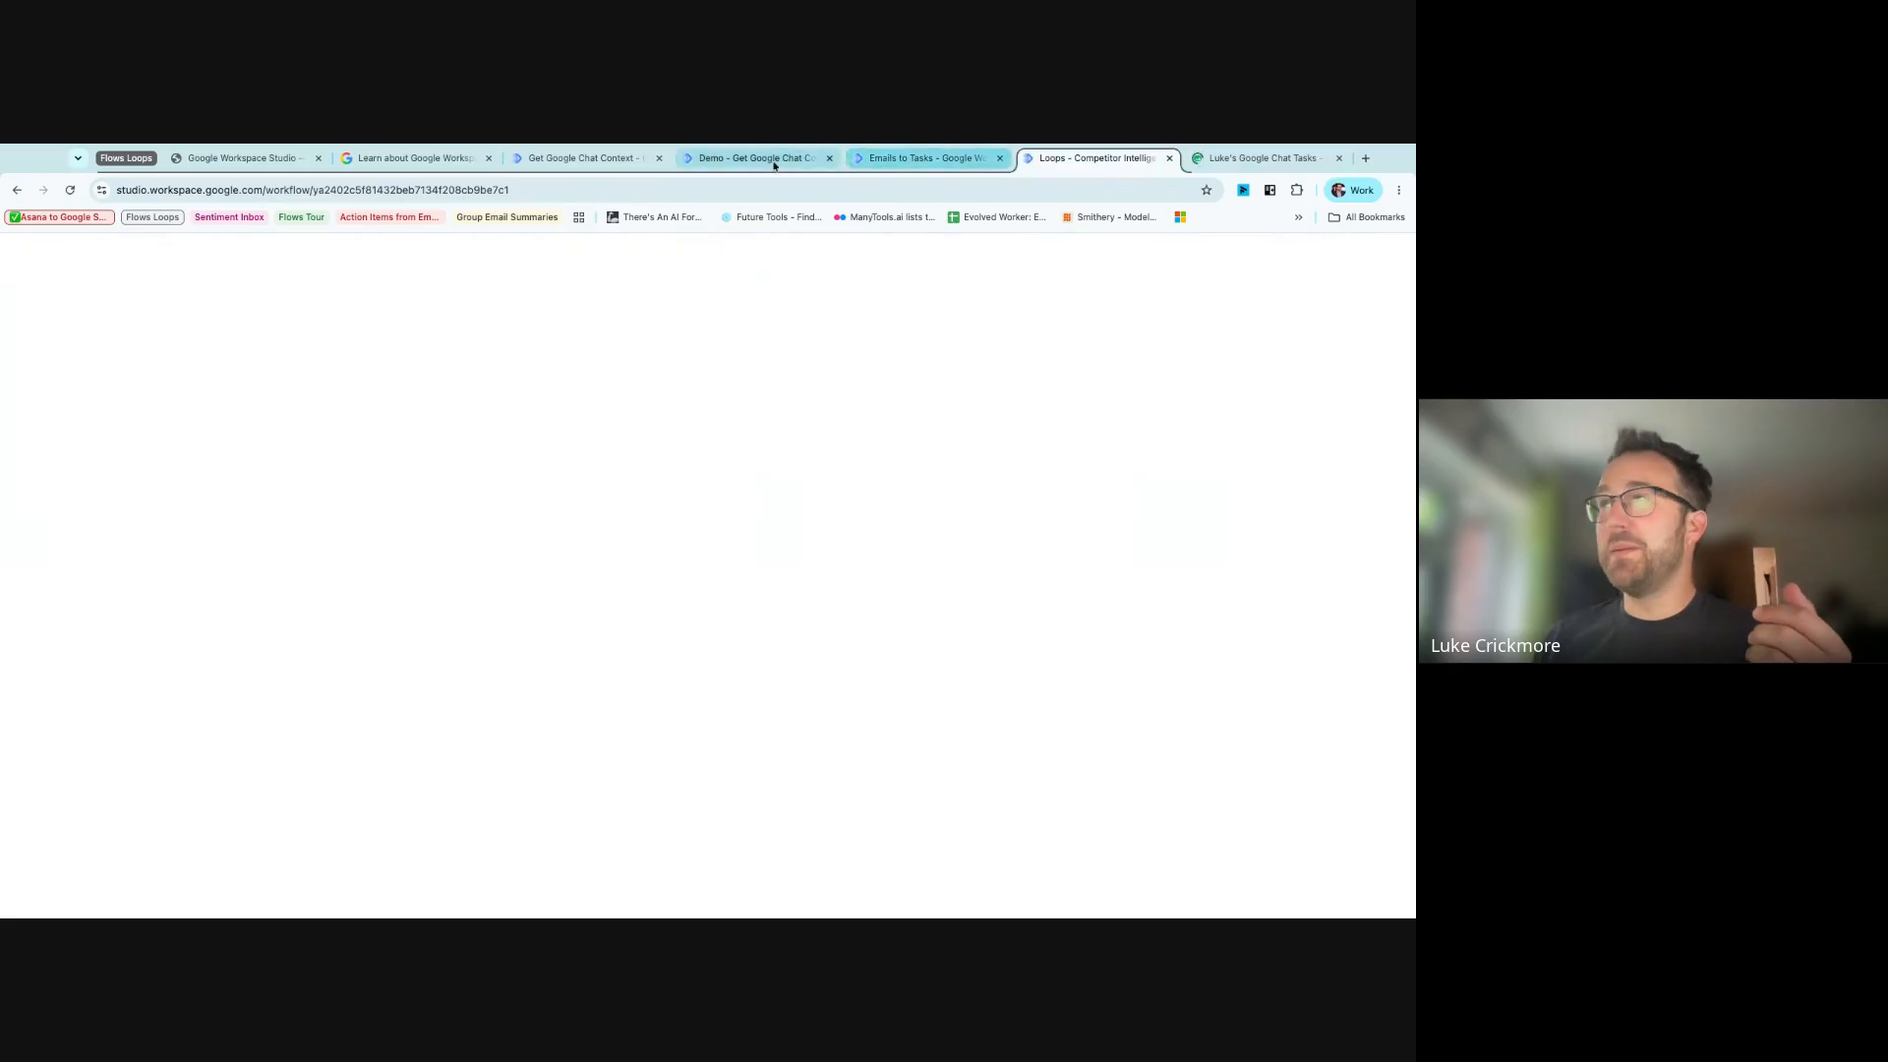
left_click(578, 160)
scroll(1184, 689, "down", 1)
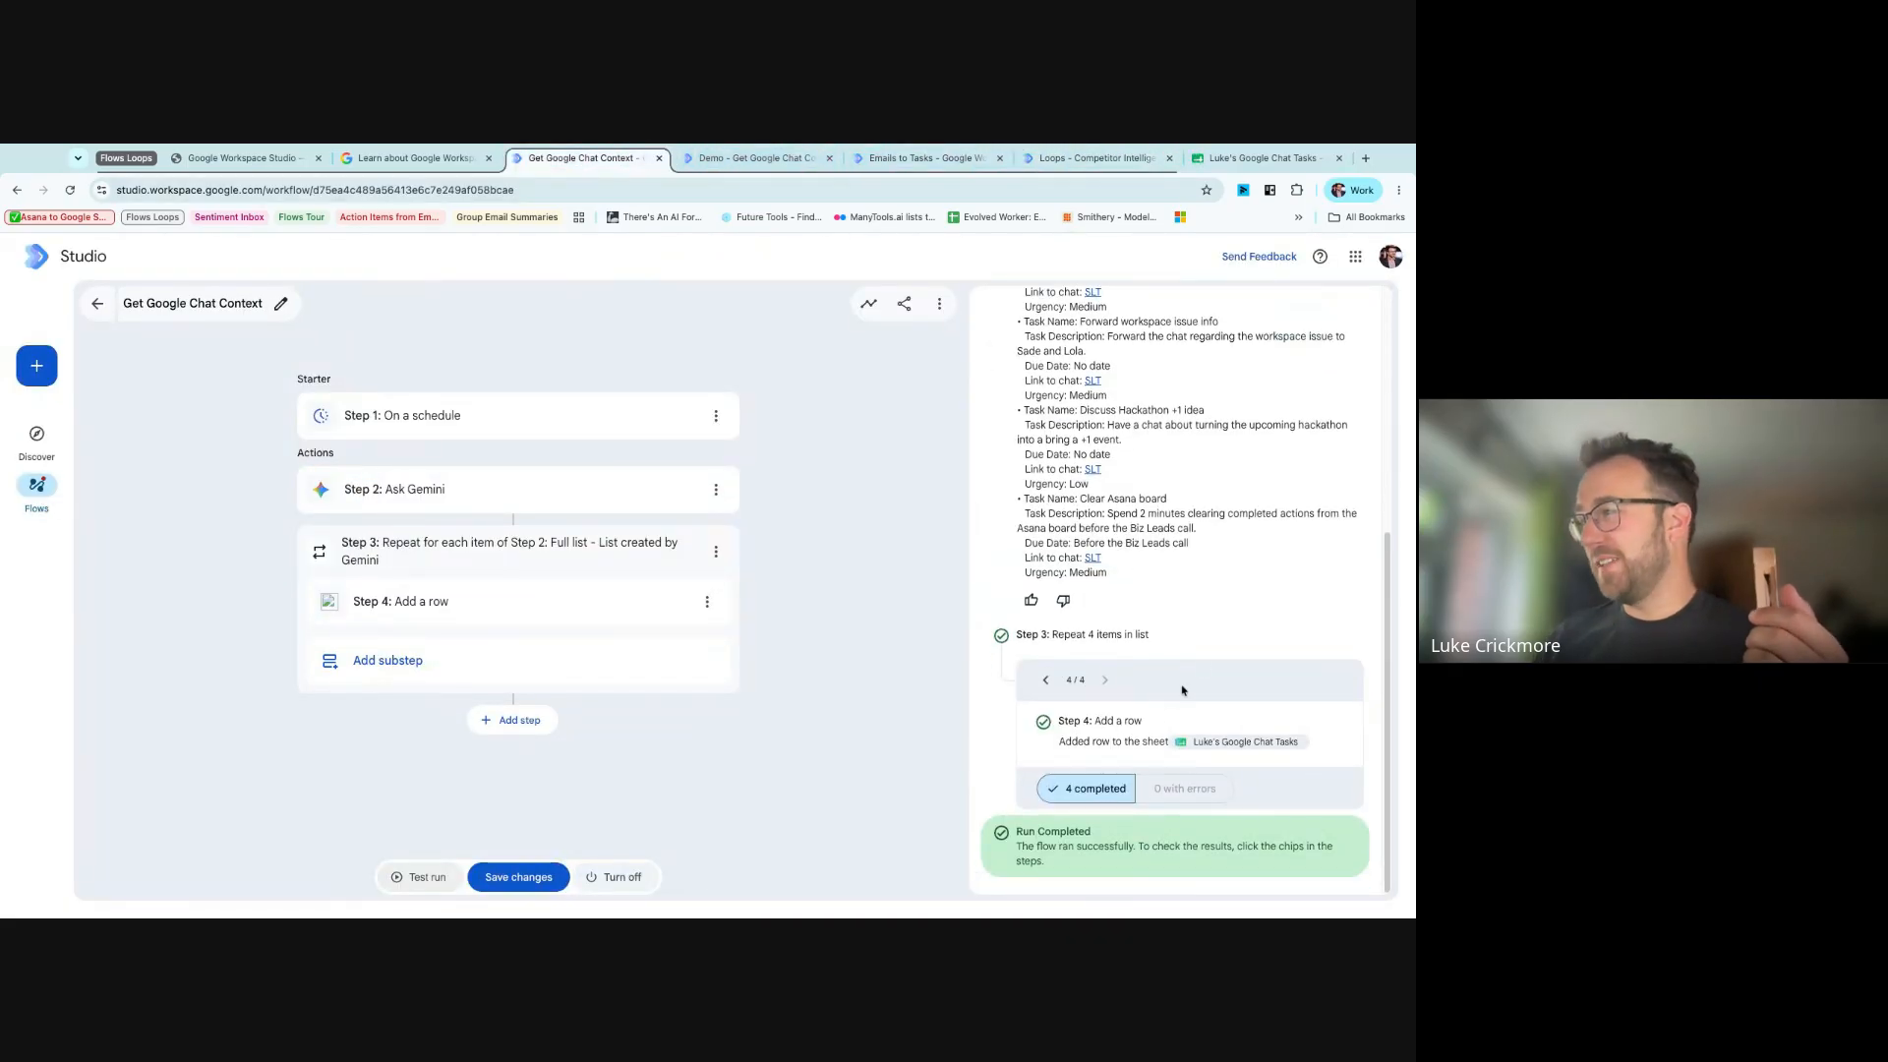
triple_click(1101, 744)
left_click(1083, 699)
left_click(1045, 681)
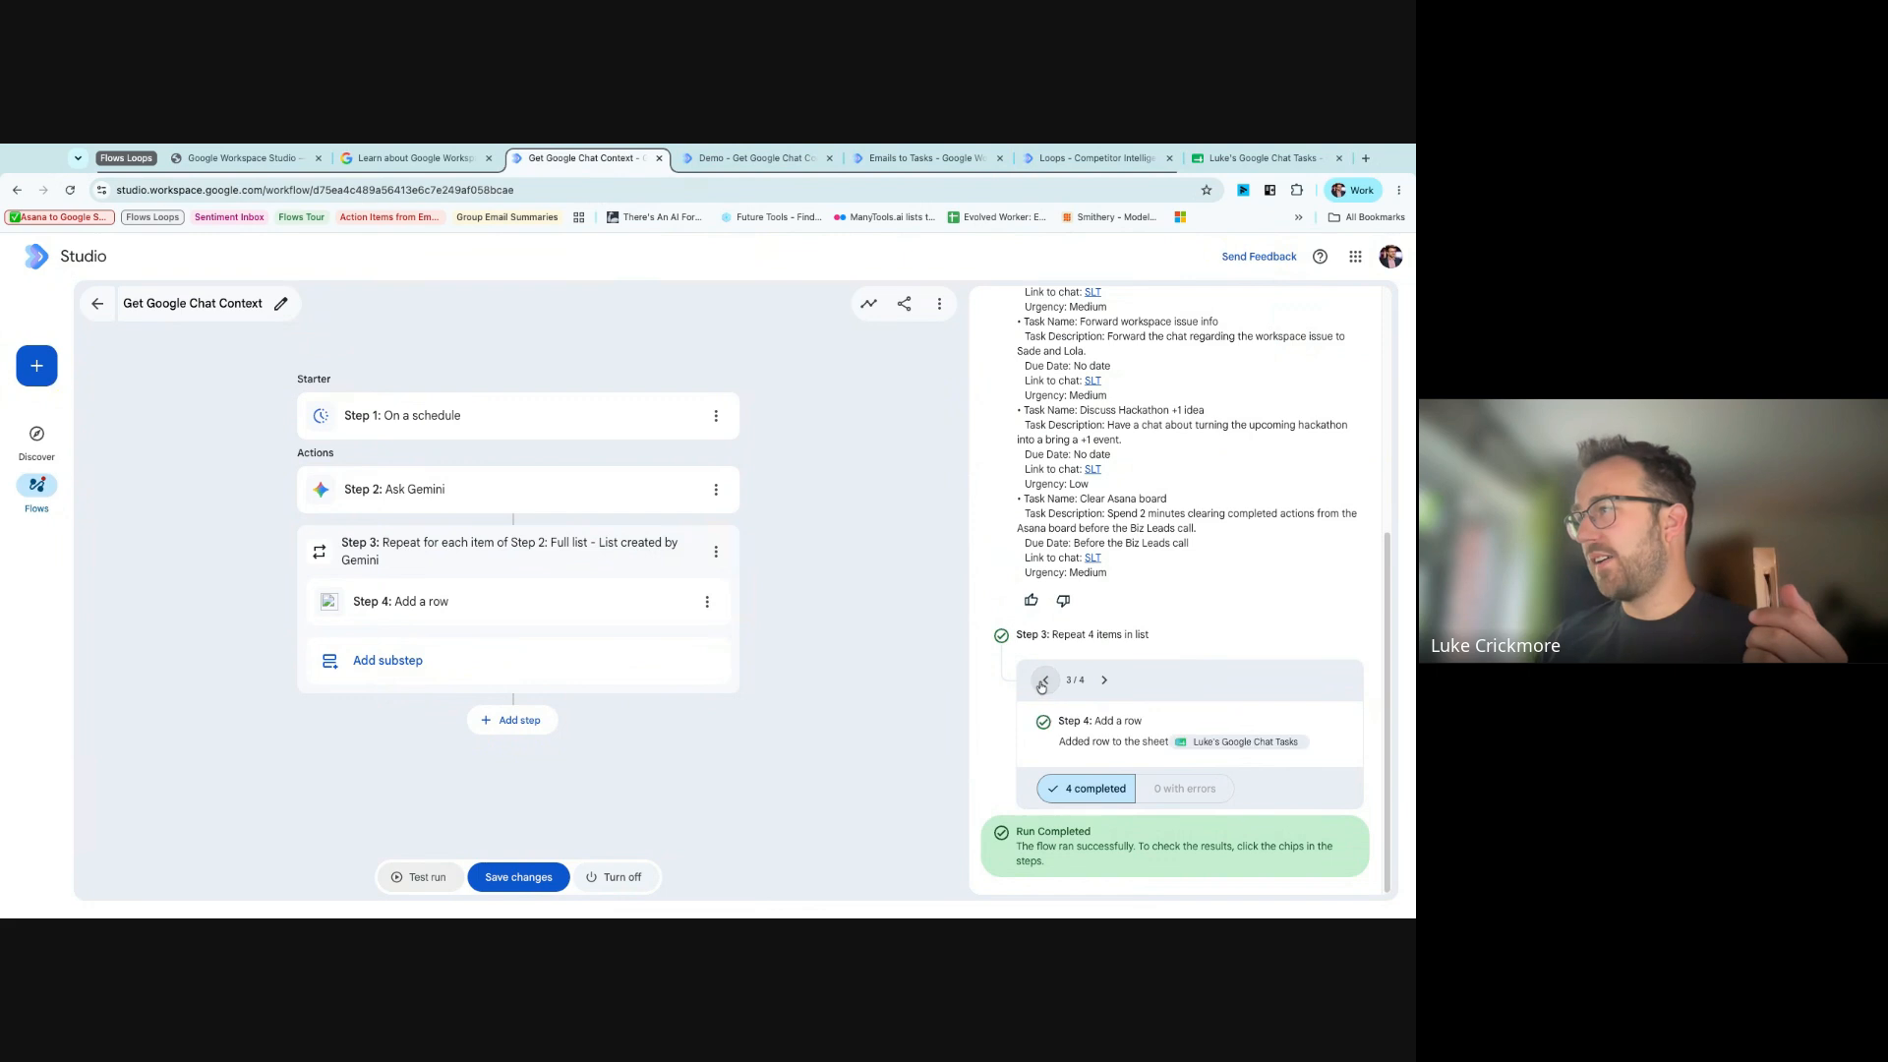
left_click(1044, 681)
left_click(1045, 682)
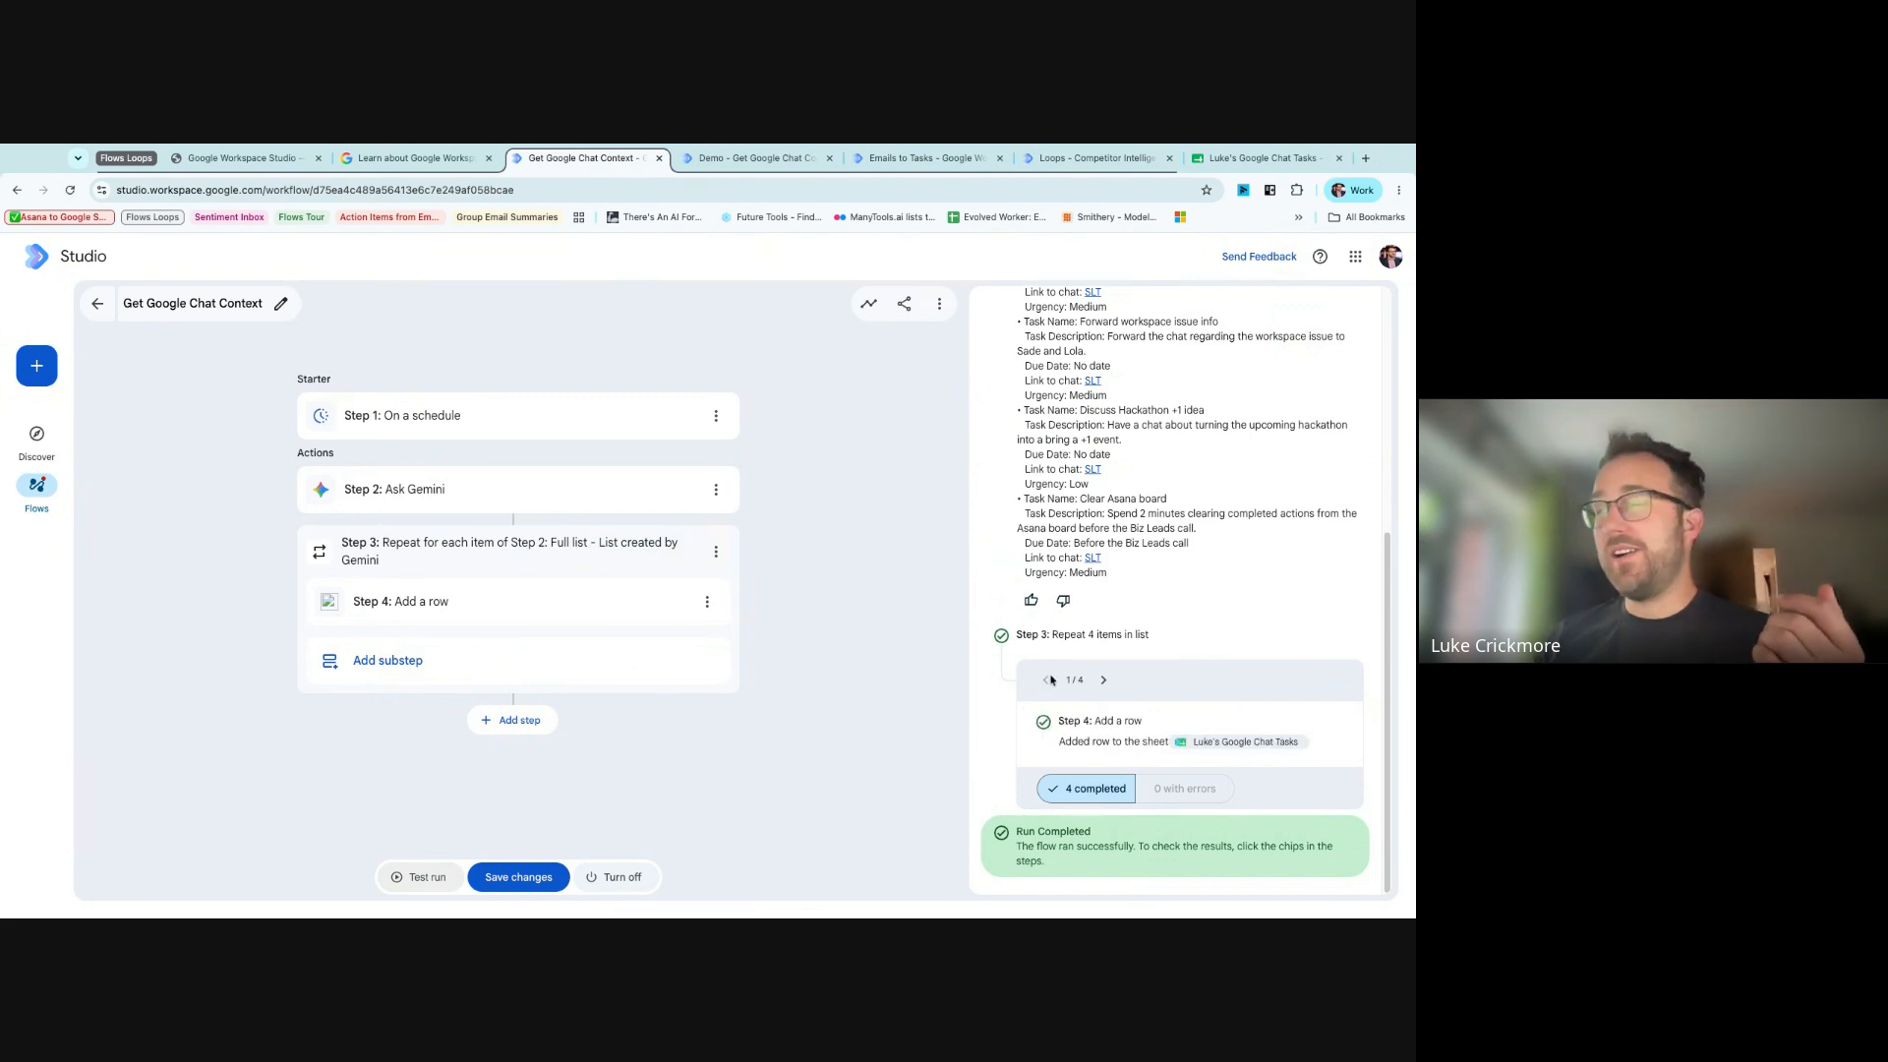
left_click_drag(1042, 687, 1054, 635)
left_click(1193, 641)
left_click_drag(1193, 641, 1019, 633)
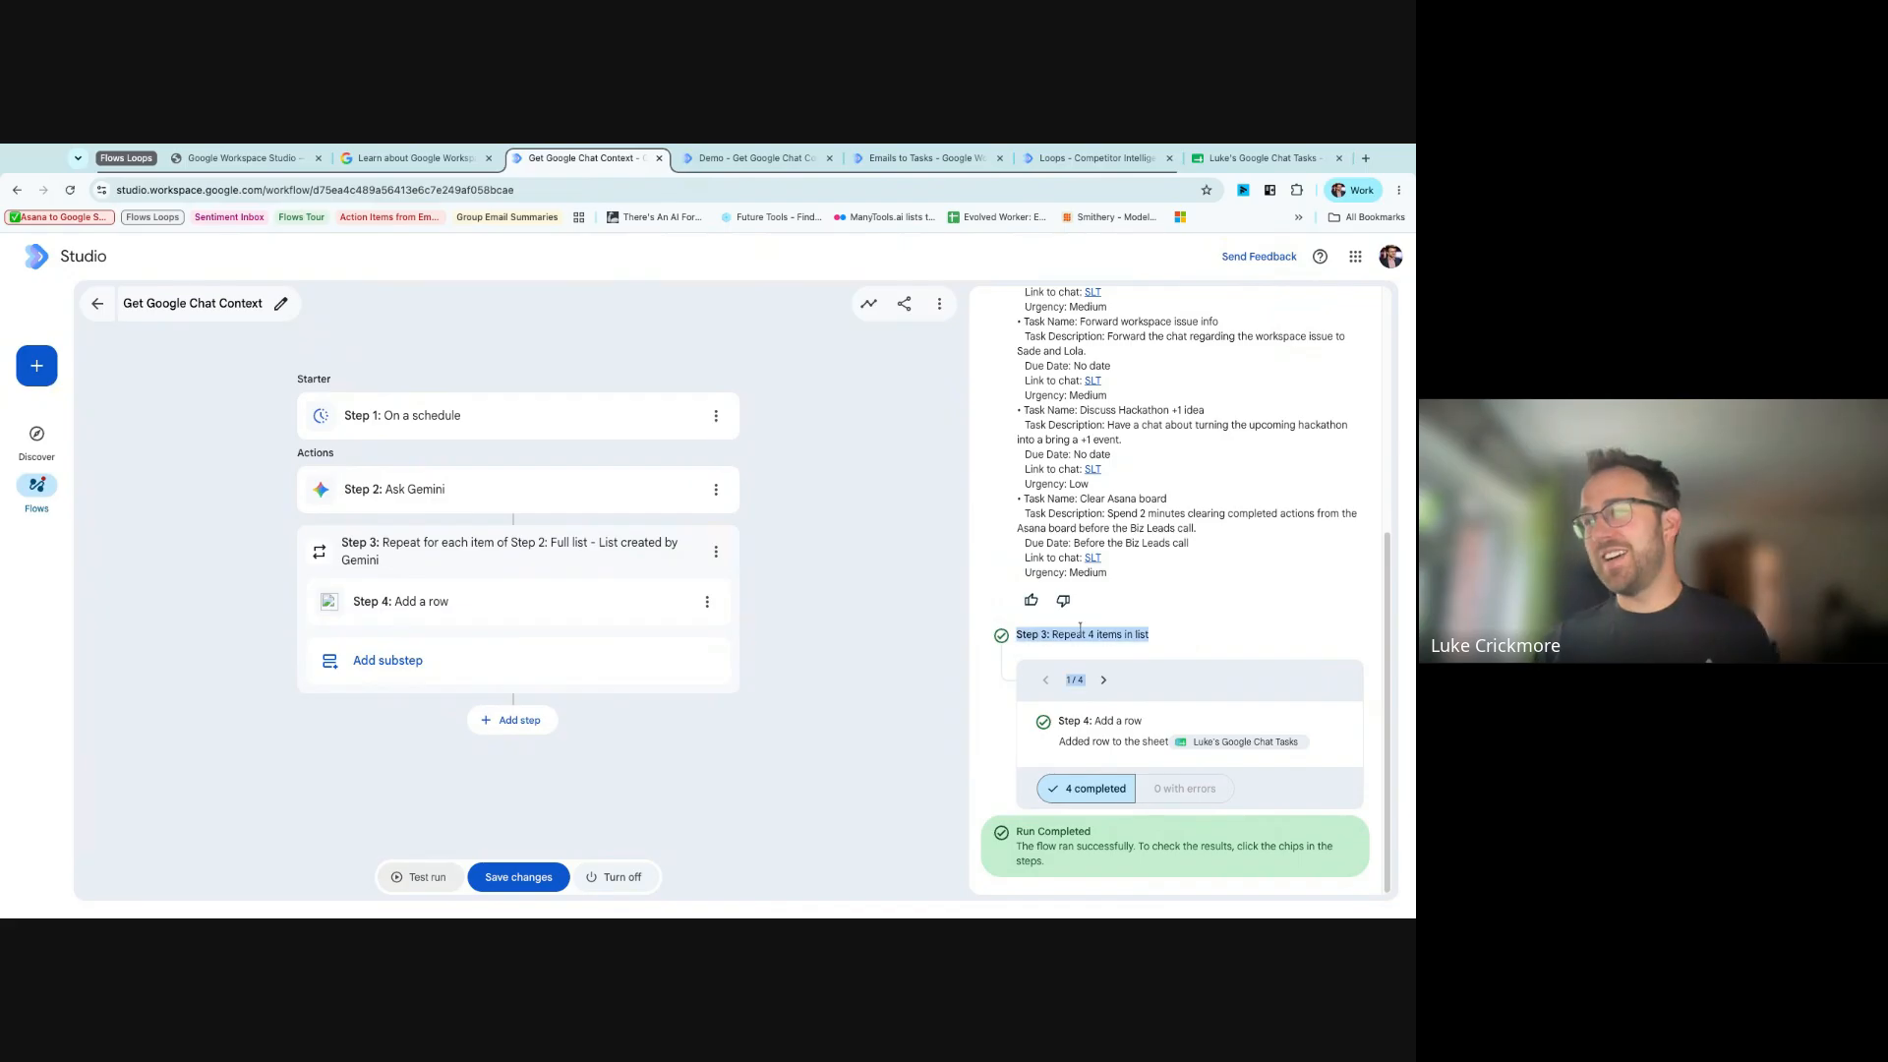
left_click(1109, 817)
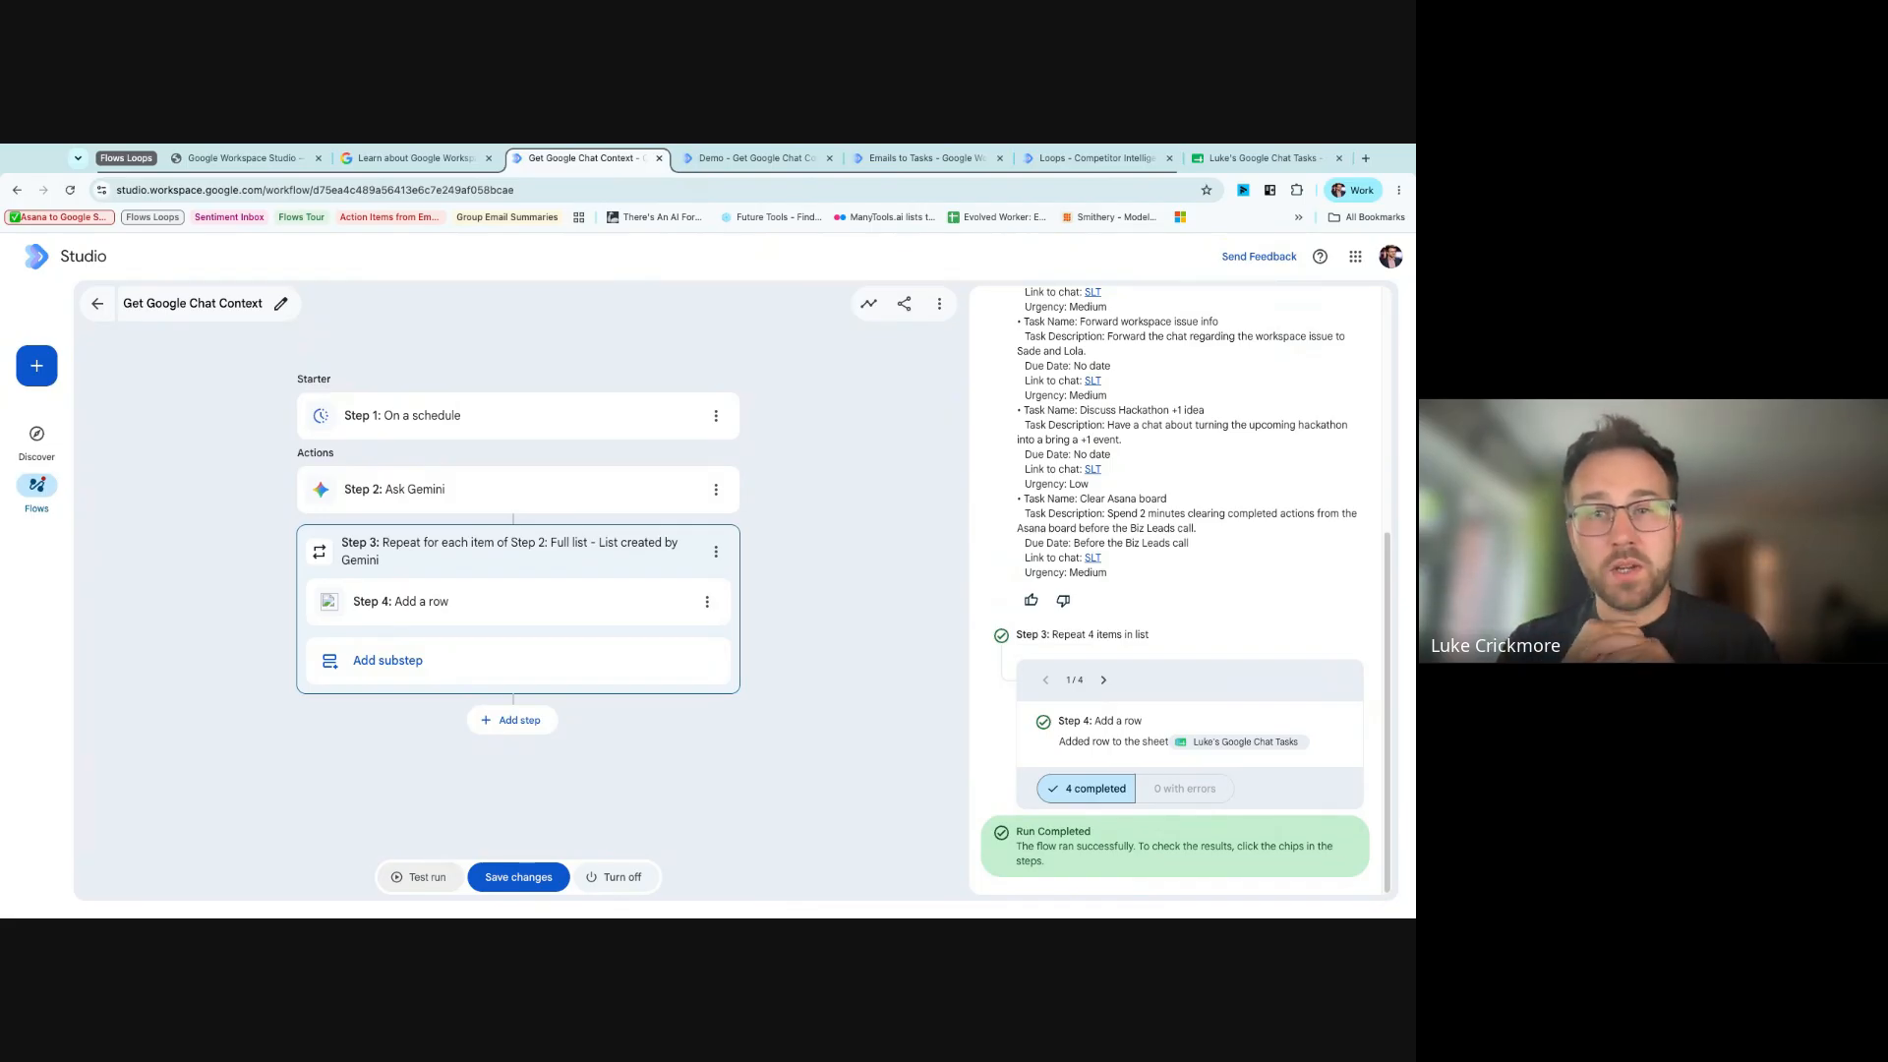
left_click(387, 506)
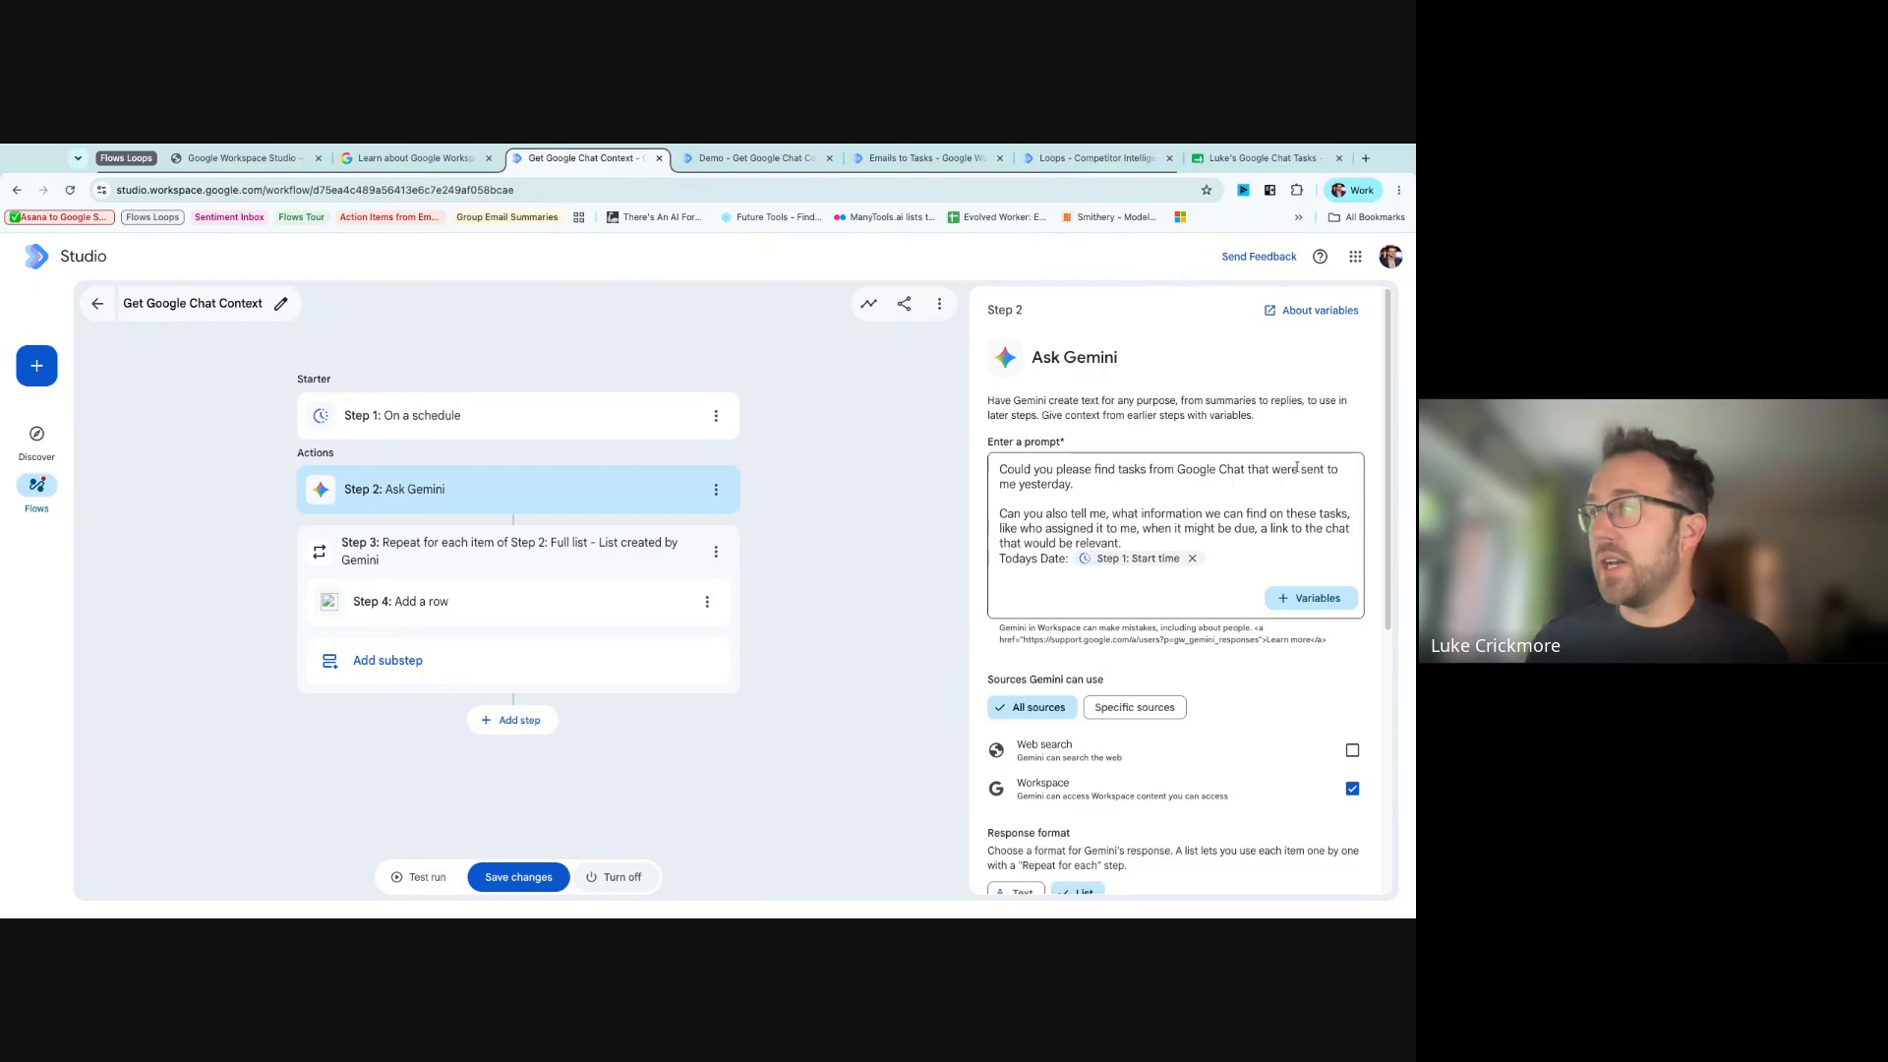
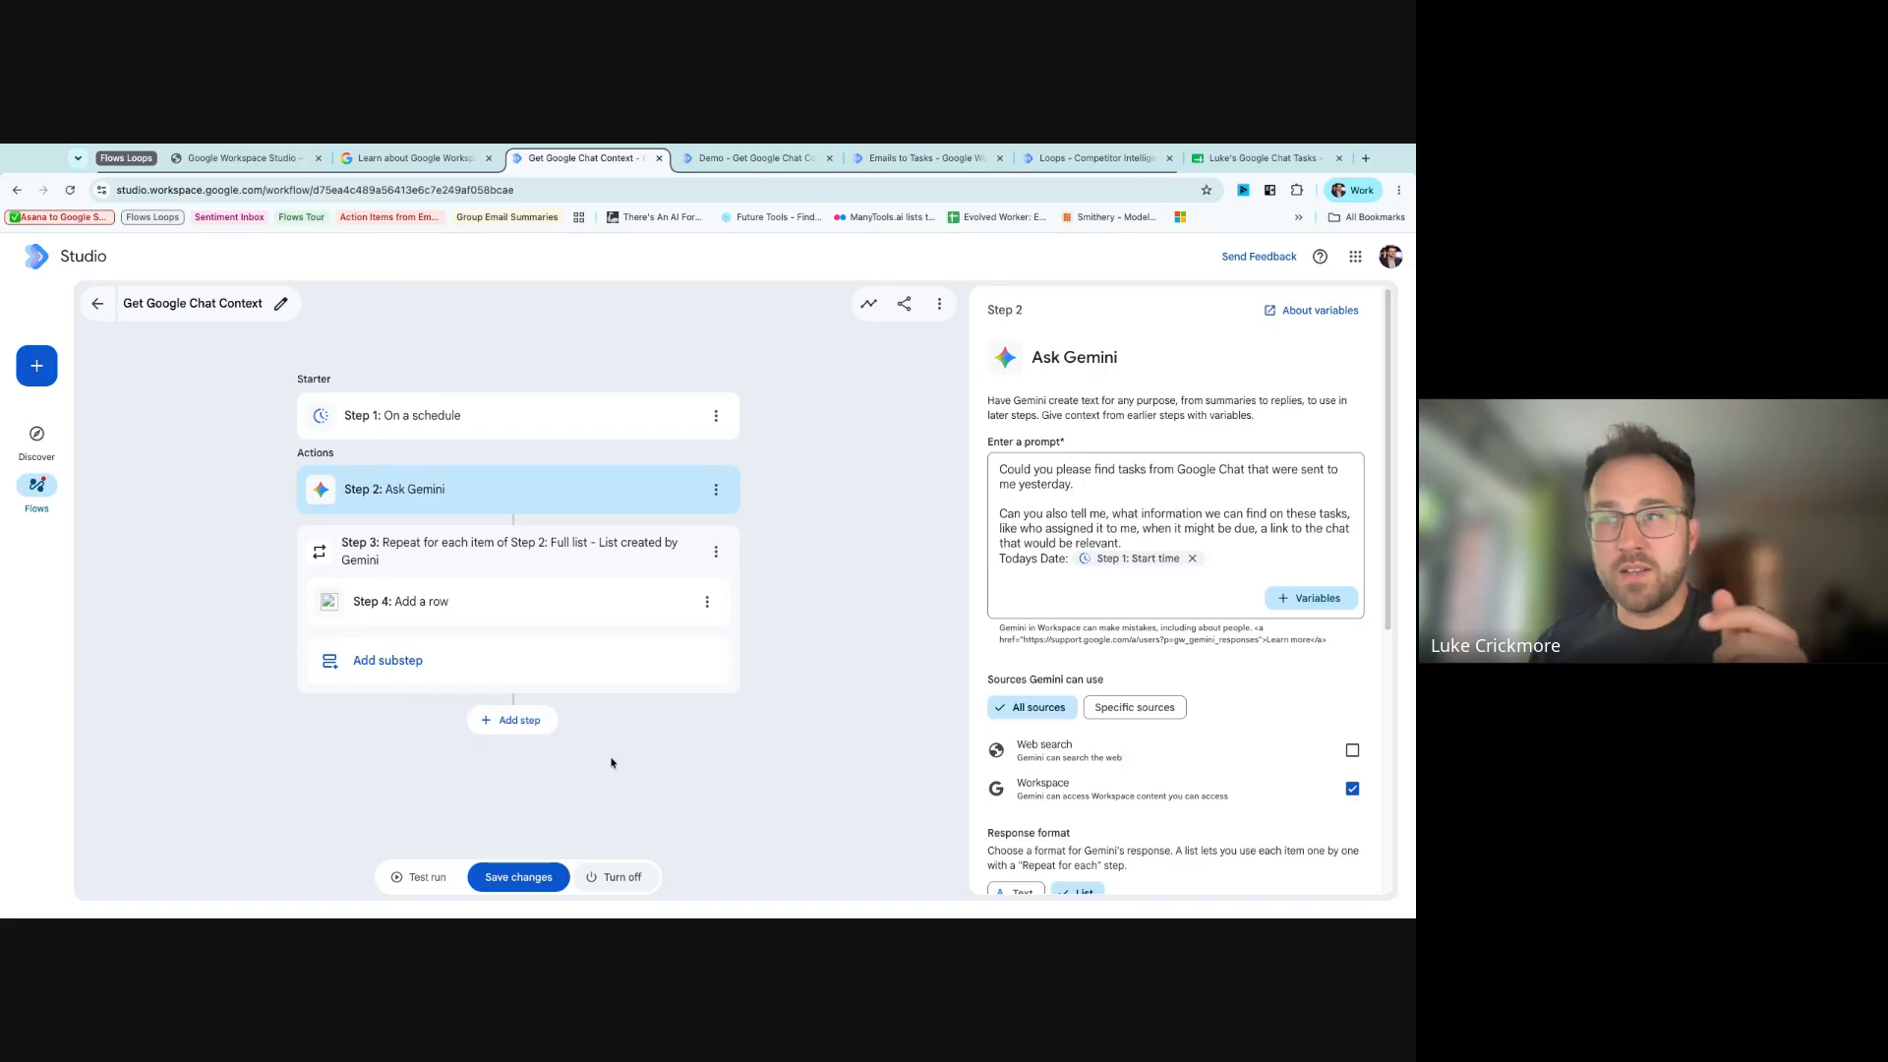
- Add a Sheets Get sheet contents step at the end of the flow, after the Repeat for each step
left_click(513, 719)
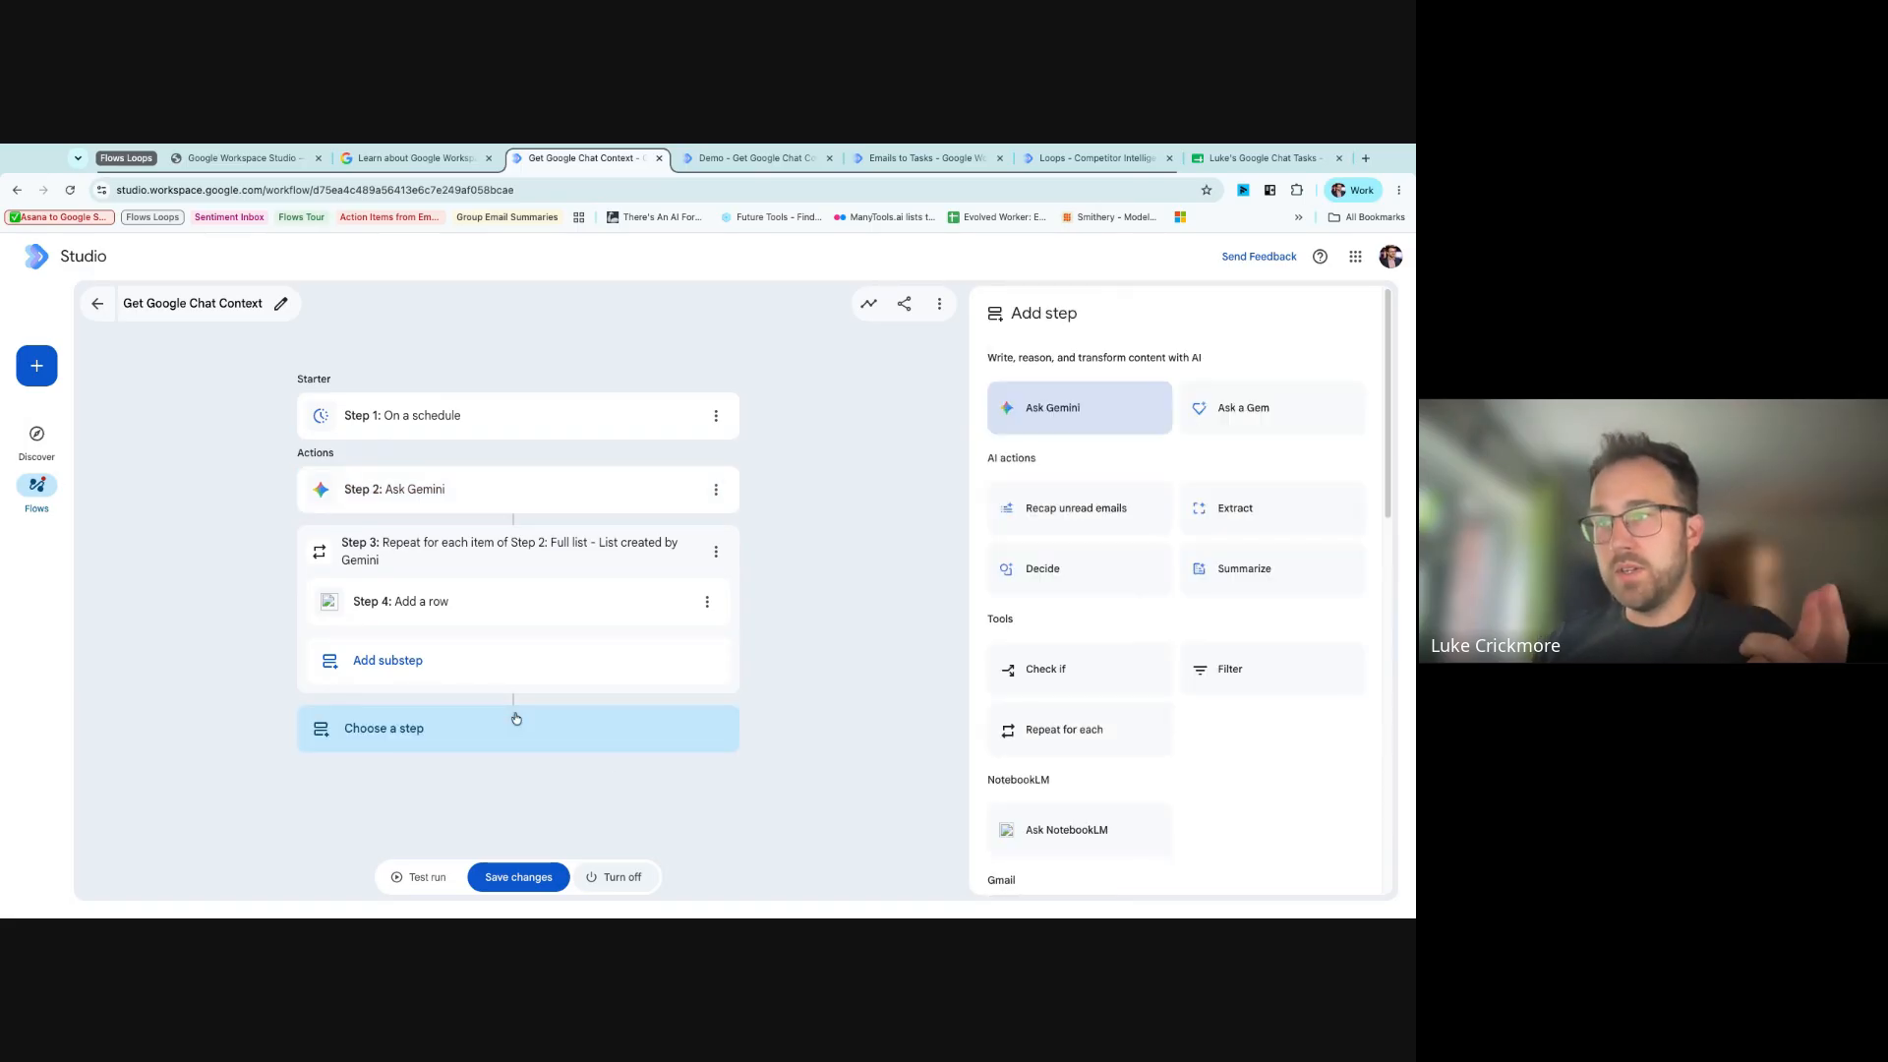
scroll(1122, 512, "down", 5)
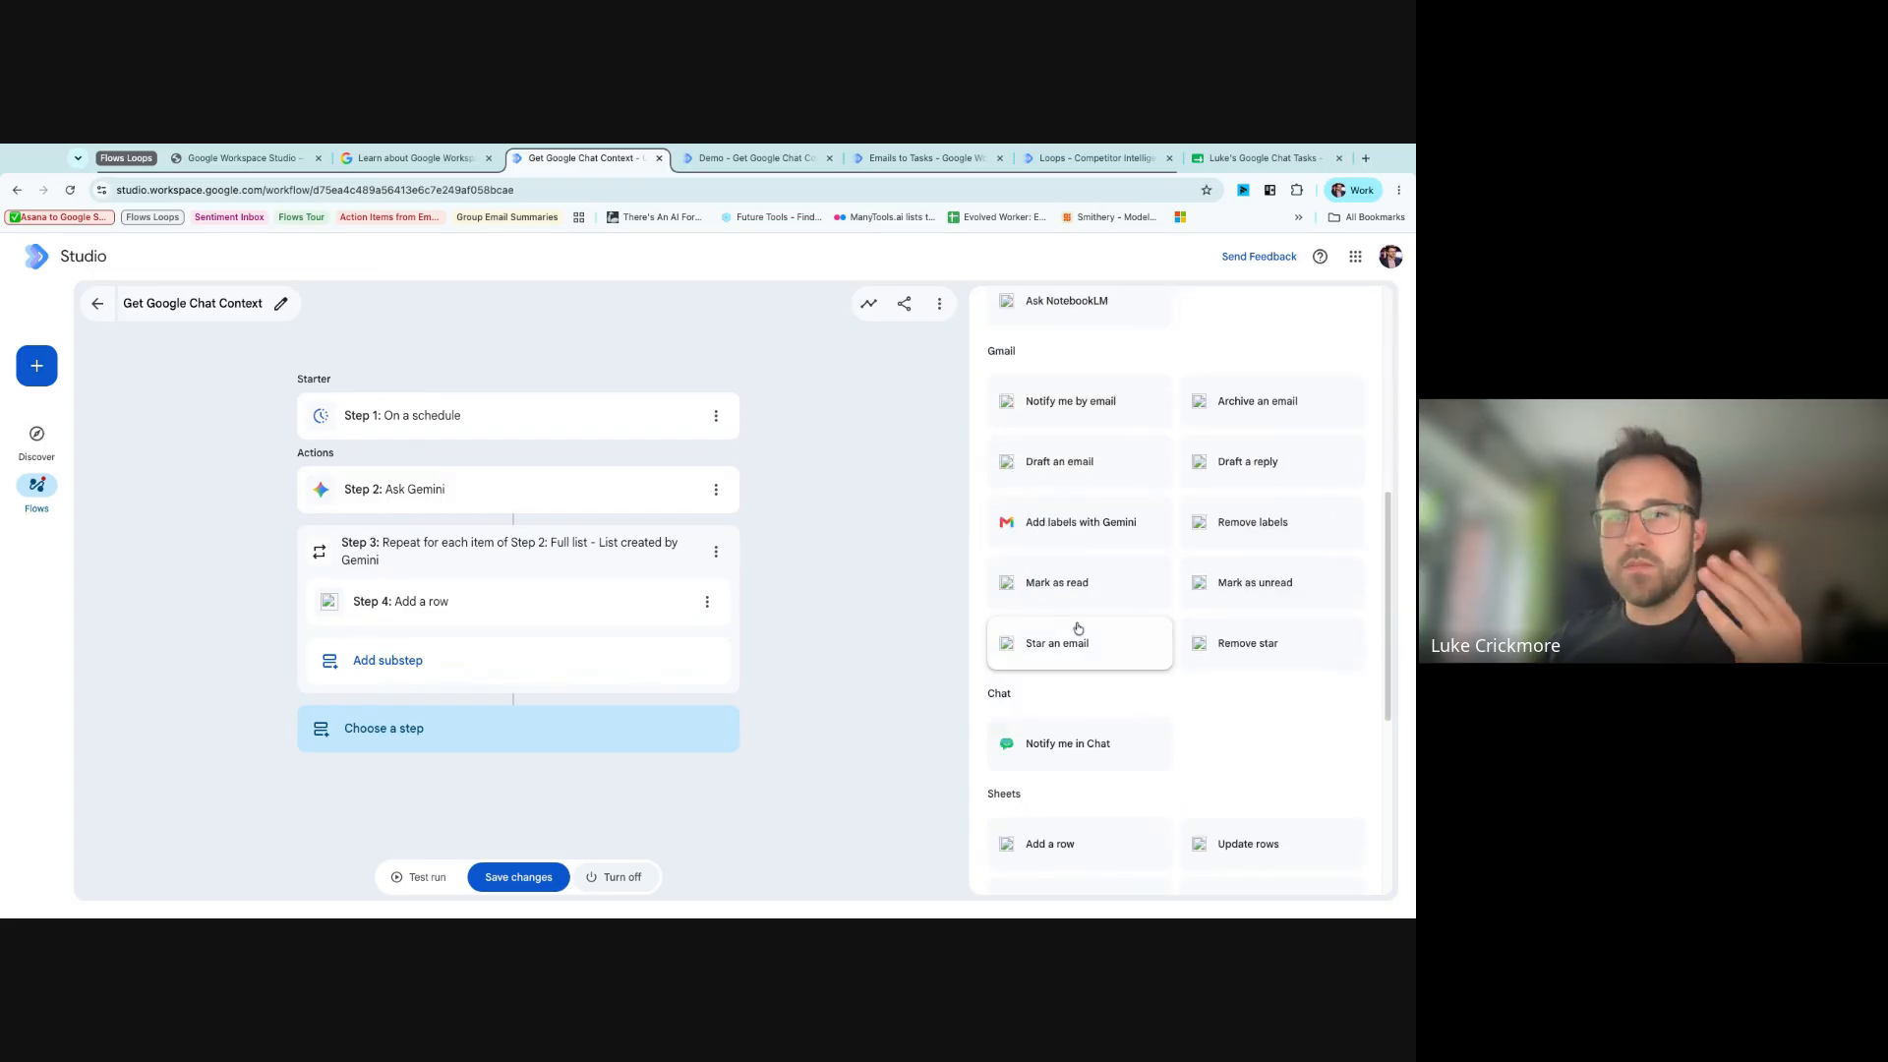
scroll(1079, 632, "down", 3)
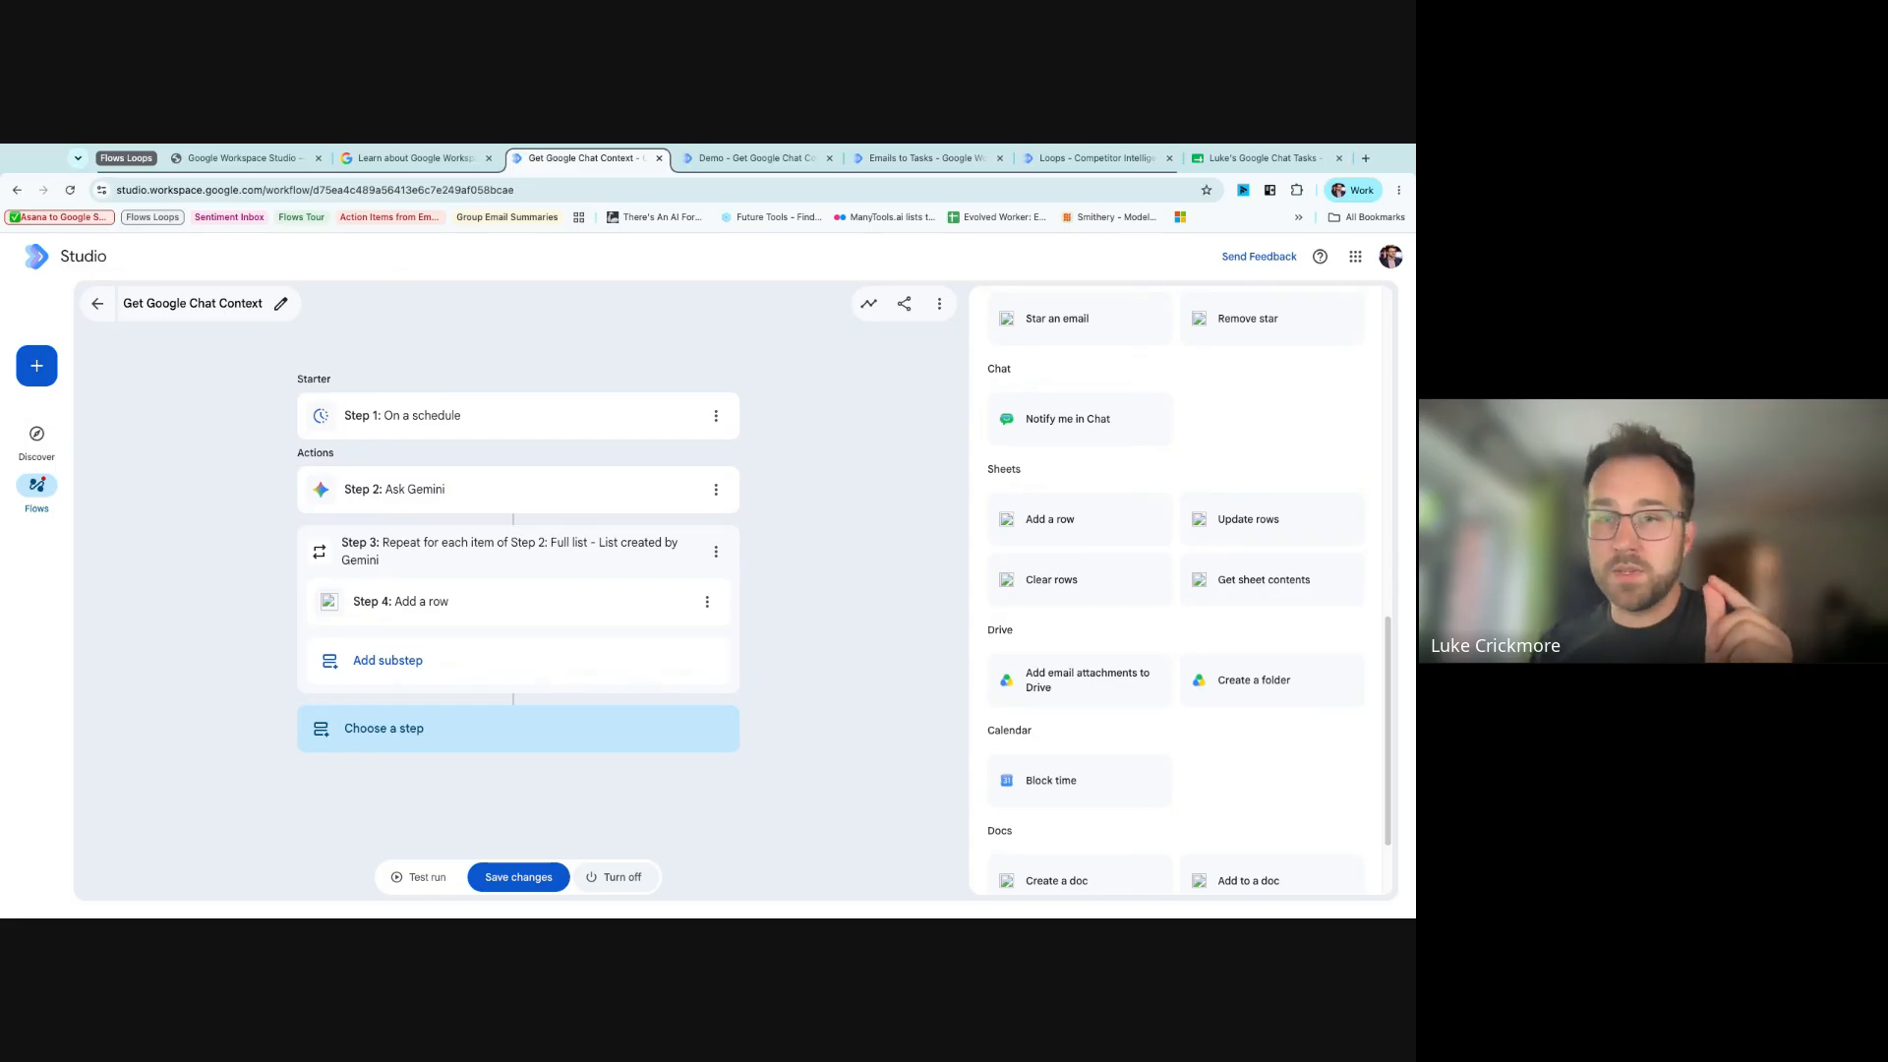
scroll(1200, 757, "down", 3)
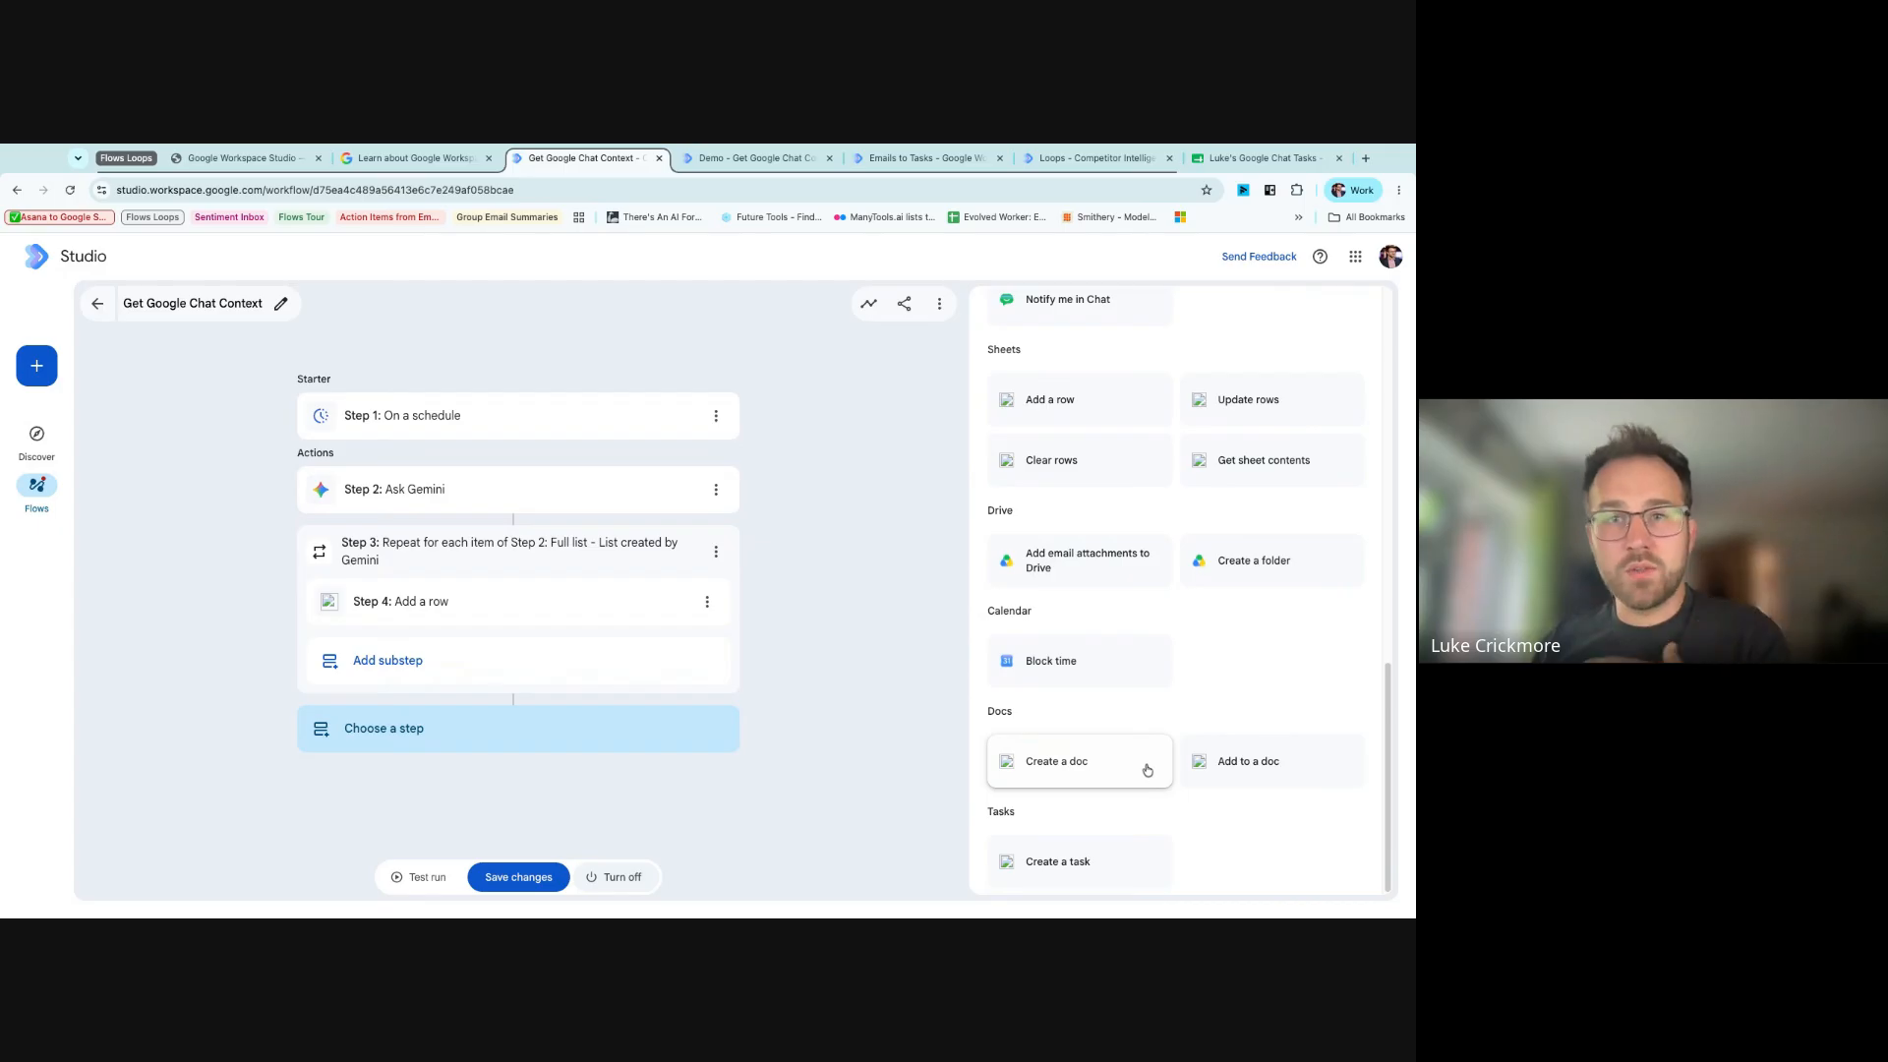
scroll(1101, 639, "up", 5)
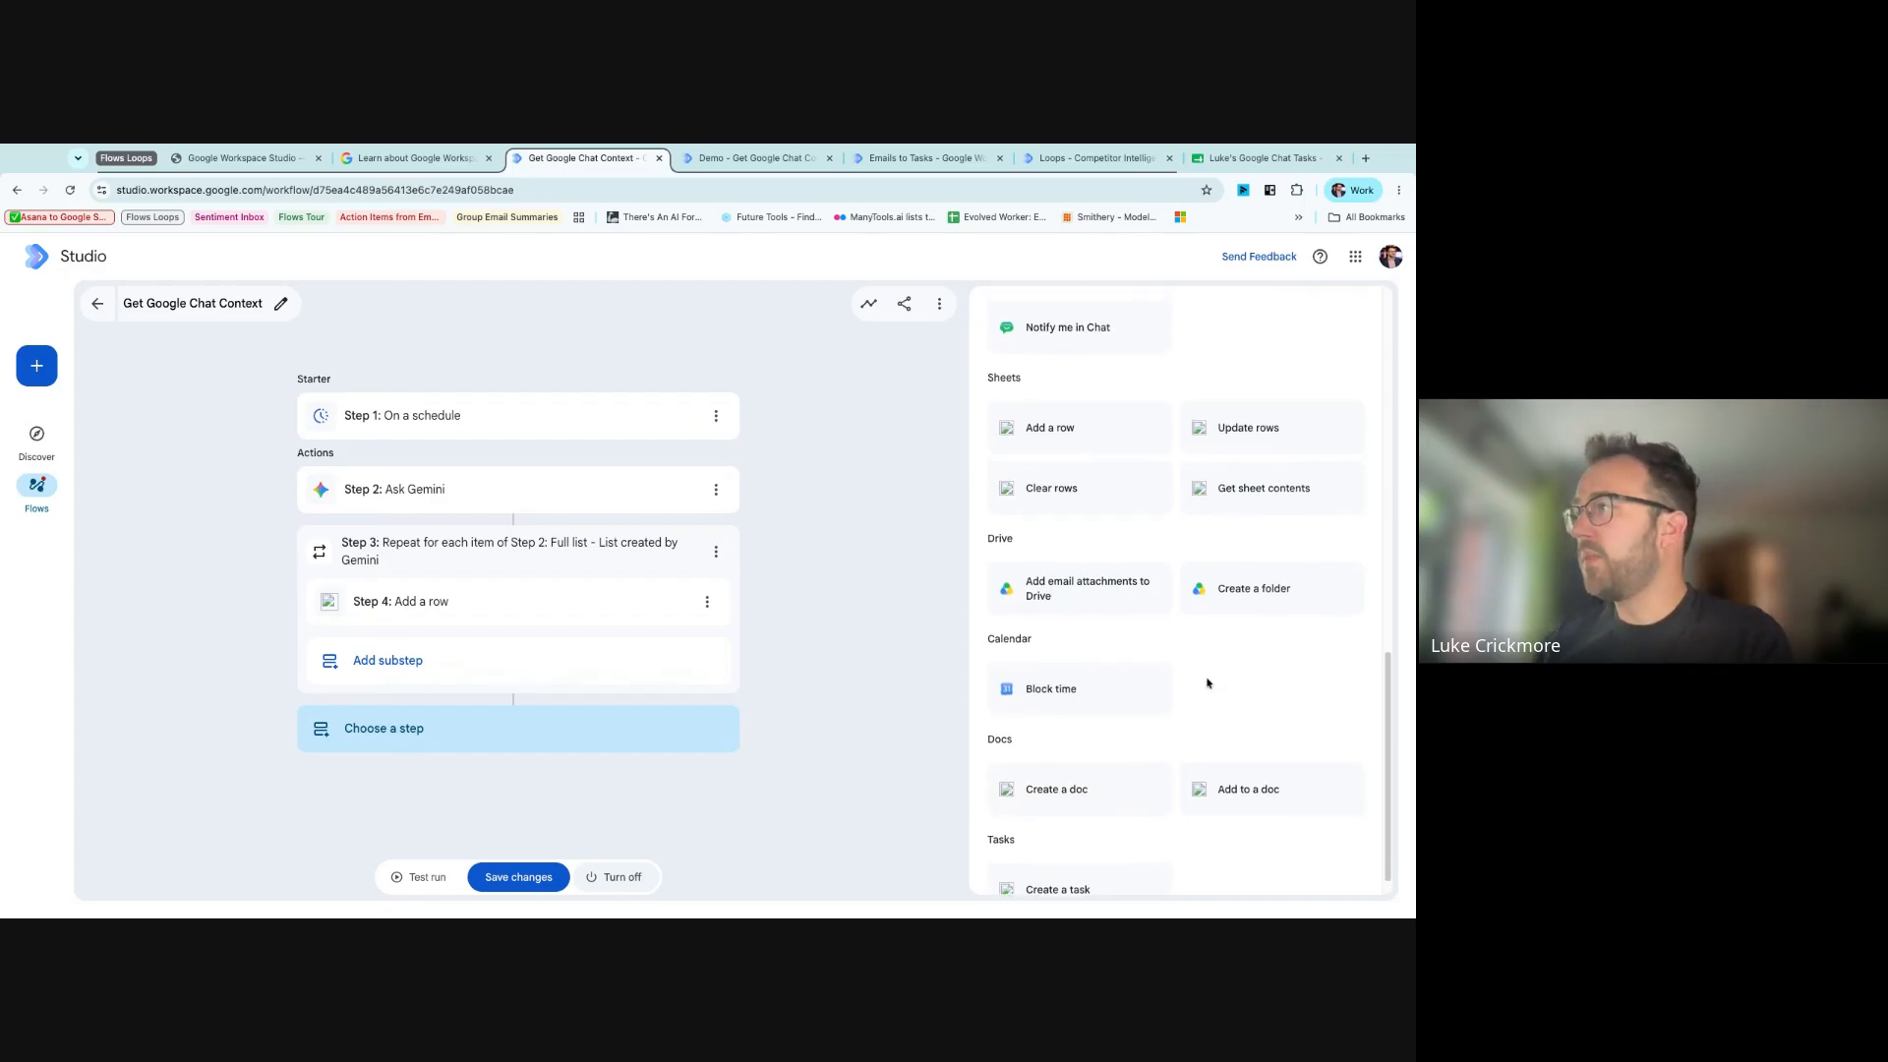
scroll(1095, 619, "up", 2)
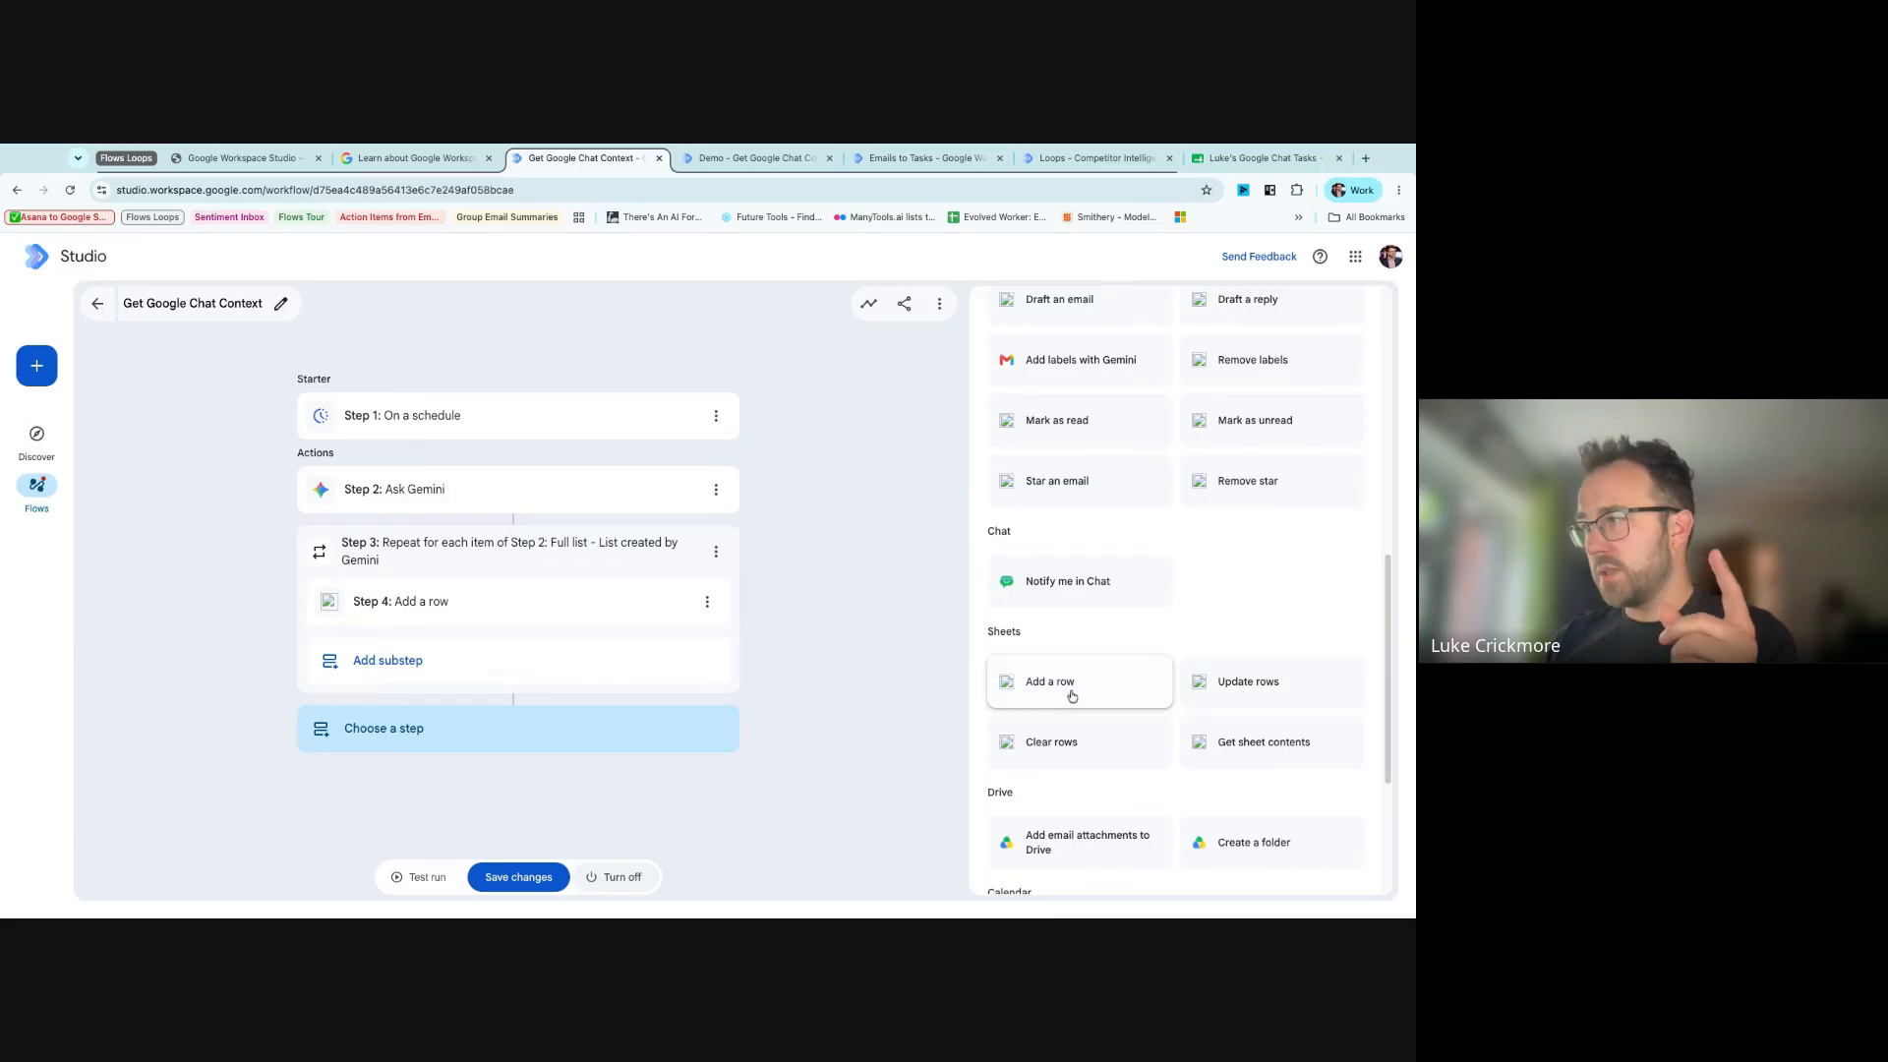
left_click(1342, 737)
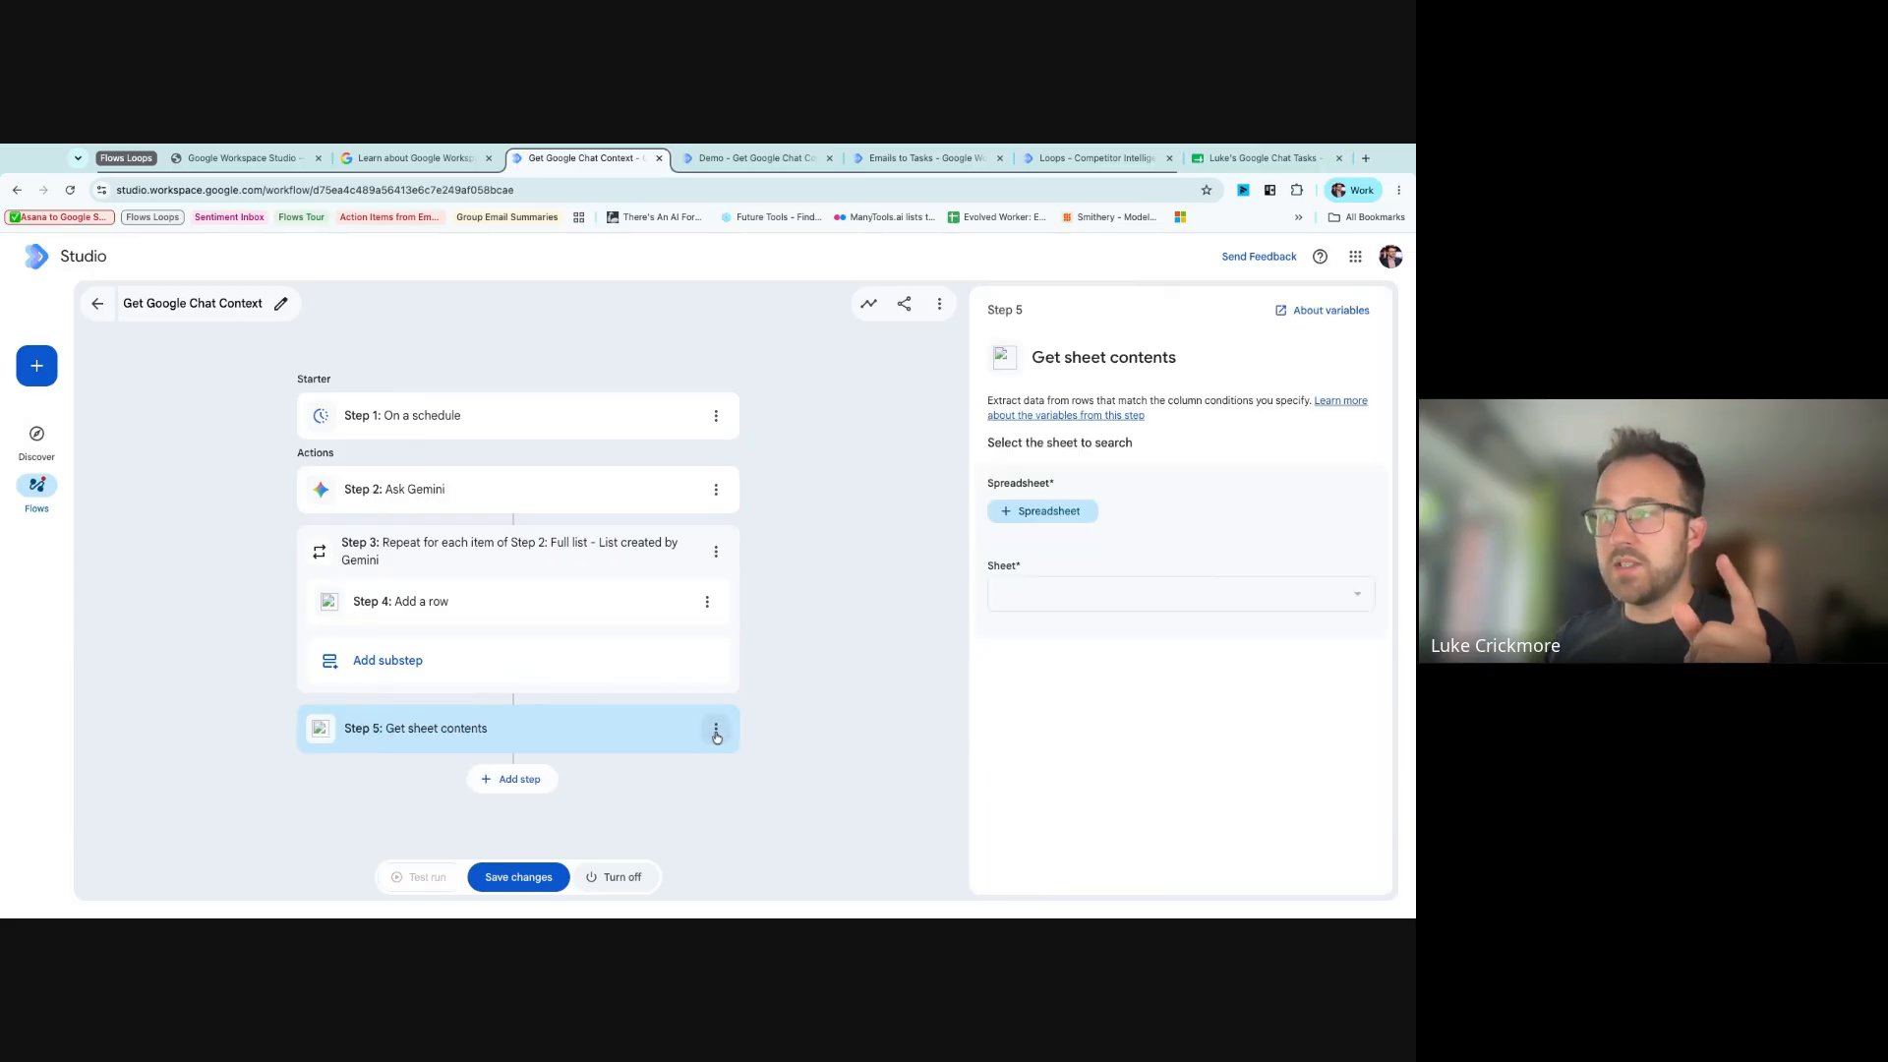
- Move the Get sheet contents step up through the flow until it sits directly before the Ask Gemini step
left_click(716, 728)
left_click(669, 764)
left_click(707, 661)
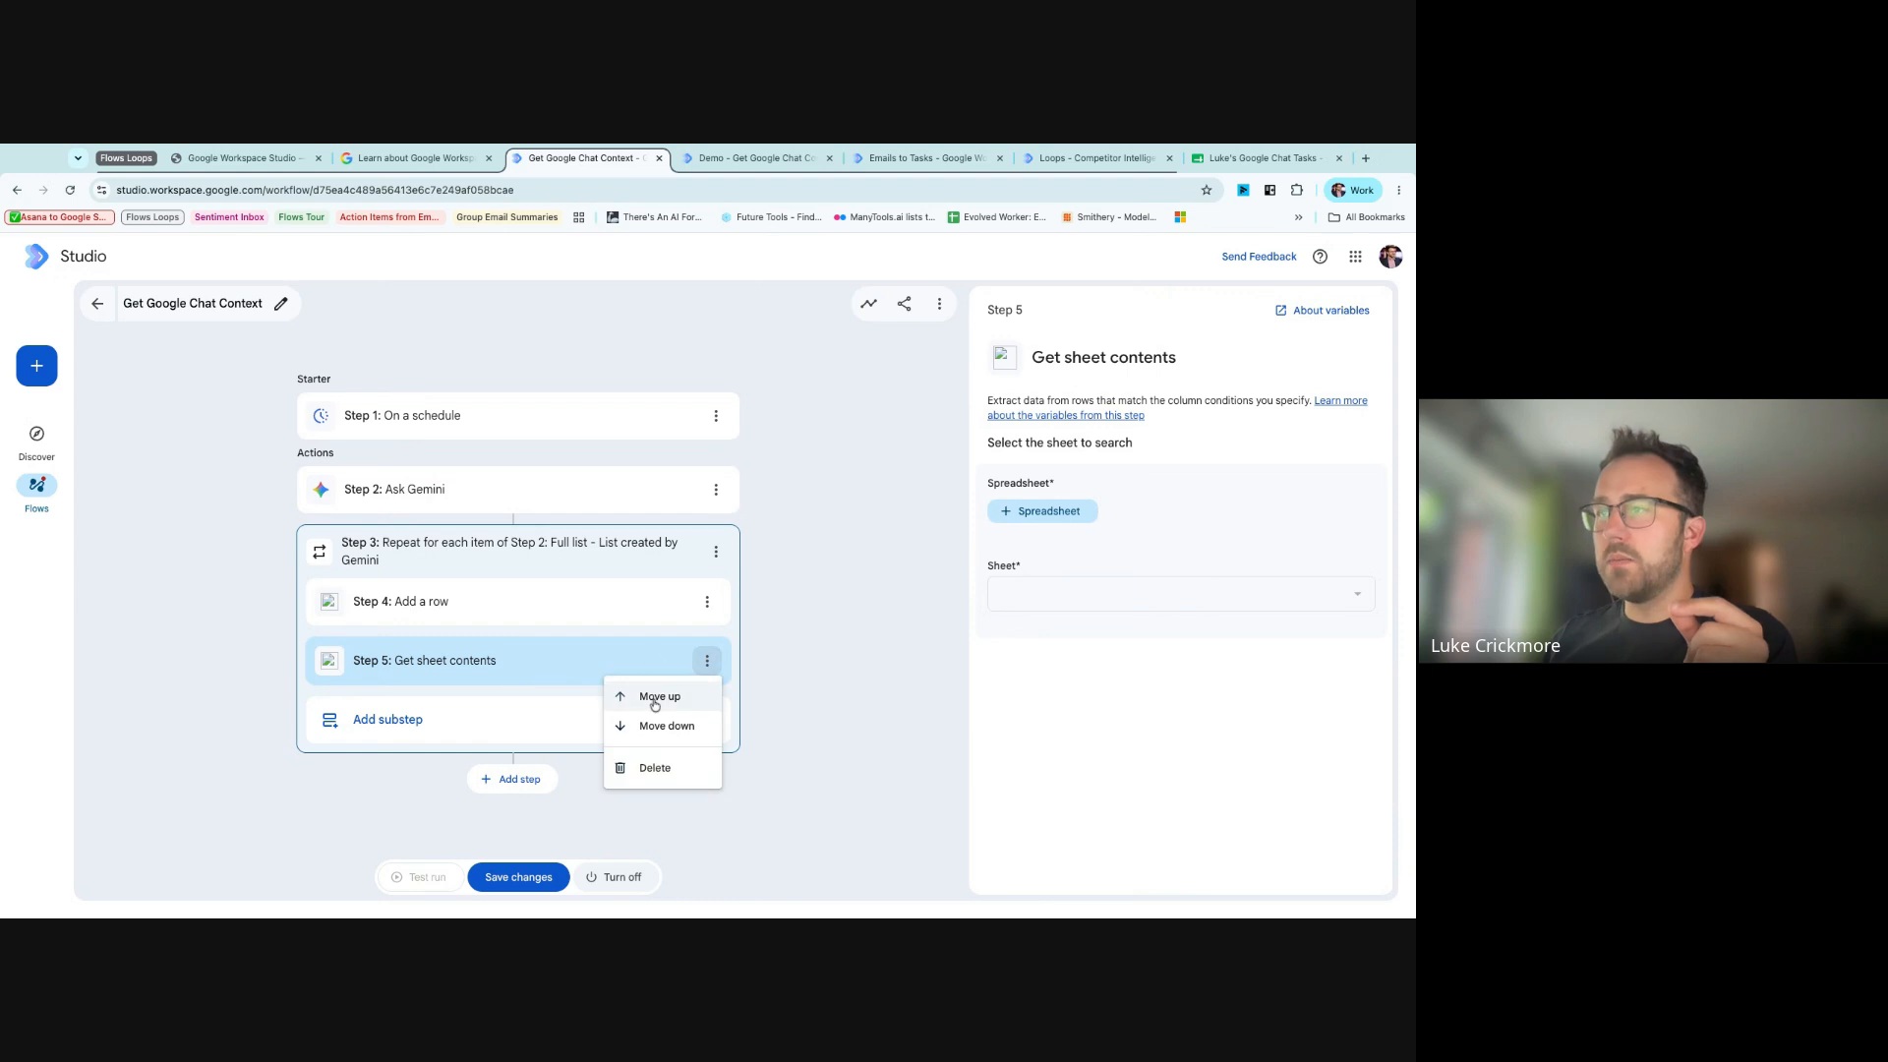
left_click(655, 700)
left_click(708, 603)
left_click(652, 635)
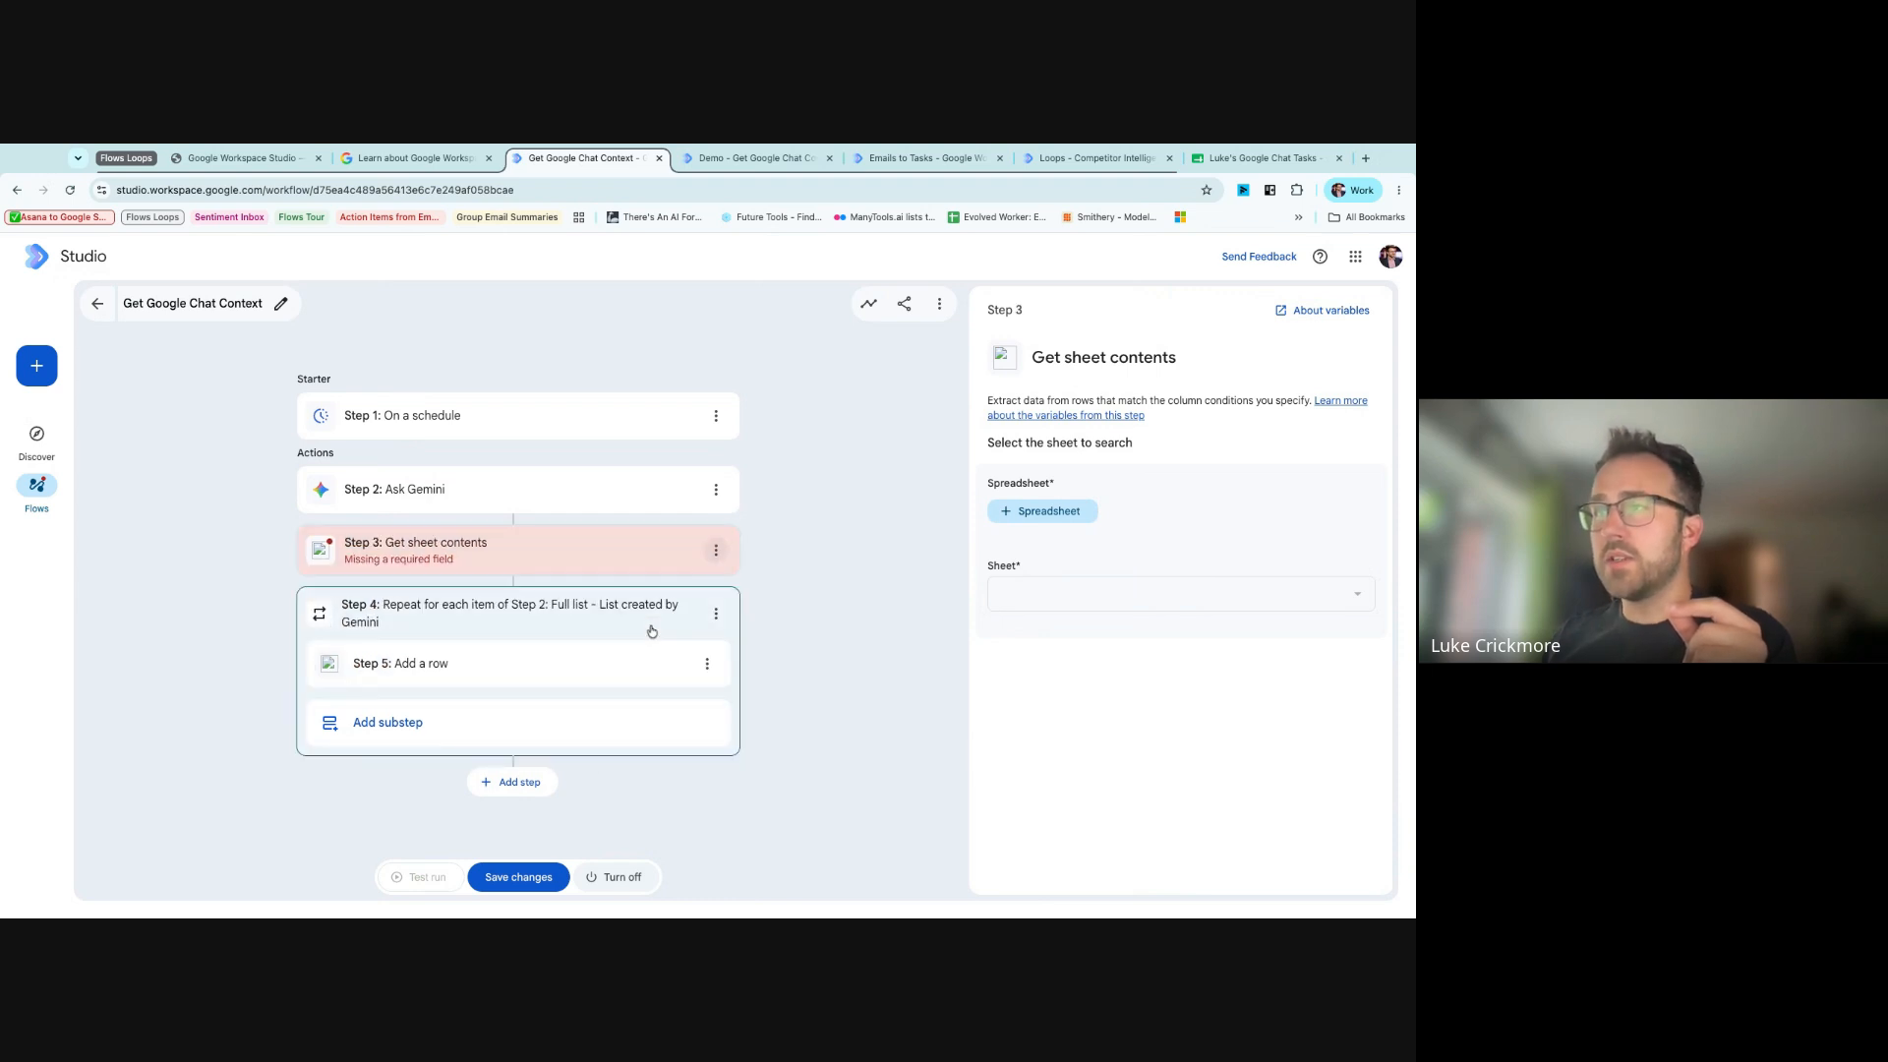
left_click(716, 550)
left_click(659, 587)
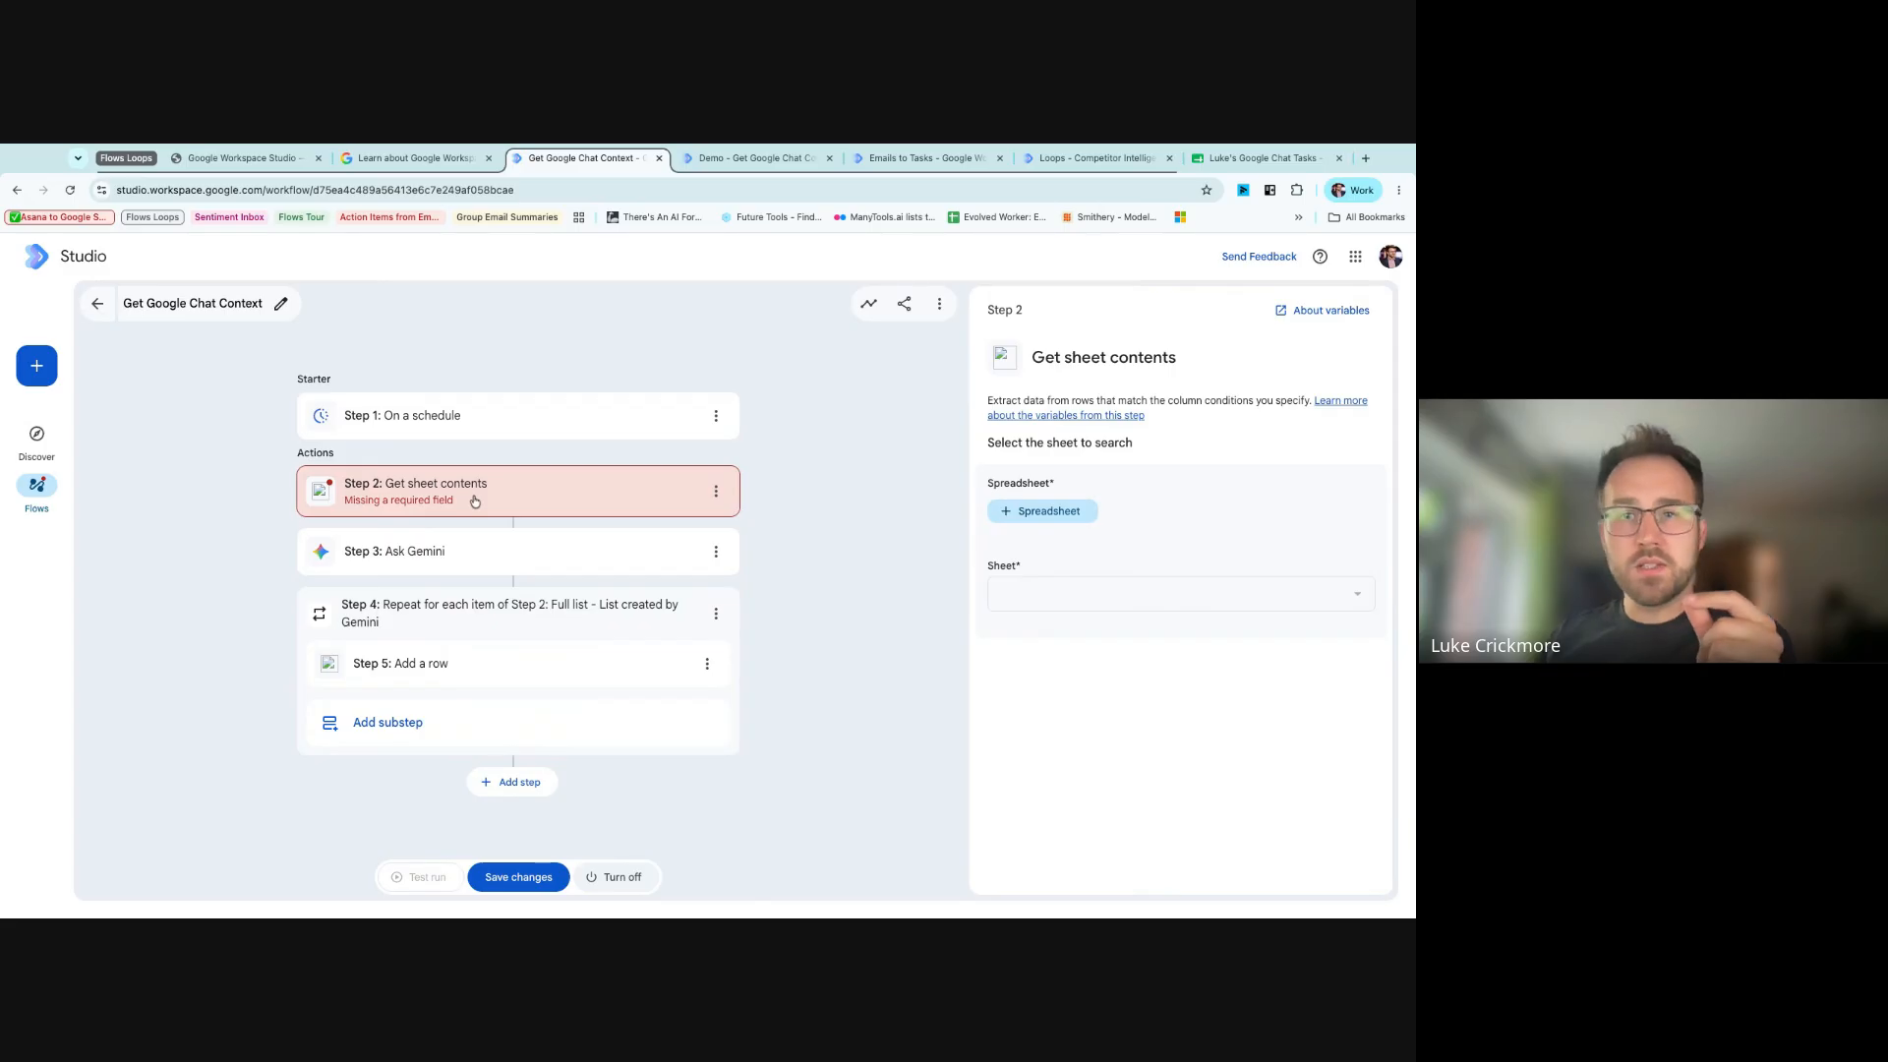
- Choose the Google Chat Tasks spreadsheet for Get sheet contents and match rows whose Task Name value is Any
left_click(1054, 515)
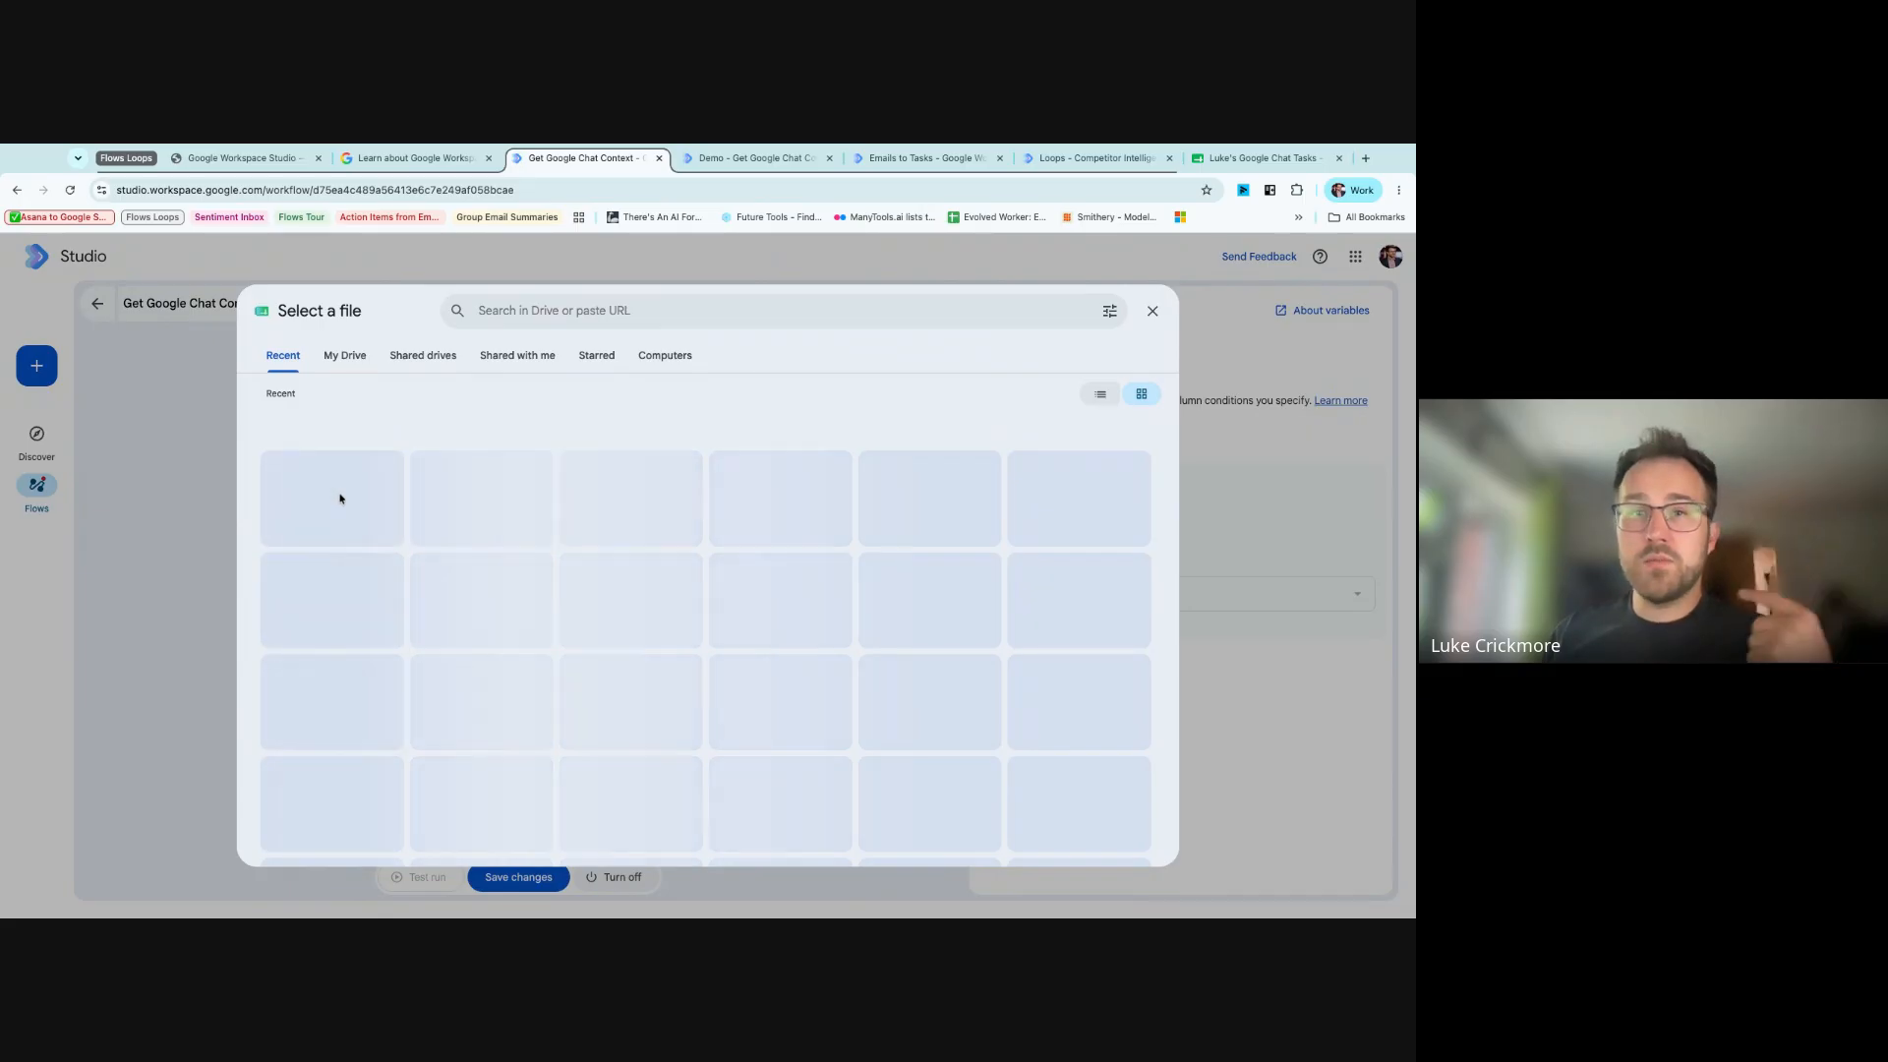
left_click(476, 514)
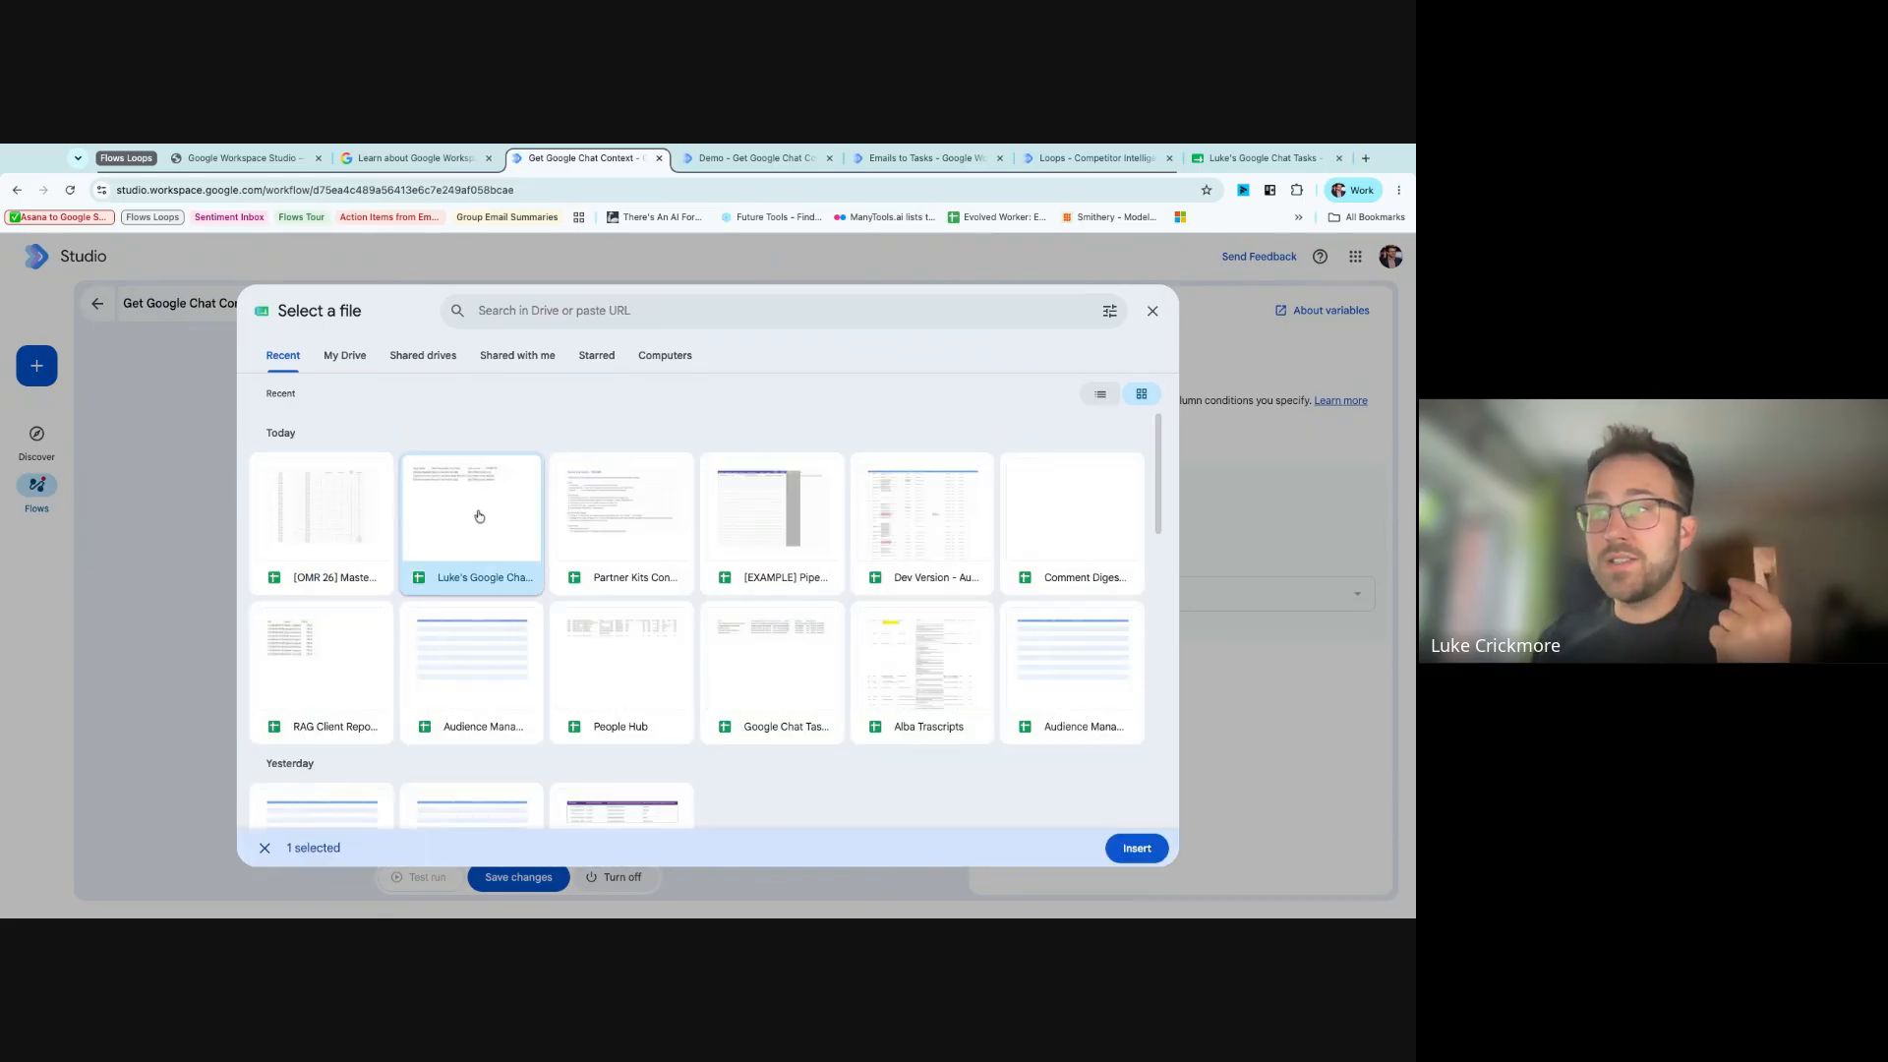
left_click(1136, 848)
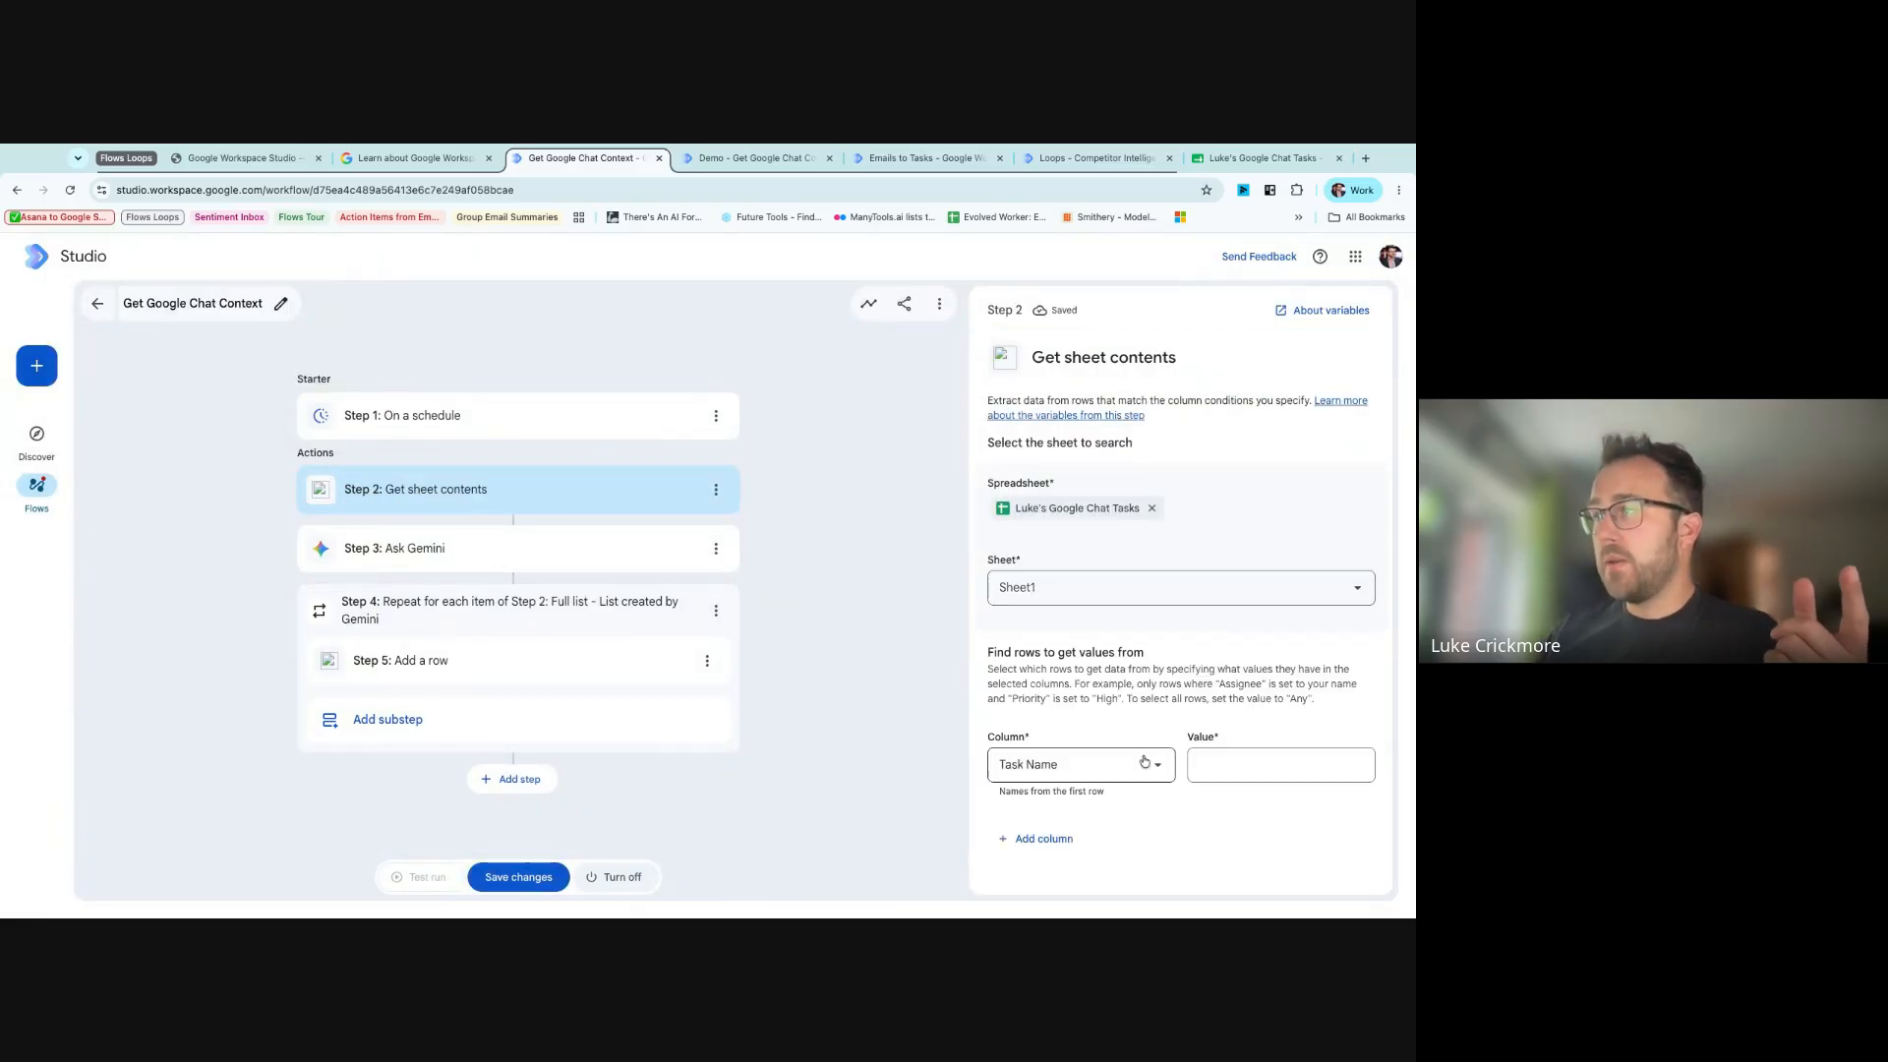
left_click(1274, 772)
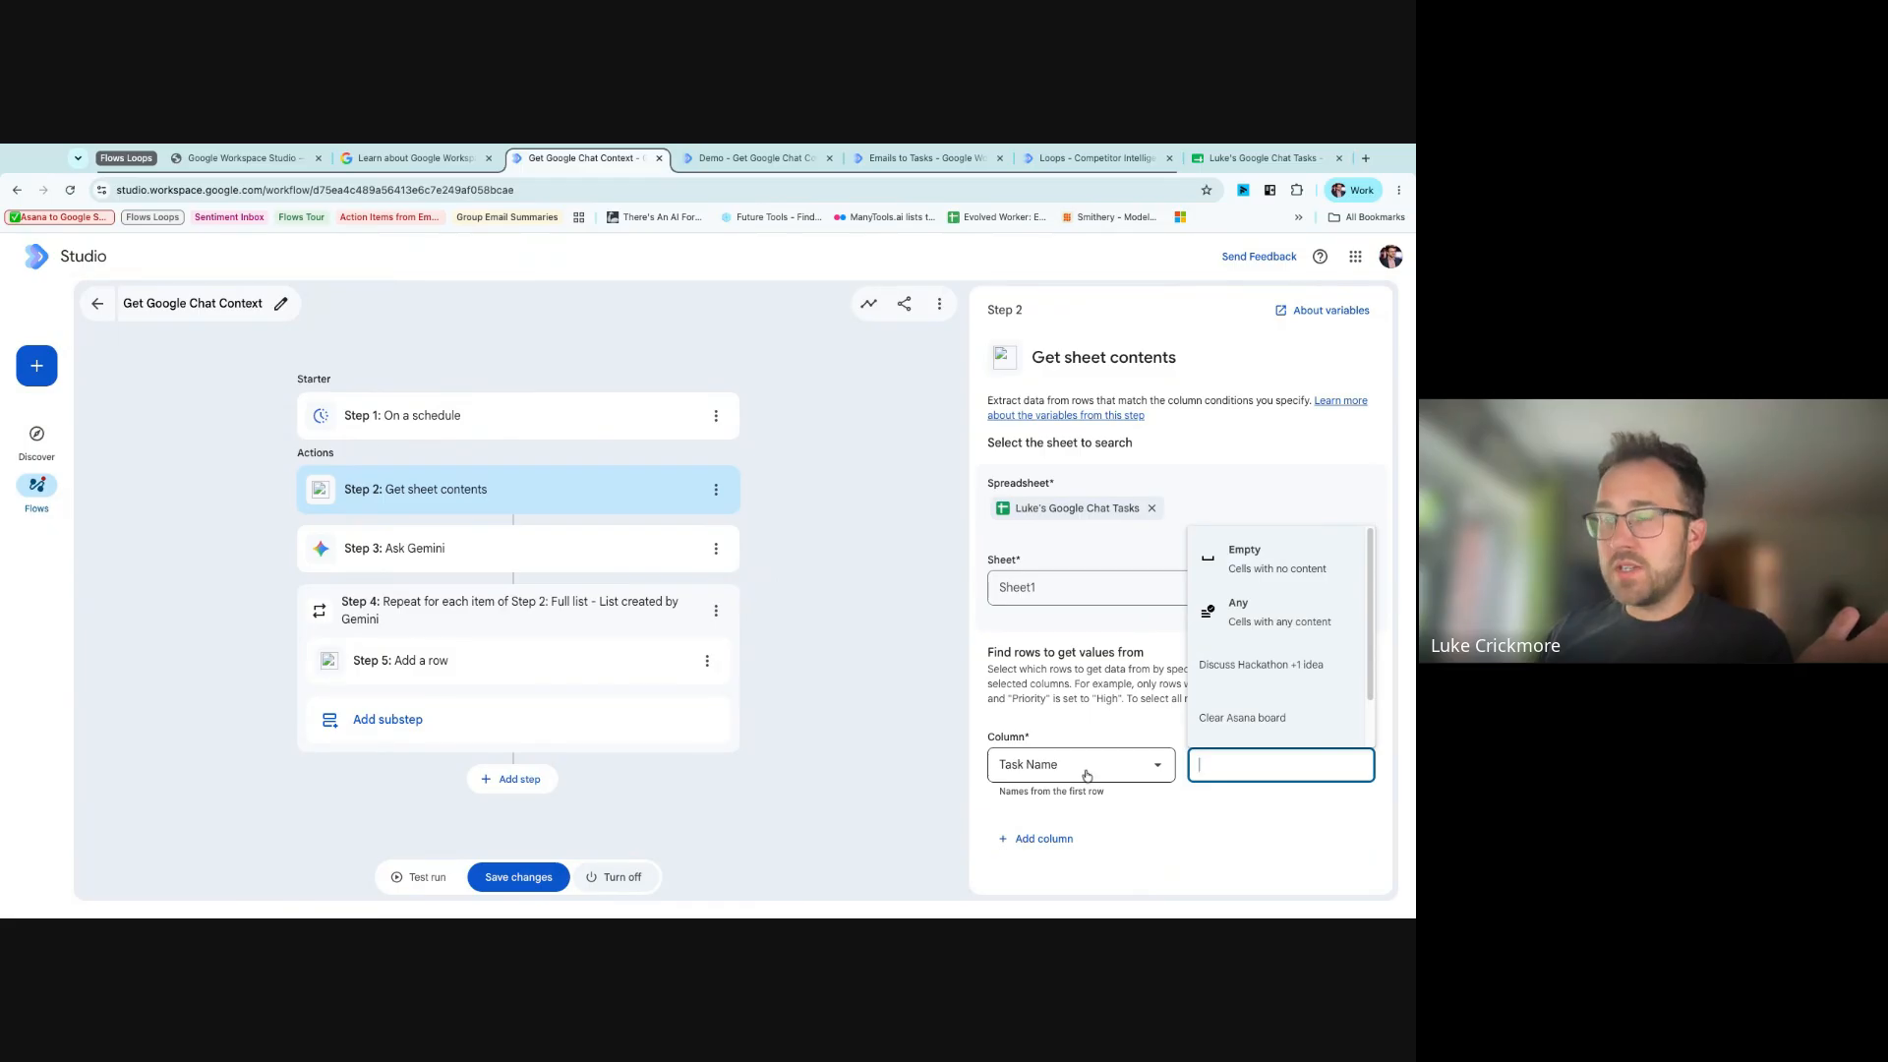
left_click(1252, 629)
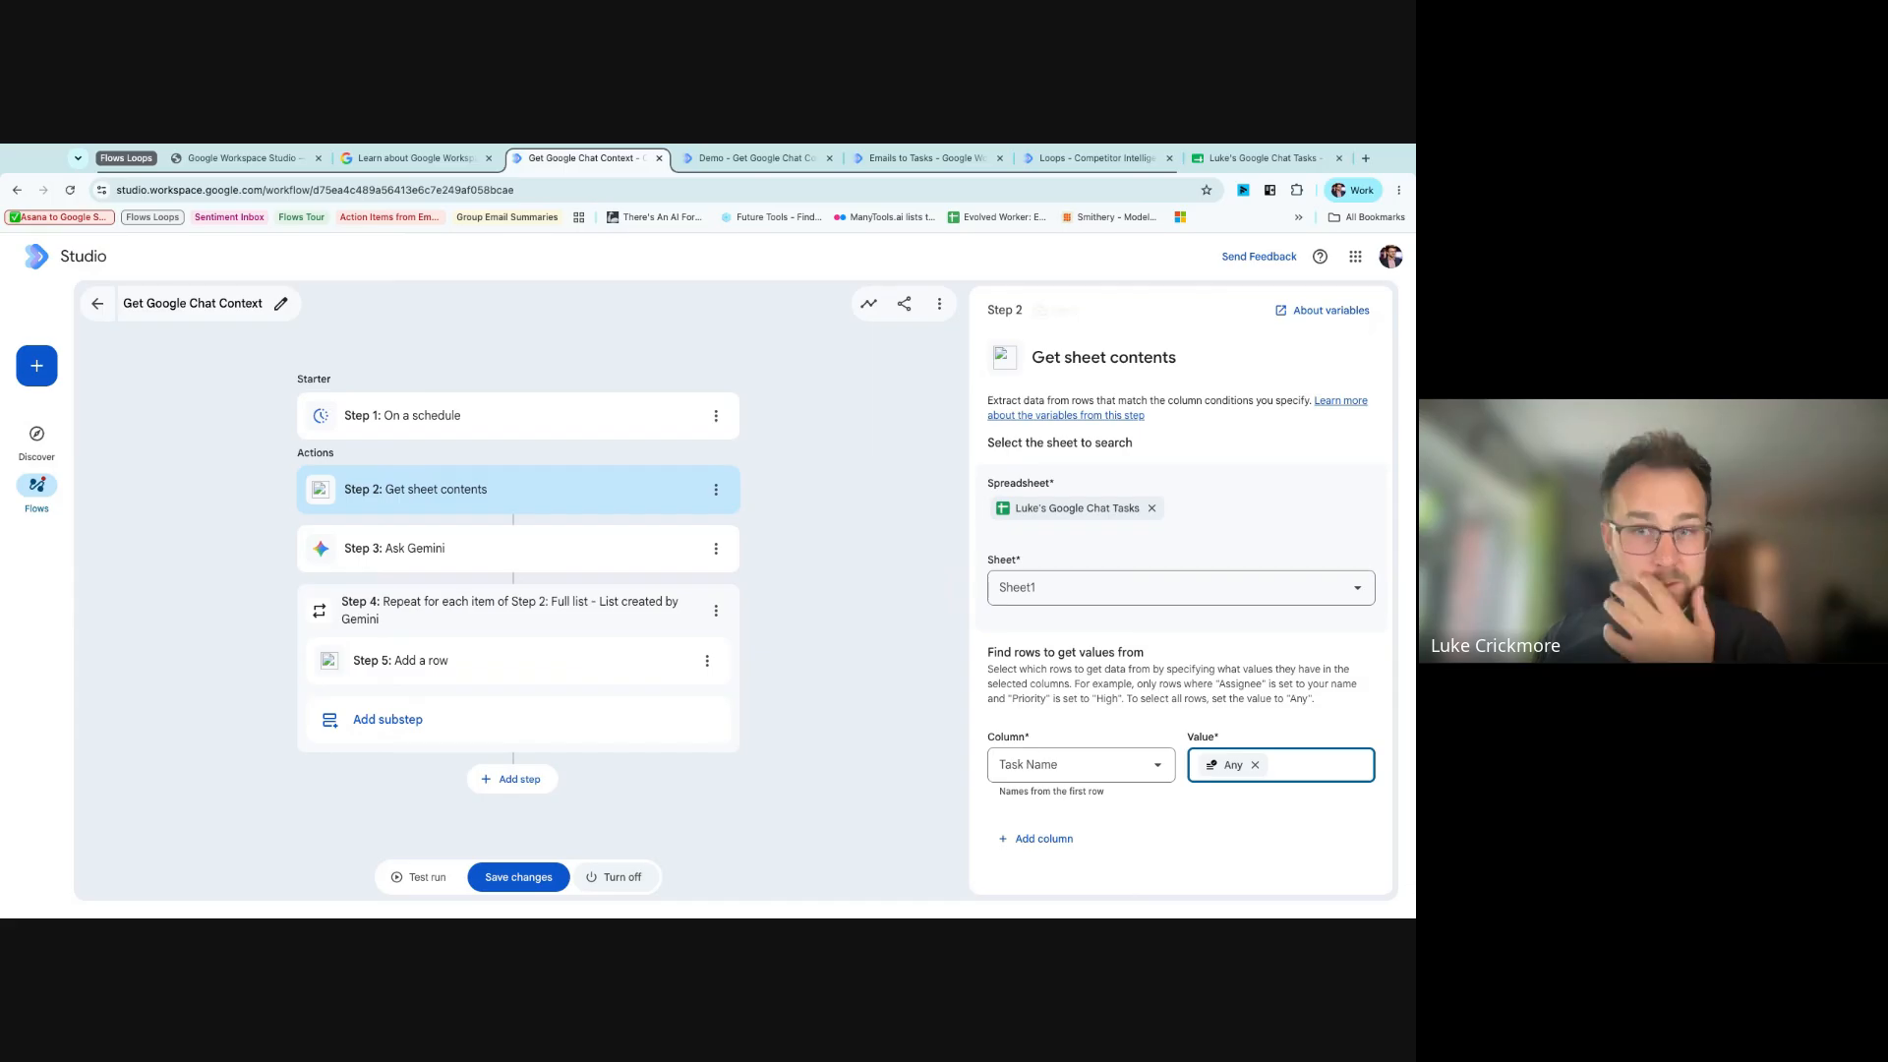
- Extend the Ask Gemini prompt with "Do not recreate tasks that were already created for me yesterday. You can find the relevant tasks here:"
left_click(574, 561)
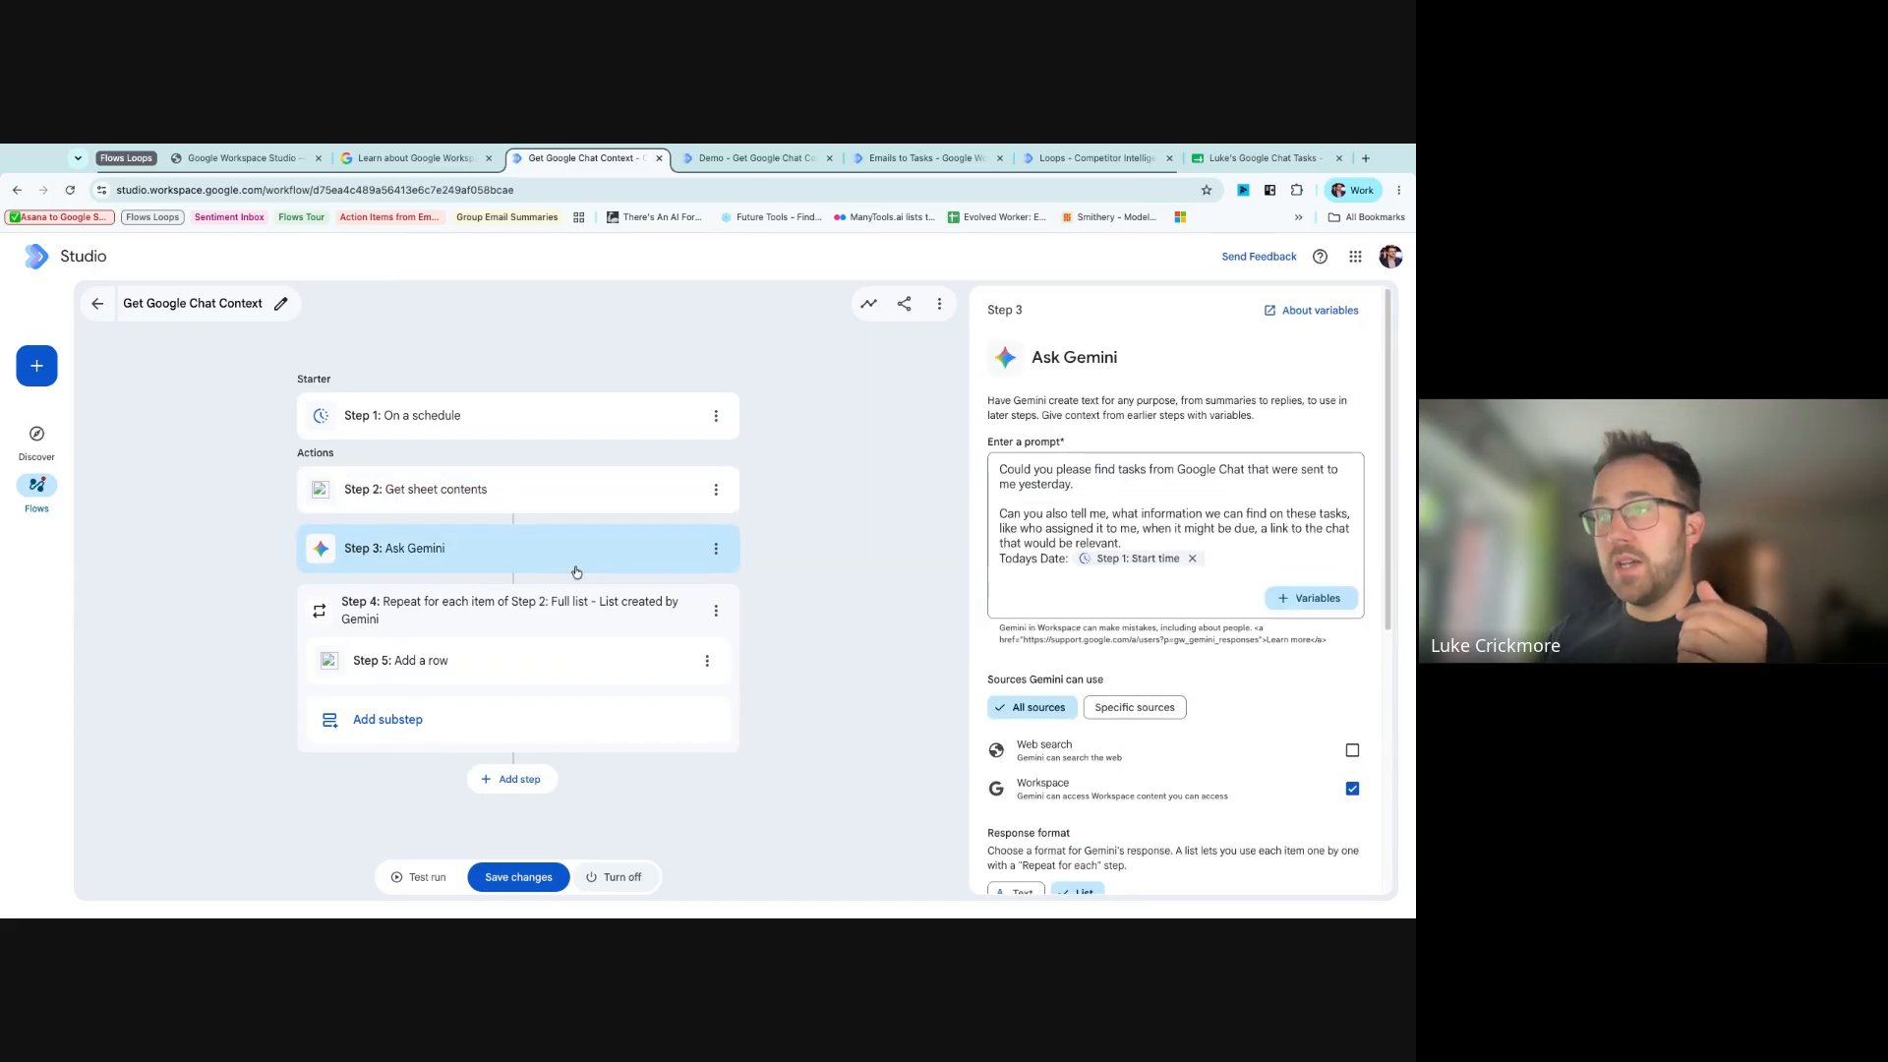
left_click(1238, 560)
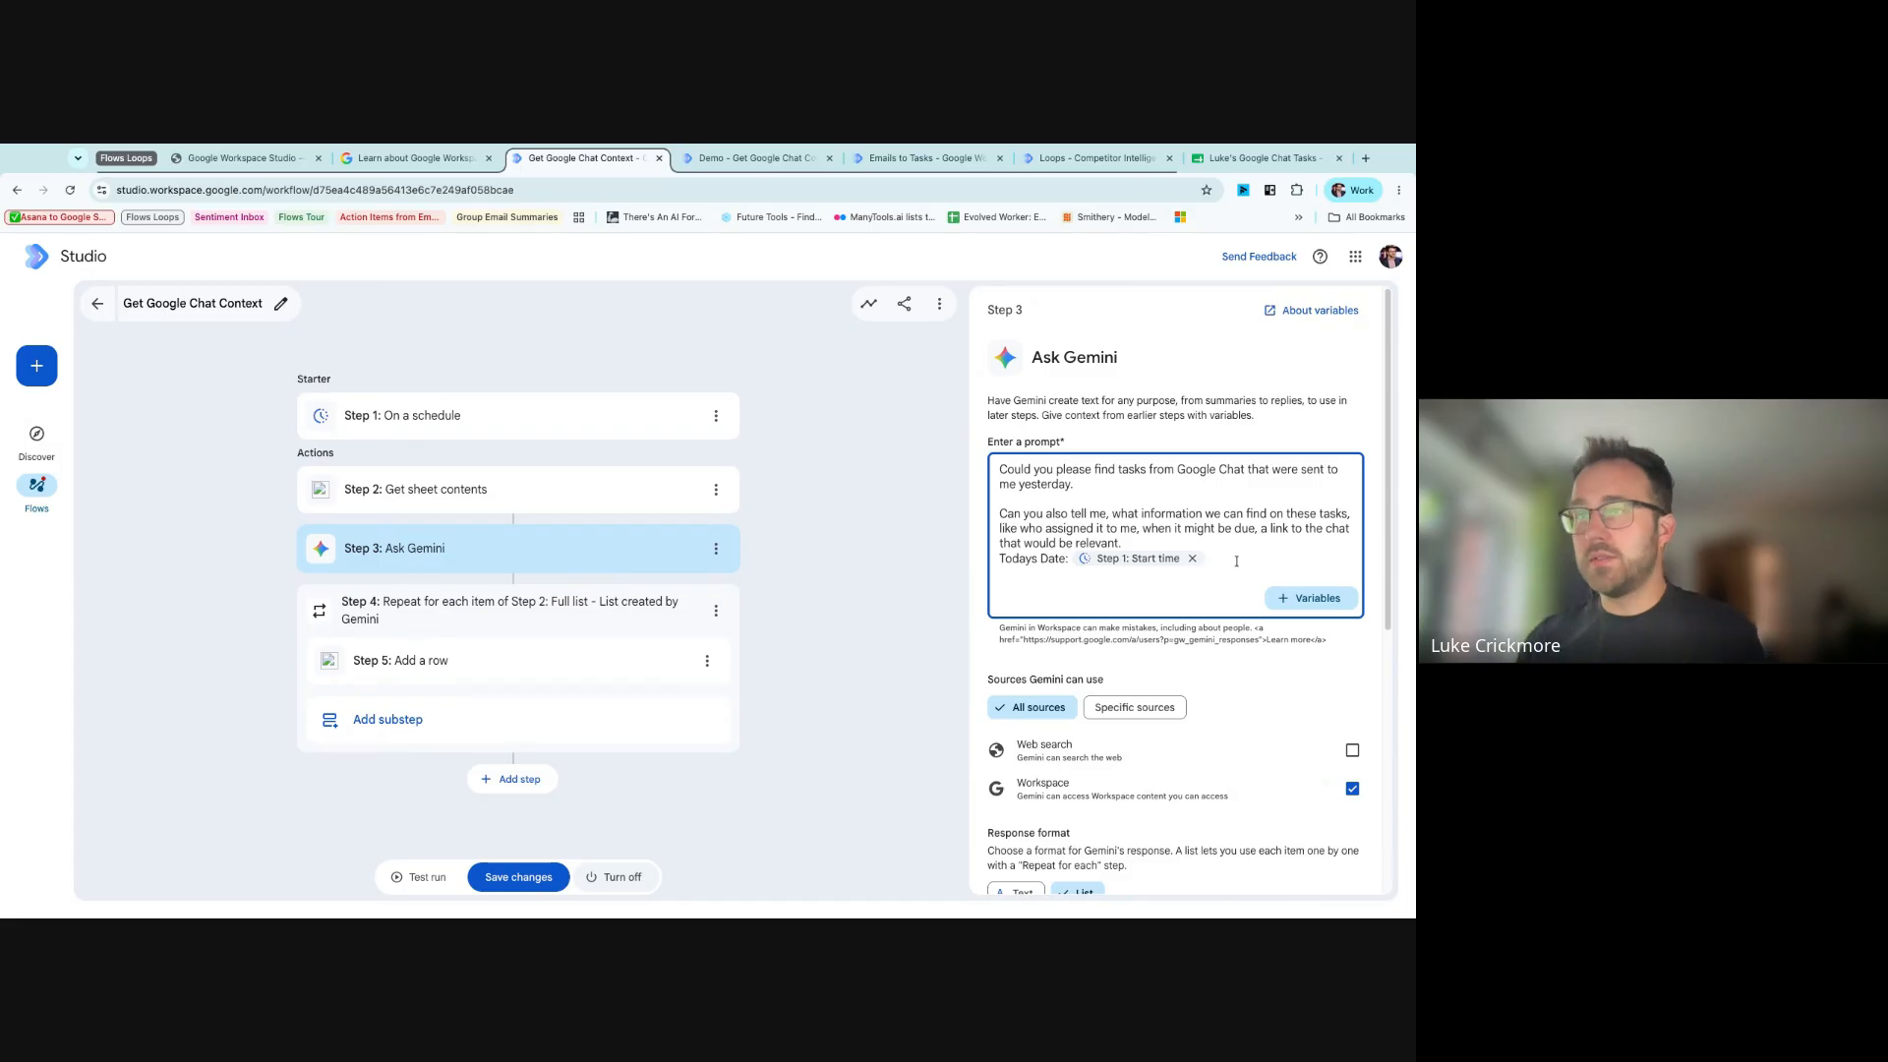
key("Return")
key("Return")
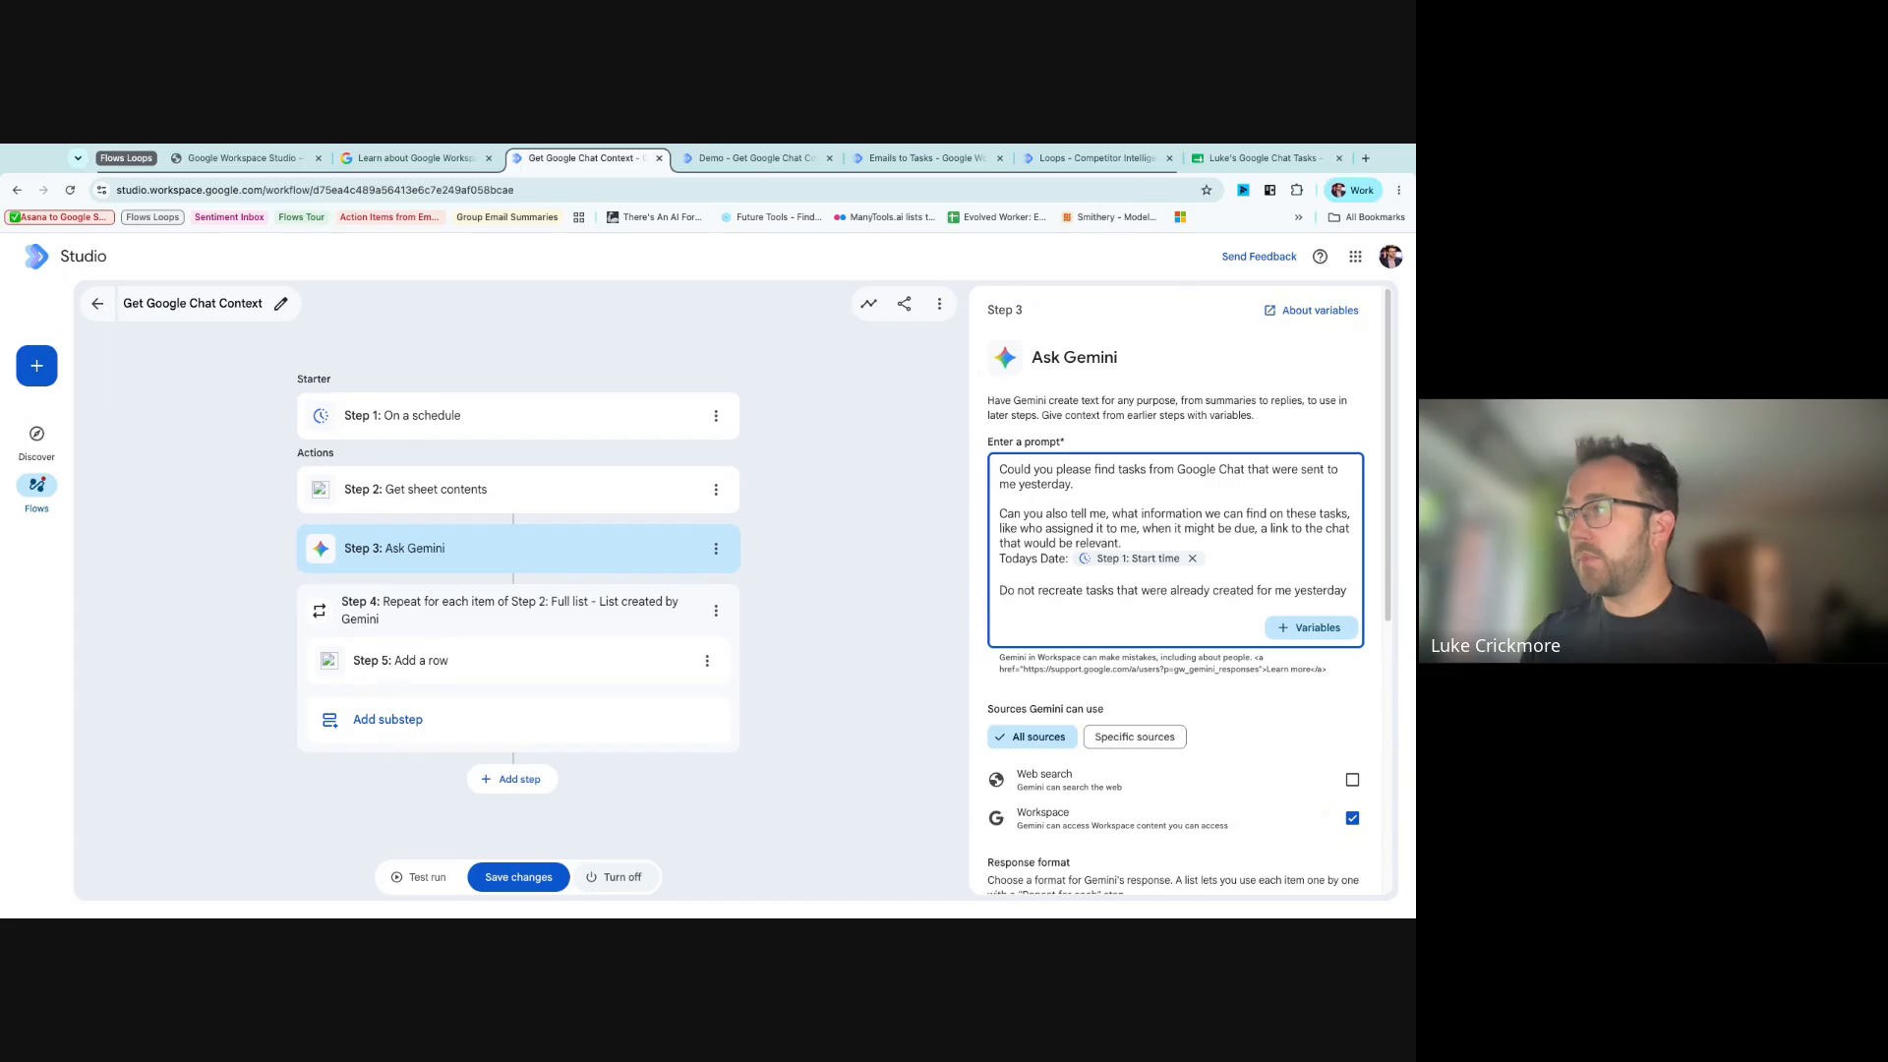
type(".")
key("Return")
key("Return")
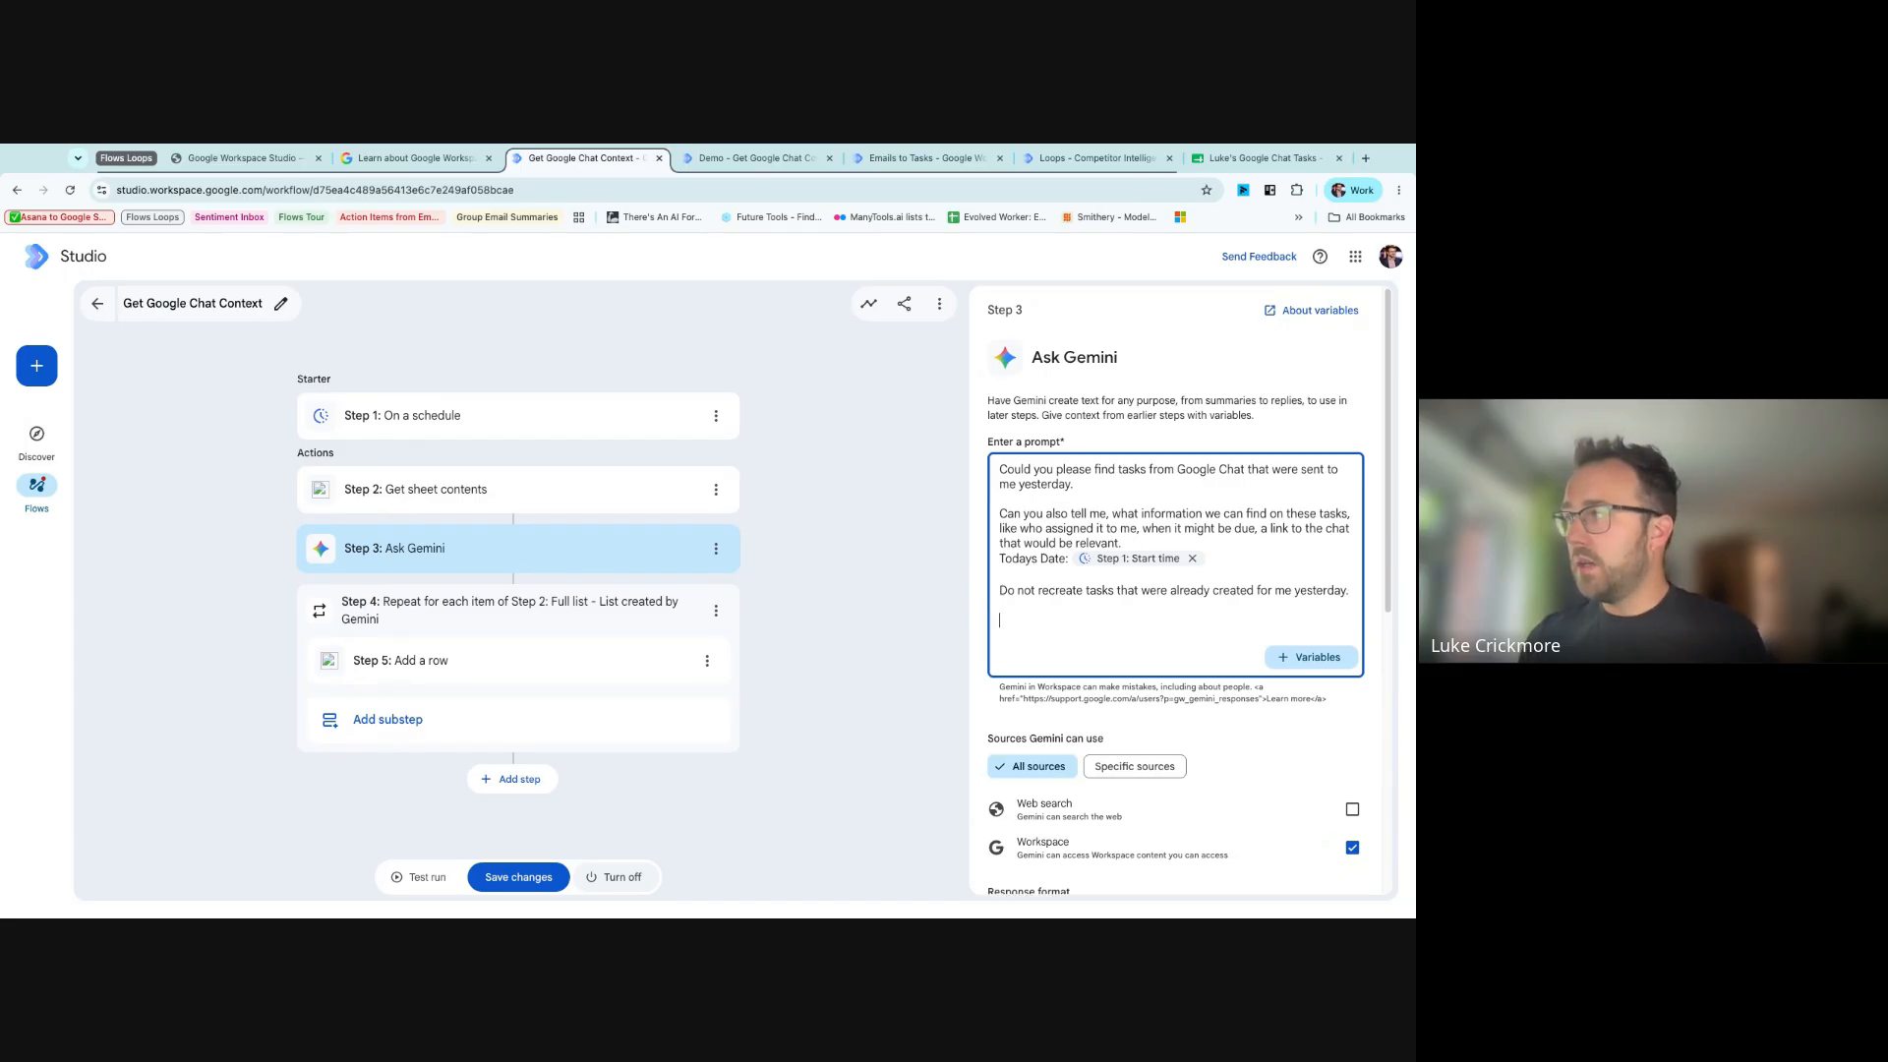
key("BackSpace")
type("You can find the relevant tasks here:")
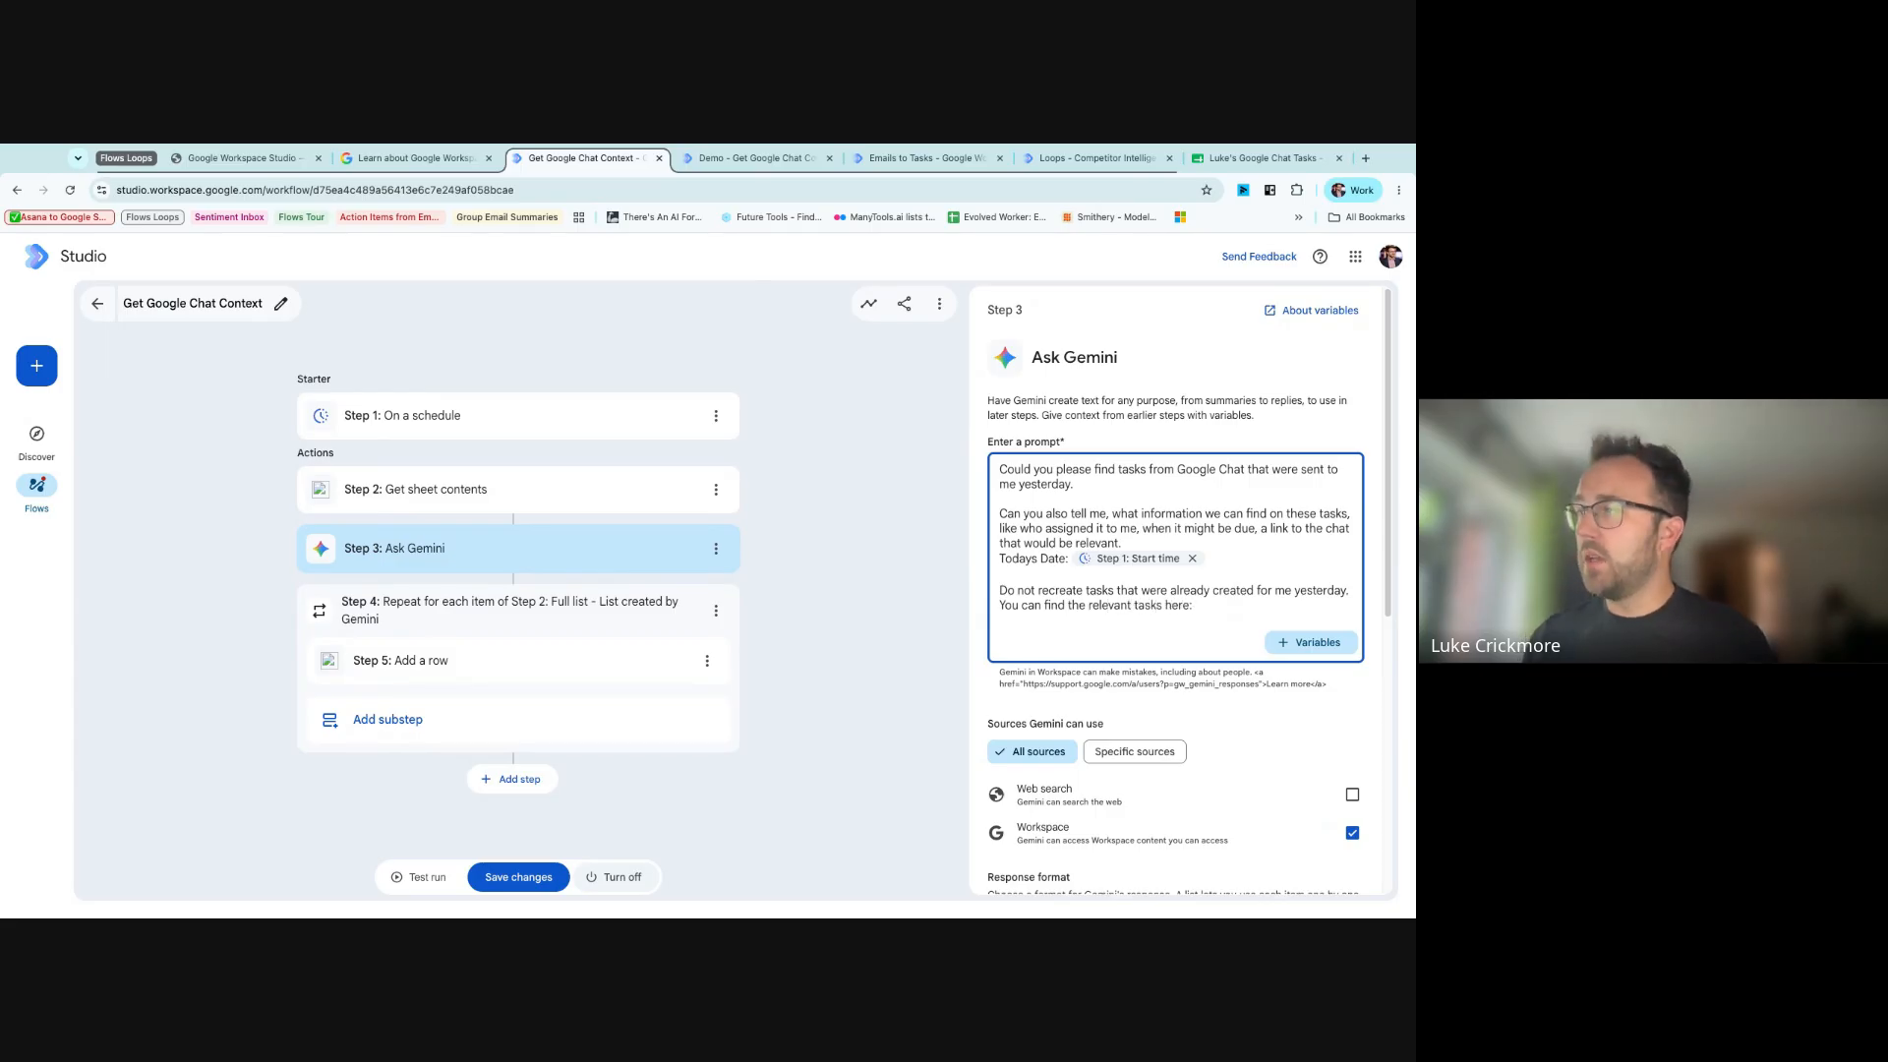
- Insert the Spreadsheet link variable from Step 2: Get sheet contents at the end of the Ask Gemini prompt
left_click(1311, 643)
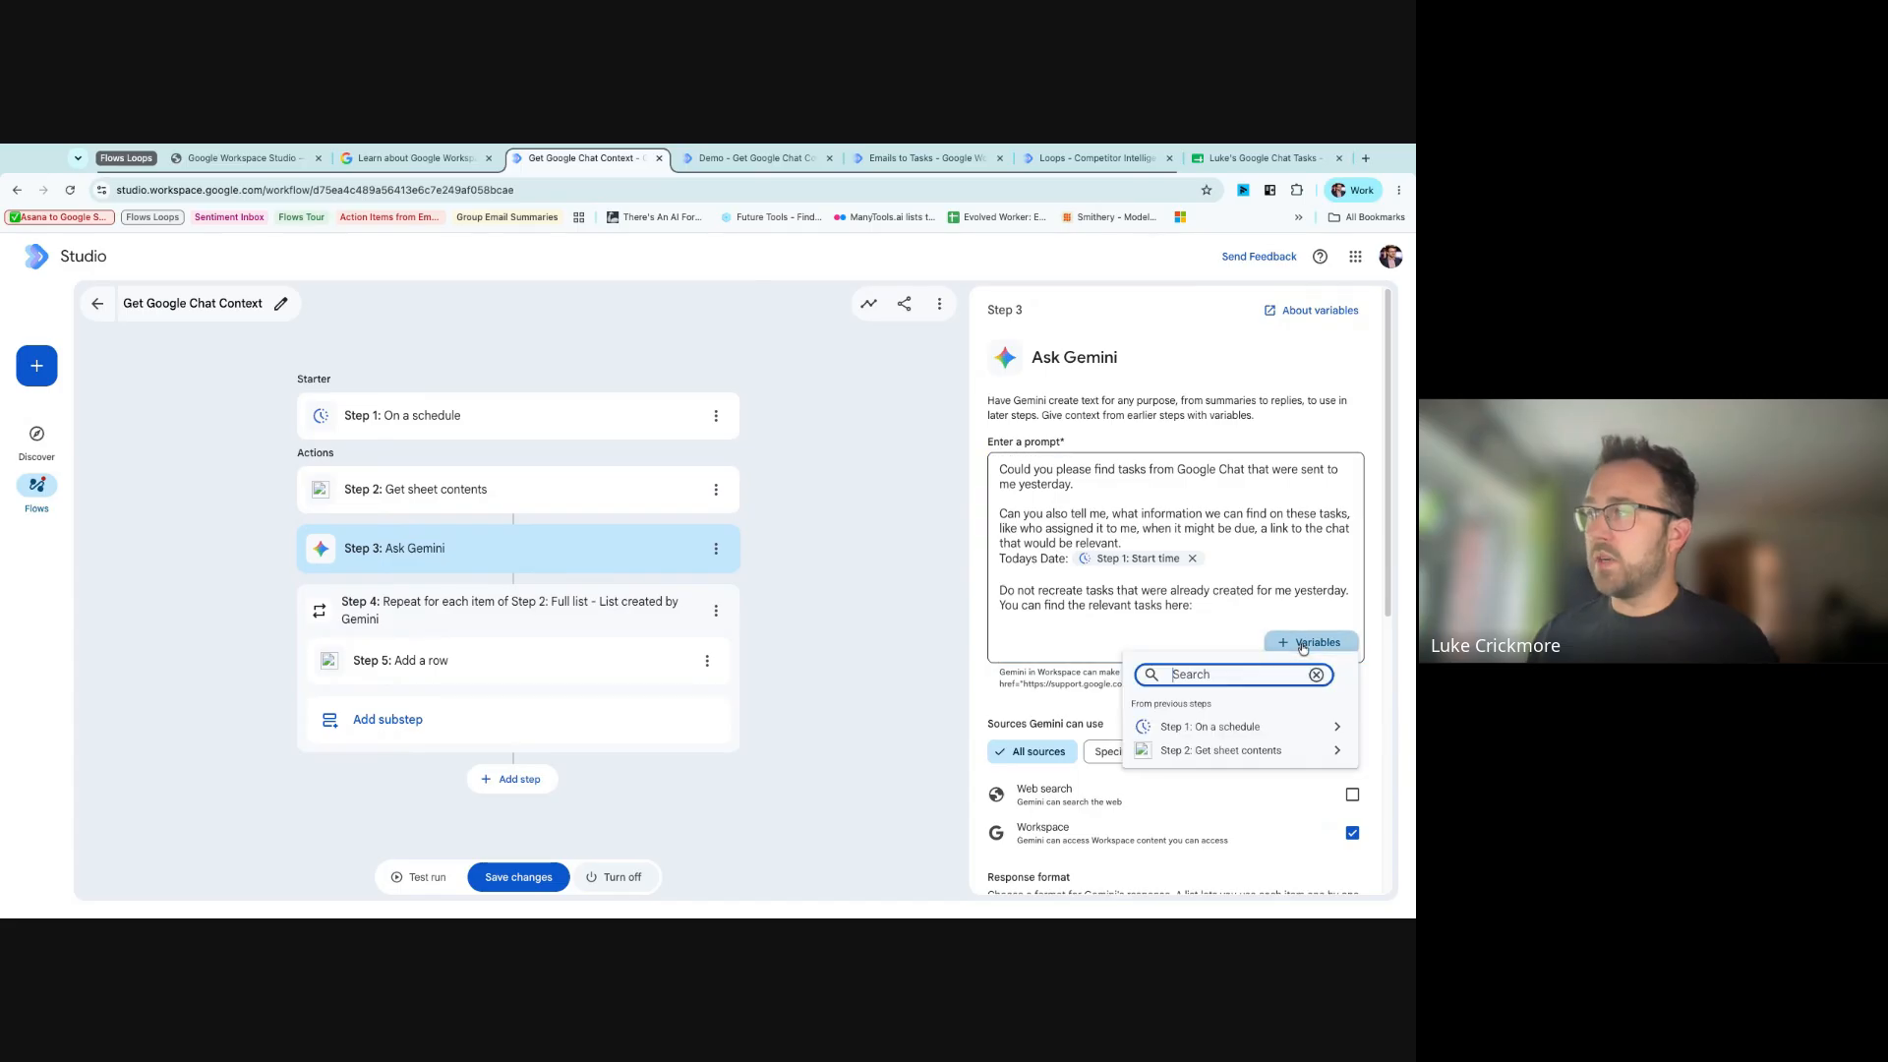
left_click(1180, 753)
scroll(1236, 757, "down", 2)
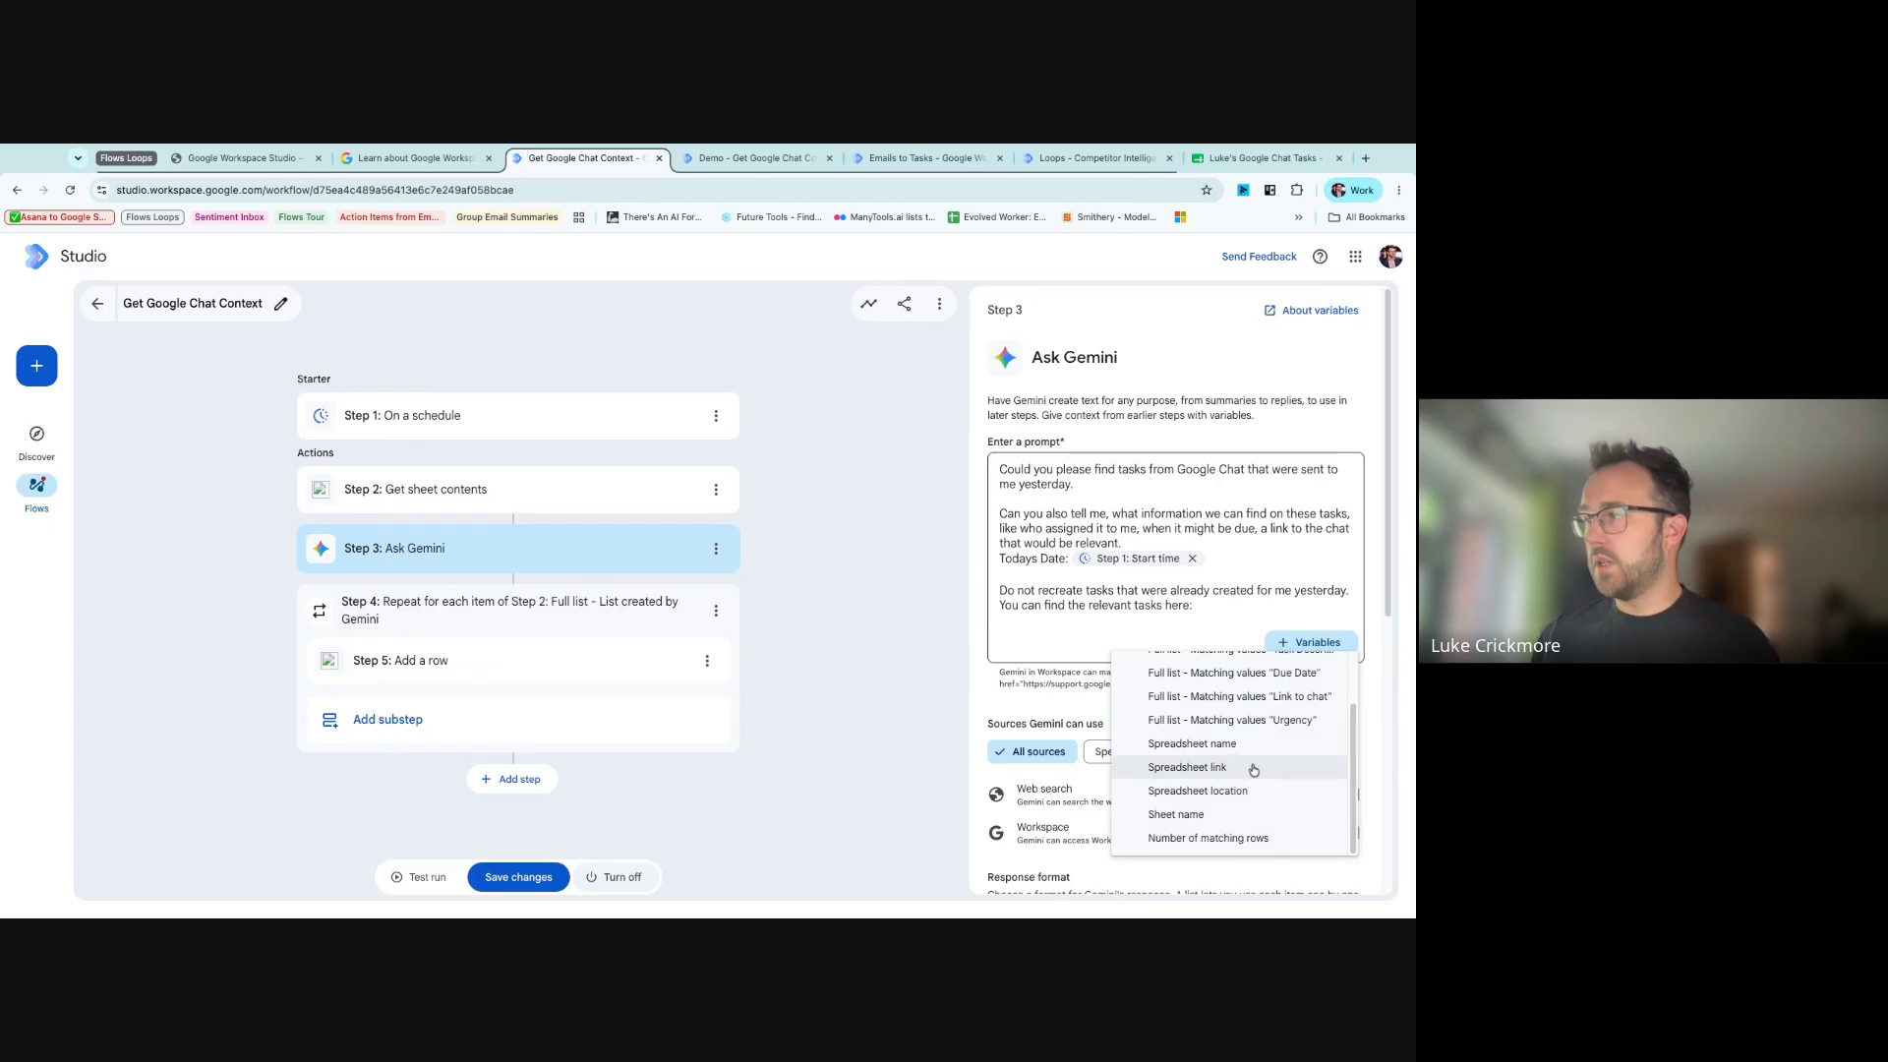
scroll(1208, 792, "up", 2)
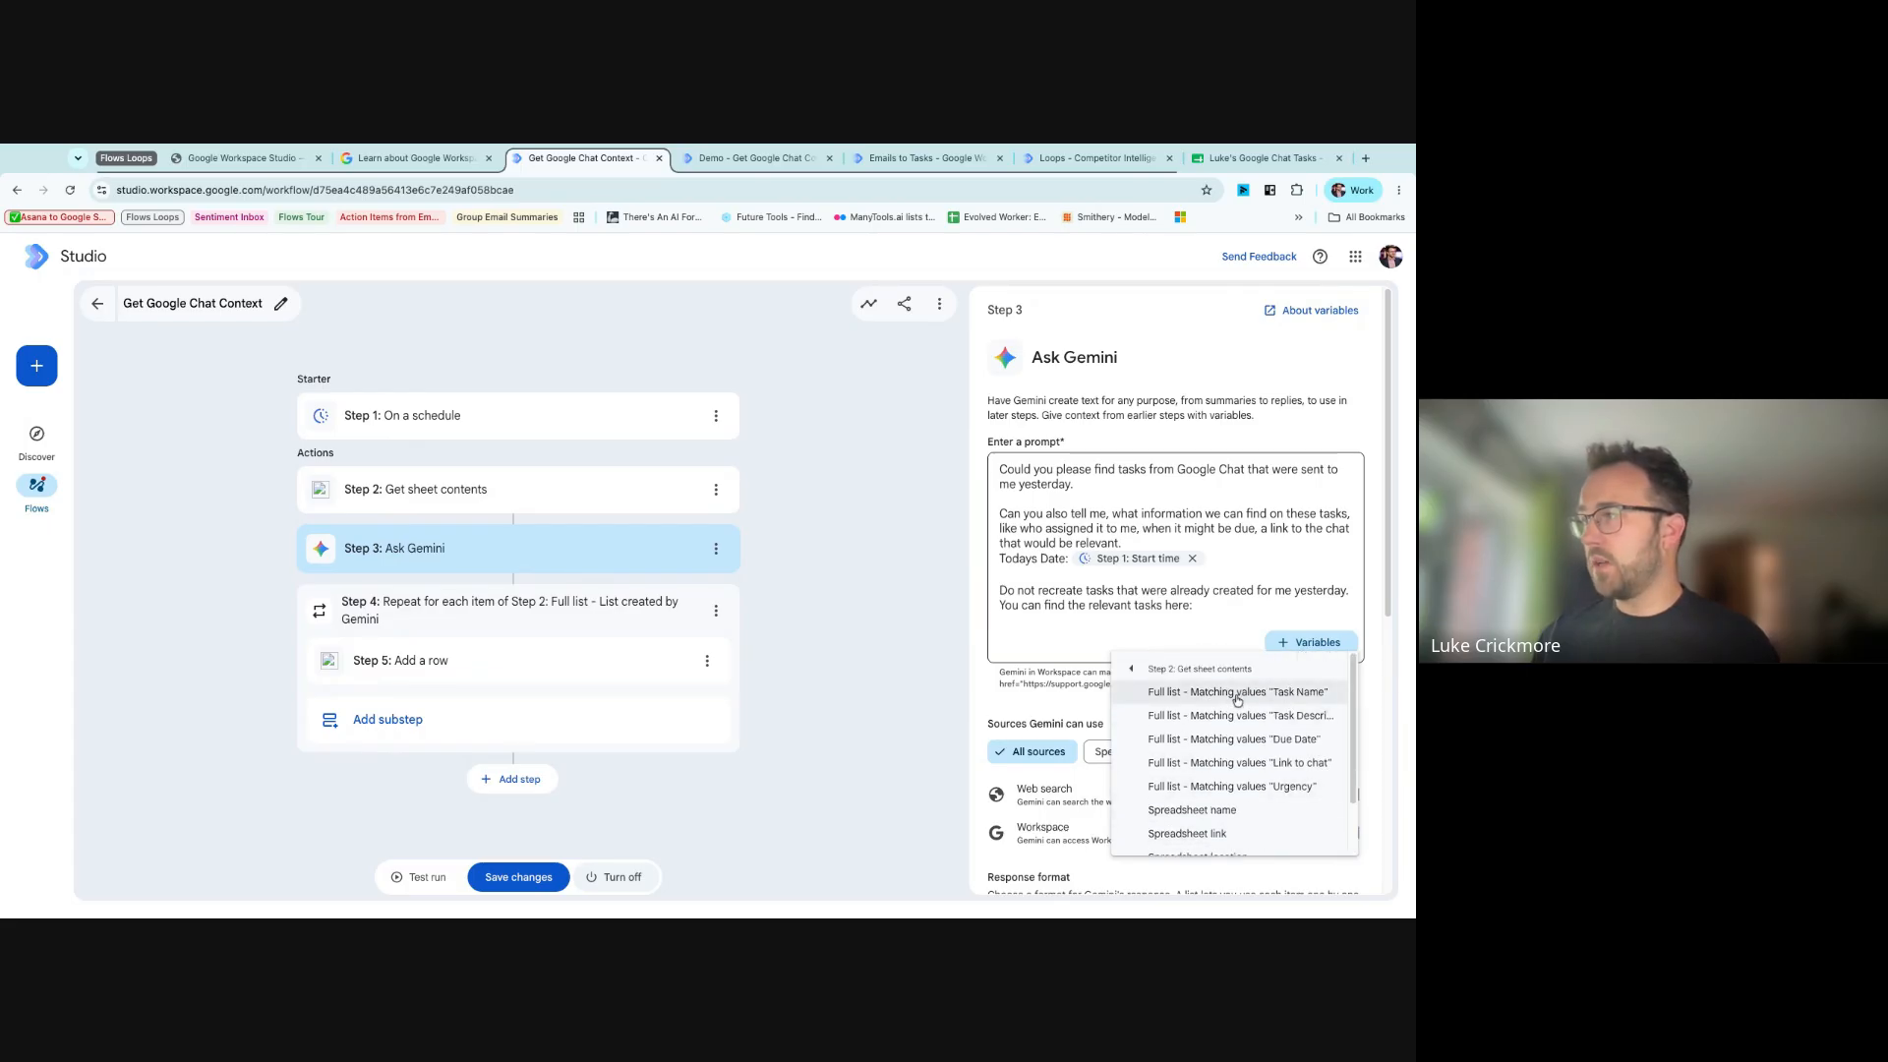
scroll(1199, 723, "down", 4)
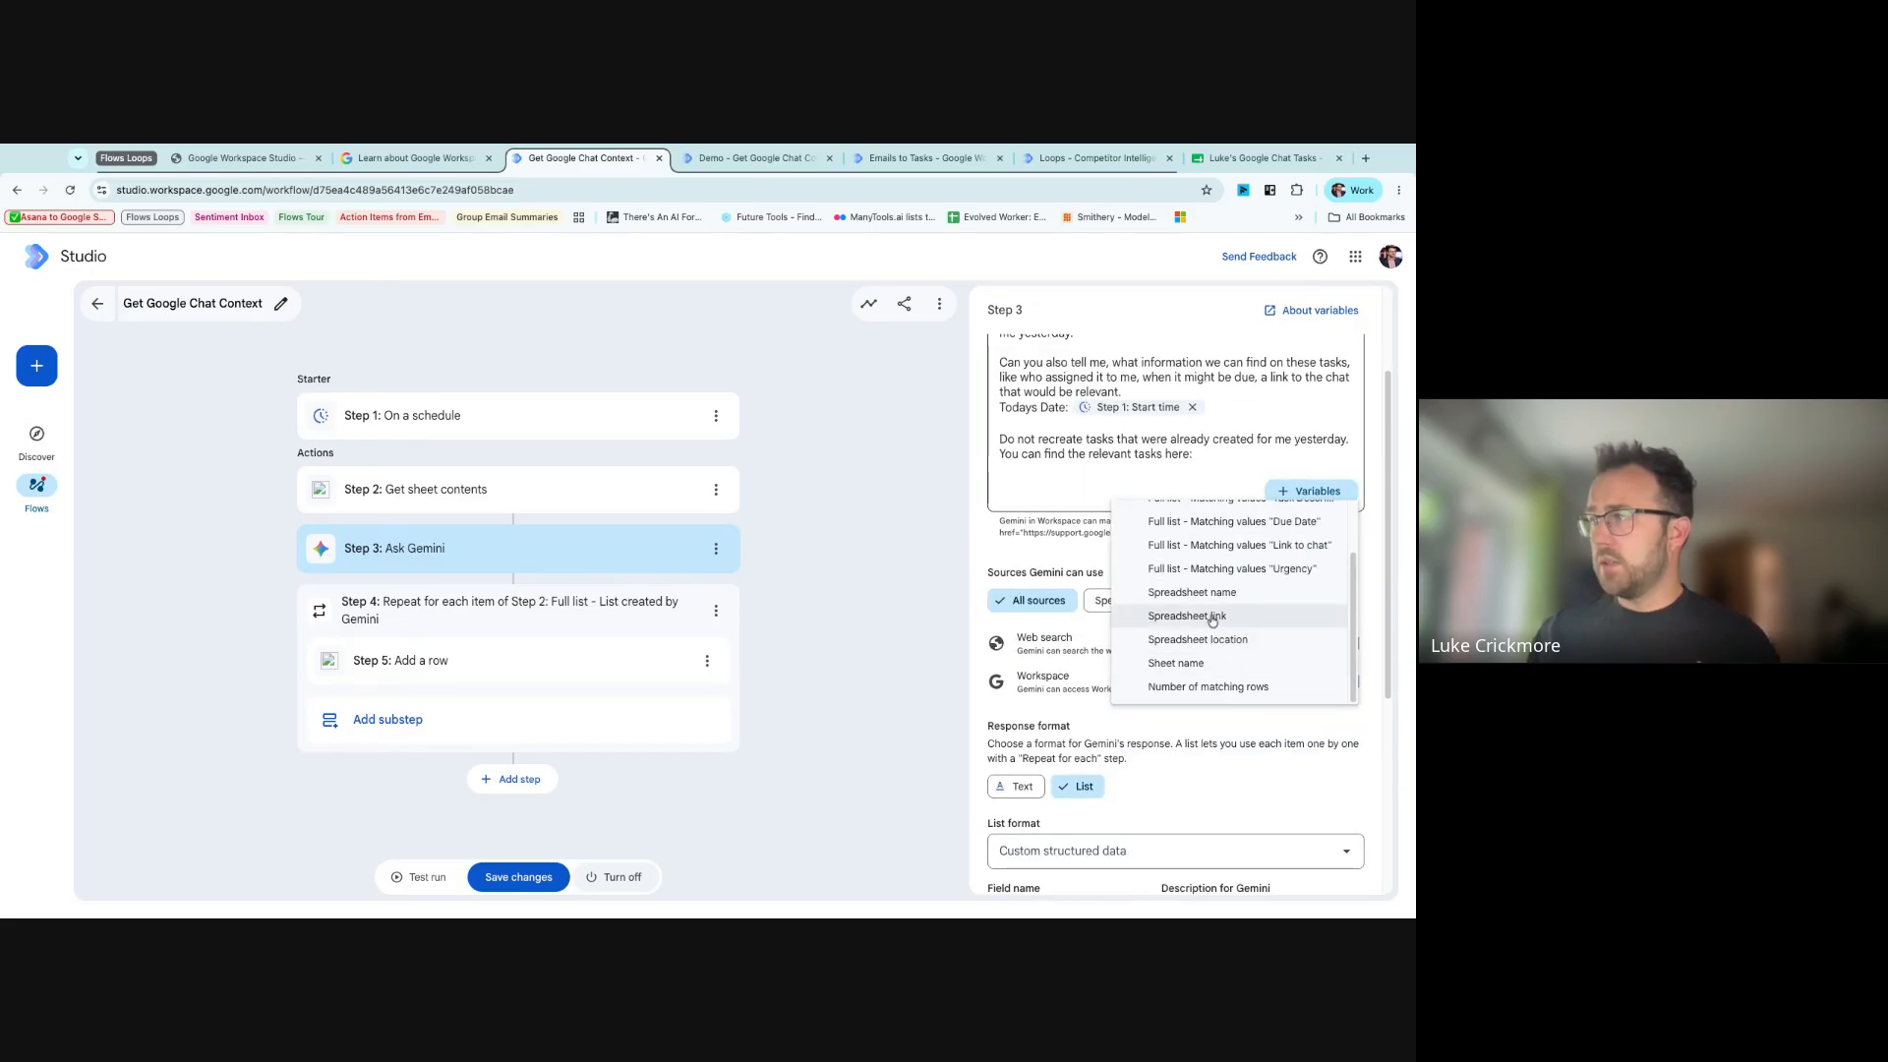
scroll(1202, 578, "up", 2)
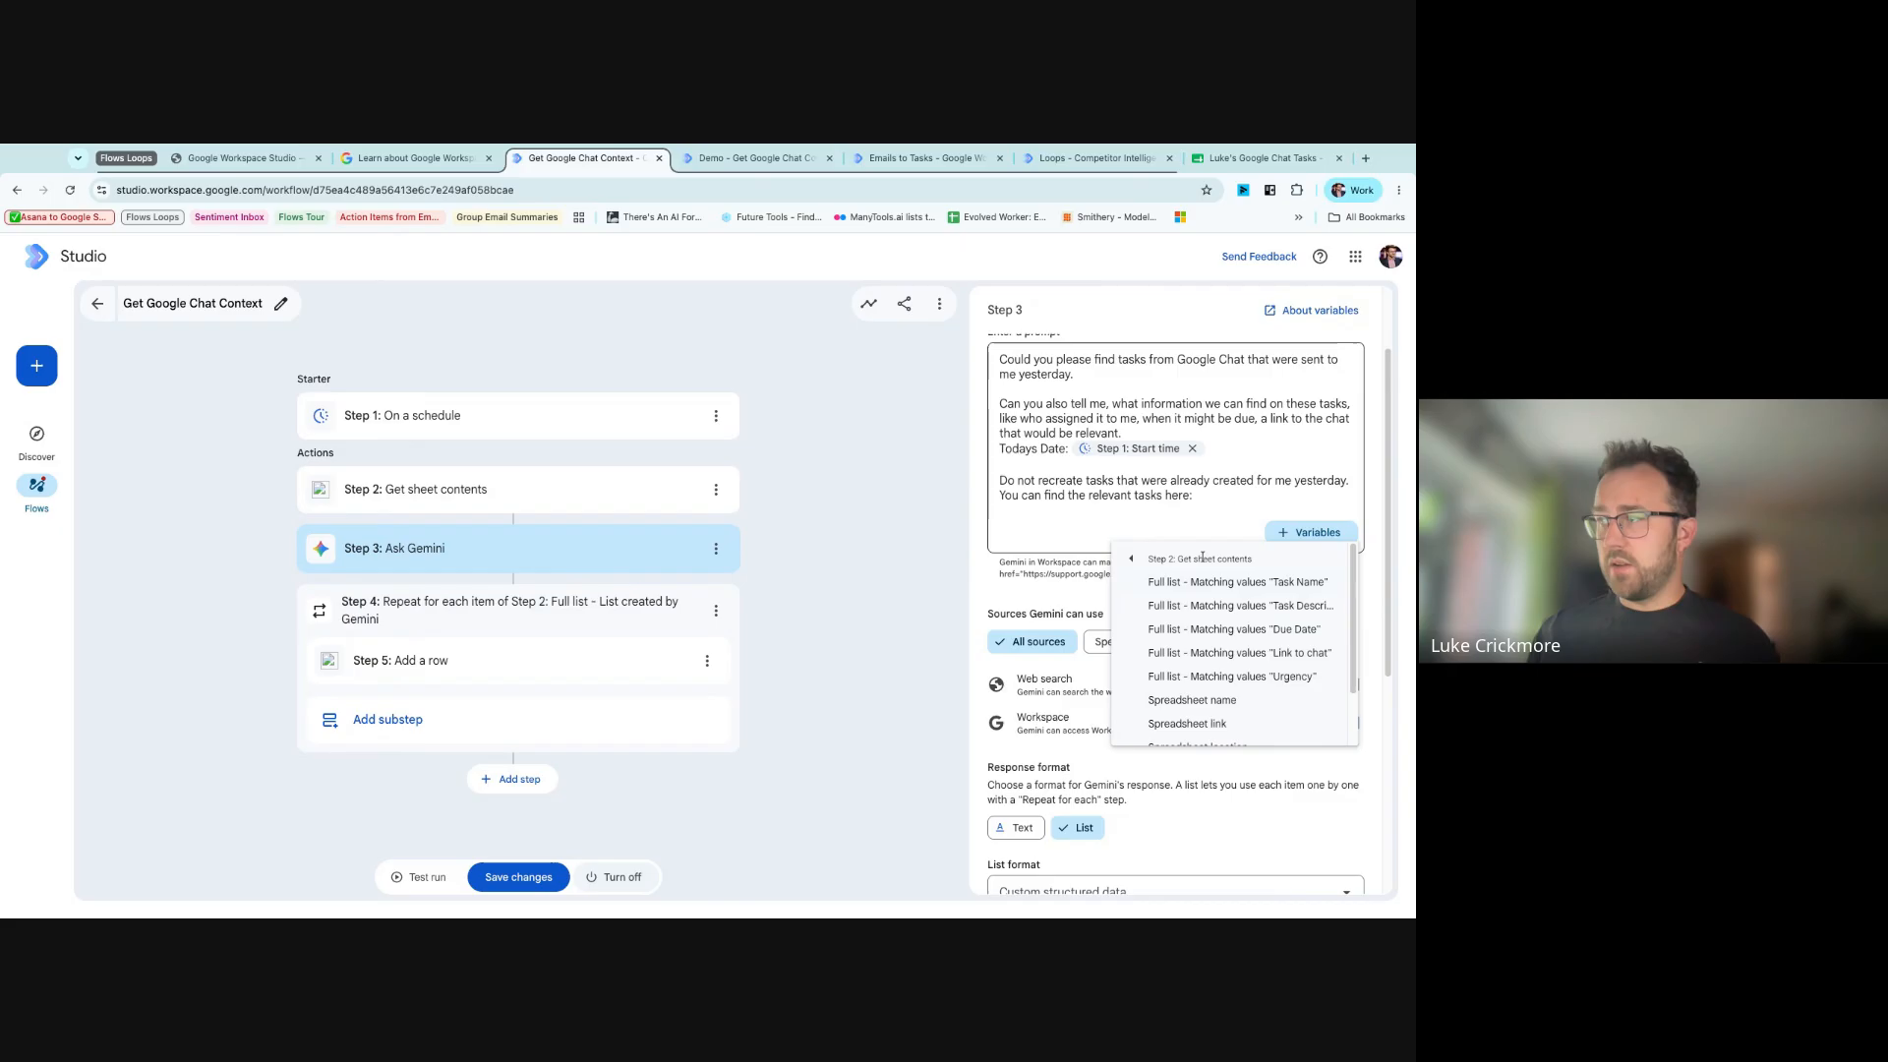
scroll(1223, 675, "down", 1)
left_click(1218, 671)
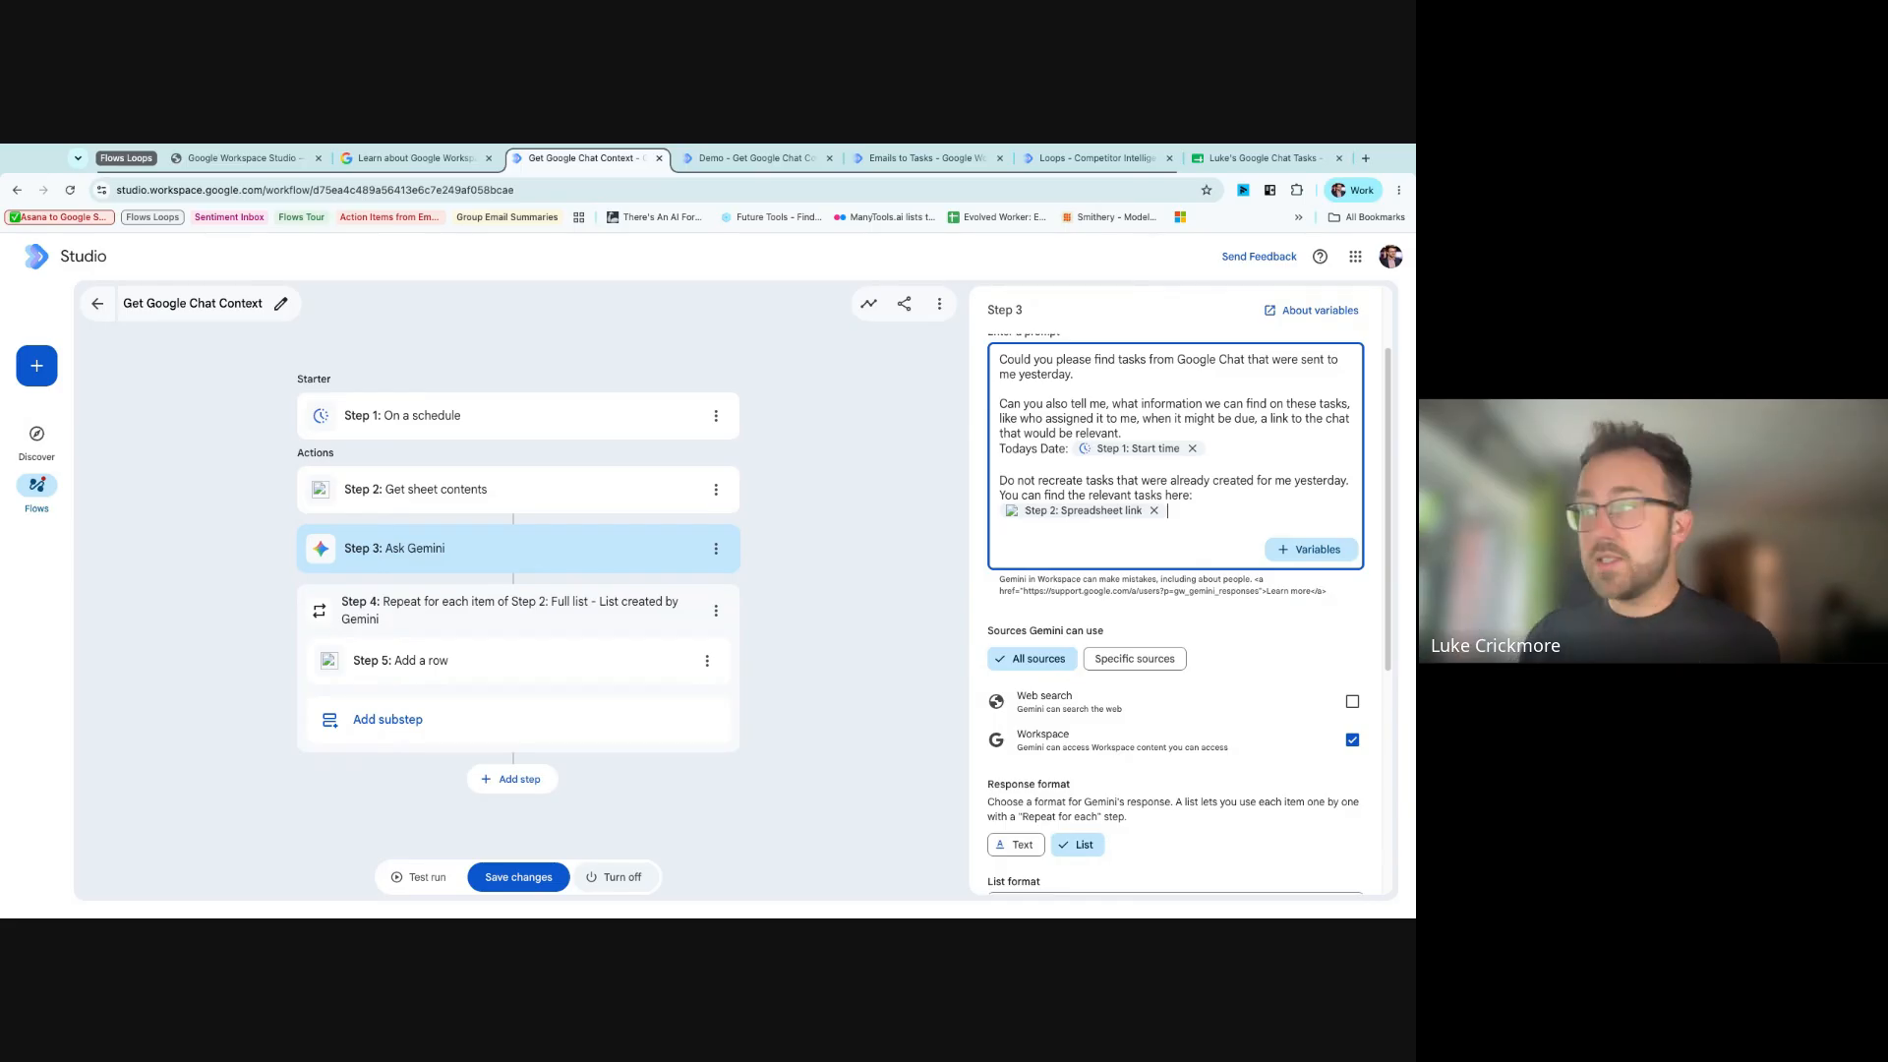
scroll(1183, 784, "down", 5)
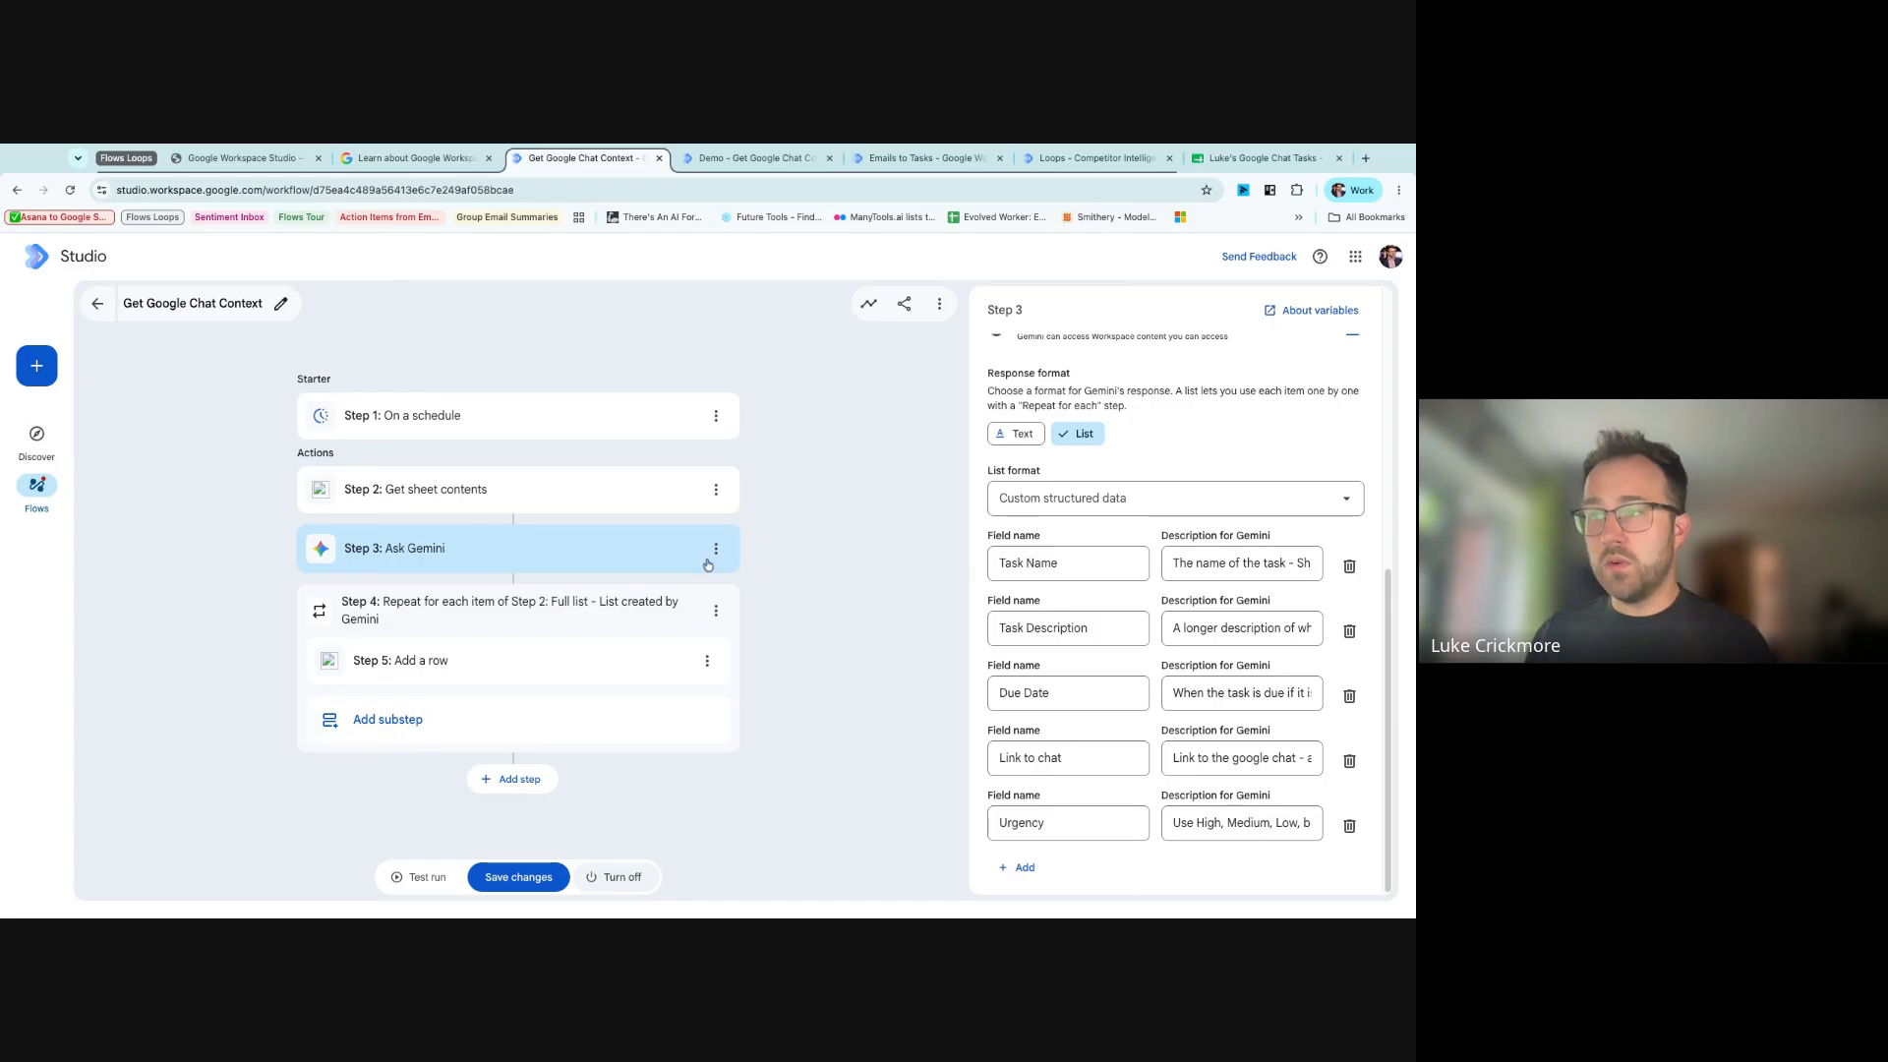
- Add a Sheets Clear rows step to the flow and move it up to sit directly before the Repeat for each step
left_click(515, 781)
scroll(1184, 463, "down", 10)
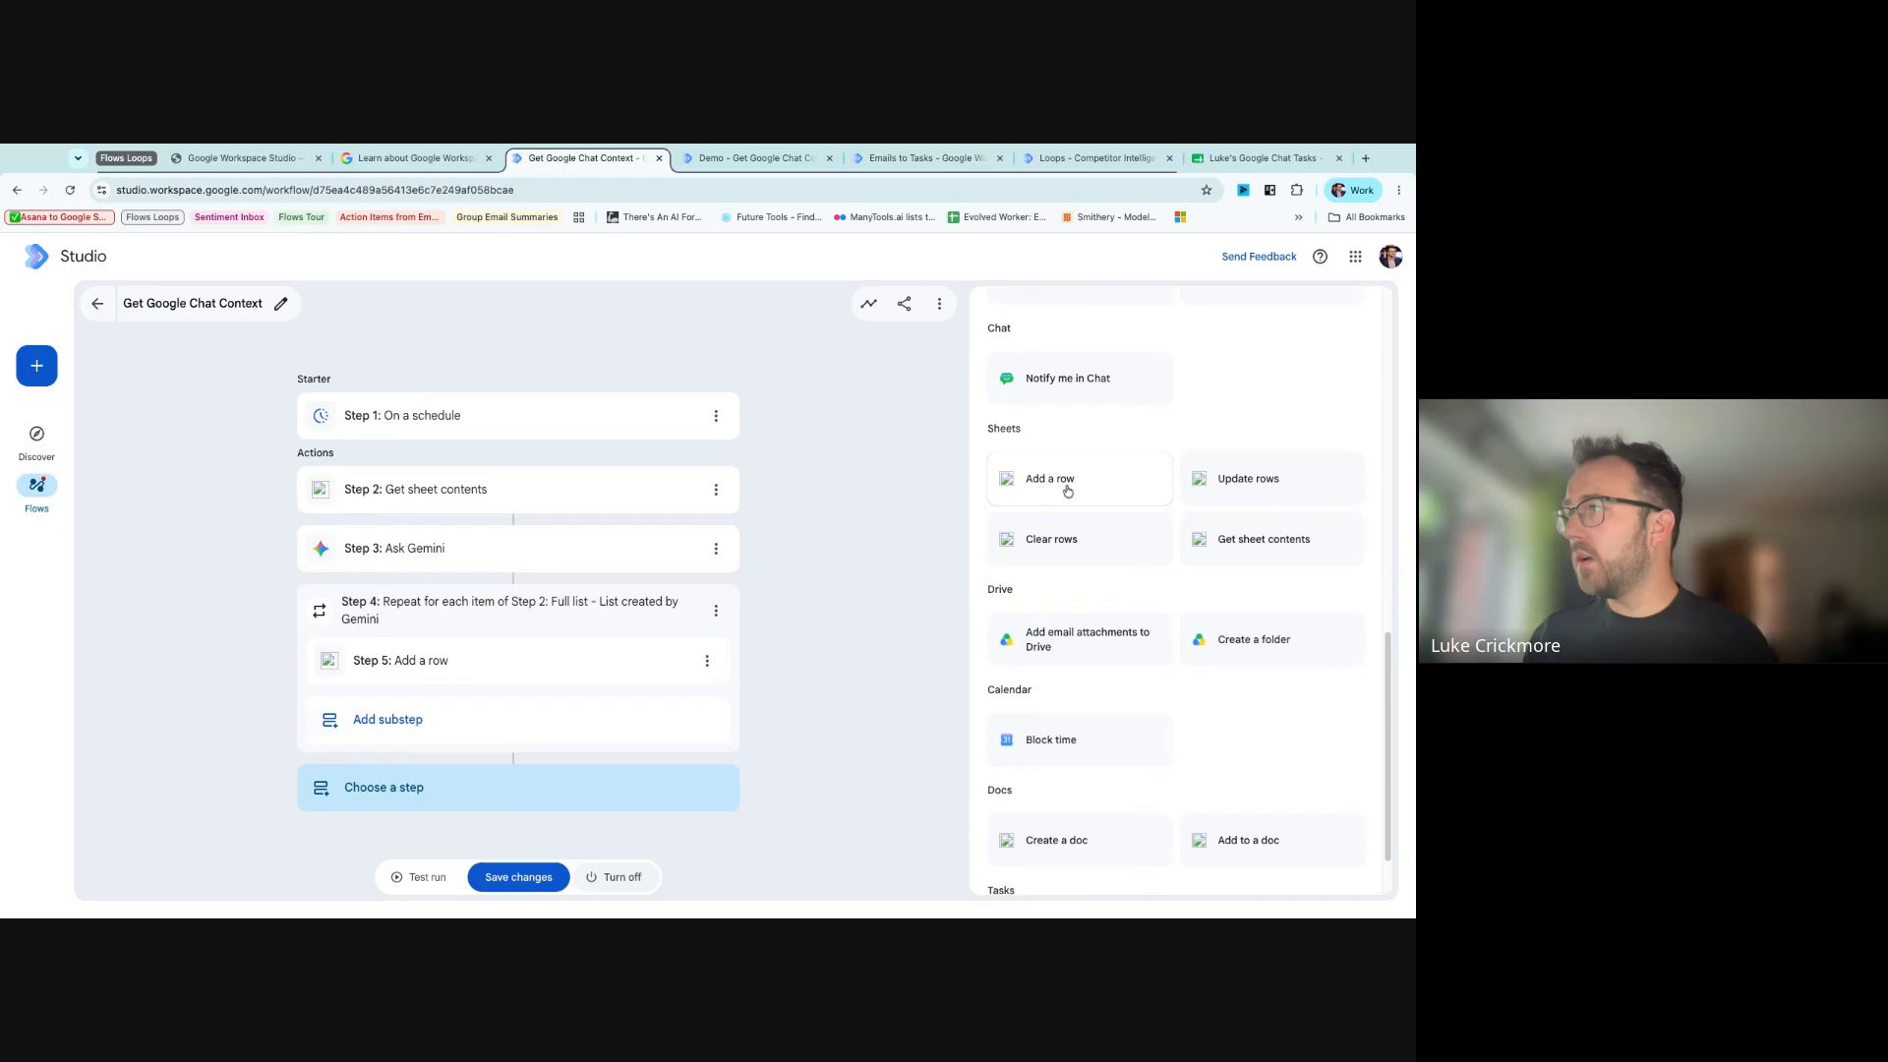
left_click(1087, 539)
left_click(711, 788)
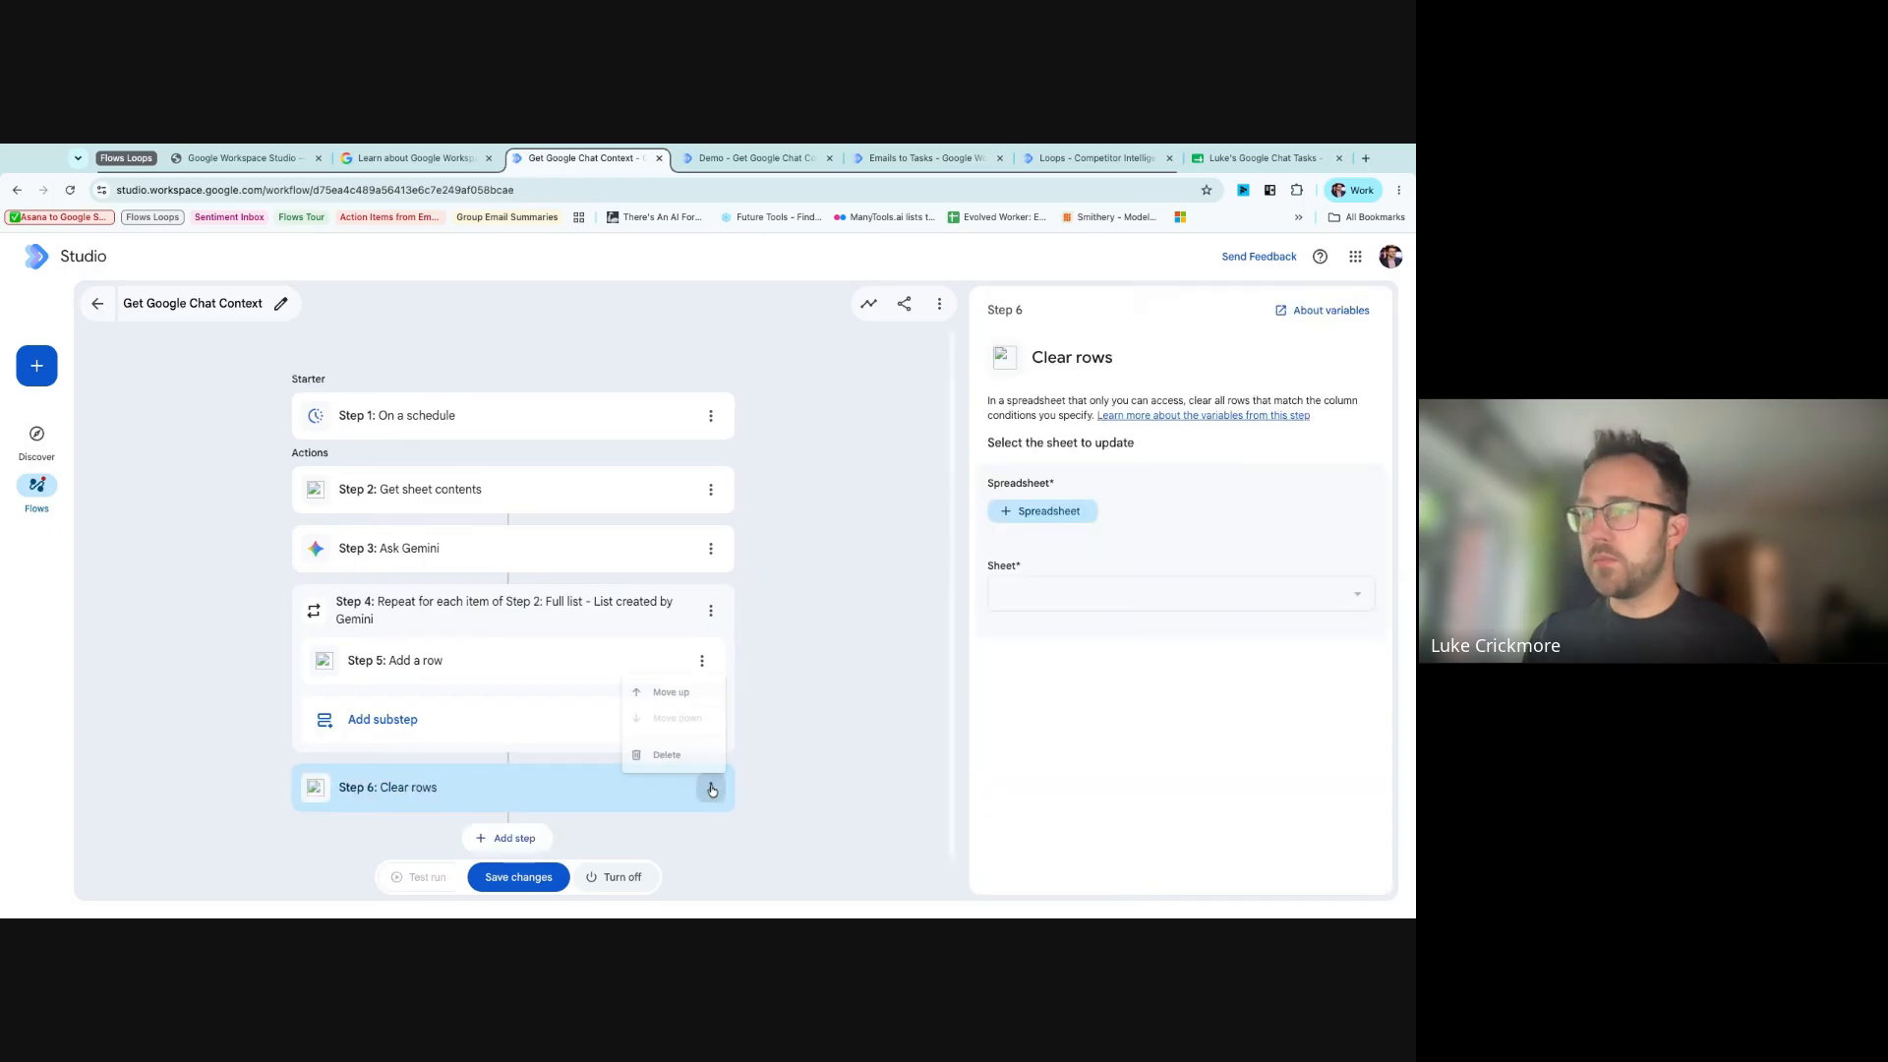
left_click(665, 691)
left_click(702, 721)
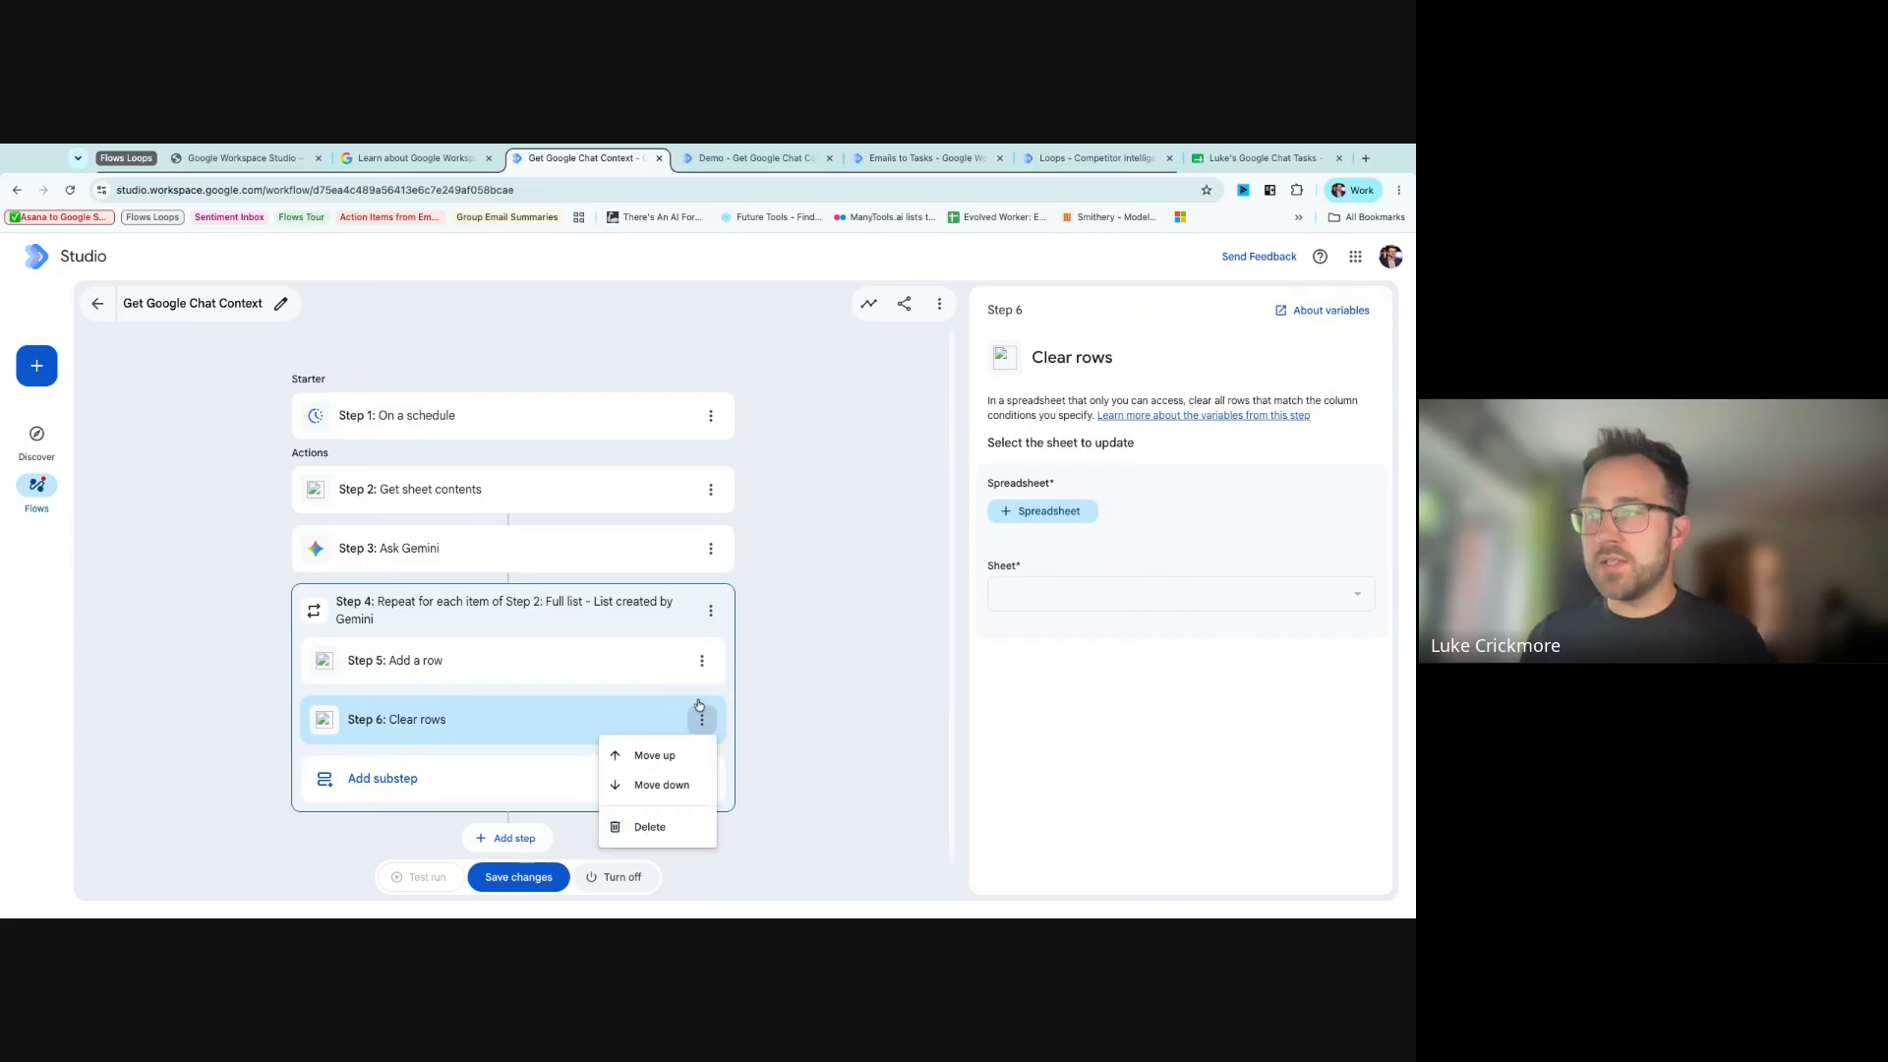
left_click(654, 756)
left_click(703, 661)
left_click(662, 693)
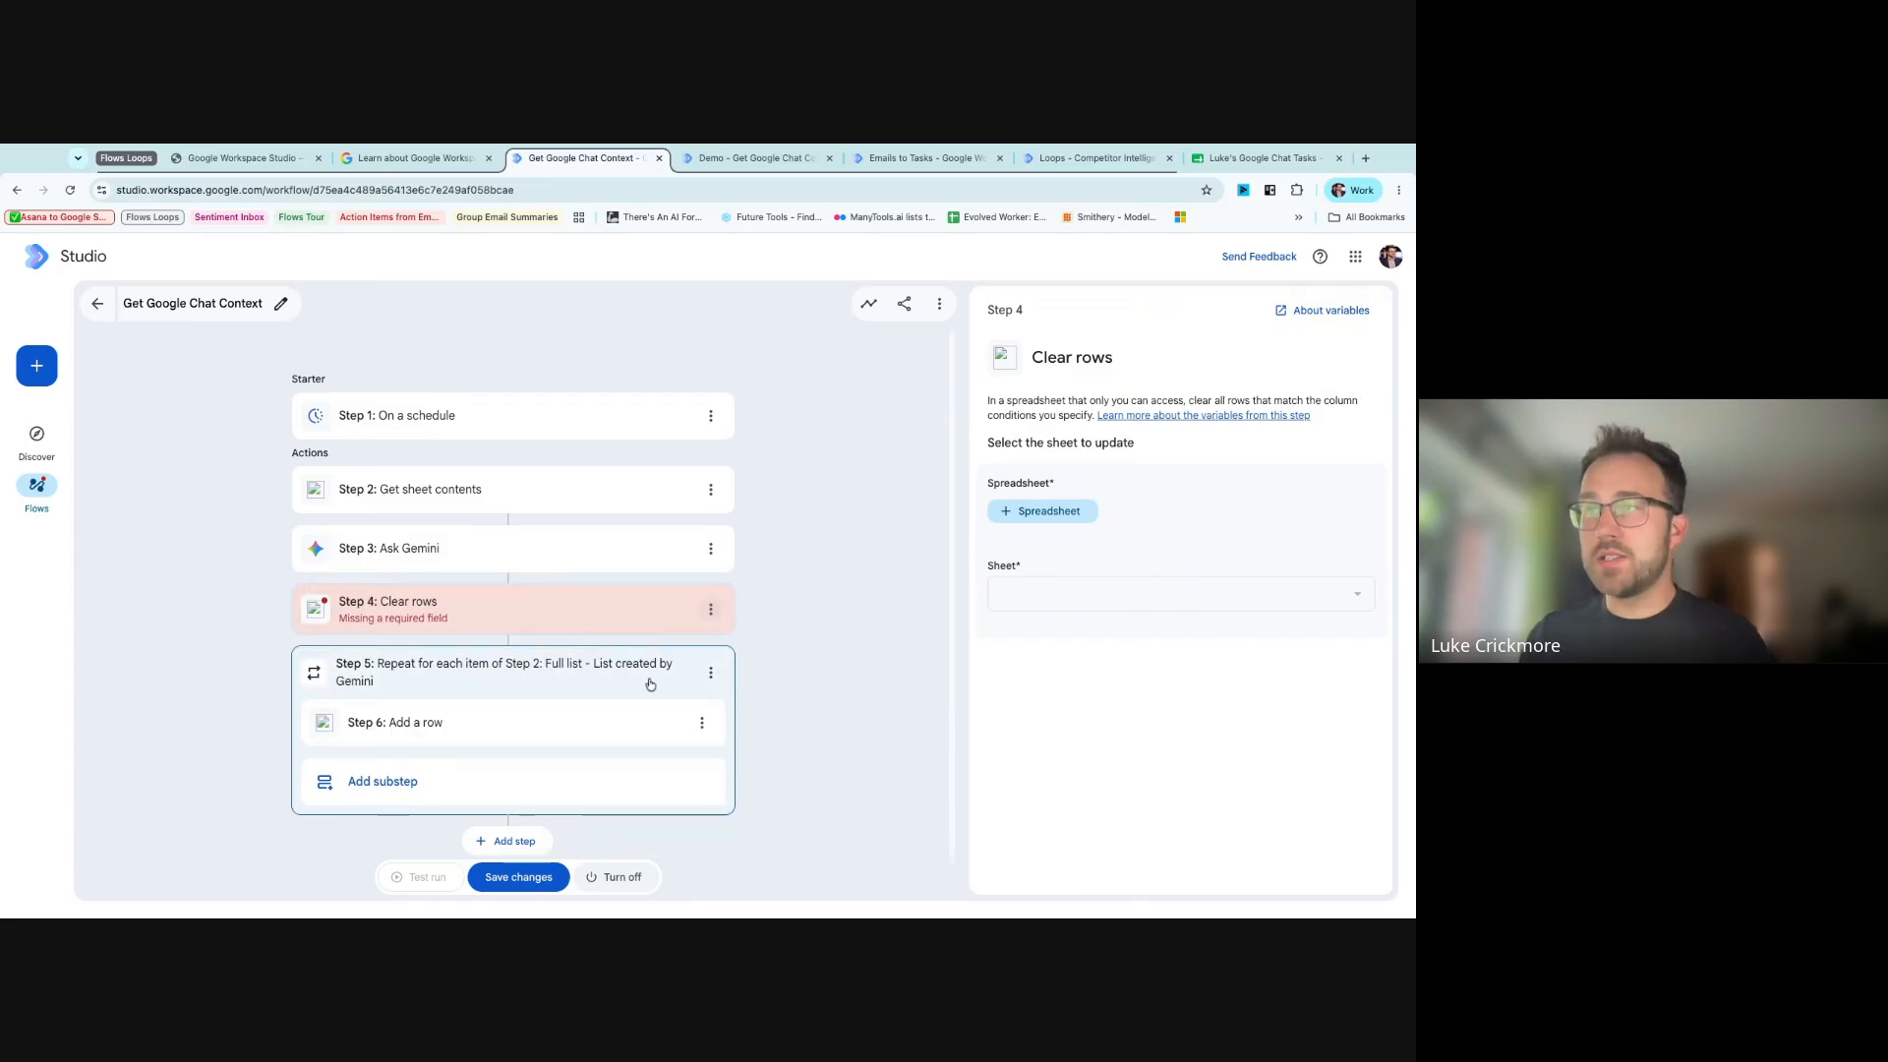
- Choose the same Google Chat Tasks spreadsheet that Get sheet contents uses as the file for the Clear rows step
left_click(475, 551)
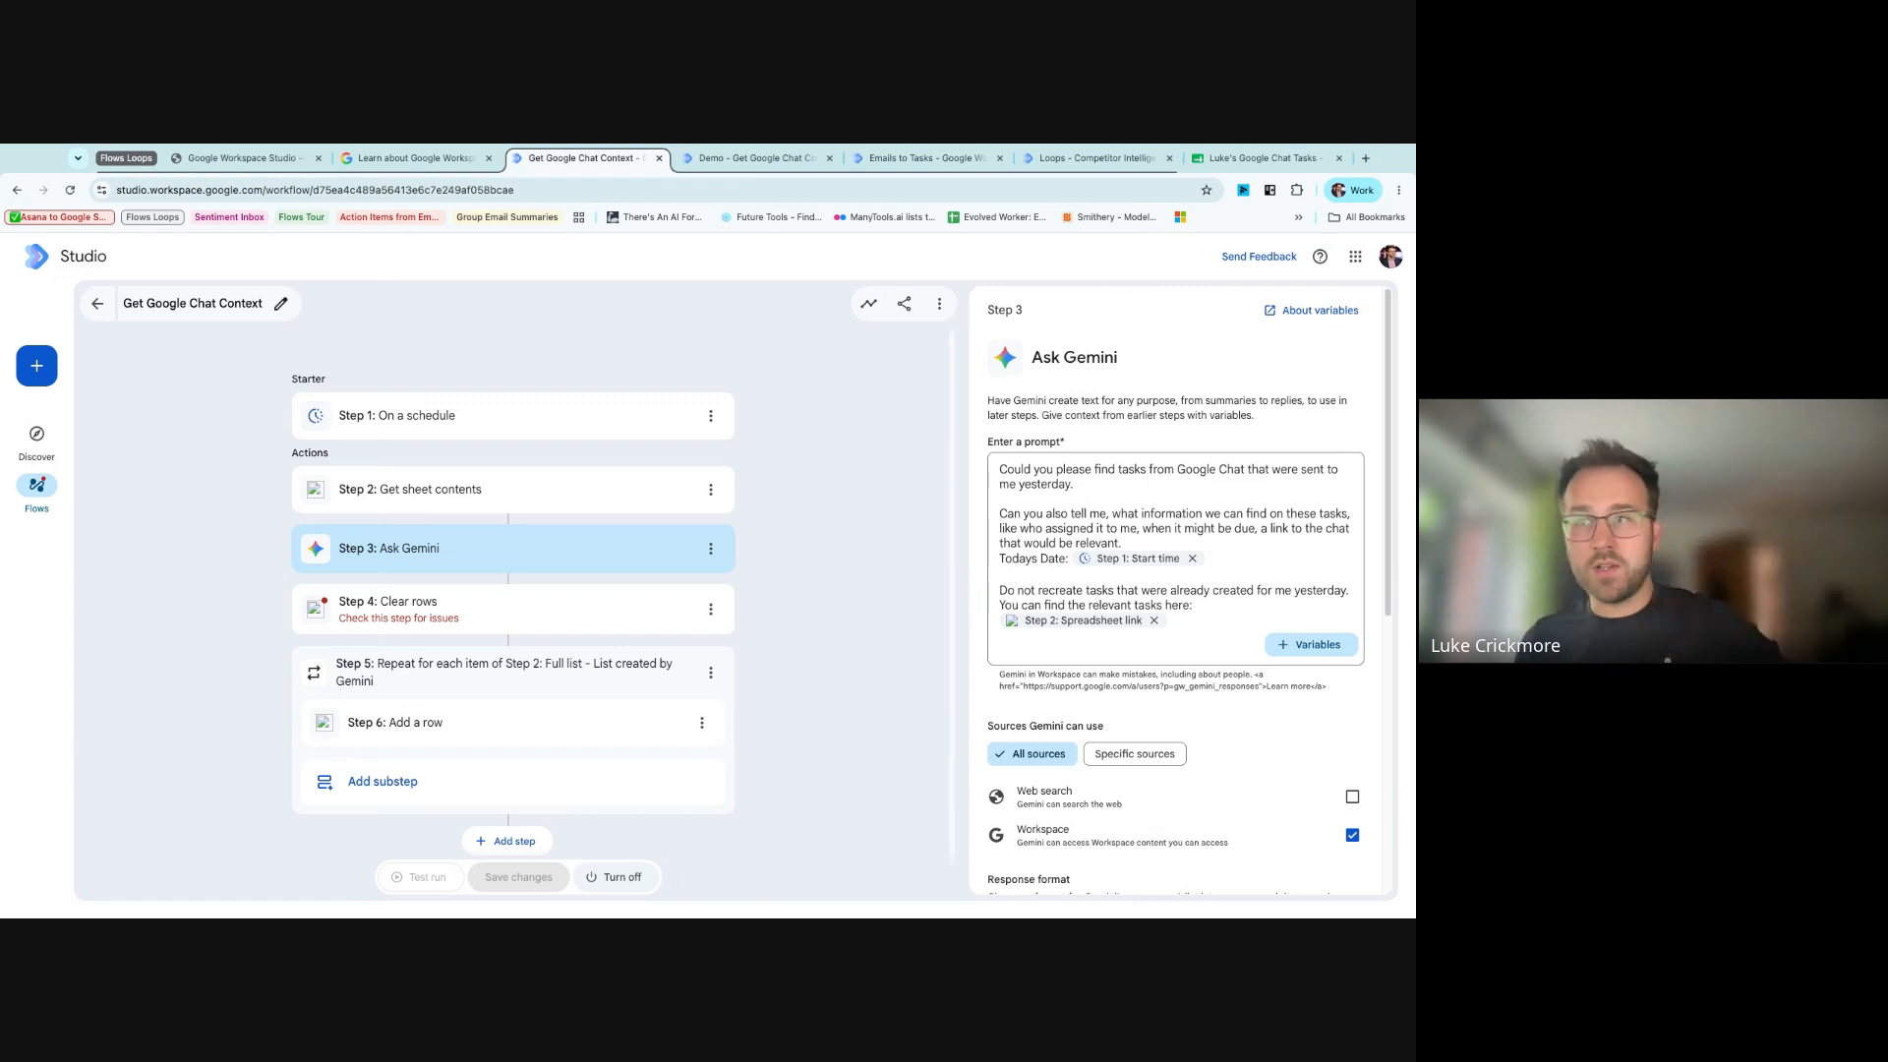
left_click(566, 602)
left_click(1091, 522)
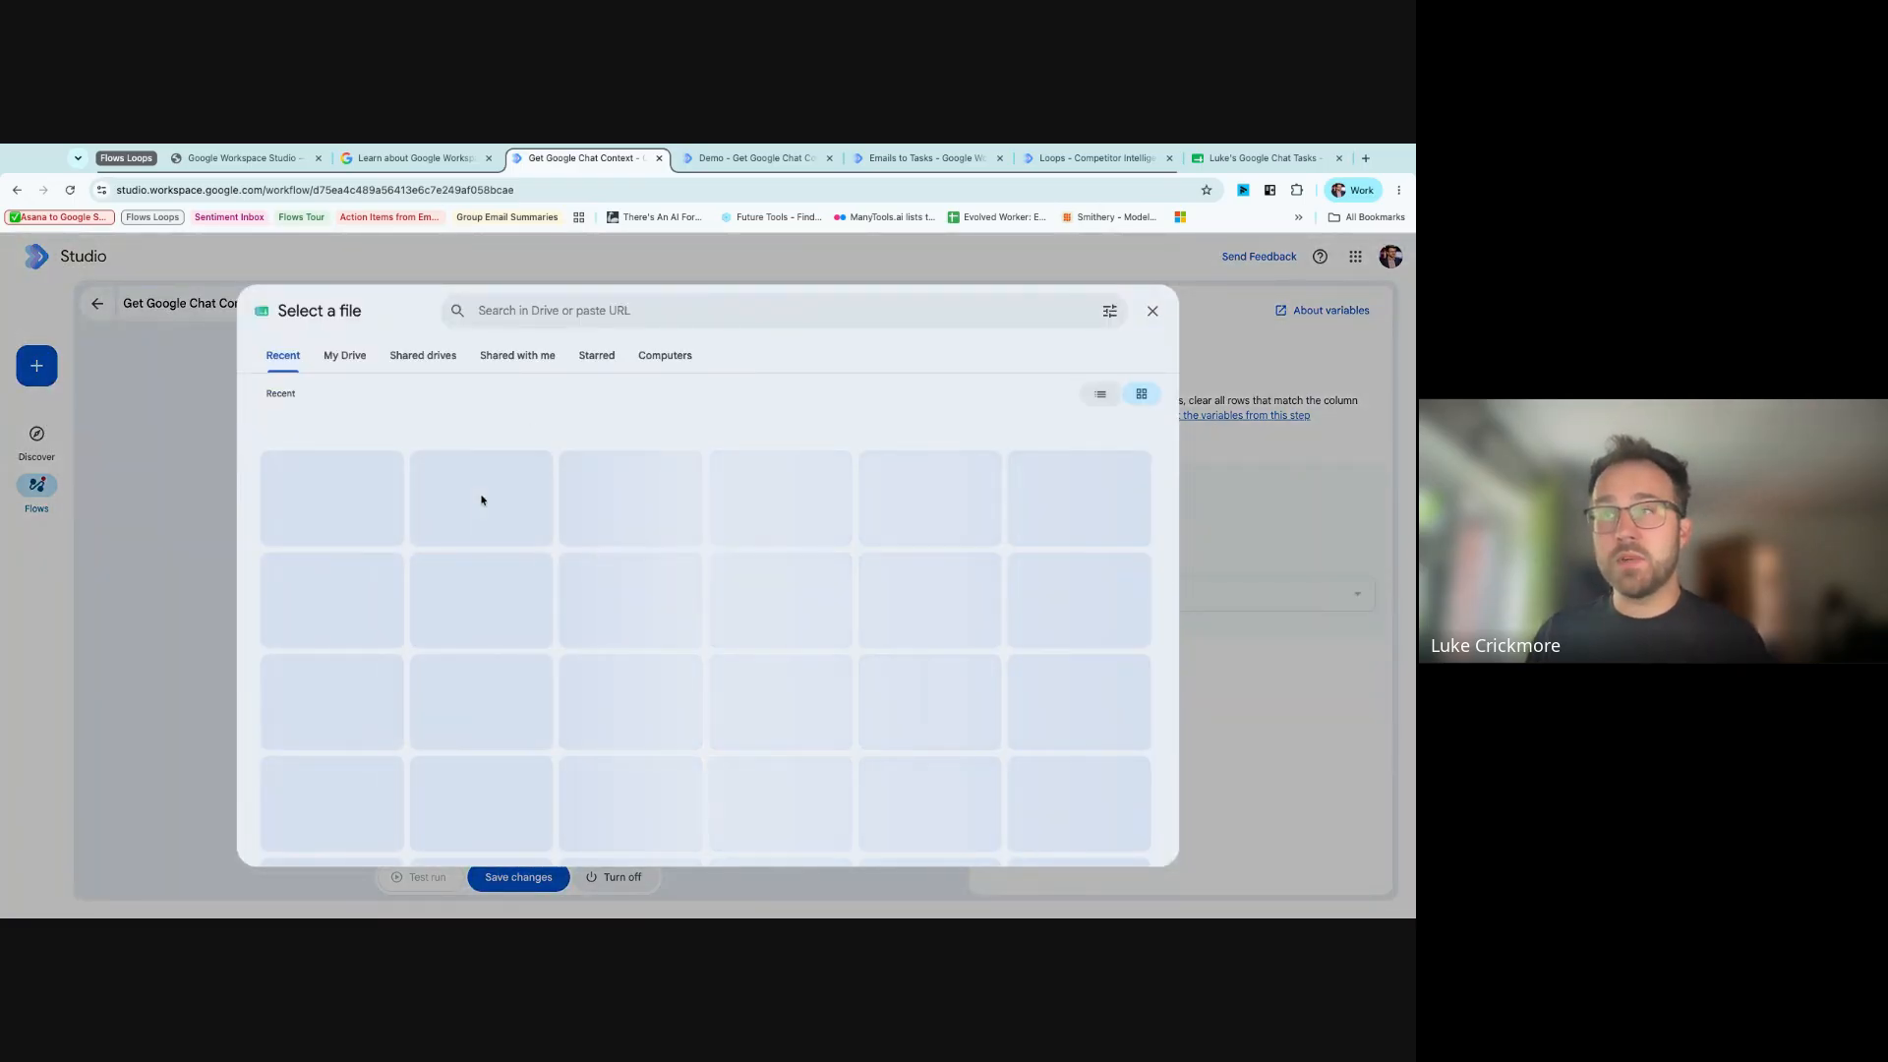
left_click(452, 529)
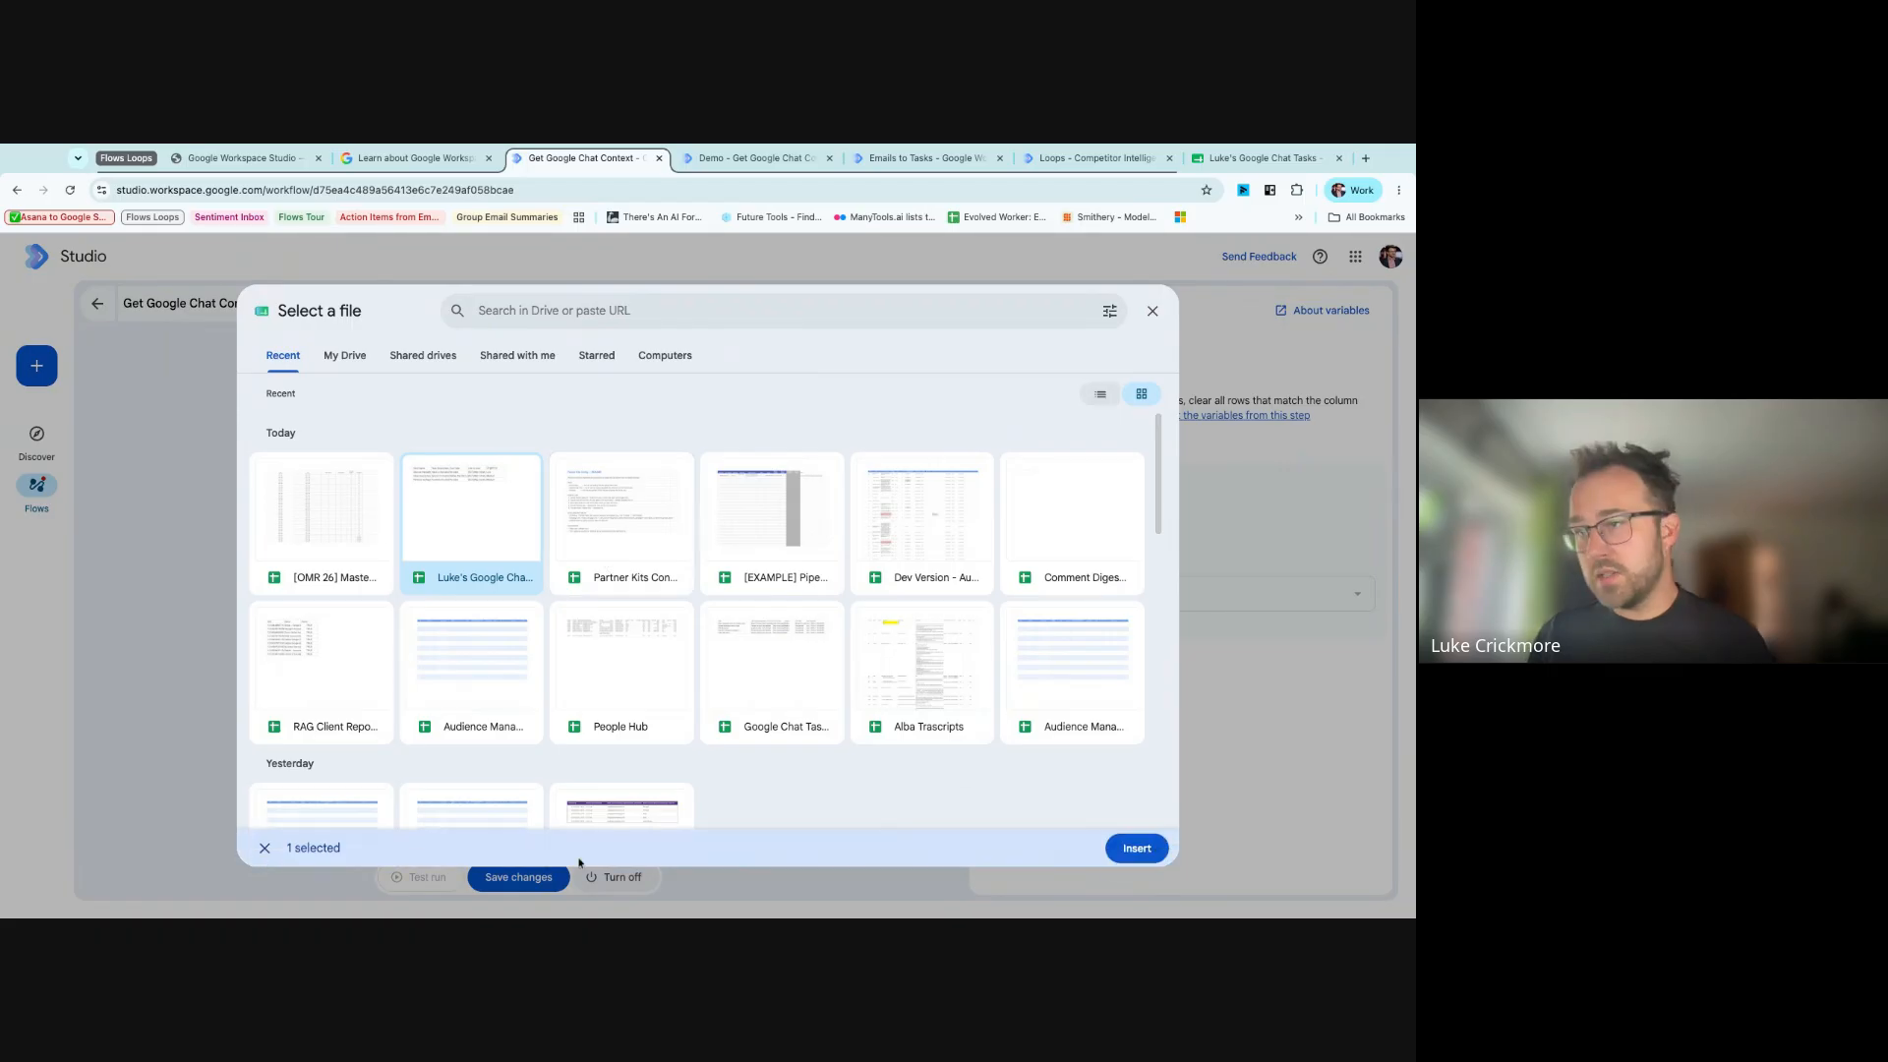
left_click(1136, 850)
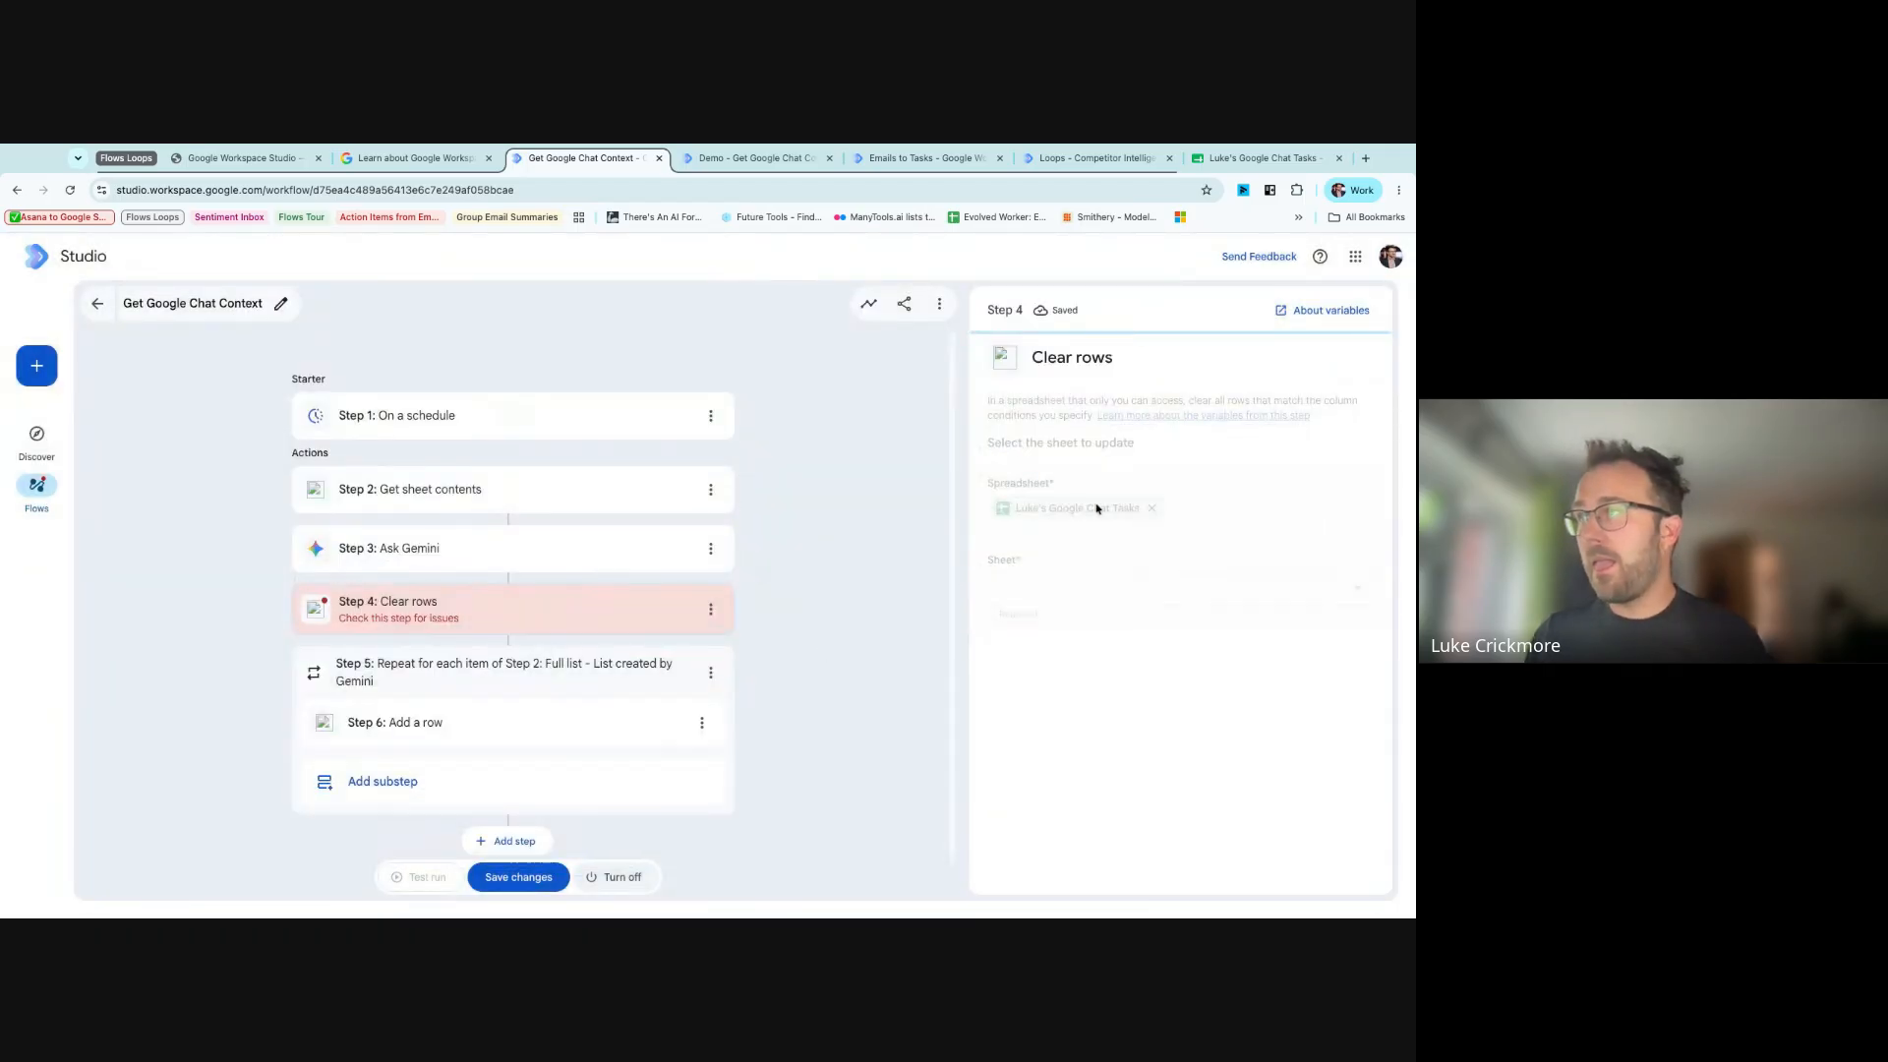
- Set Clear rows to work on Sheet1 and clear the rows whose Task Name value is Any
left_click(1125, 596)
left_click(1118, 621)
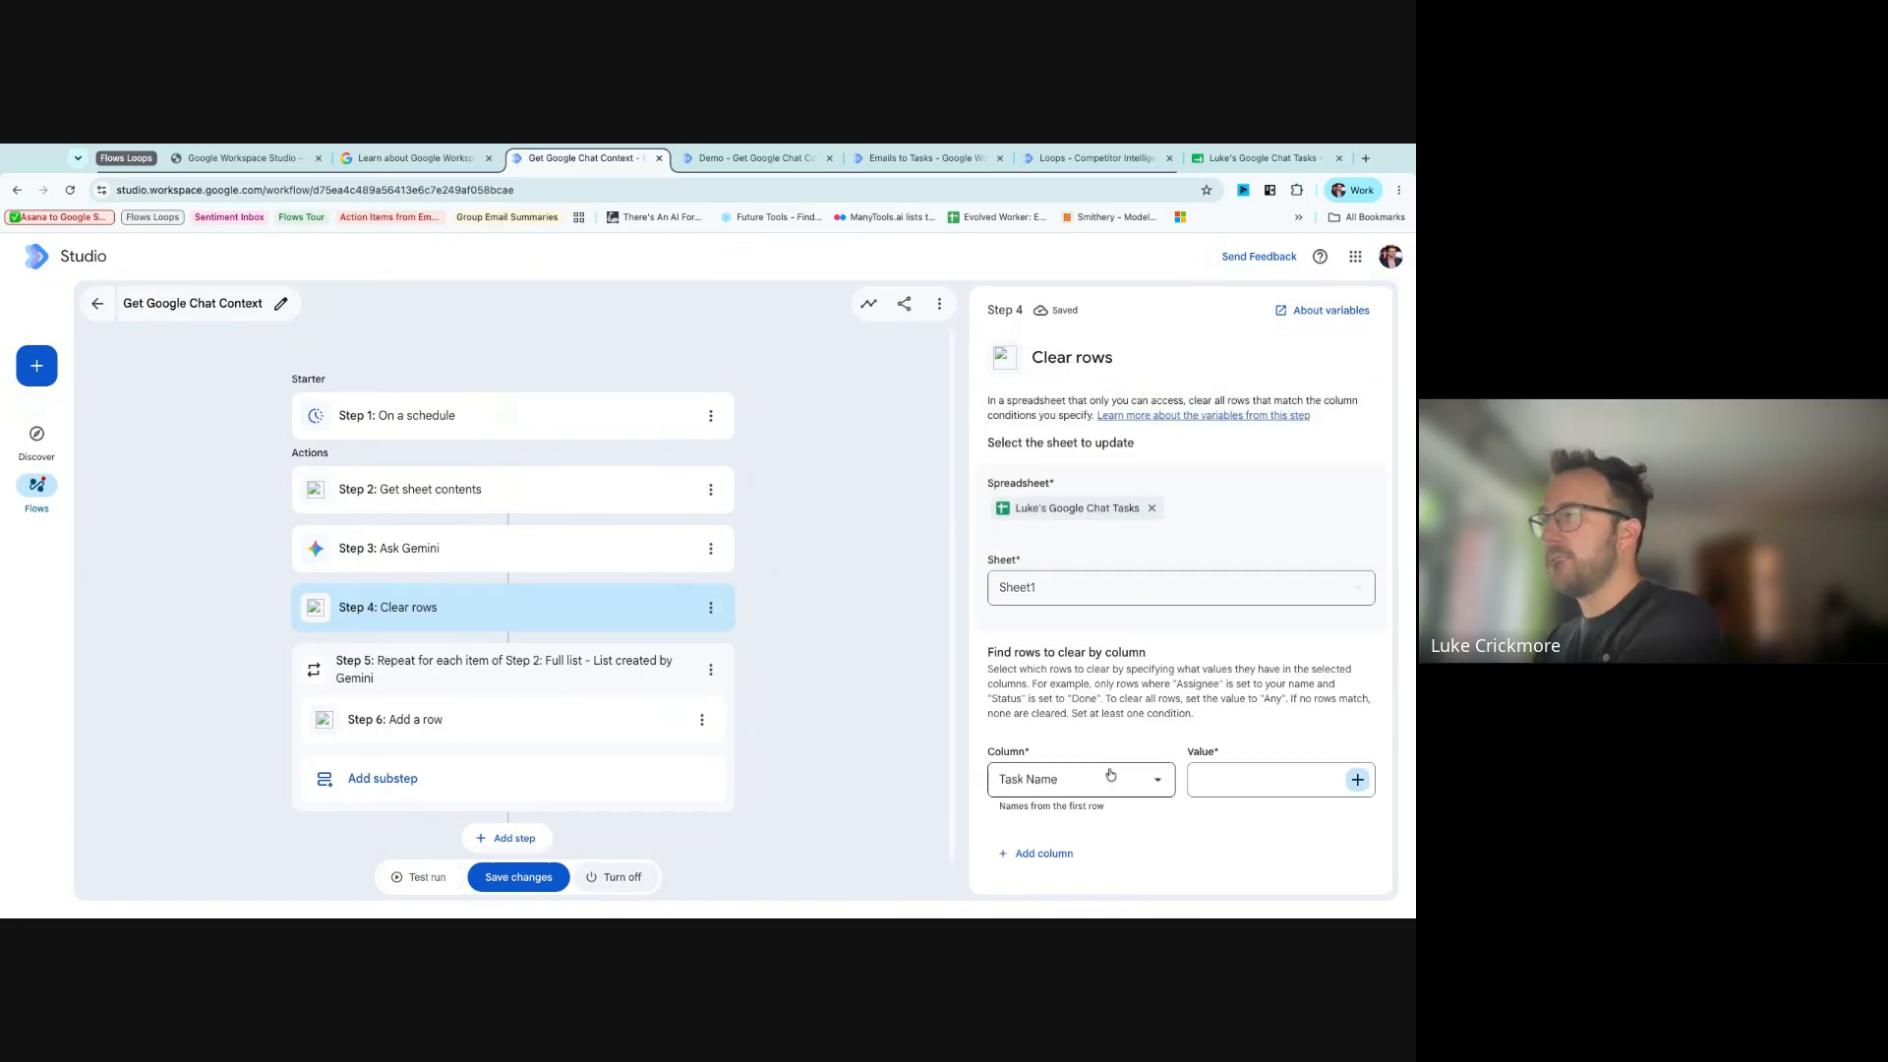
left_click(1110, 775)
left_click(1210, 776)
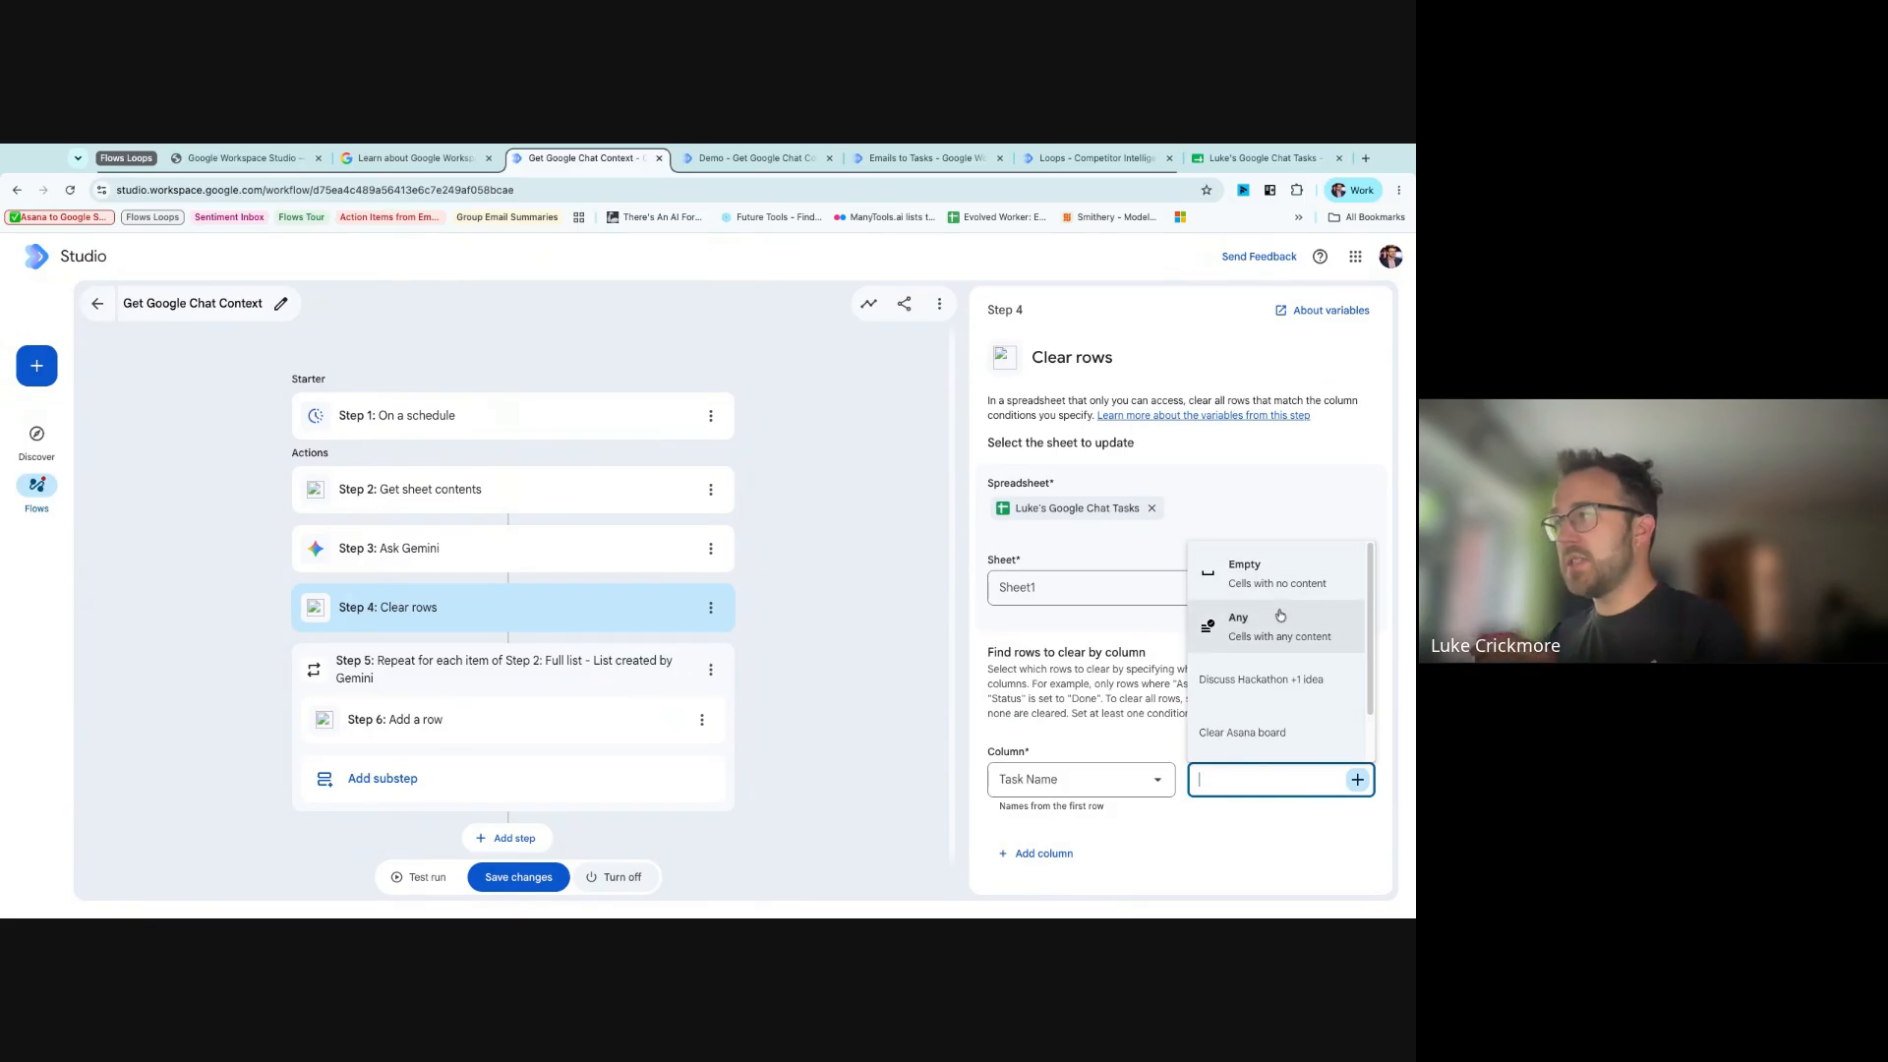
left_click(1280, 616)
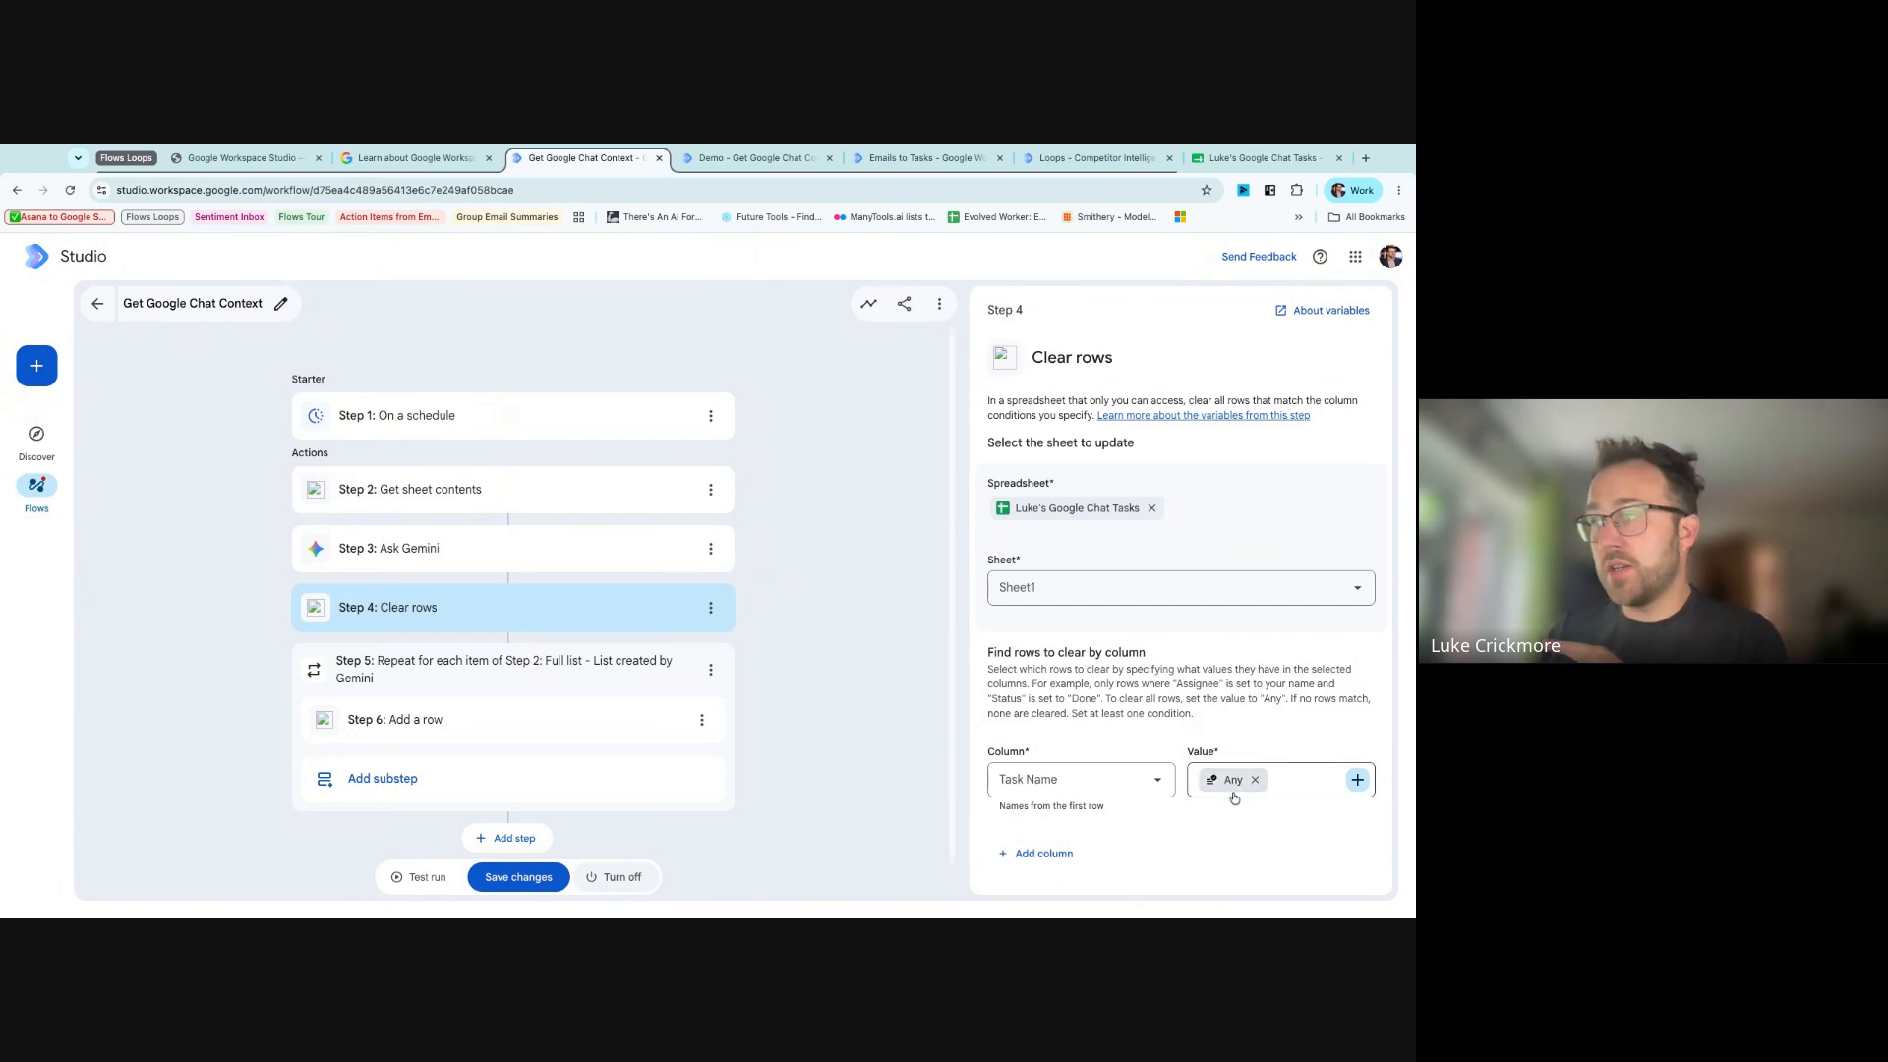
left_click(1129, 788)
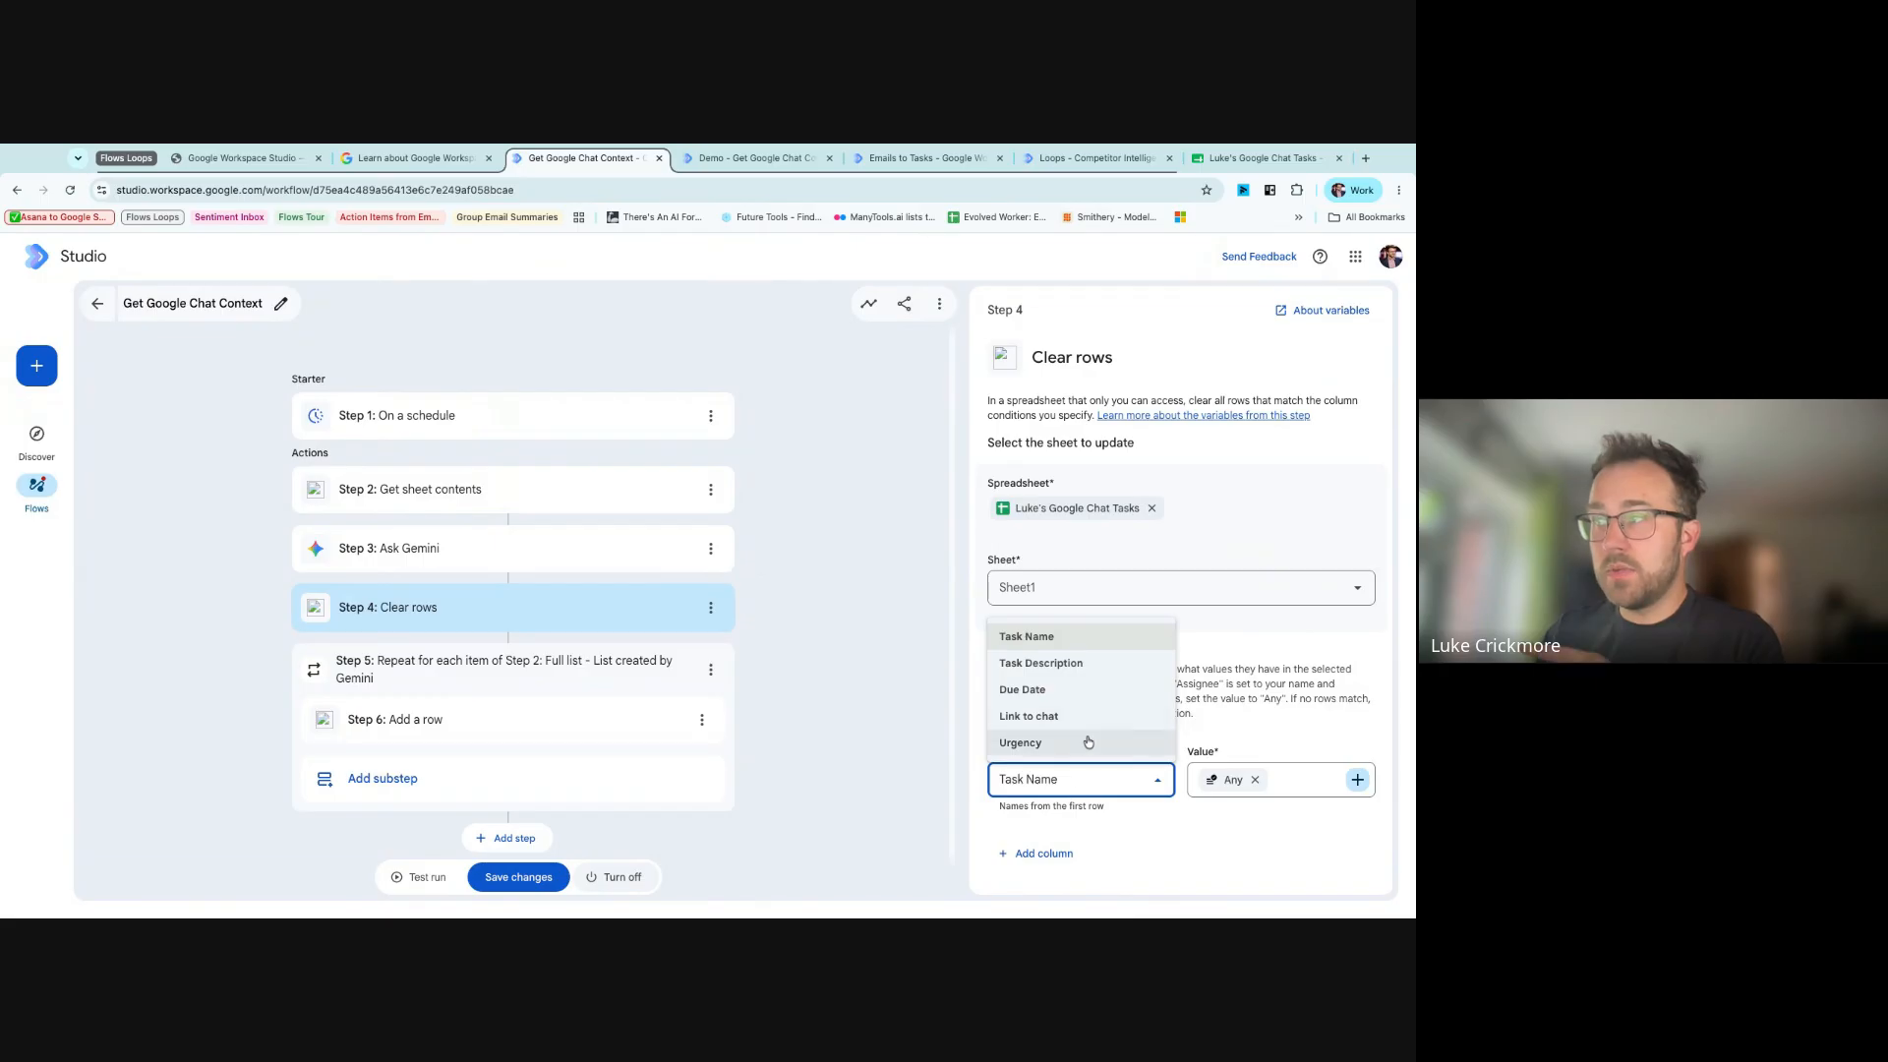
left_click(1226, 662)
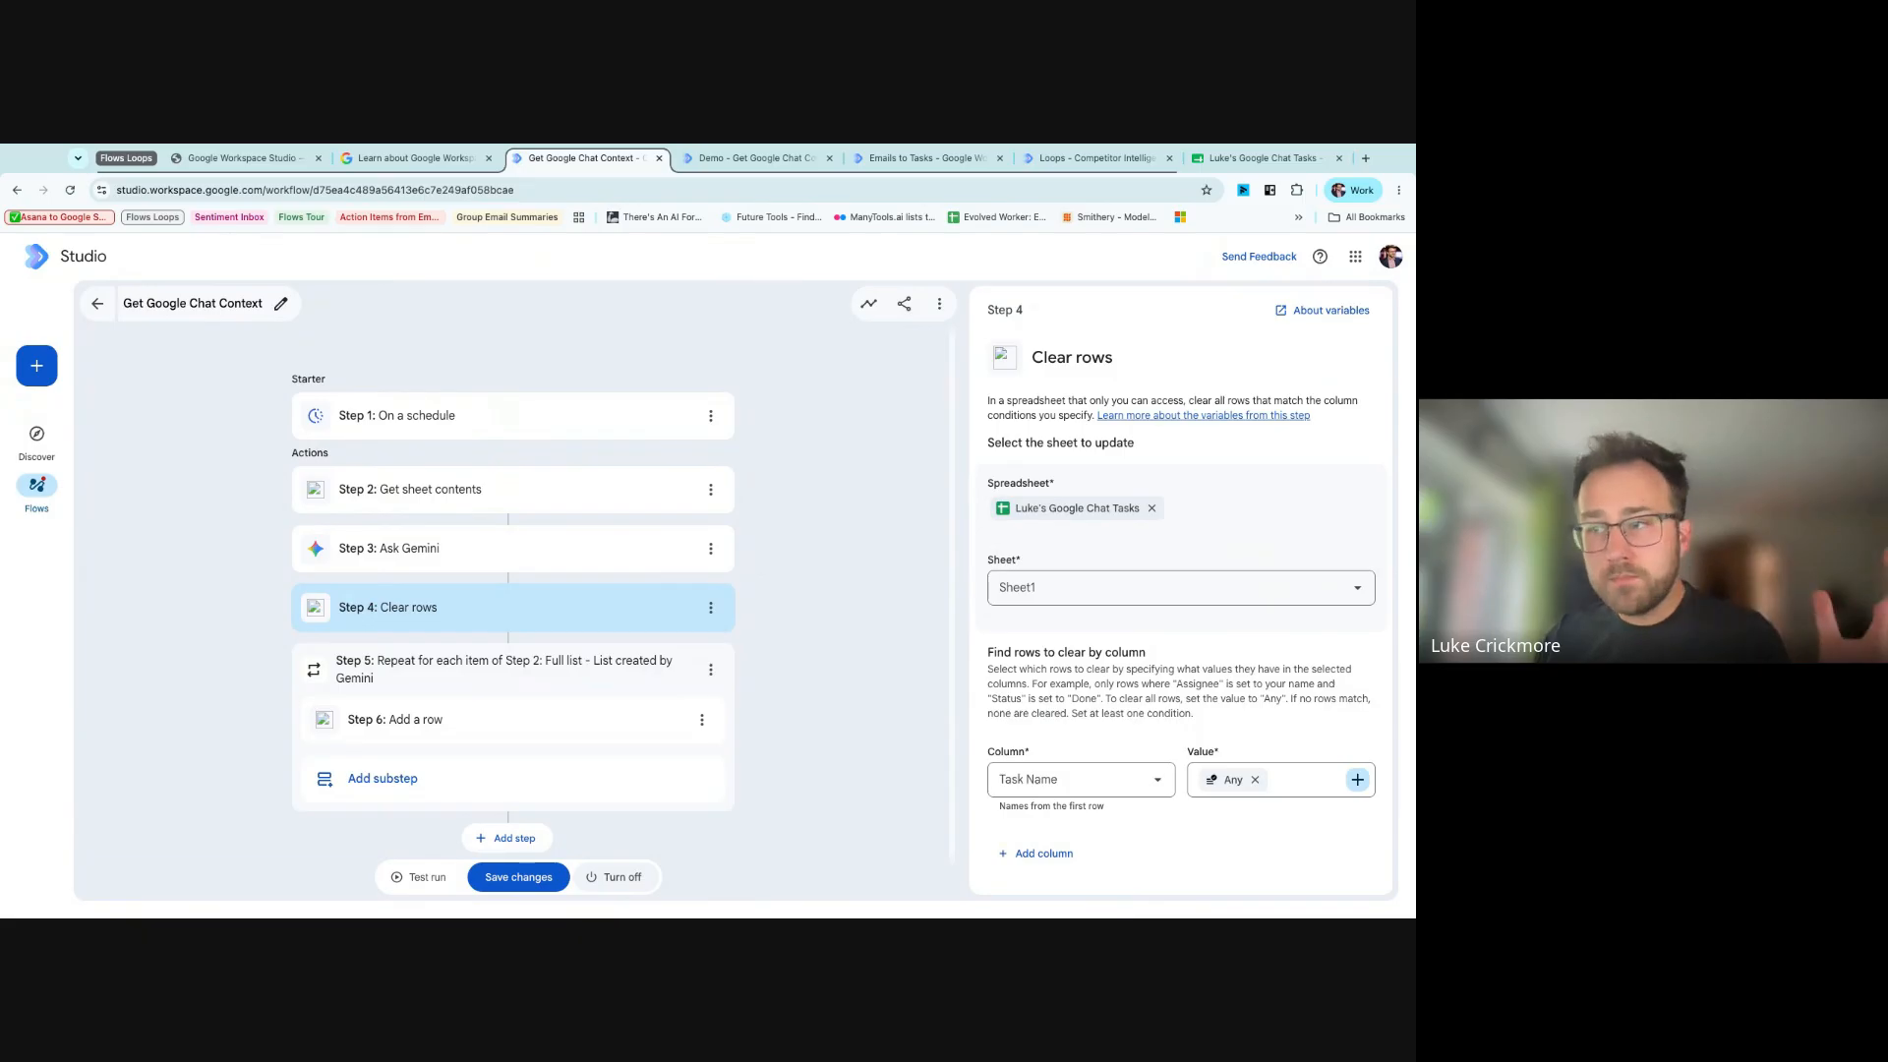
- Review the flow's Repeat and Add a row settings and the existing rows in the Google Chat Tasks spreadsheet
left_click(492, 664)
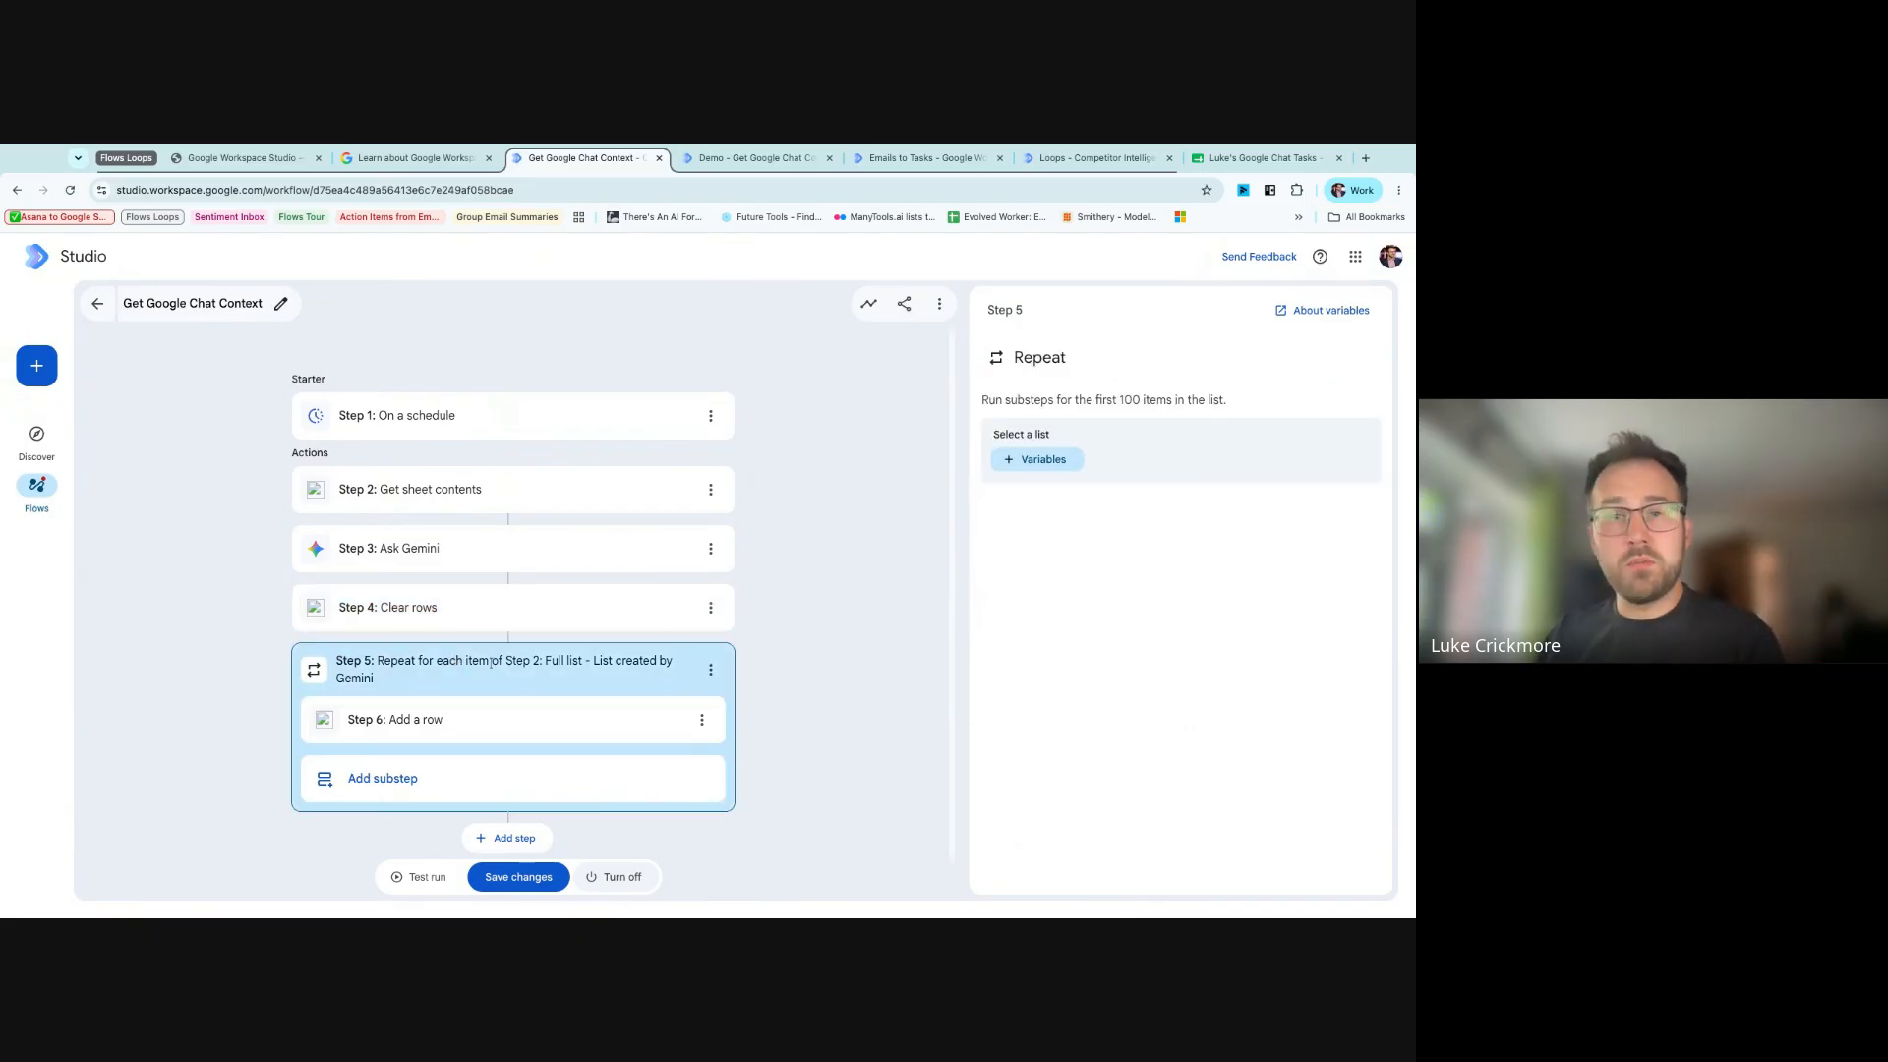
left_click(460, 718)
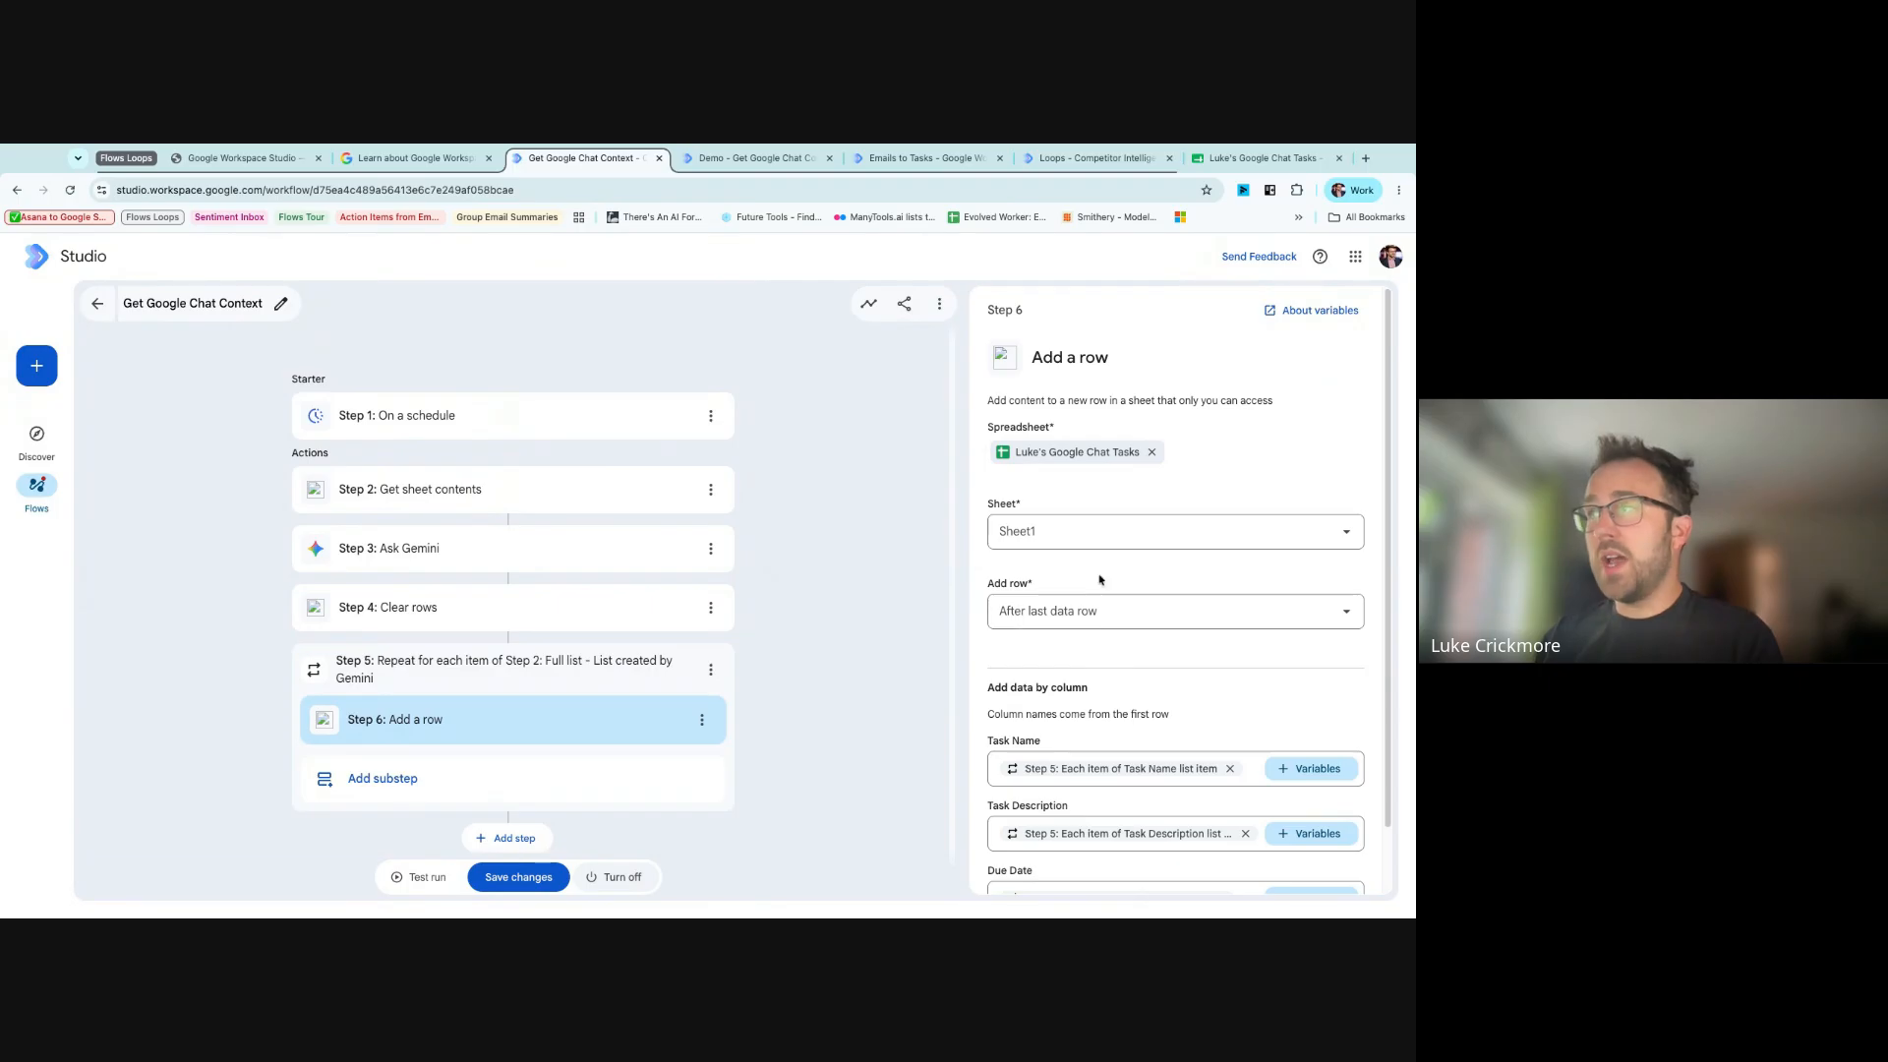
scroll(1075, 462, "down", 1)
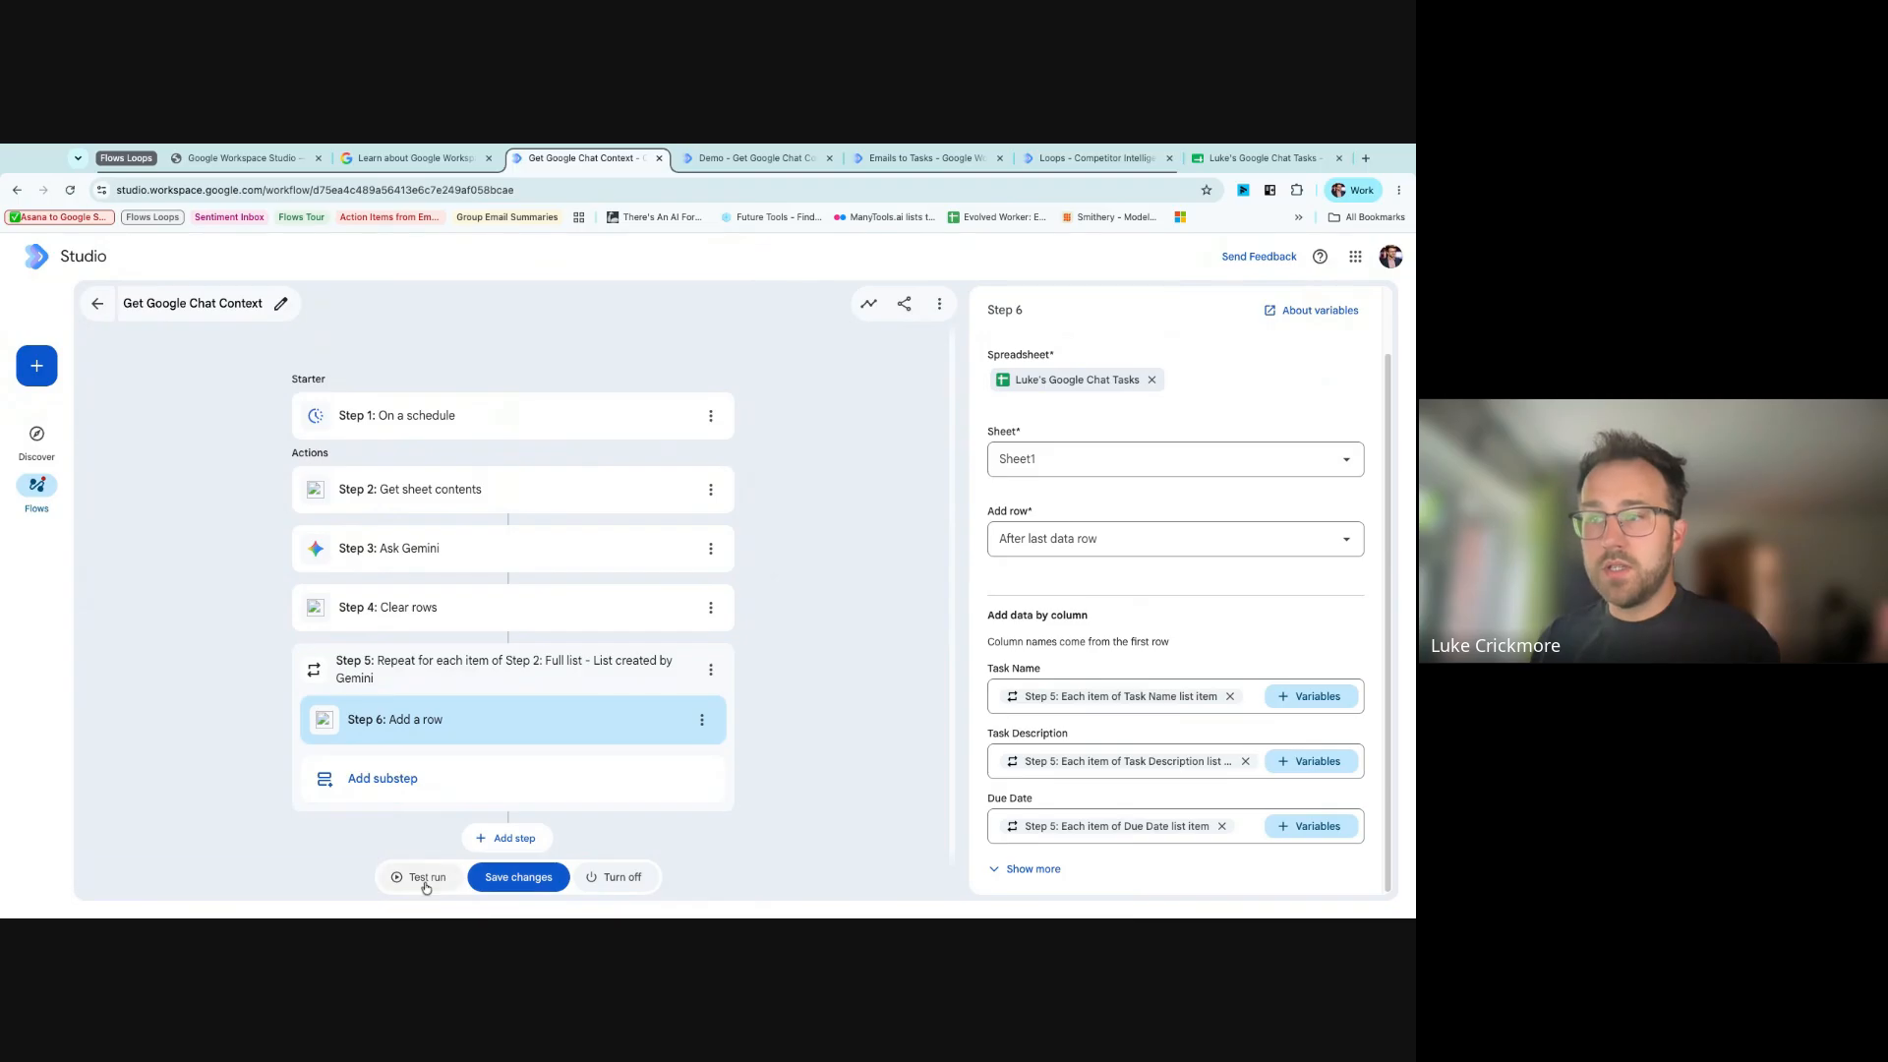
left_click(1217, 155)
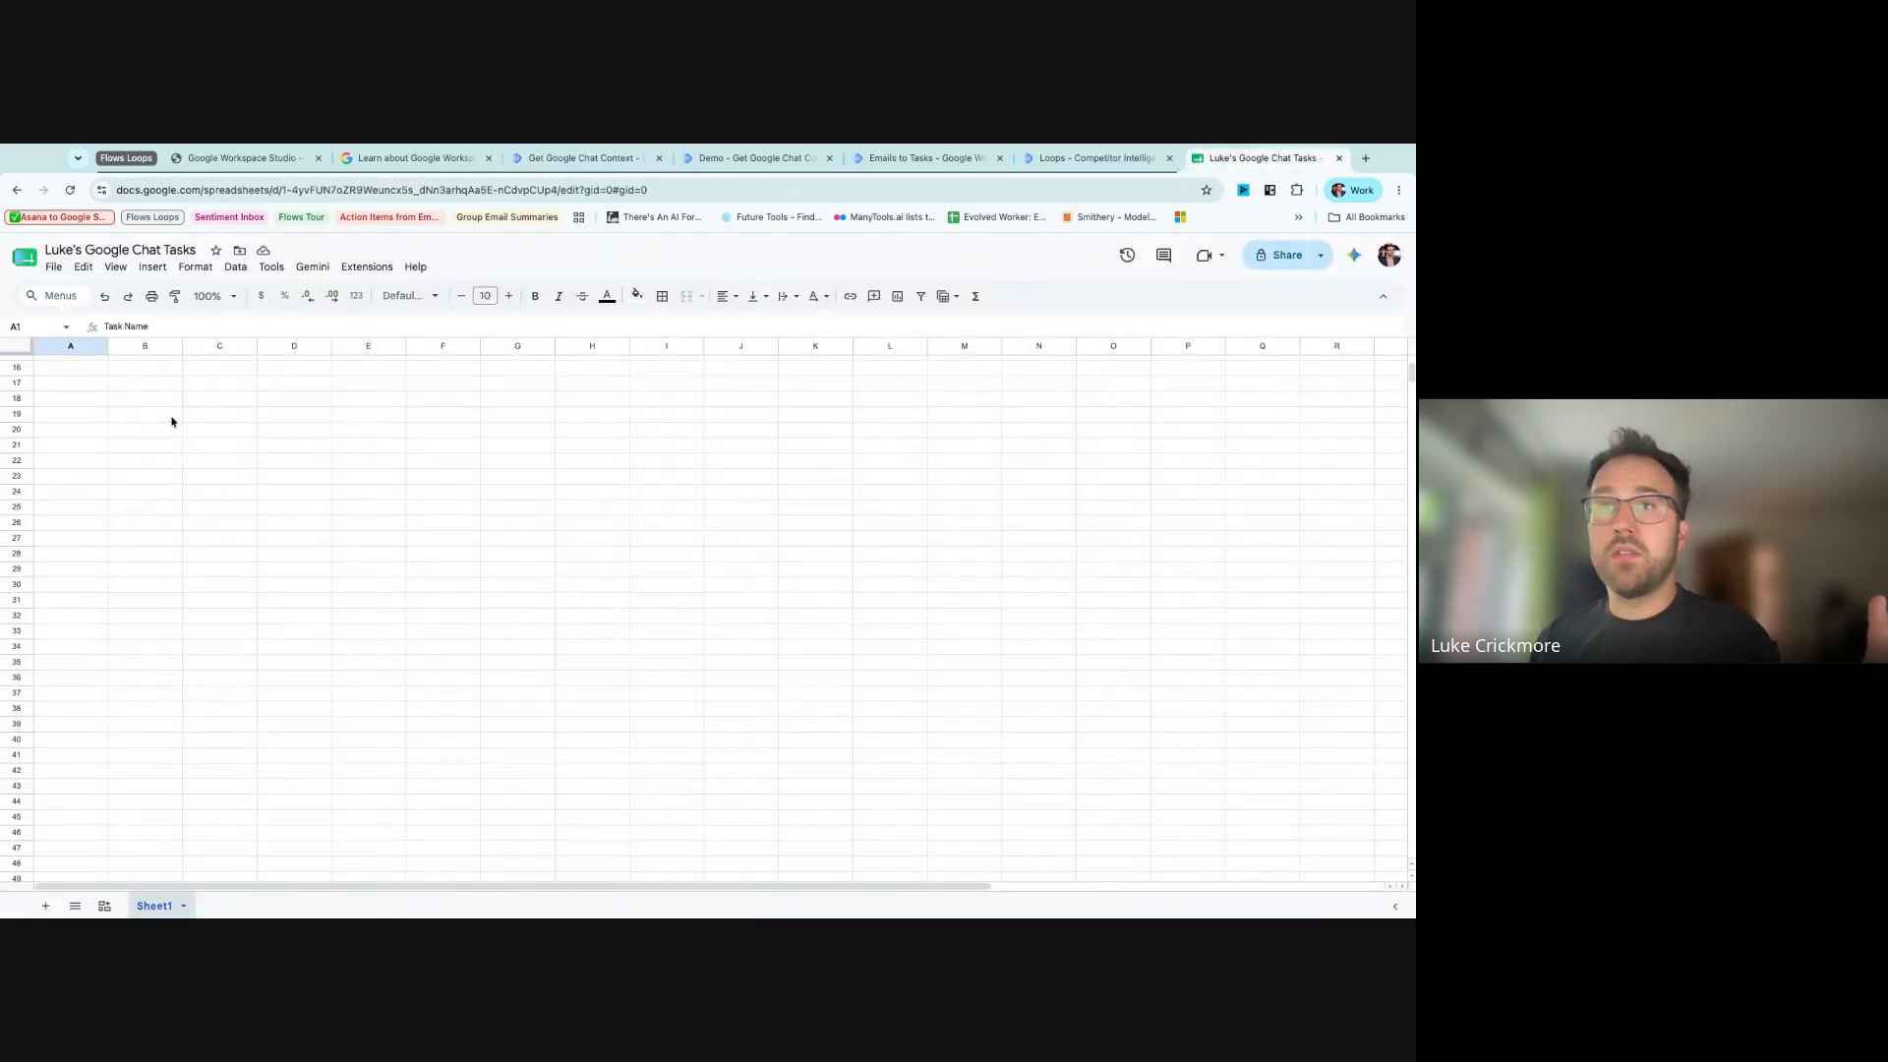
left_click(369, 489)
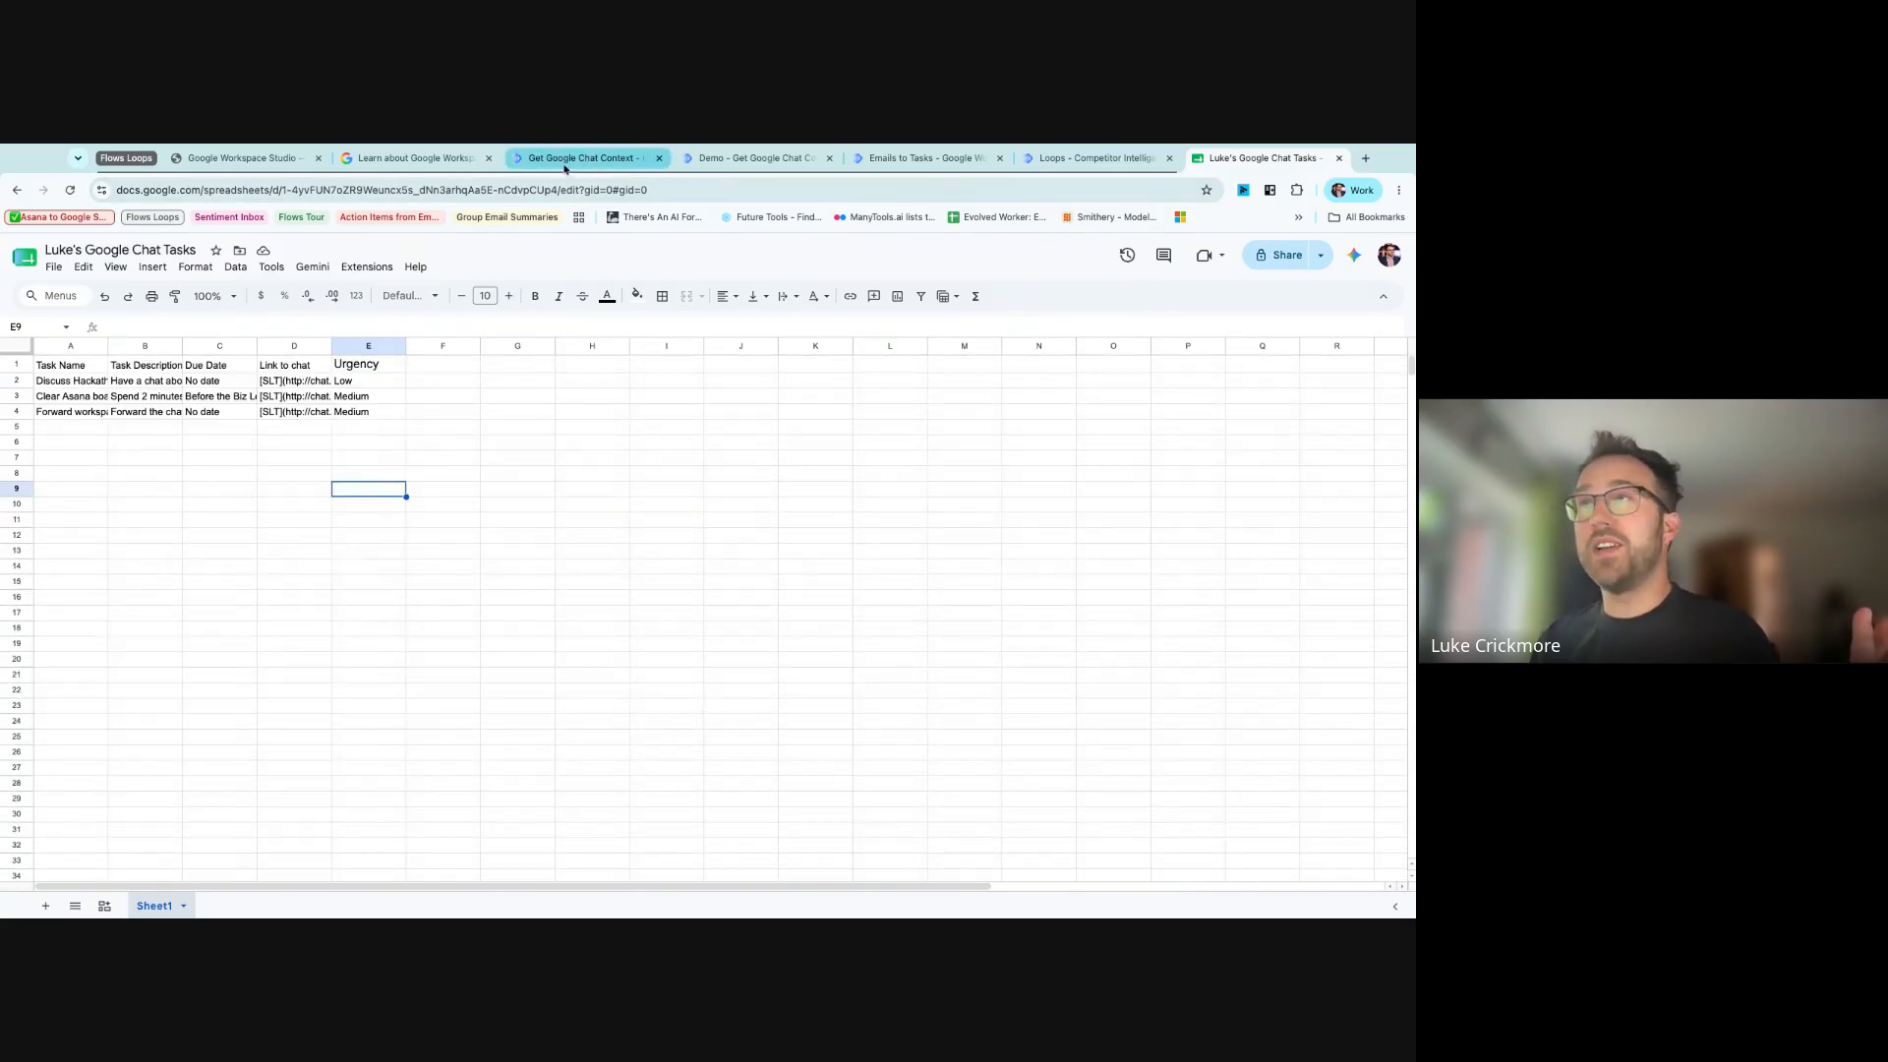
- Run a test of the Get Google Chat Context flow
left_click(571, 163)
left_click(421, 876)
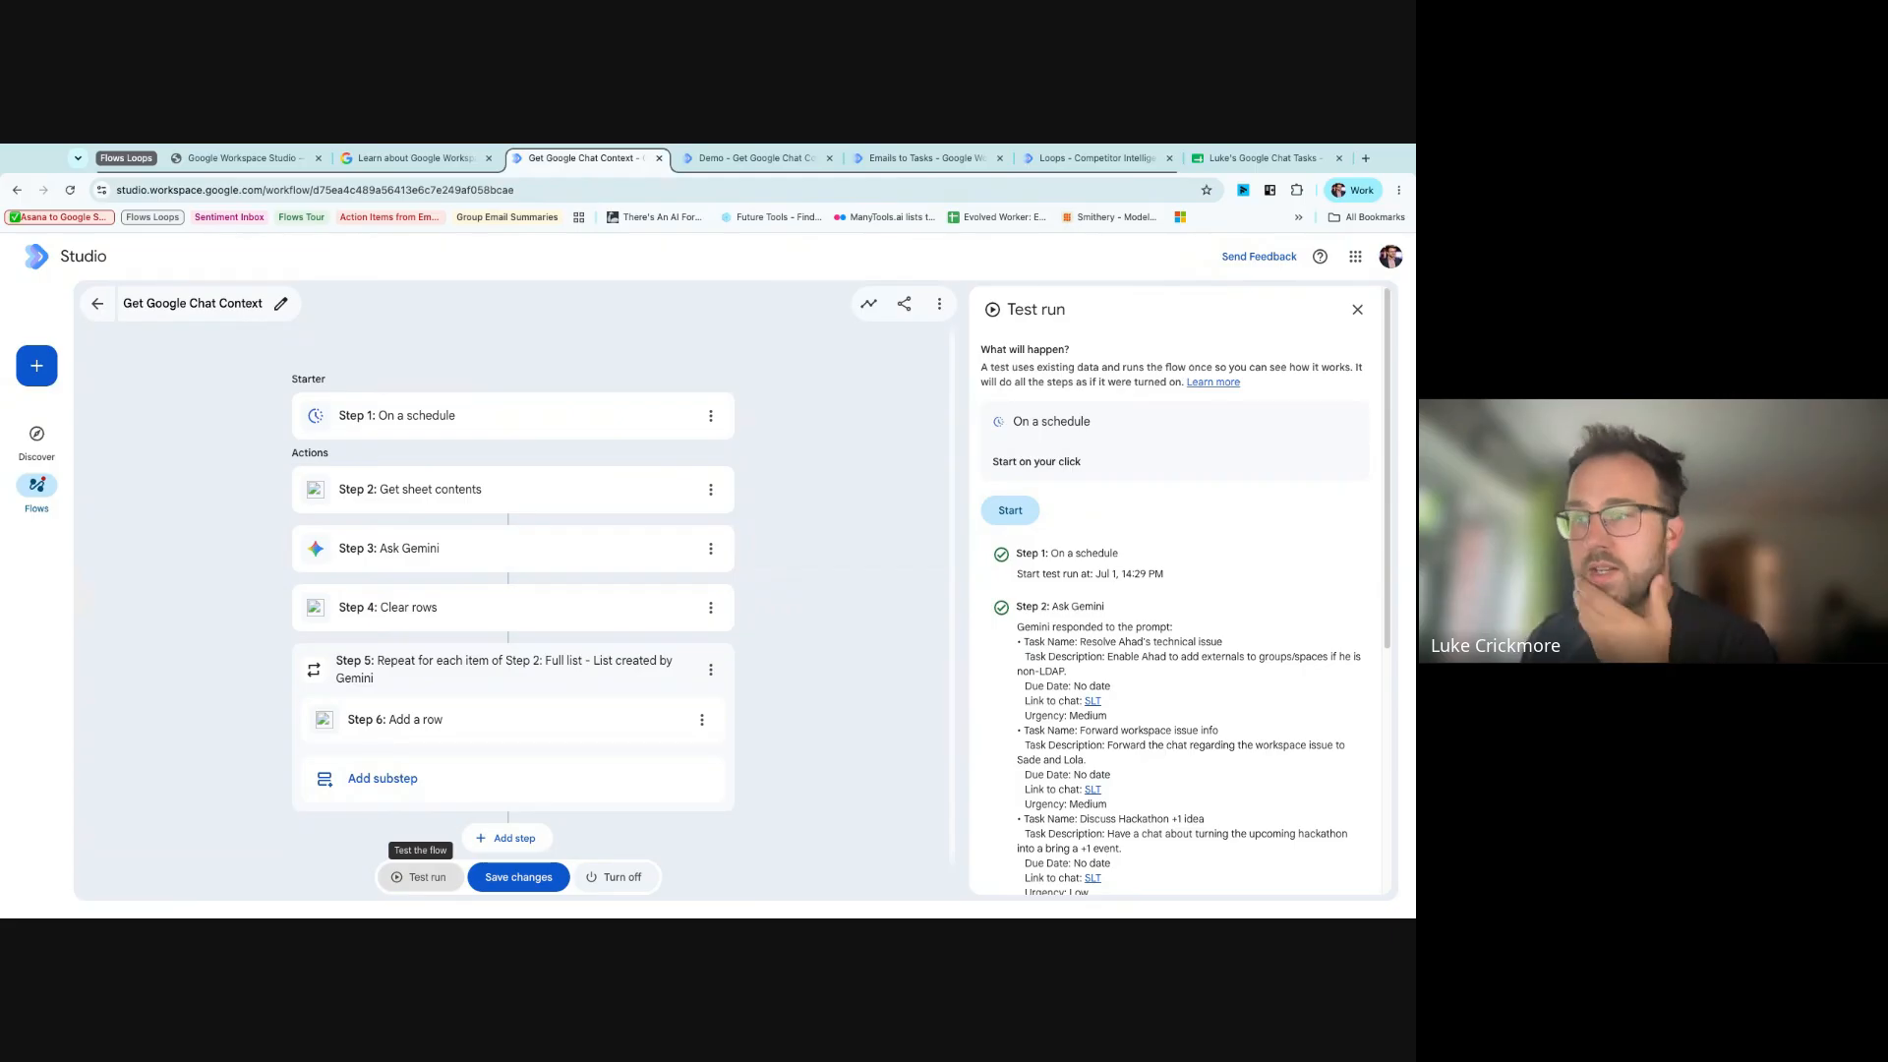
left_click(1357, 310)
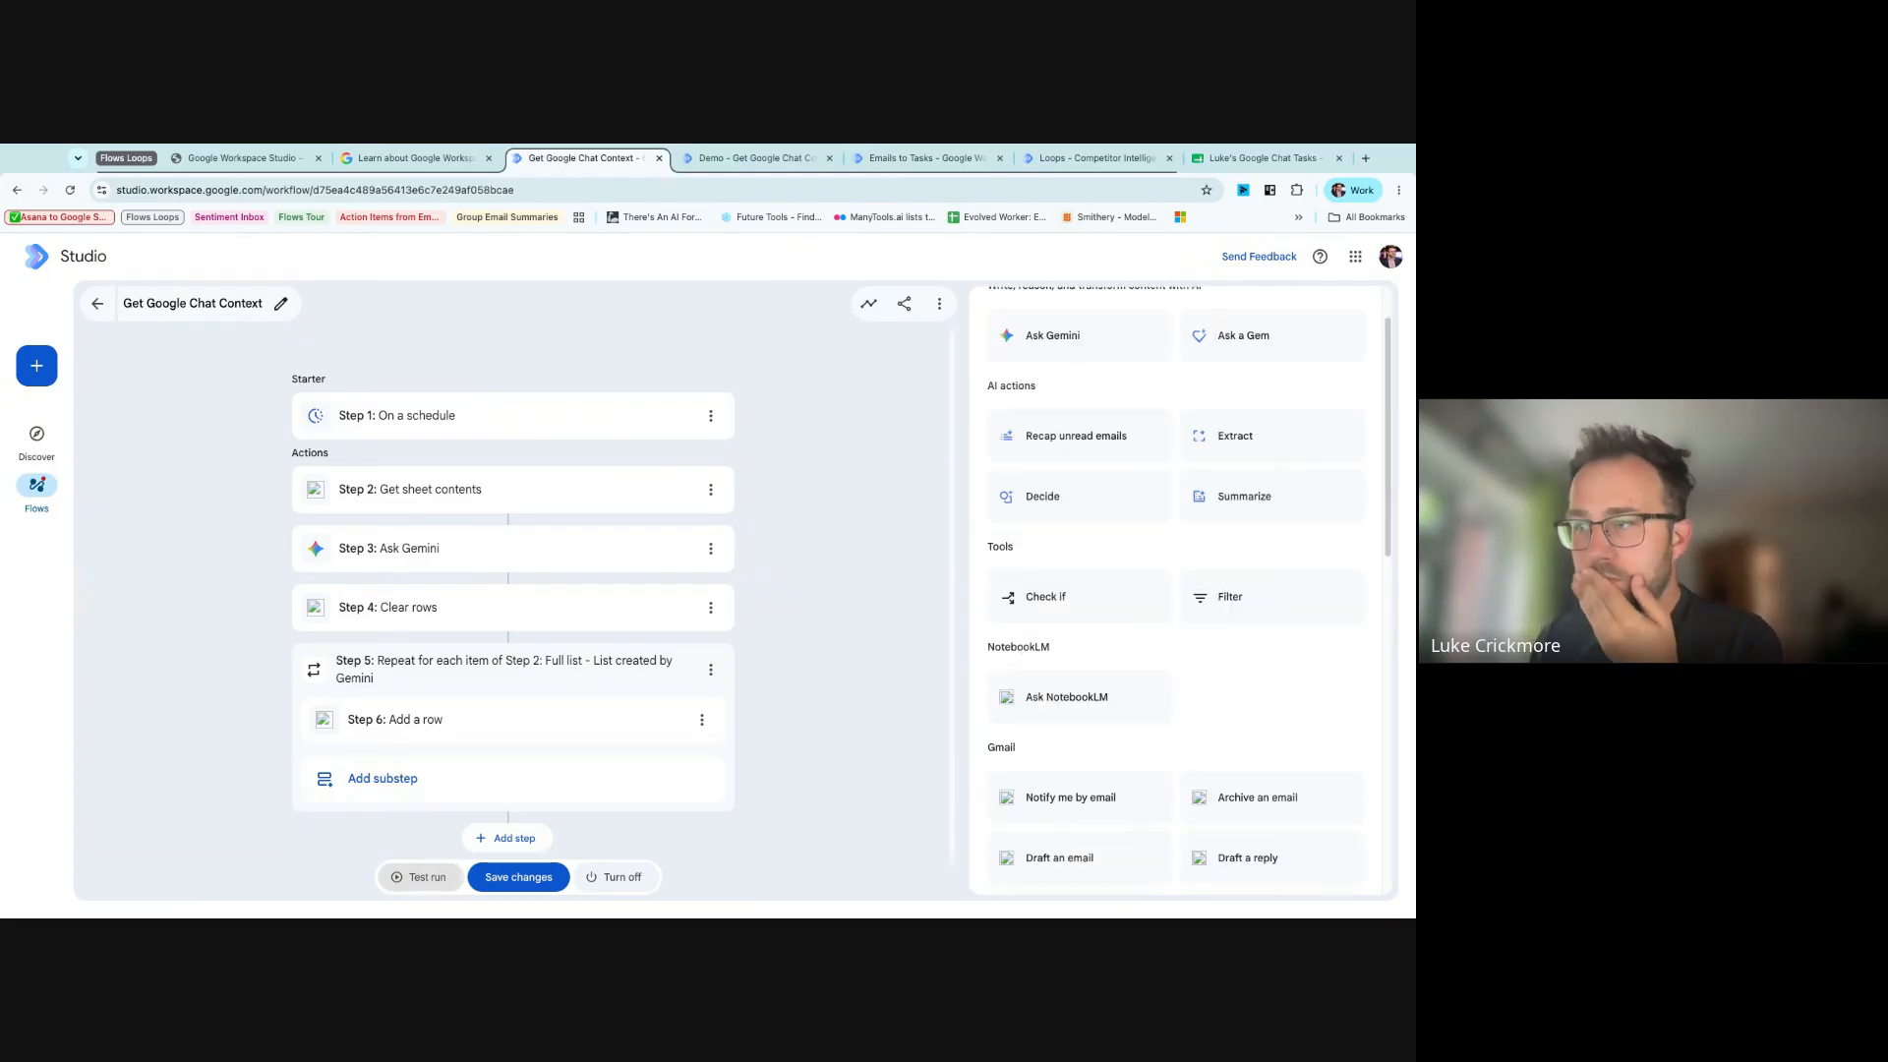
left_click(424, 879)
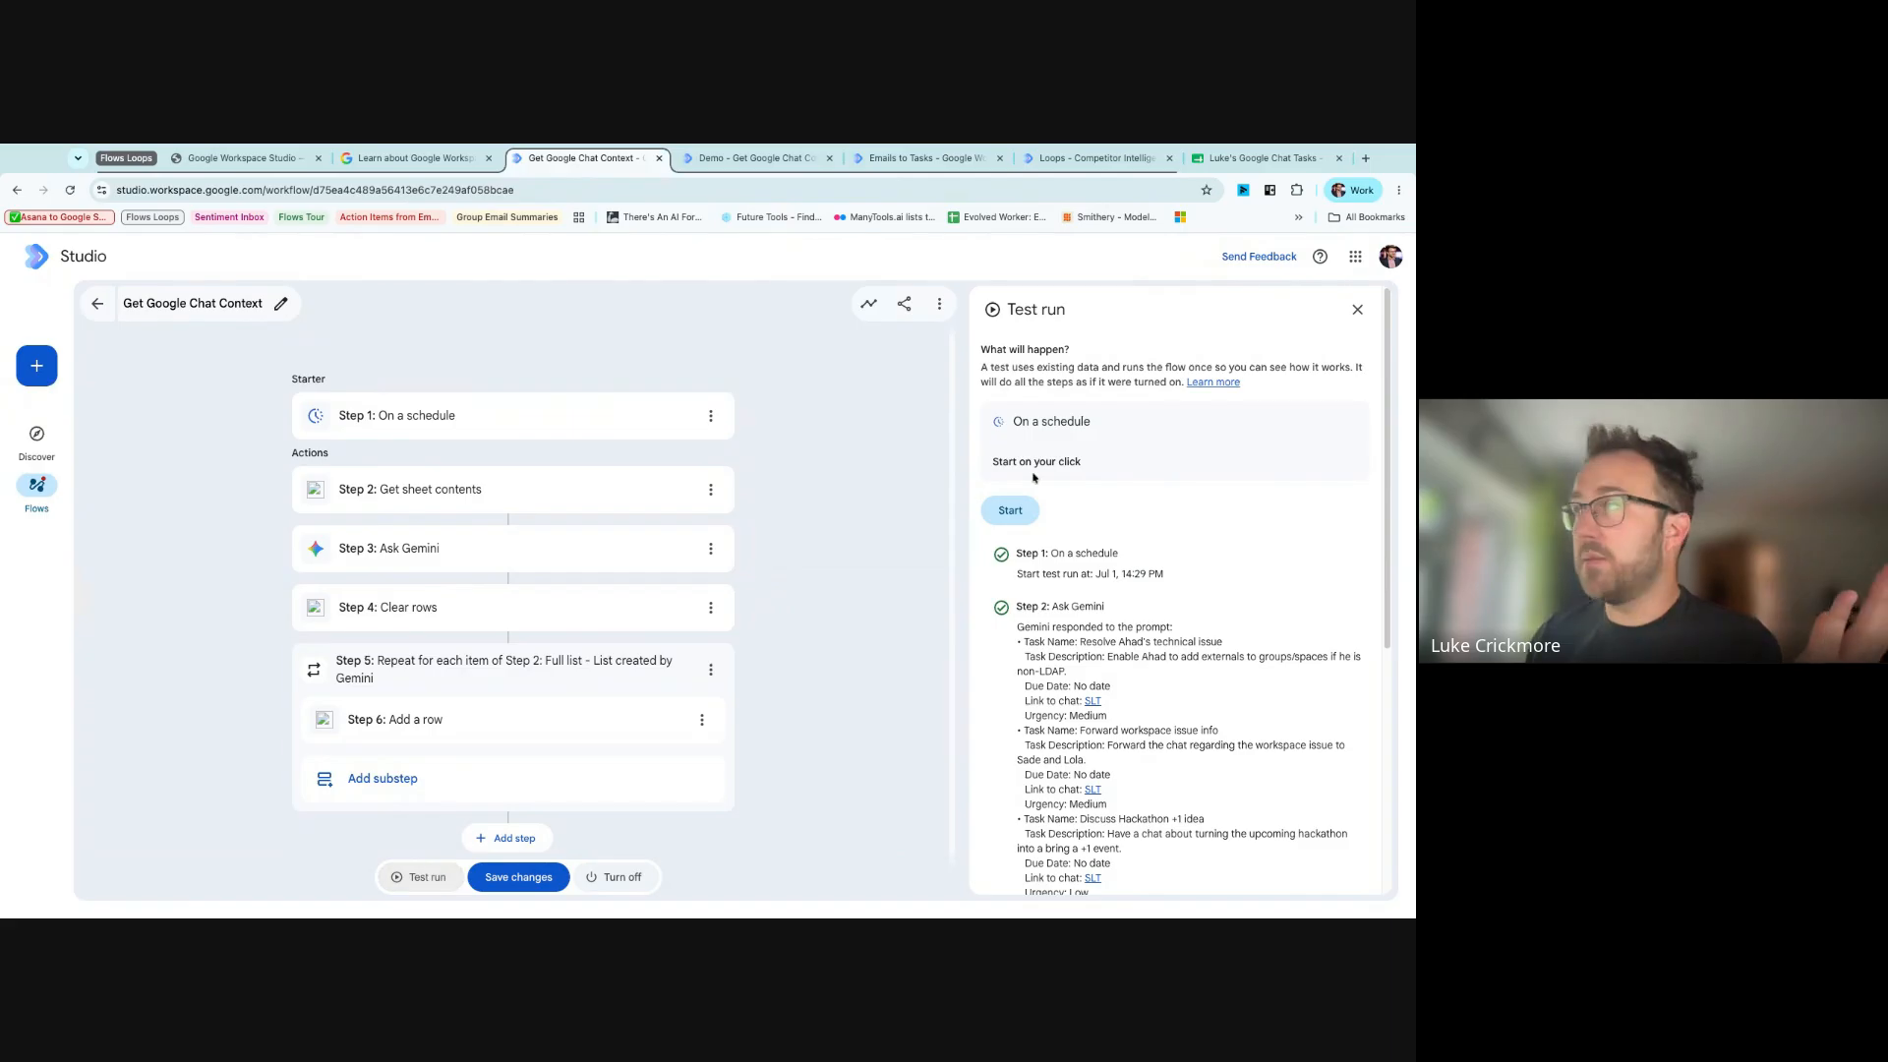
left_click(1019, 508)
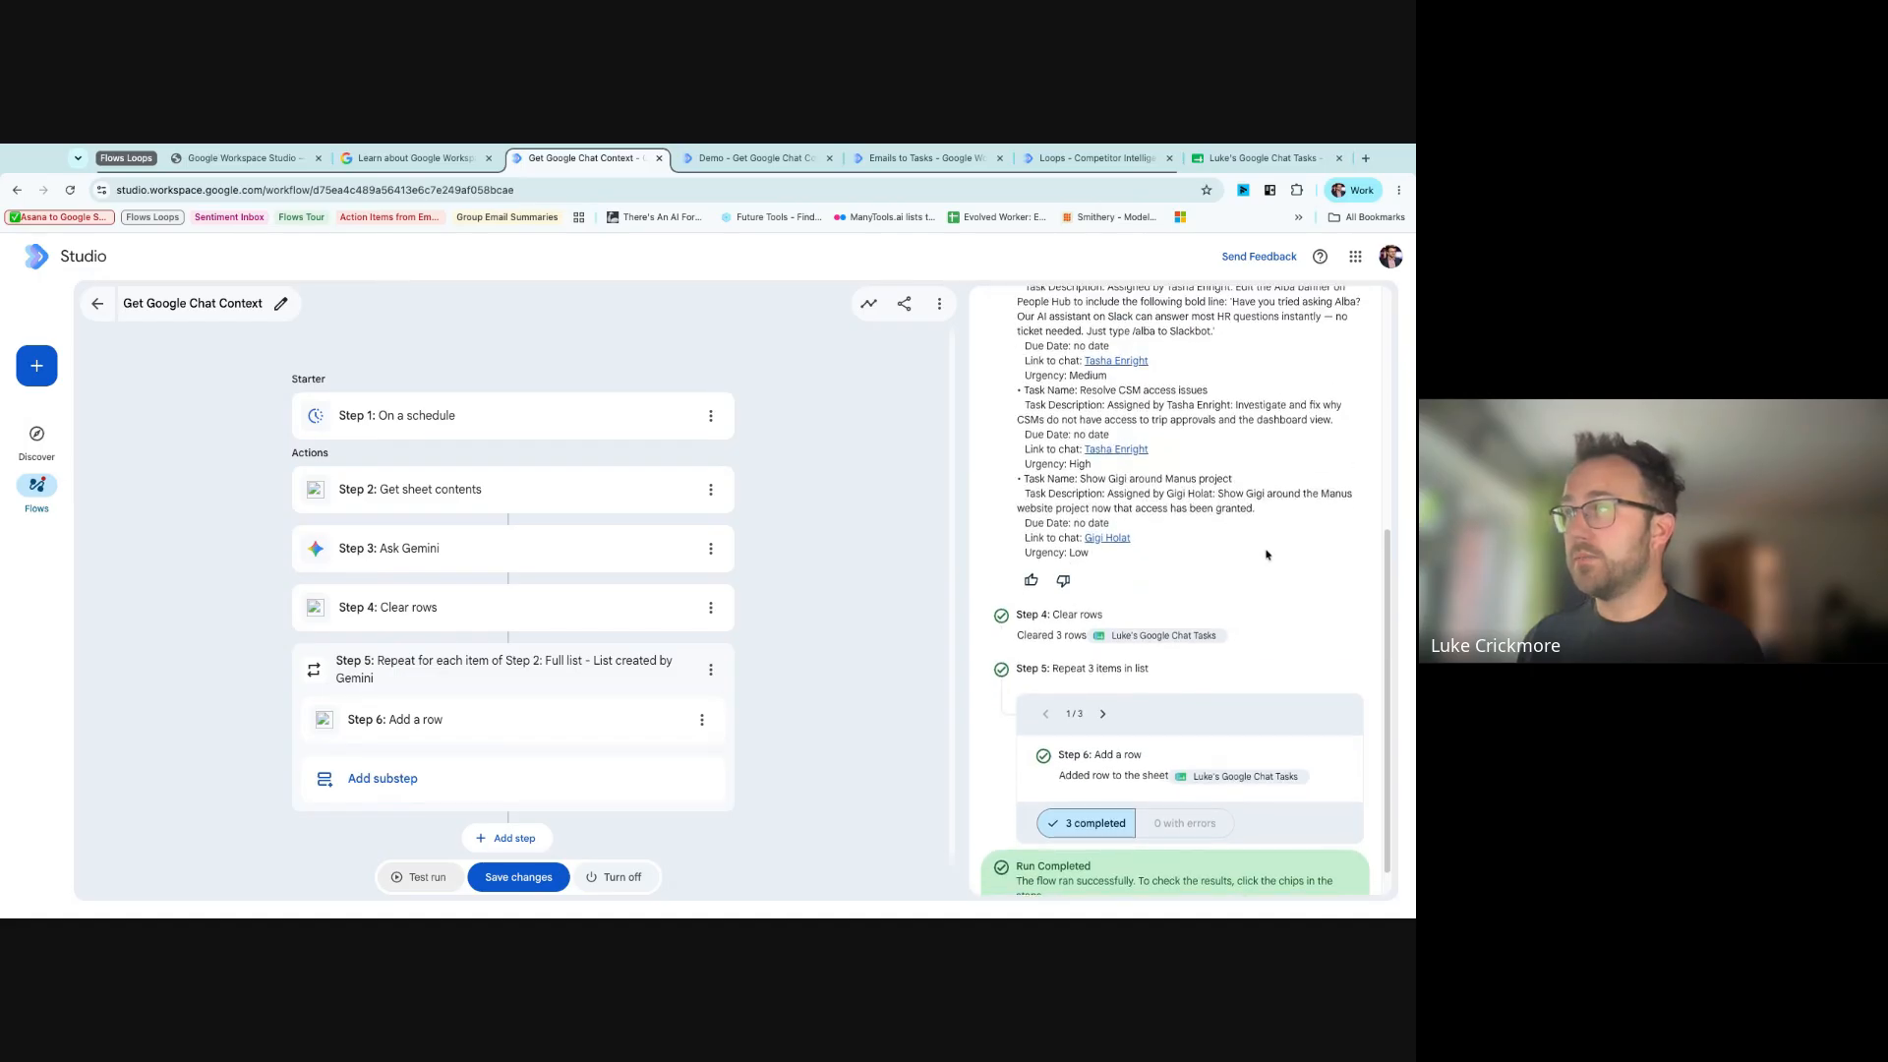
- Go through the individual iterations of the Repeat step in the test run results
left_click(1105, 679)
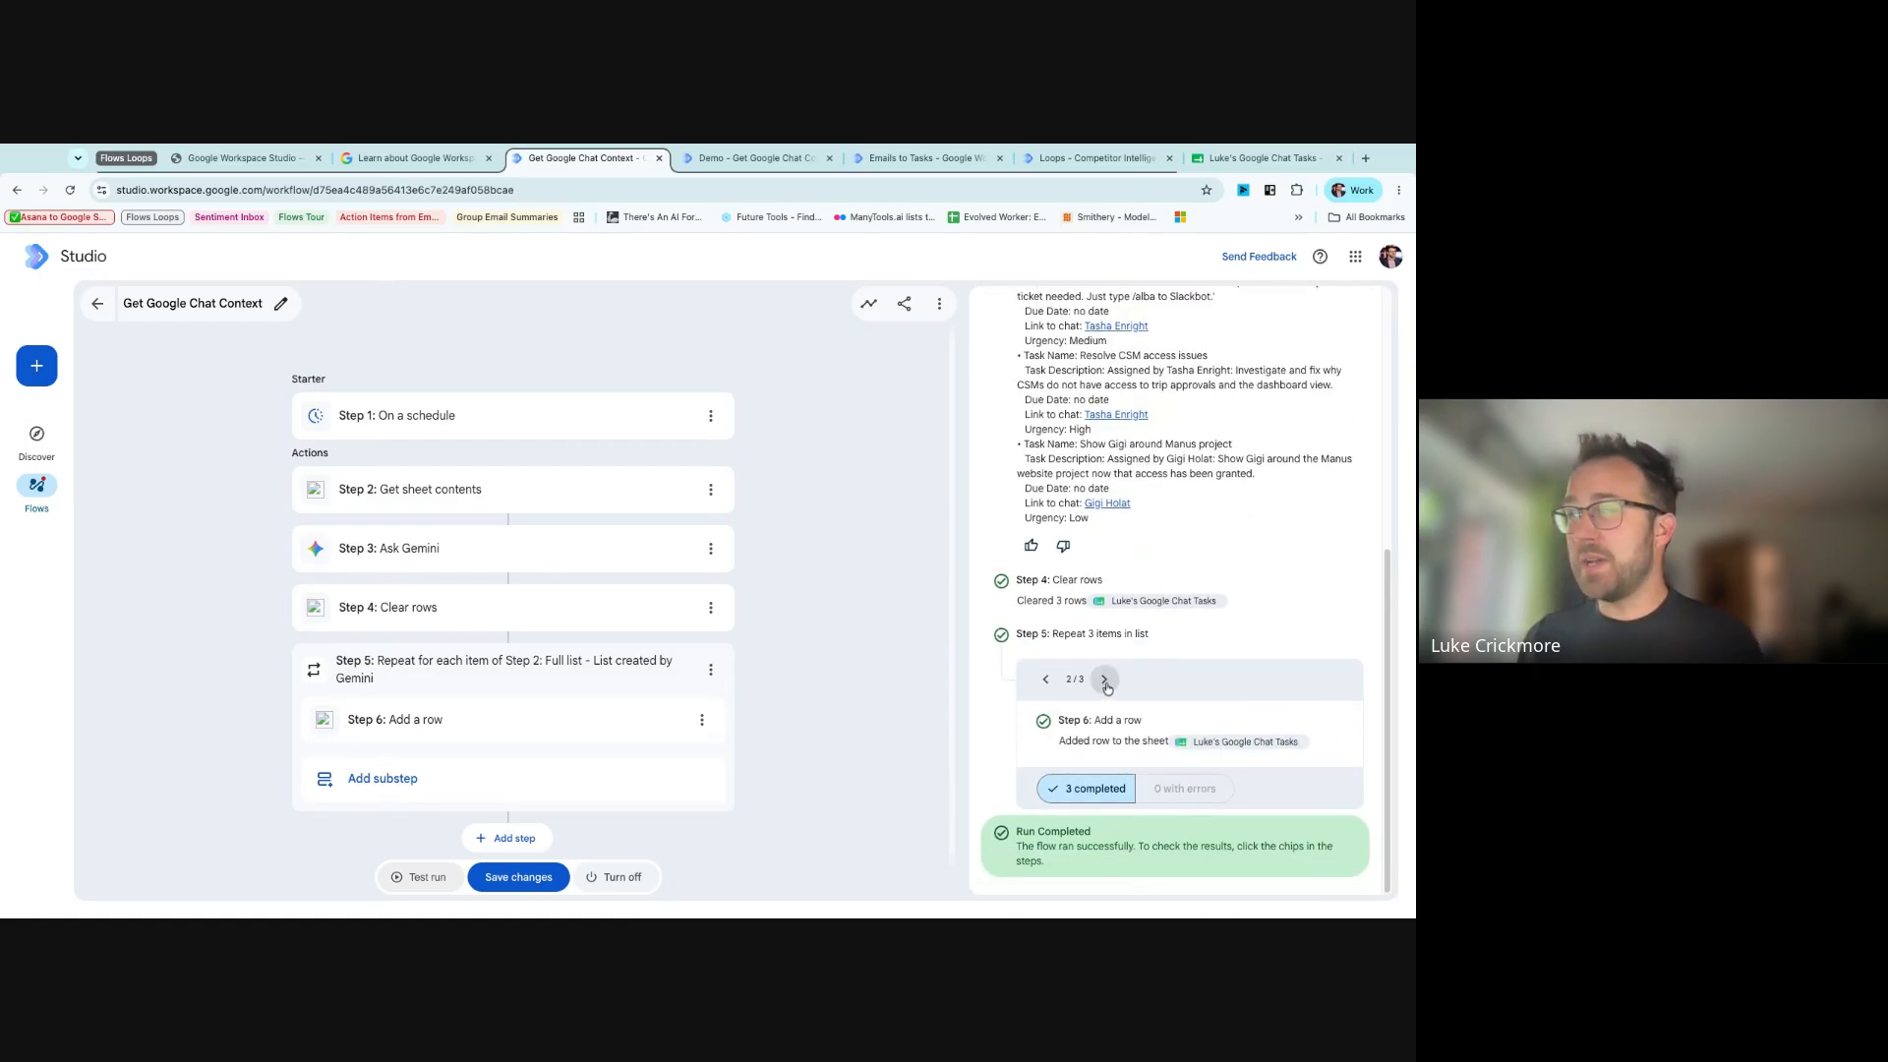
left_click(1107, 687)
left_click(1046, 680)
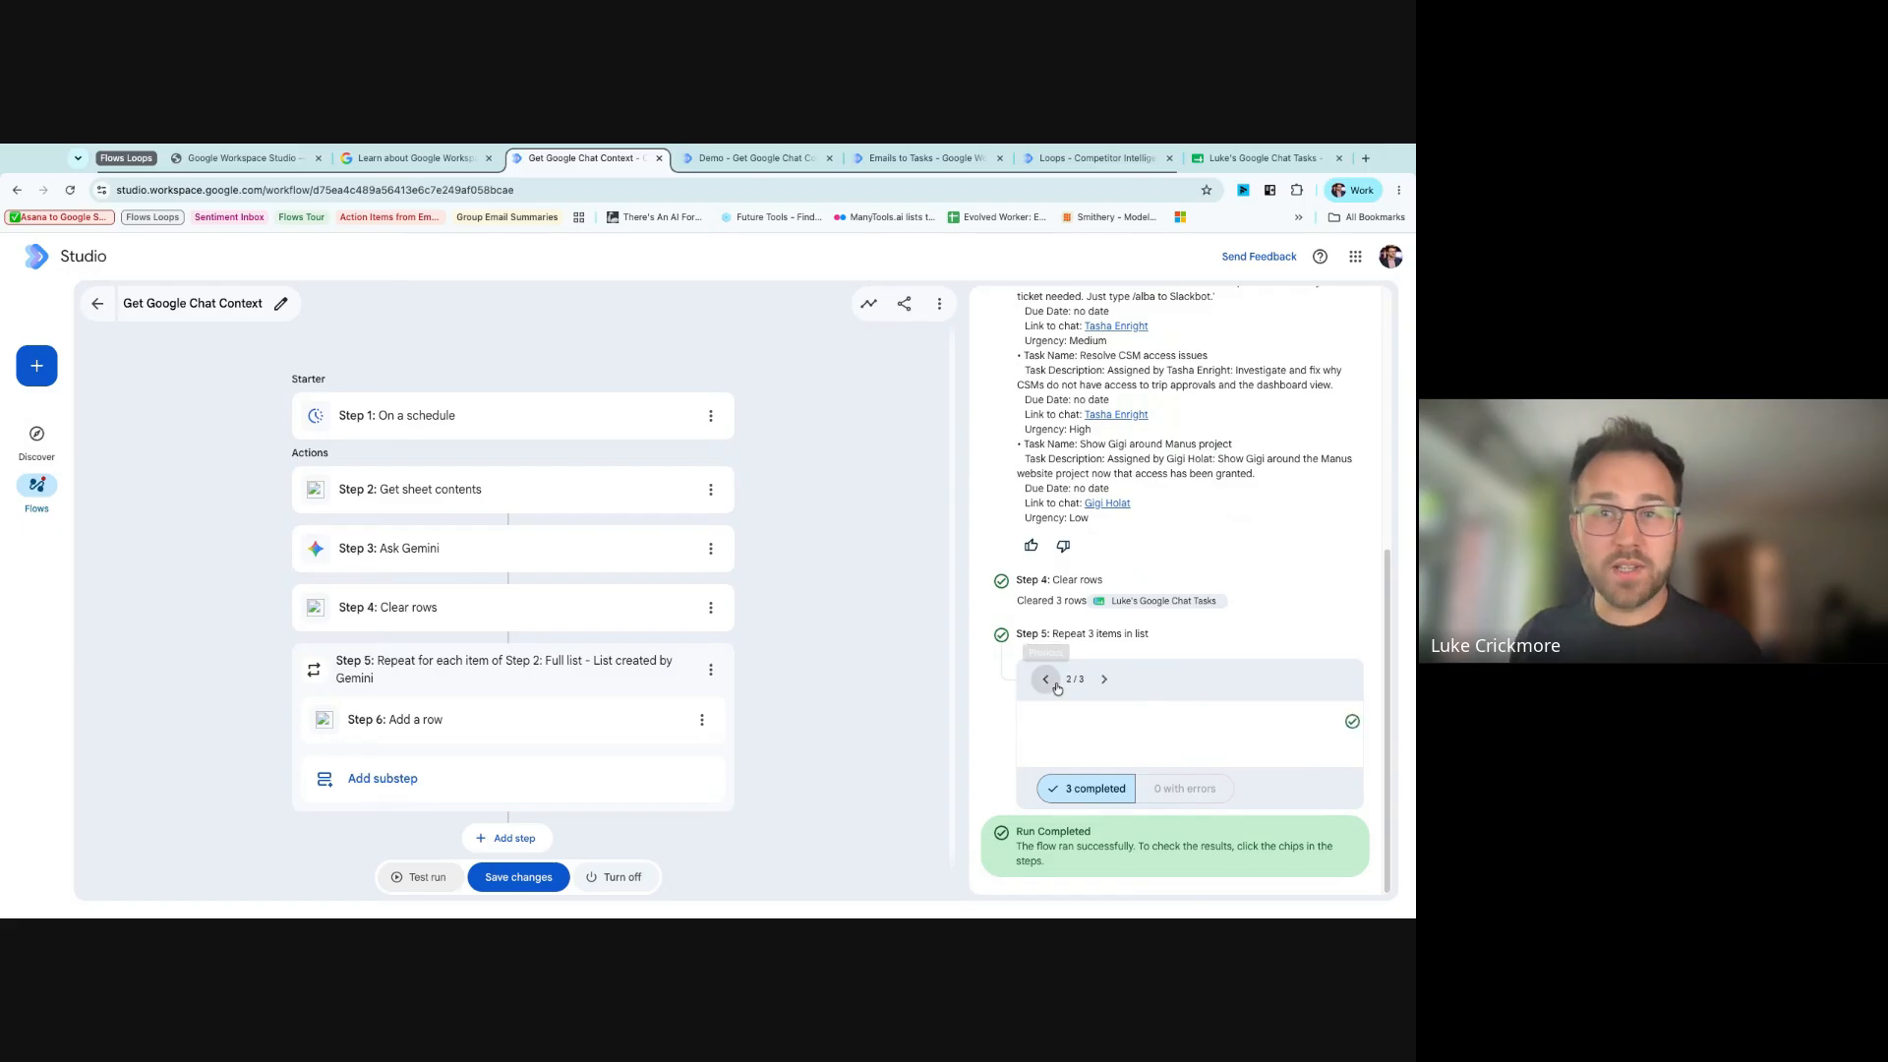
left_click(1046, 680)
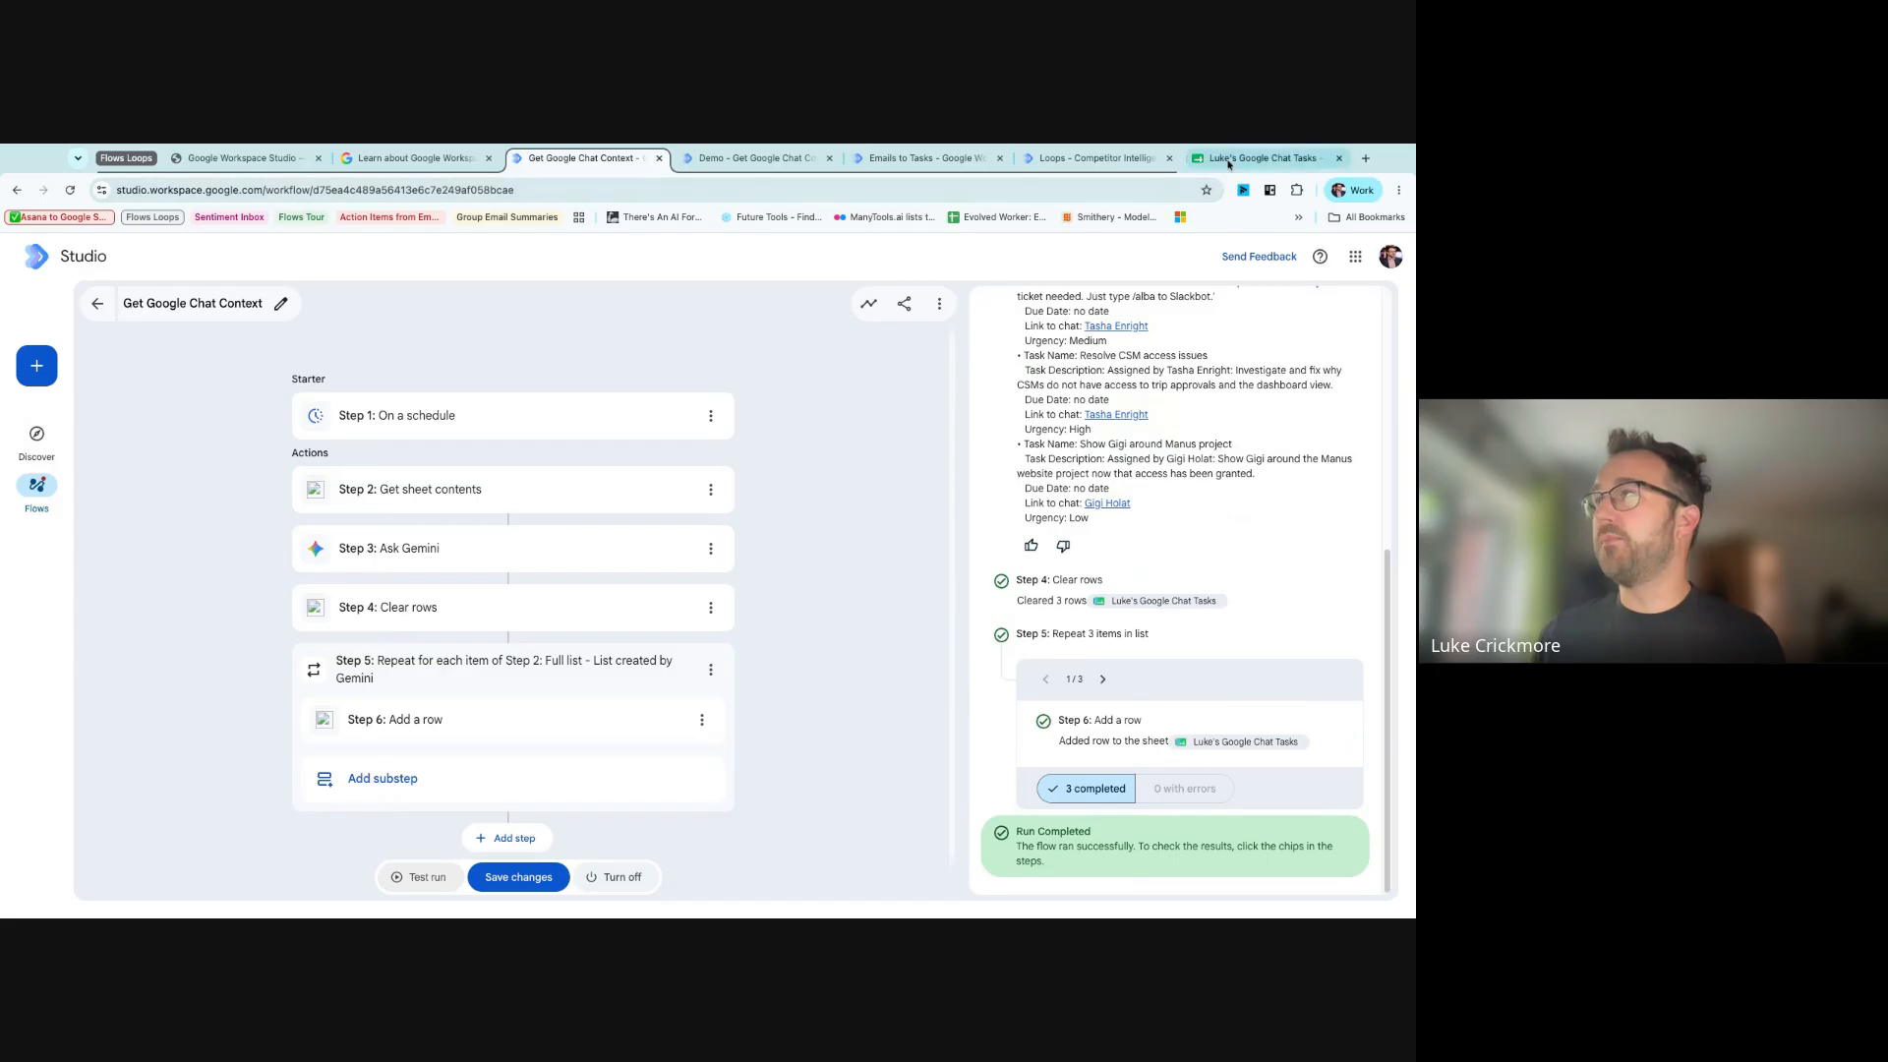
- Inspect the task rows that the test run wrote to the Google Chat Tasks spreadsheet
left_click(1260, 157)
left_click(137, 430)
left_click_drag(72, 388, 372, 428)
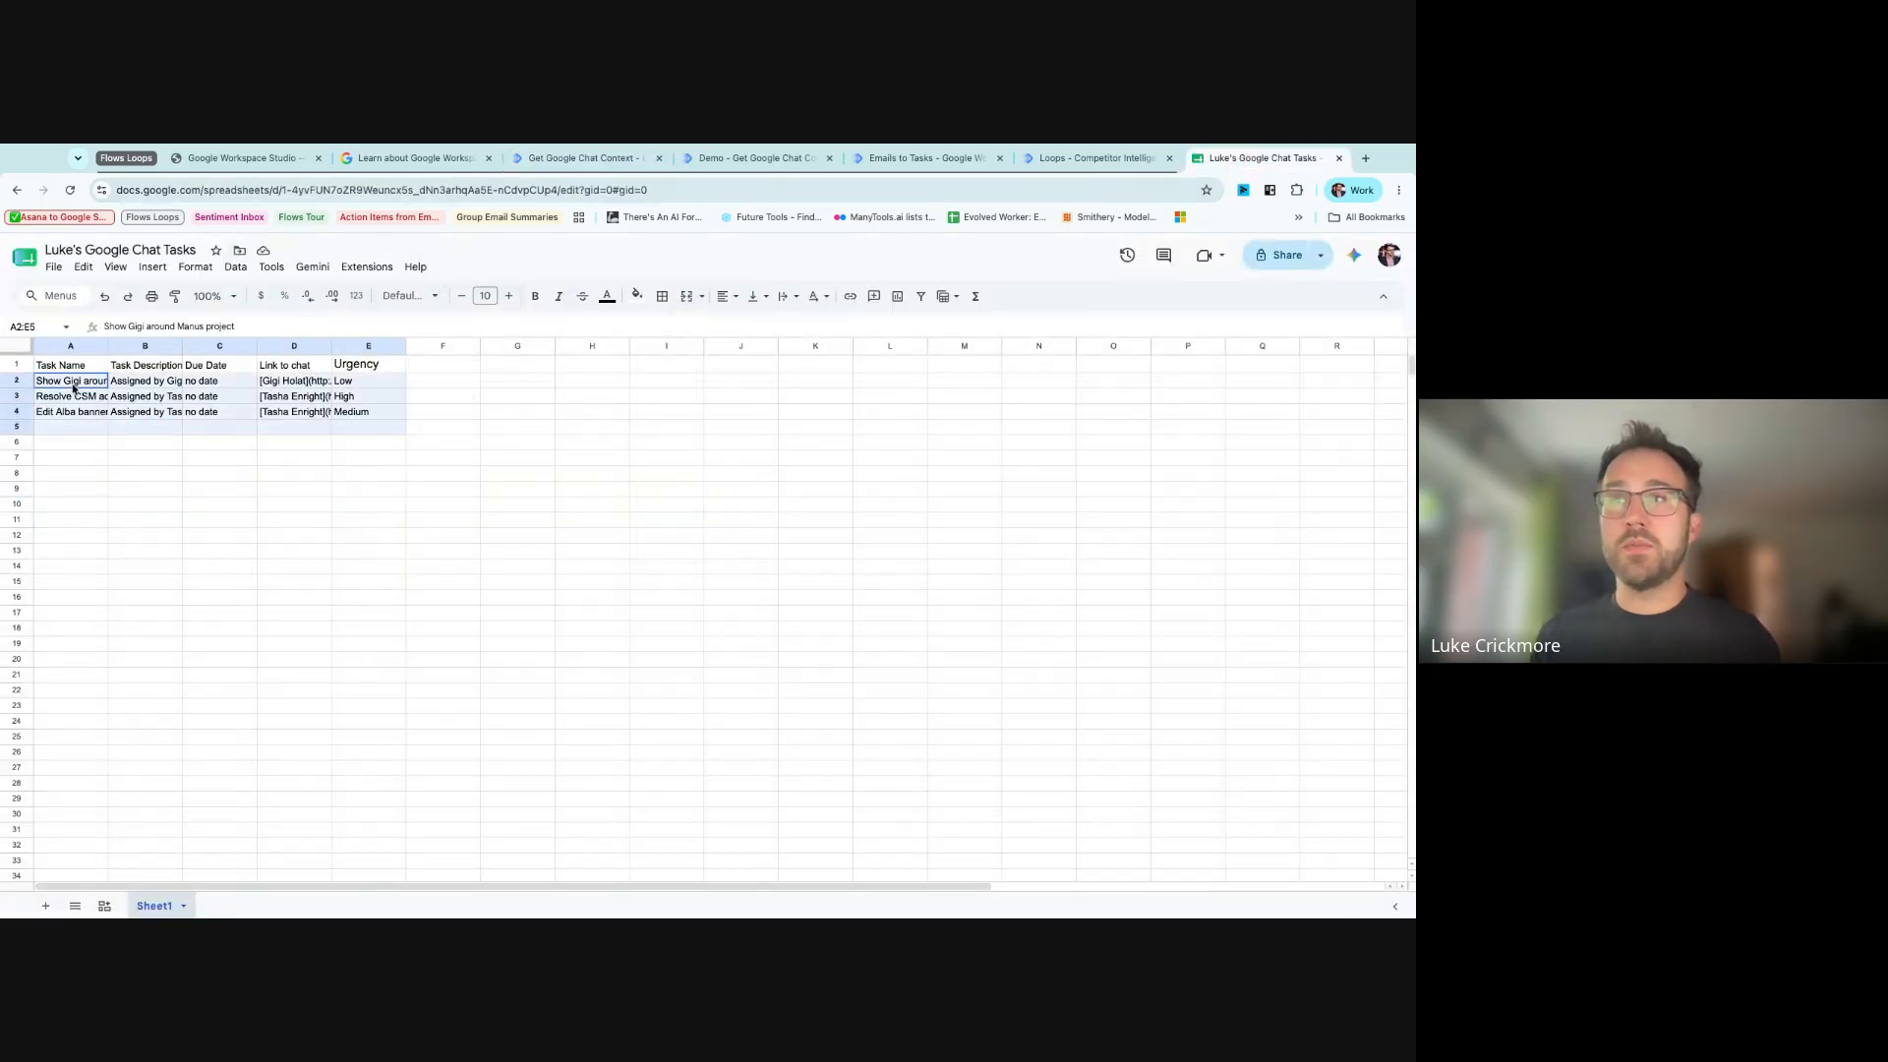
left_click(320, 521)
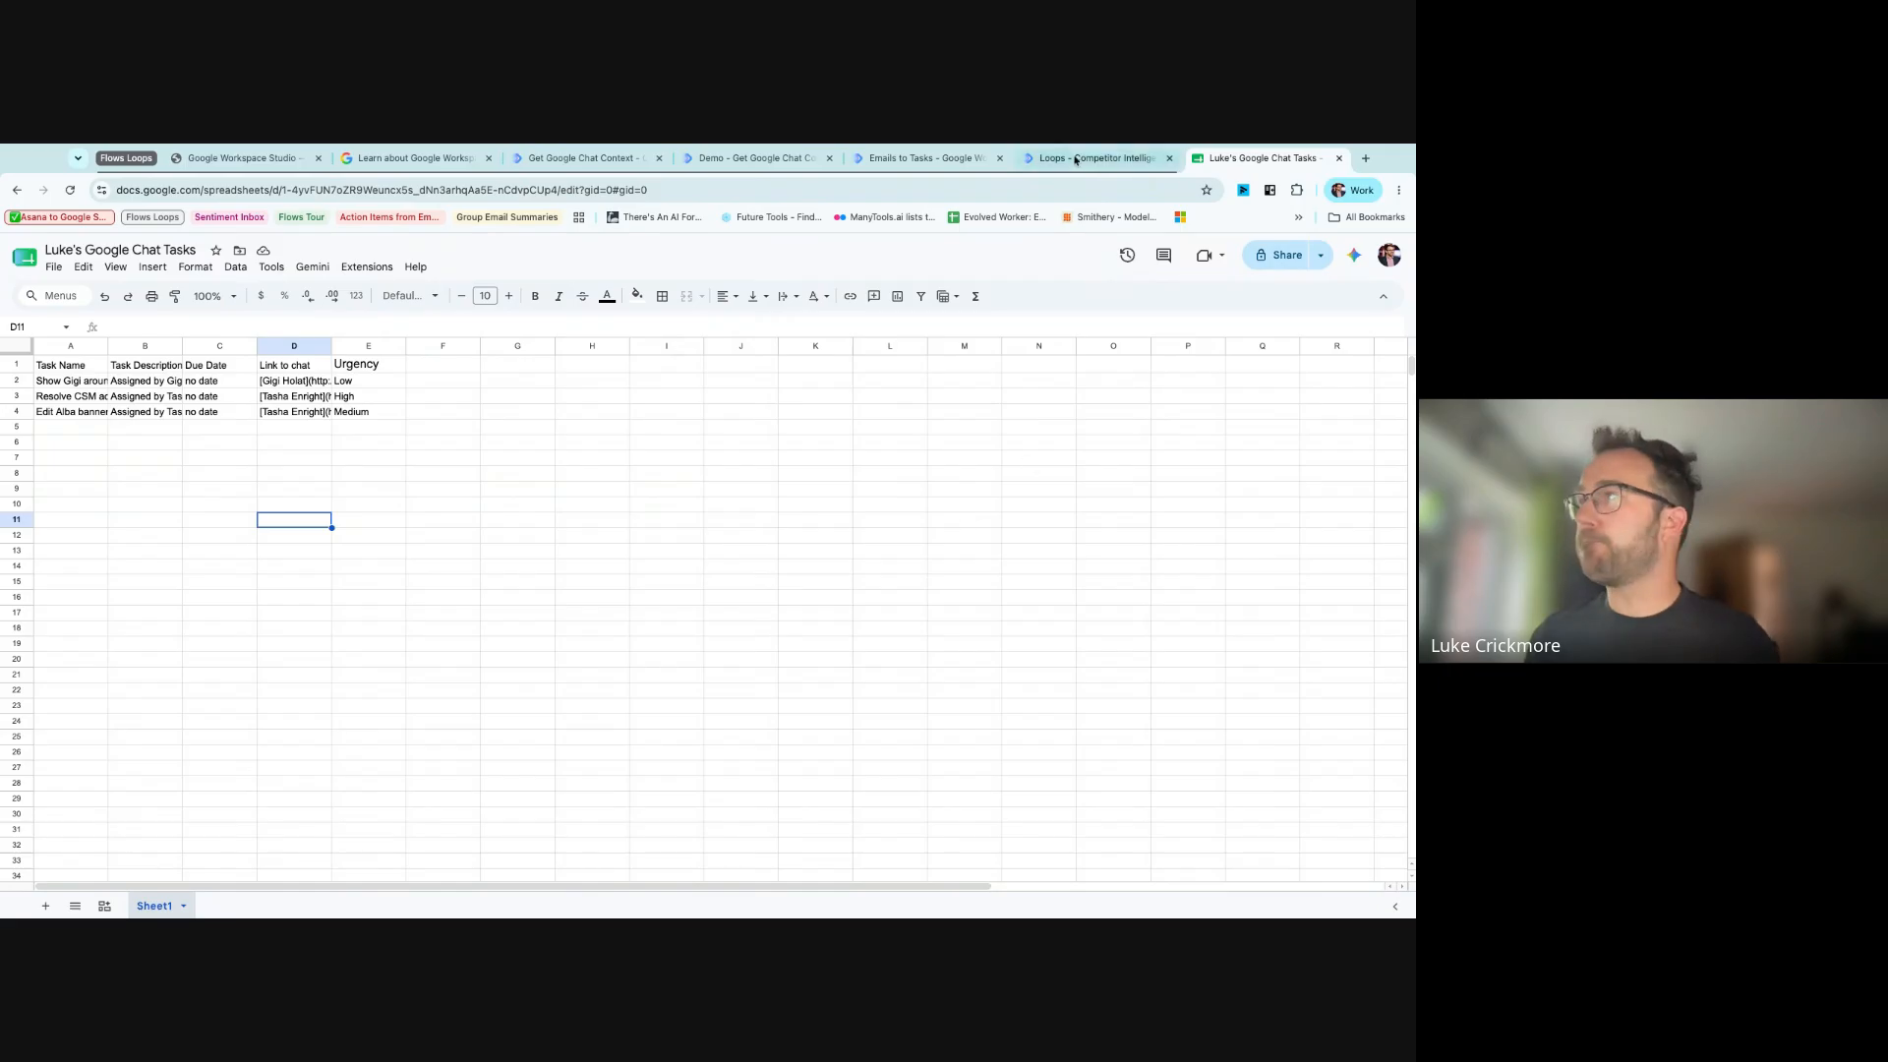
- Delete the Repeat for each step and the Get sheet contents step from the Loops - Competitor Intelligence flow
left_click(600, 160)
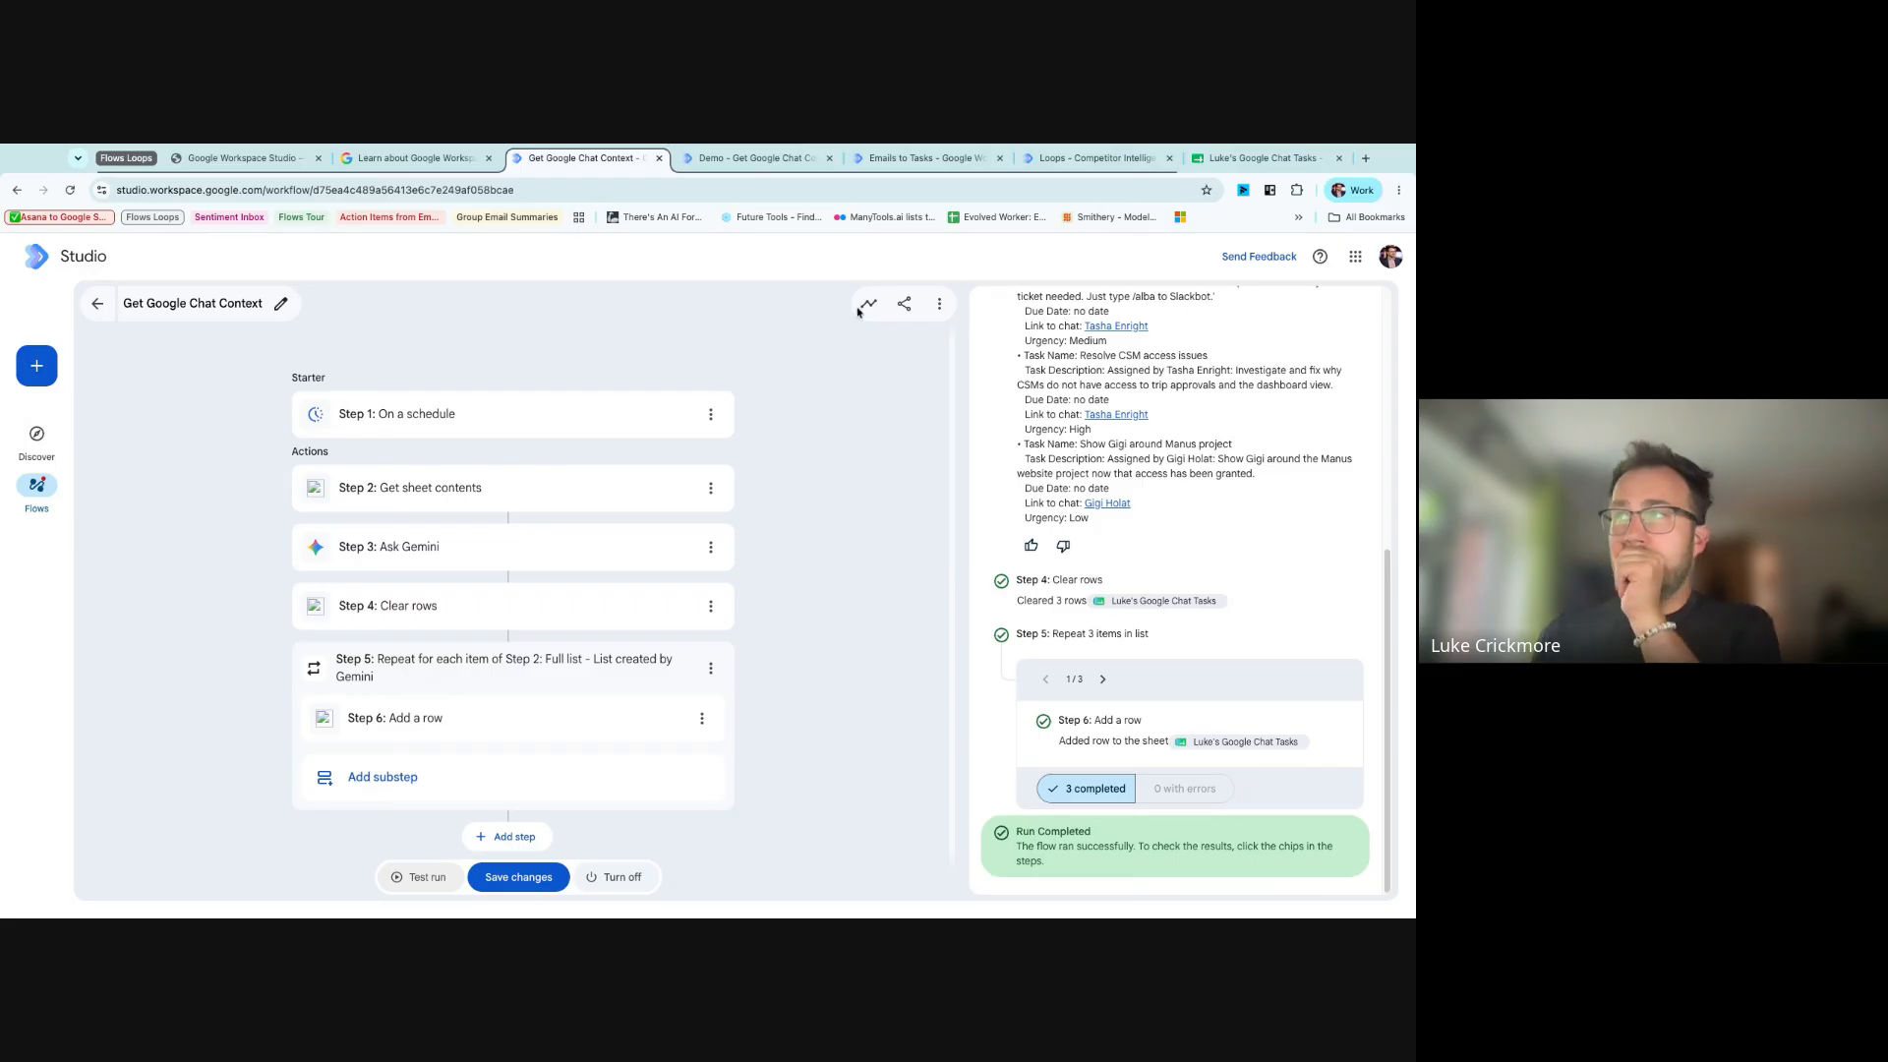
left_click(1097, 160)
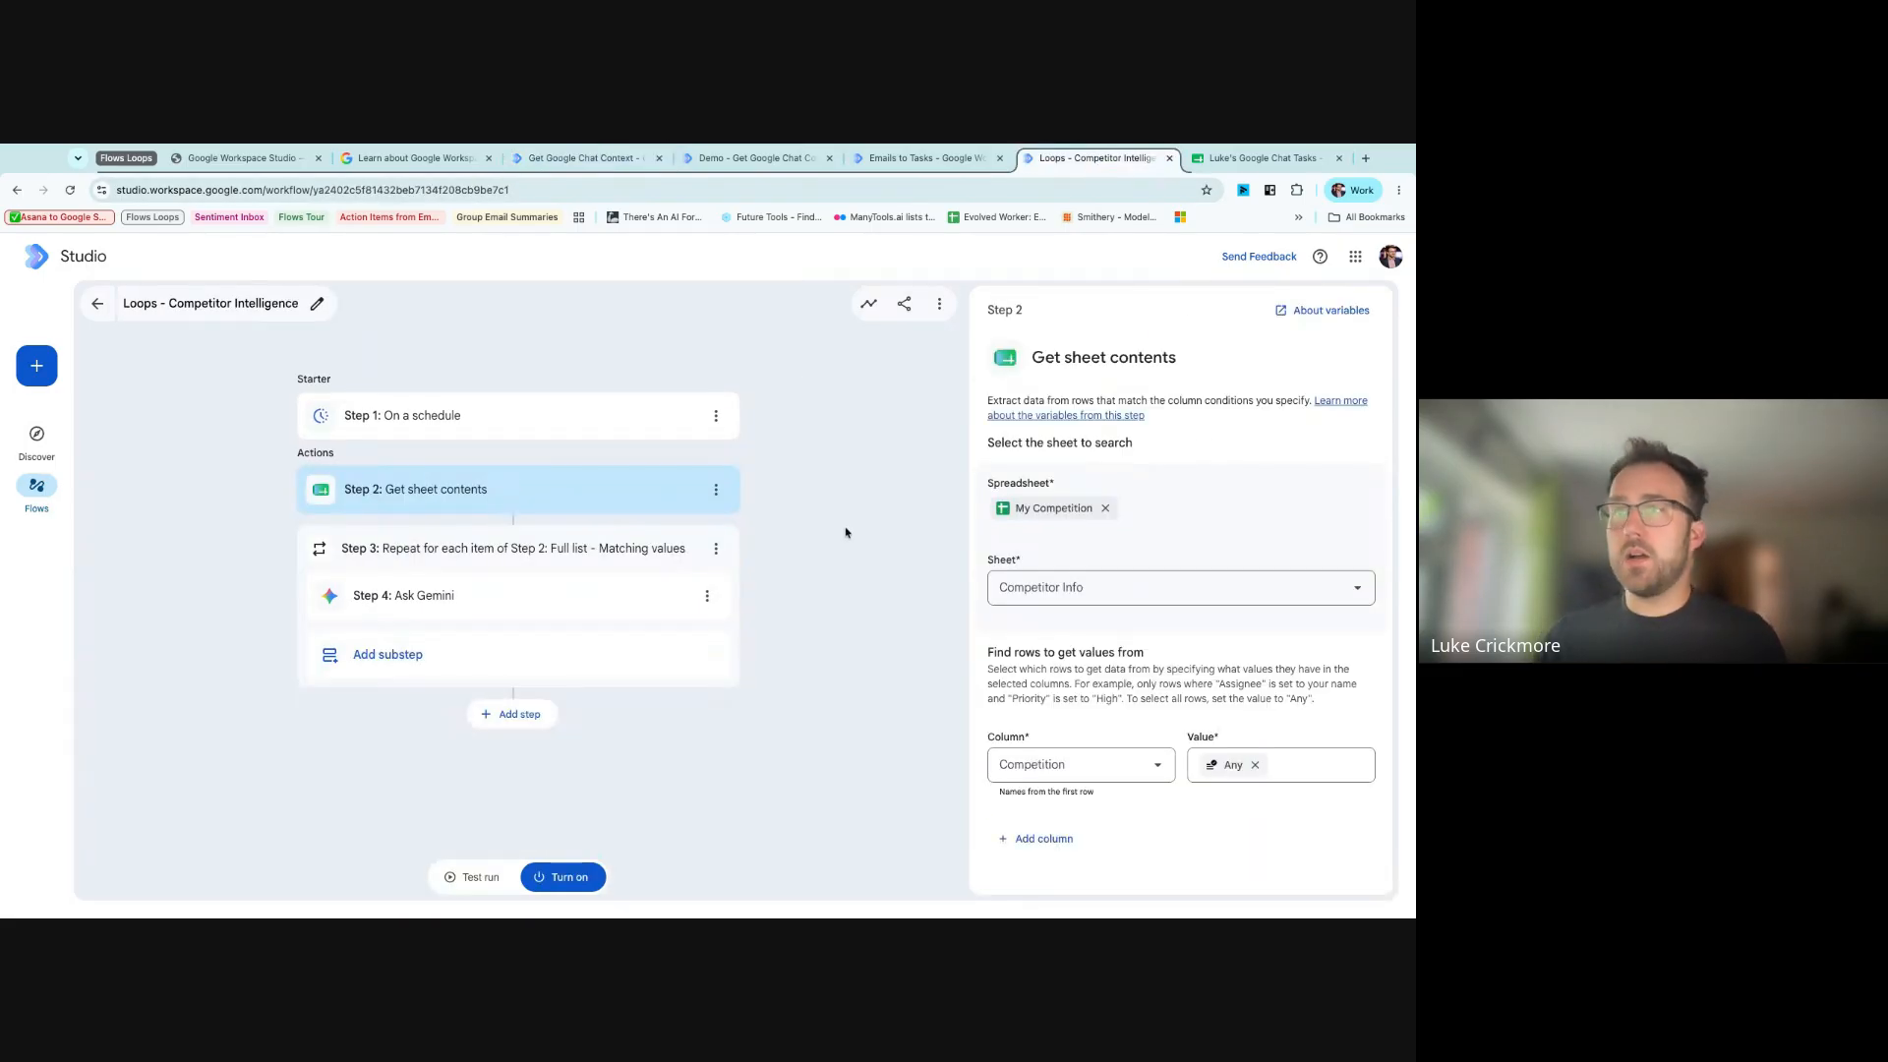
left_click(716, 554)
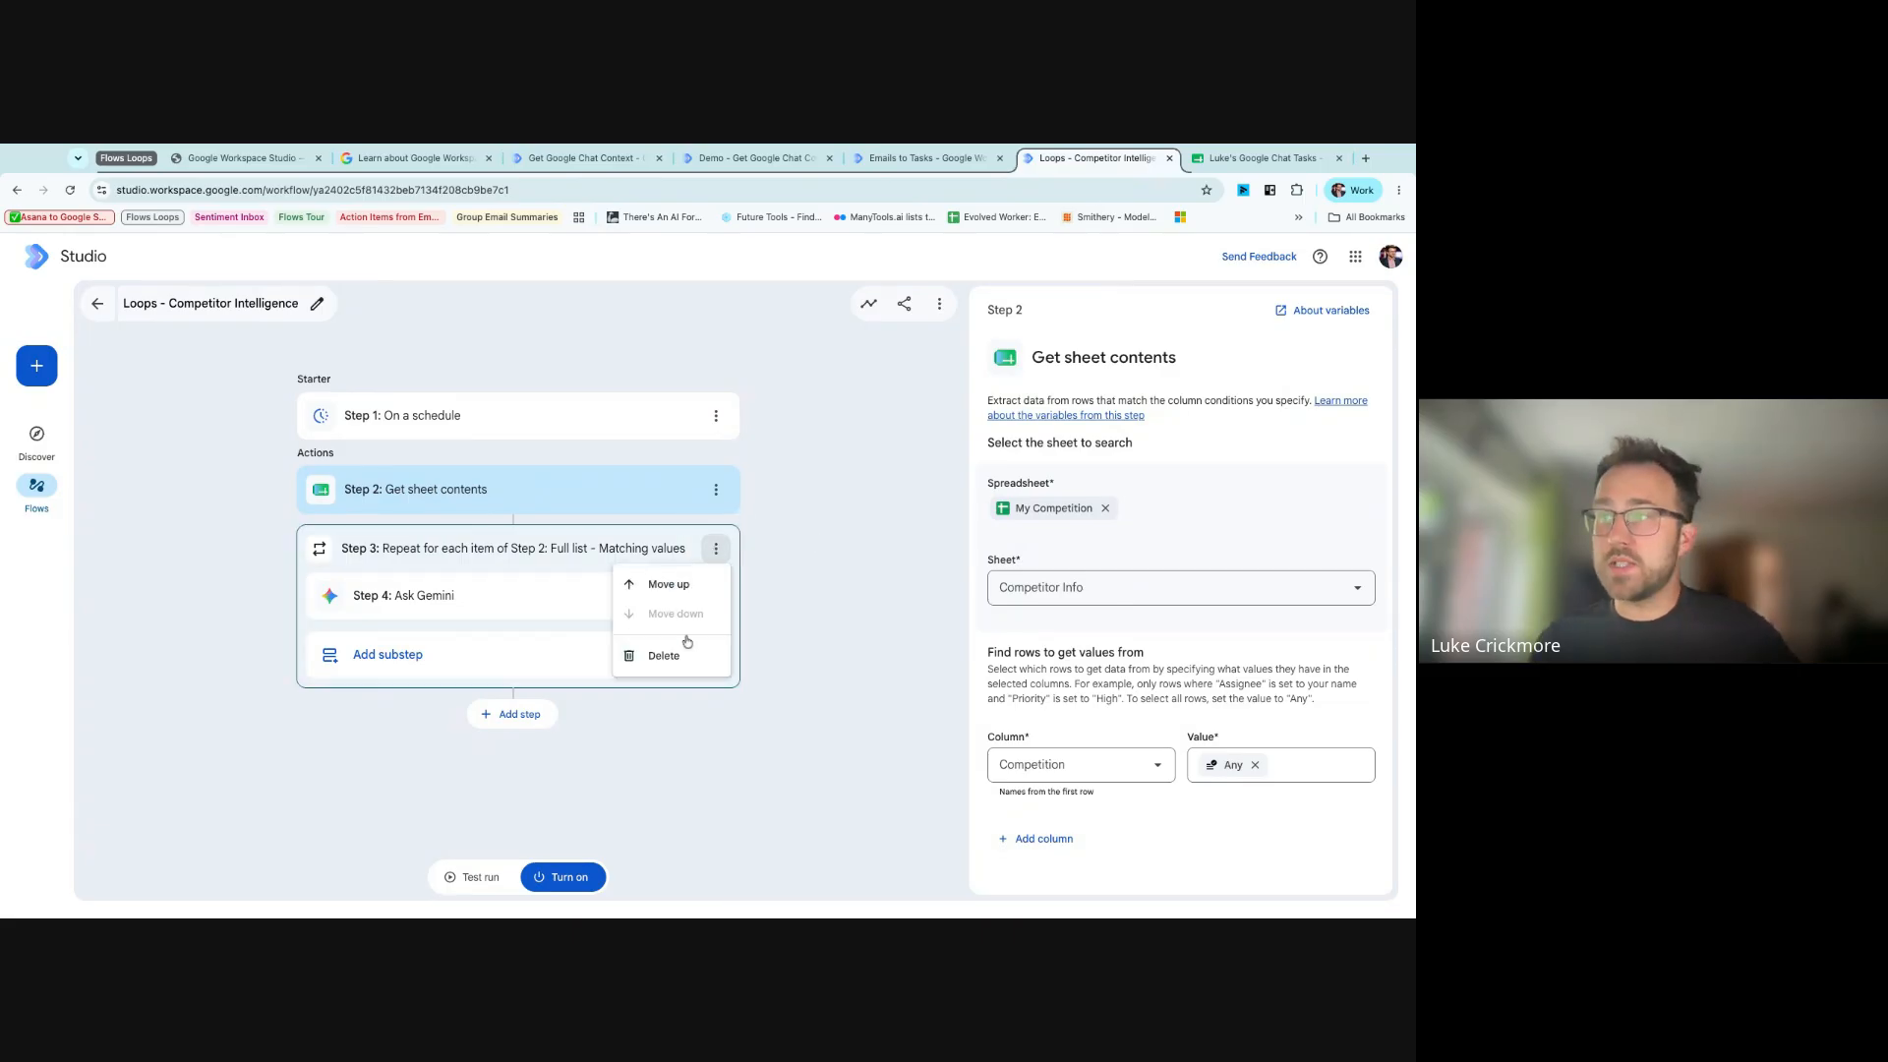
left_click(668, 653)
left_click(718, 491)
left_click(685, 595)
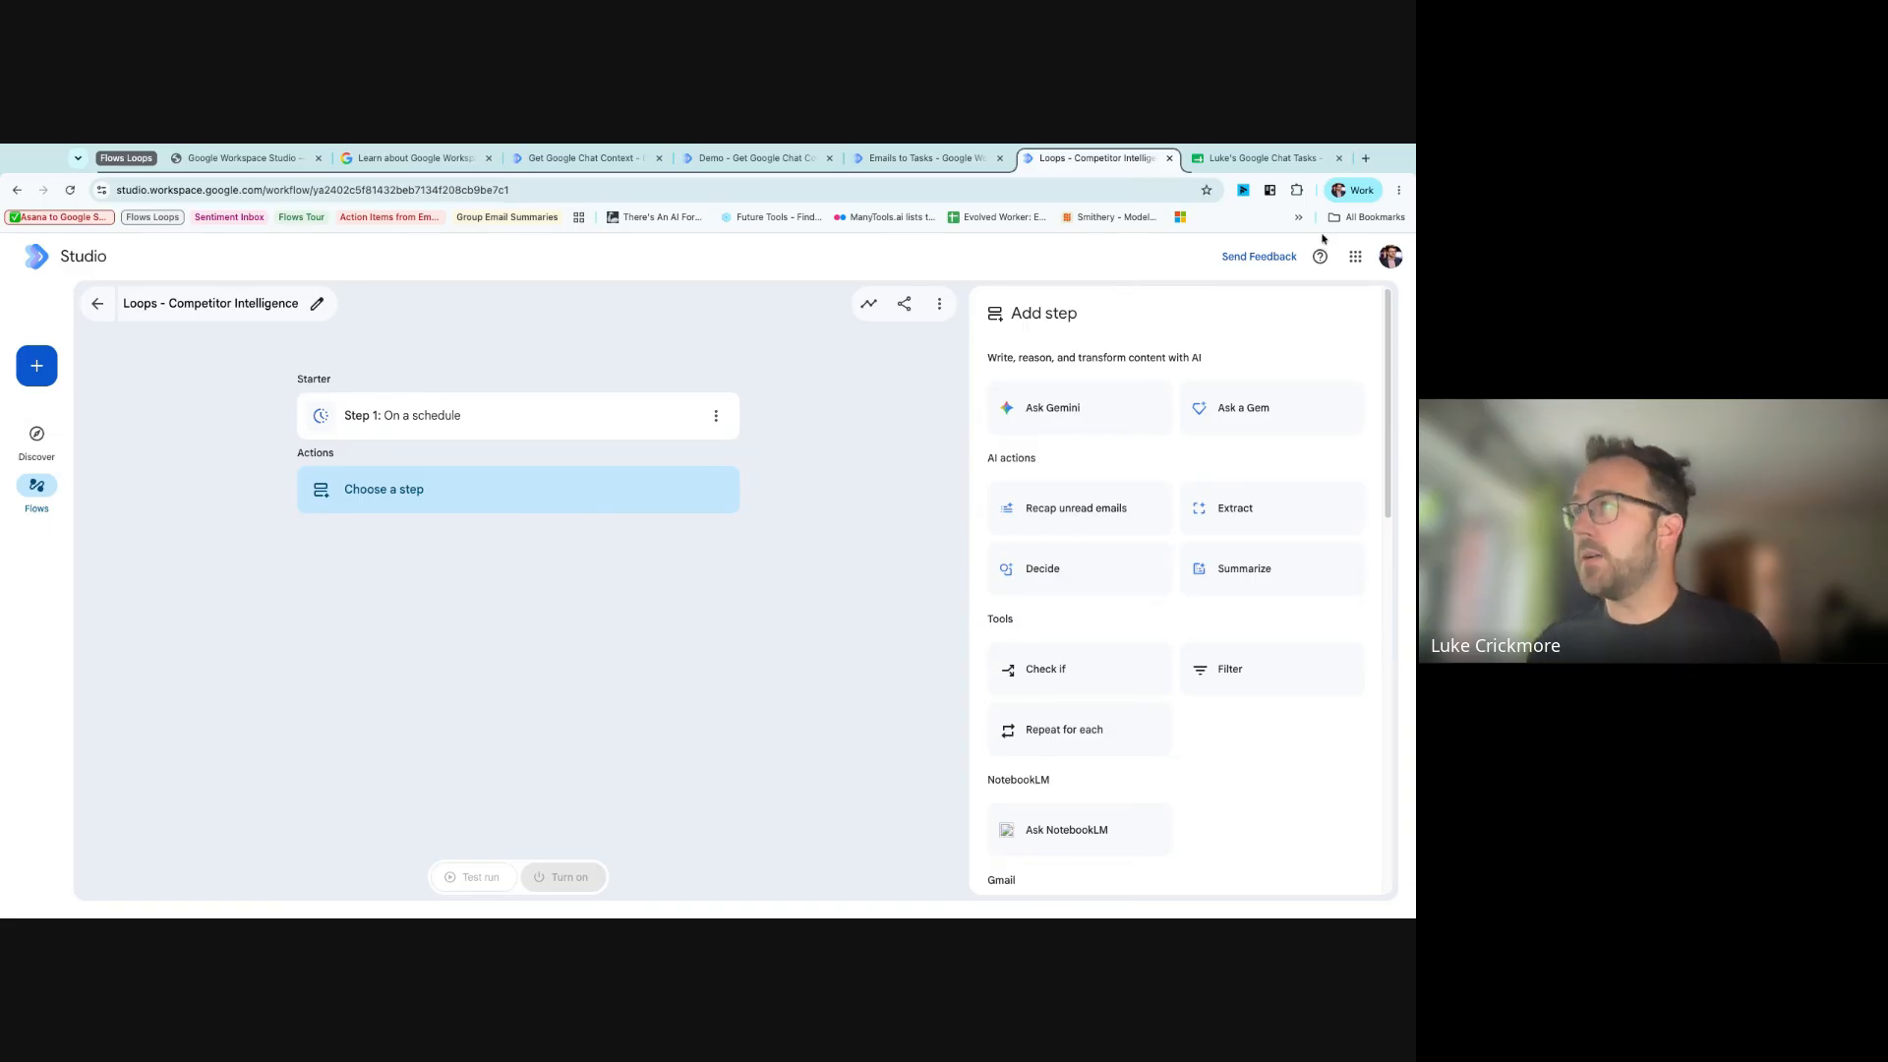
- Open Google Sheets in a new browser tab and create a blank spreadsheet
left_click(1366, 158)
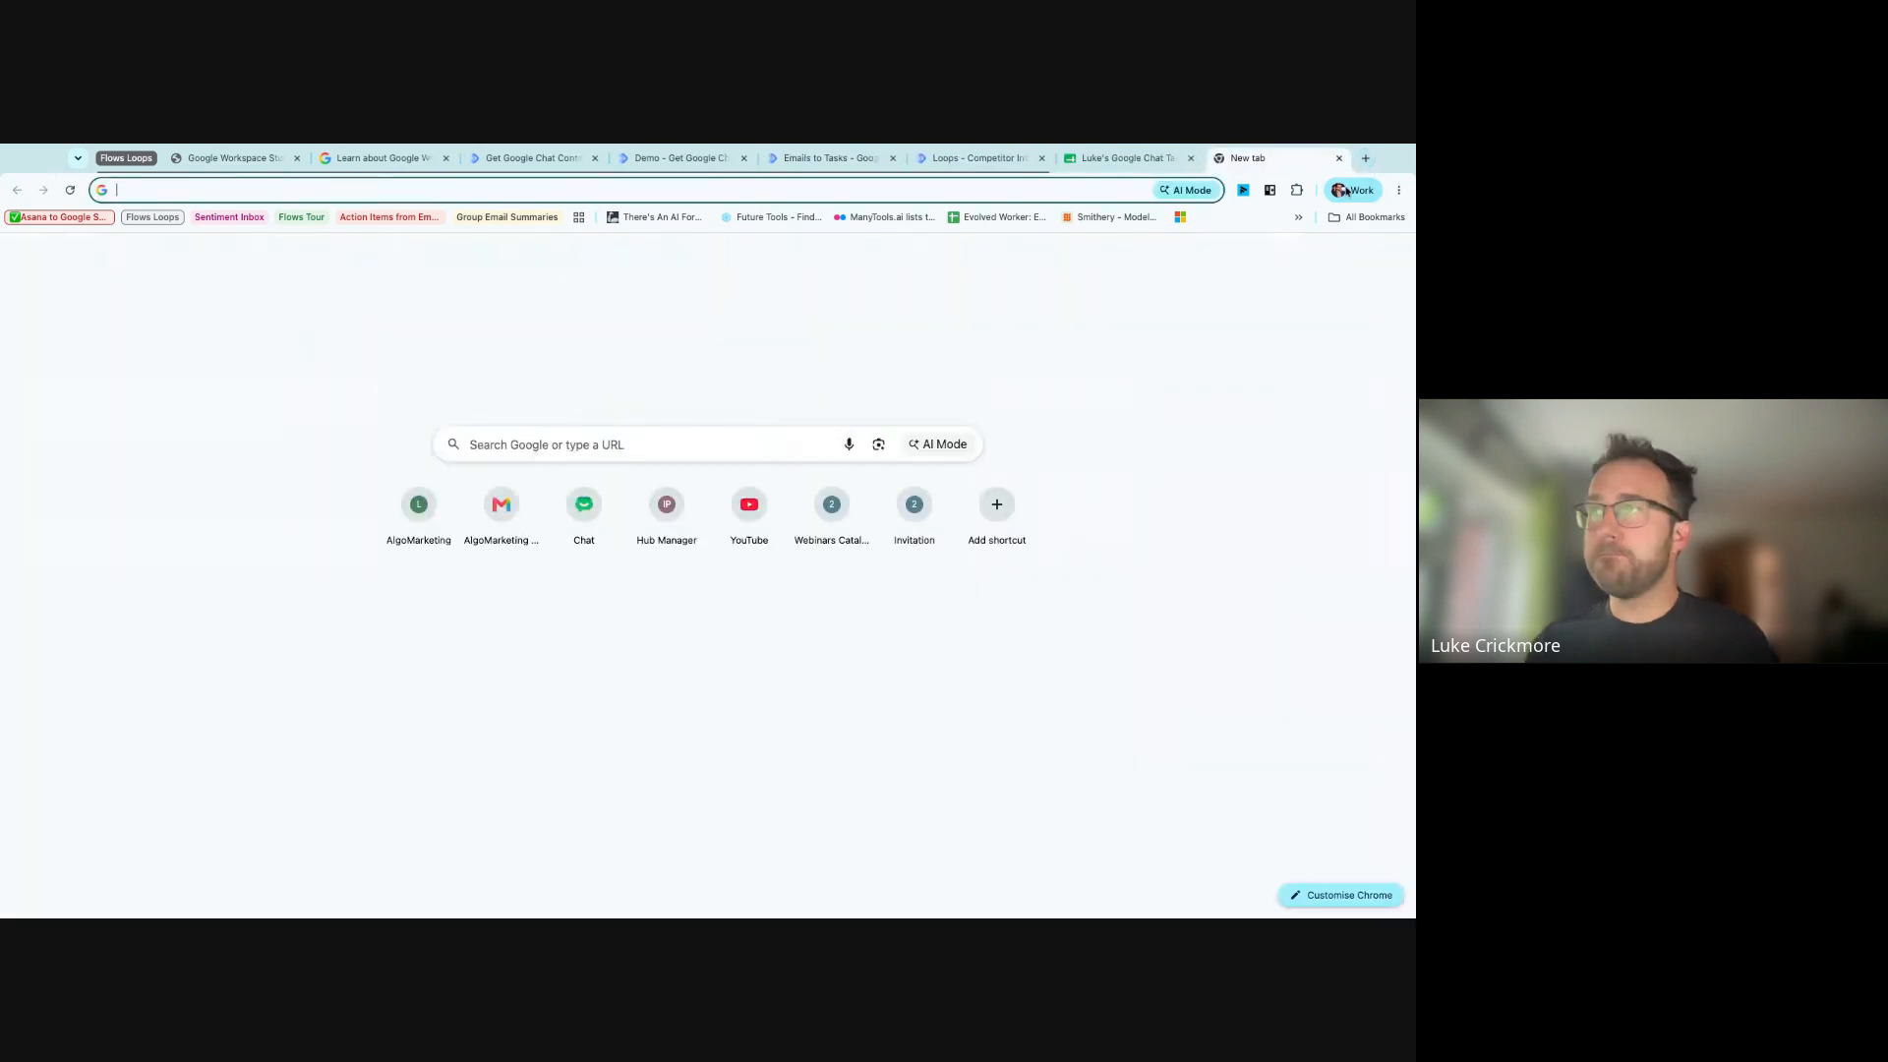
type("sheets")
key("Return")
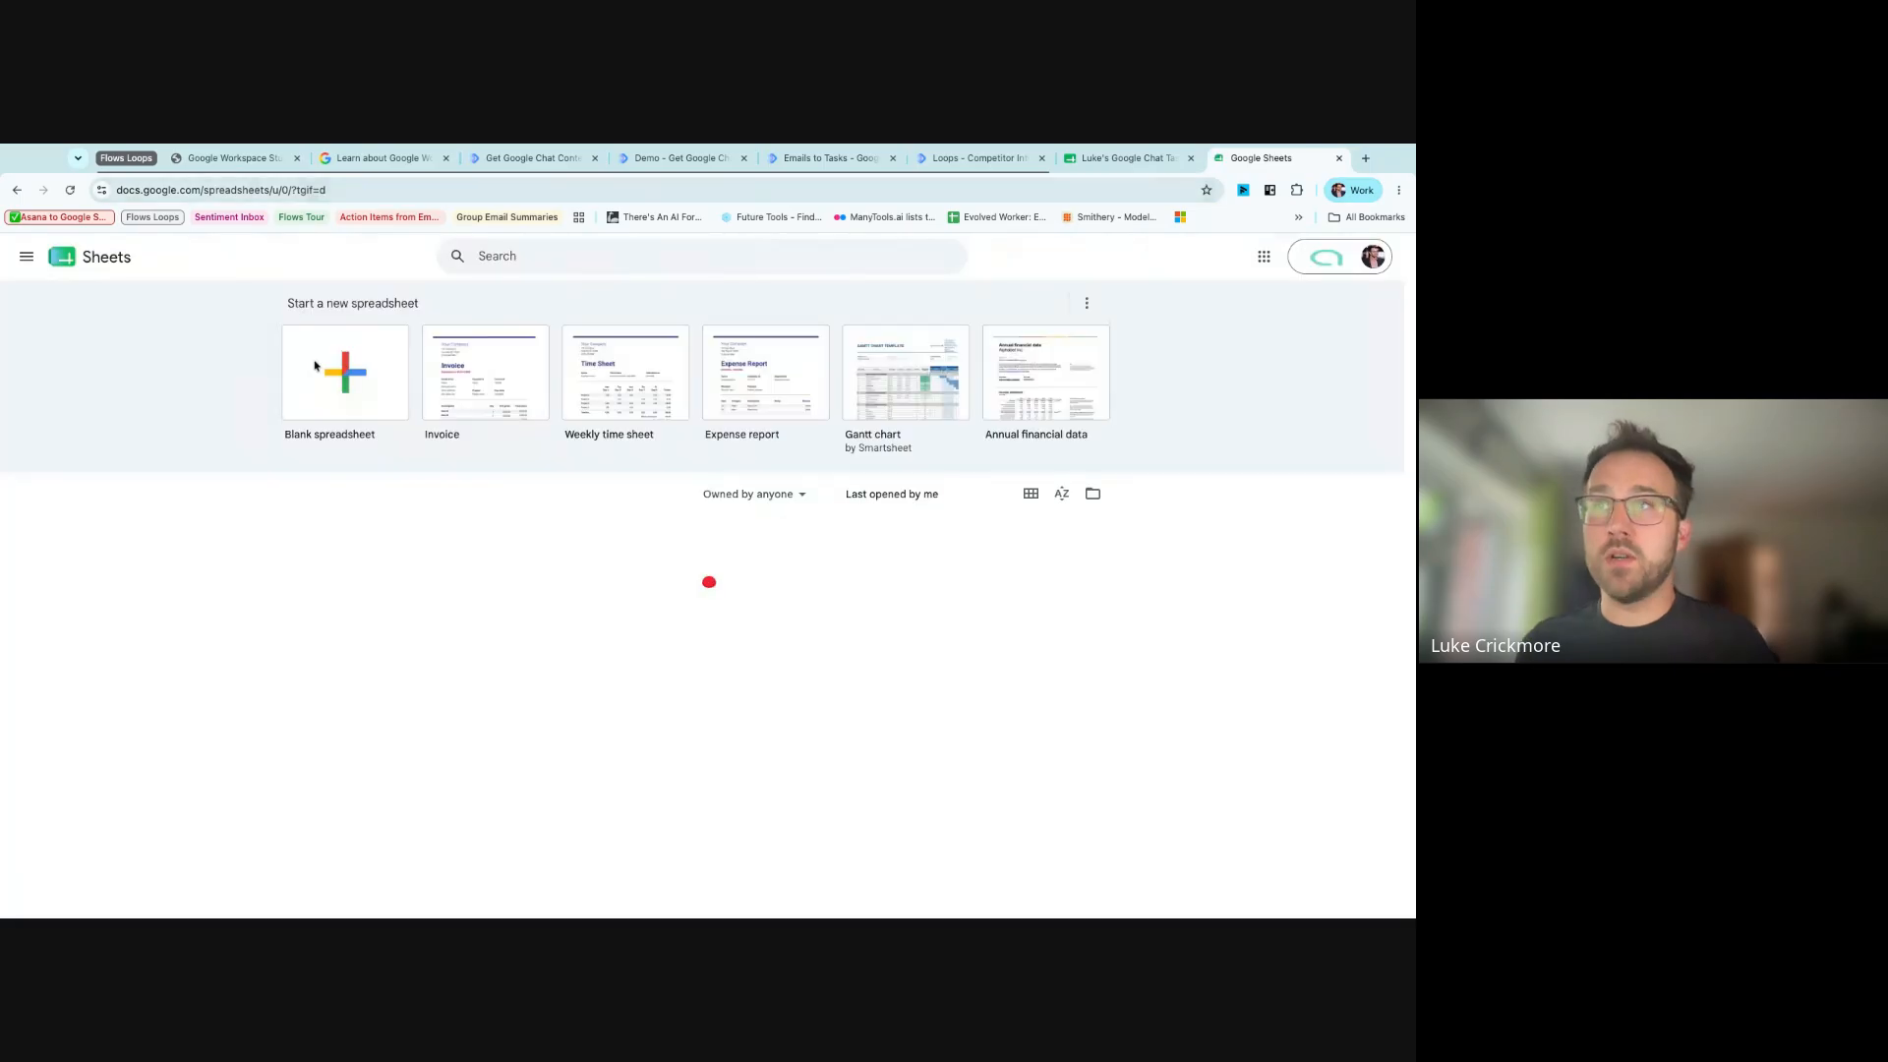
left_click(332, 411)
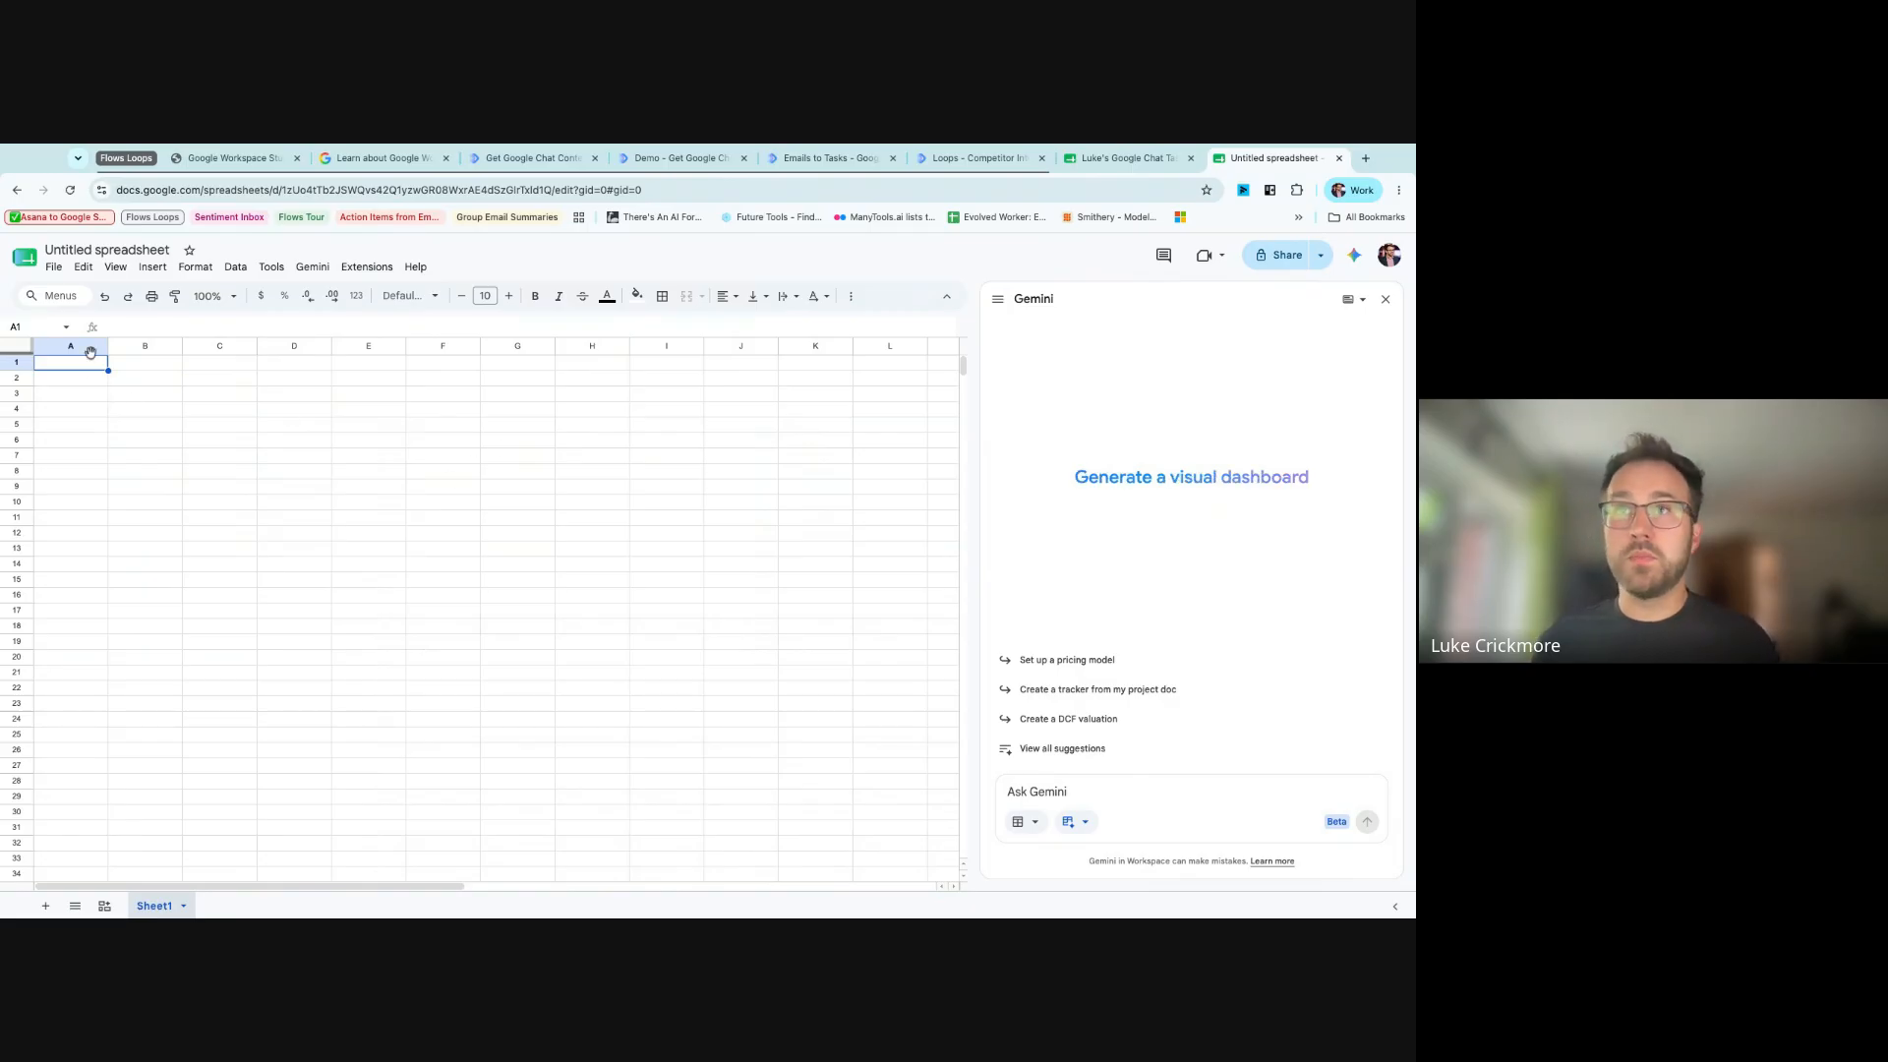
- Rename the new spreadsheet as My Competitors
key("super+a")
key("BackSpace")
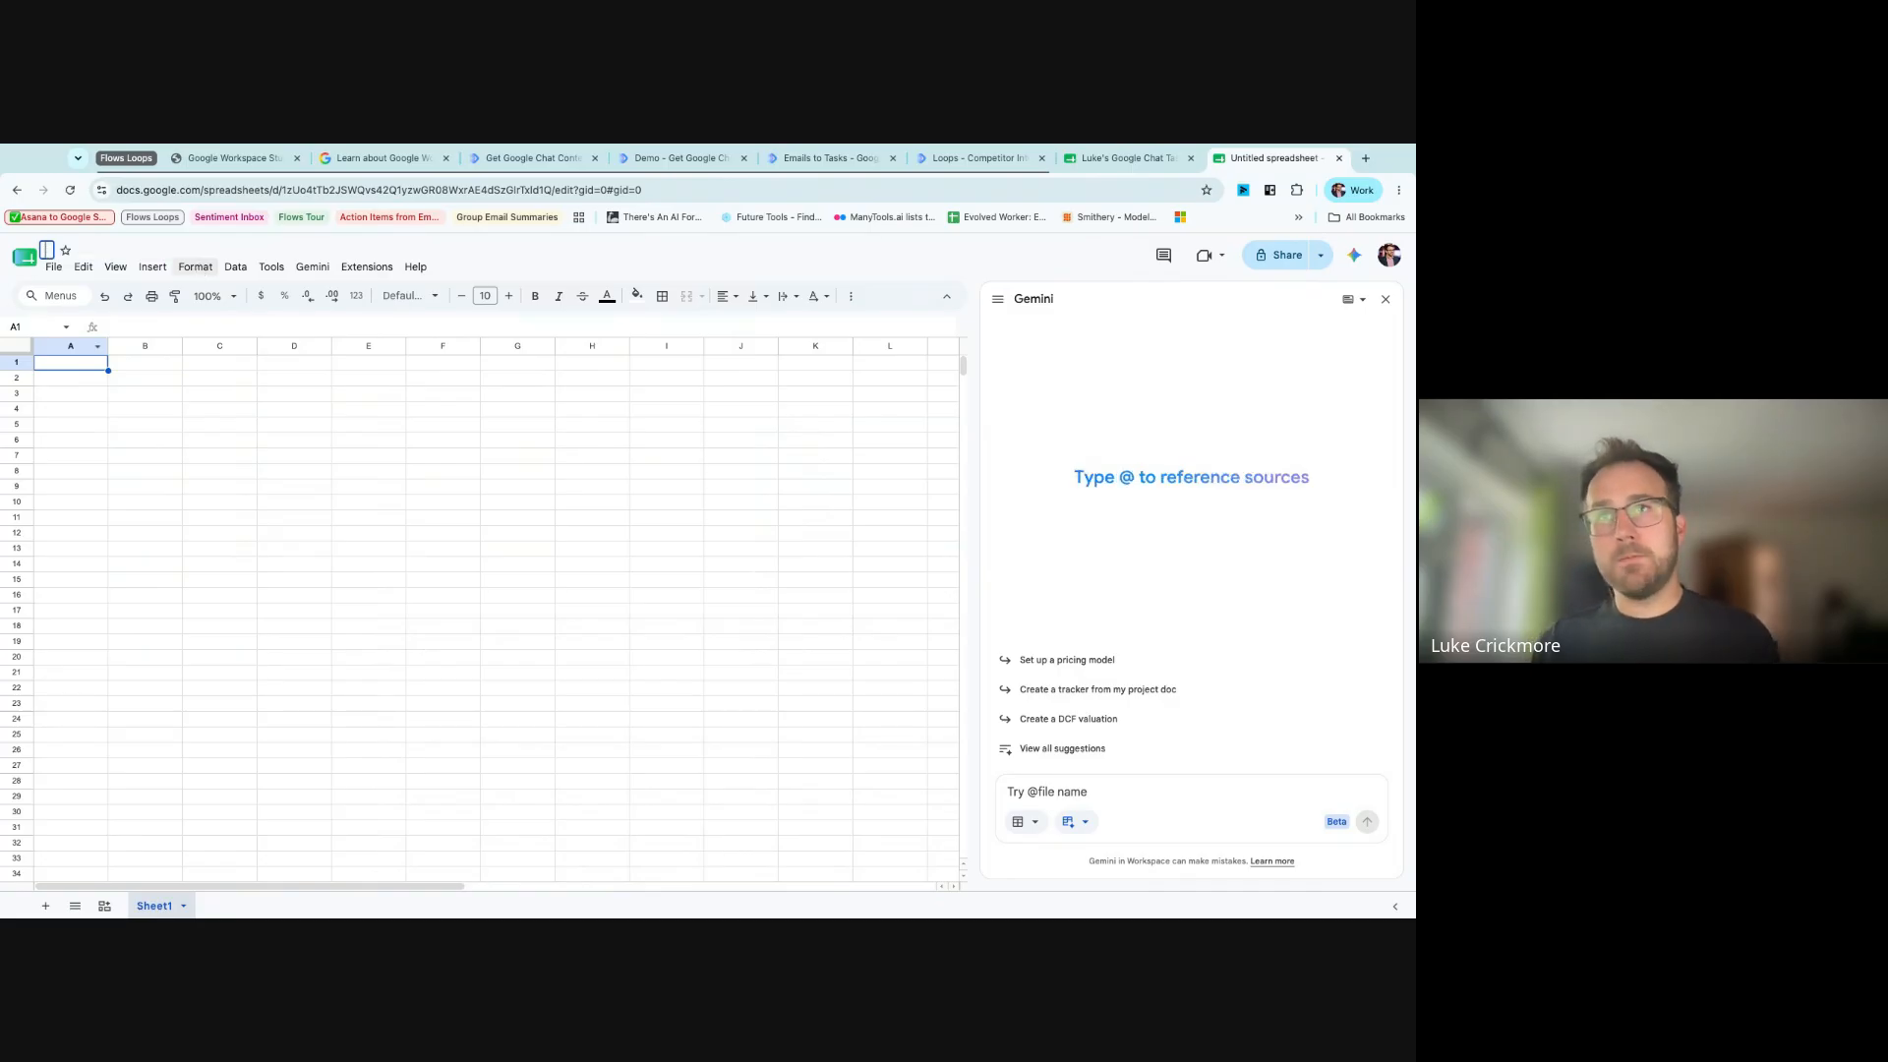
type("My Competitors")
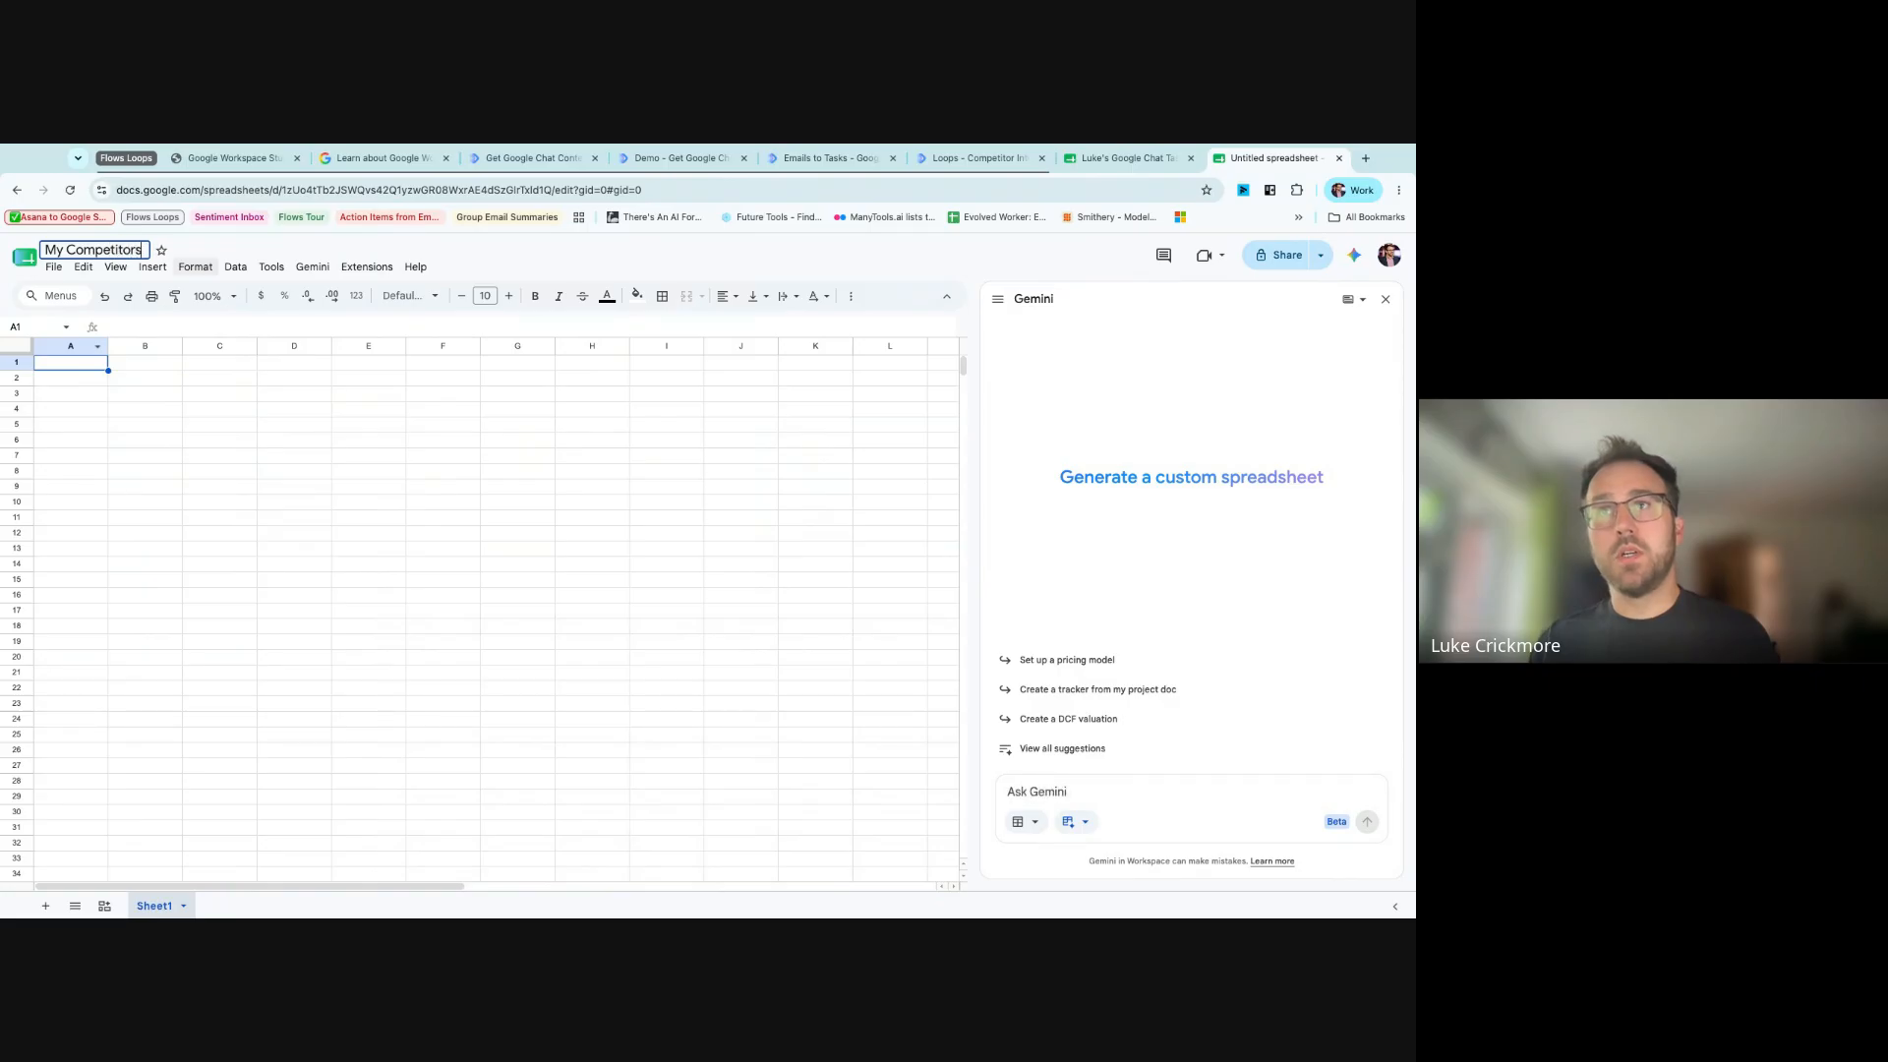
key("Return")
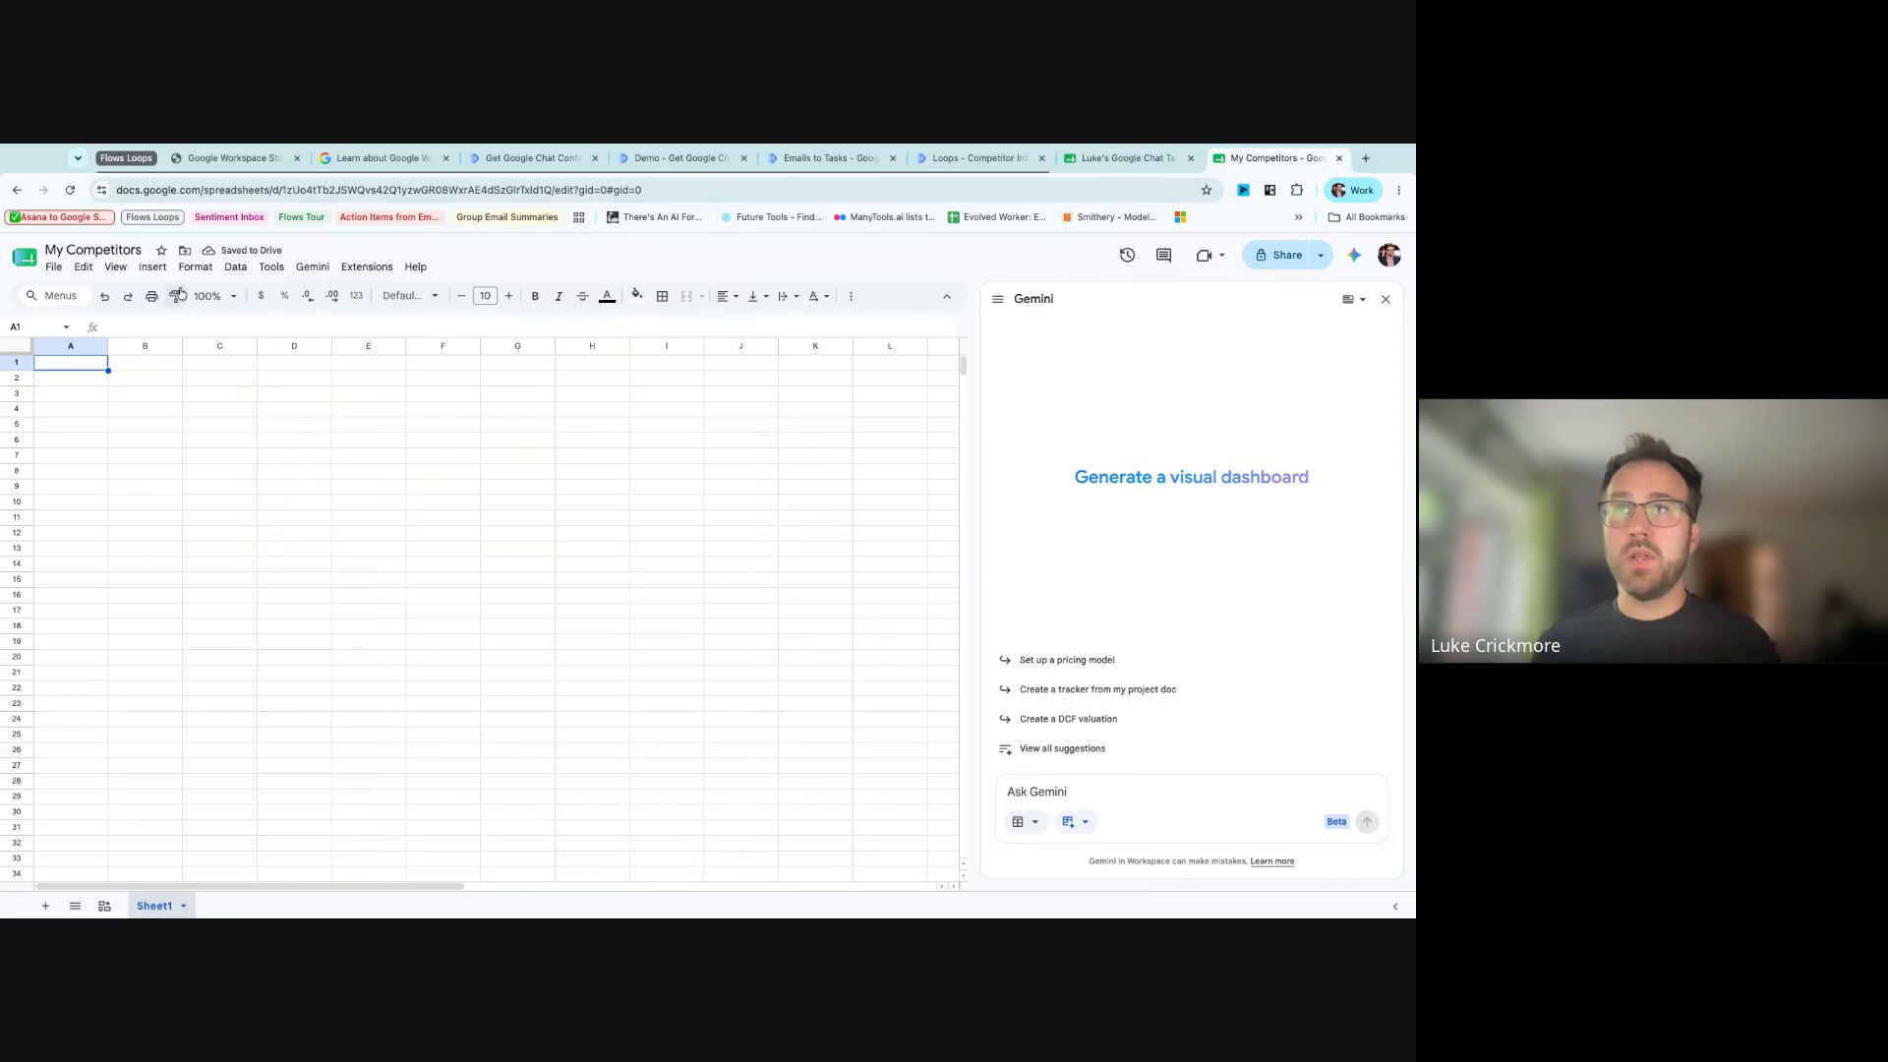
- Write an AI formula in cell A1 with the prompt "Find me competitors of algomarketing.com"
type("=AI")
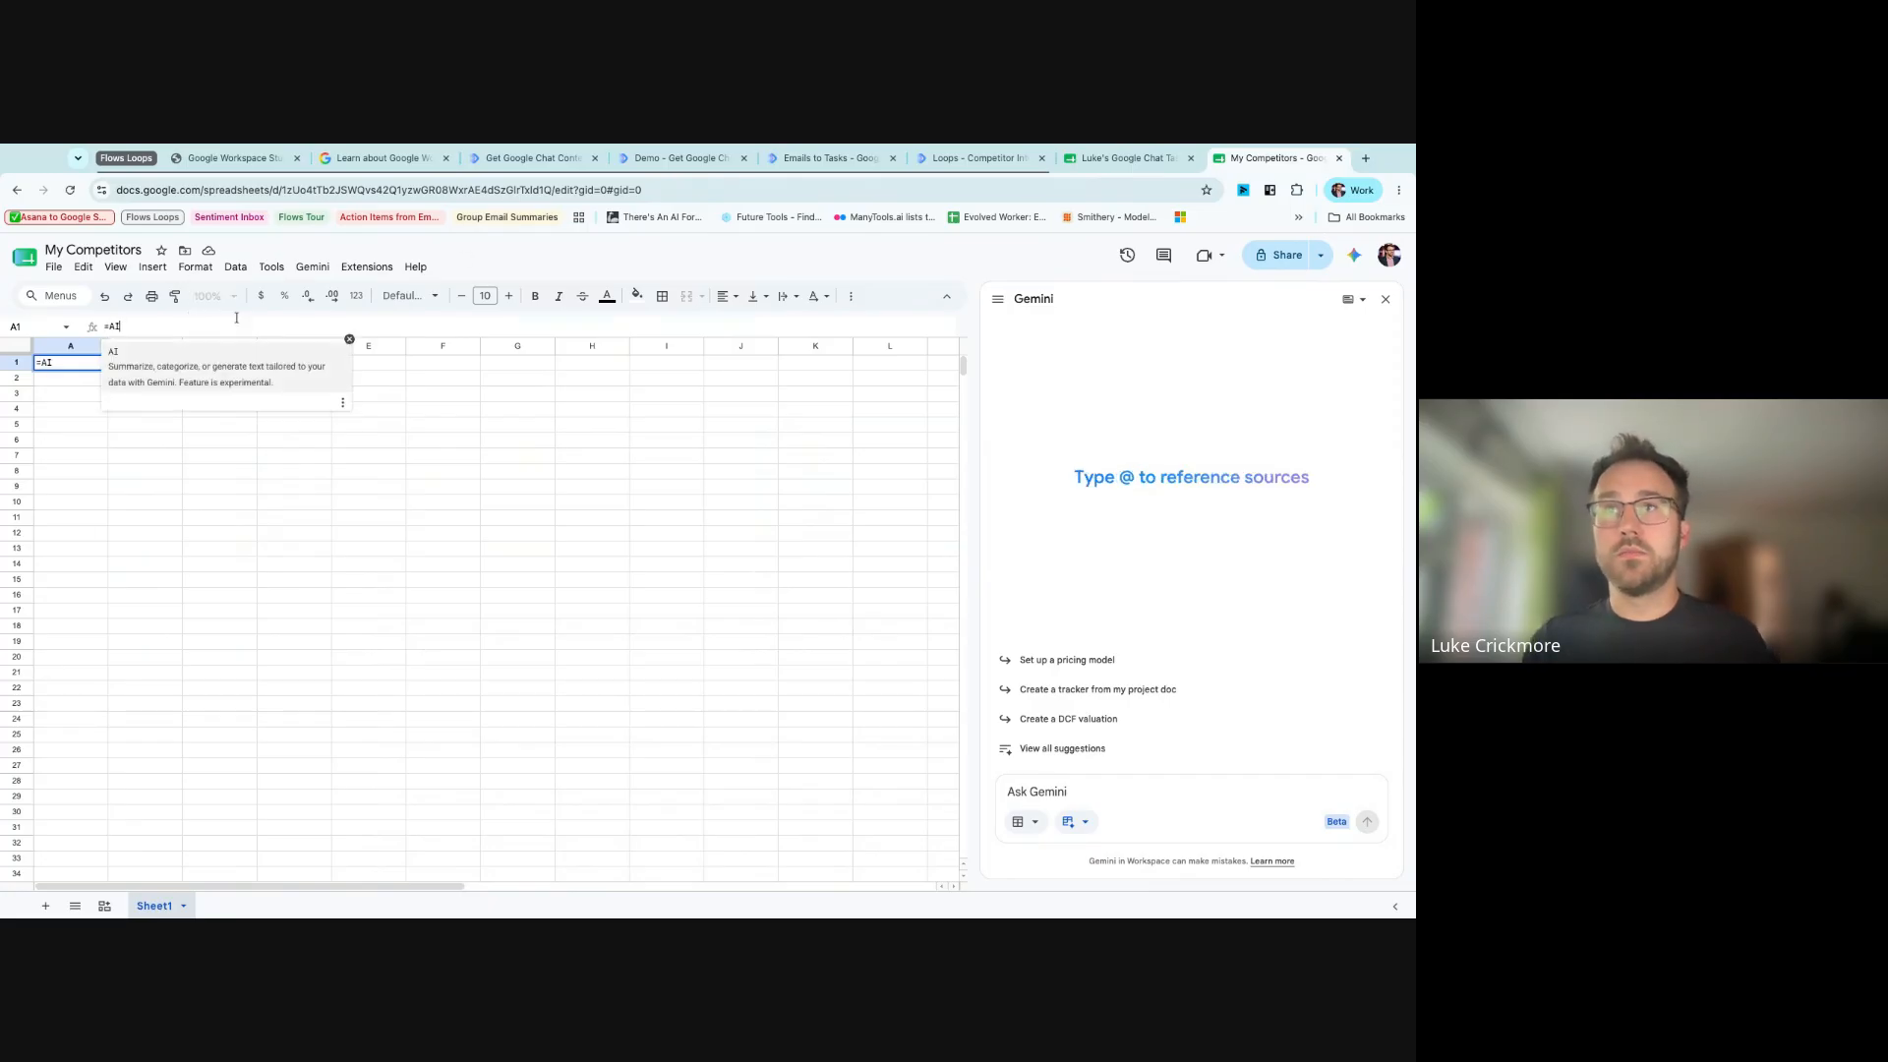
type("(\"")
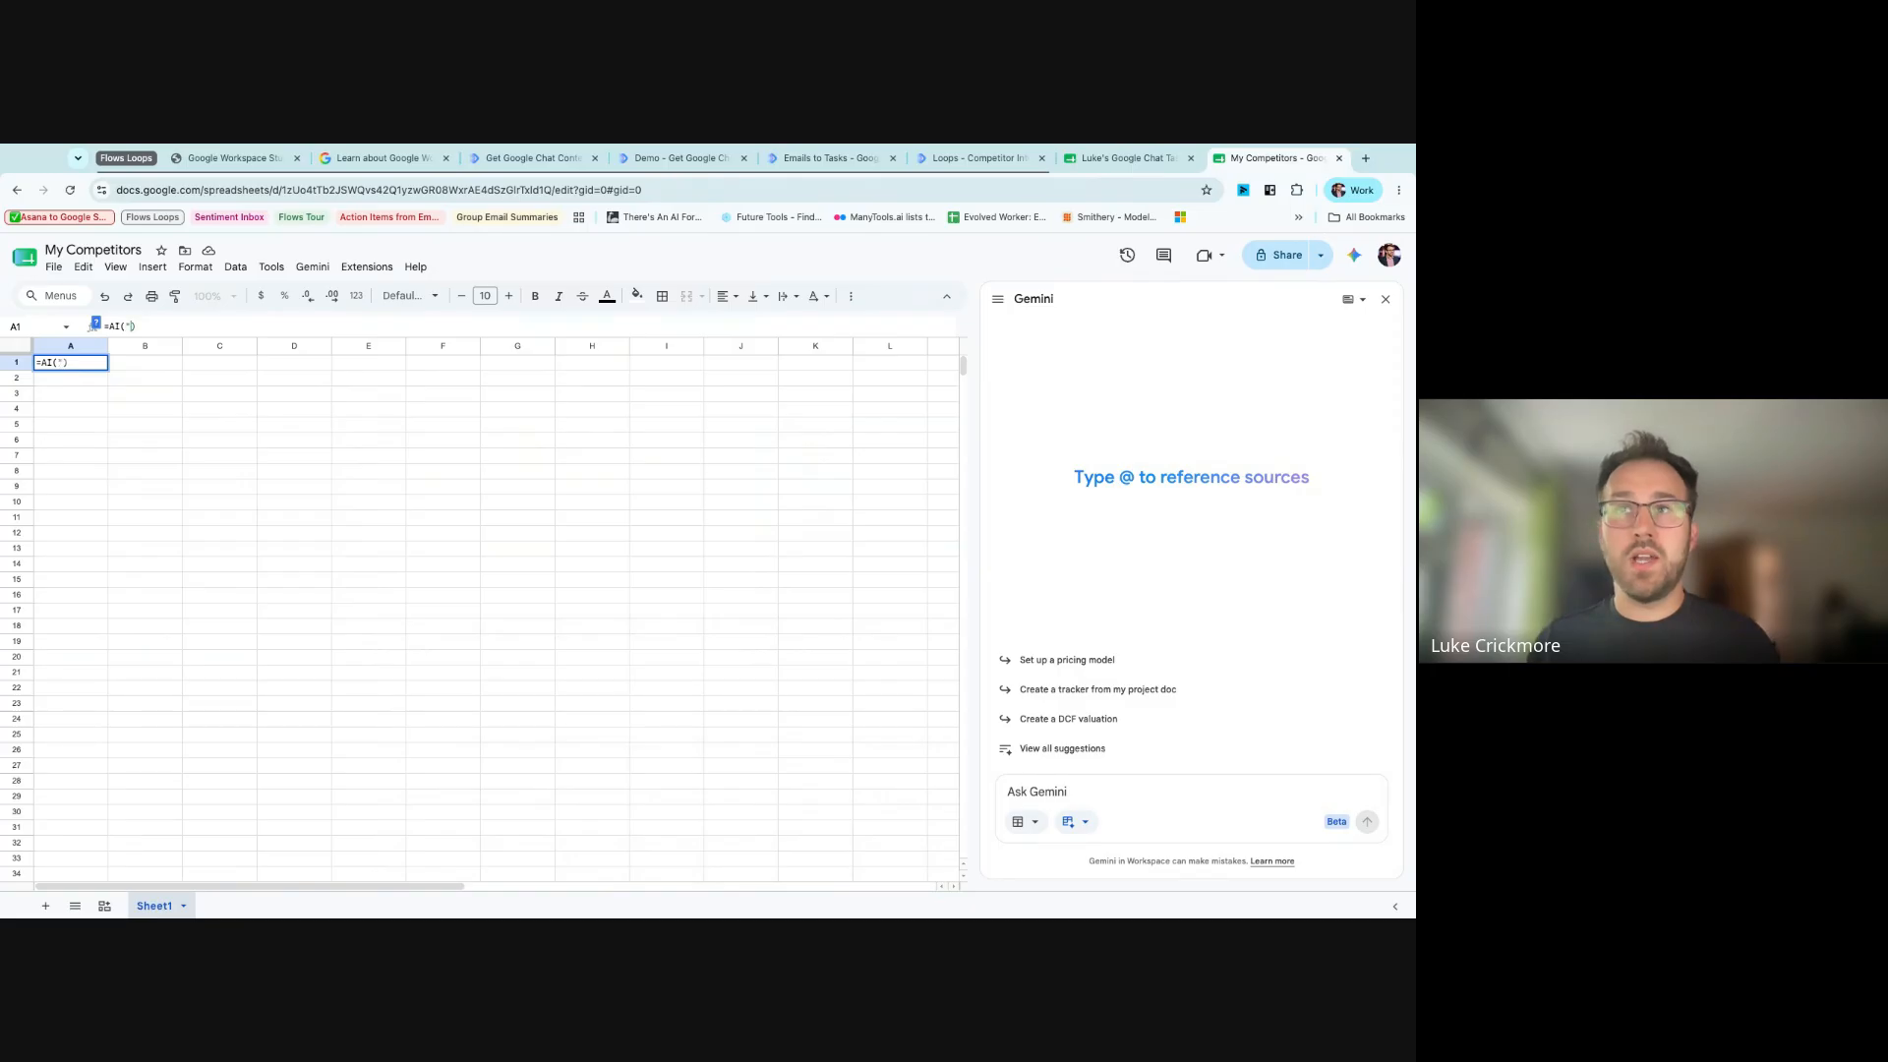
type("\"")
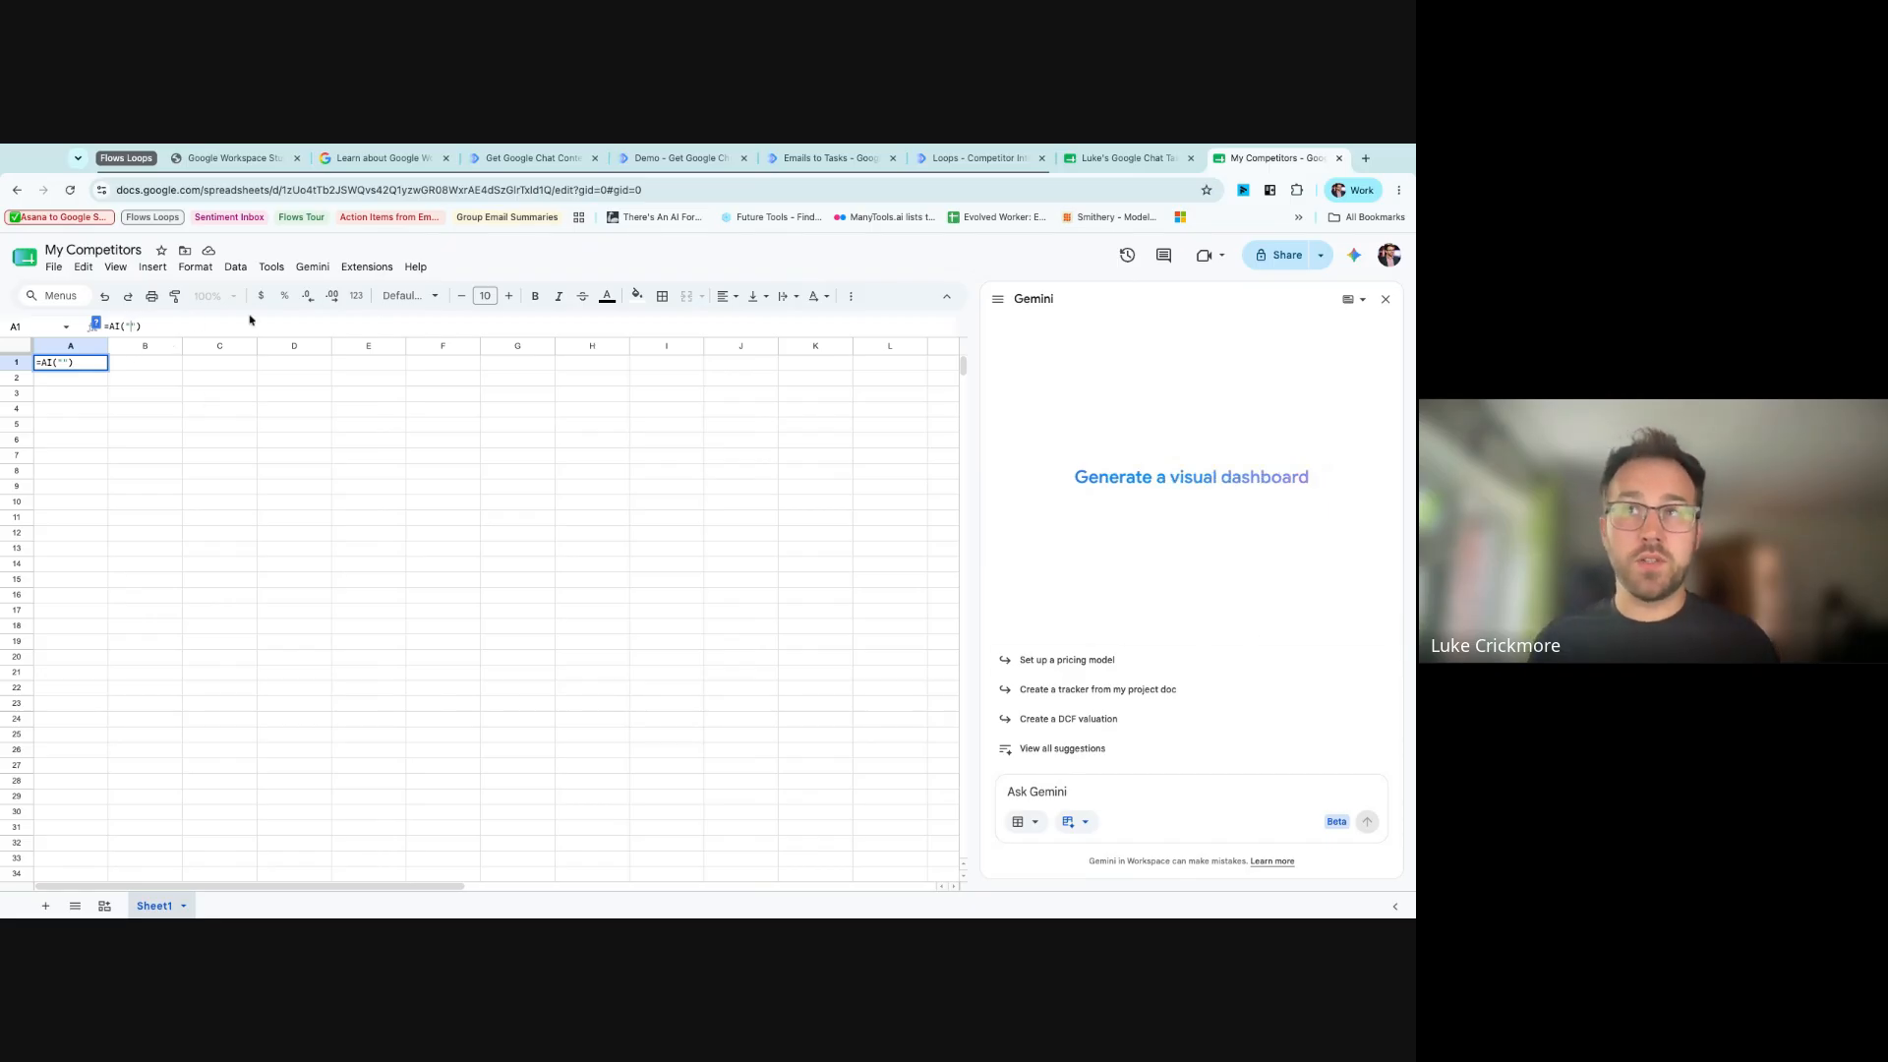
type("Find me com")
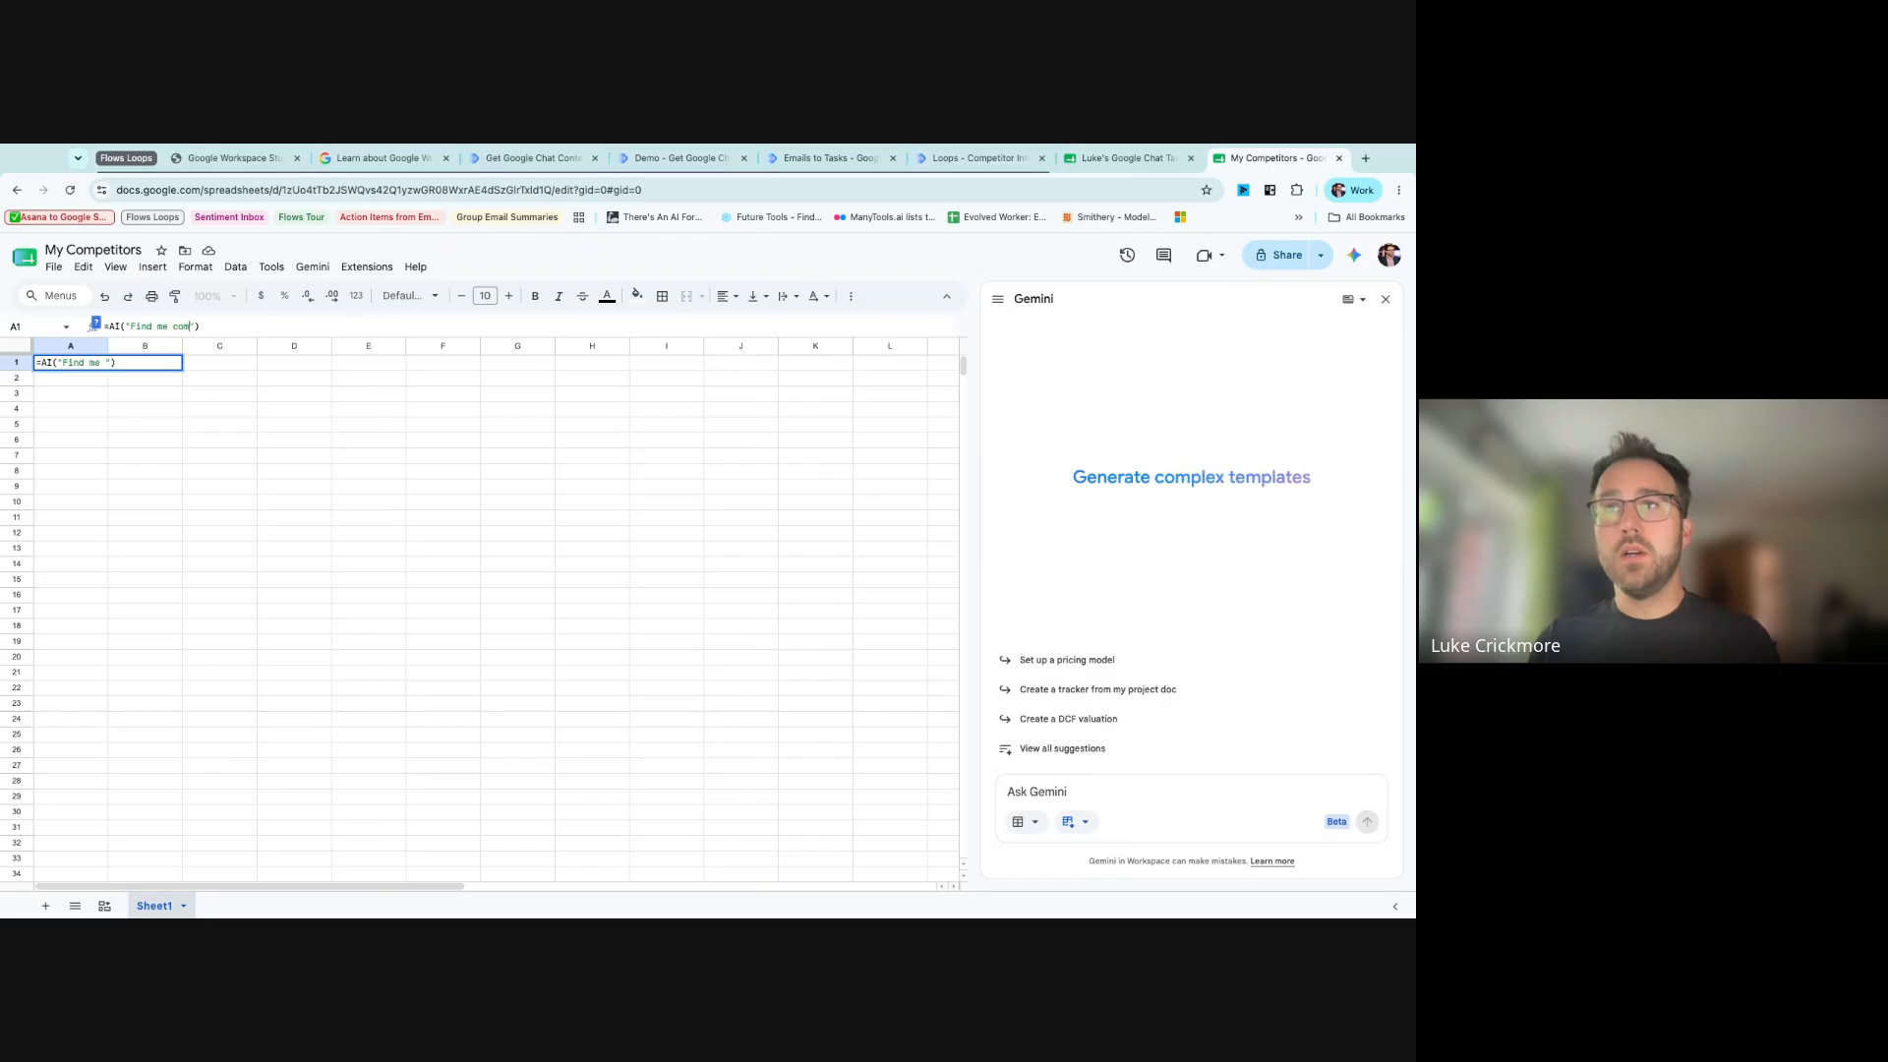
type("petitors of algom")
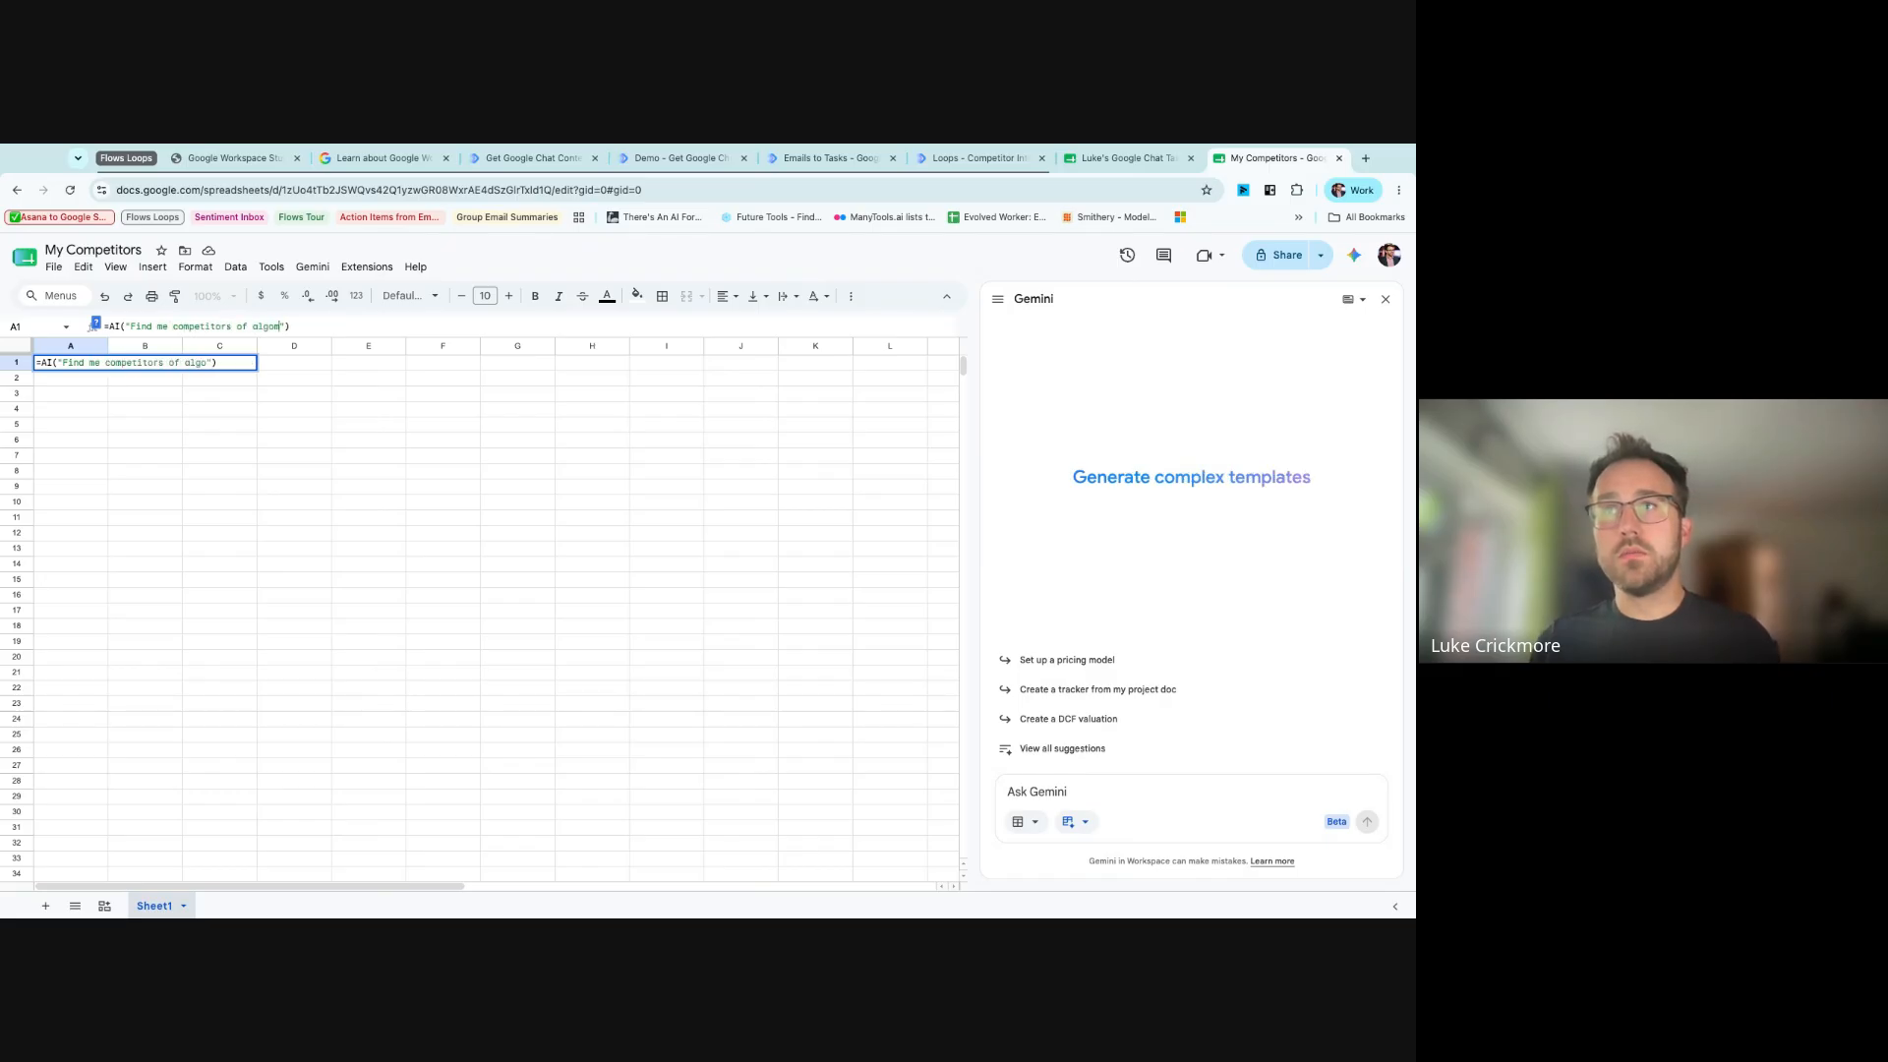
type("arketing.com")
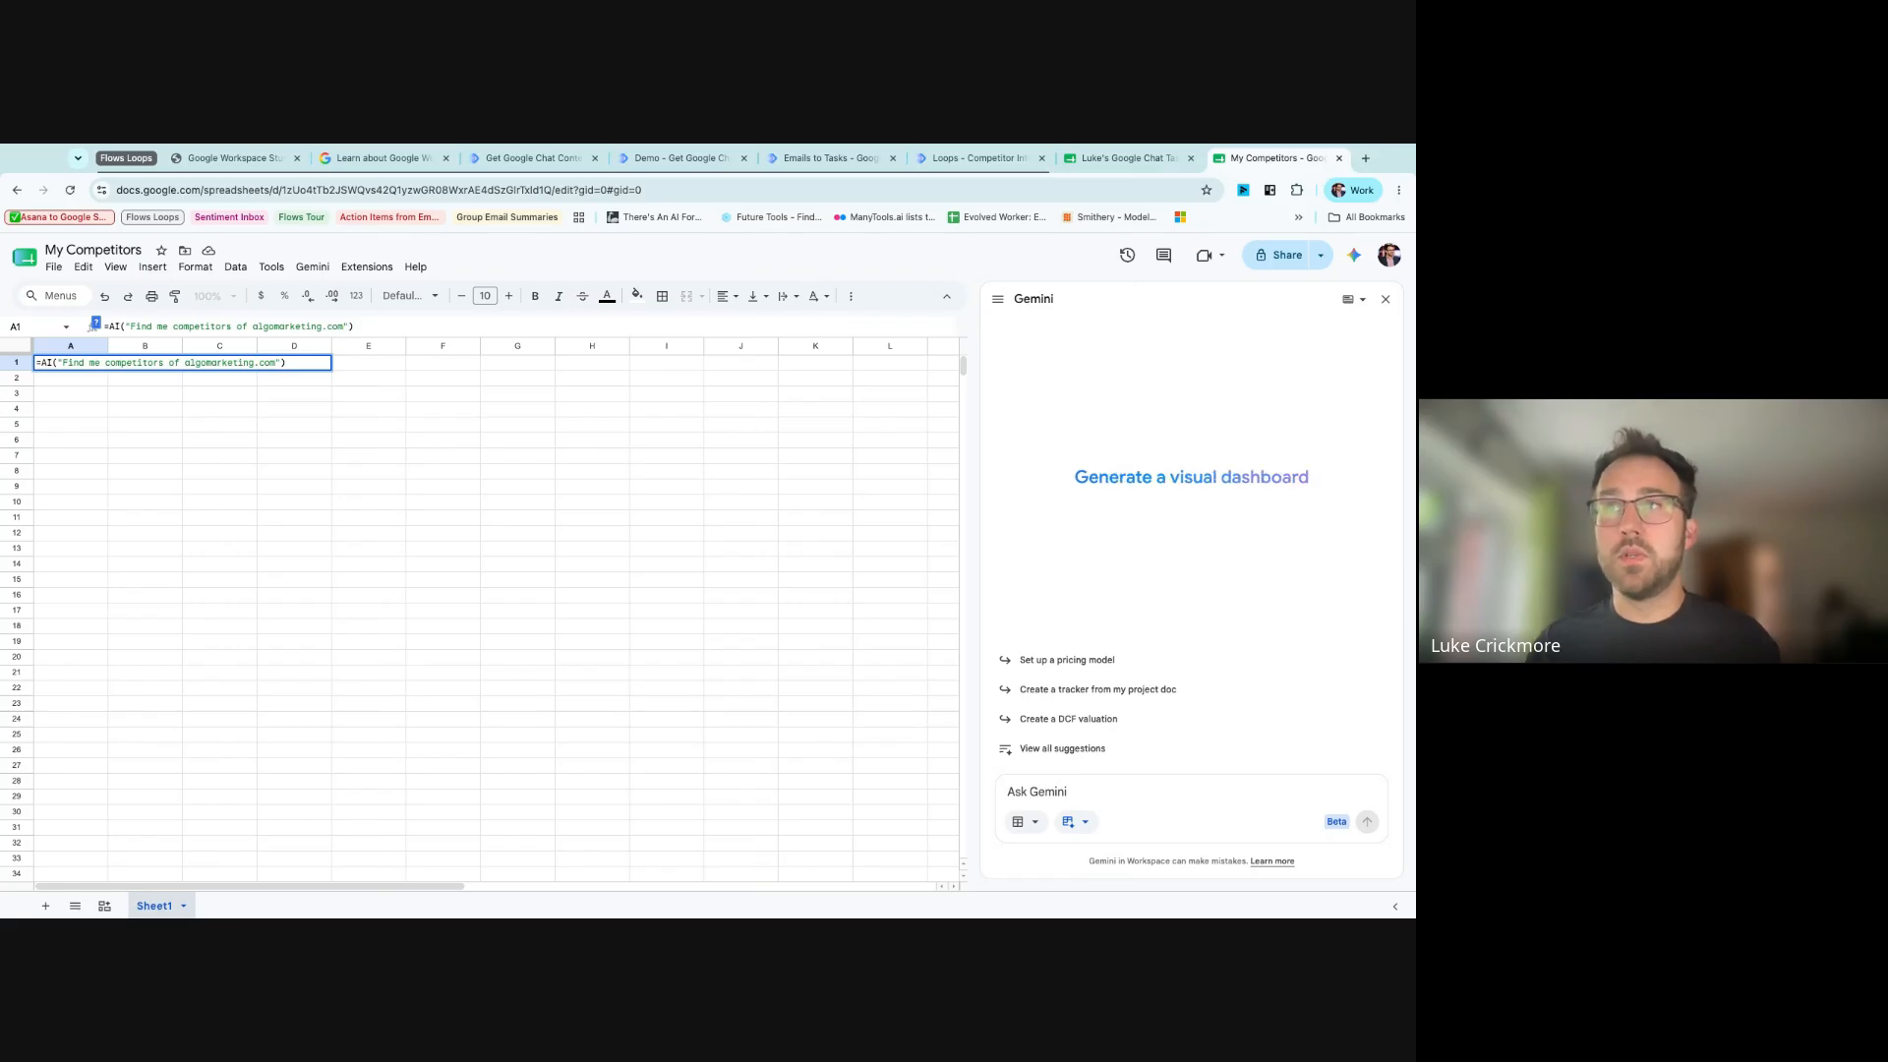
type(", ensure they are ")
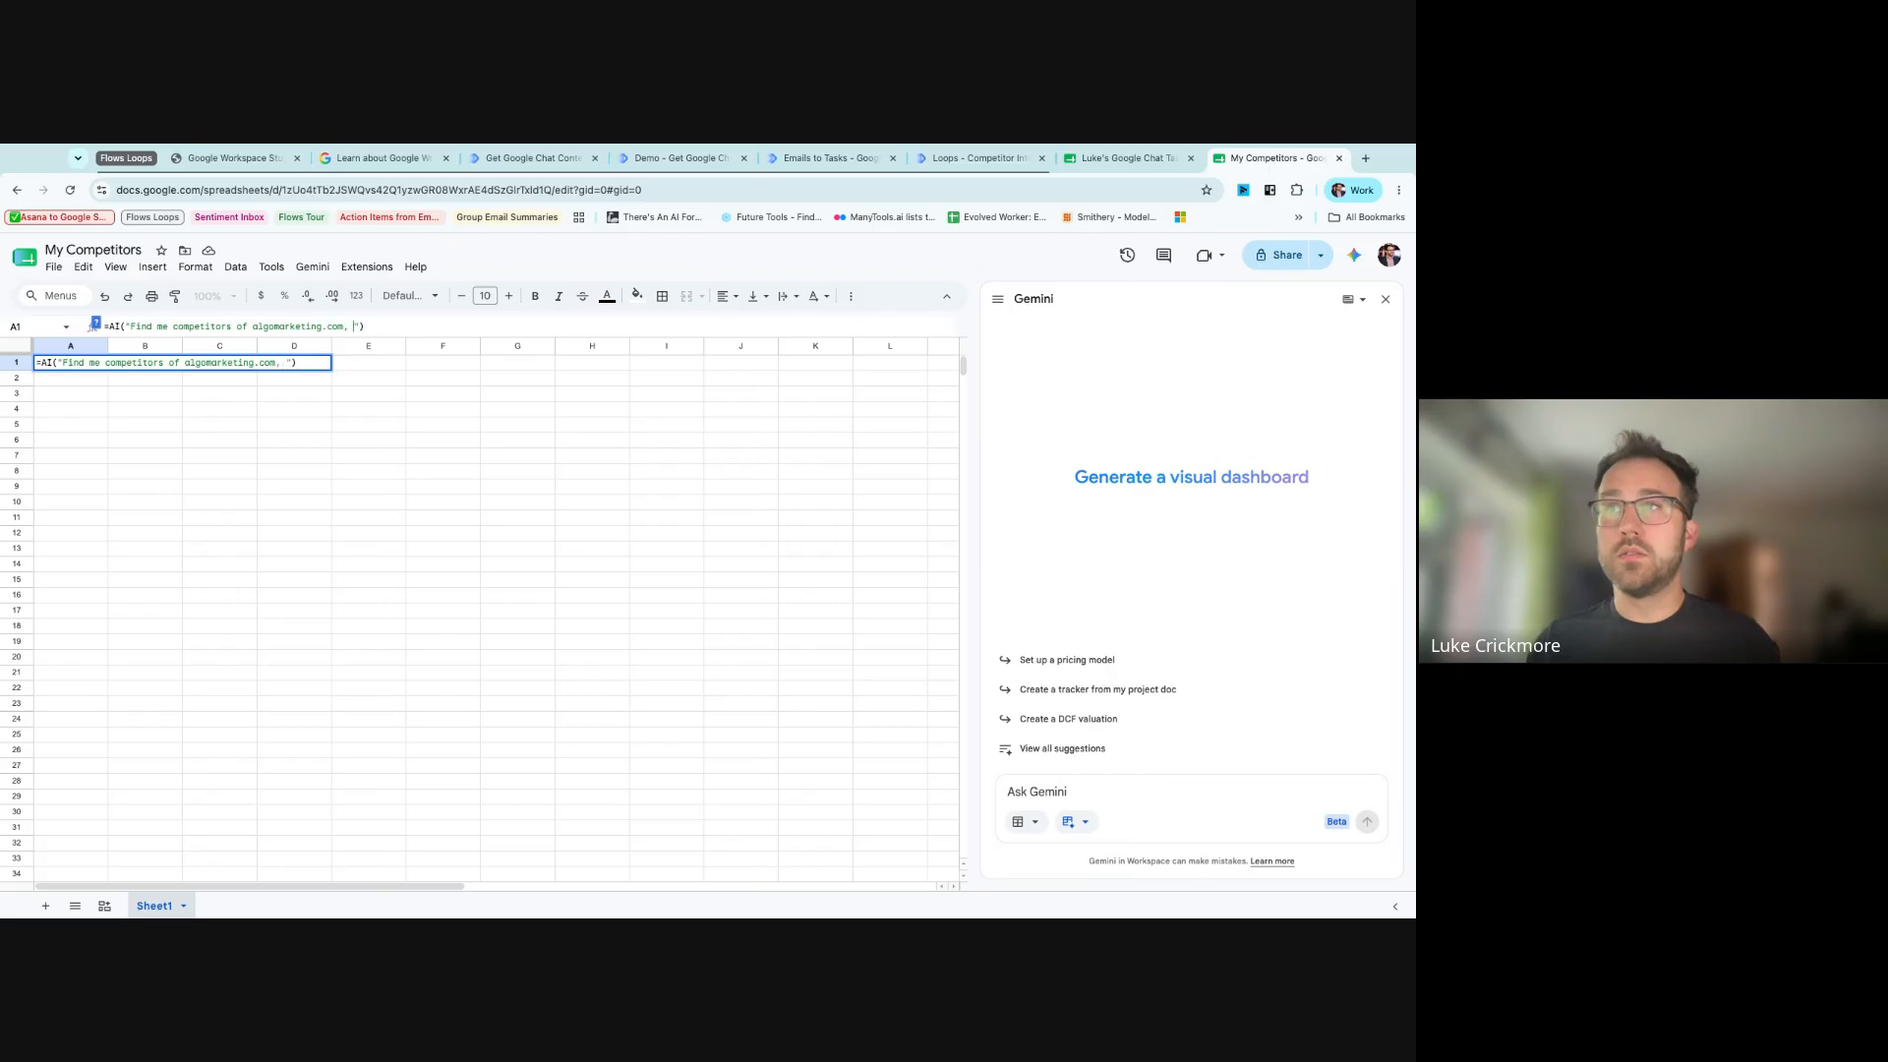
type("uniqu")
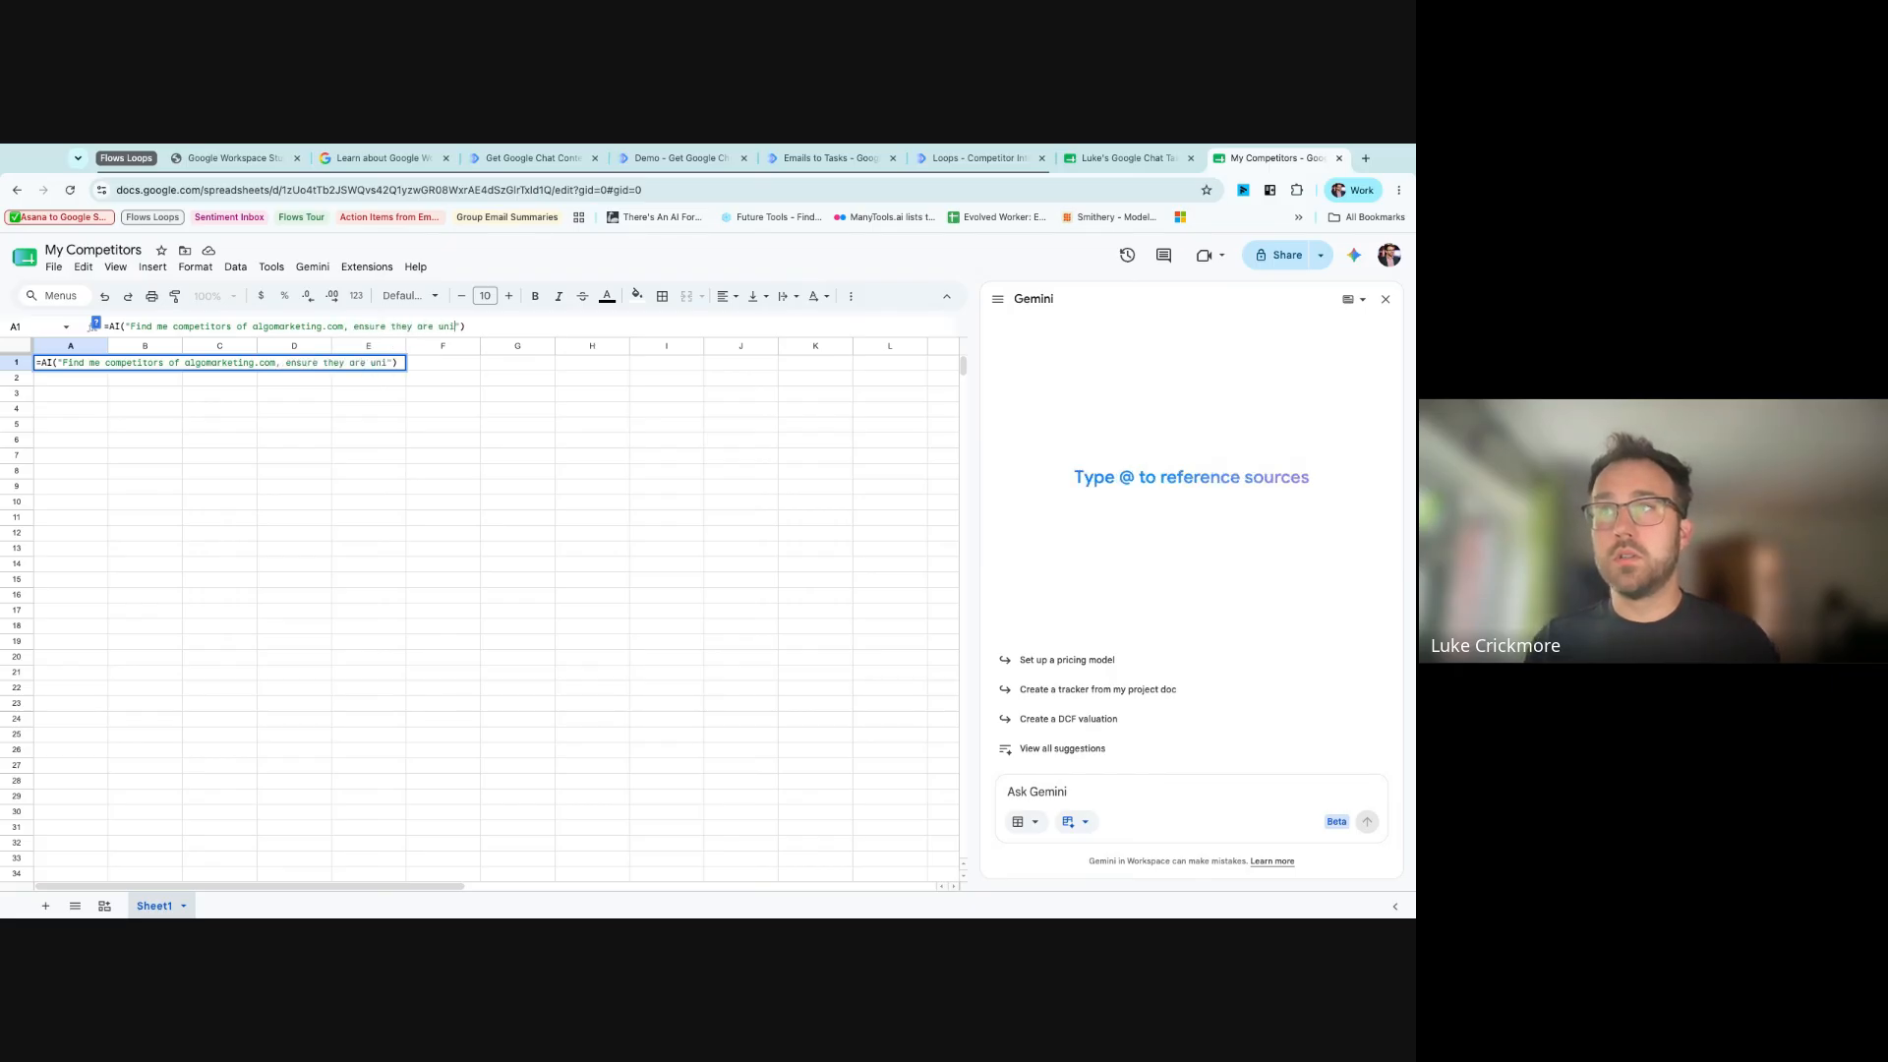
key("BackSpace")
key("BackSpace")
key("BackSpace")
key("BackSpace")
key("BackSpace")
key("BackSpace")
key("BackSpace")
key("BackSpace")
key("BackSpace")
key("BackSpace")
key("BackSpace")
key("BackSpace")
key("BackSpace")
key("BackSpace")
key("BackSpace")
key("BackSpace")
key("BackSpace")
key("BackSpace")
key("BackSpace")
key("BackSpace")
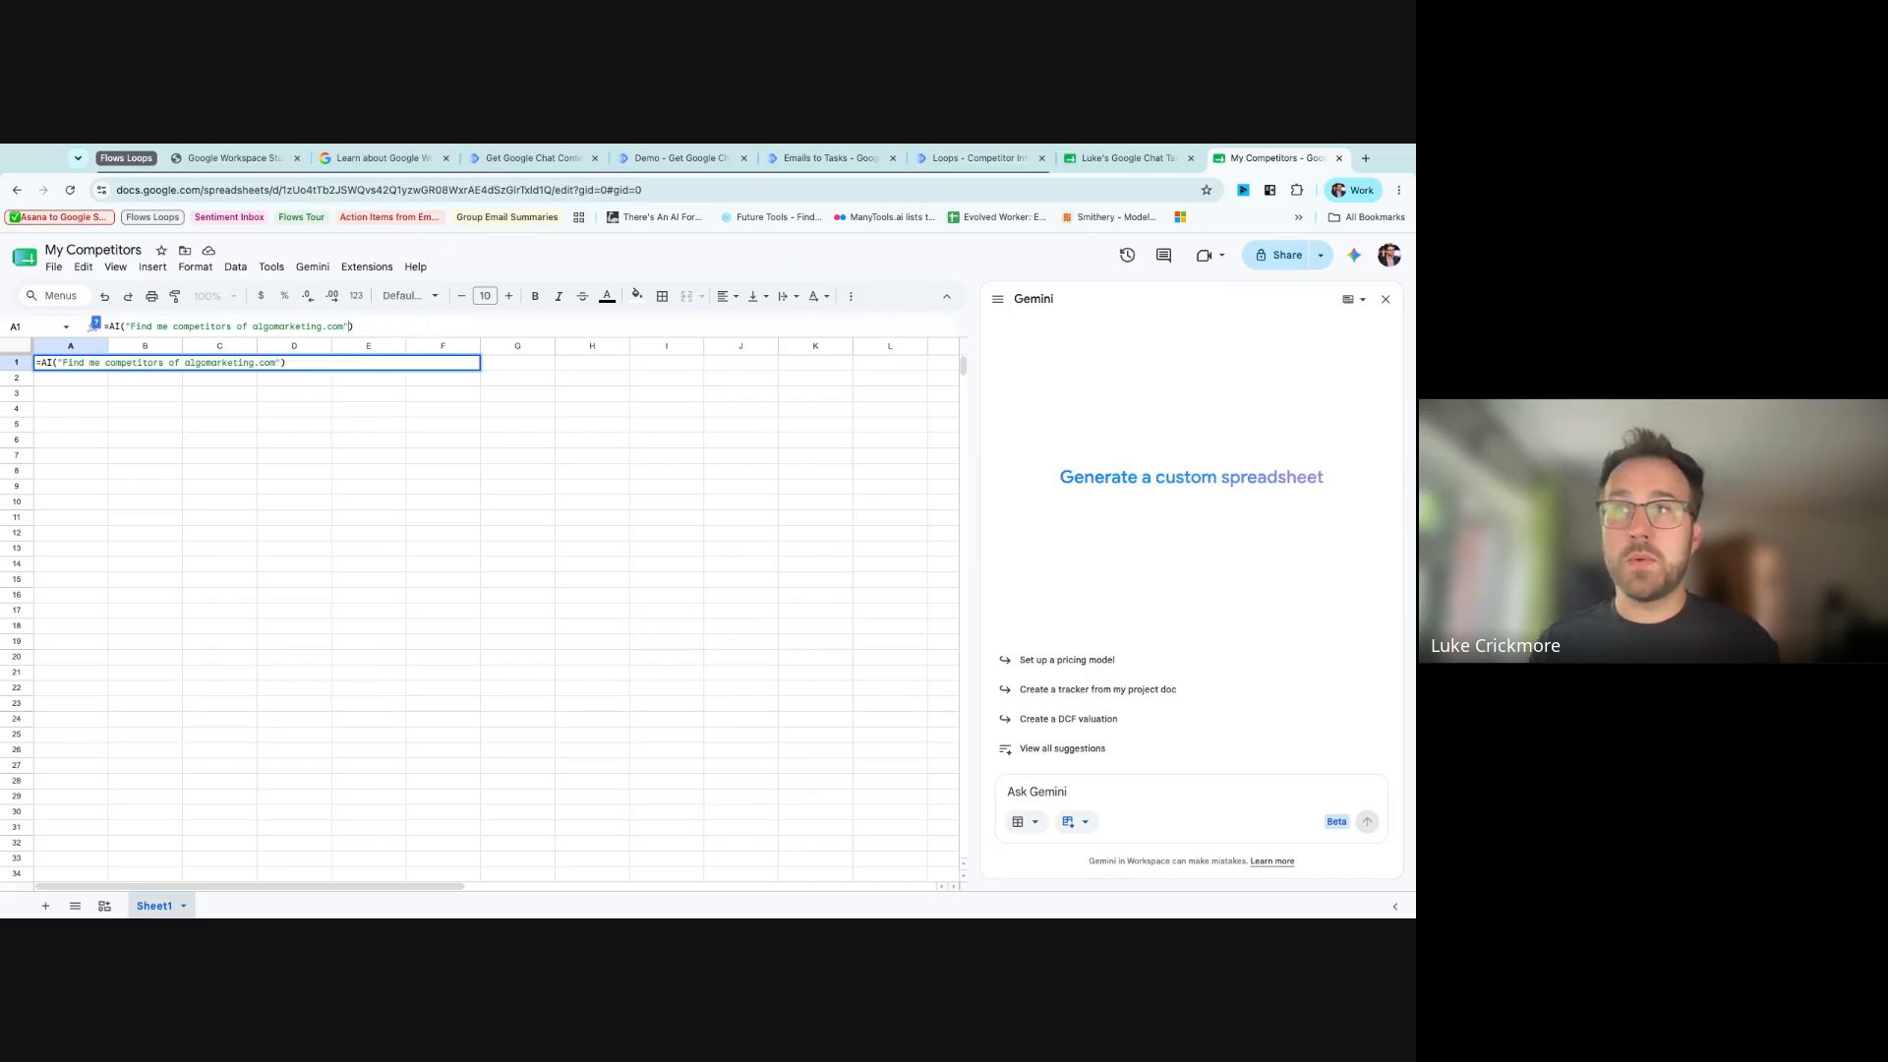
- Commit the AI formula in cell A1 with the competitor prompt as its only argument
type(",")
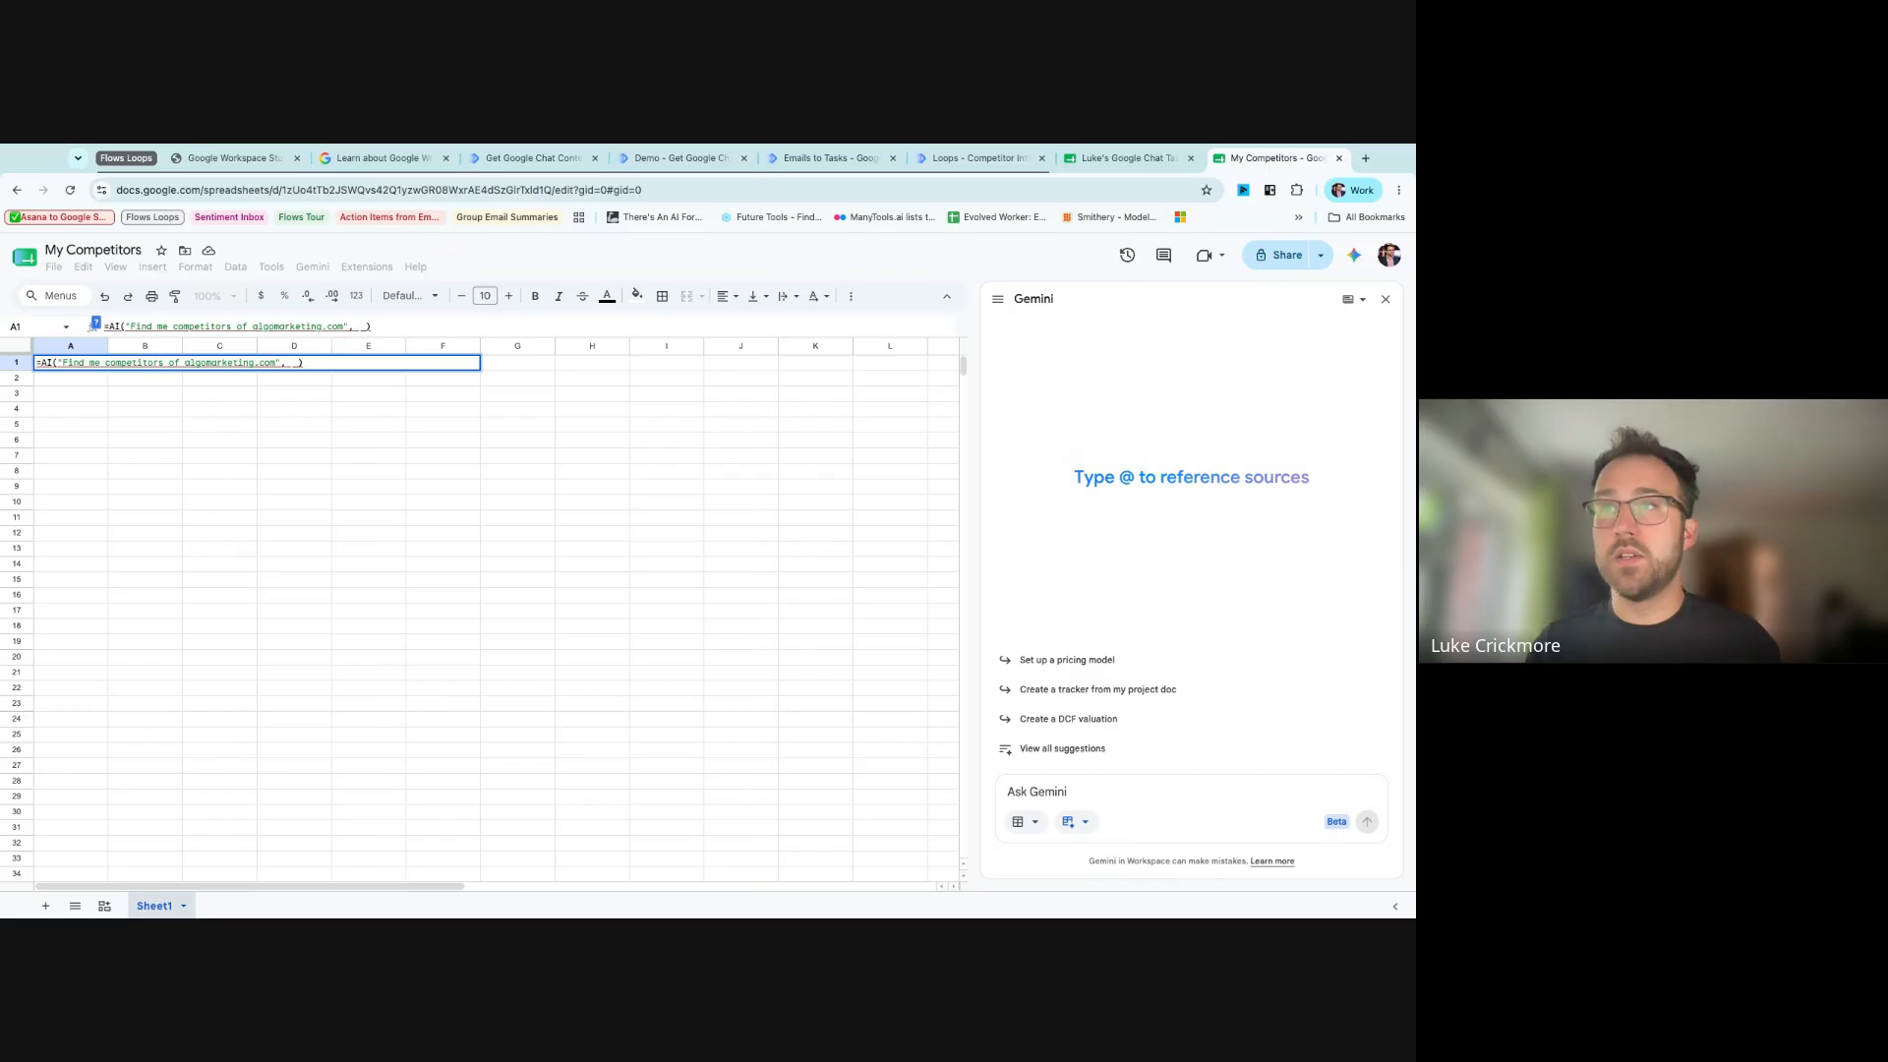
key("BackSpace")
key("BackSpace")
key("Return")
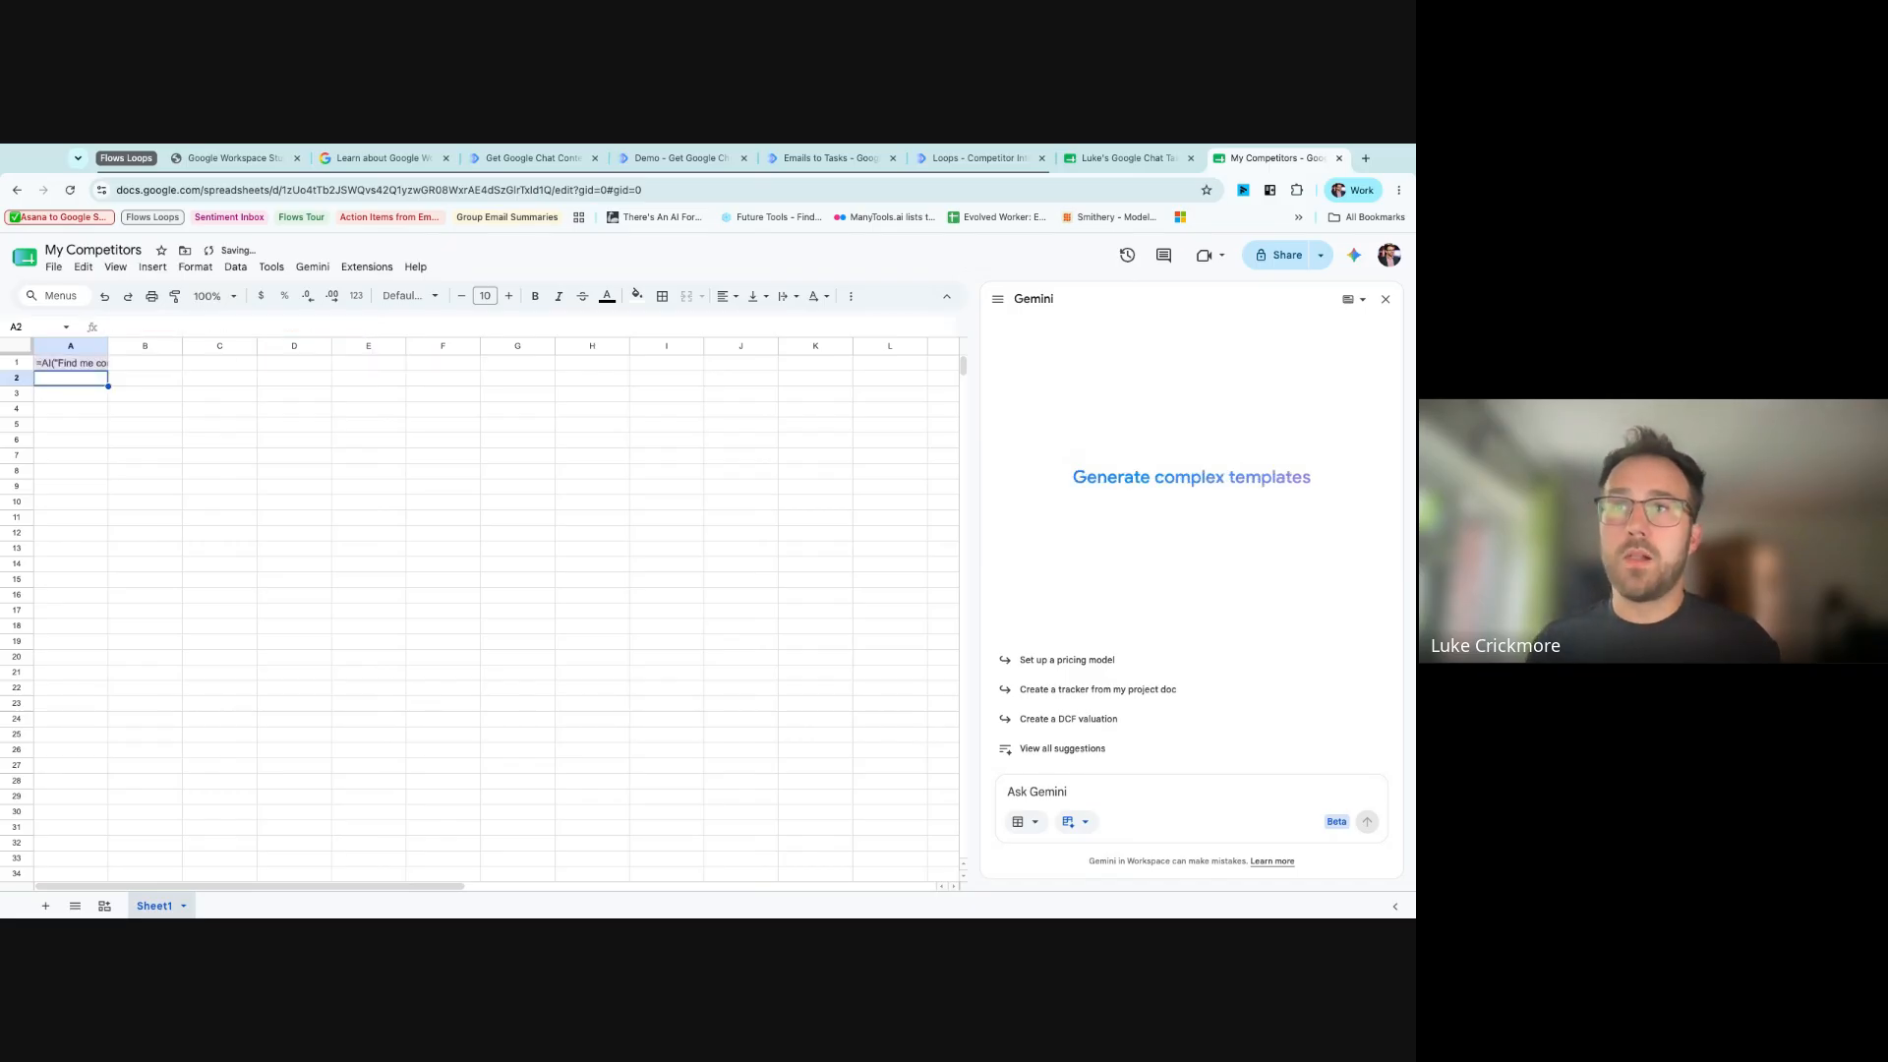
- Fill the AI formula from A1 down to A10 and check the generated competitor lists
left_click(69, 367)
left_click_drag(108, 370, 106, 556)
left_click(148, 488)
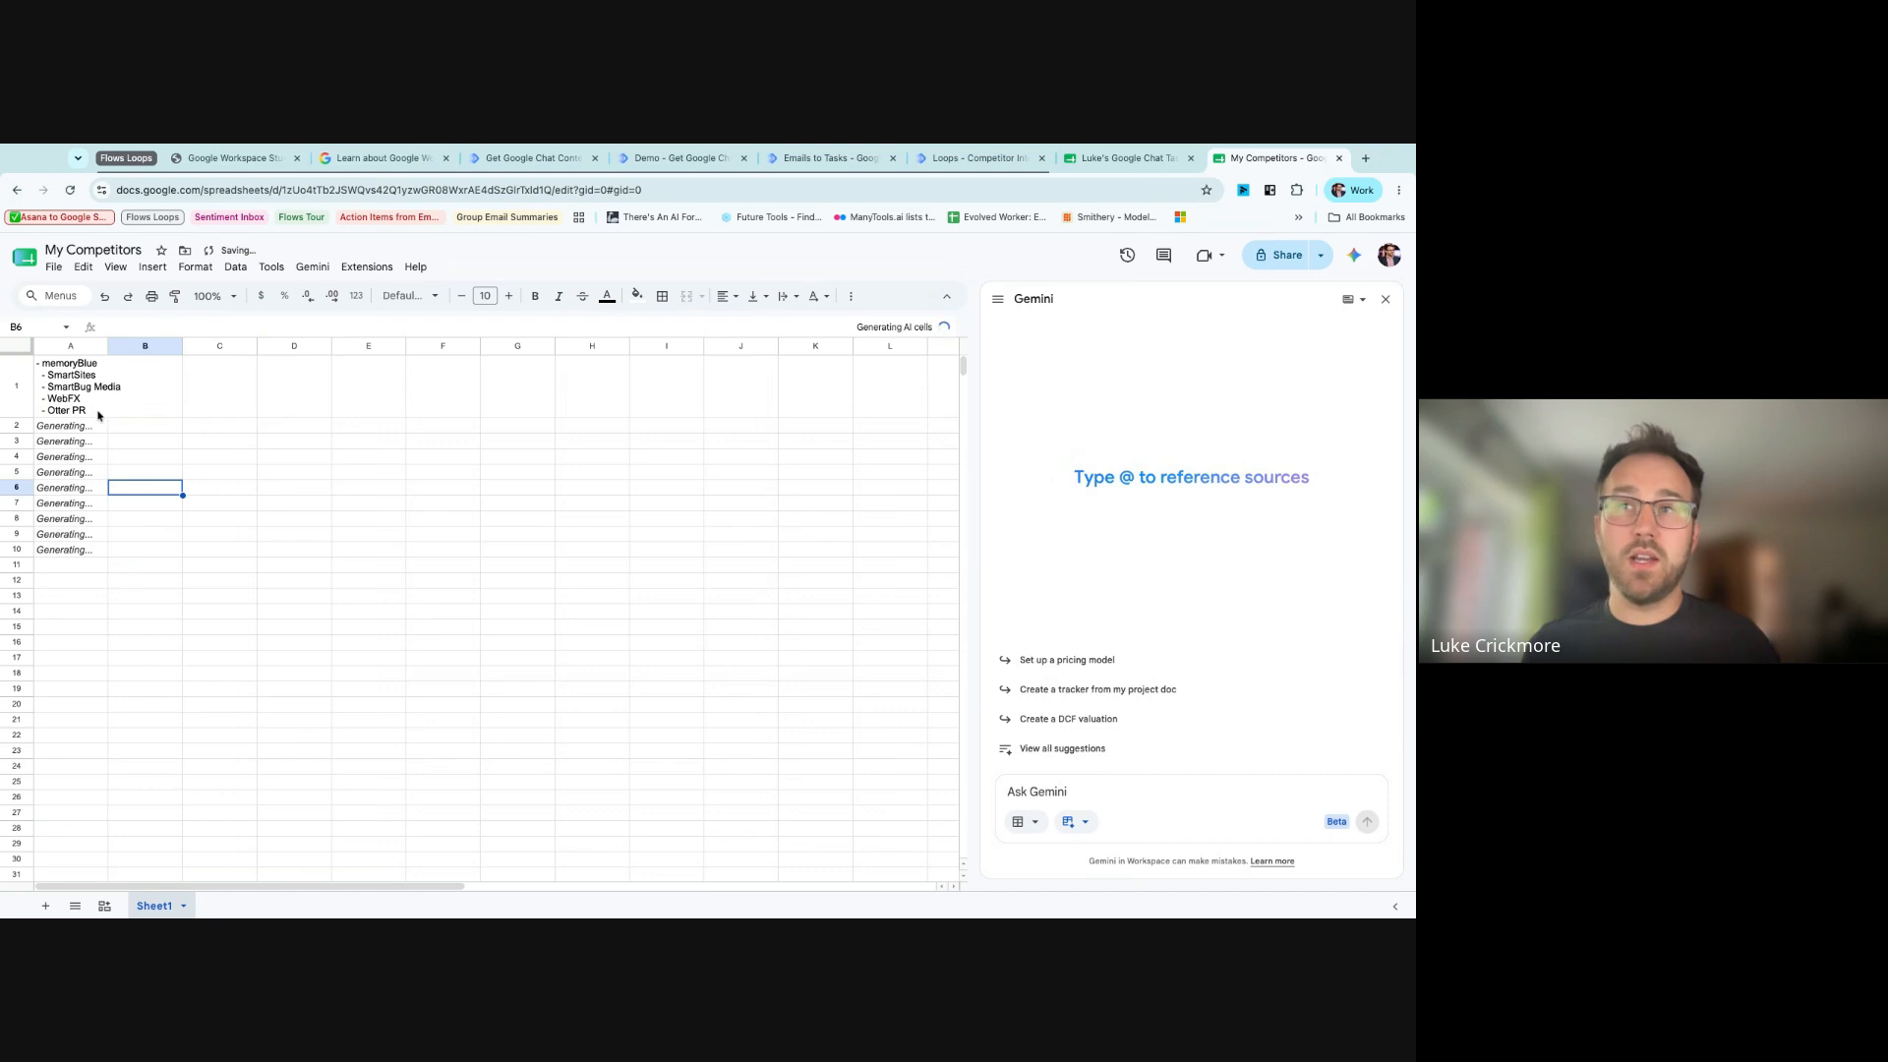
left_click(88, 406)
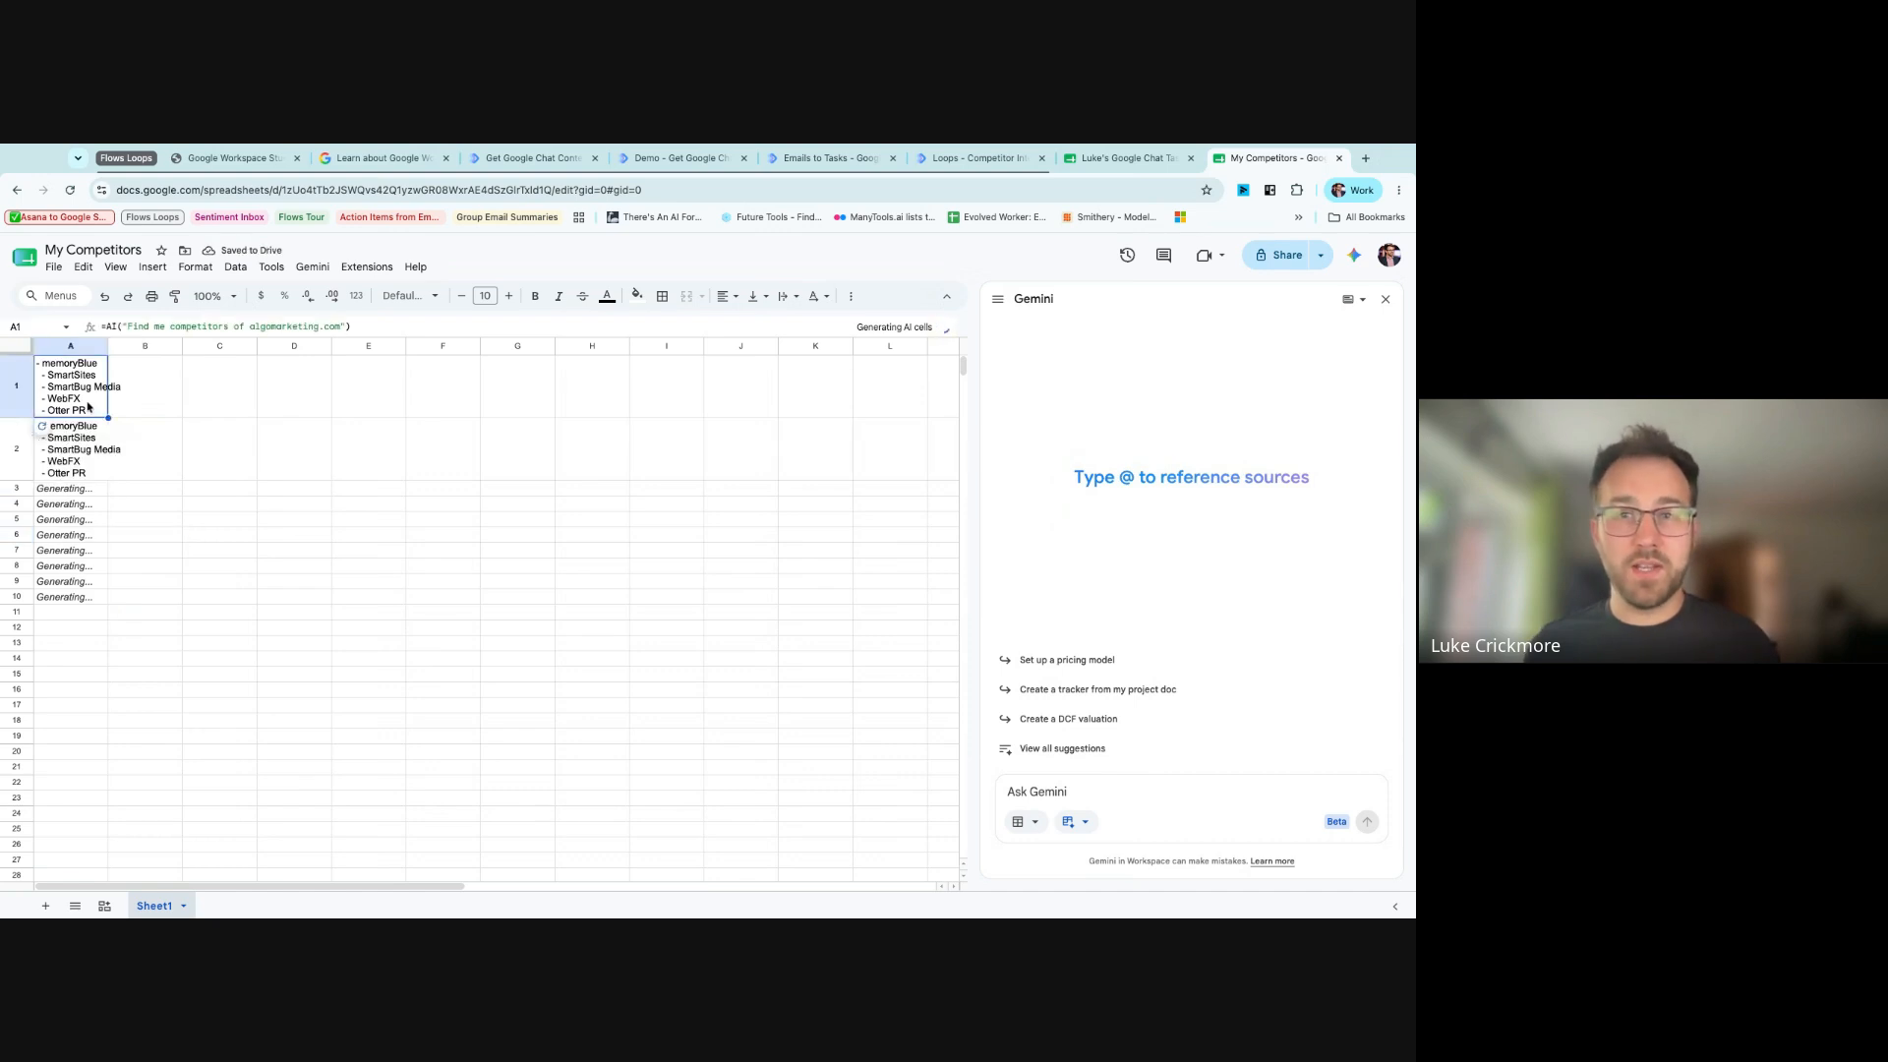
left_click(80, 454)
left_click(89, 526)
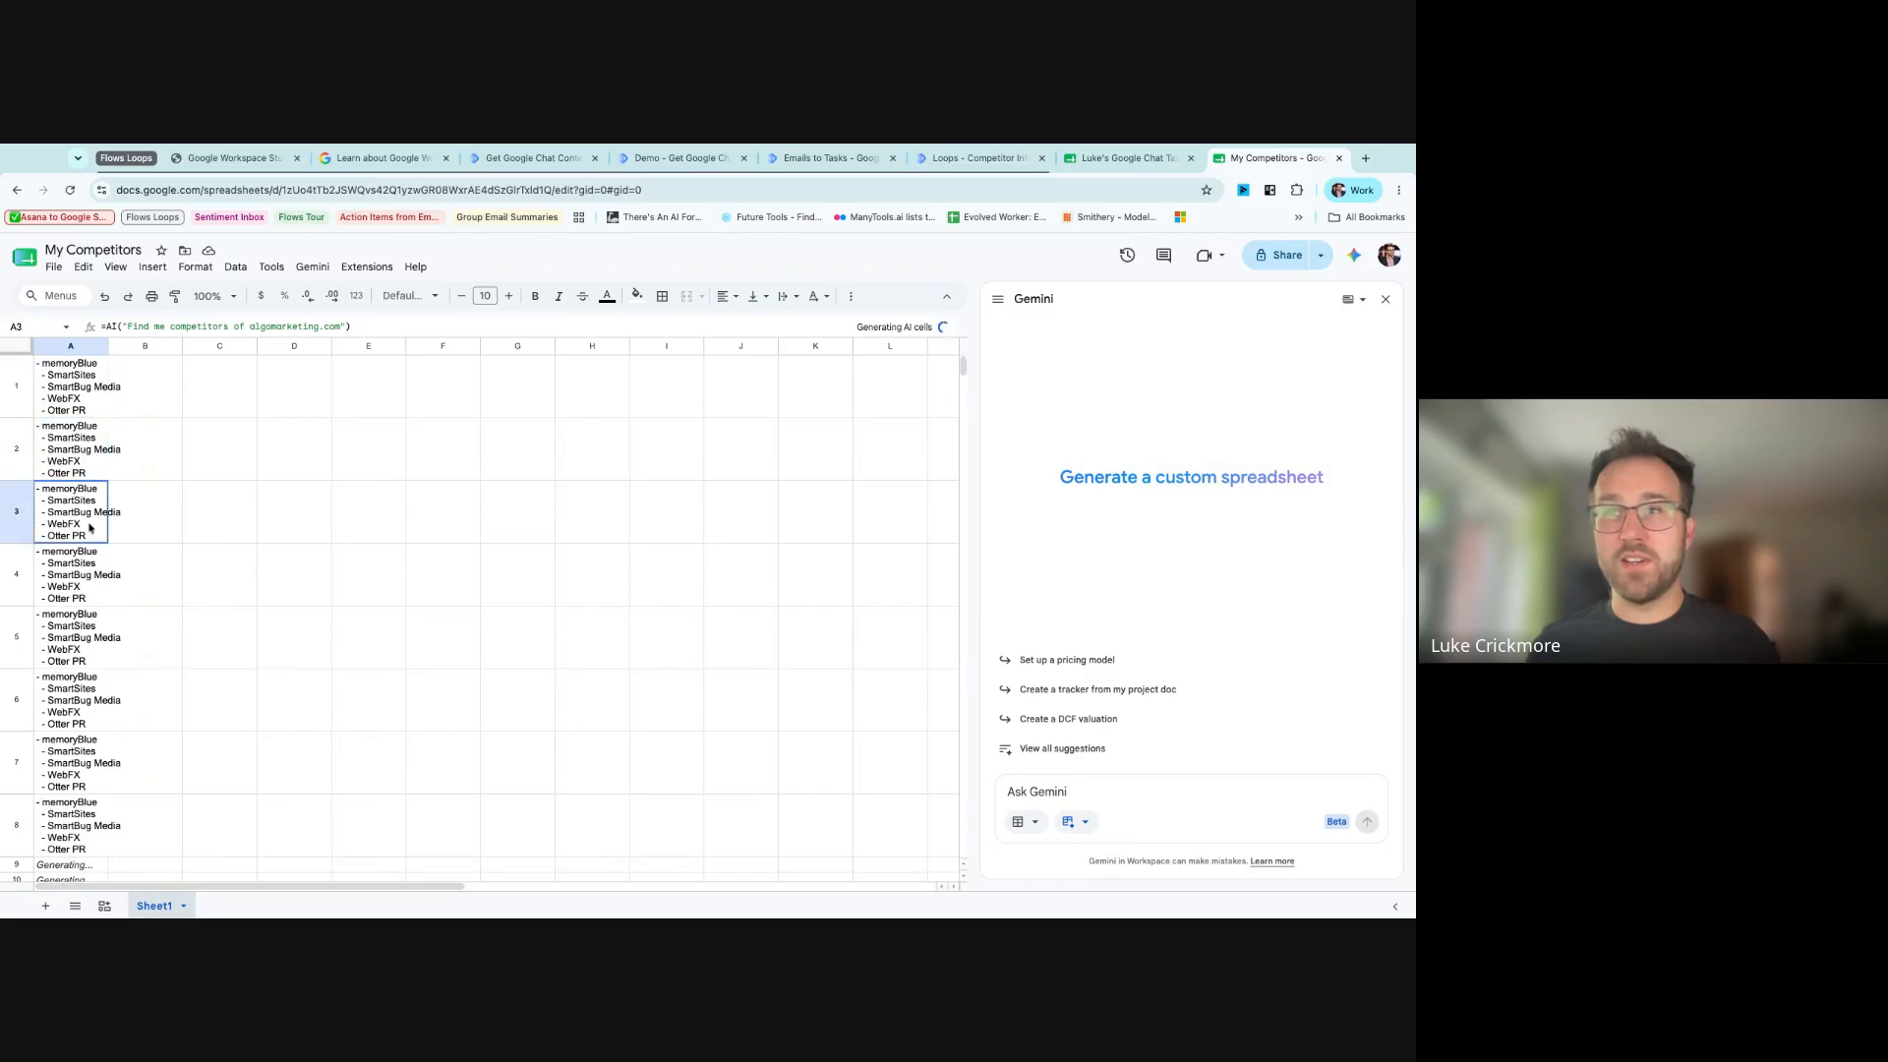
- Clear the AI formulas and generated lists from cells A1 to A10
scroll(67, 693, "down", 1)
scroll(66, 701, "down", 2)
left_click(87, 674)
key("shift+Up")
key("shift+Up")
key("shift+Up")
key("shift+Up")
key("shift+Up")
key("shift+Up")
key("shift+Up")
key("shift+Up")
key("shift+Up")
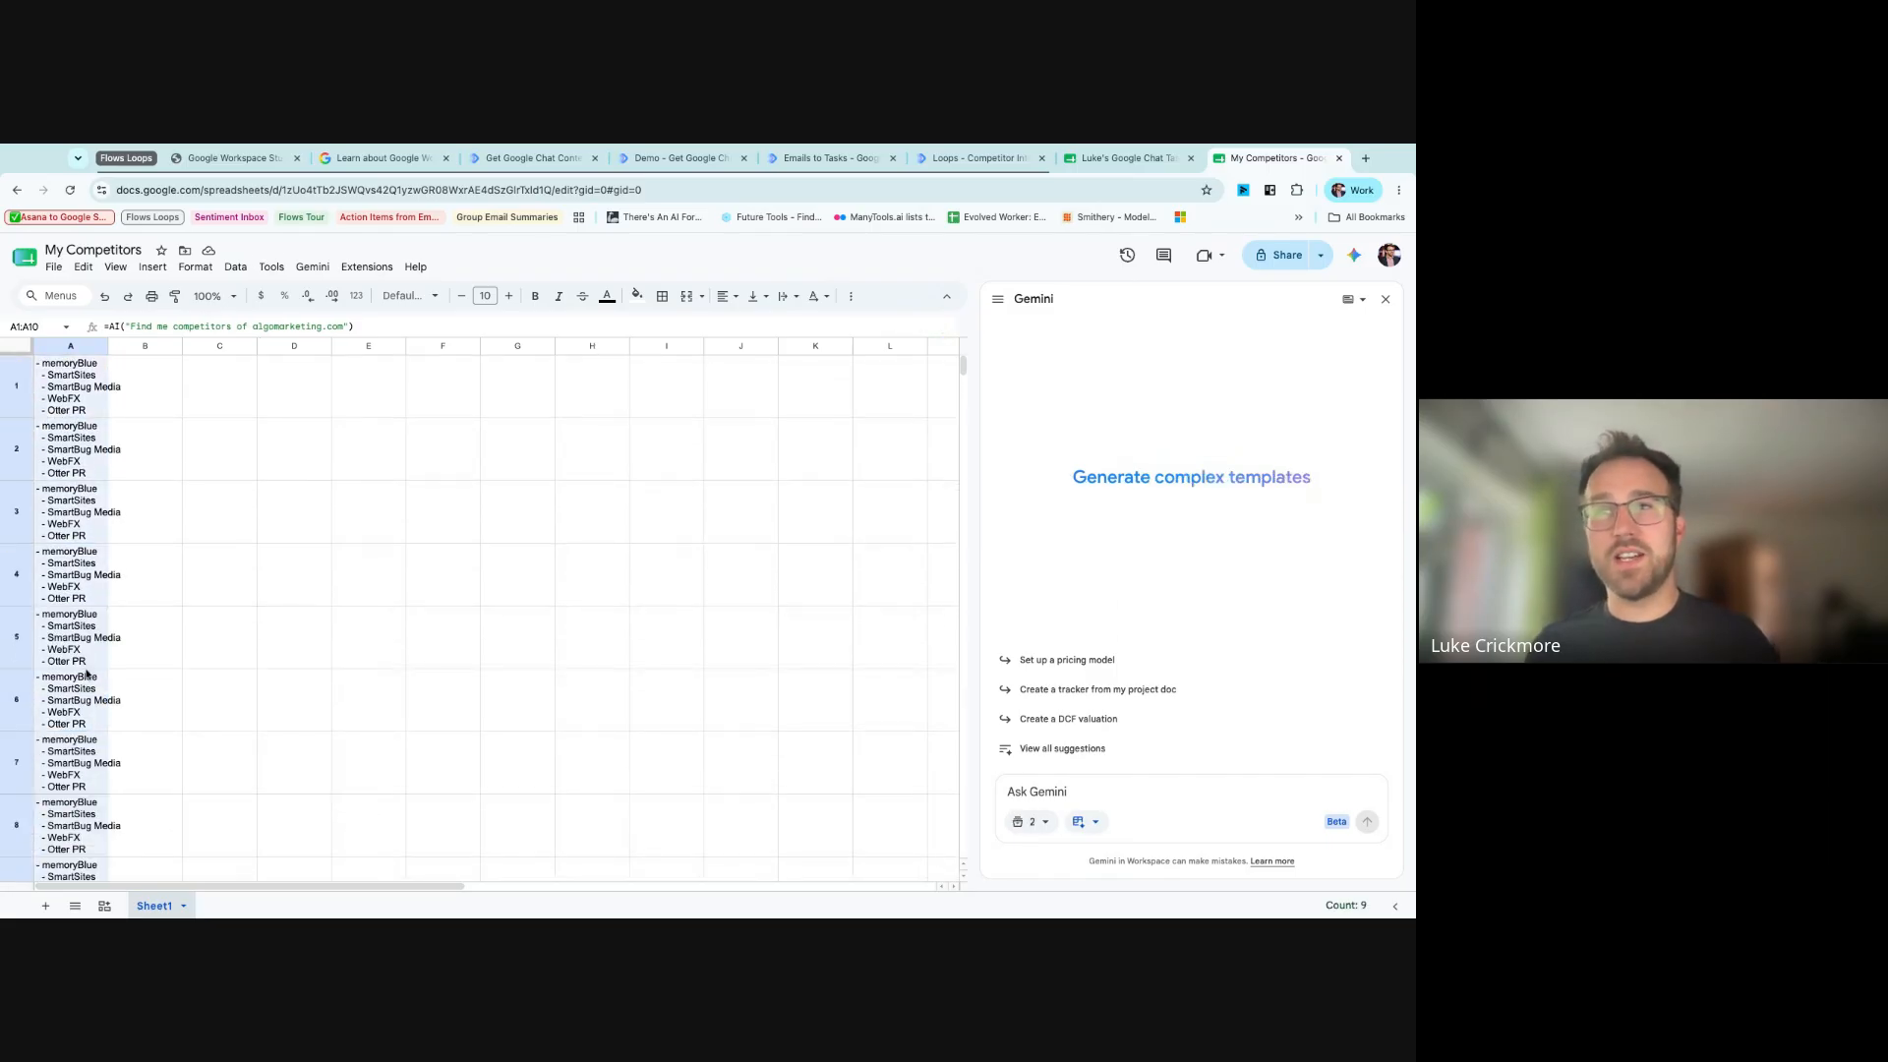
key("Delete")
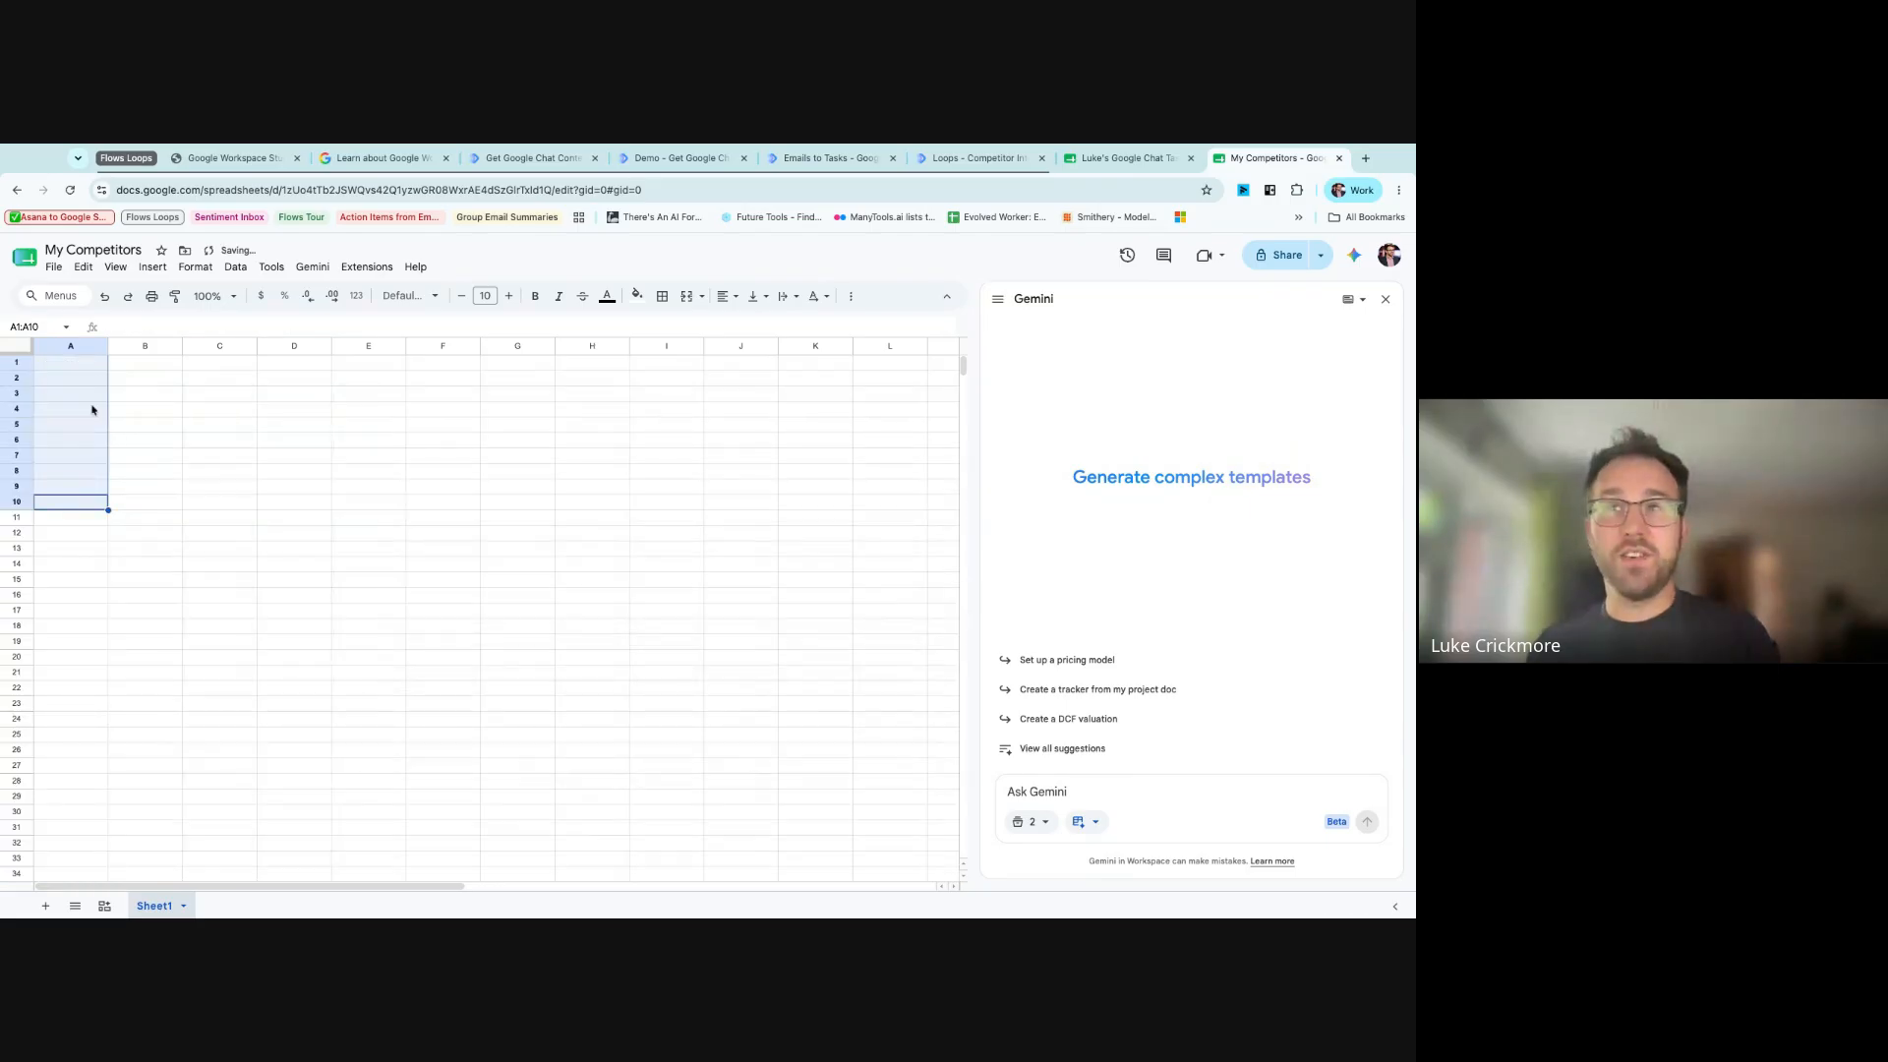
- Starting from empty cell A1, ask Gemini "Can you populate this sheet with competitors of amazon"
left_click(73, 374)
left_click(73, 367)
left_click(1121, 795)
type("Can")
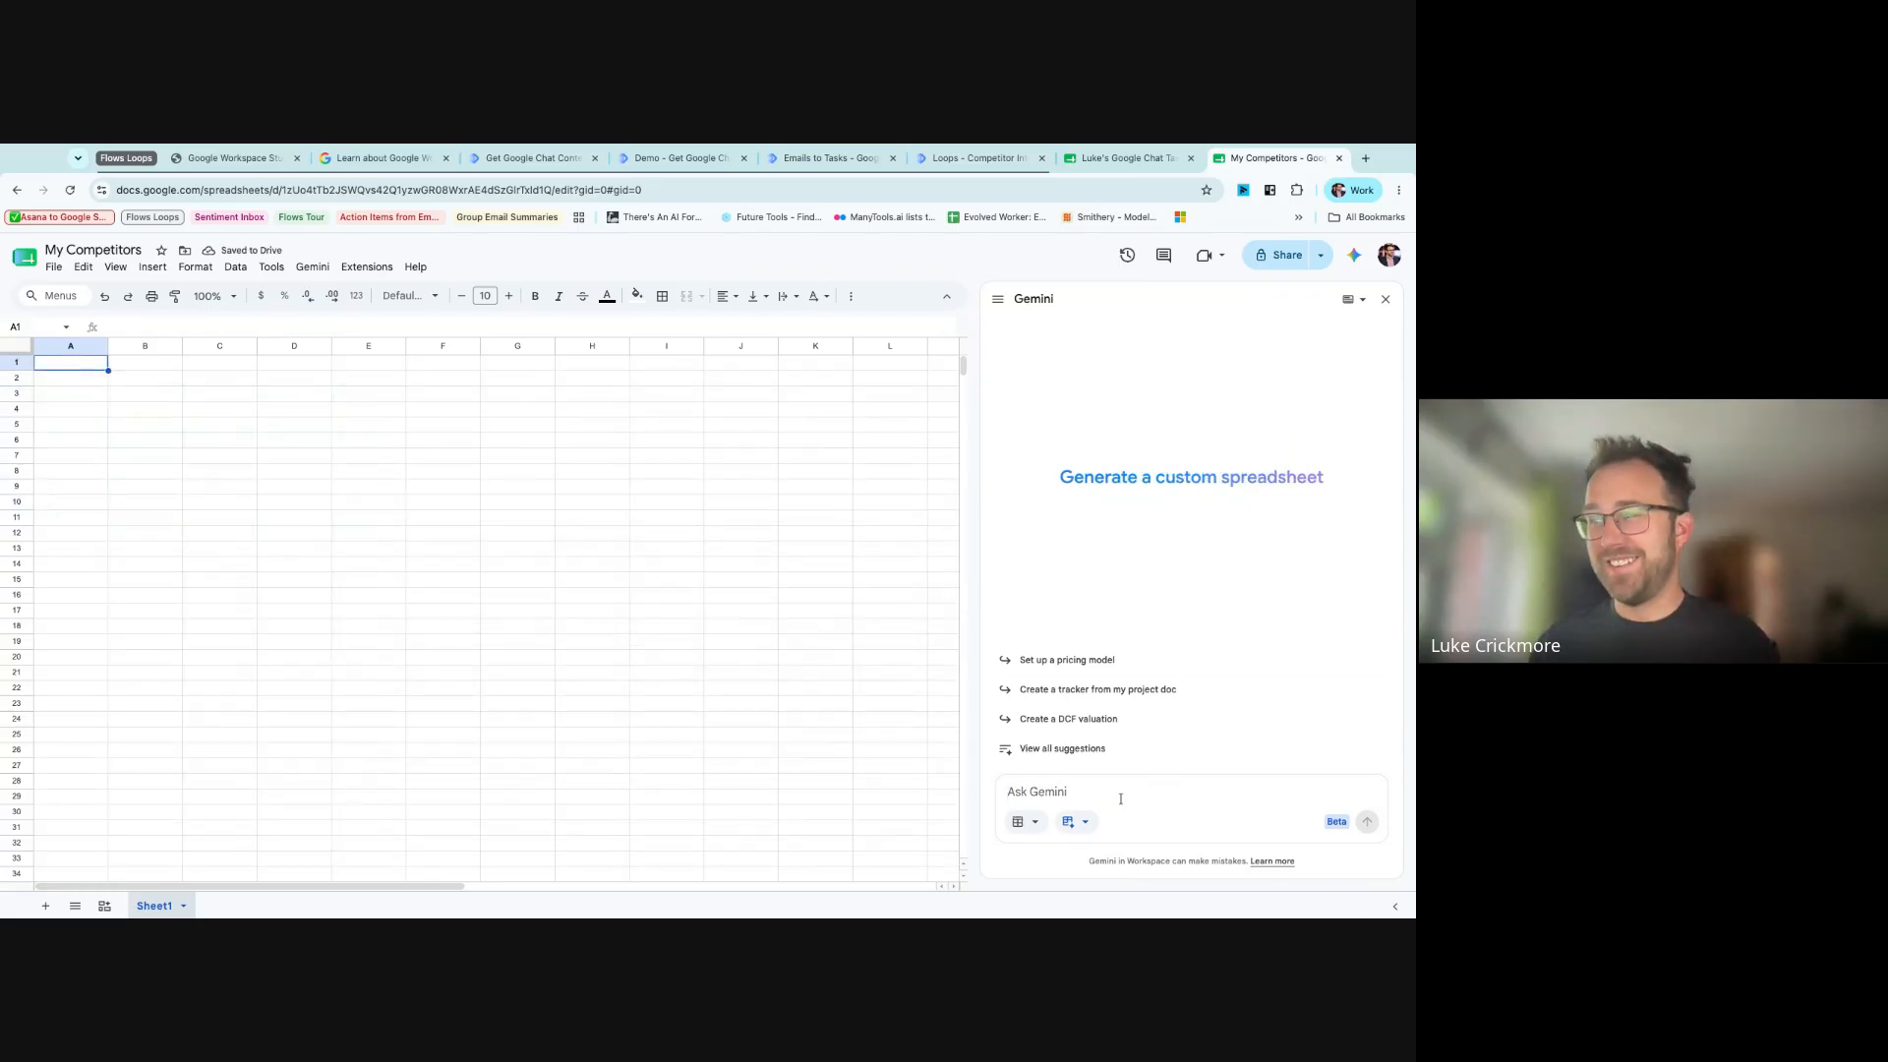
type(" you populate t")
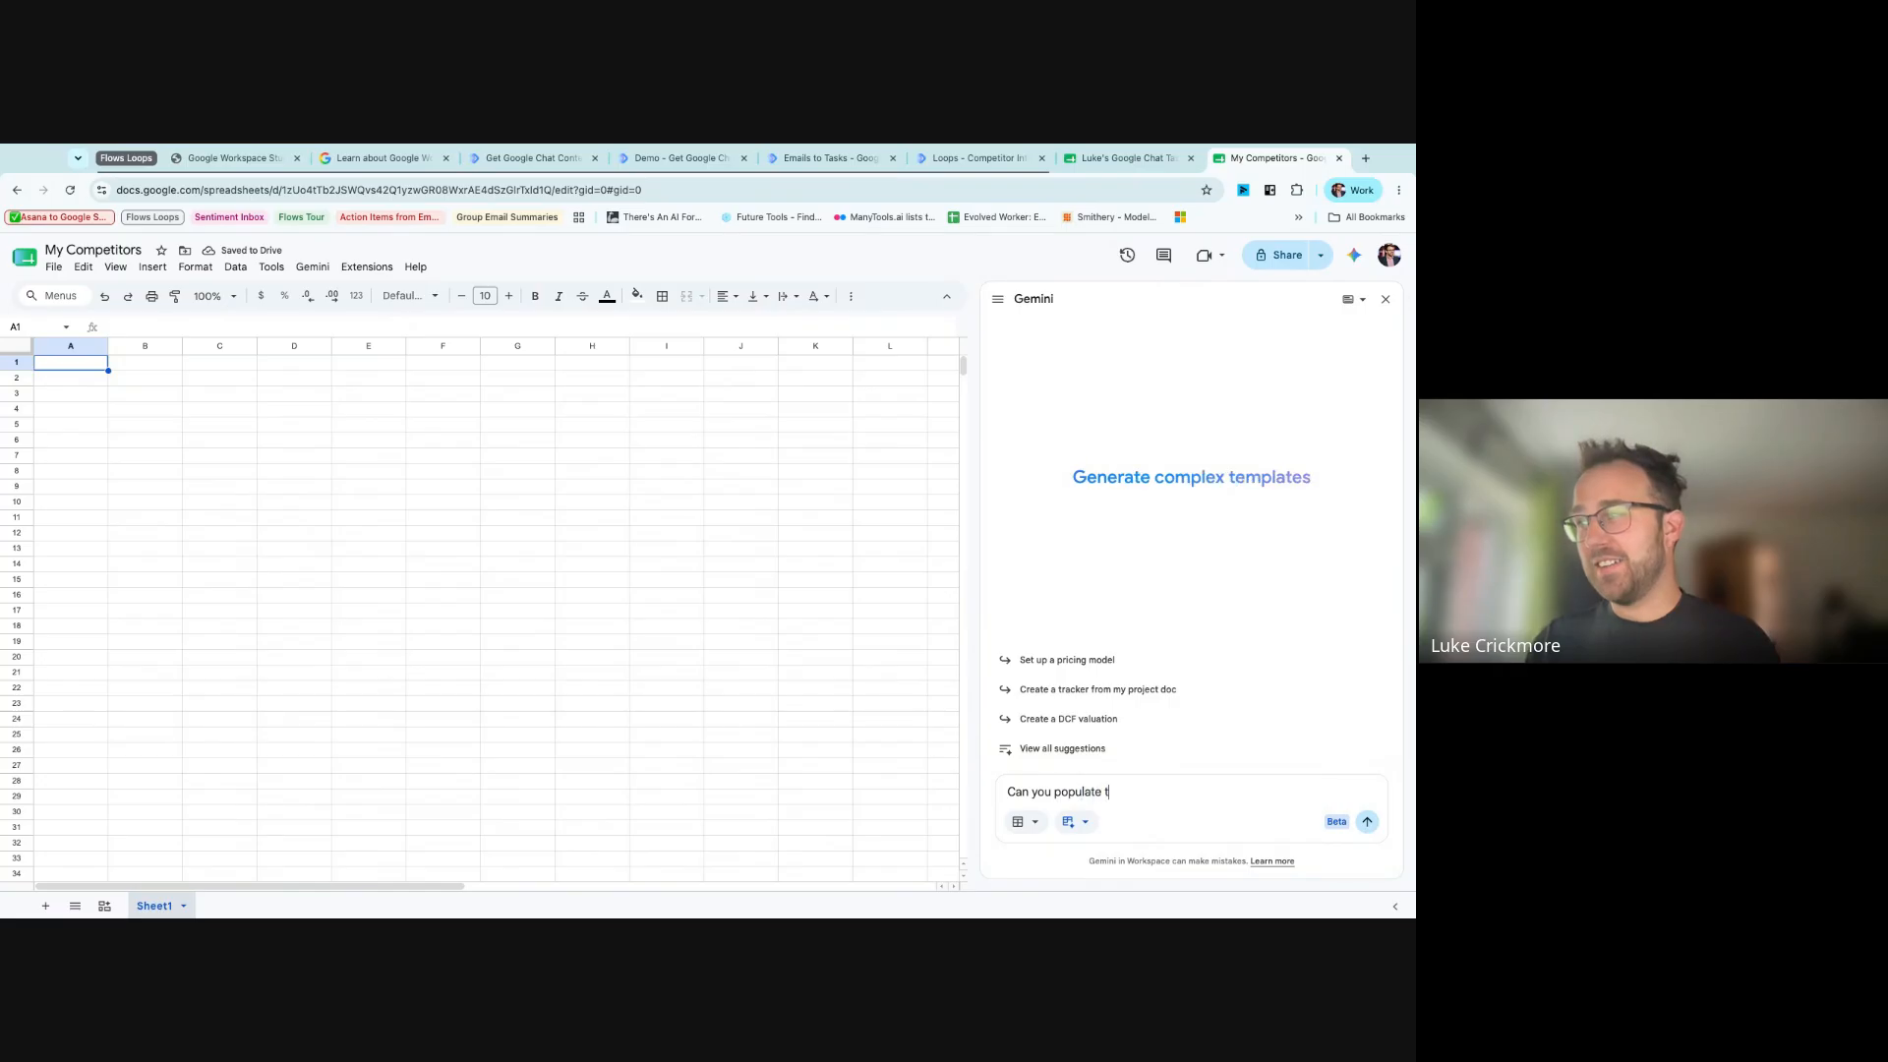
type("his sheet with ")
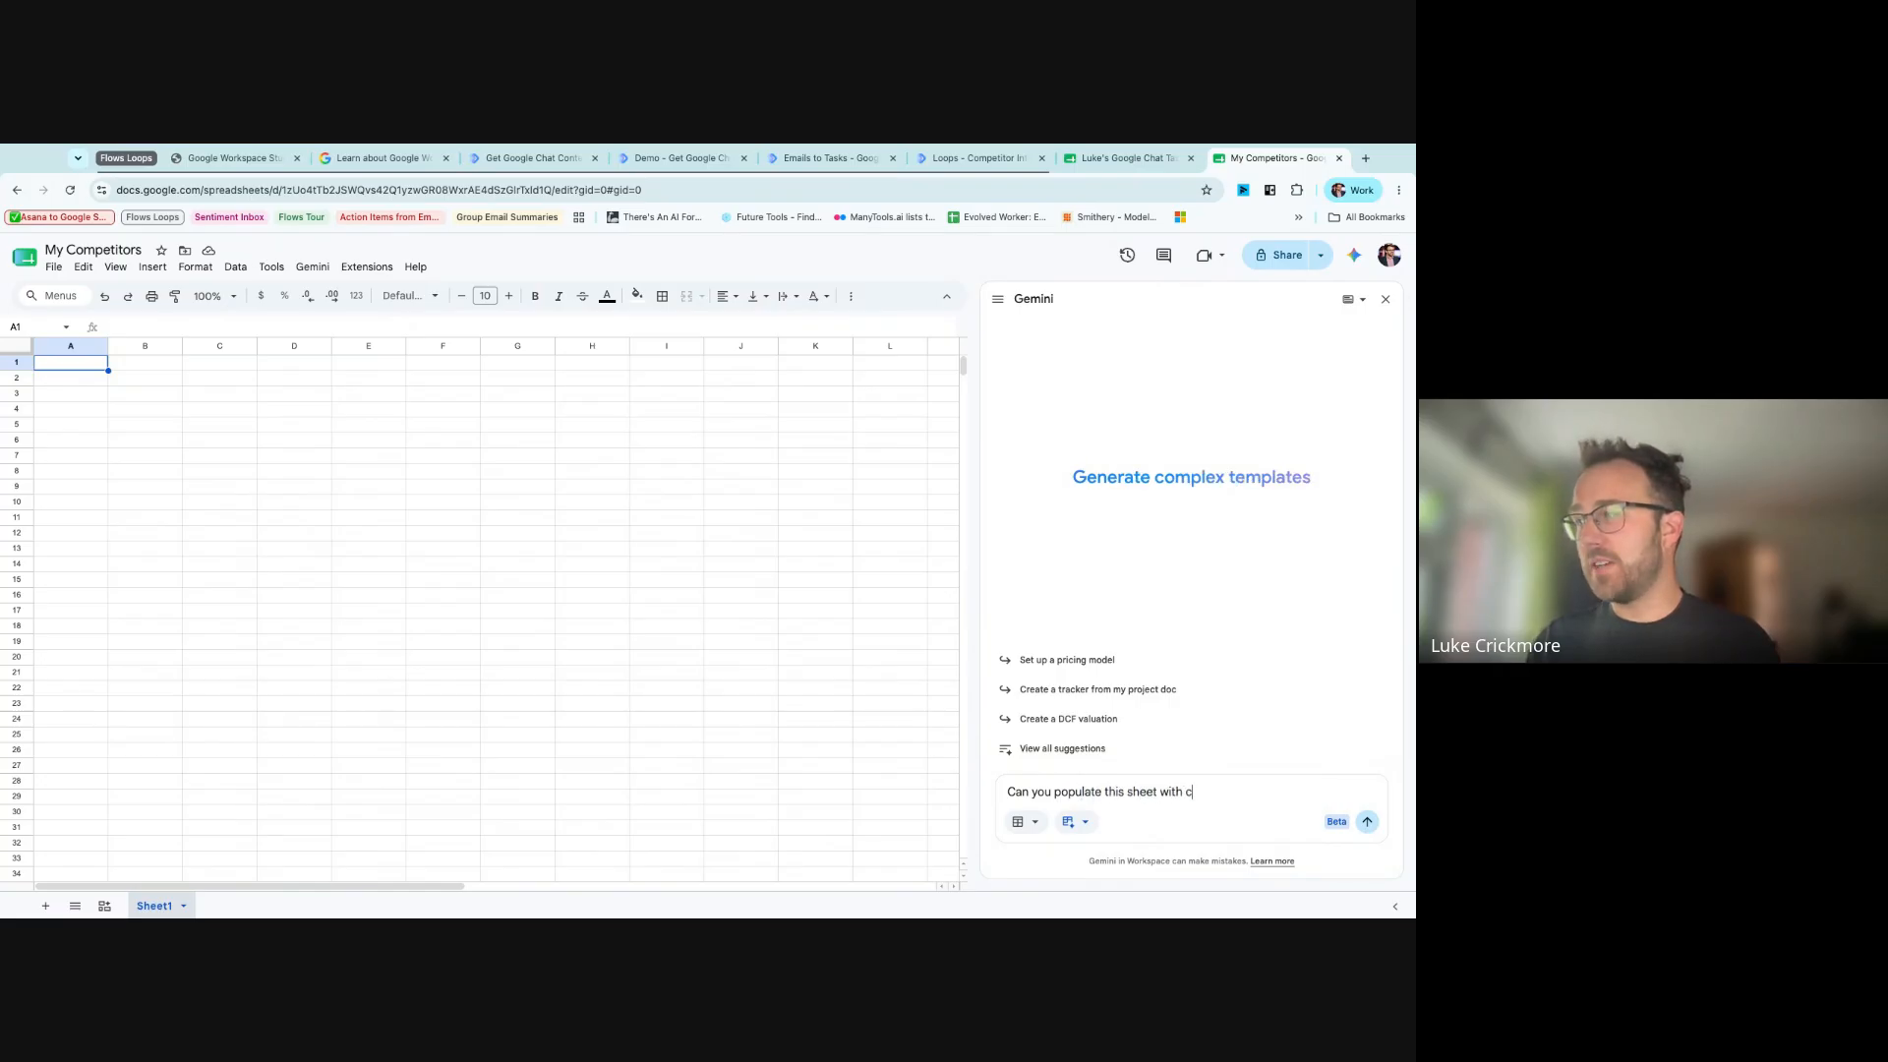
type("competitors of ")
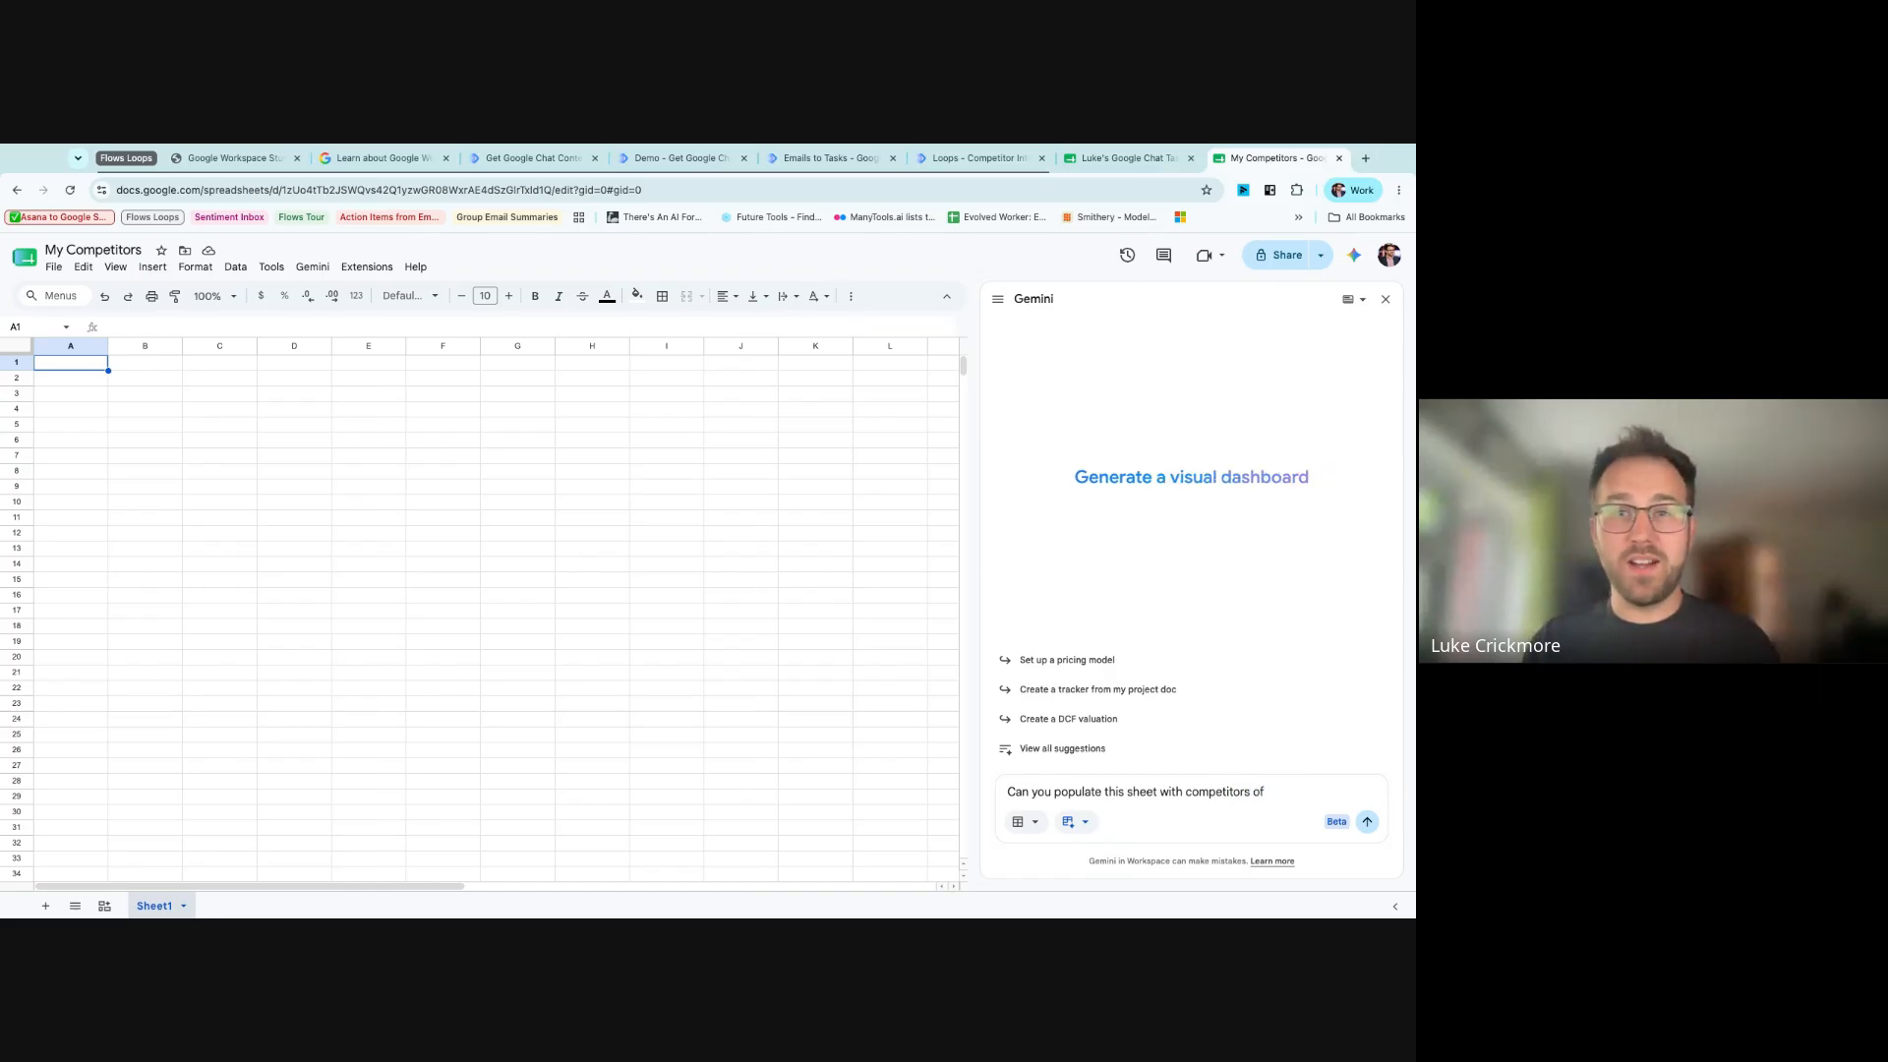
type("a")
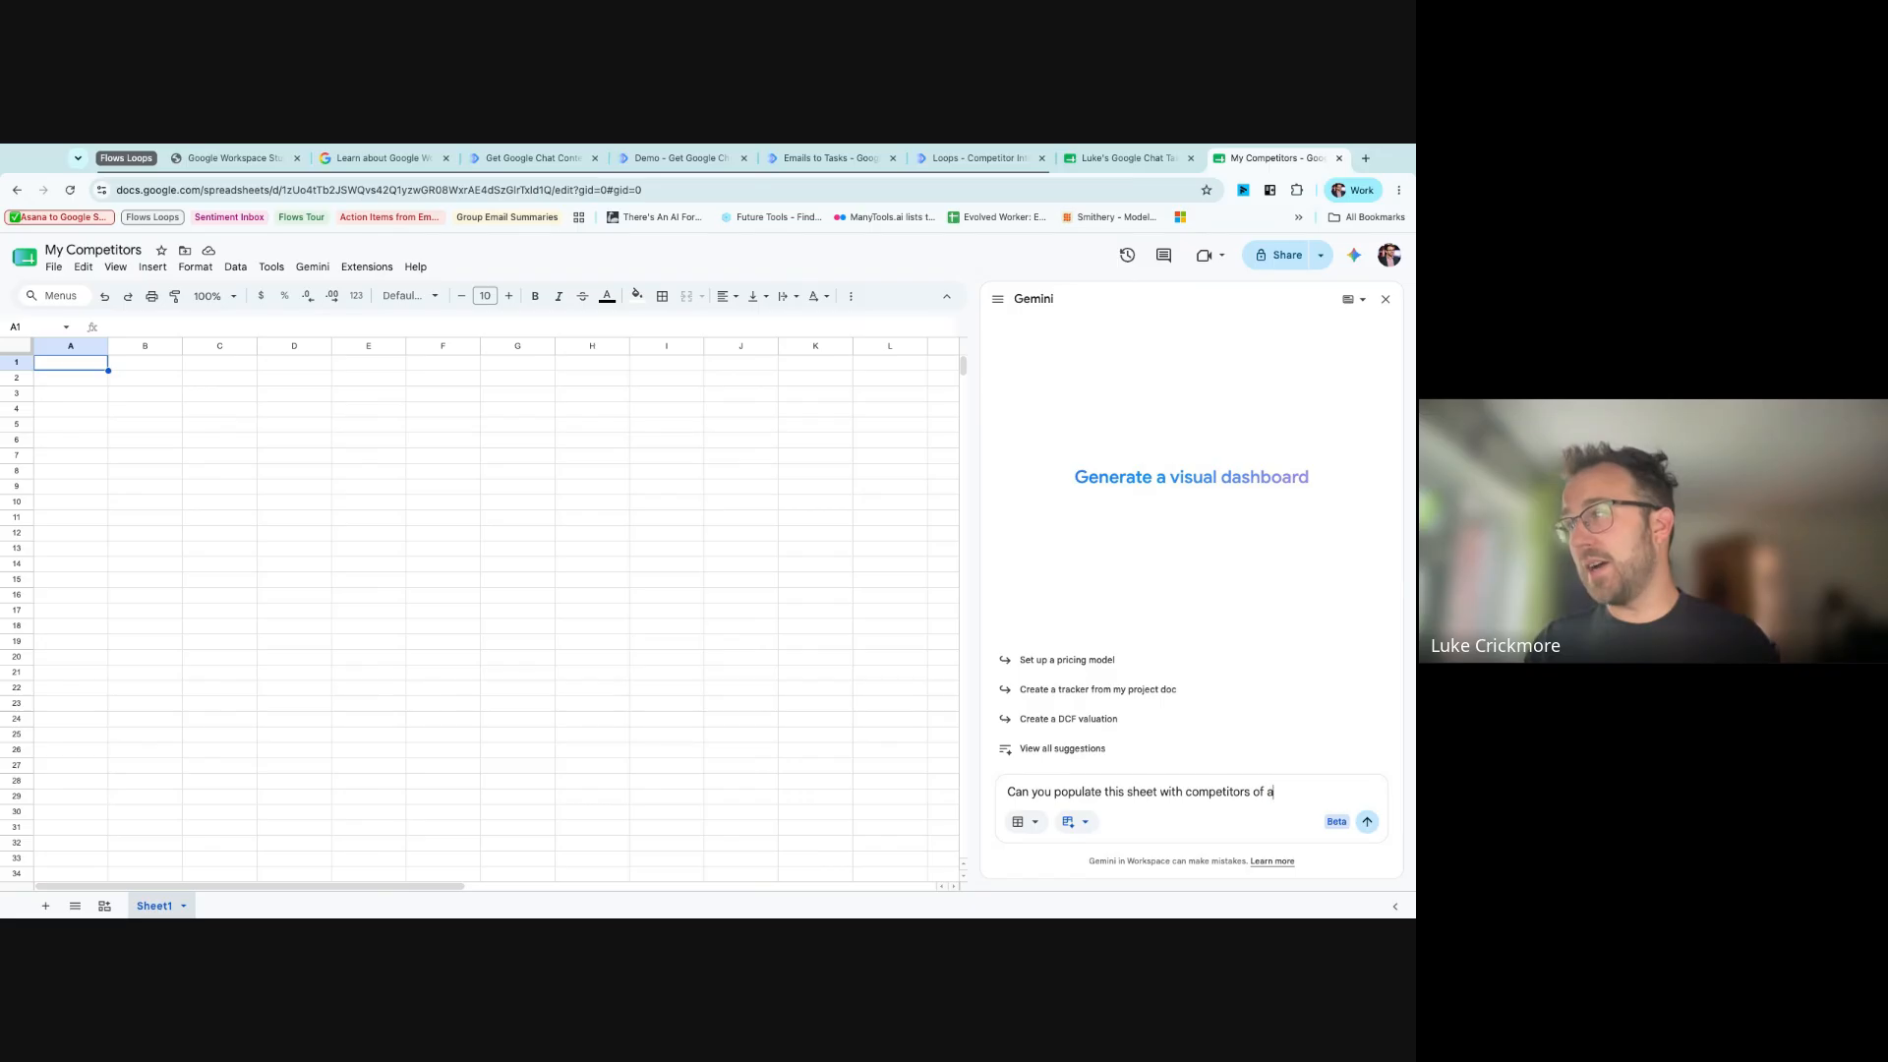
type("mazon")
key("Return")
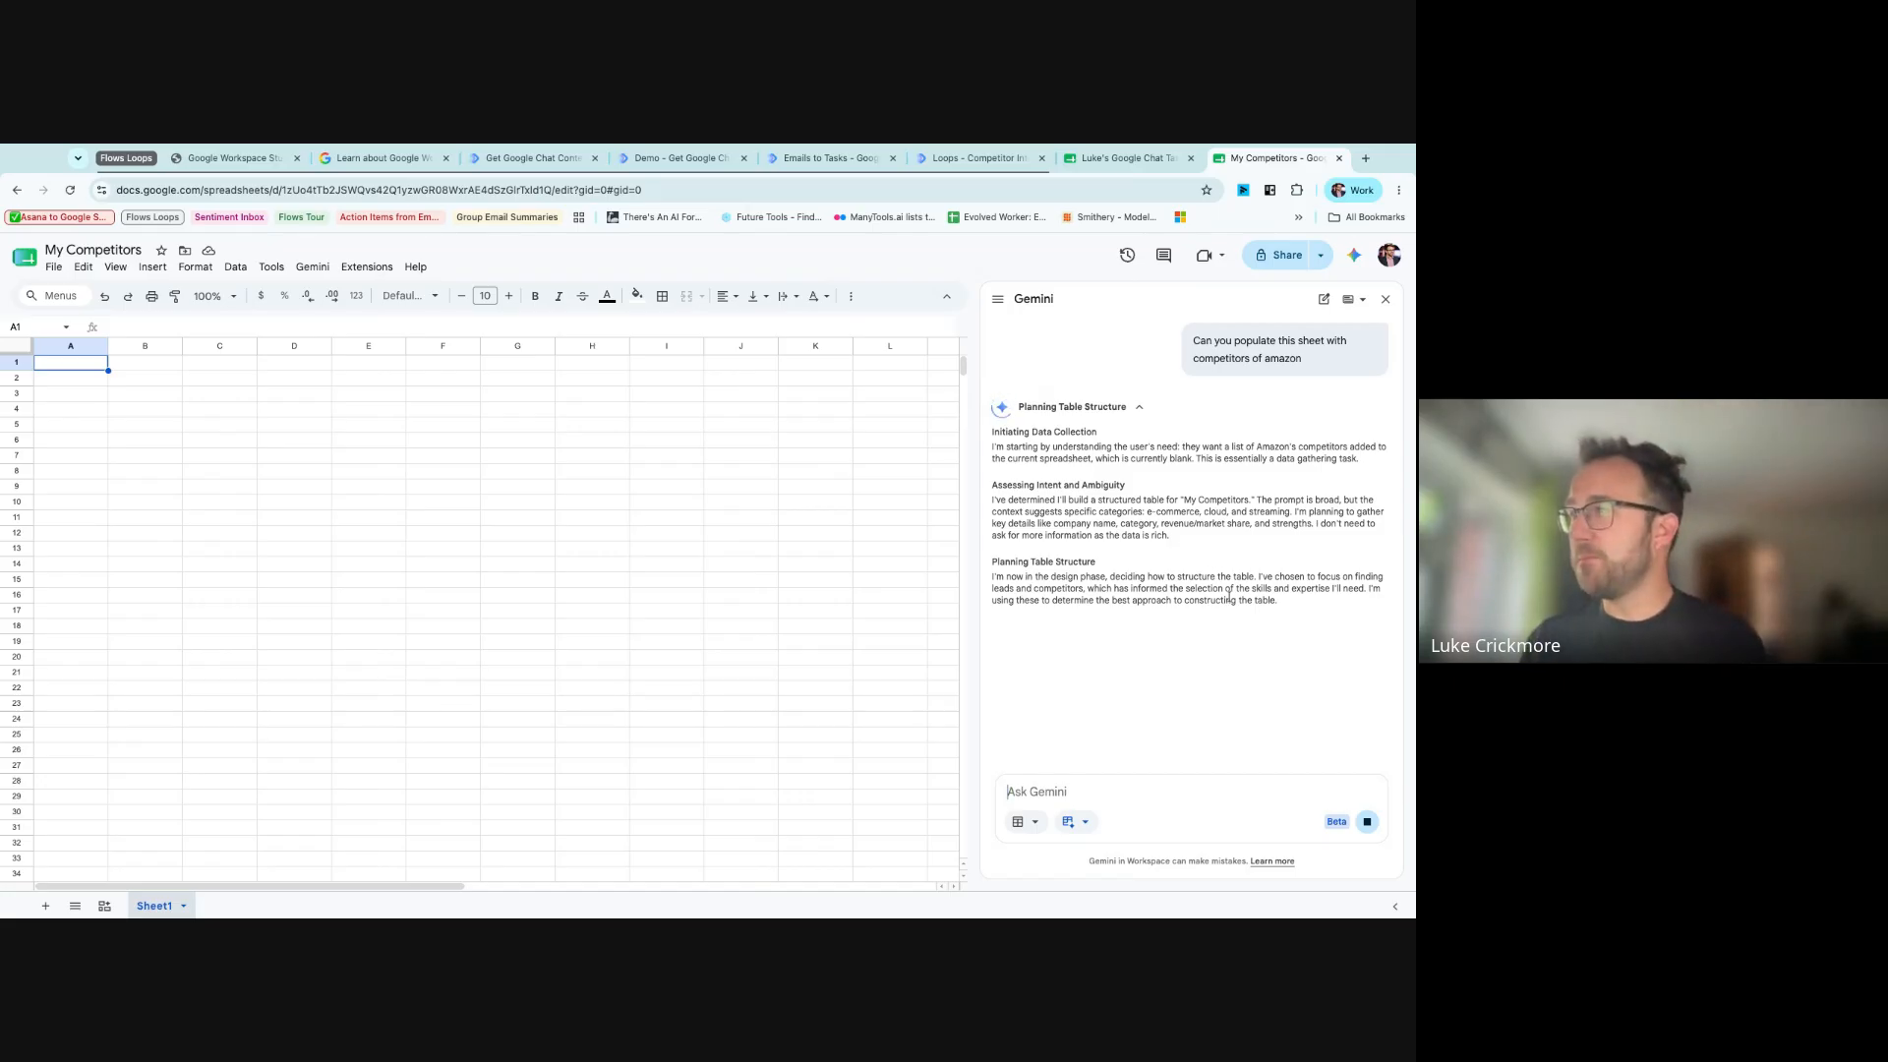
- Read Gemini's planning notes and approve its suggested plan for populating the Amazon competitor tracker
triple_click(1229, 596)
left_click(1309, 608)
left_click_drag(995, 562, 1168, 588)
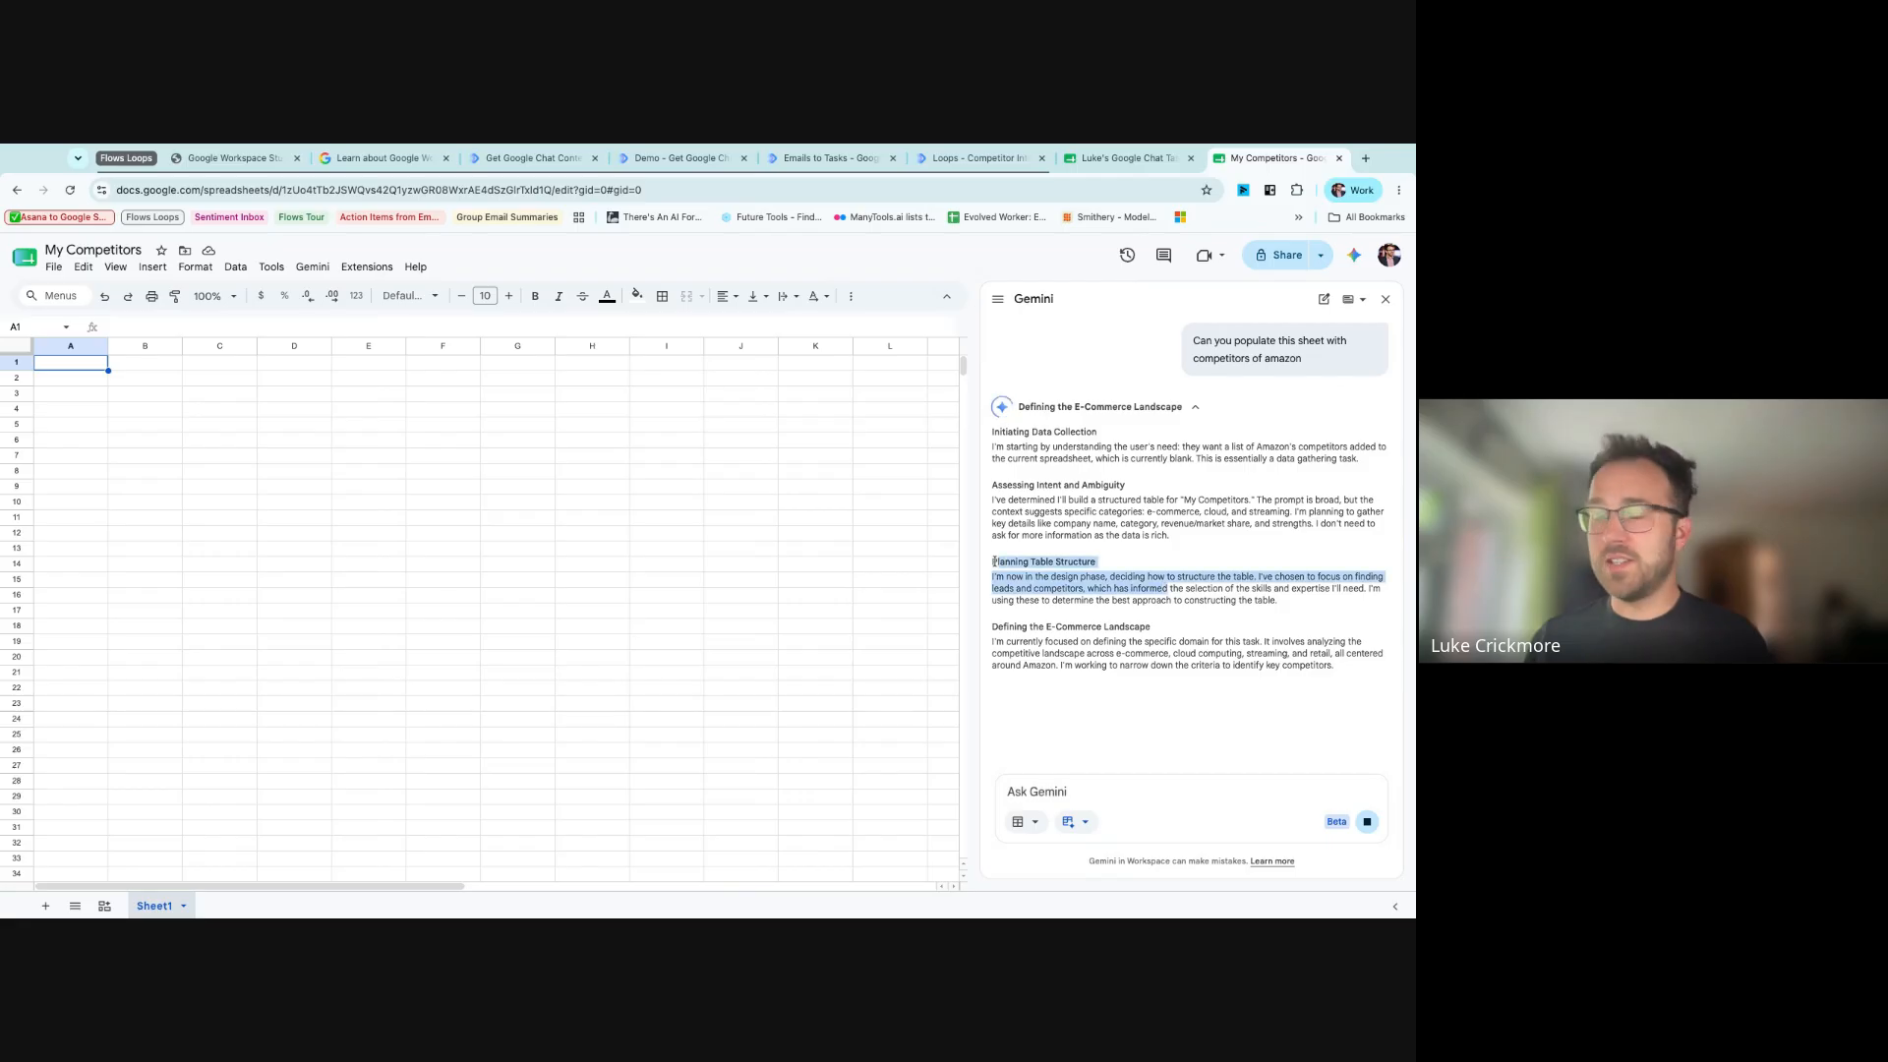
left_click(994, 562)
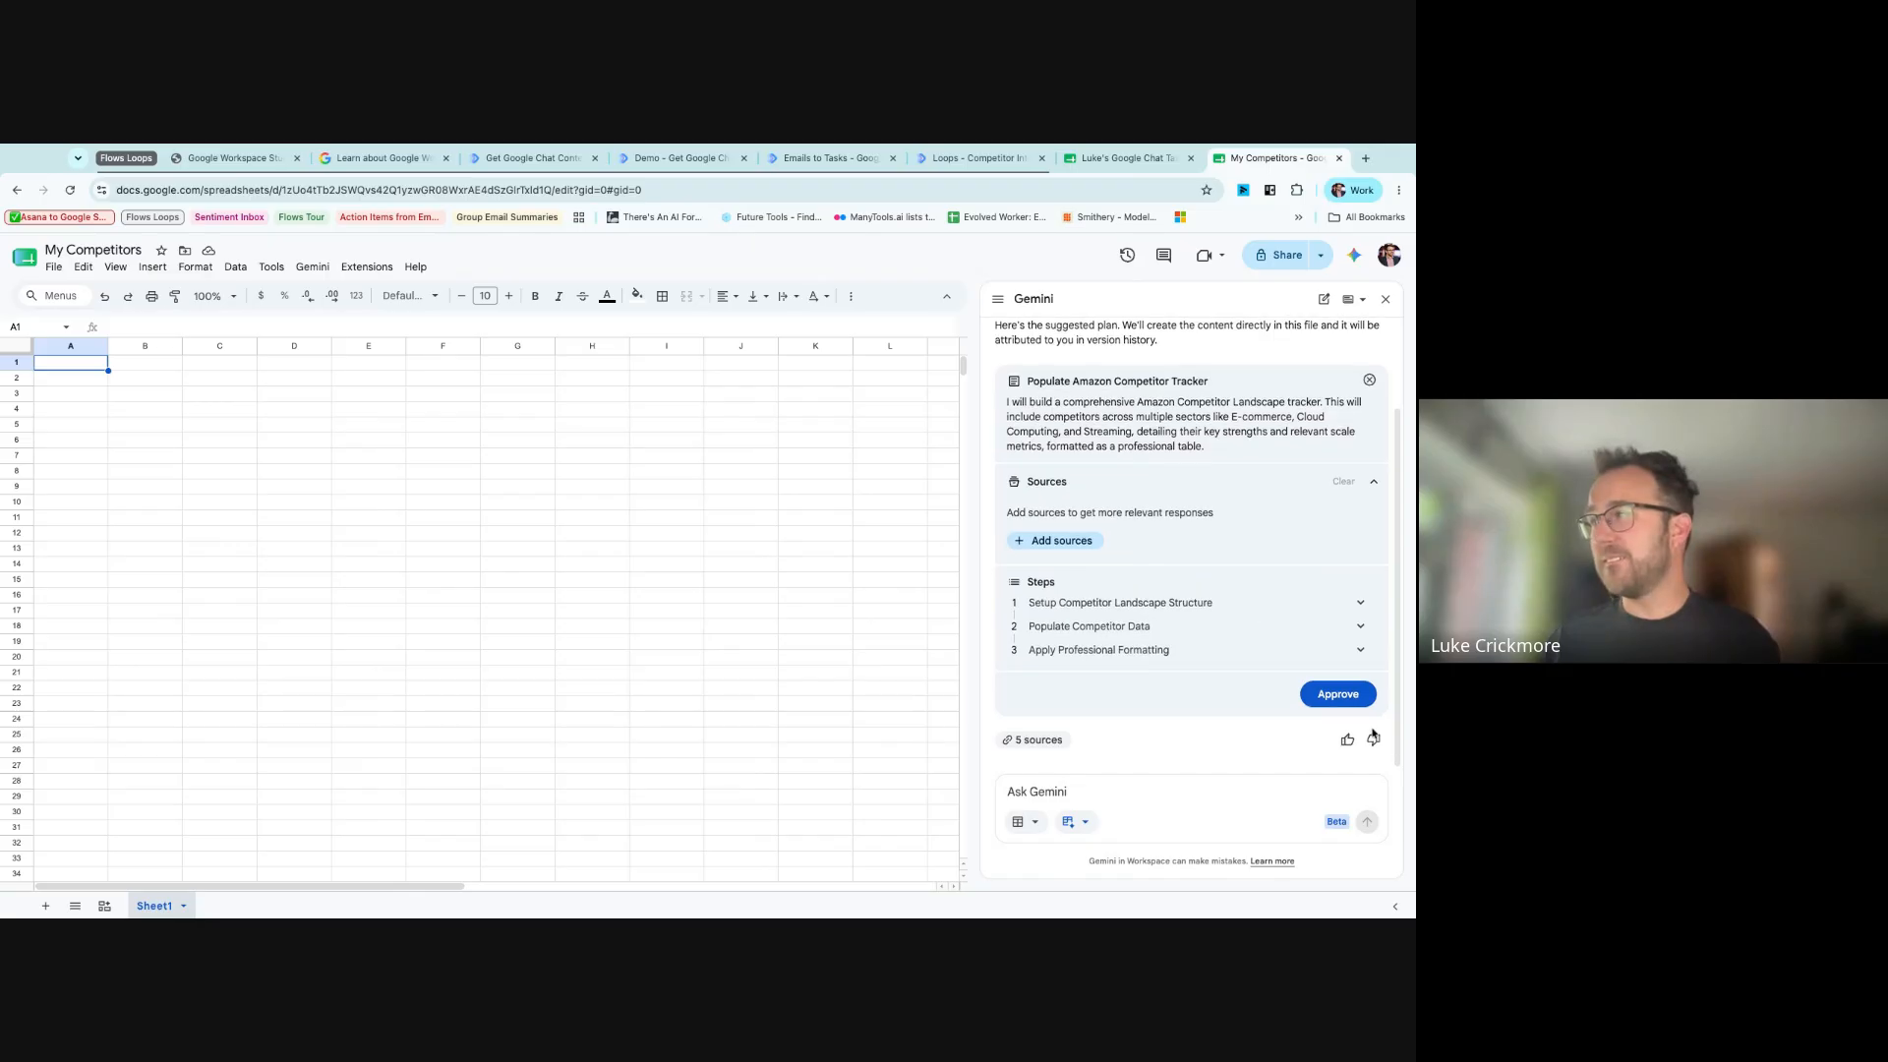
left_click(1340, 695)
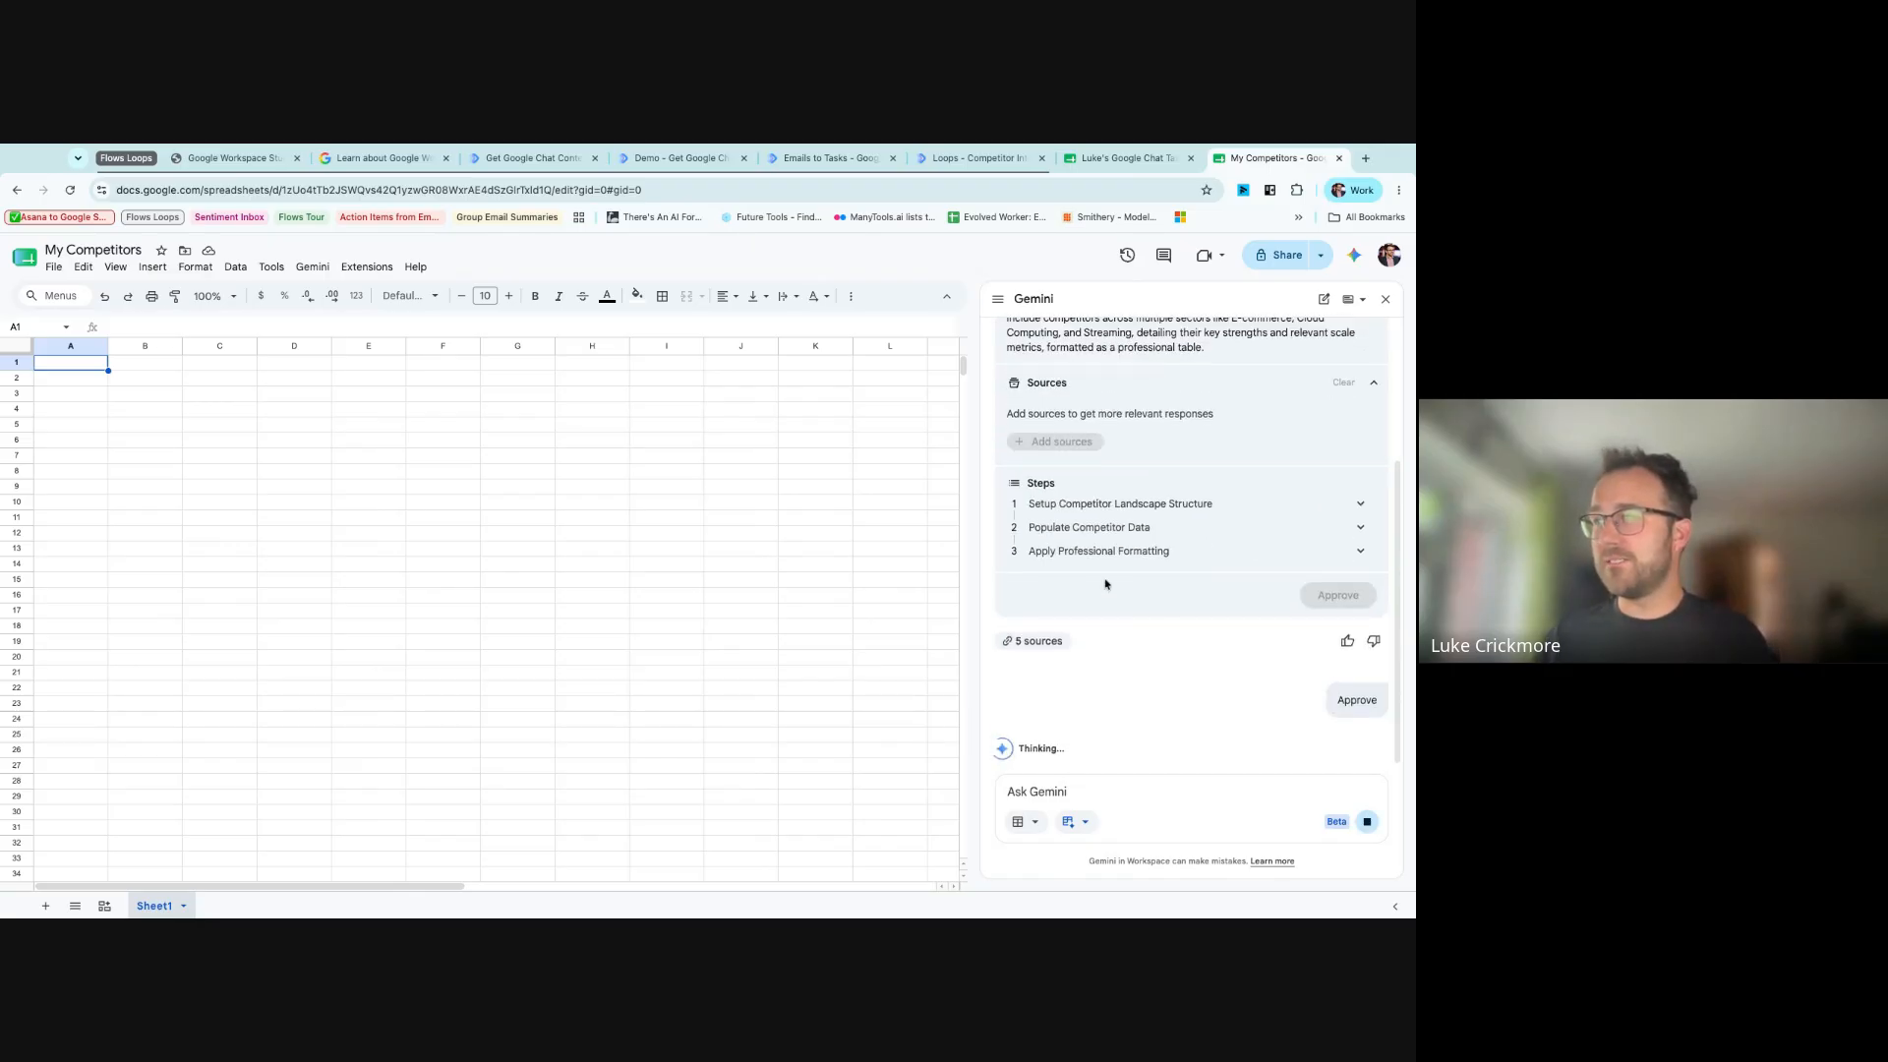
left_click(1075, 823)
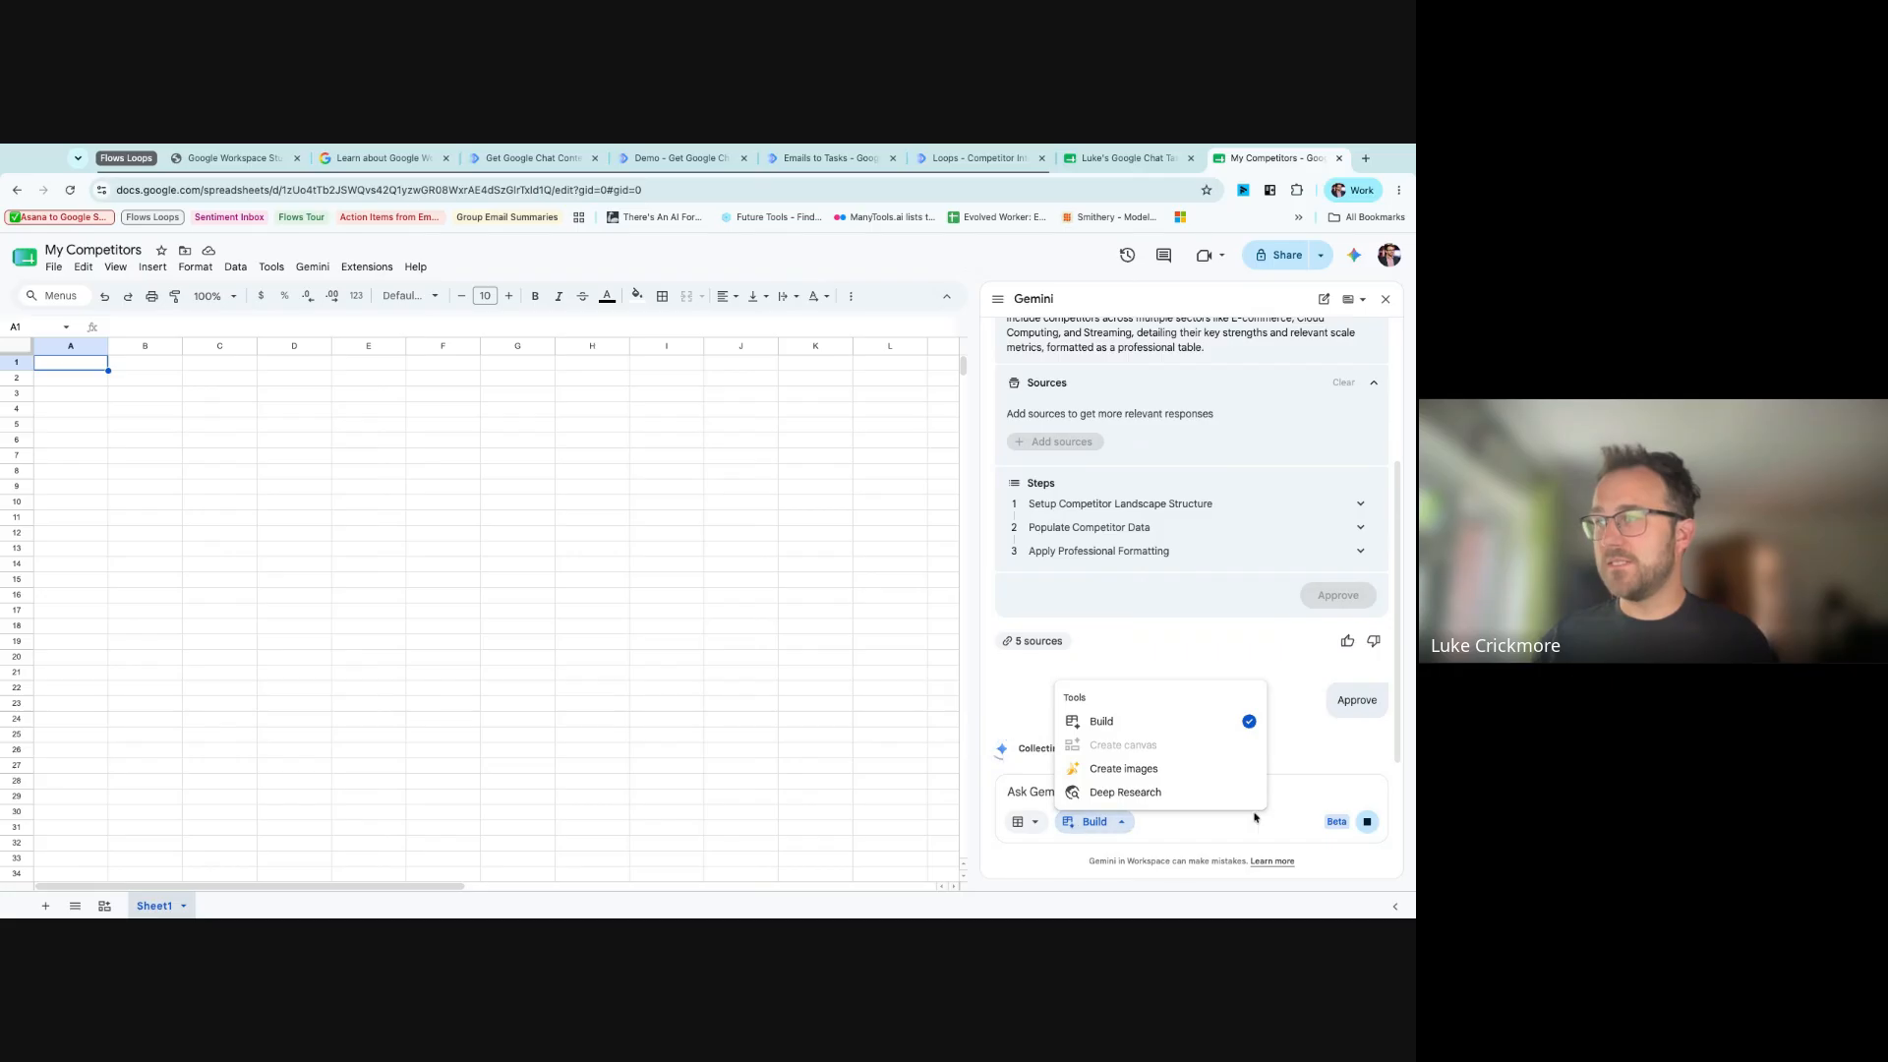
left_click(1224, 818)
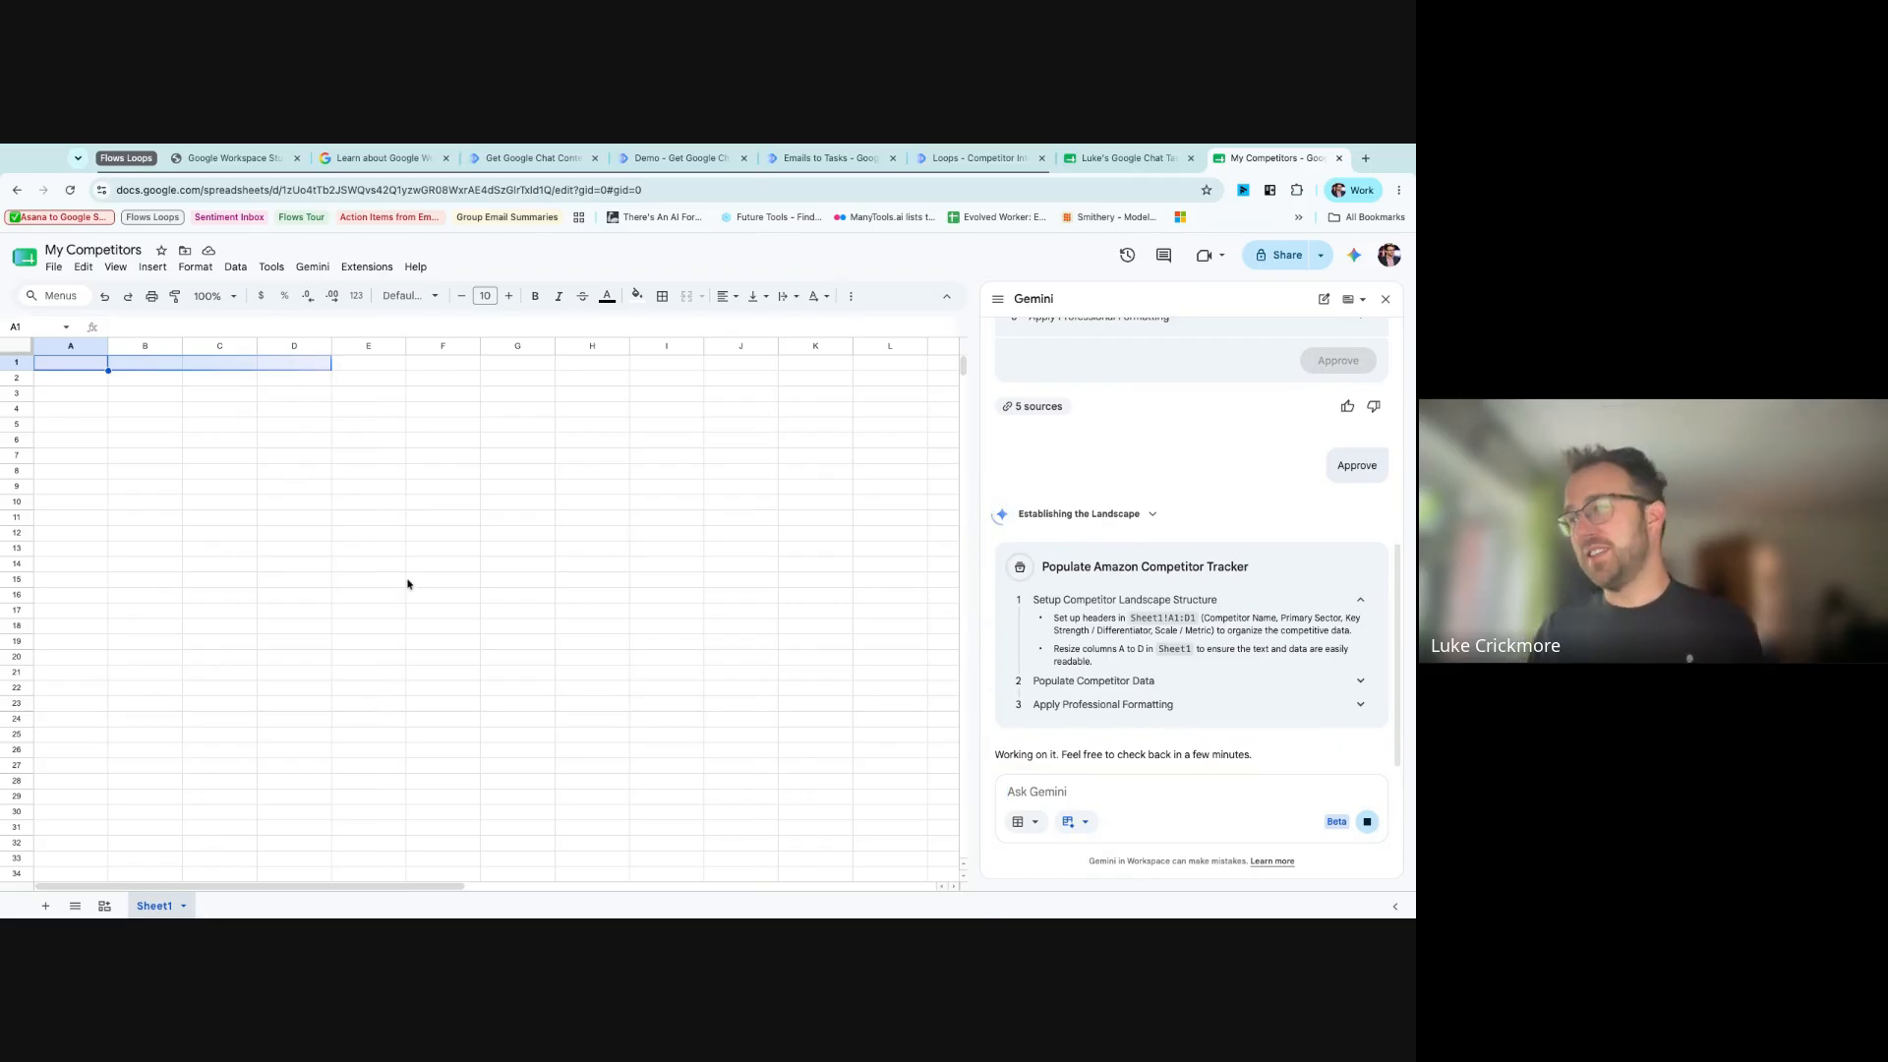
- Expand the Populate Competitor Data and Apply Professional Formatting steps of Gemini's plan and read their details
left_click(1153, 691)
left_click(1182, 707)
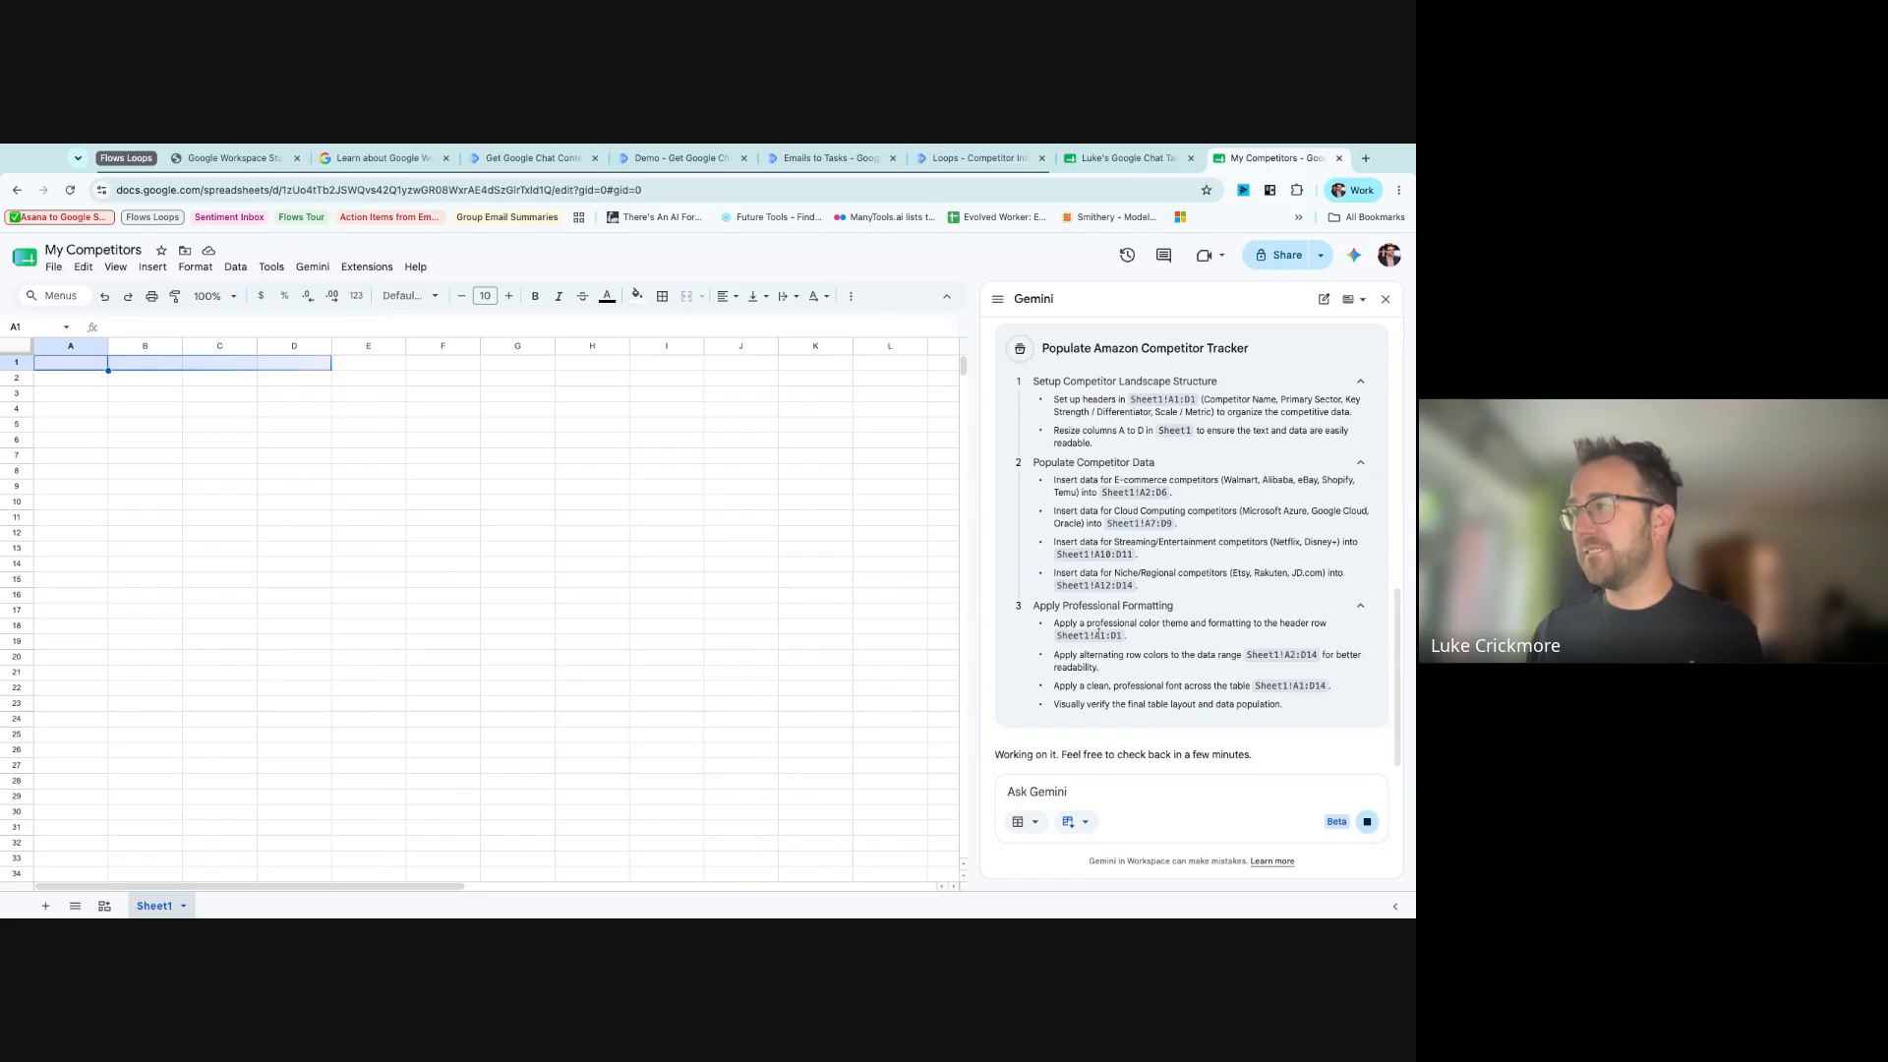
mouse_move(1082, 636)
left_mouse_down()
mouse_move(1334, 686)
mouse_move(1054, 651)
left_mouse_up()
left_click(1122, 686)
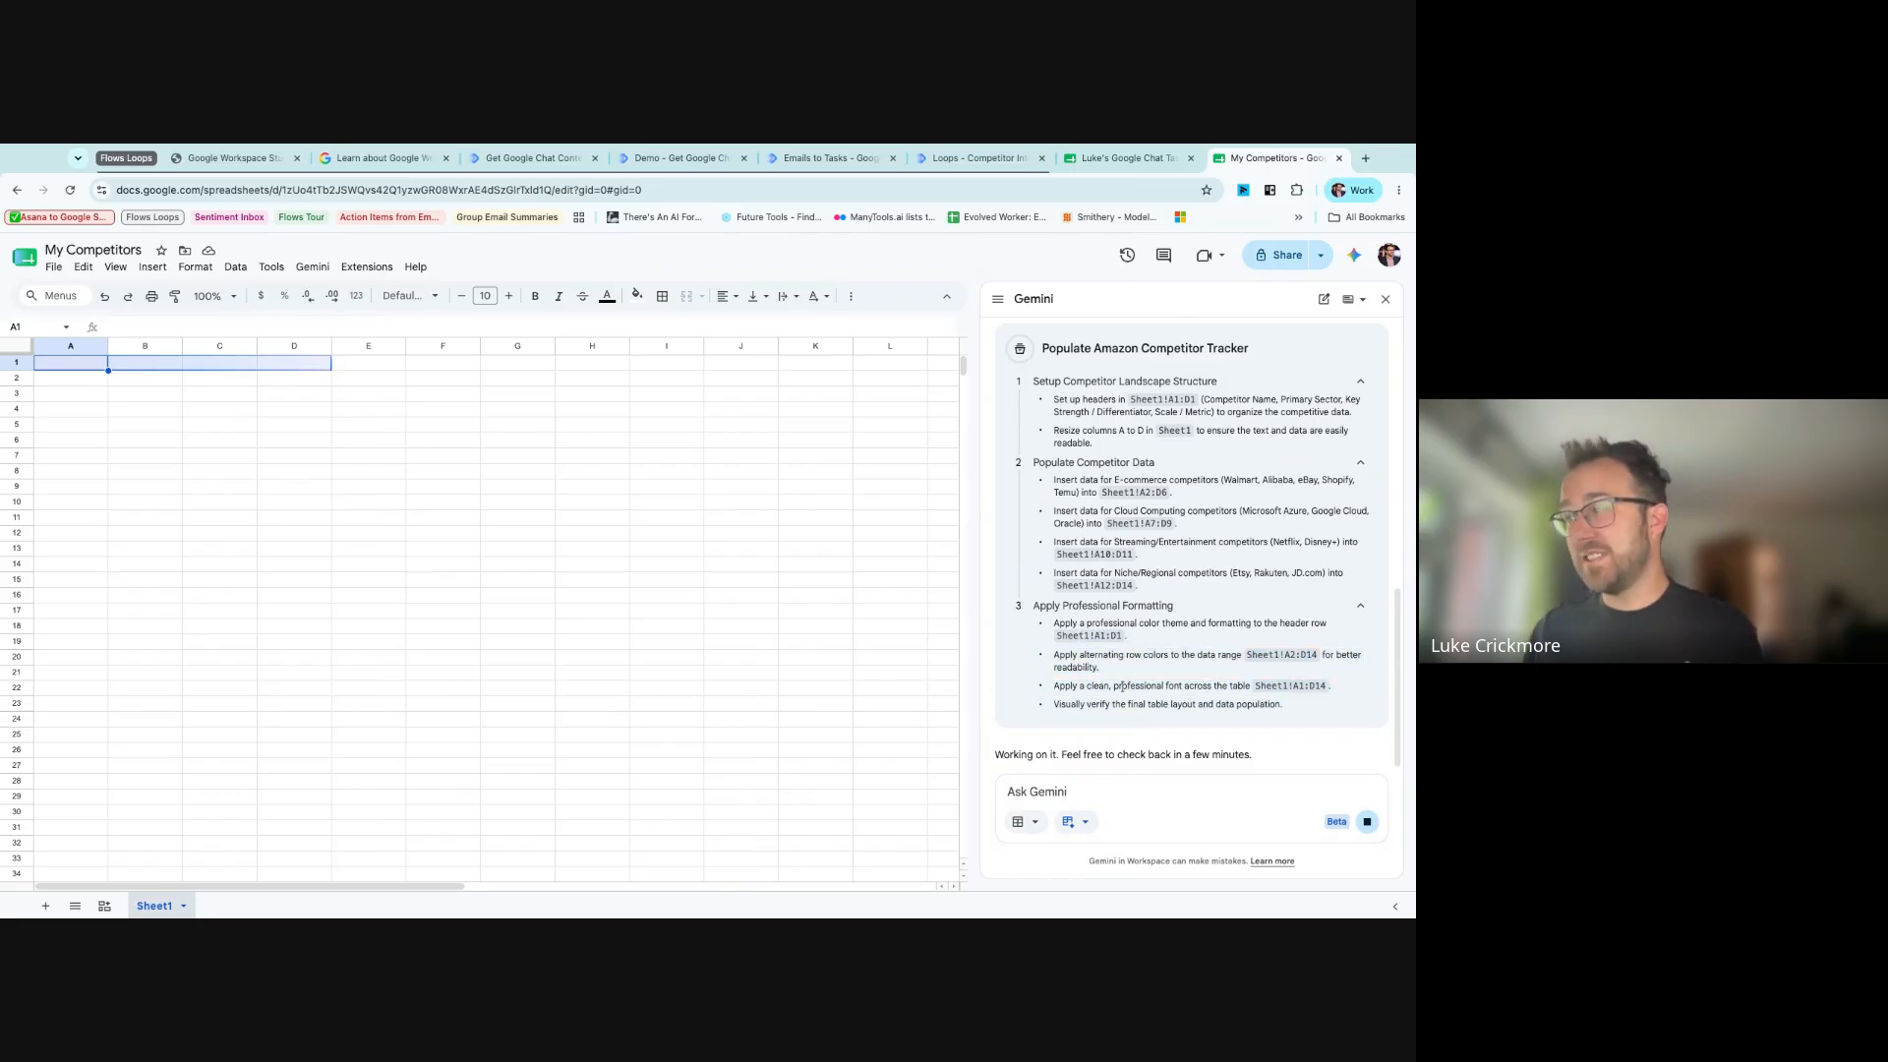
triple_click(1179, 687)
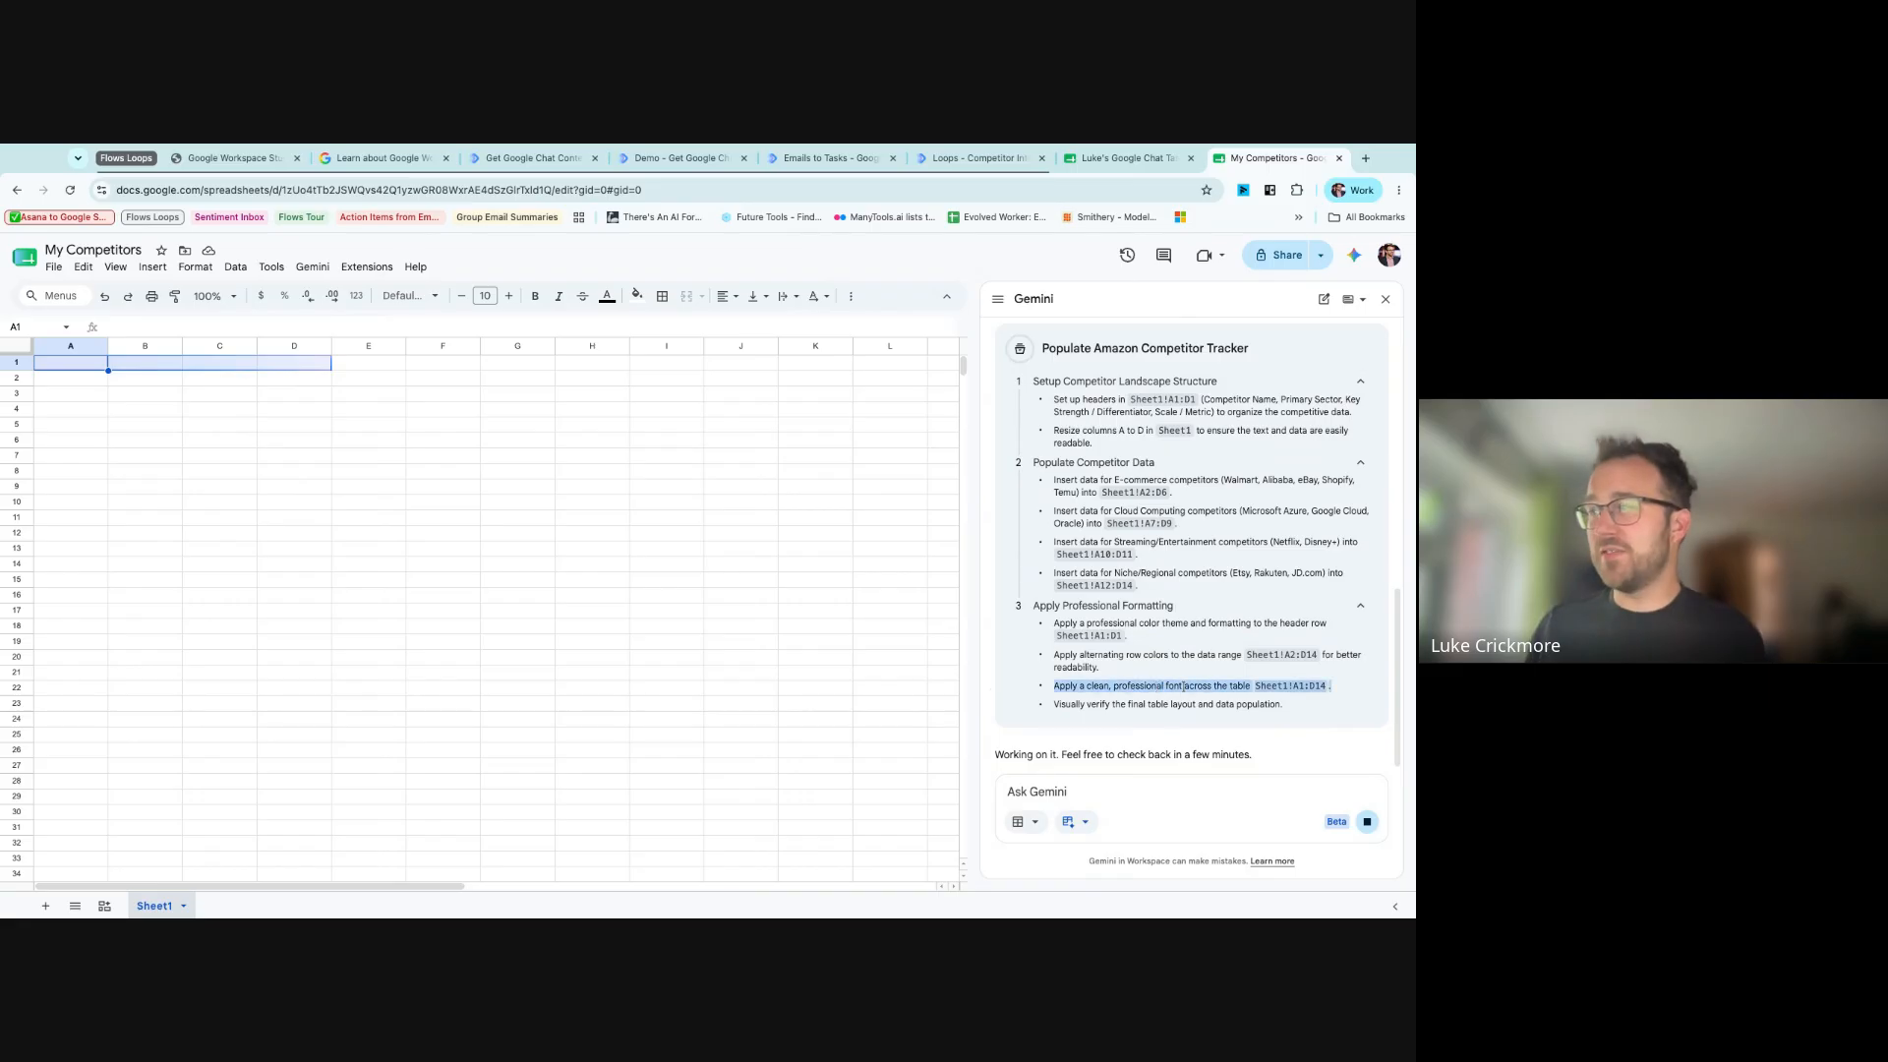
left_click(1183, 686)
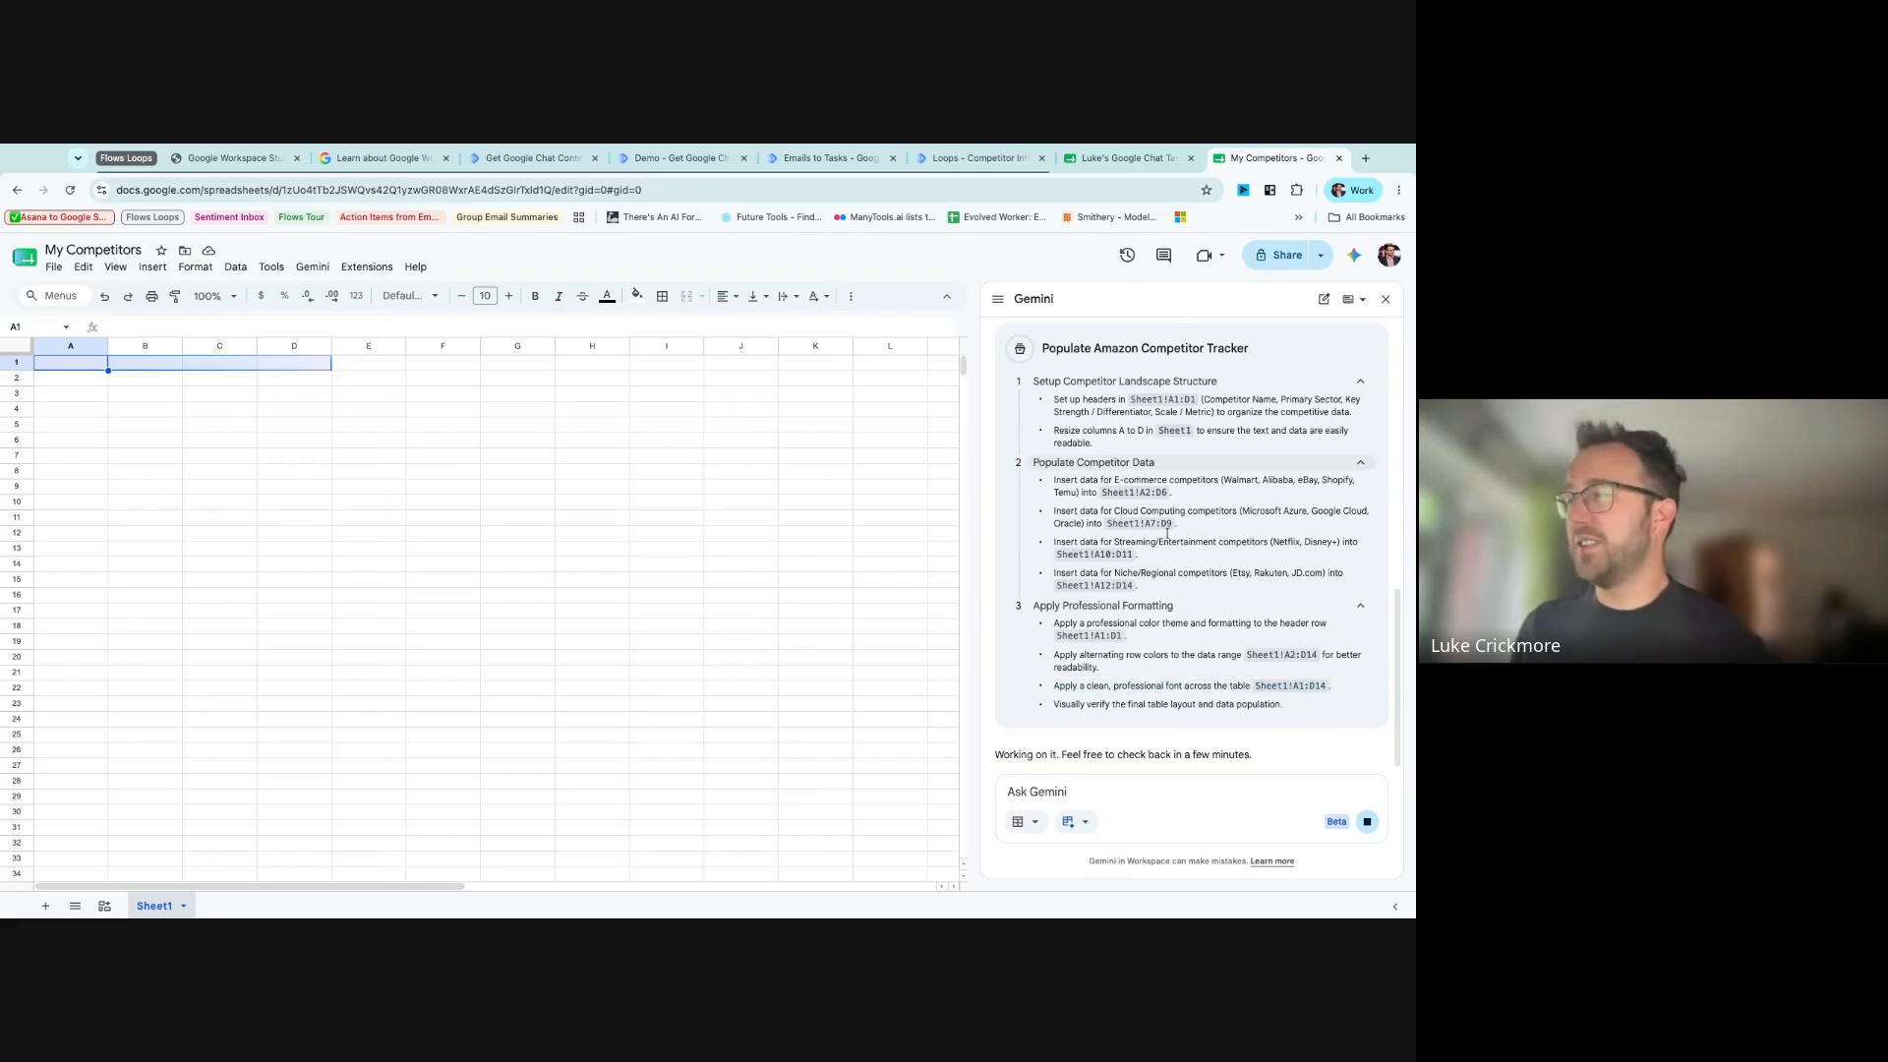
- Examine the headers and rows Gemini adds to the competitor table, along with its progress status
left_click(282, 616)
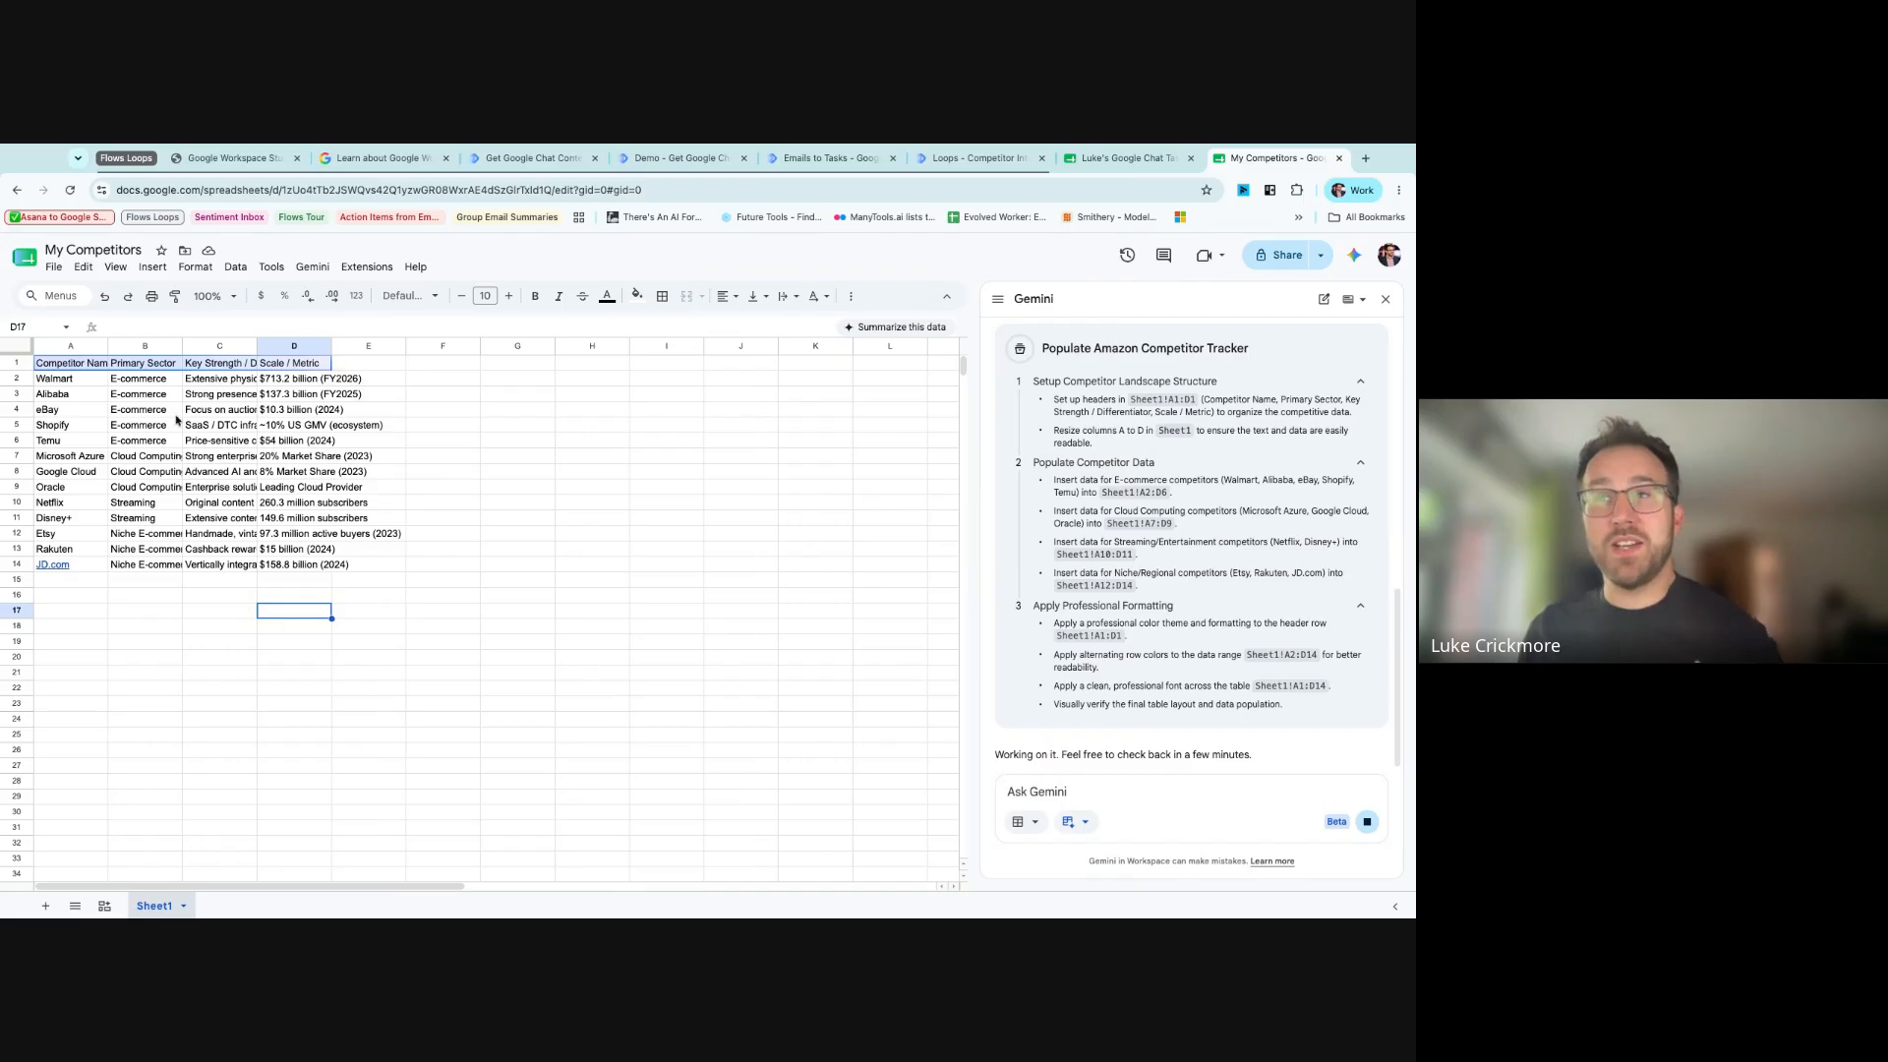
left_click(512, 444)
left_click(303, 365)
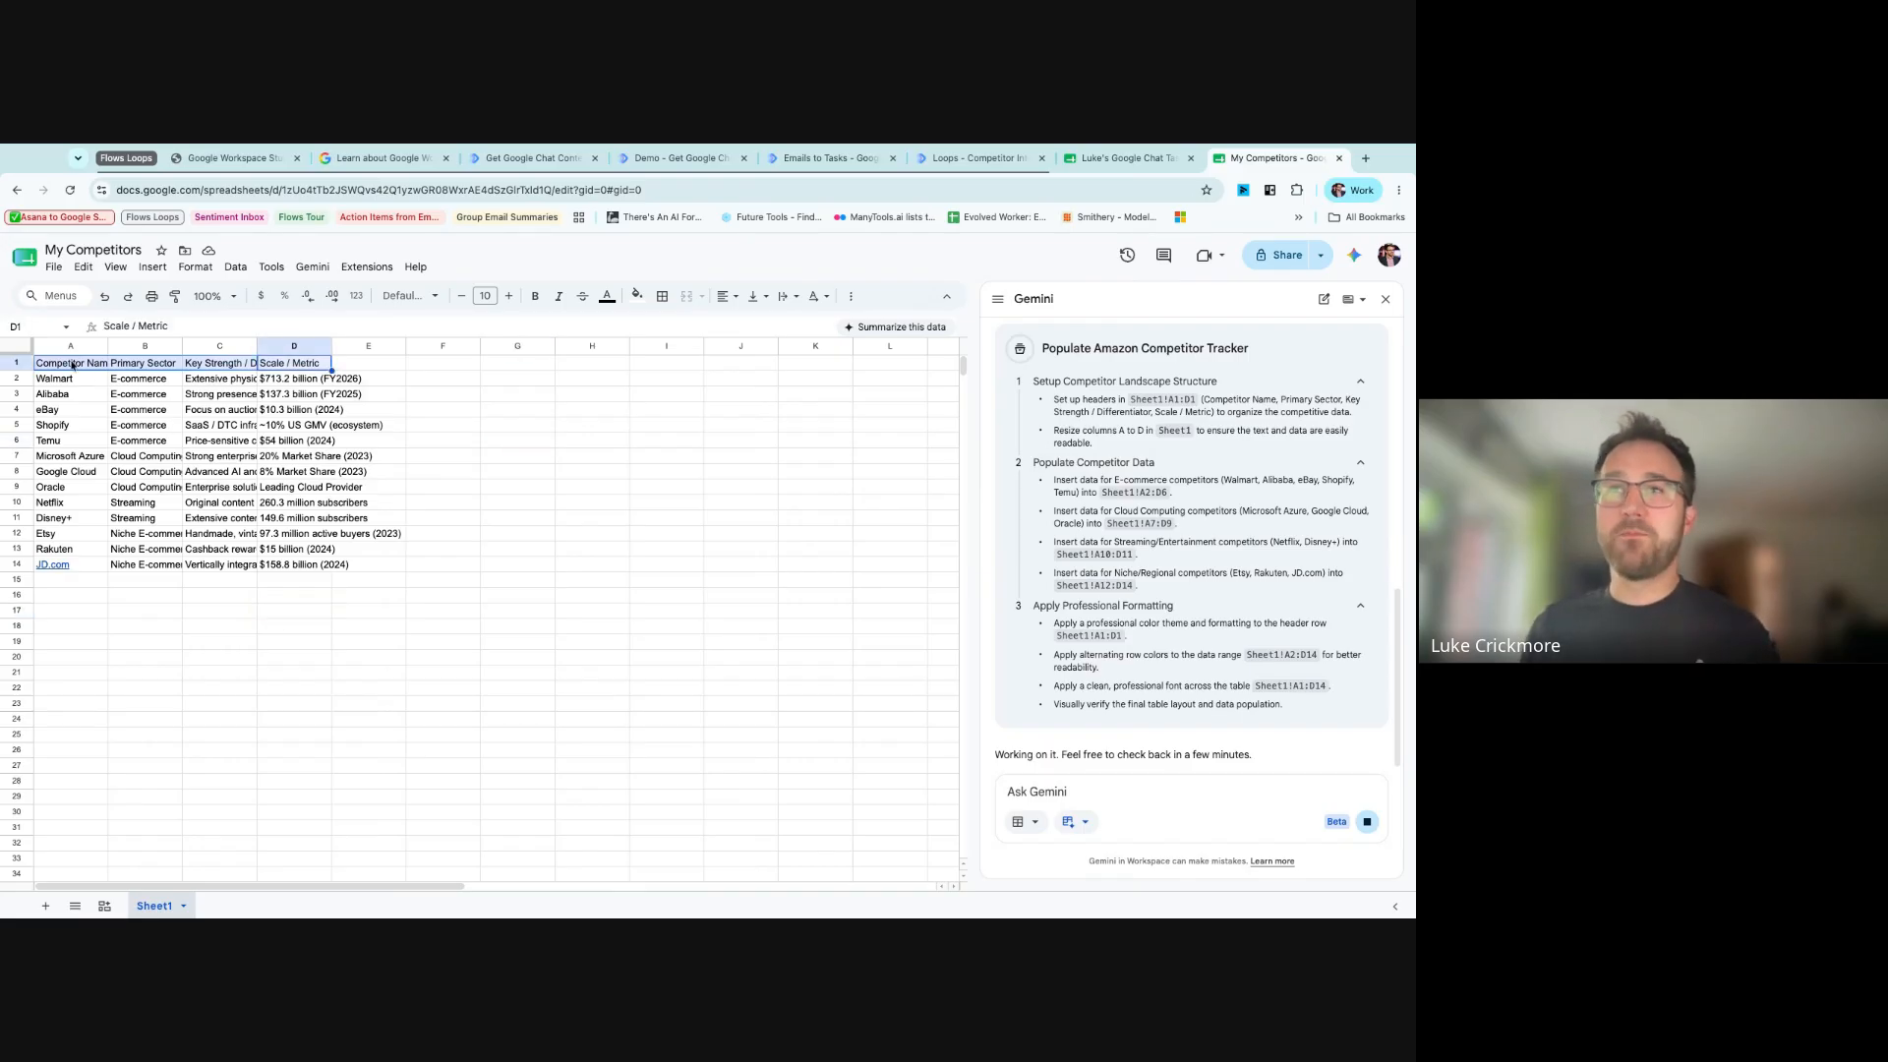
left_click(72, 364)
left_click(148, 365)
left_click(229, 369)
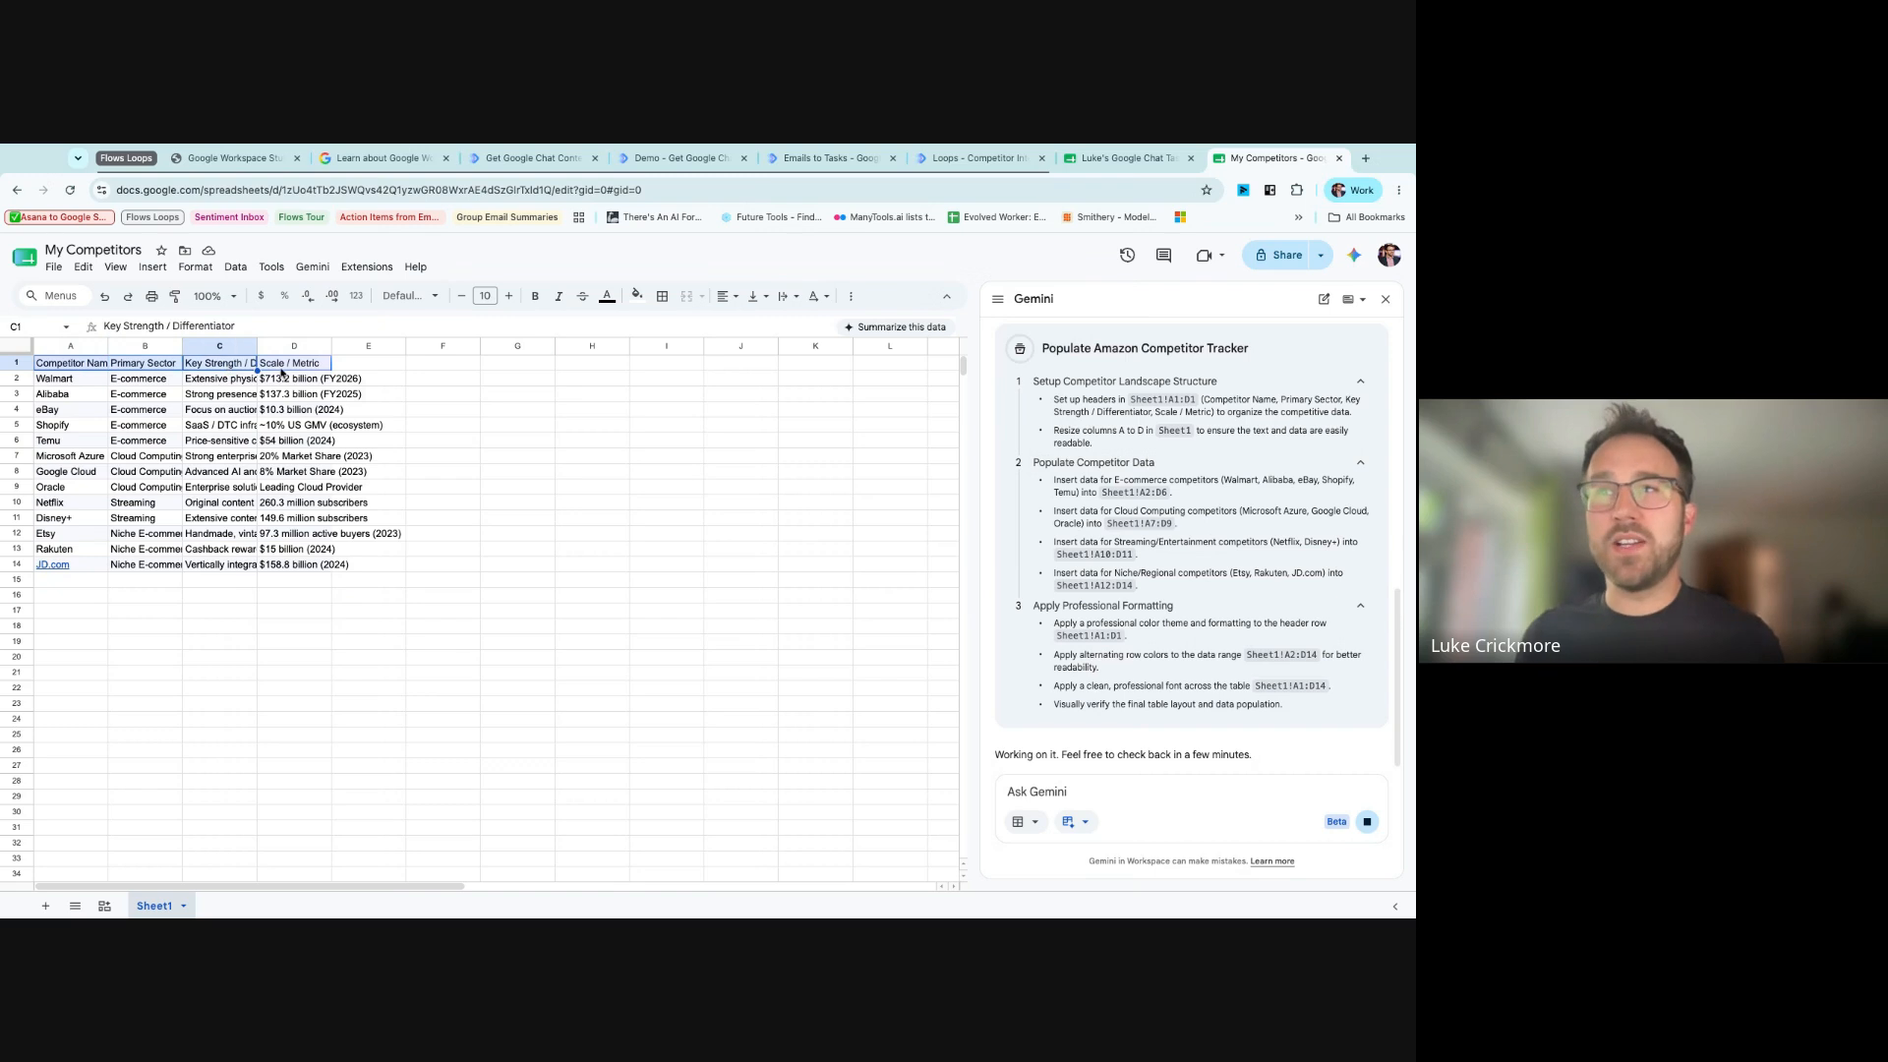
left_click(284, 369)
left_click(552, 615)
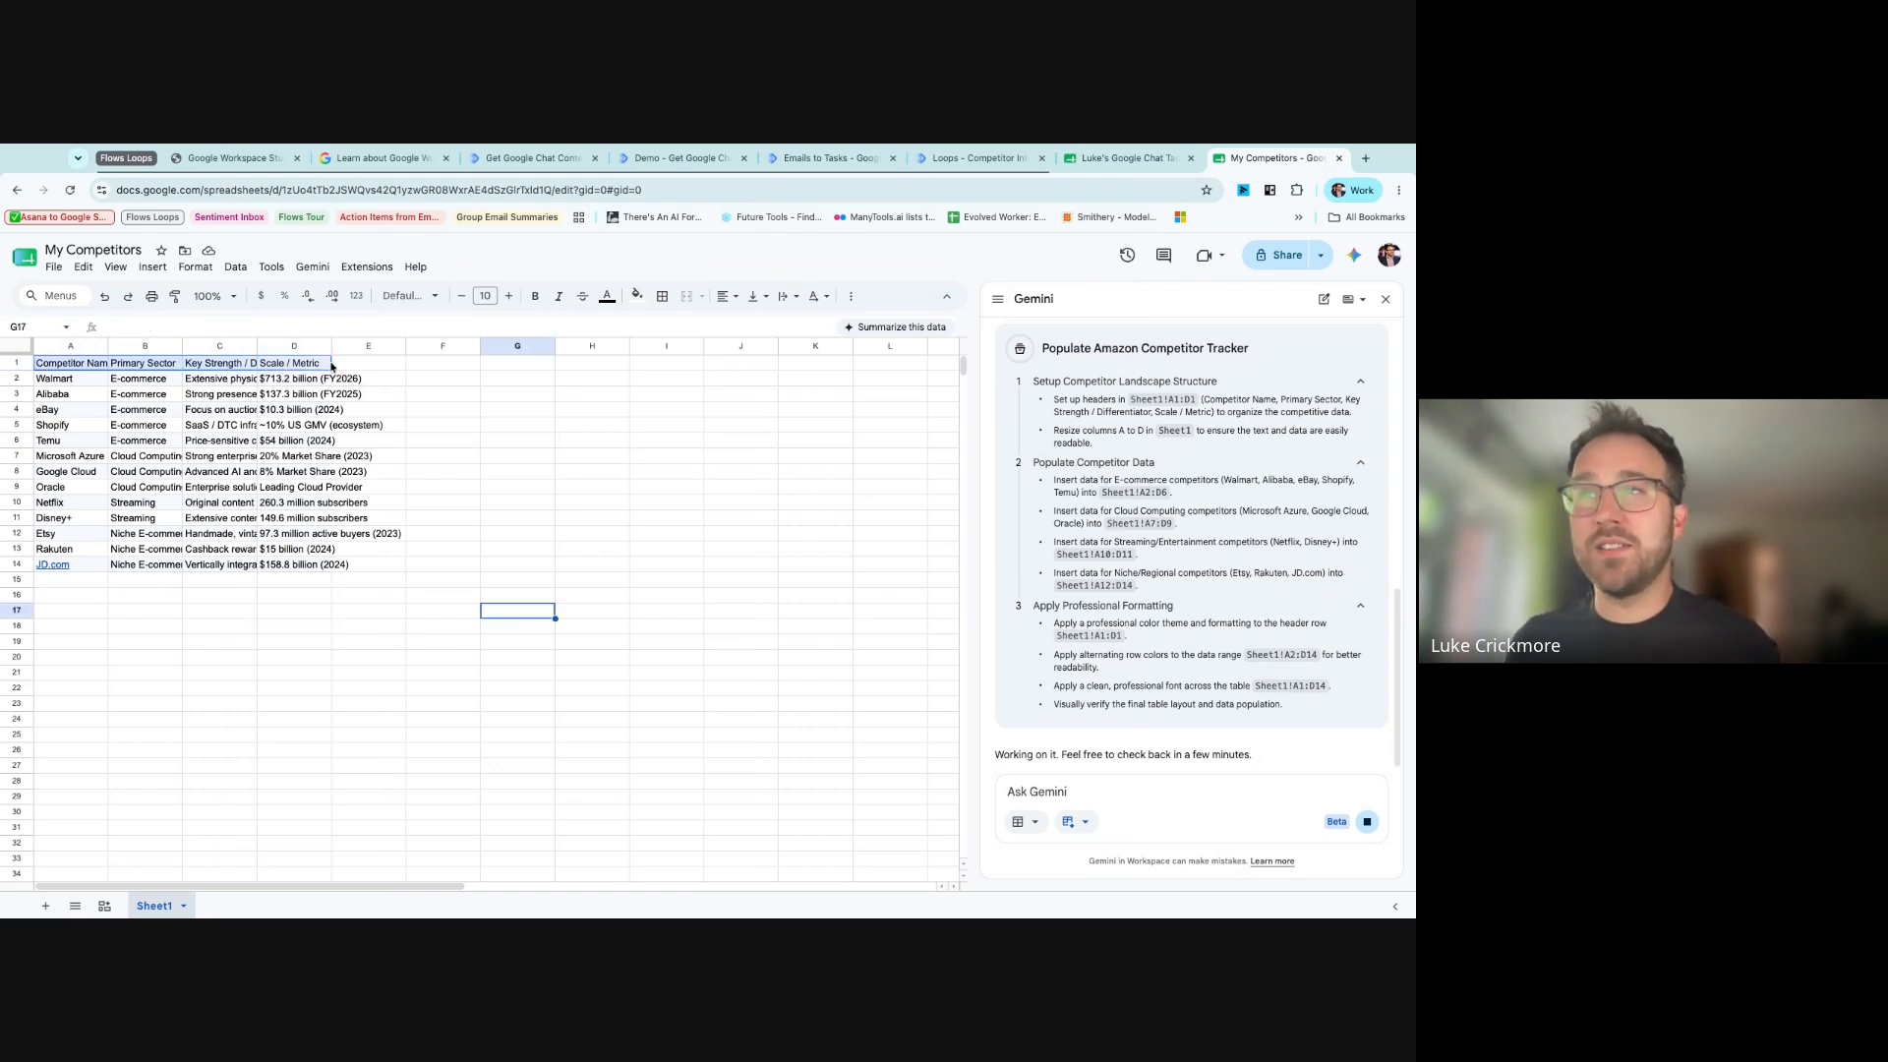
left_click(330, 367)
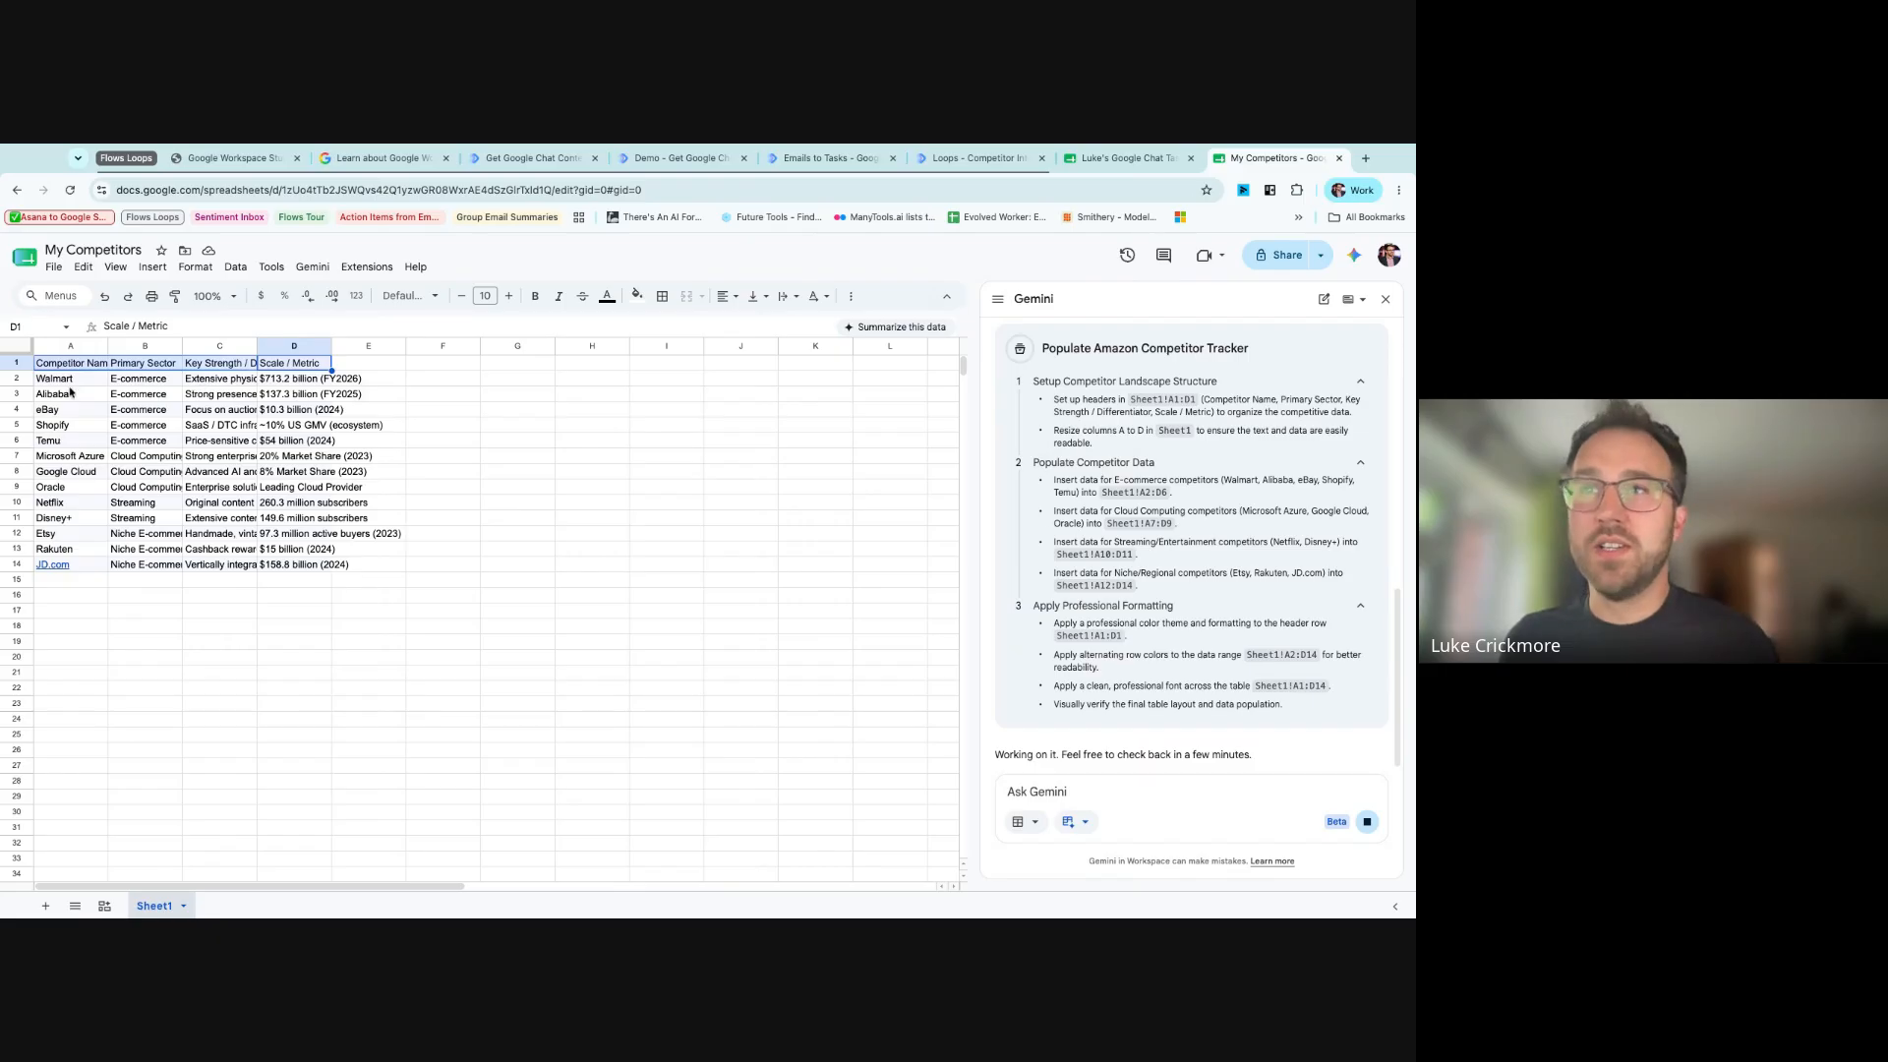
left_click(319, 617)
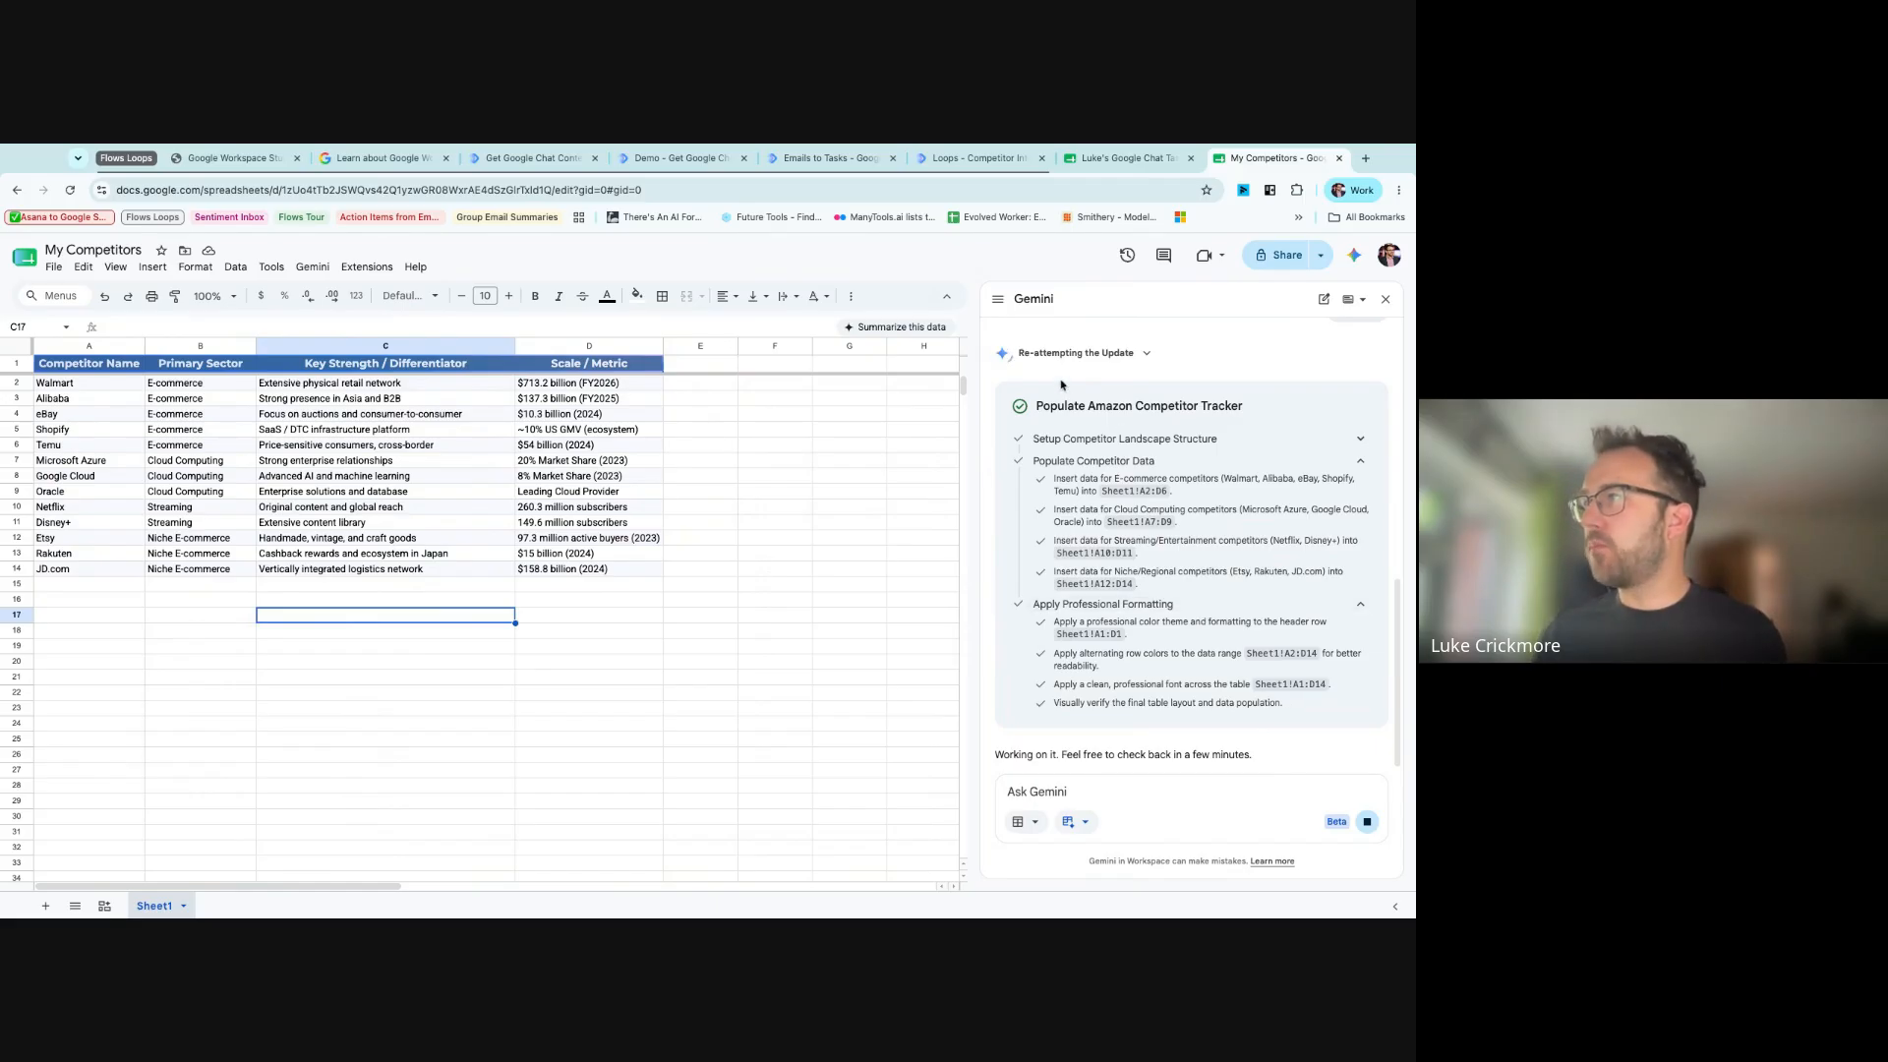
double_click(1123, 360)
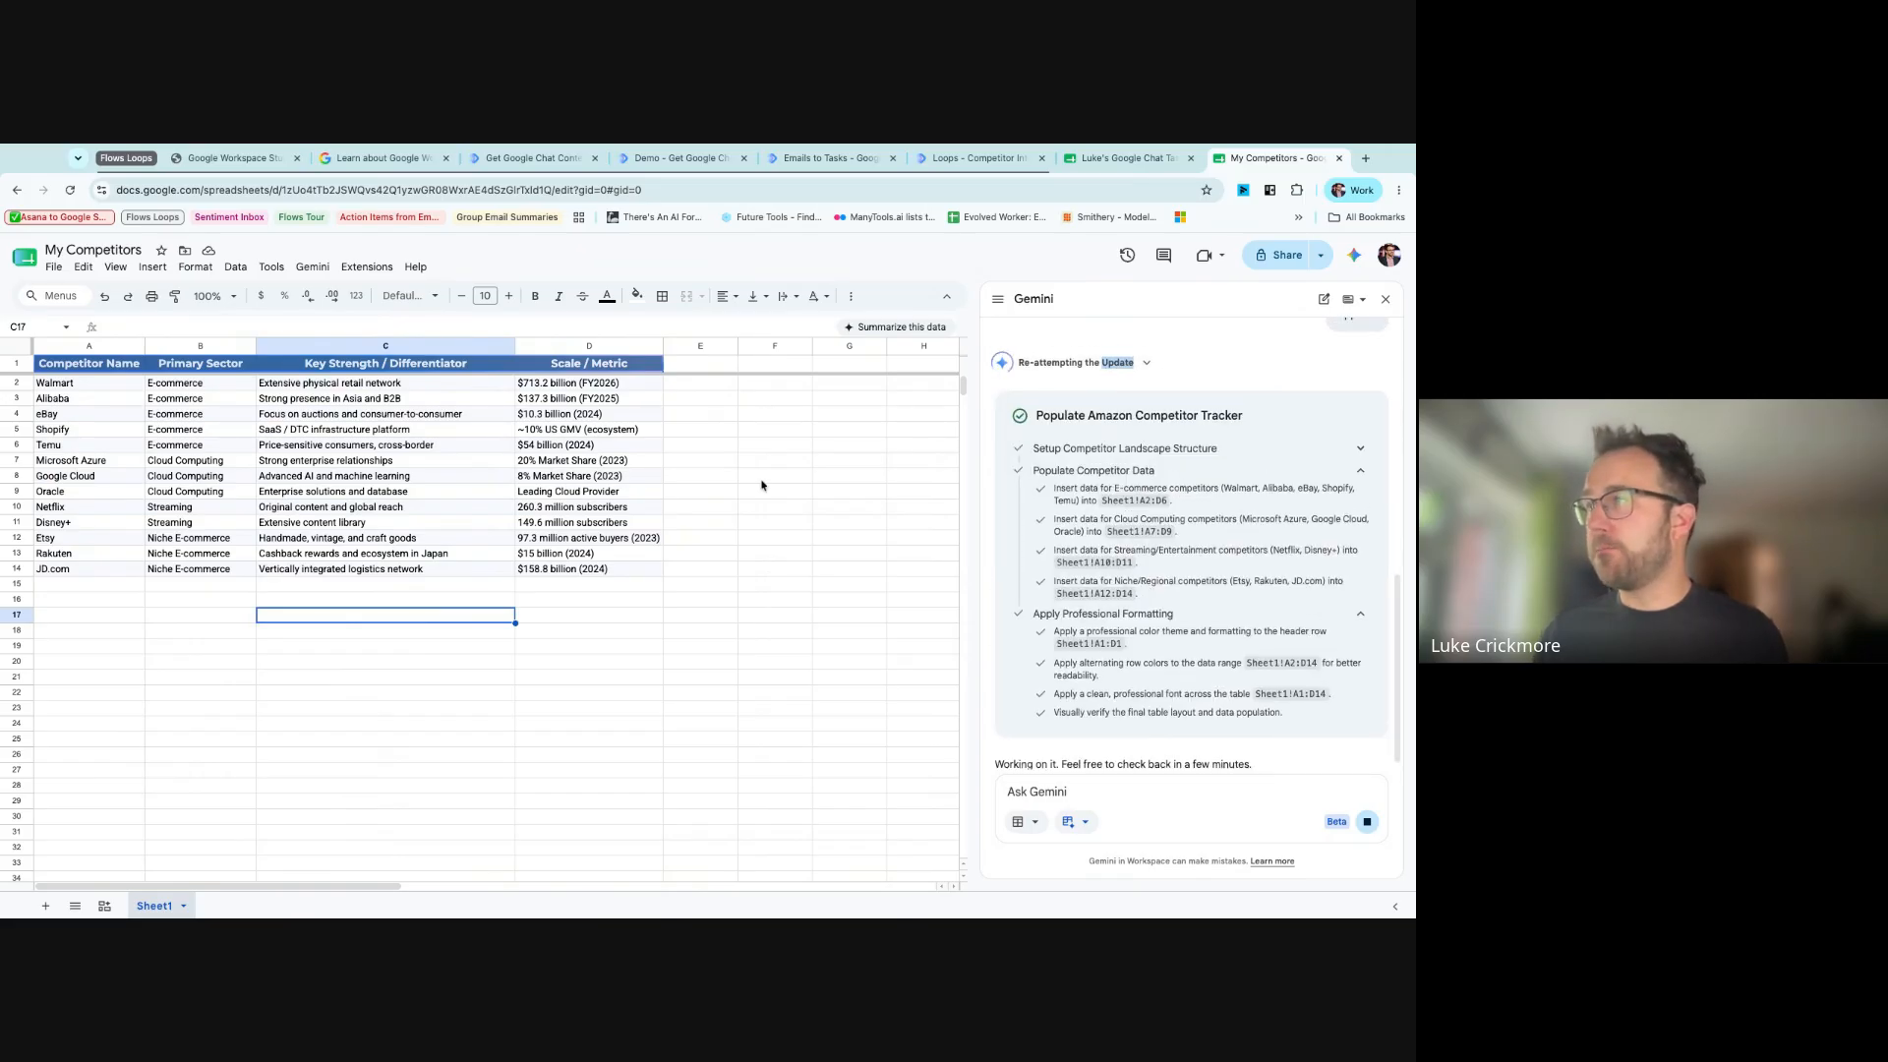
- Add the column headers "Competitor Research" in E1 and "Risk to us" in F1
left_click(715, 372)
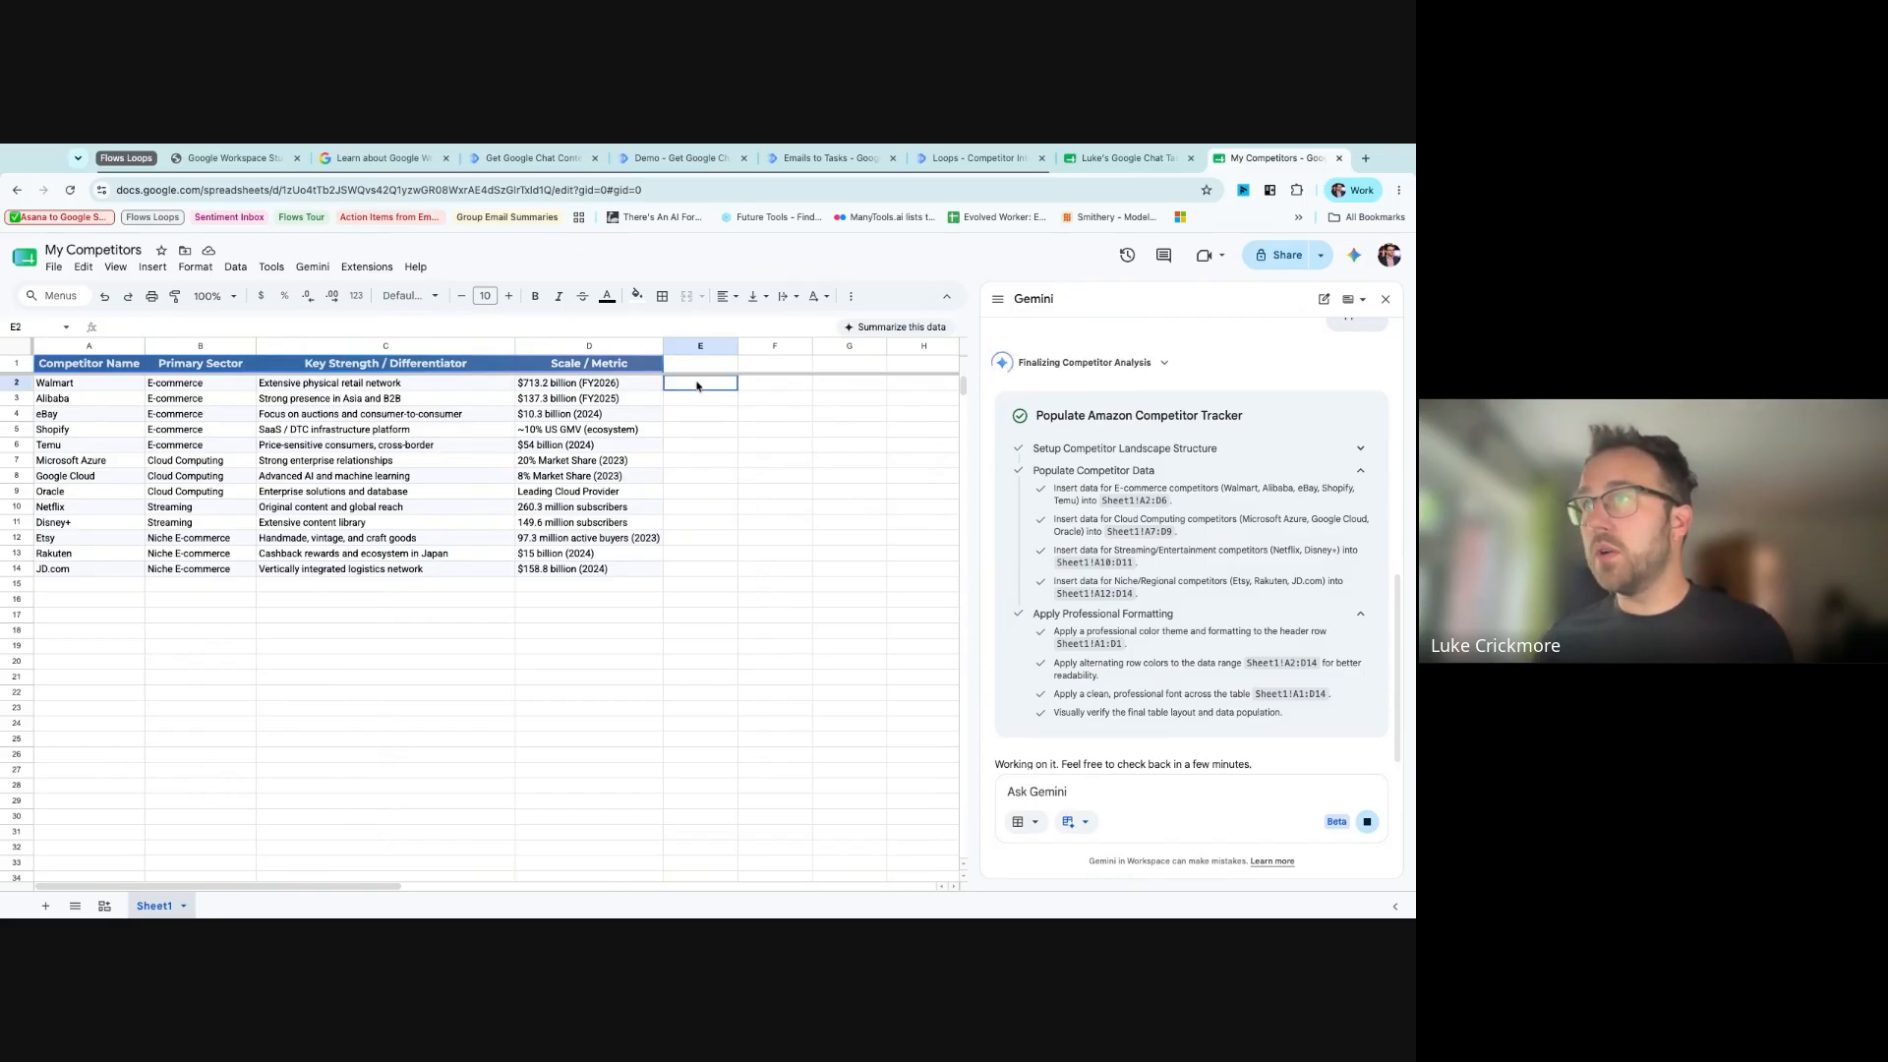
type("Resea")
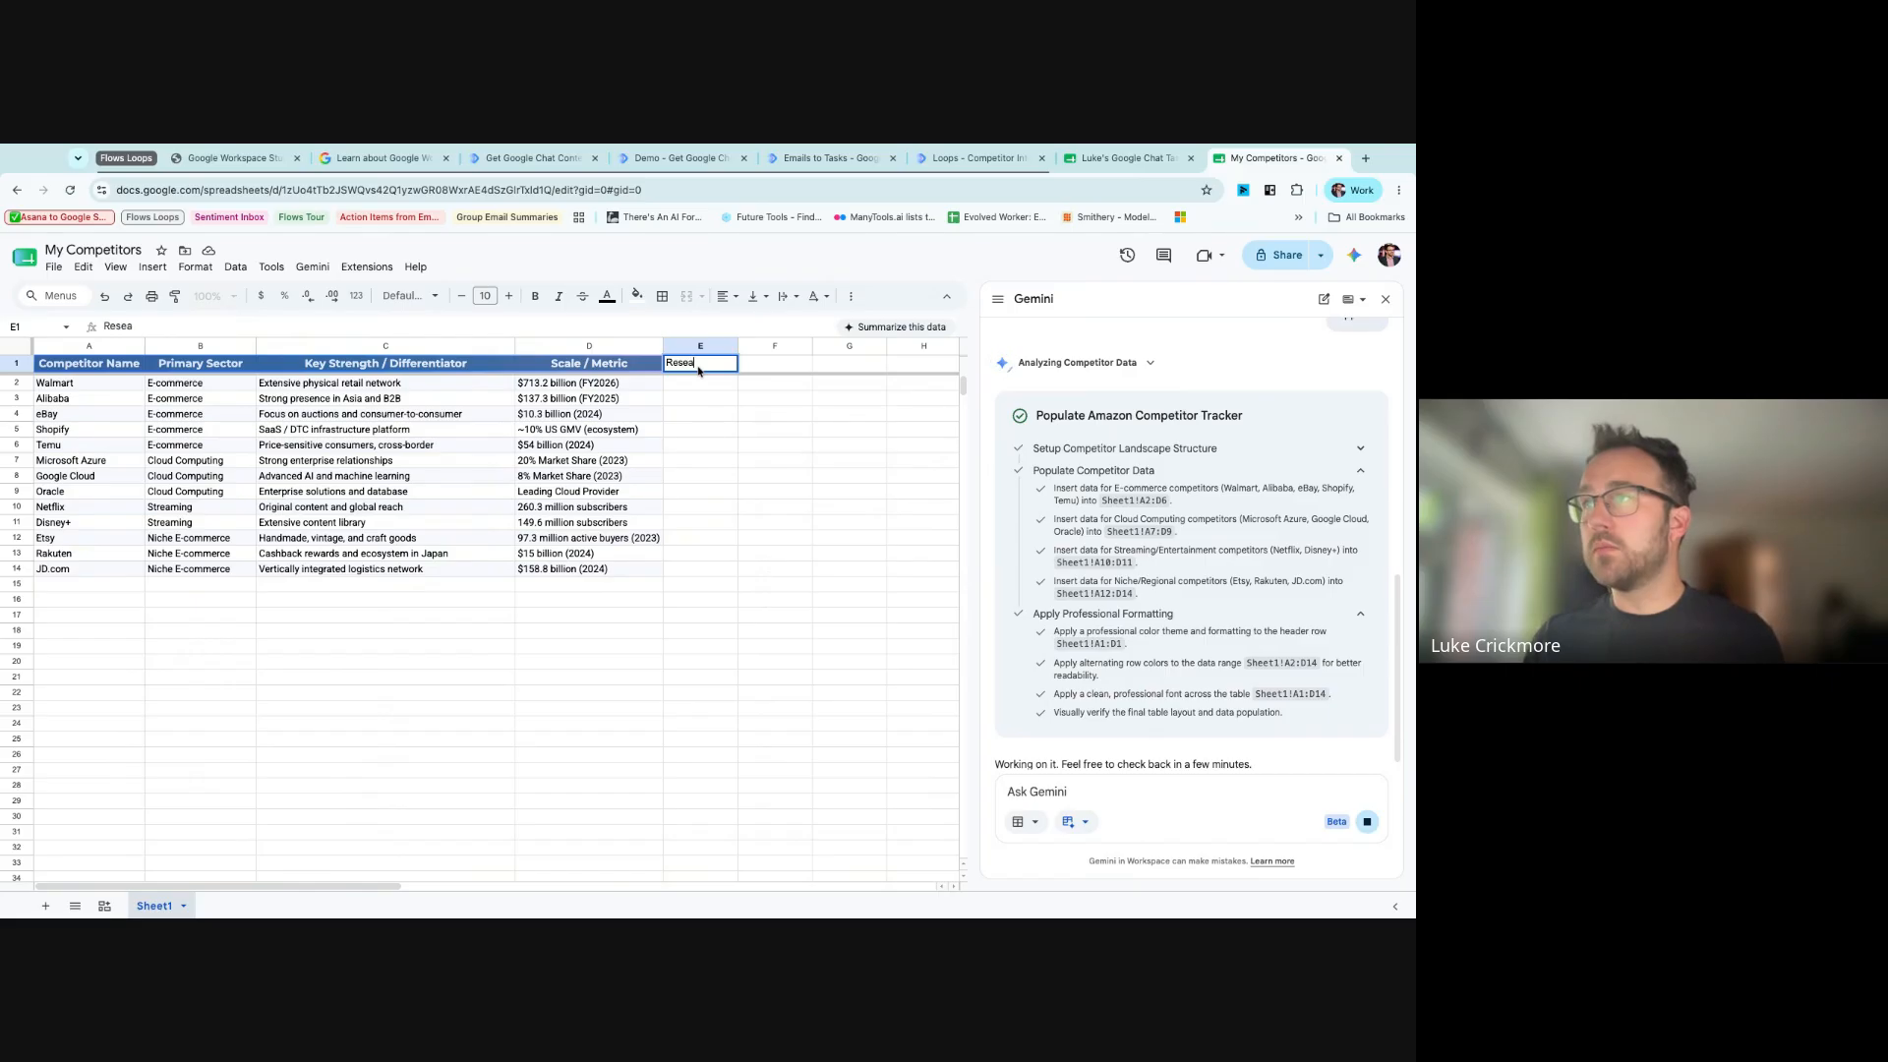
type("Compe")
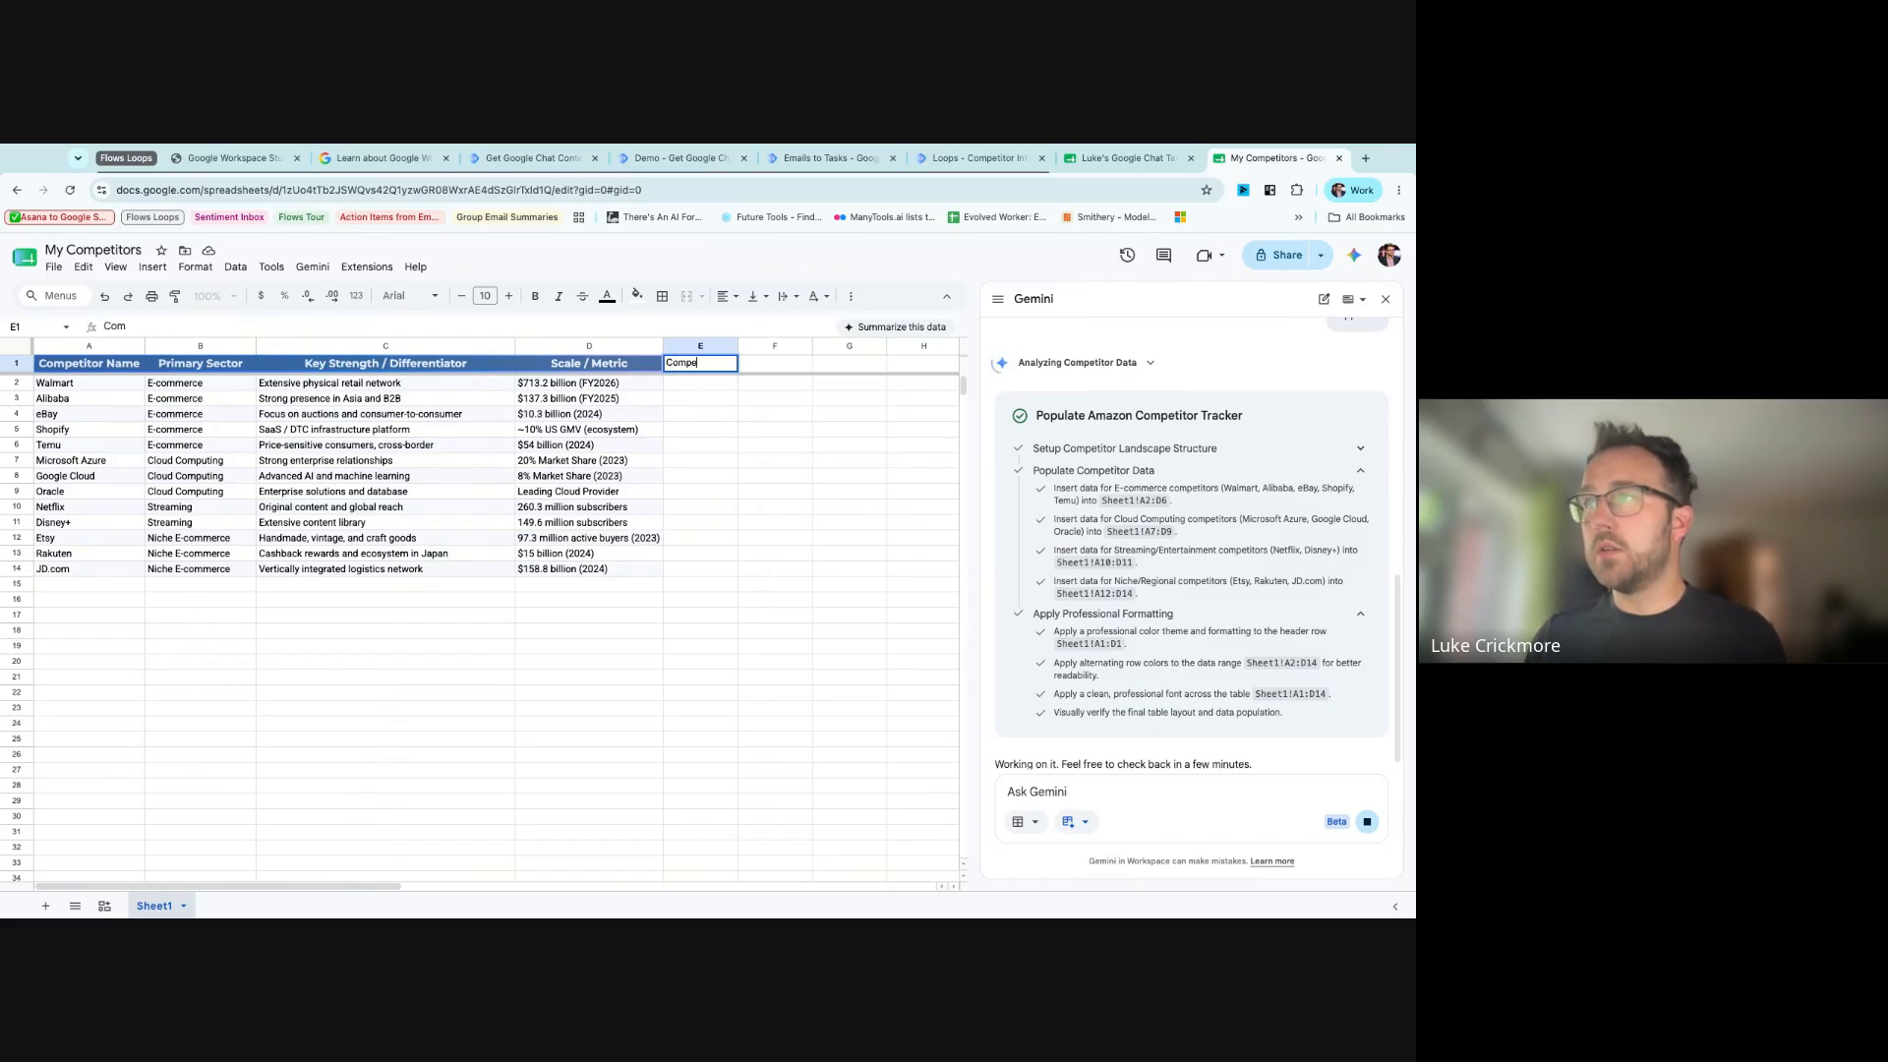
type("titor Research")
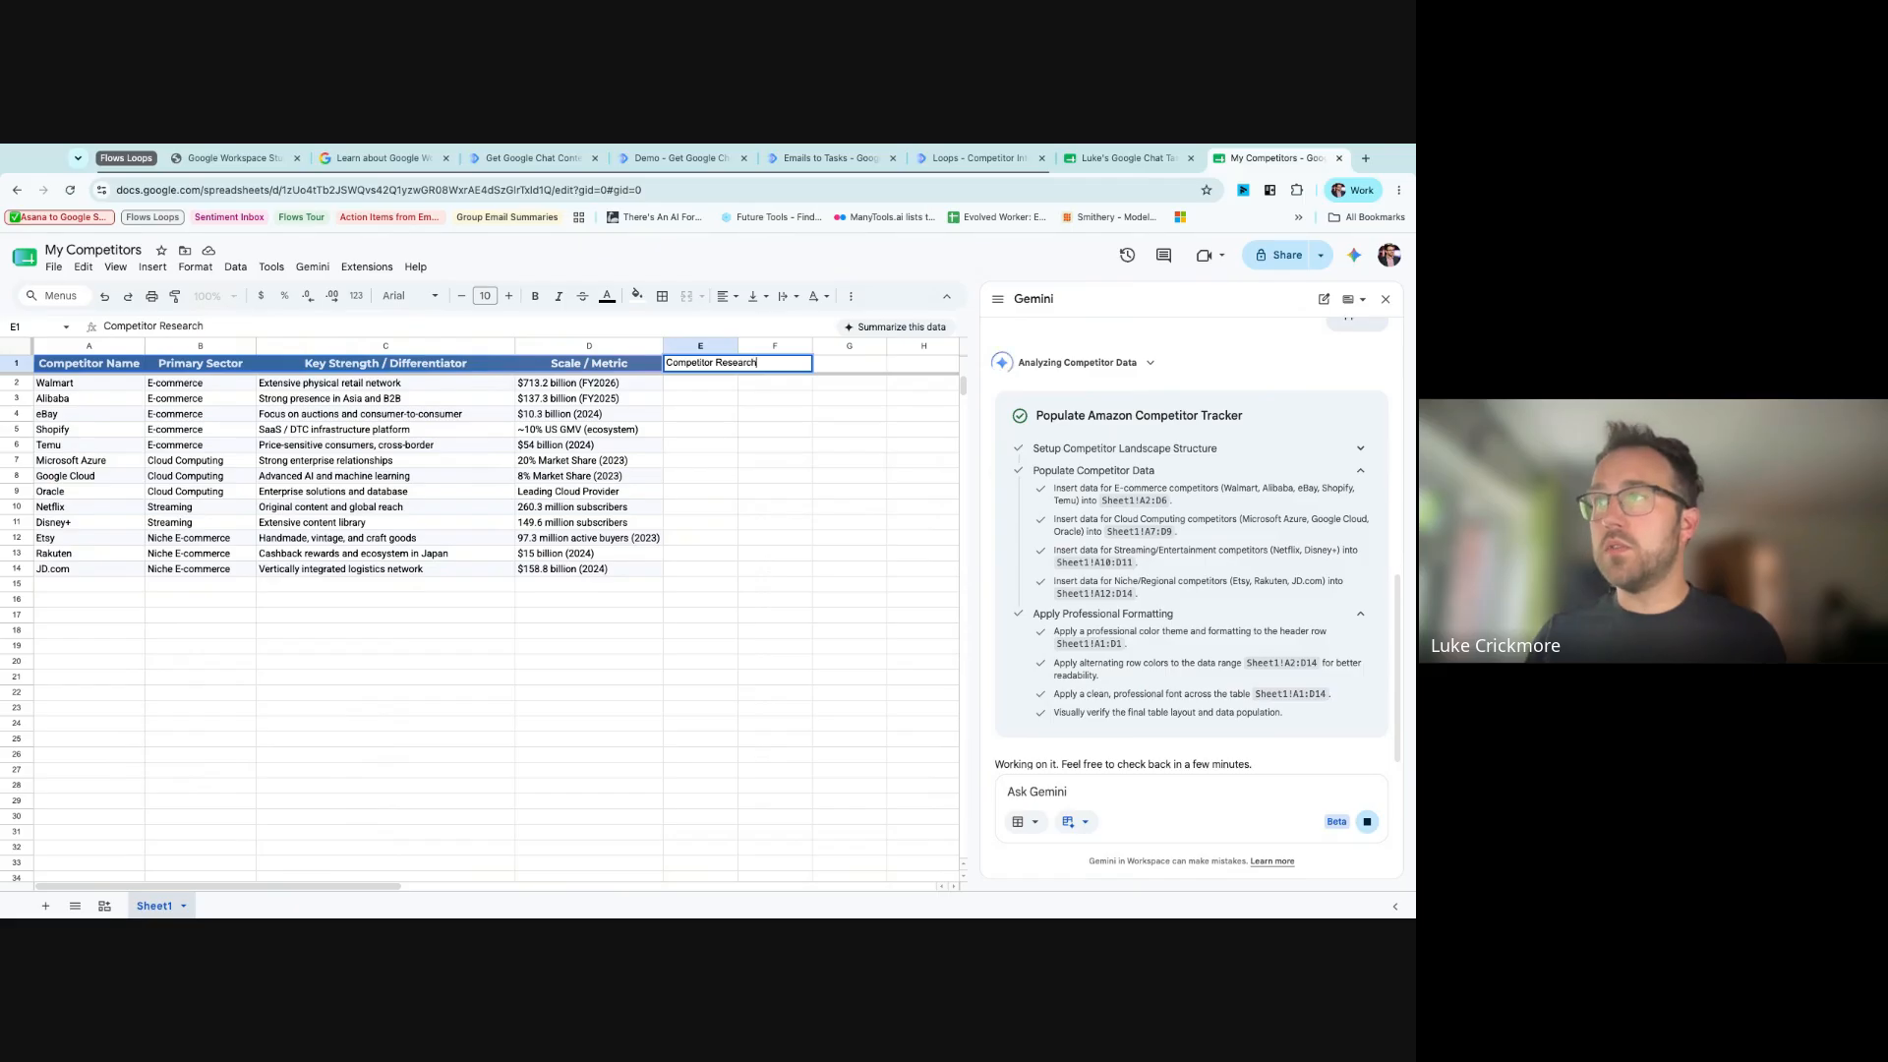
key("Return")
left_click(785, 366)
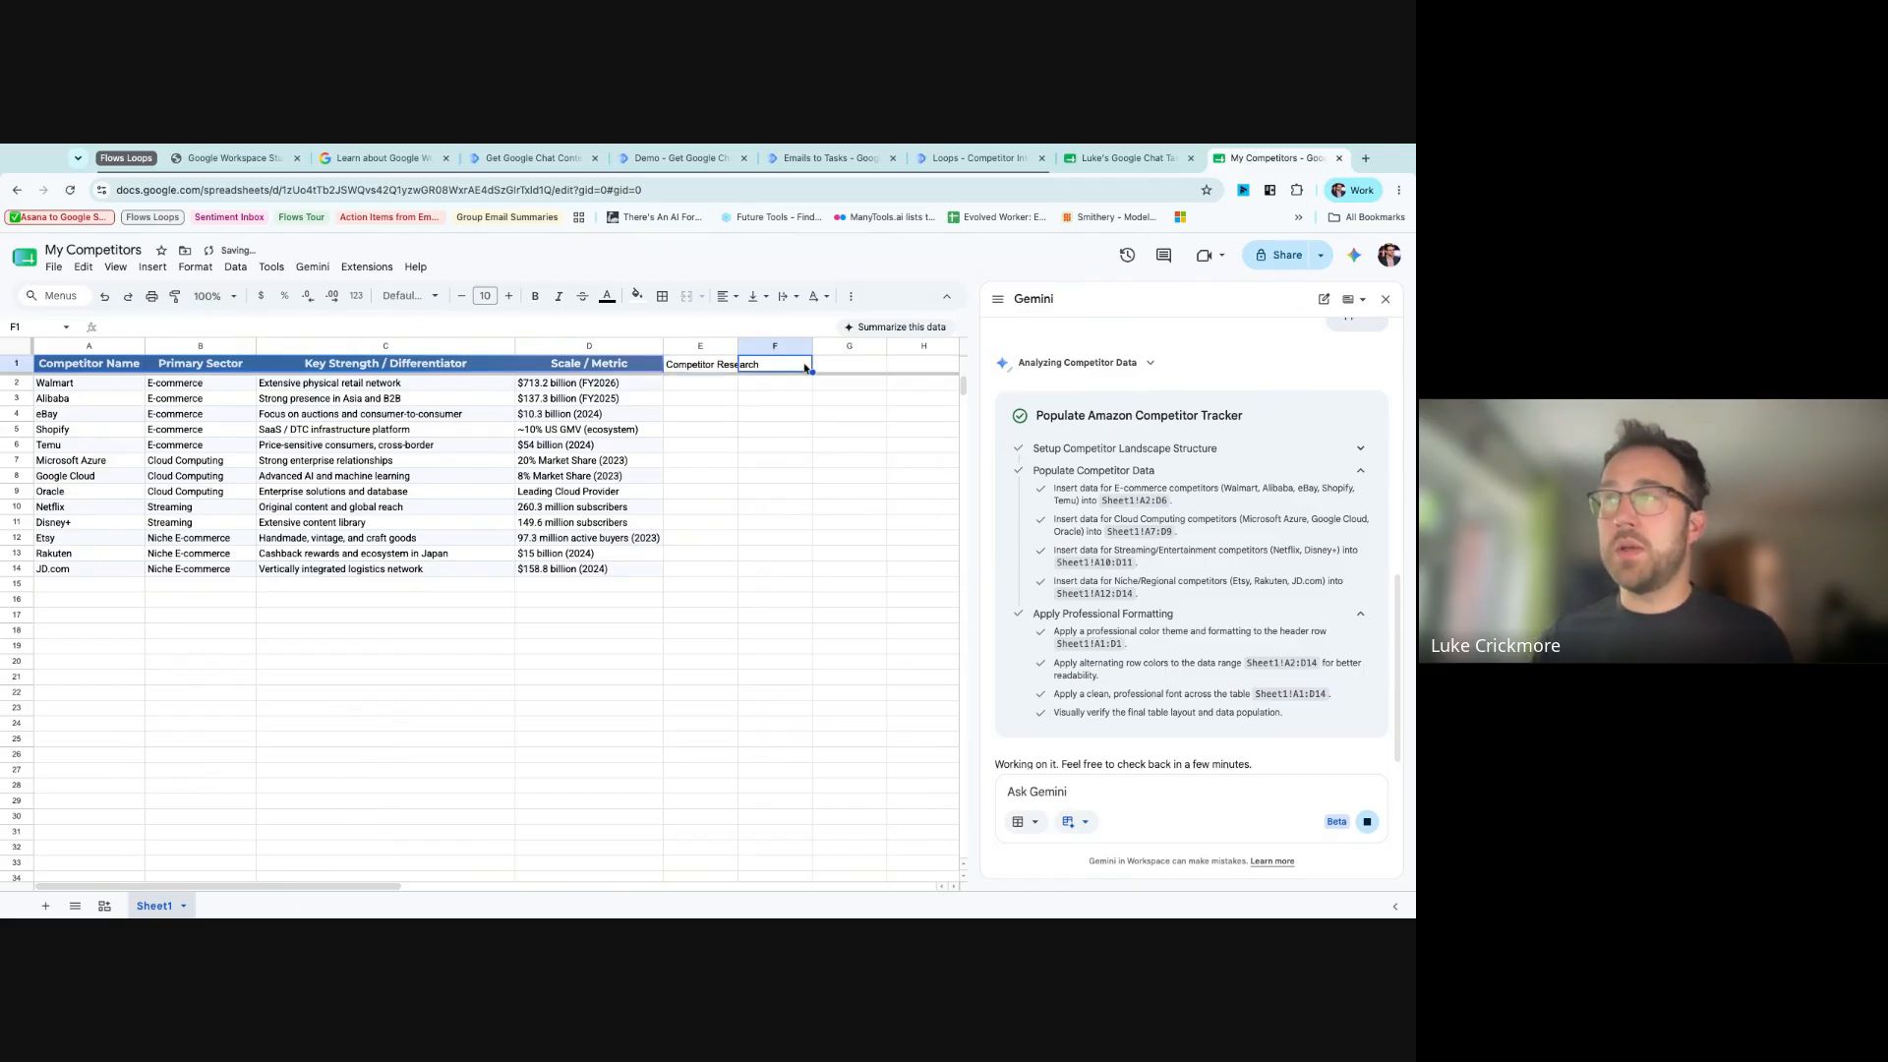
type("Risk t")
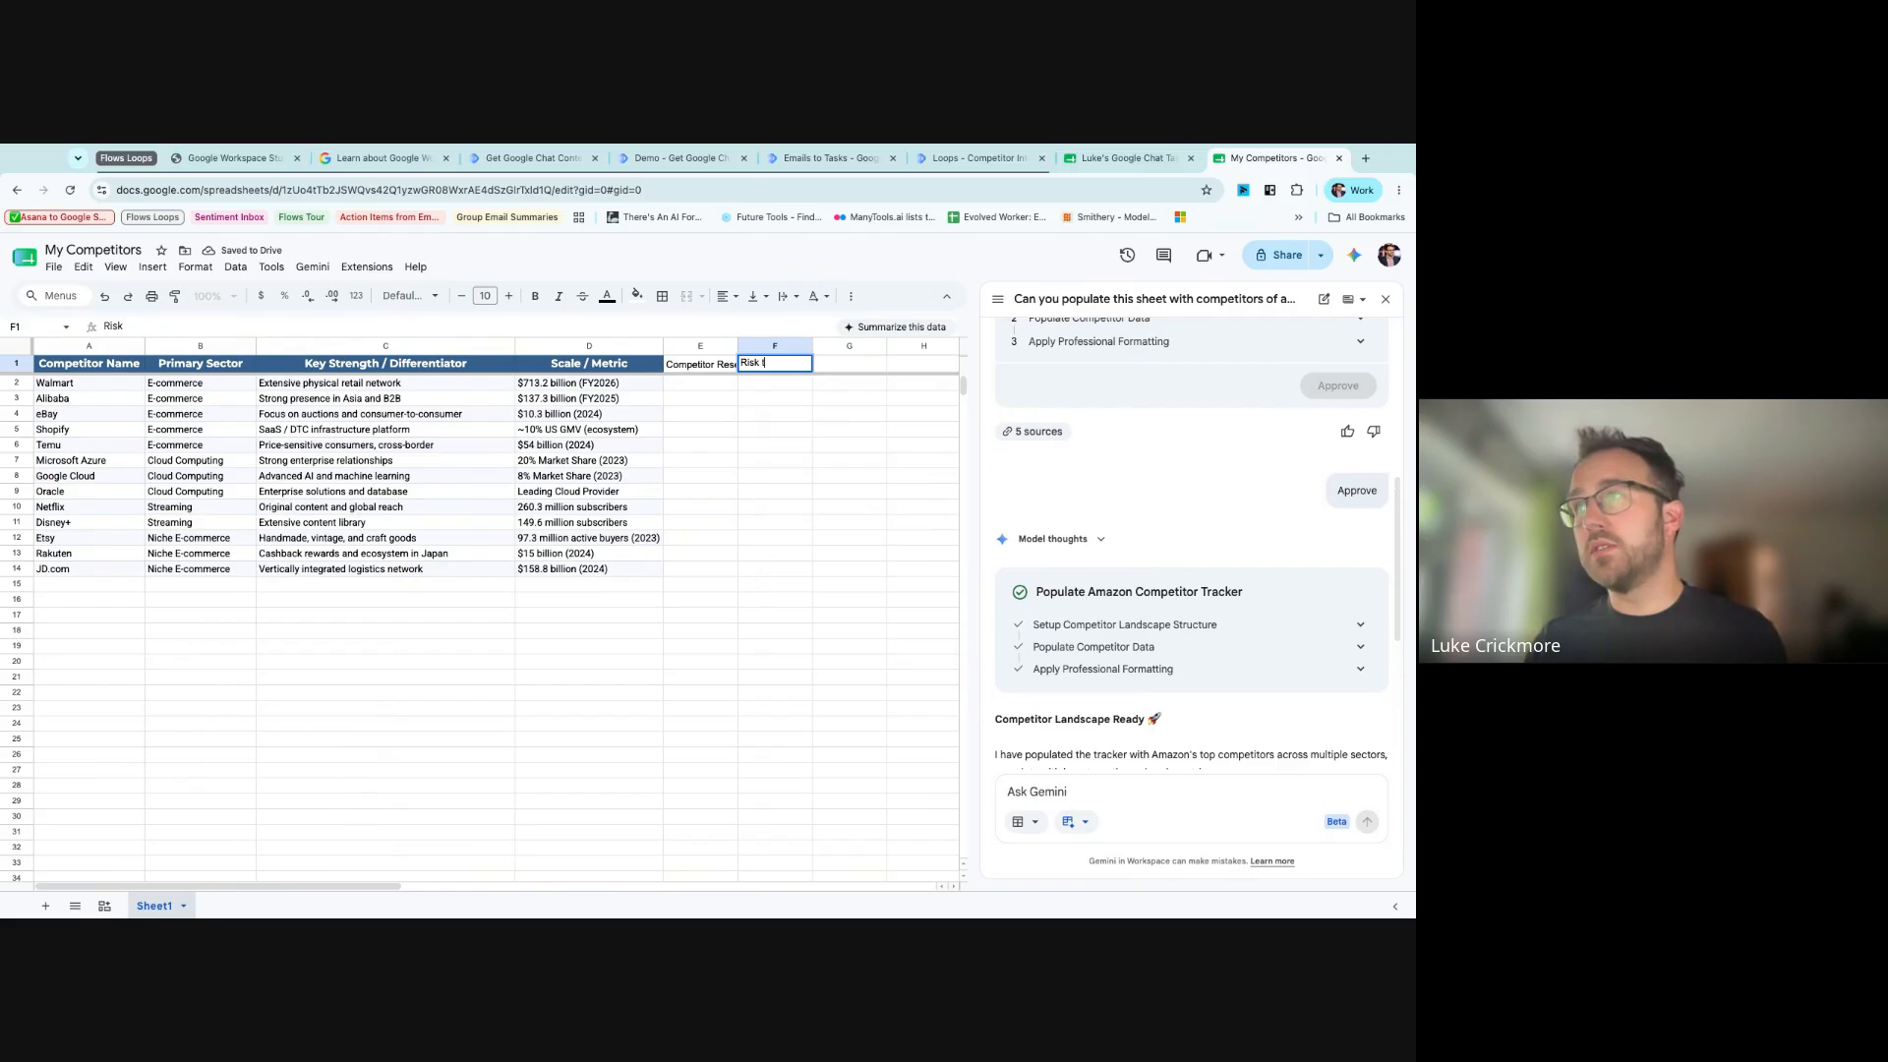
type("o us")
key("Return")
- Add the column header "7 Day Plan" in cell G1 of the competitor table
left_click(830, 367)
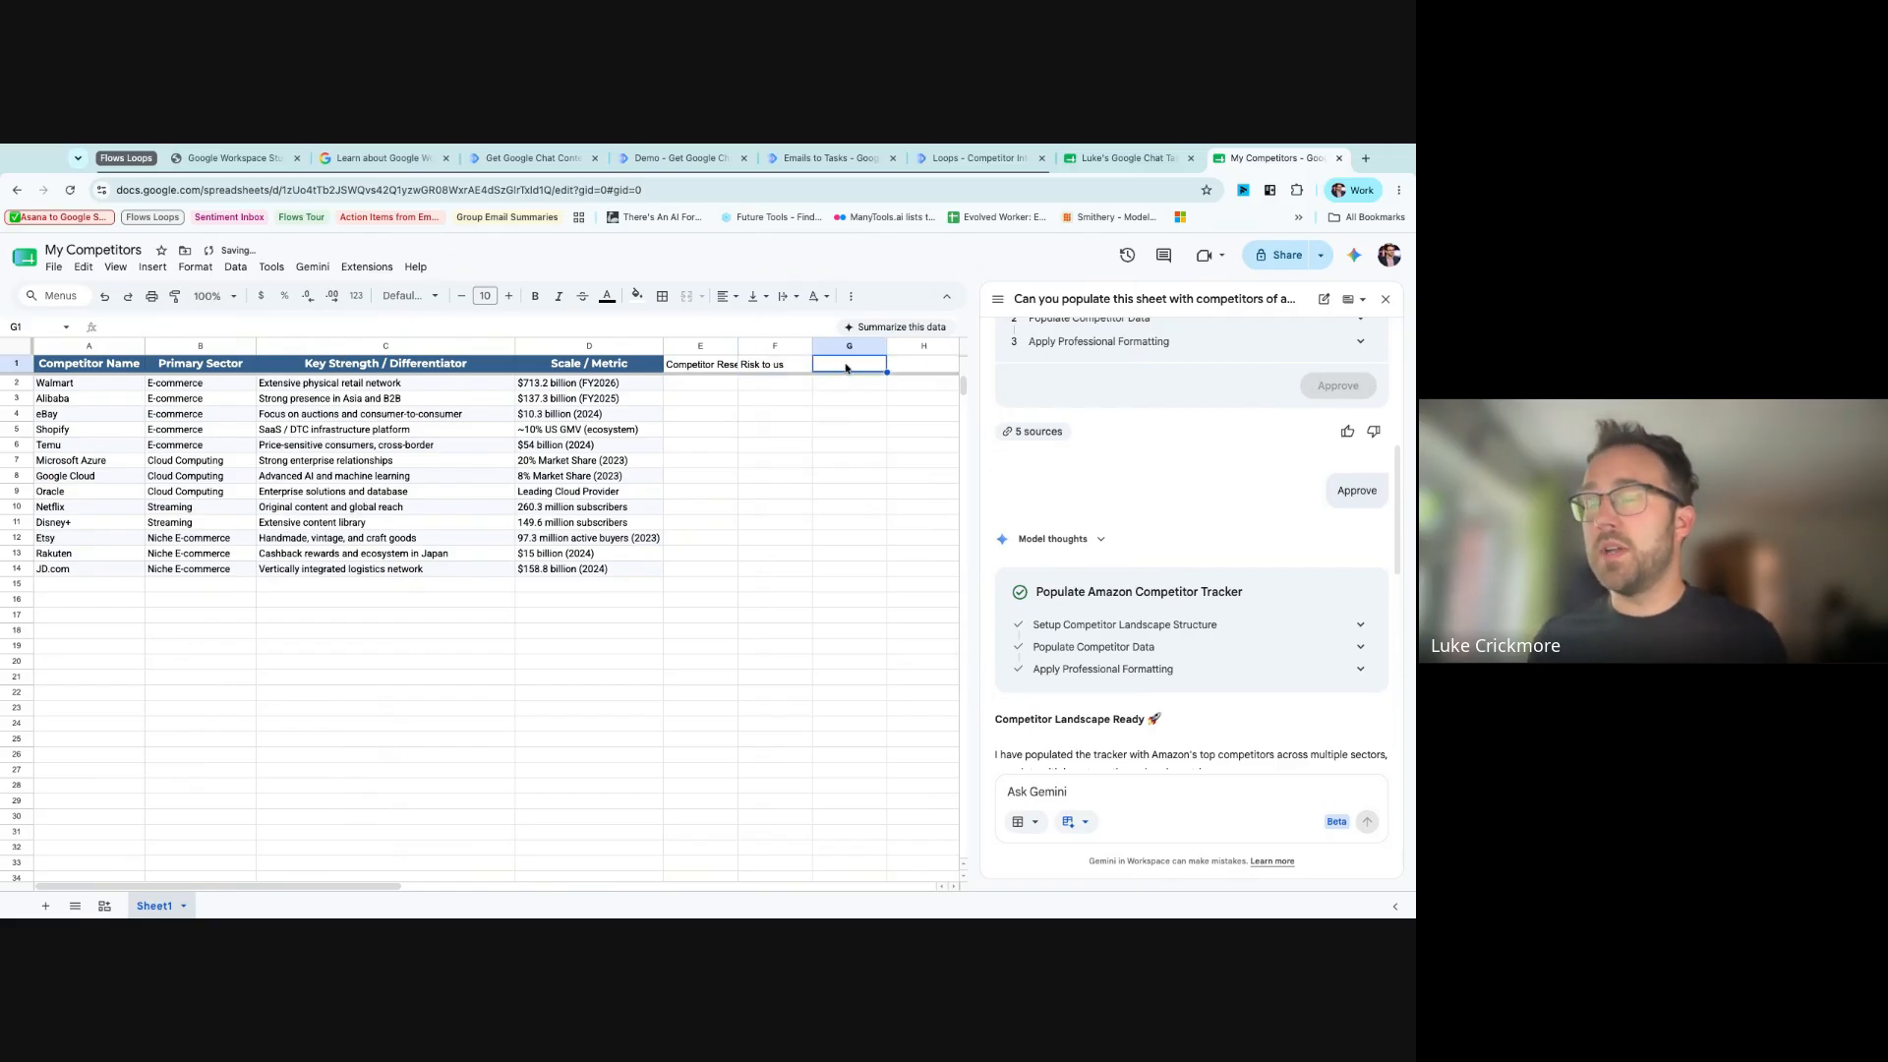
type("7 Day")
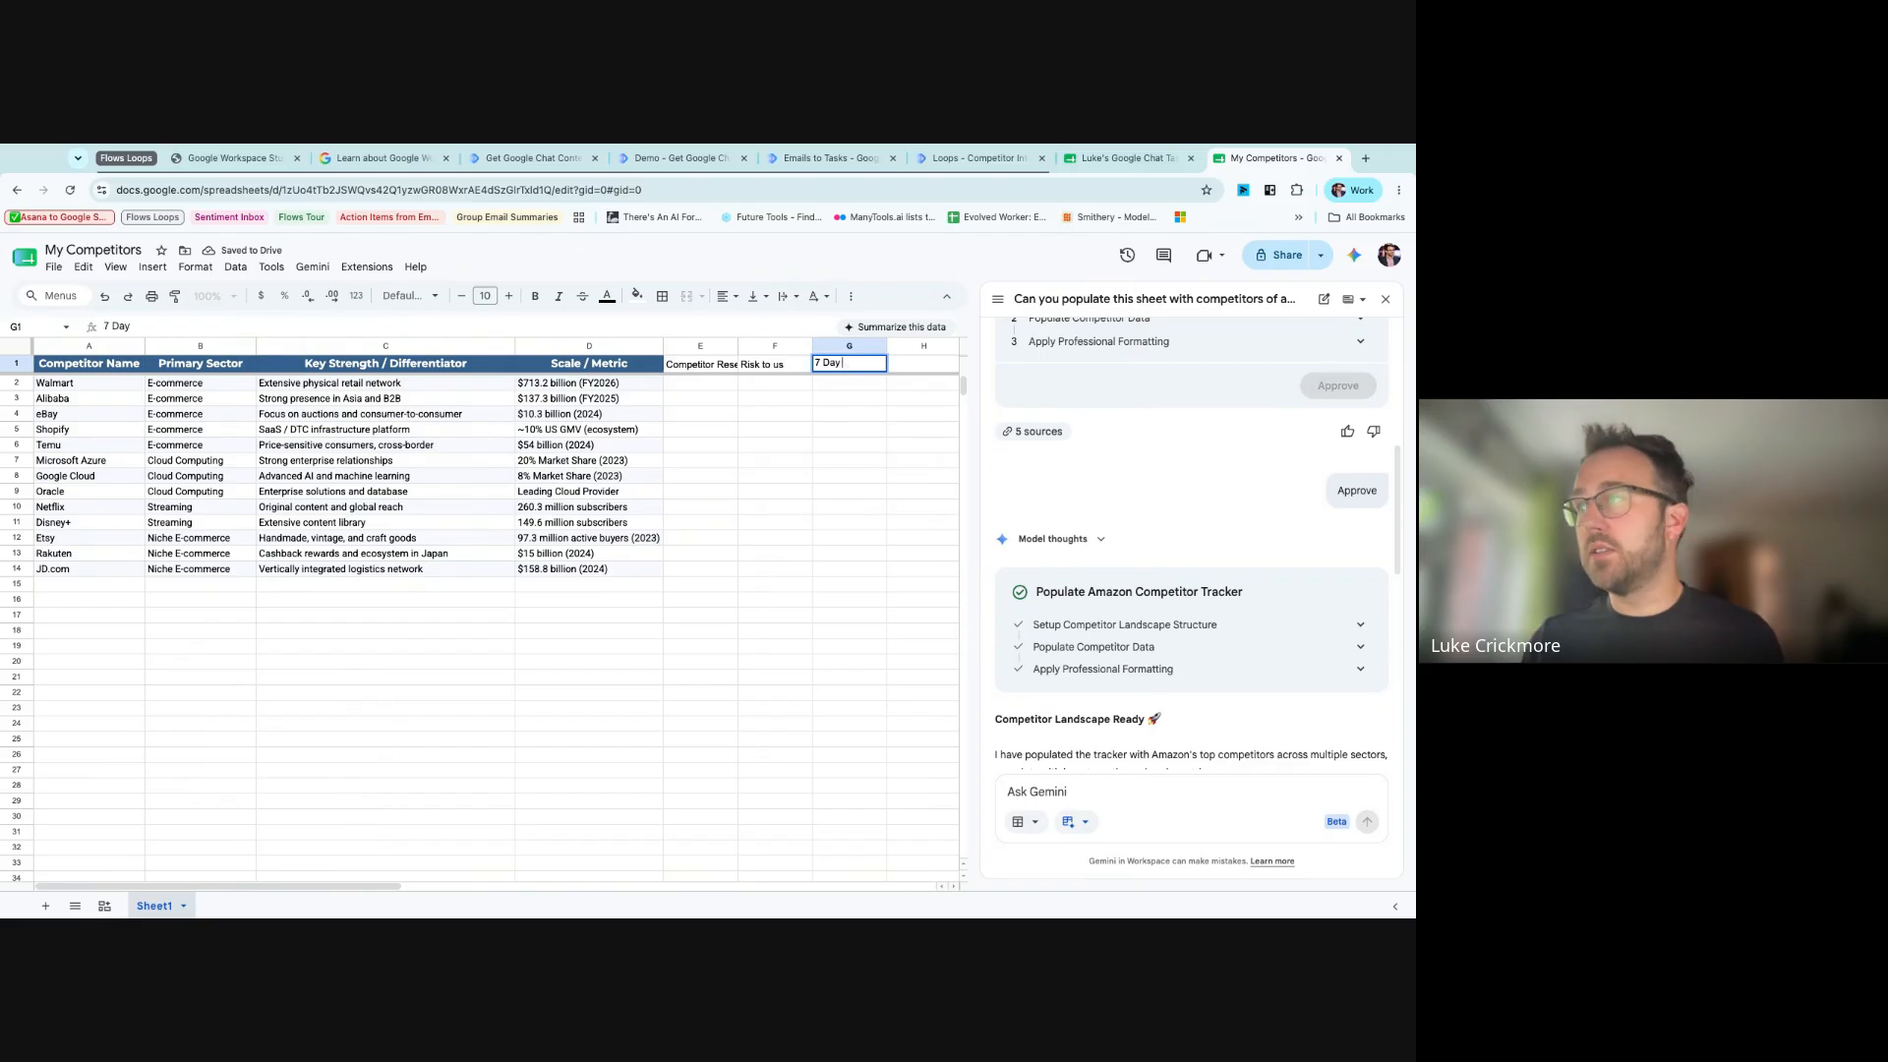
type(" PL")
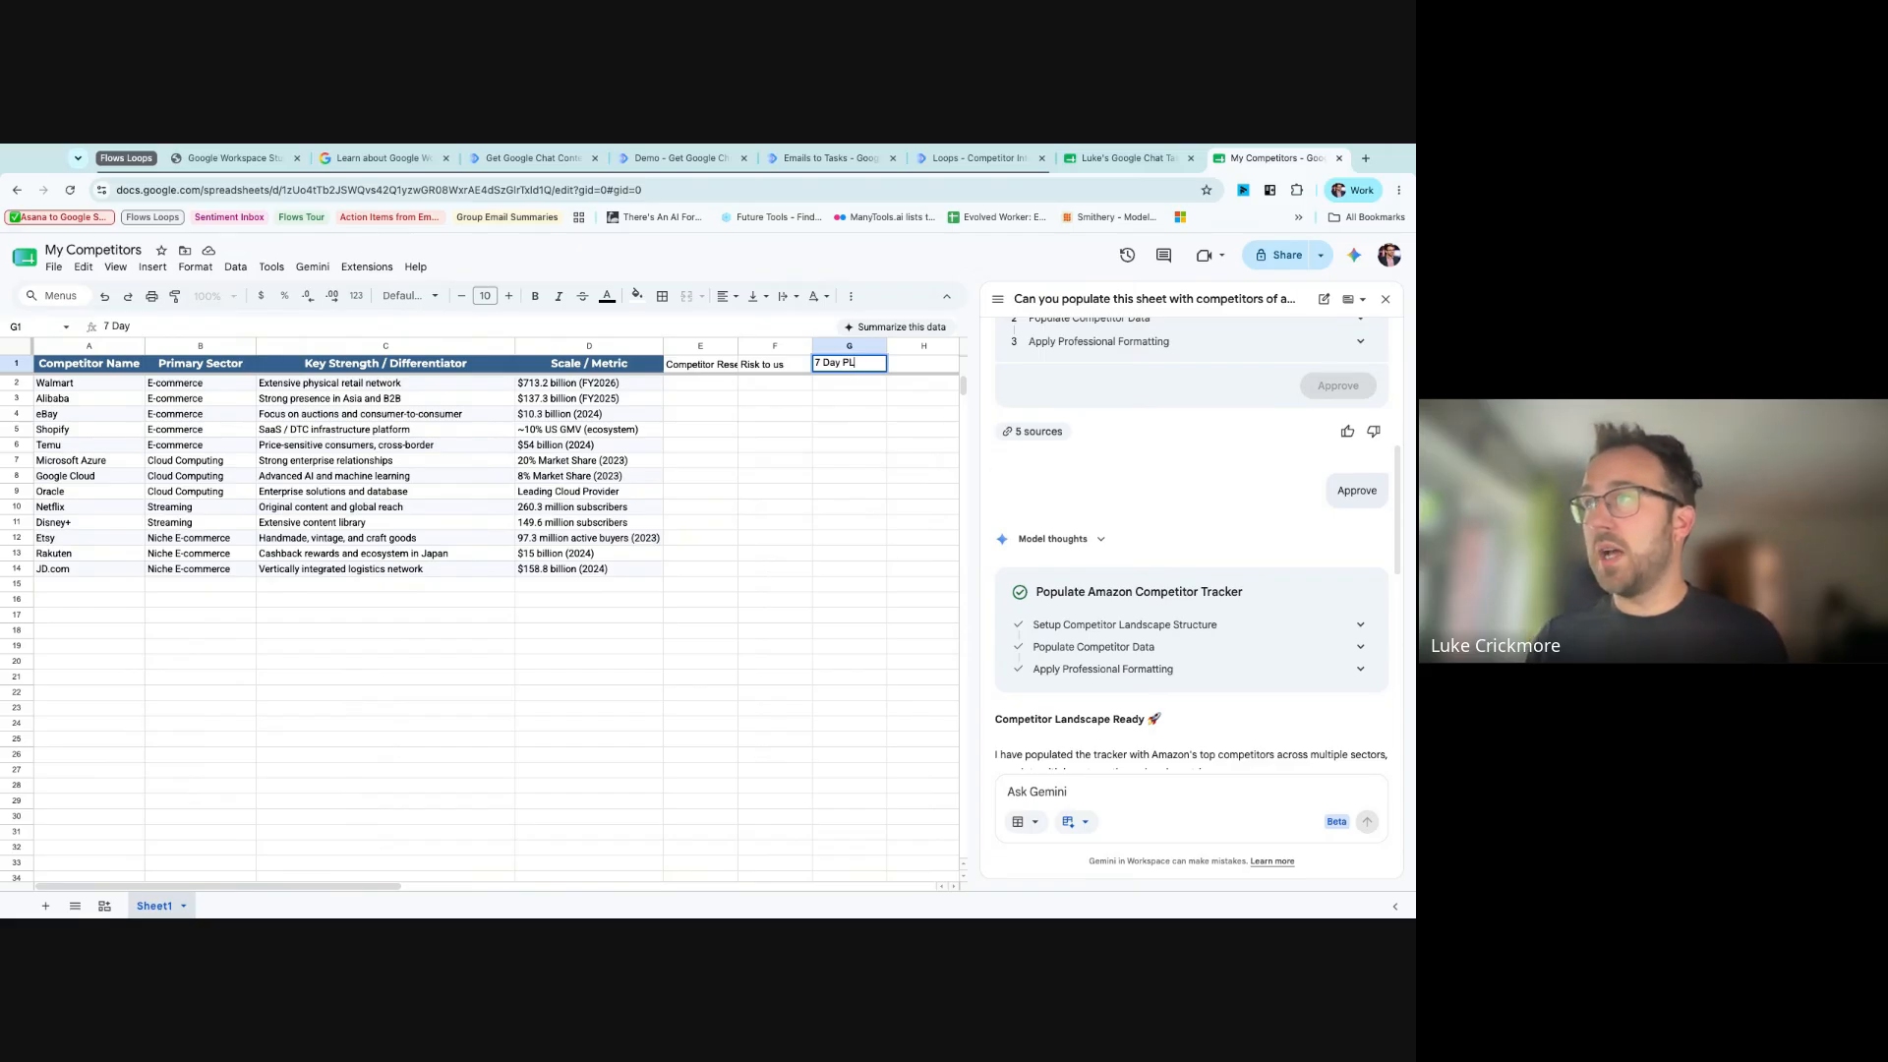
type("an")
key("Return")
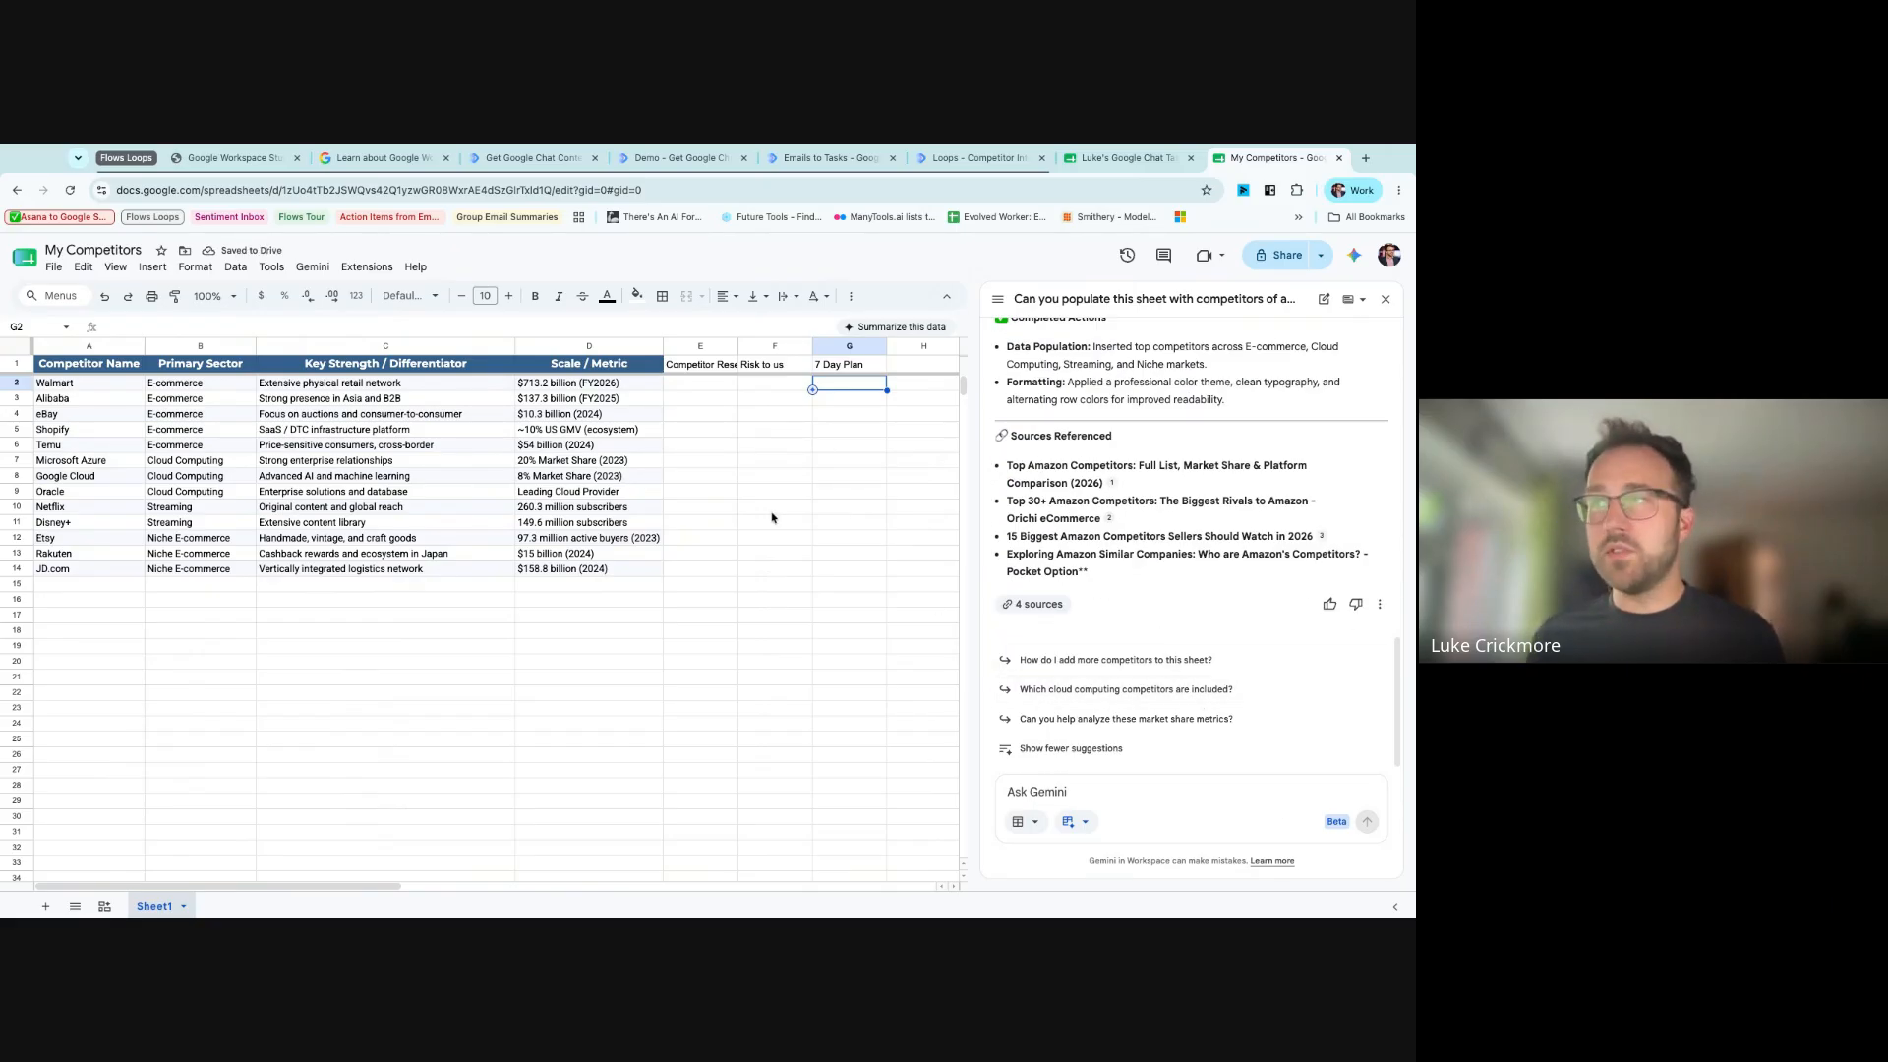
- Fit the width of column E to its "Competitor Research" header
left_click(773, 477)
left_click_drag(701, 364, 844, 364)
left_click(834, 432)
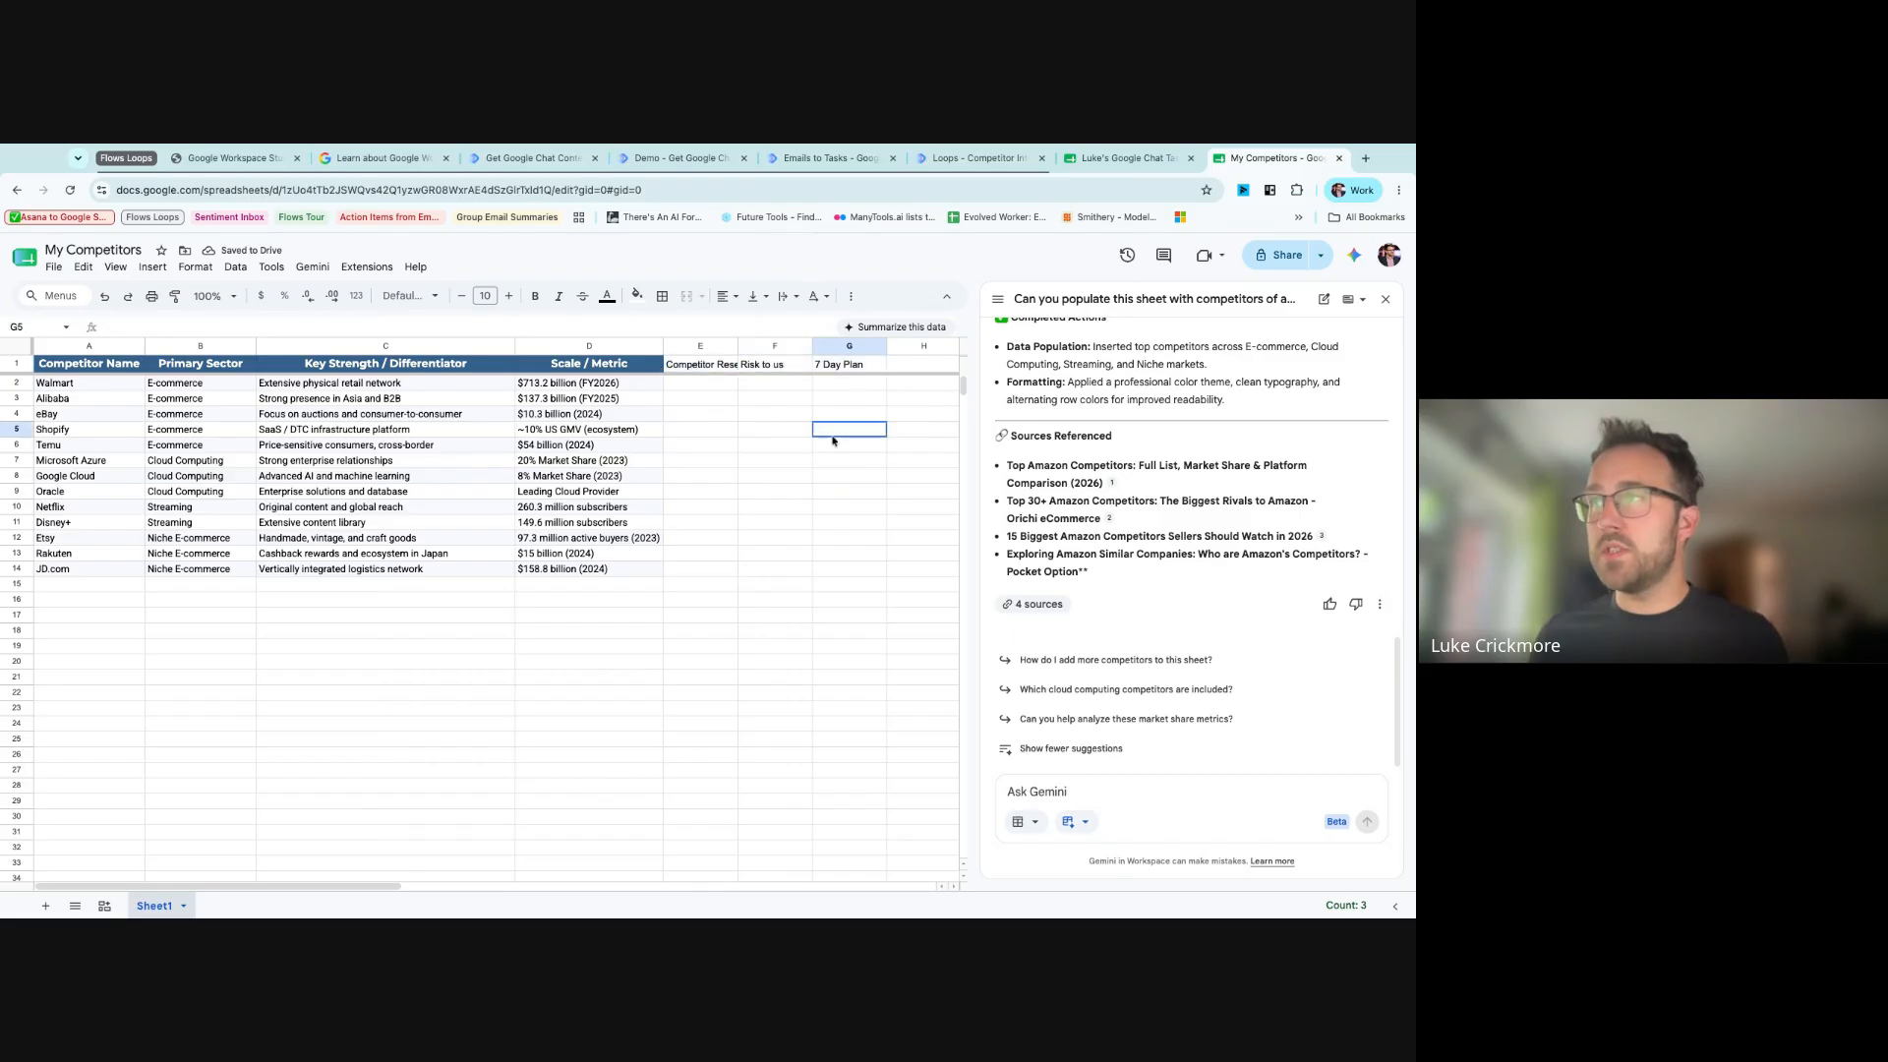
left_click(713, 366)
double_click(738, 346)
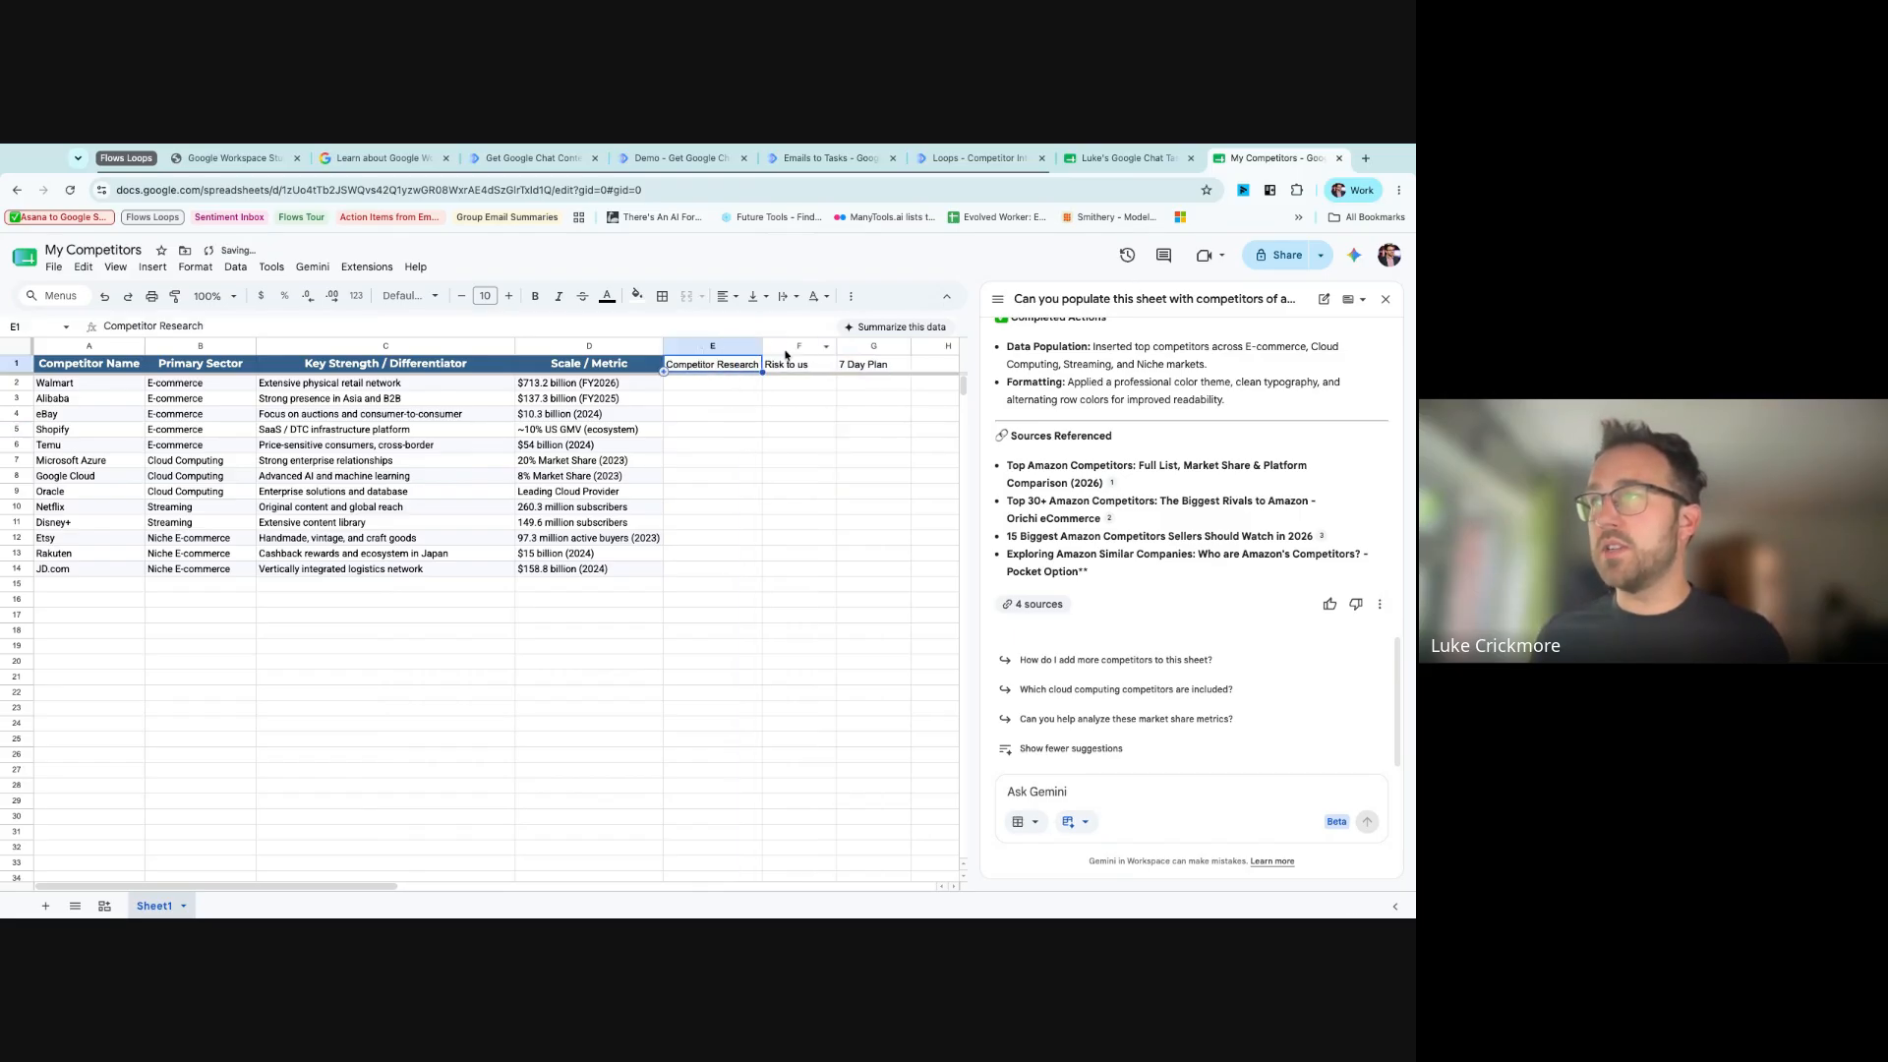
left_click(874, 346)
left_click(589, 476)
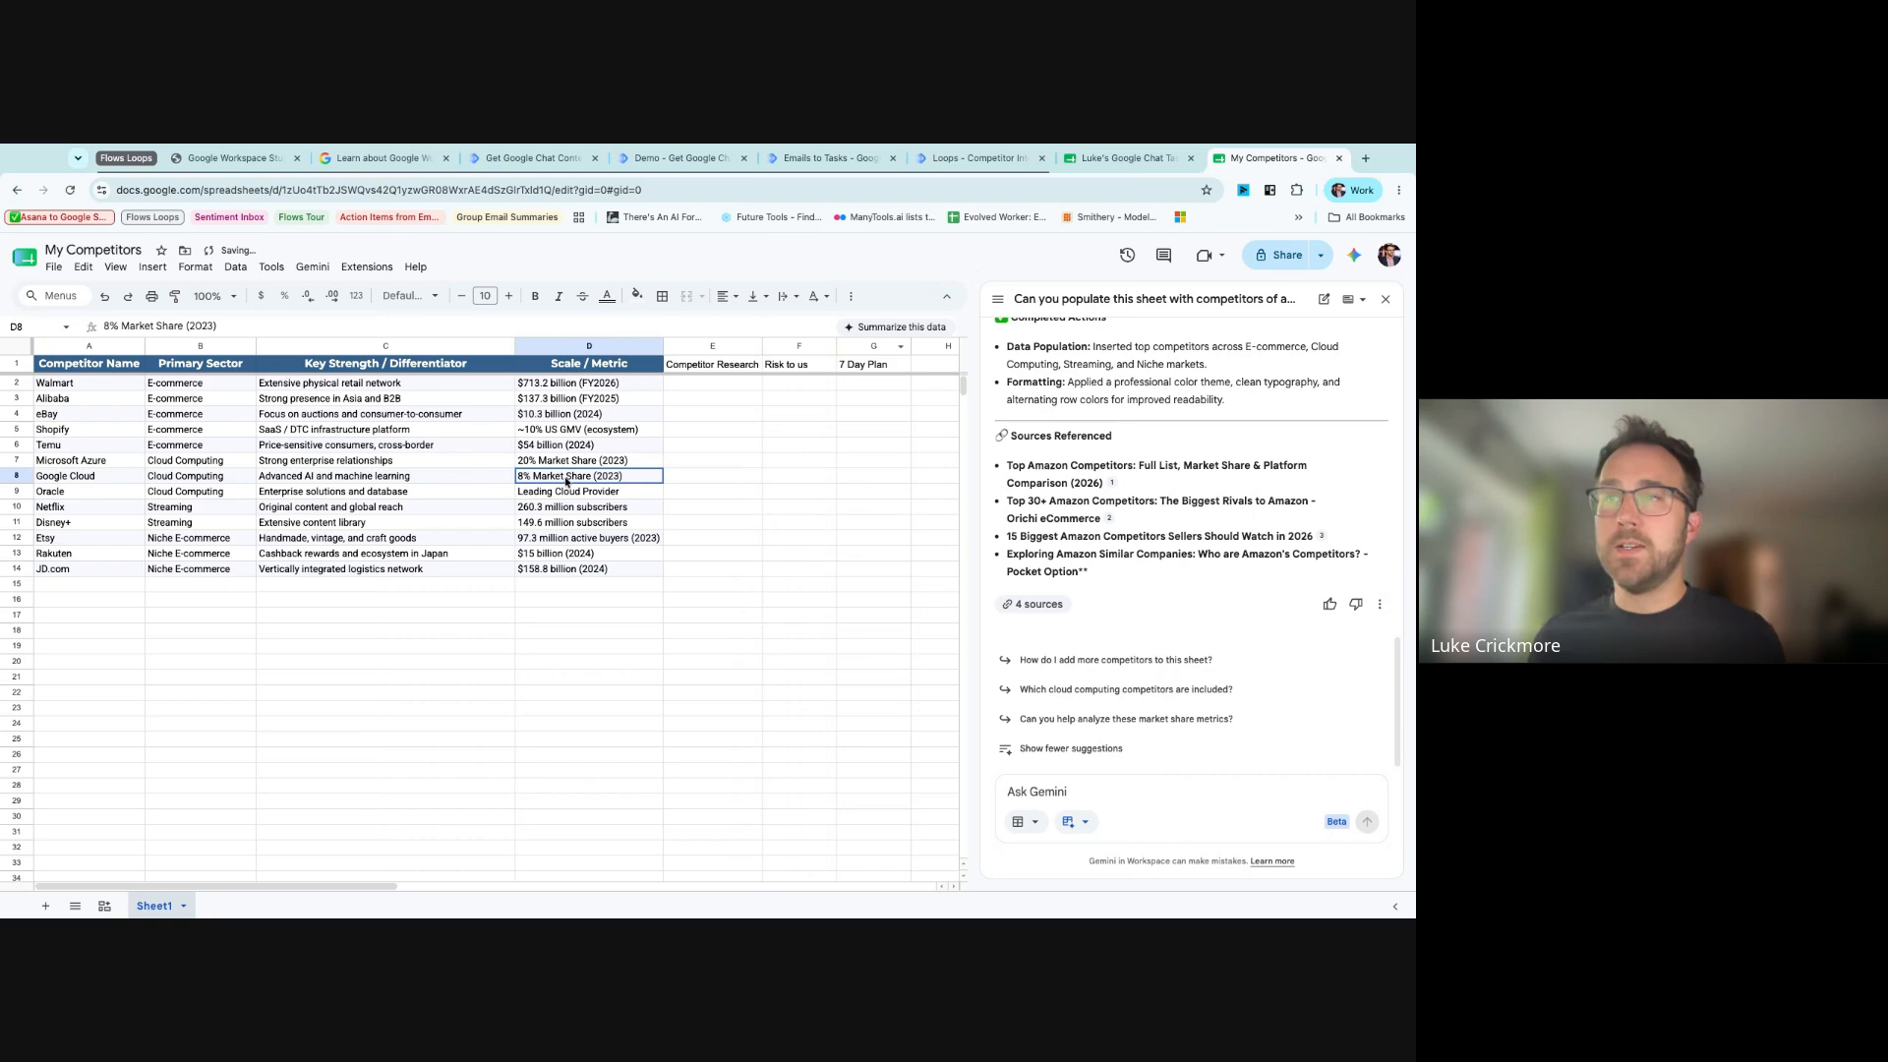
left_click(138, 568)
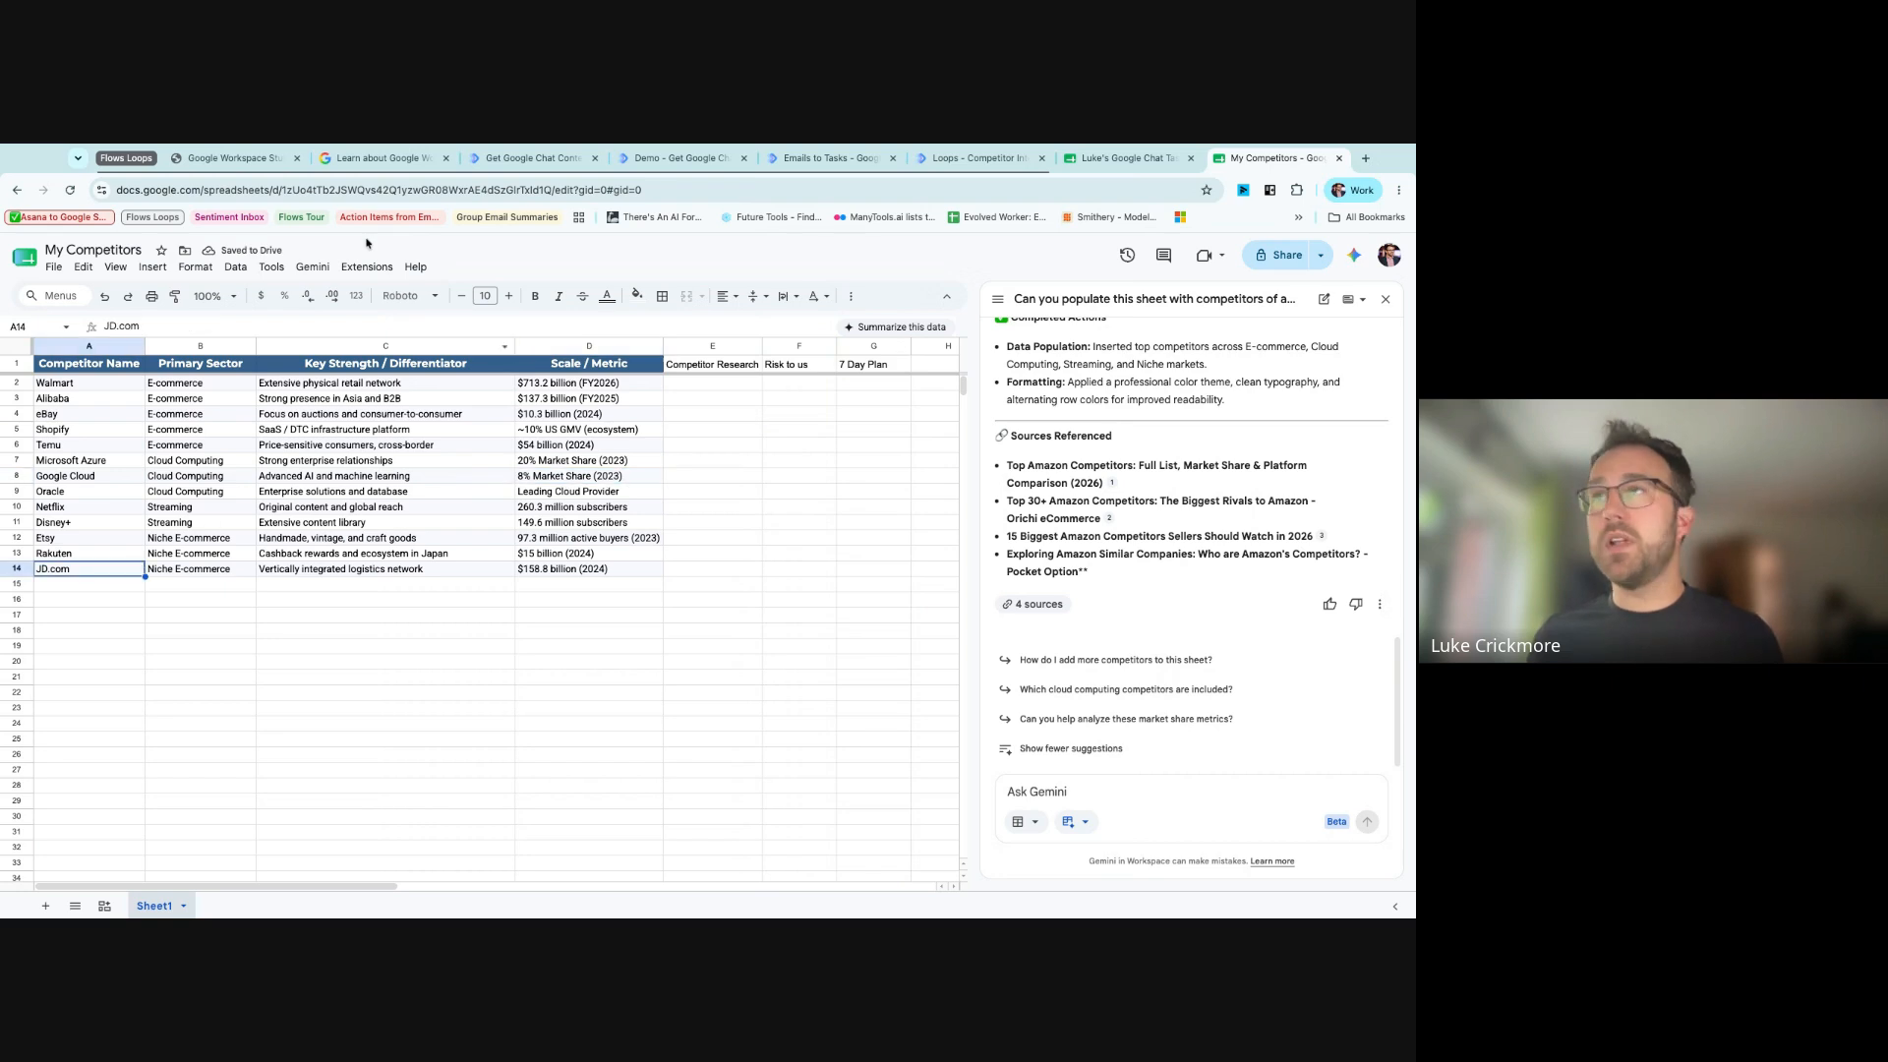
- Switch to the Loops - Competitor Intelligence flow in Workspace Studio and add a Get sheet contents step using the My Competitors spreadsheet
left_click(945, 161)
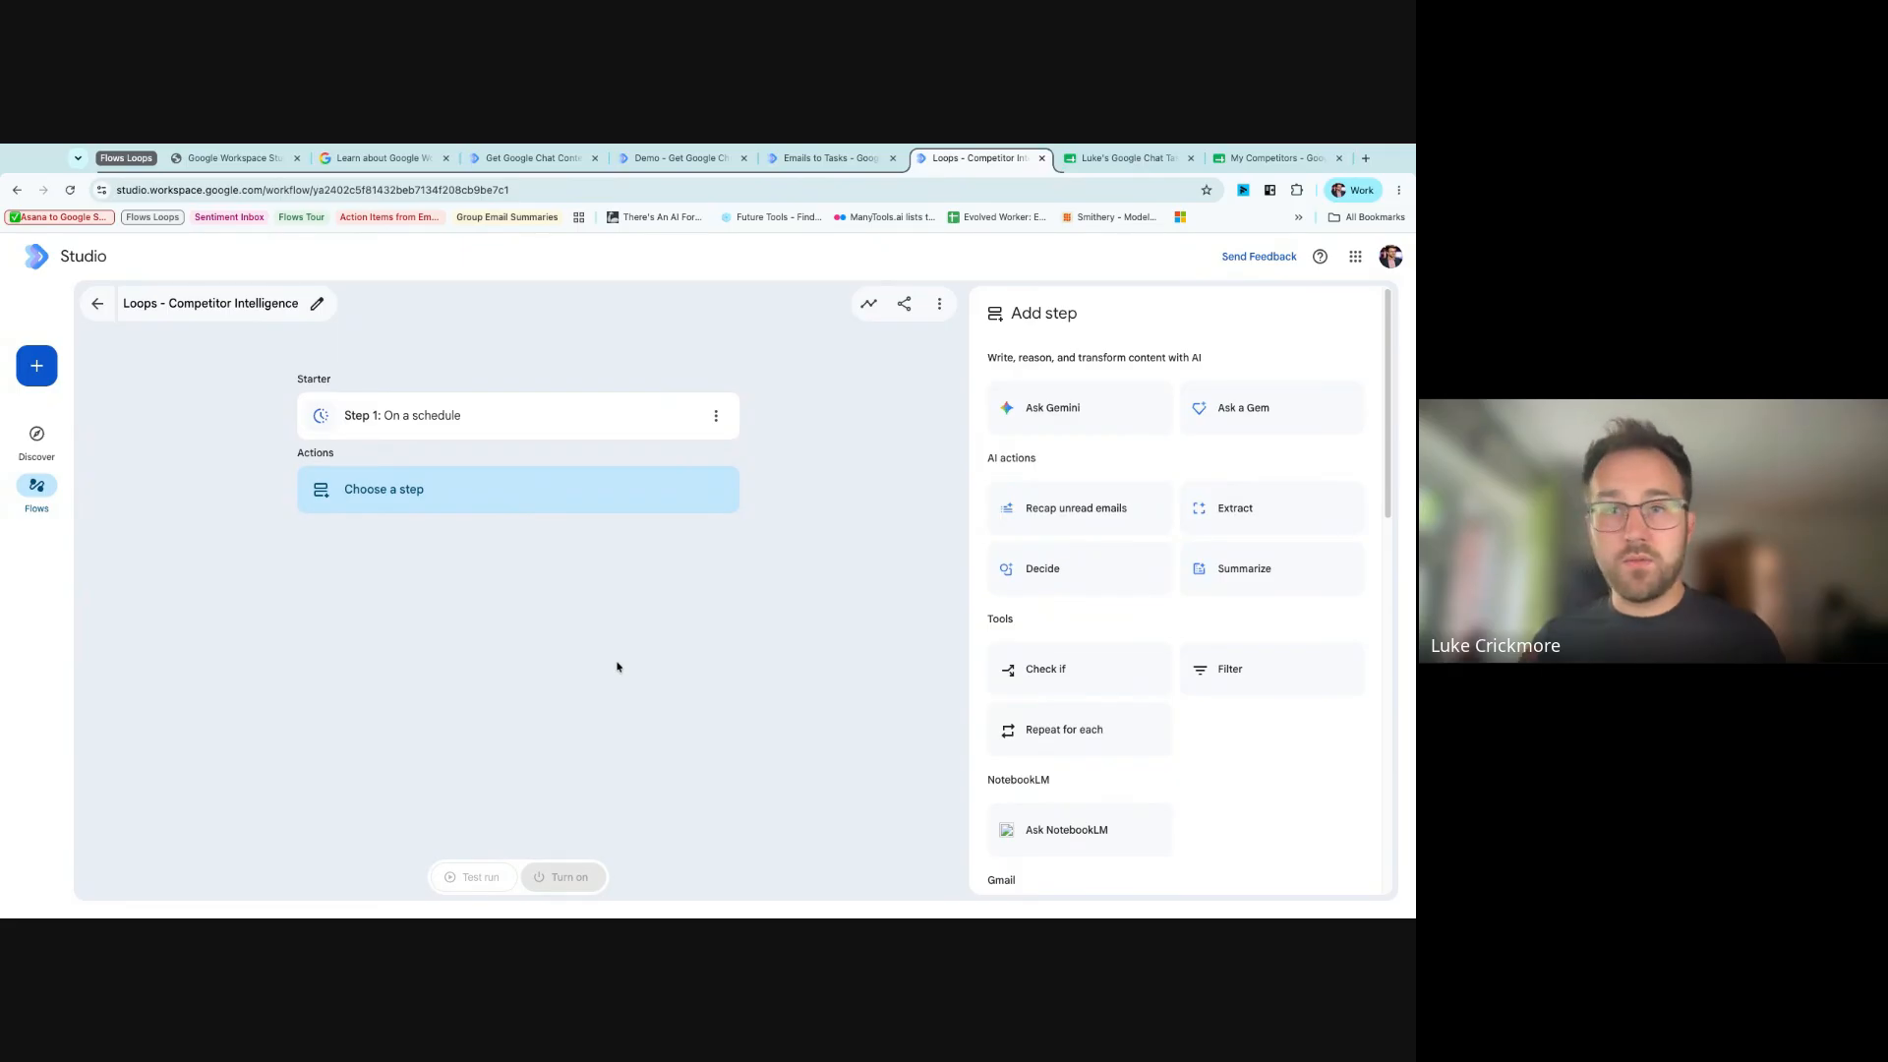
scroll(1219, 669, "down", 12)
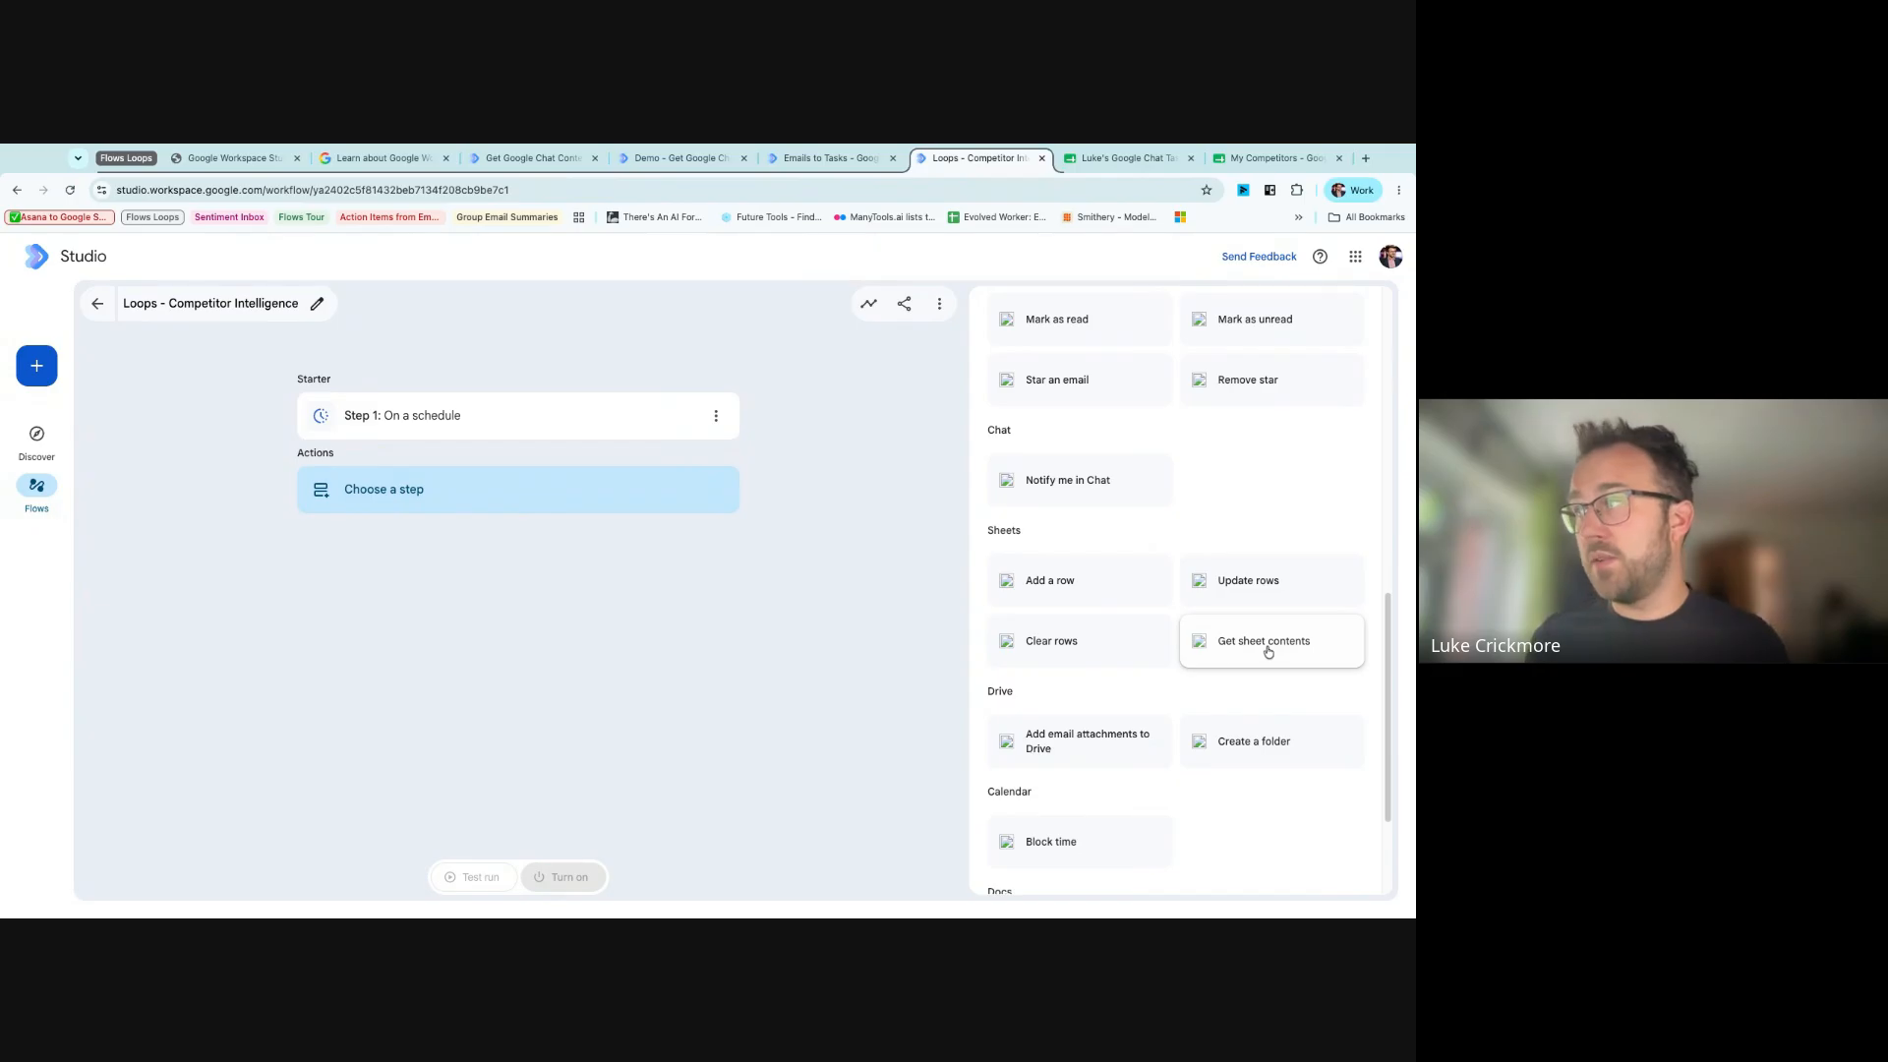
left_click(1268, 649)
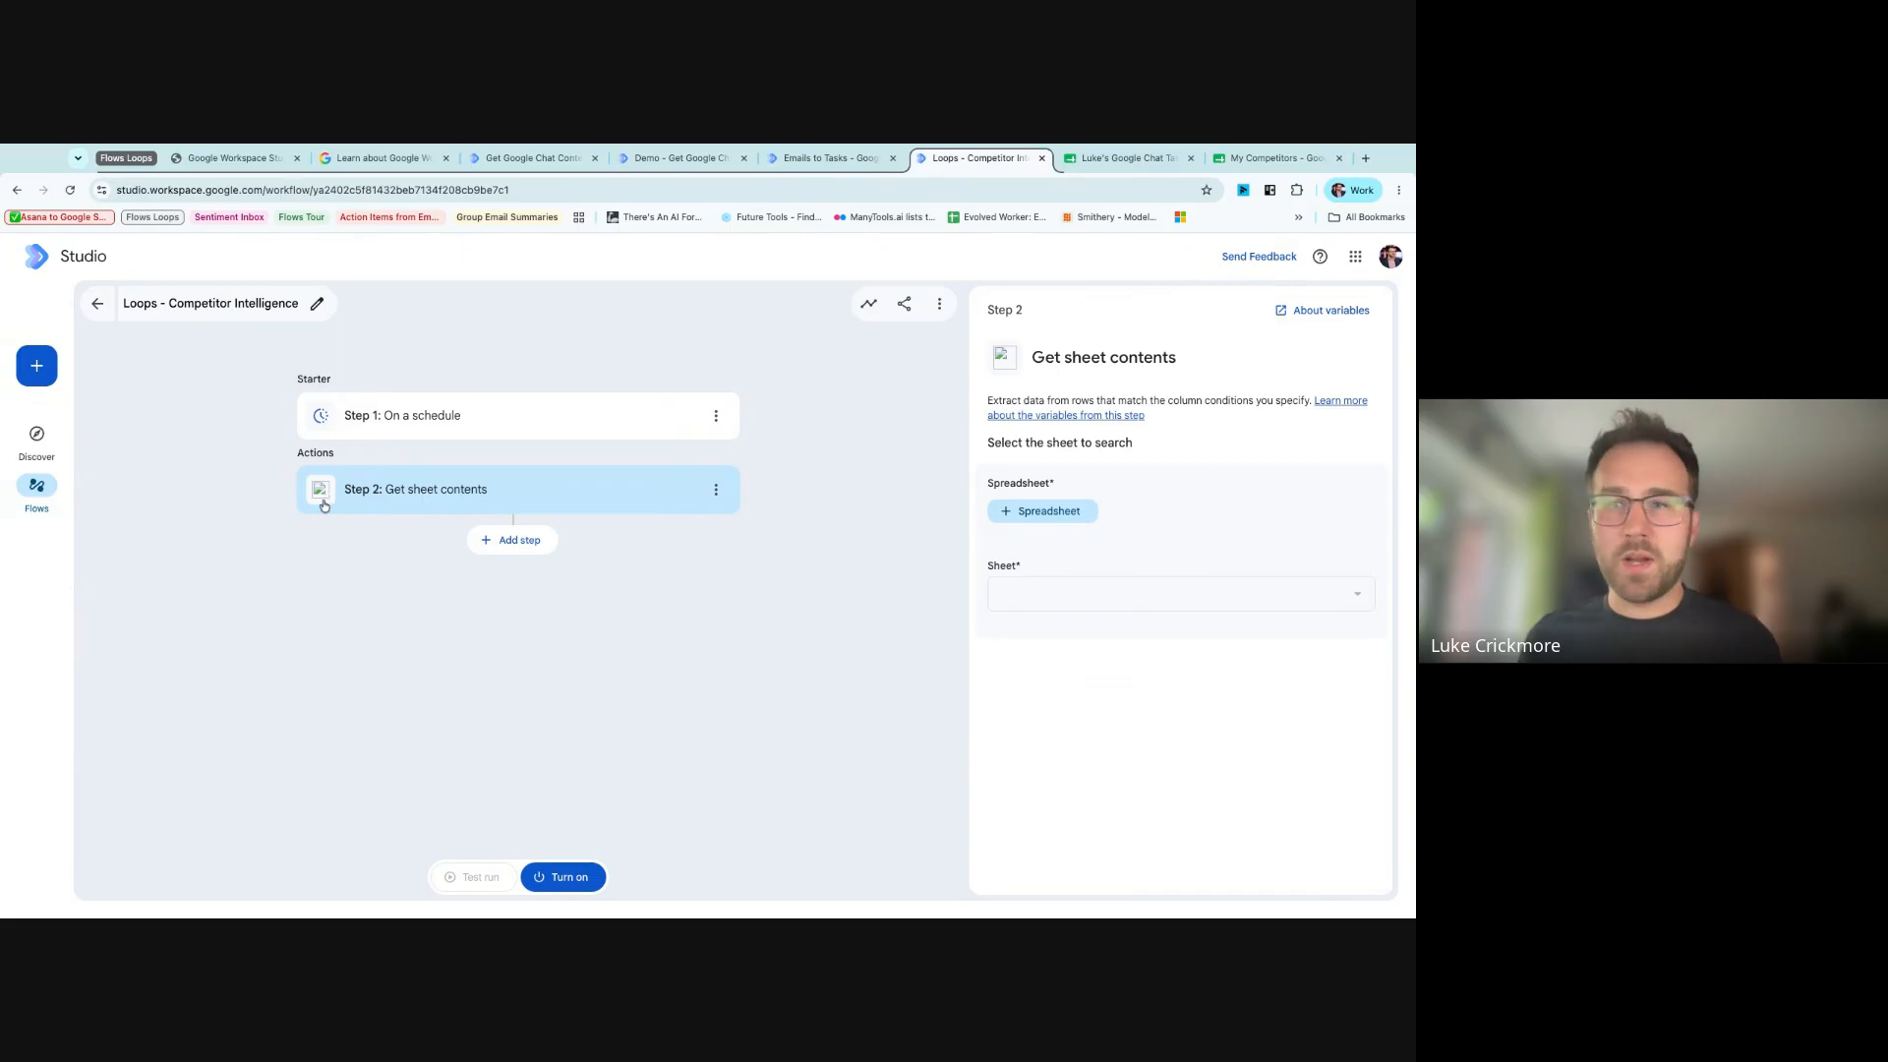
left_click(1072, 510)
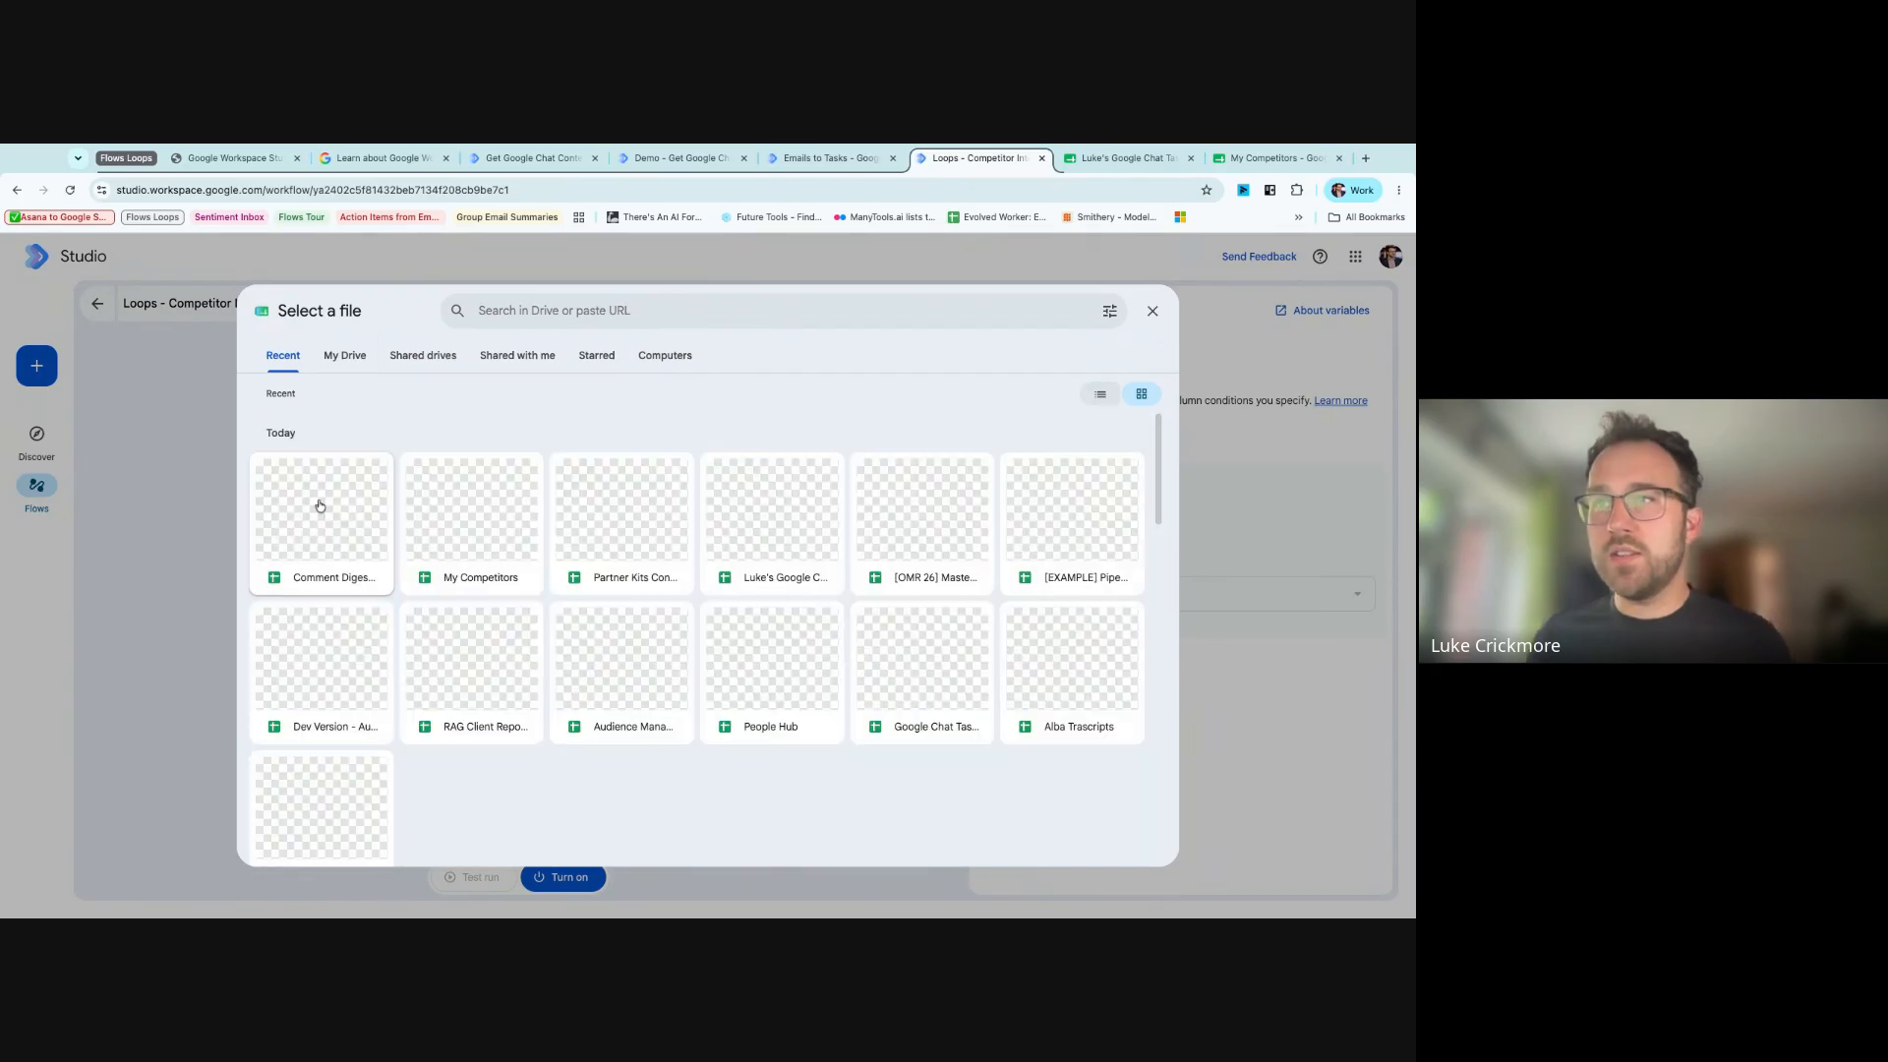
left_click(407, 529)
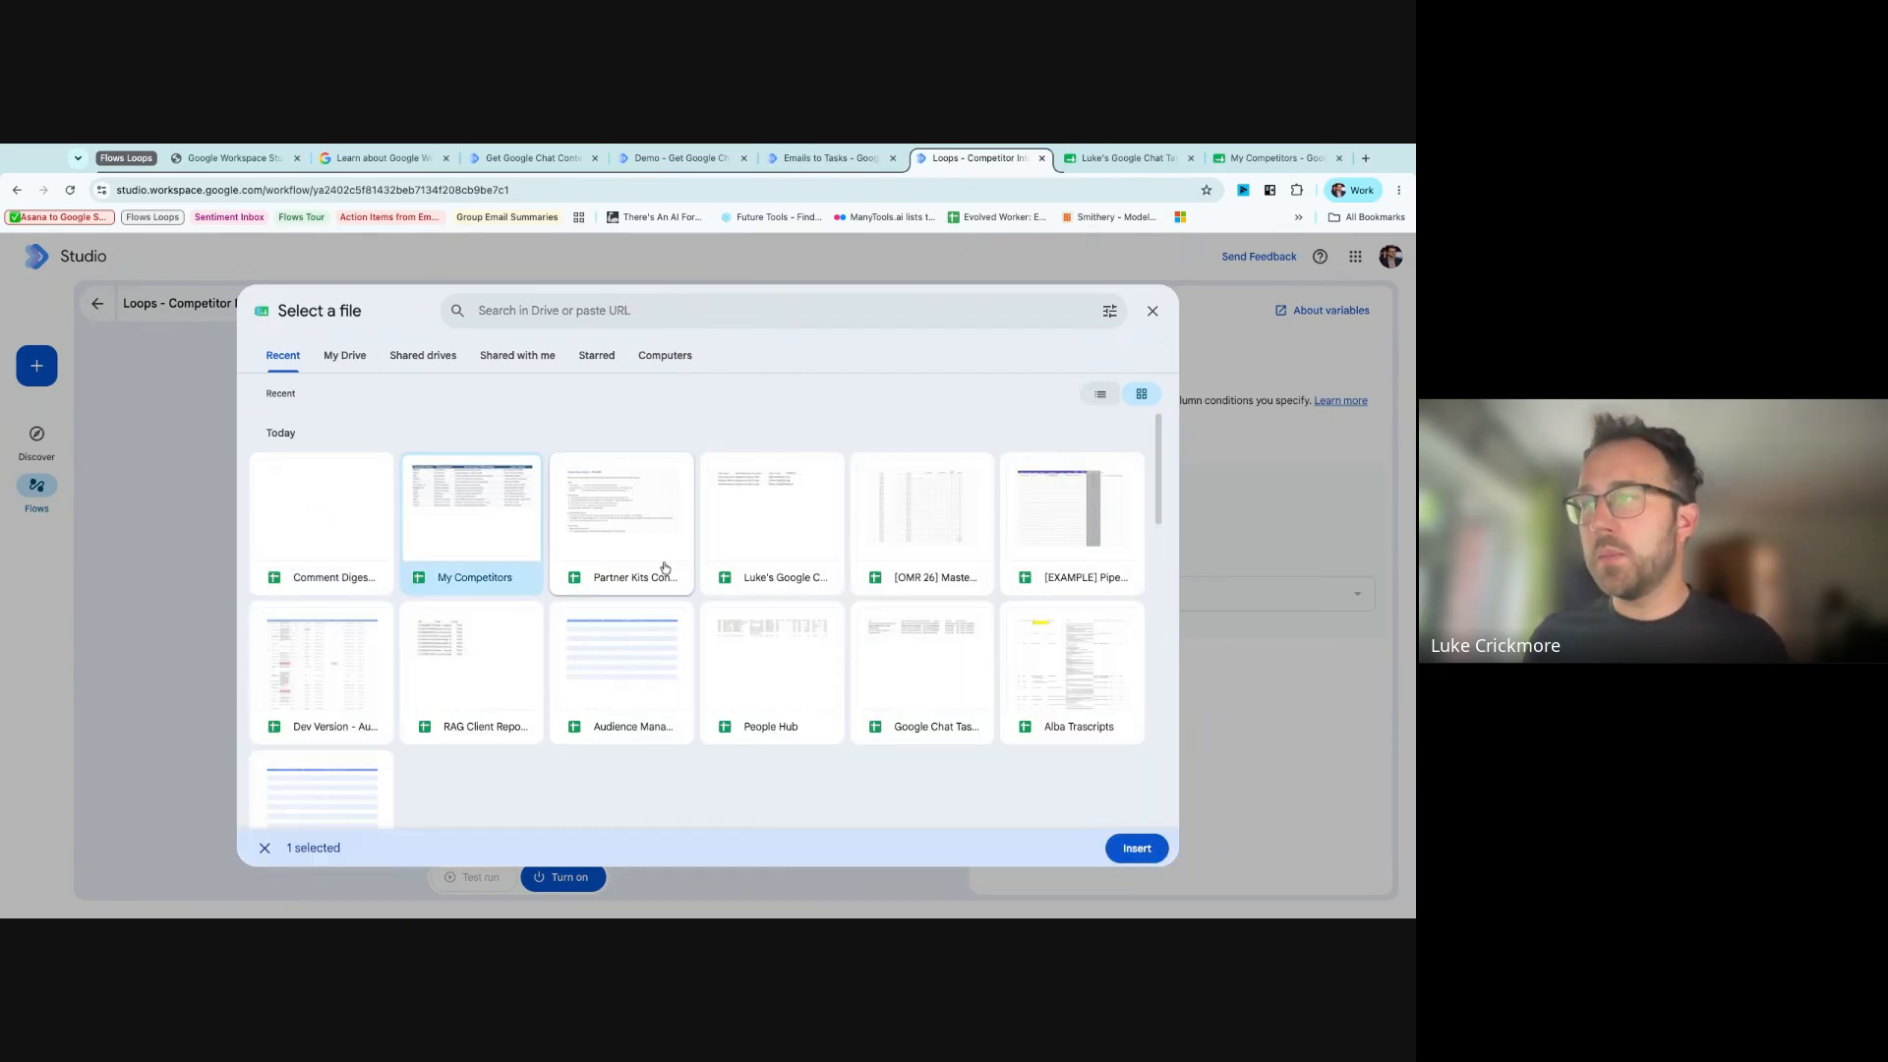
left_click(1138, 849)
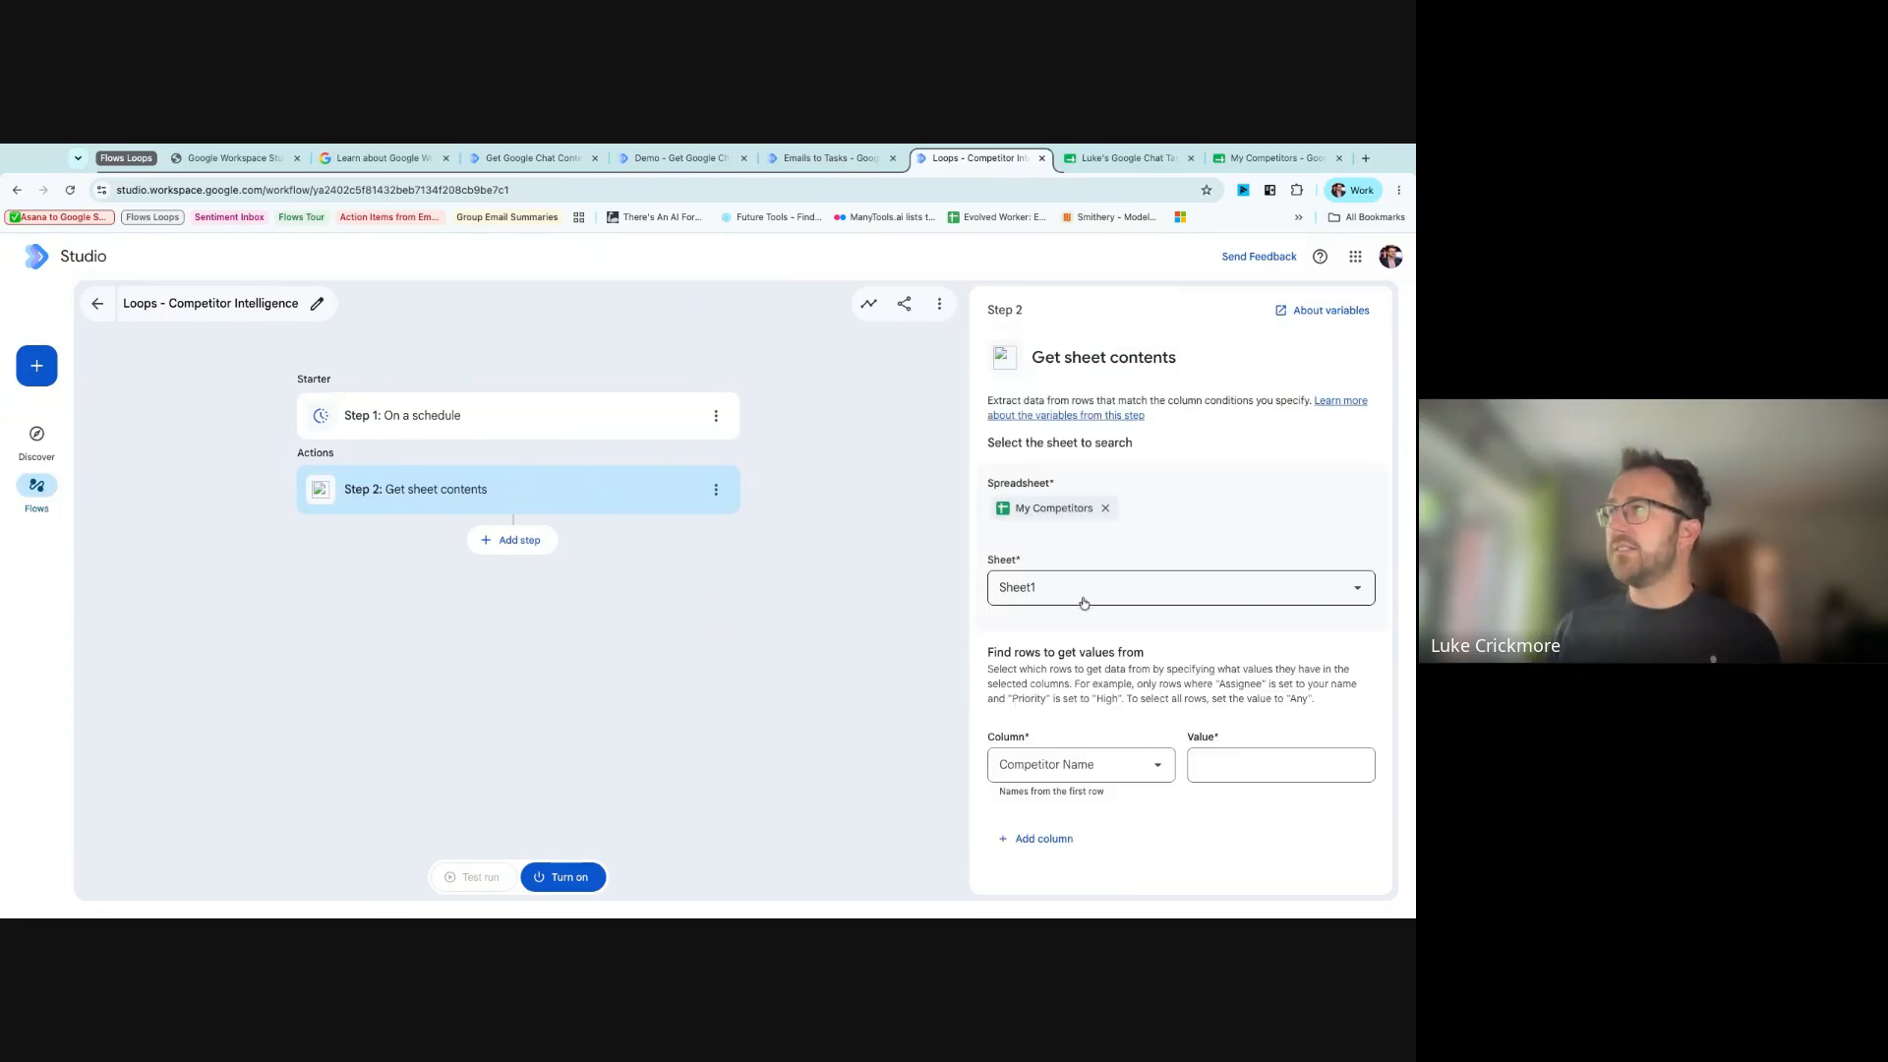
- Configure the sheet search to use Sheet1 and match rows whose Competitor Name column has the value Any
left_click(1084, 603)
left_click(1072, 621)
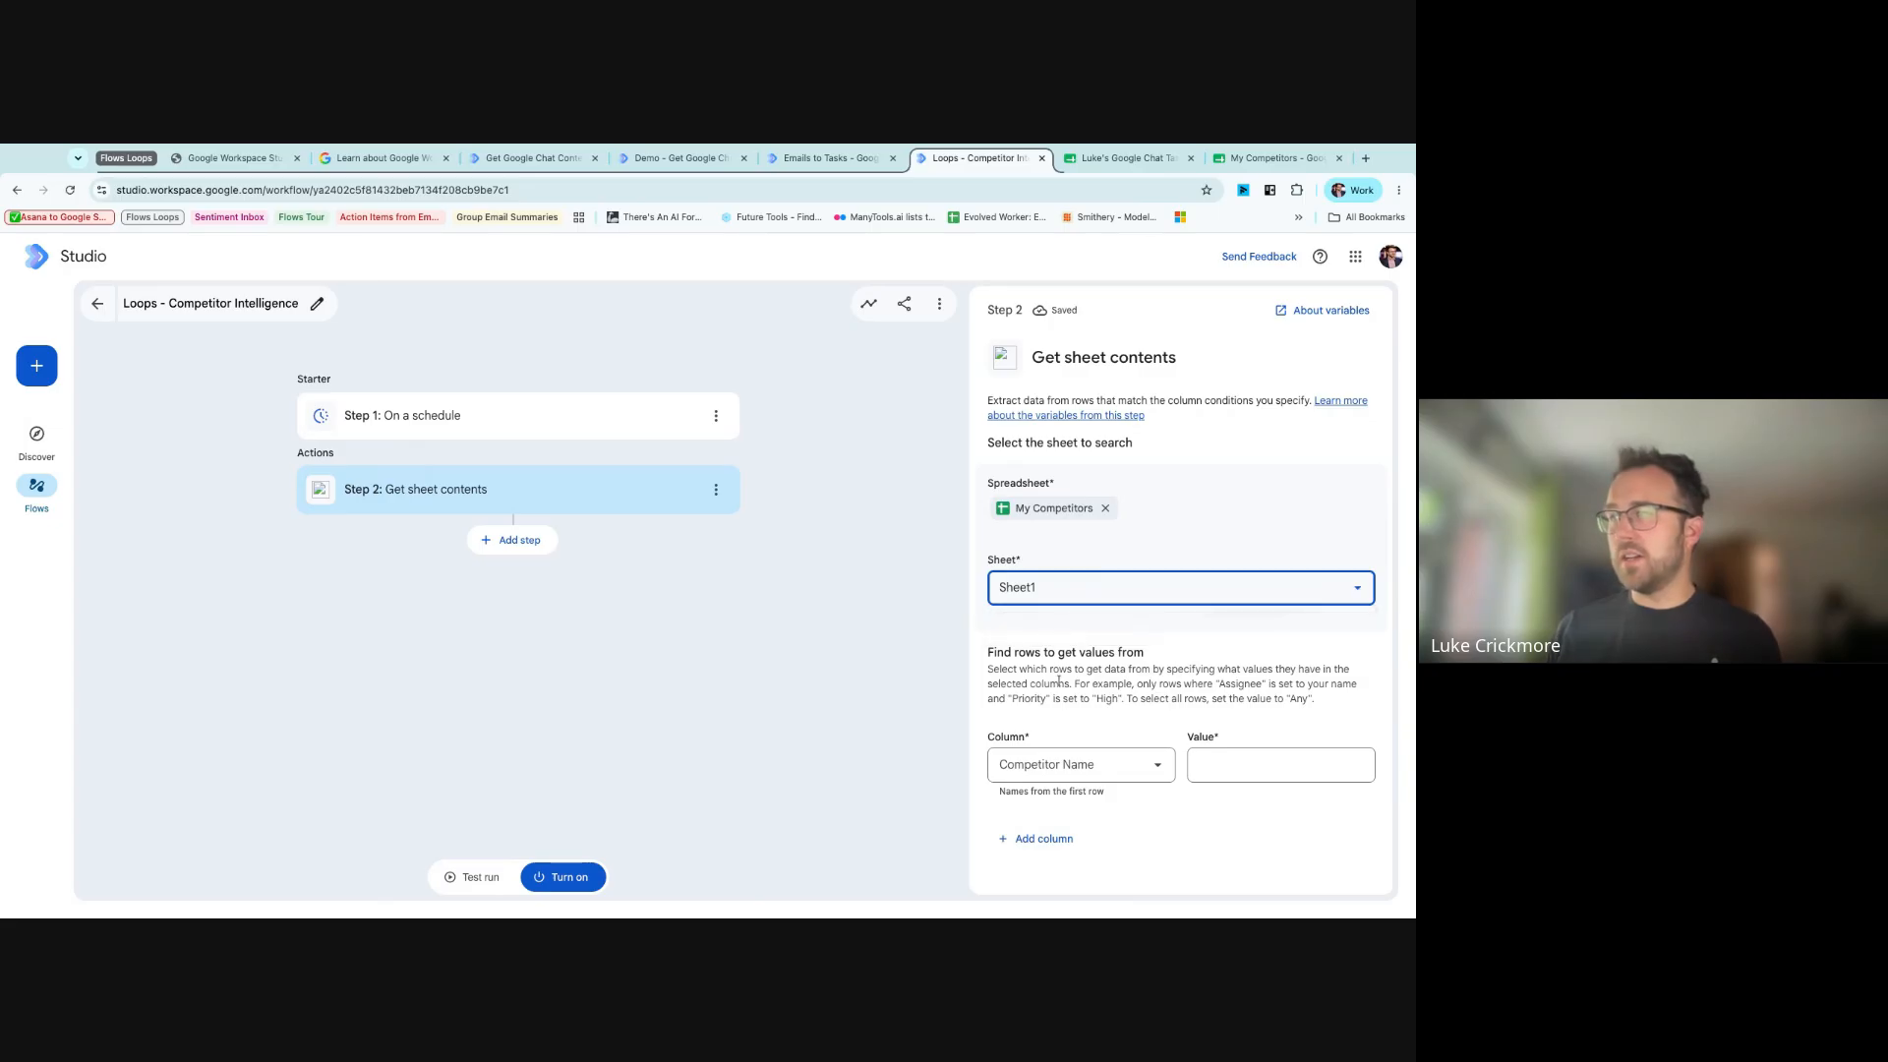
left_click(1079, 755)
left_click(1220, 765)
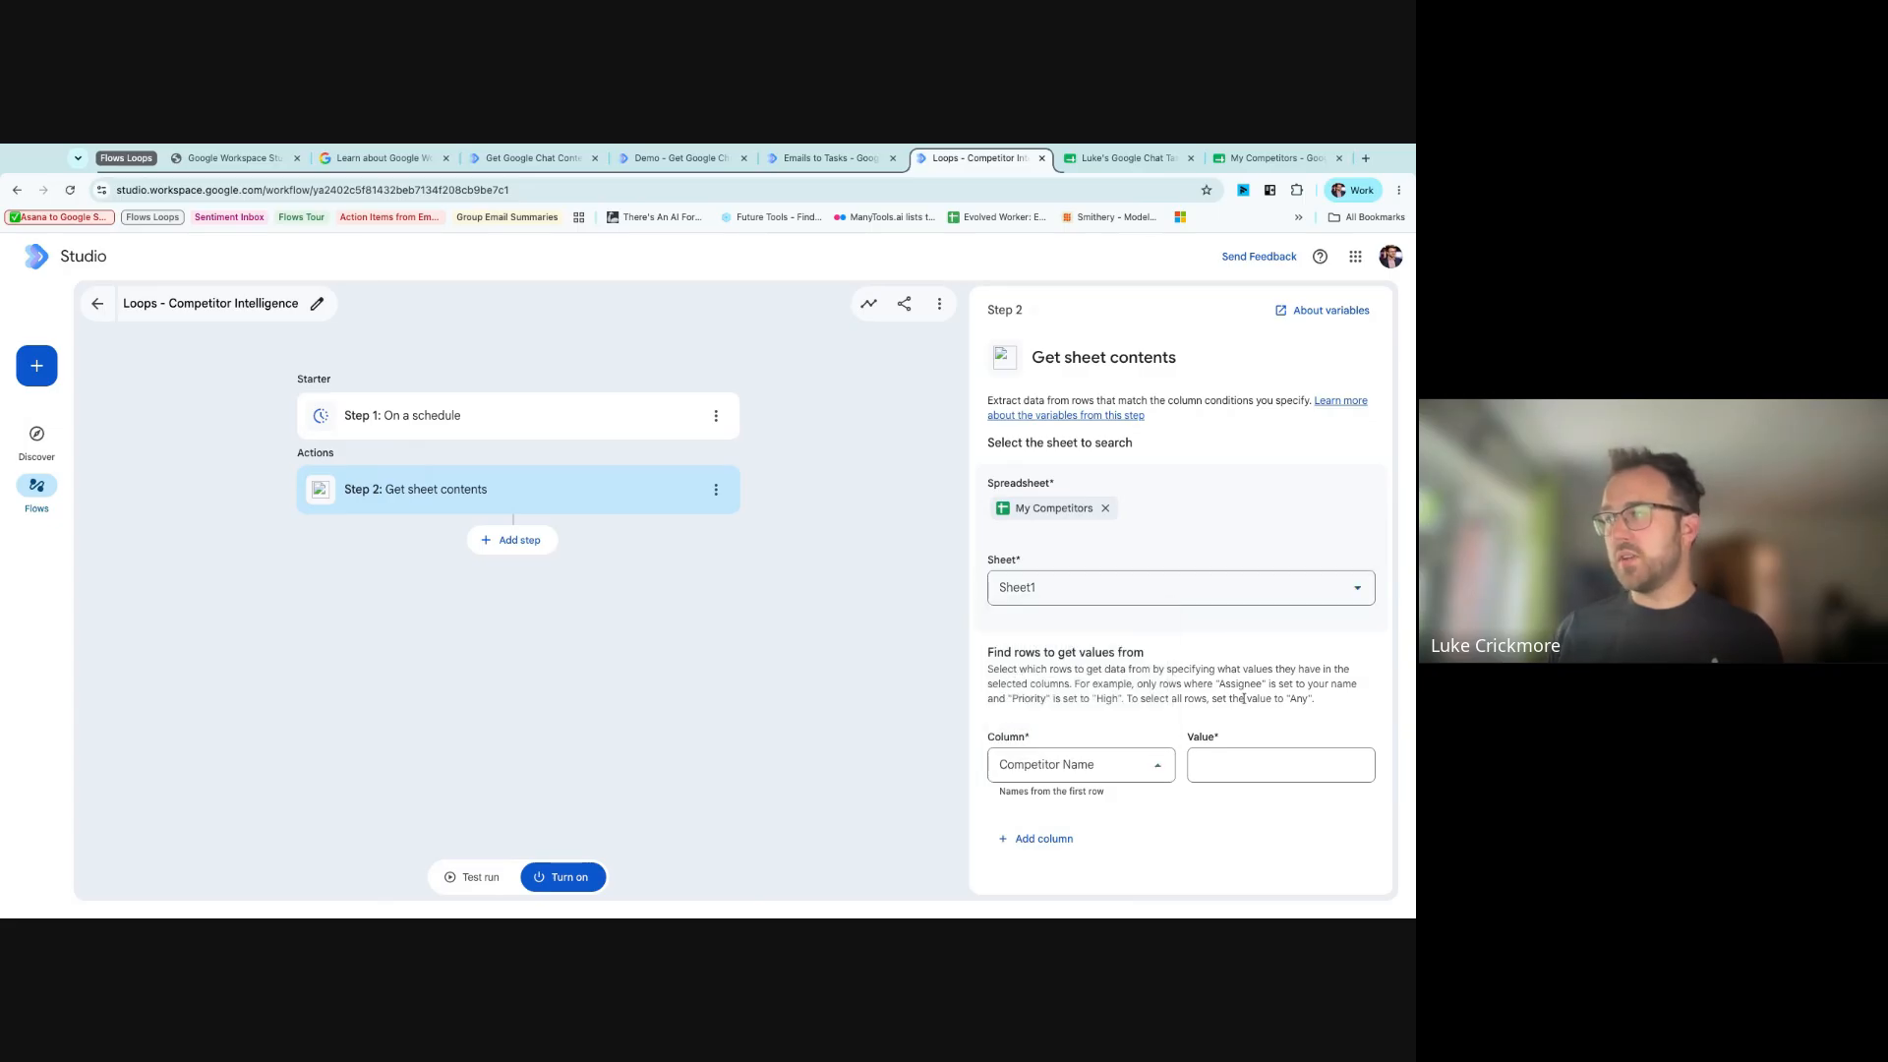
left_click(1227, 770)
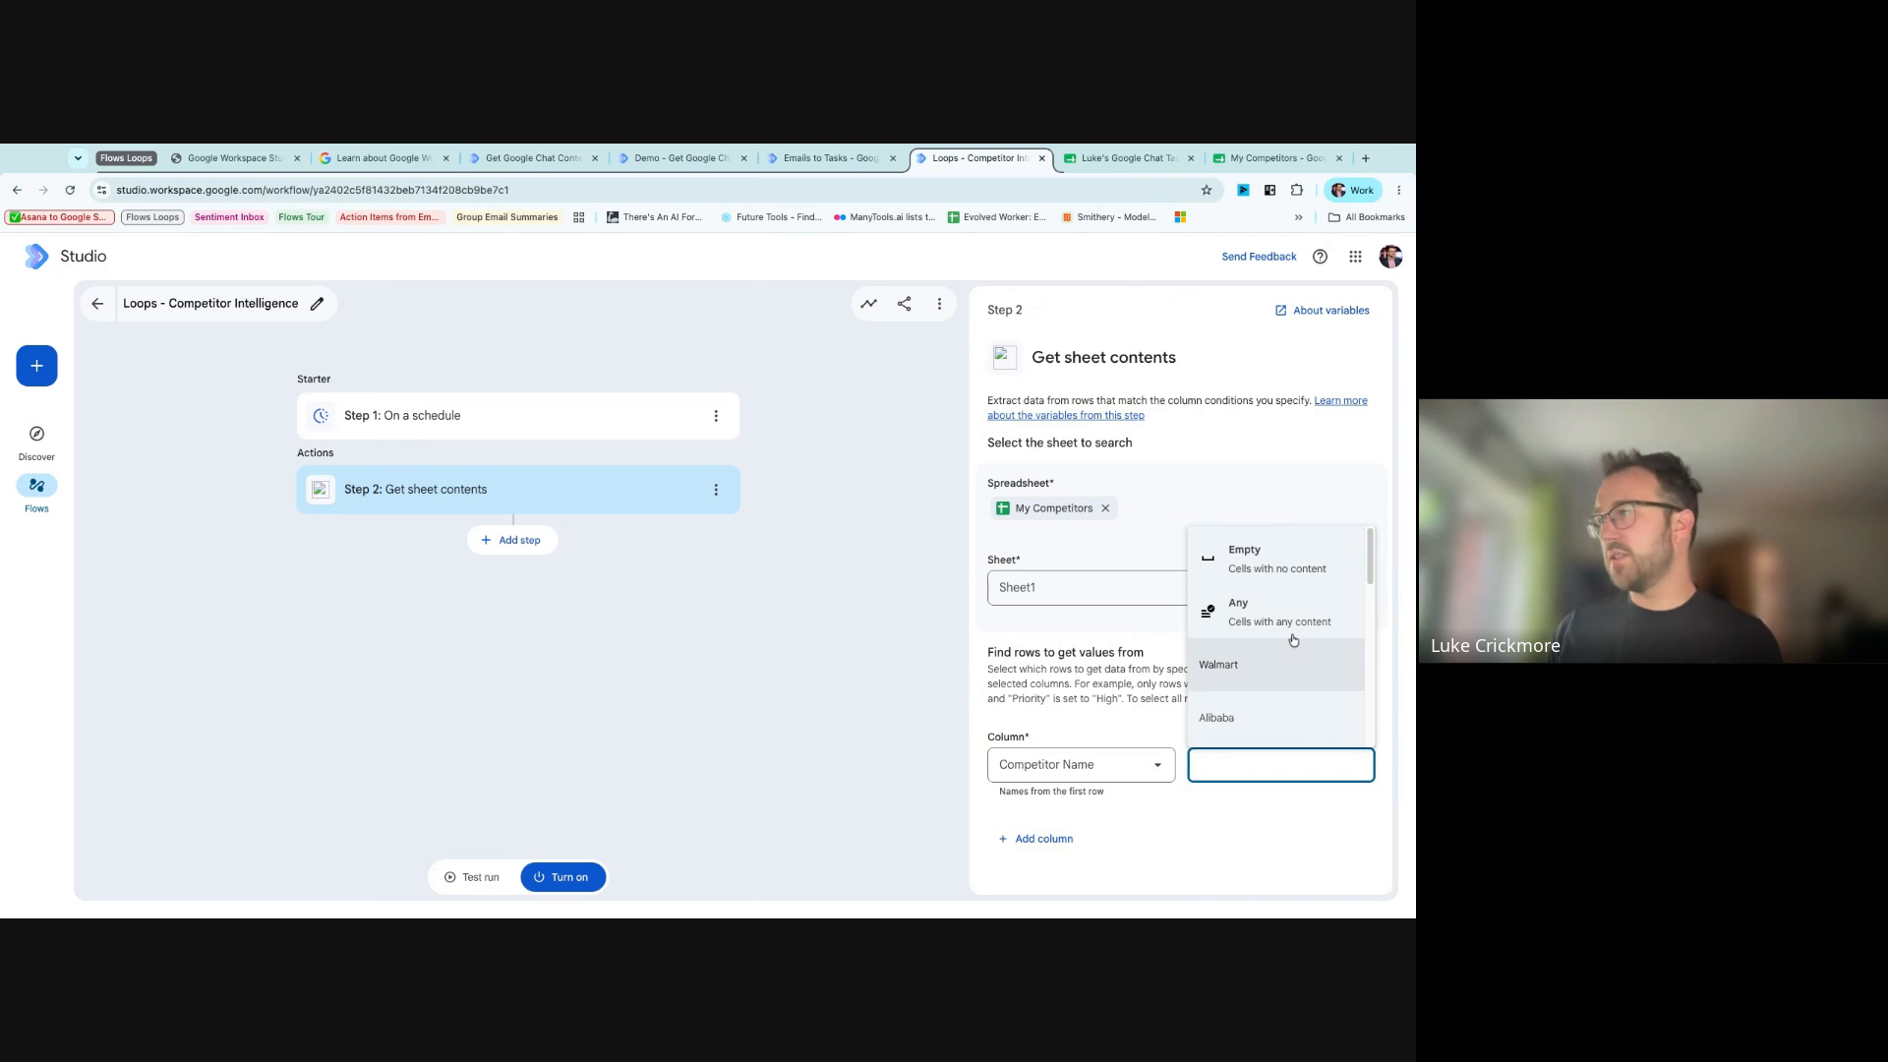
left_click(1273, 604)
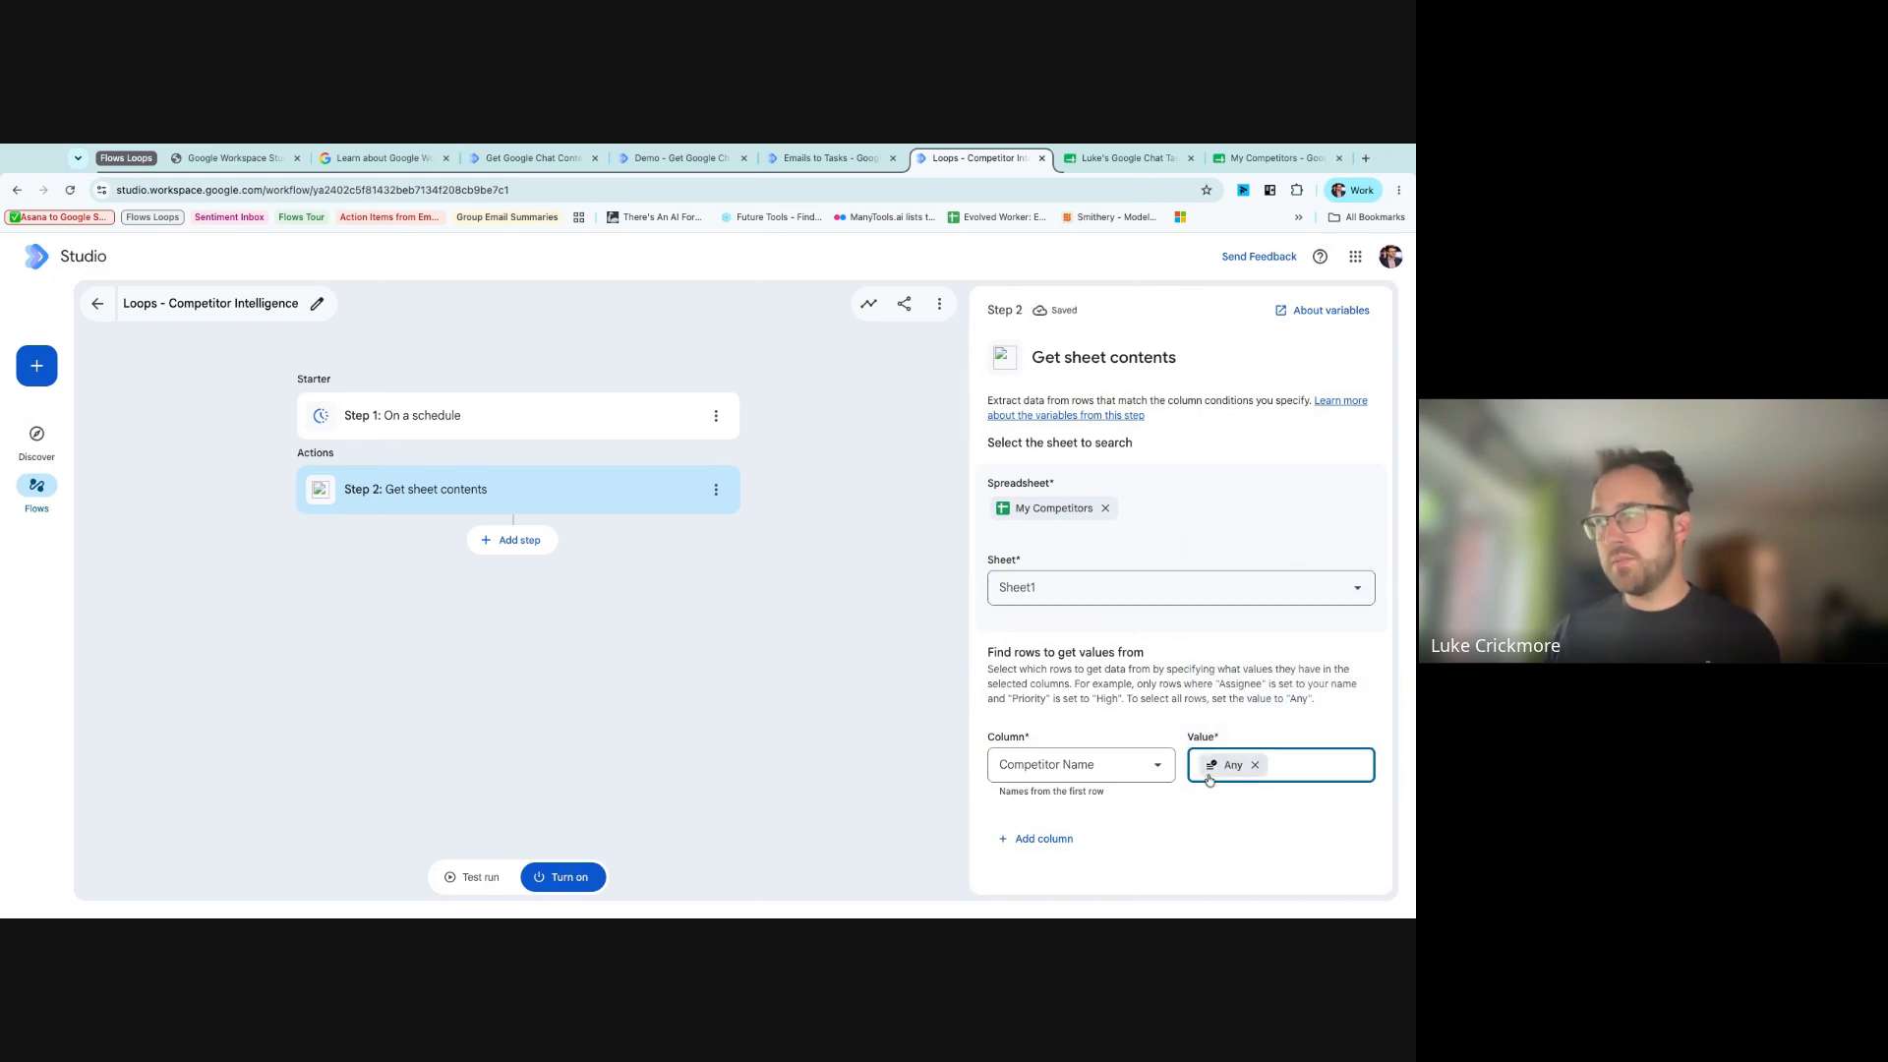
left_click(1296, 771)
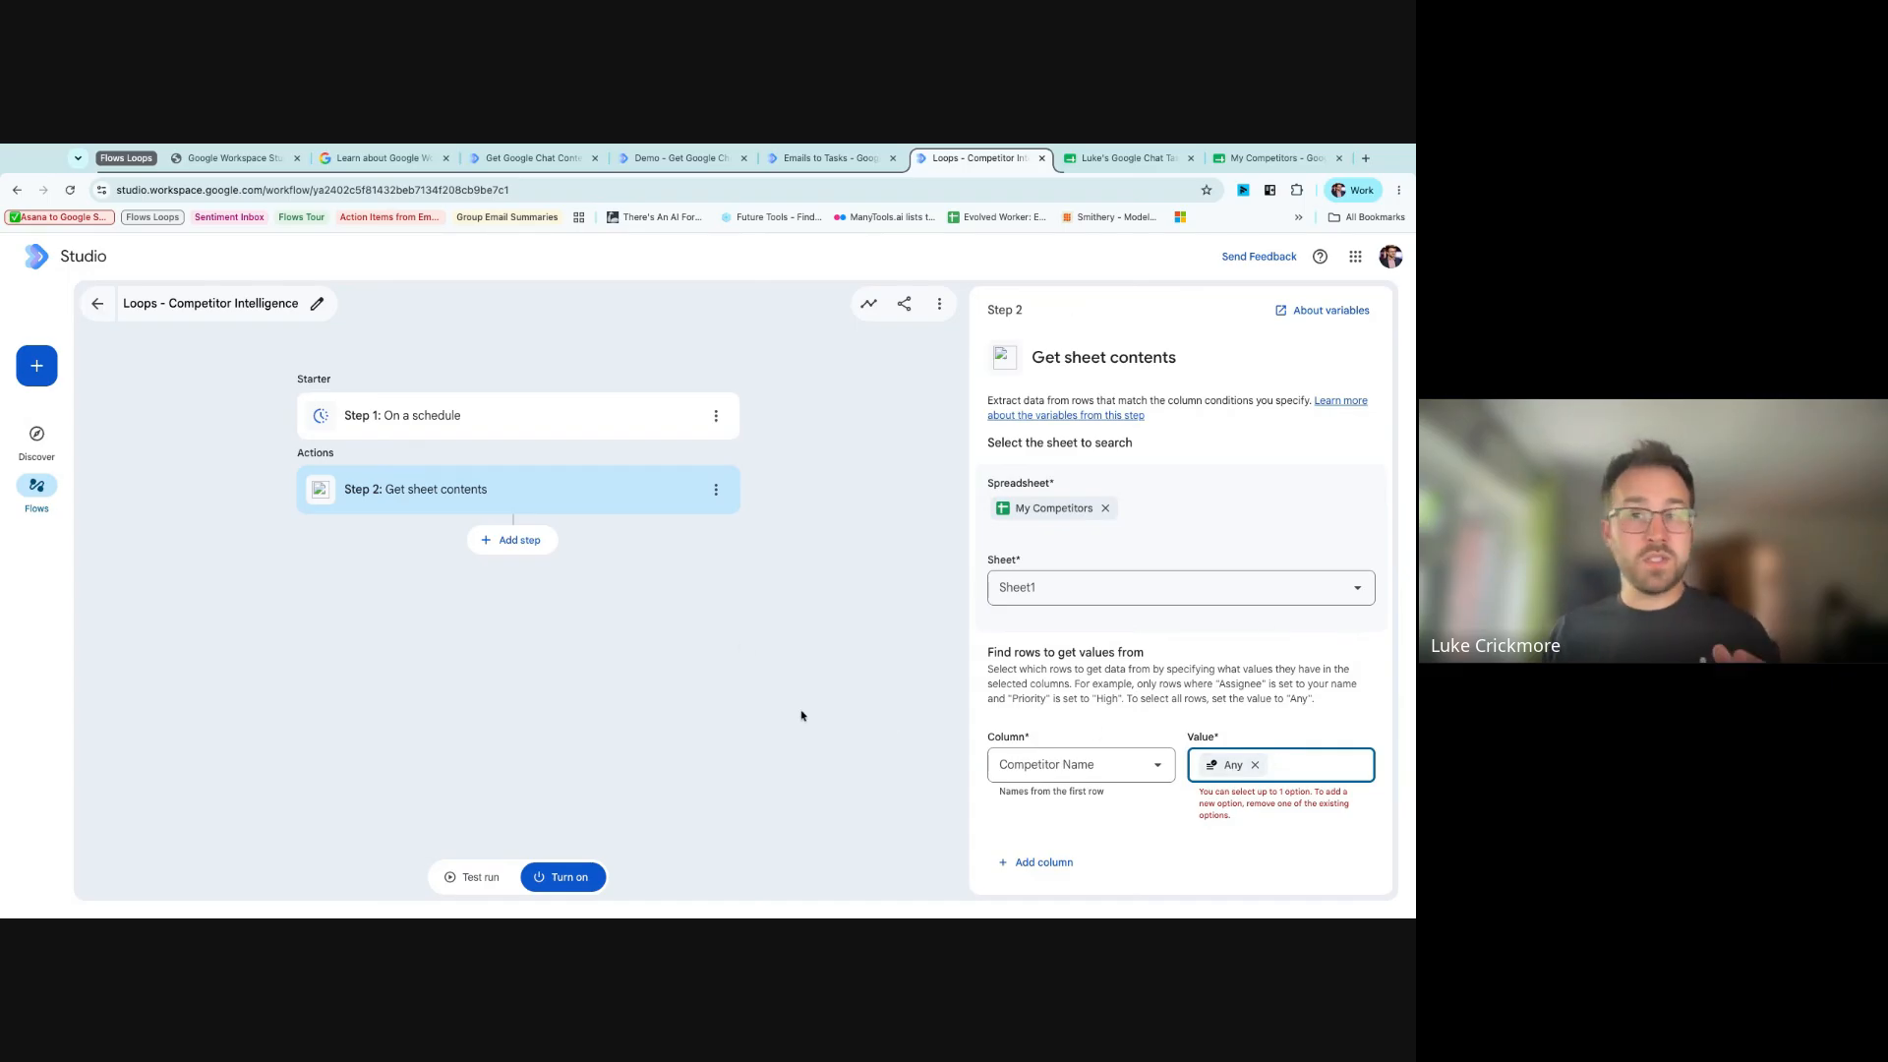
left_click(1318, 672)
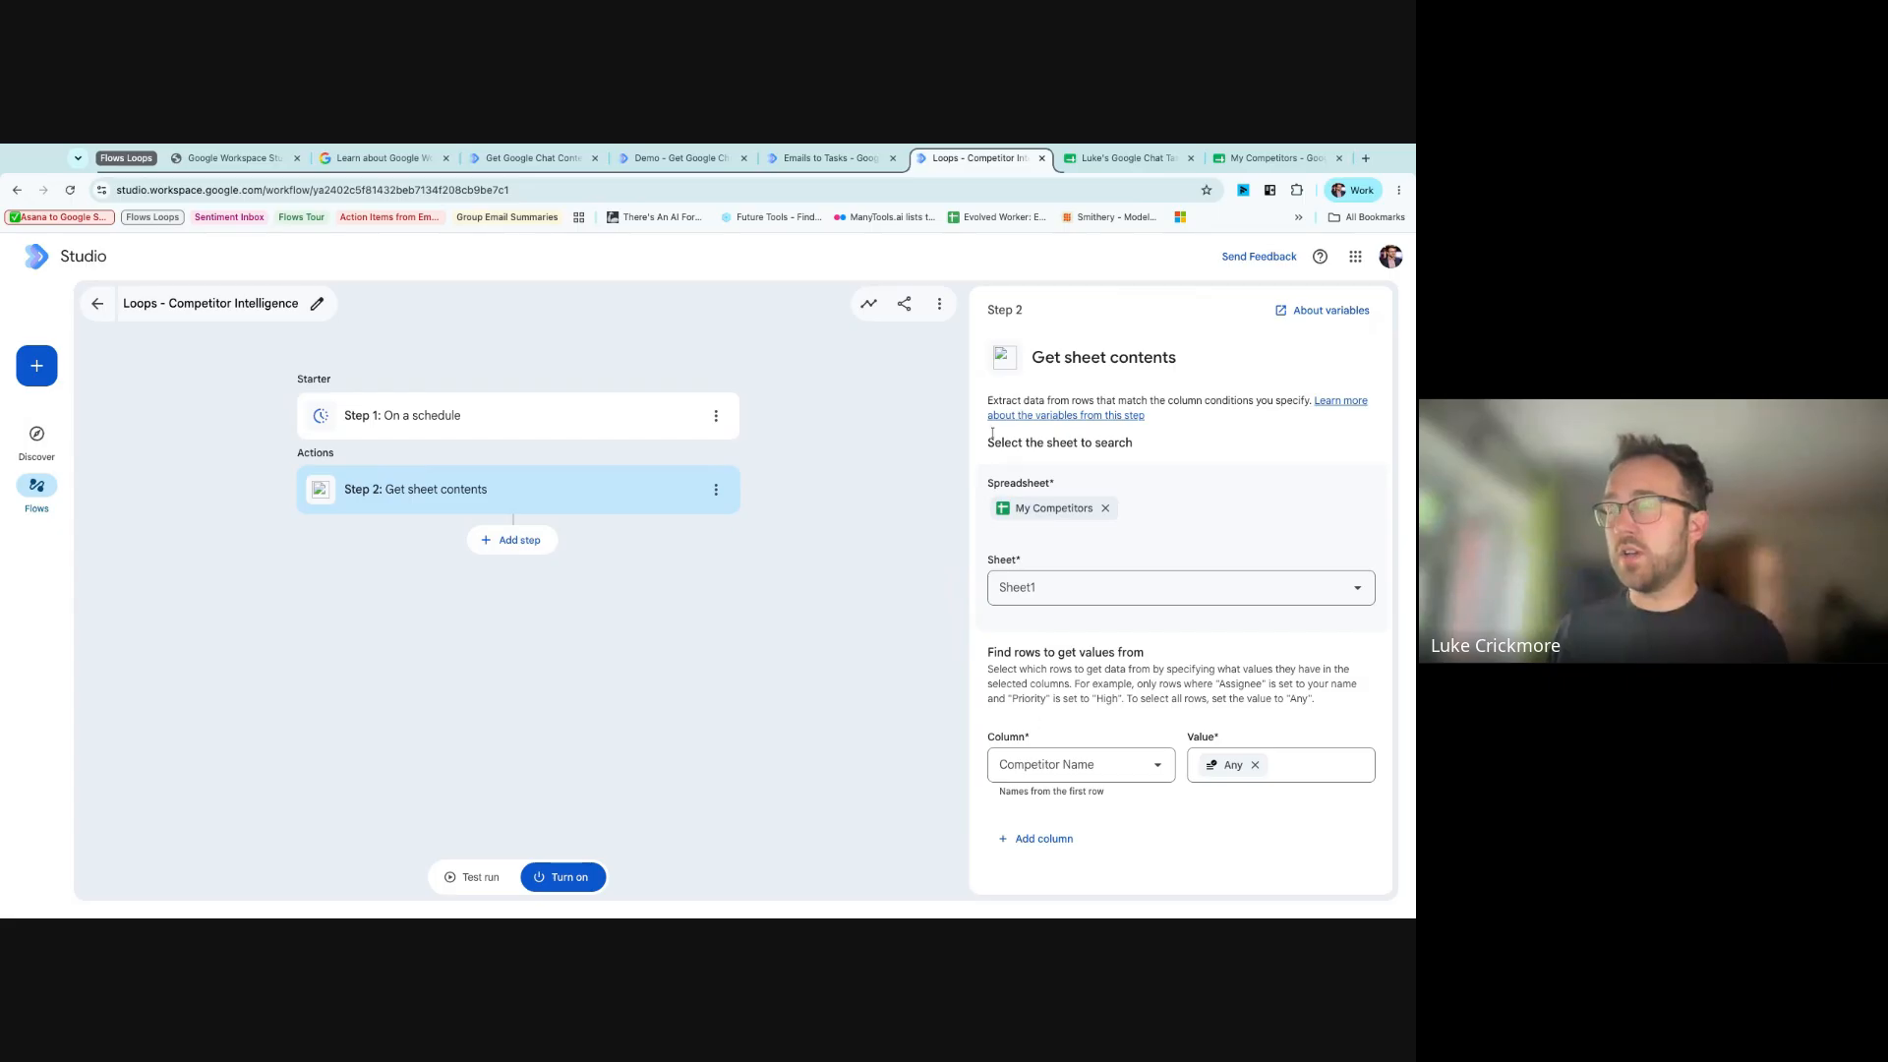
- Add a Repeat for each step that loops over Step 2's "Full list - Matching values" variable
left_click(509, 540)
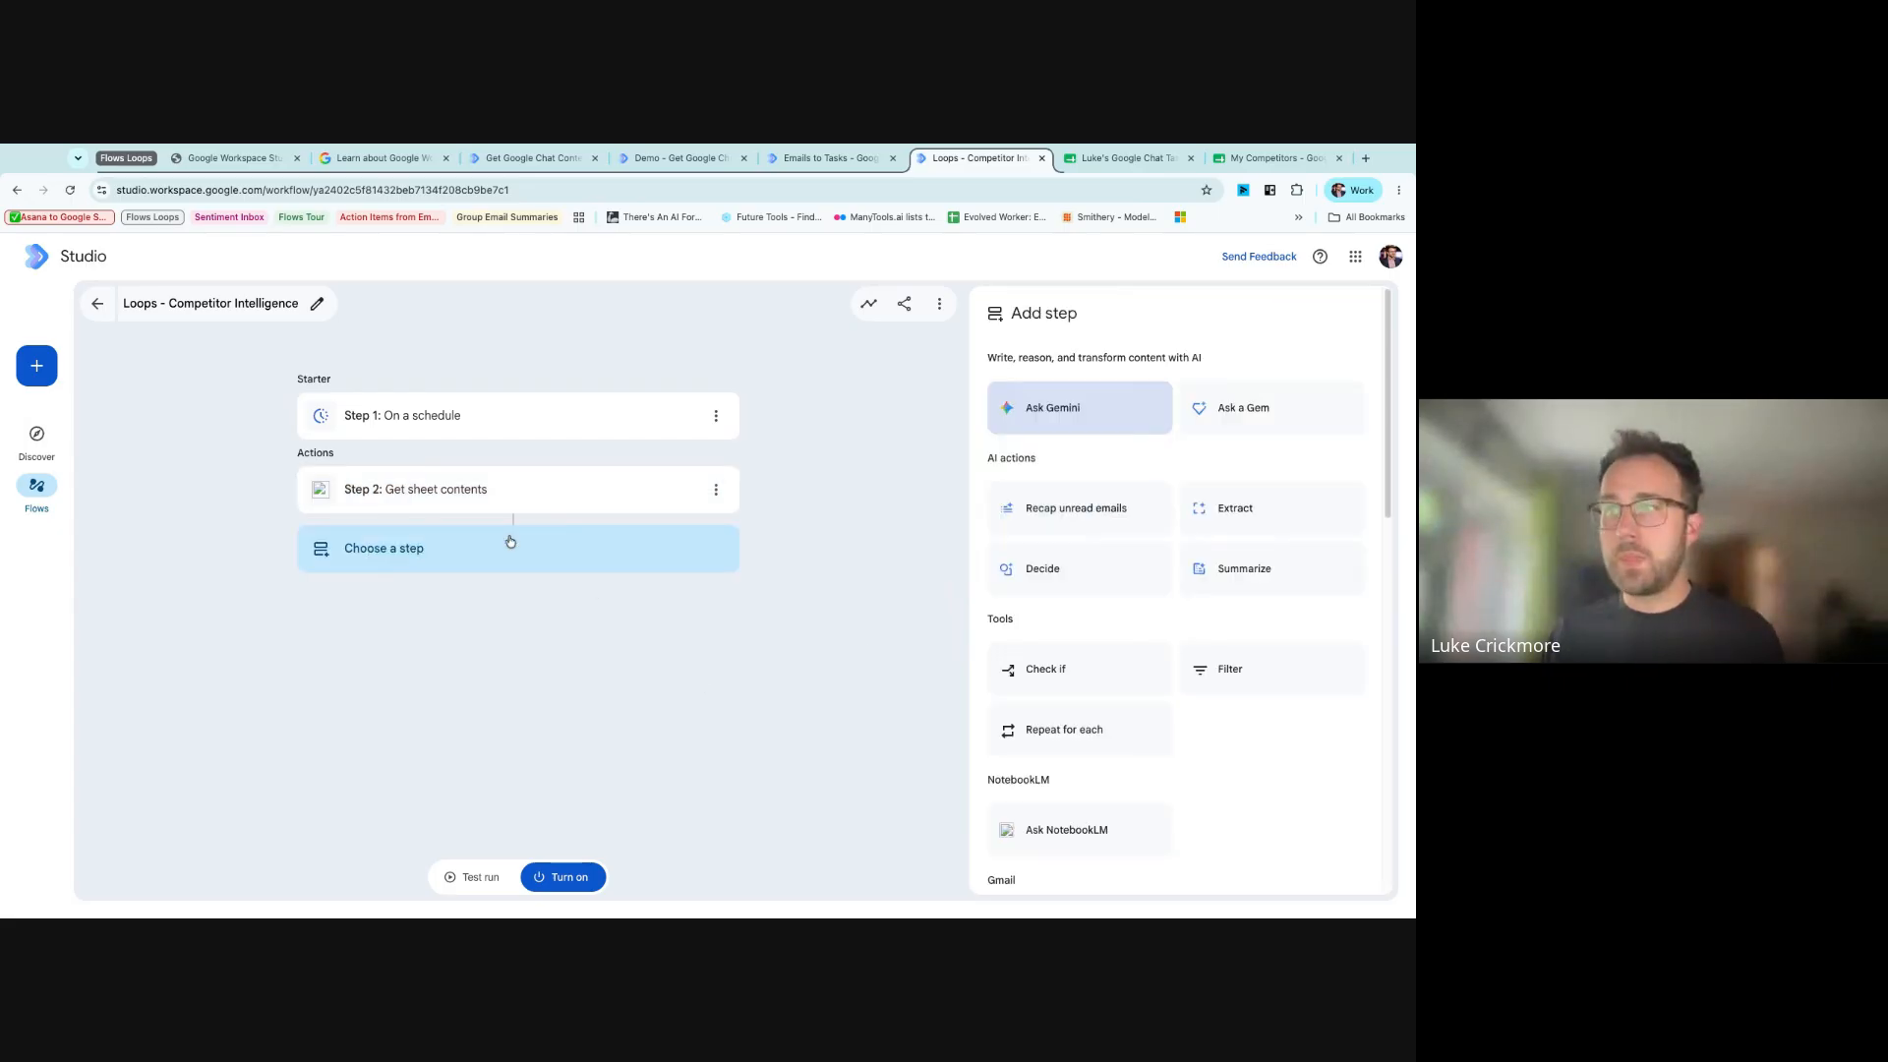
scroll(1096, 610, "down", 5)
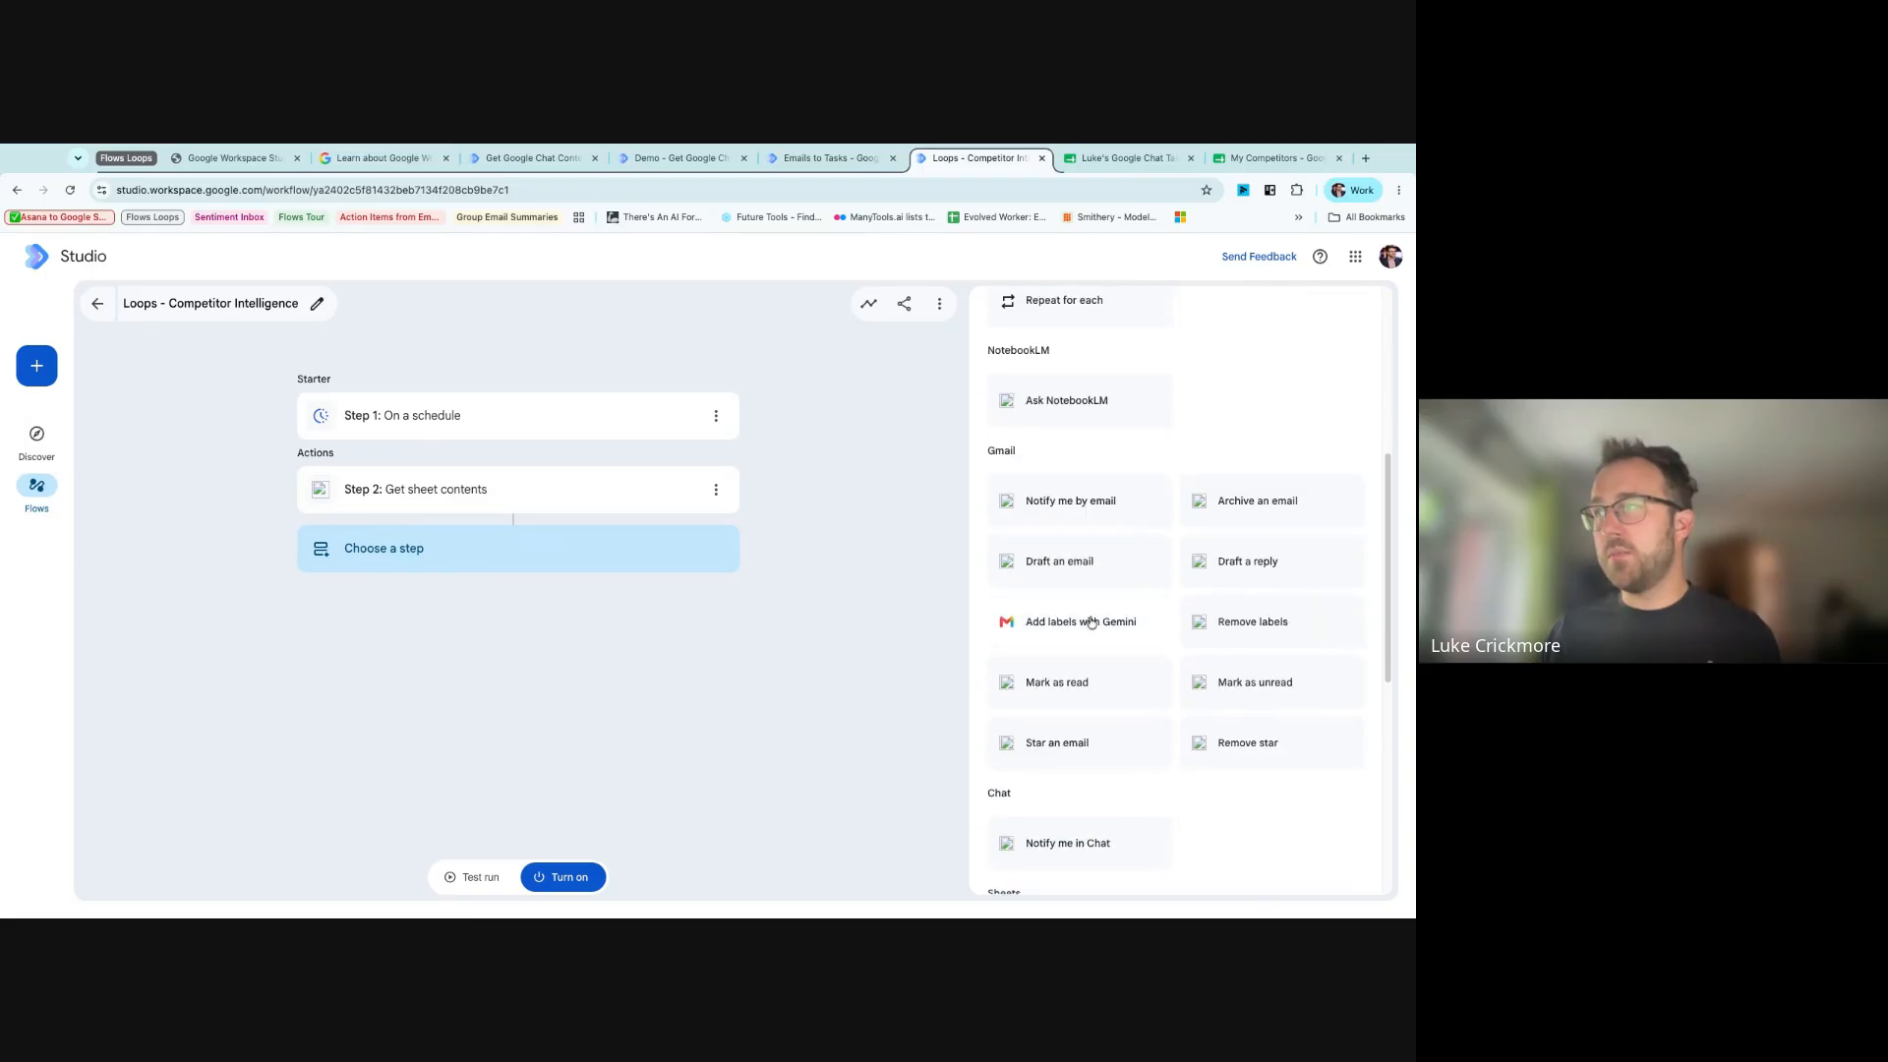
scroll(1091, 622, "up", 2)
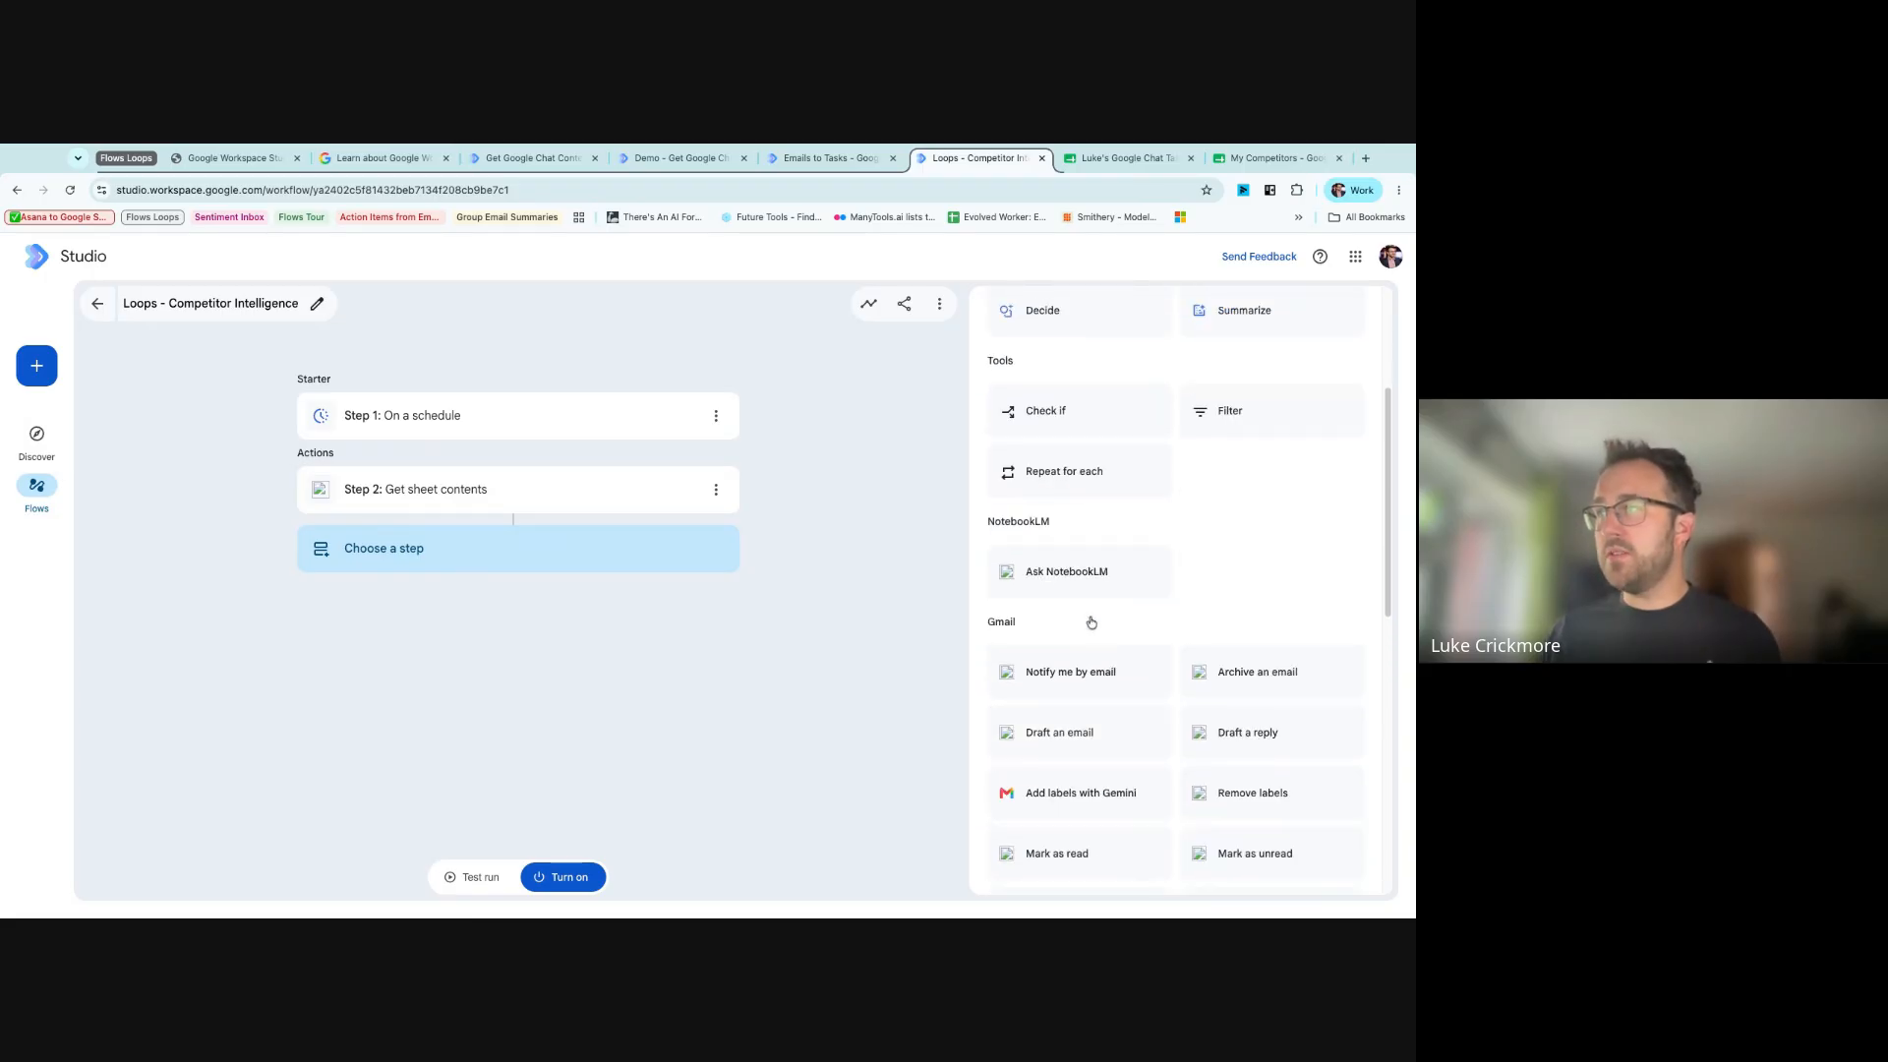
left_click(1060, 476)
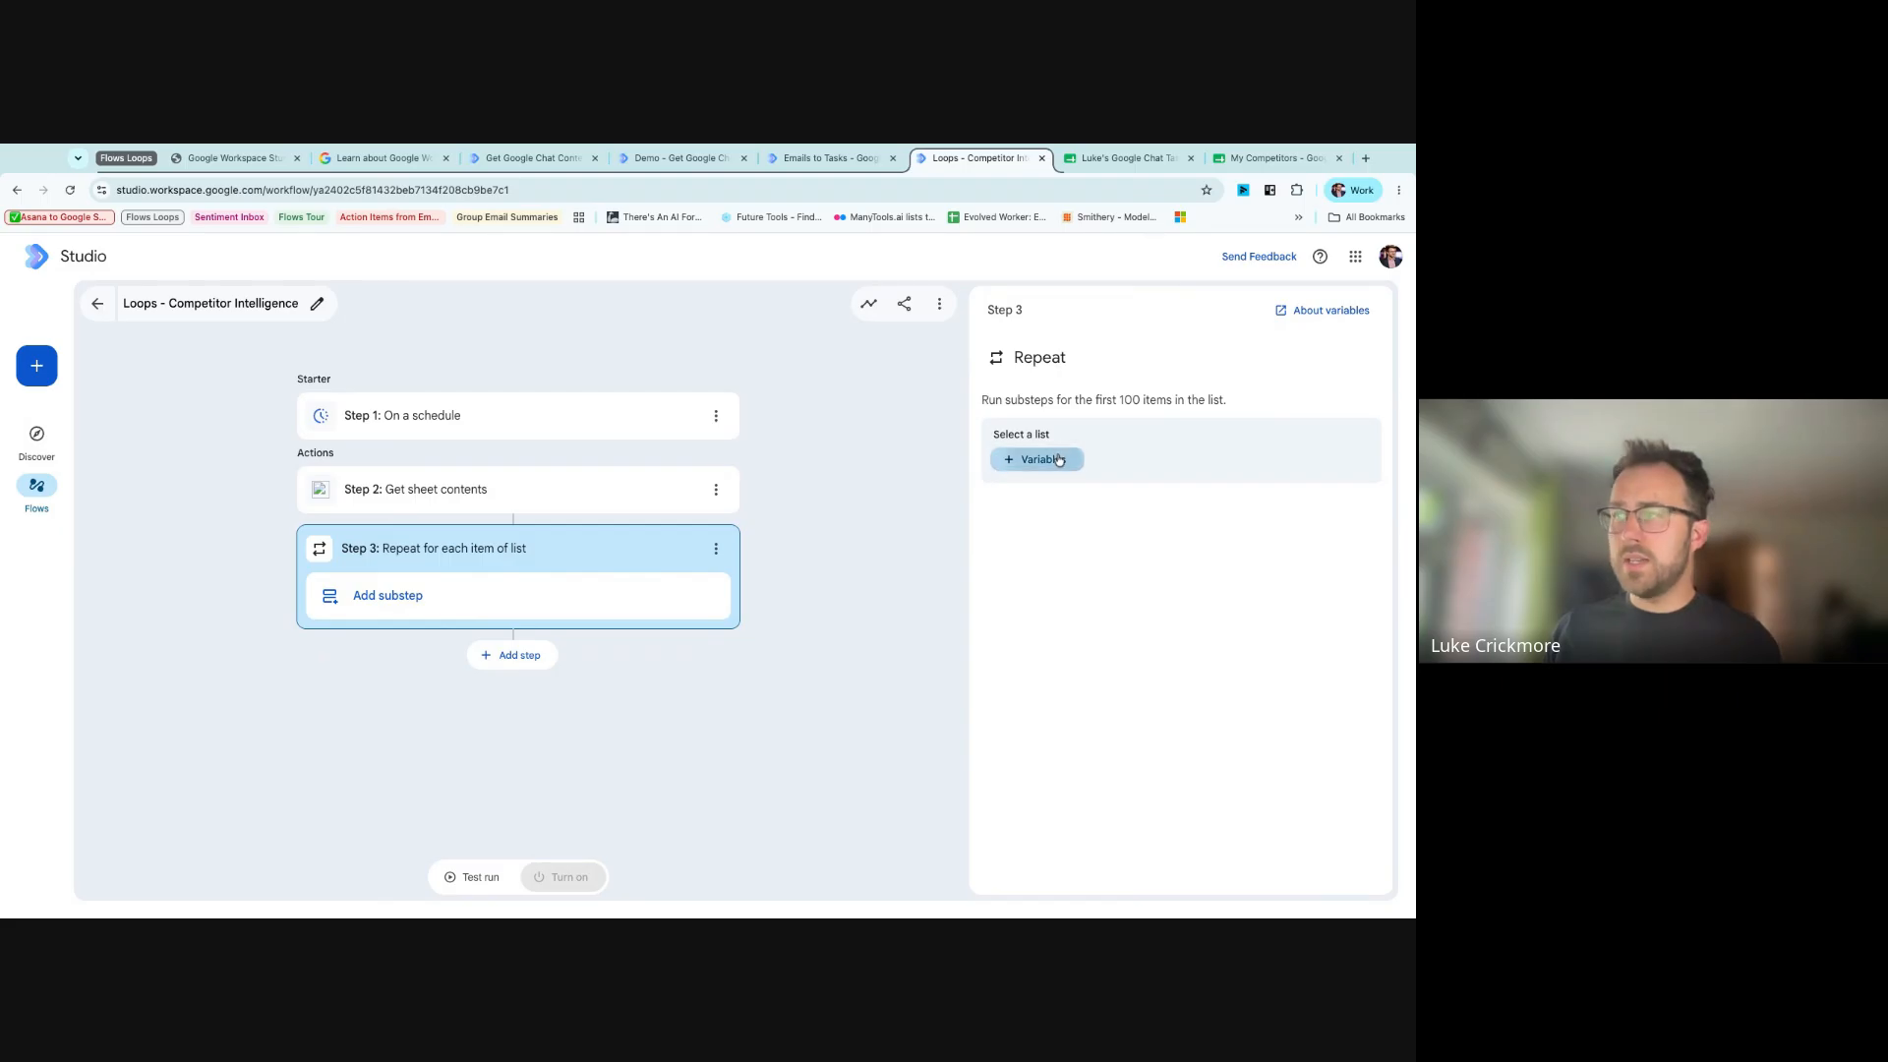
left_click(1047, 465)
mouse_move(1070, 498)
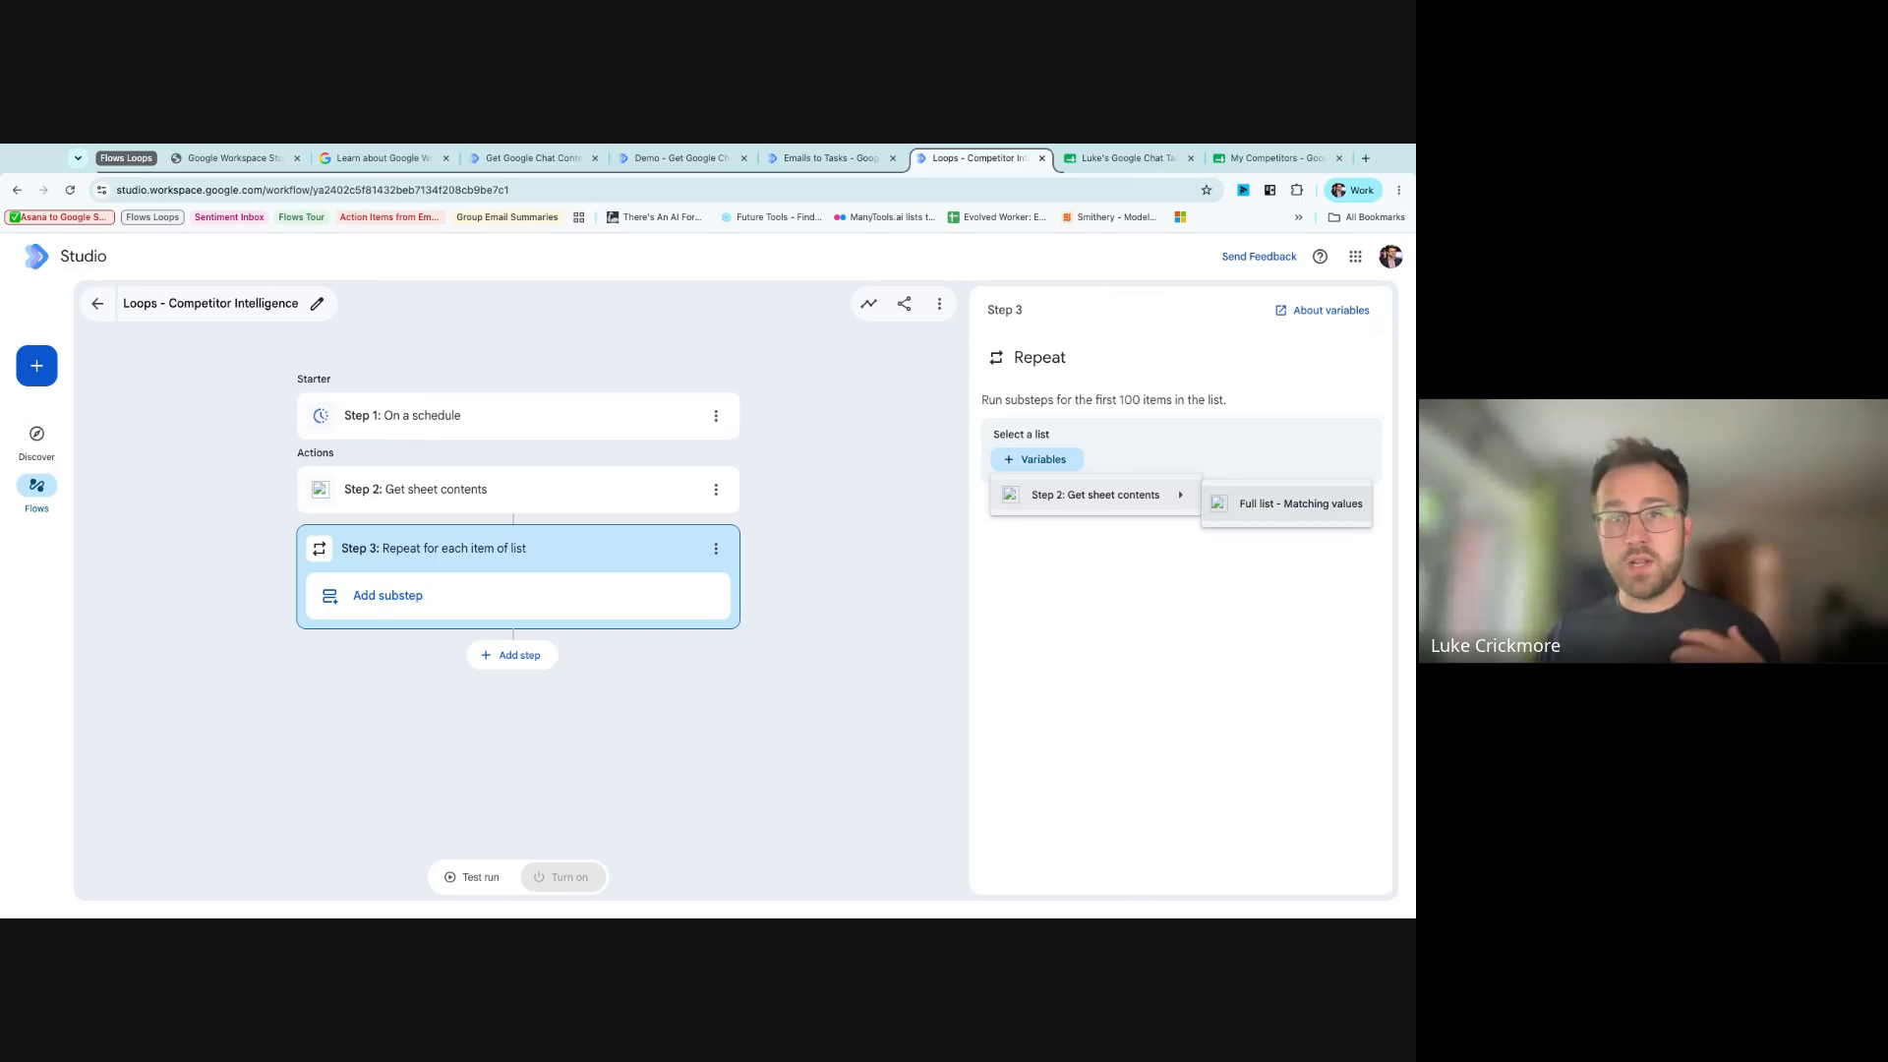
left_click(1300, 504)
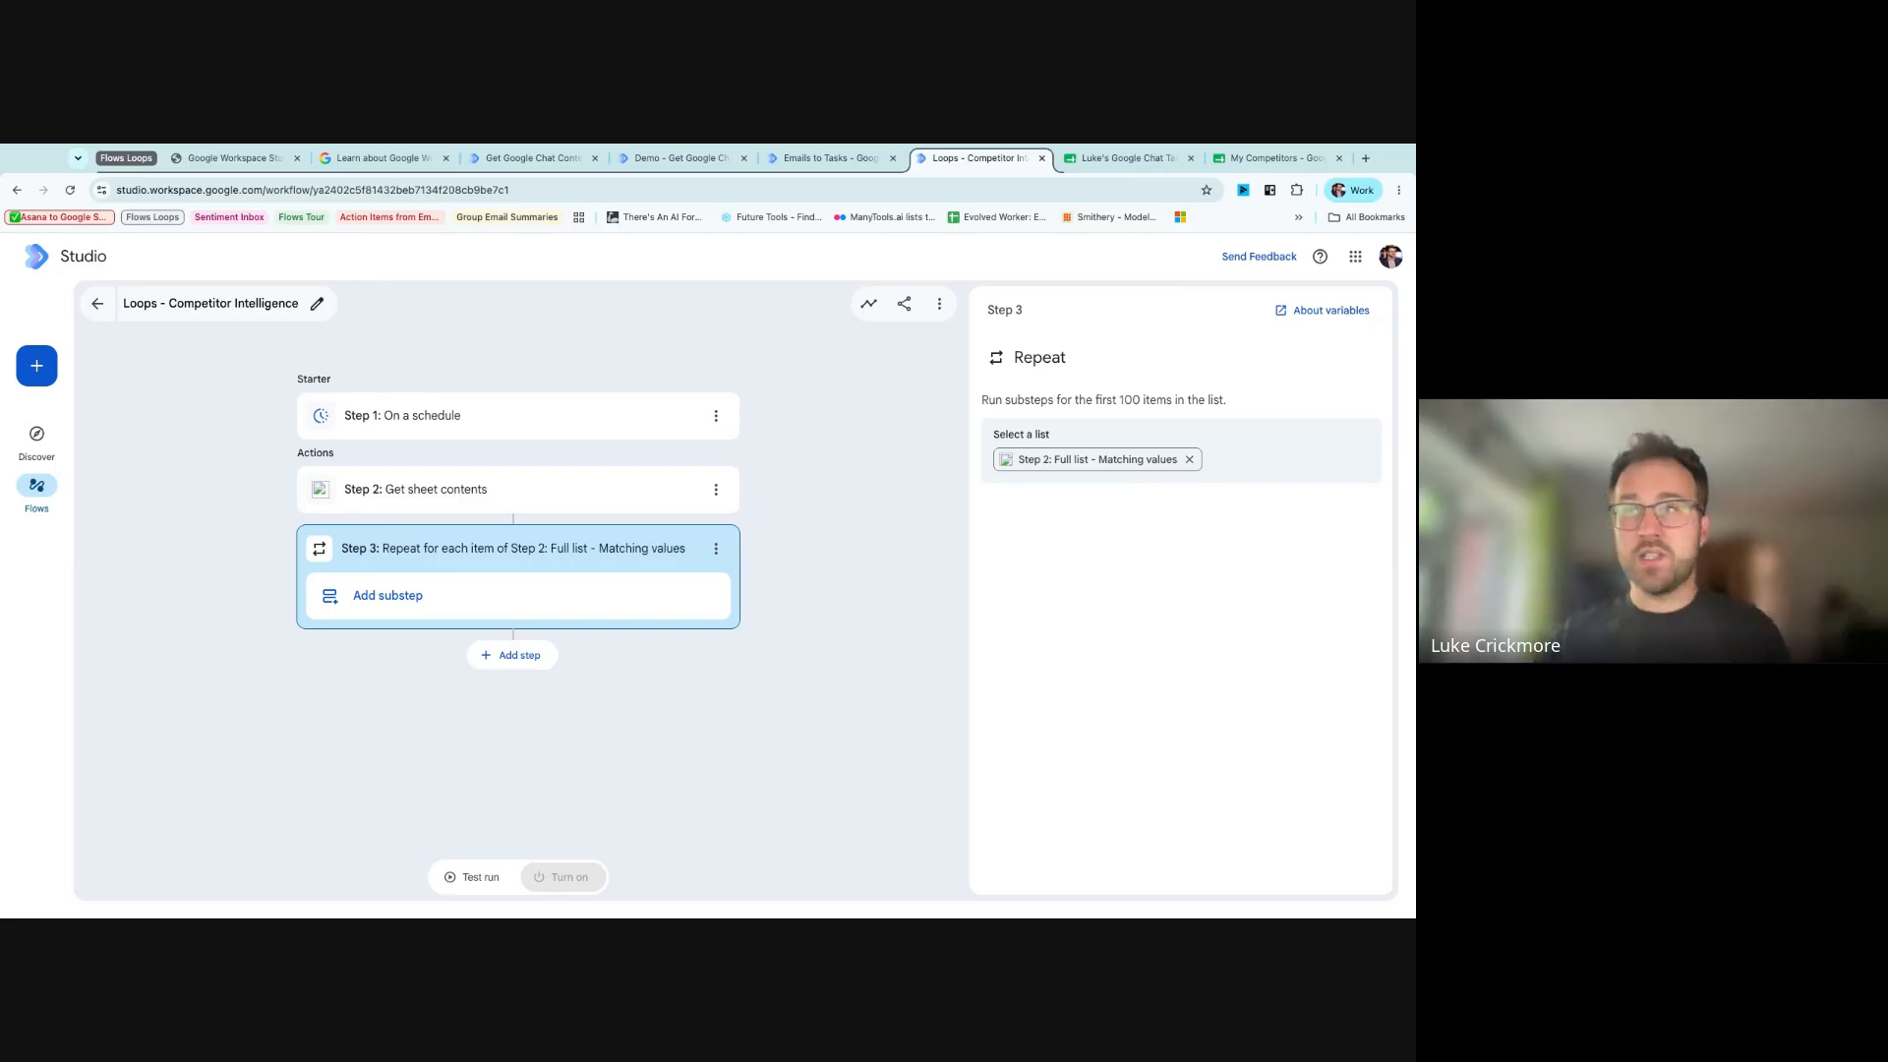
- Add an Ask Gemini substep inside the loop with the prompt "We are Amazon.com - Please do some research about what this competitor has been up to in the last week."
left_click(606, 607)
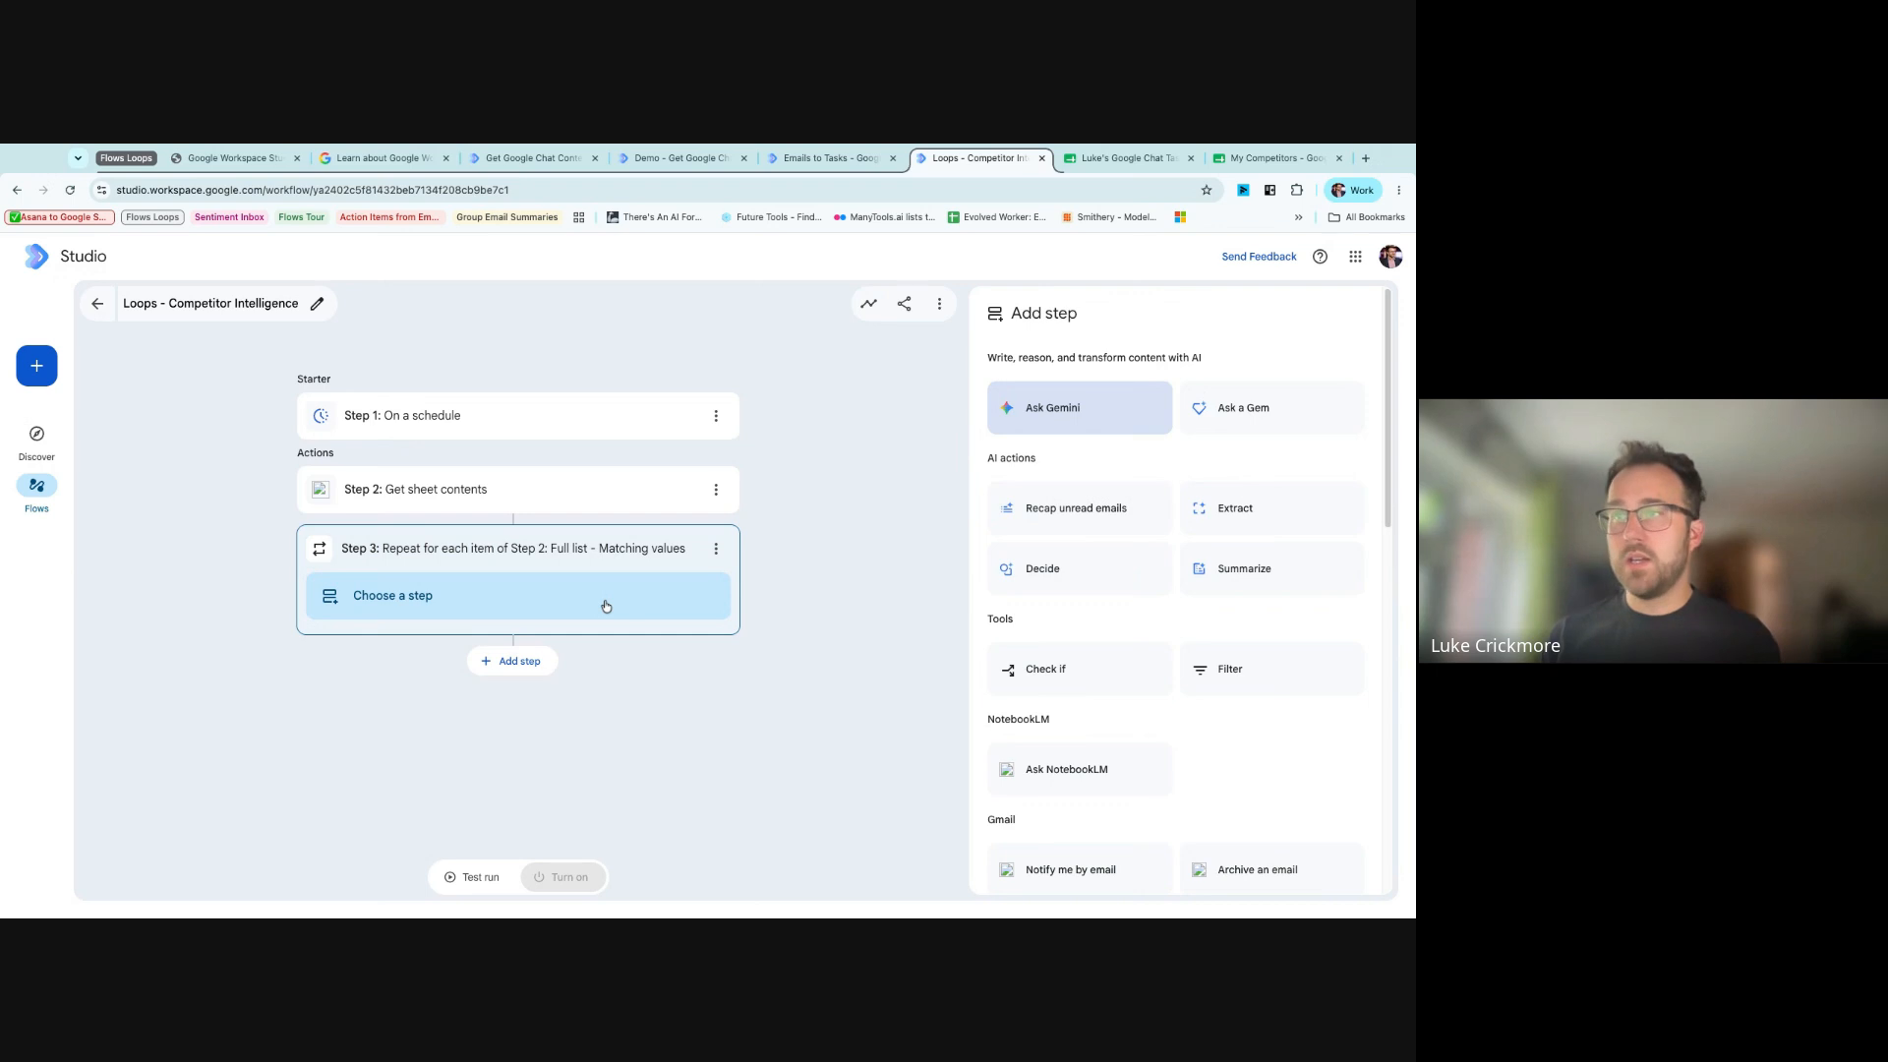
left_click(1080, 418)
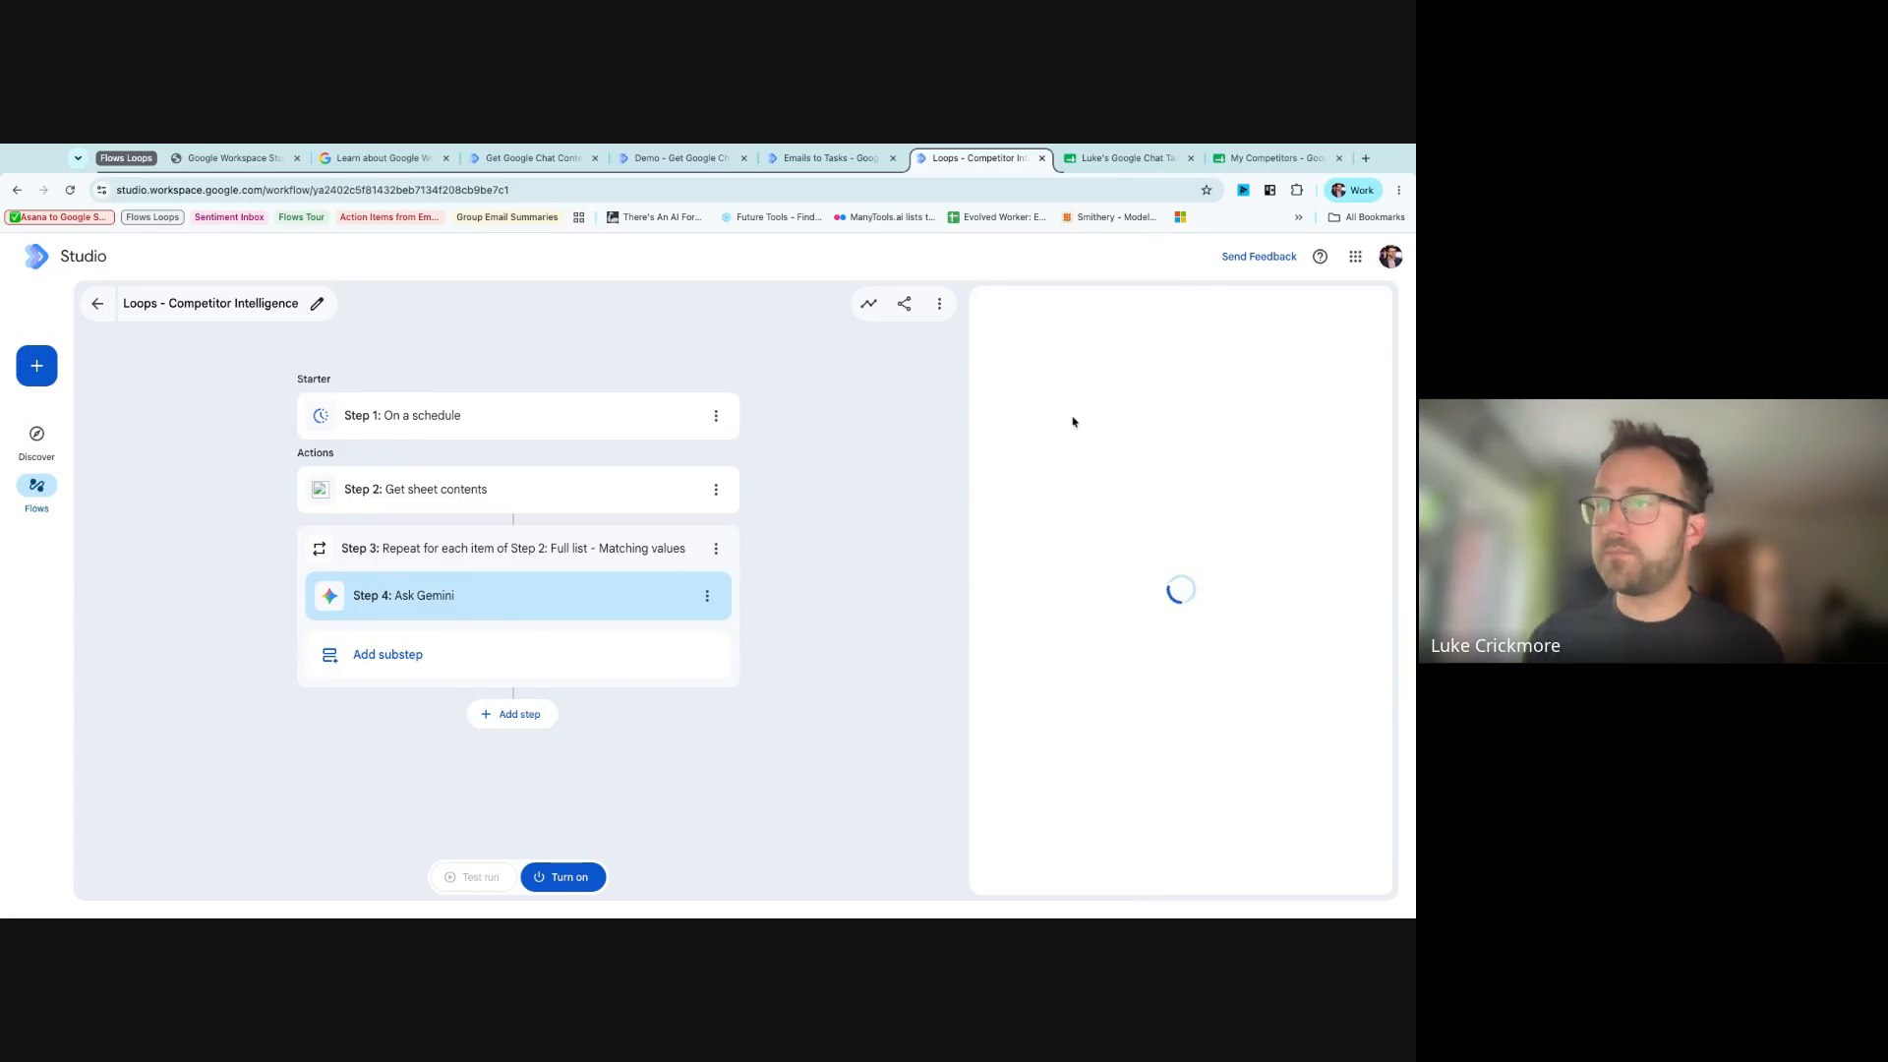
left_click(1144, 481)
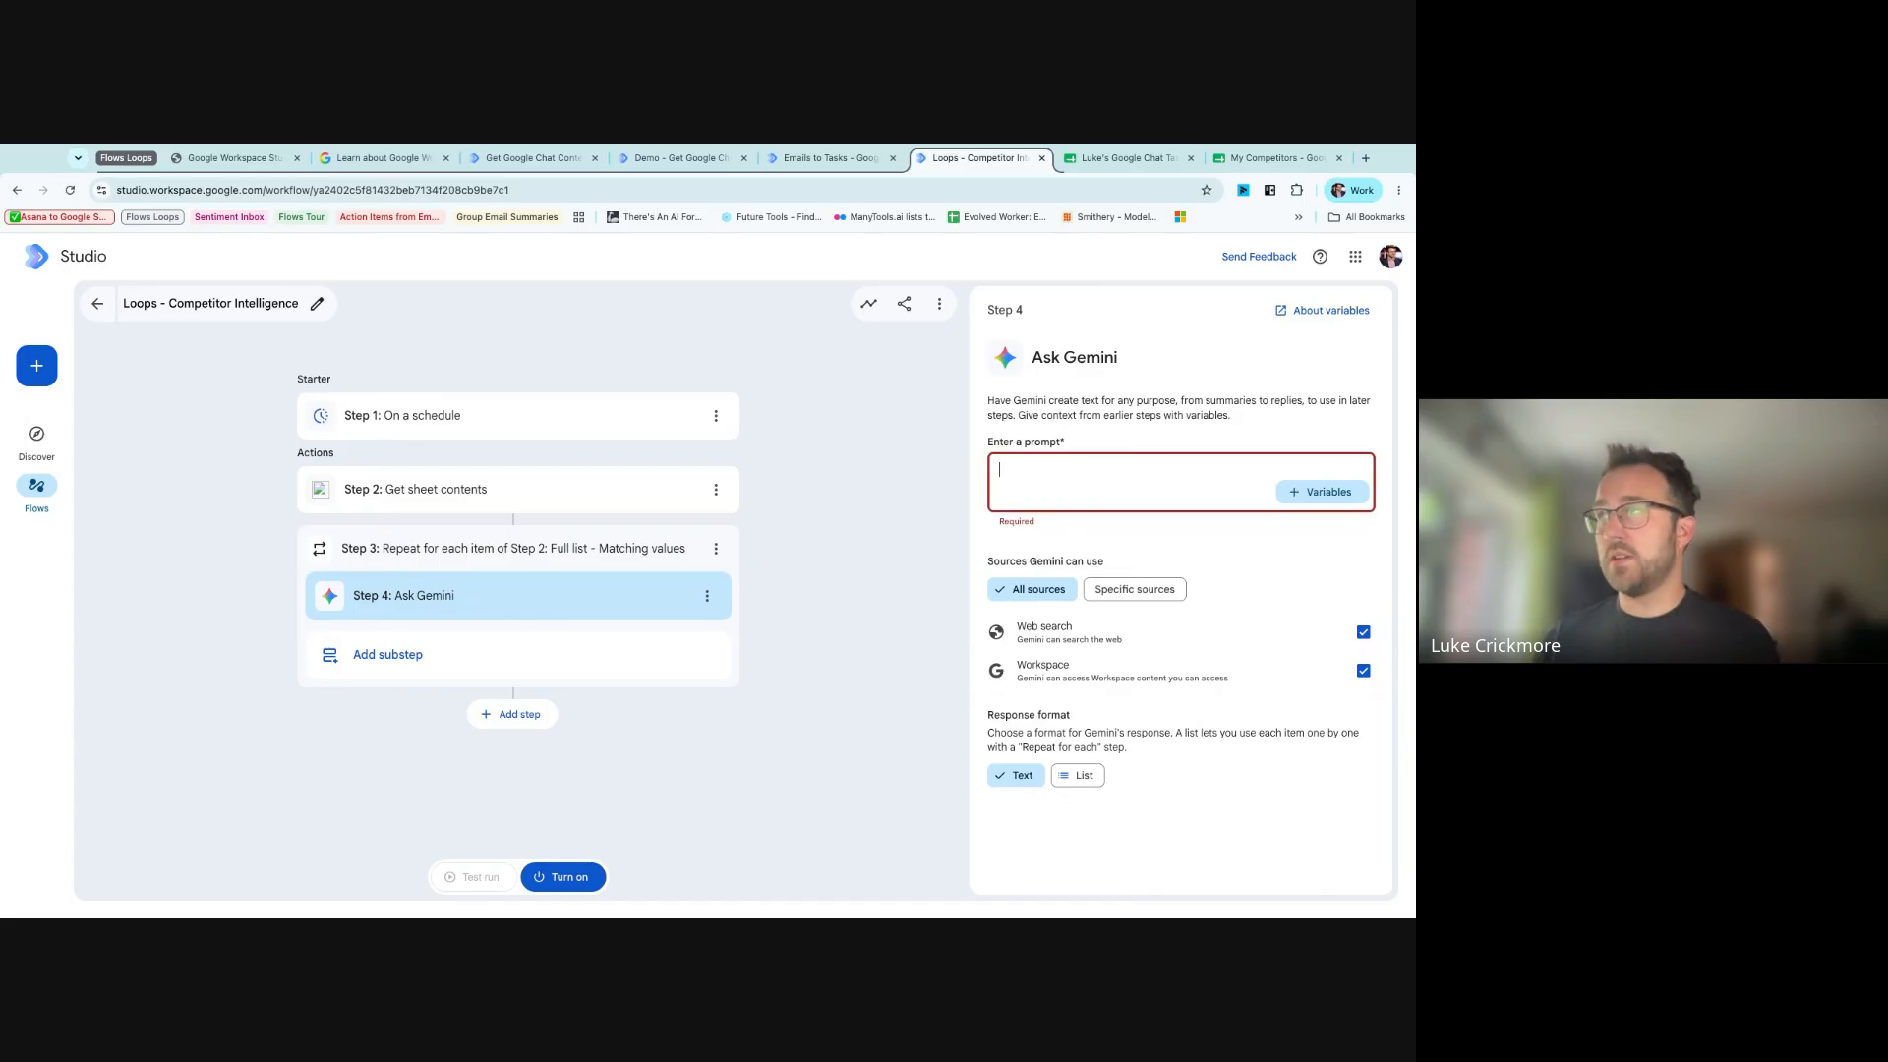
type("We are Amaz")
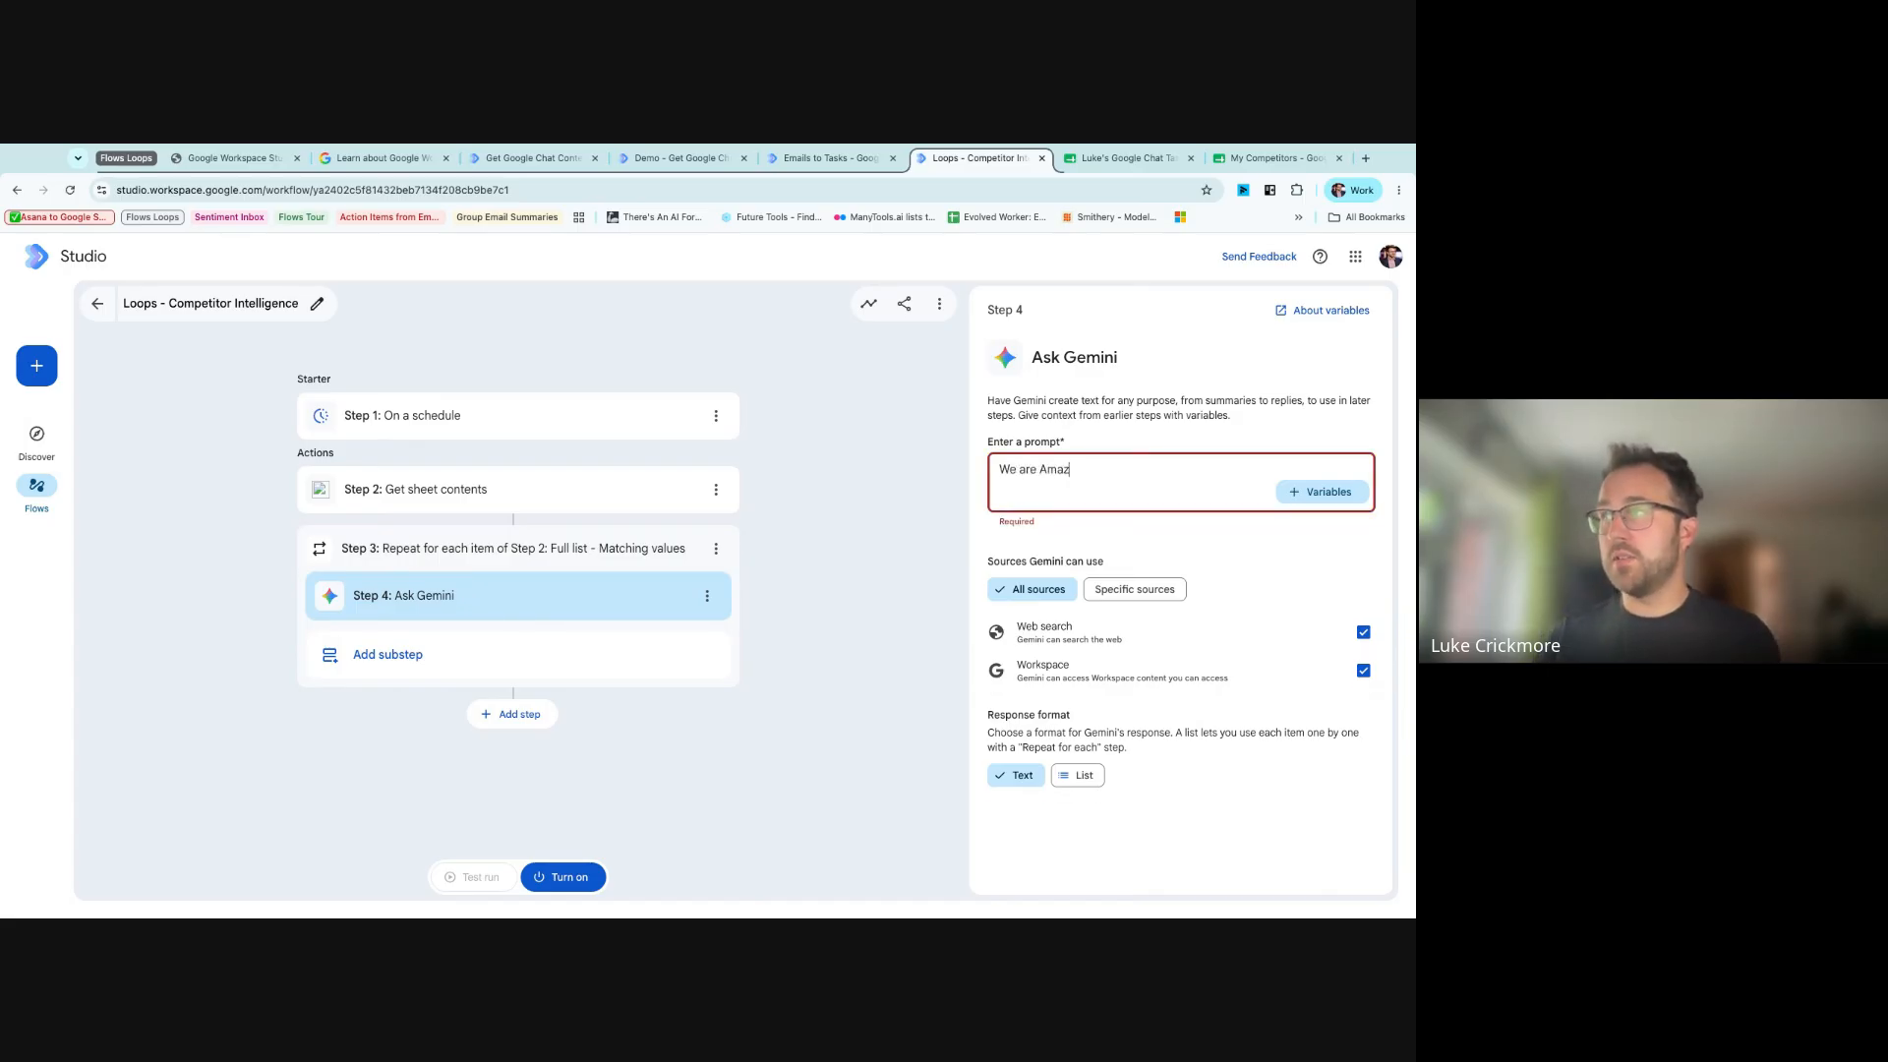
type("on.com ")
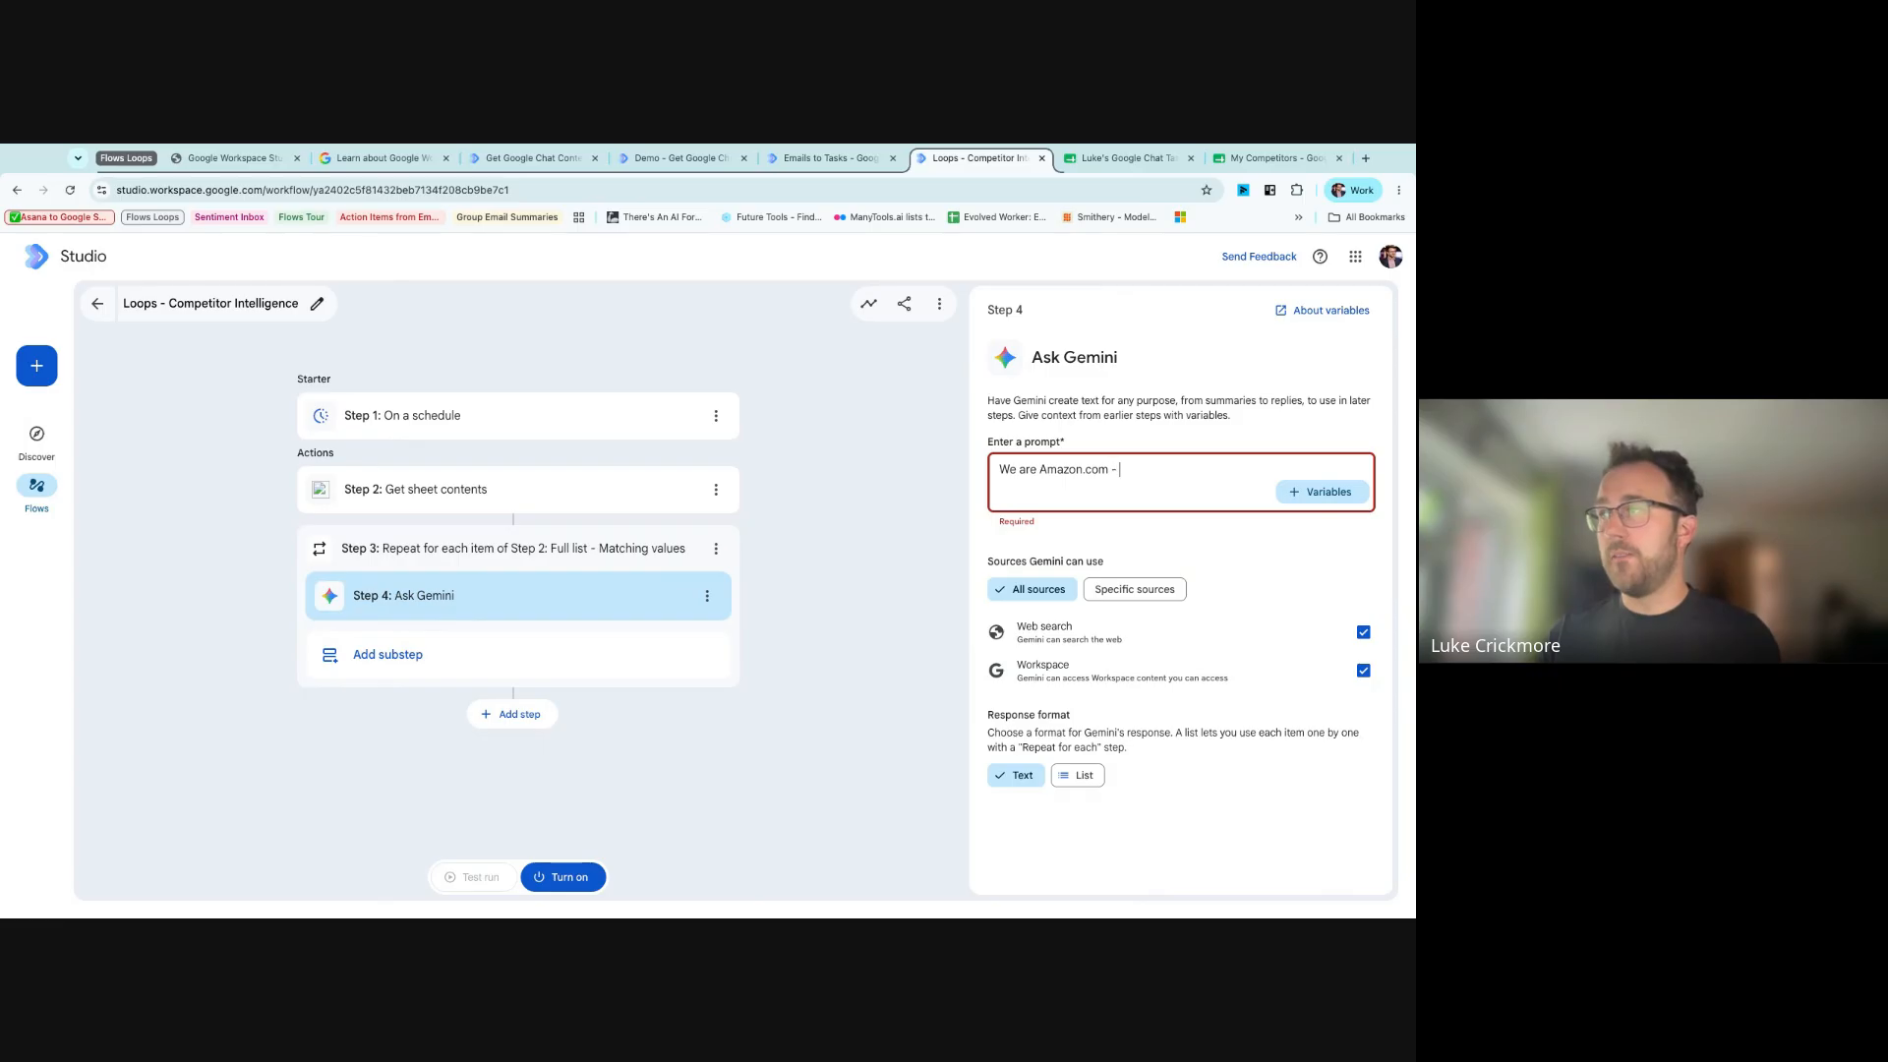
type("- Pleas")
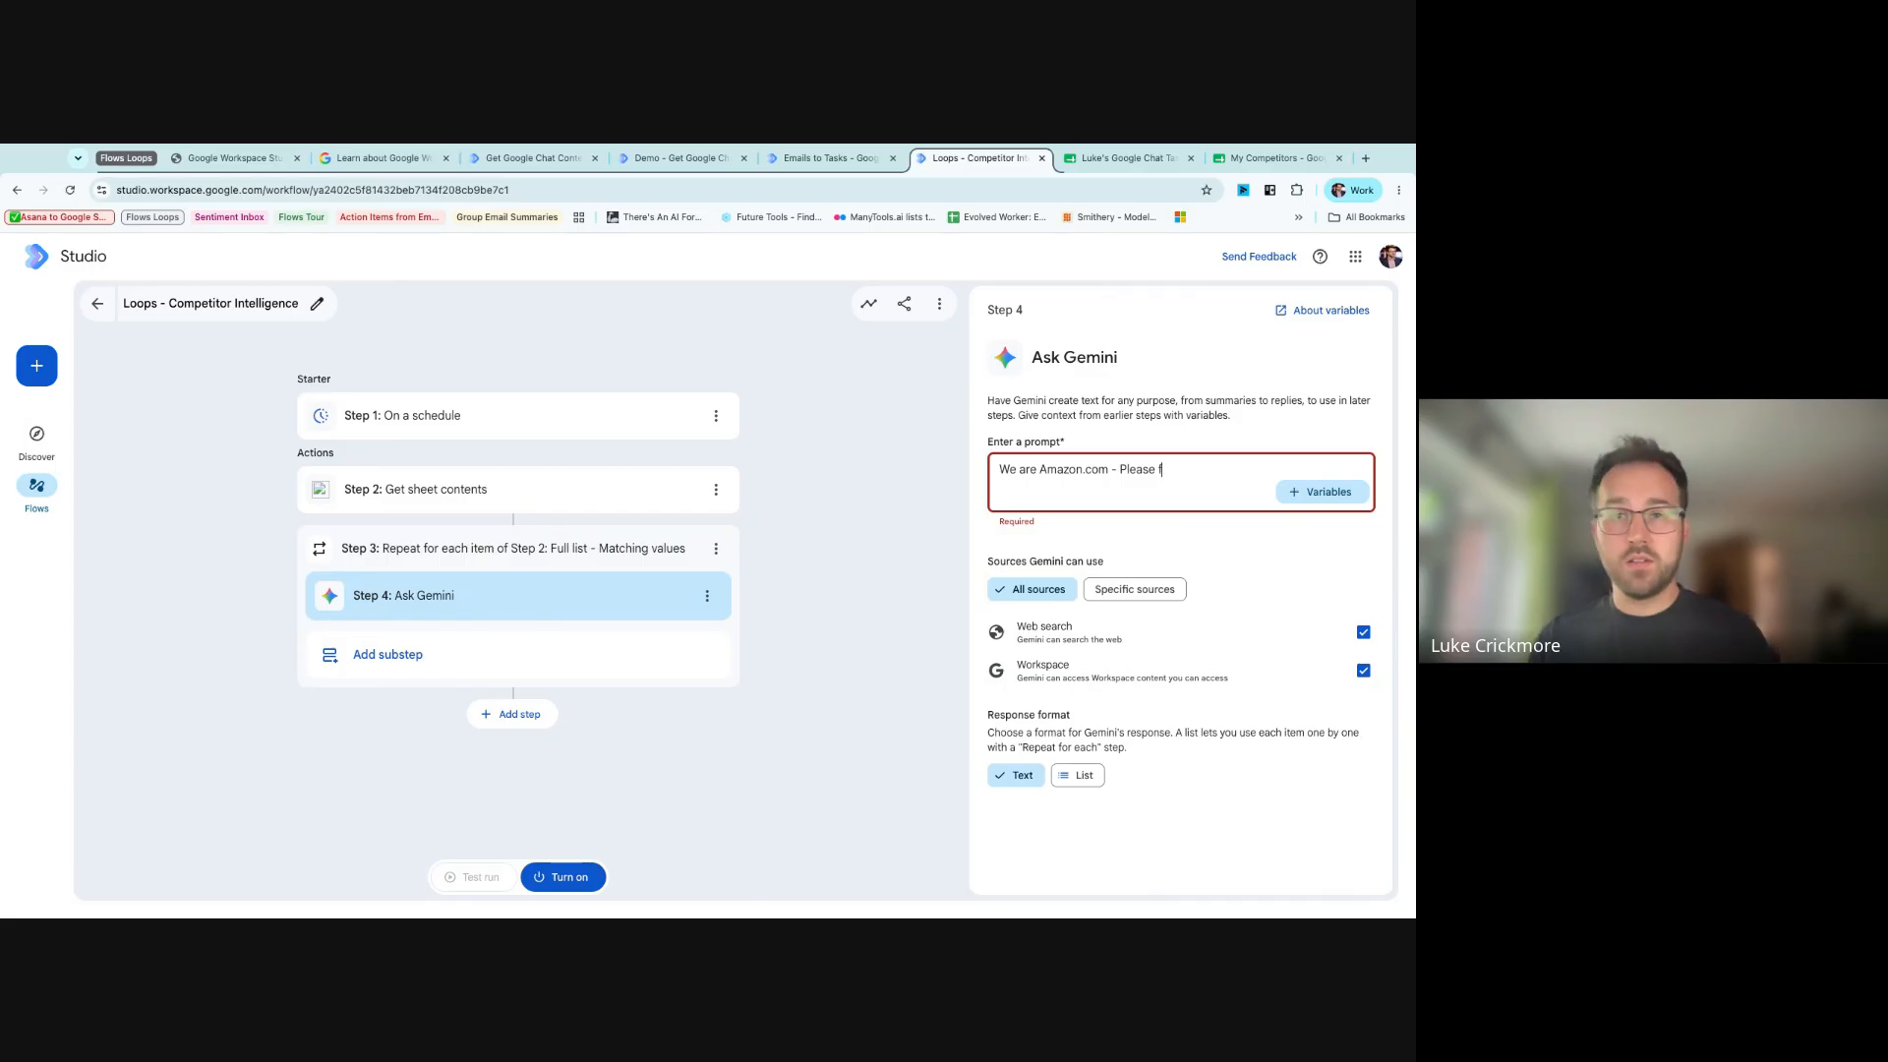
type("e do some researc")
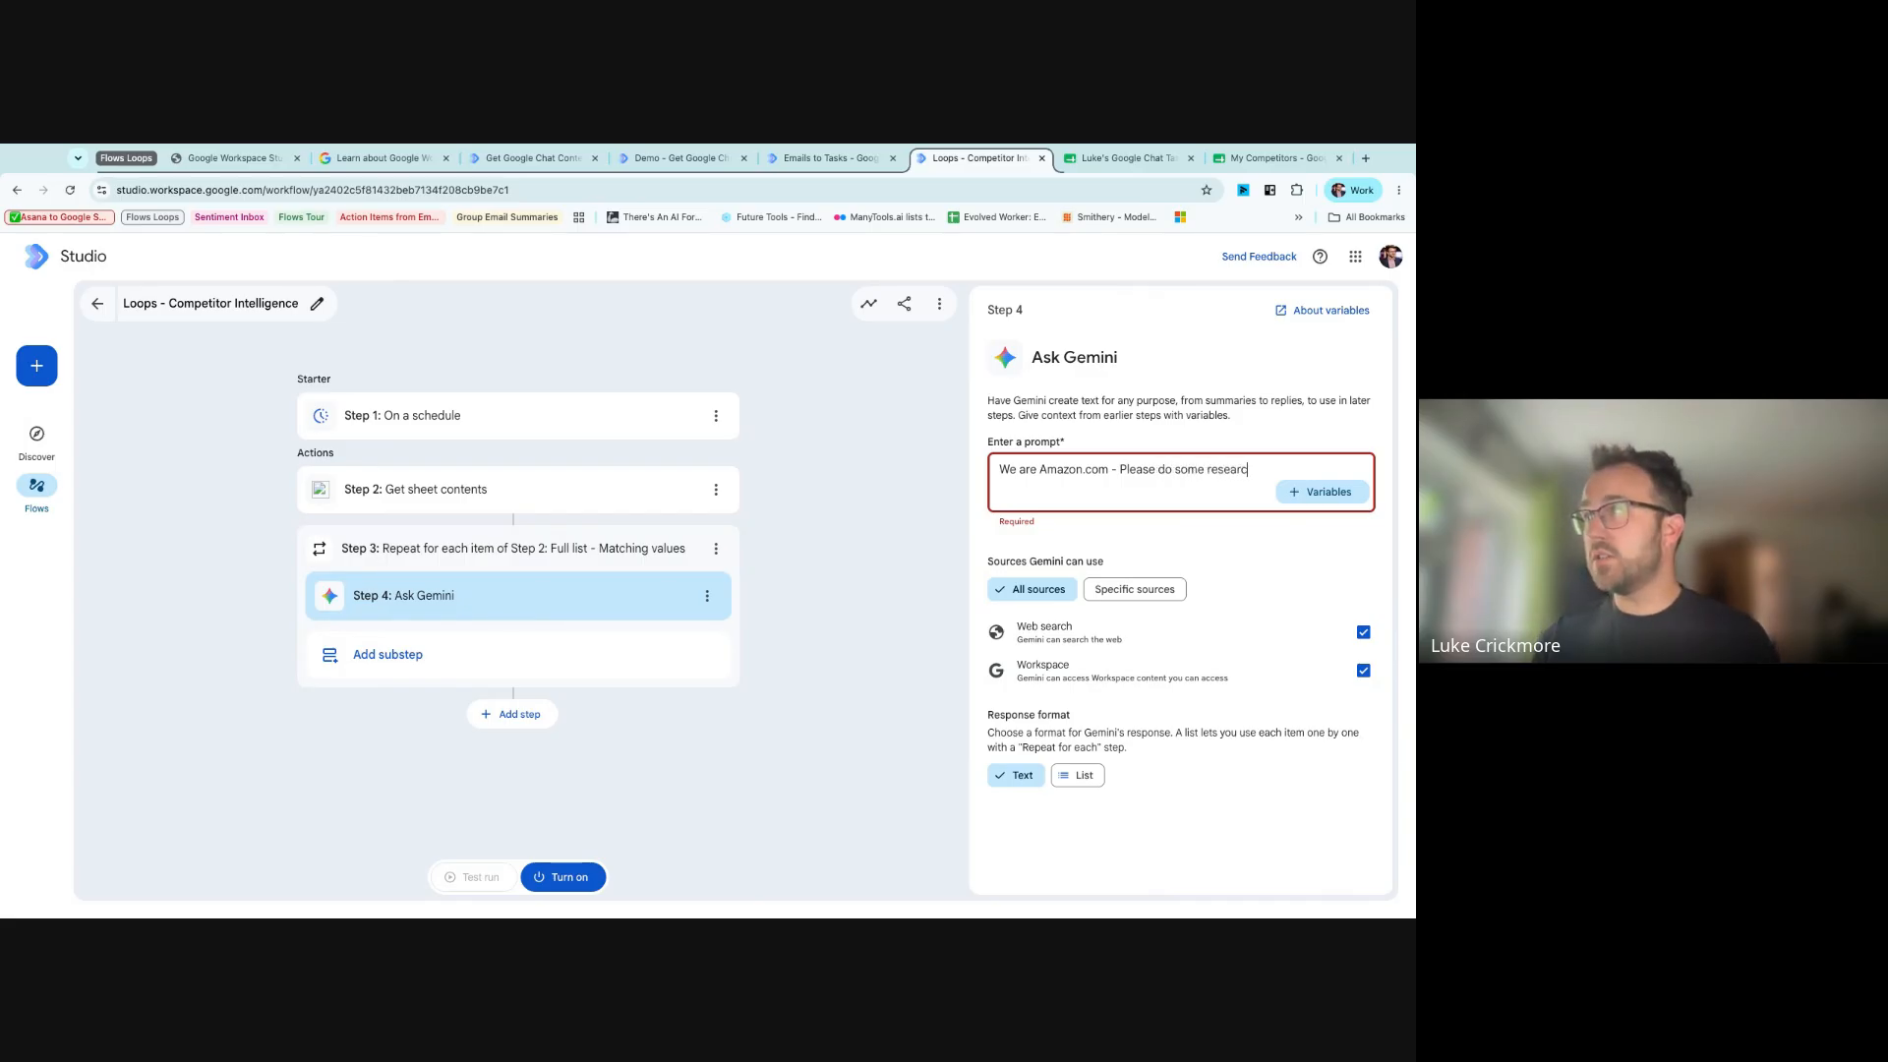
type("h about what thi")
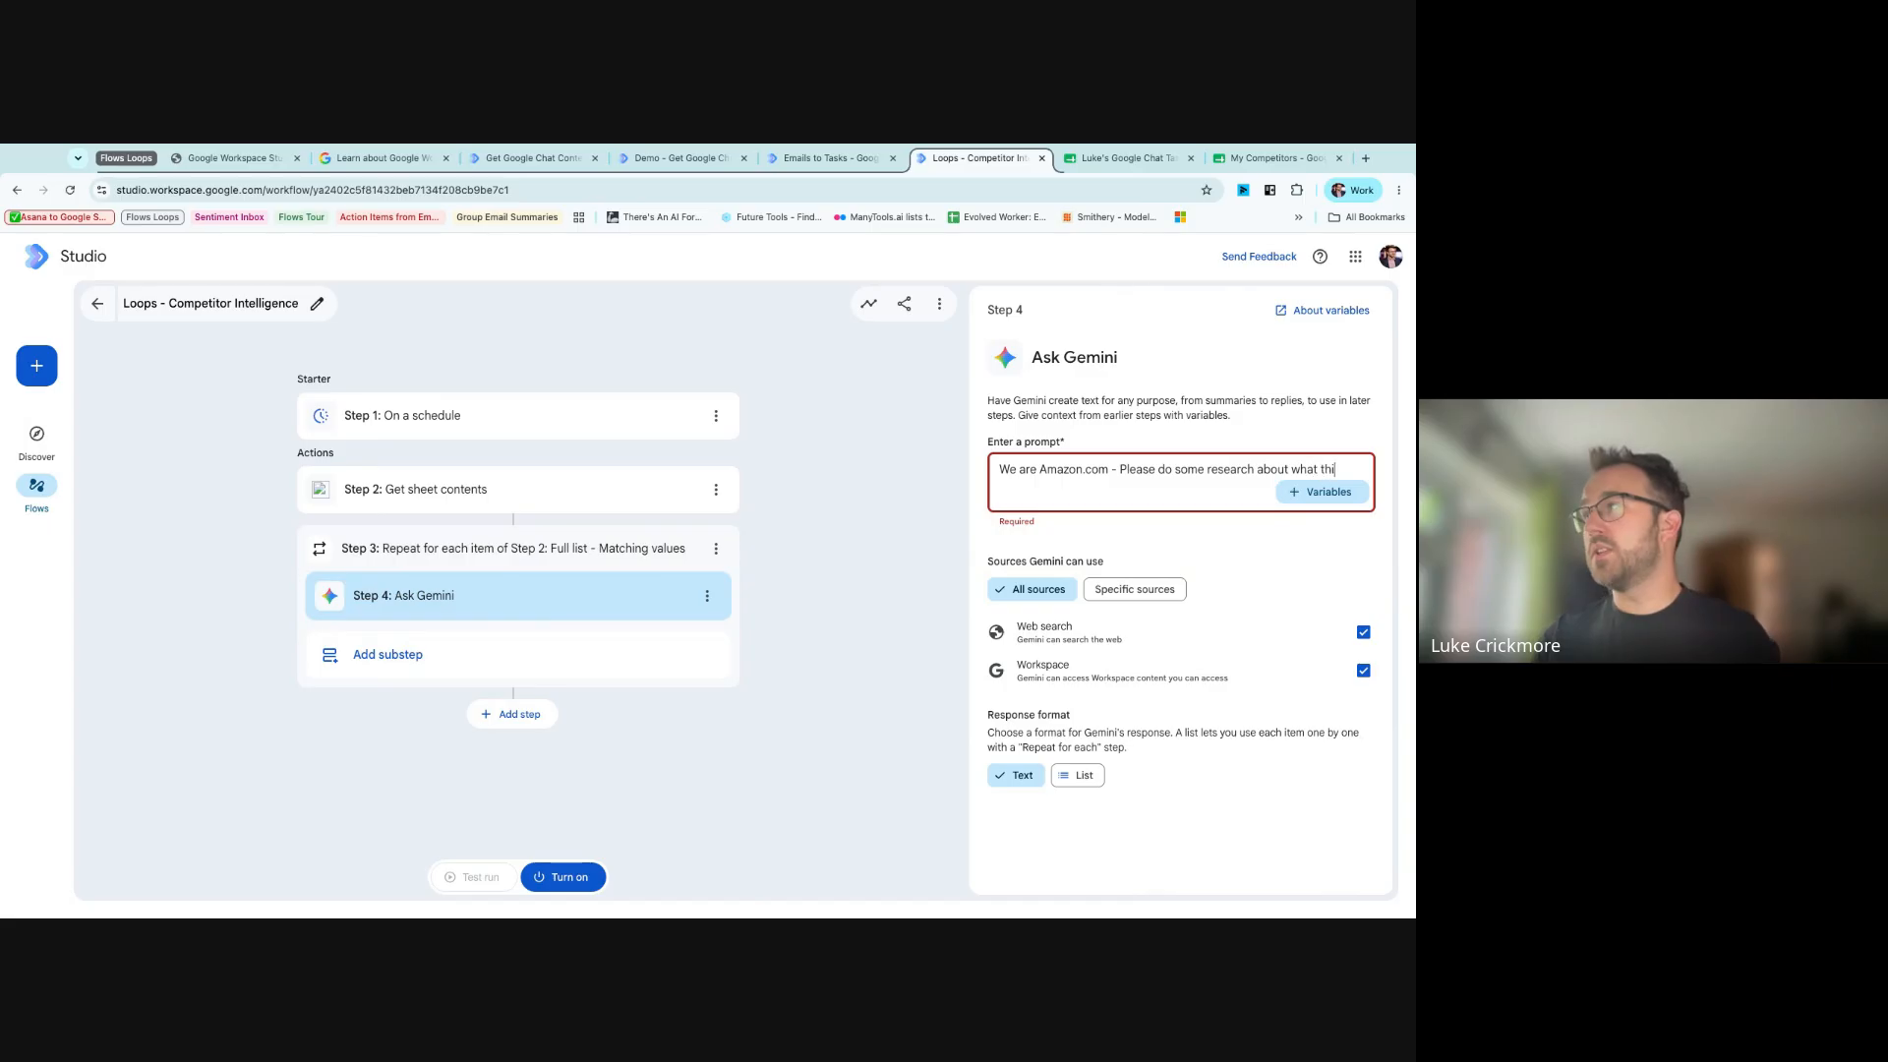
type("s competitor has been up to in t")
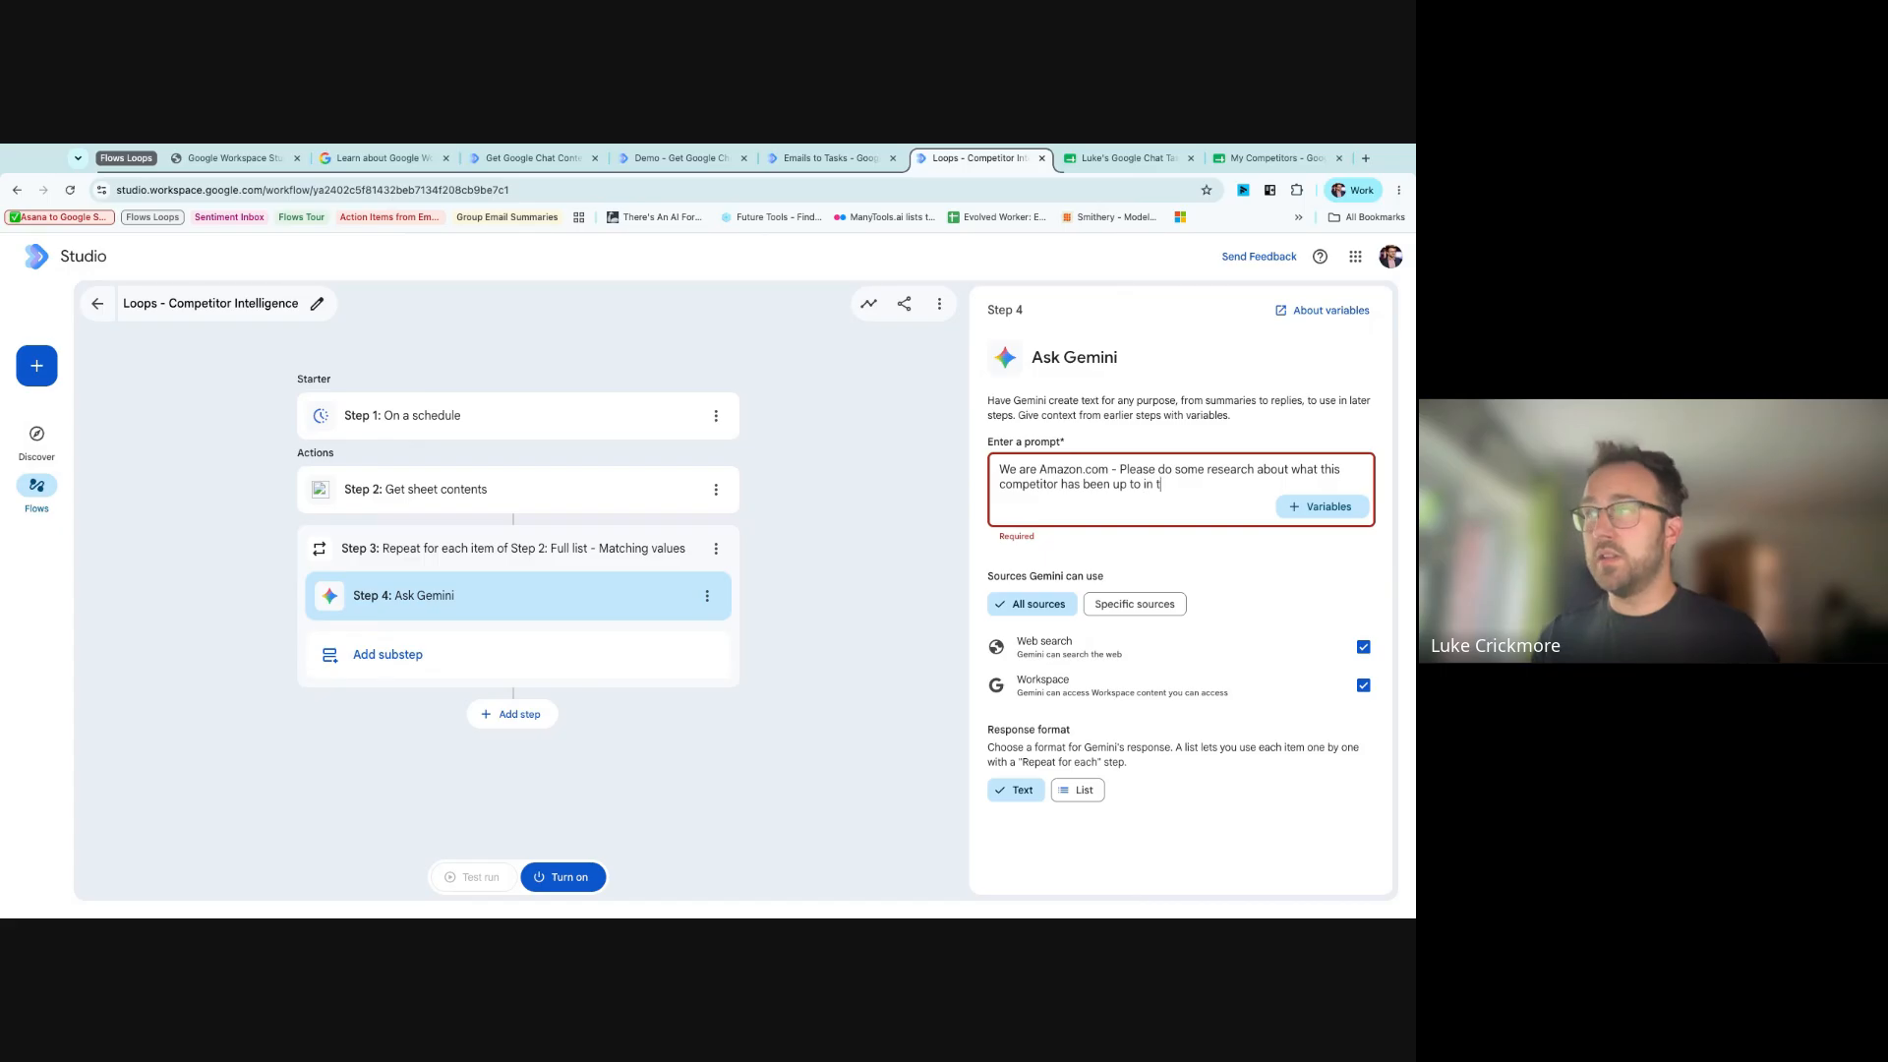
type("he last week.")
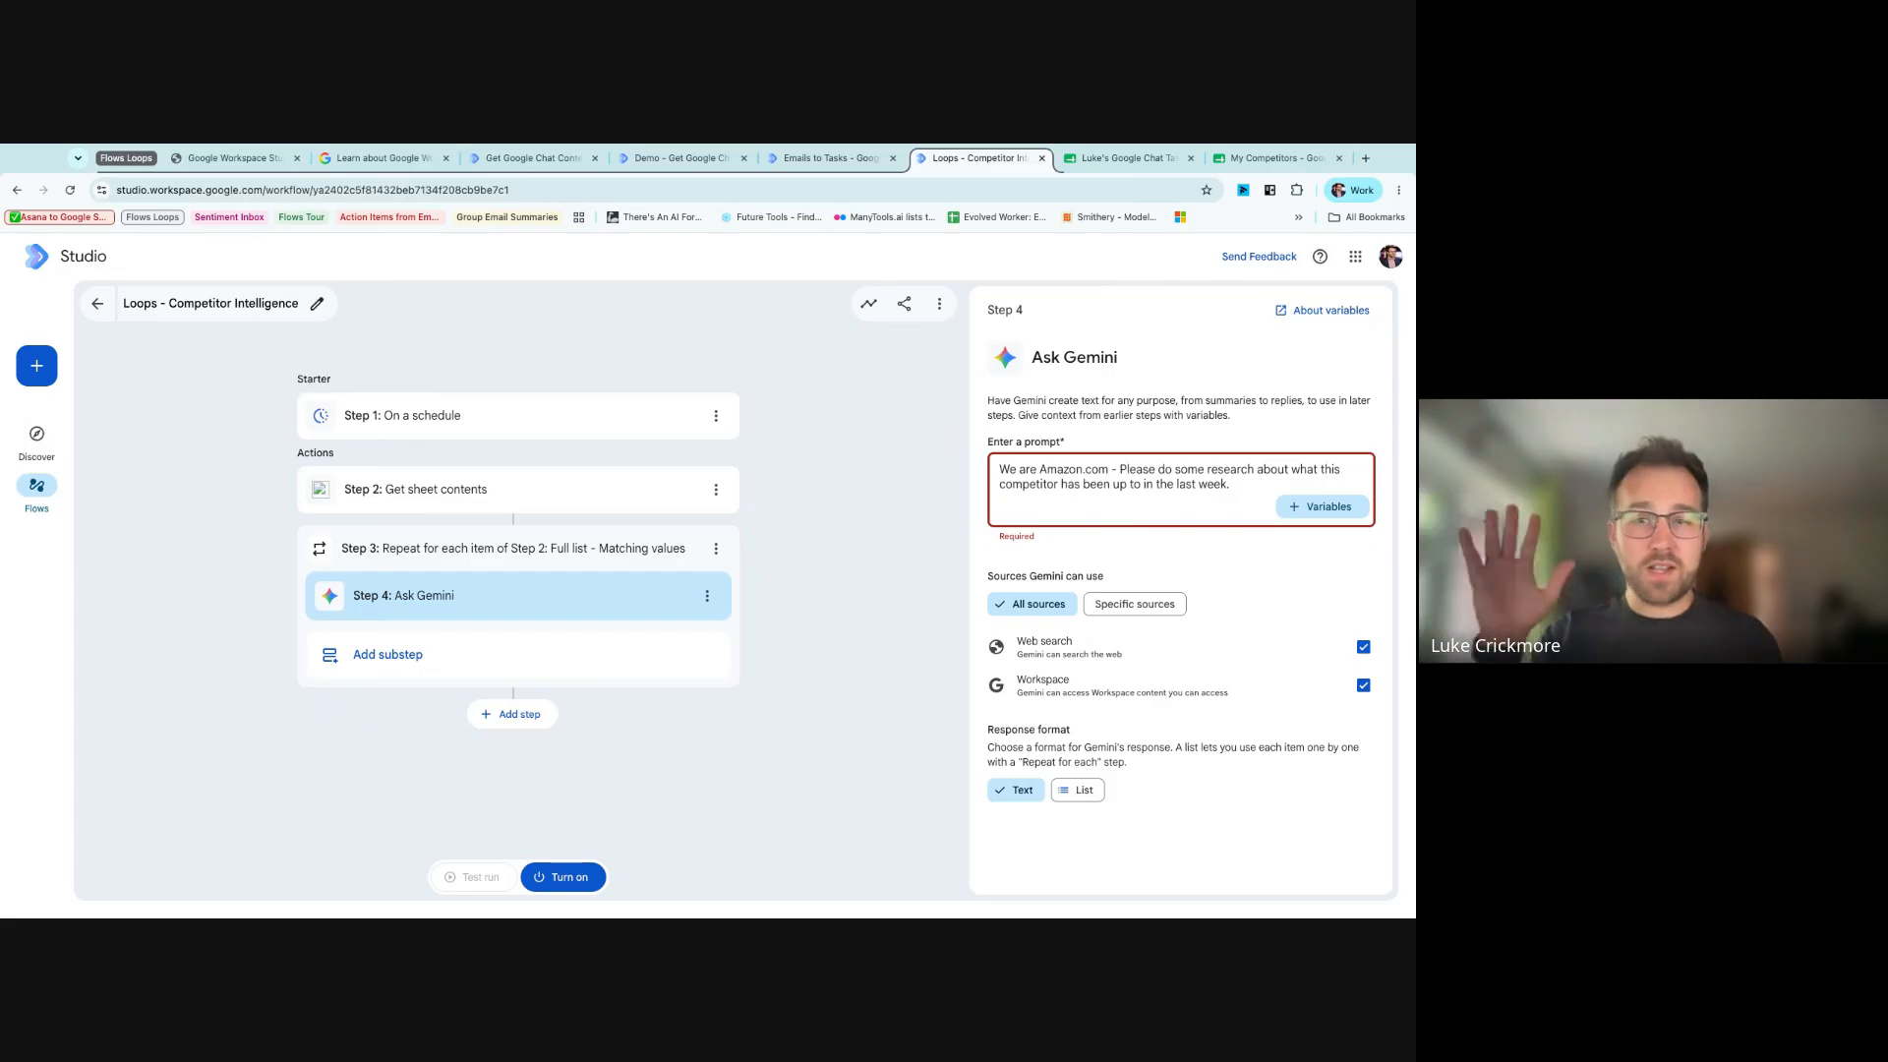
key("Return")
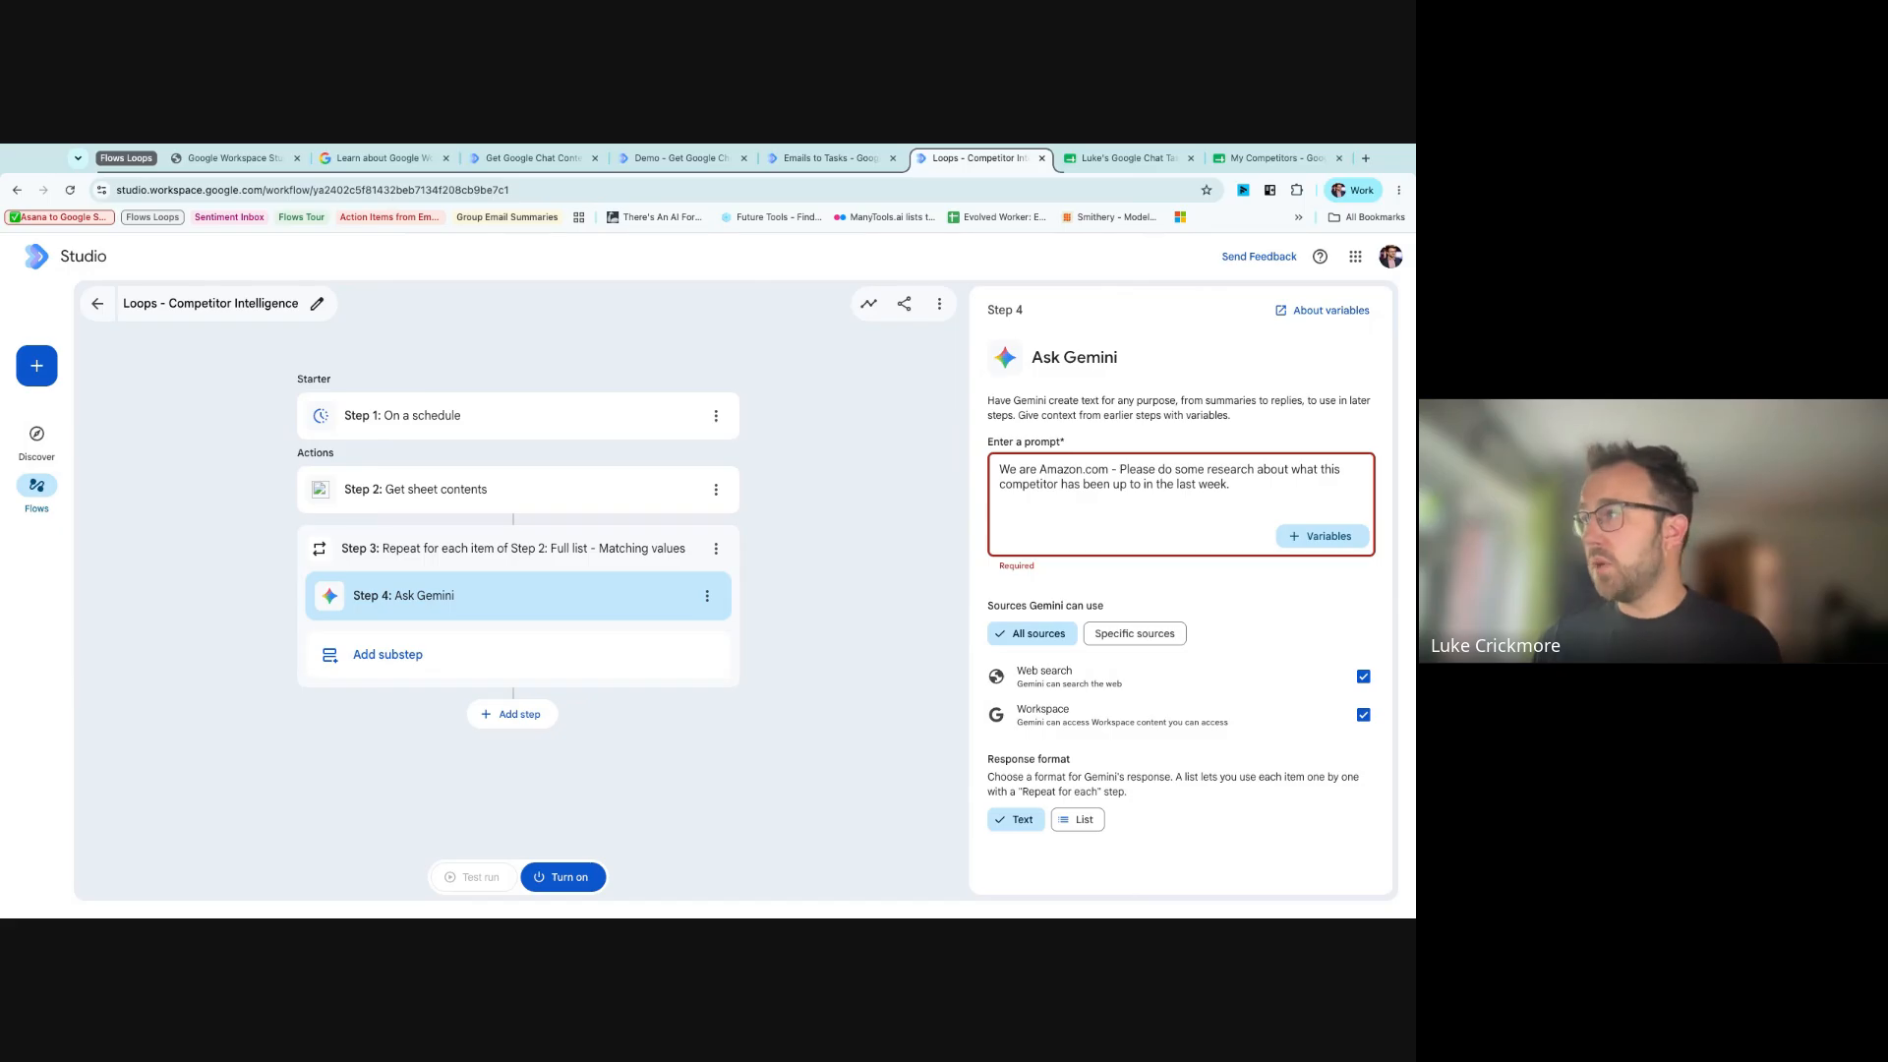
- Look through the Step 2: Get sheet contents variables available for the Ask Gemini prompt
left_click(1315, 532)
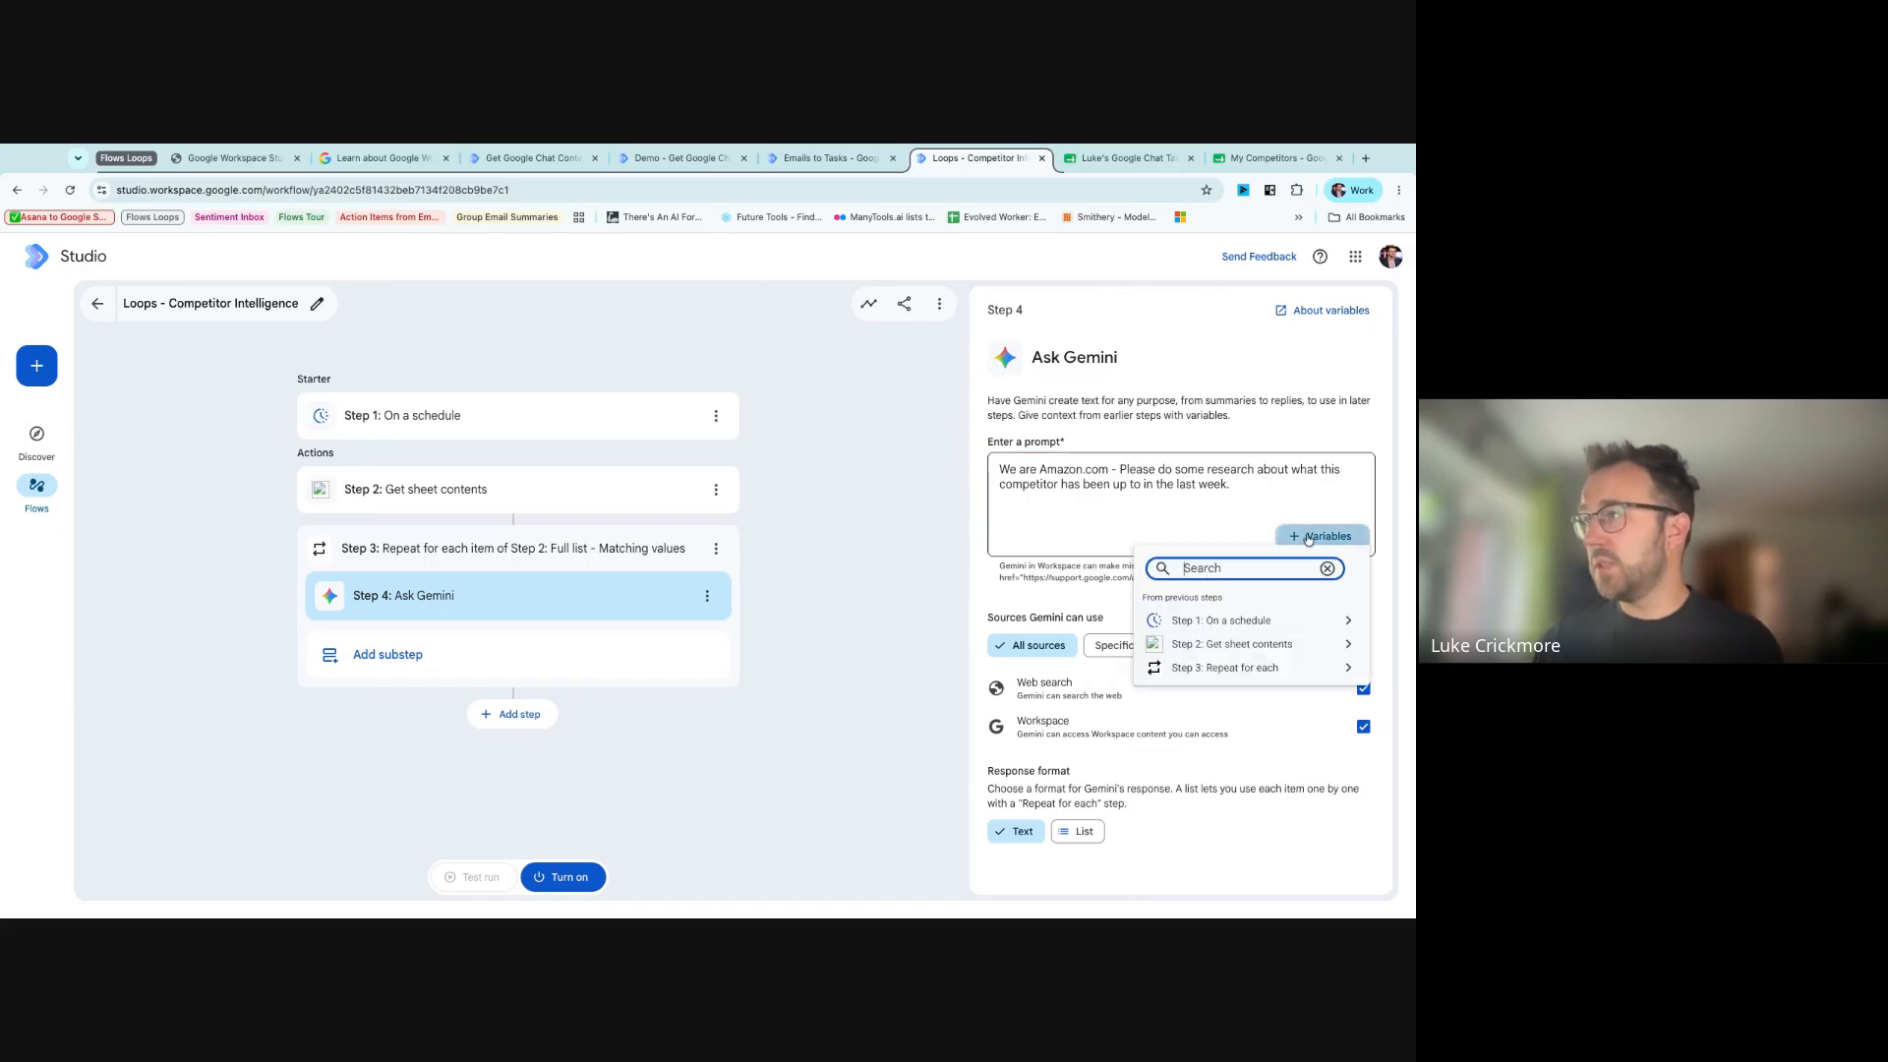
left_click(1260, 647)
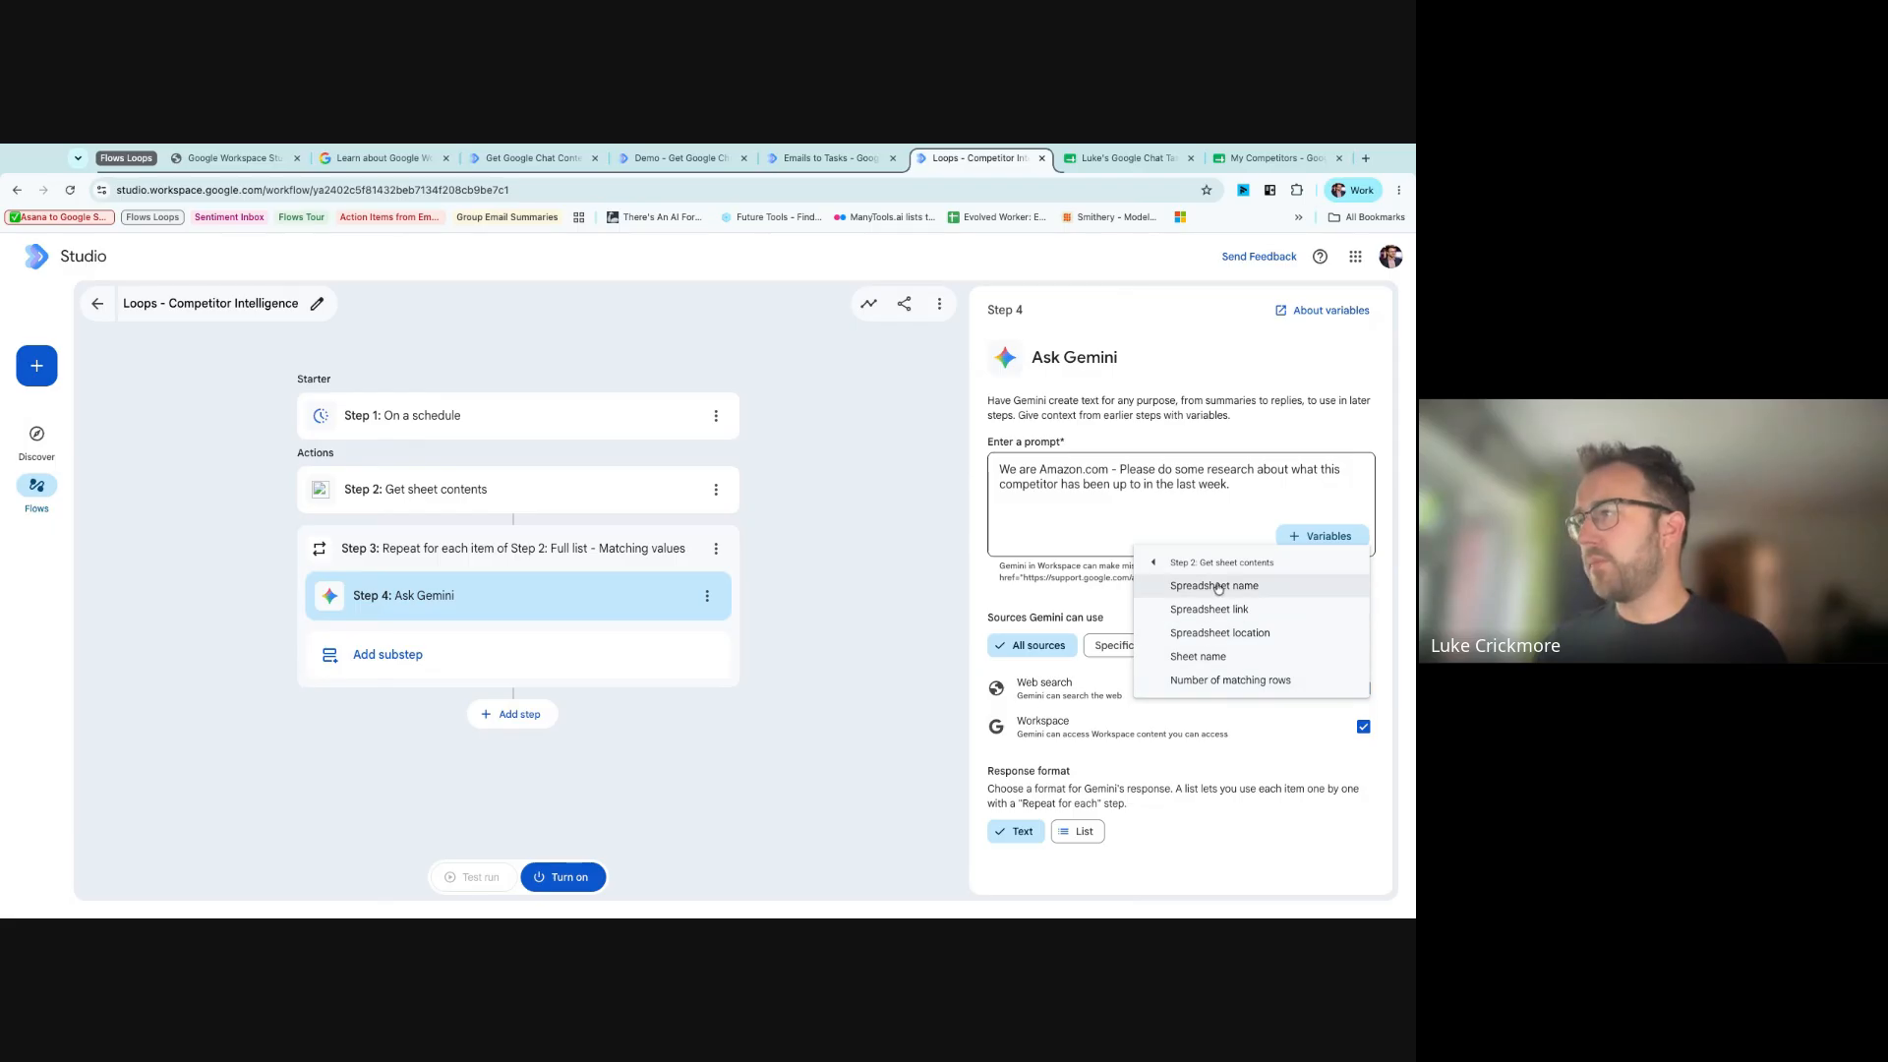
left_click(1153, 562)
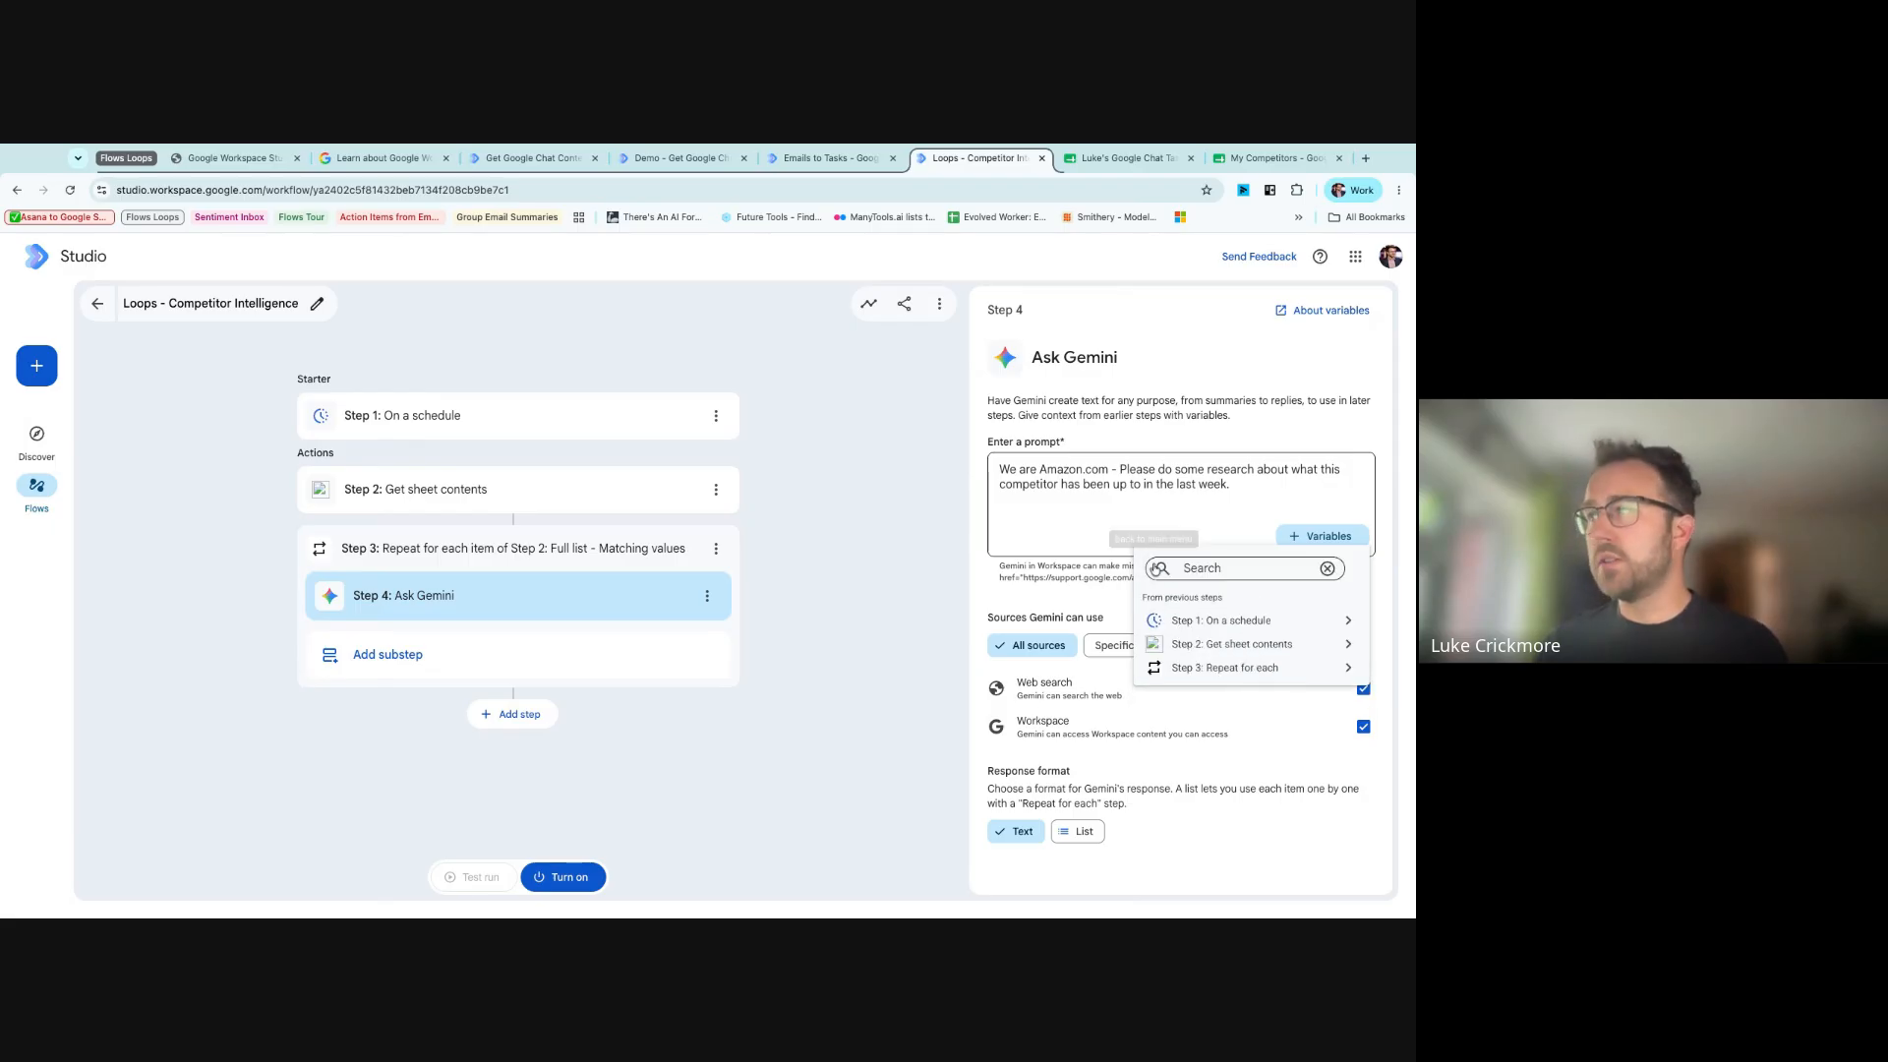
left_click(1199, 648)
left_click(1158, 561)
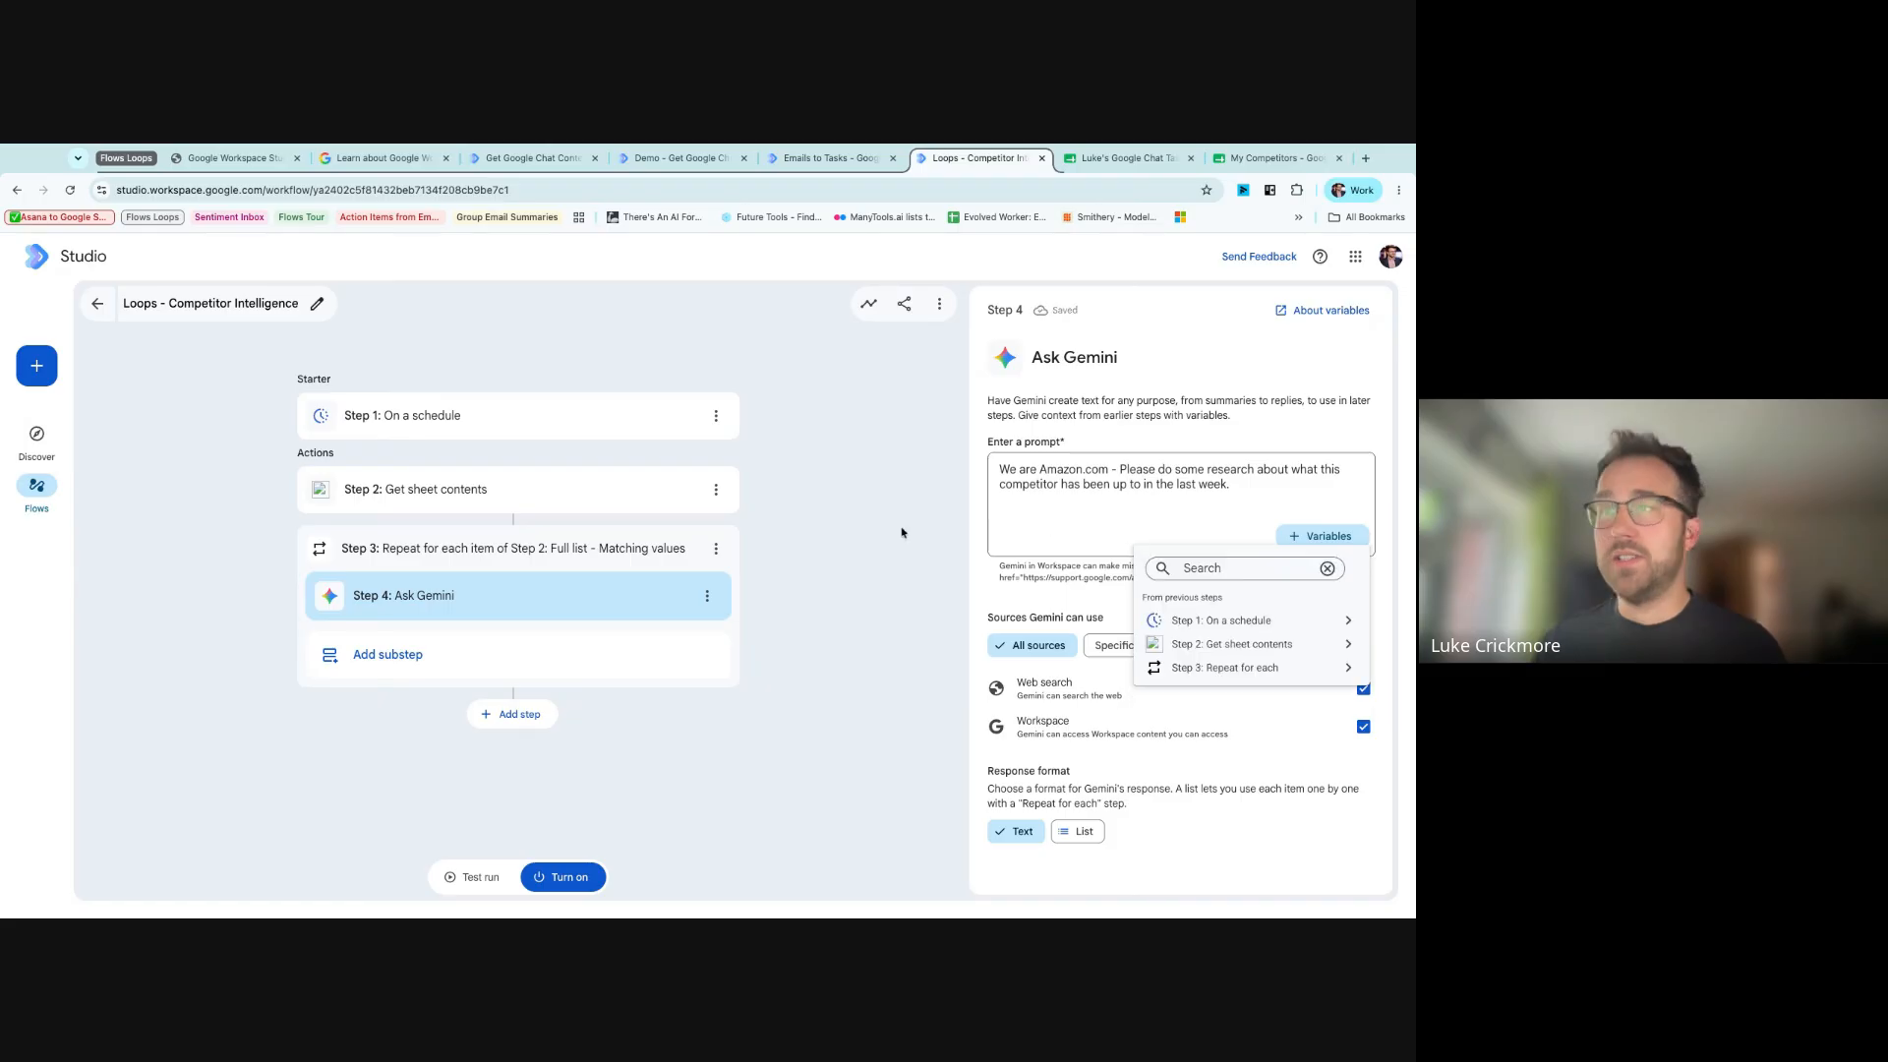
left_click(735, 727)
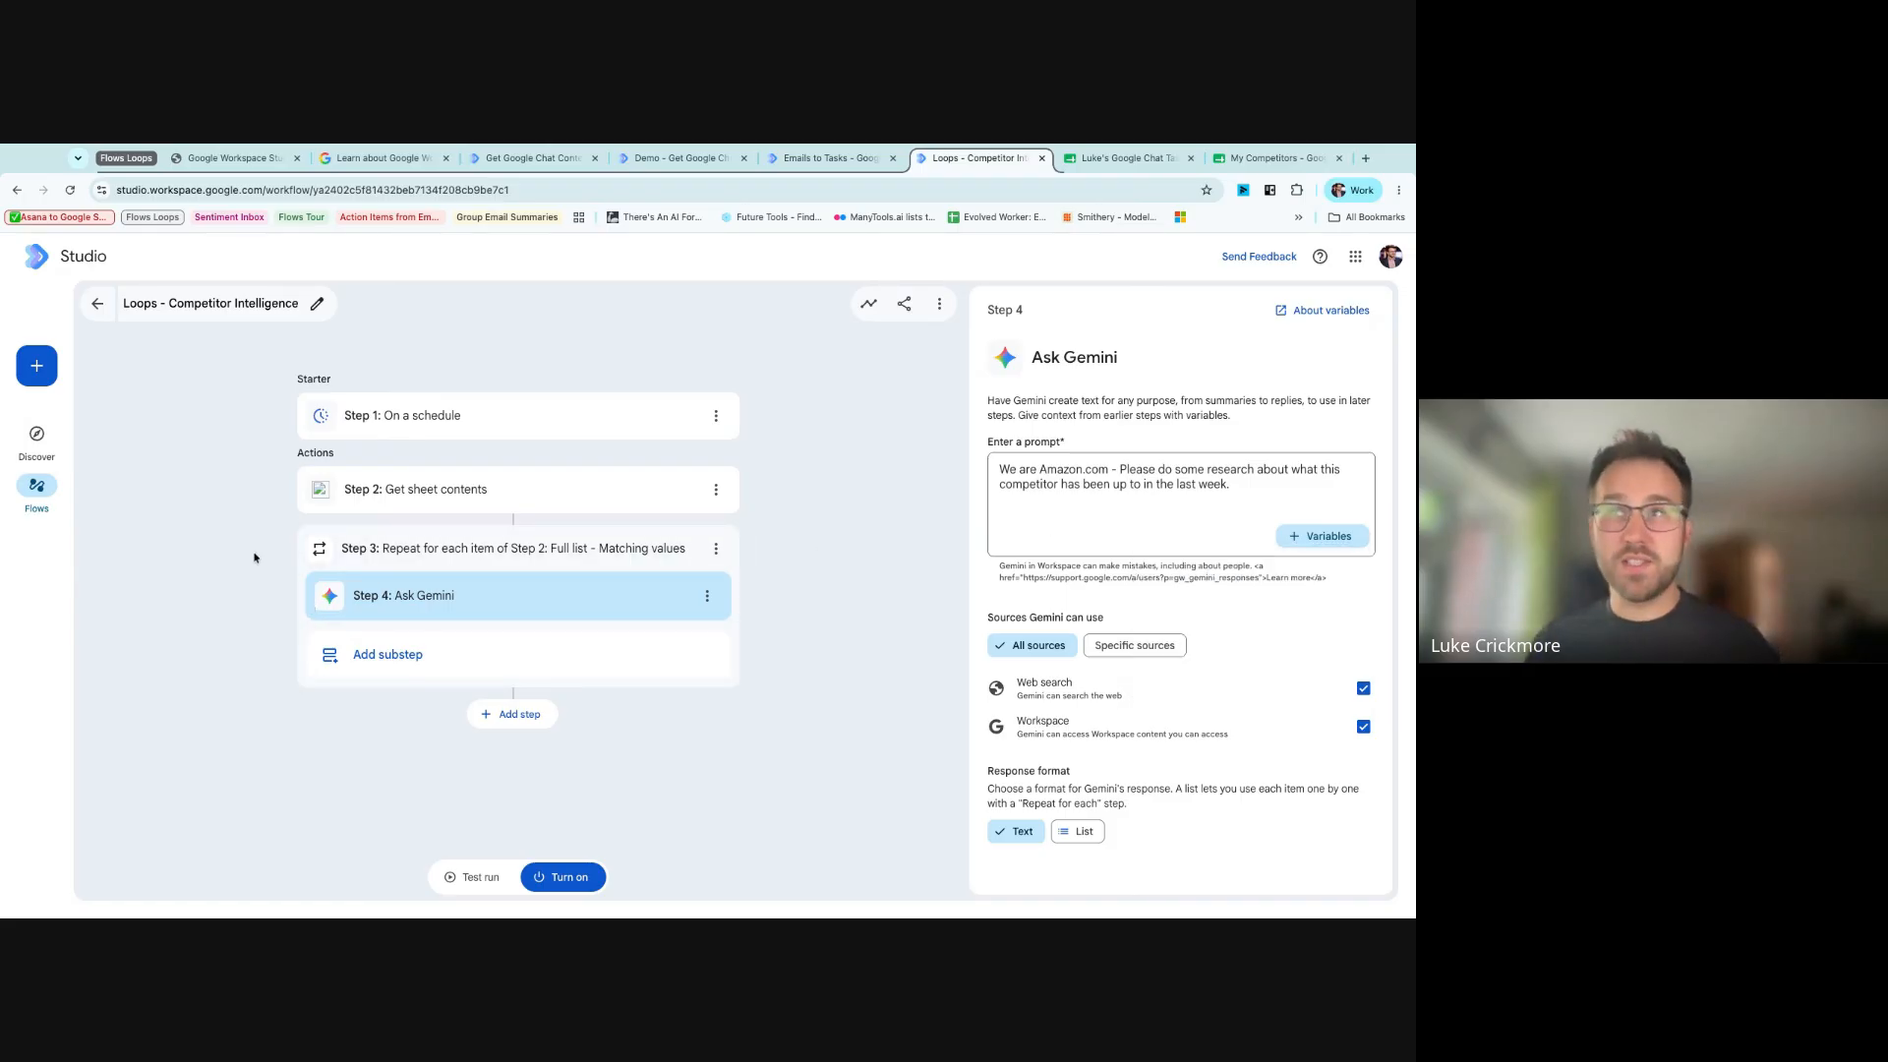
- Reload the flow page, reopen the Ask Gemini substep and recheck which Get sheet contents variables its prompt offers
left_click(70, 191)
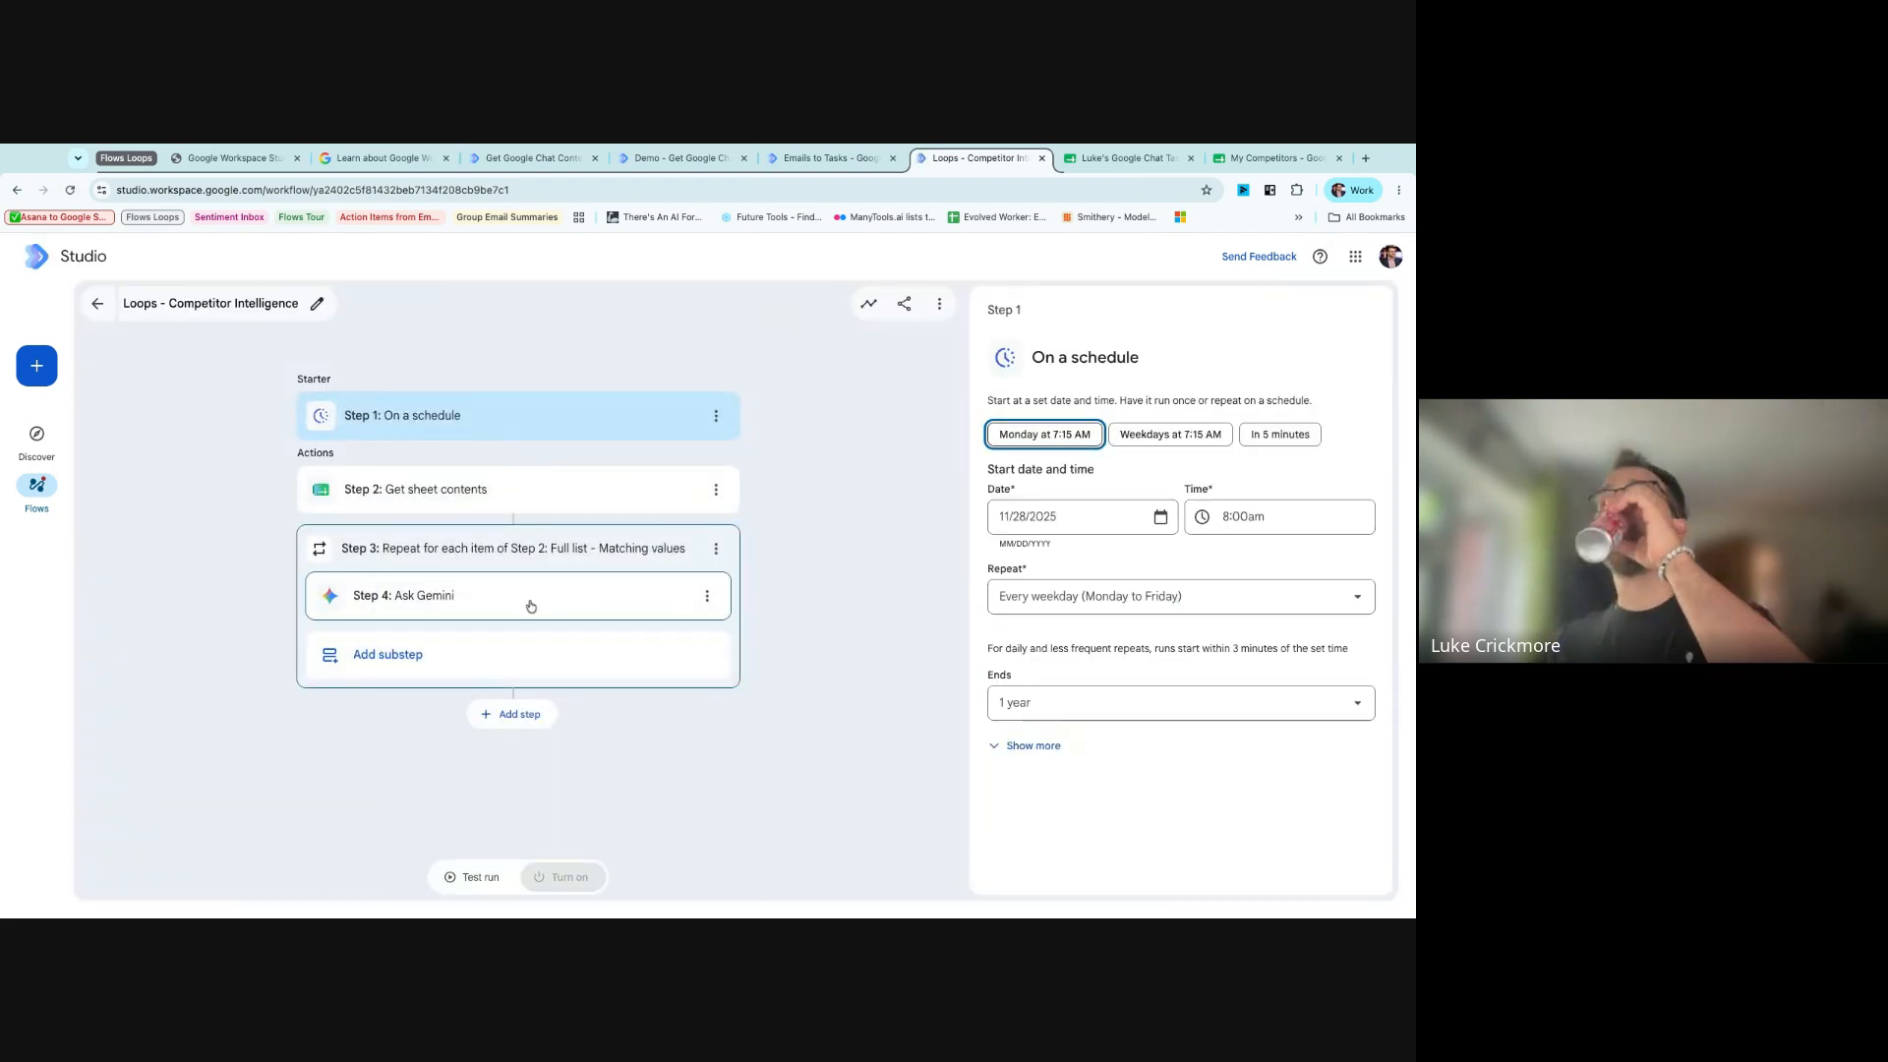
left_click(531, 606)
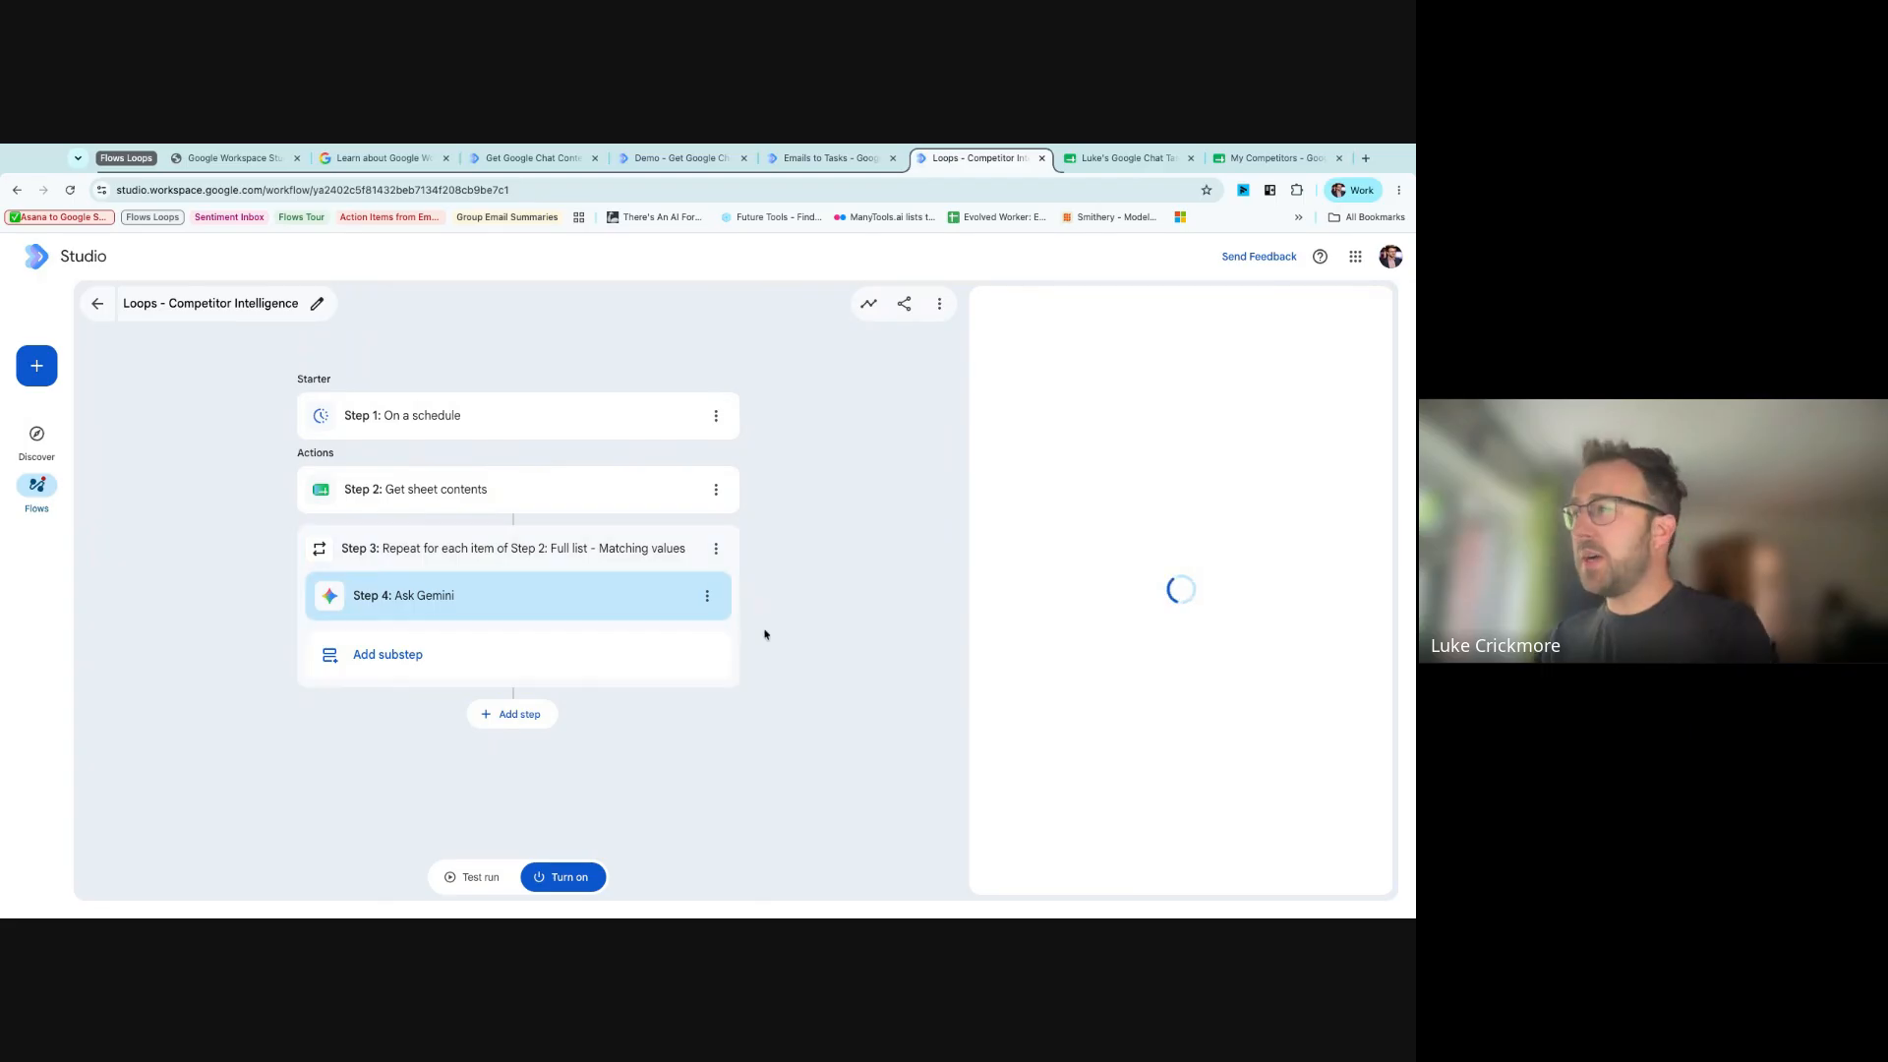
left_click(1226, 511)
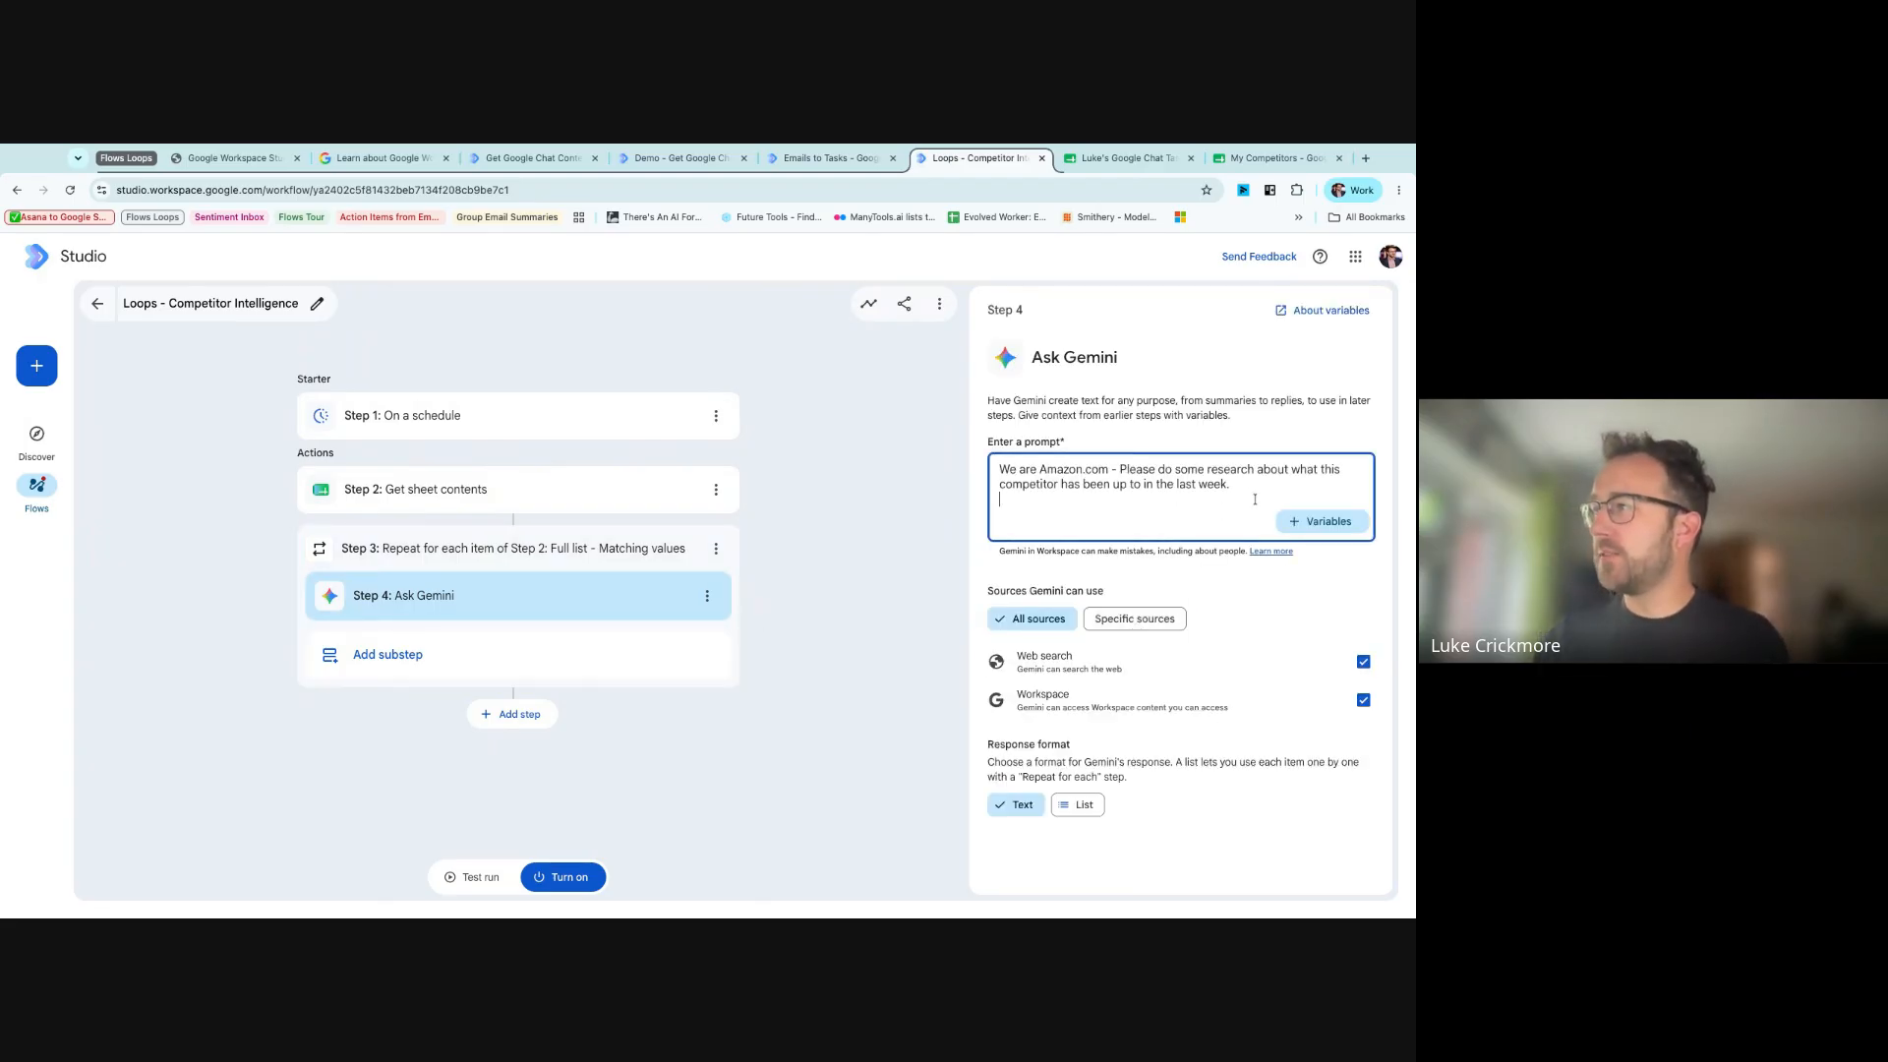
key("Return")
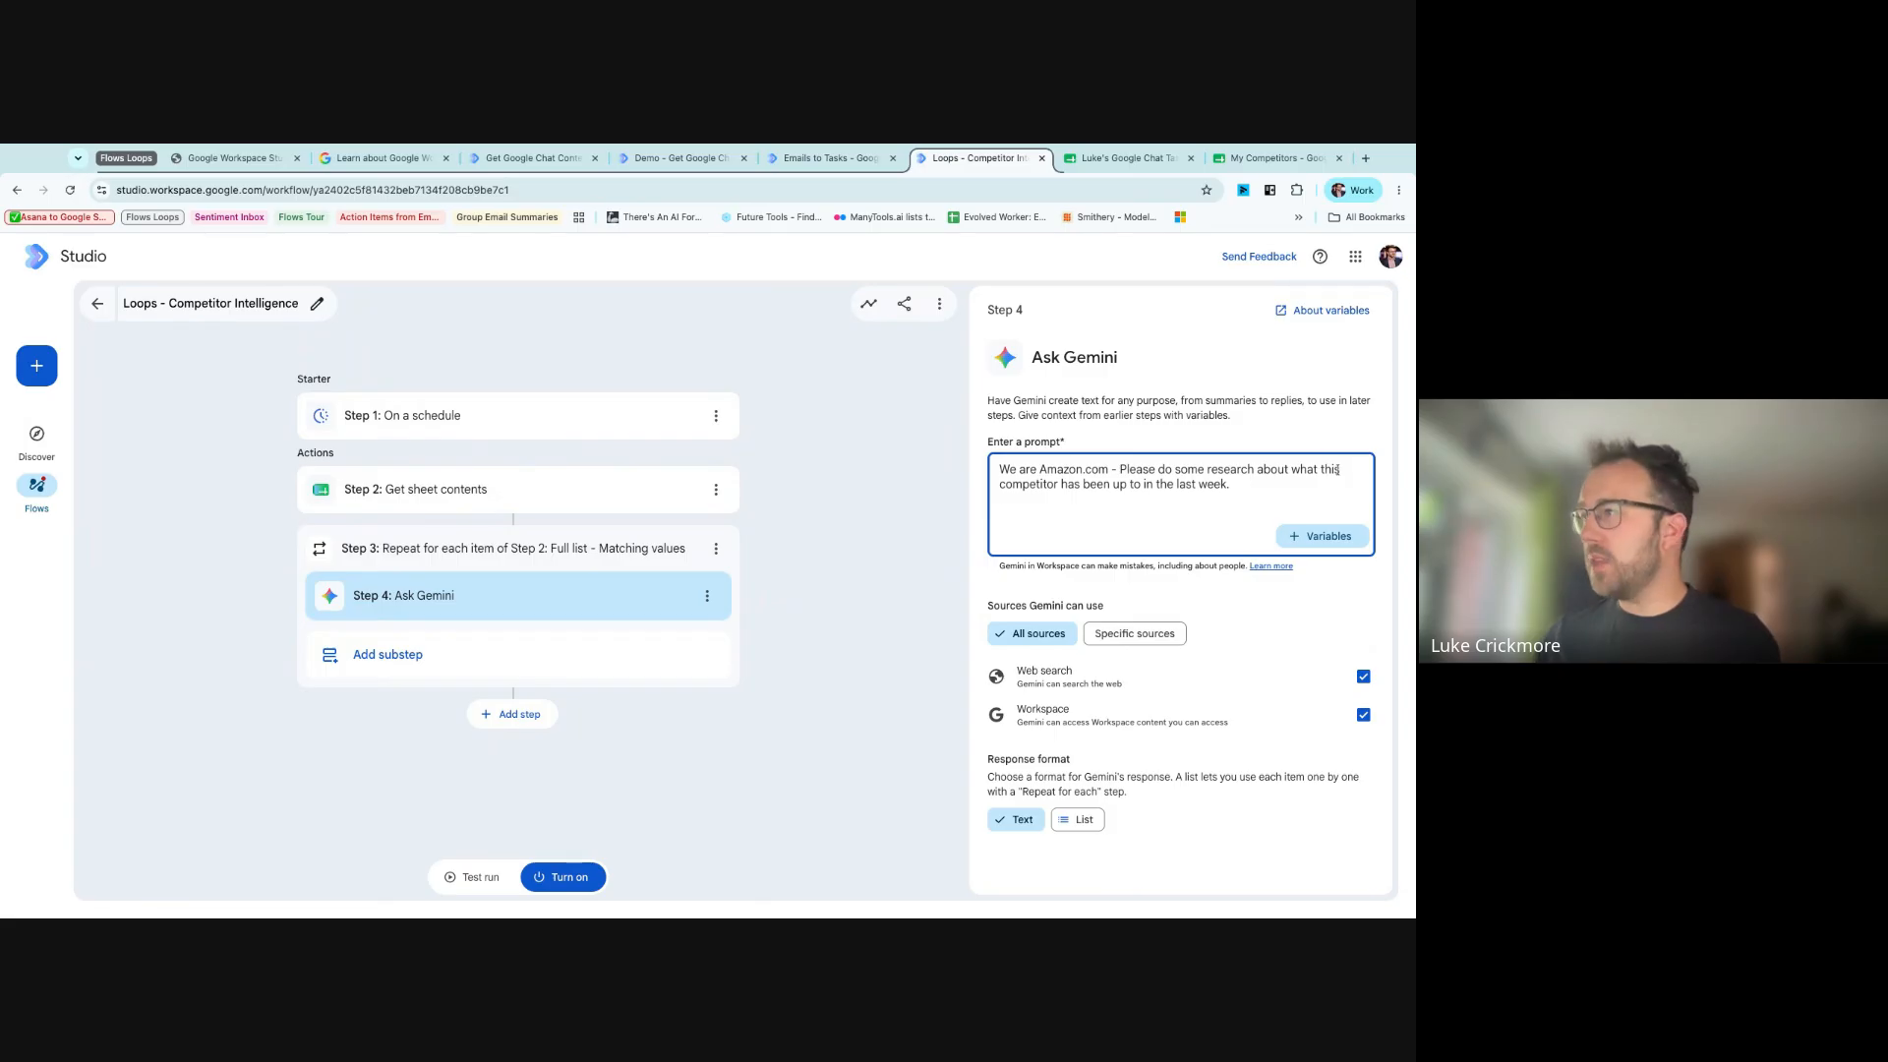
left_click(1320, 536)
left_click(1230, 643)
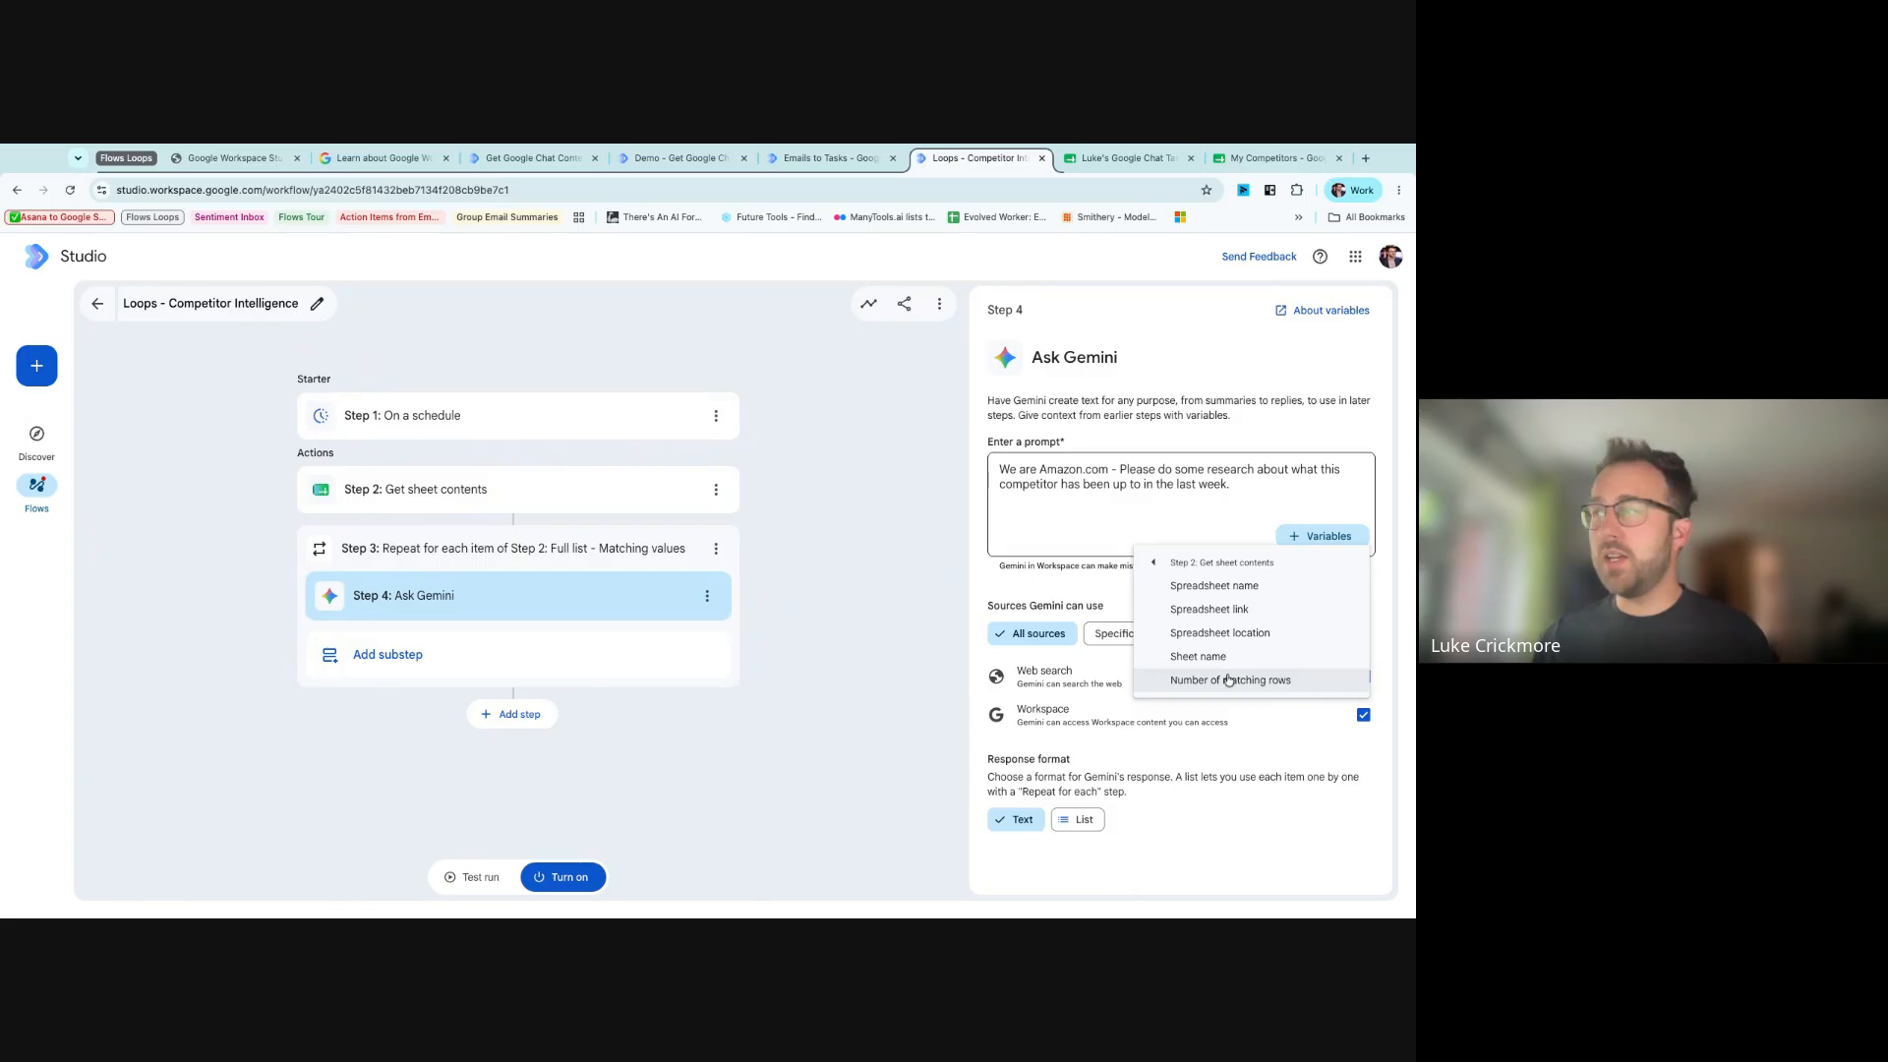
left_click(925, 494)
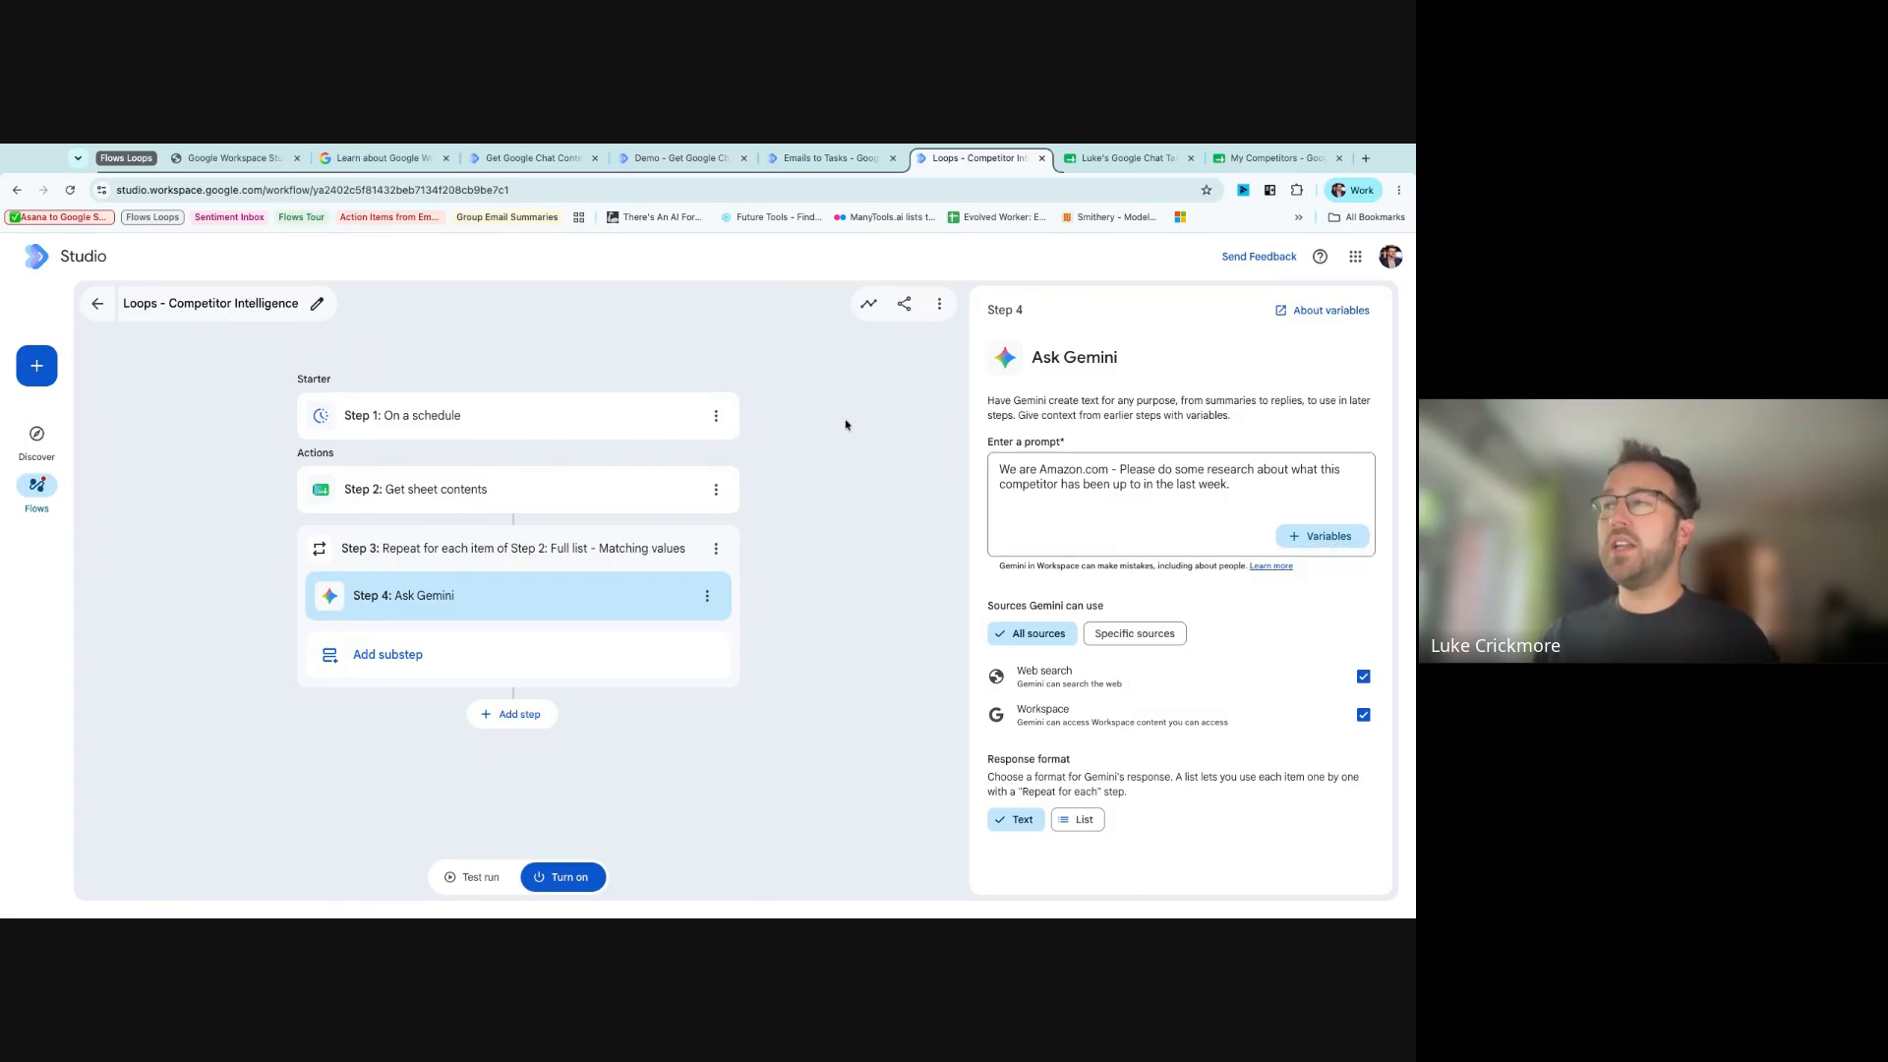
- Clear and reselect Any as Step 2's Competitor Name match value, and return to the Ask Gemini prompt
left_click(496, 497)
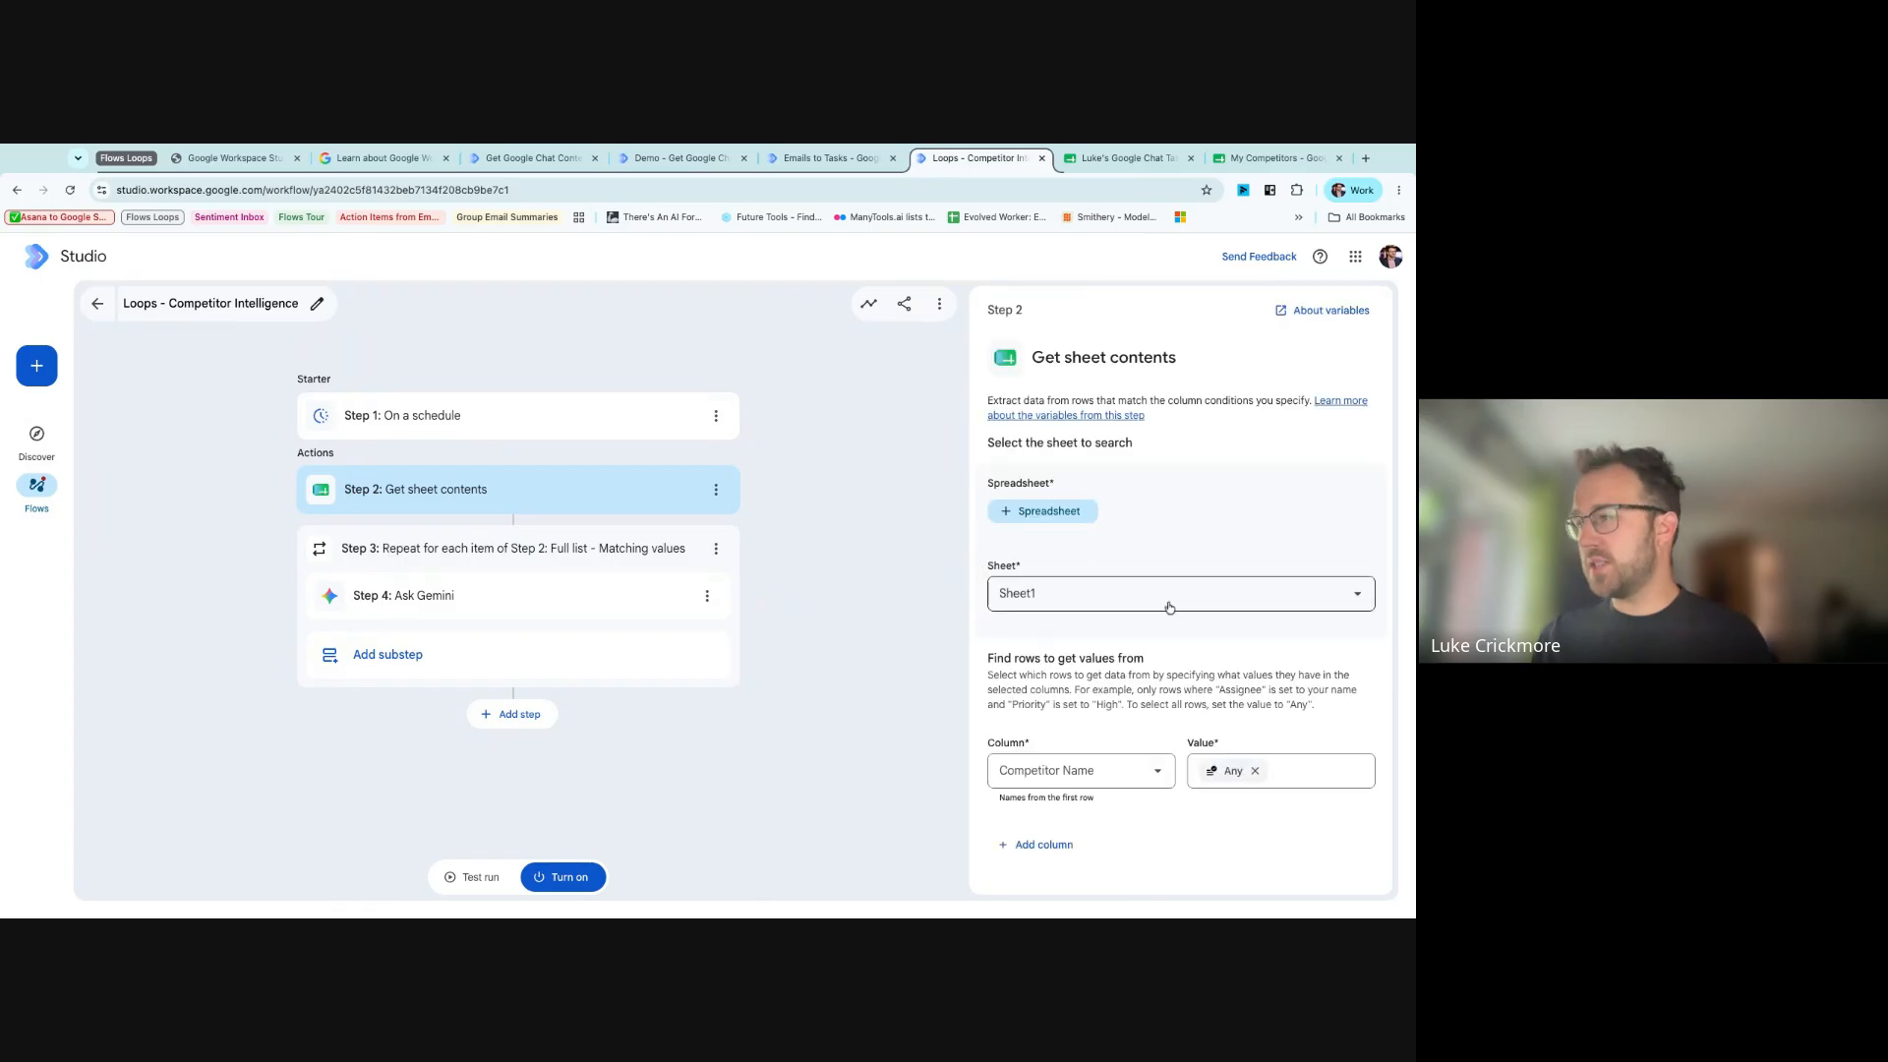
left_click(1297, 765)
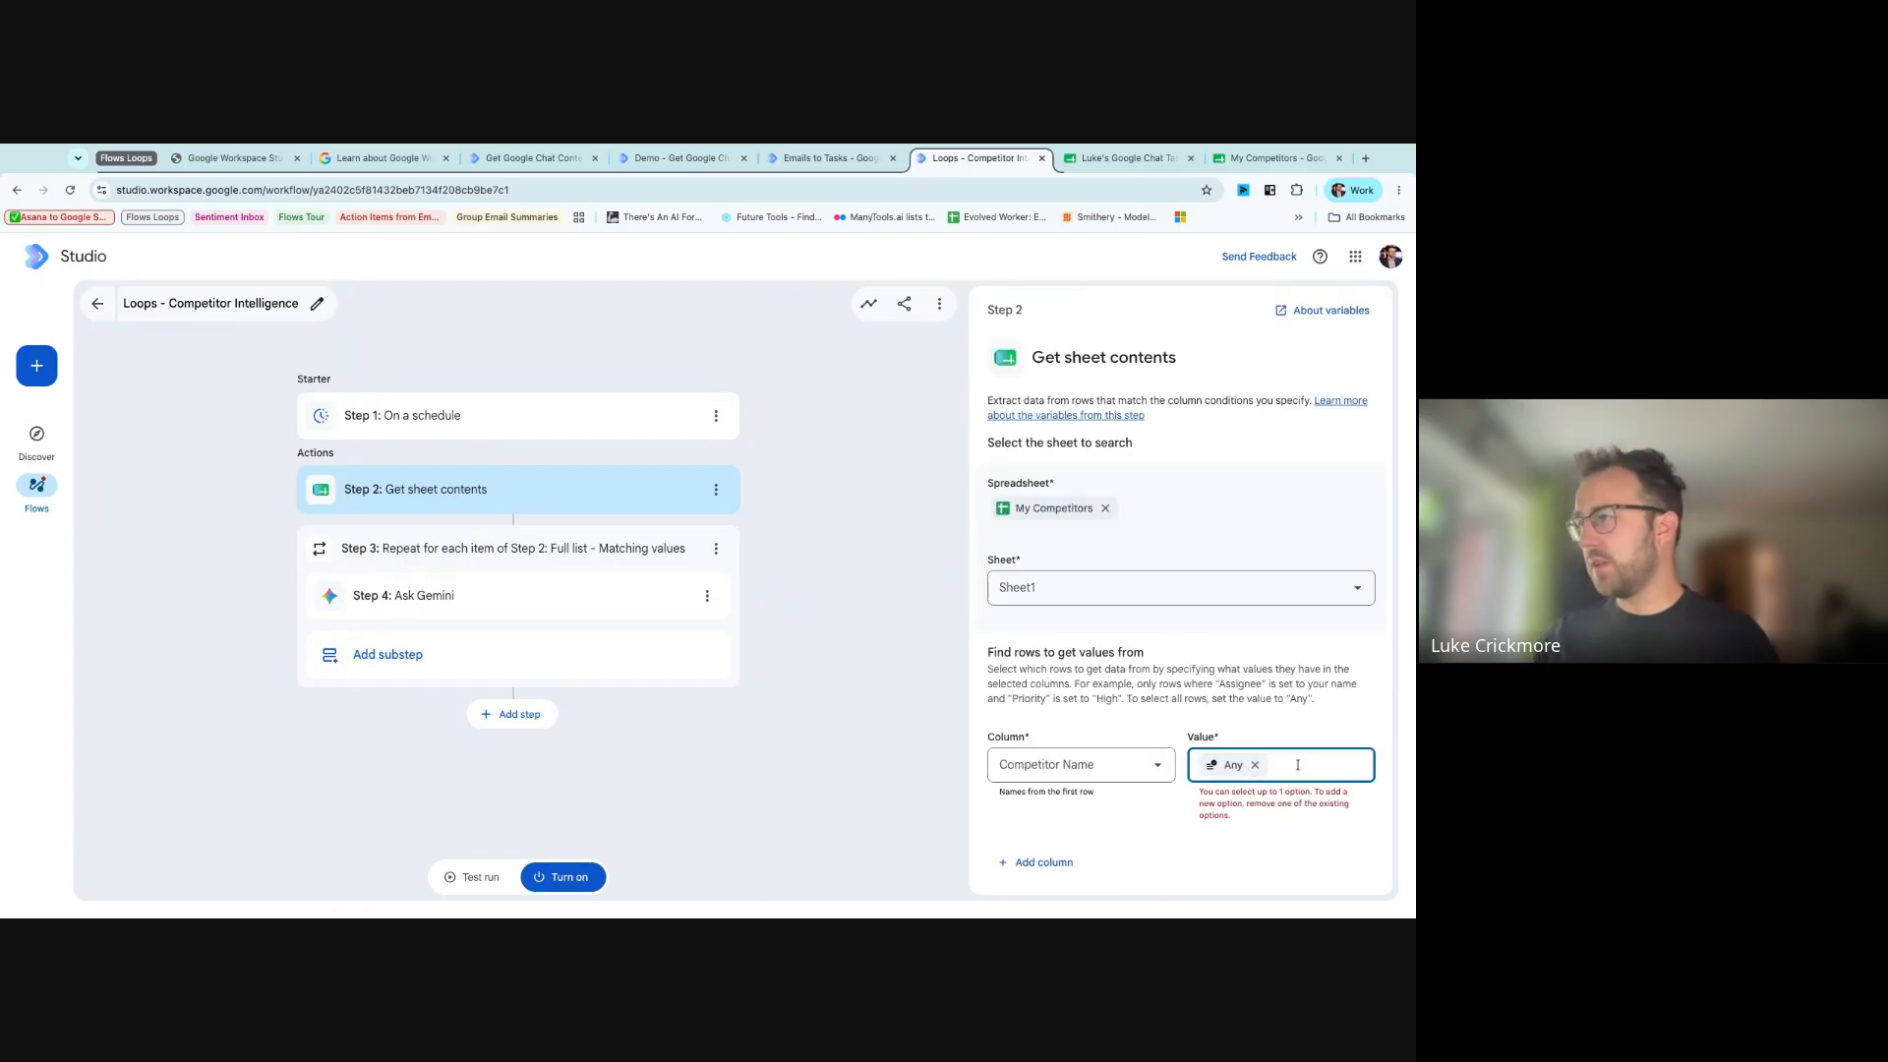
left_click(1255, 765)
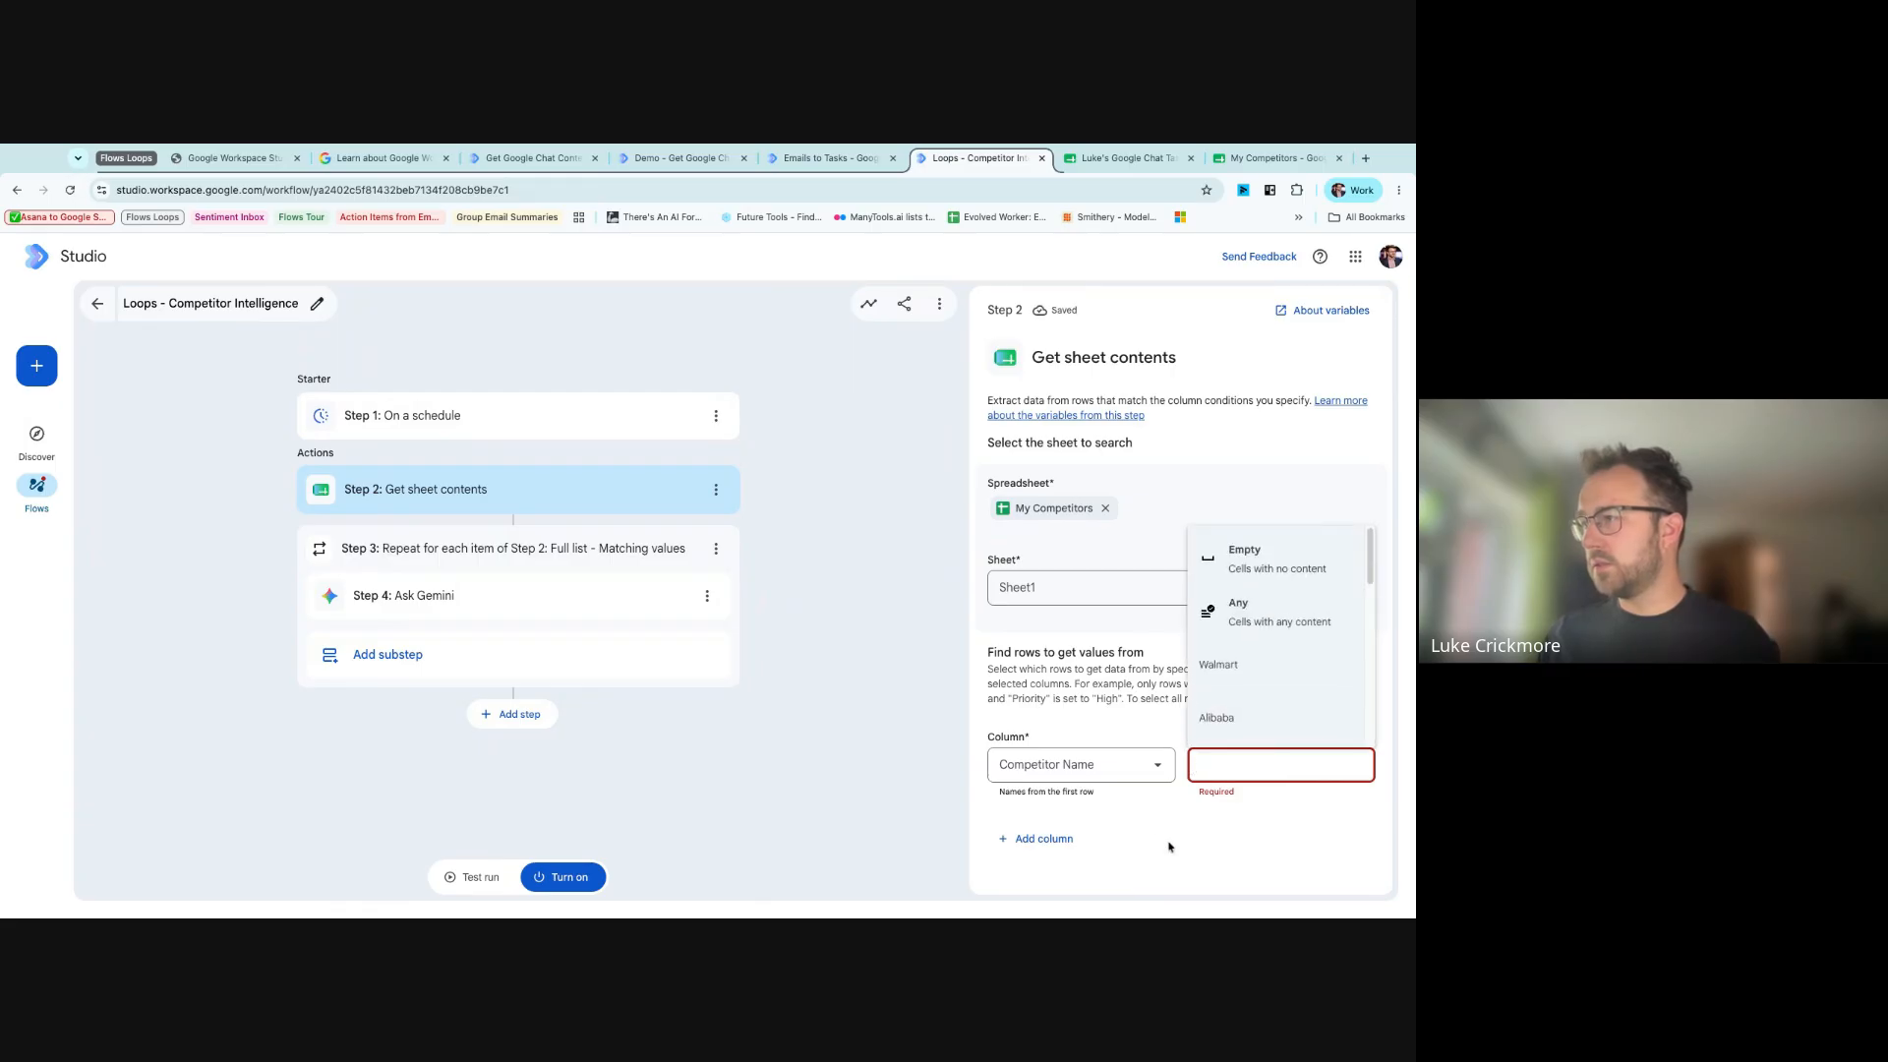
left_click(1292, 608)
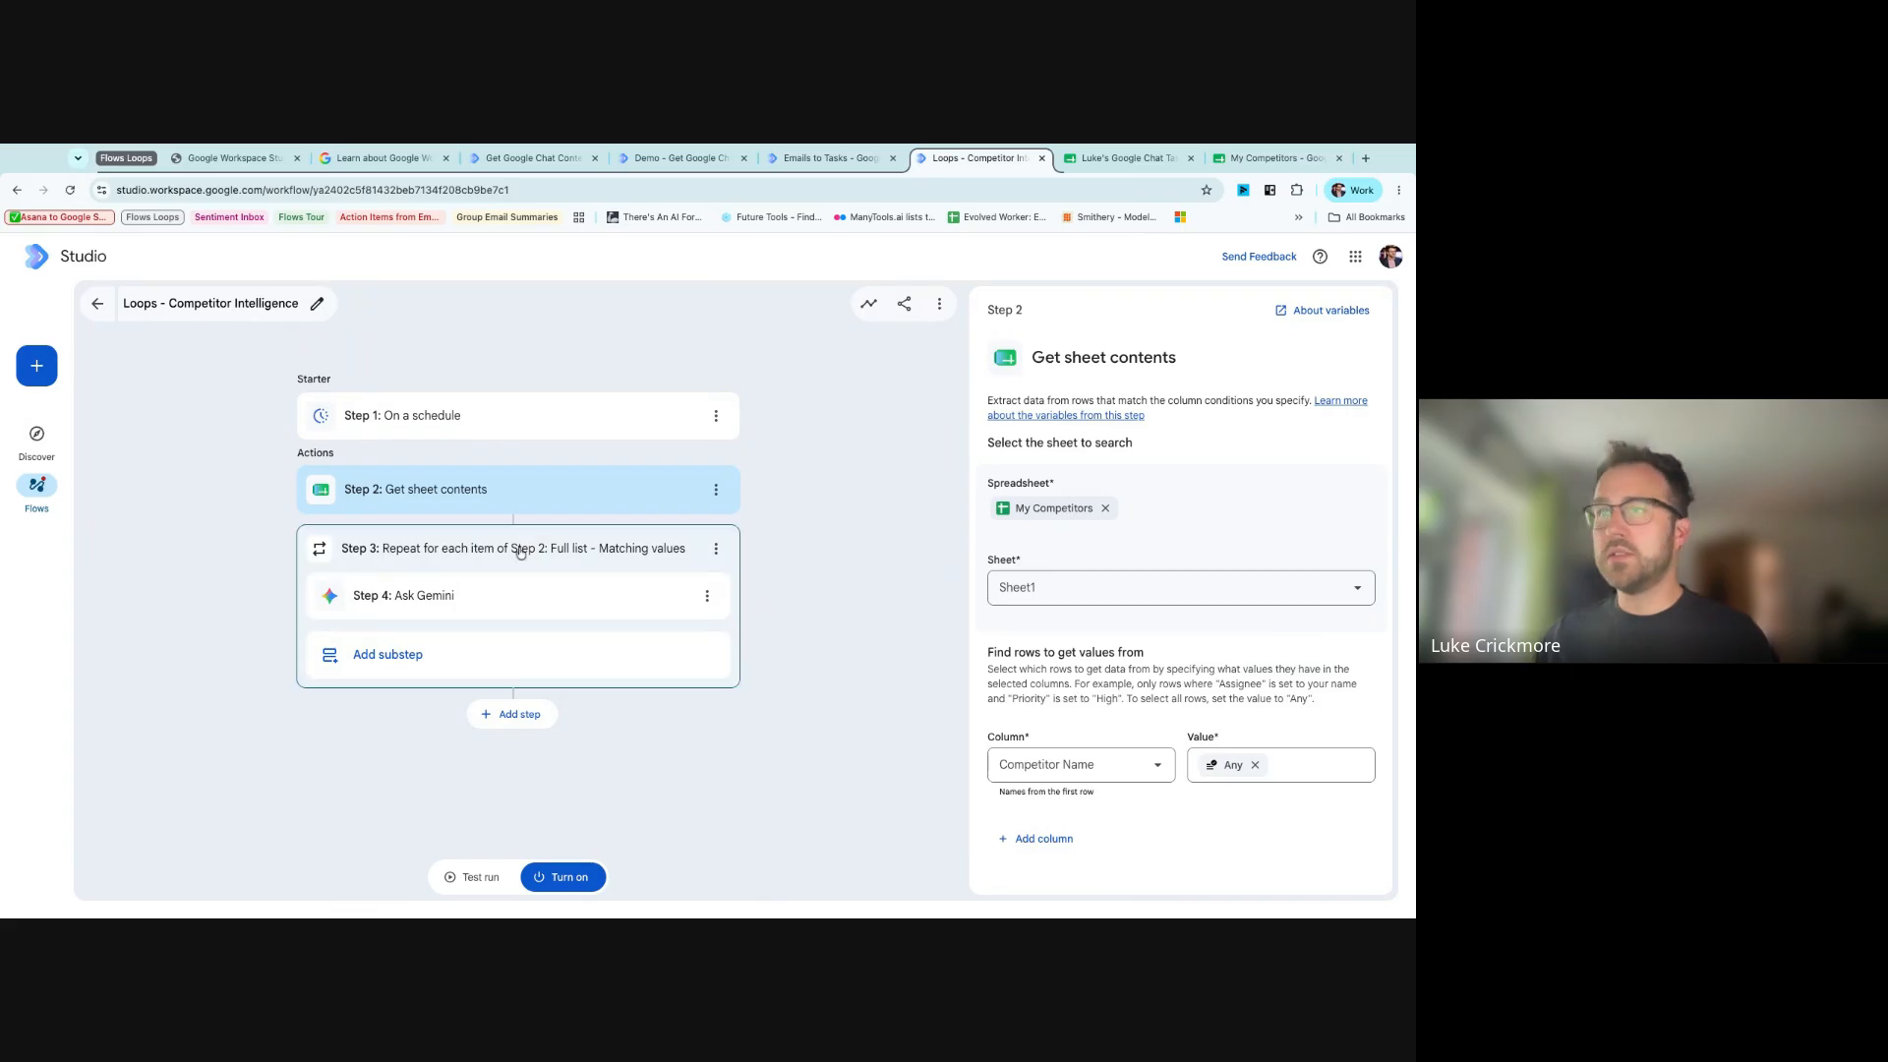
left_click(502, 588)
left_click(1156, 484)
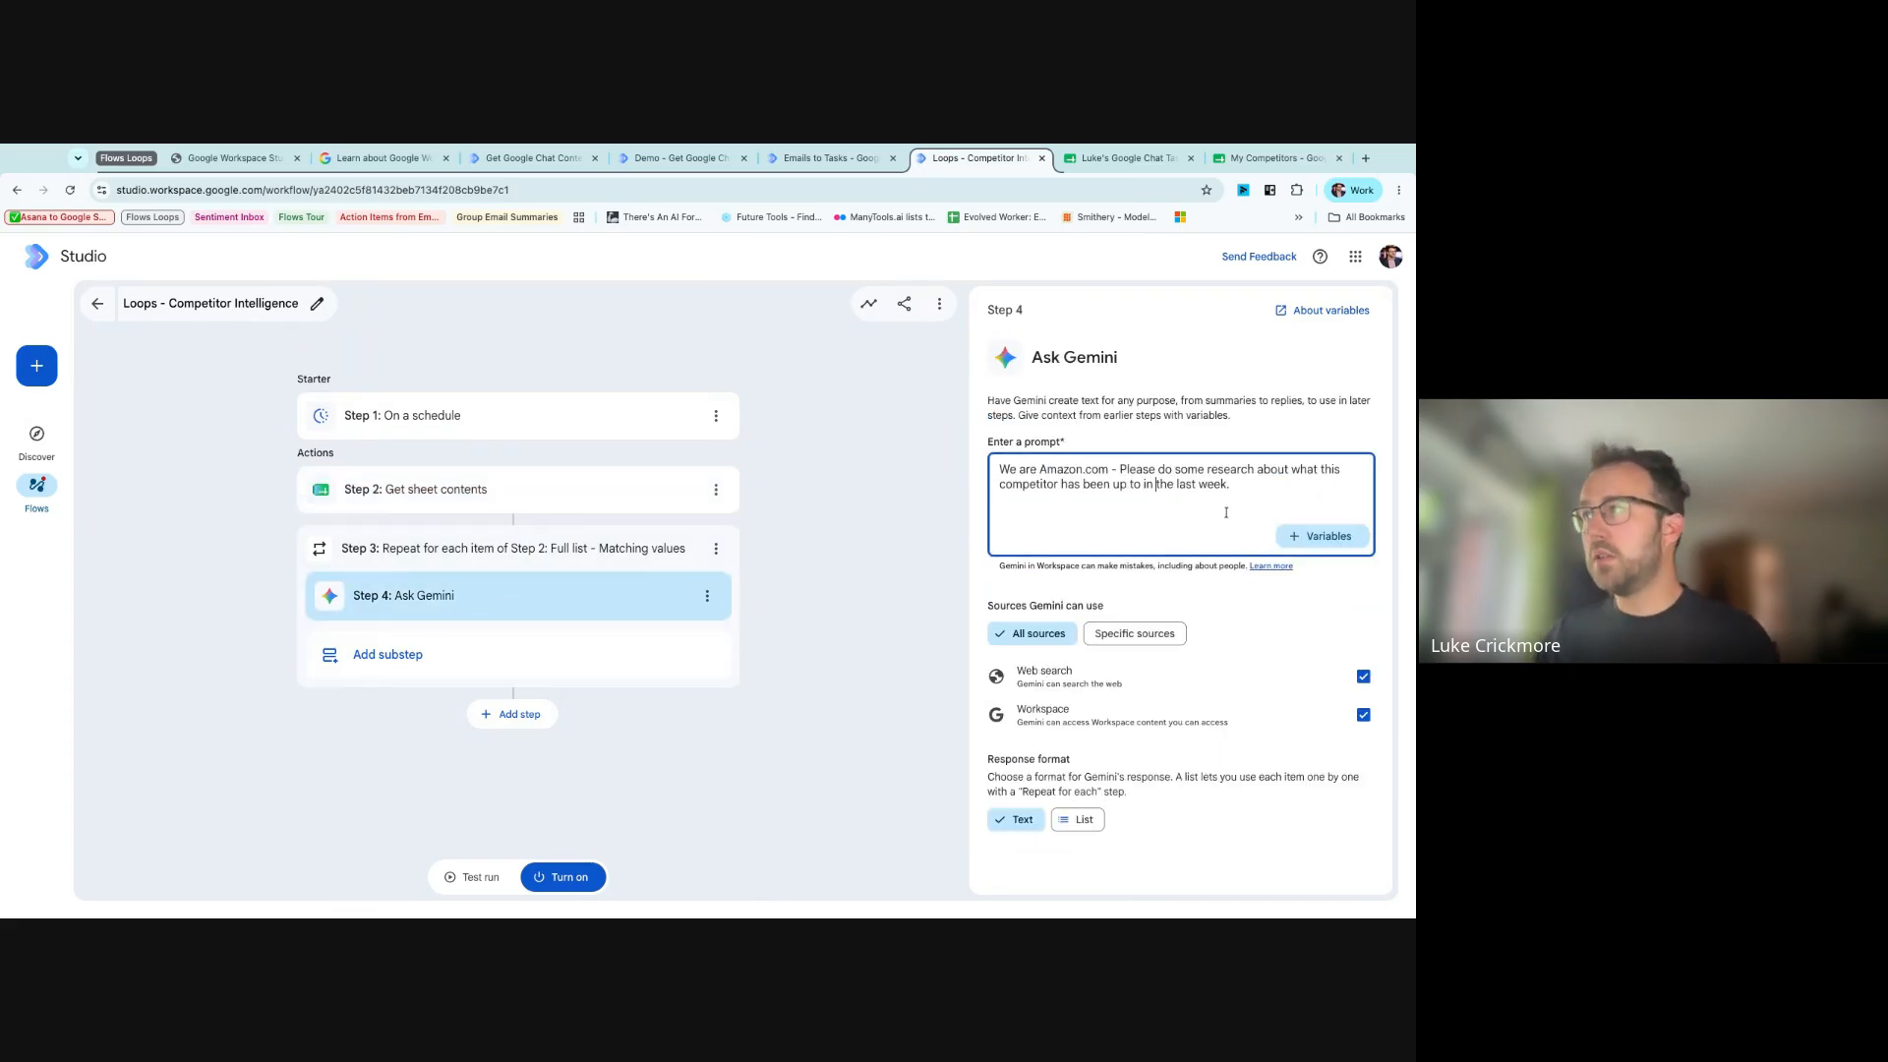
- Switch to the My Competitors spreadsheet and review its column headers and competitor rows
left_click(1100, 169)
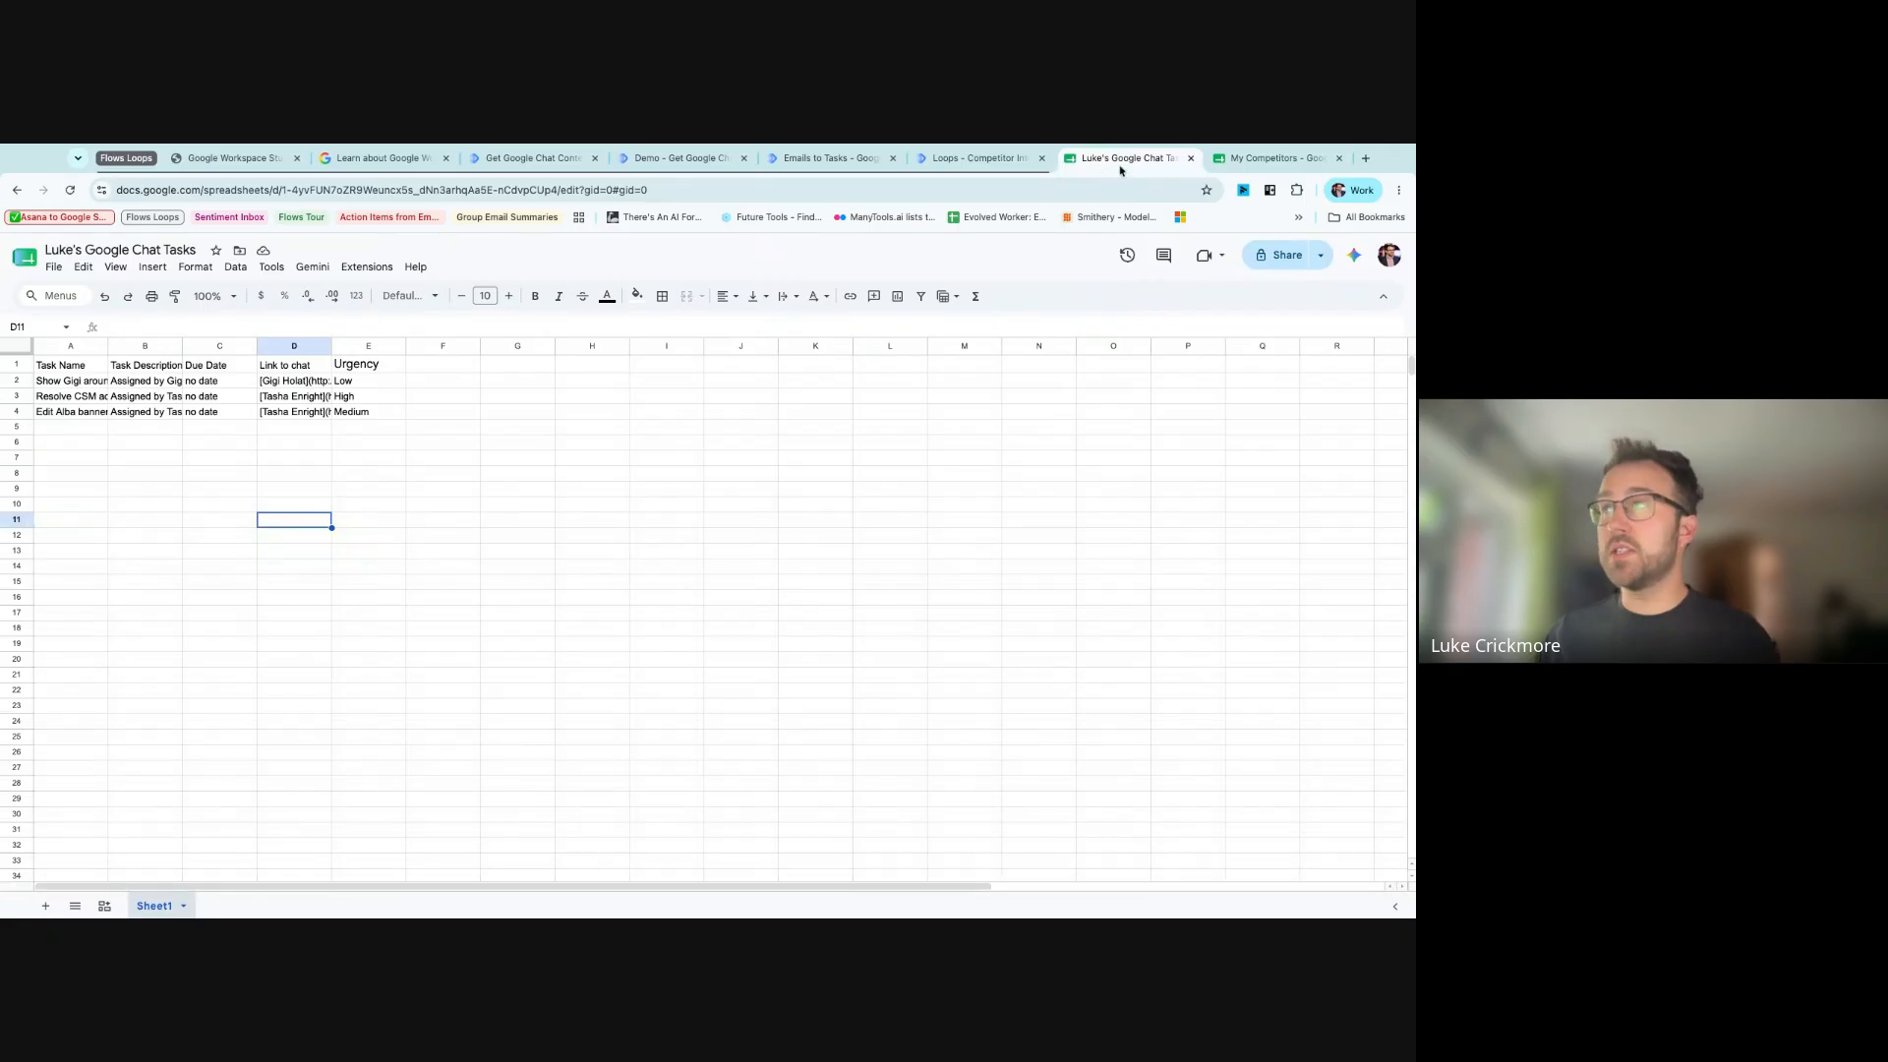
left_click(1229, 161)
left_click(652, 490)
scroll(784, 620, "down", 2)
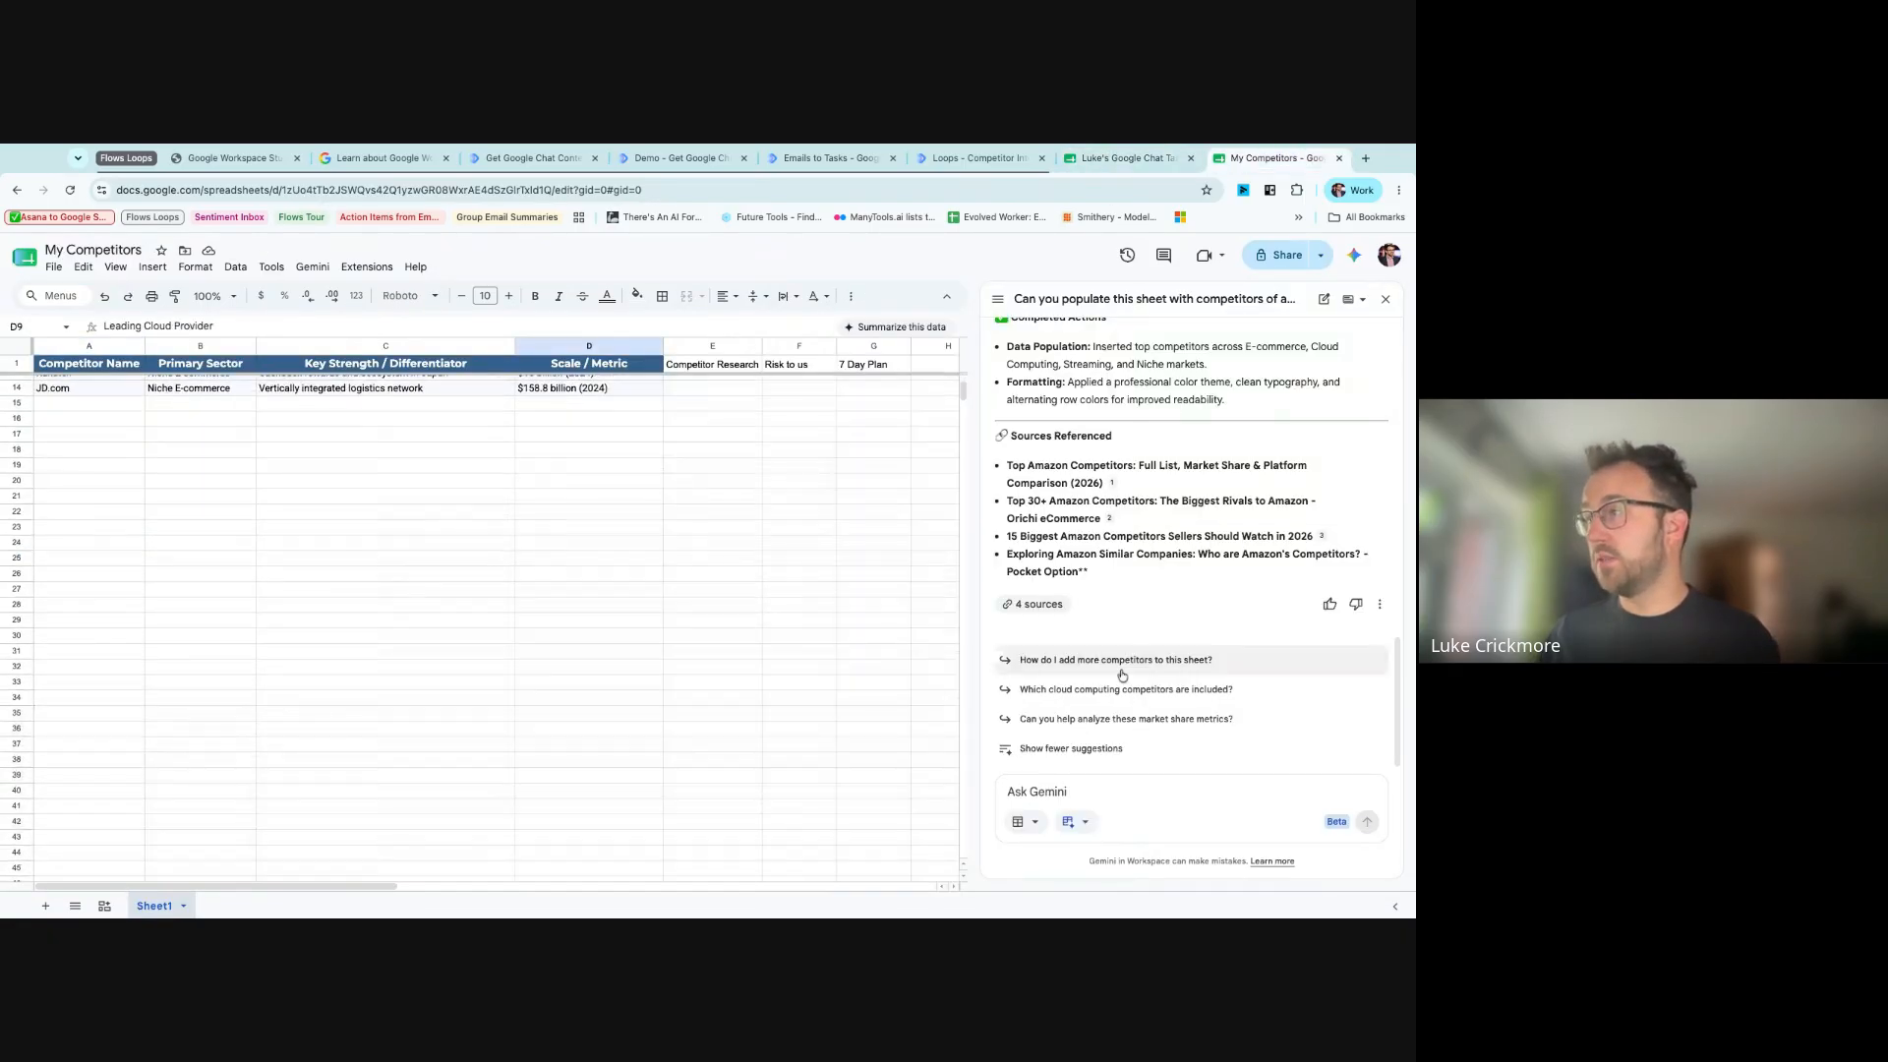
scroll(1125, 673, "up", 5)
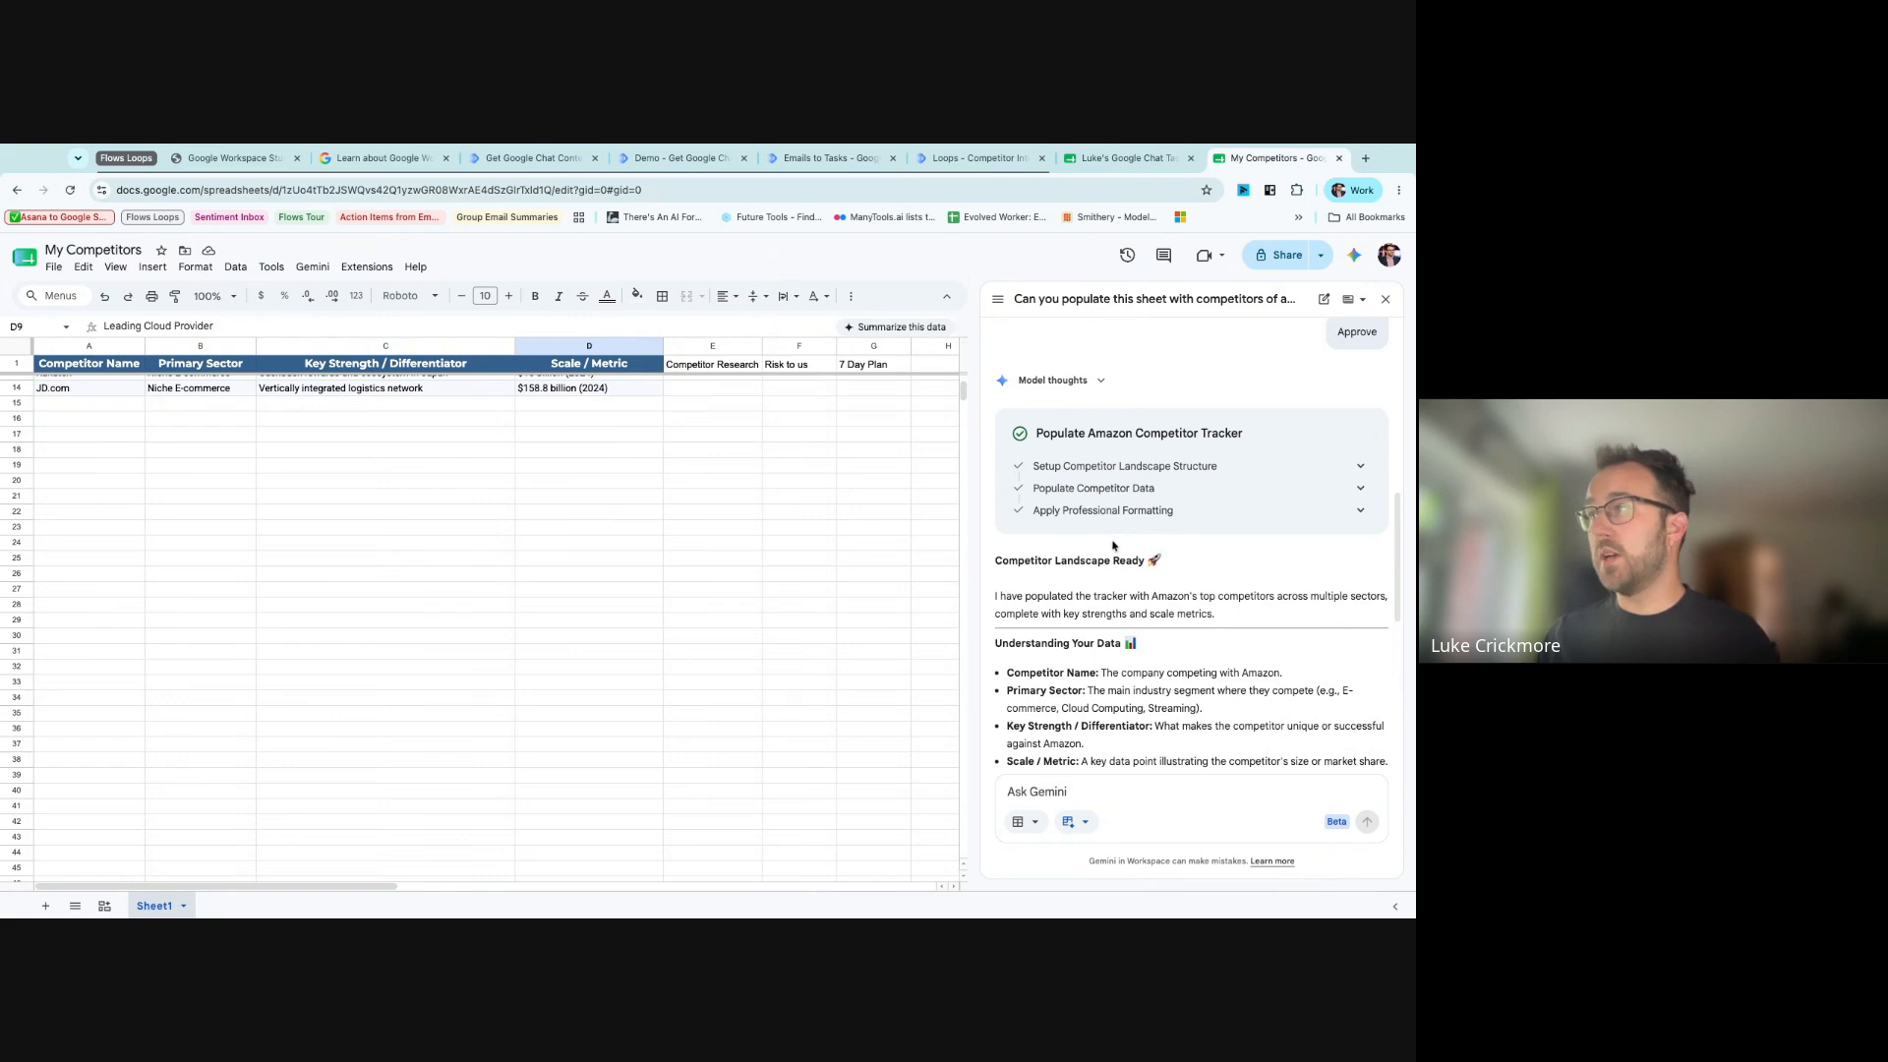
scroll(548, 552, "down", 4)
left_click(349, 467)
scroll(179, 435, "up", 7)
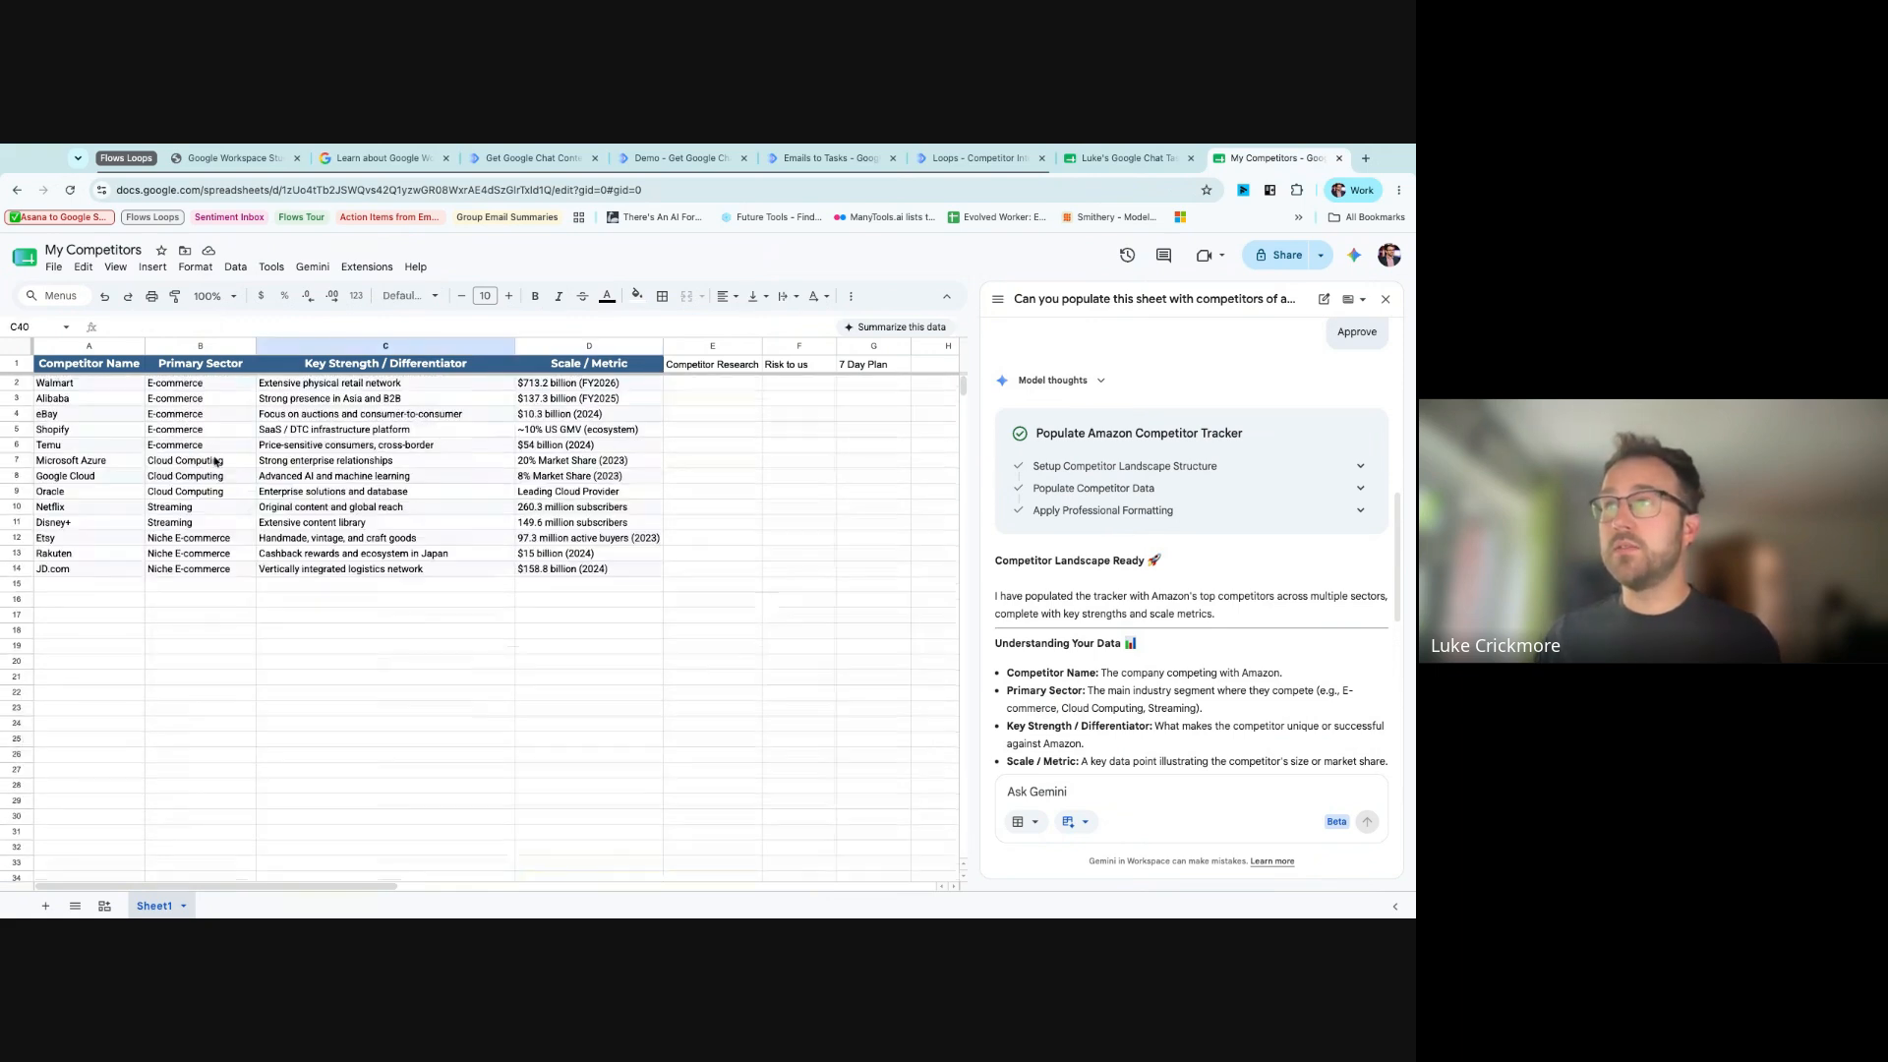
left_click(325, 476)
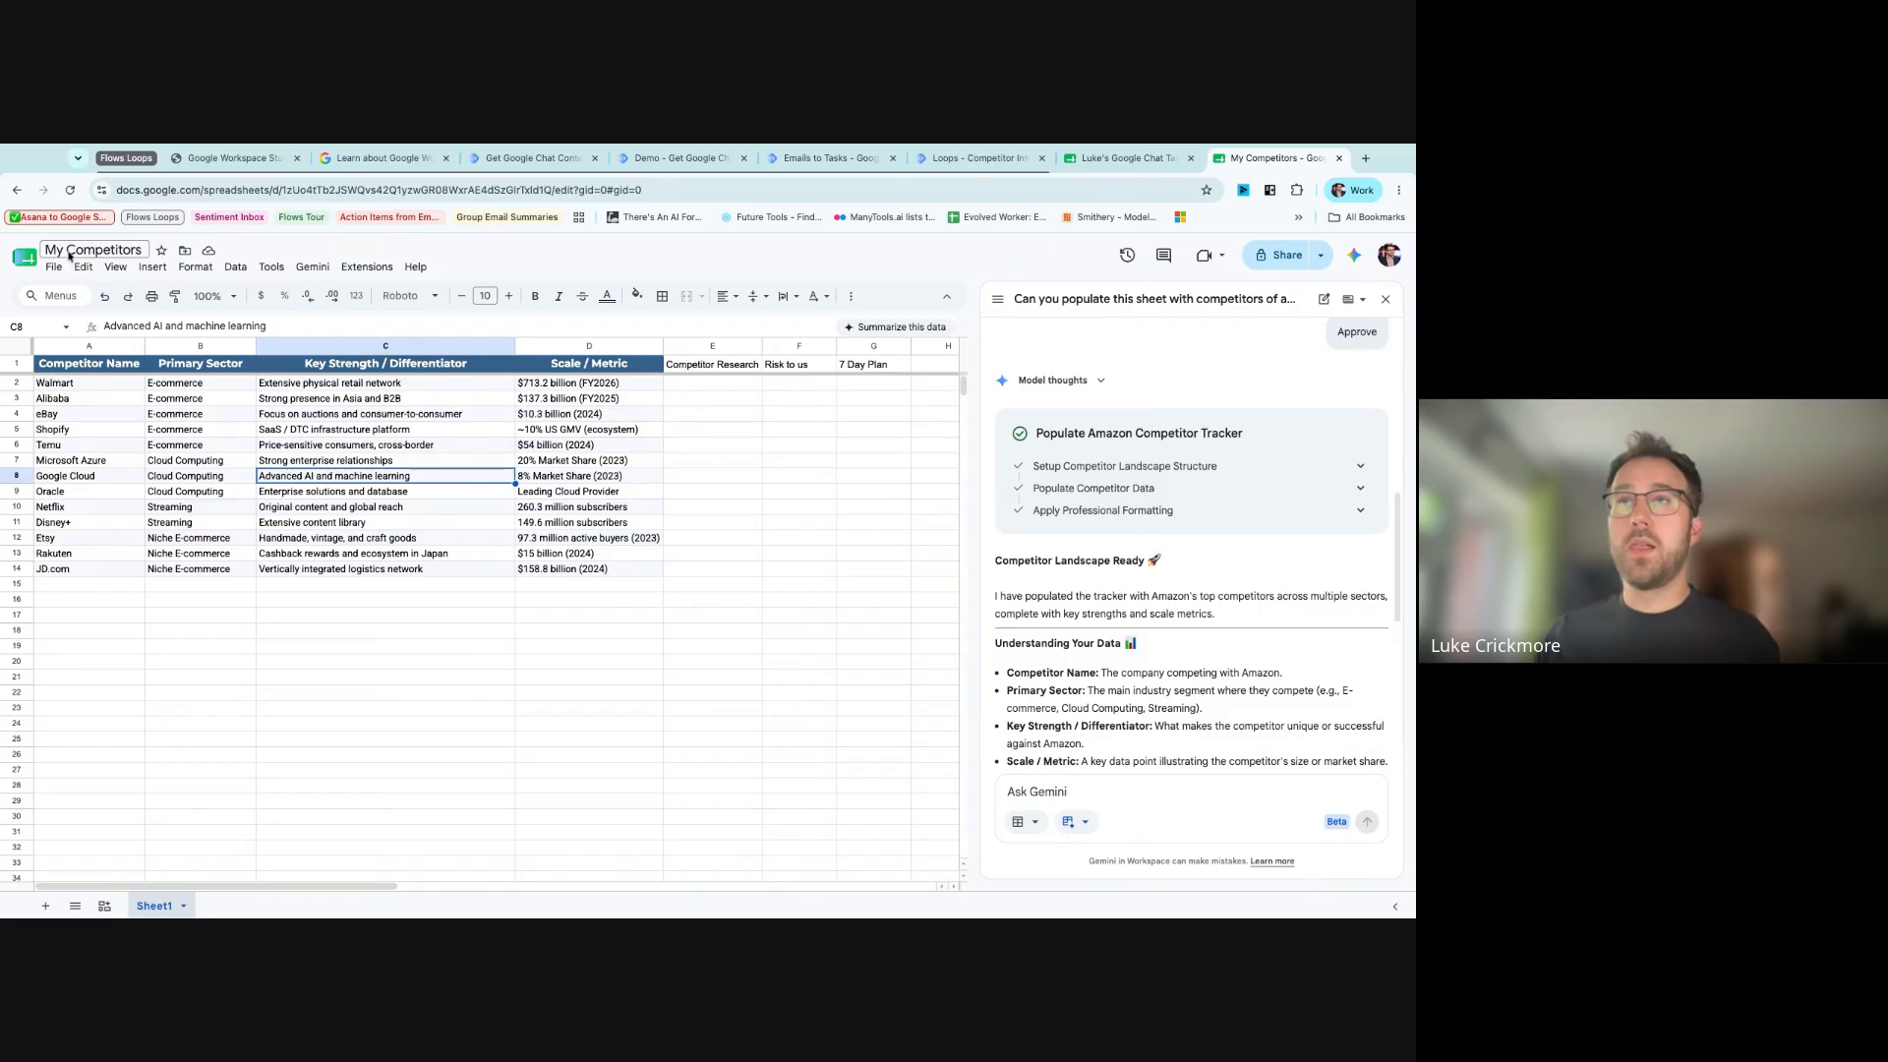
- Switch back to the Loops - Competitor Intelligence flow and check Step 2's variables for the Ask Gemini prompt once more
left_click(996, 160)
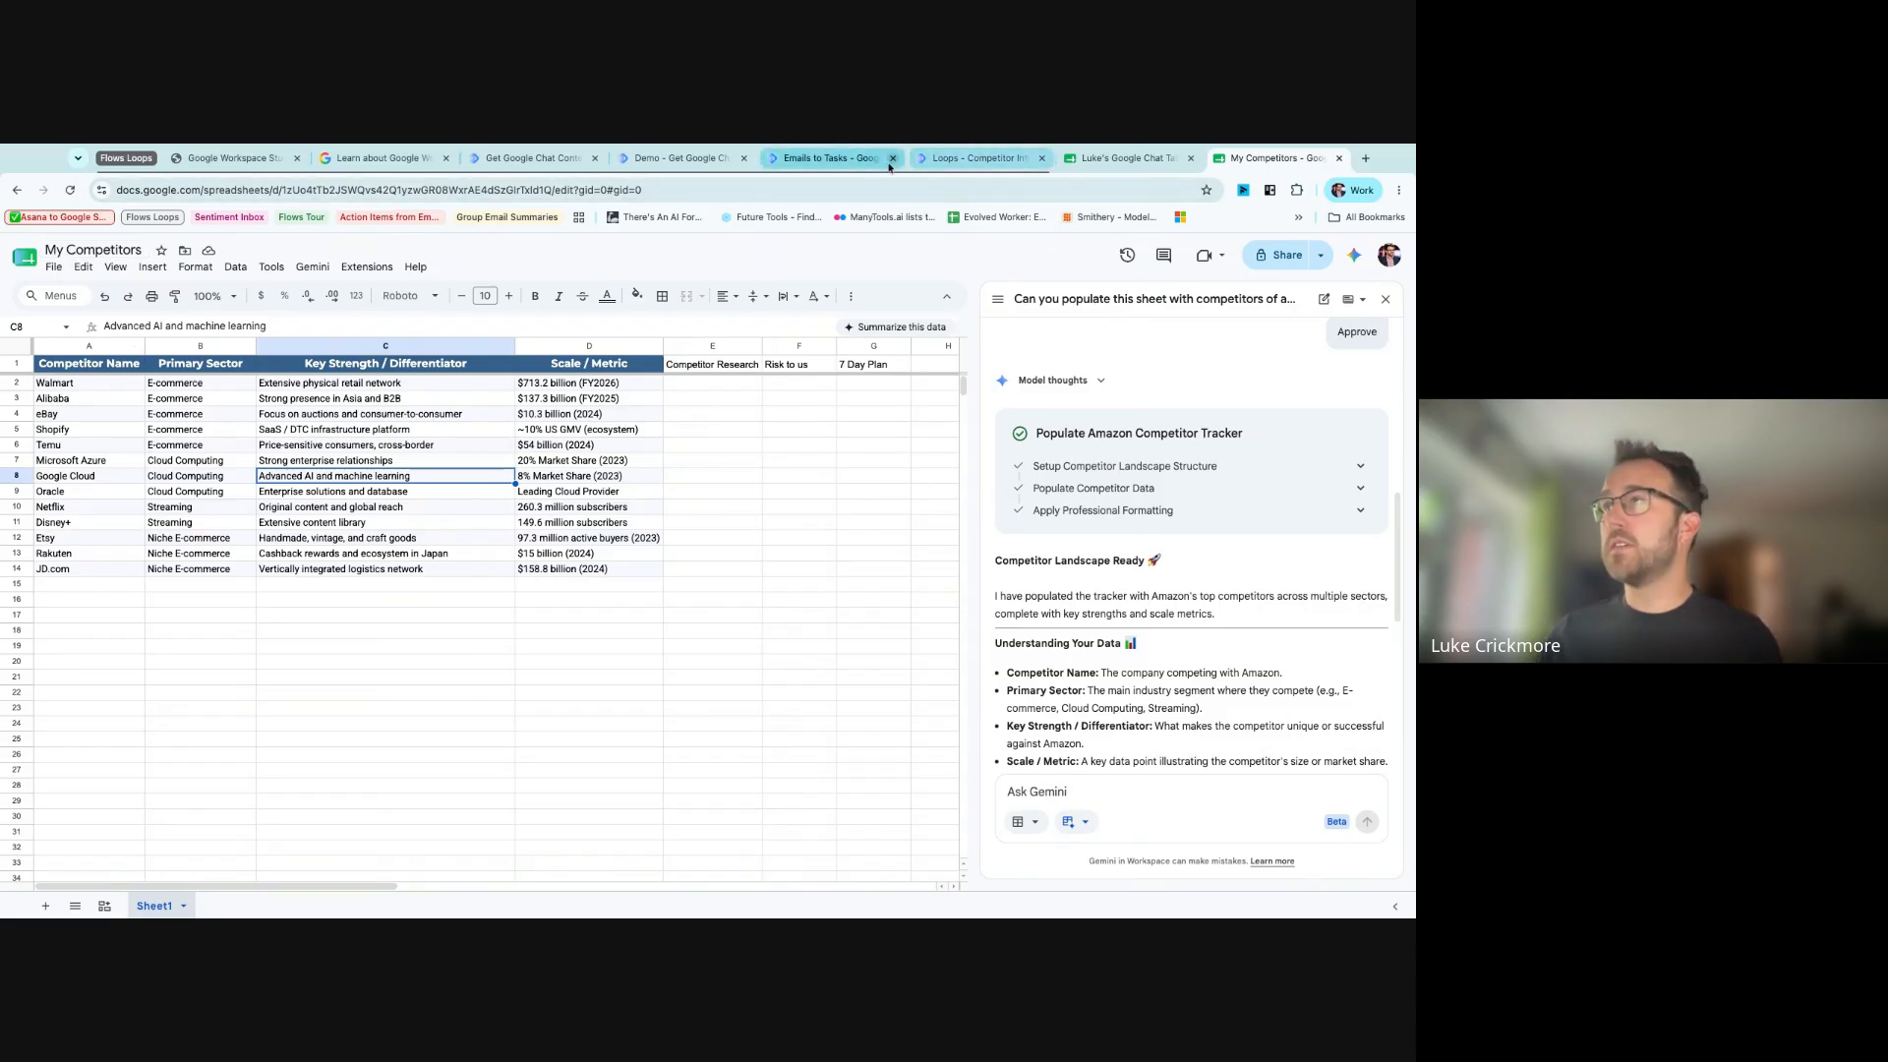
left_click(1322, 536)
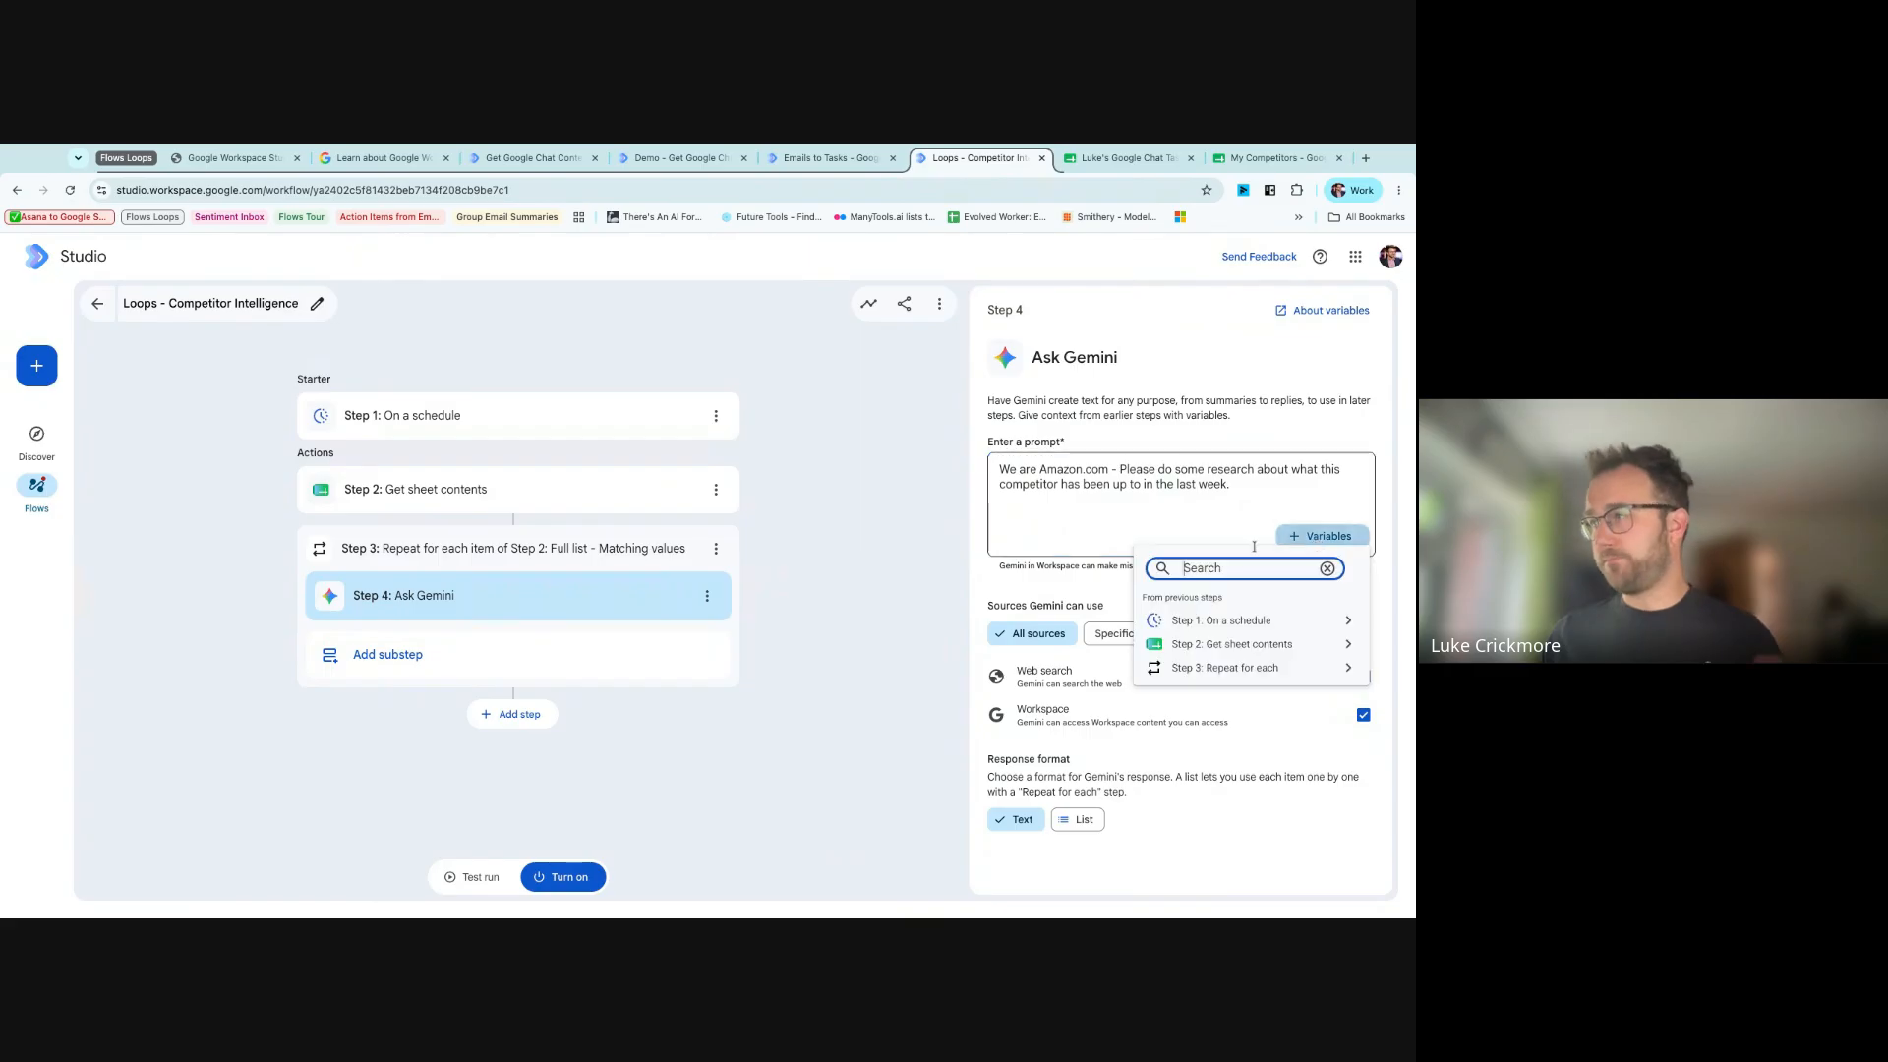
left_click(1215, 634)
left_click(863, 510)
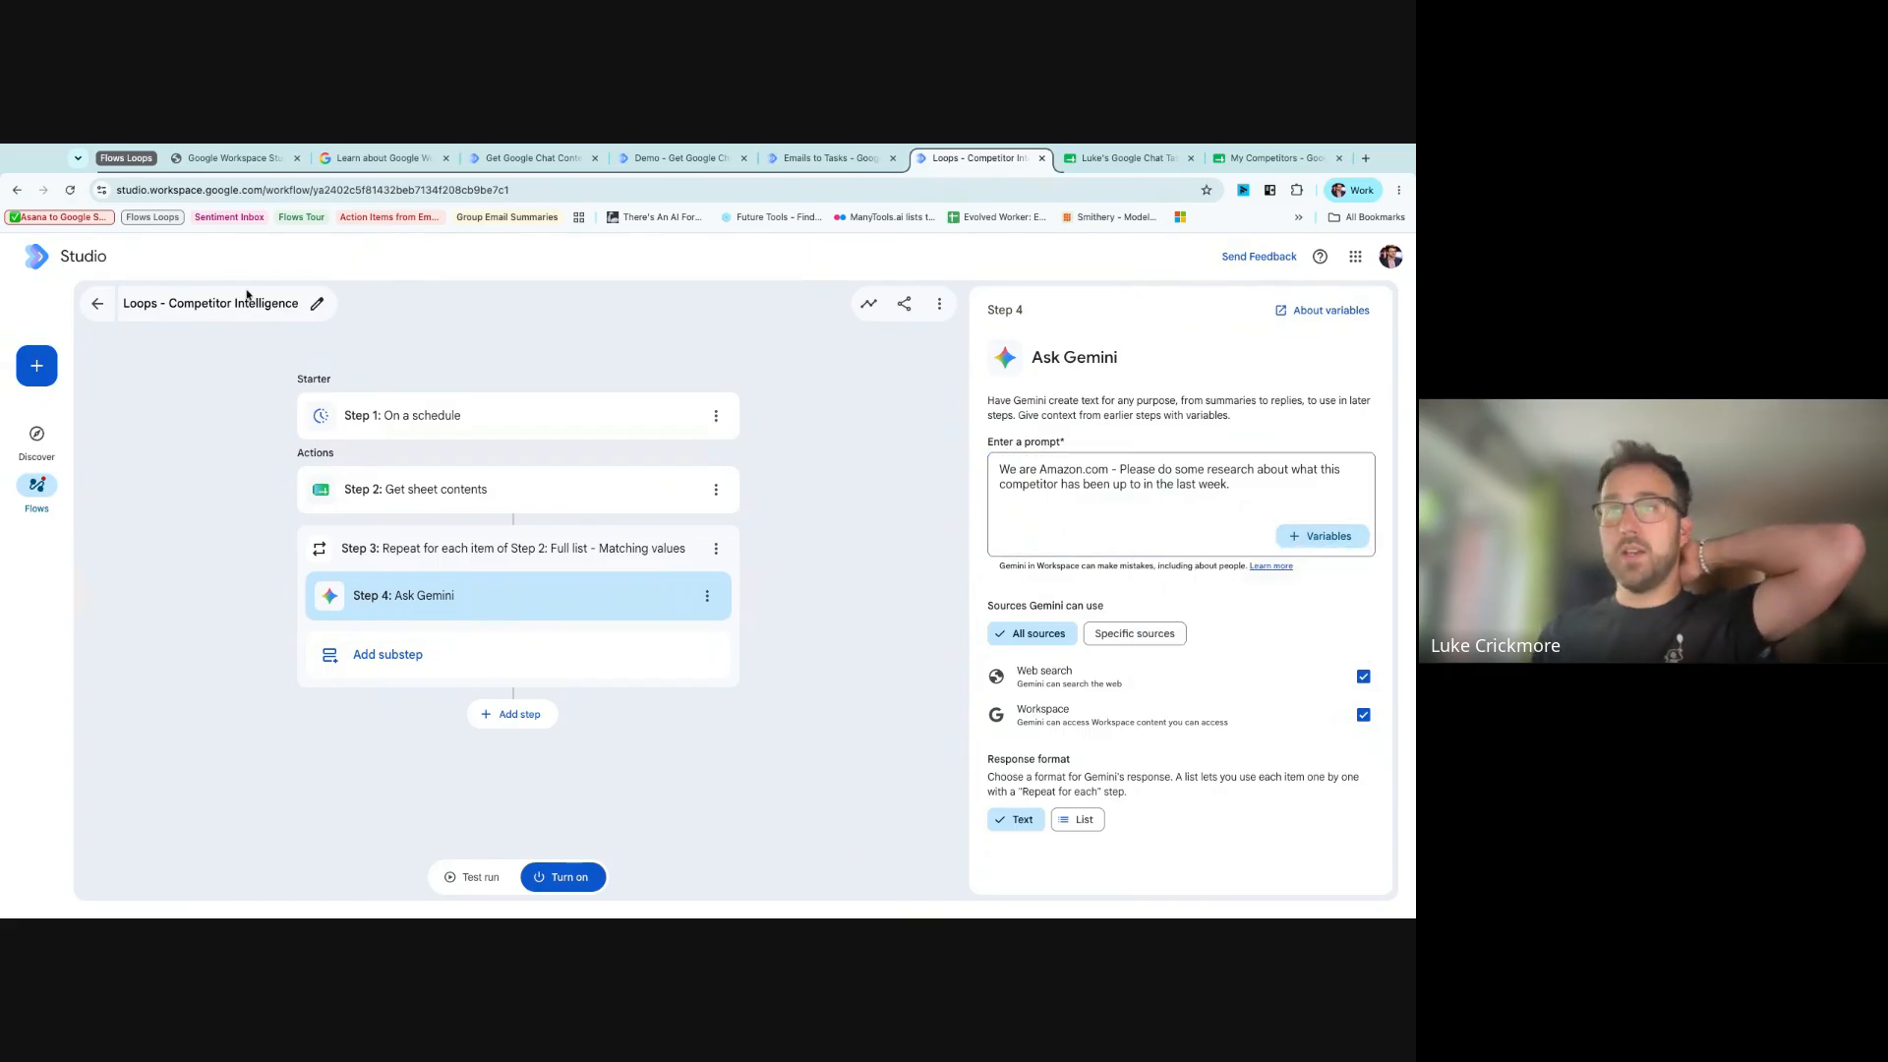
- Reload the flow page and compare the Step 2 and Step 3 variables offered to the Ask Gemini prompt, checking Step 3's repeat list
left_click(70, 191)
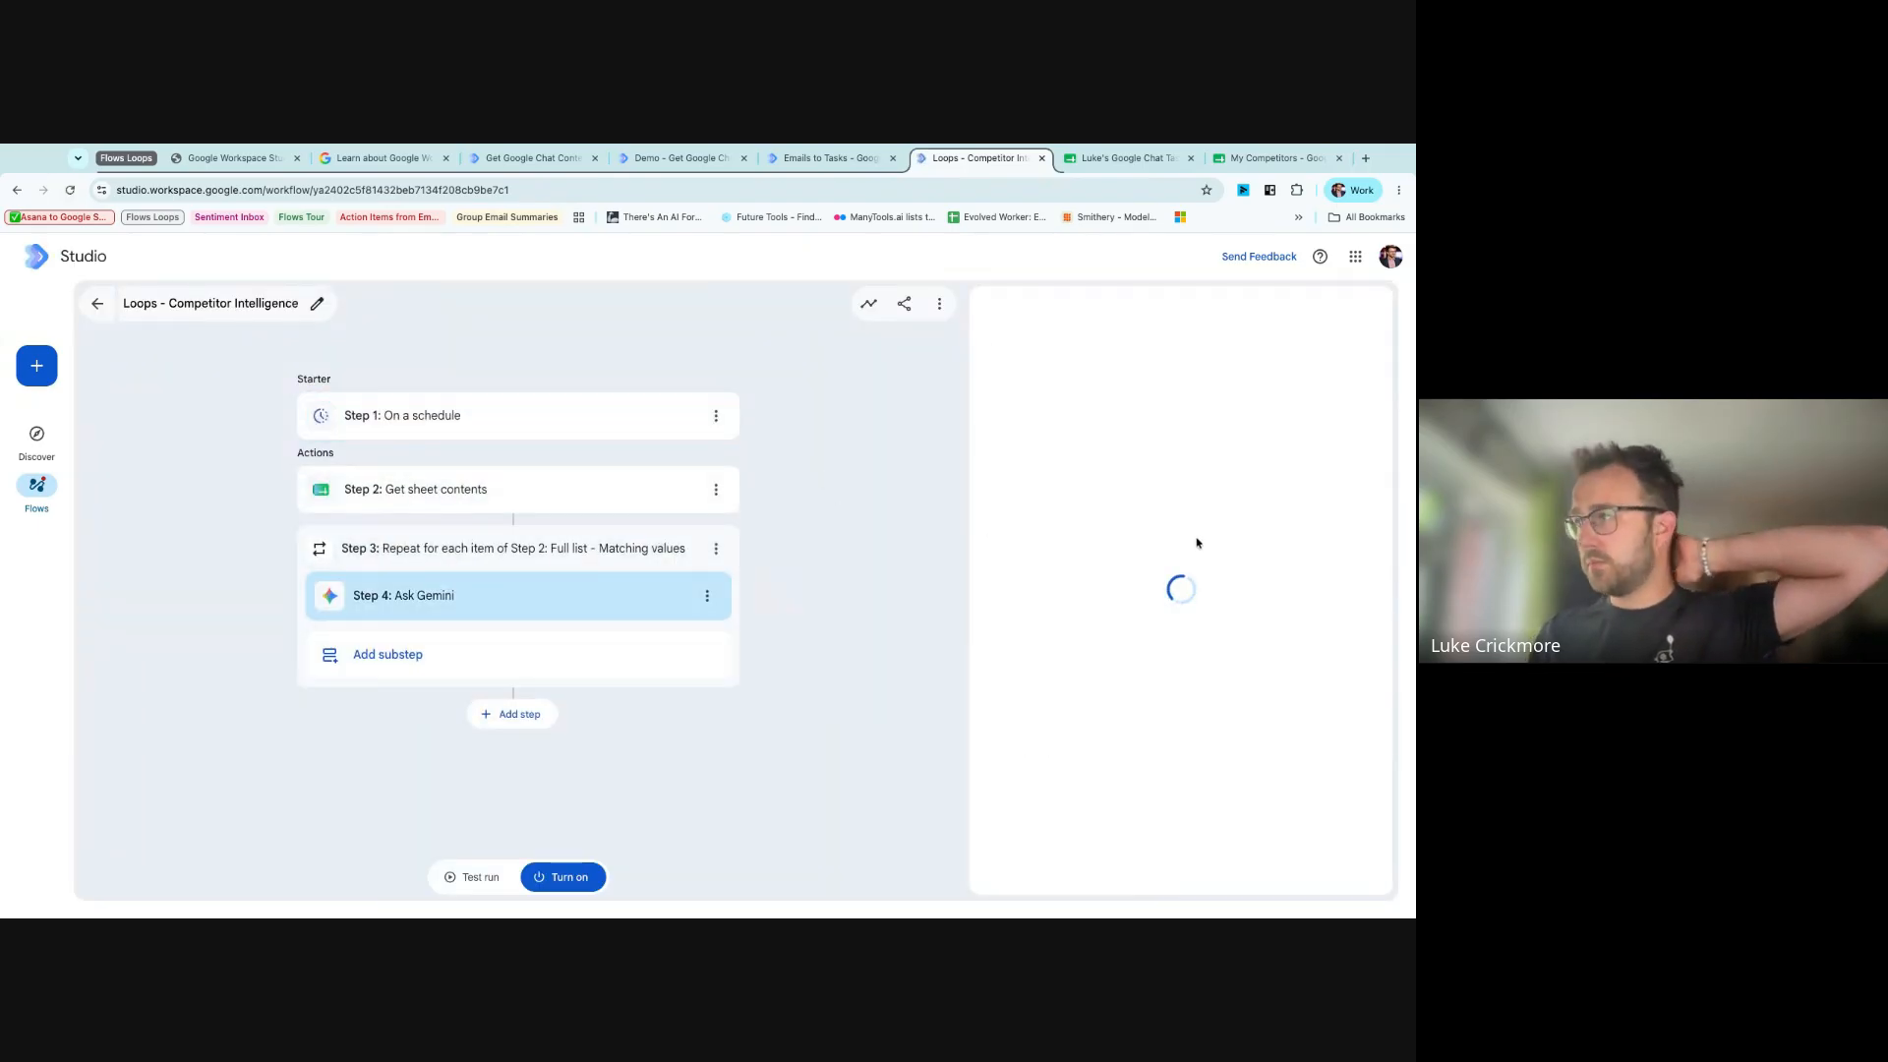
left_click(1294, 542)
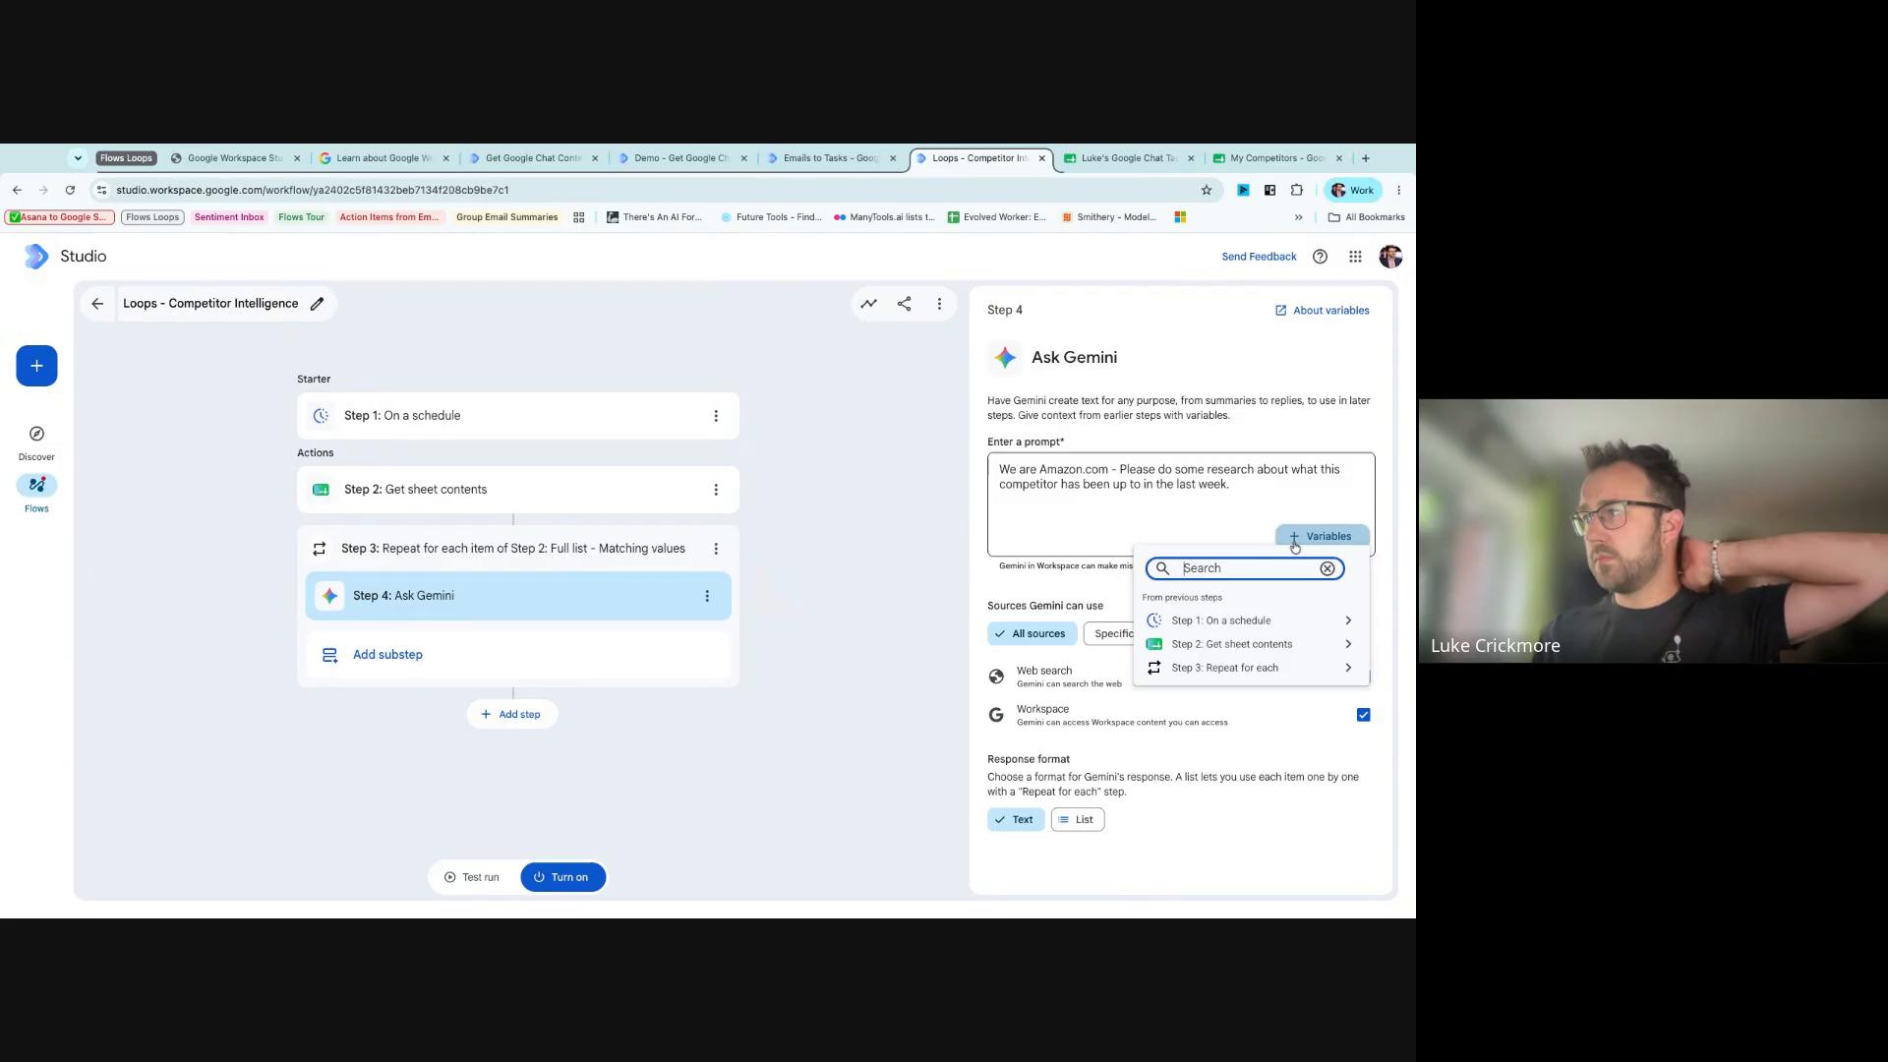
left_click(1232, 644)
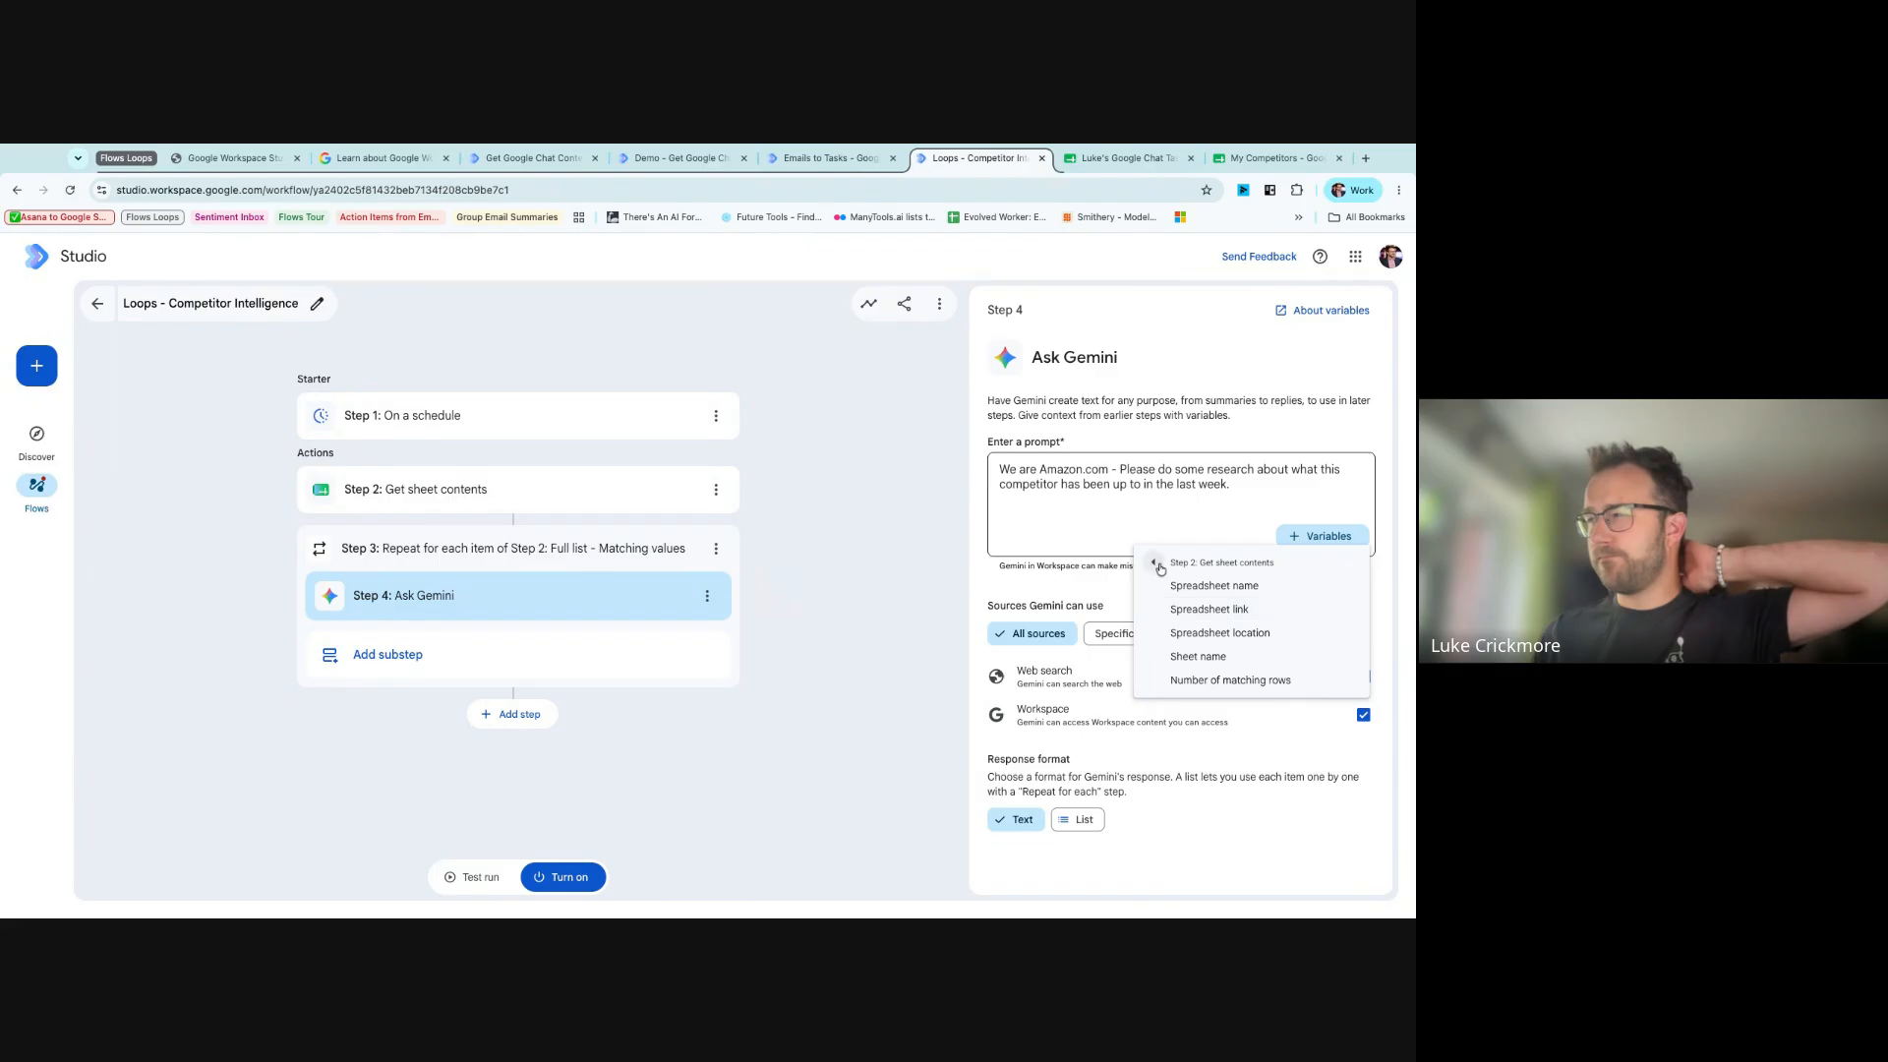
left_click(516, 565)
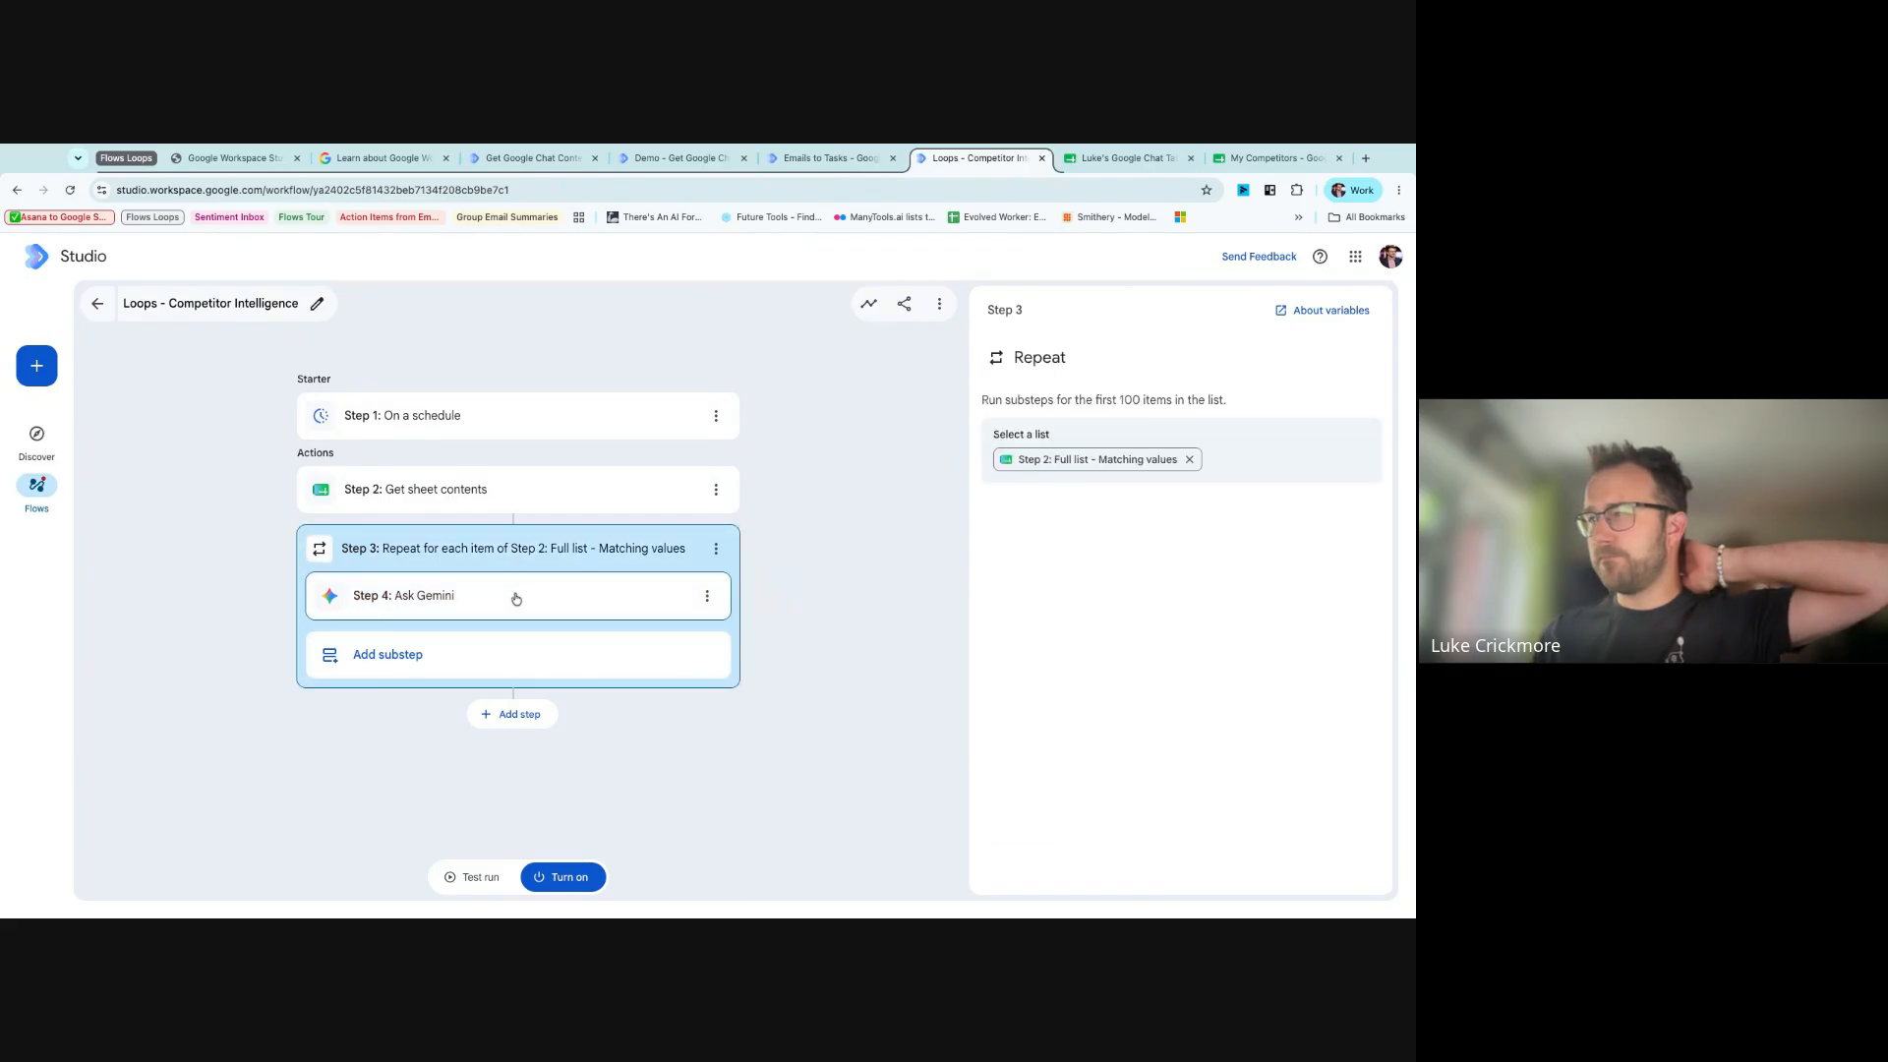
left_click(515, 598)
left_click(1322, 536)
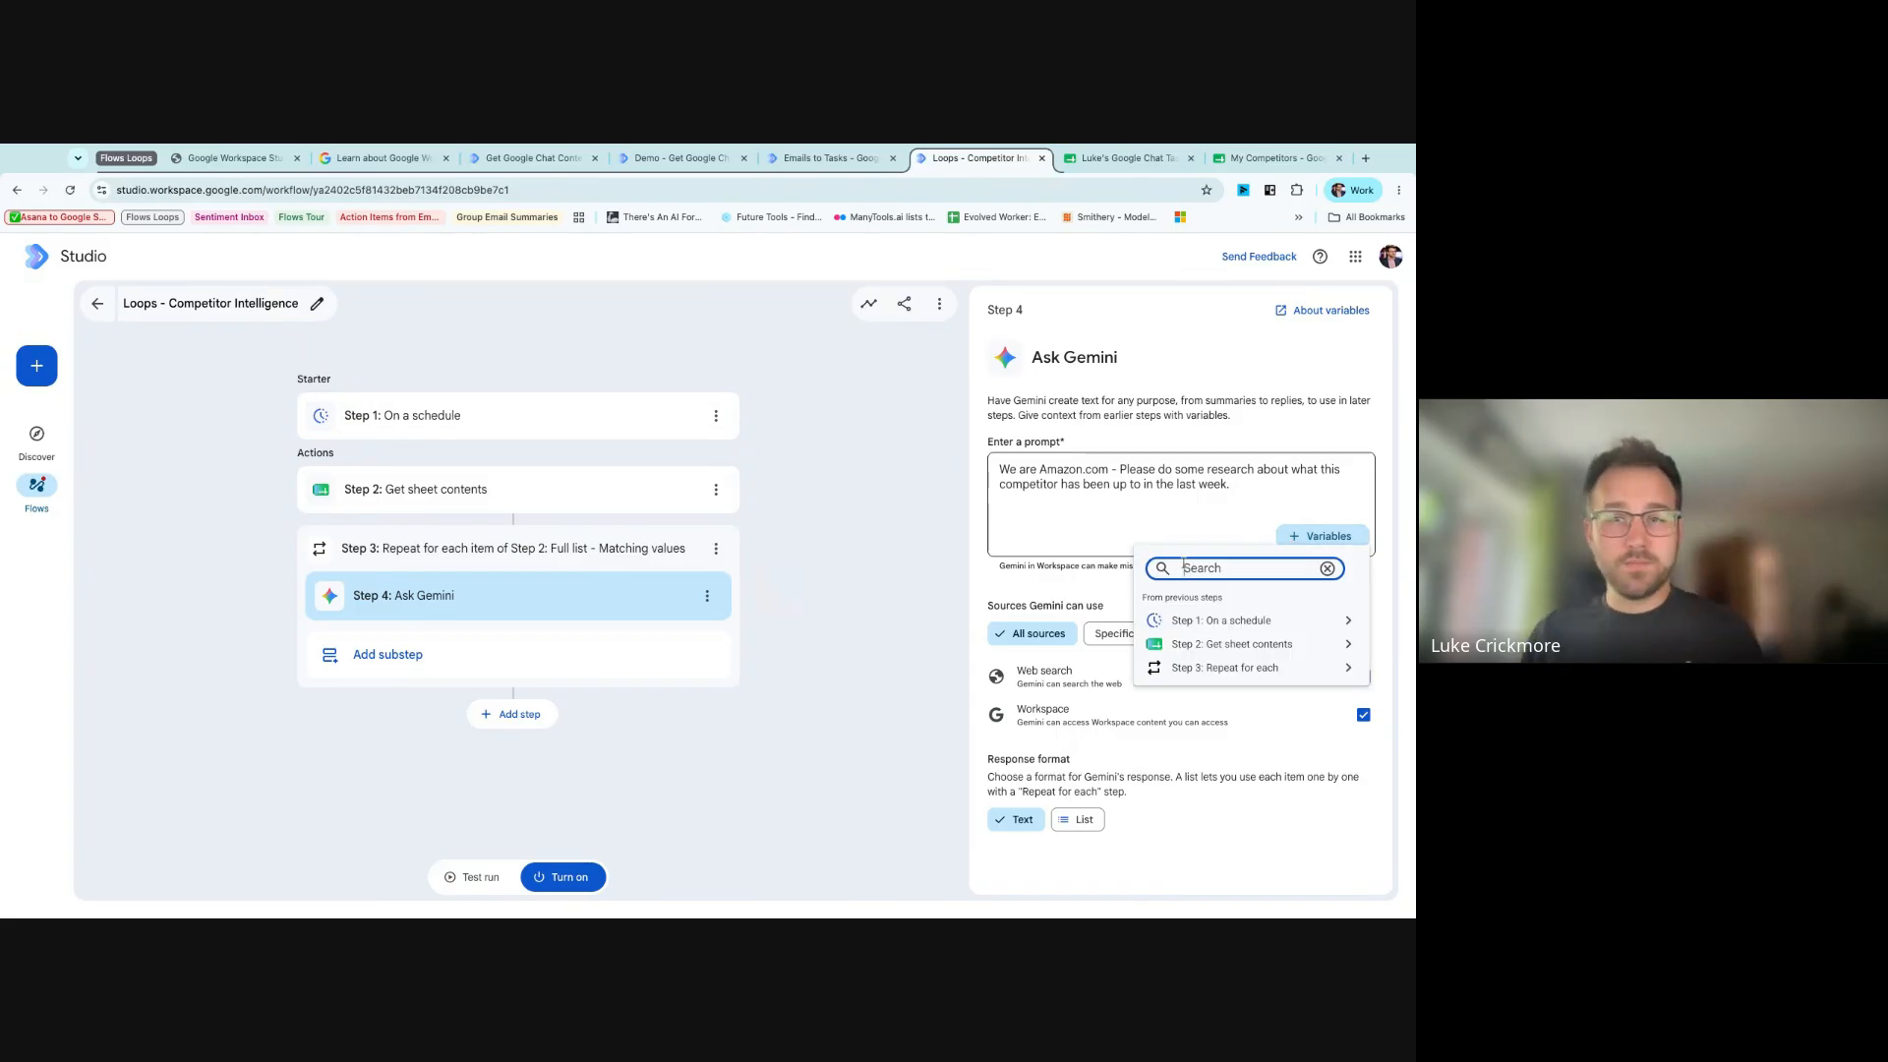
left_click(1244, 667)
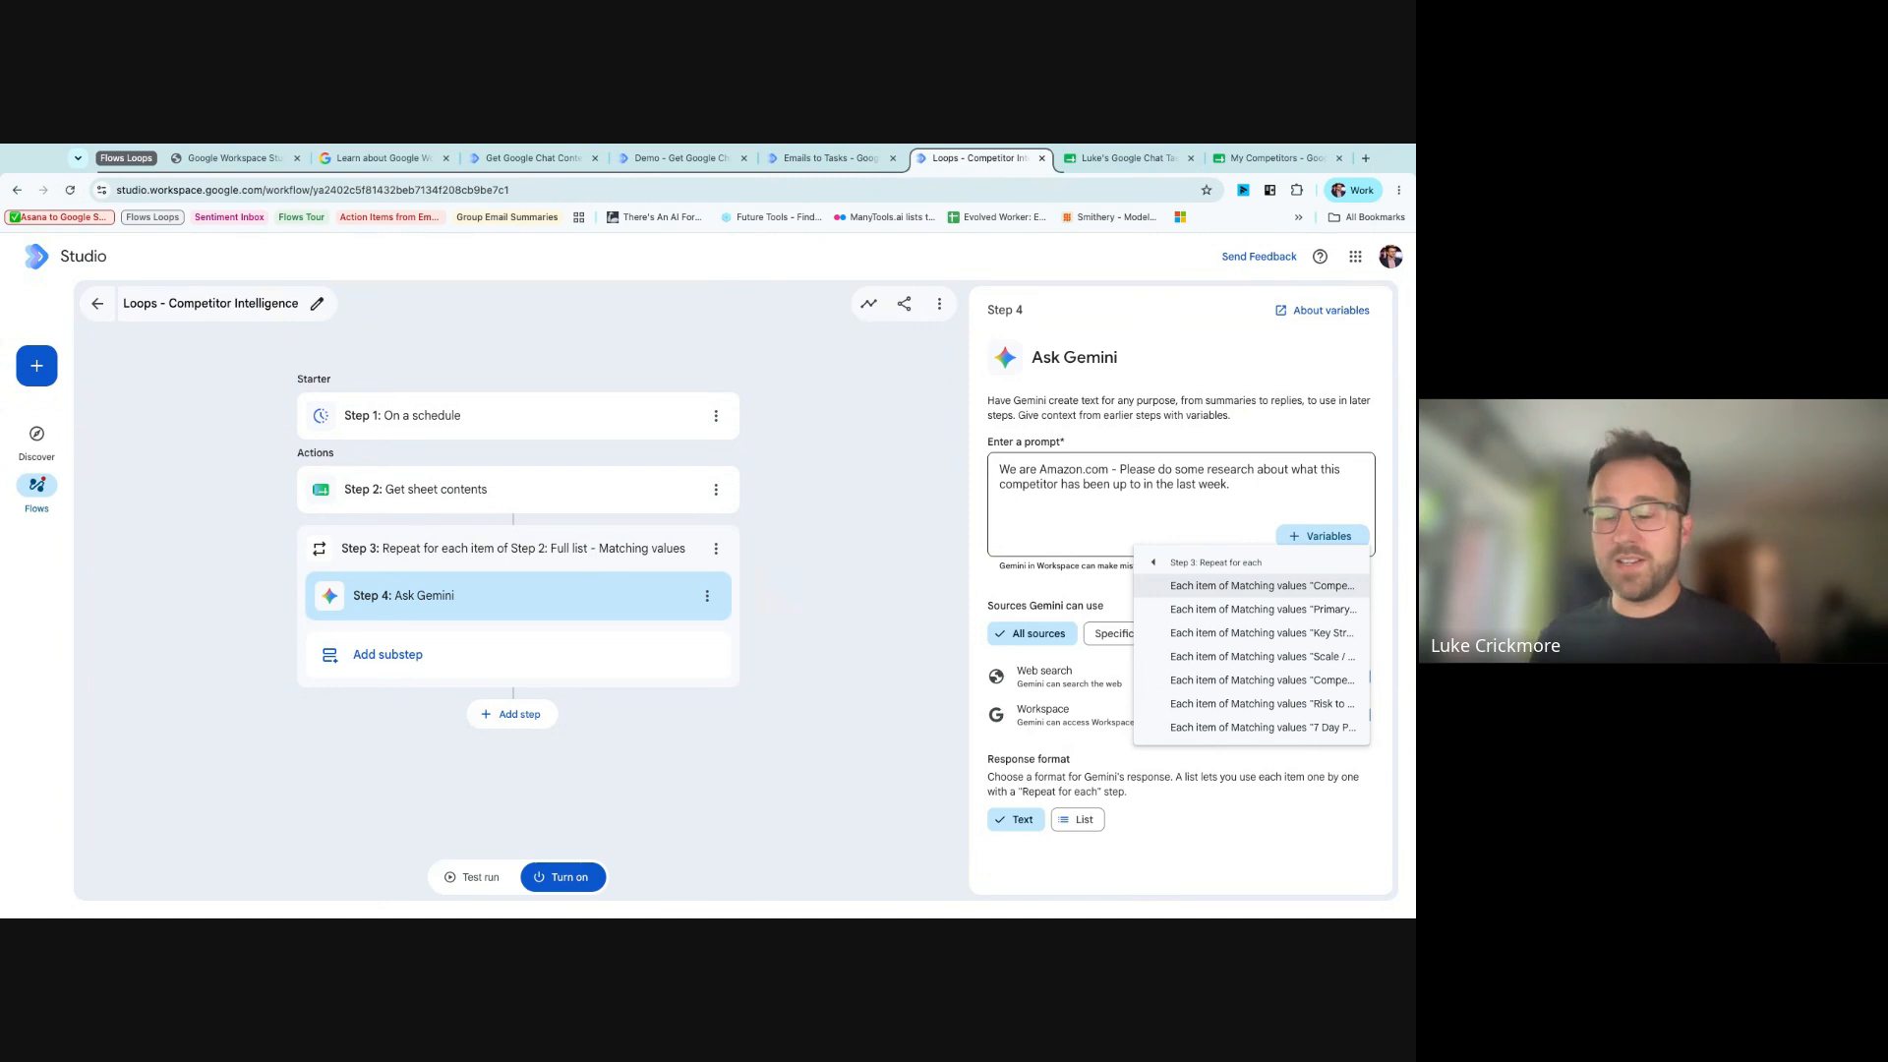
- Add the label "Competitor Name:" below the research request in the Ask Gemini prompt, followed by a new line
left_click(1242, 587)
left_click(1318, 474)
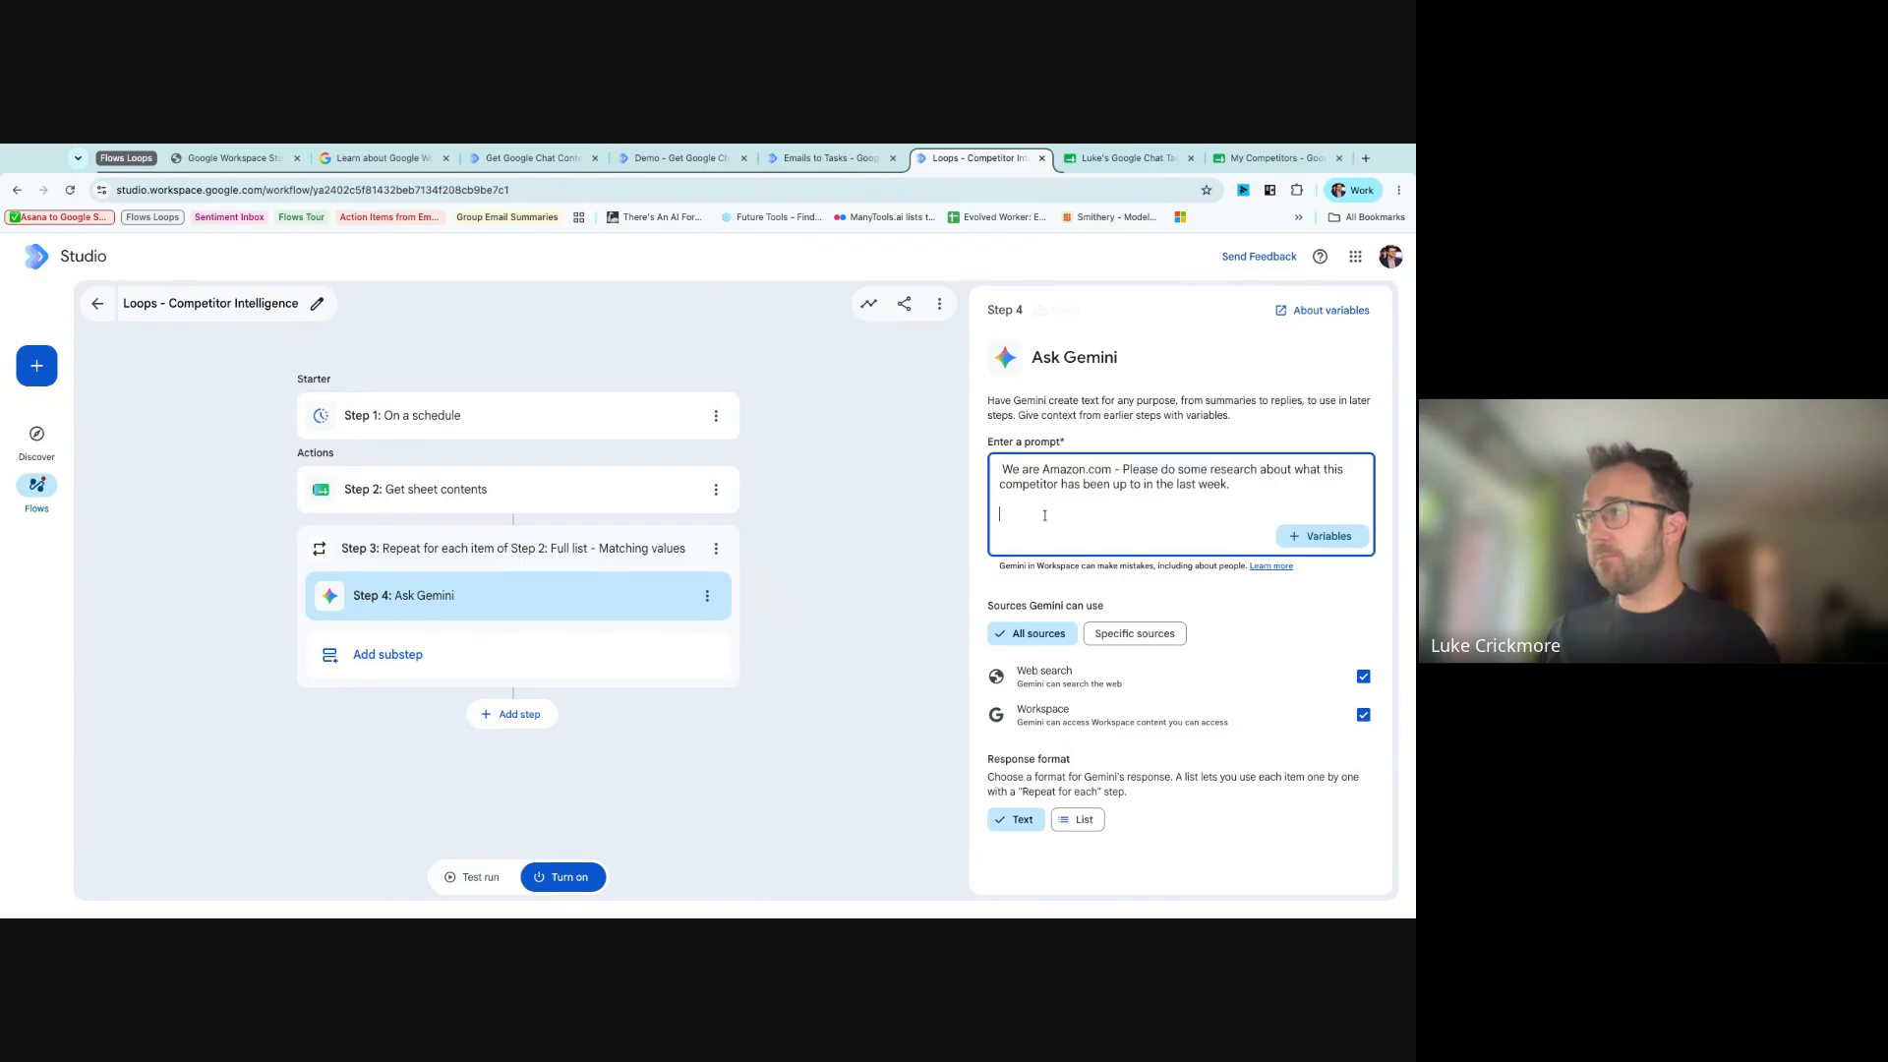
type("Competitor Name:")
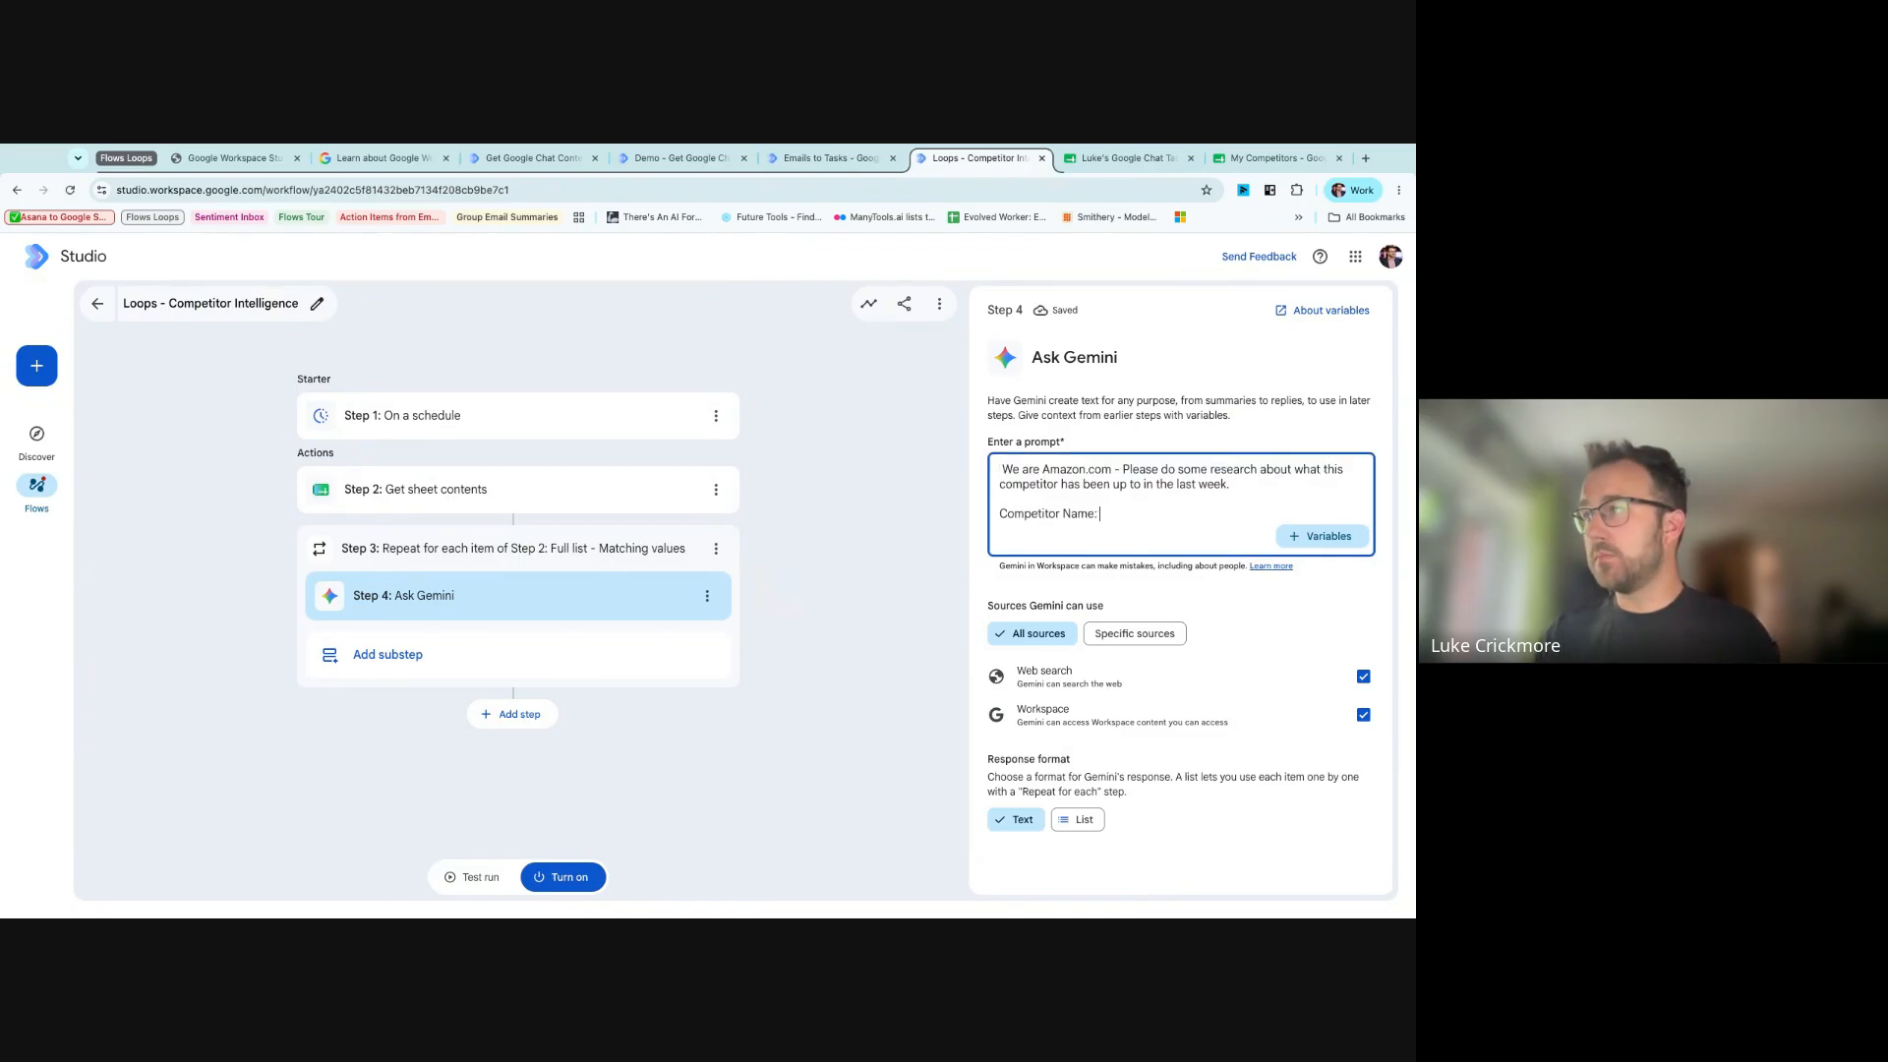
key("Return")
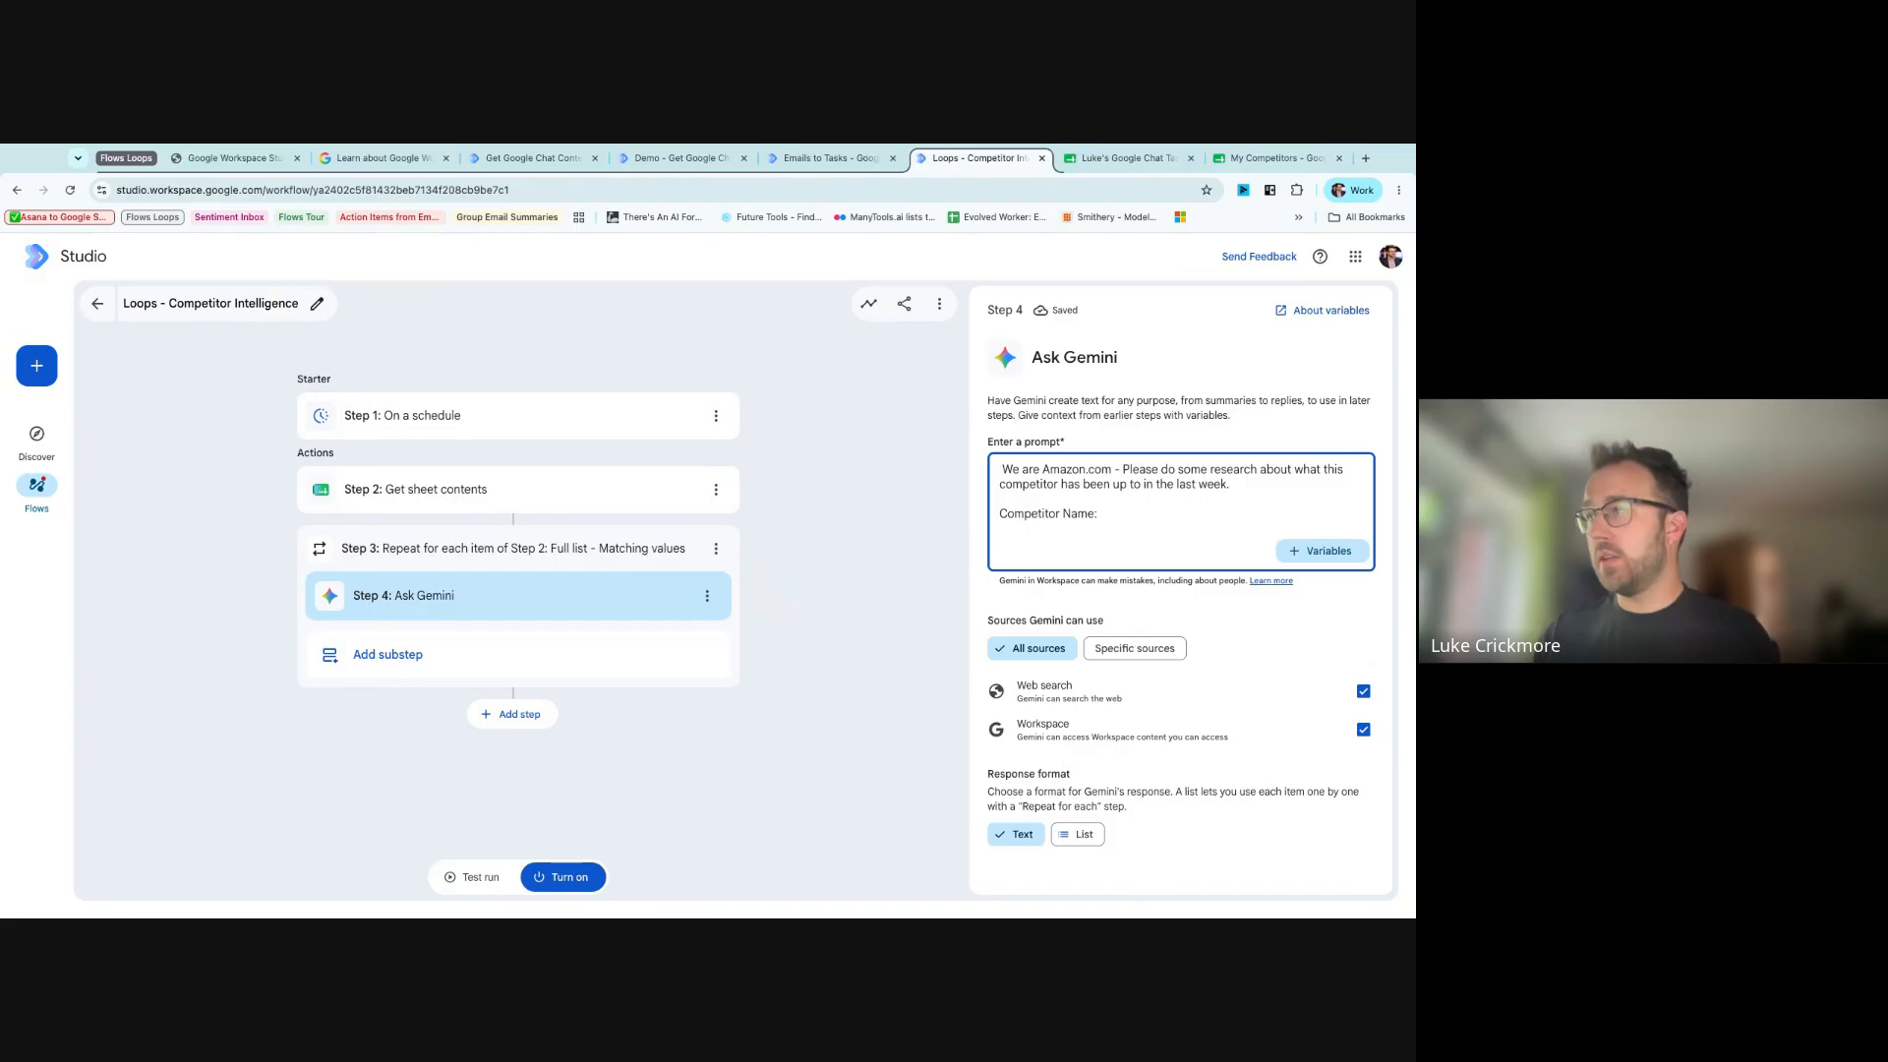
type("Competito")
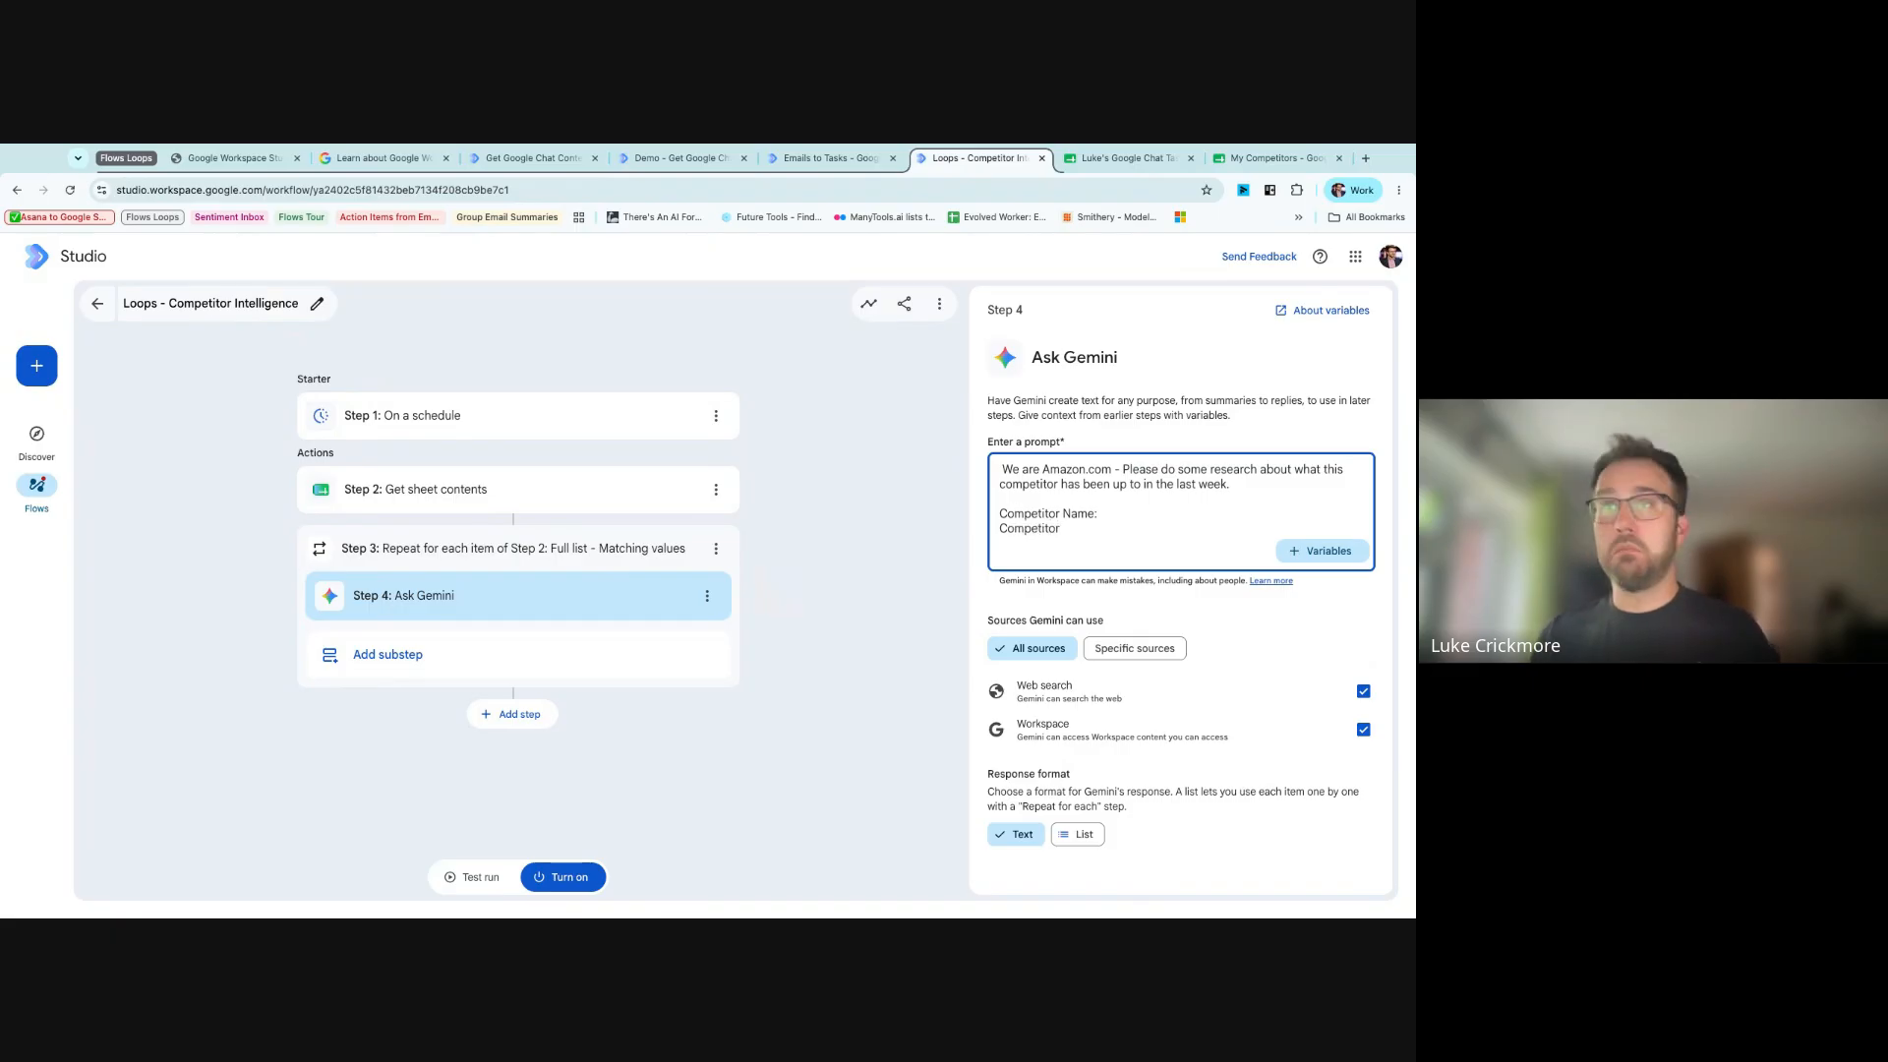
type("r")
left_click(1322, 551)
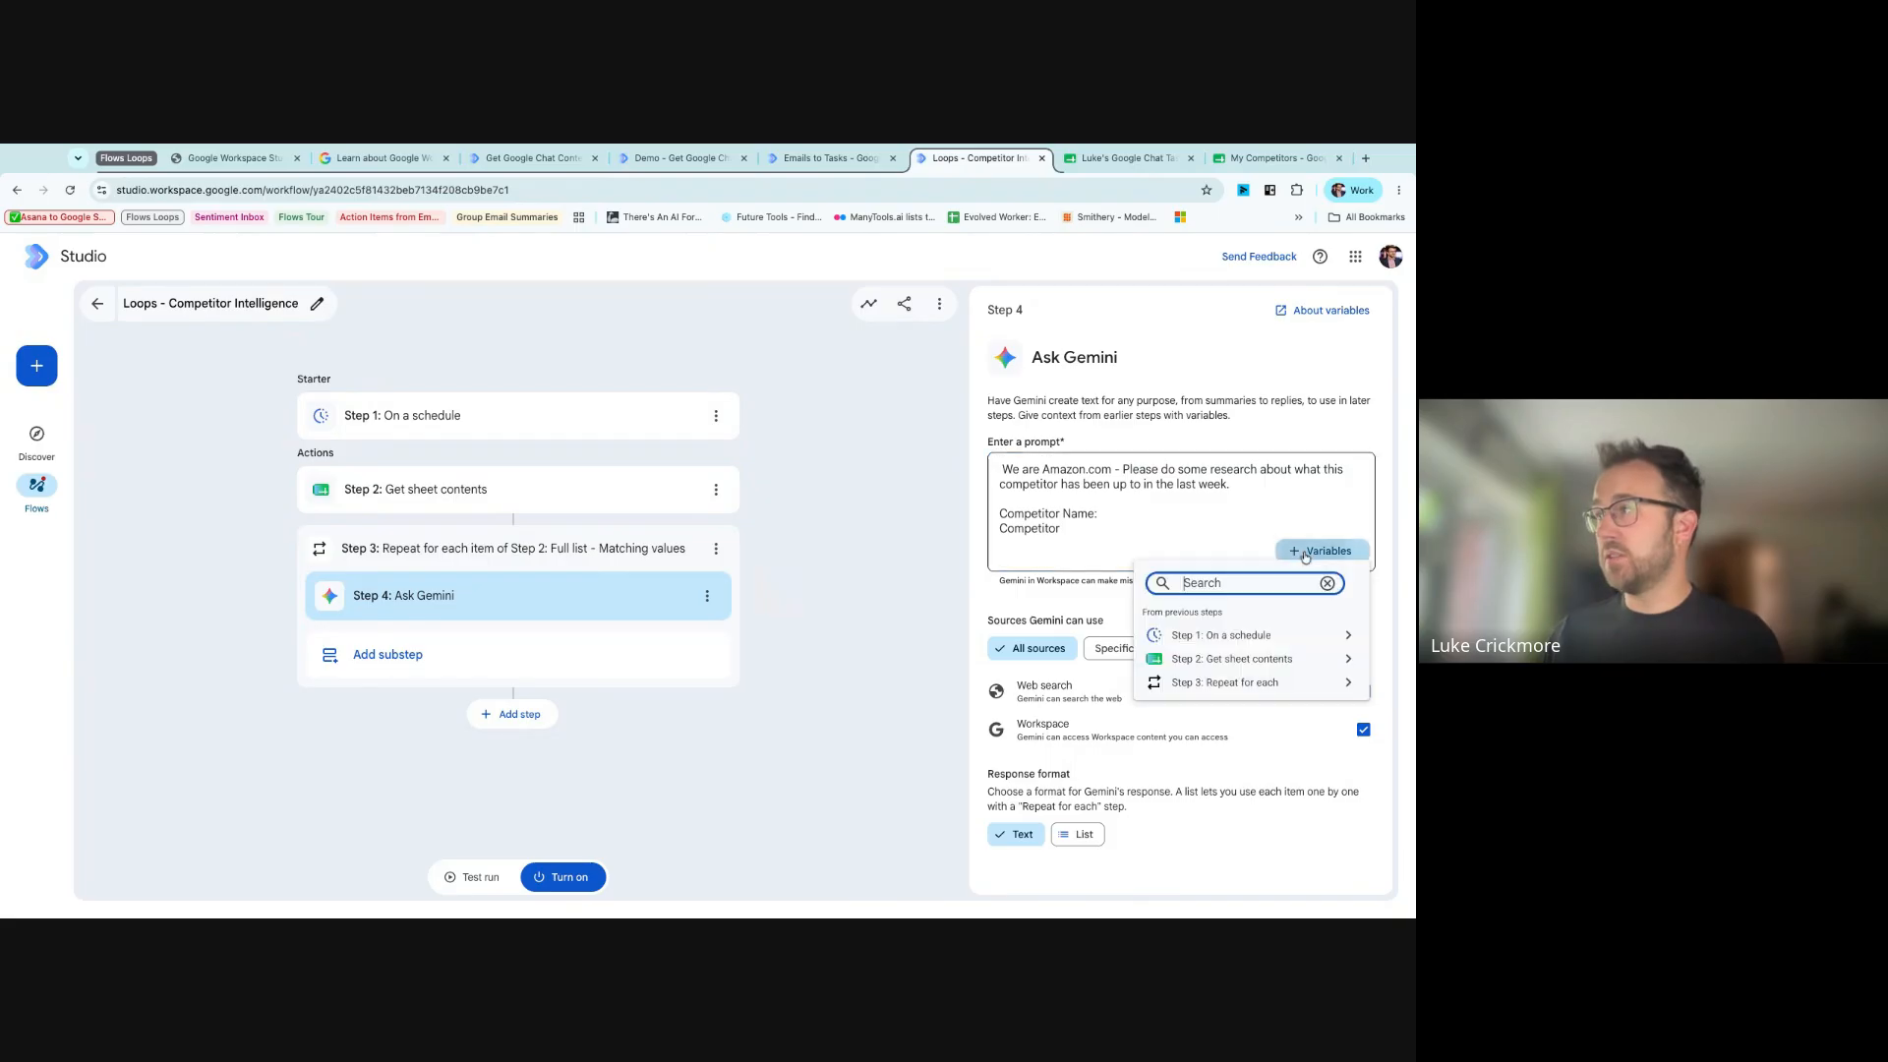
left_click(1268, 664)
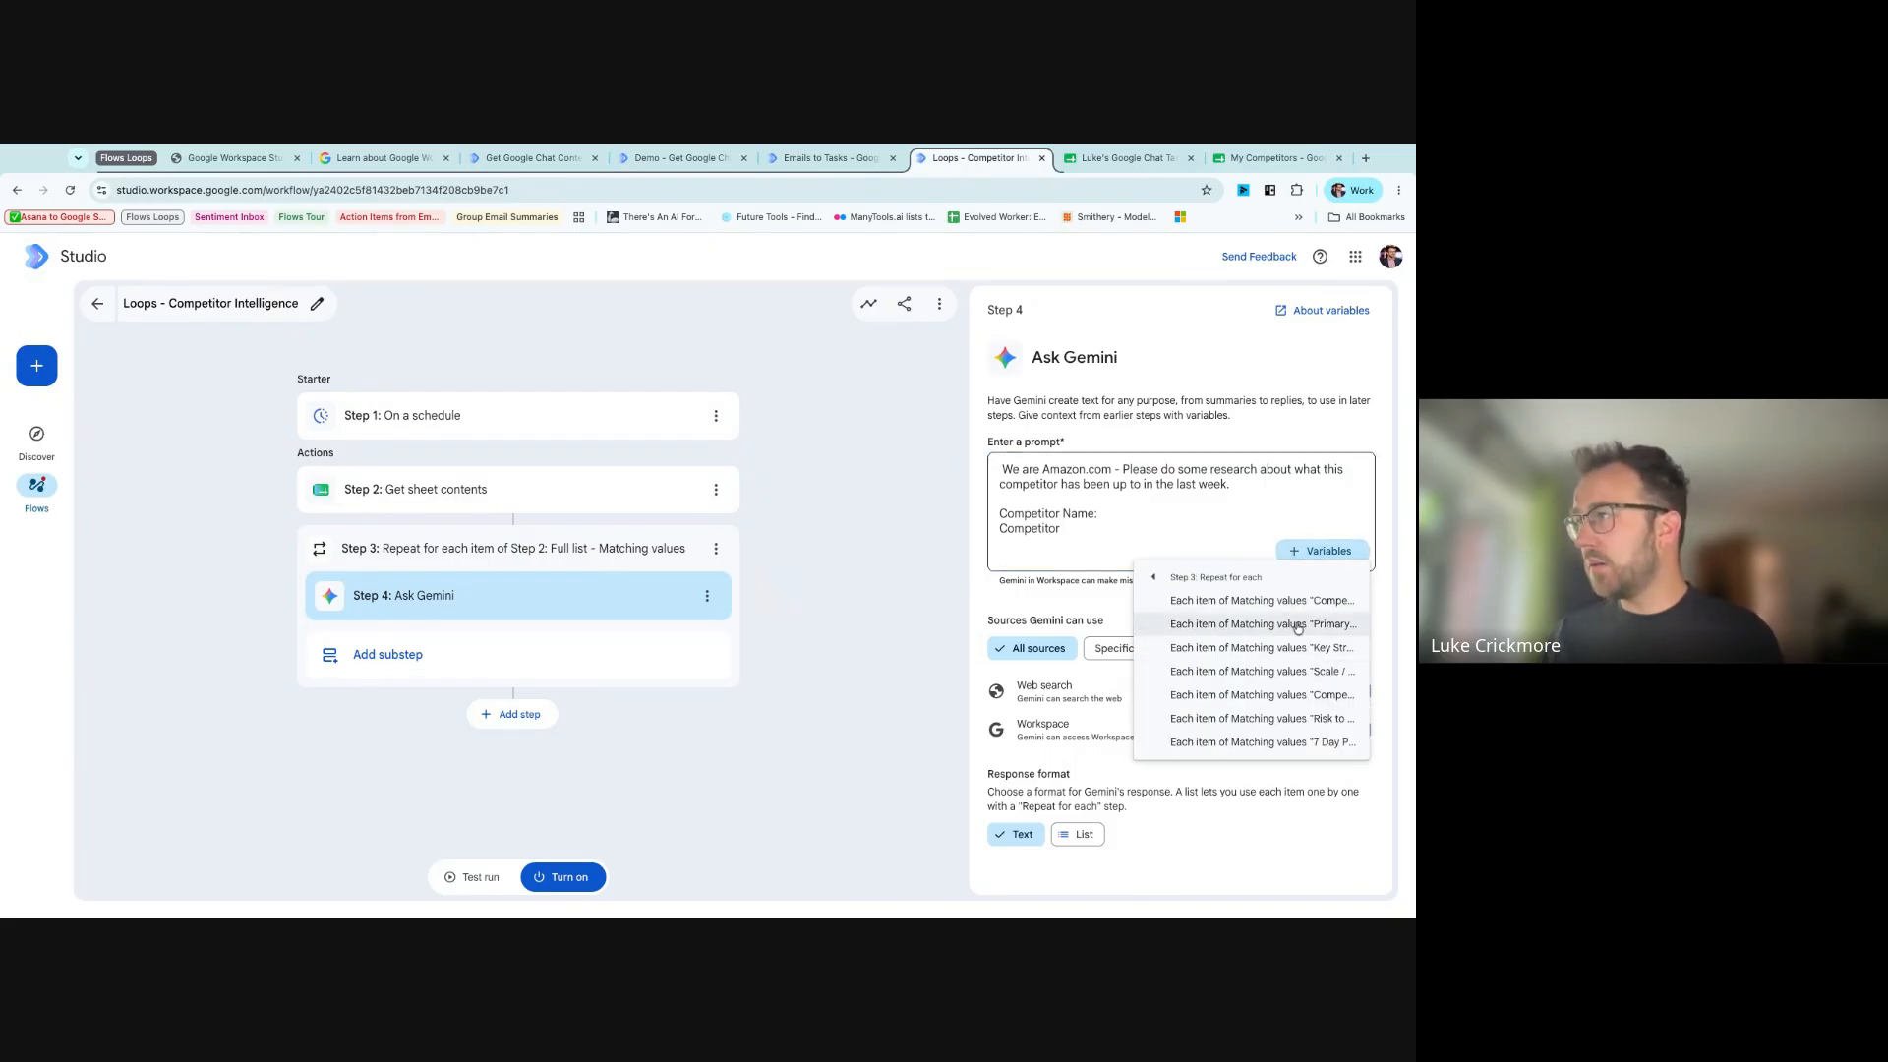
left_click(1080, 529)
type("S")
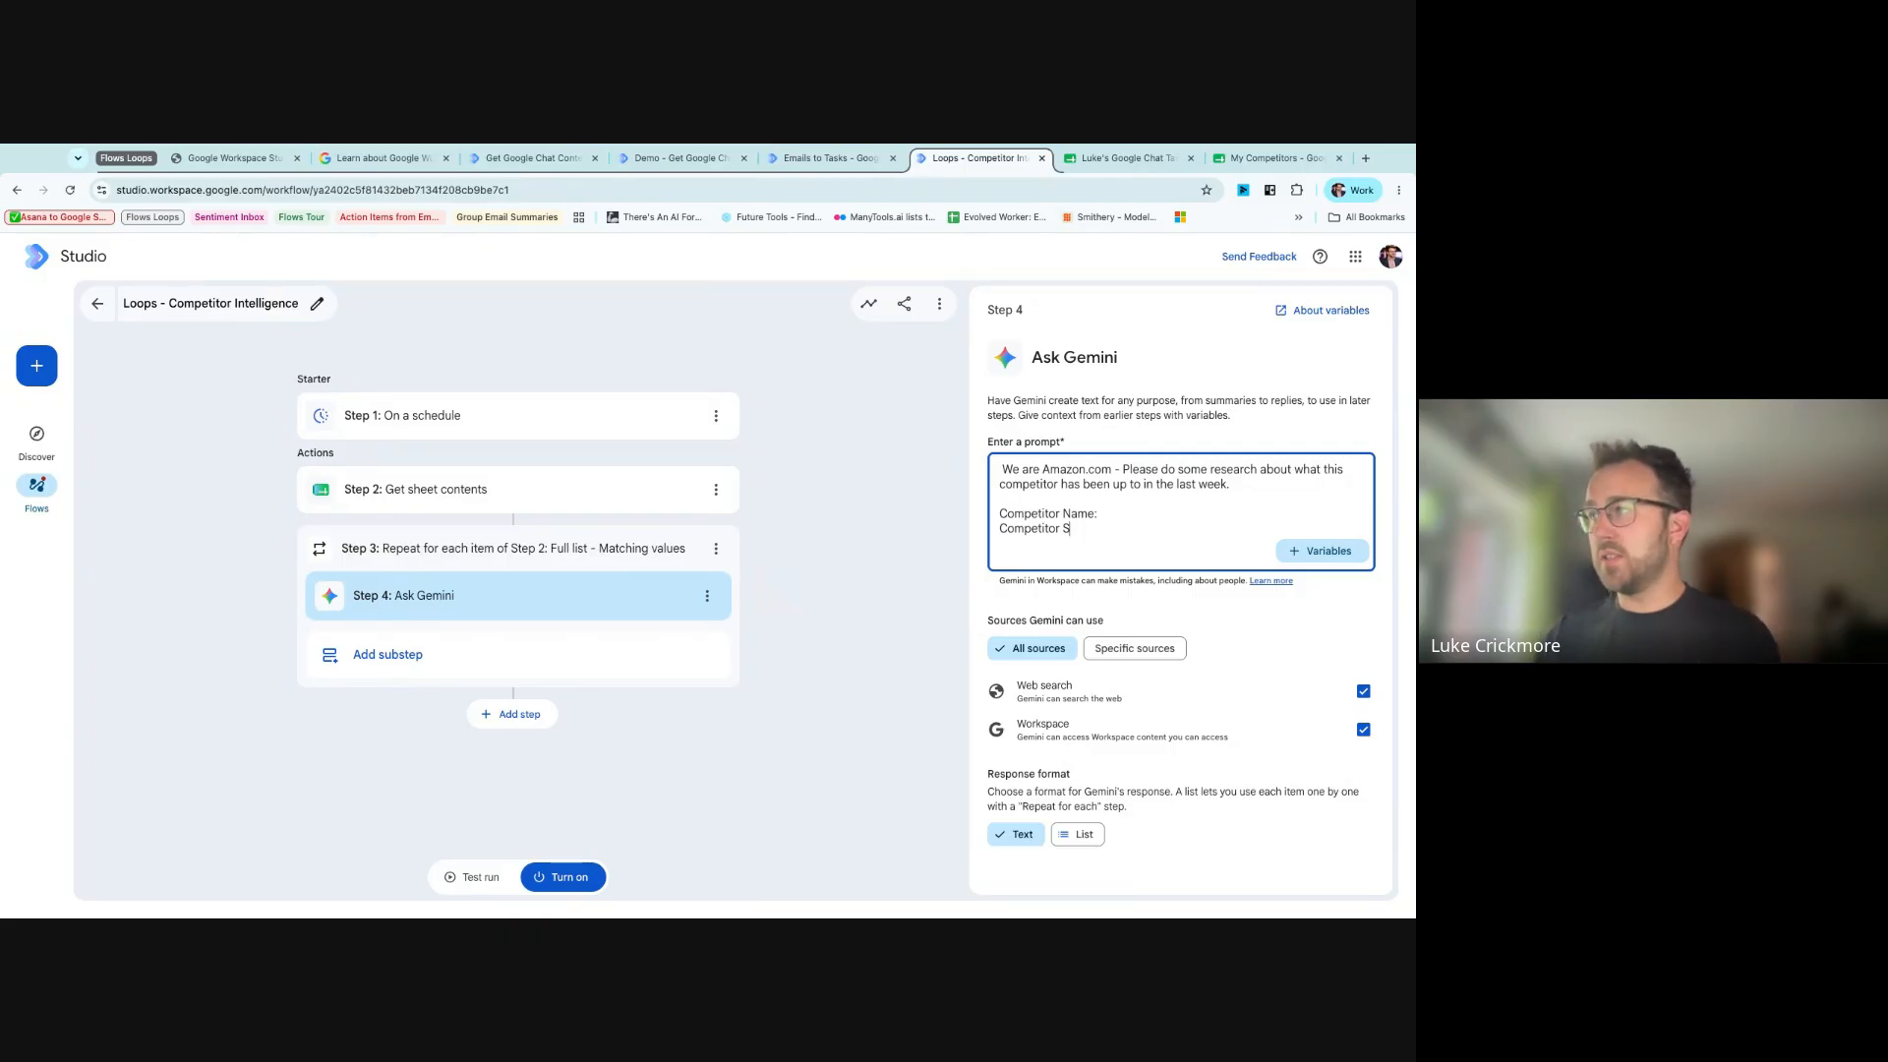
key("shift+Left")
key("shift+Left")
key("shift+Left")
key("shift+Left")
key("shift+Left")
key("shift+Left")
key("shift+Left")
key("shift+Left")
key("shift+Left")
key("shift+Left")
key("shift+Left")
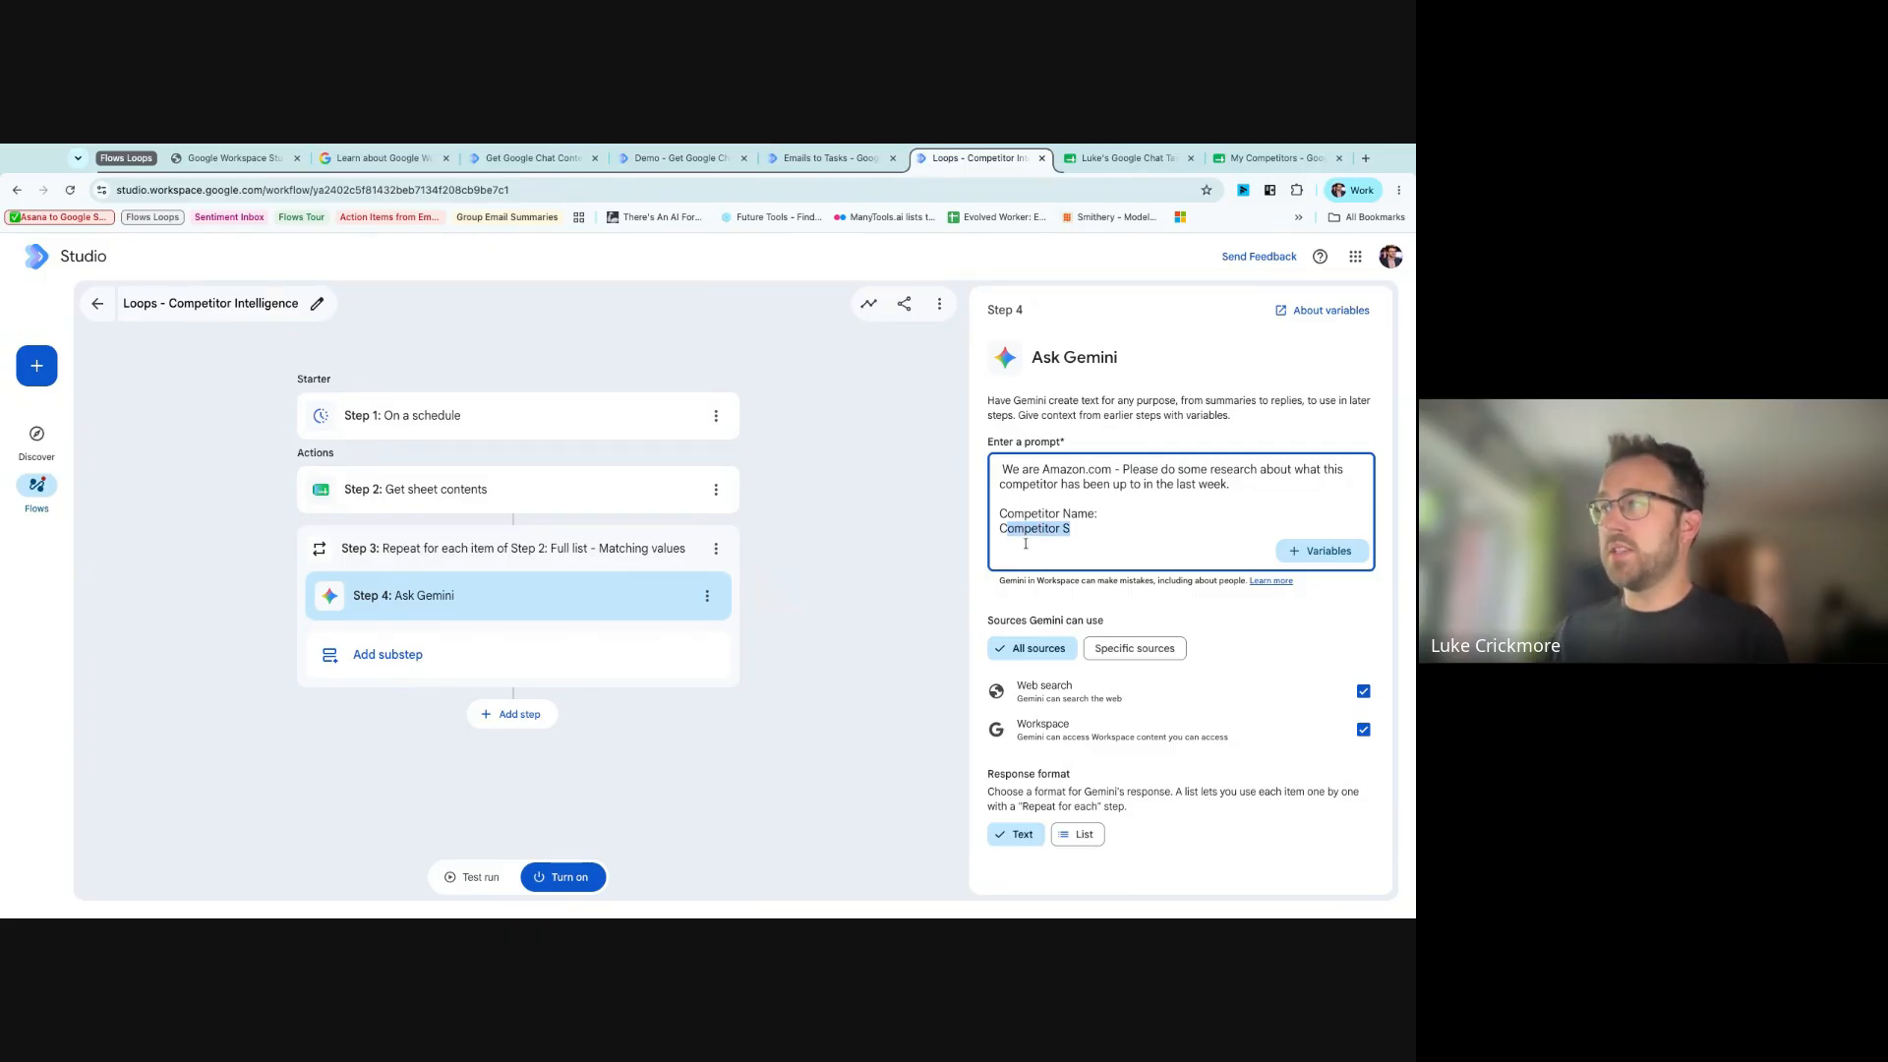
key("BackSpace")
key("BackSpace")
- Glance at the My Competitors spreadsheet, return to the flow and insert Step 3's "Competitor Name" item variable under the Competitor Name label
left_click(1237, 159)
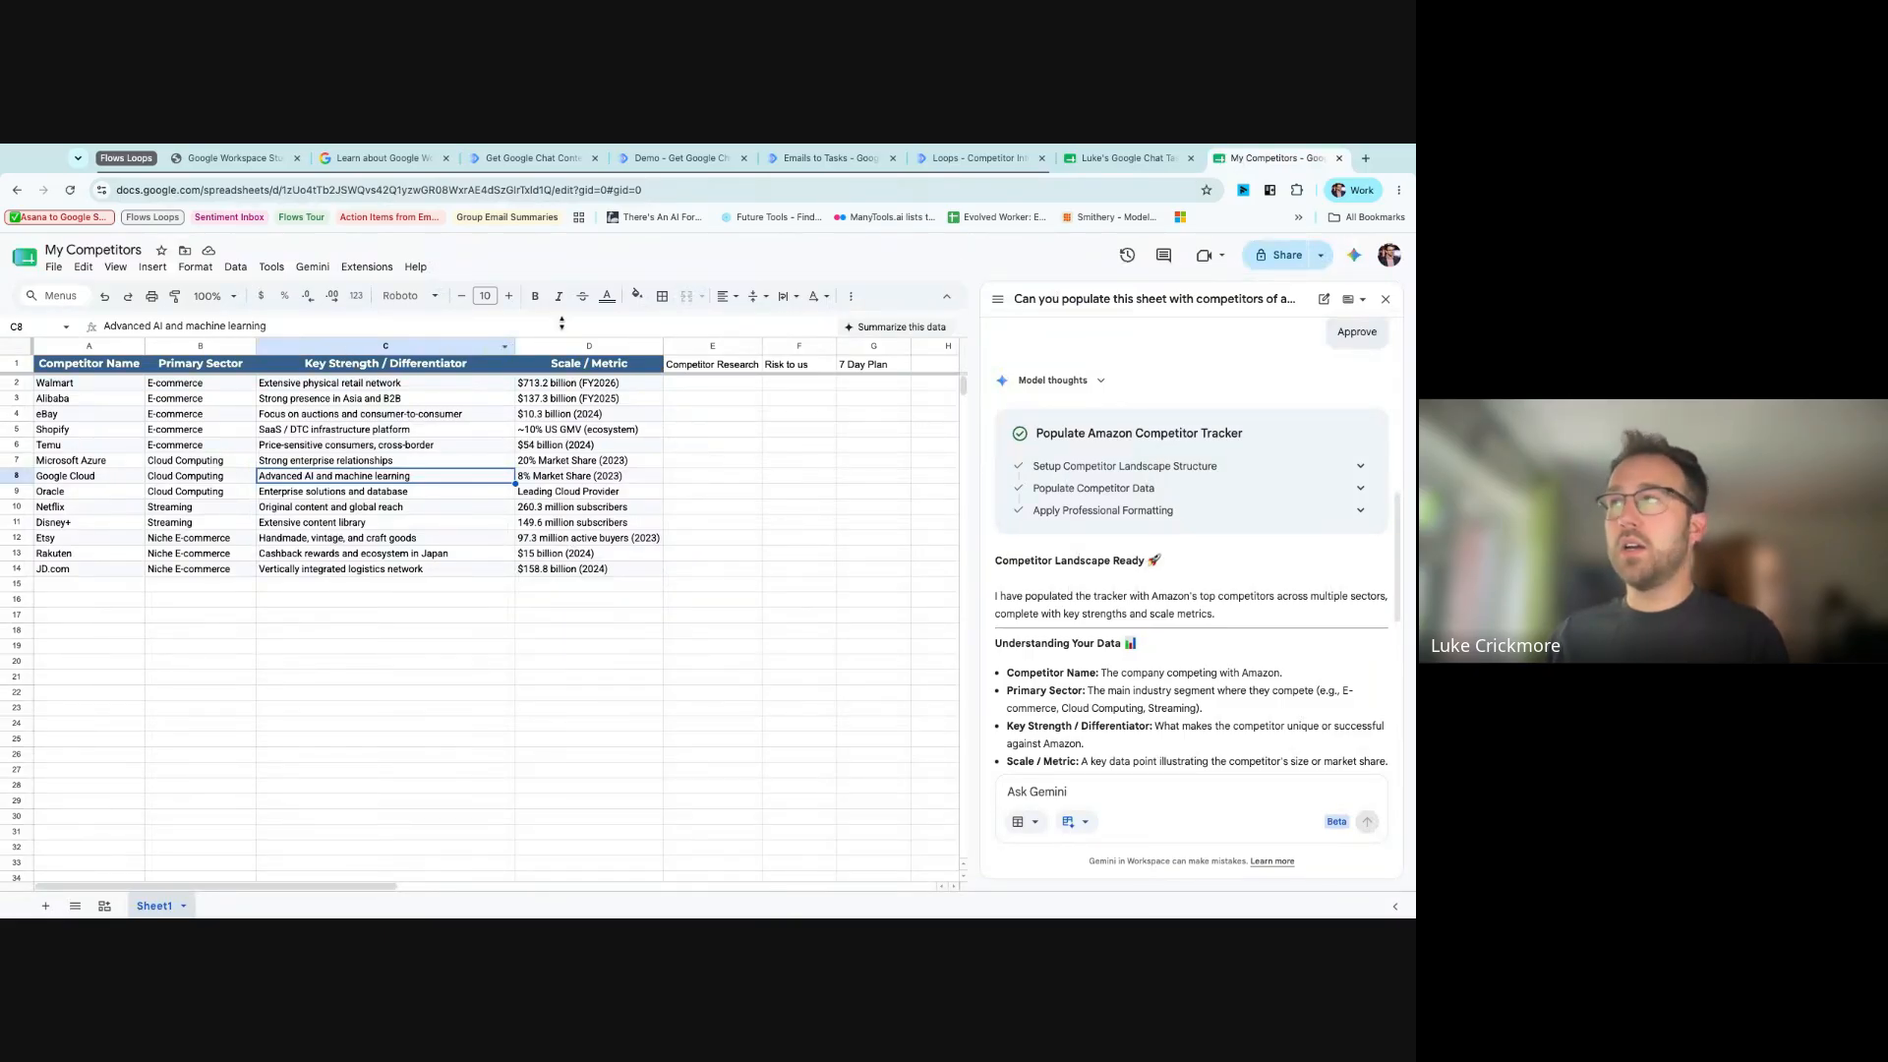
left_click(976, 158)
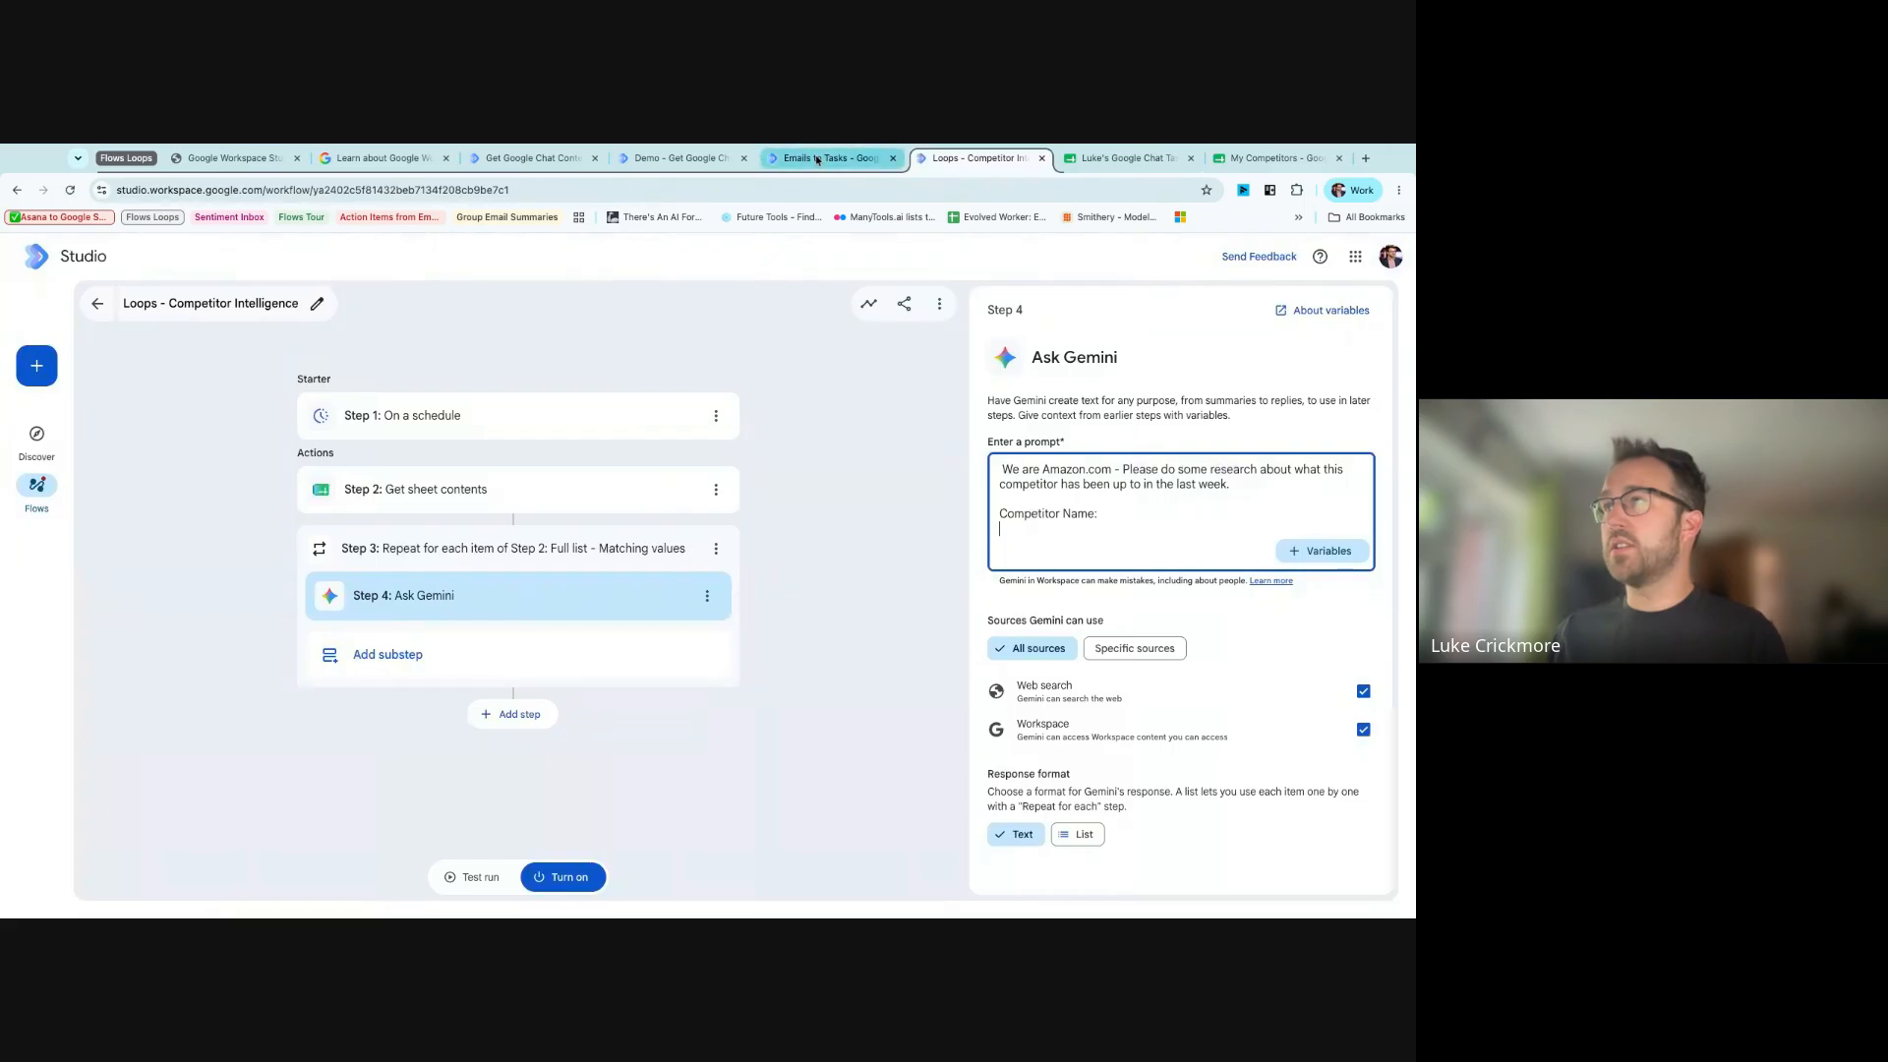
left_click(1321, 550)
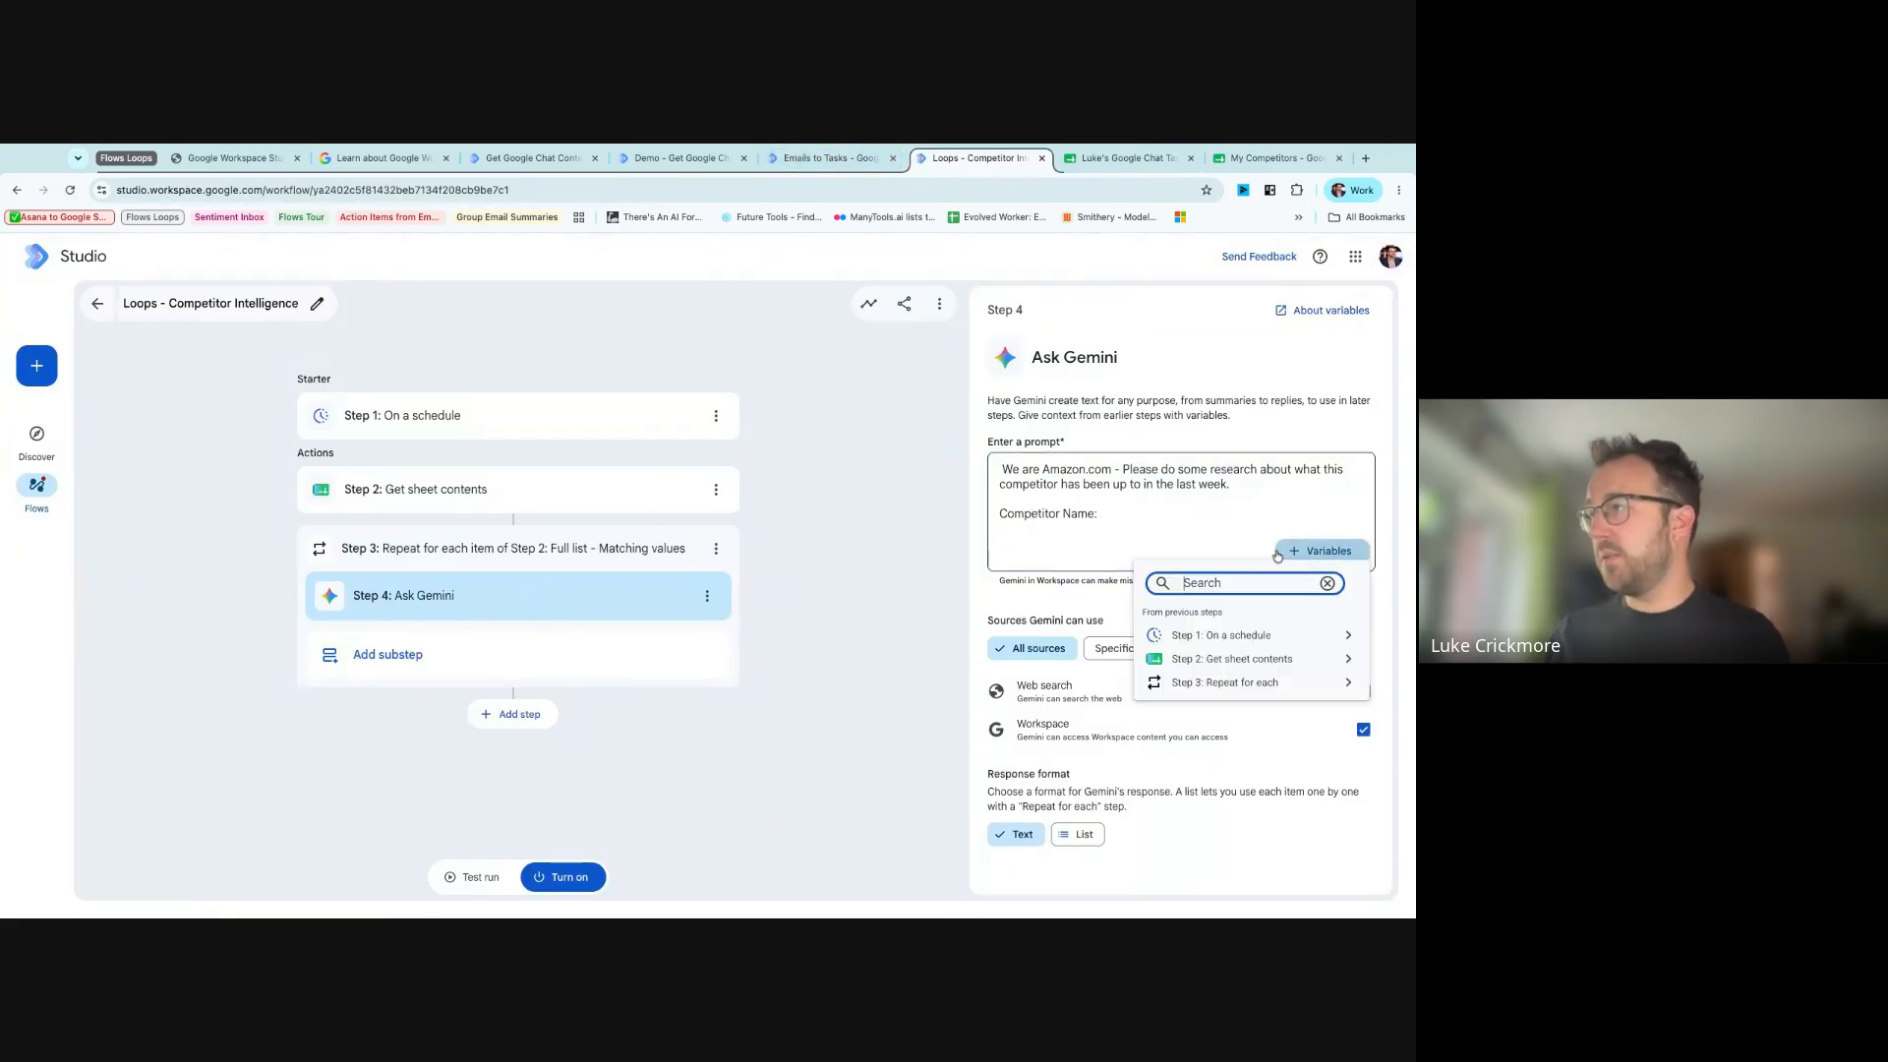
left_click(1245, 682)
left_click(1263, 601)
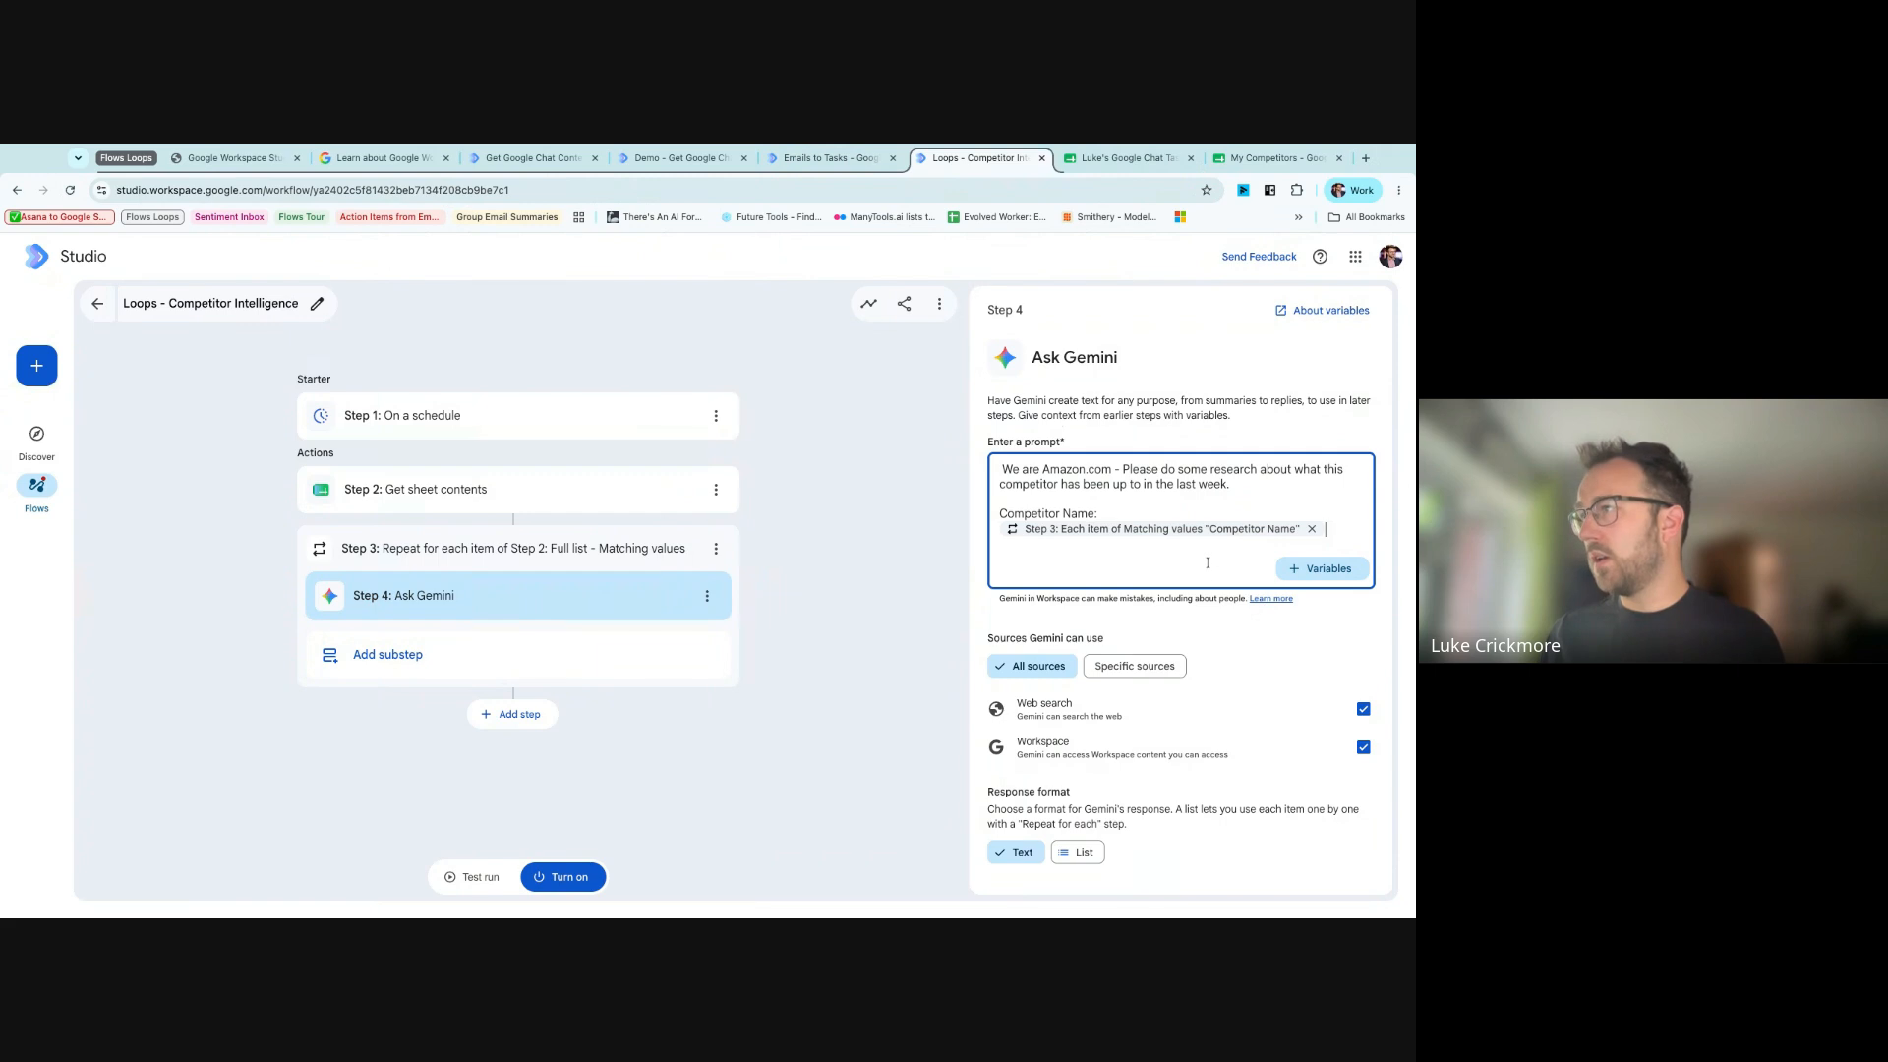
key("Return")
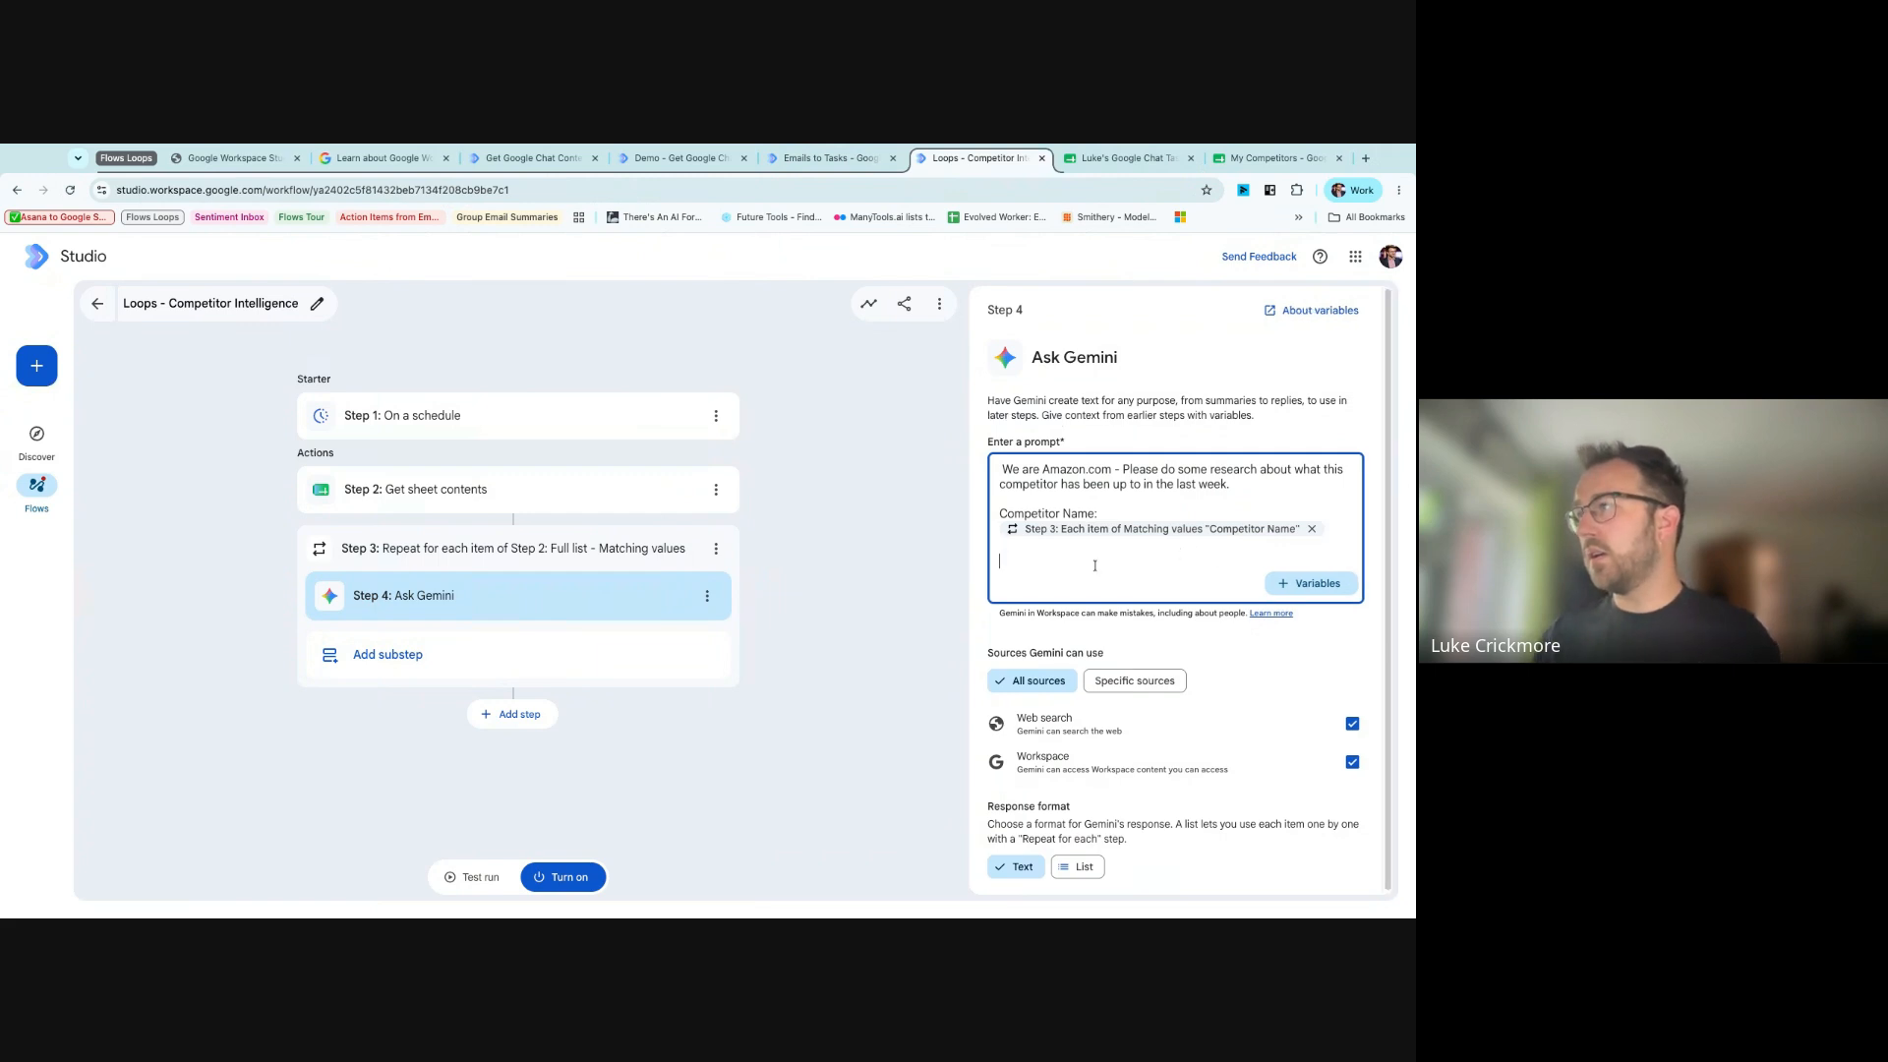
type("I nee")
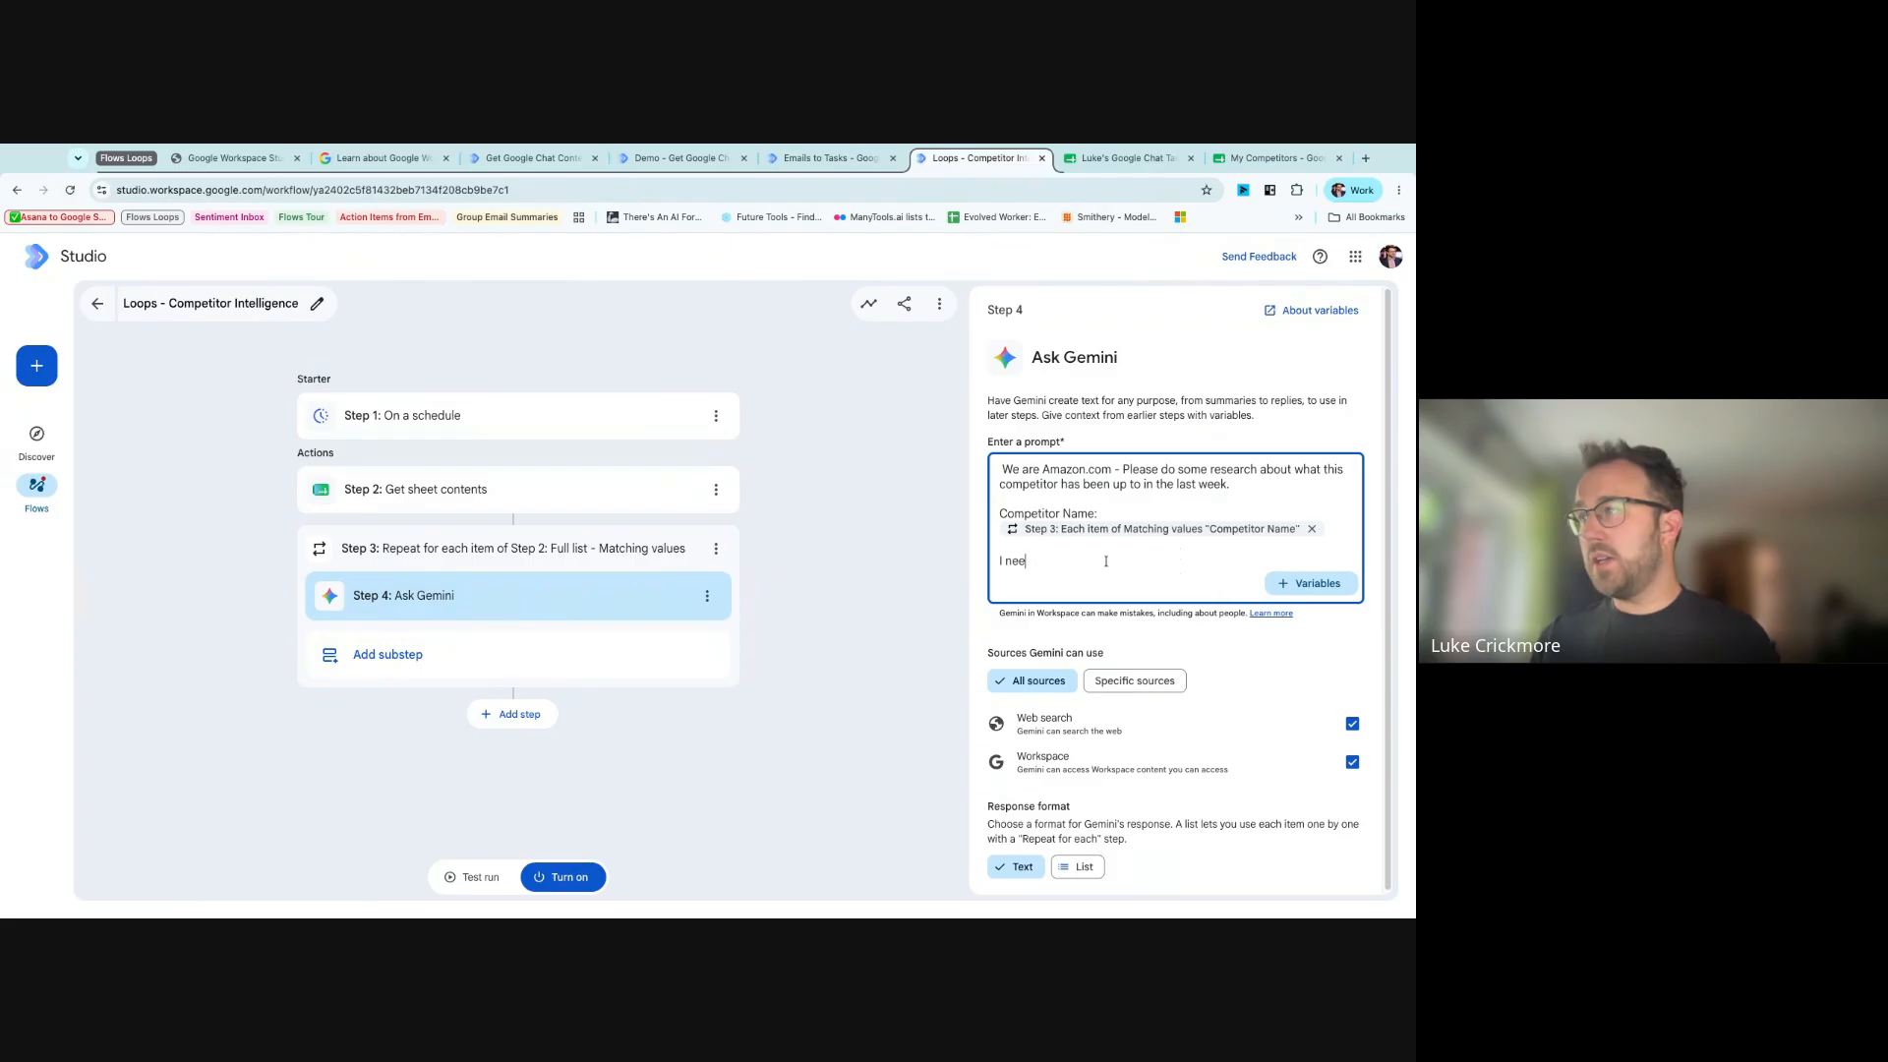
type("d to populate")
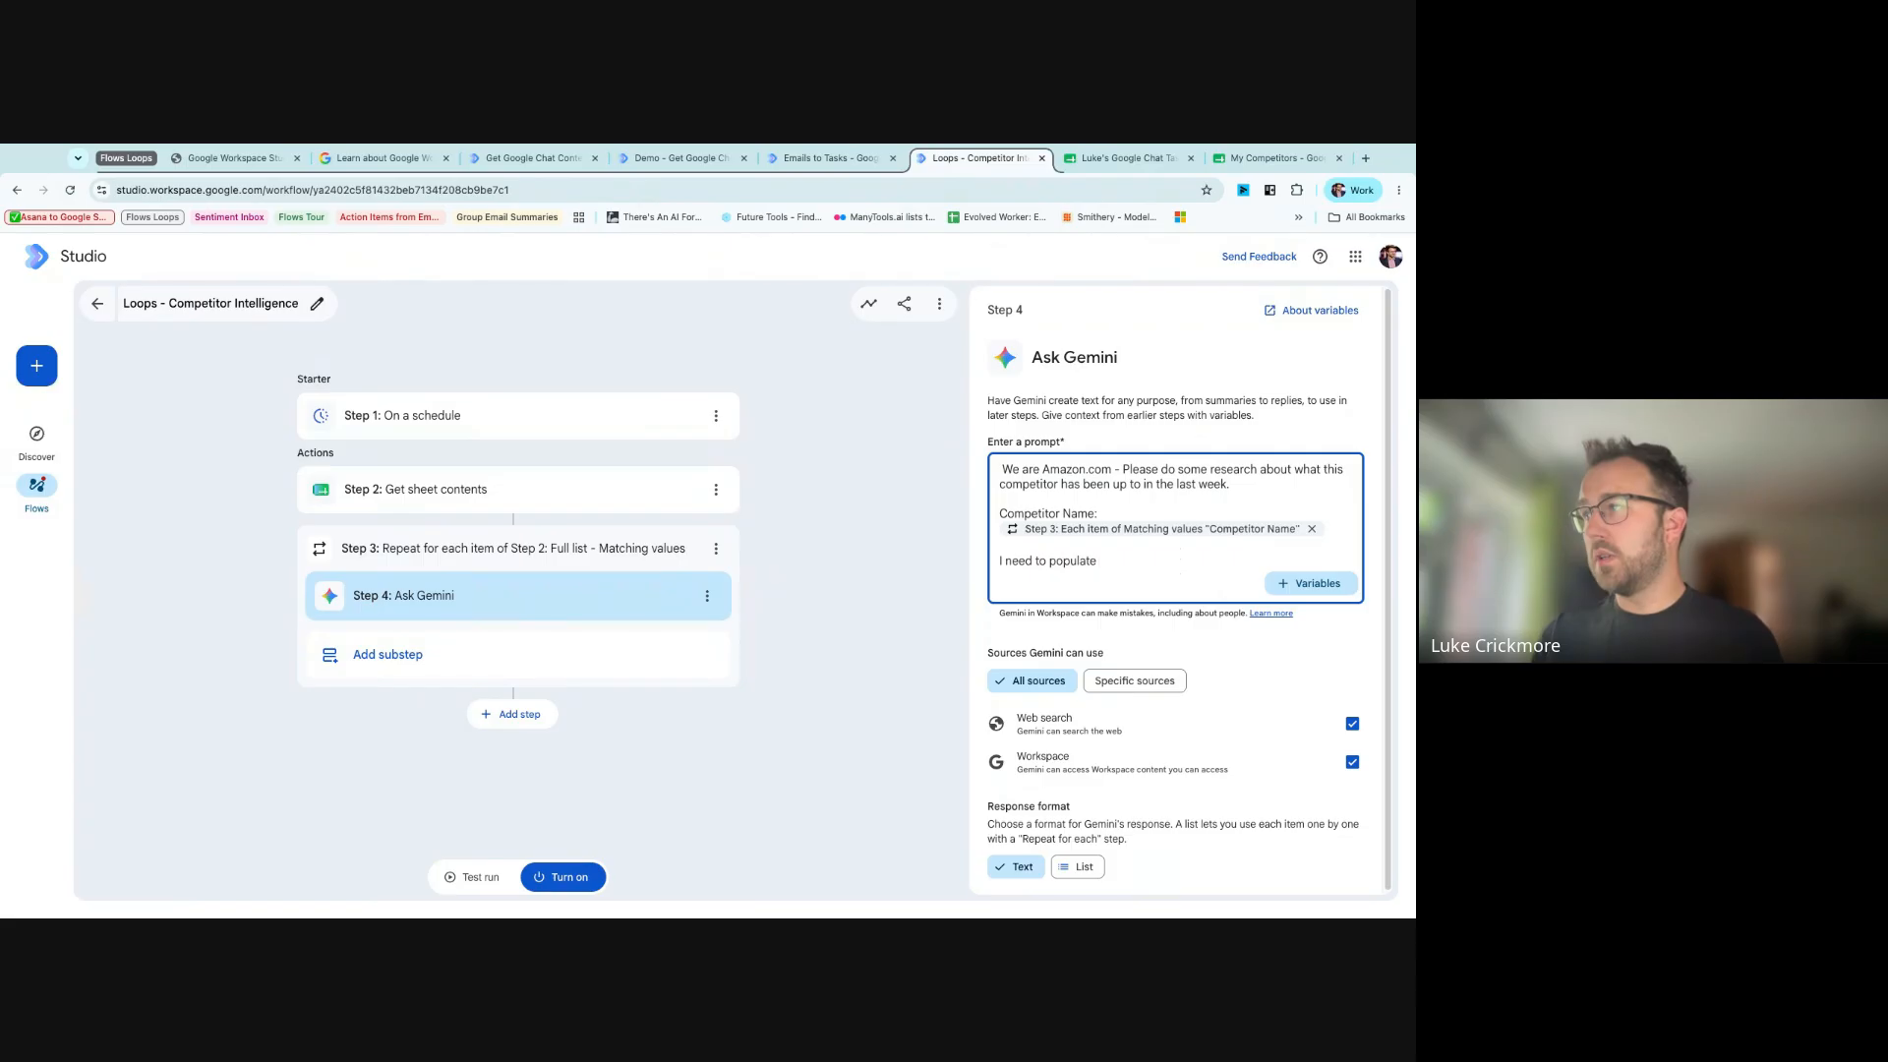
type(" three")
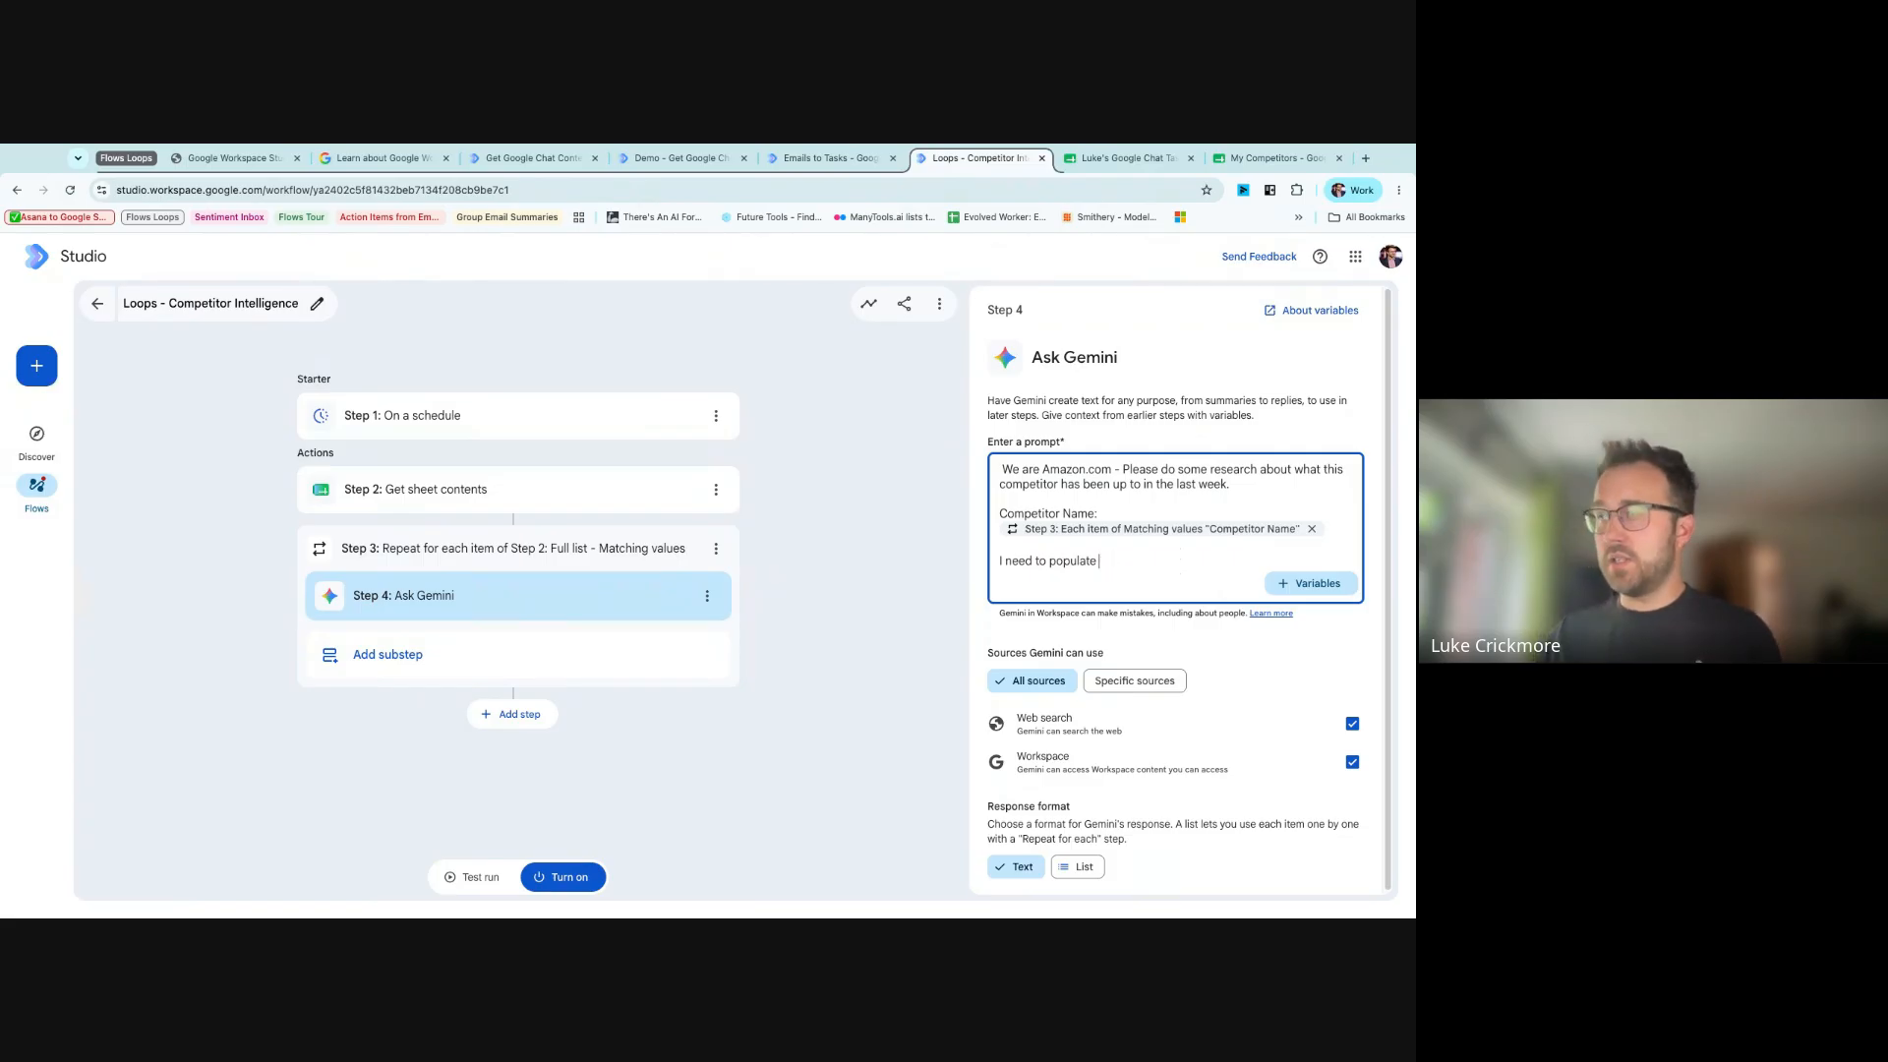
key("BackSpace")
key("BackSpace")
key("BackSpace")
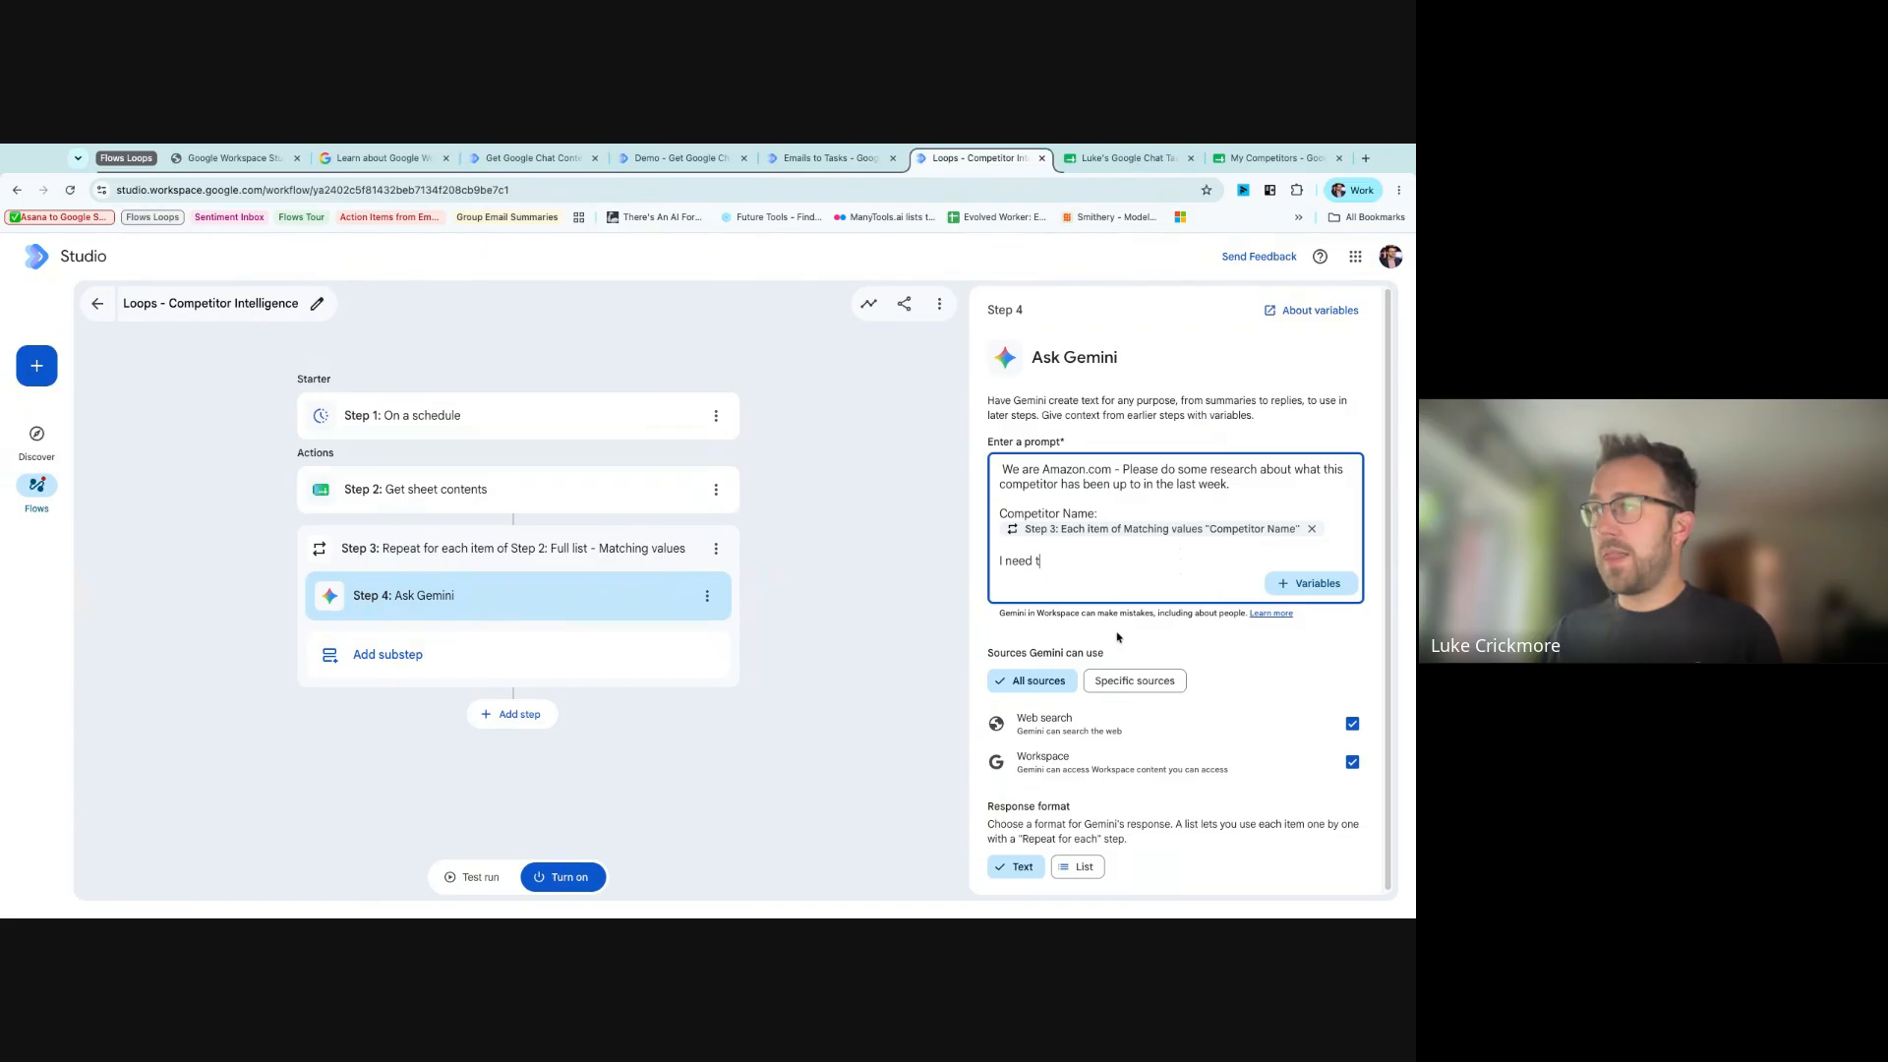
key("BackSpace")
key("BackSpace")
key("BackSpace")
key("BackSpace")
key("BackSpace")
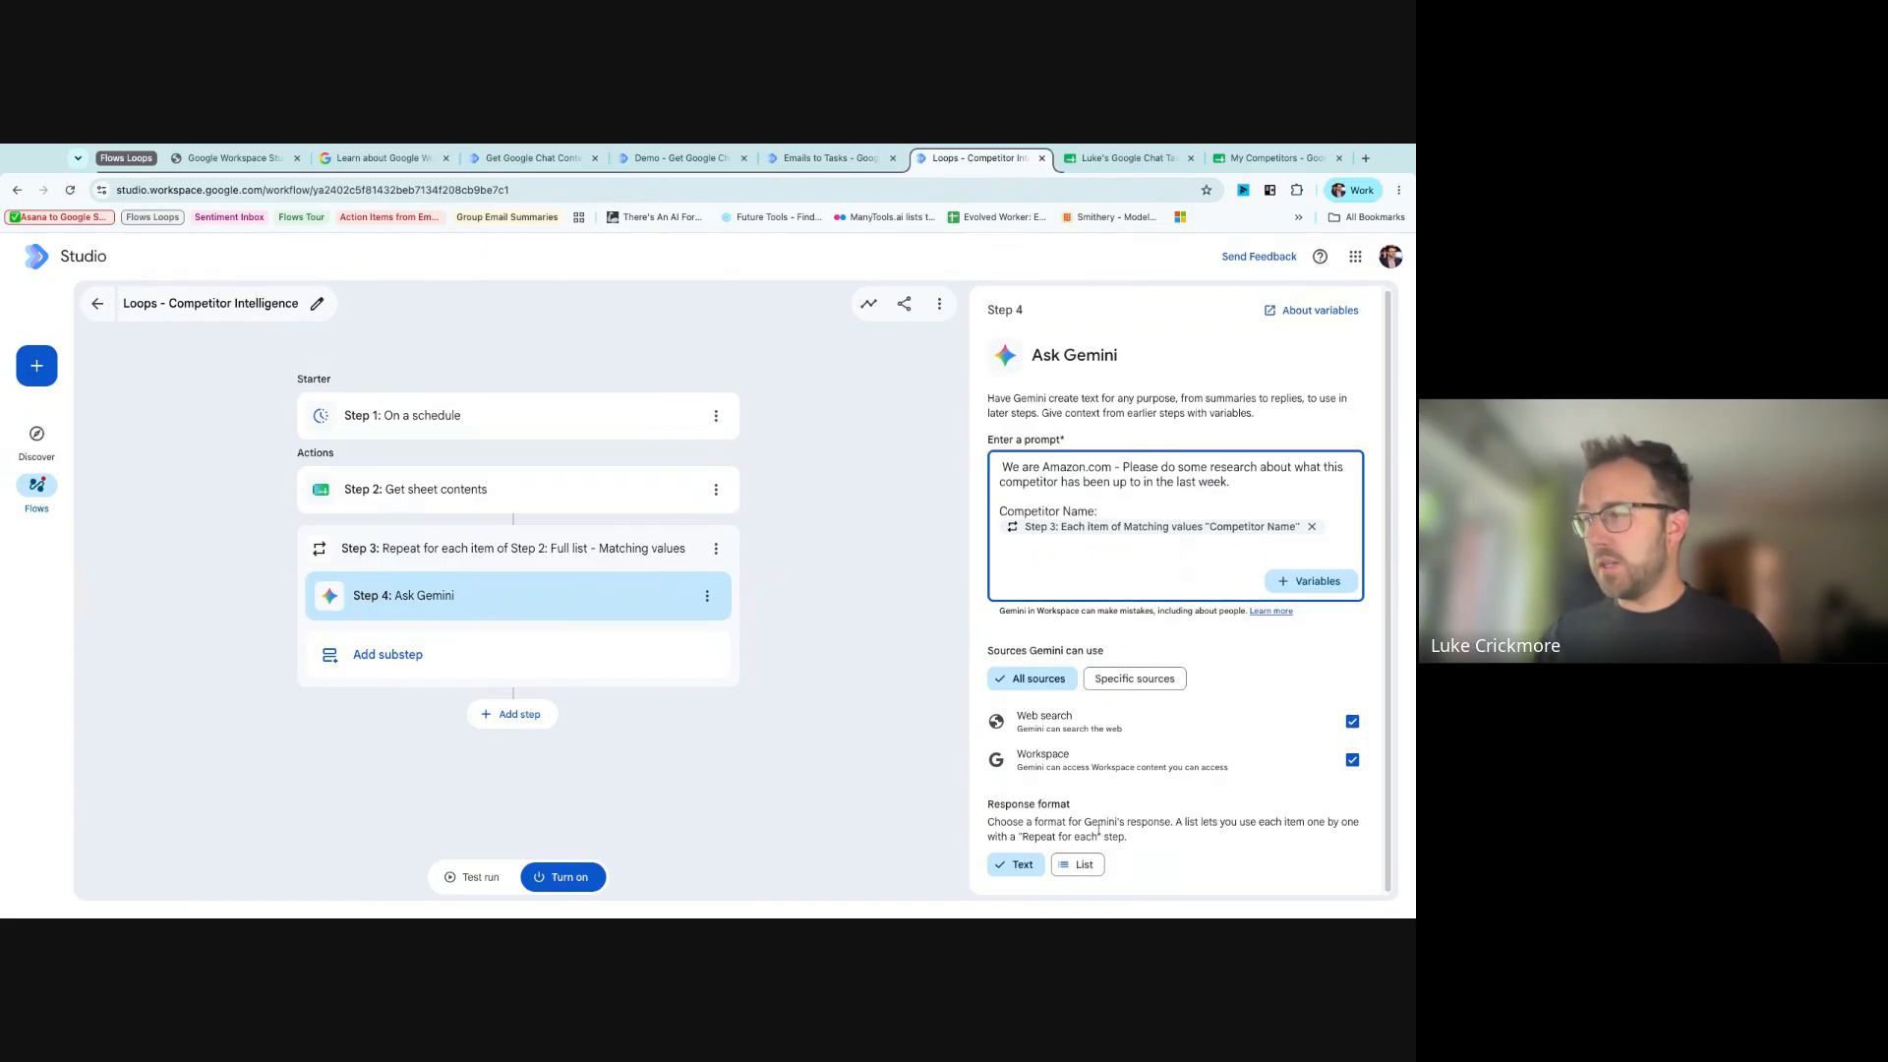
- Set Ask Gemini's response format to List with Custom structured data as the list format
left_click(1084, 866)
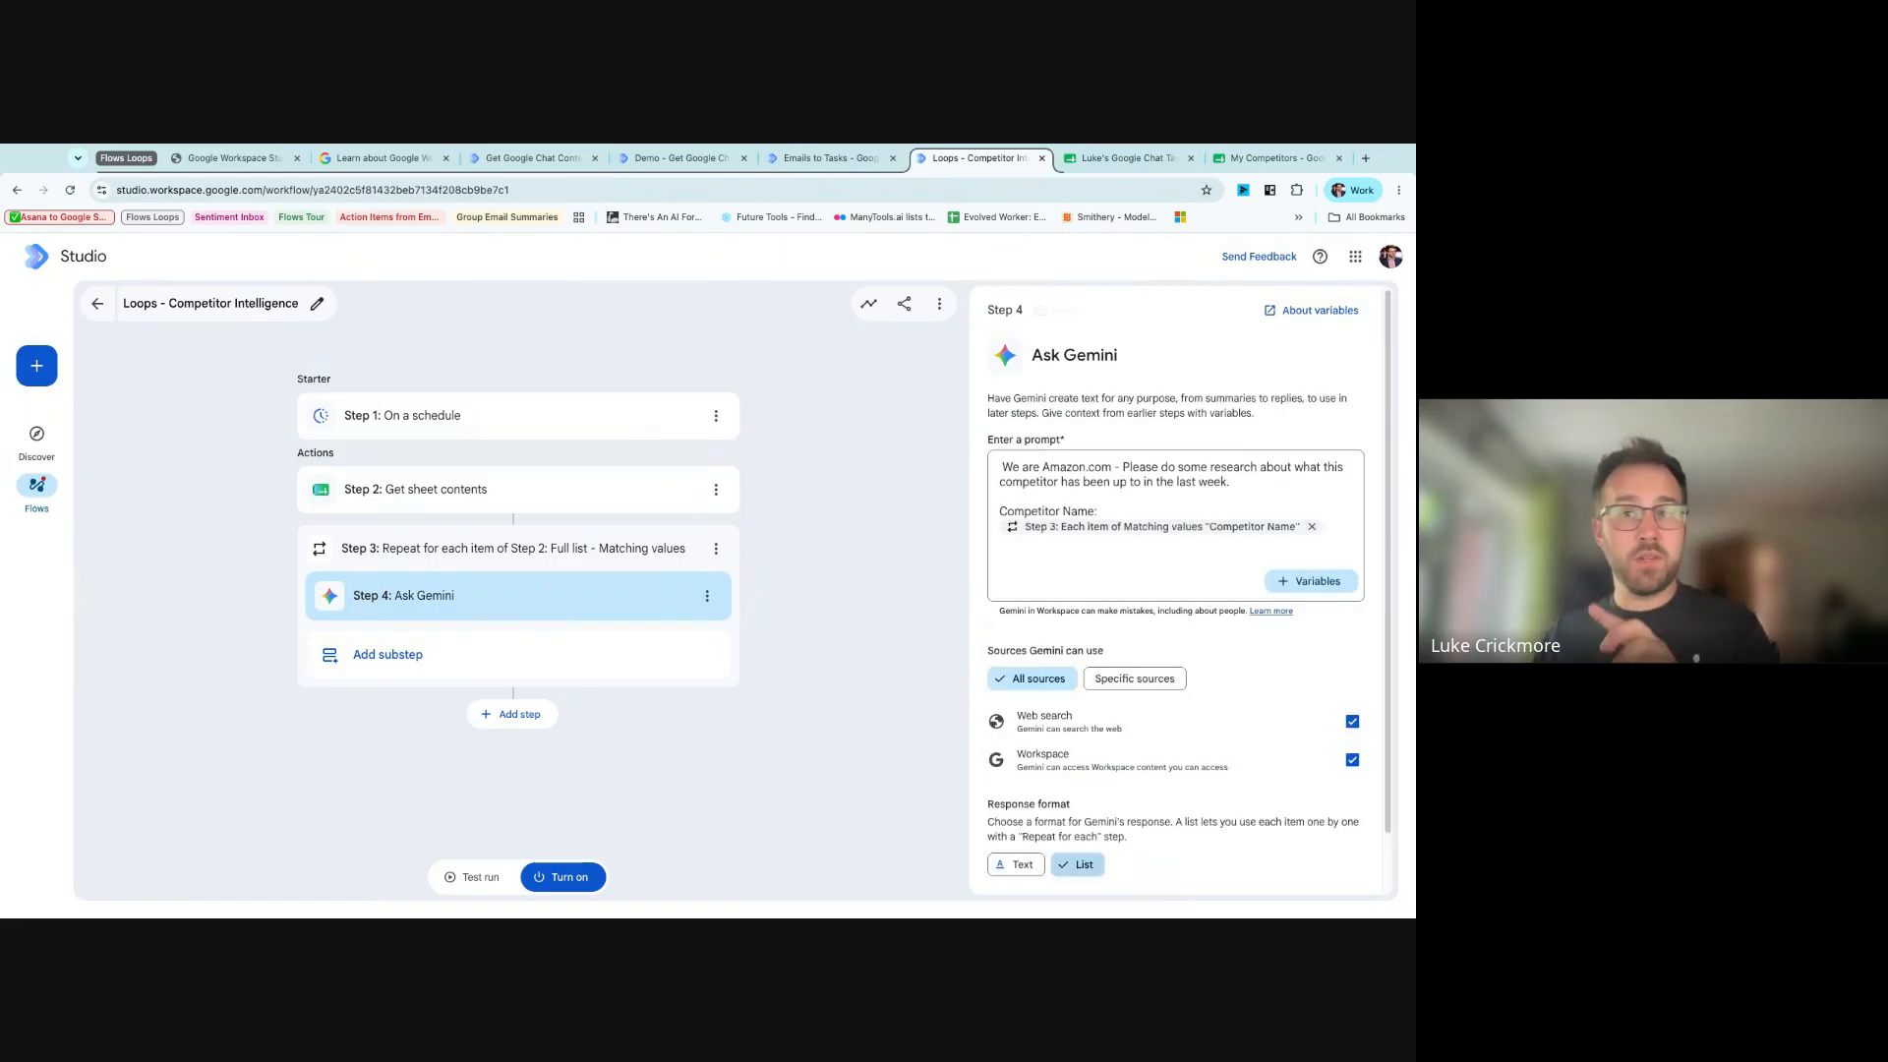
scroll(1136, 623, "down", 1)
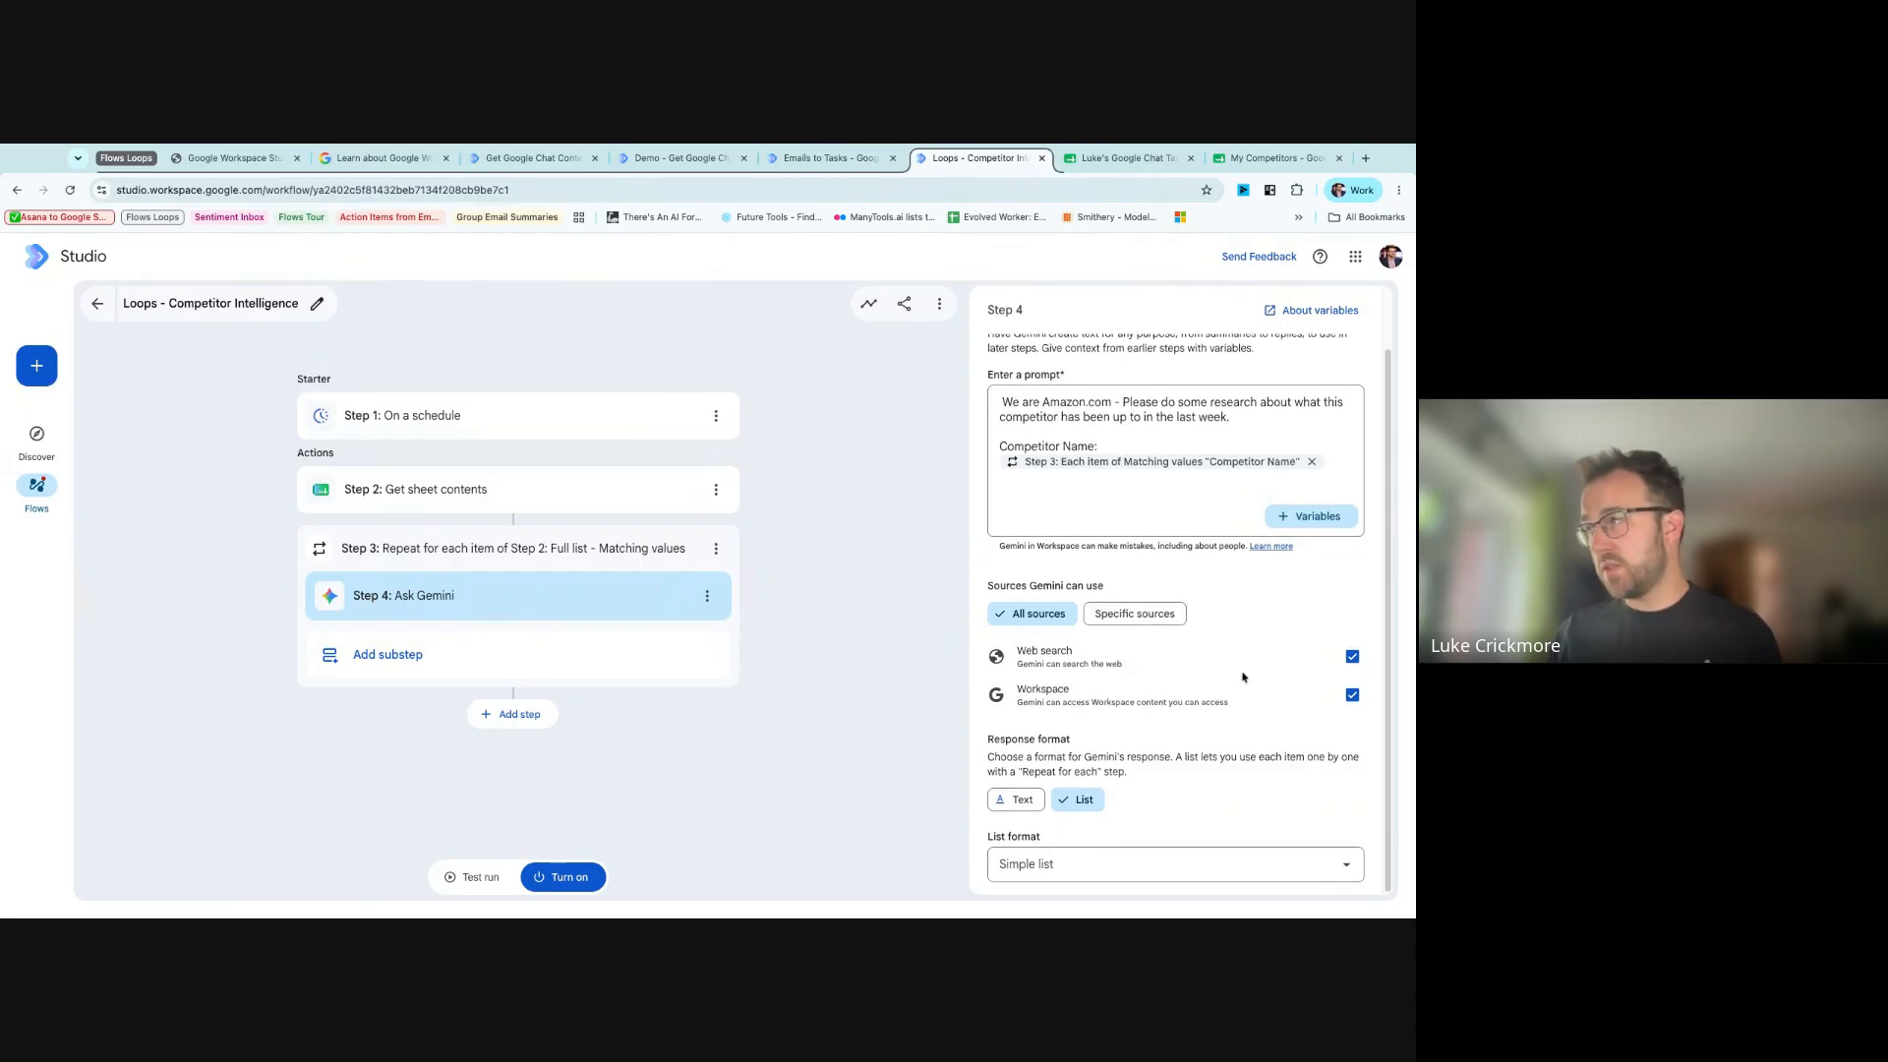
left_click(1352, 696)
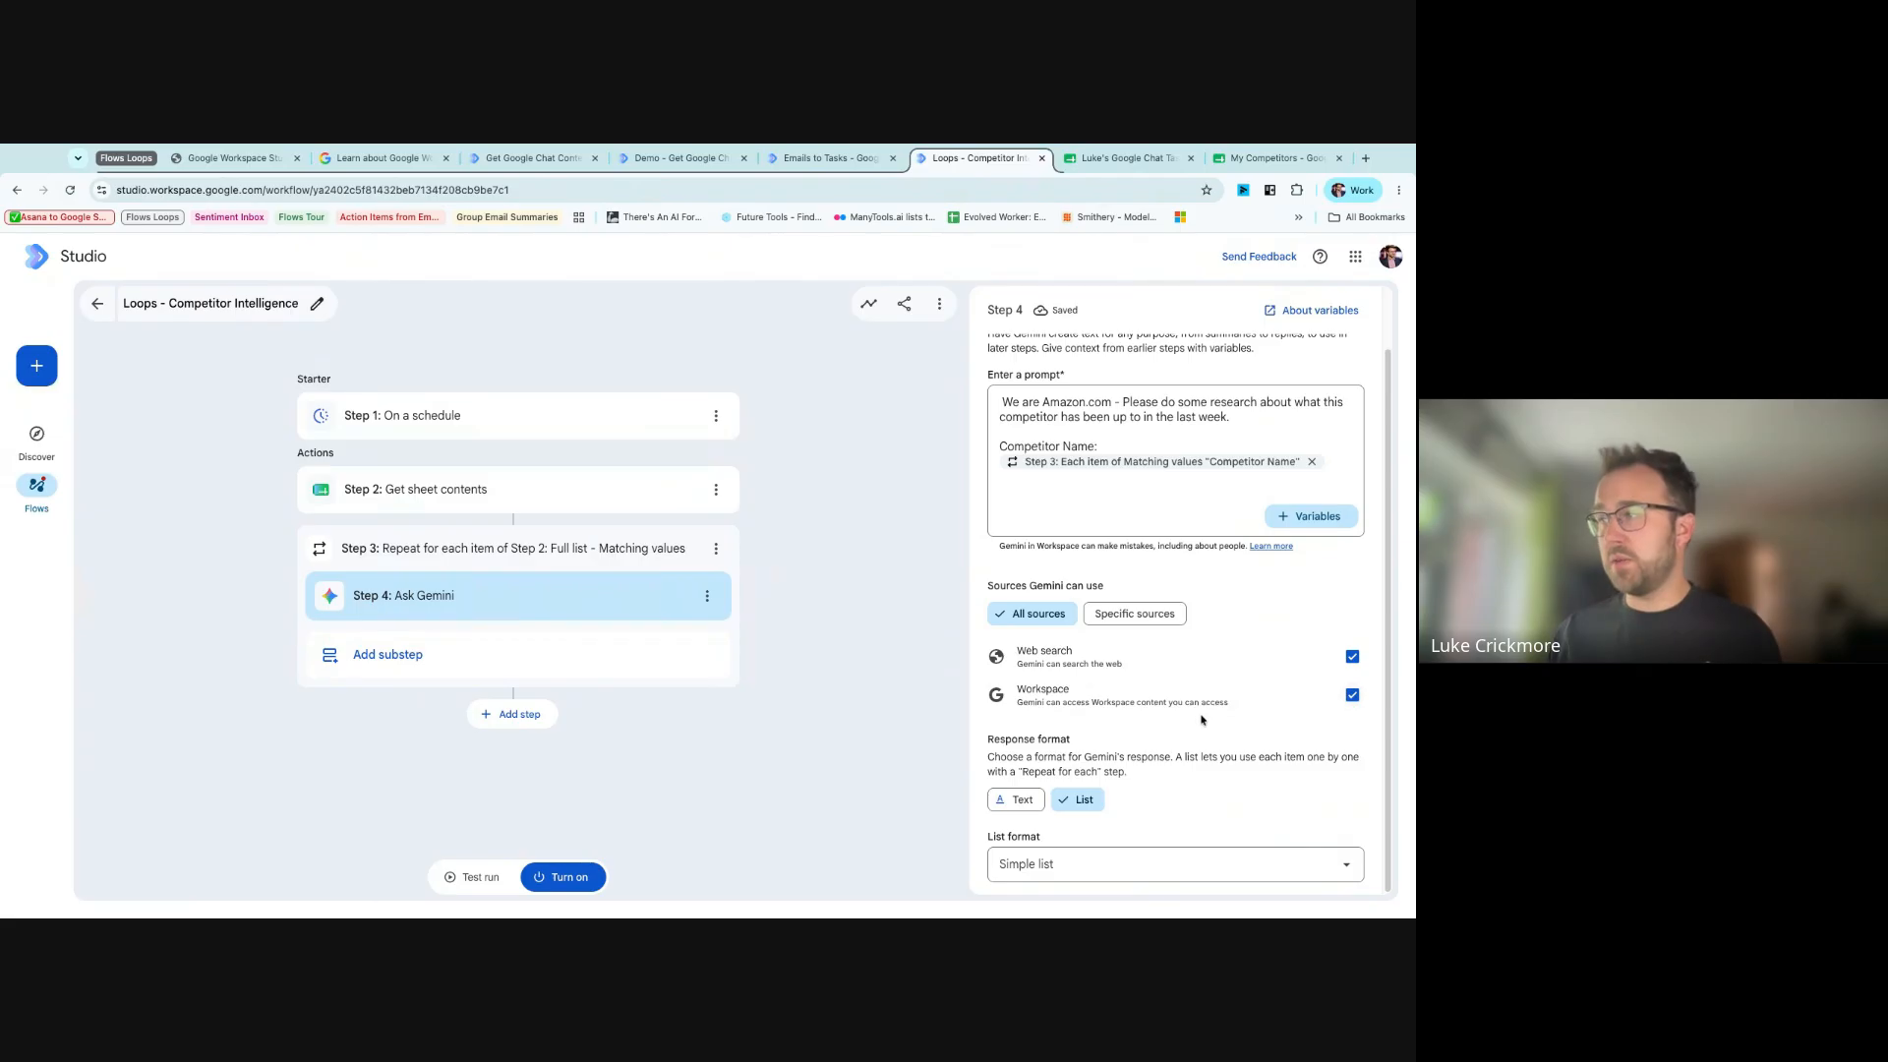
left_click(1108, 862)
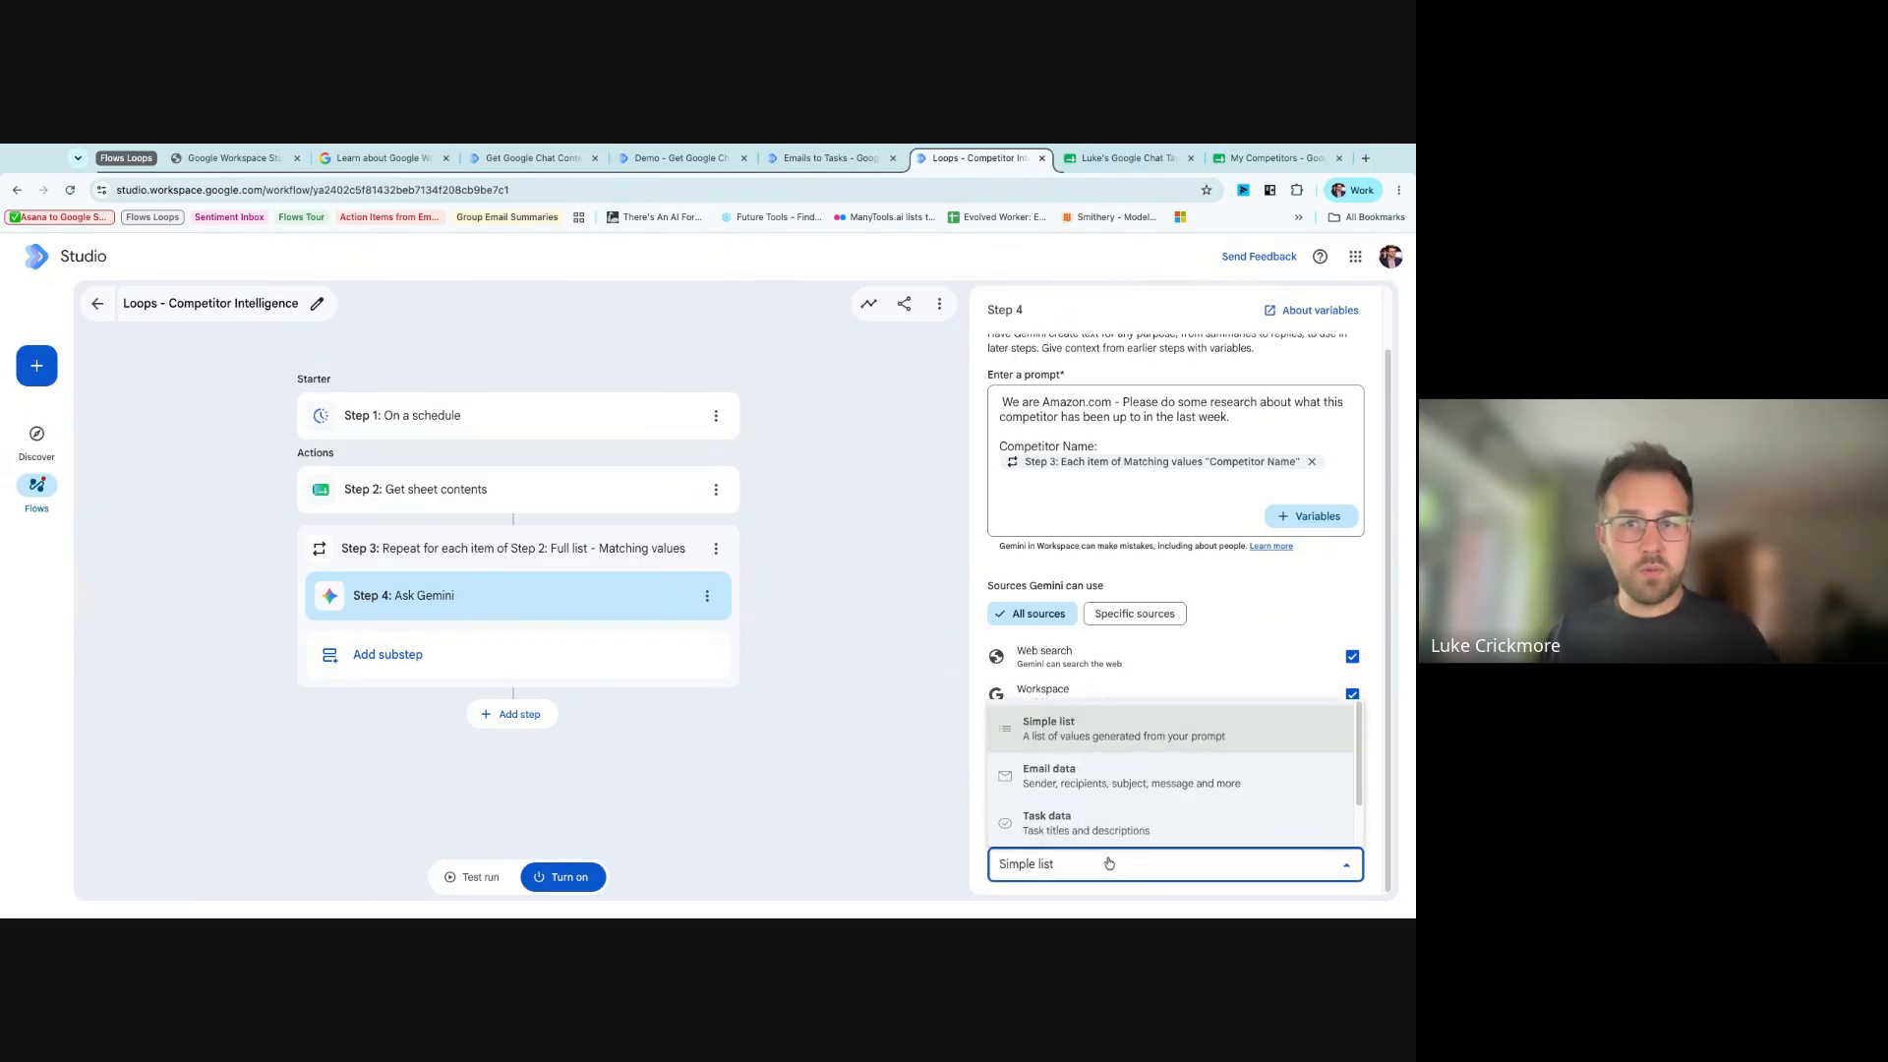
scroll(1105, 787, "down", 3)
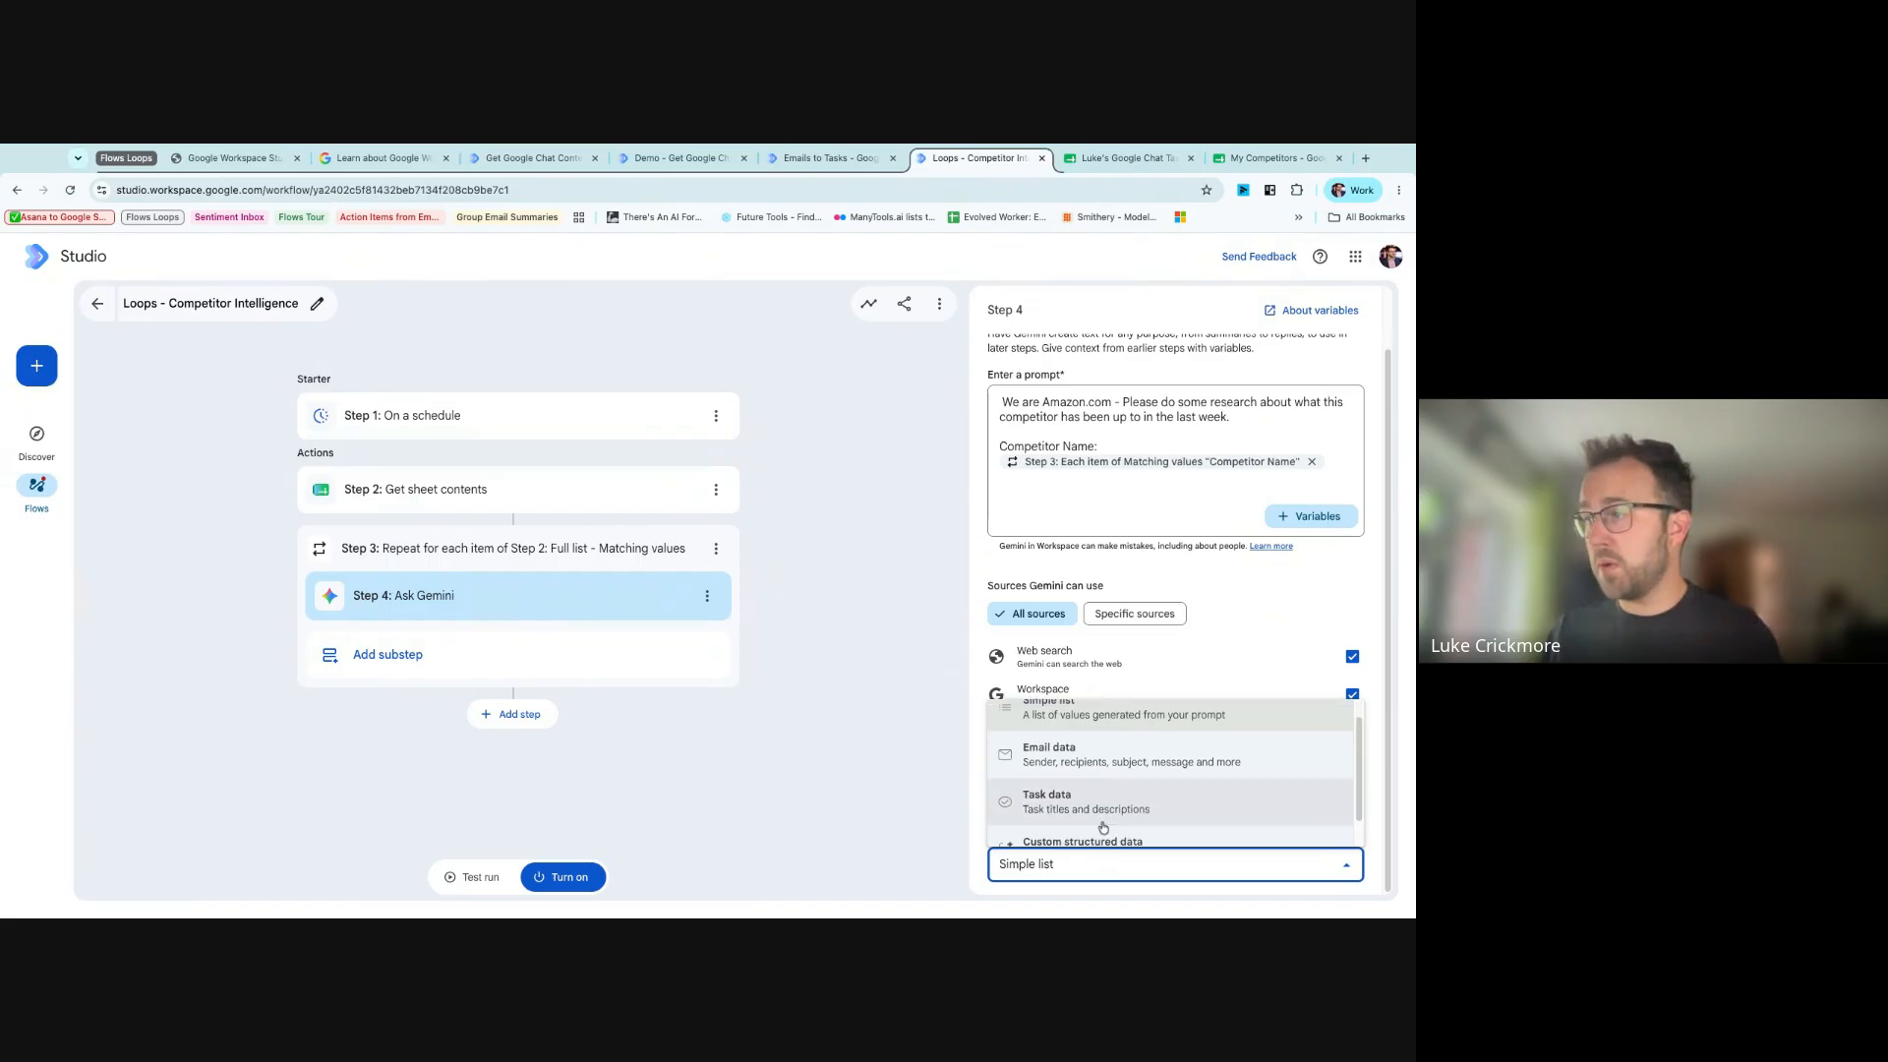
left_click(1102, 806)
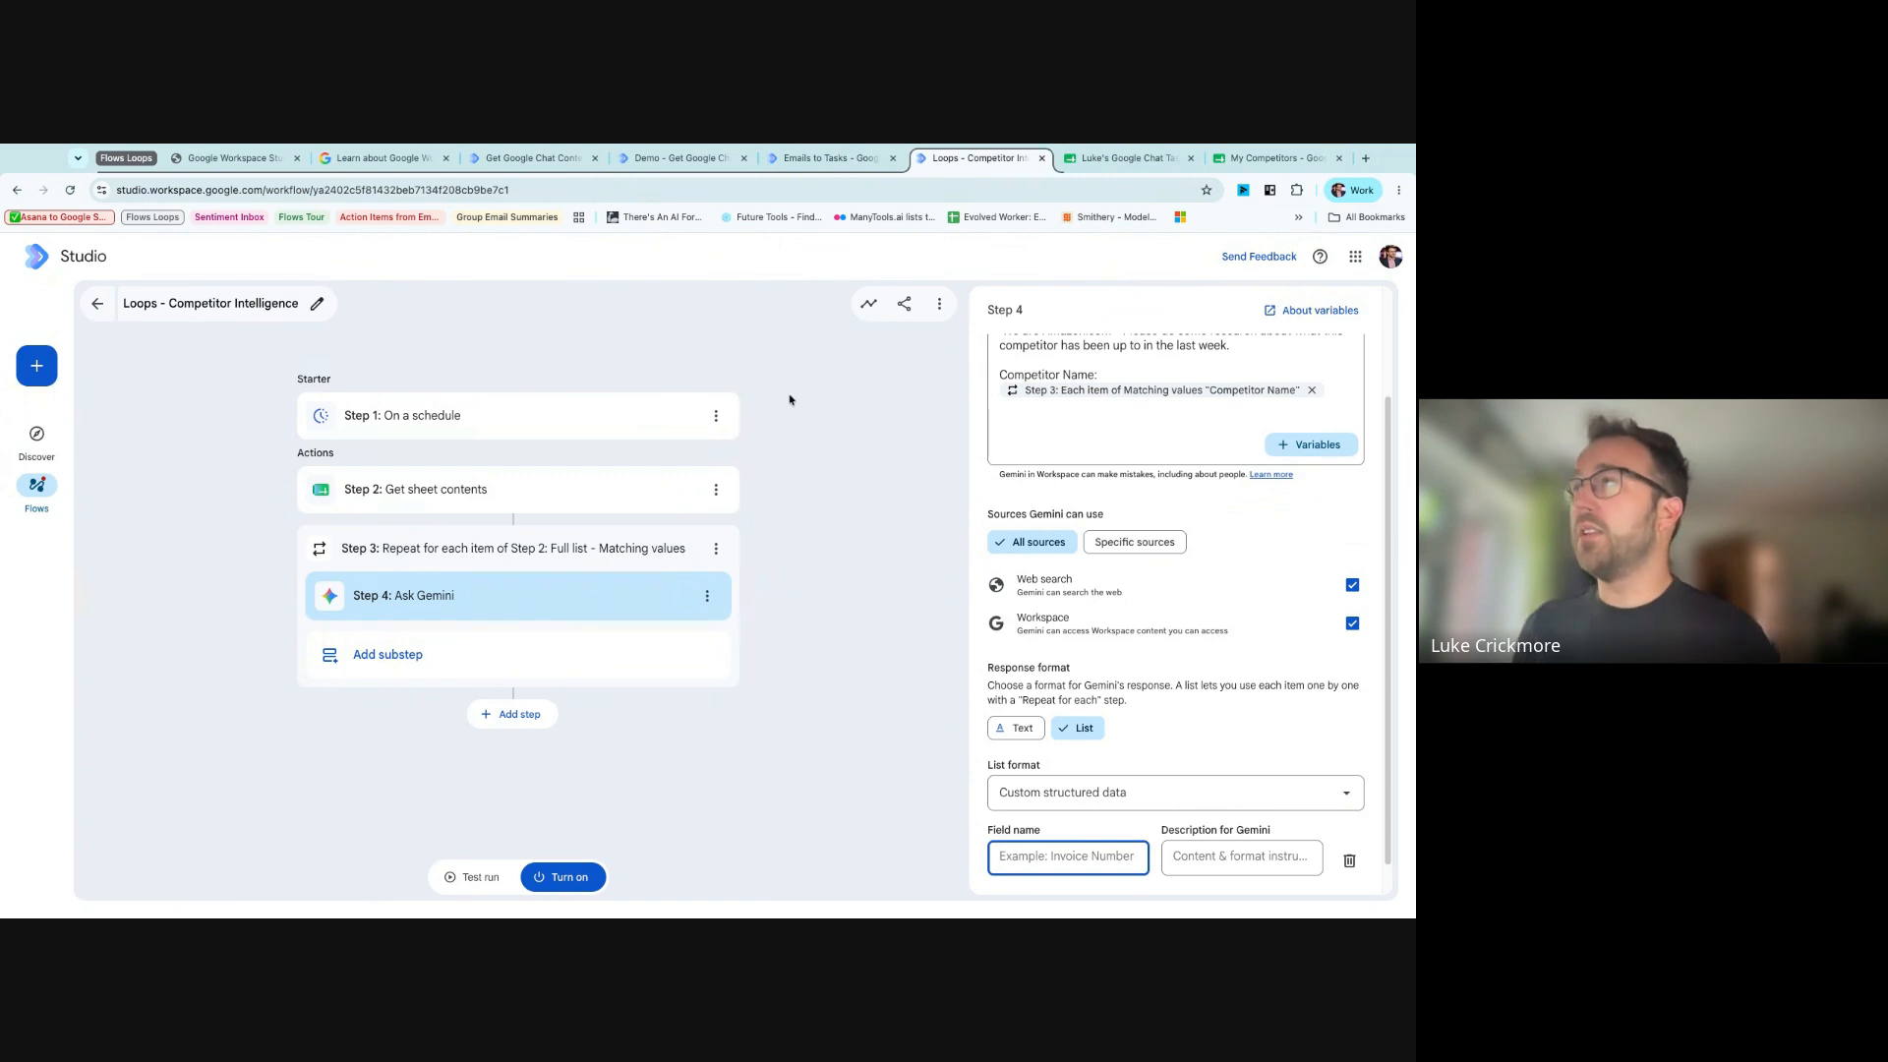
- Take the column E header from the My Competitors spreadsheet and name the first structured data field "Competitor Research" in the flow
left_click(1274, 158)
left_click(748, 365)
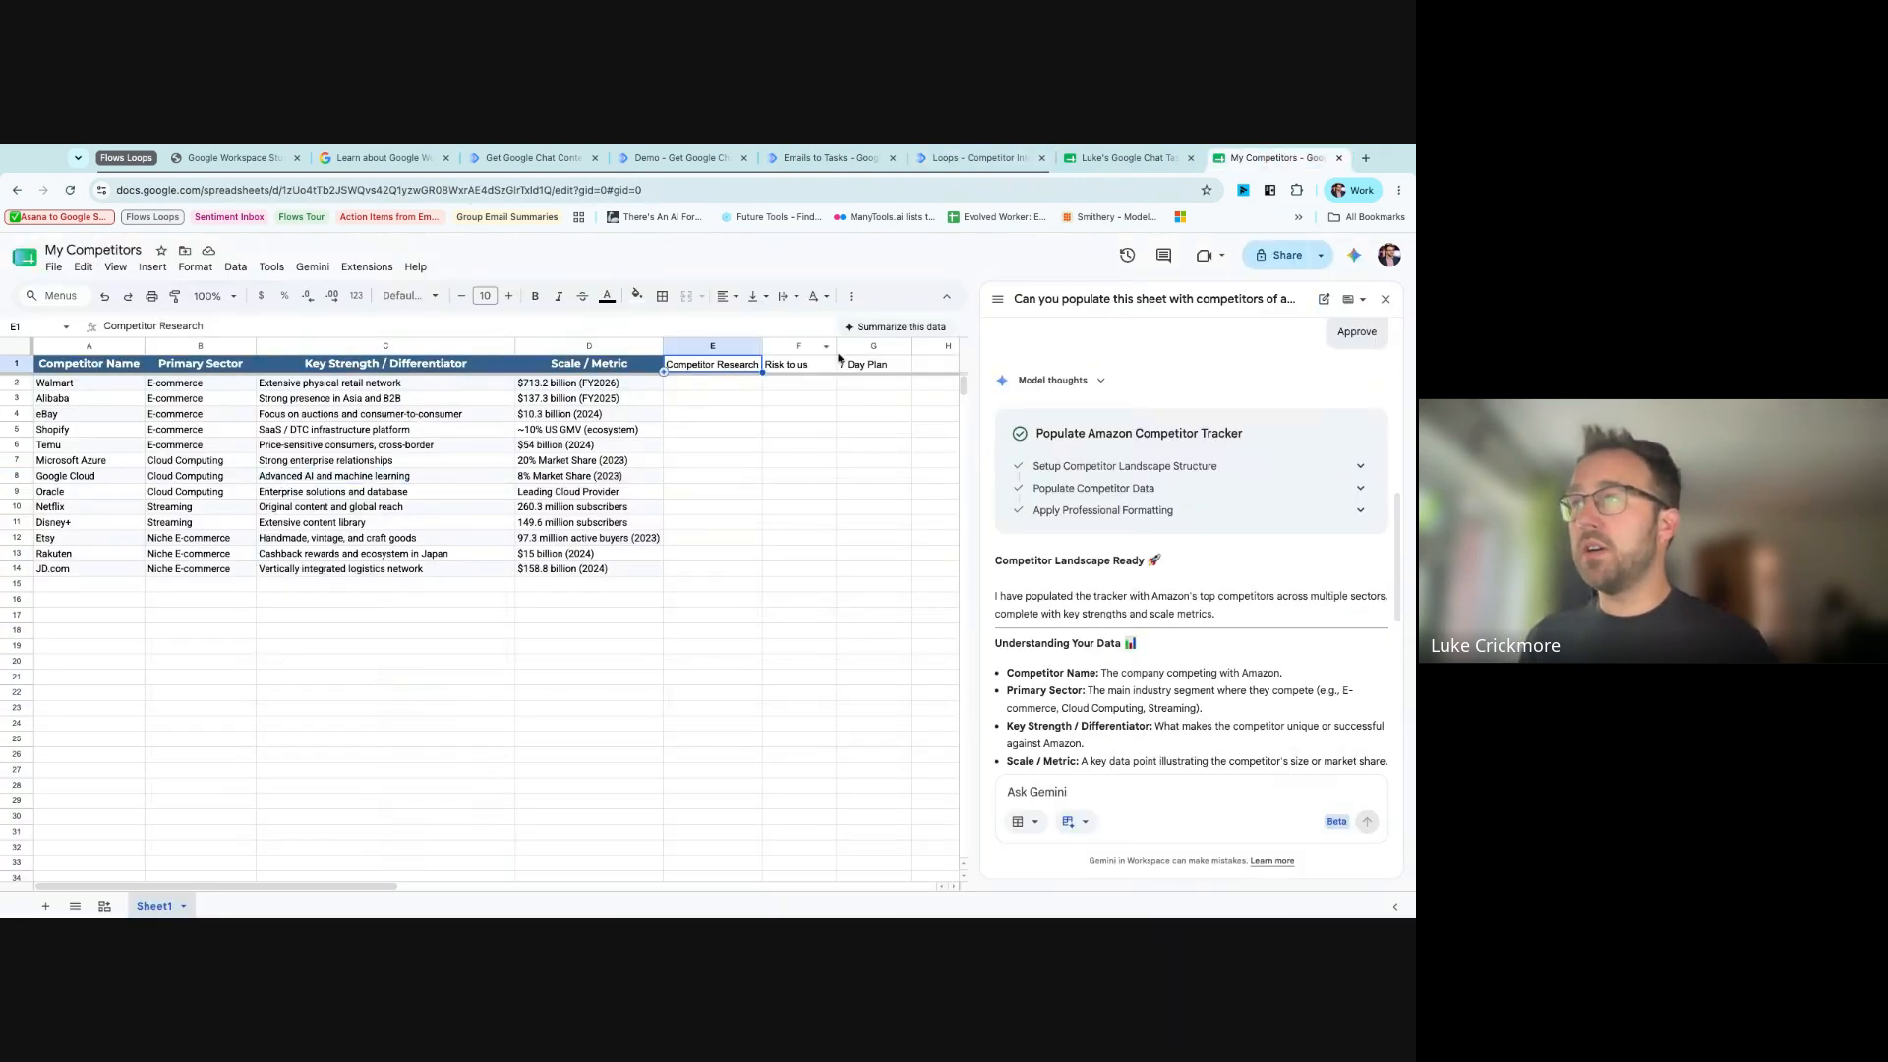
left_click(979, 158)
type("Competitor Research")
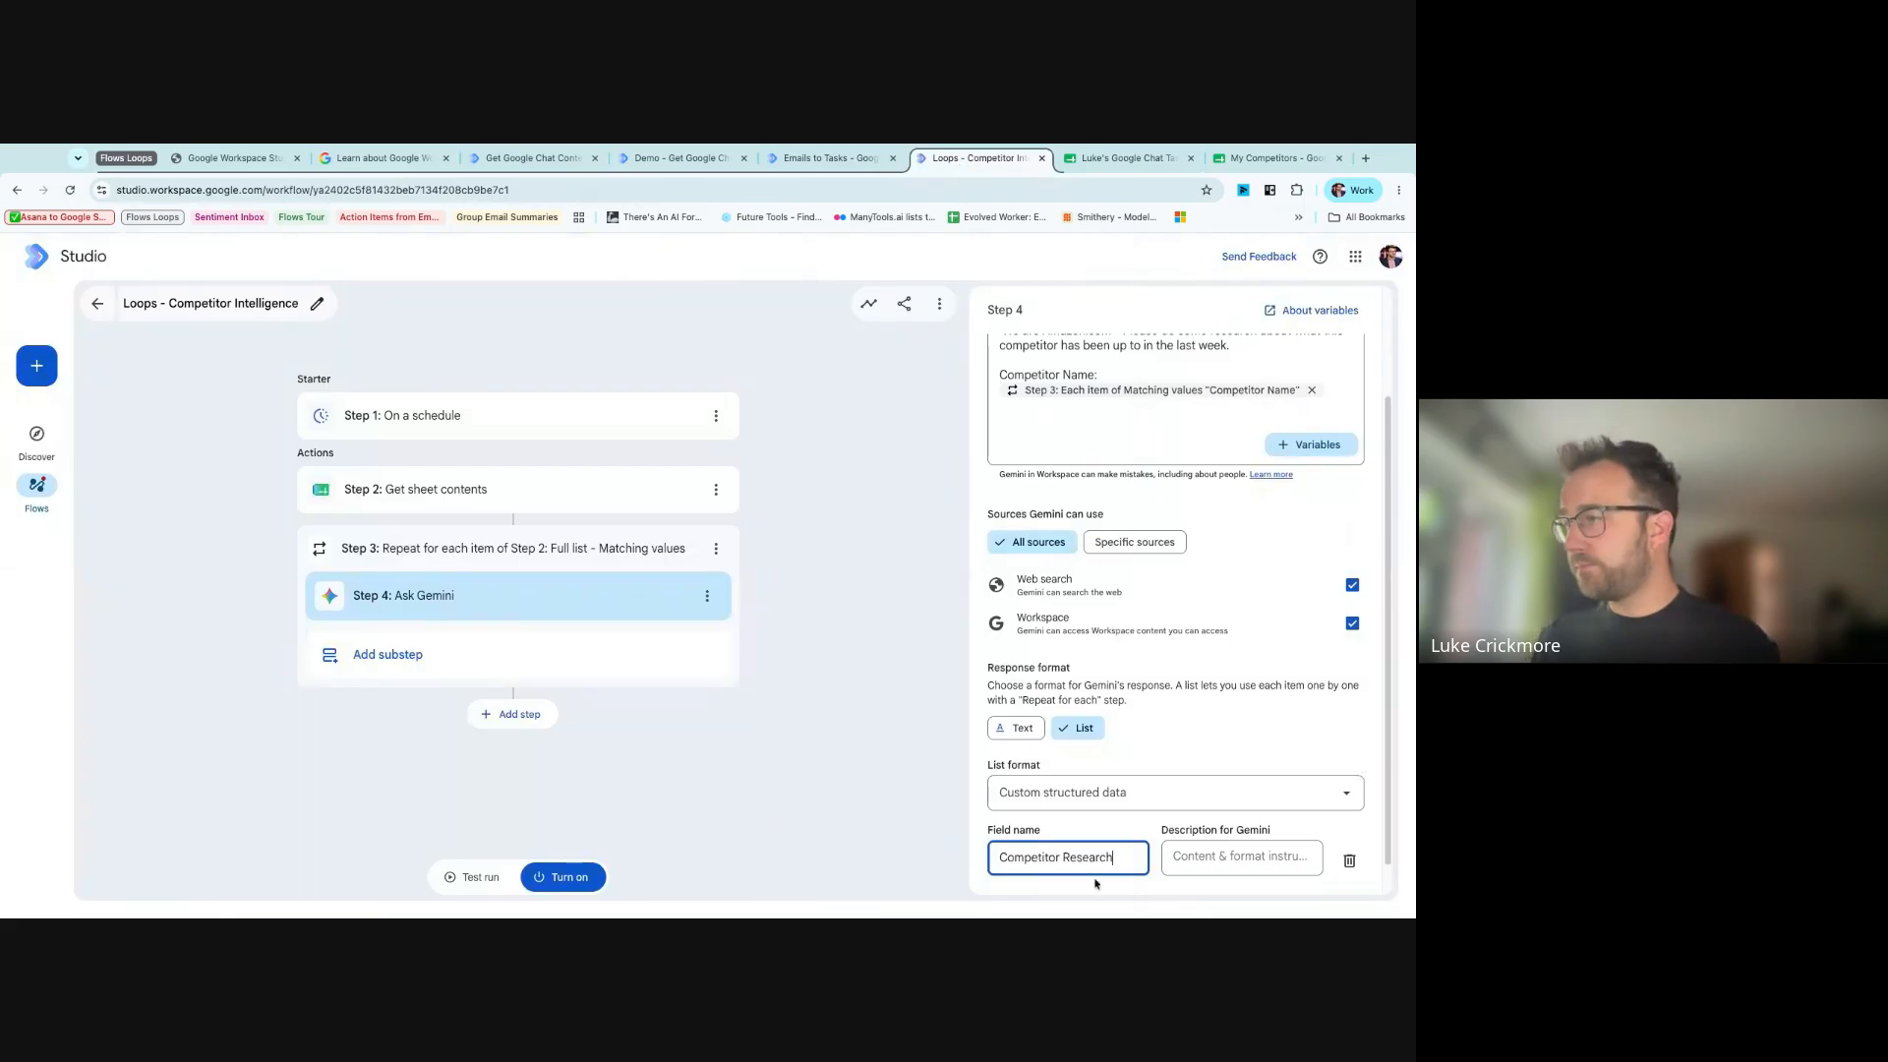
- Check the column F header in the My Competitors spreadsheet and add a second structured data field named "Risk to us" in the flow
left_click(1274, 157)
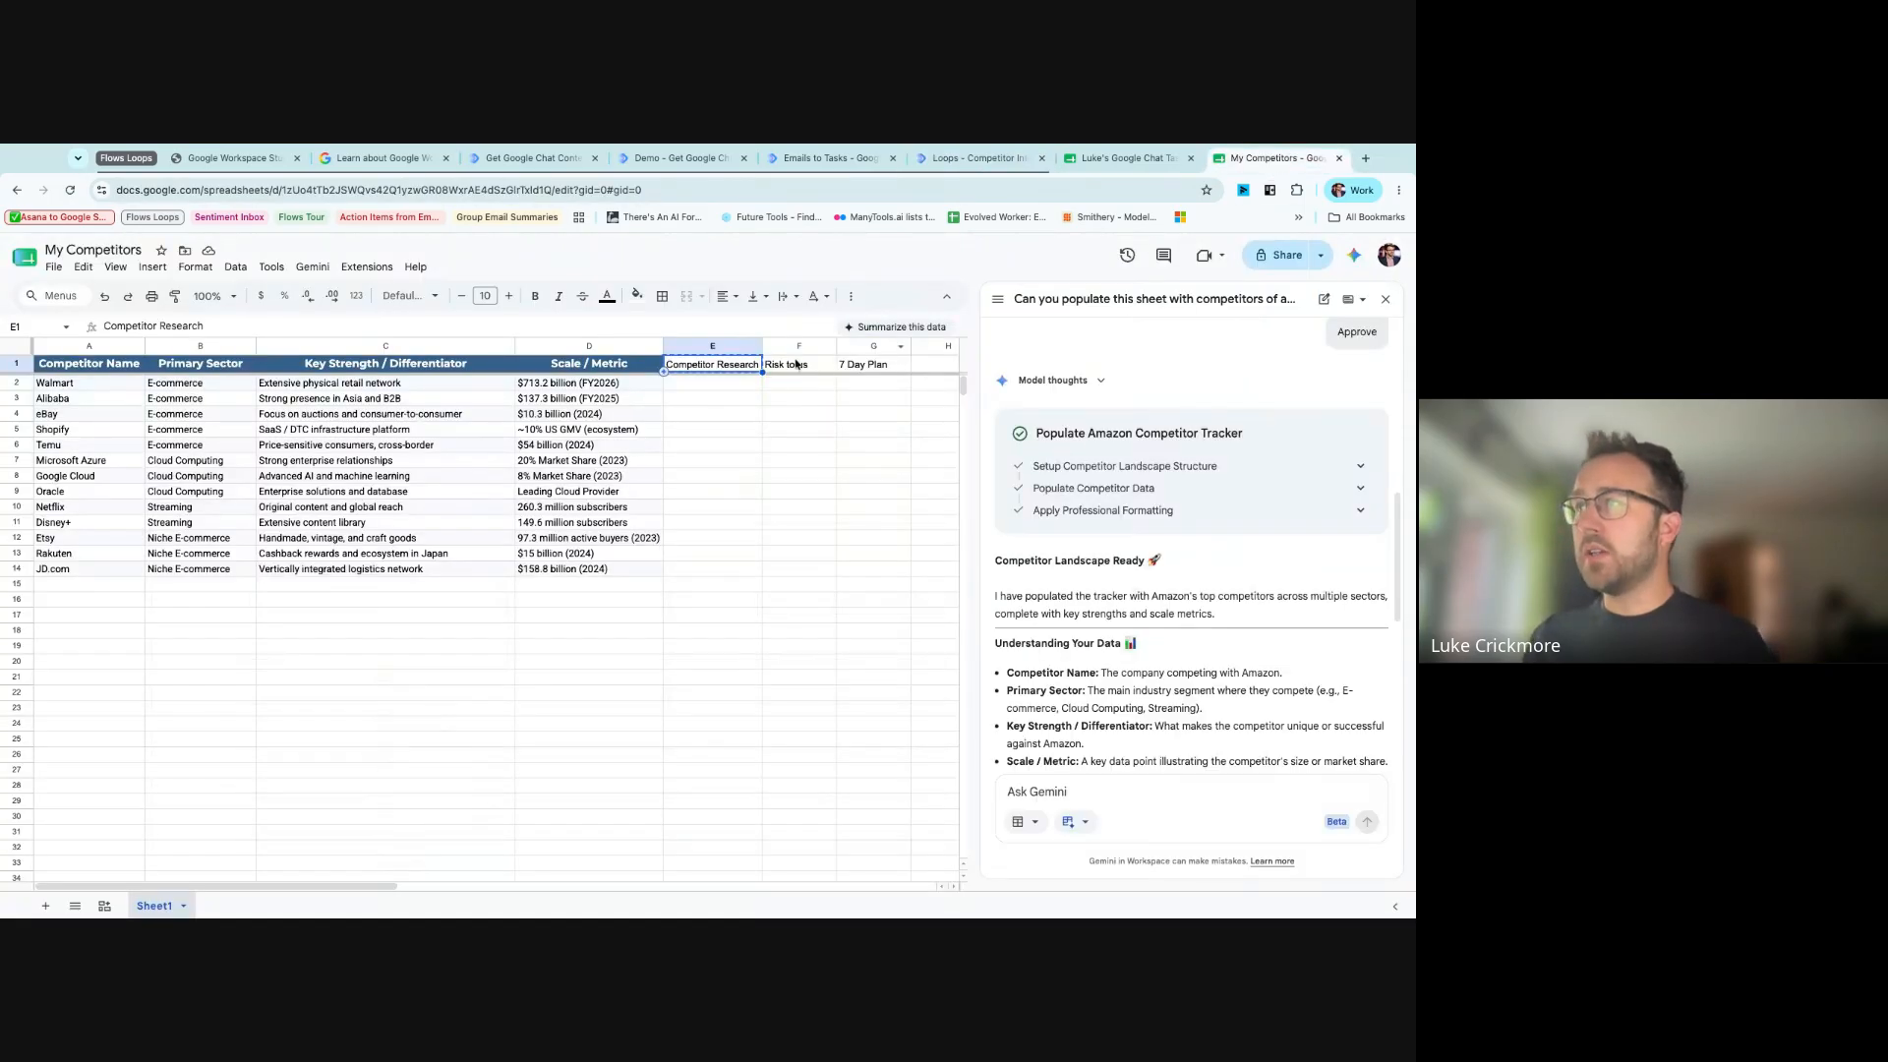
left_click(796, 365)
left_click(979, 157)
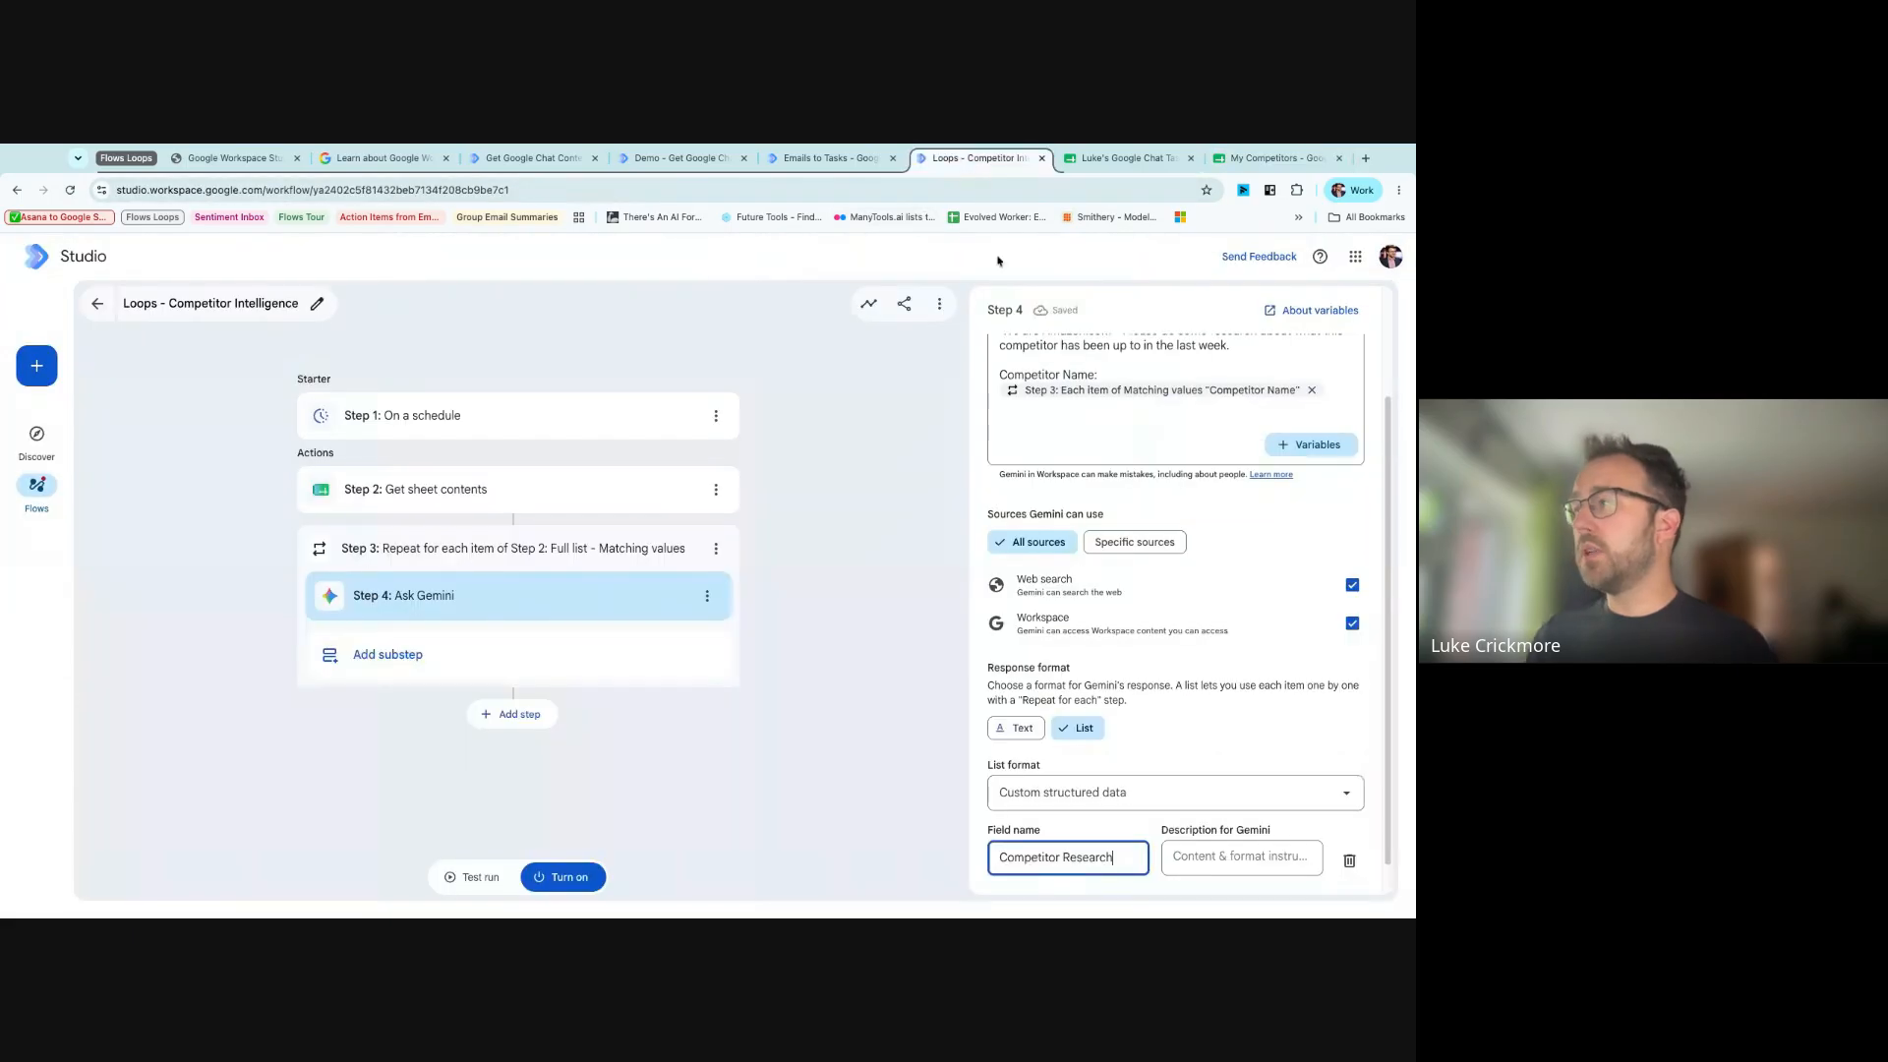
scroll(1100, 822, "down", 2)
left_click(1024, 867)
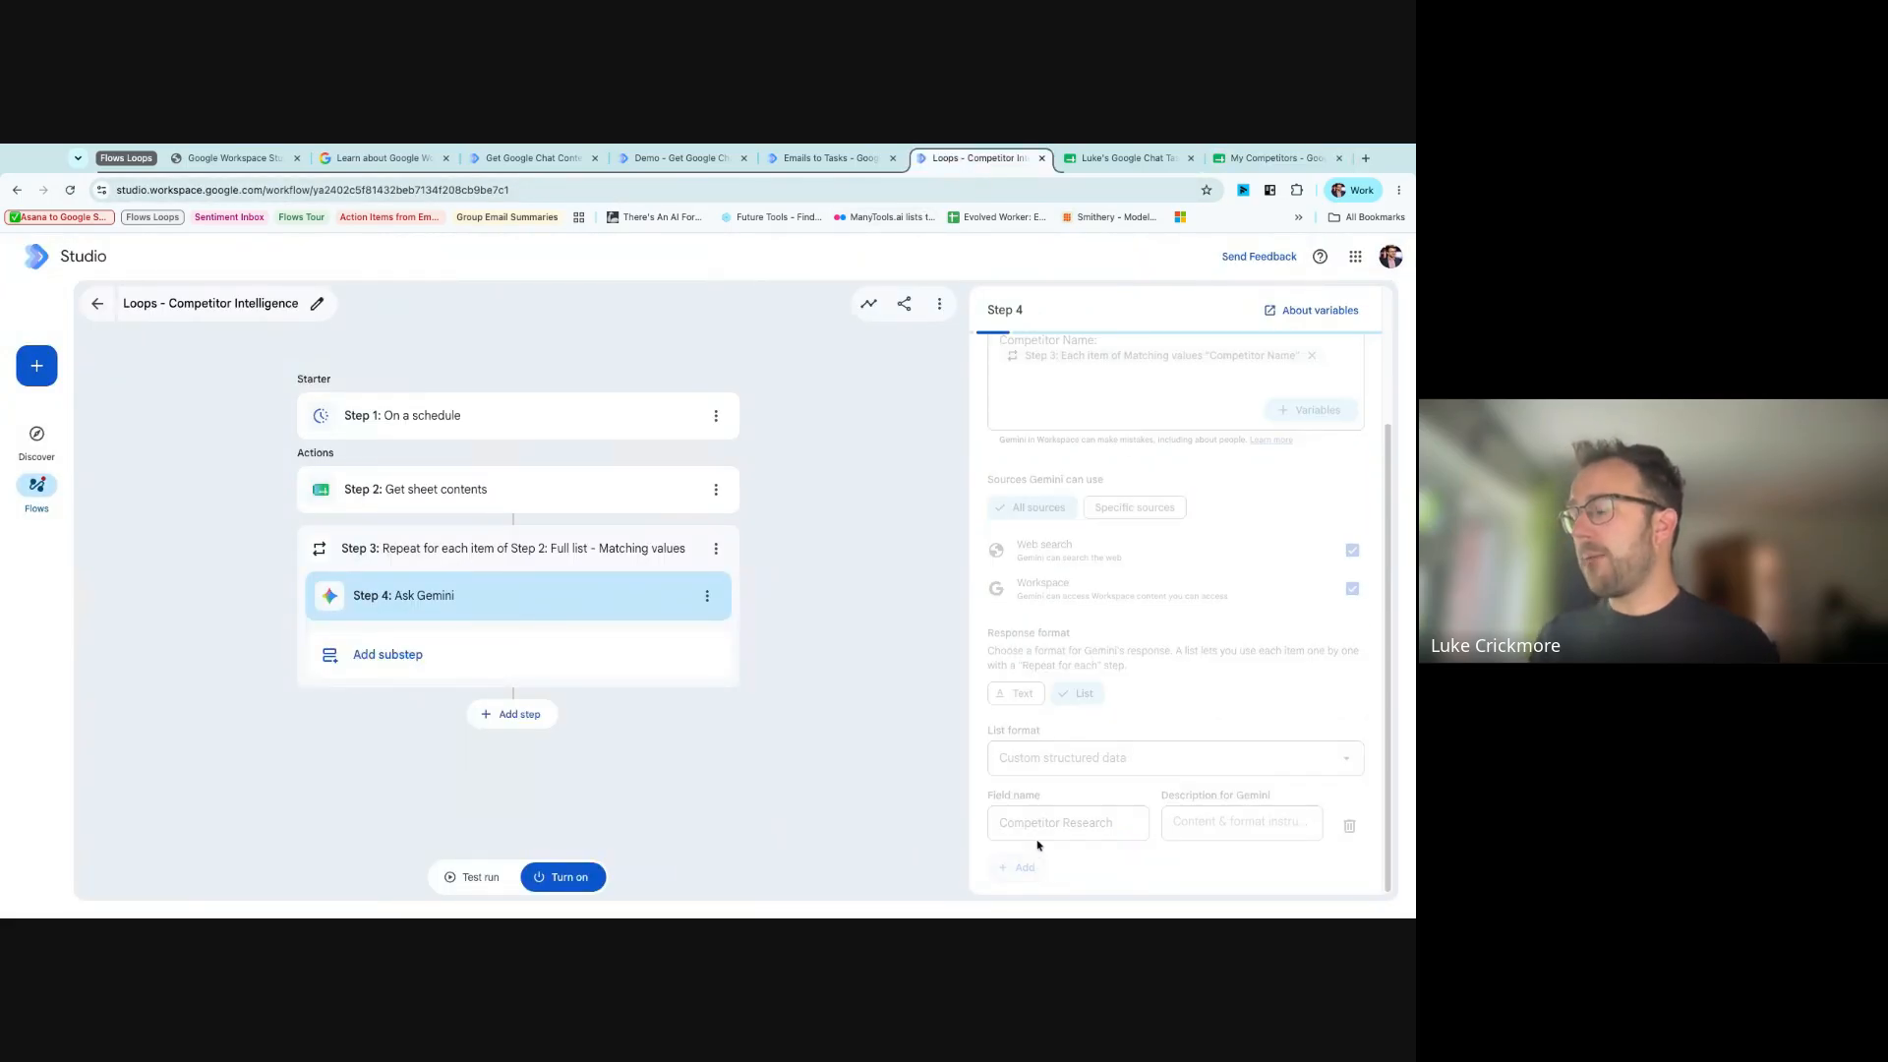
left_click(1041, 831)
type("Risk to us")
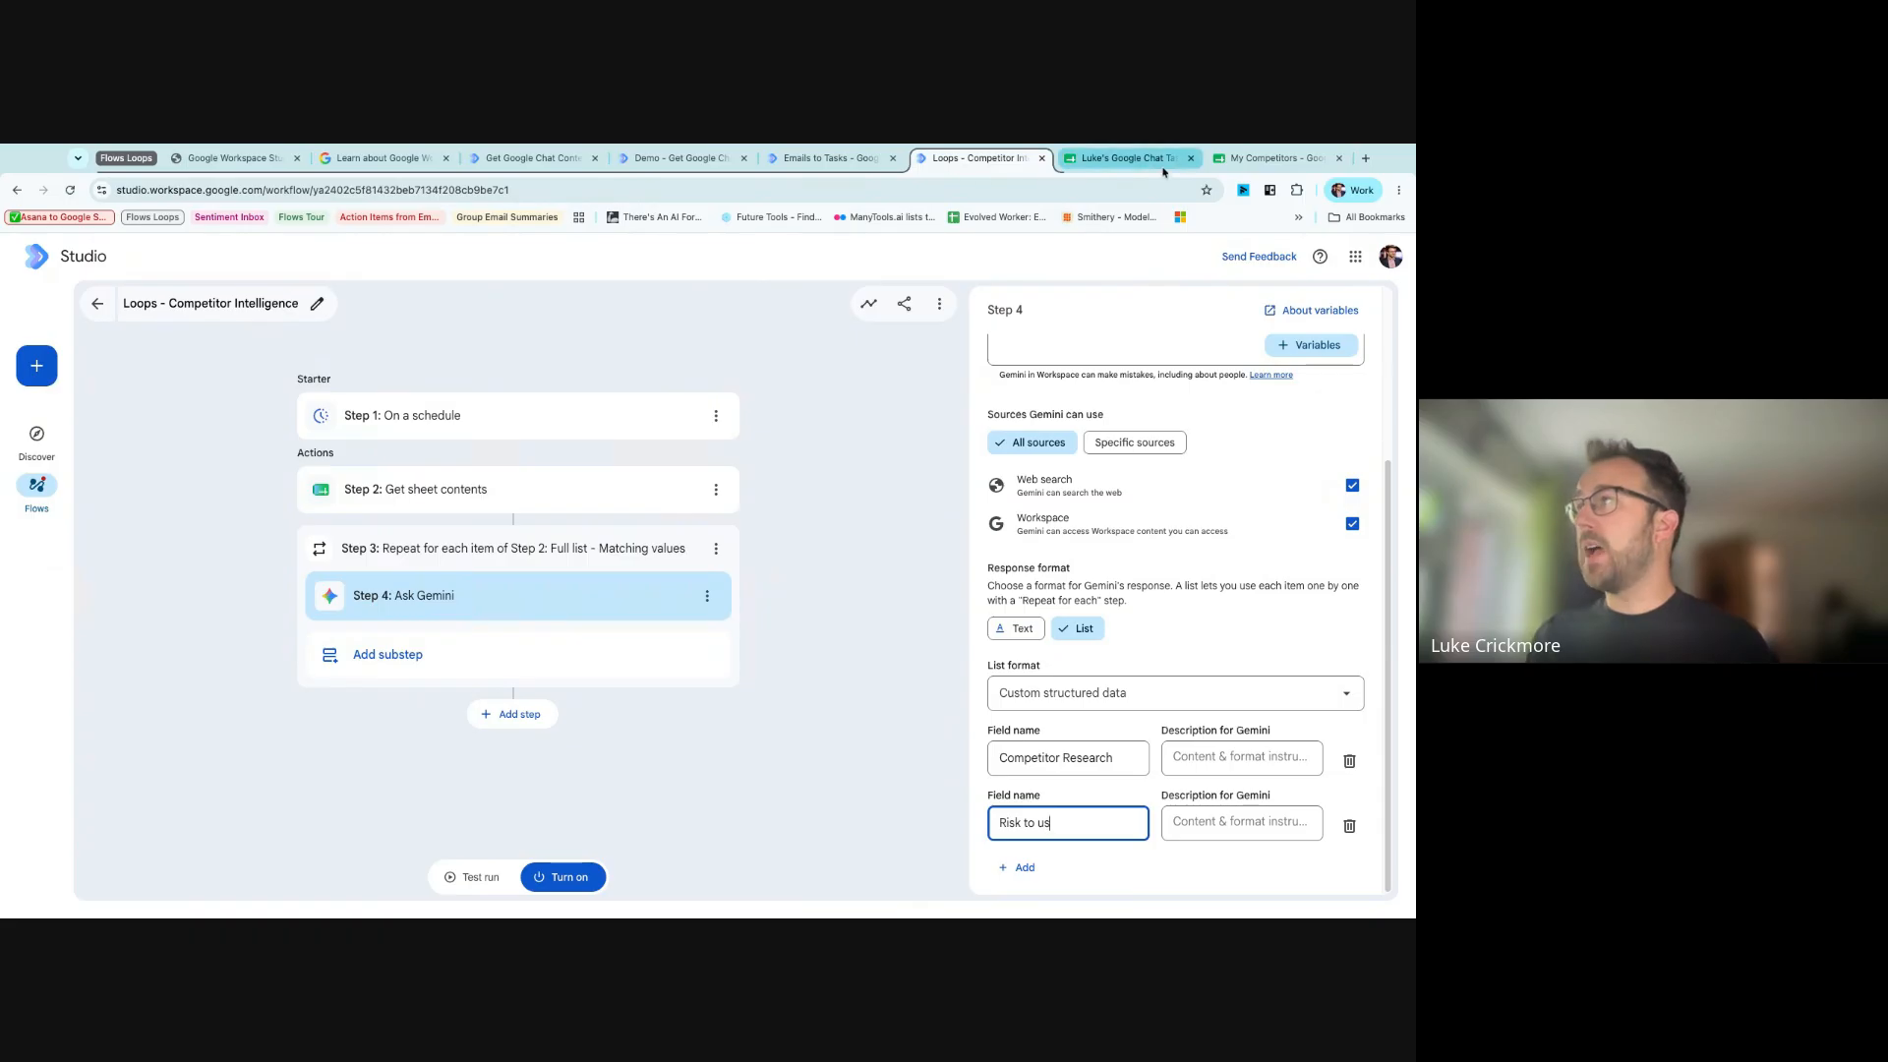
- Copy the column G header from the My Competitors spreadsheet and add a third structured data field named "7 Day Plan" in the flow
left_click(1234, 163)
triple_click(861, 364)
key("super+c")
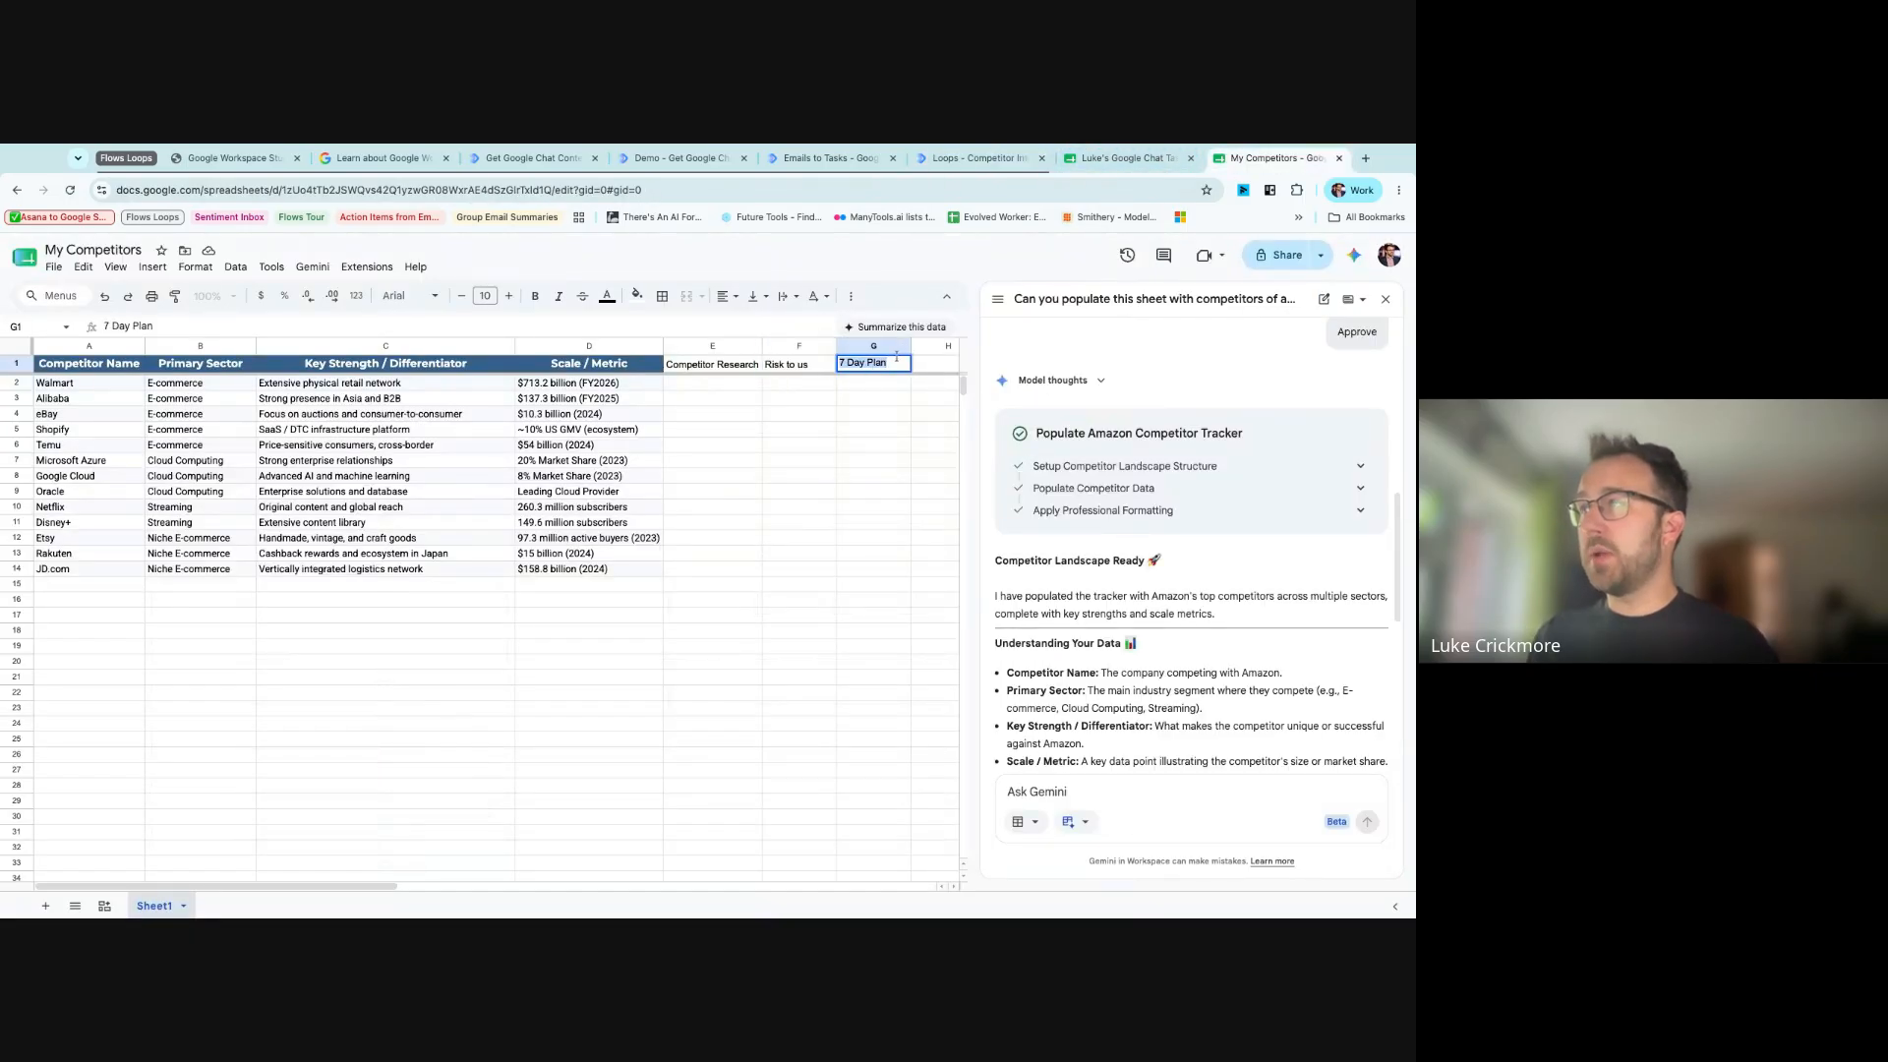
left_click(979, 163)
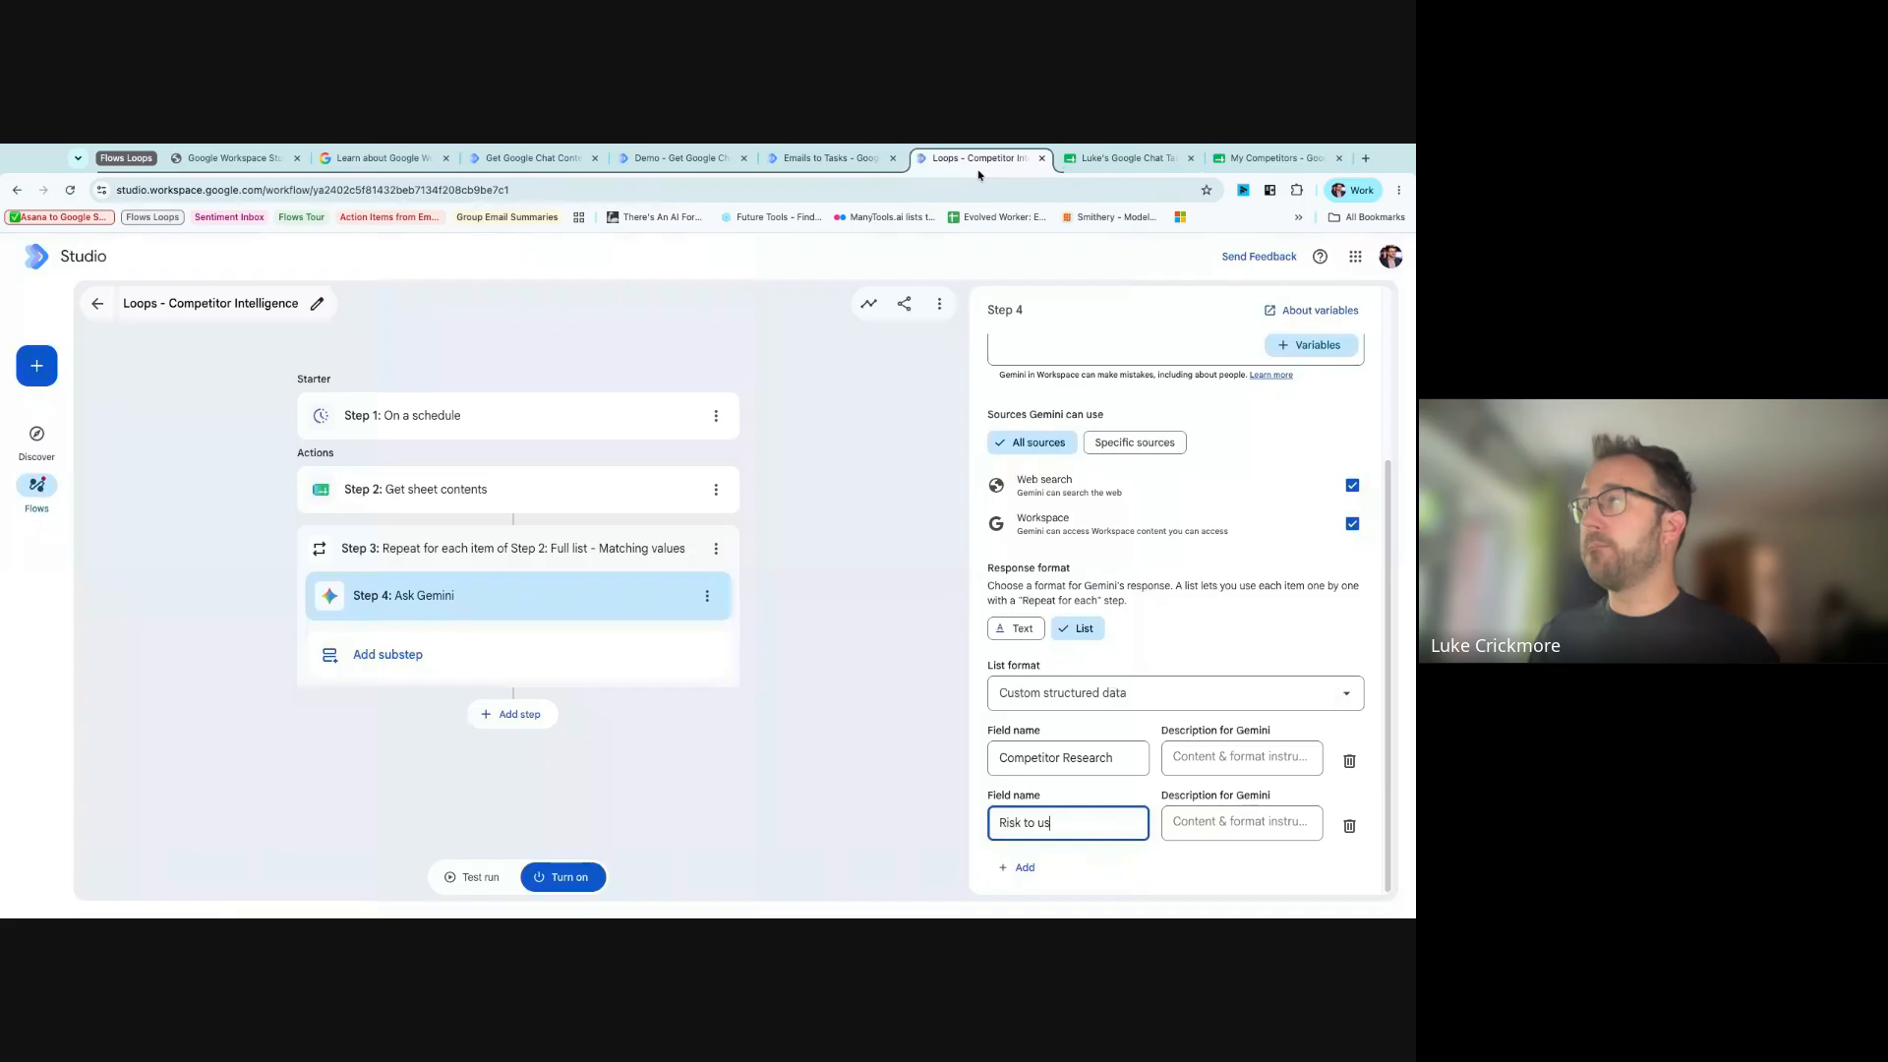
left_click(1047, 866)
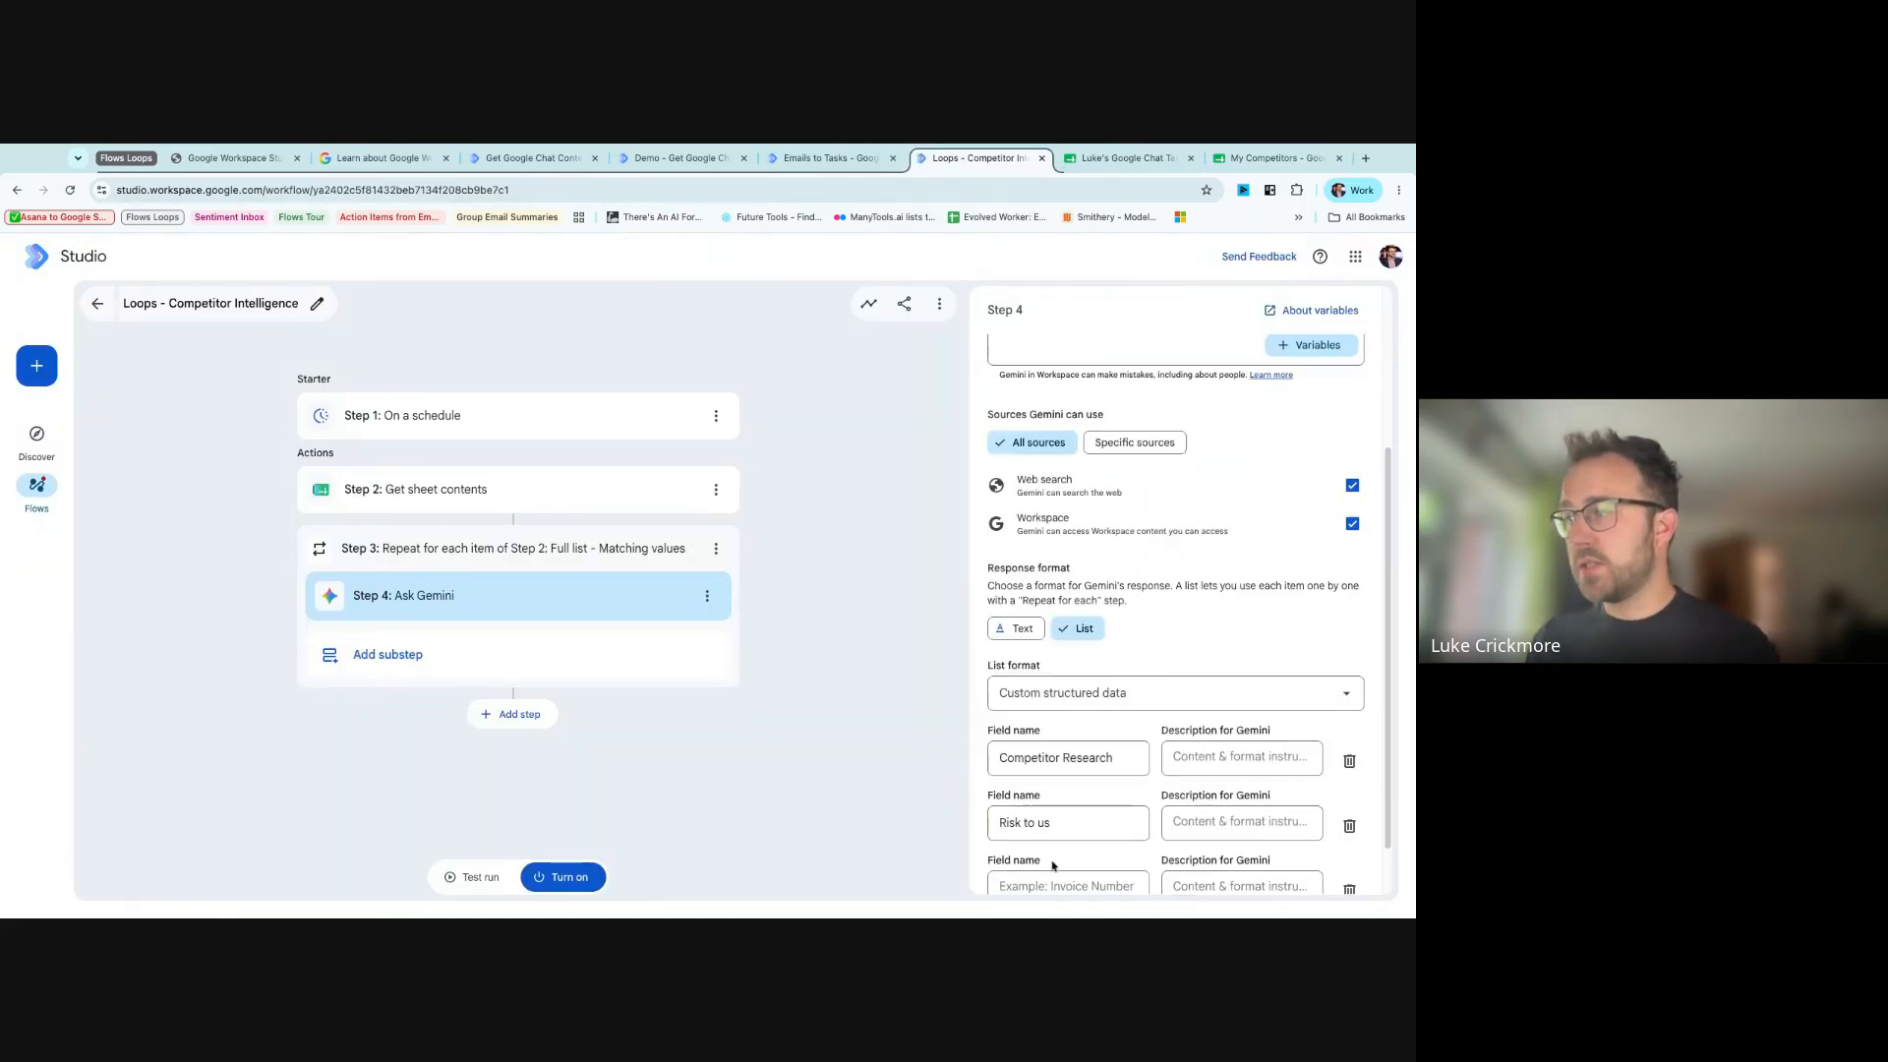
left_click(1054, 882)
key("super+v")
- Set the Competitor Research field's description for Gemini to "General research around the comeptitor over the last week"
scroll(1067, 786, "up", 3)
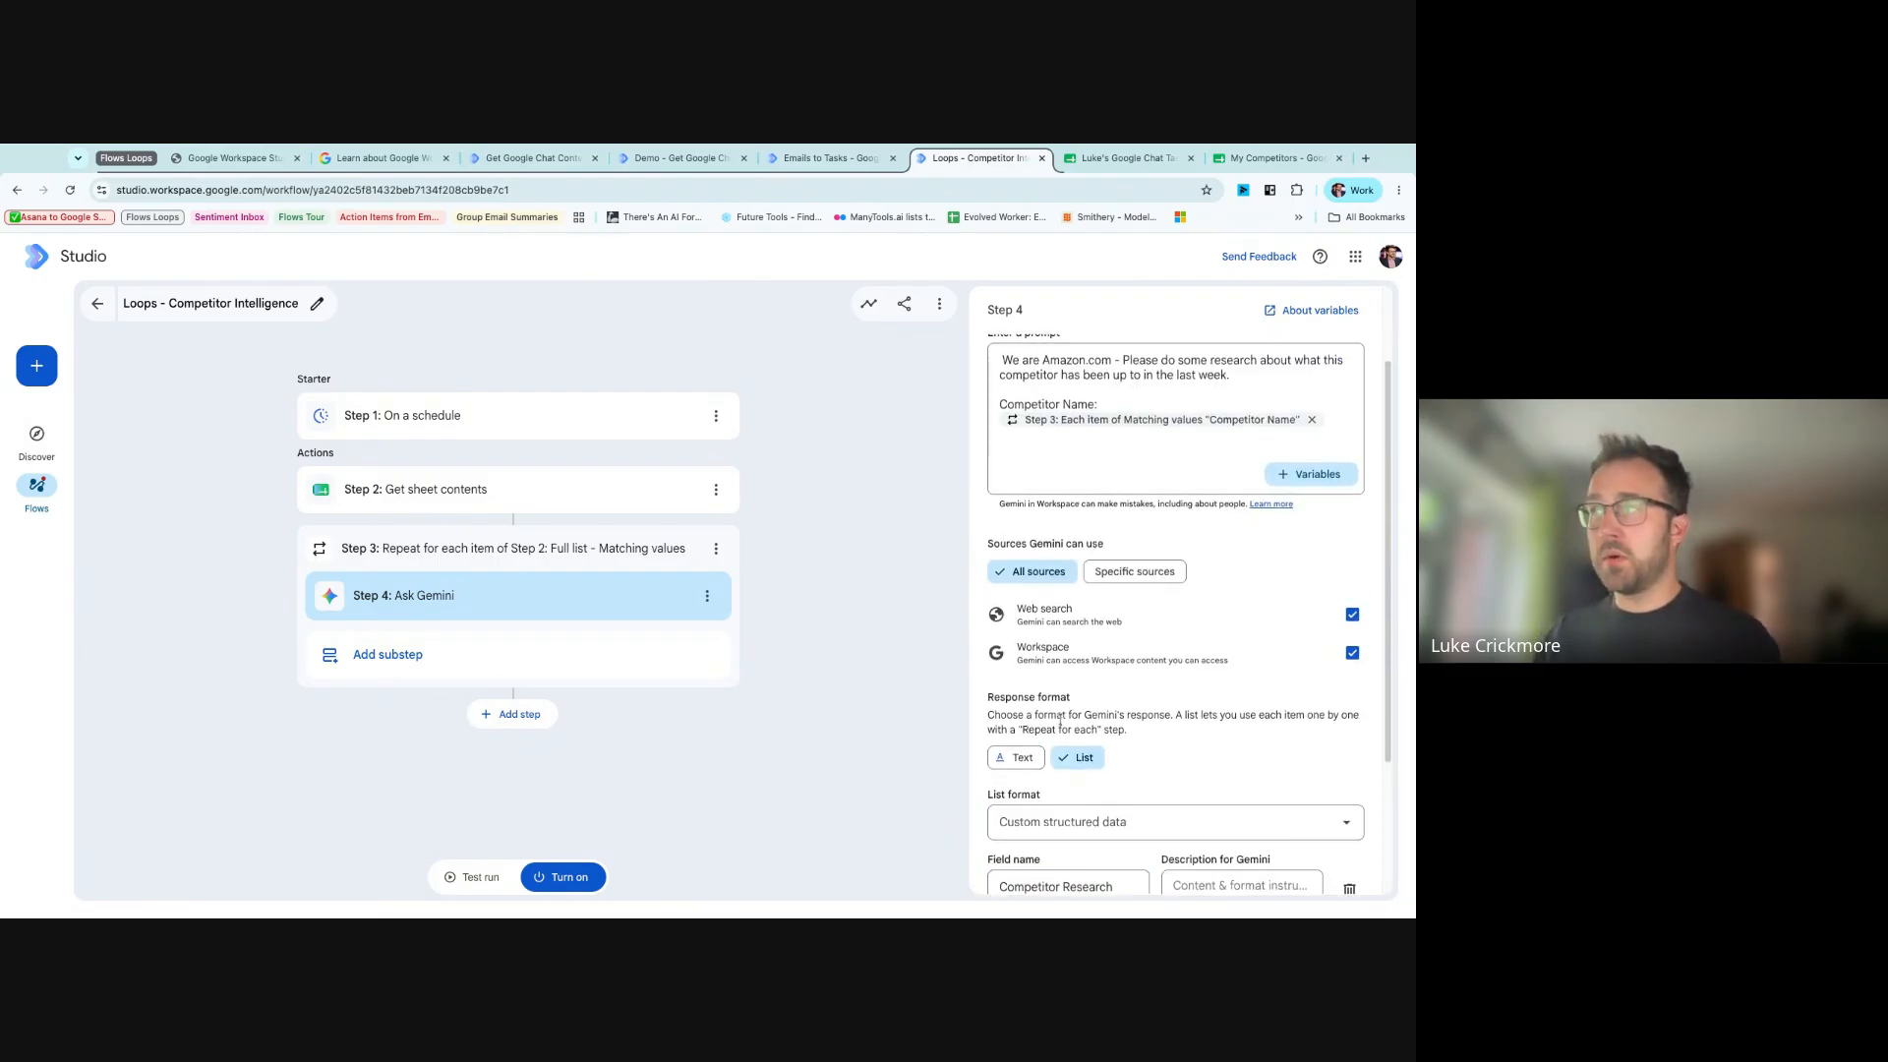
scroll(1061, 725, "up", 2)
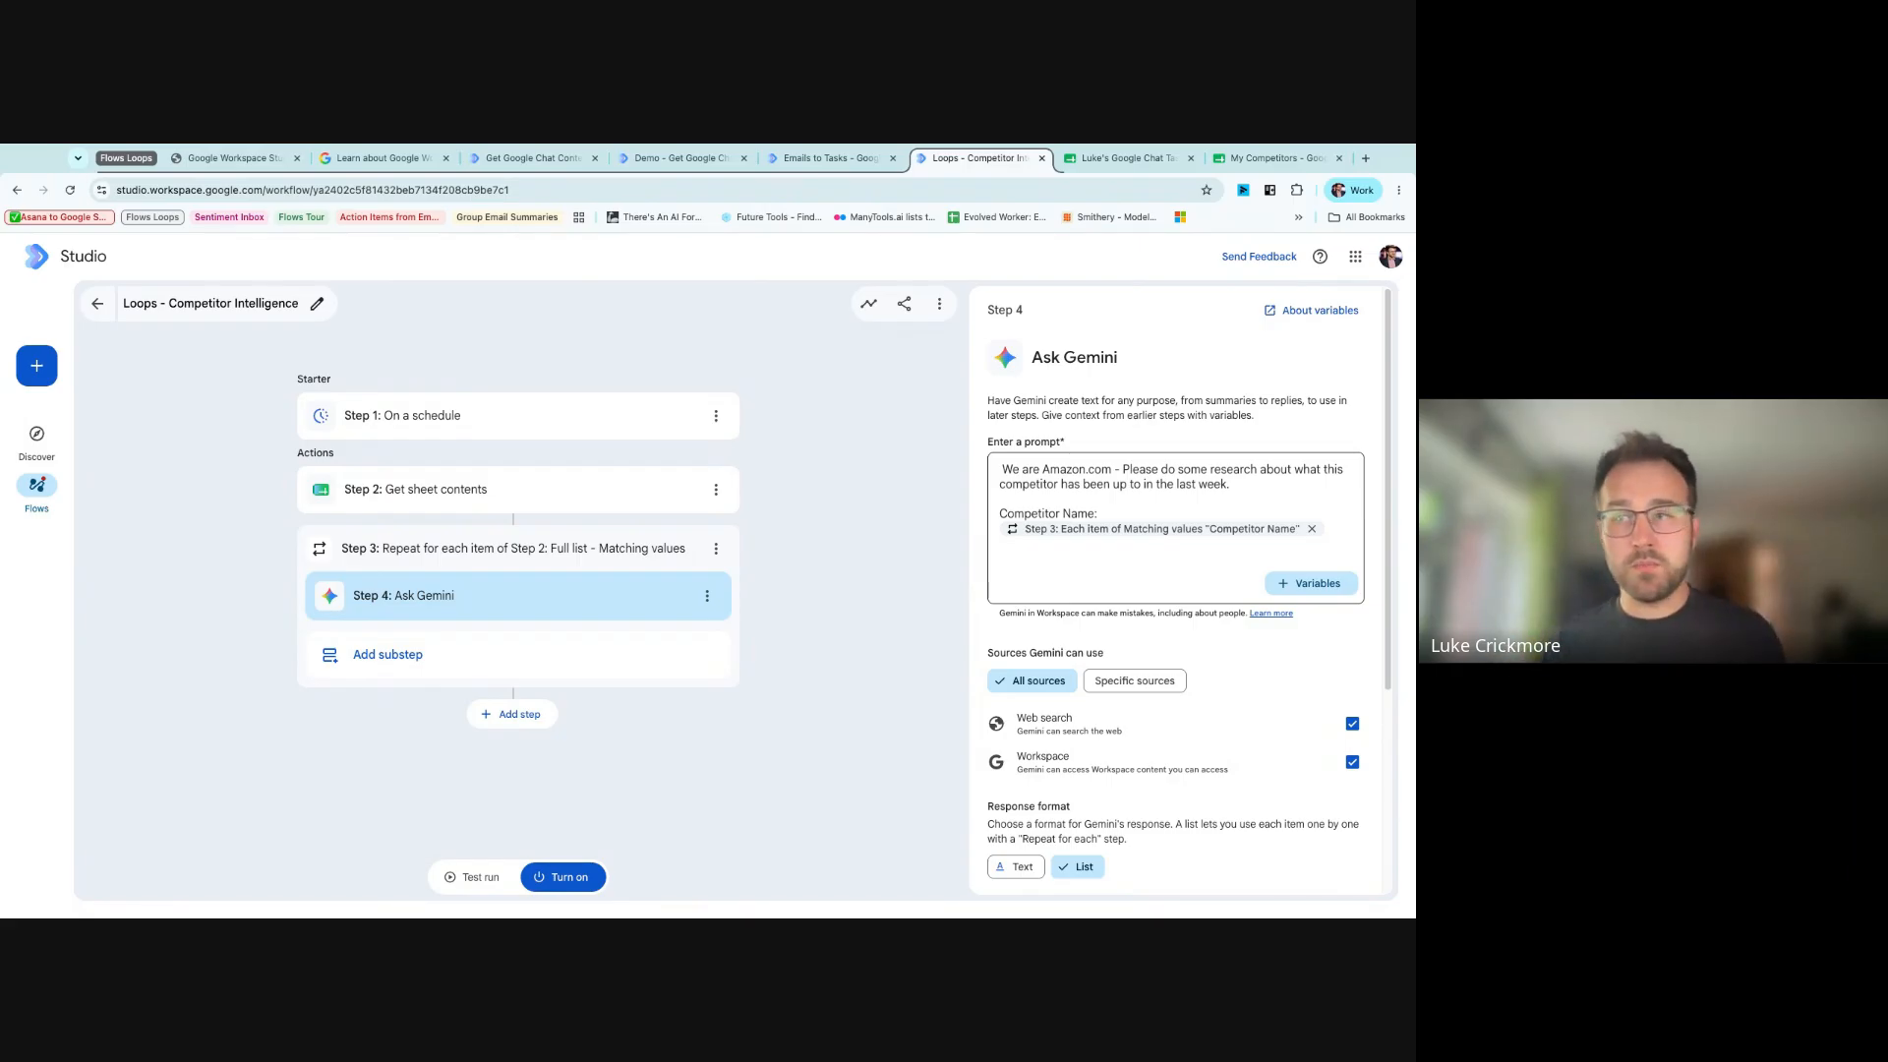
scroll(1173, 735, "down", 5)
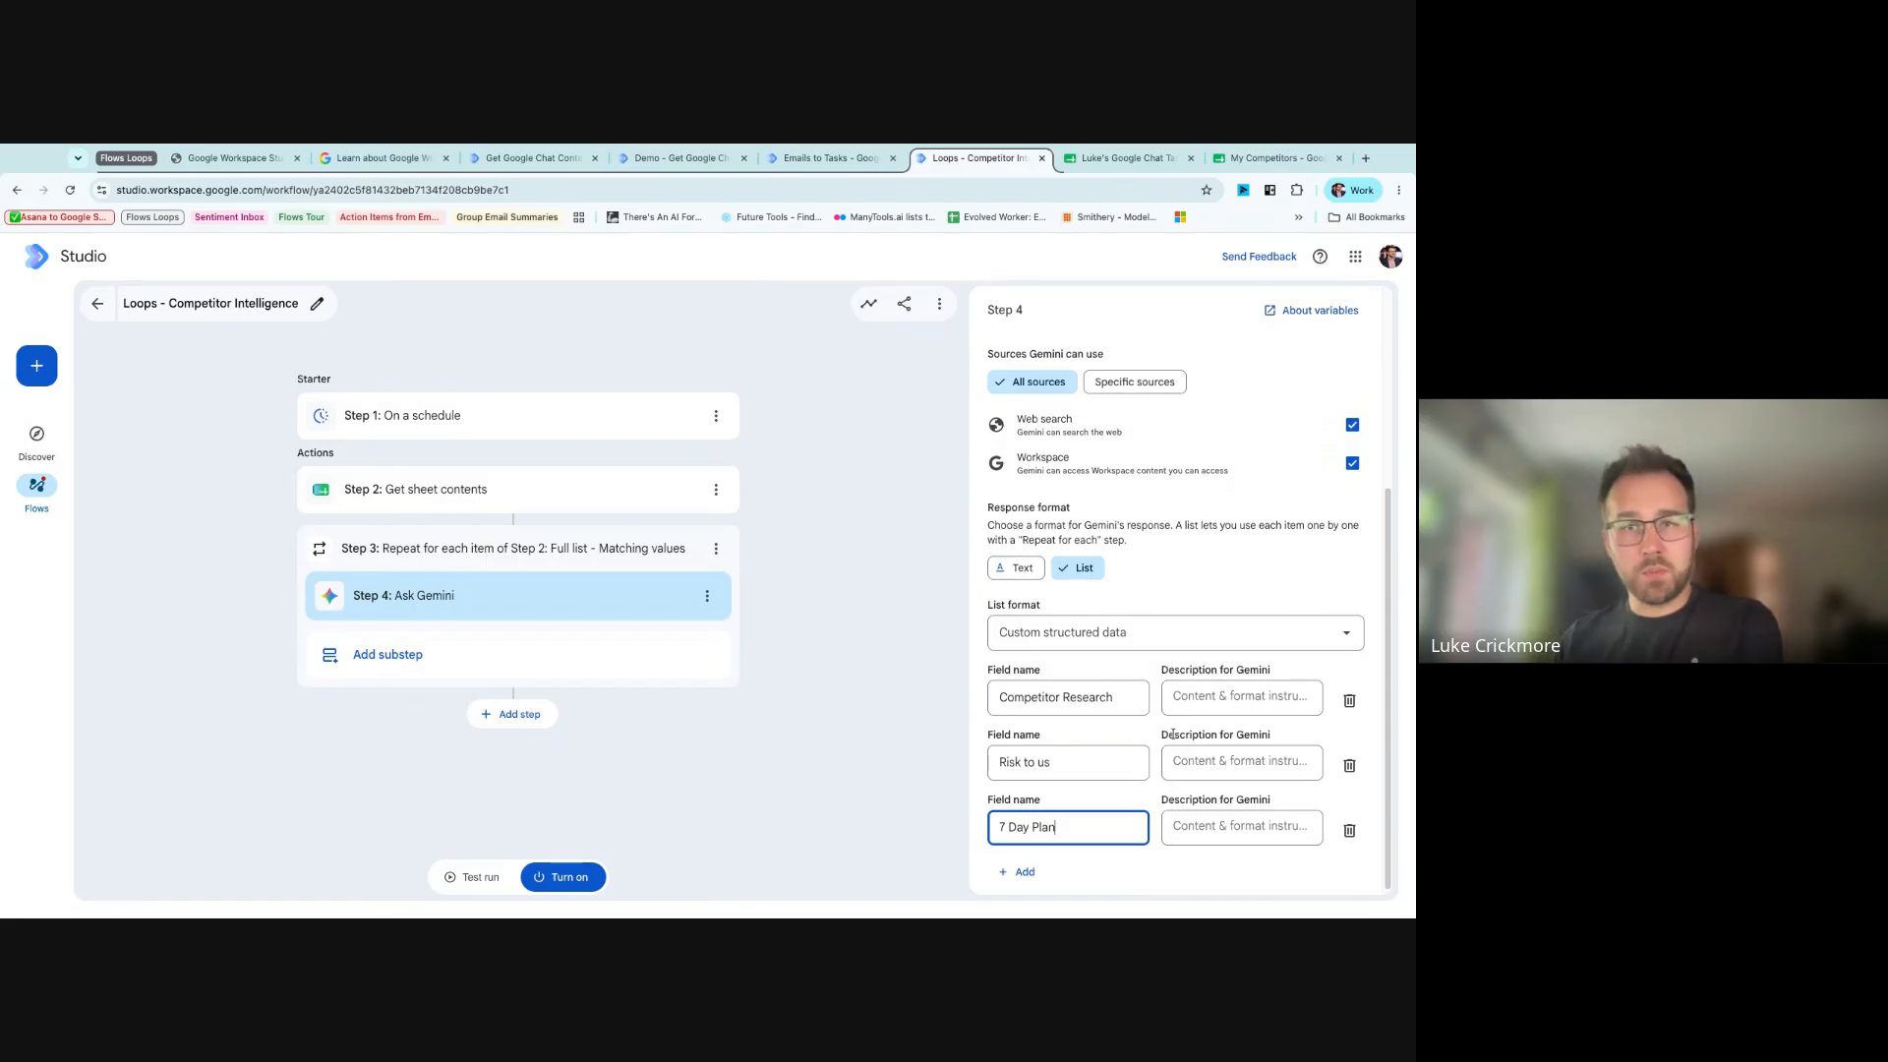
left_click(1210, 696)
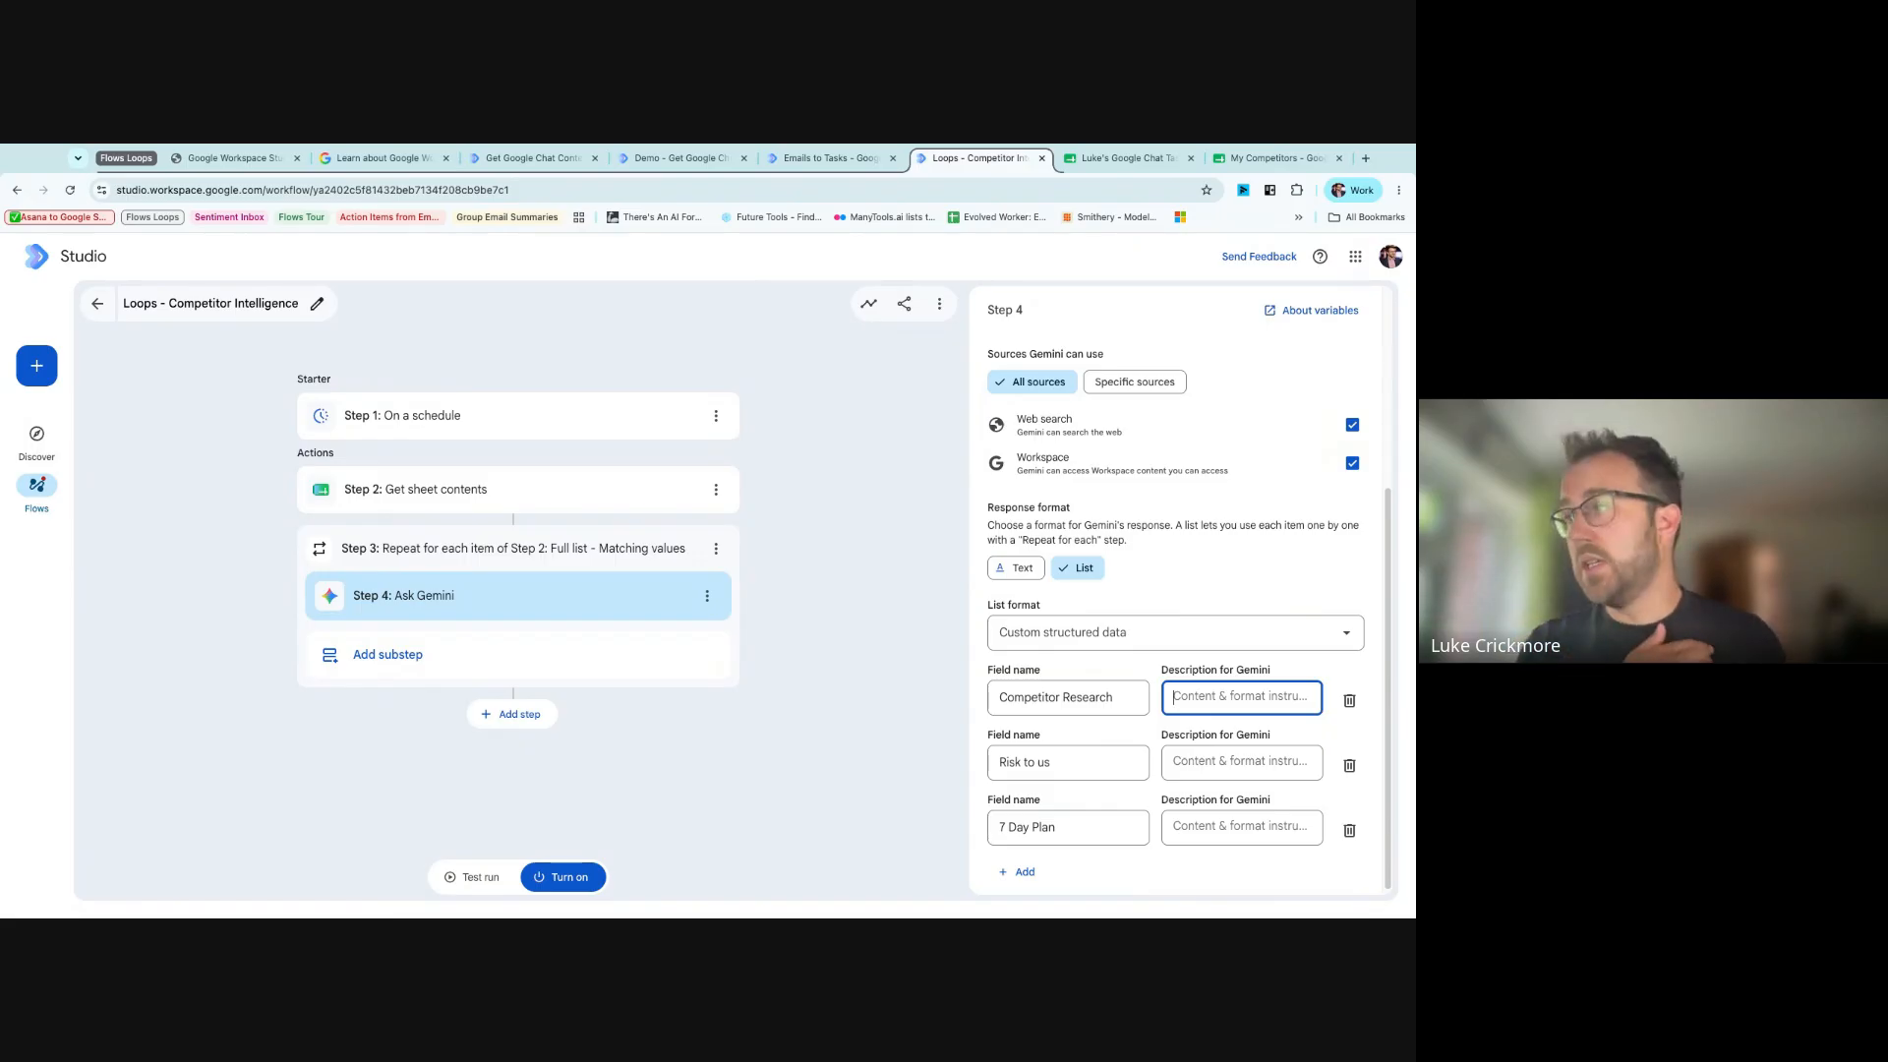
type("Gene")
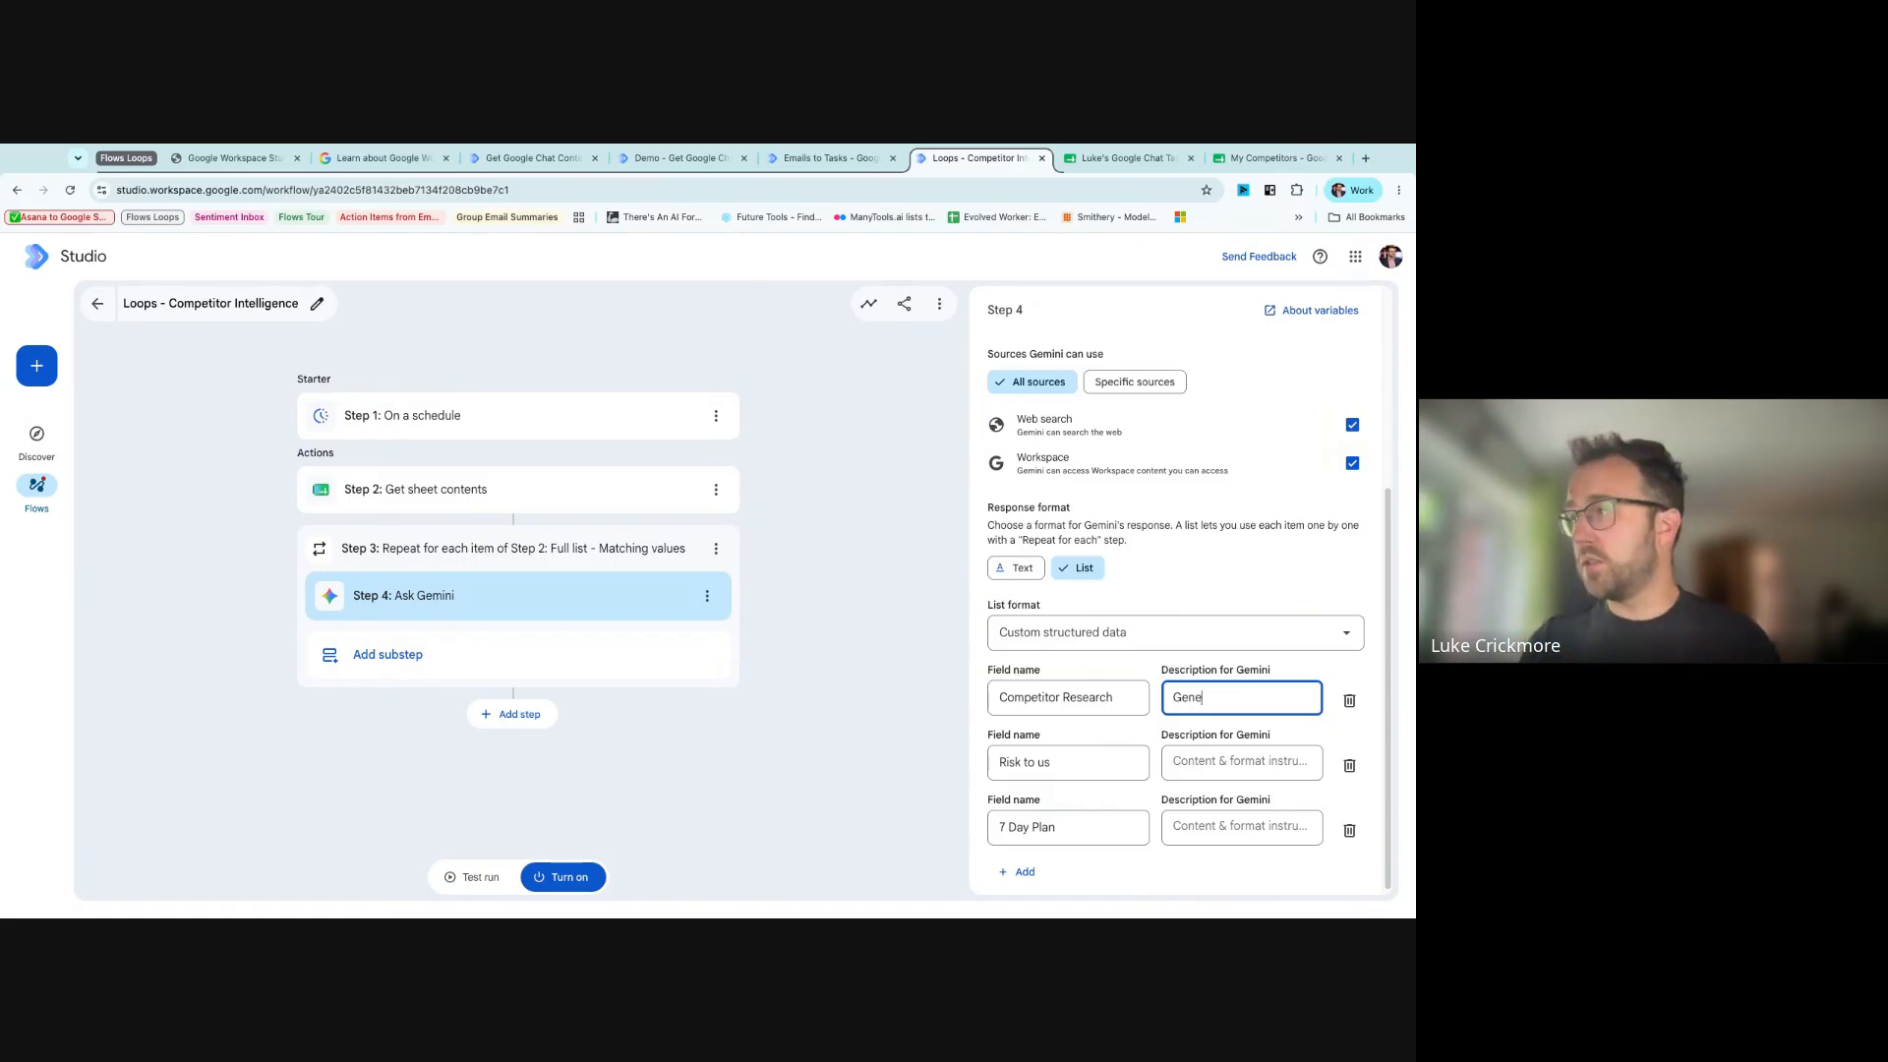
type("ral researc")
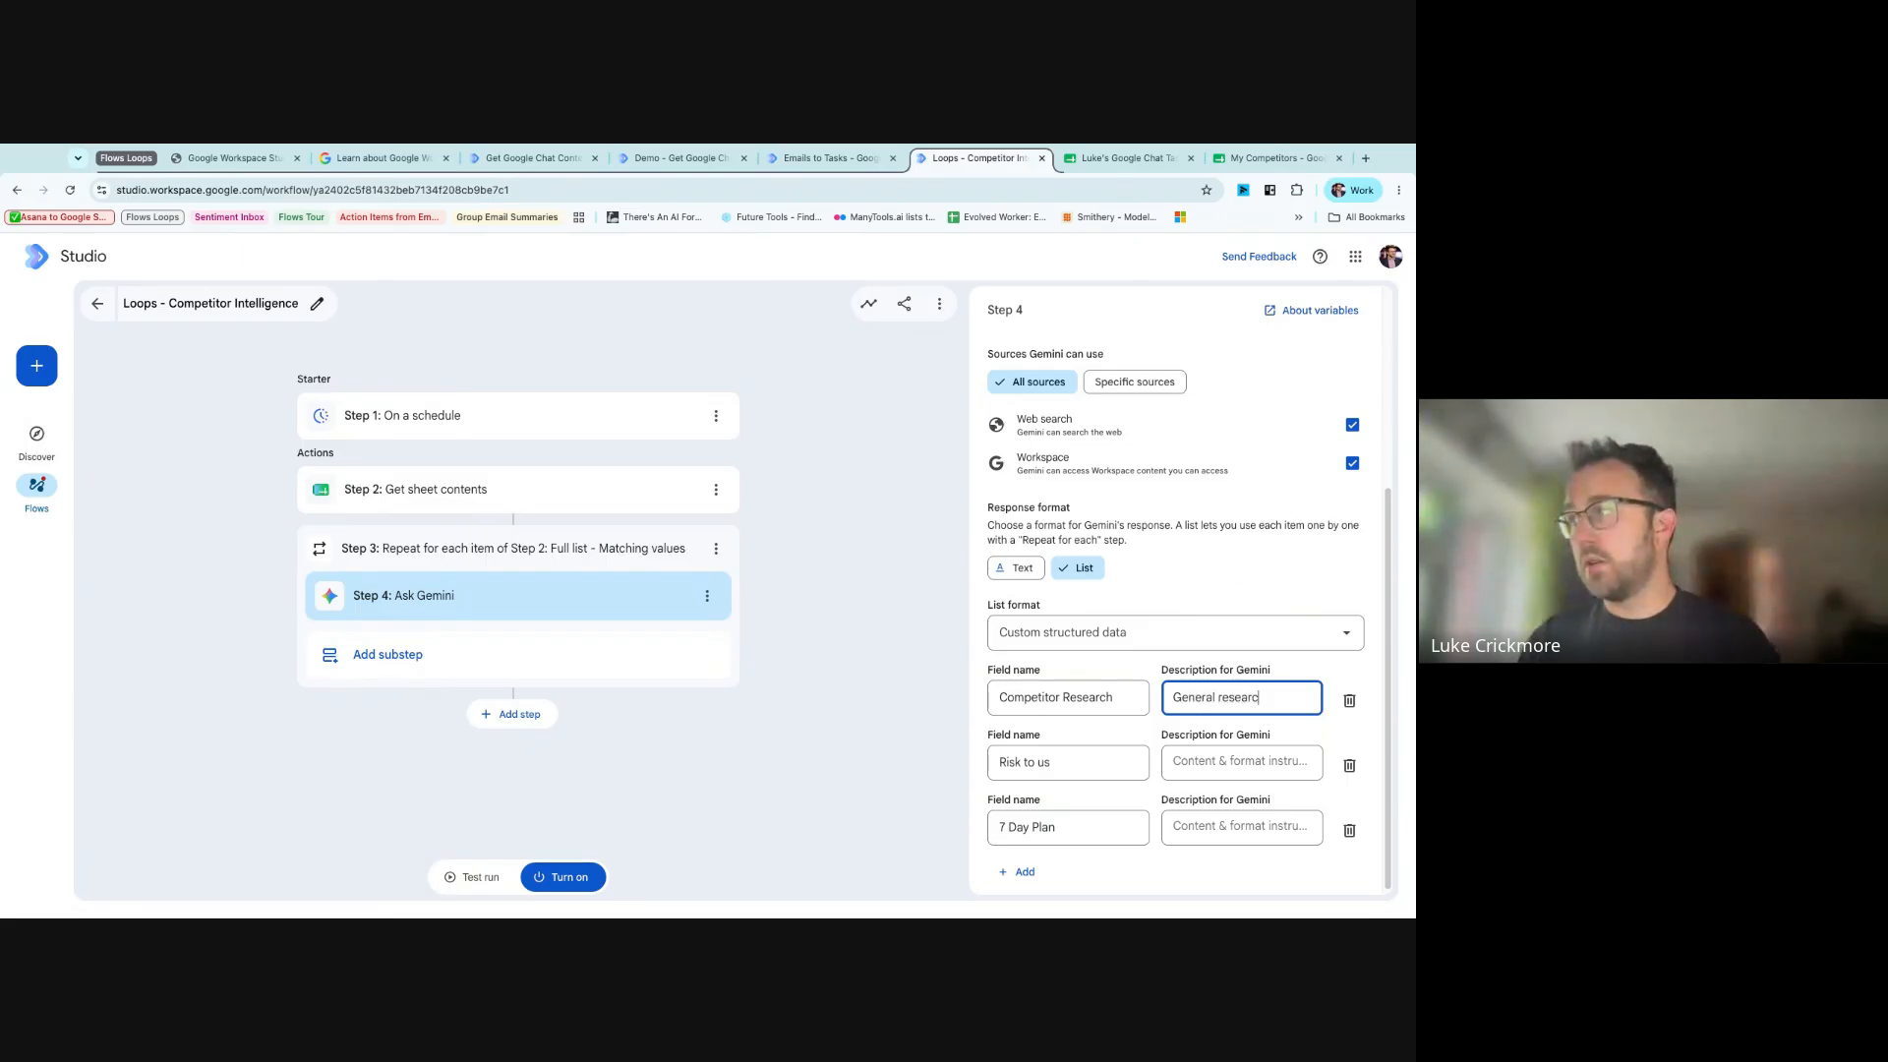
type("h around the compet")
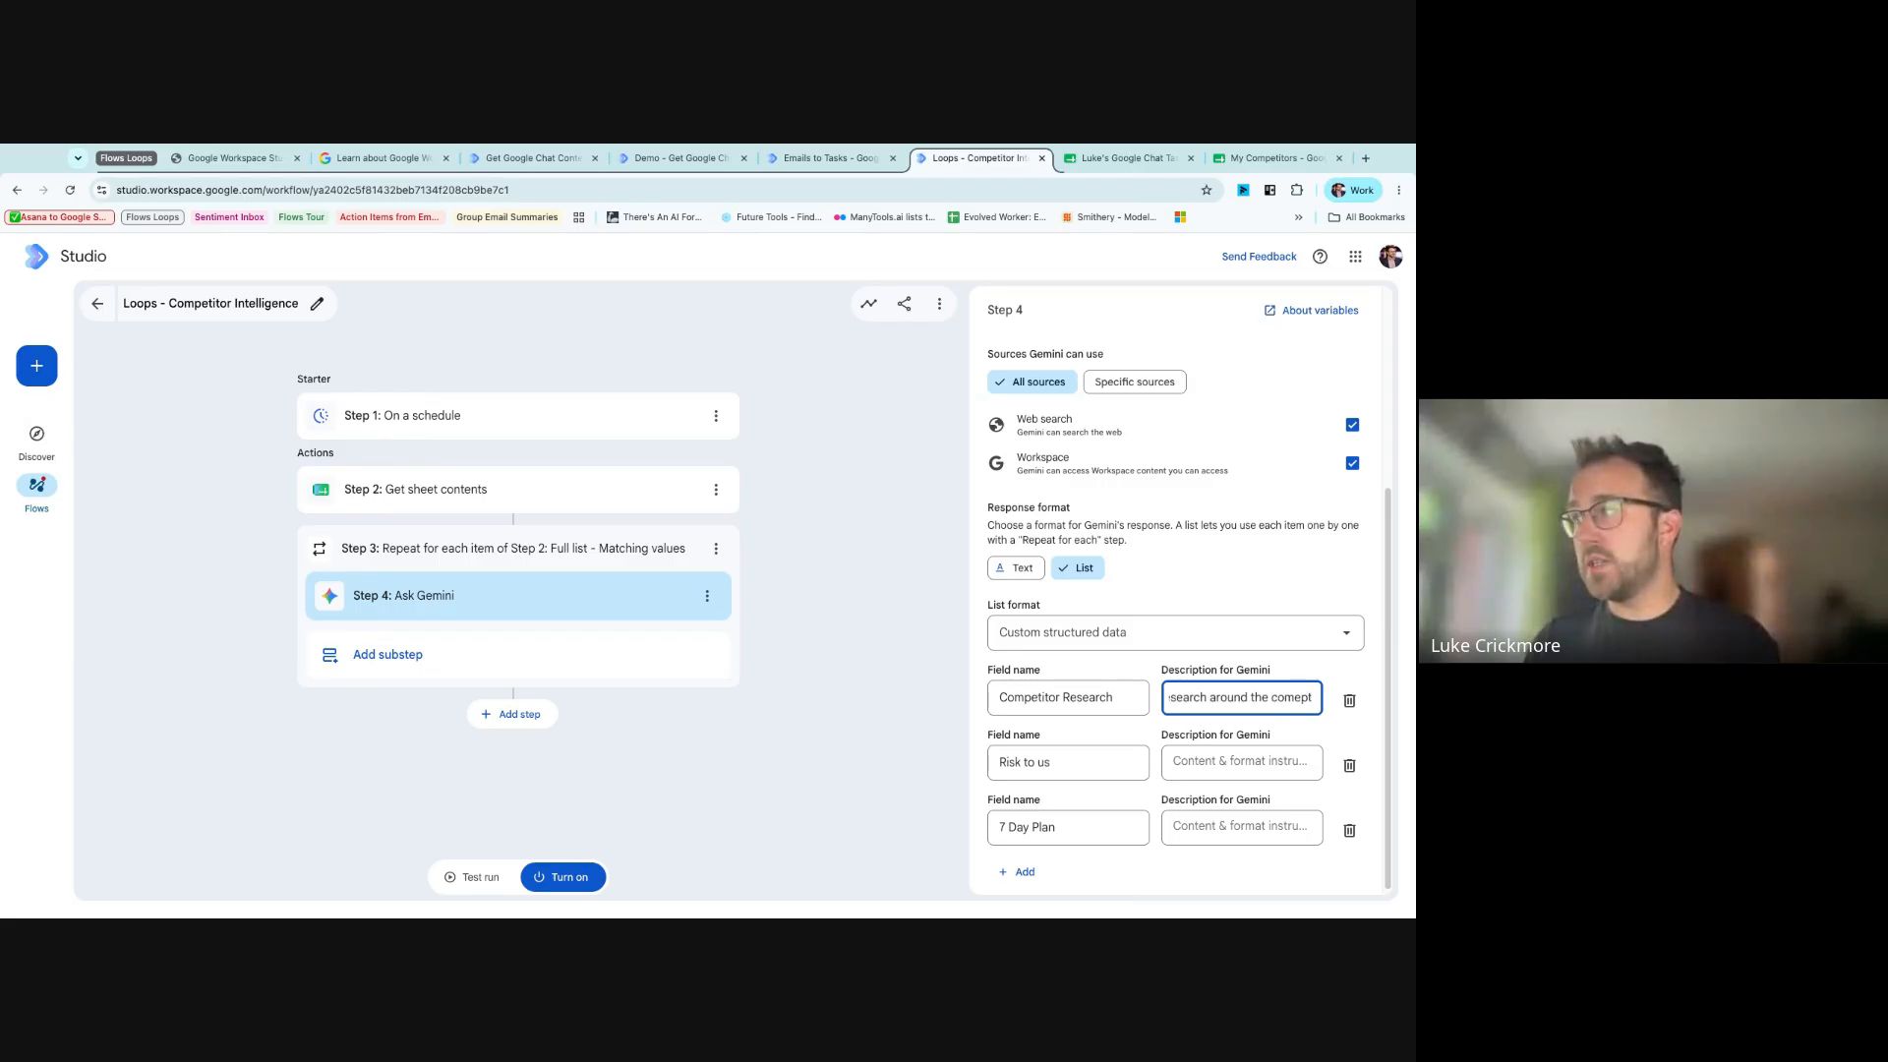
type("itor over the last 6")
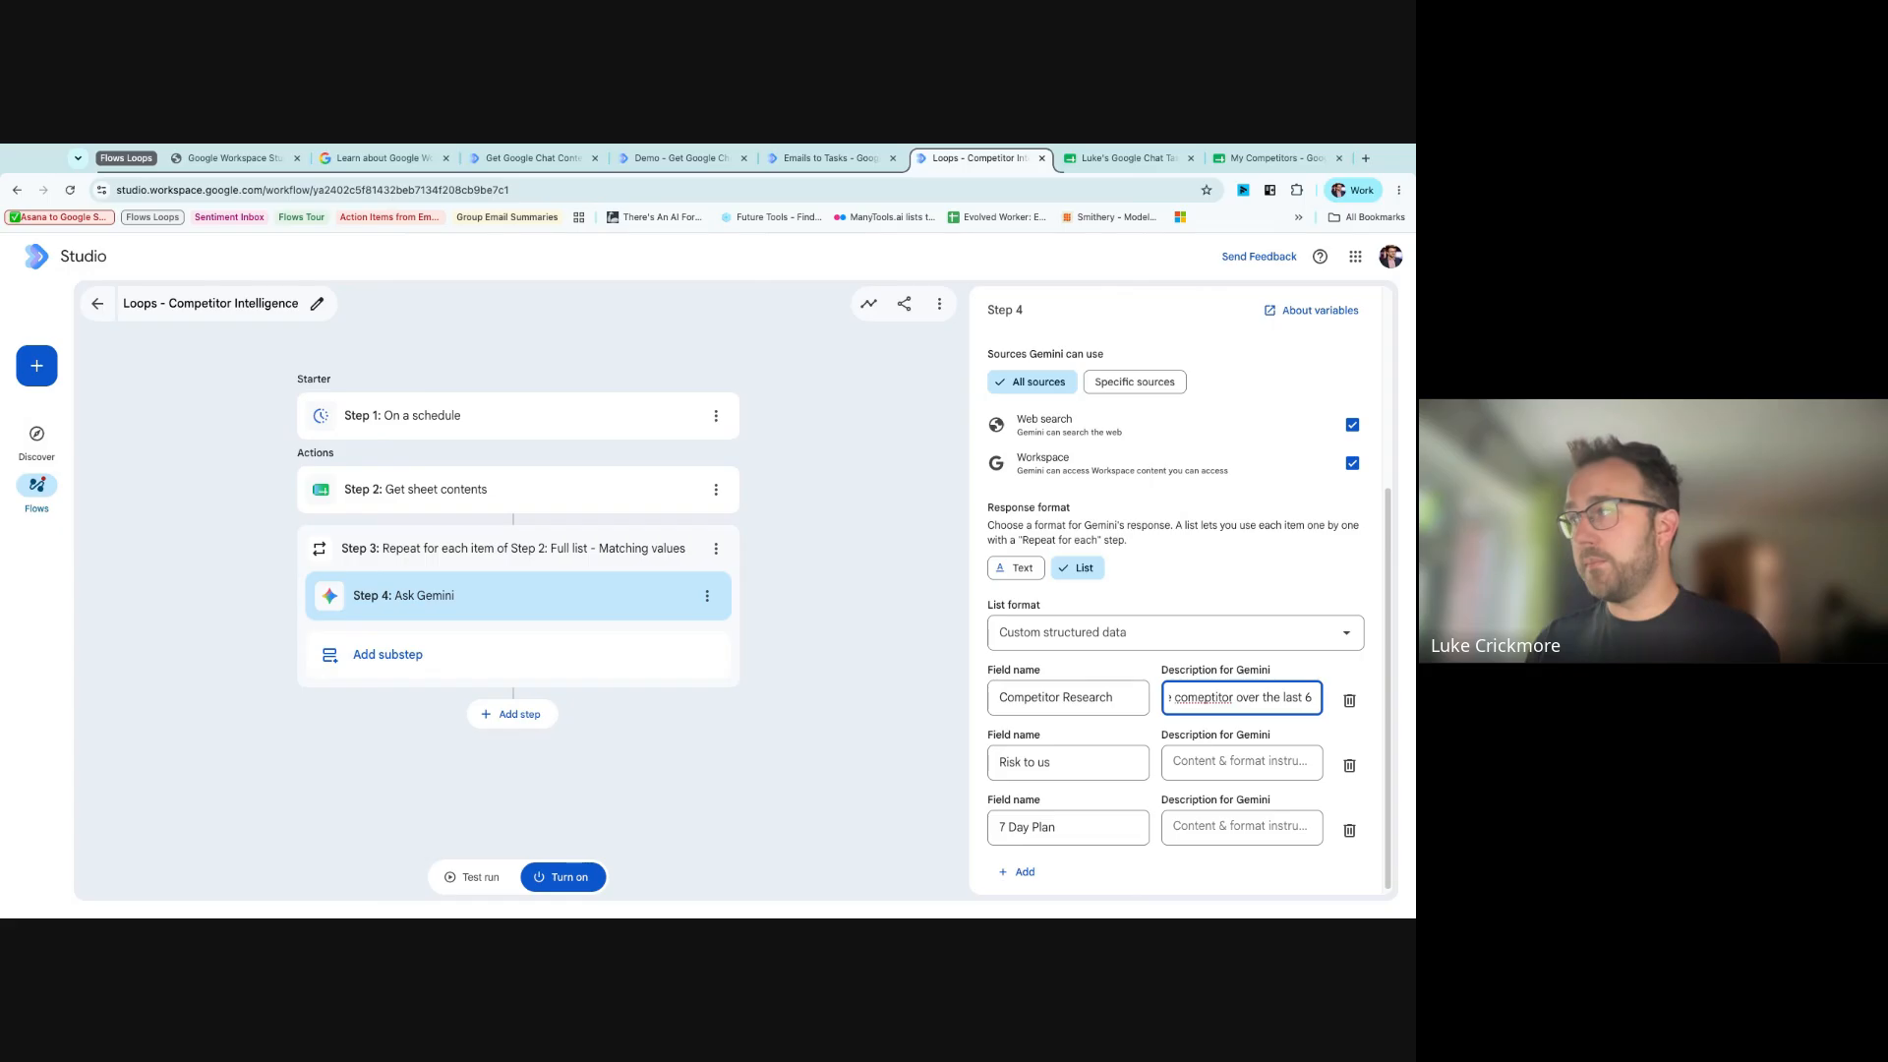
key("BackSpace")
type("week")
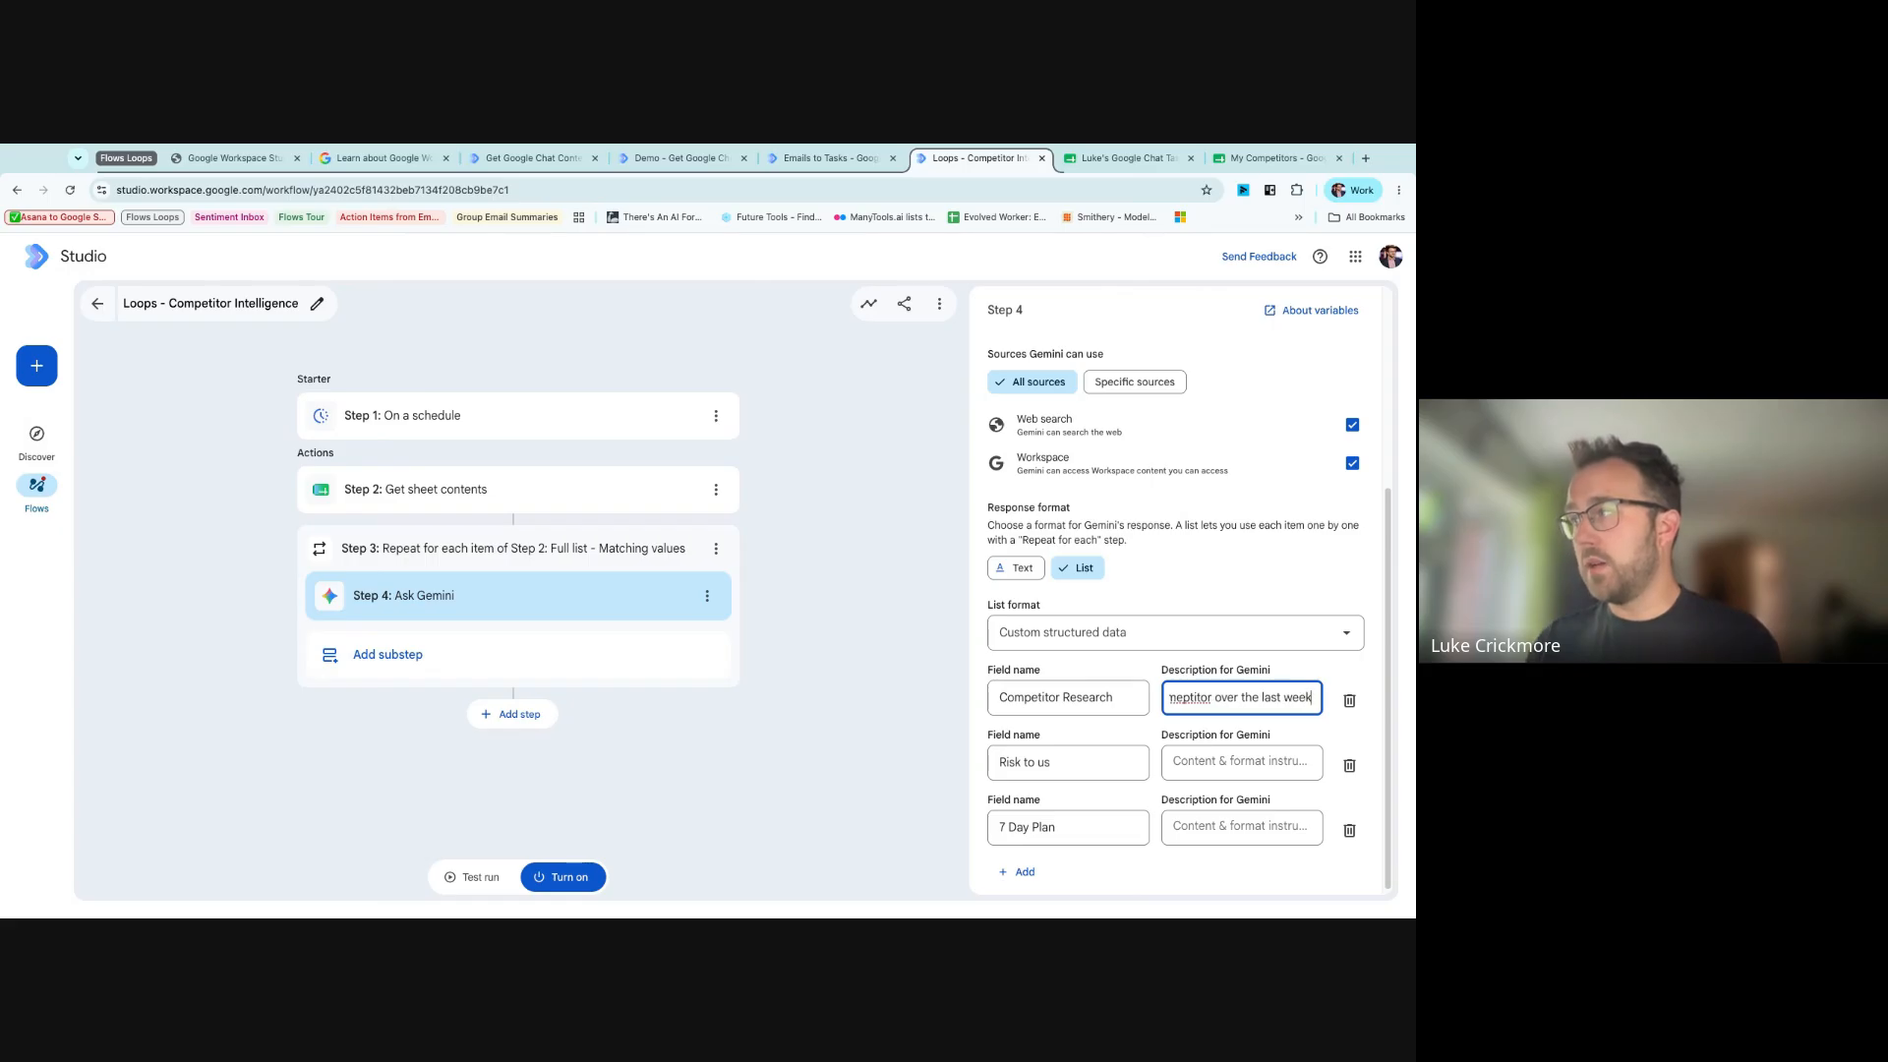
- Describe the Risk to us field as "What the risk to us is of what the comeptitor has been doing for the last week. High, Medium, Low"
left_click(1200, 764)
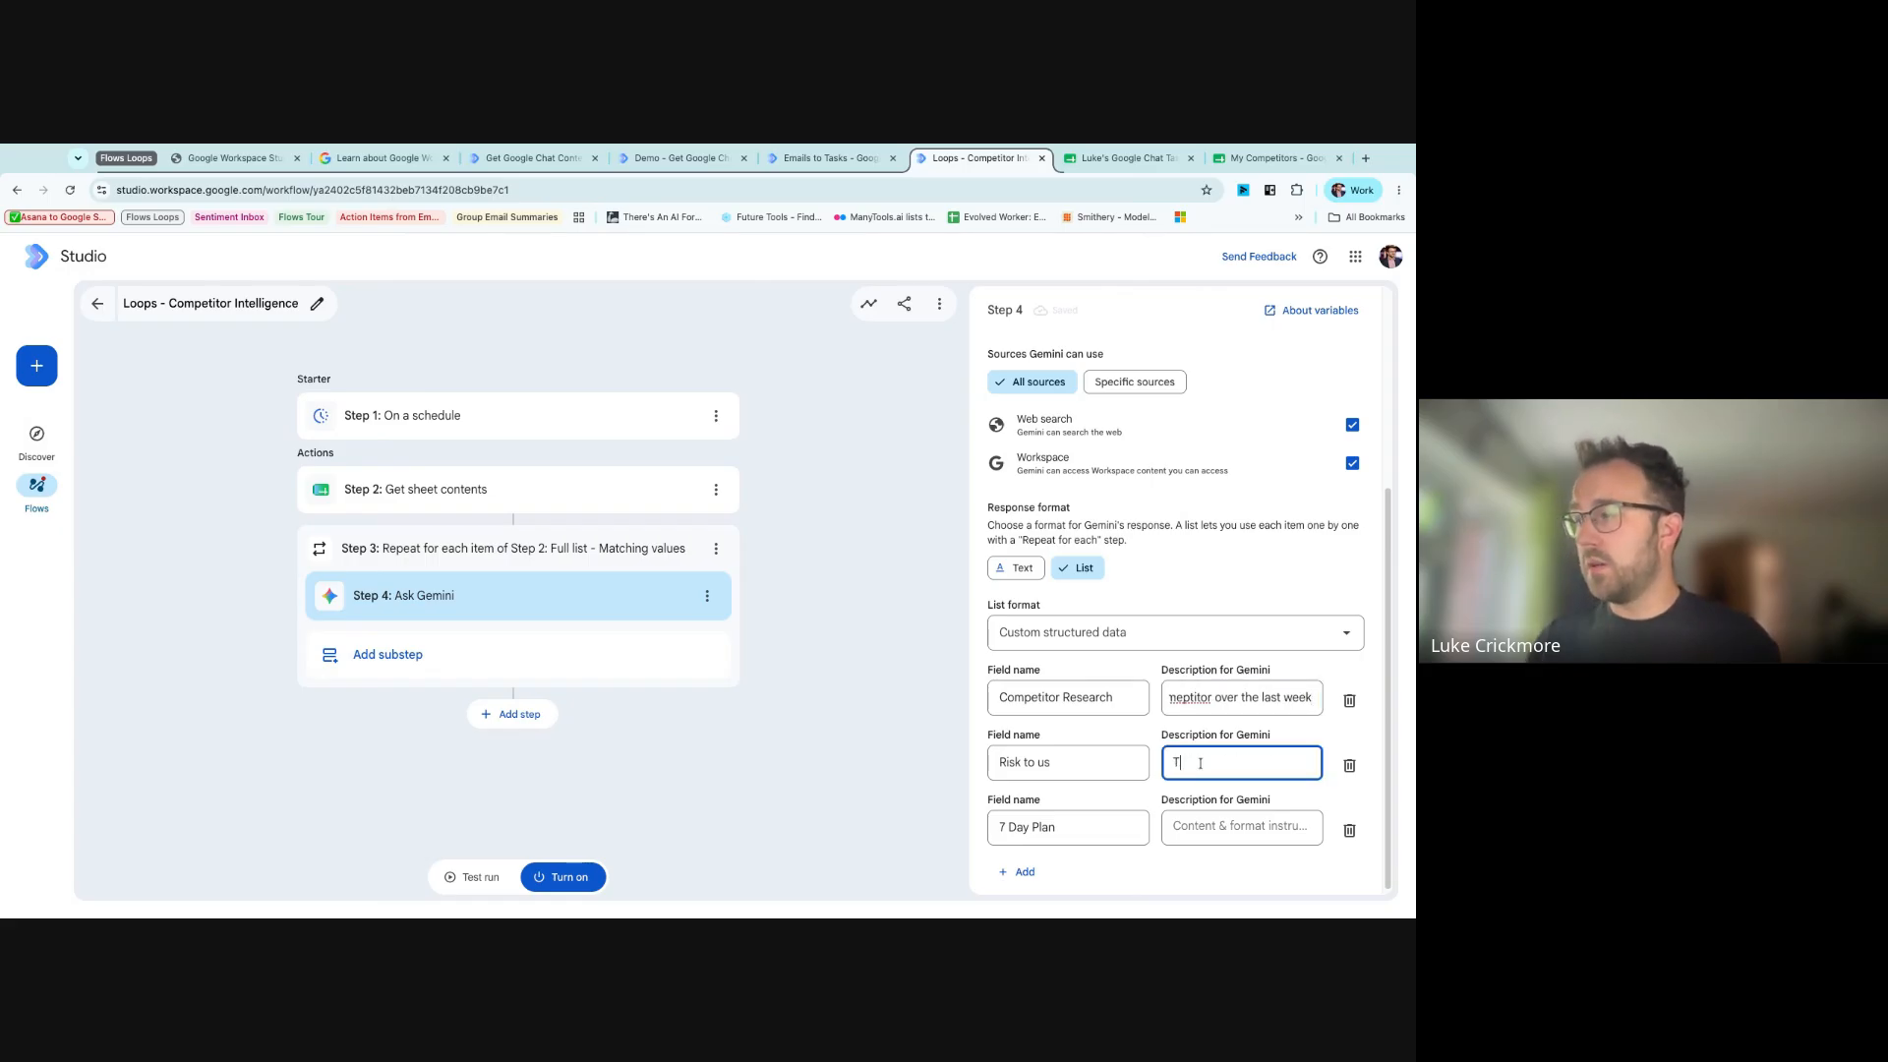
type("What the risk ")
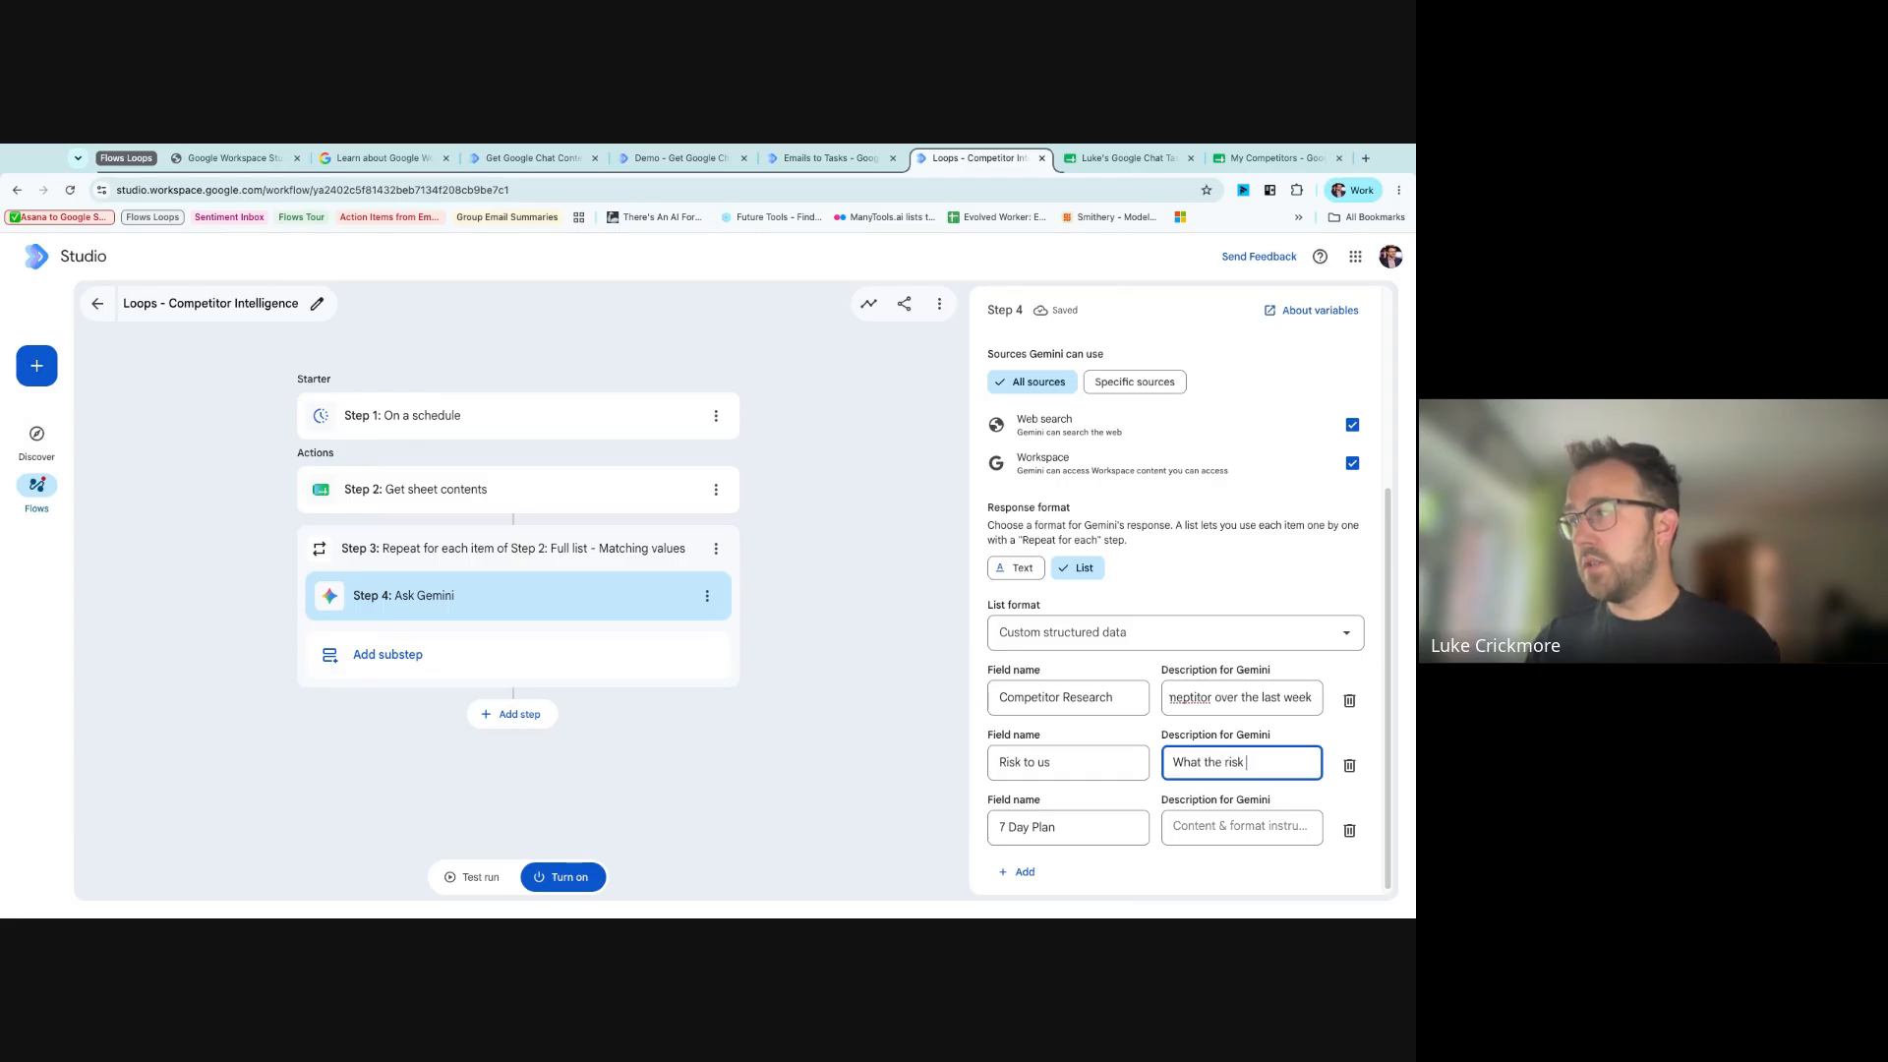
type("to us is of what the competitor")
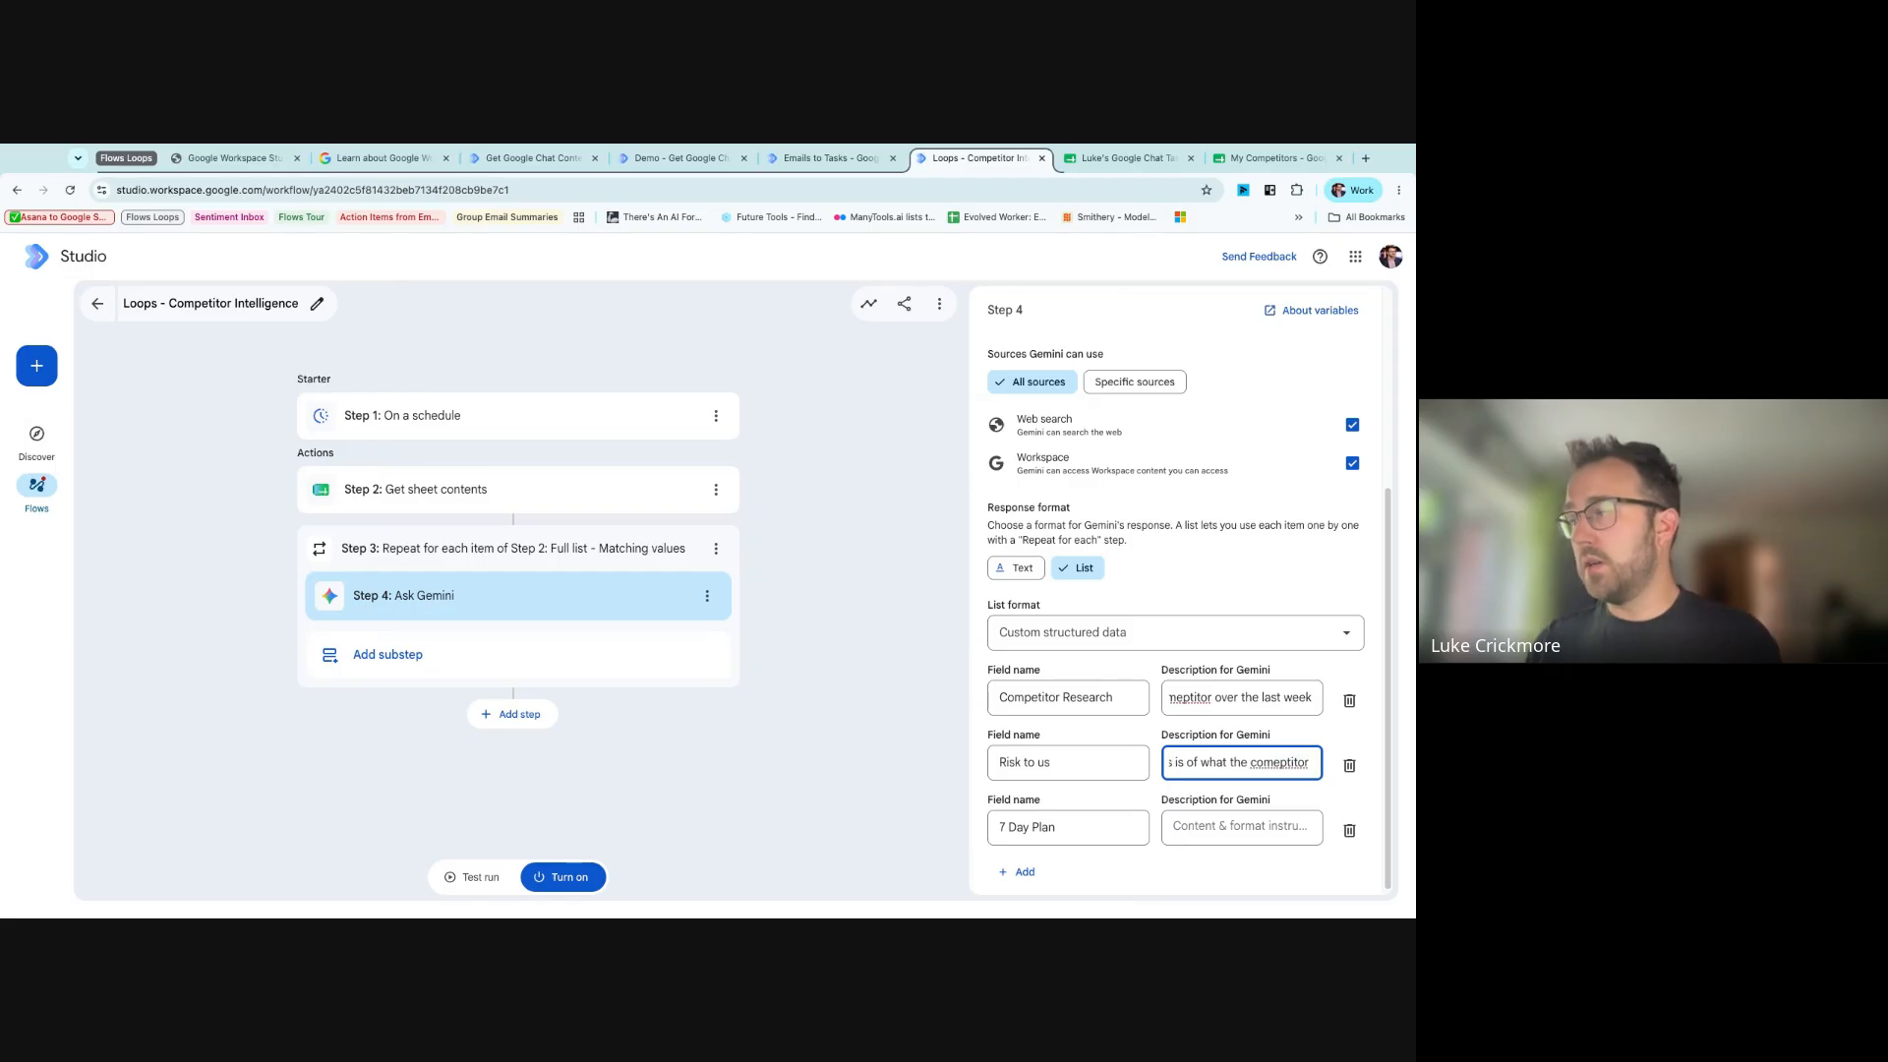
type(" has been doing")
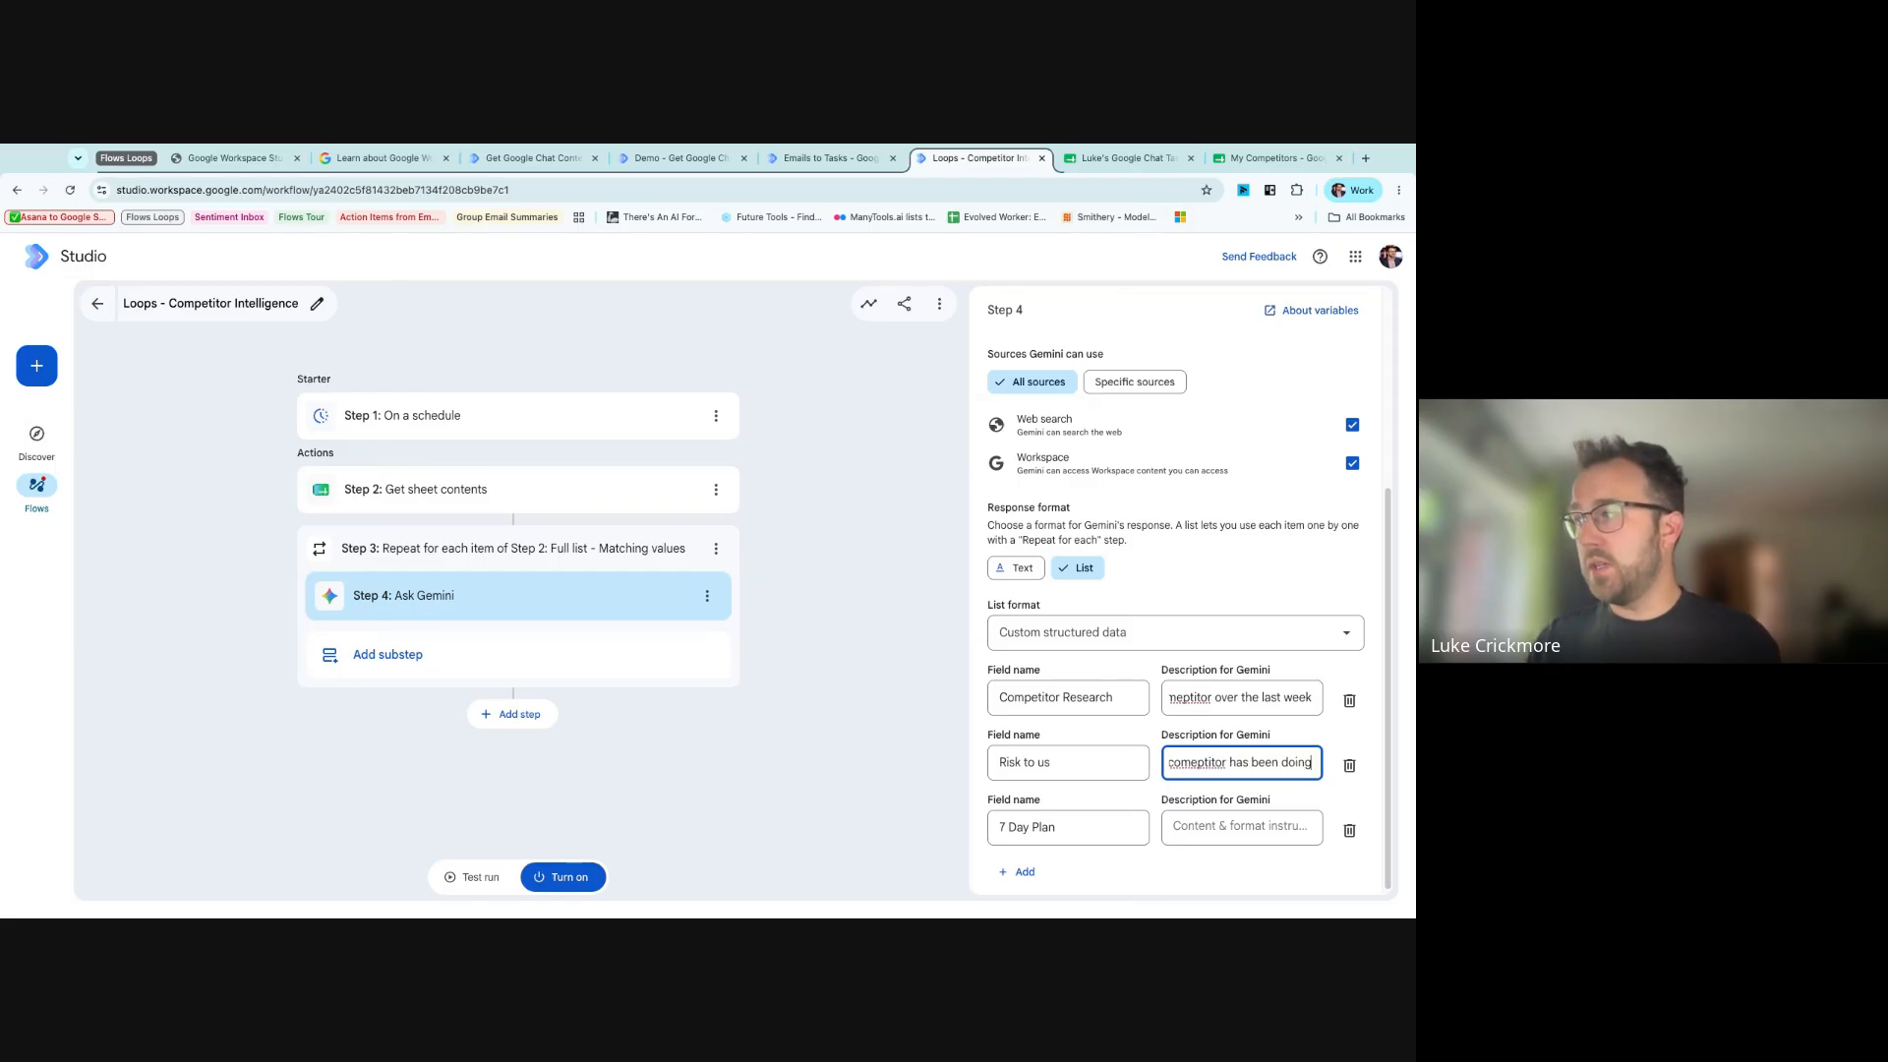
type(" for the last week.")
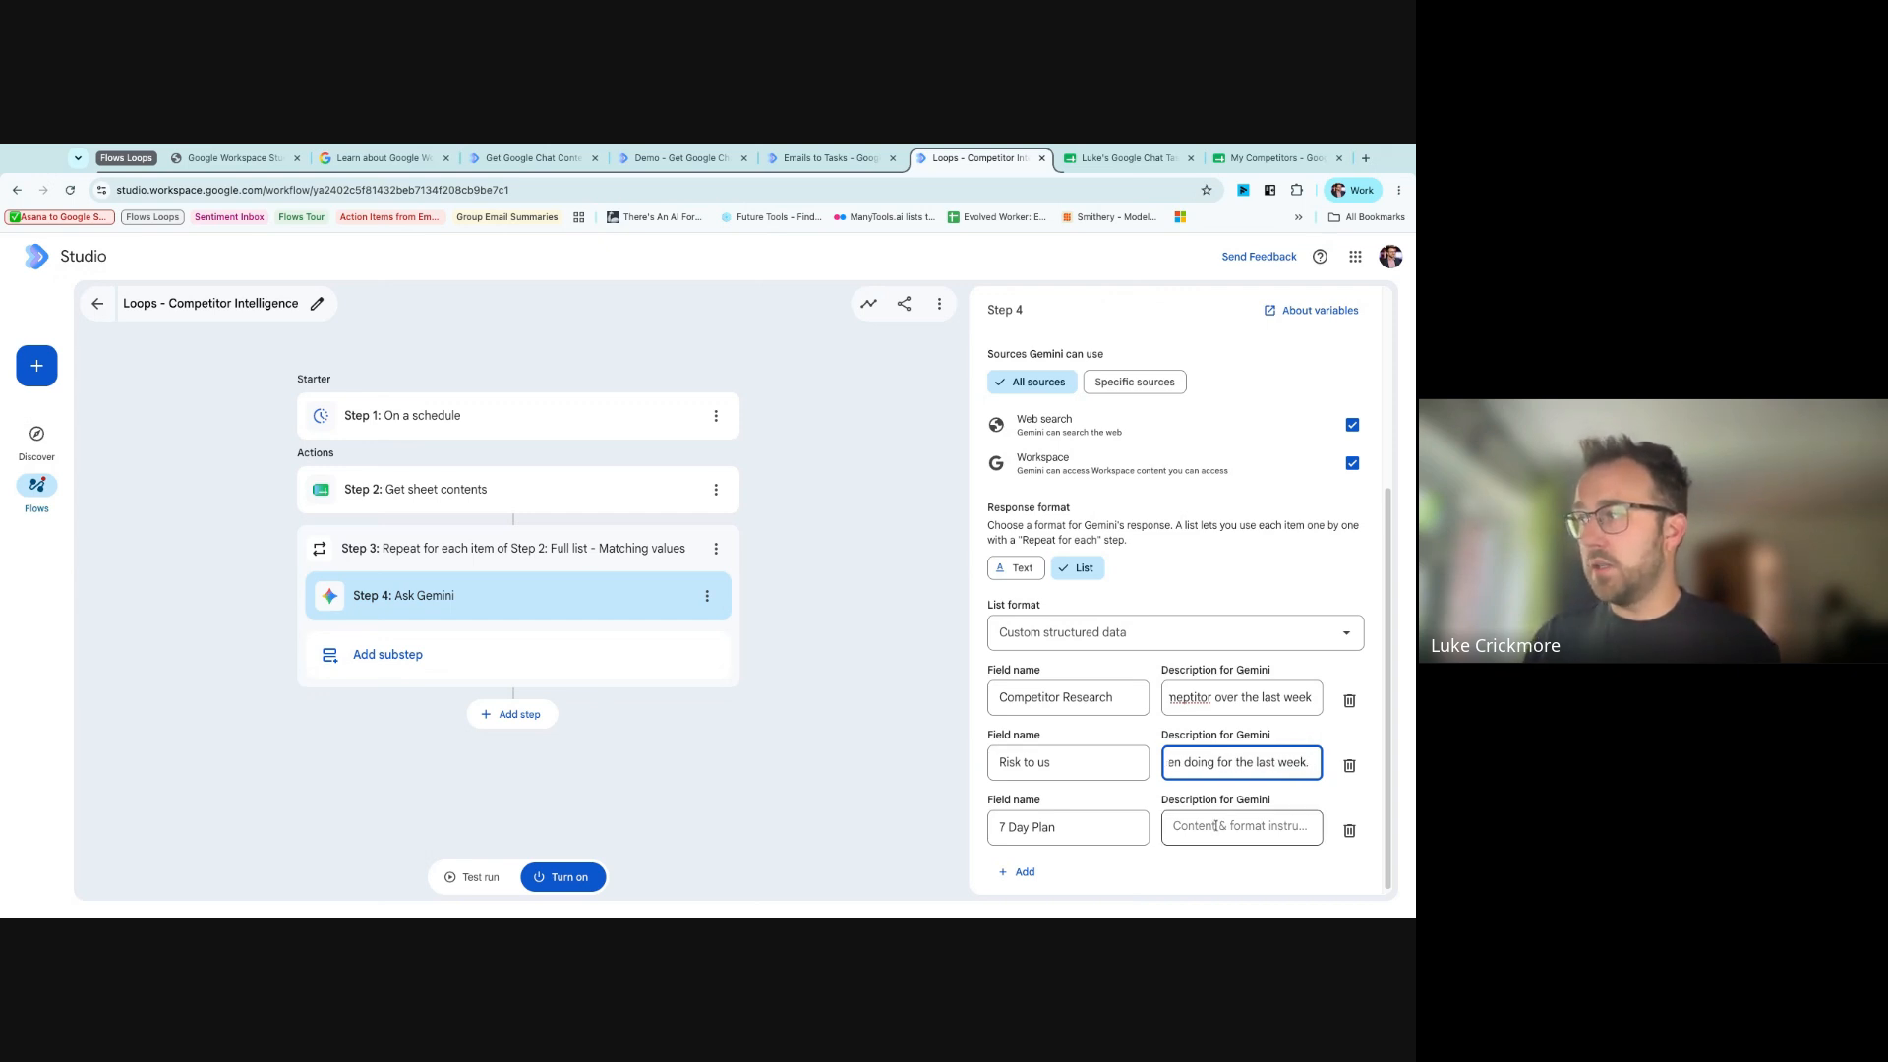
type(" High, Mediu")
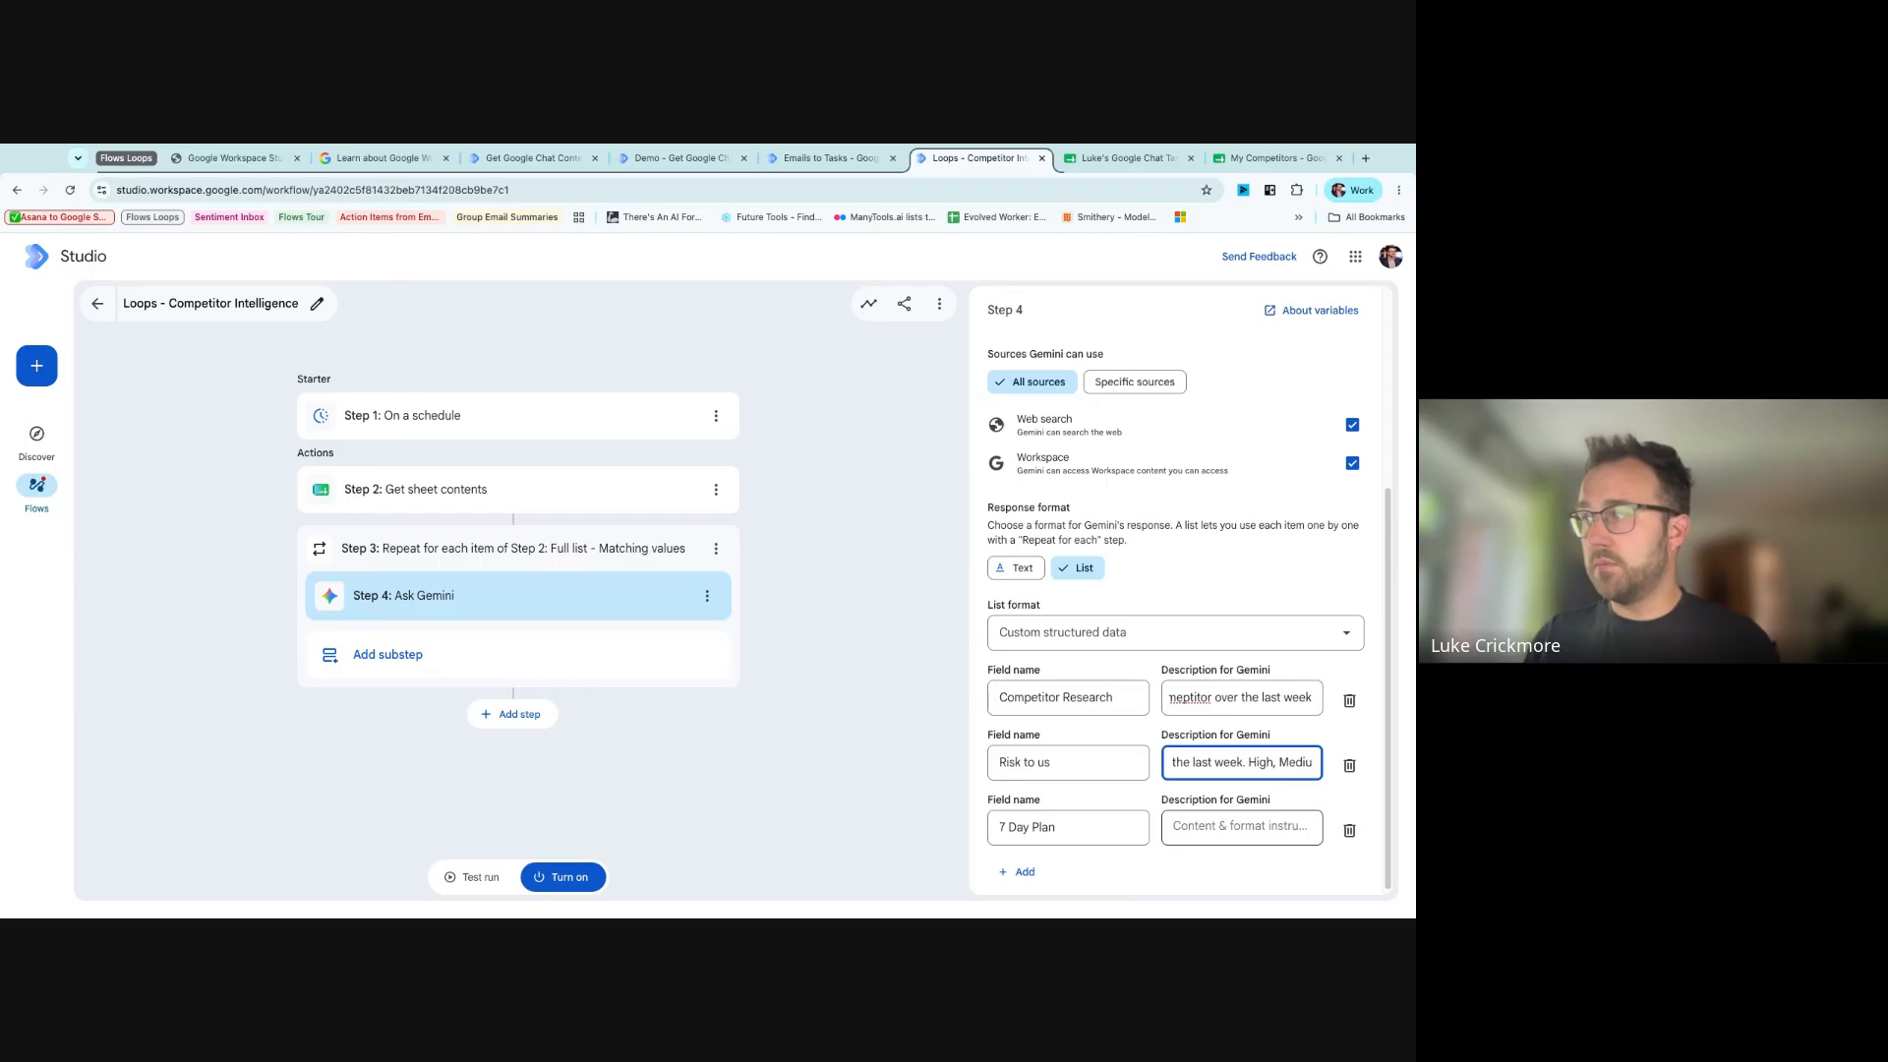
type("m, Low")
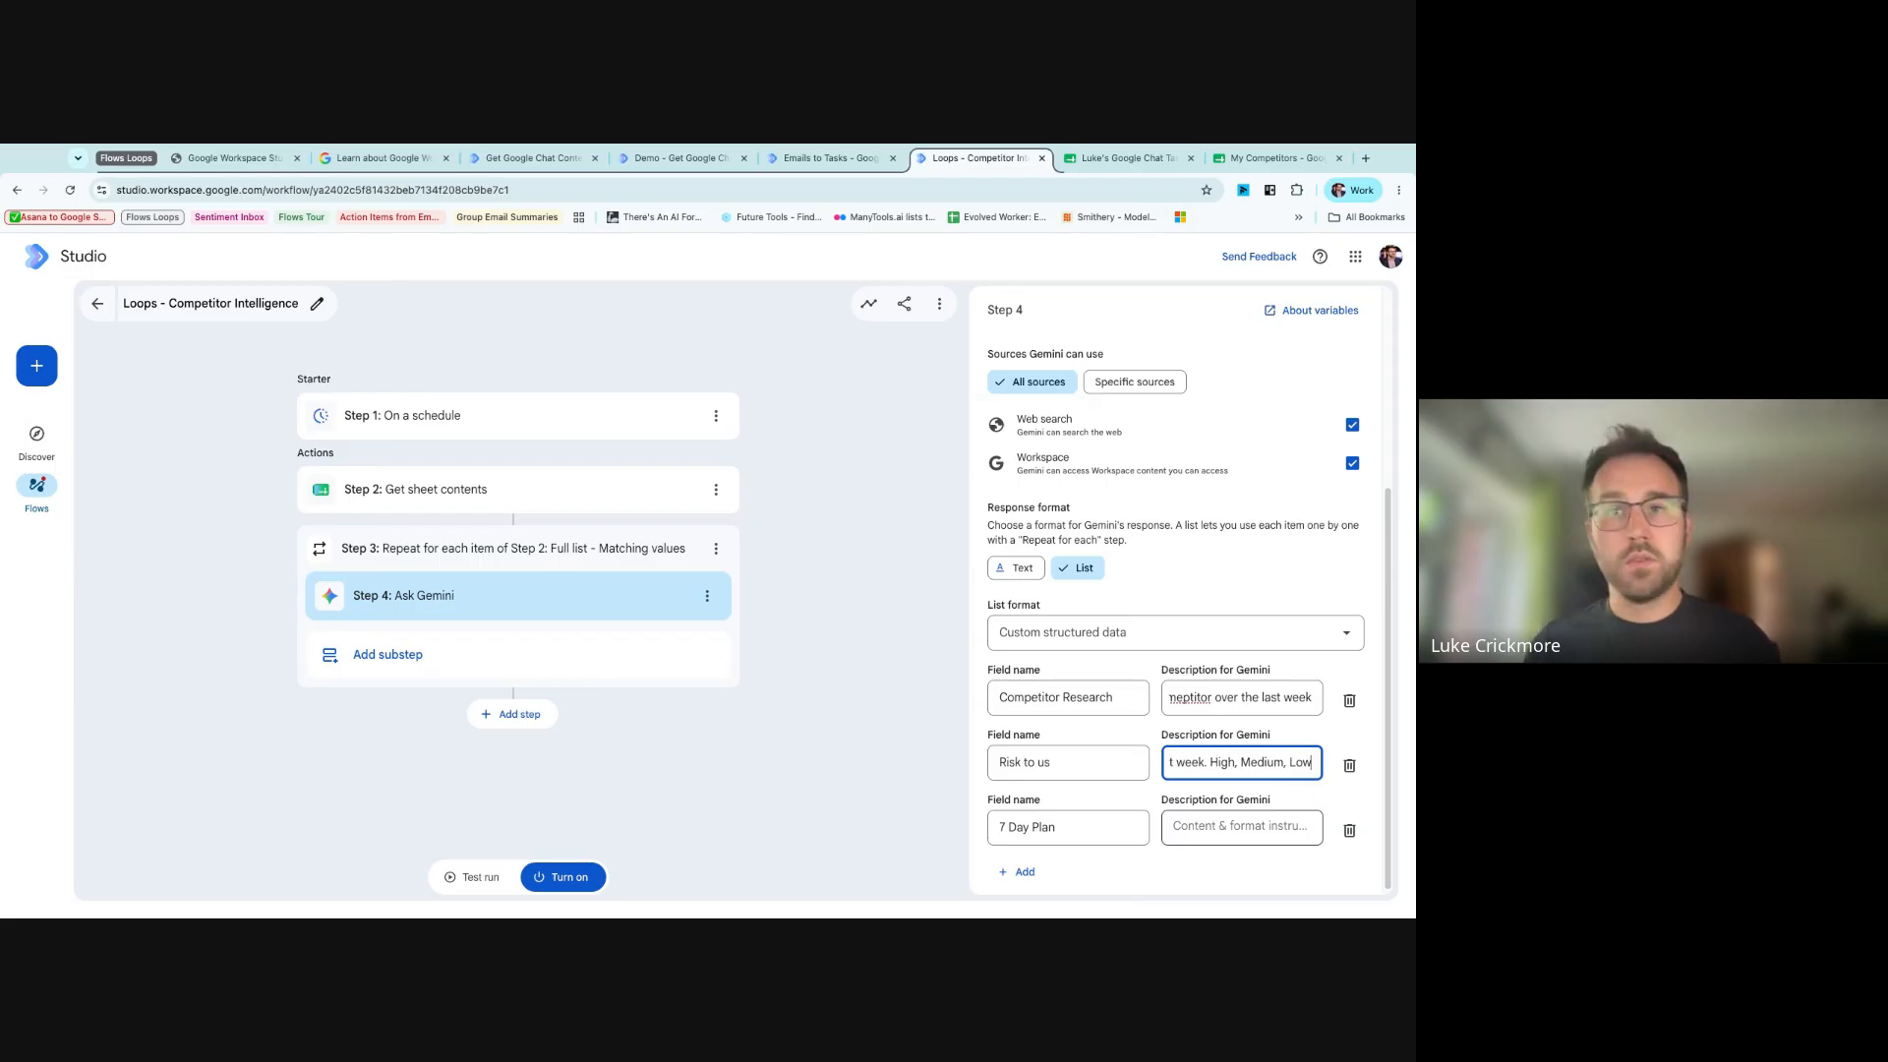
- Set the 7 Day Plan field's description for Gemini to "What we shoould do to mitigate this risk."
left_click(1209, 837)
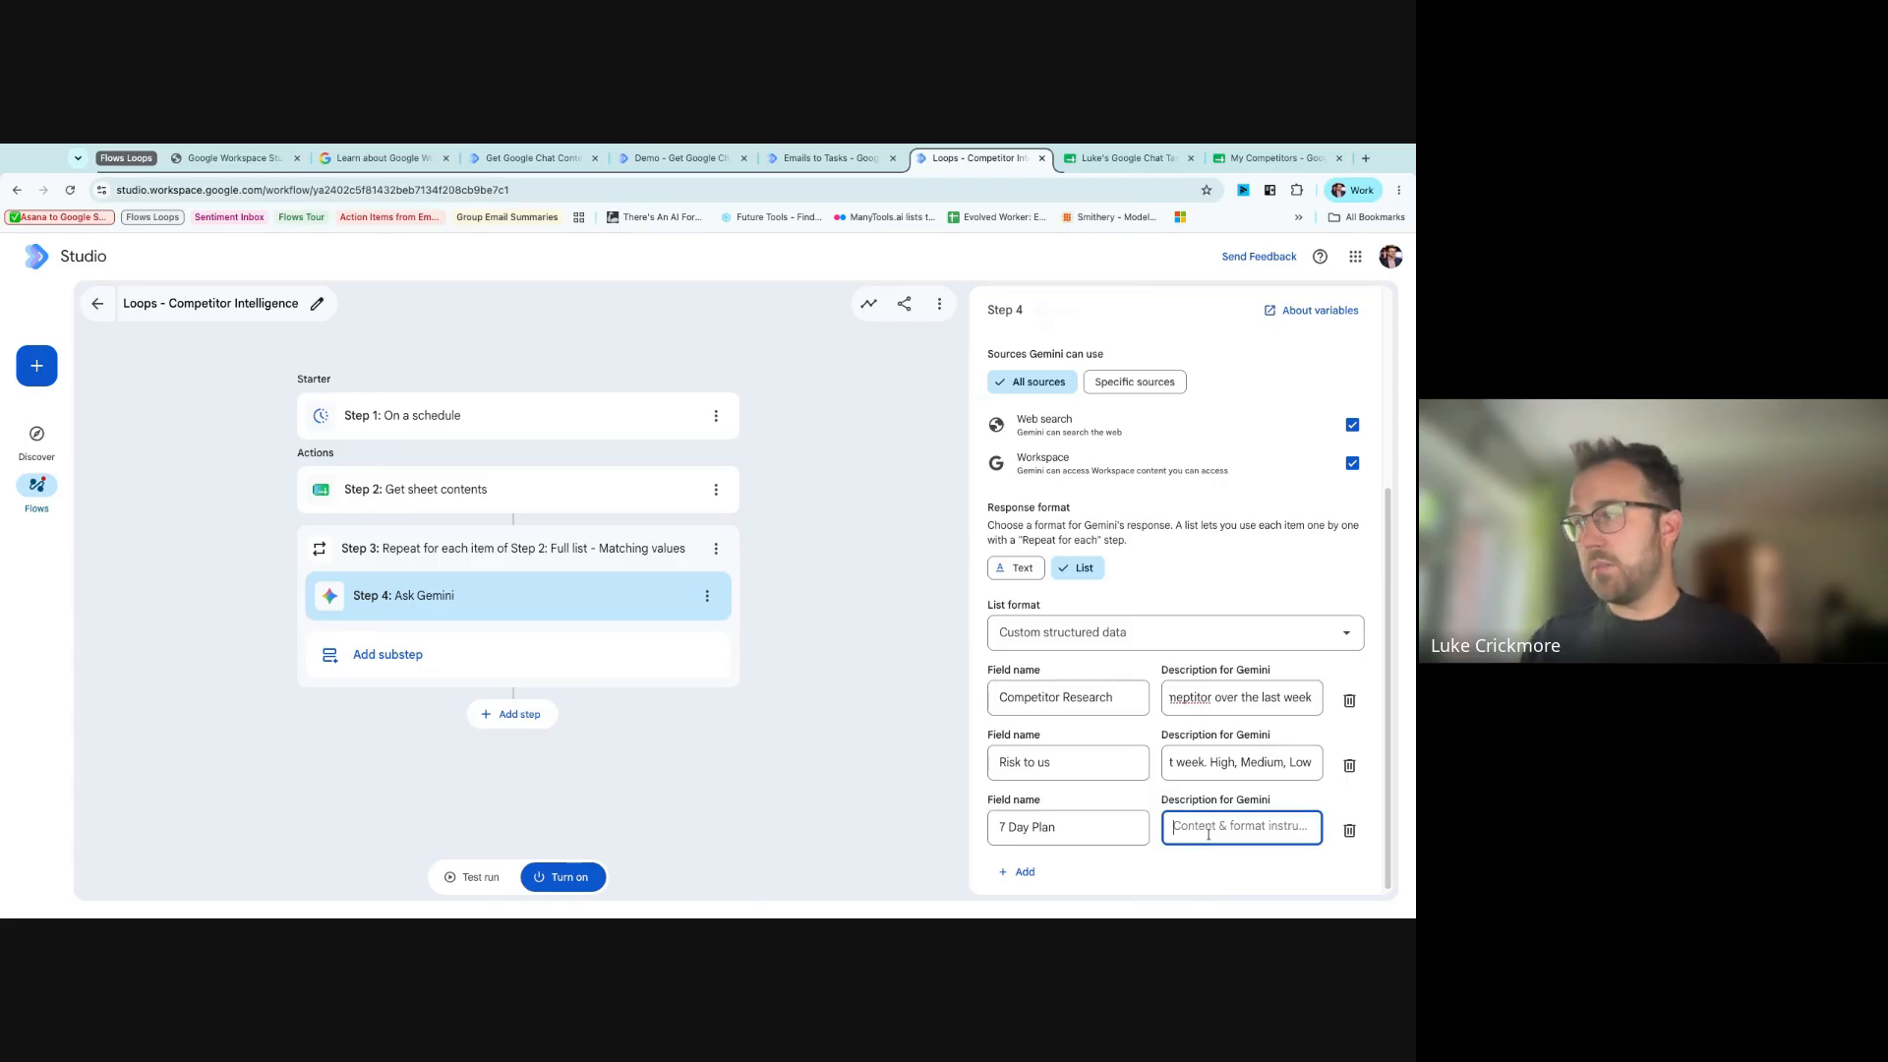
type("What we shoould")
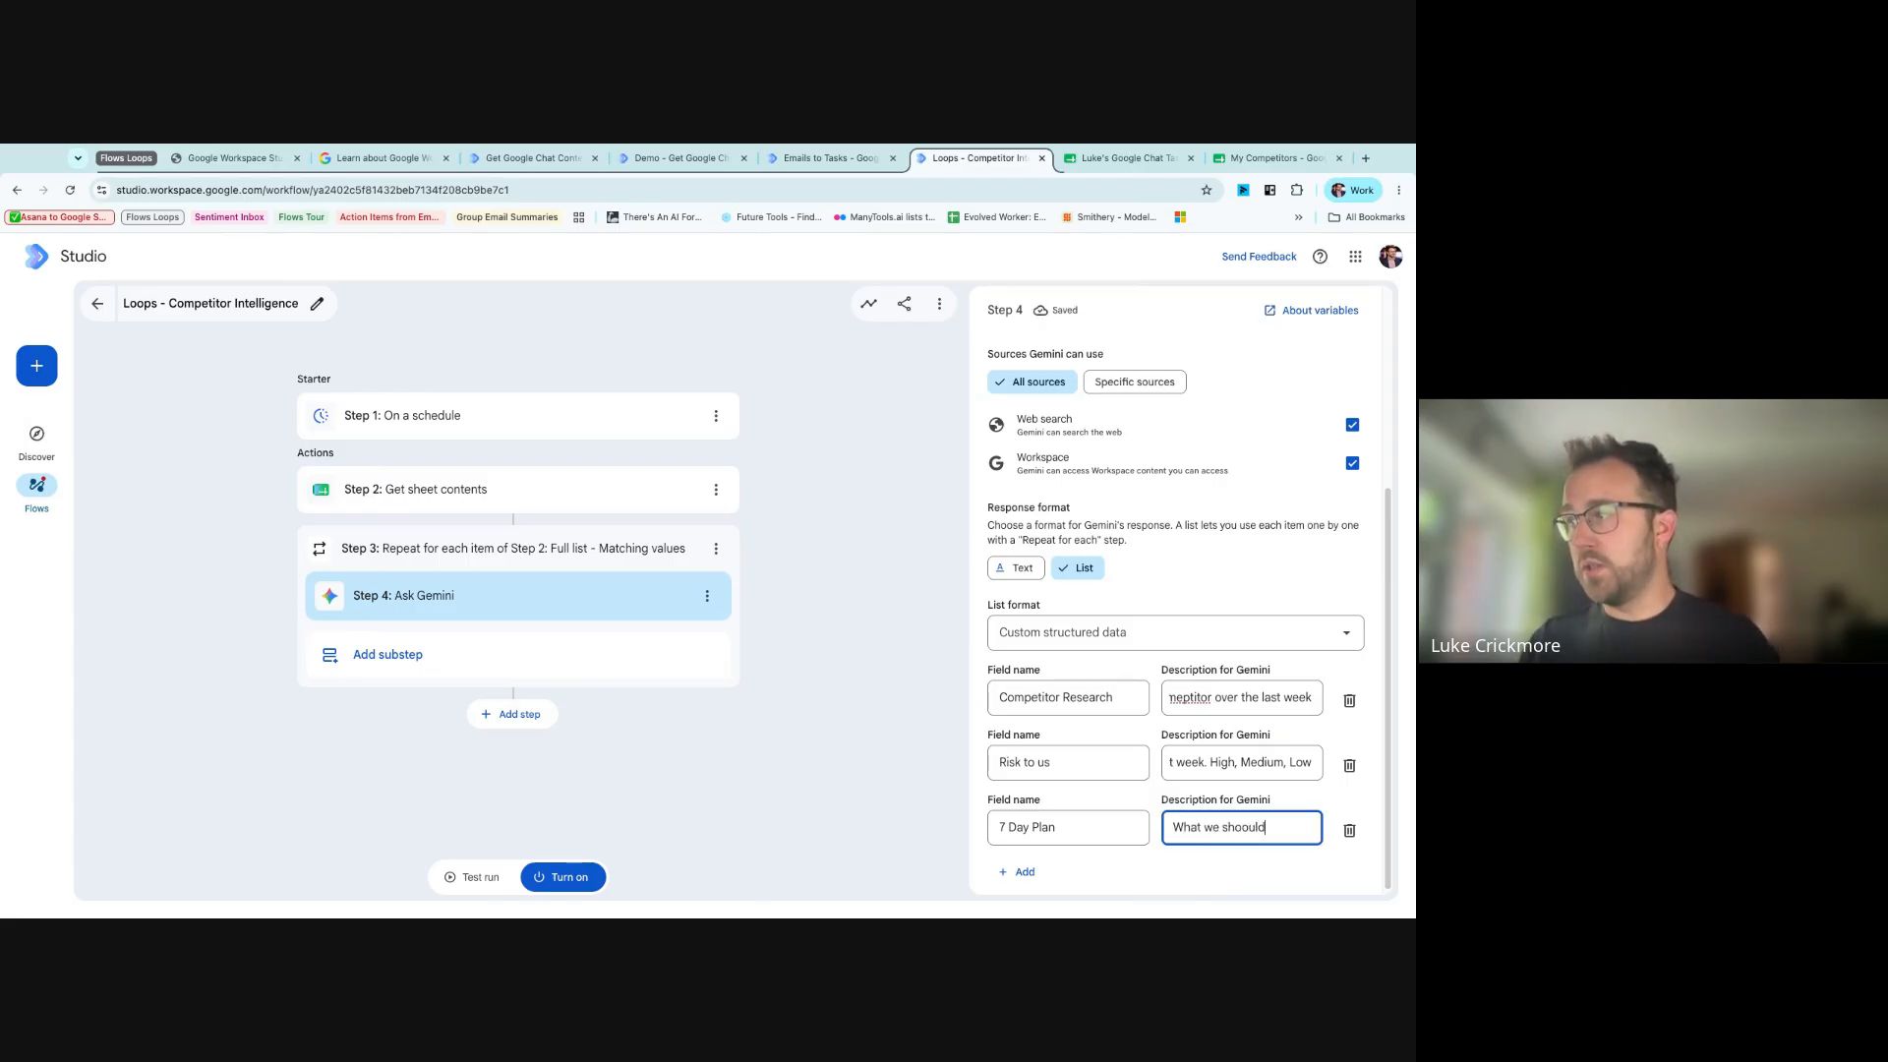
type(" do to miti")
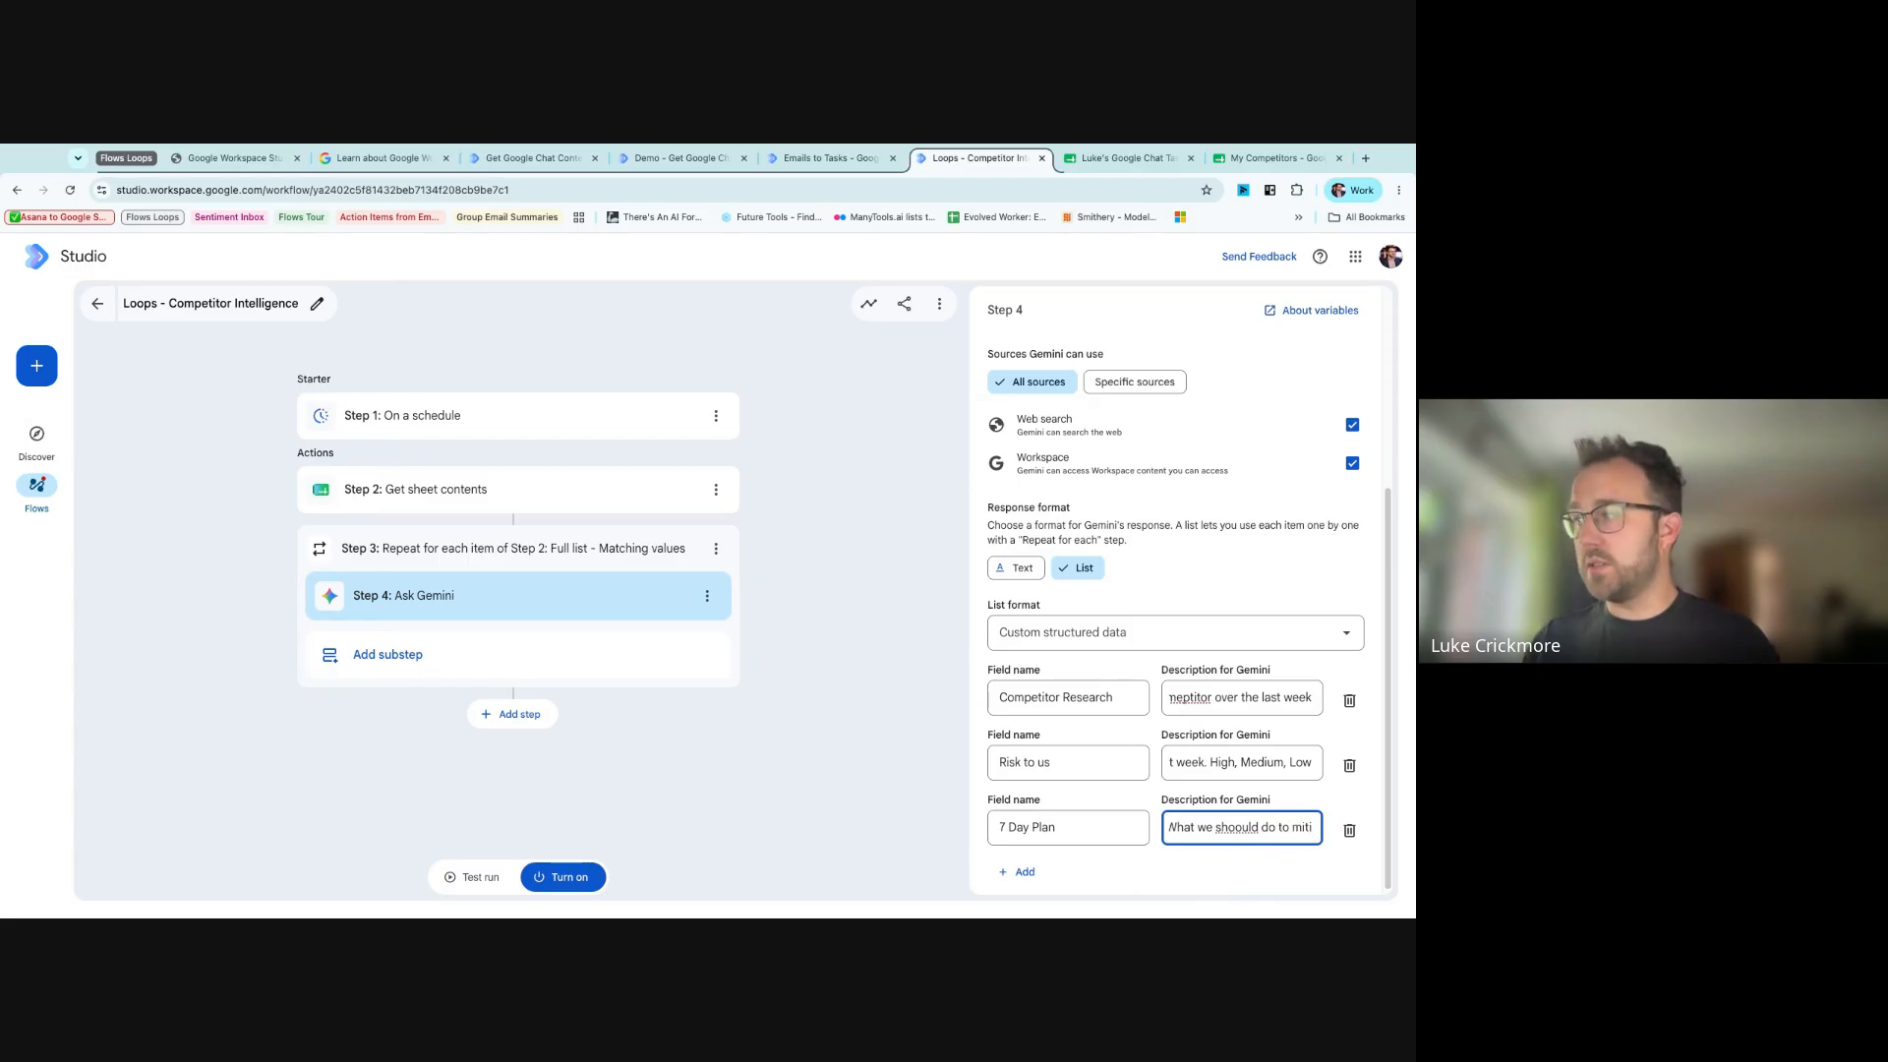
type("gate this r")
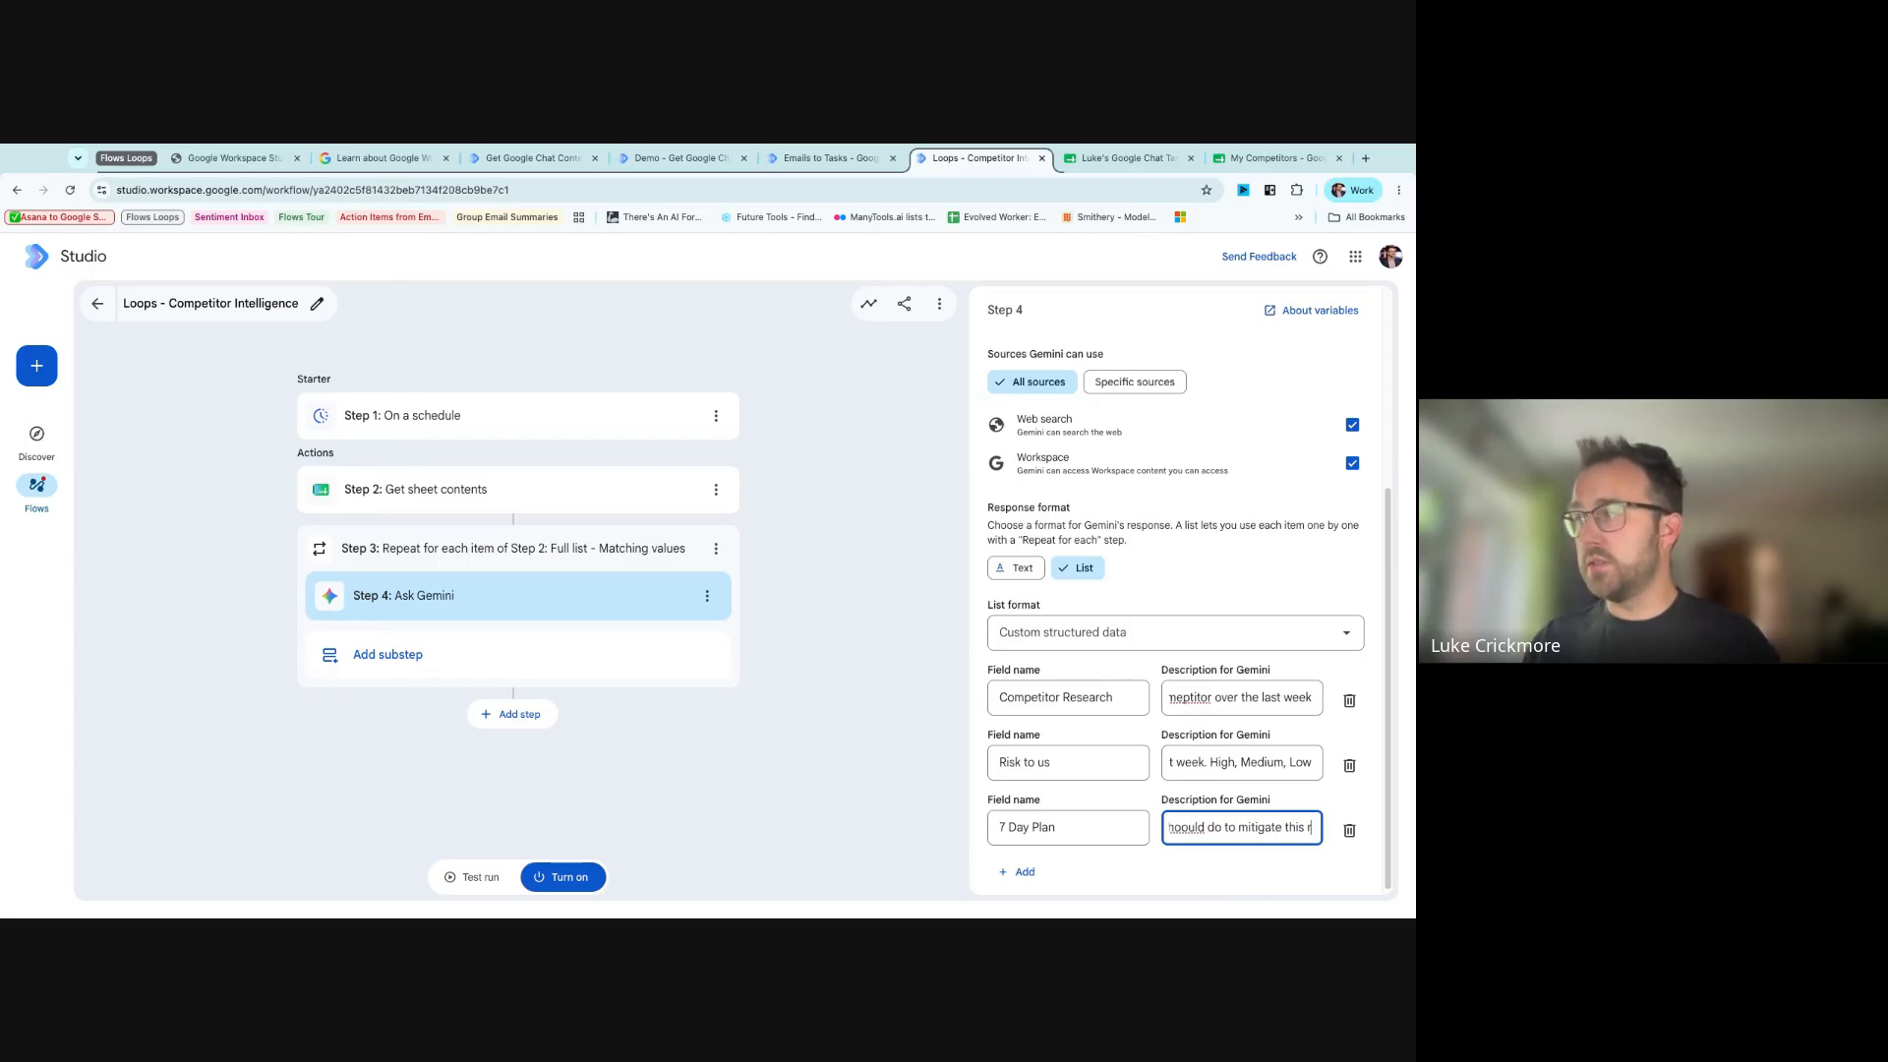
type("isk.")
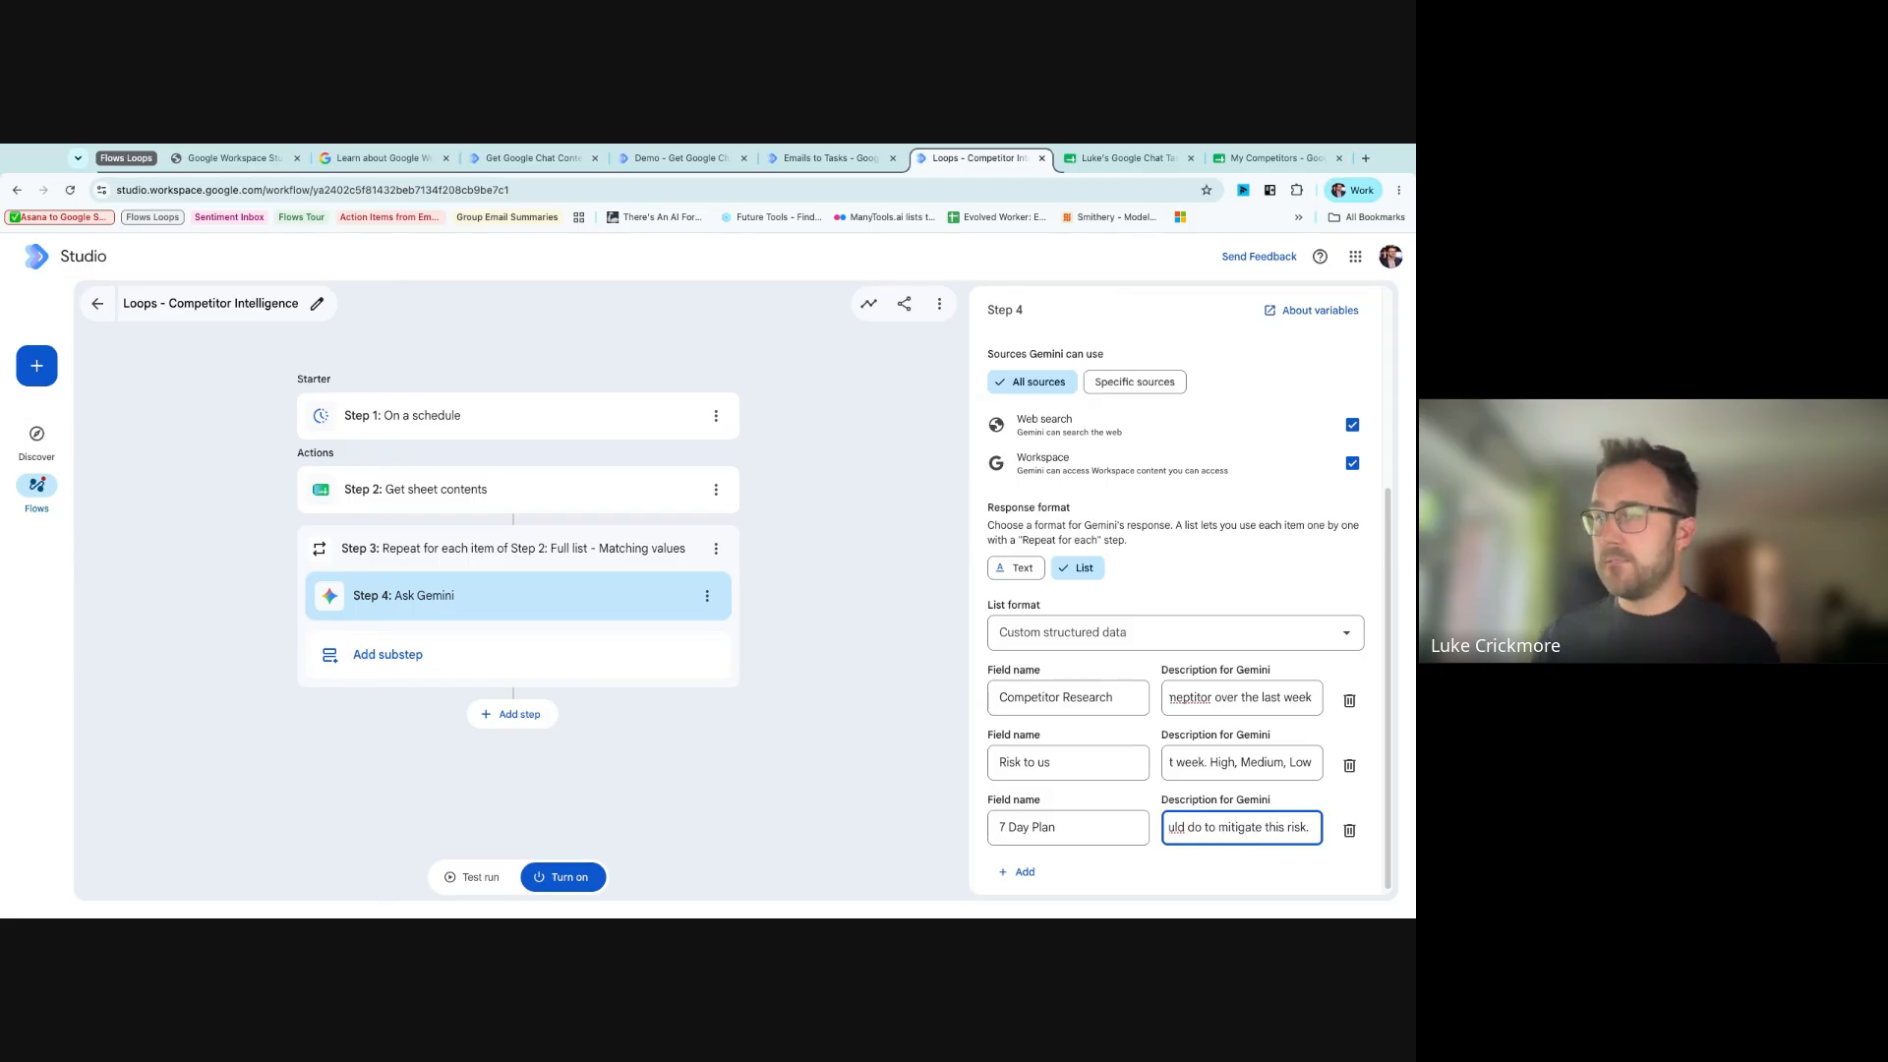
left_click(911, 803)
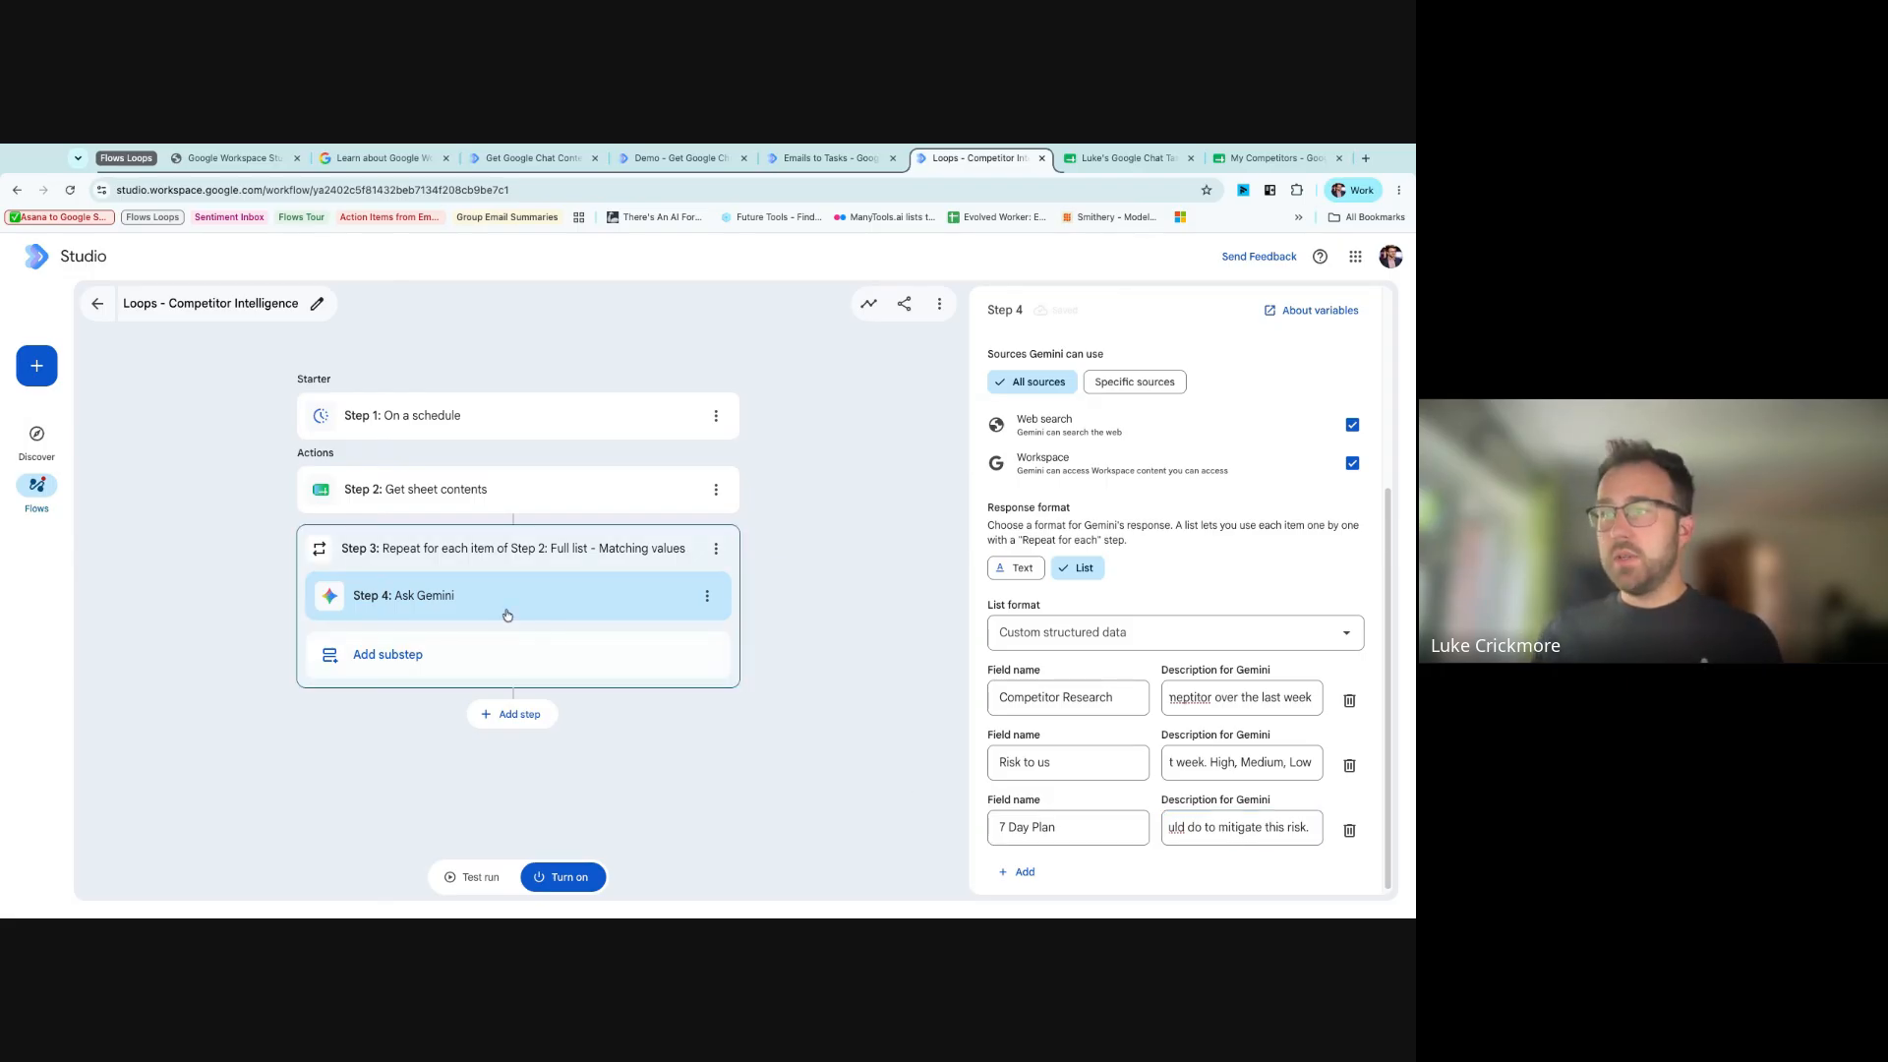
- Review the settings of Steps 1 to 4 in order and start a test run of the competitor flow
left_click(553, 430)
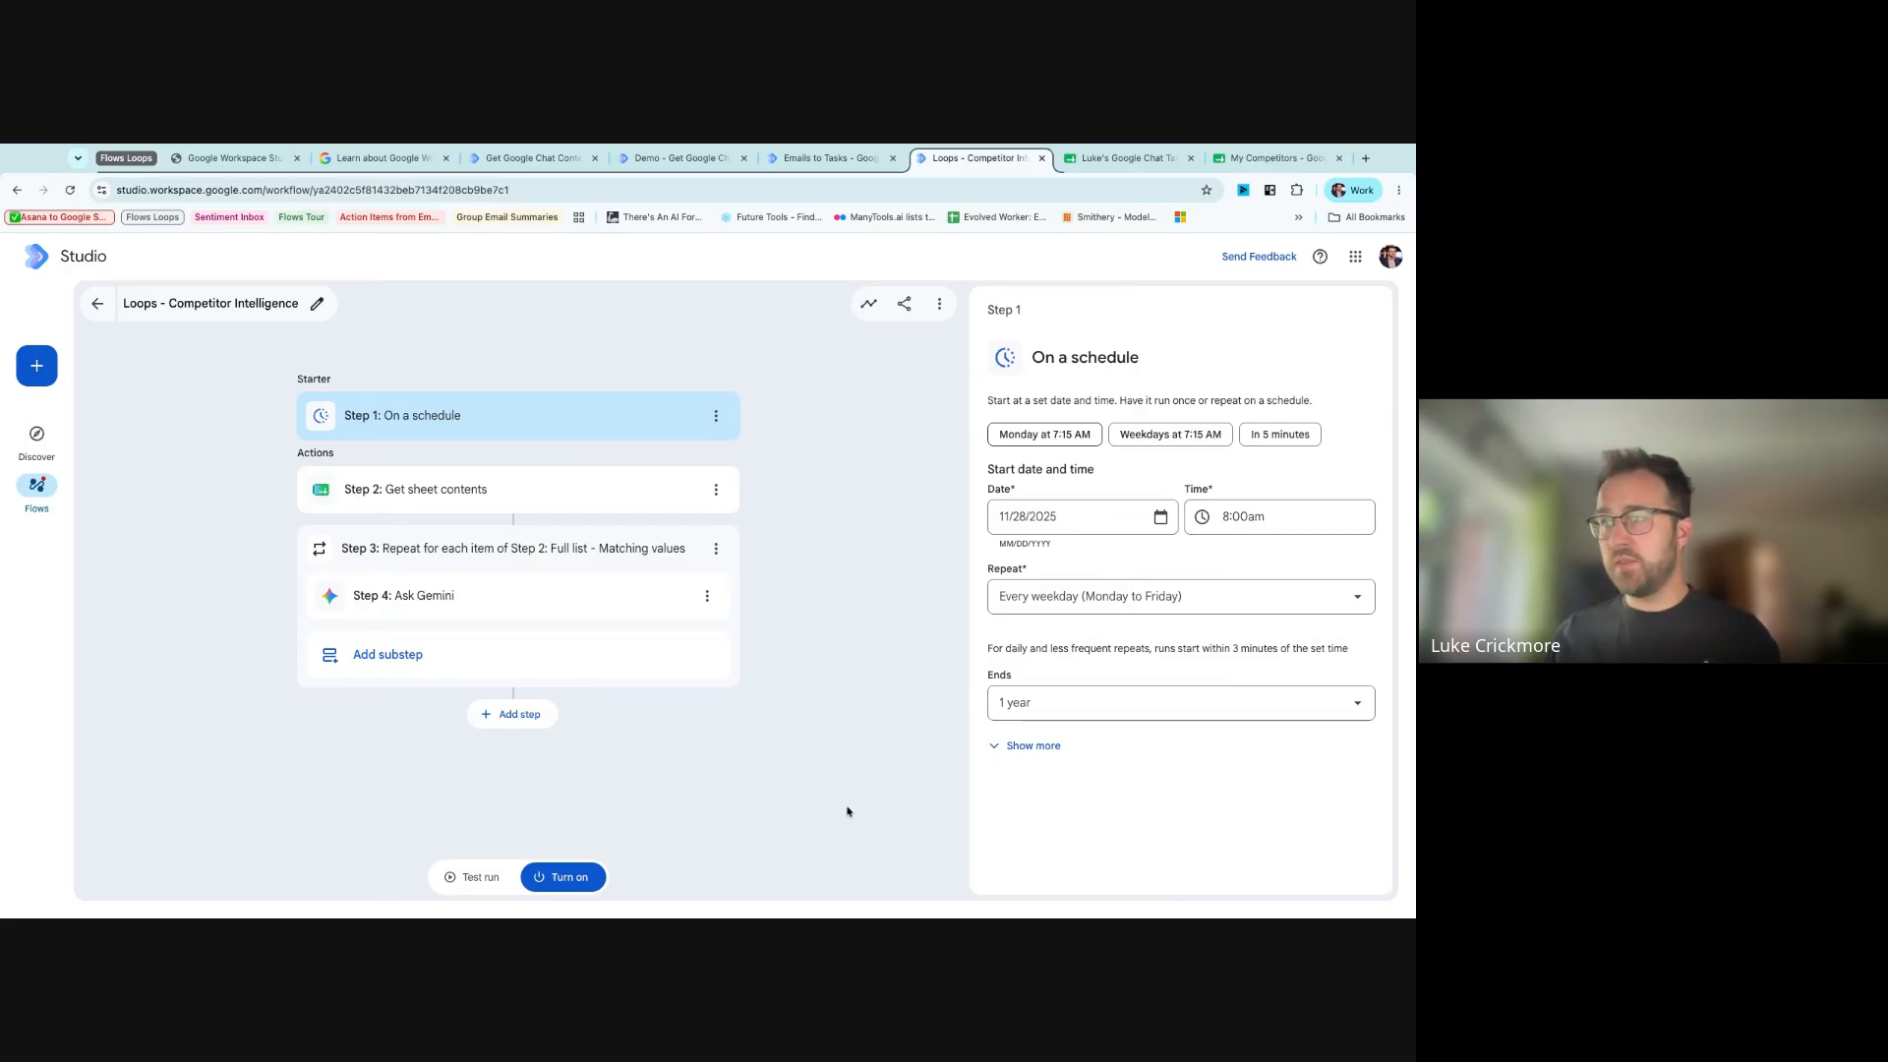
left_click(468, 498)
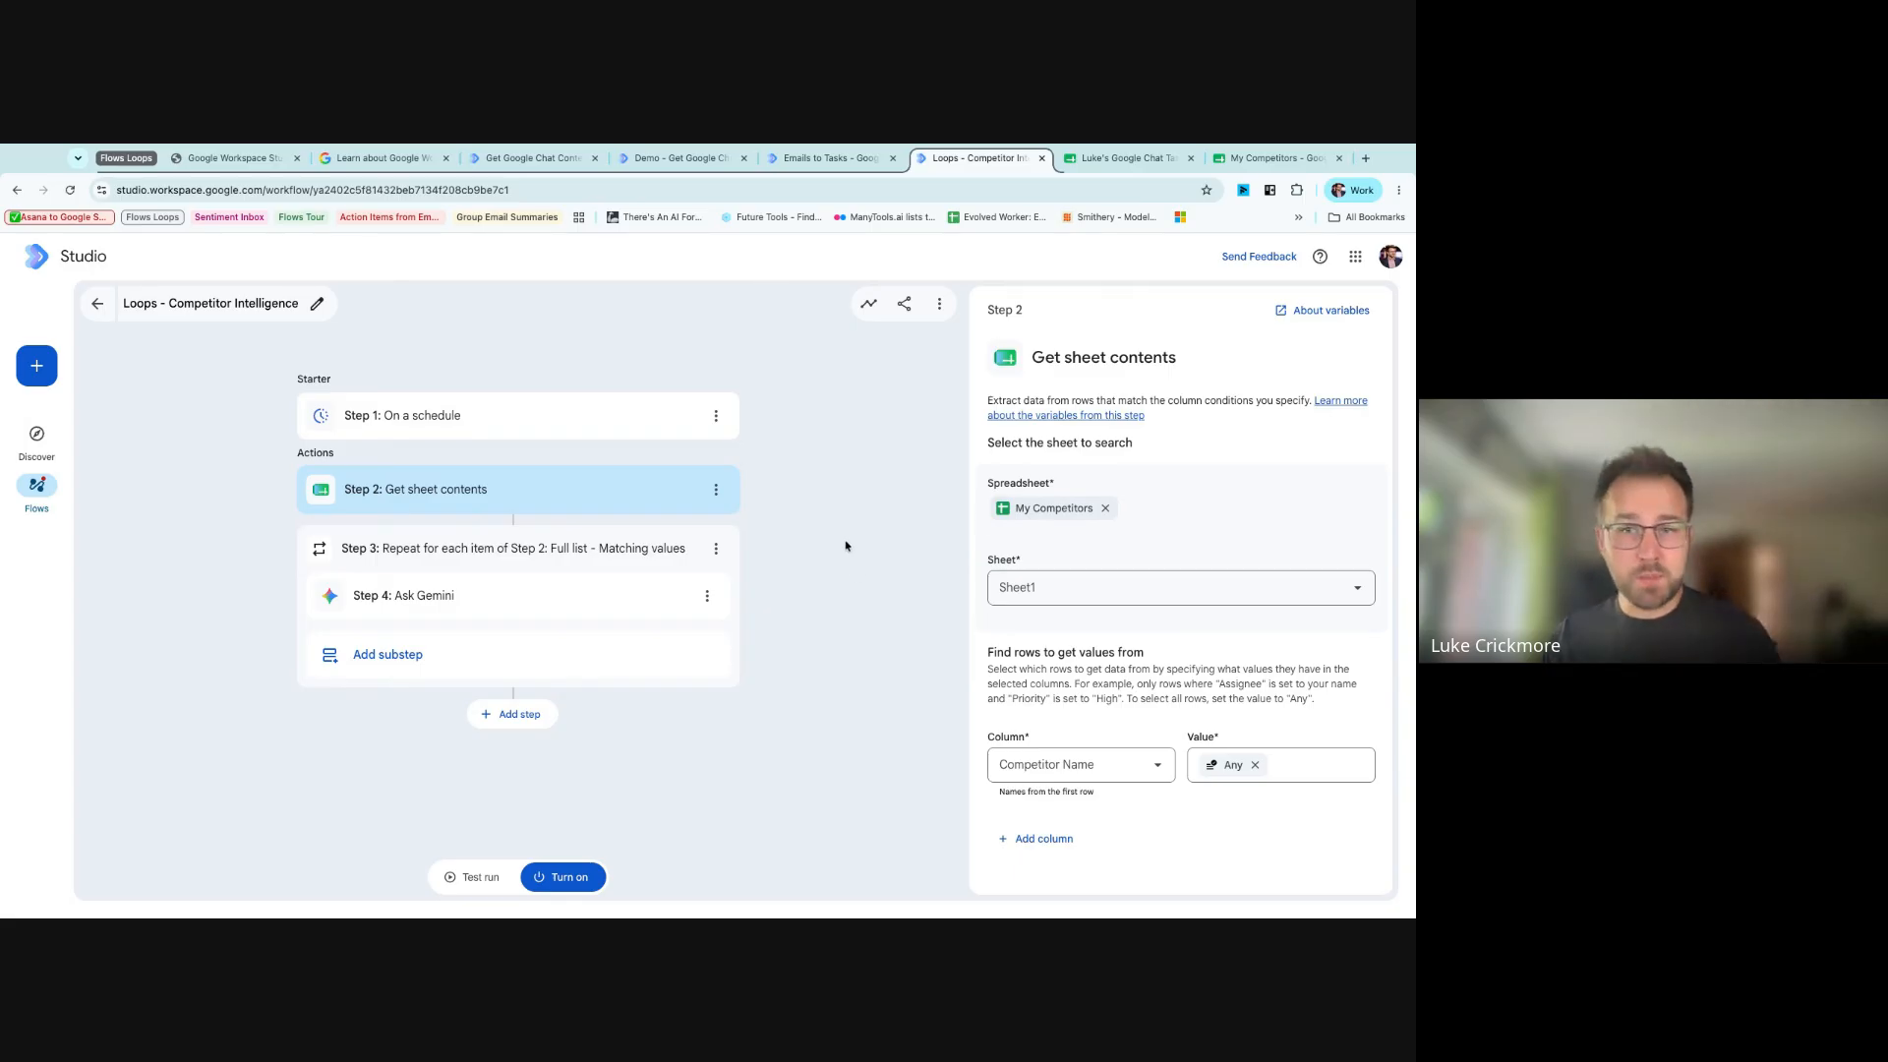
left_click(469, 562)
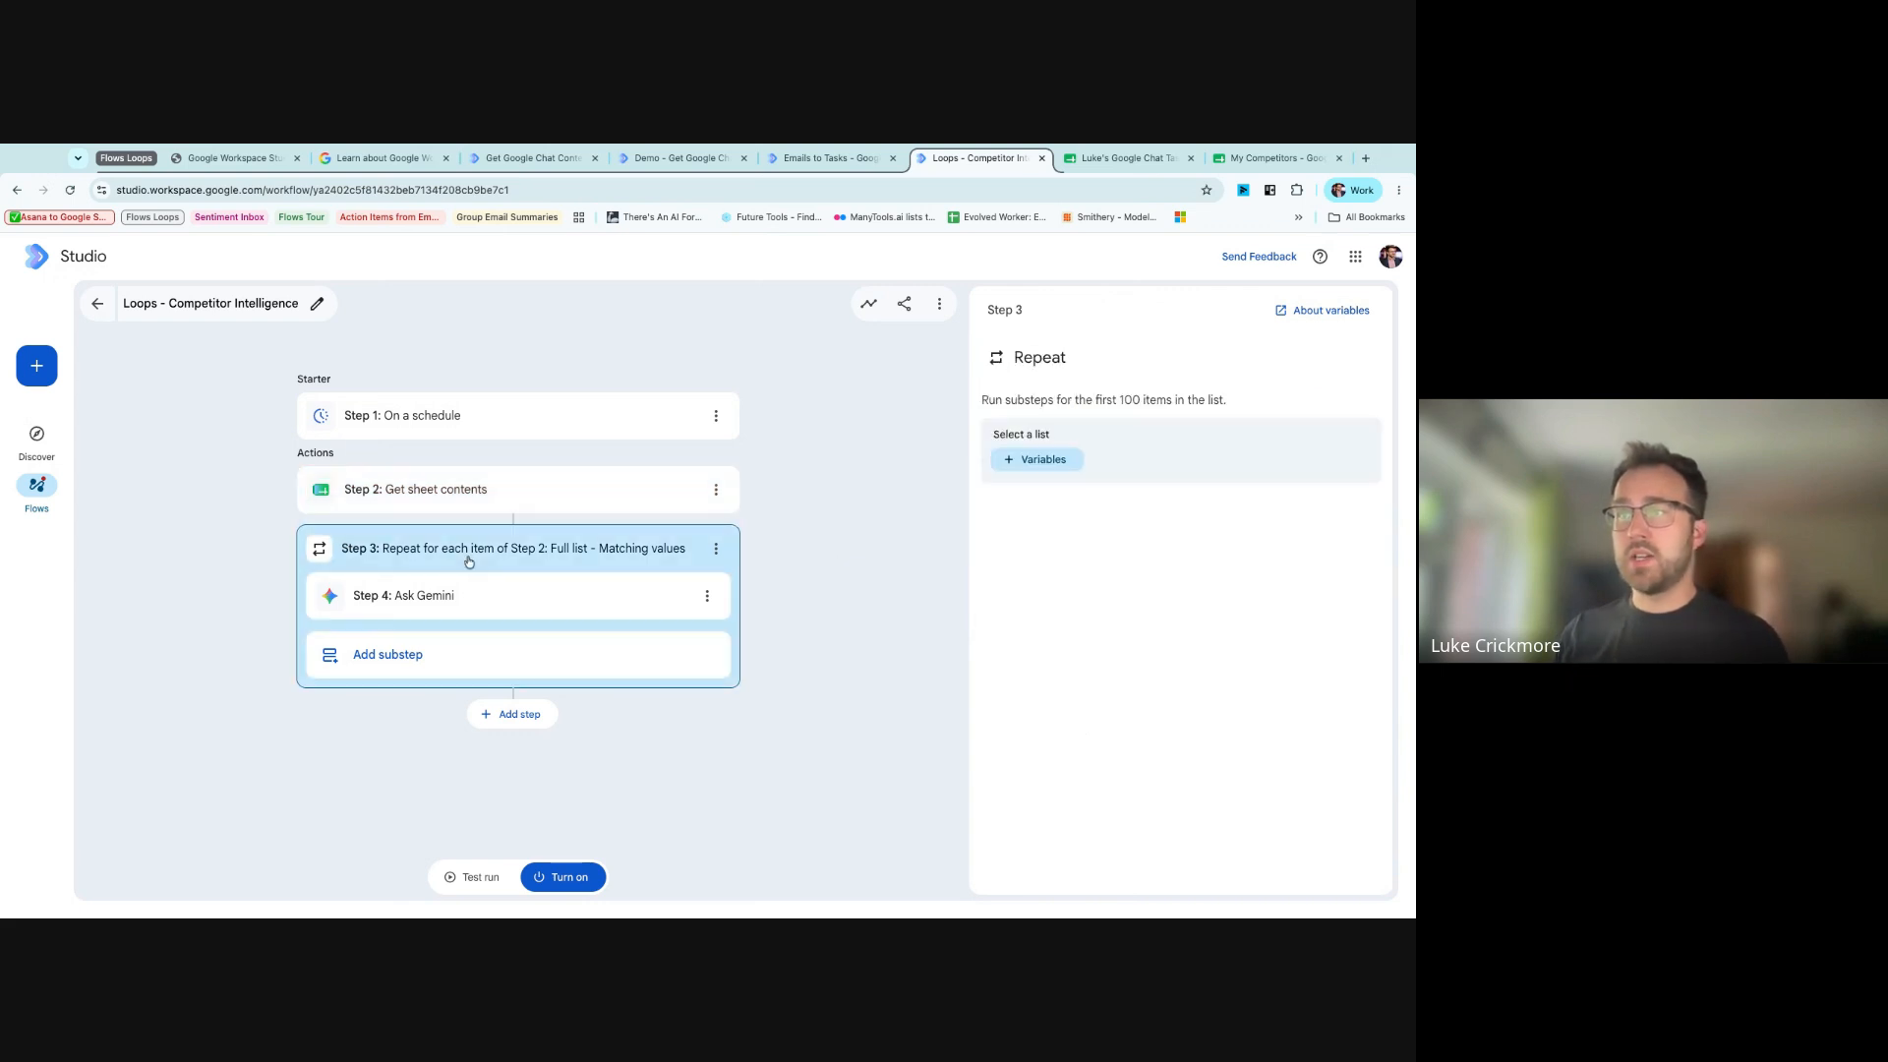
left_click(530, 612)
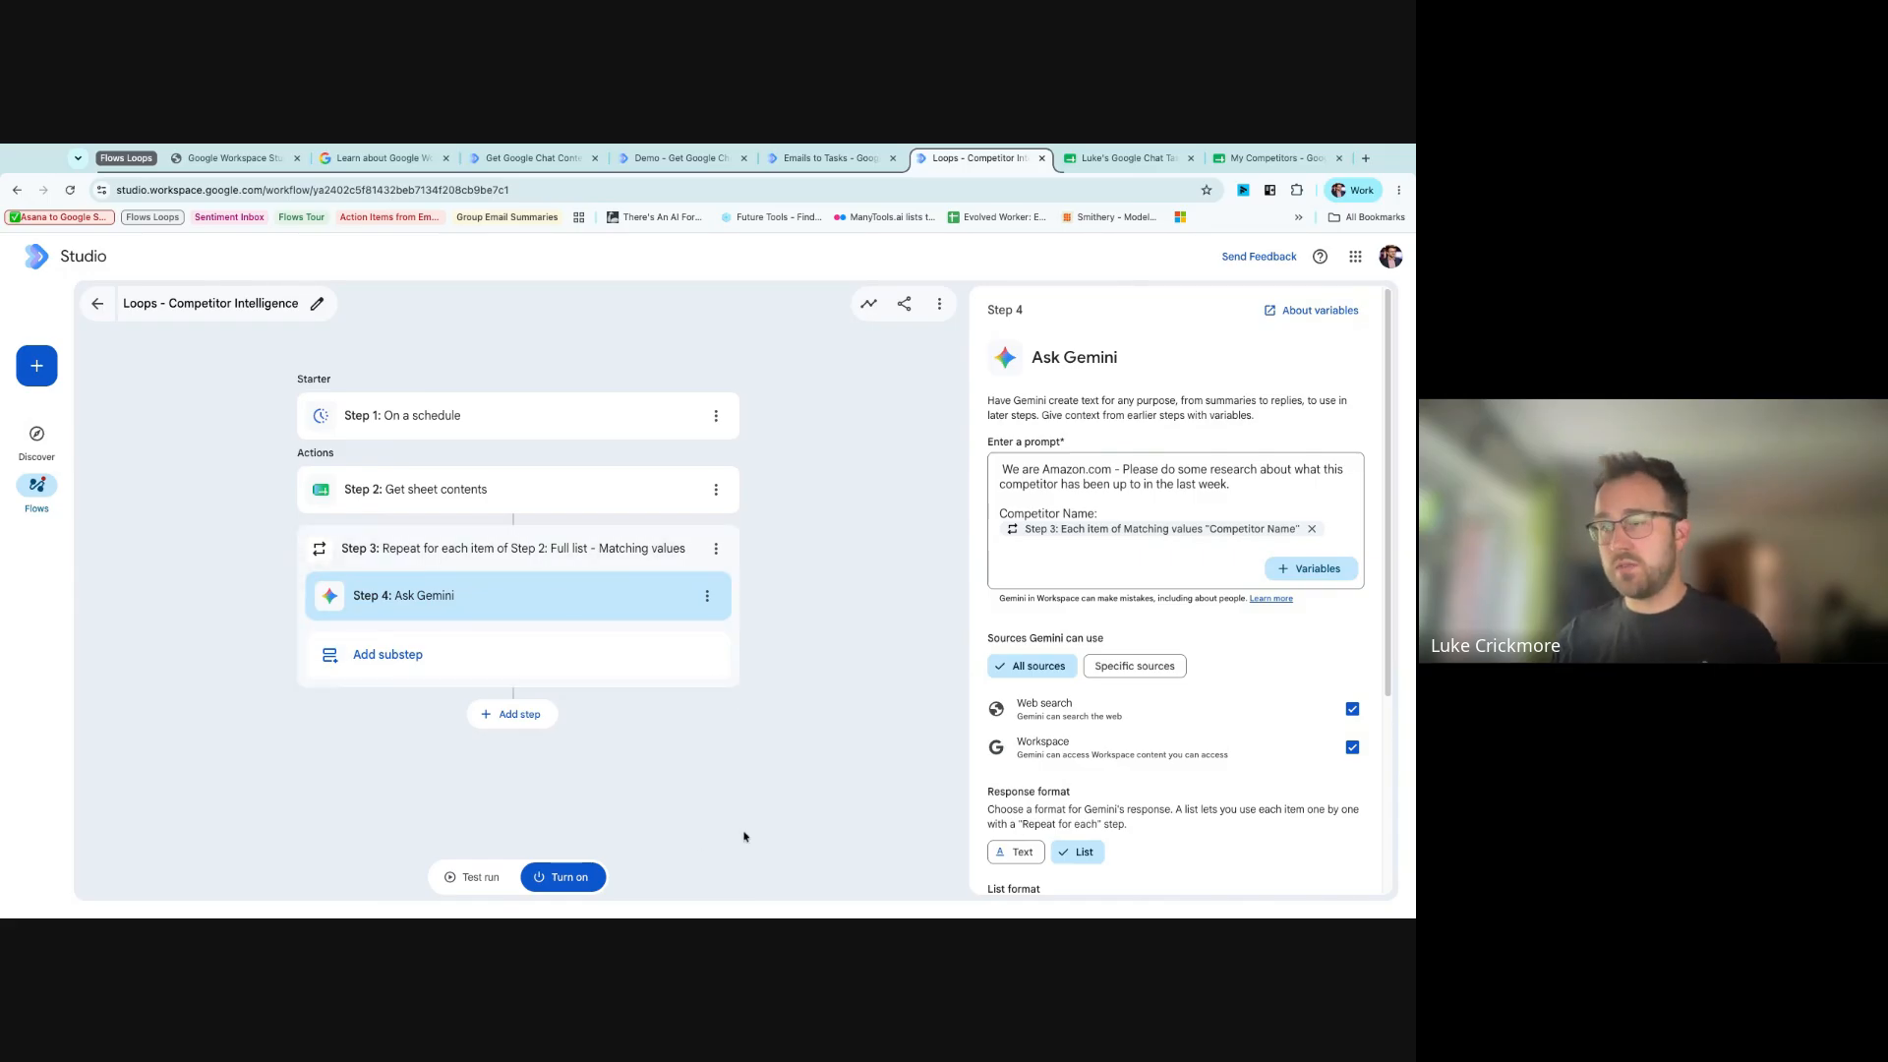
left_click(477, 877)
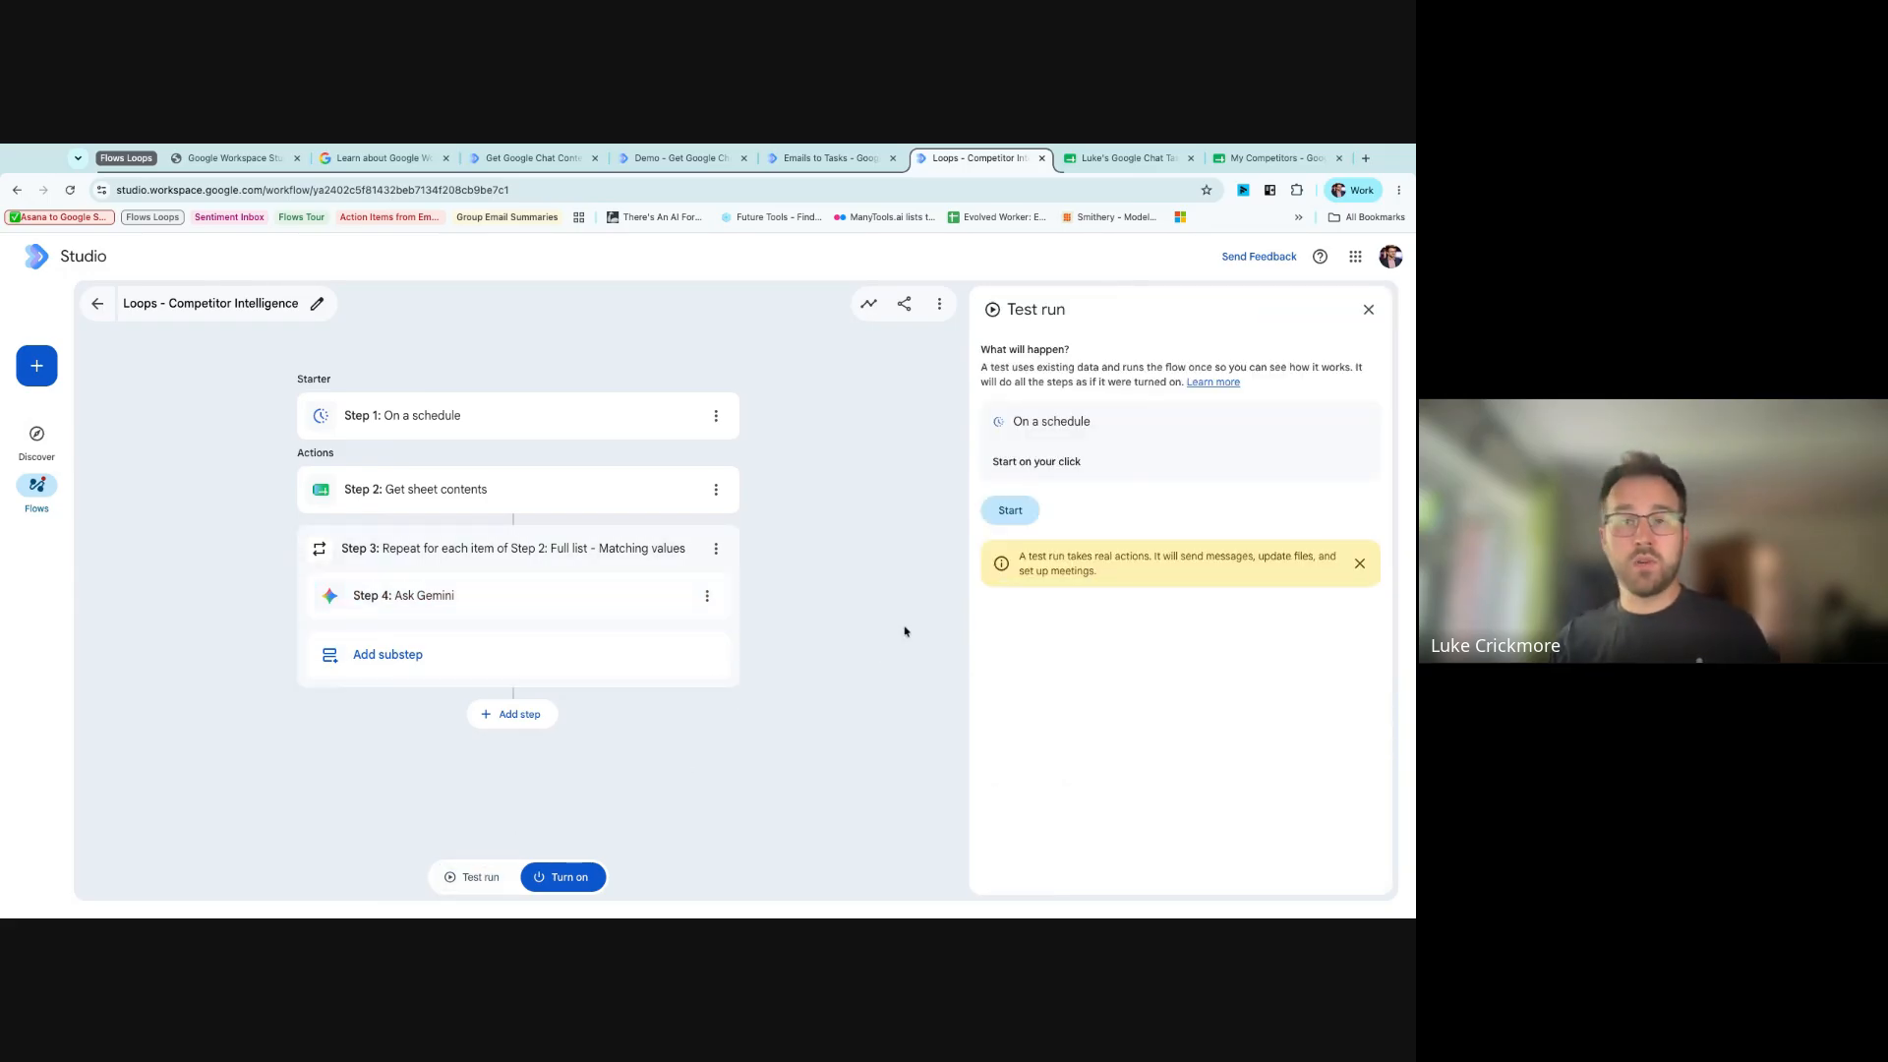
left_click(1010, 509)
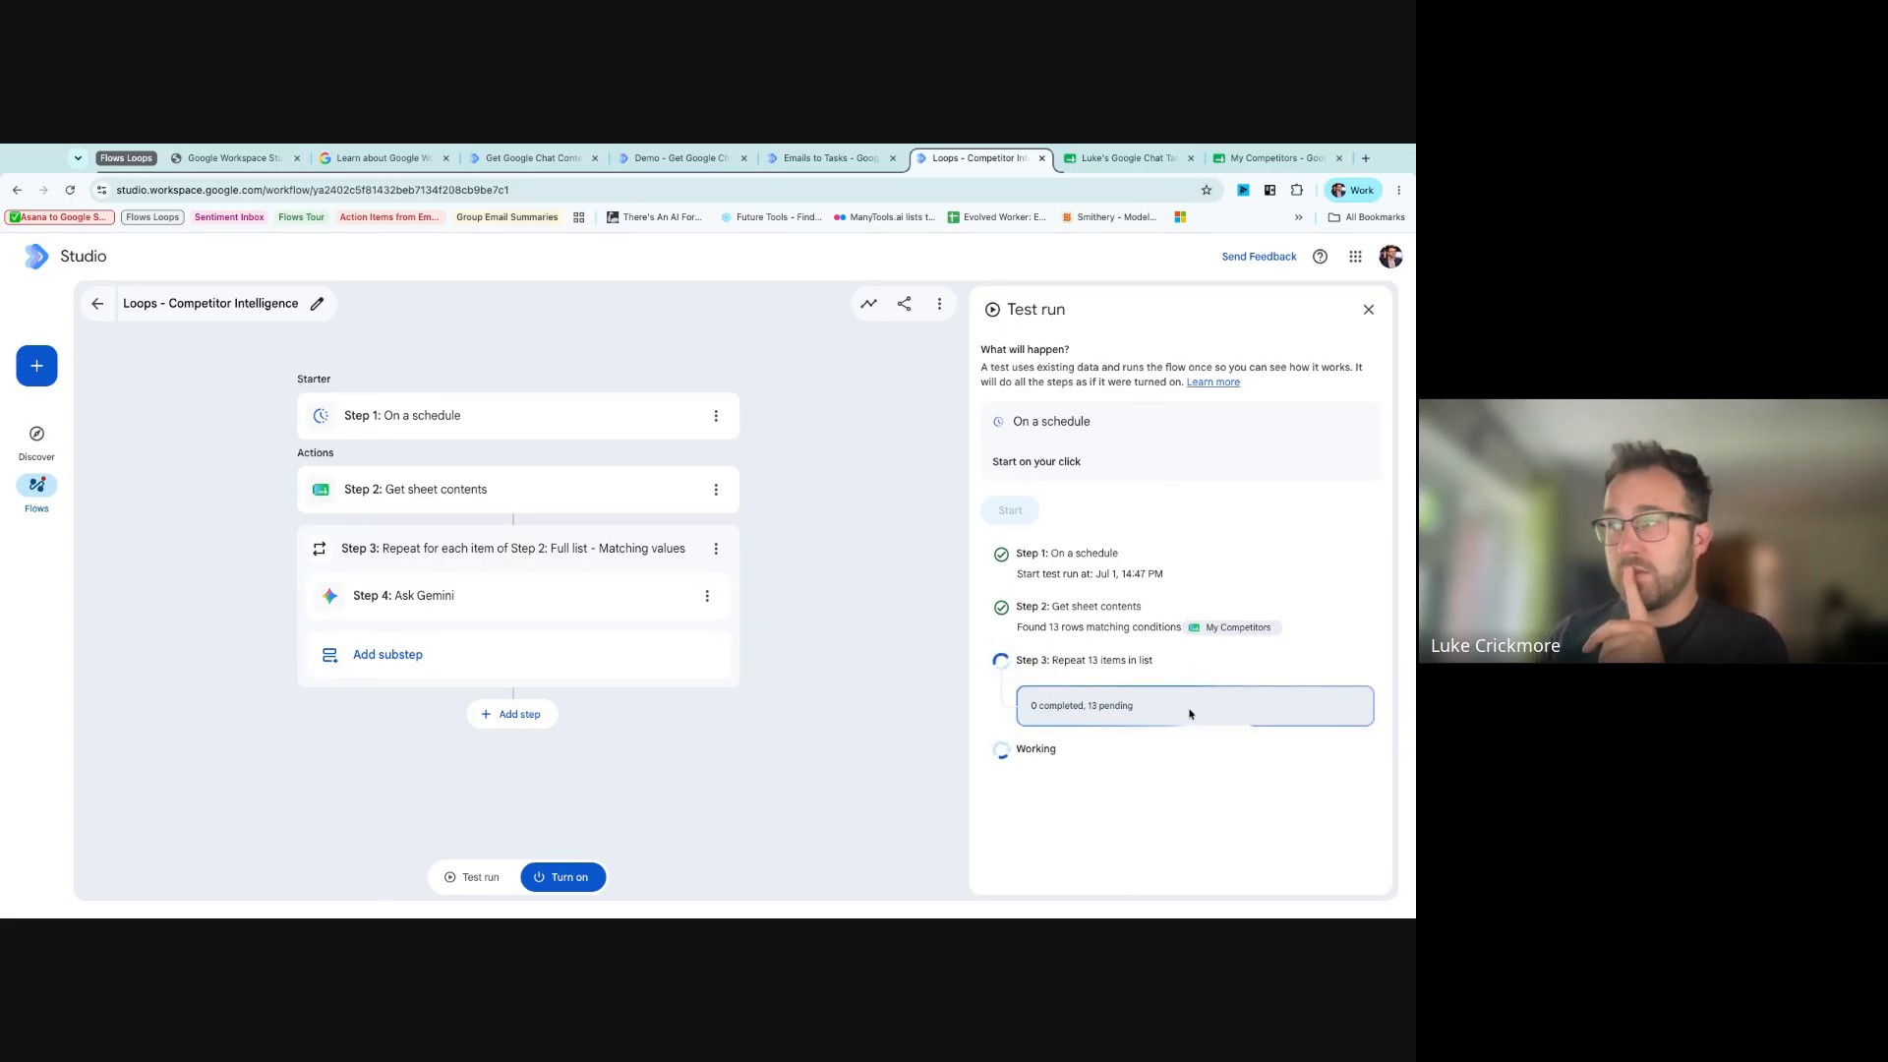
- Check the Step 3 progress of the test run and the research columns in the My Competitors spreadsheet
left_click_drag(1099, 708, 1038, 707)
left_click(1150, 711)
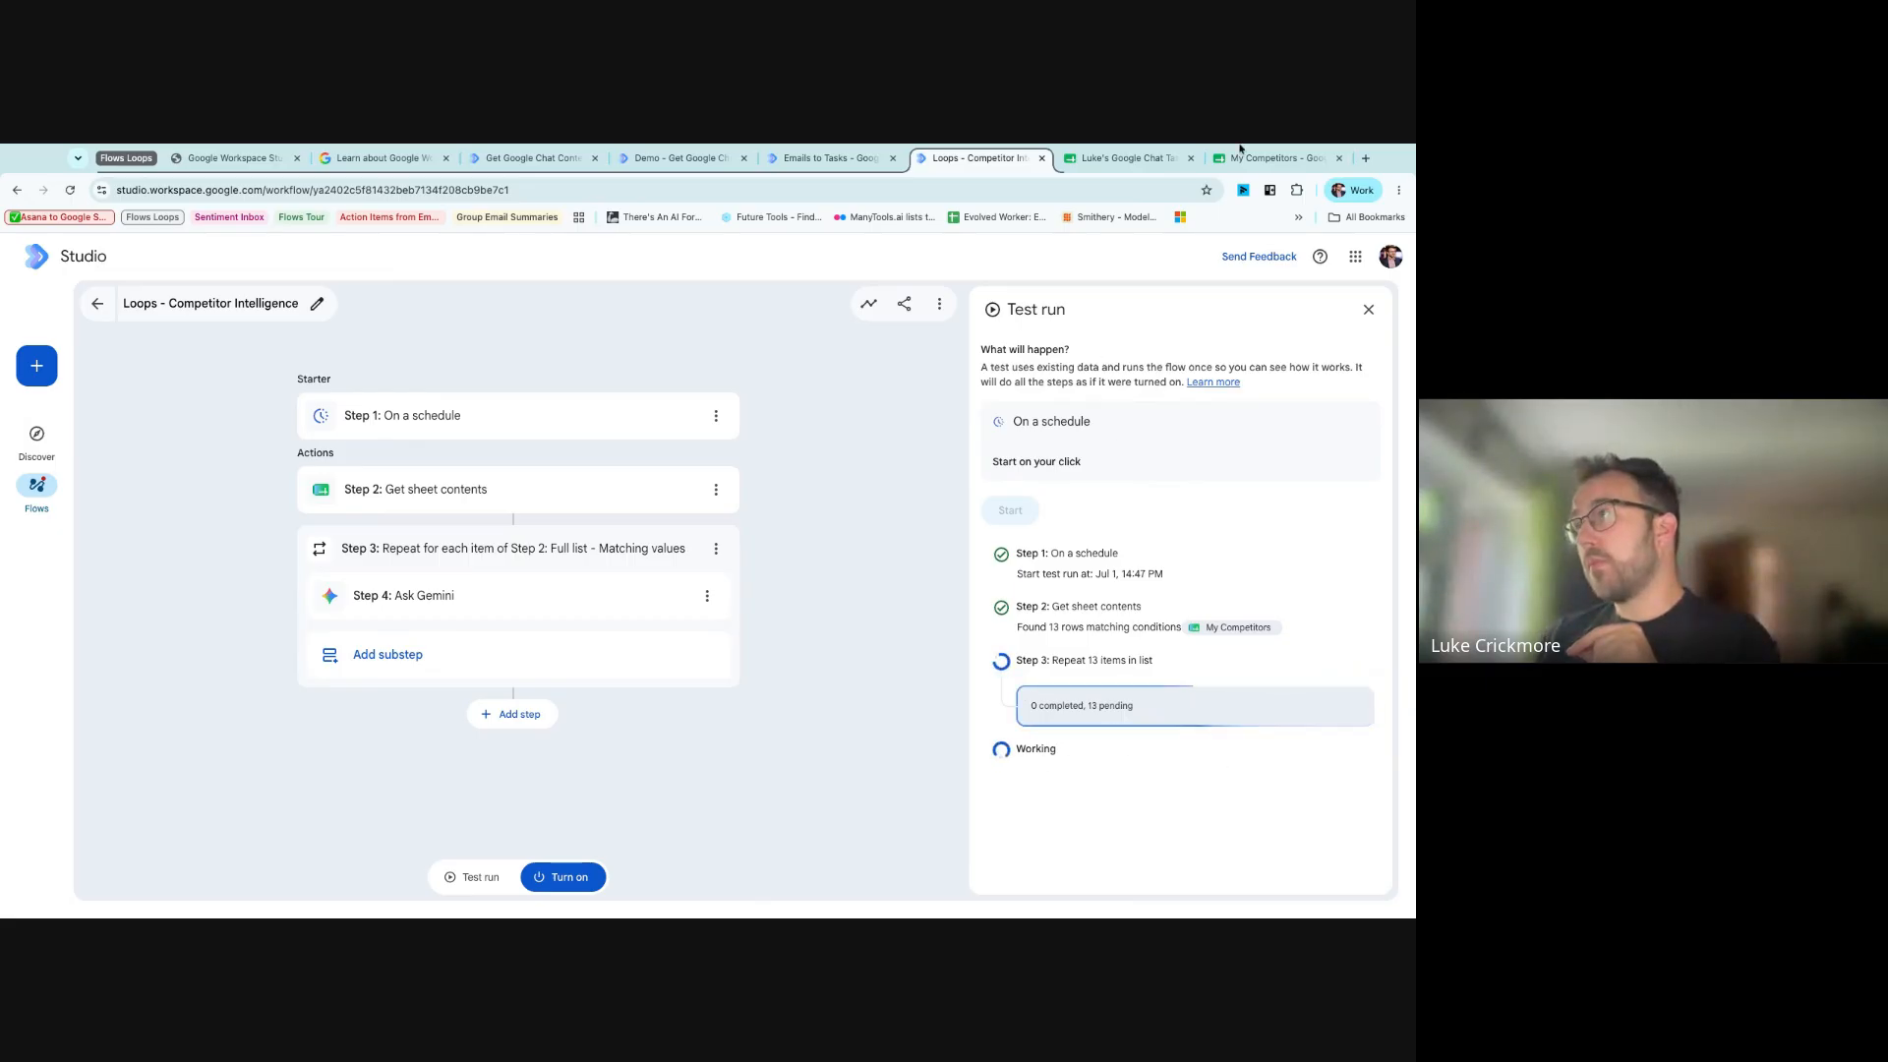
left_click(1276, 158)
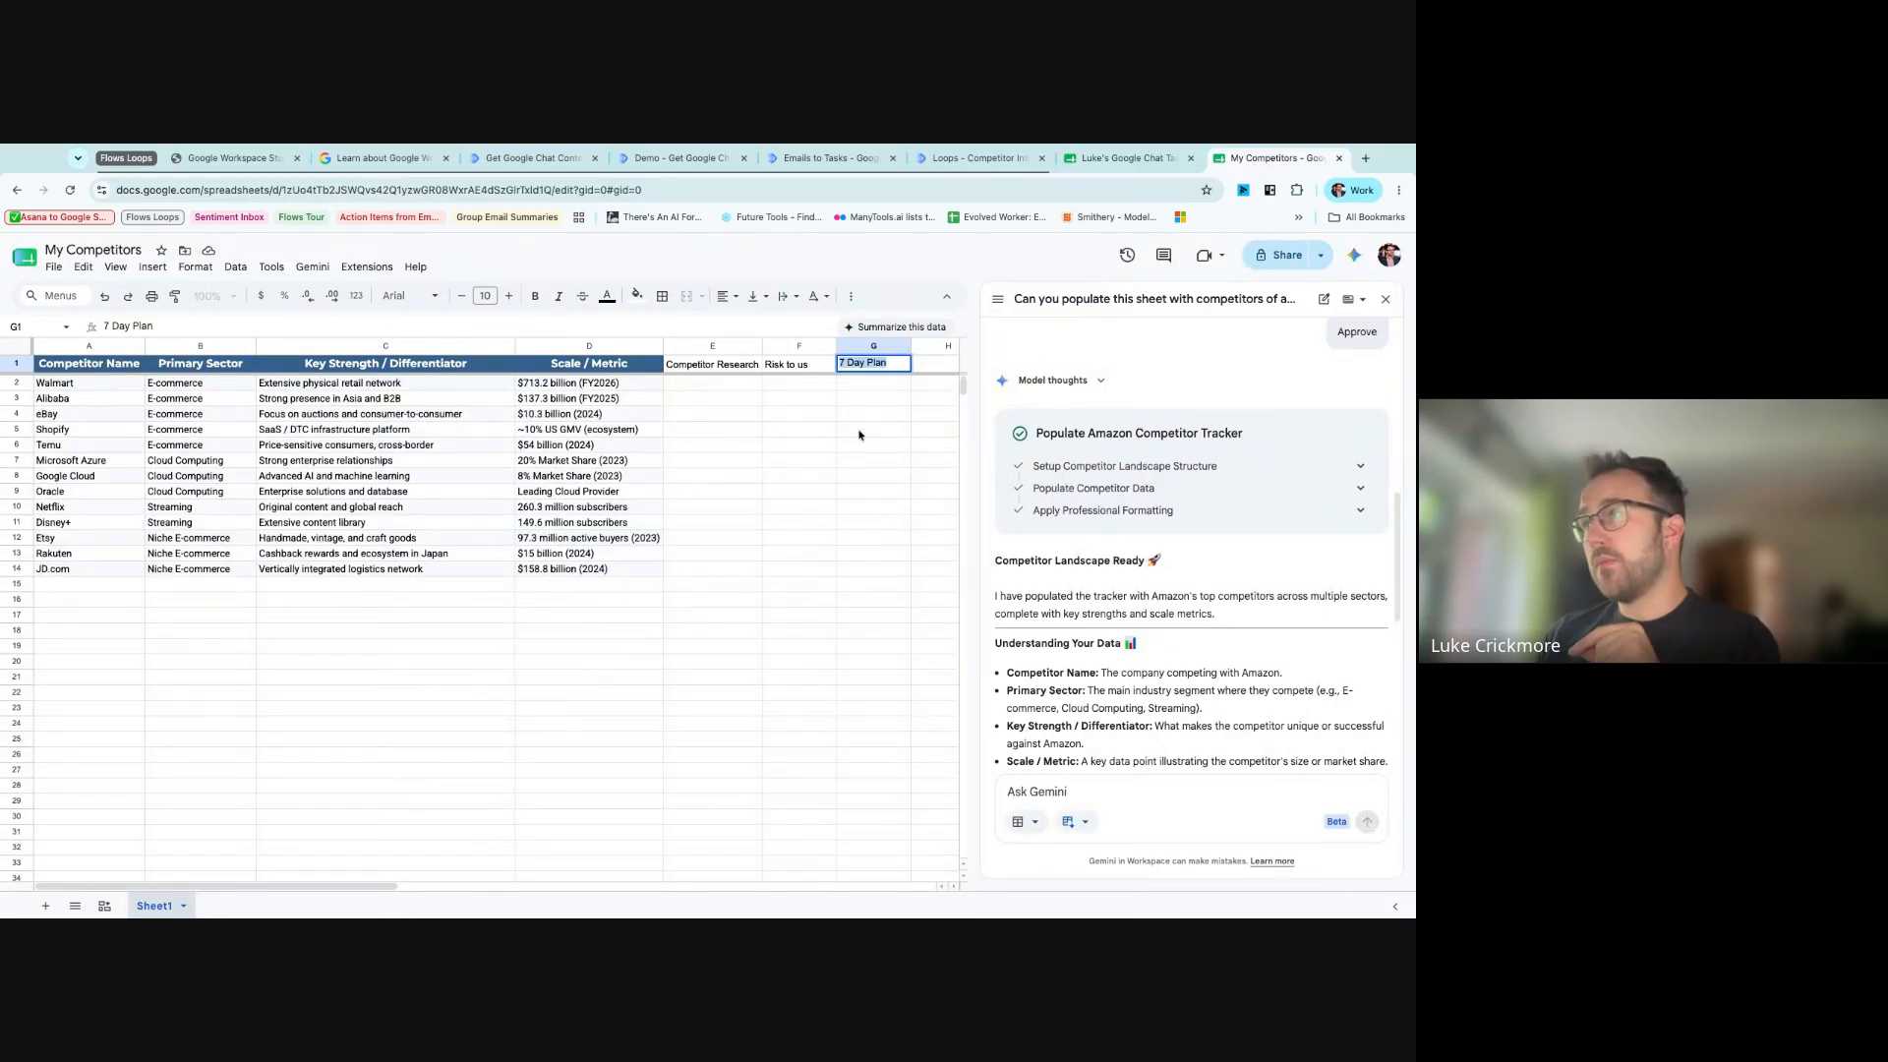
left_click(958, 159)
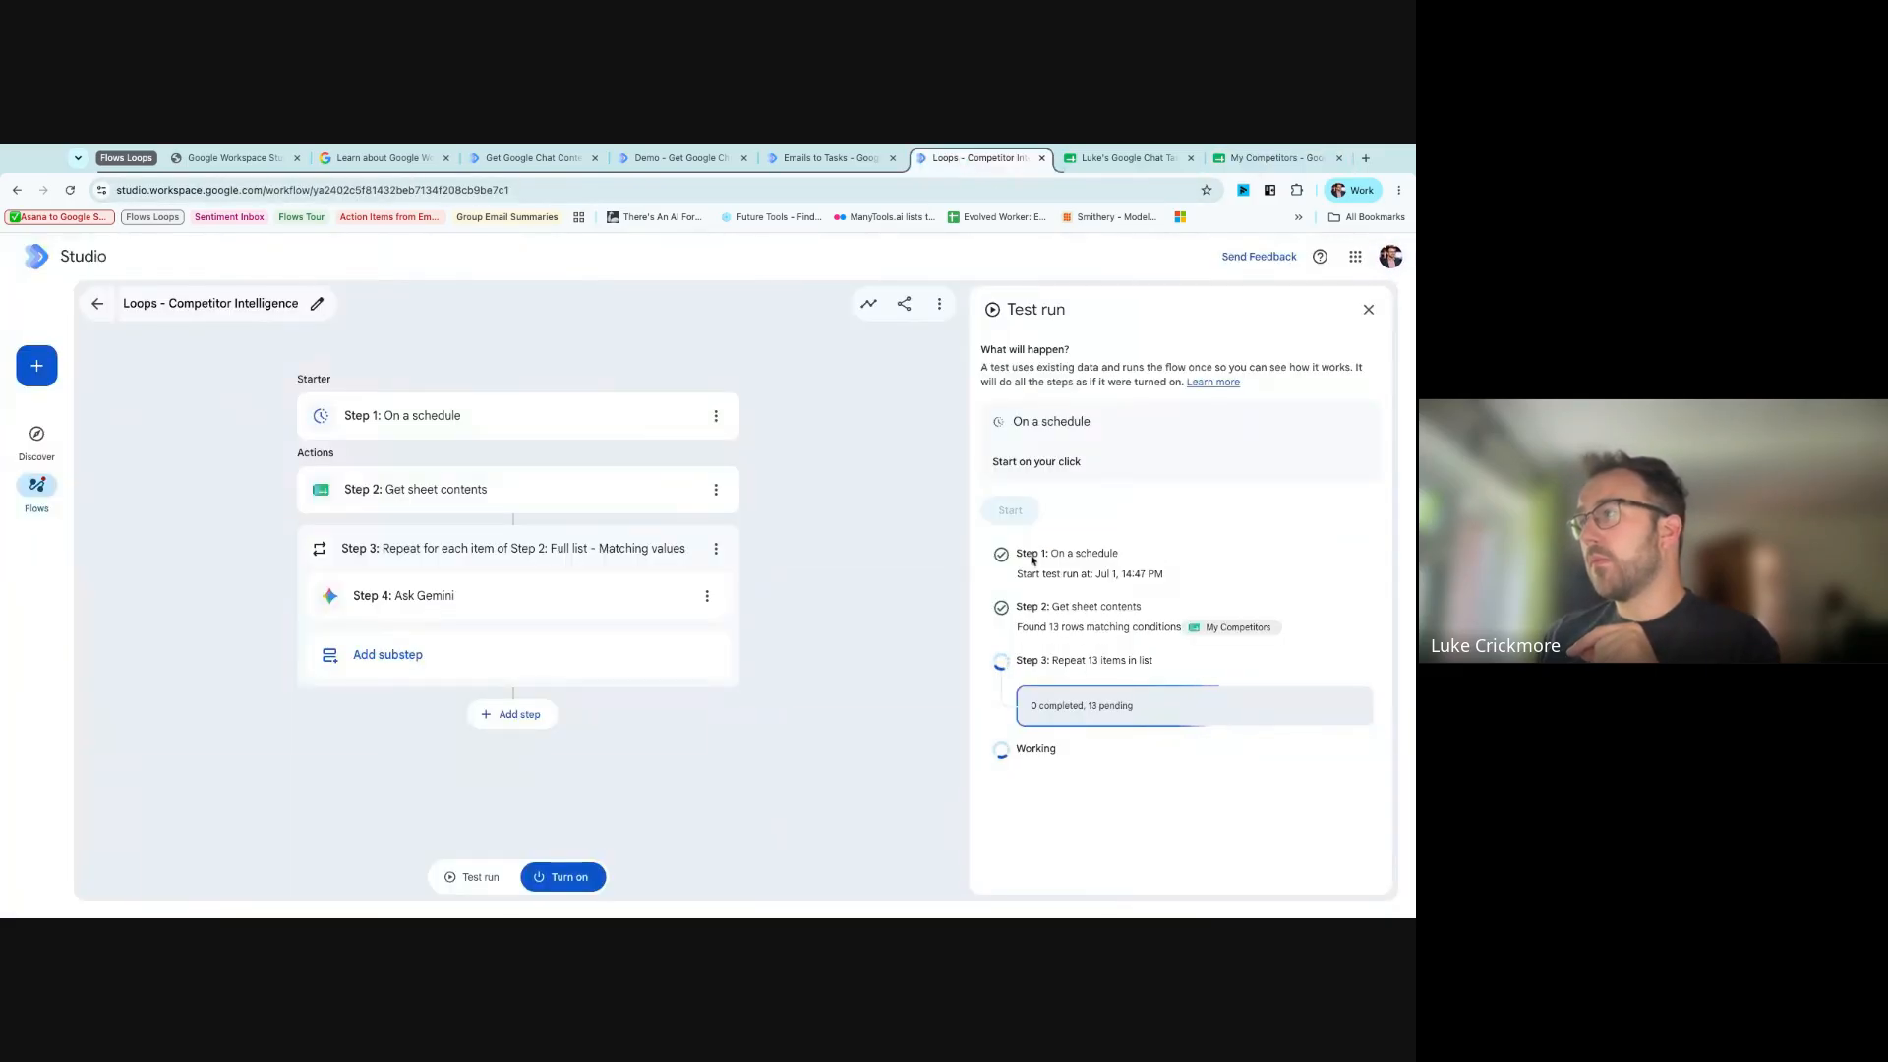
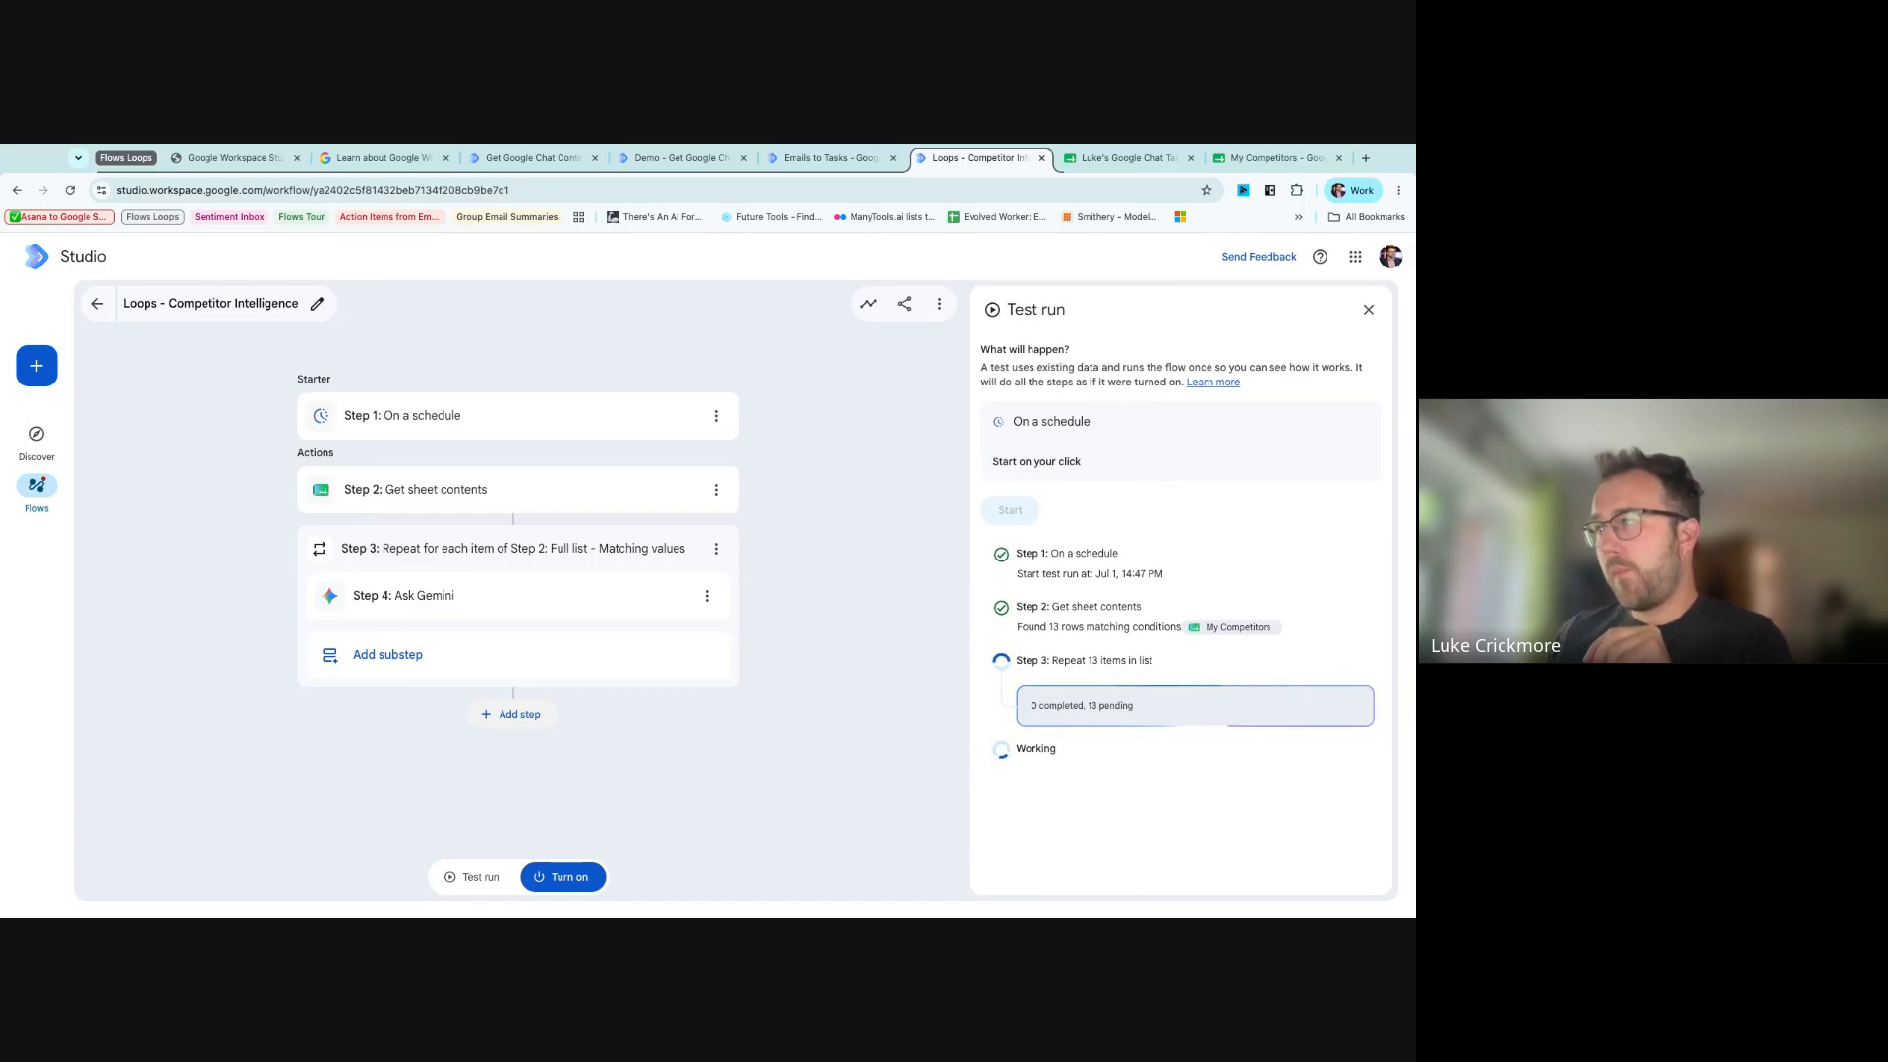
- Add an Add a row step after the Step 3 loop, using the My Competitors spreadsheet
left_click(512, 714)
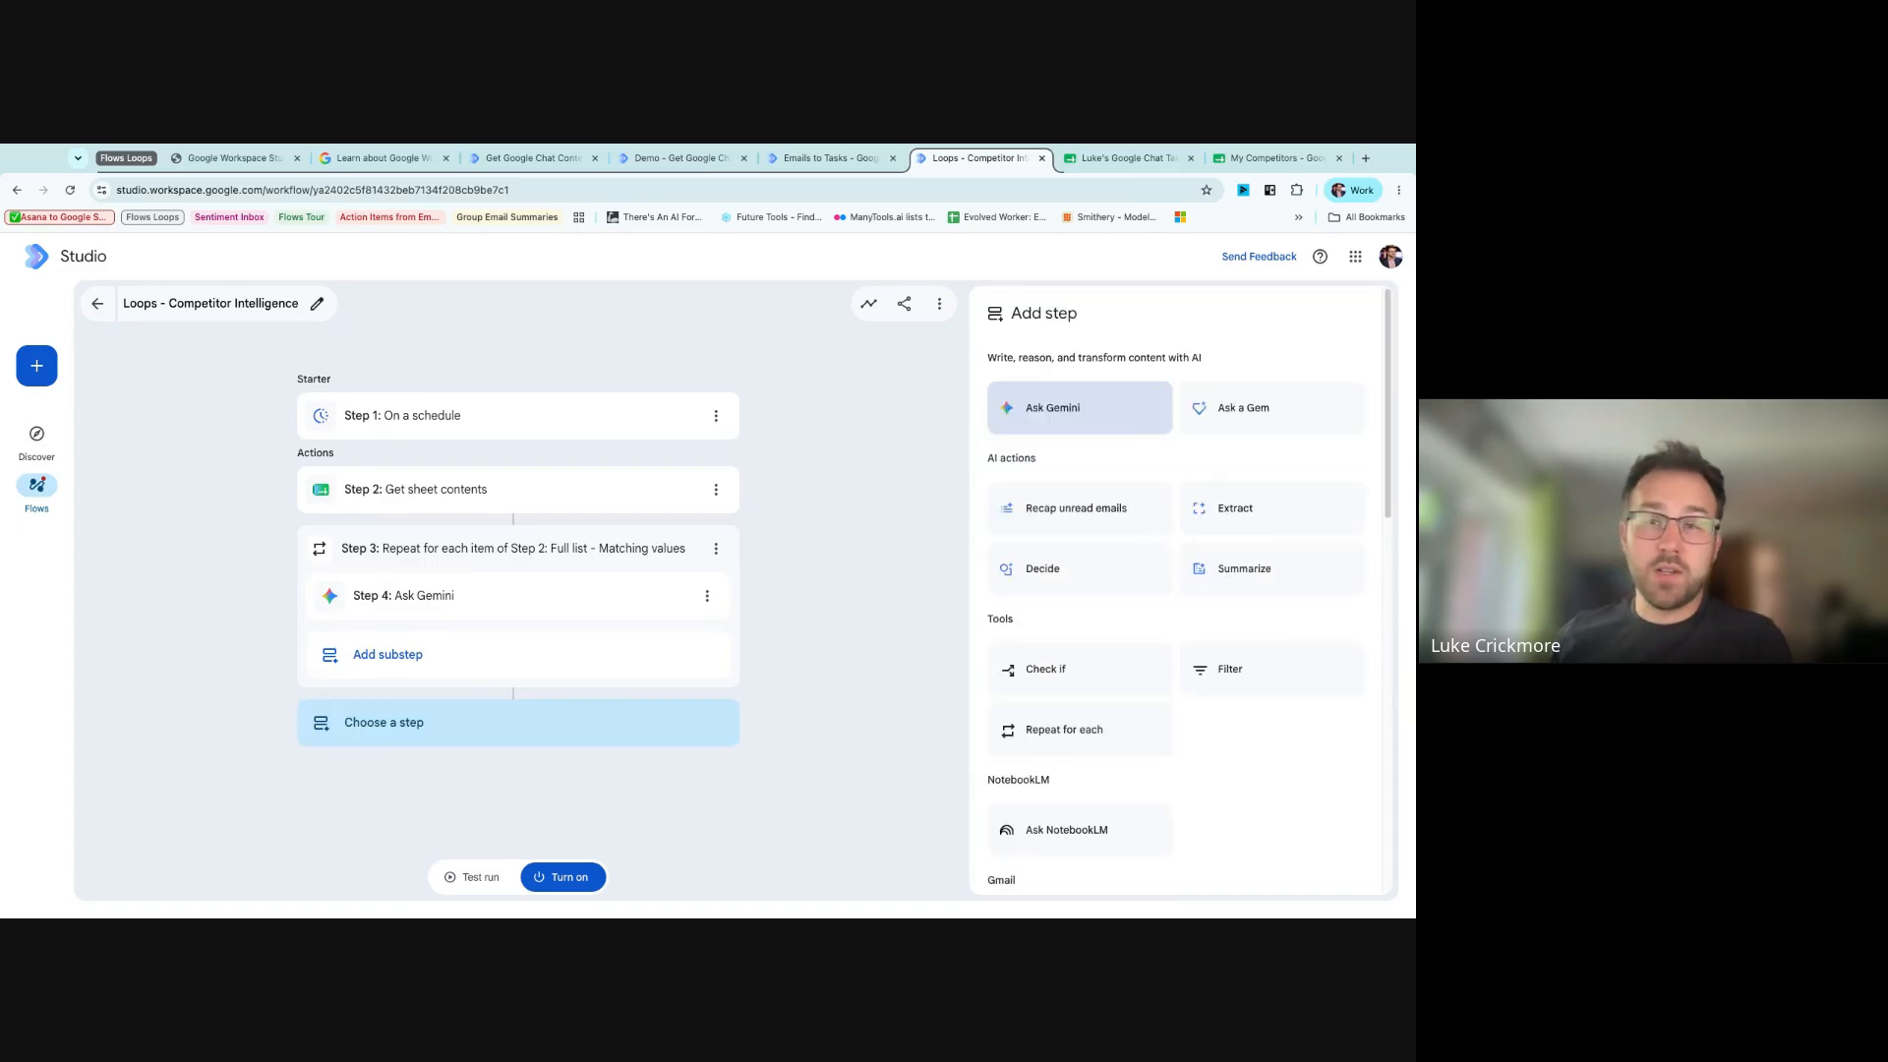
scroll(1298, 698, "down", 15)
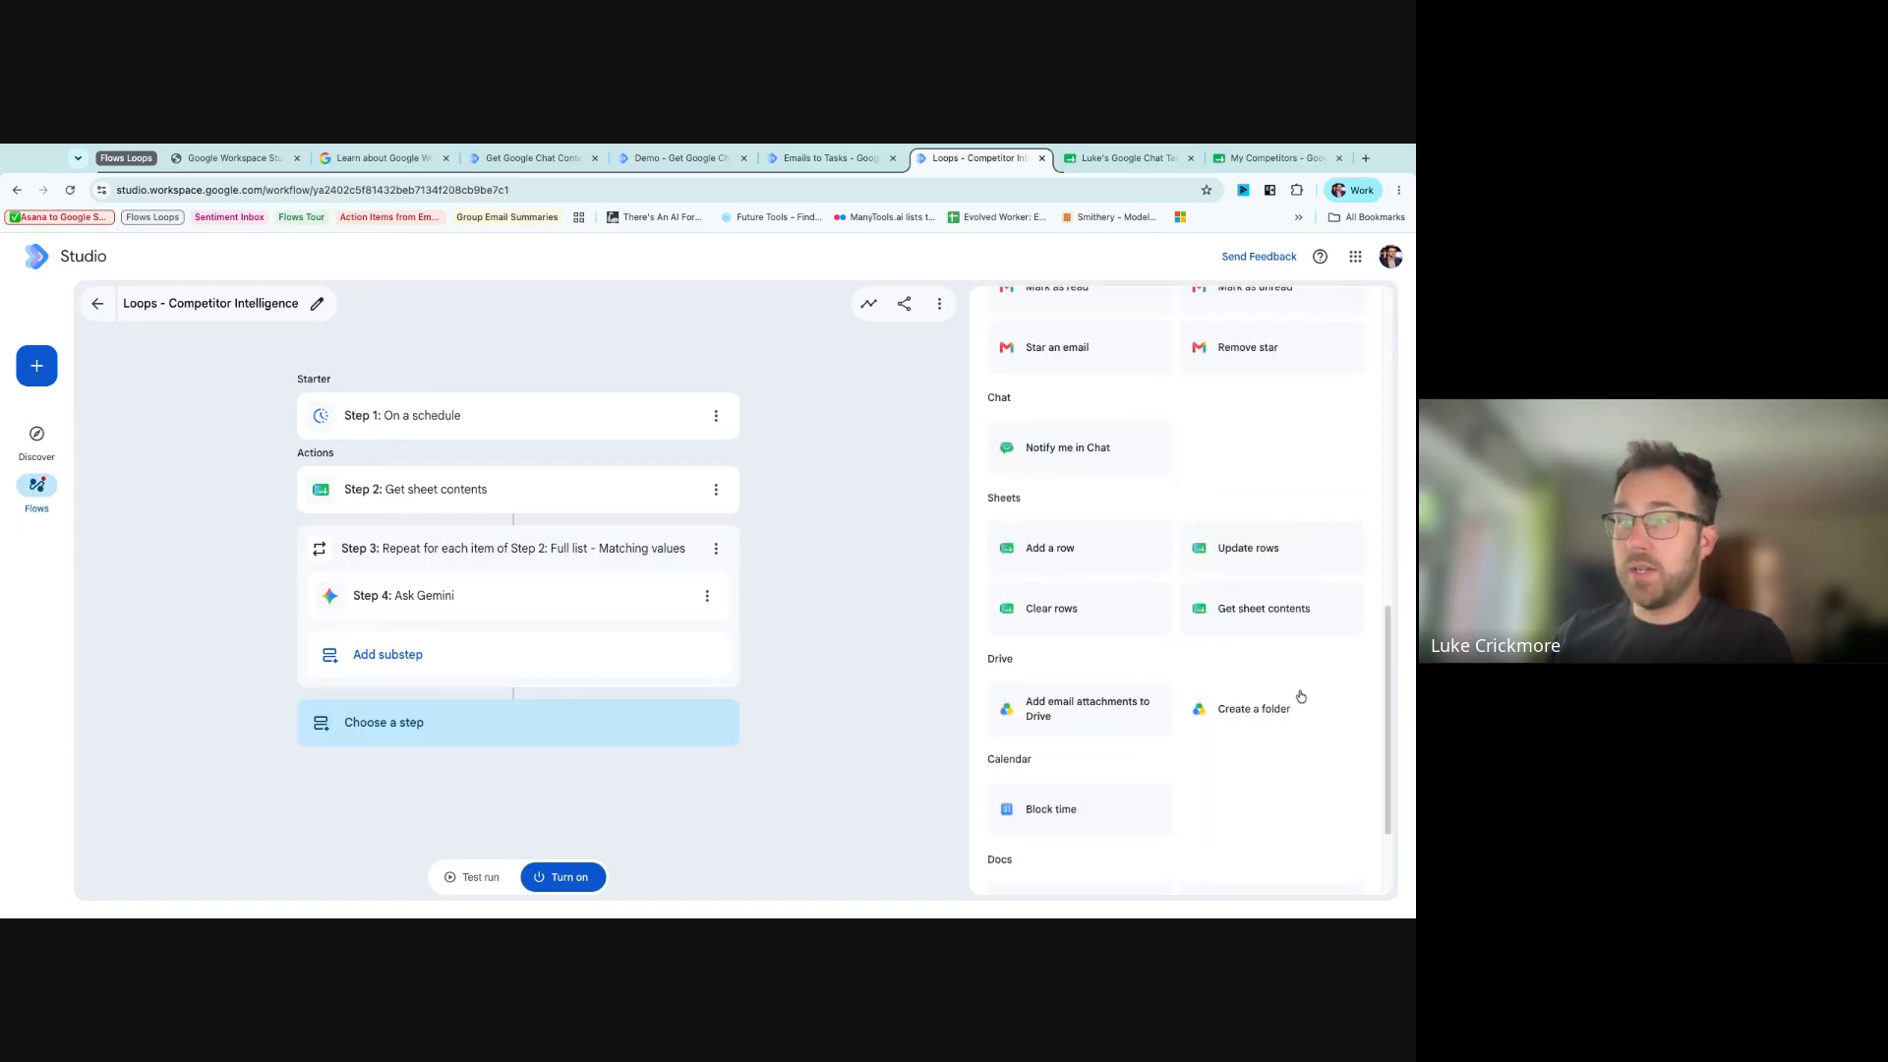
scroll(1066, 535, "up", 3)
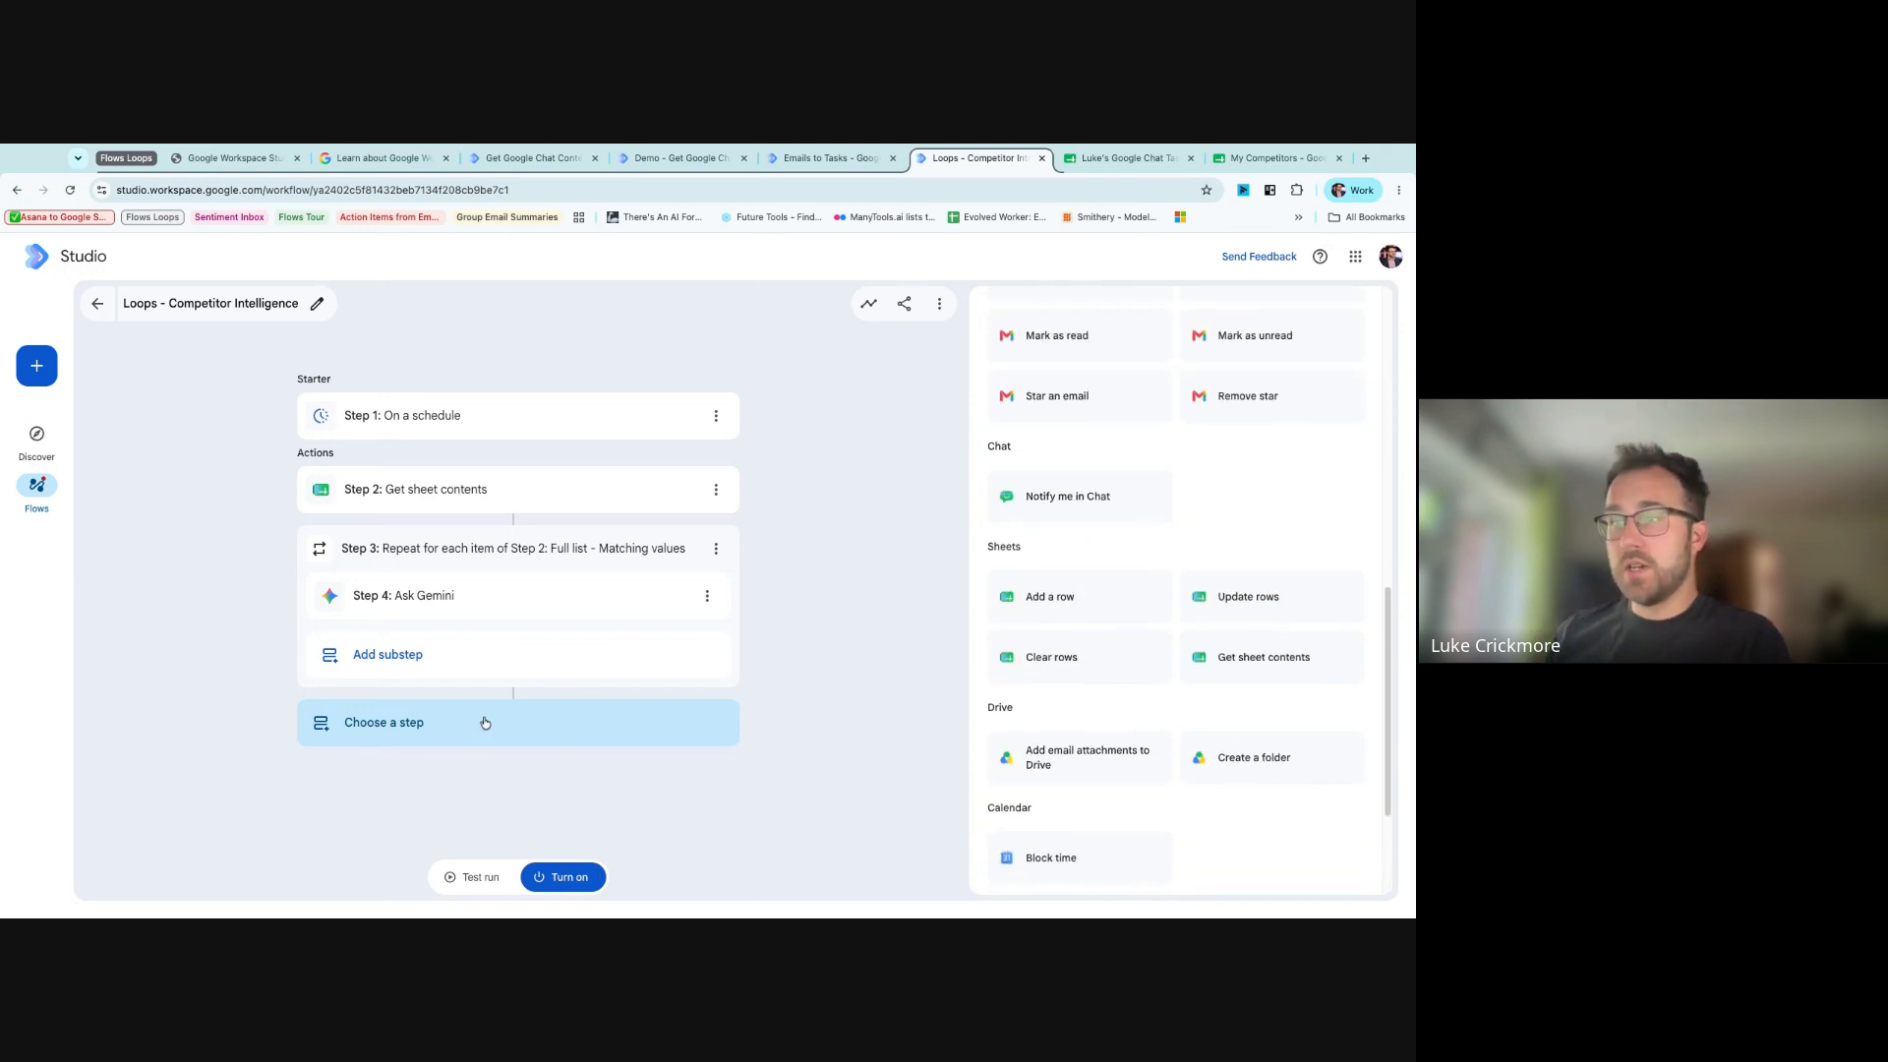
left_click(1095, 604)
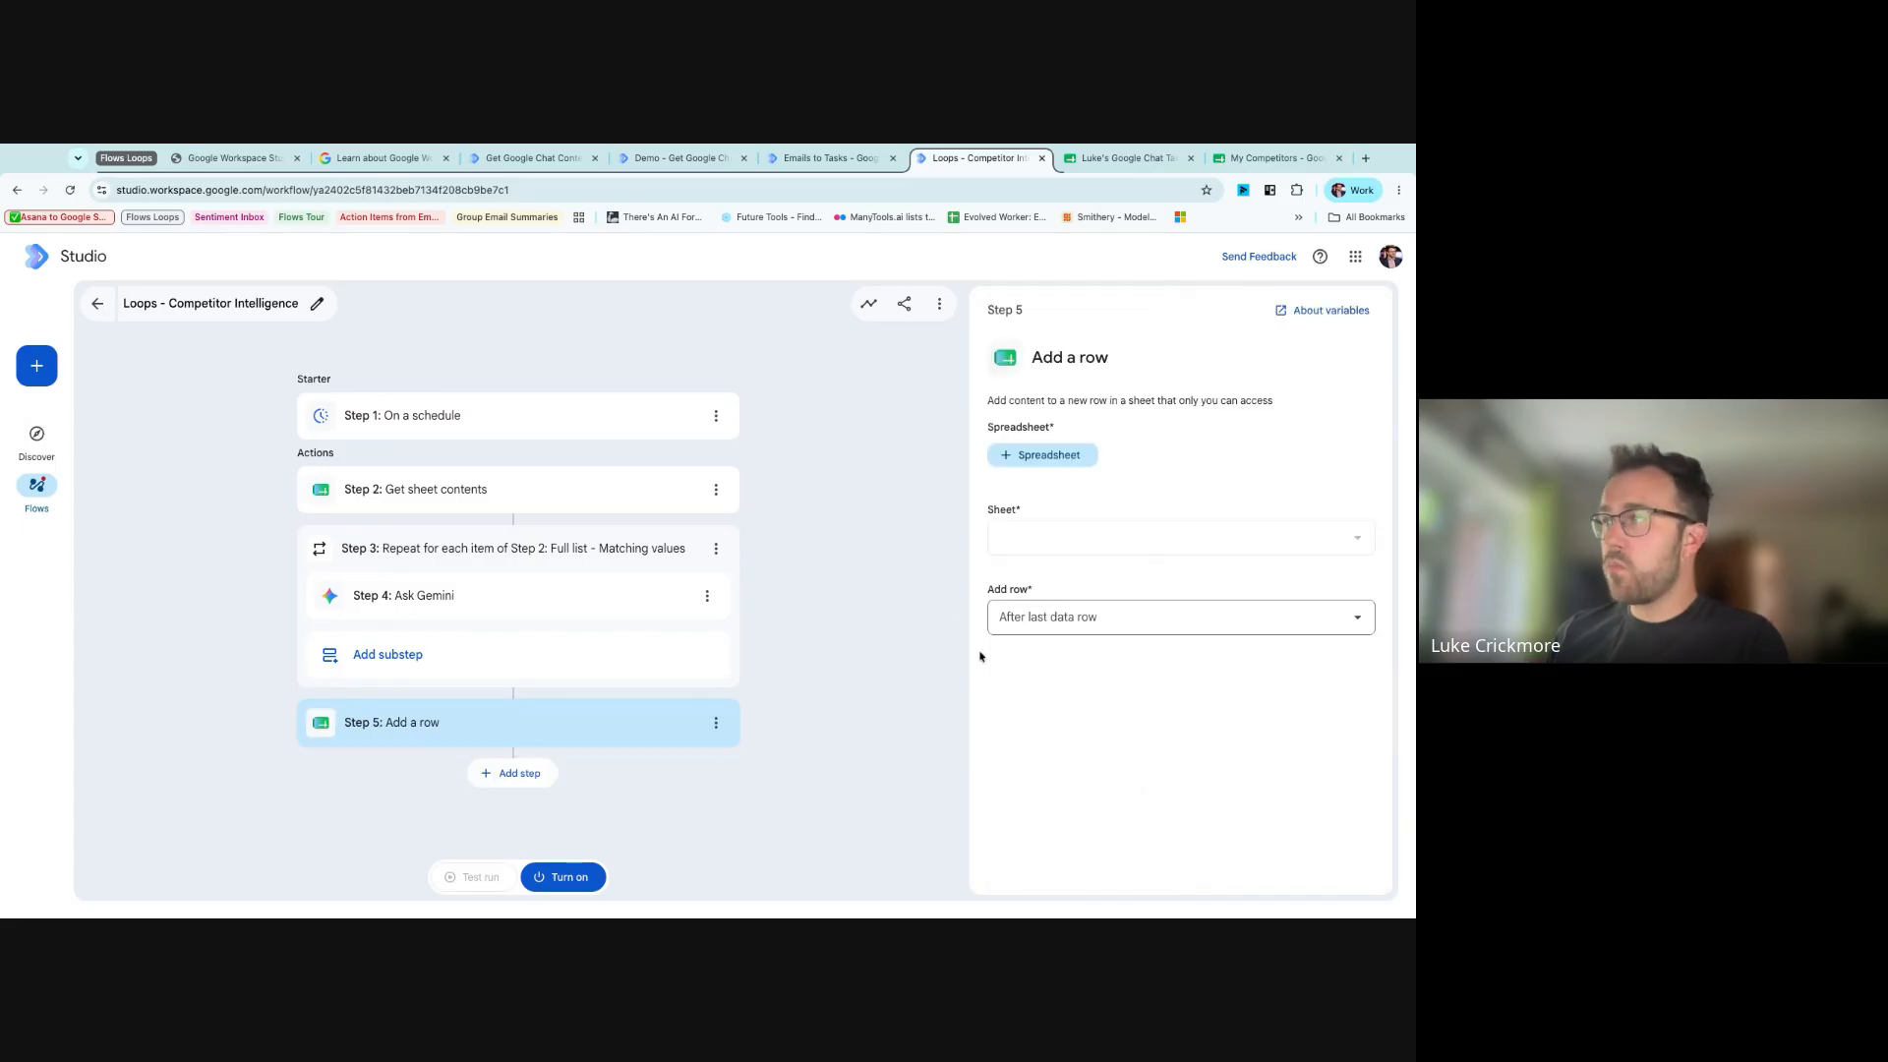
left_click(1035, 454)
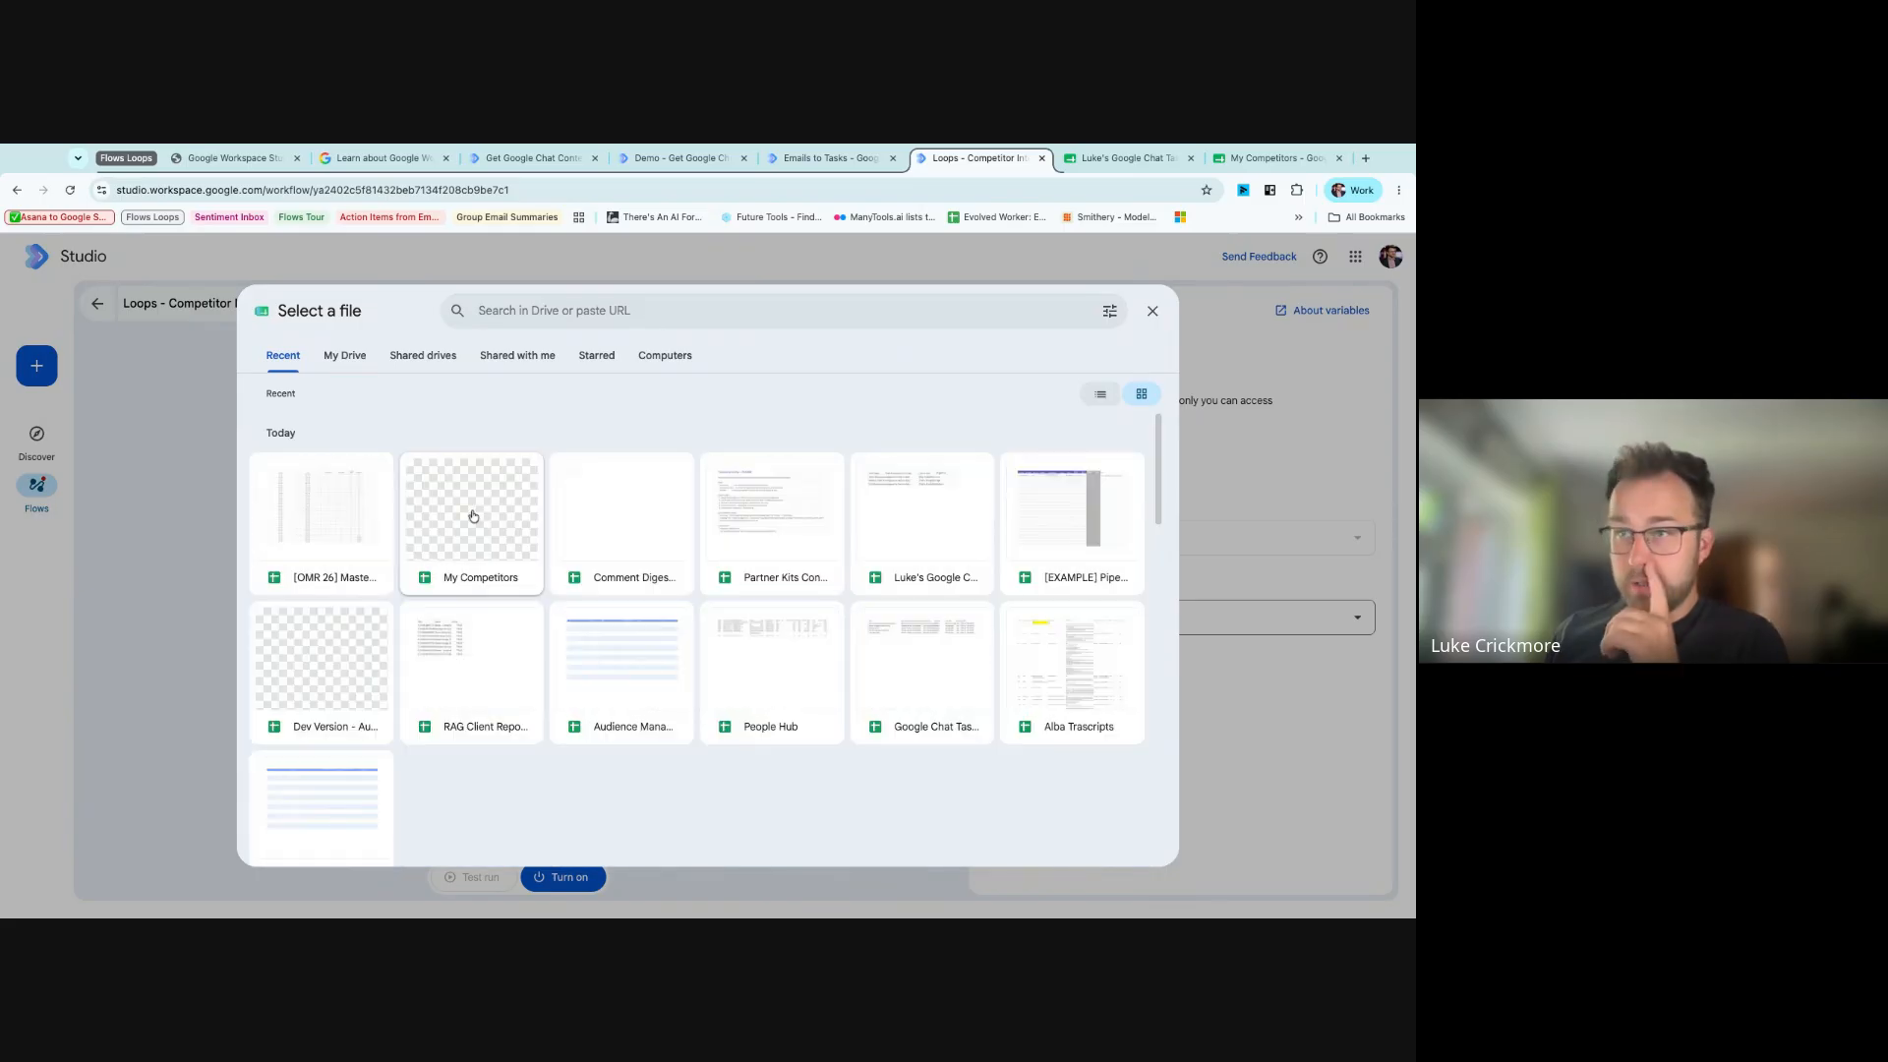
left_click(479, 526)
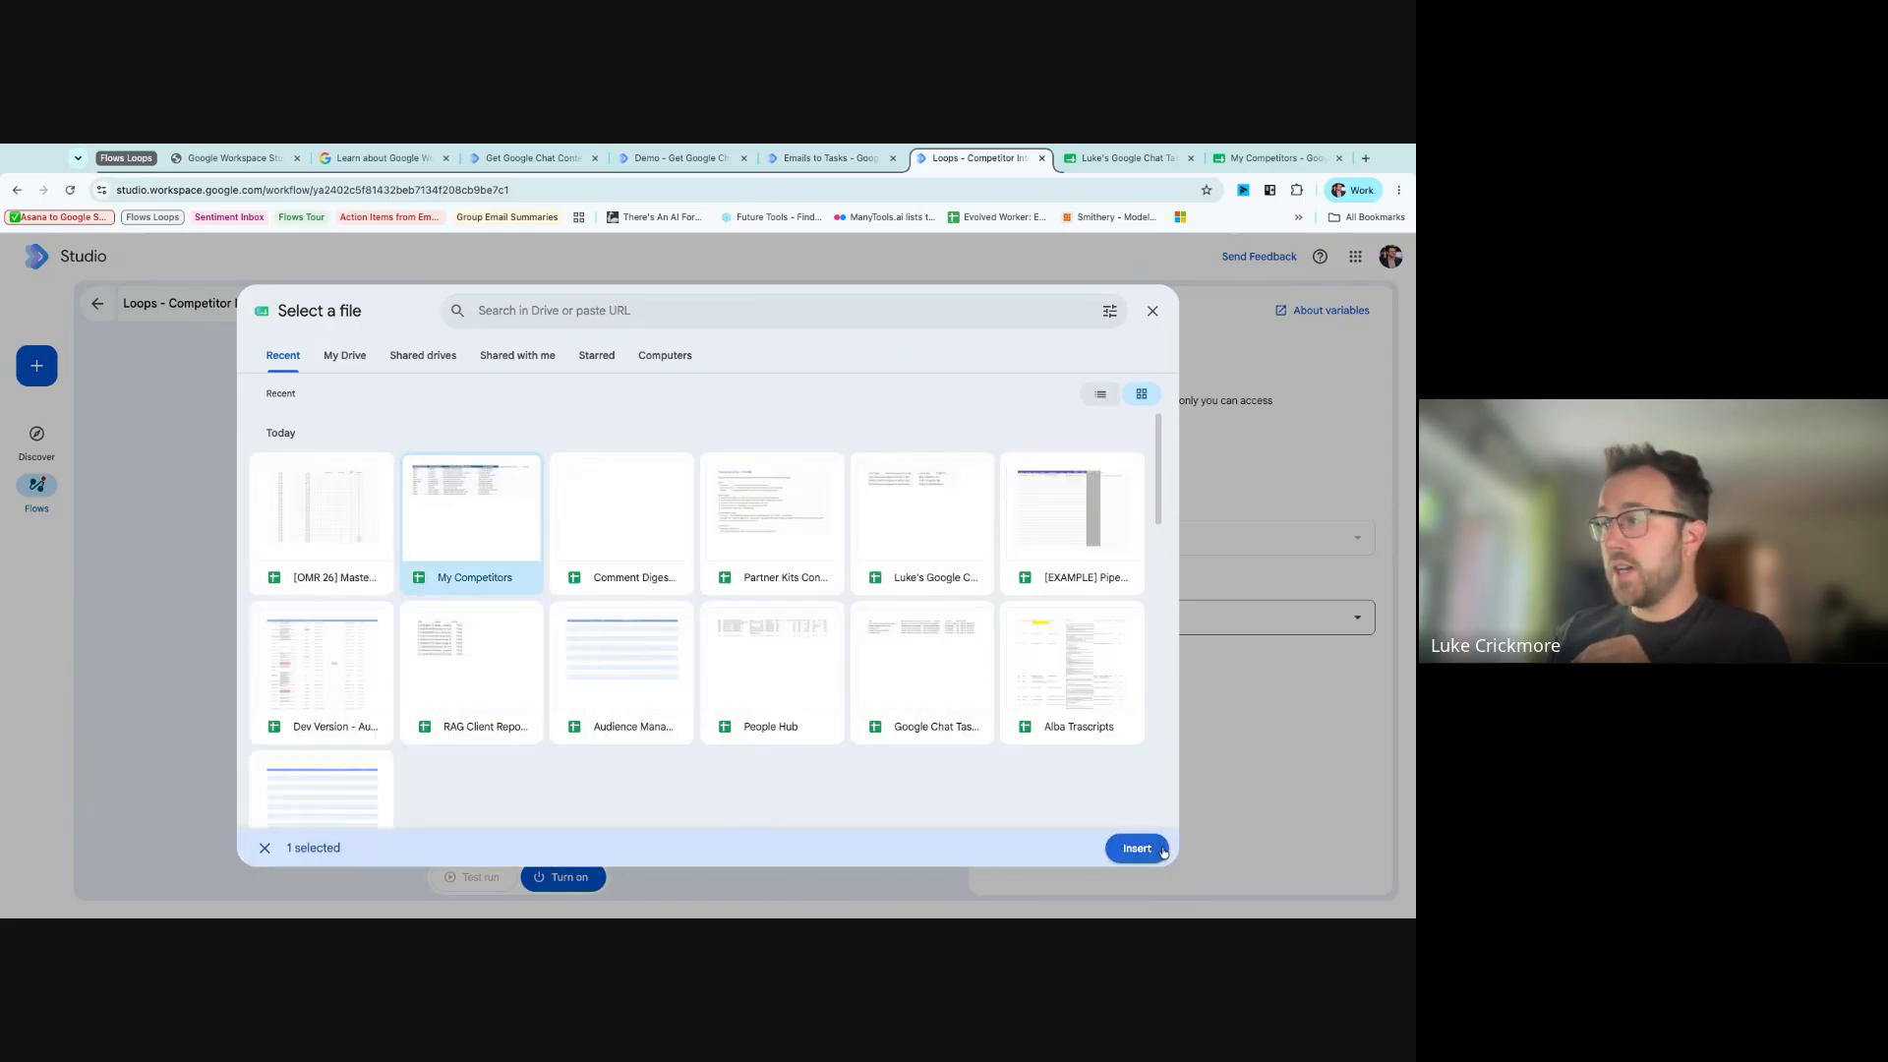
left_click(1129, 859)
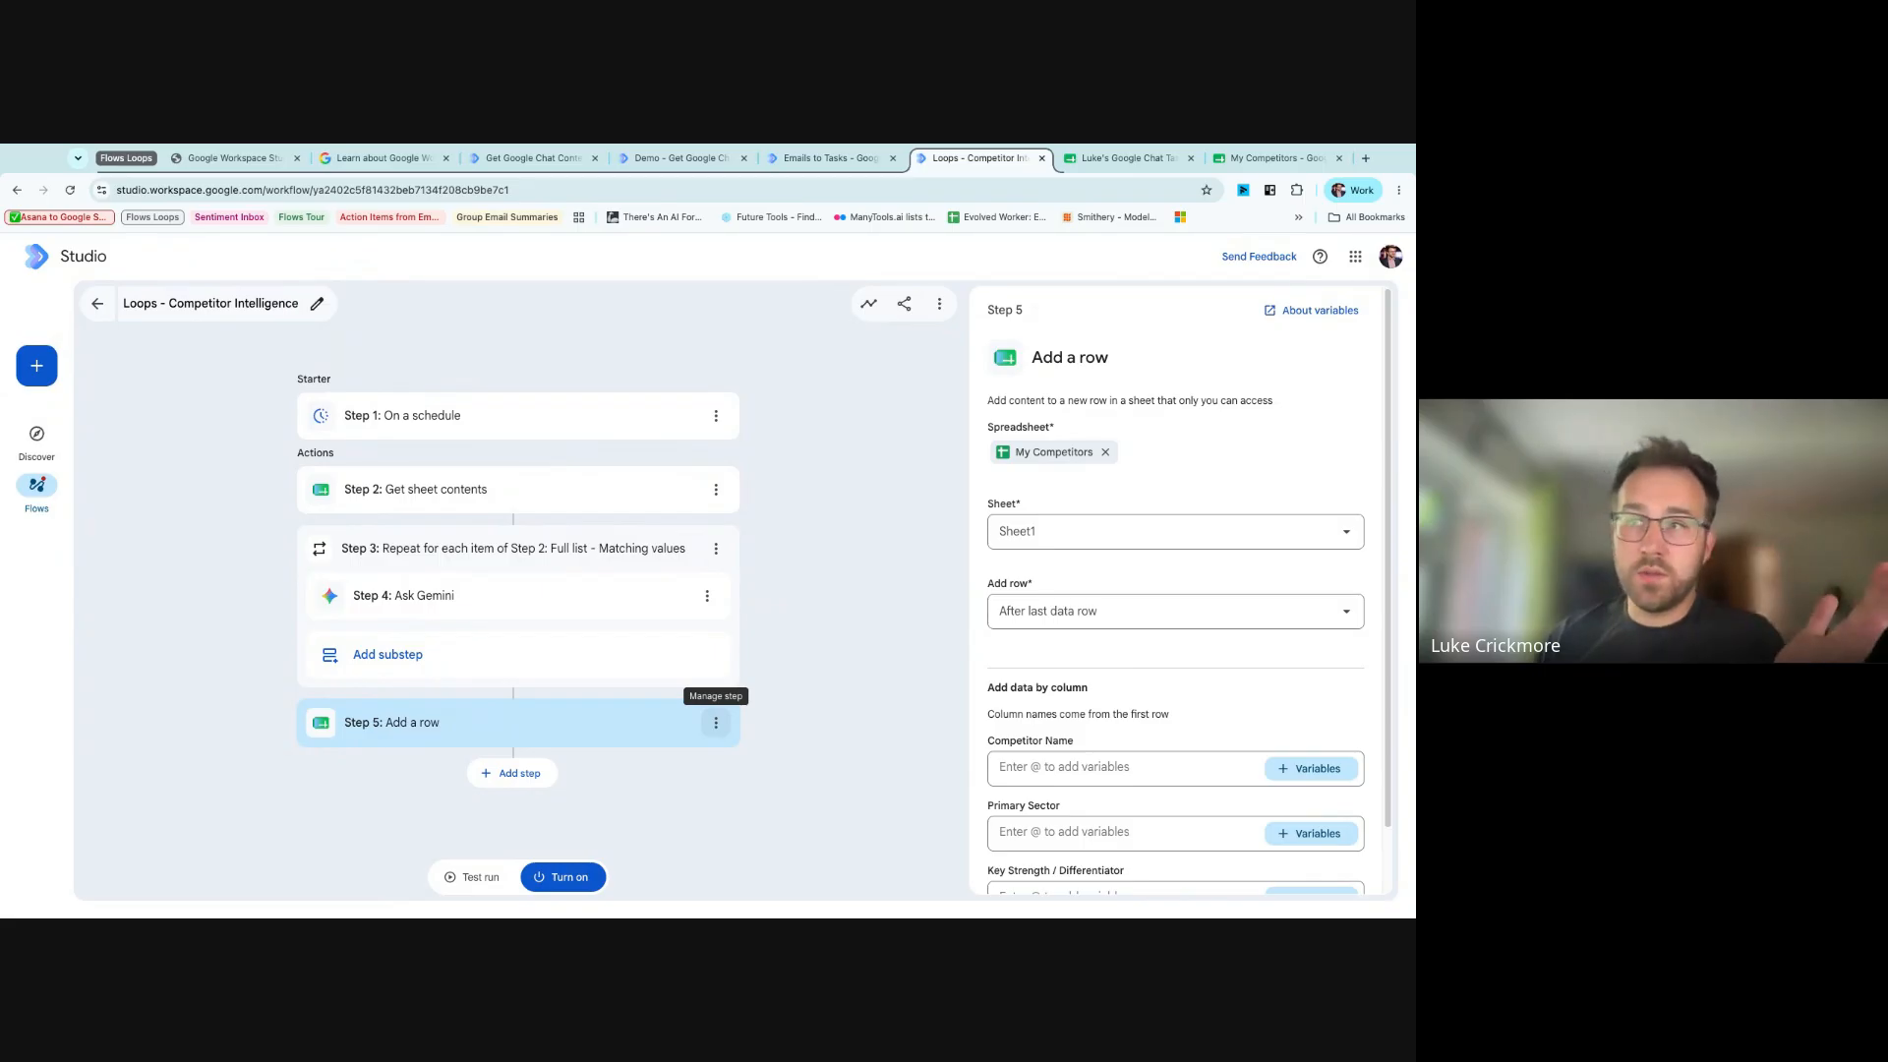
- Move the Add a row step up into the Step 3 repeat loop, below Ask Gemini
left_click(716, 723)
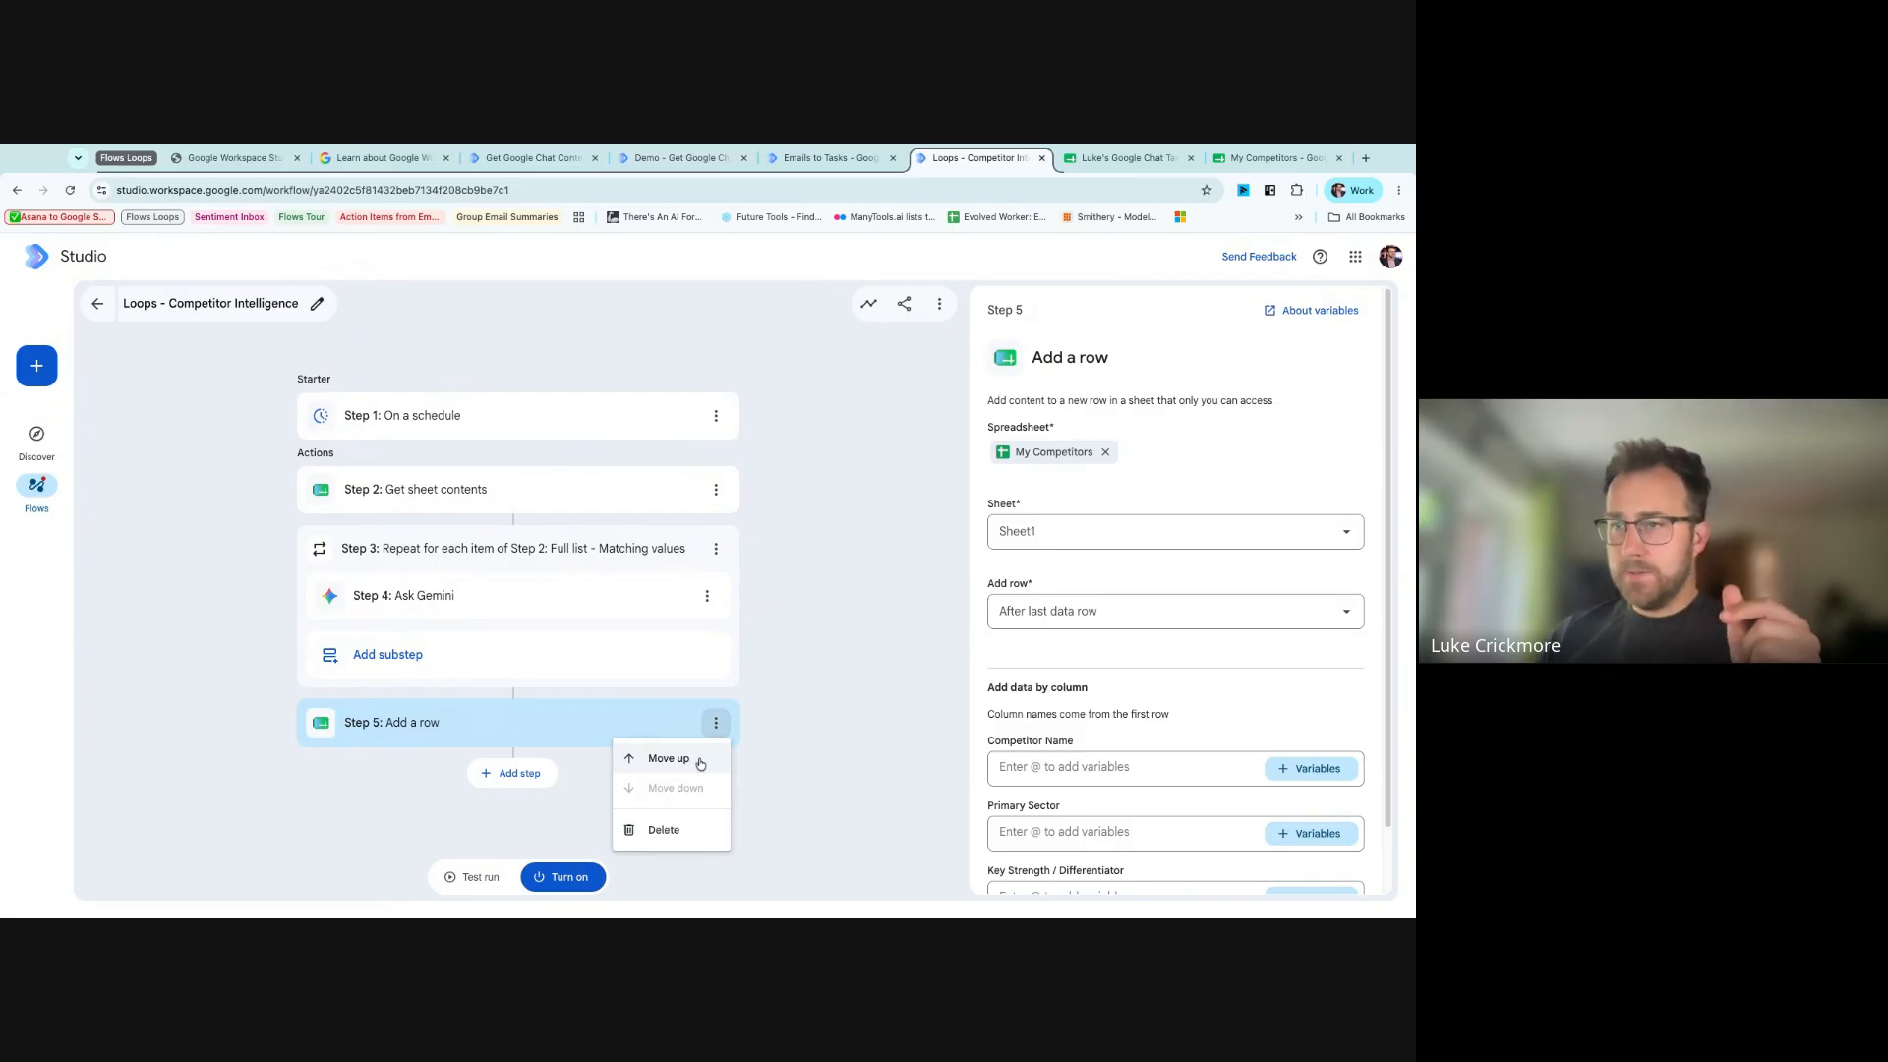
left_click(768, 705)
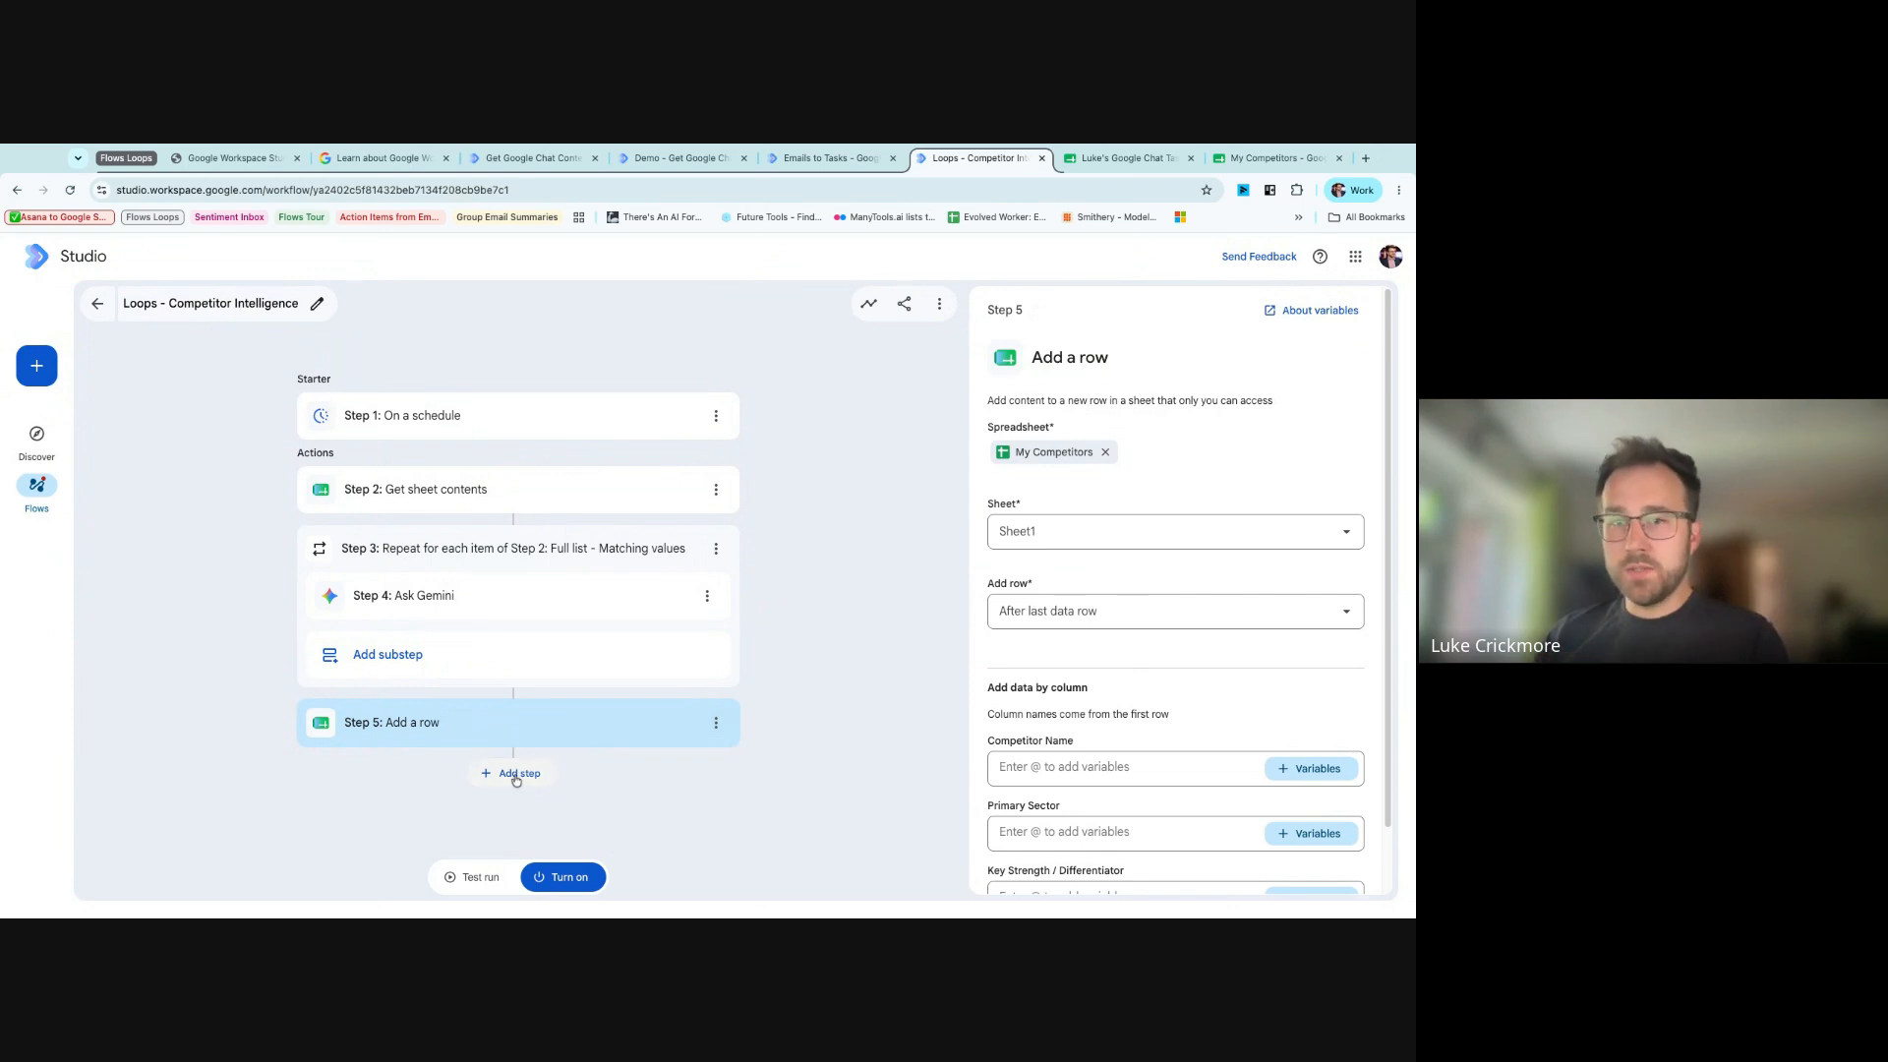
left_click(716, 724)
left_click(806, 708)
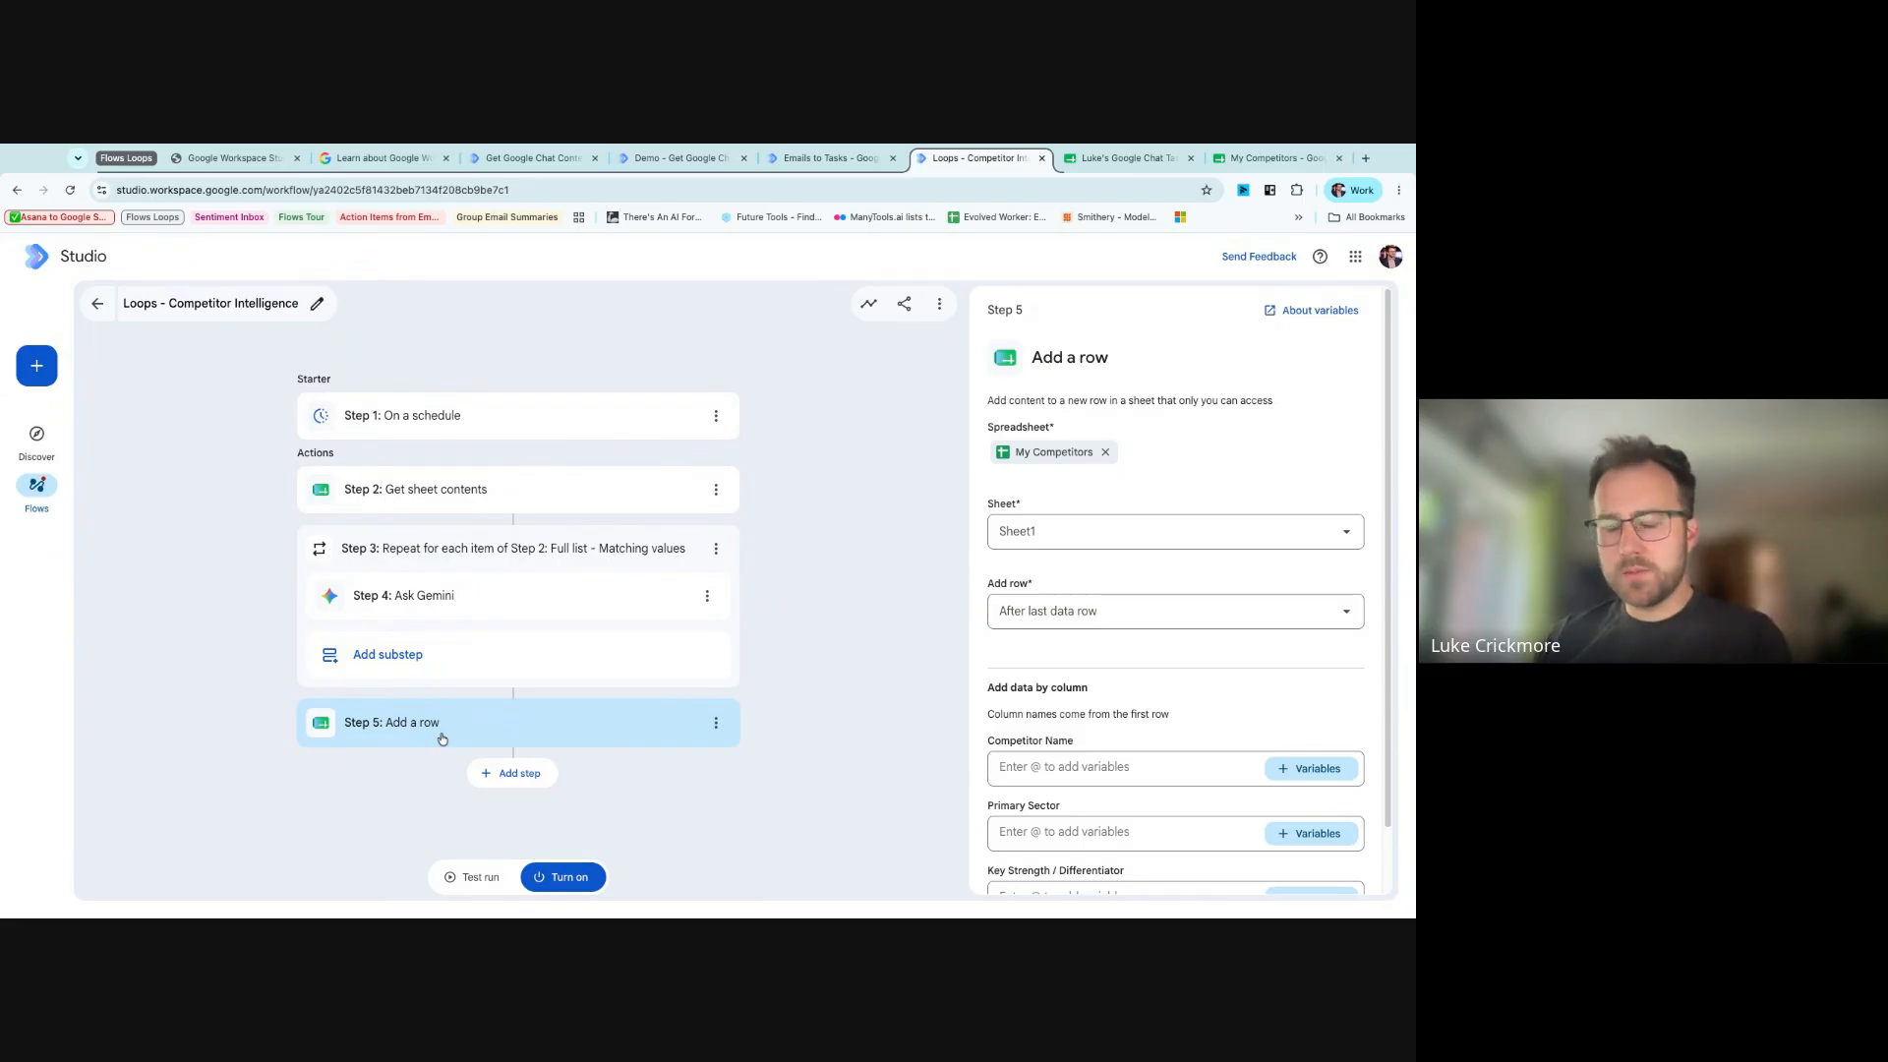
left_click(716, 725)
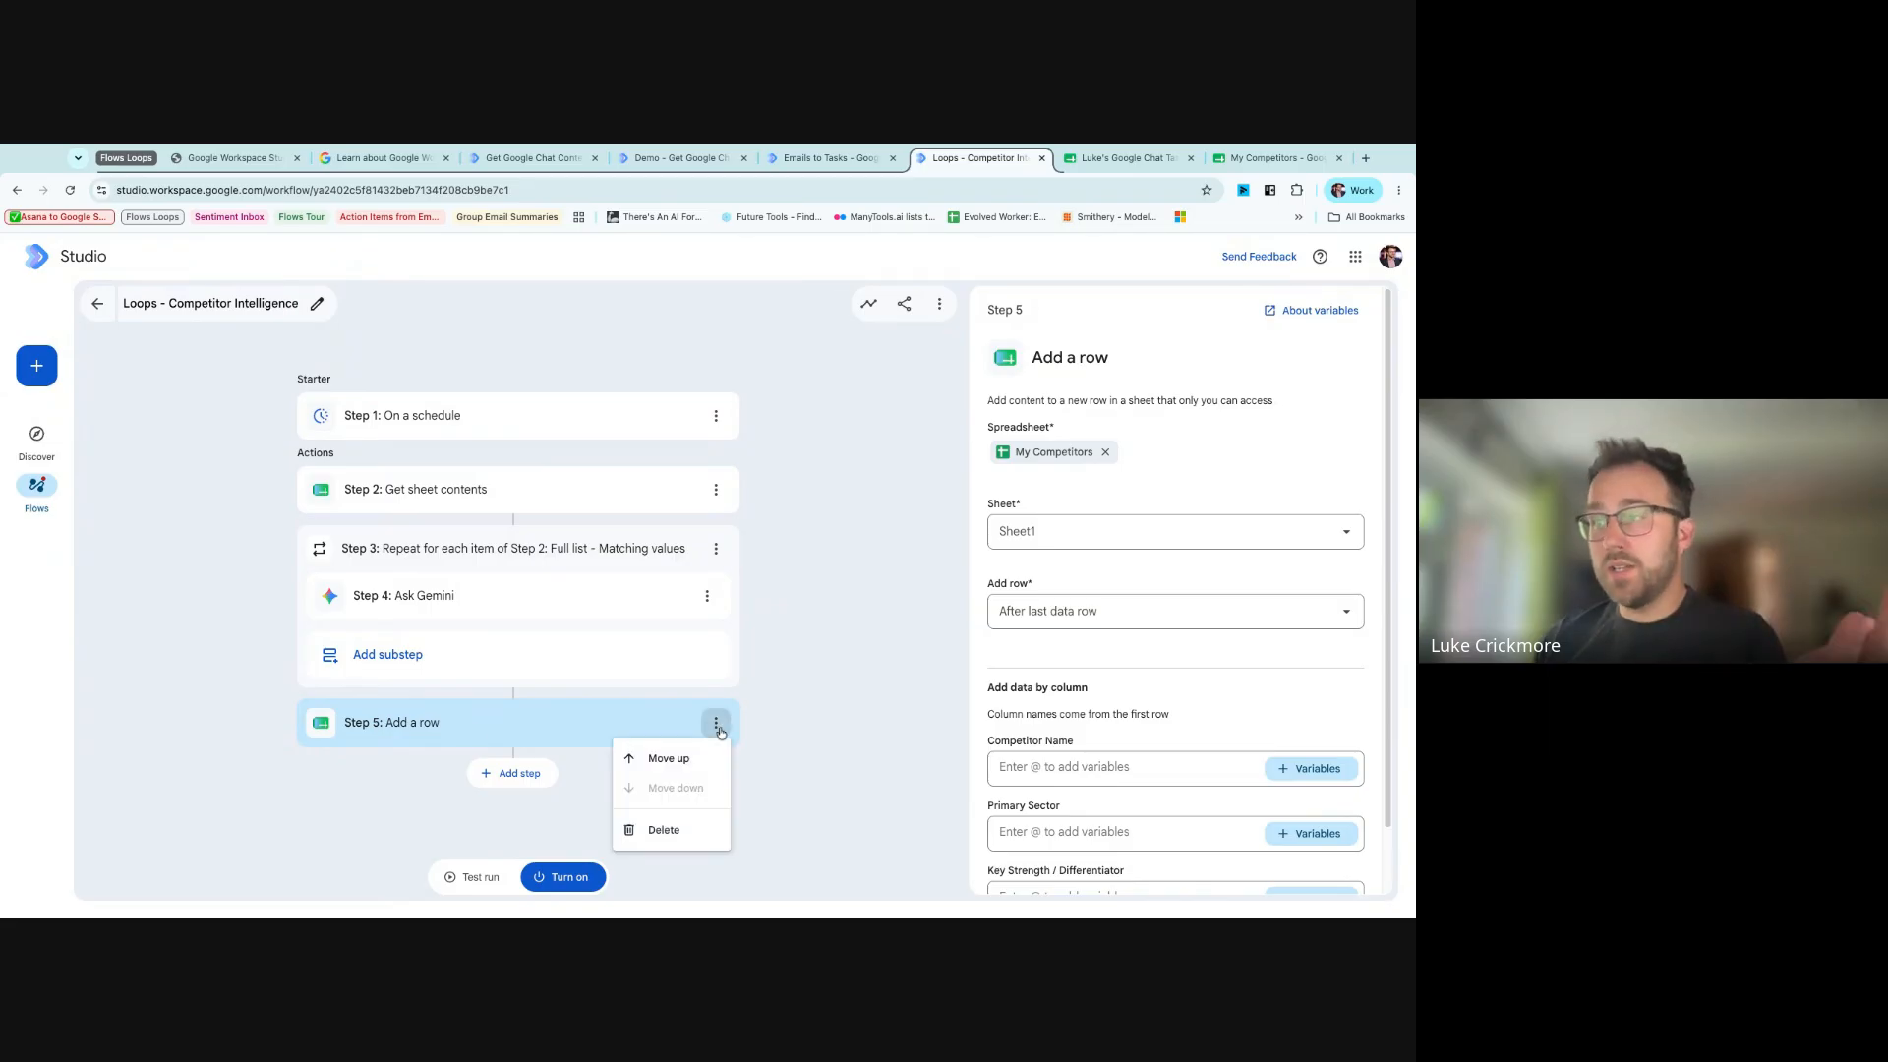
left_click(657, 758)
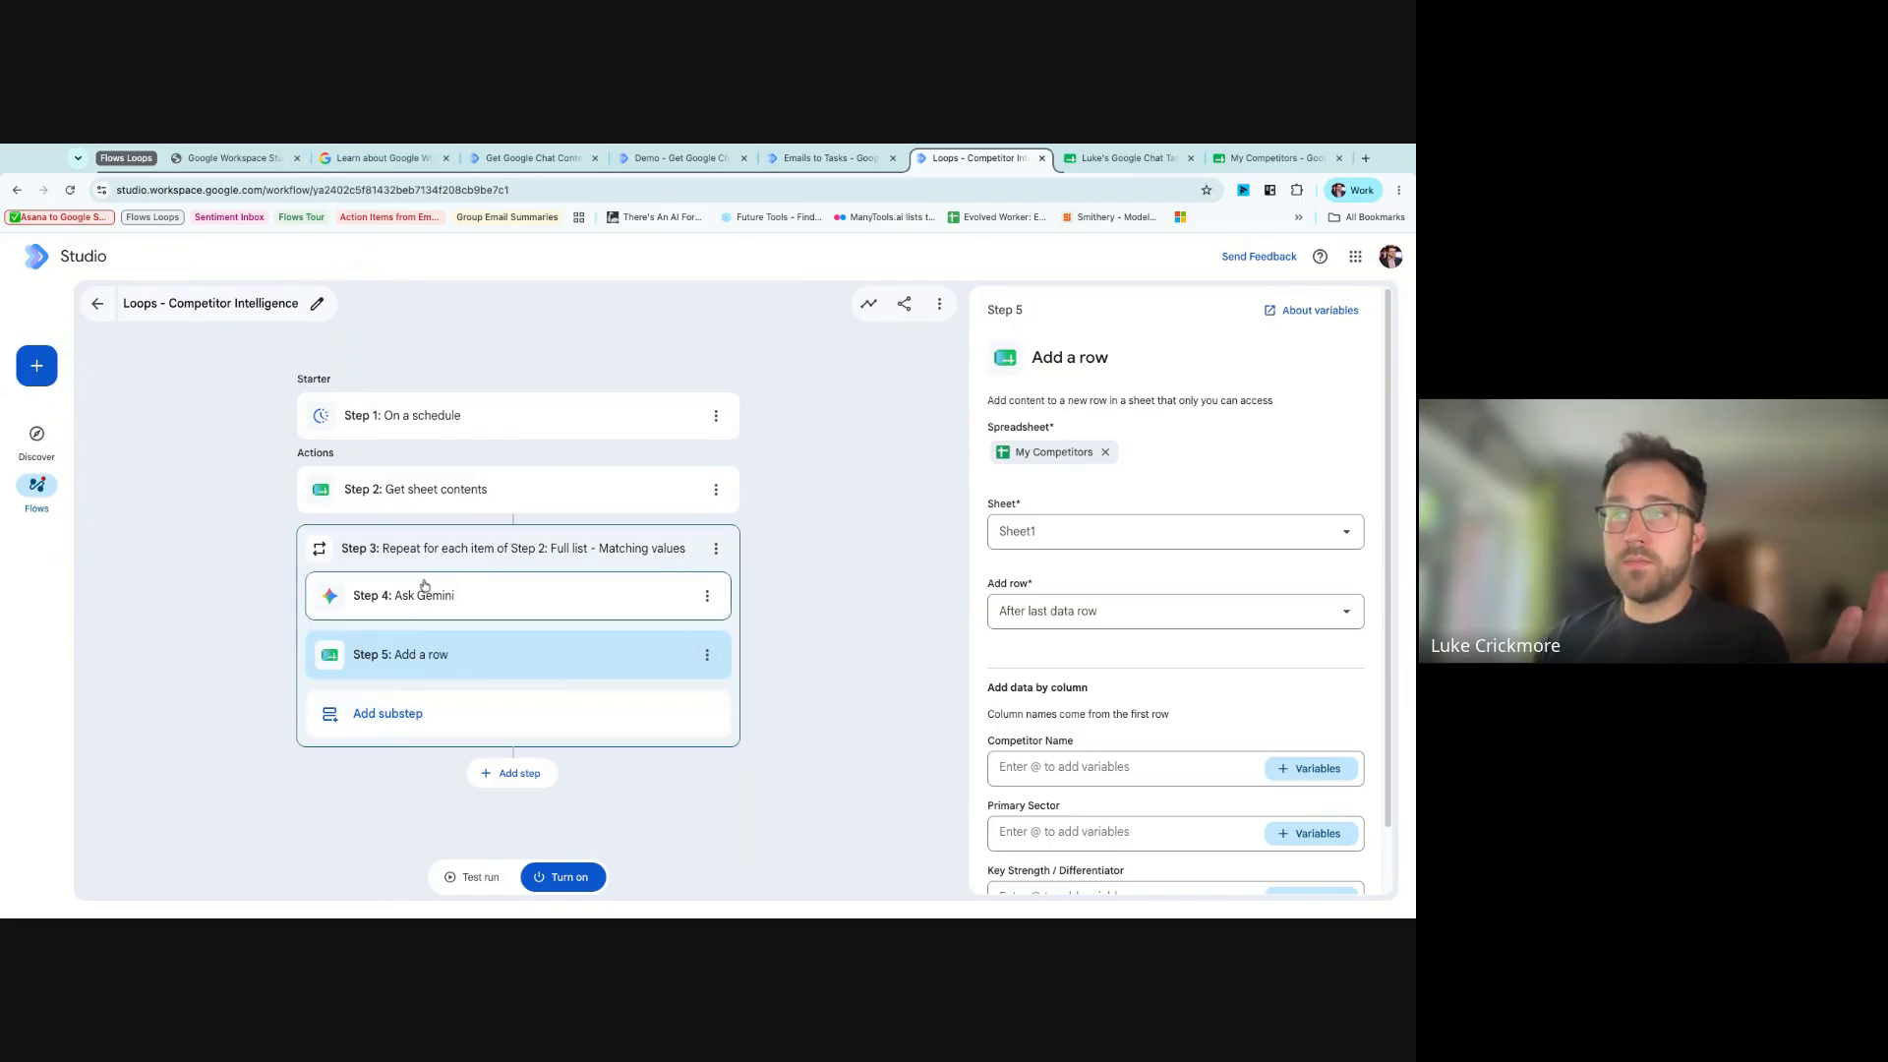
- Review the Ask Gemini settings and Add a row's sheet and placement options, leaving placement at After last data row
left_click(434, 608)
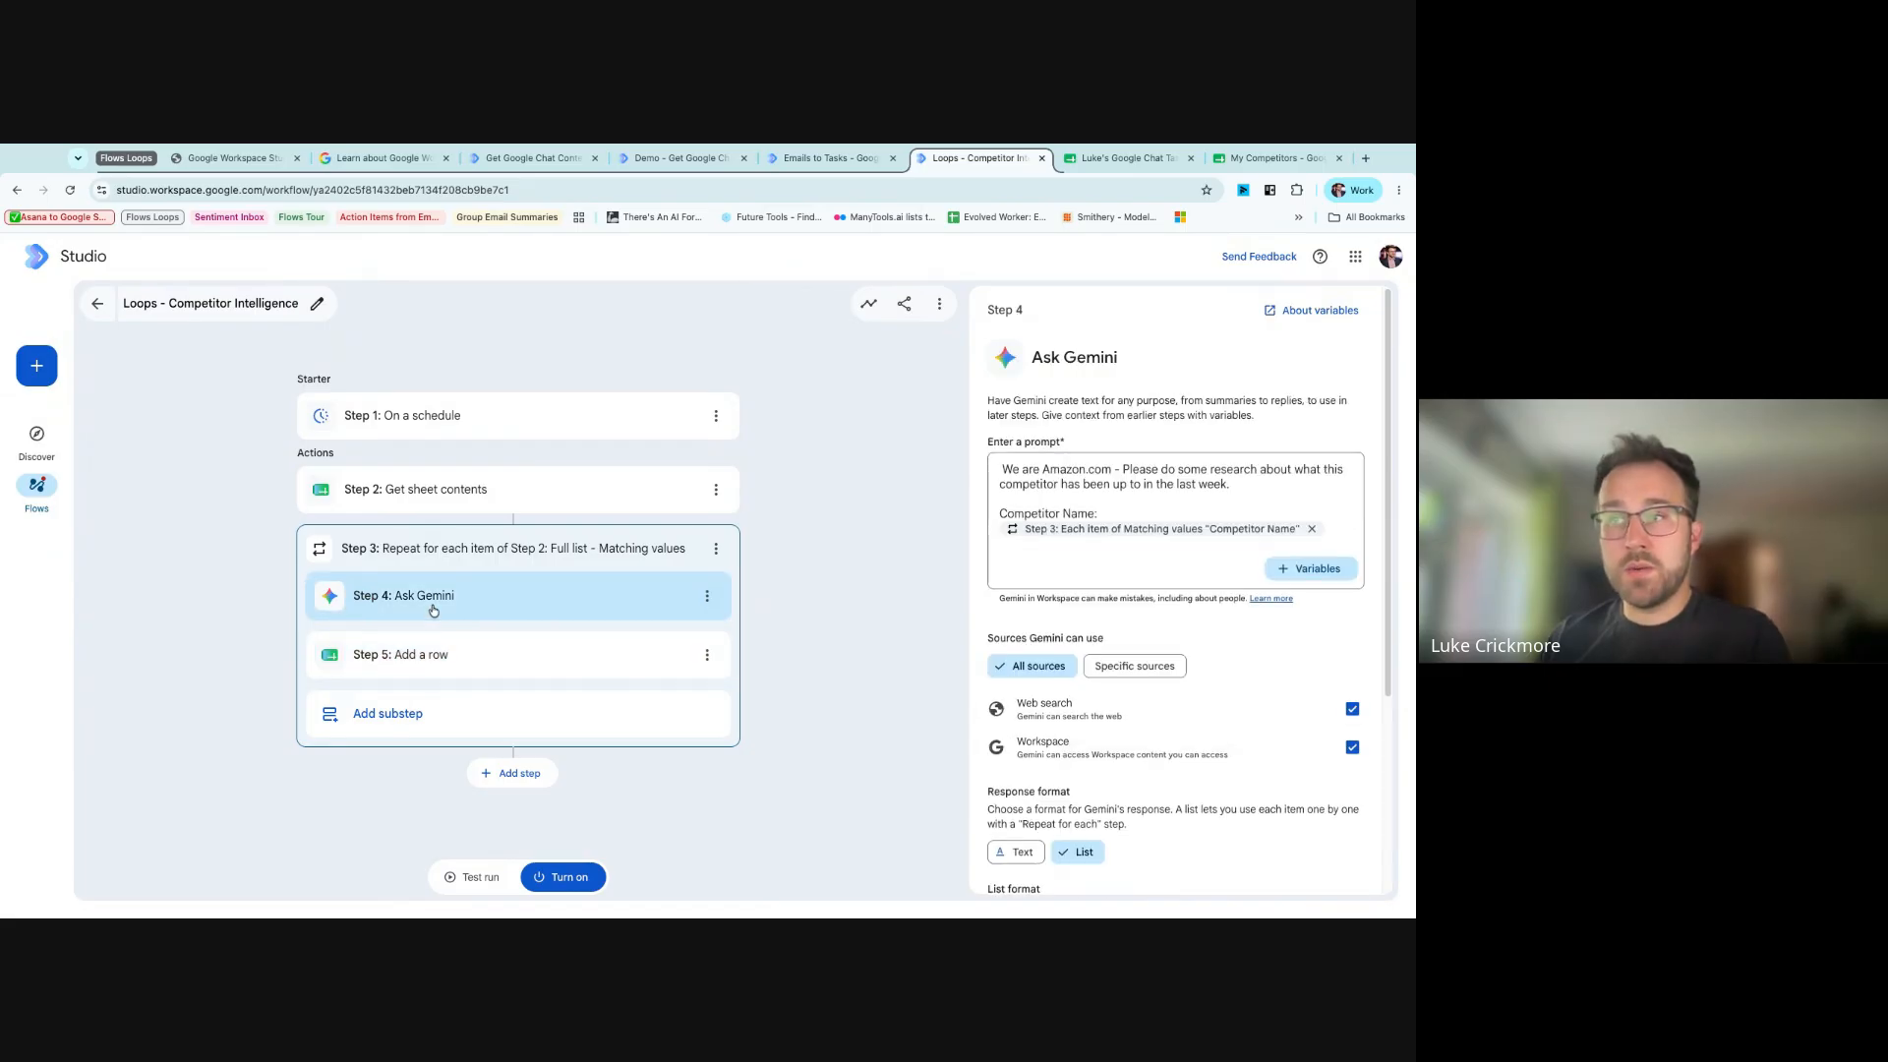
left_click(479, 671)
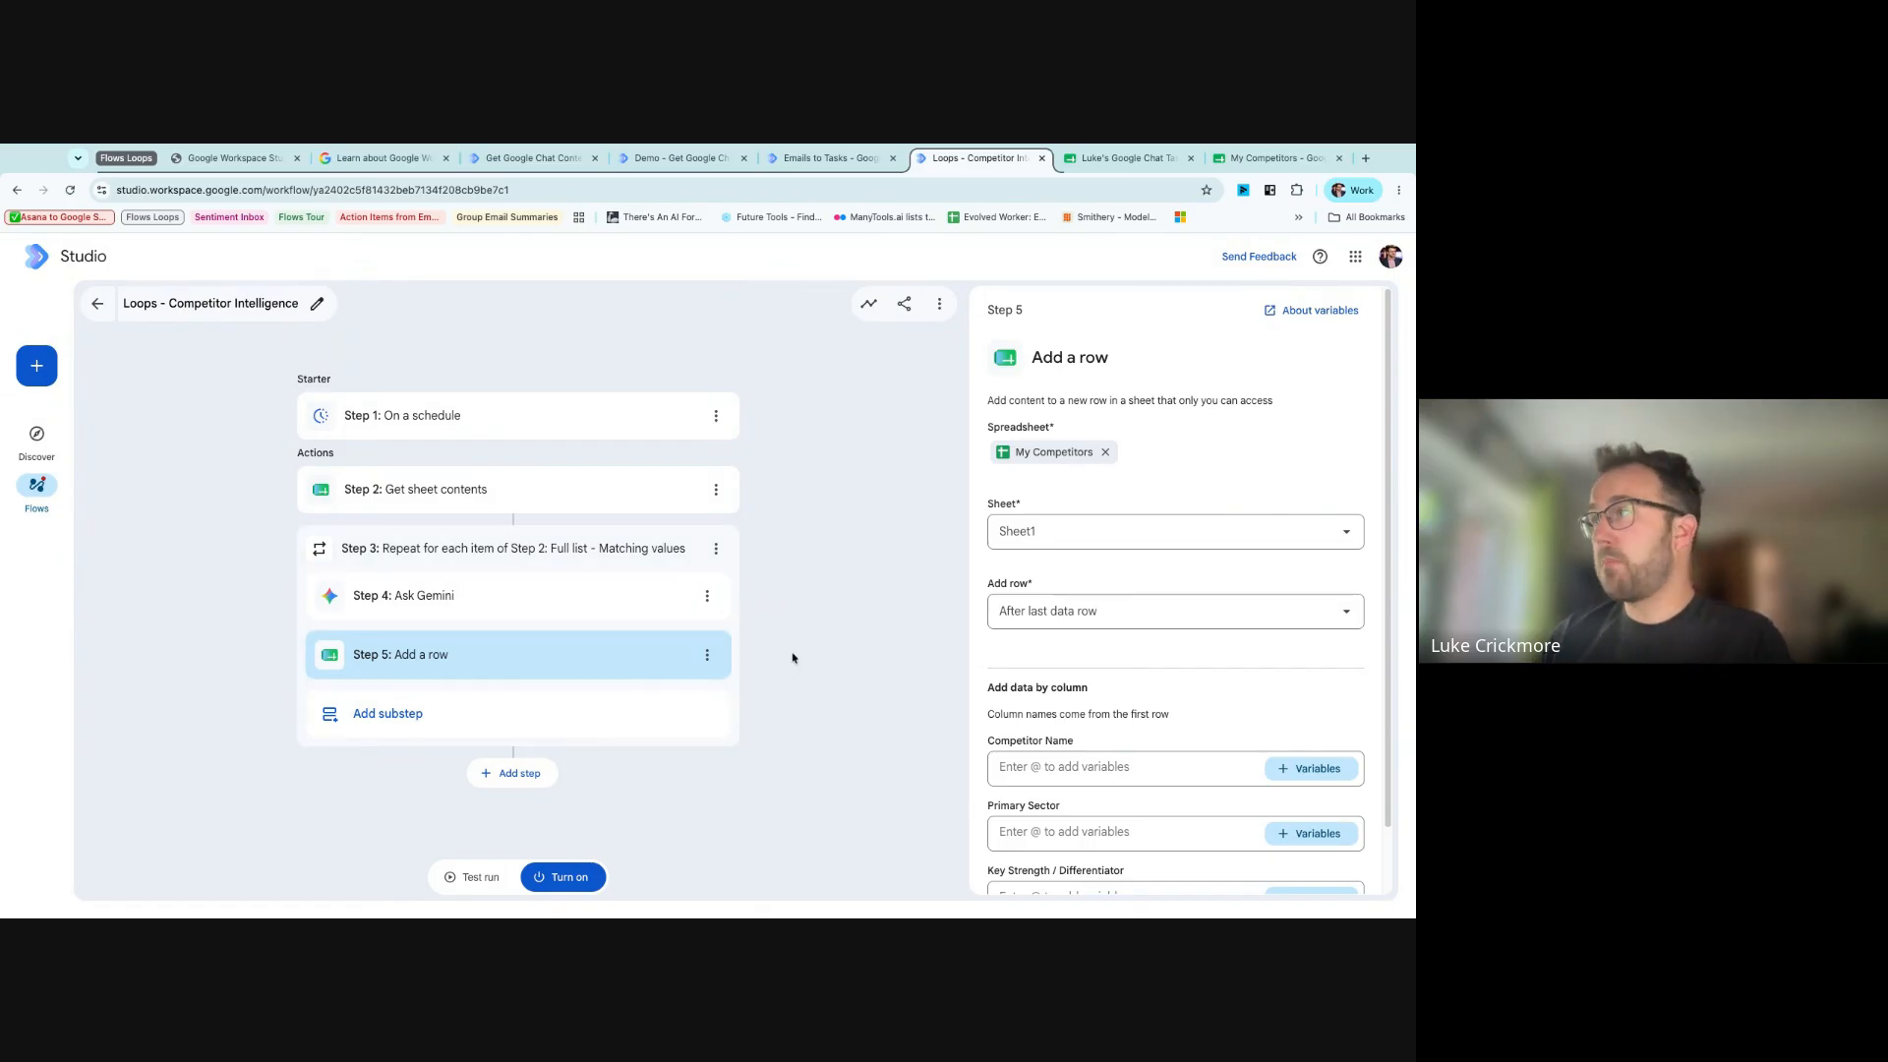
left_click(1150, 605)
left_click(1096, 525)
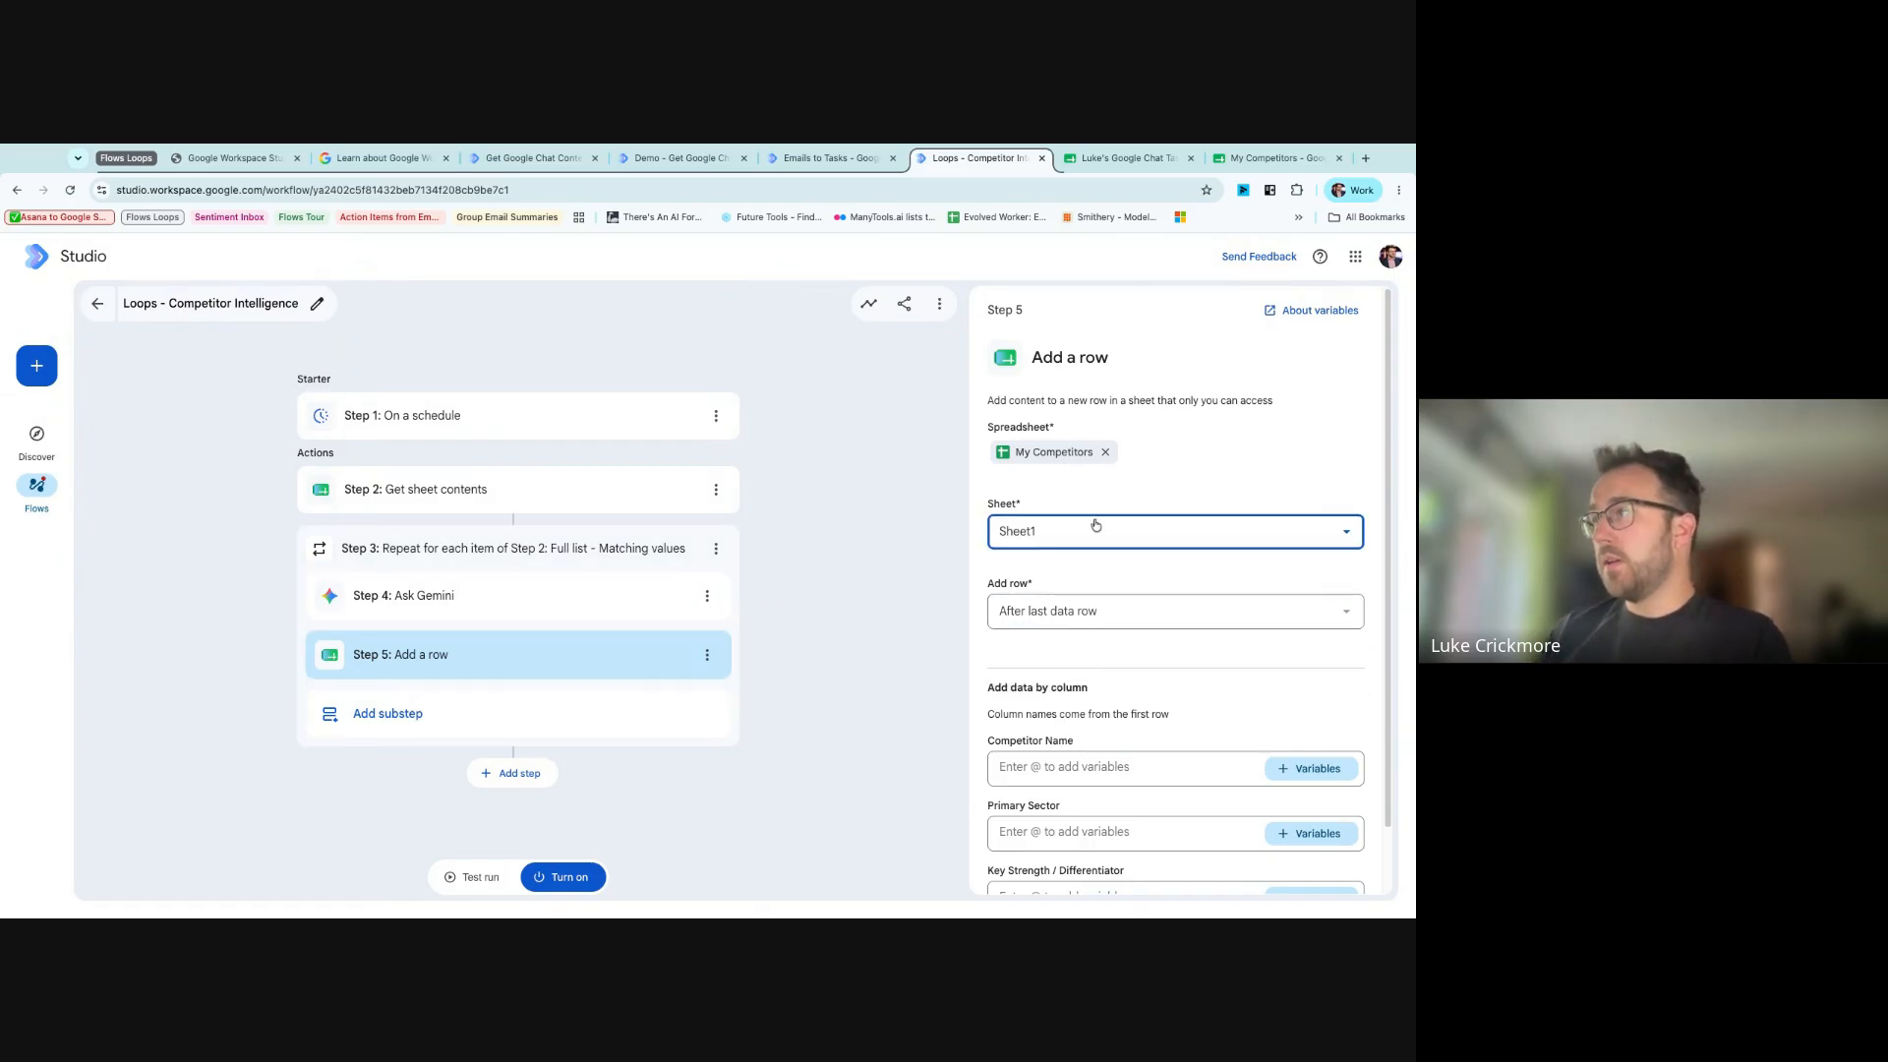
left_click(932, 499)
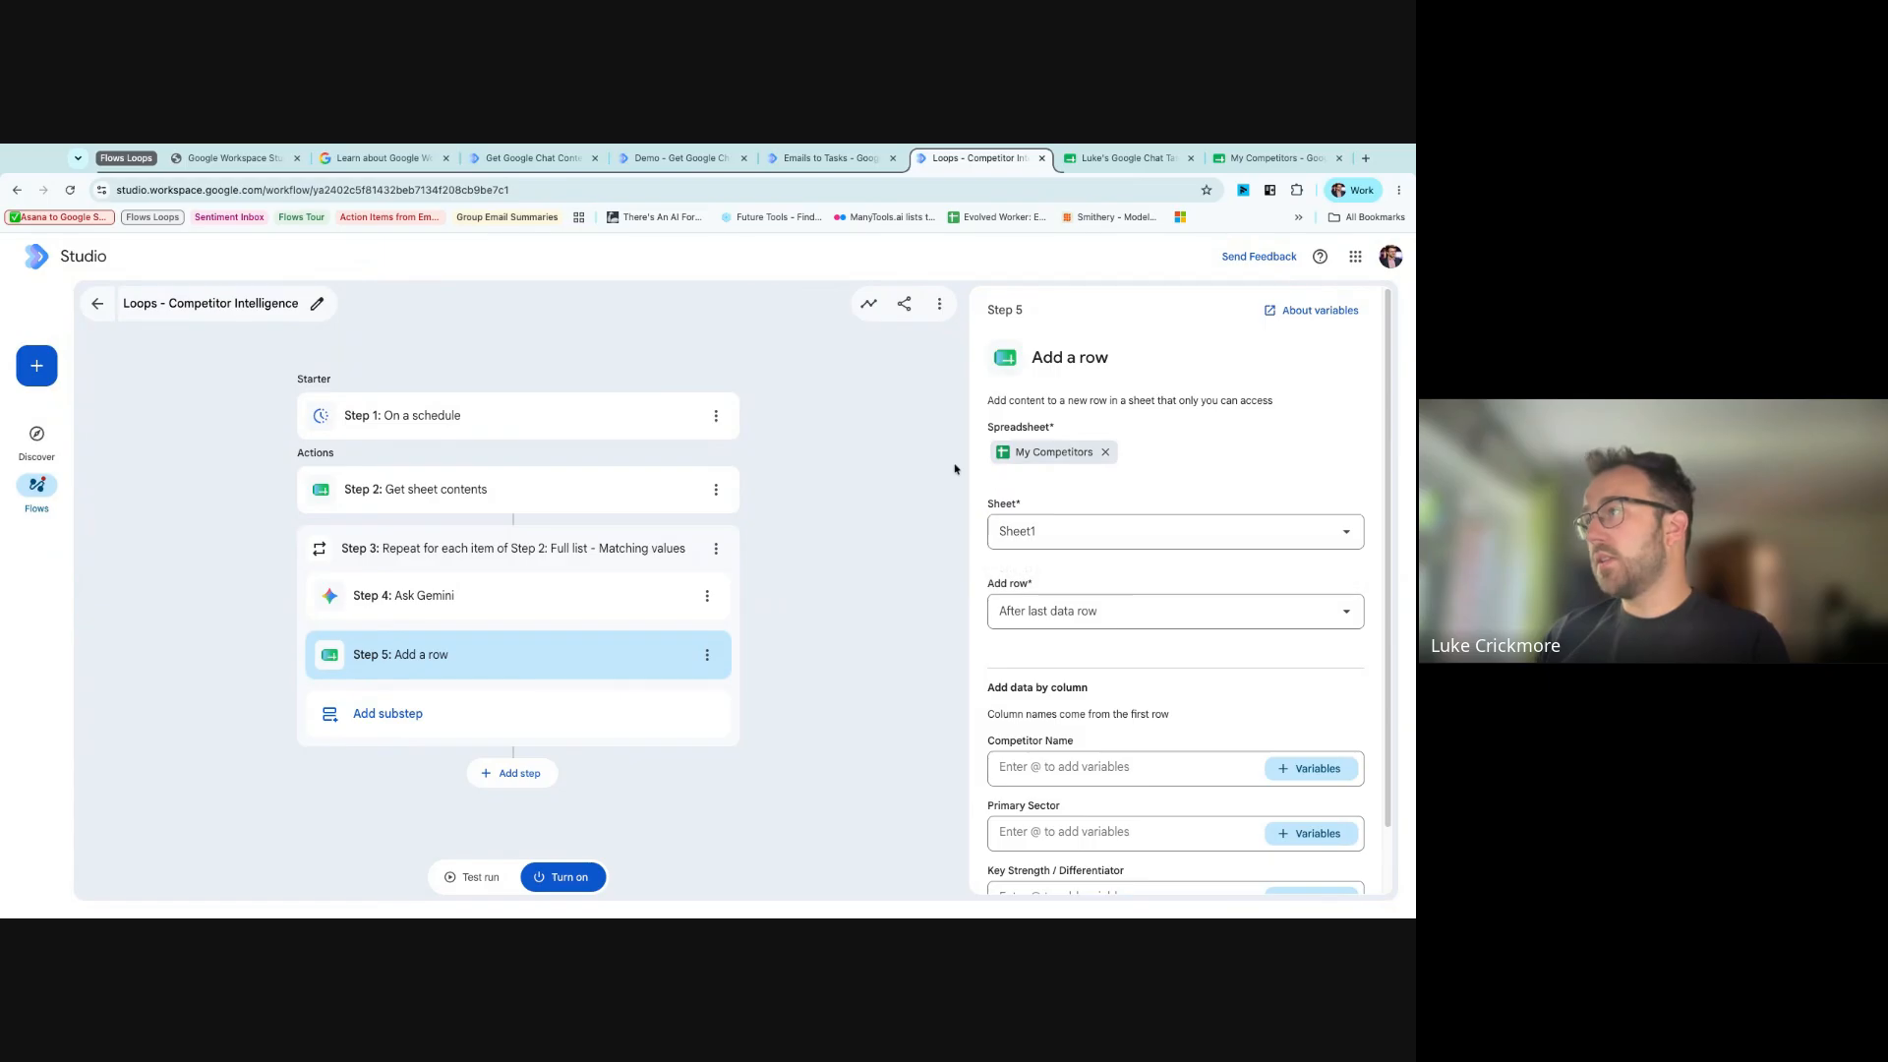
left_click(1105, 610)
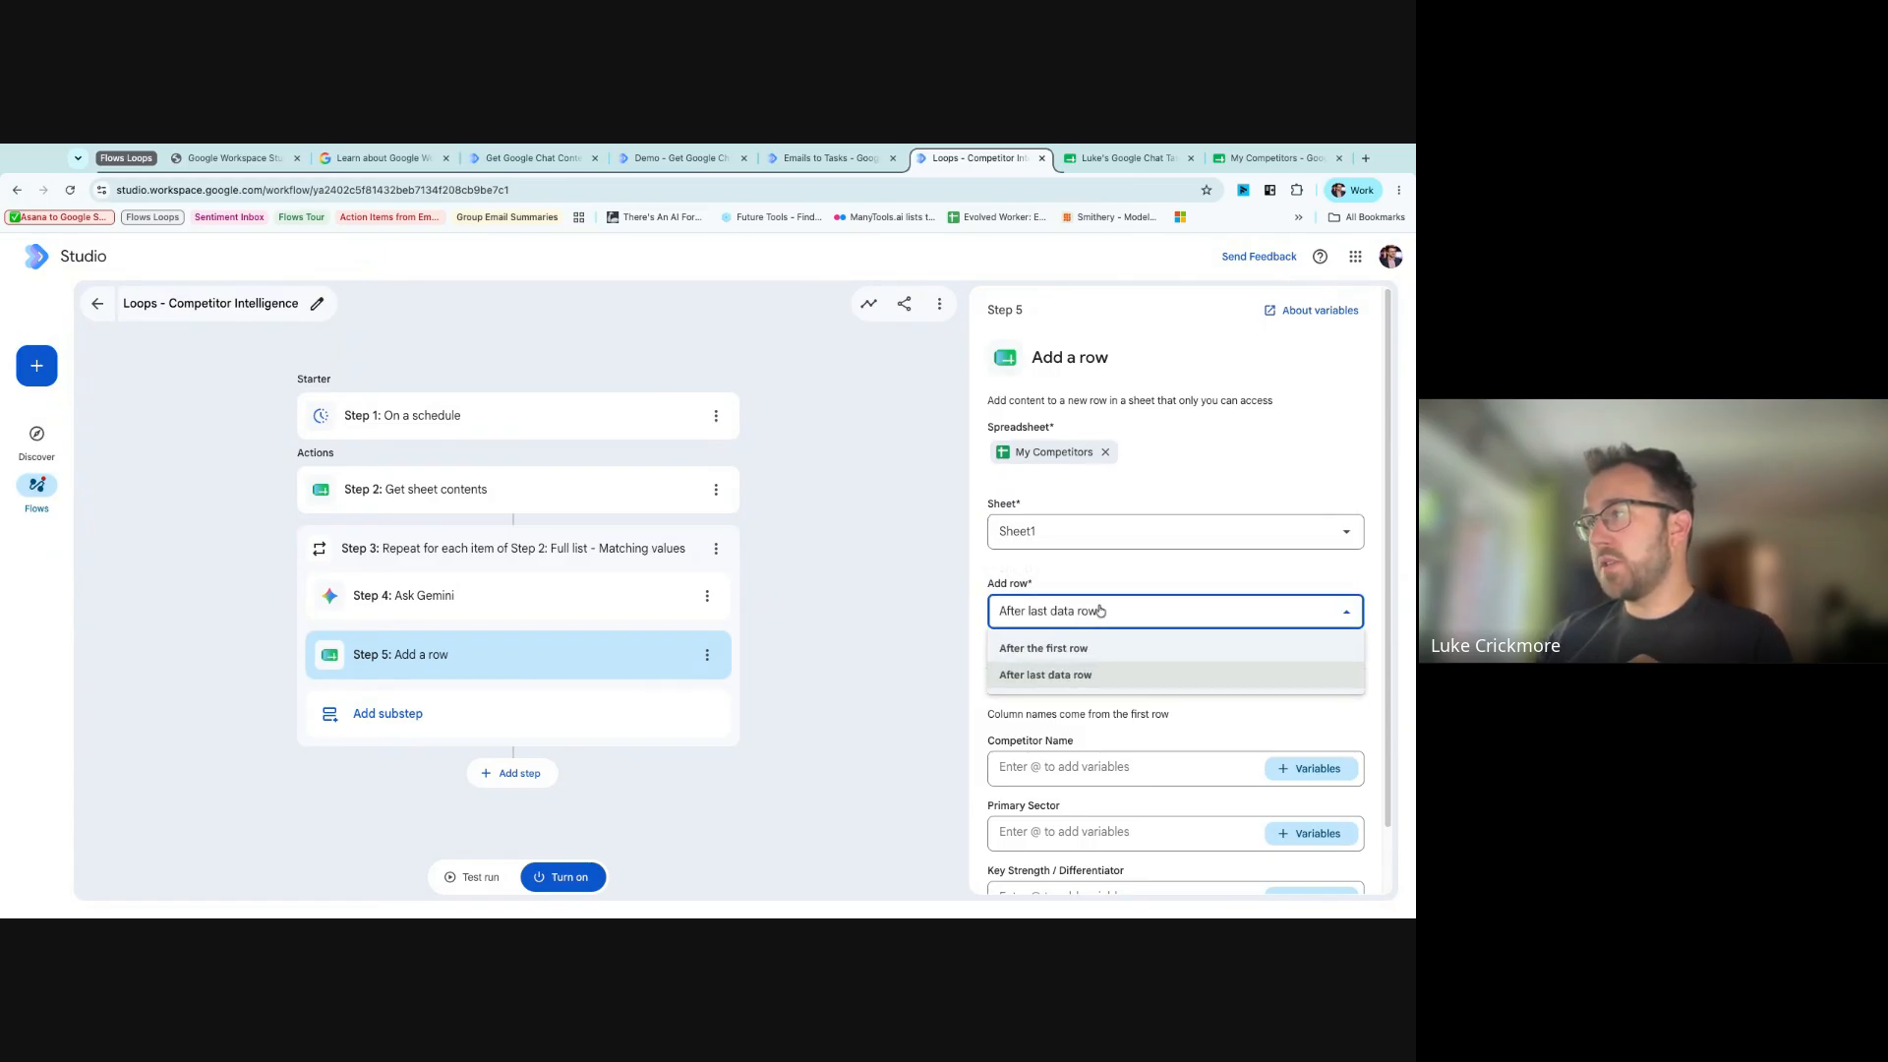
left_click(1116, 673)
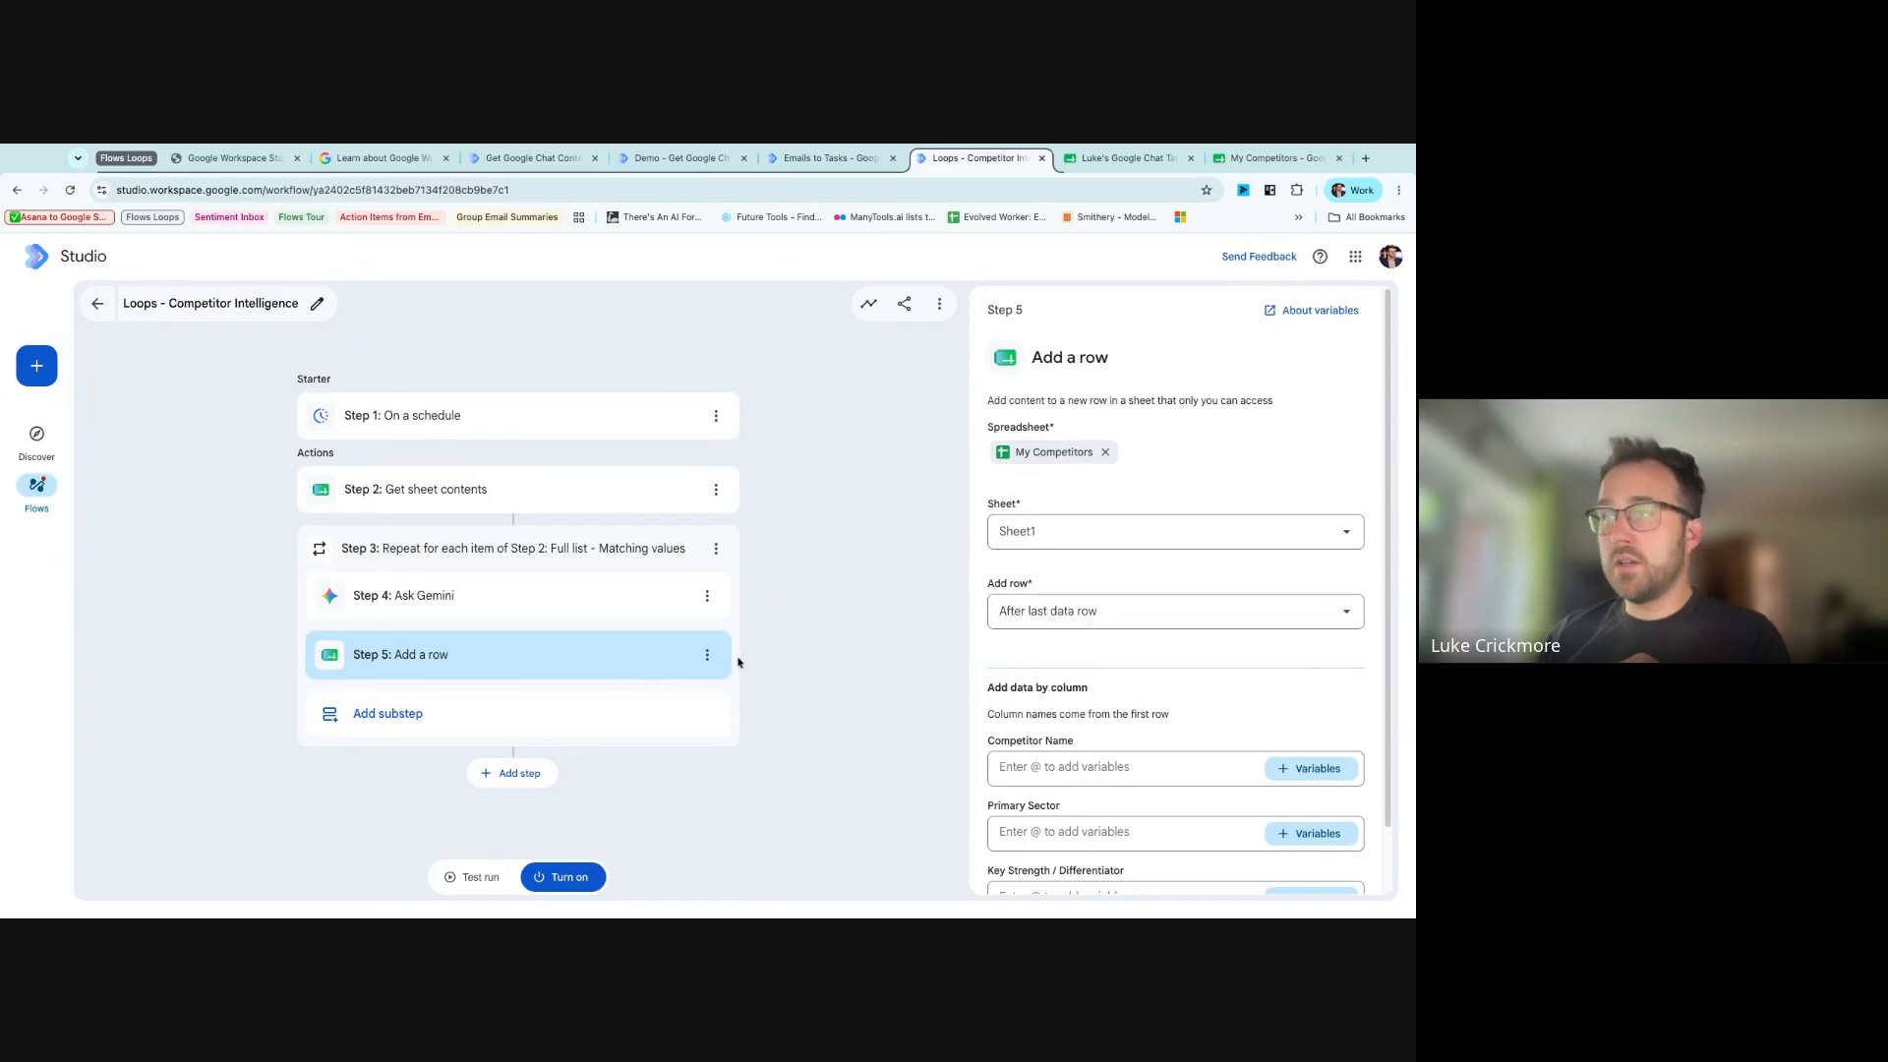
- Replace the Add a row step with an Update rows step and move it into the Step 3 loop
left_click(707, 656)
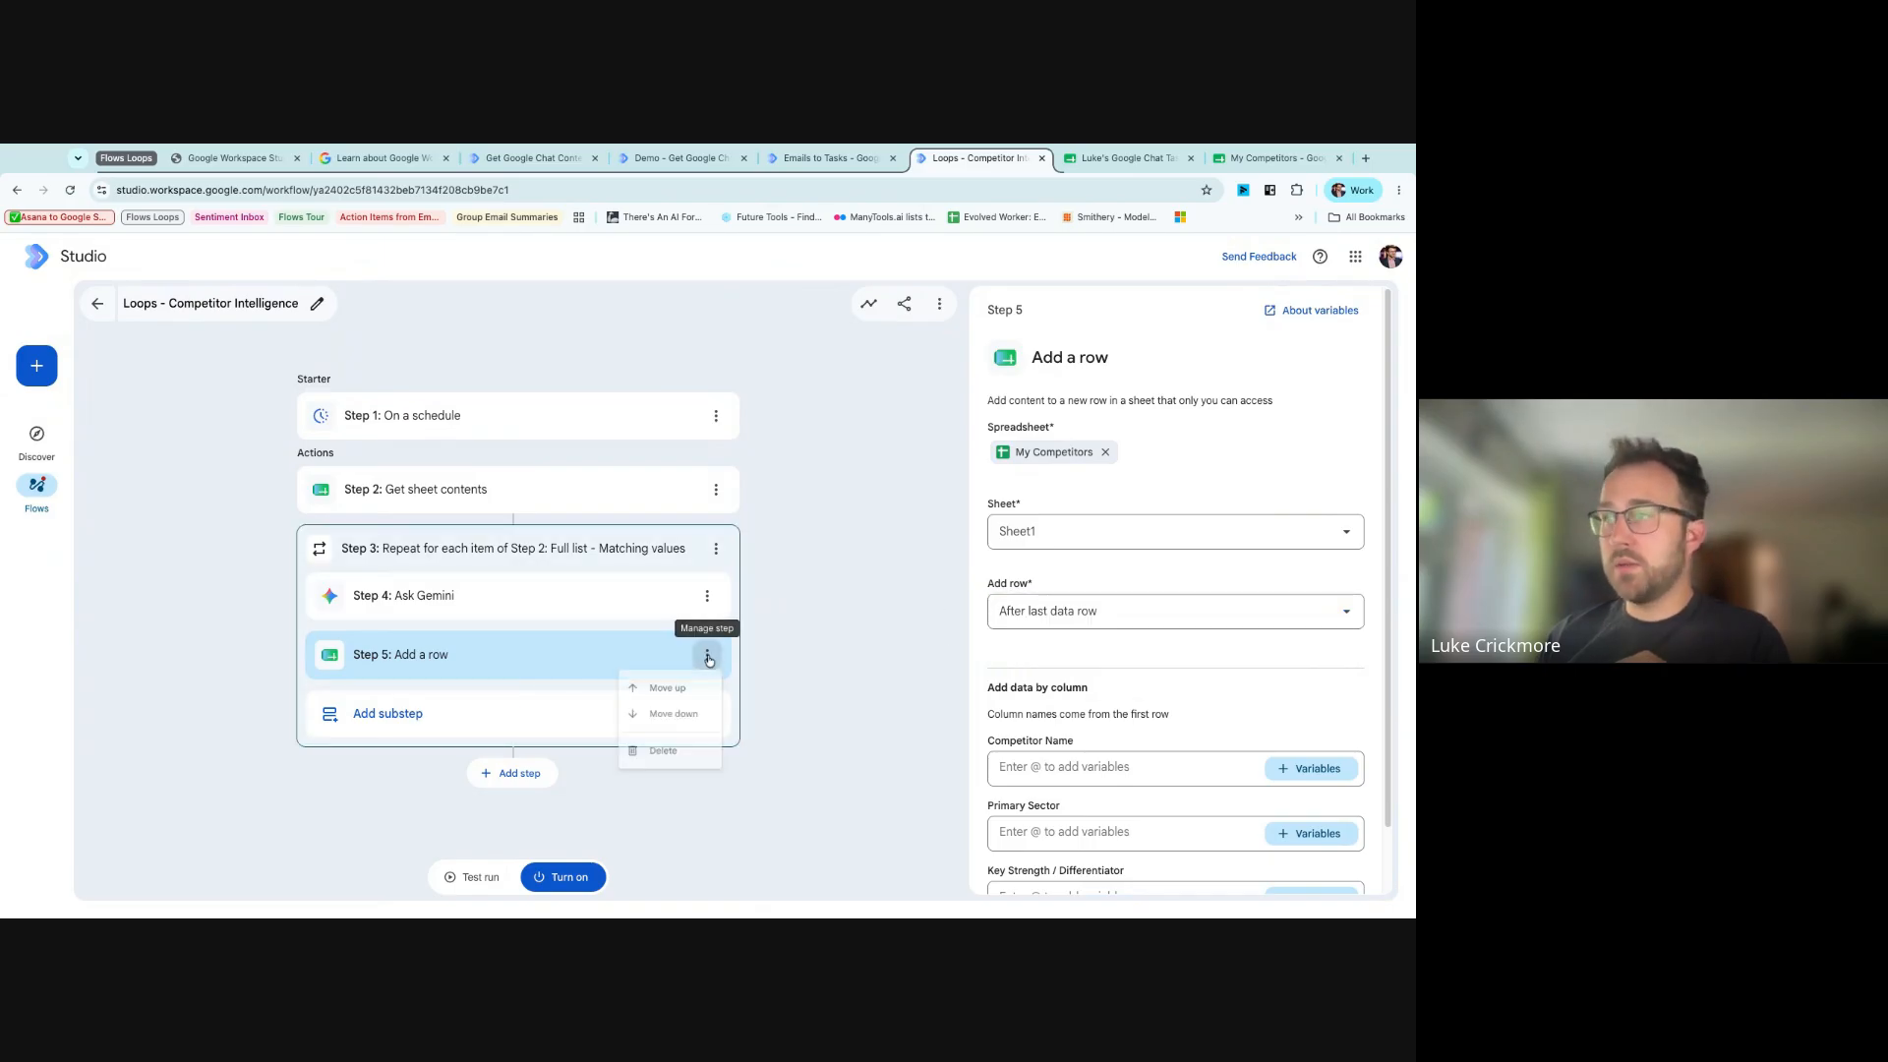
left_click(668, 751)
scroll(1060, 474, "down", 10)
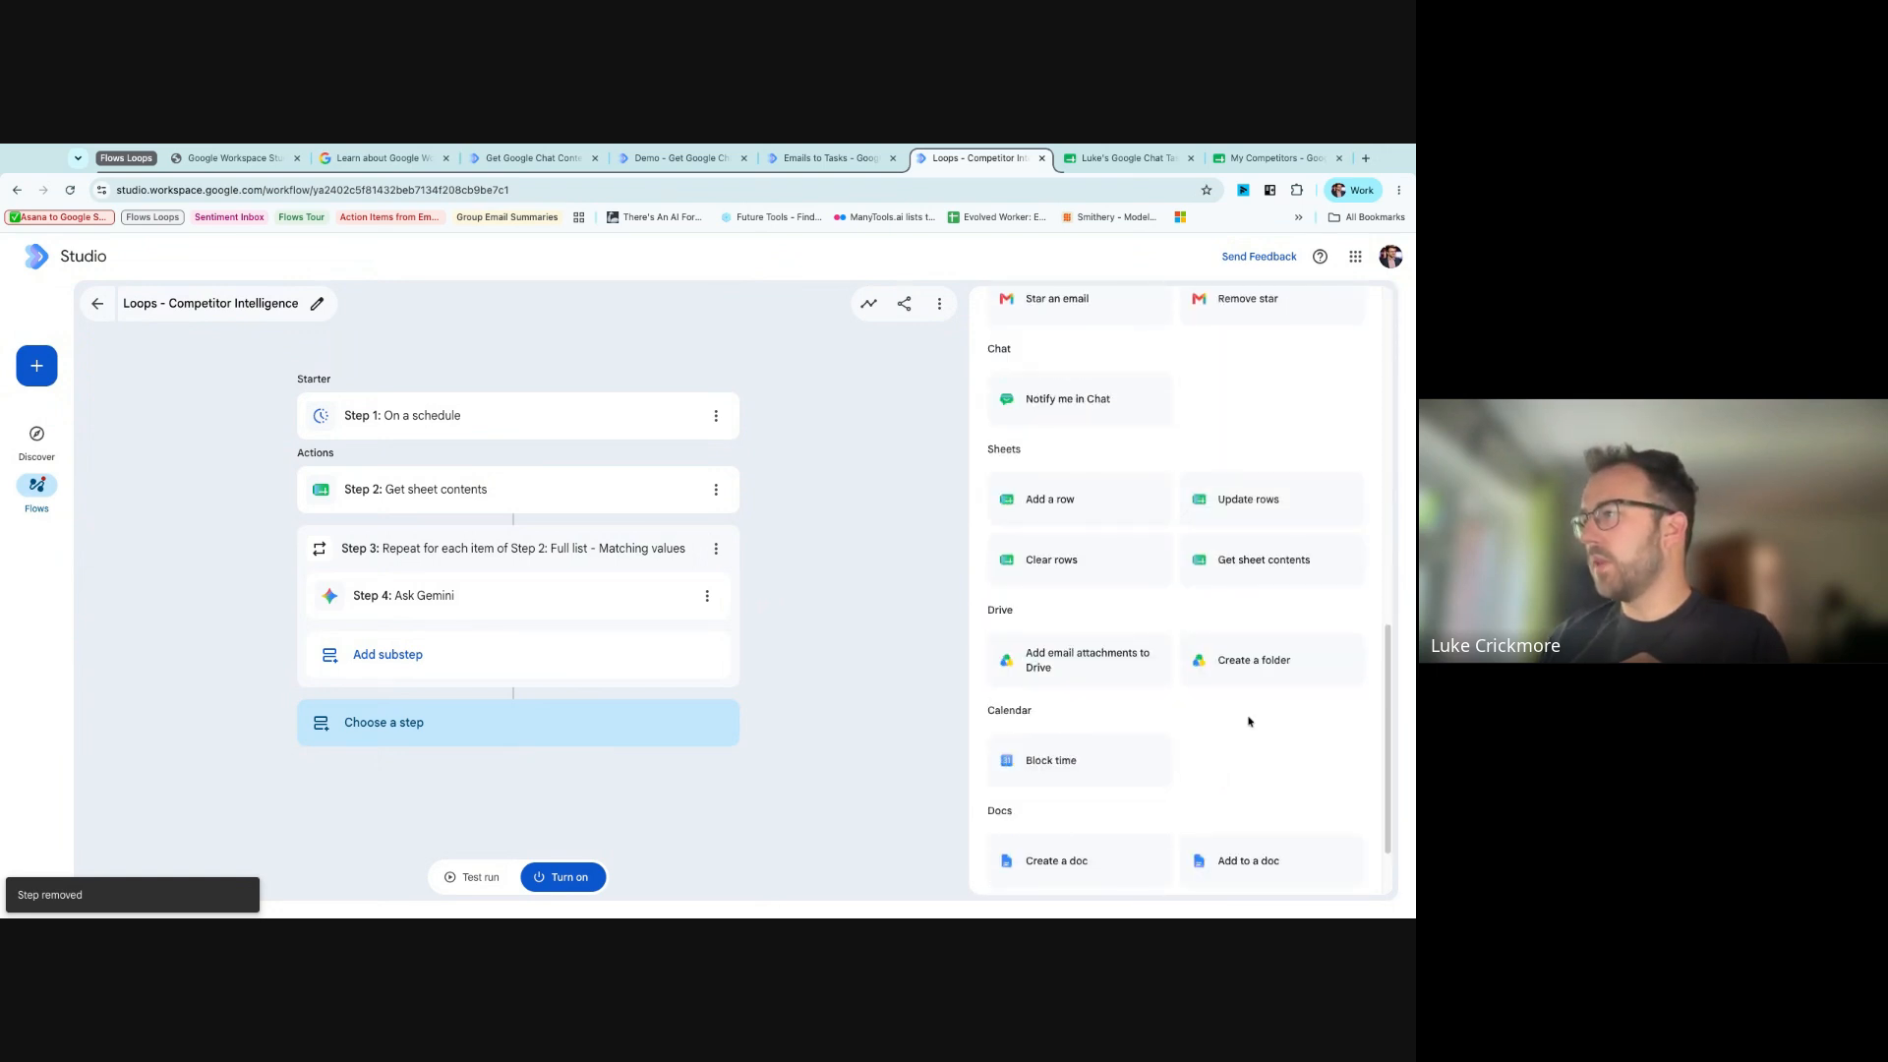
left_click(1262, 500)
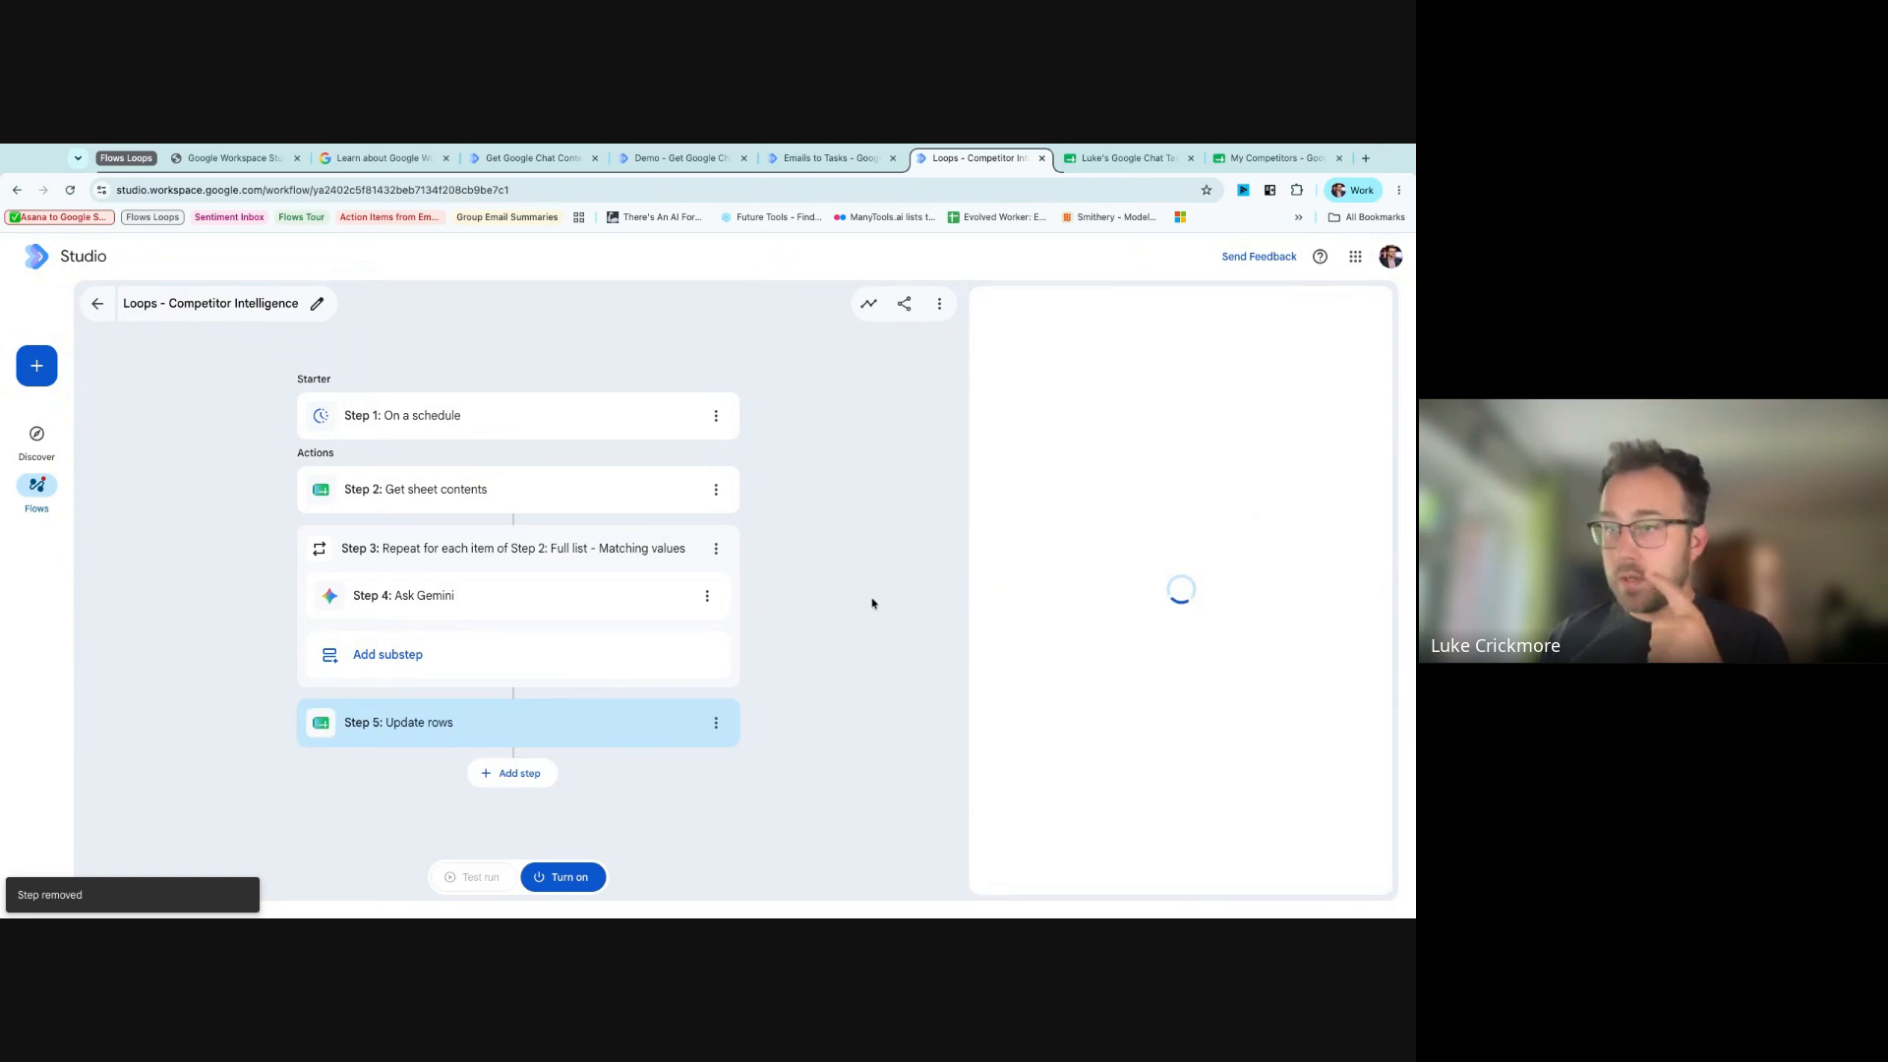
left_click(717, 721)
left_click(704, 756)
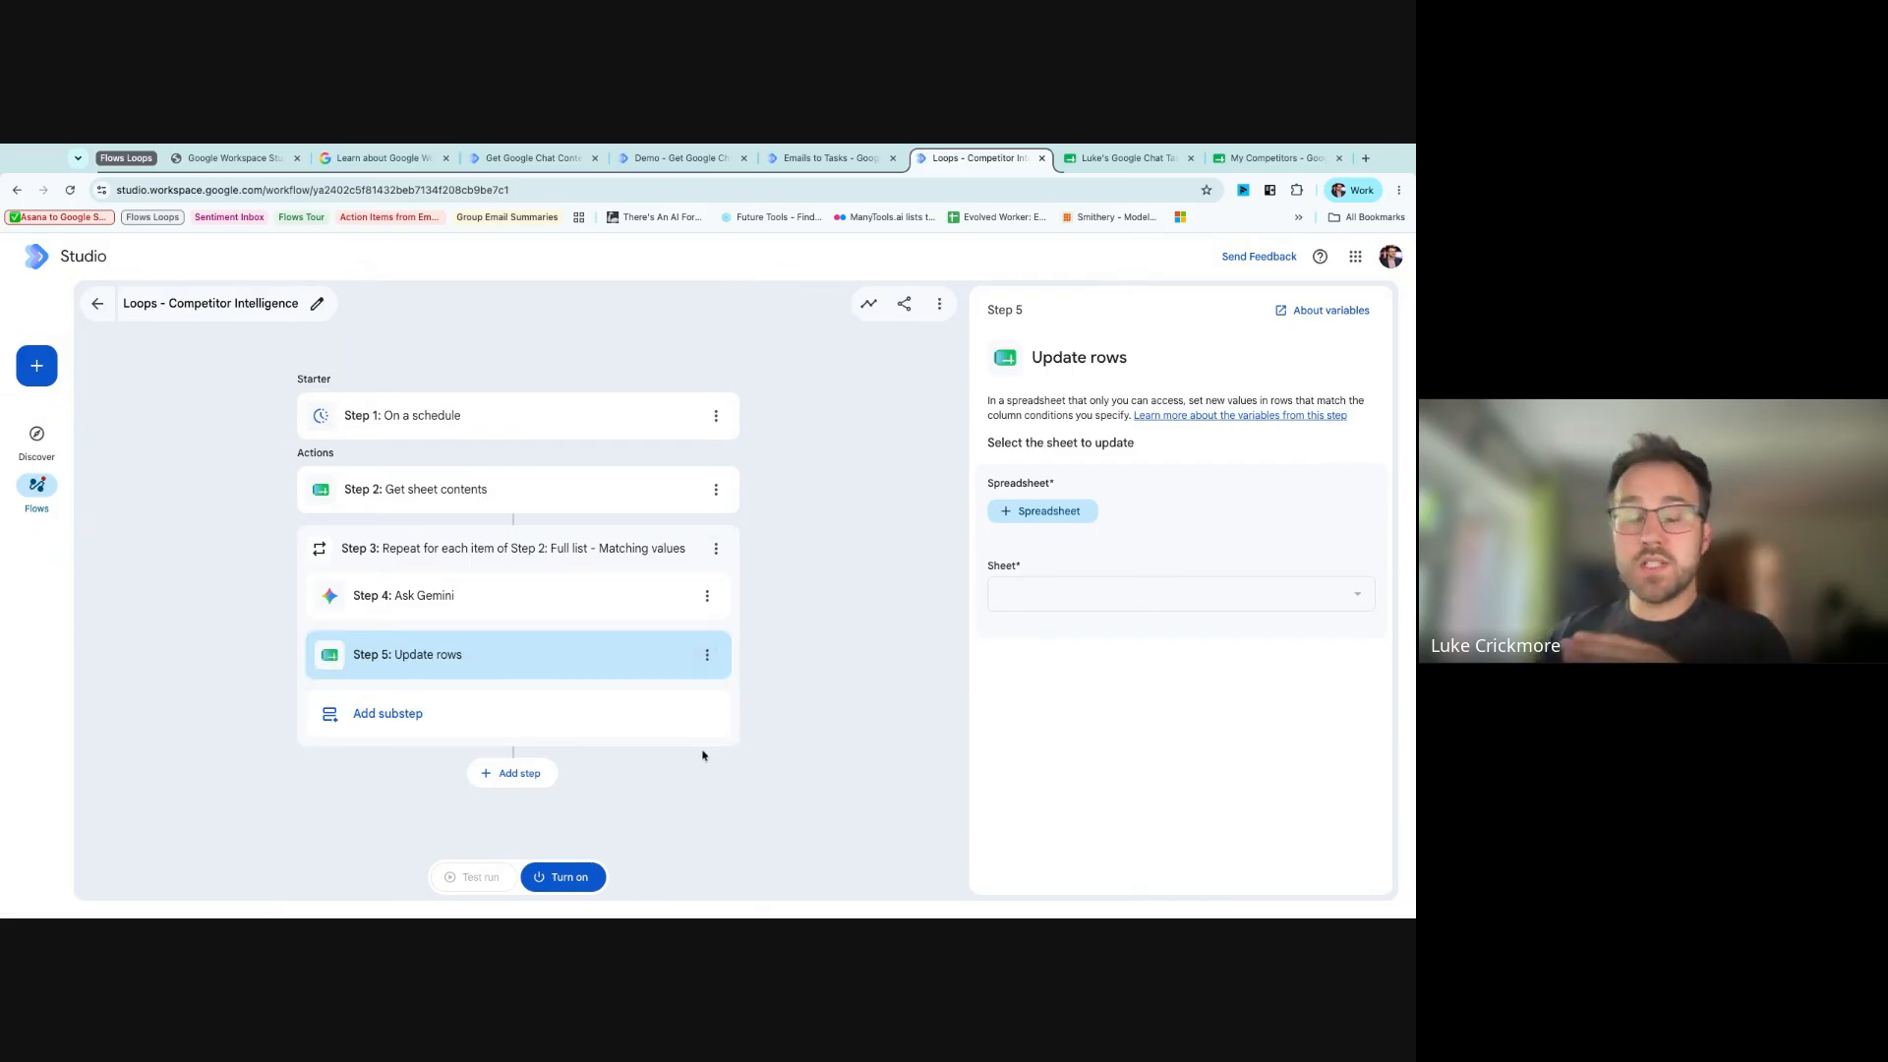
- Set the Update rows step to use Sheet1 of the My Competitors spreadsheet
left_click(494, 651)
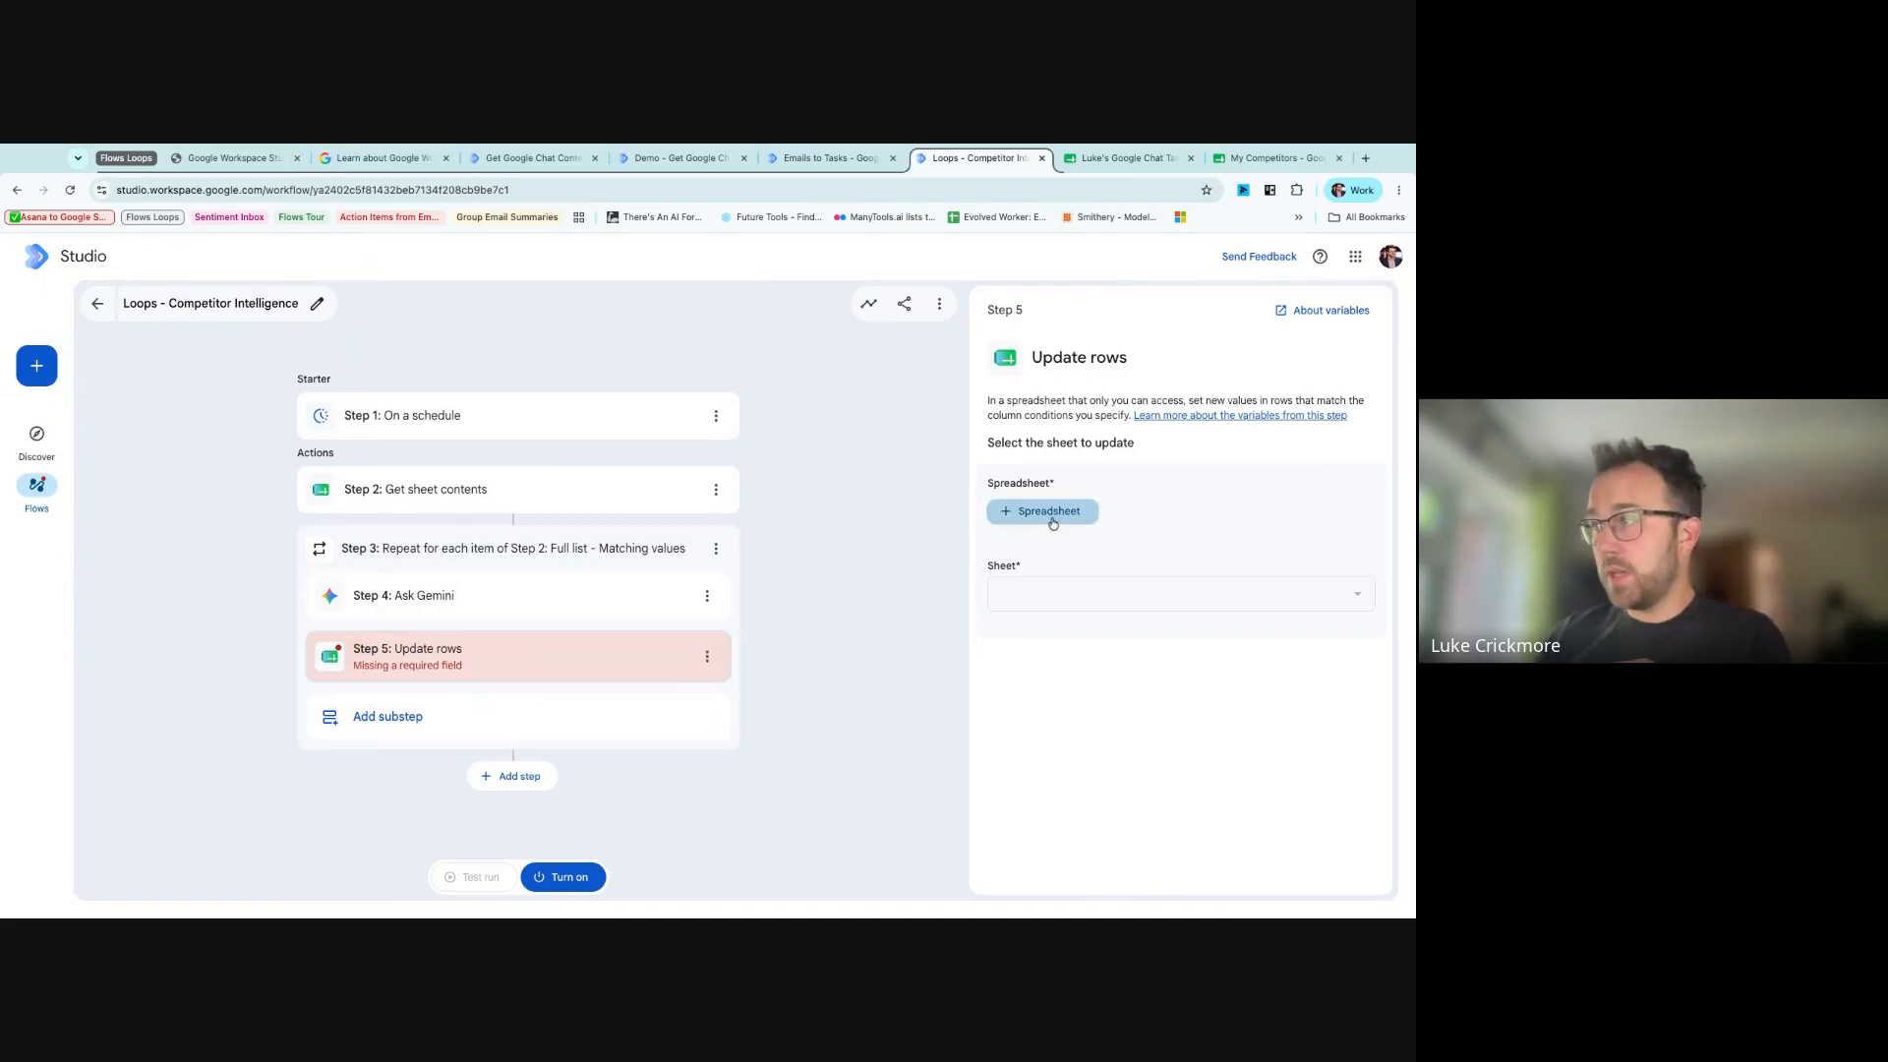
left_click(529, 598)
left_click(531, 653)
left_click(1056, 517)
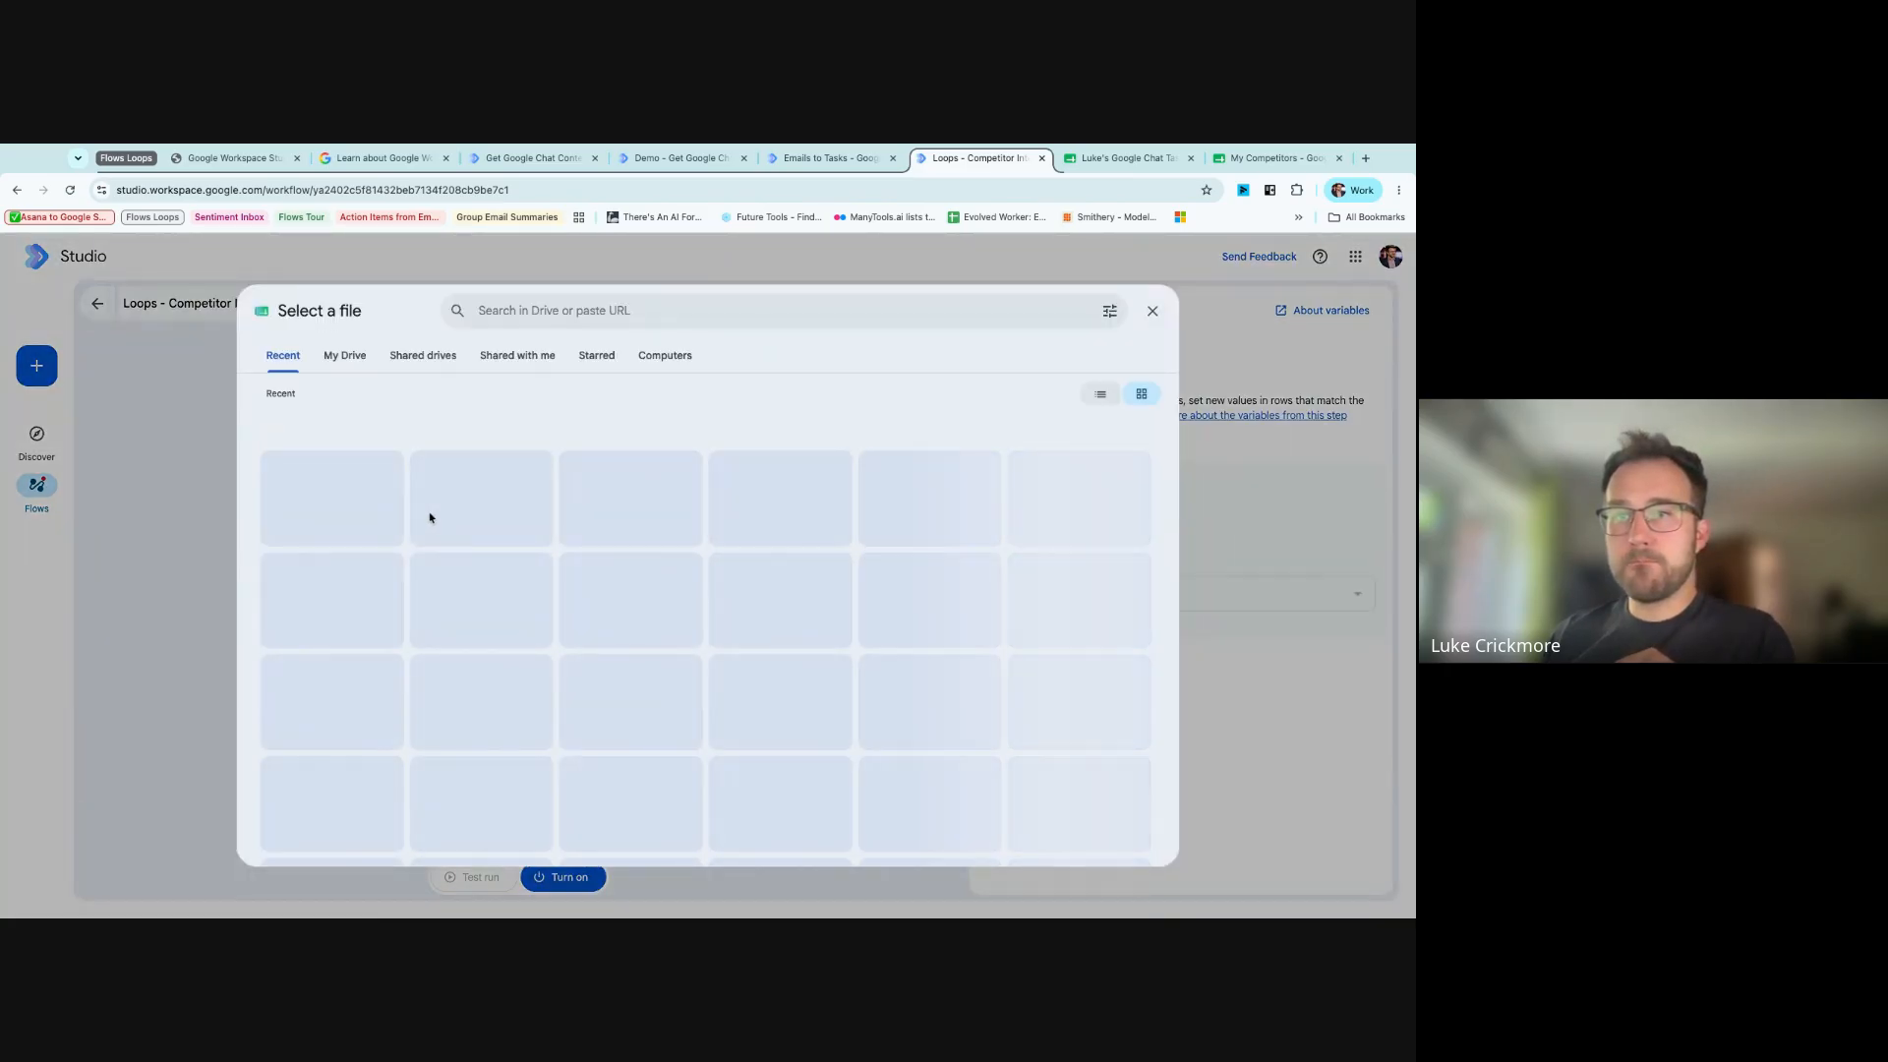
left_click(515, 509)
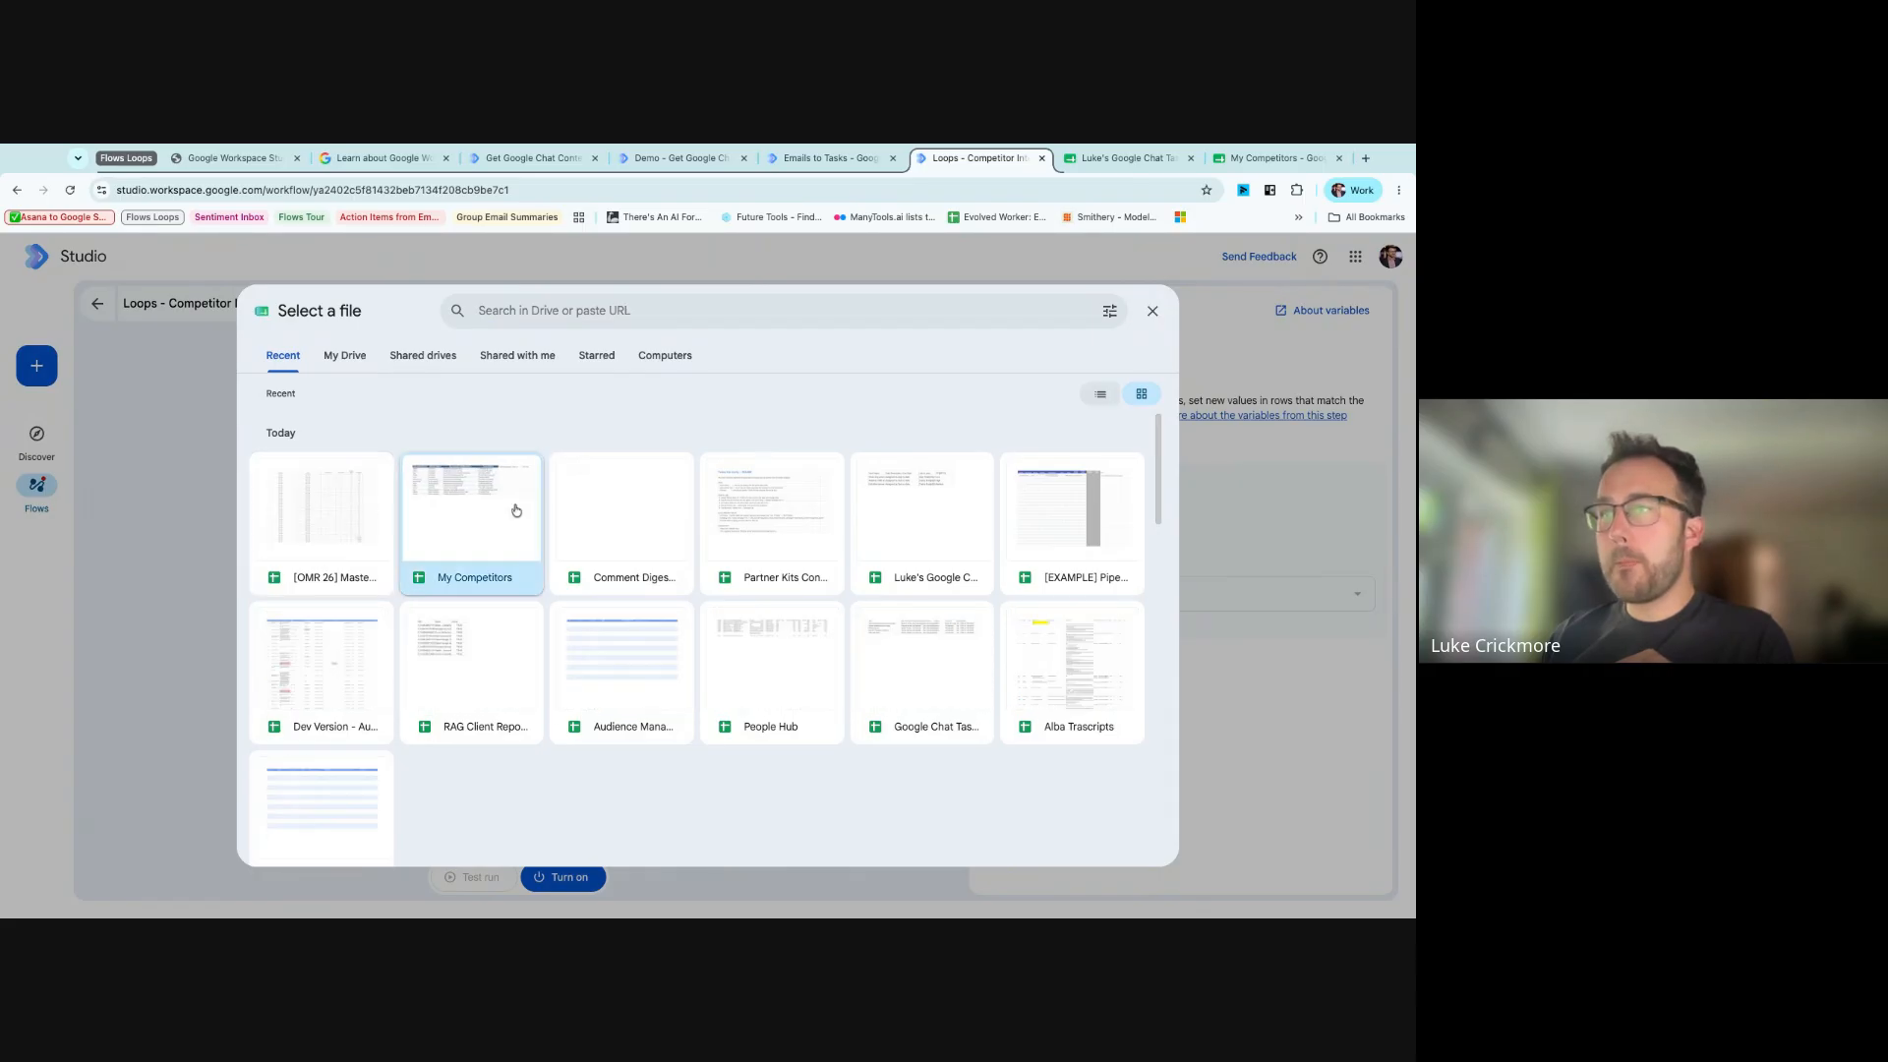
left_click(1135, 848)
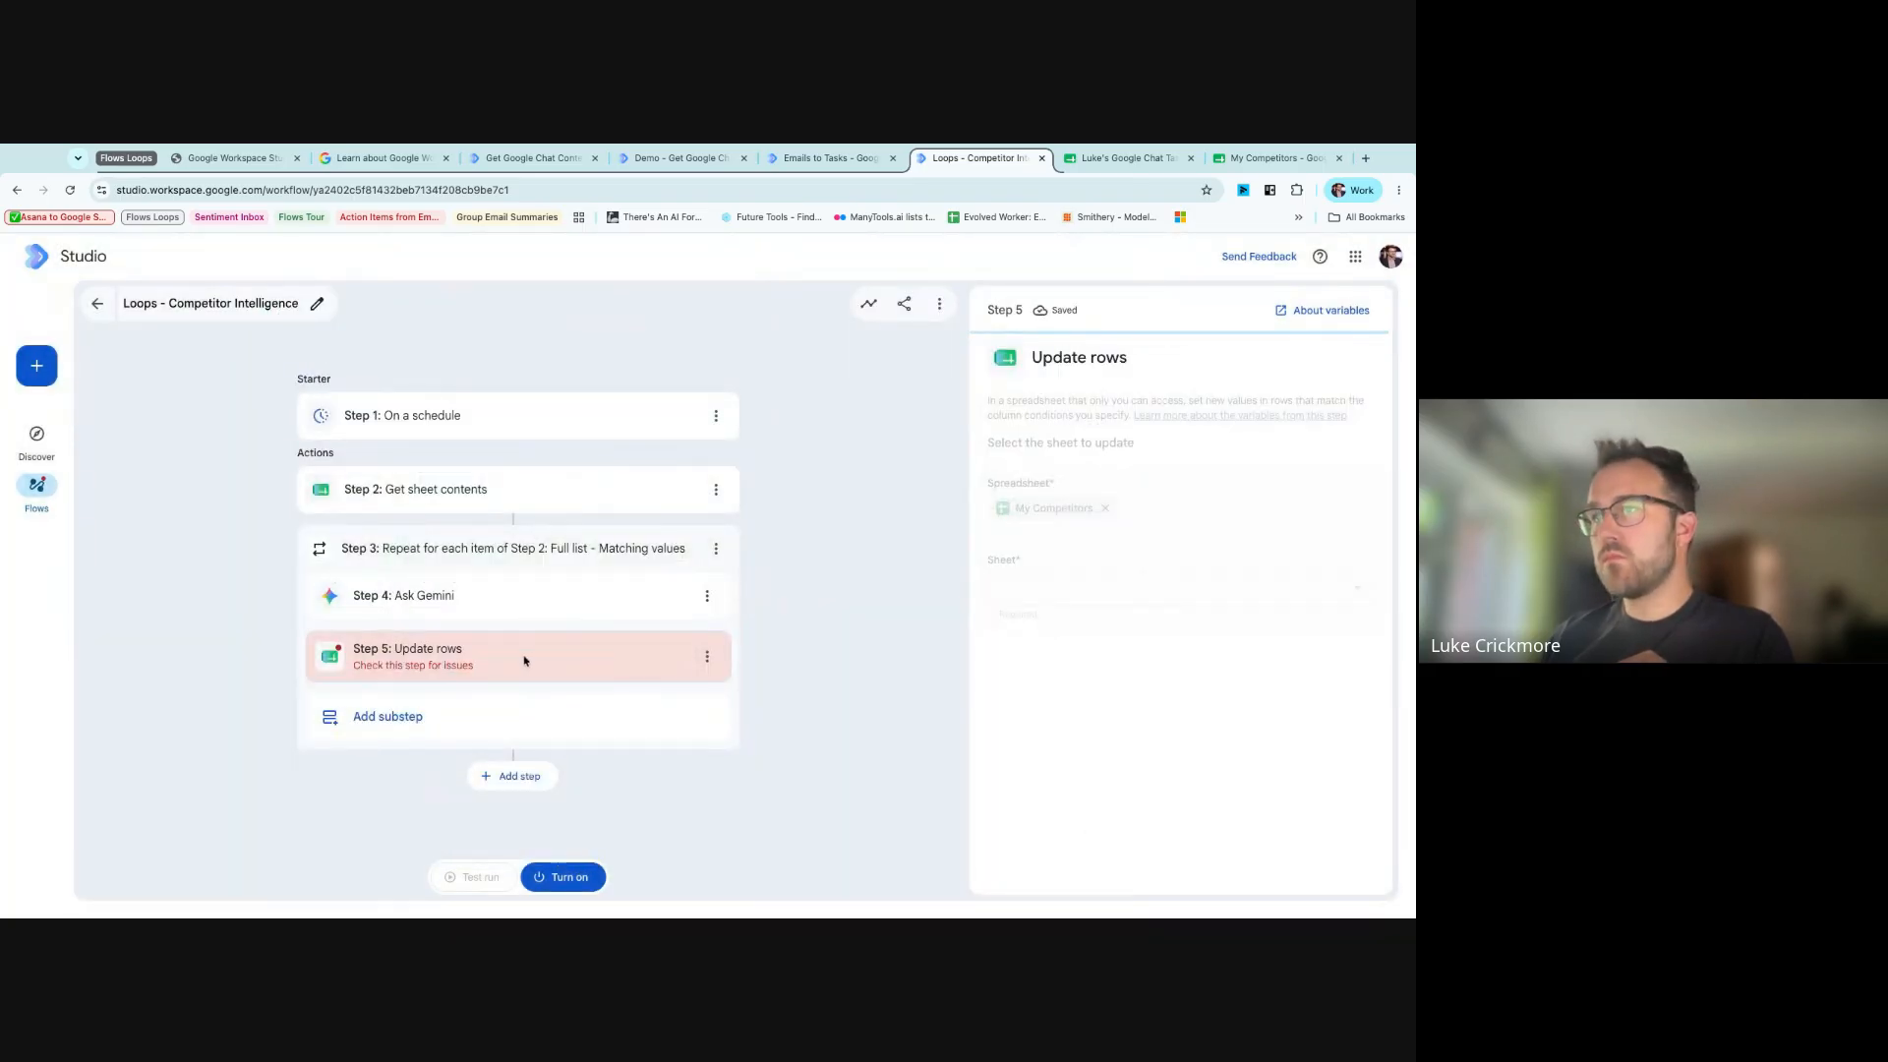
scroll(1146, 712, "down", 2)
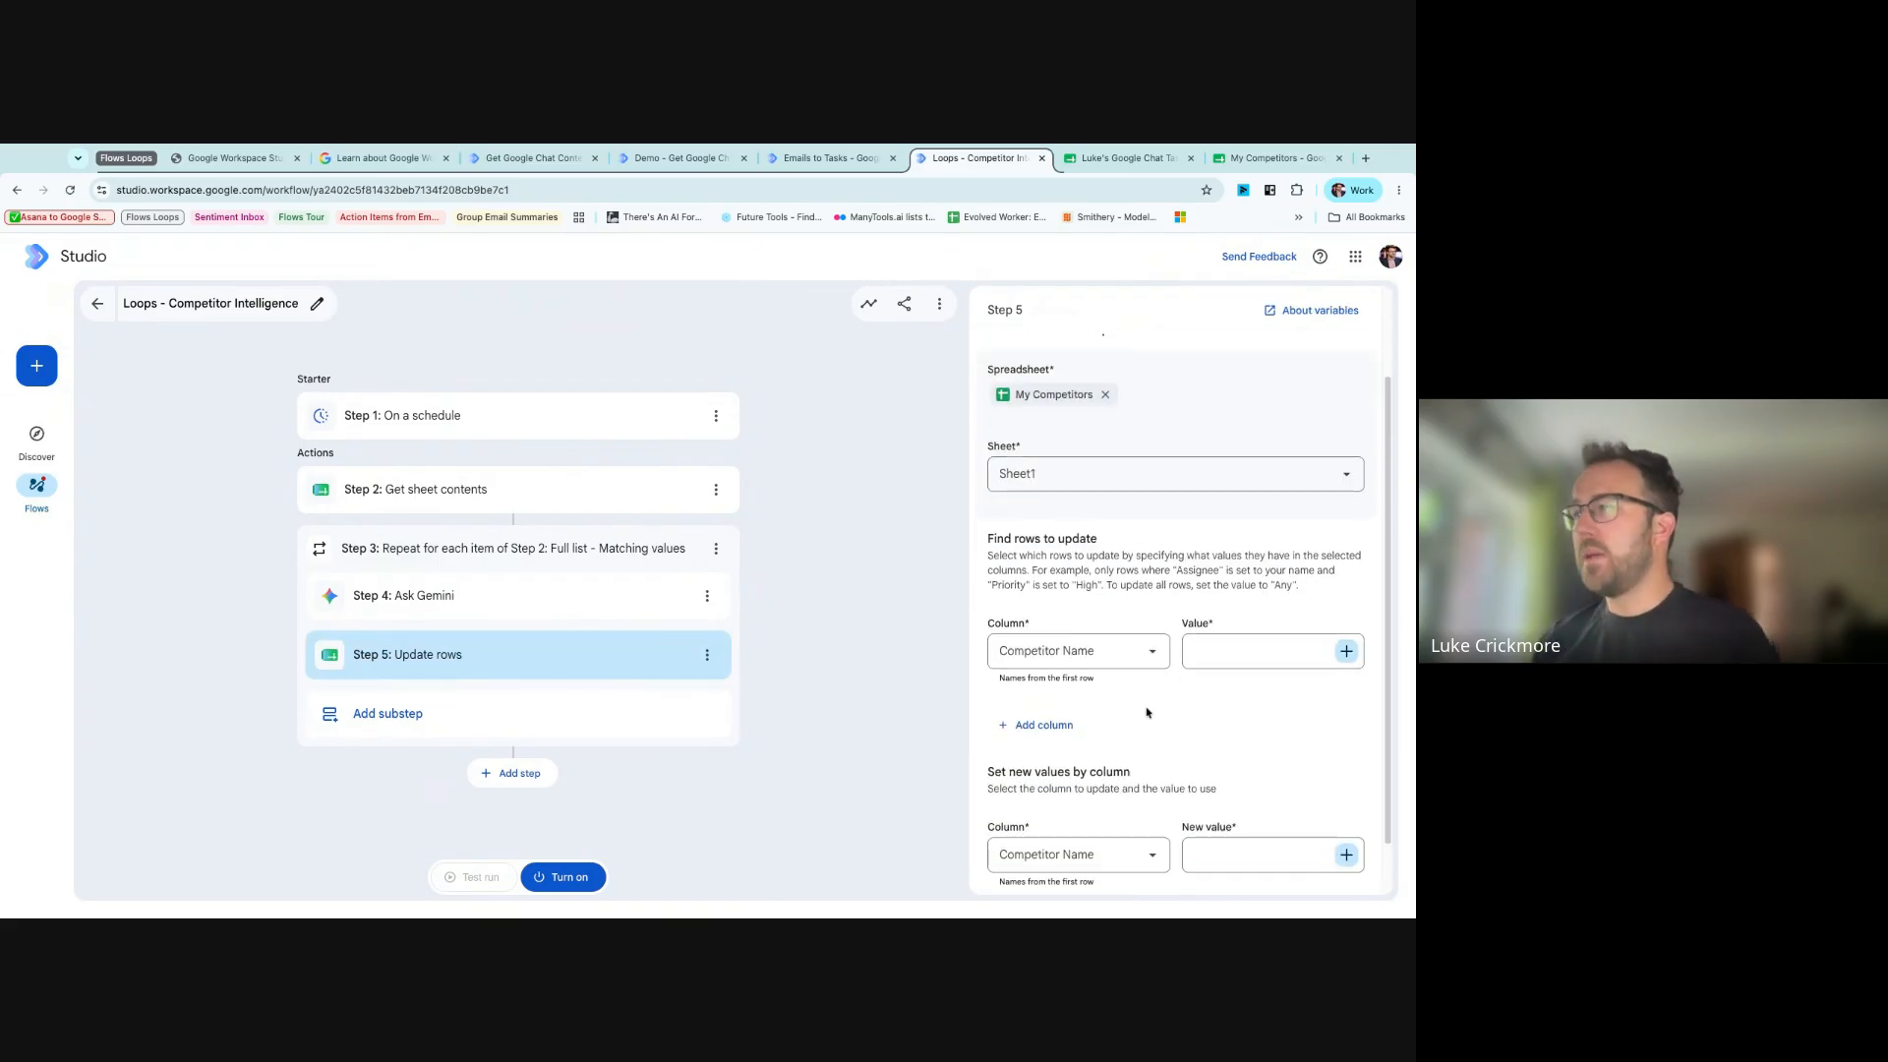
left_click(1067, 474)
left_click(1067, 508)
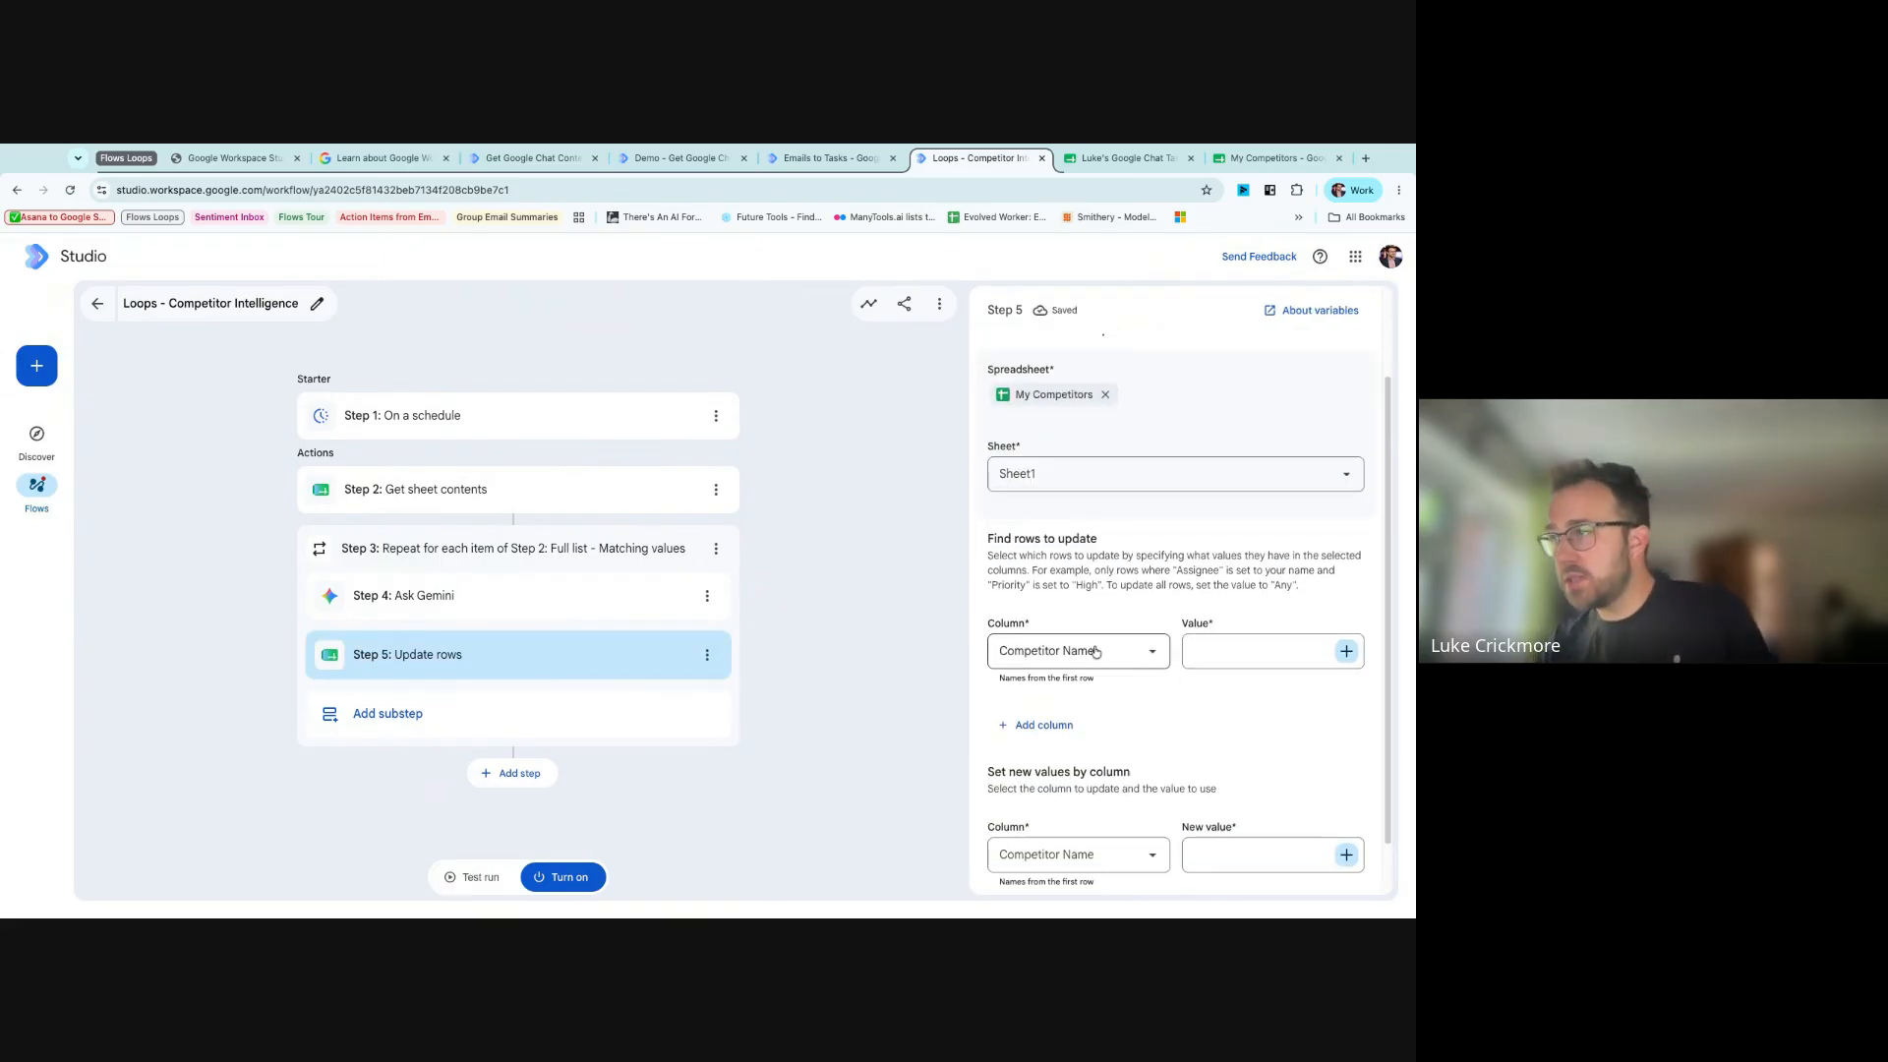
- Choose Competitor Name as the column for finding the rows to update in the Step 5 Update rows settings
scroll(1097, 652, "down", 1)
left_click_drag(988, 526, 1297, 571)
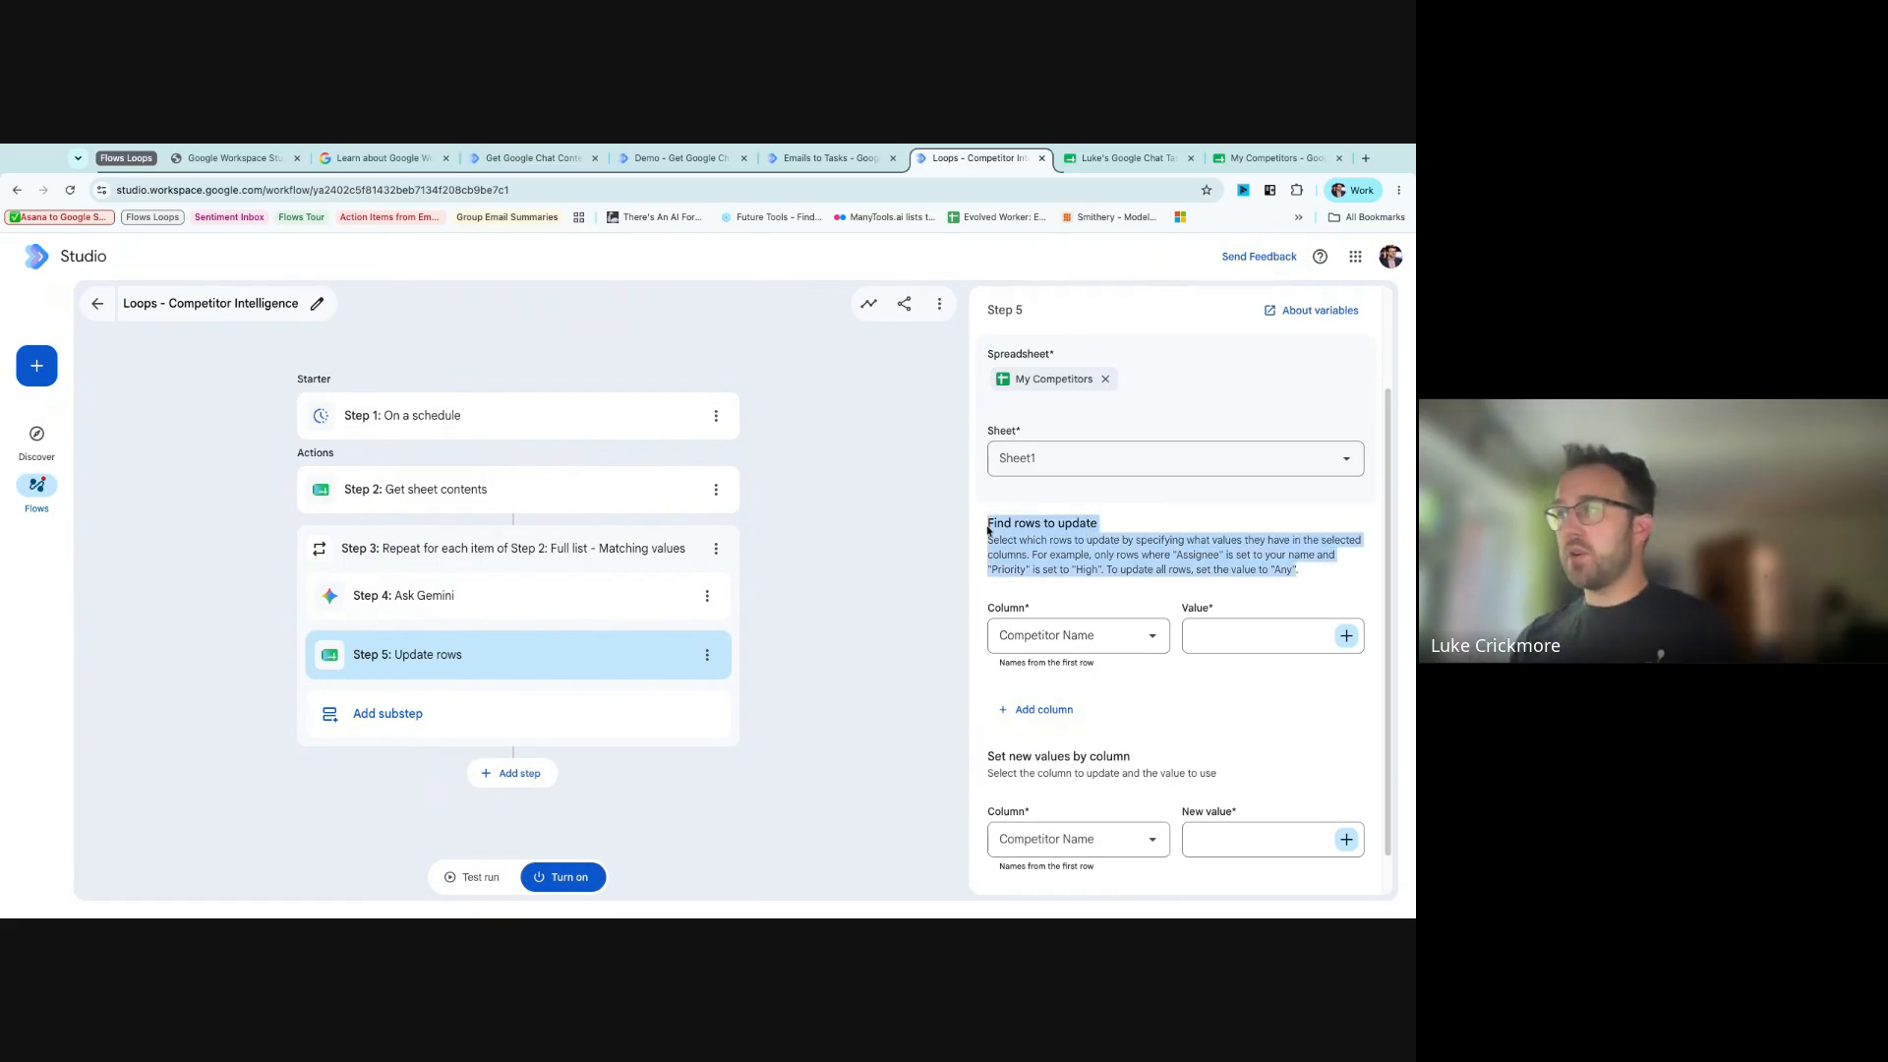
left_click(1243, 572)
left_click(1062, 648)
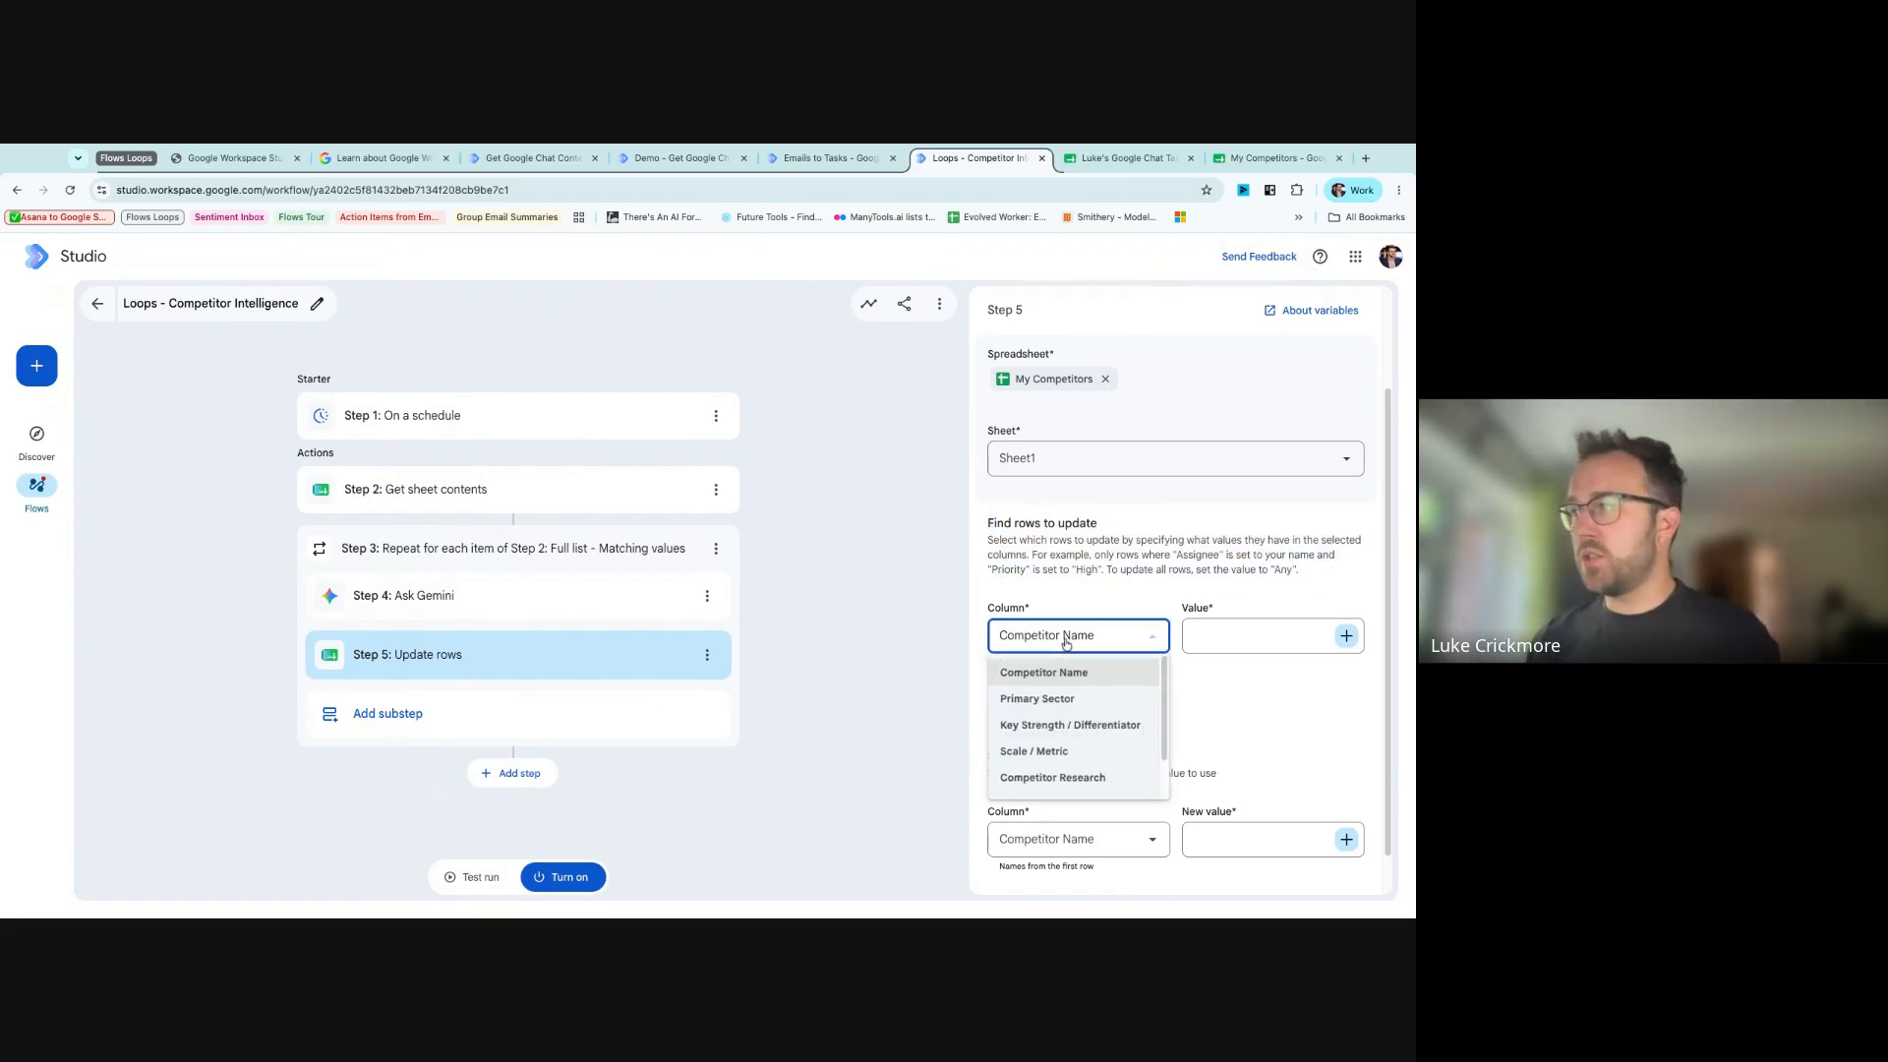
scroll(1070, 709, "down", 2)
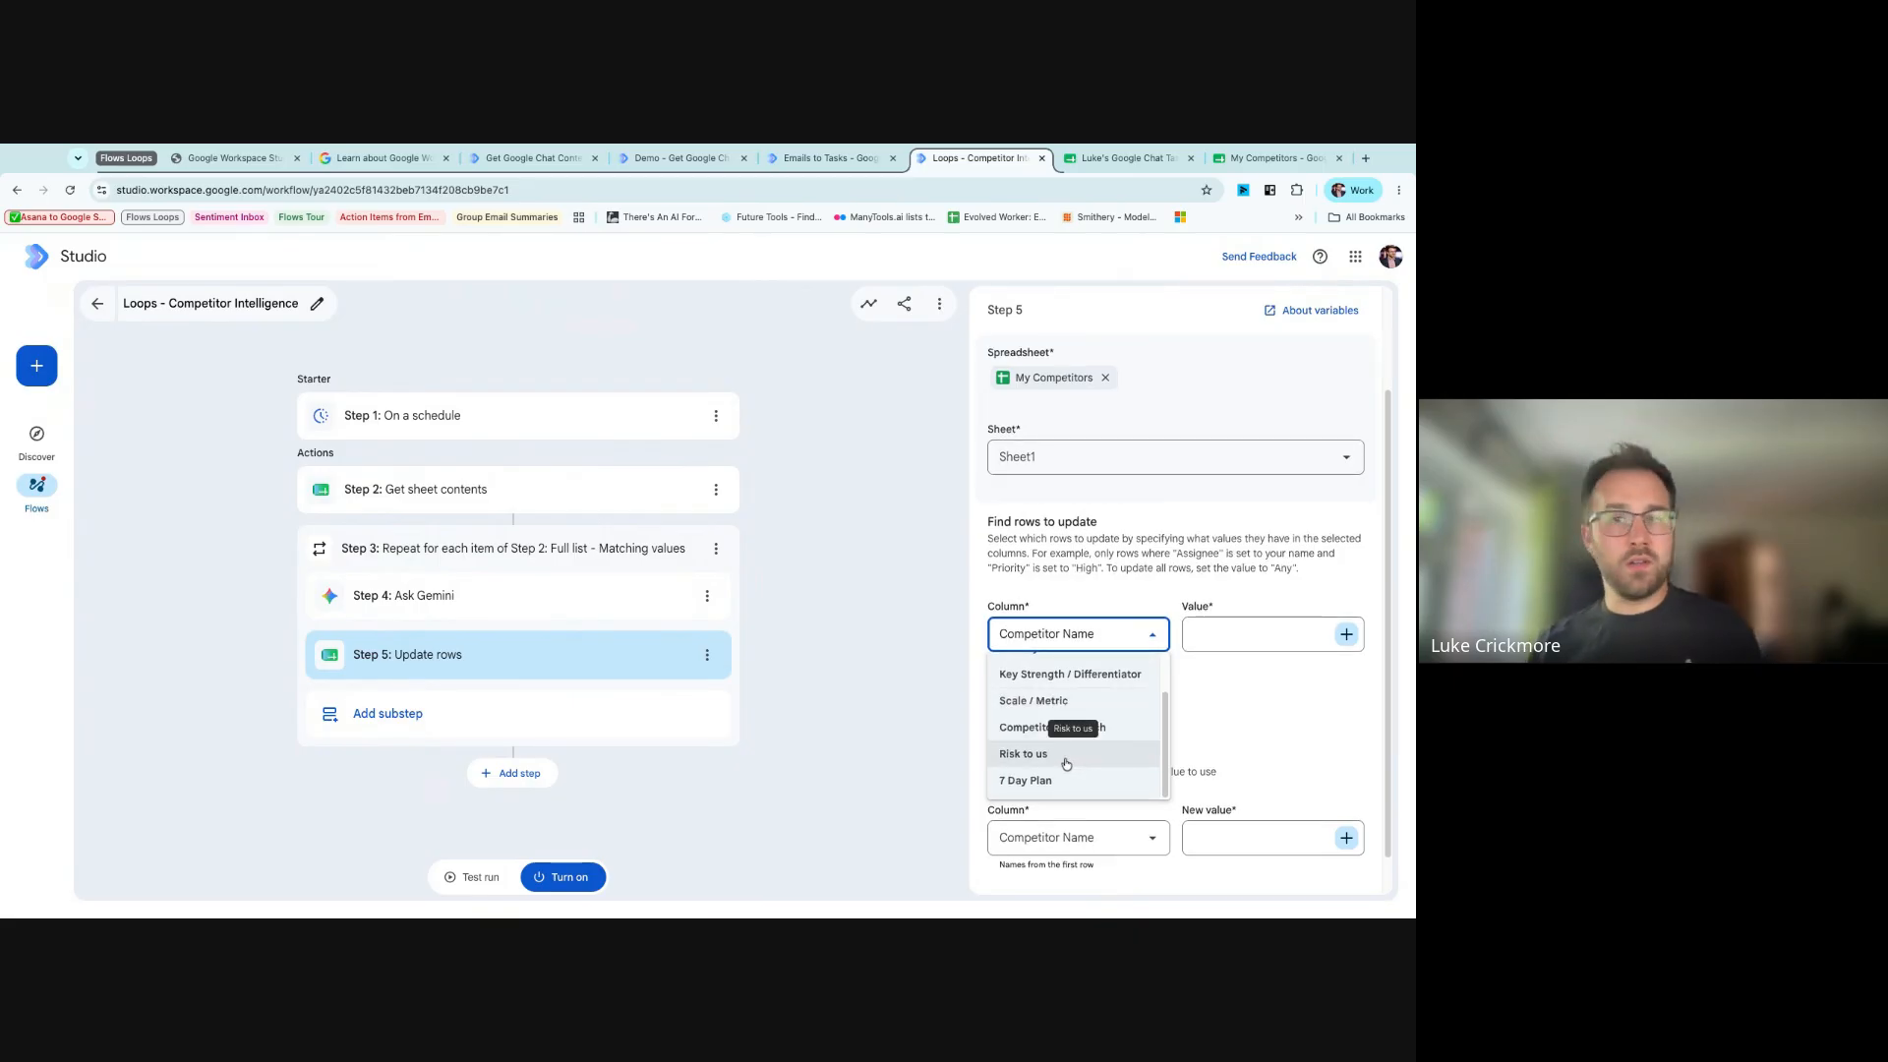
scroll(1066, 764, "up", 2)
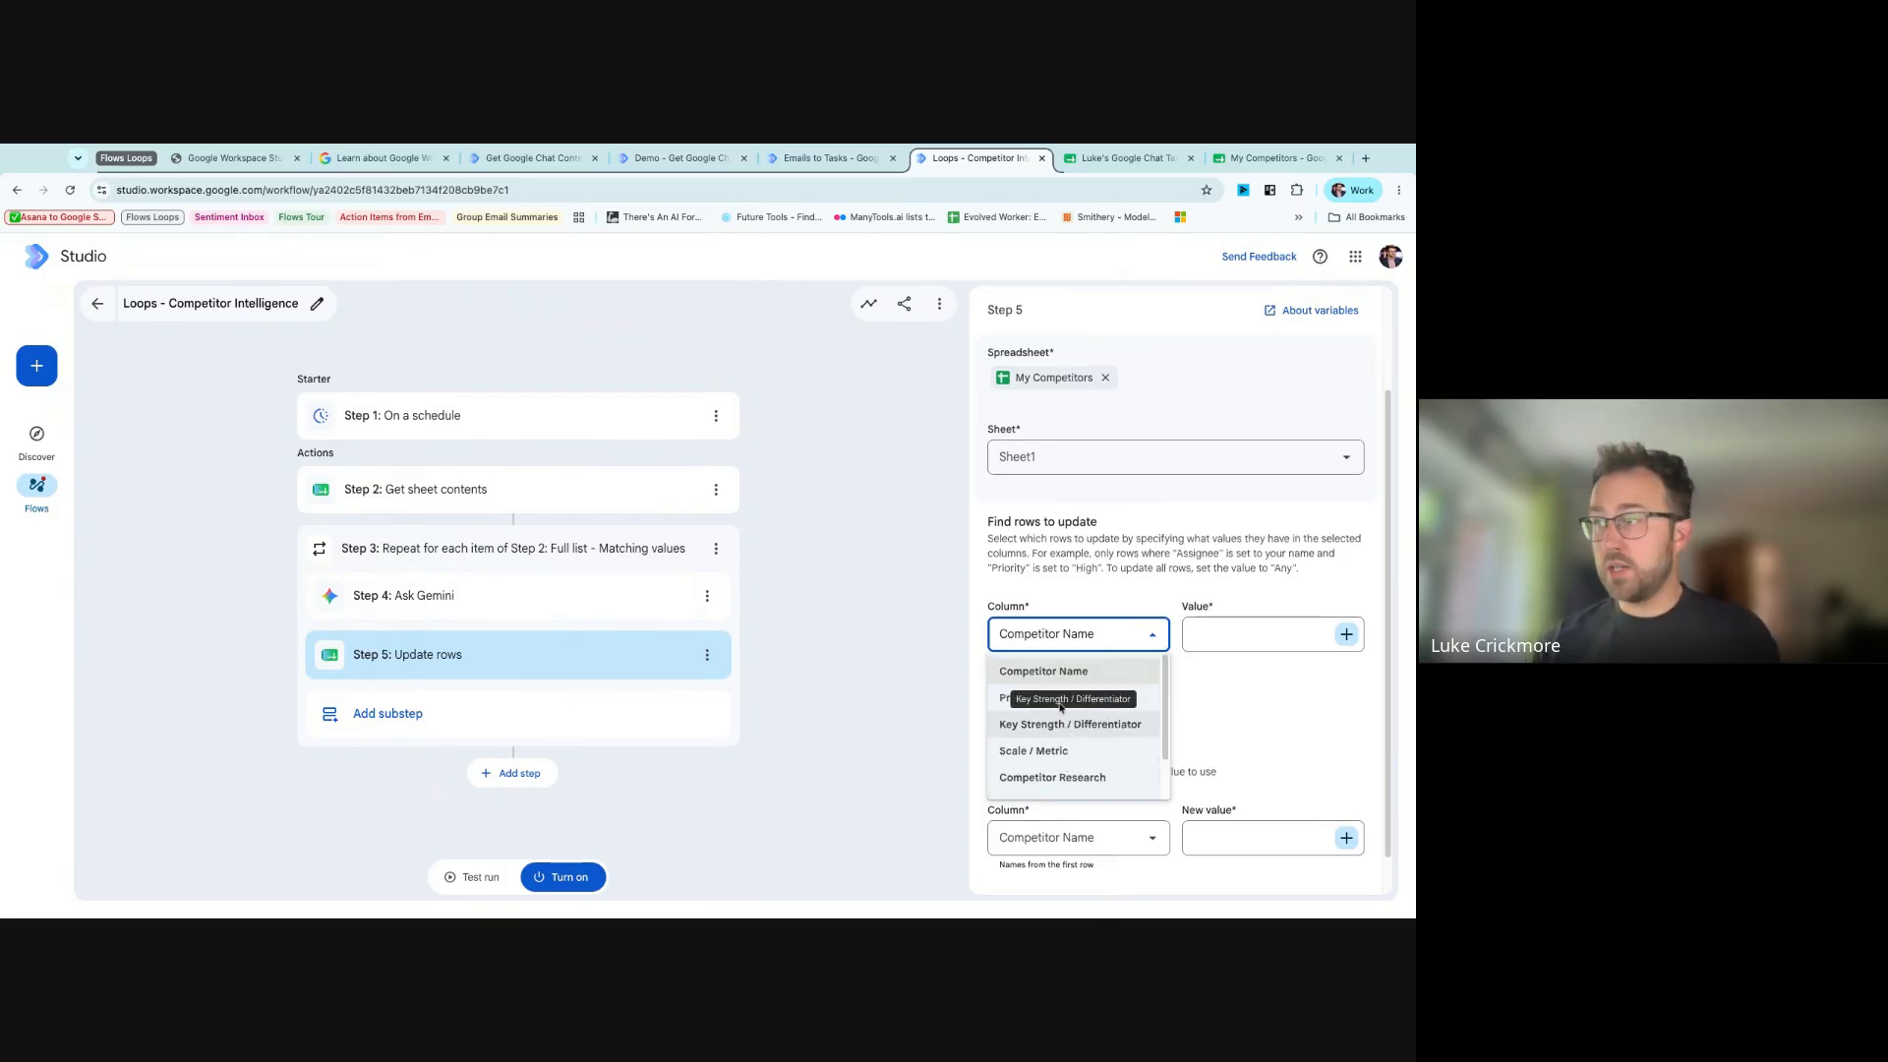
left_click(1062, 670)
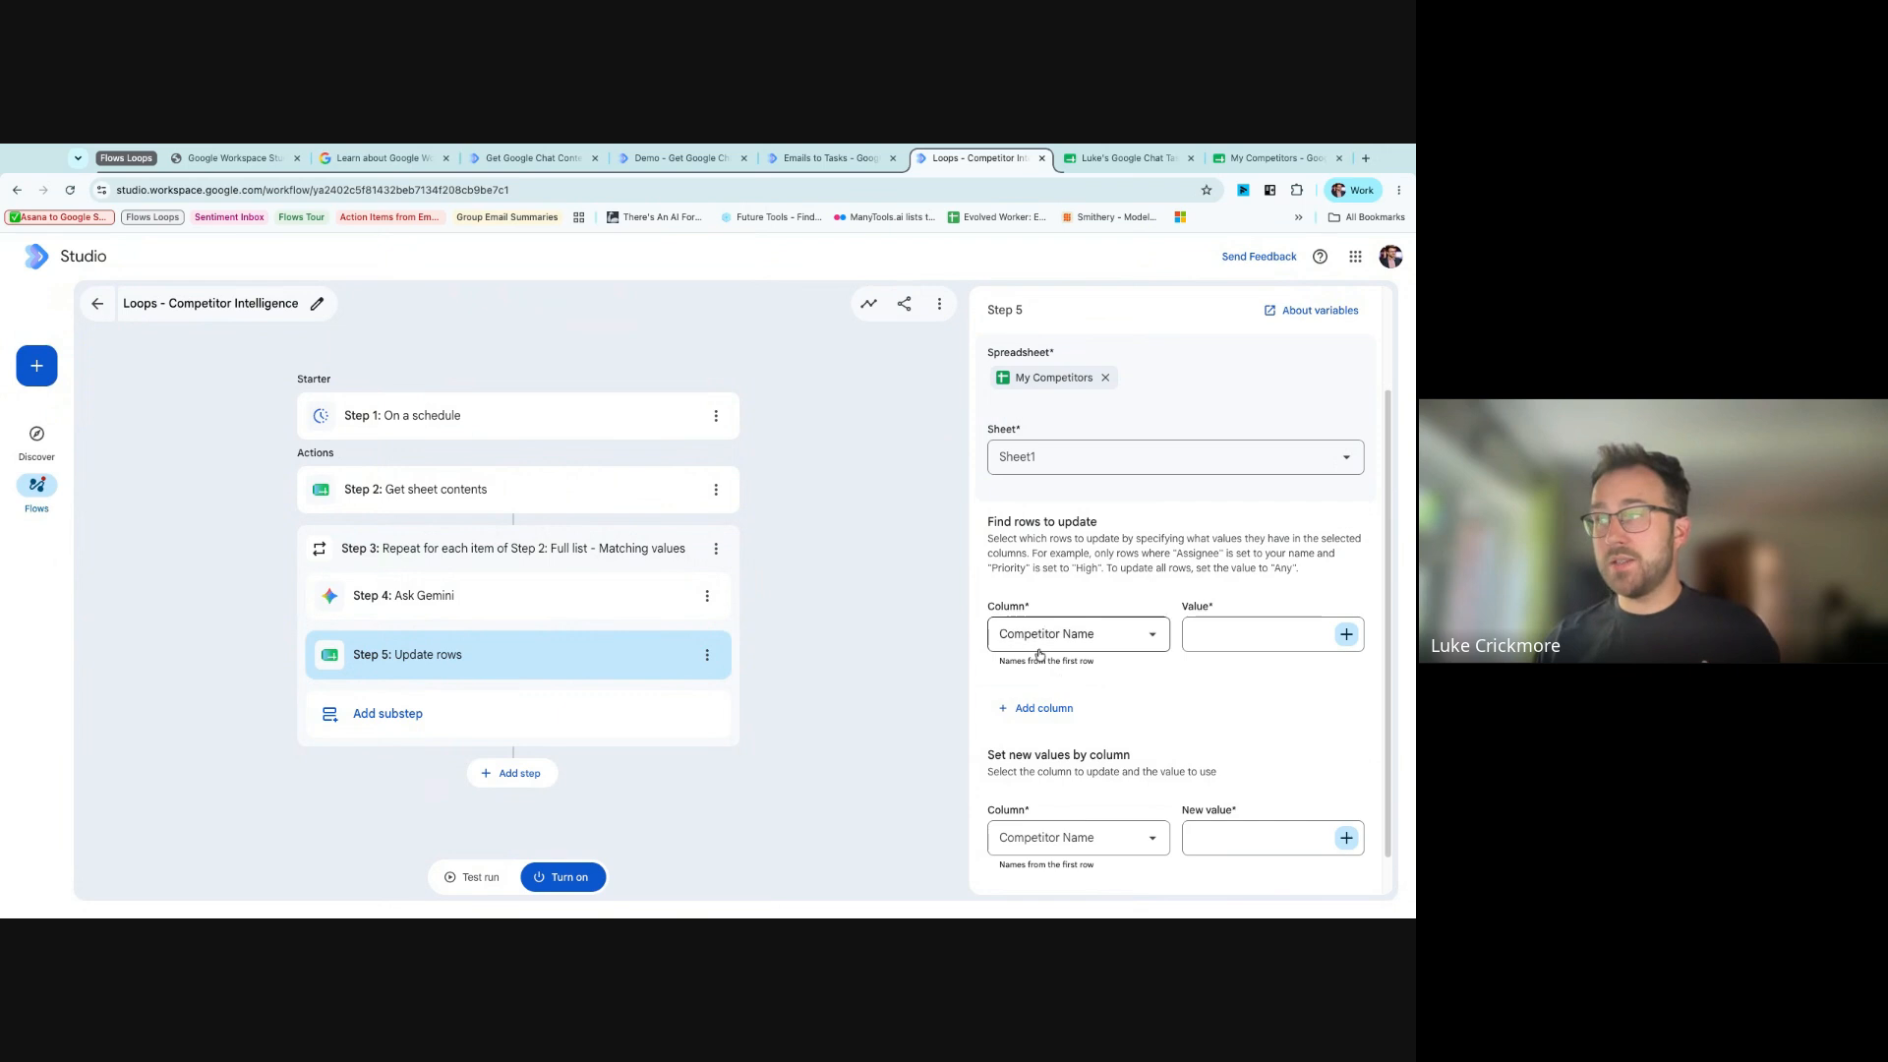
- Set the Competitor Name match value to the Step 3 variable for each item's competitor name
left_click(1248, 639)
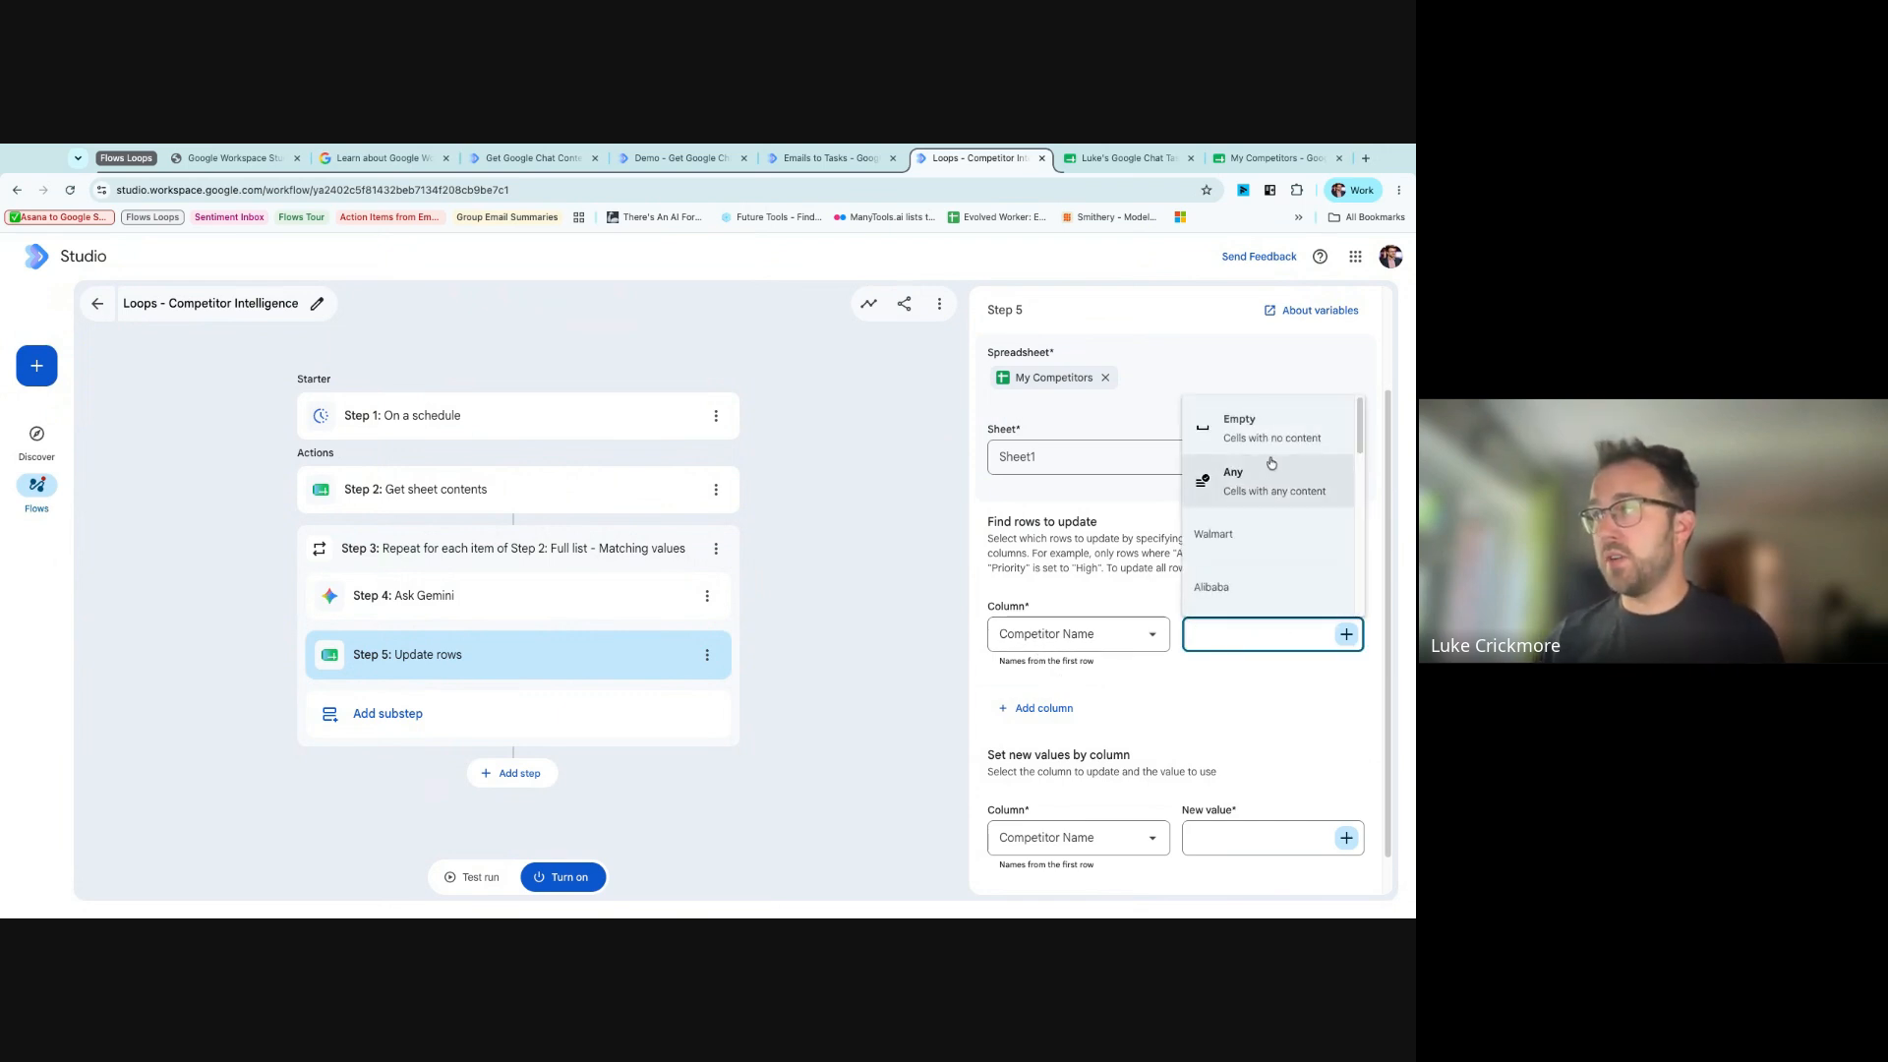
scroll(1266, 531, "down", 1)
scroll(1267, 533, "up", 1)
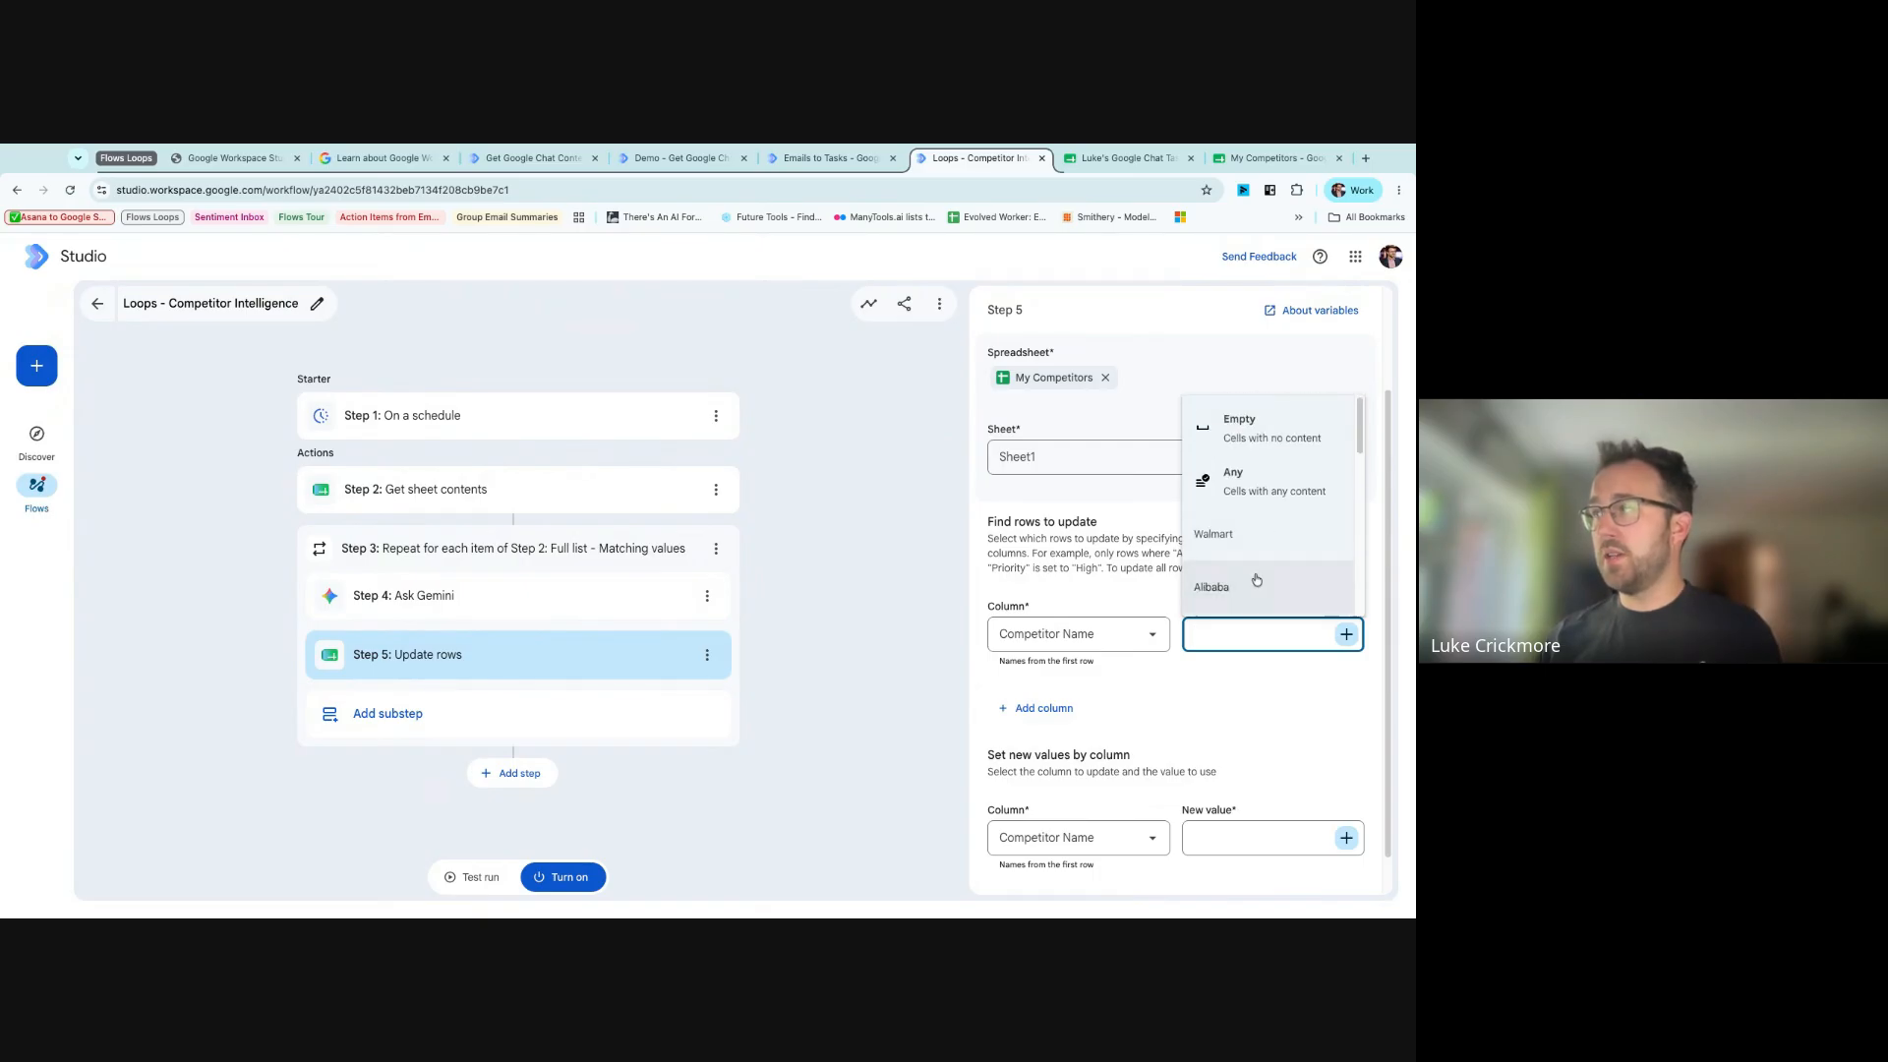
scroll(1249, 561, "down", 5)
scroll(1229, 583, "up", 5)
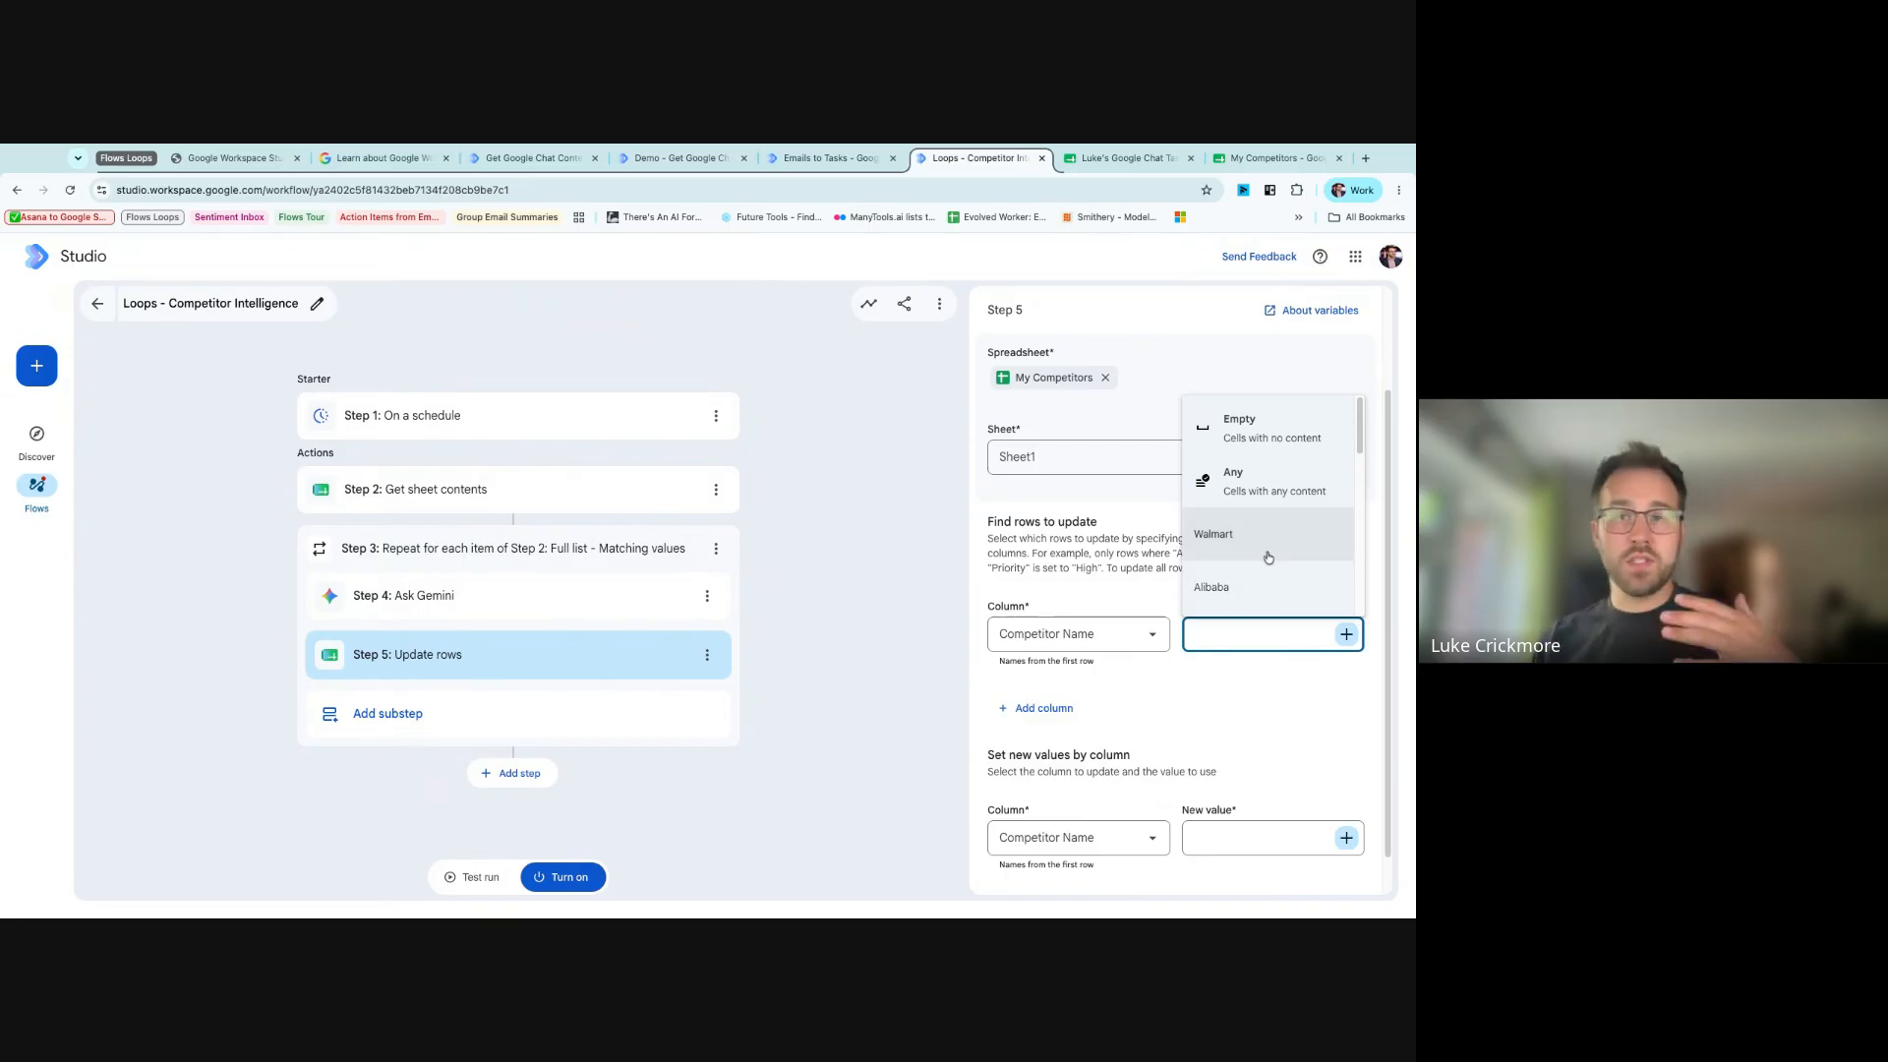
left_click(1339, 709)
left_click(1347, 637)
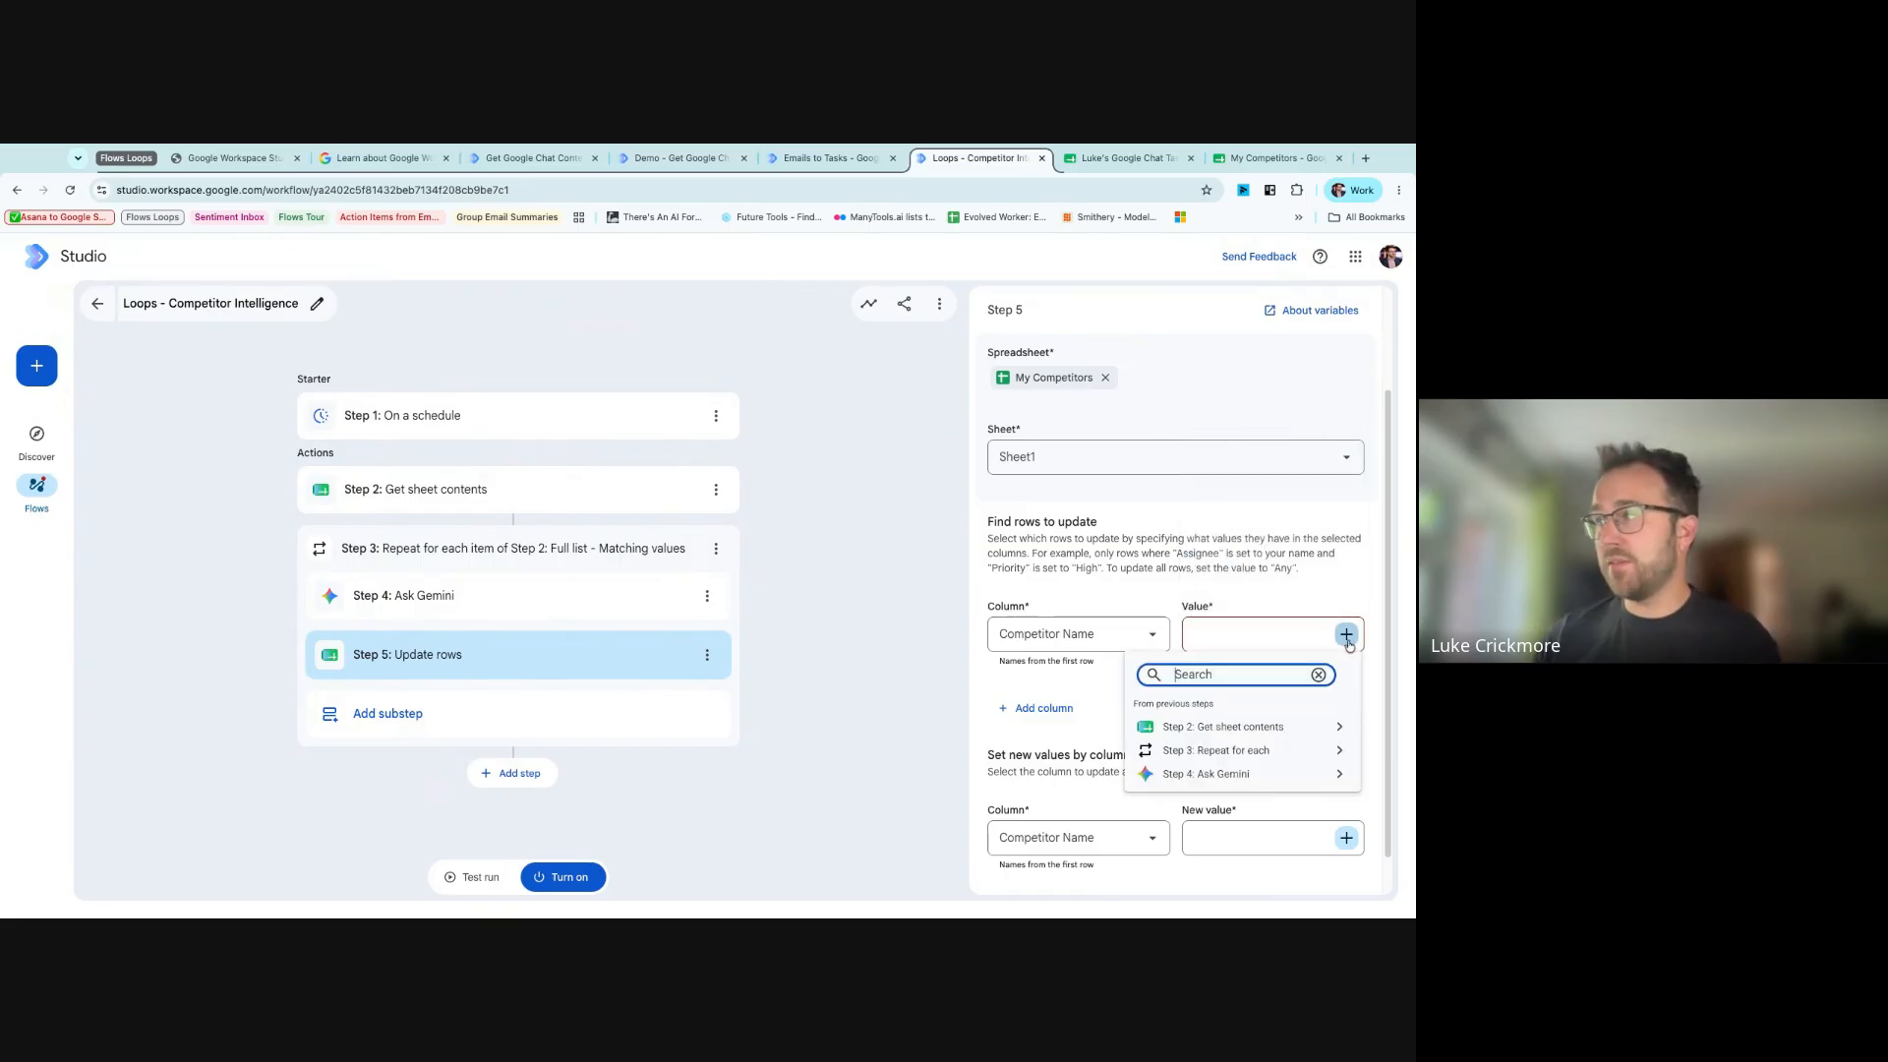
left_click(1257, 755)
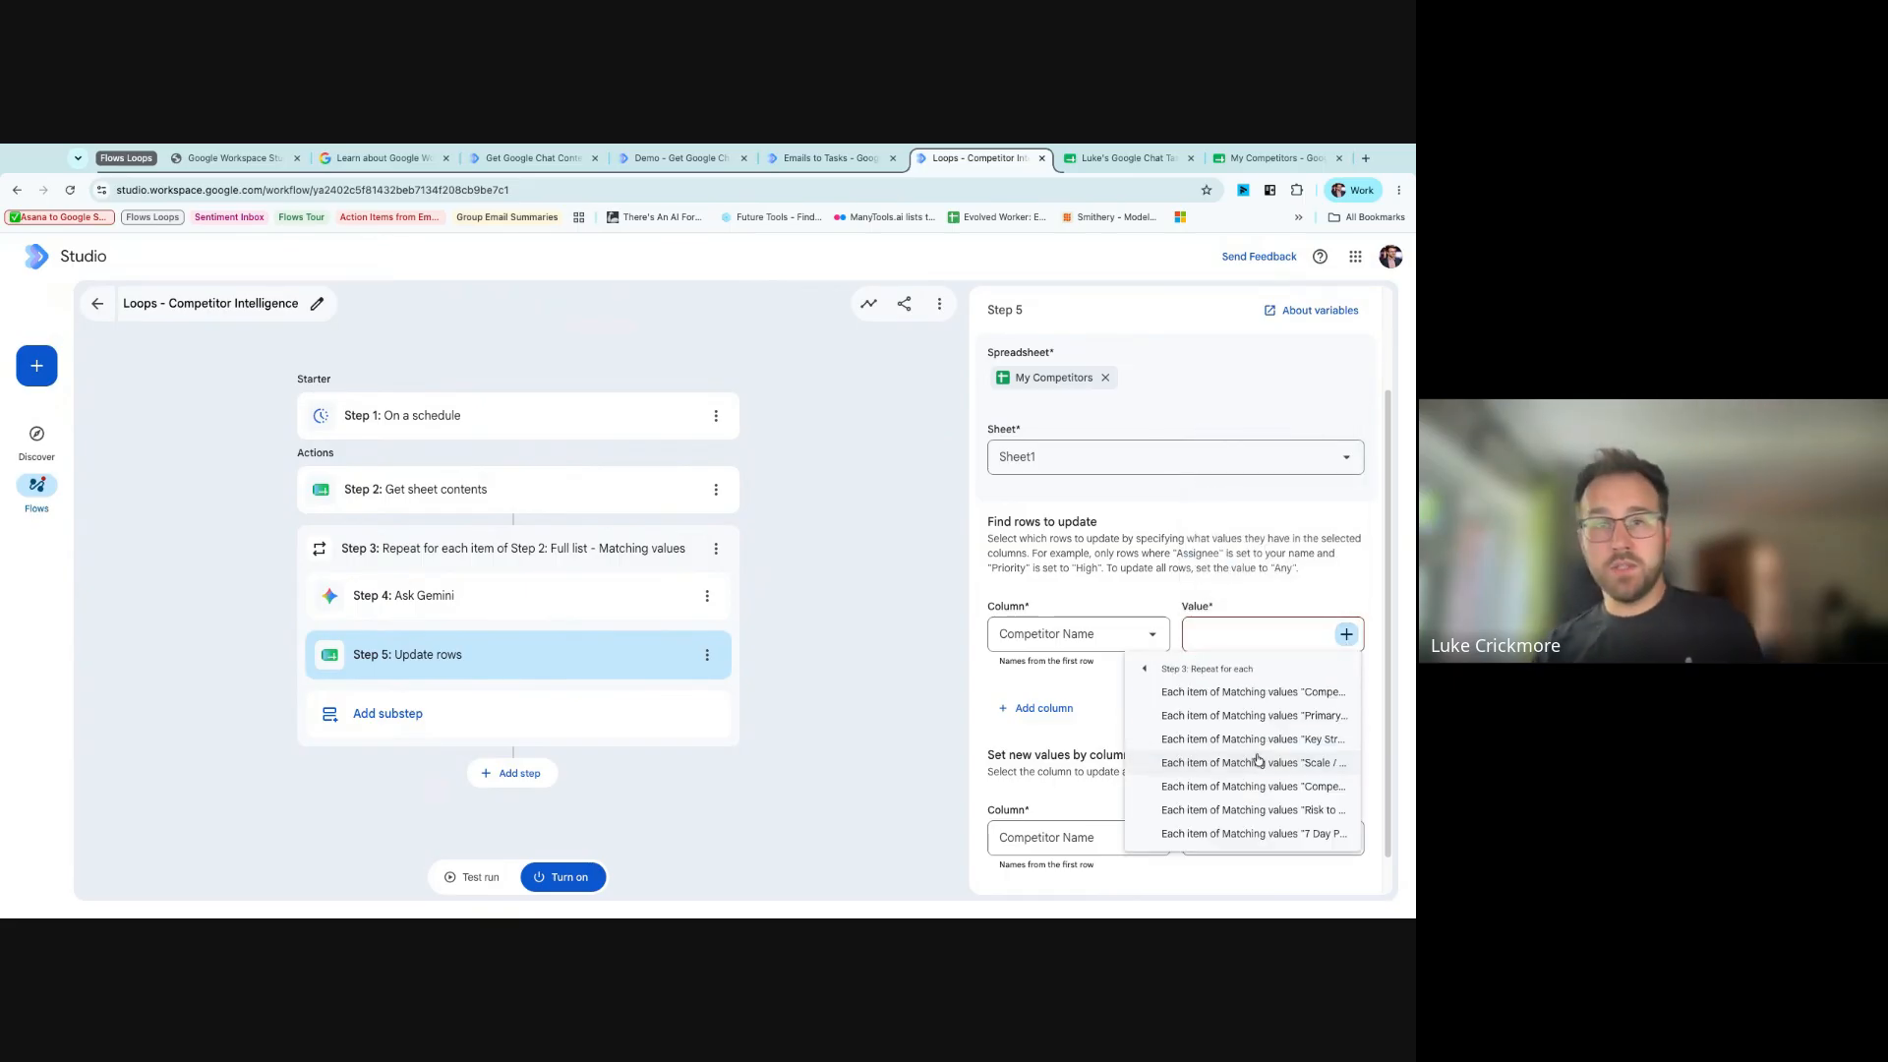
left_click(1301, 693)
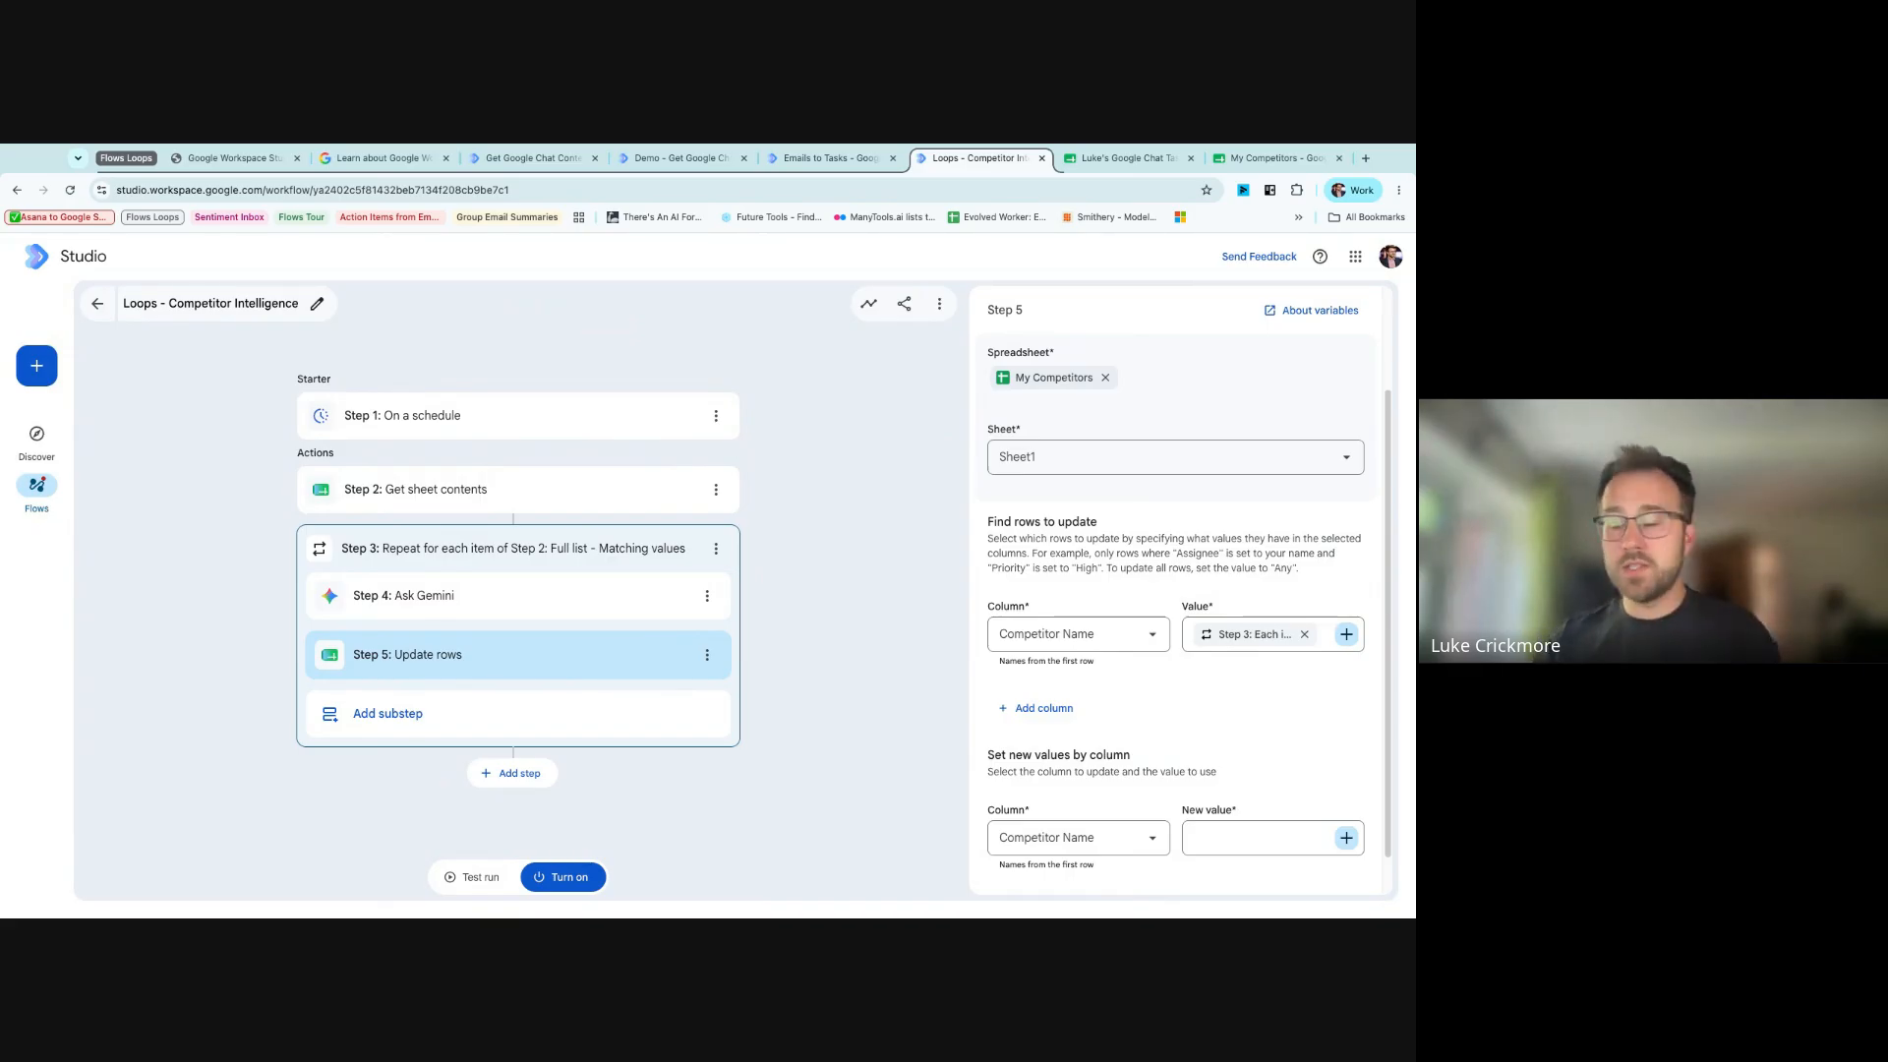
- Set the Competitor Research column's new value to Step 4's "Full list - Competitor Research list item" variable
triple_click(1062, 775)
left_click(1111, 836)
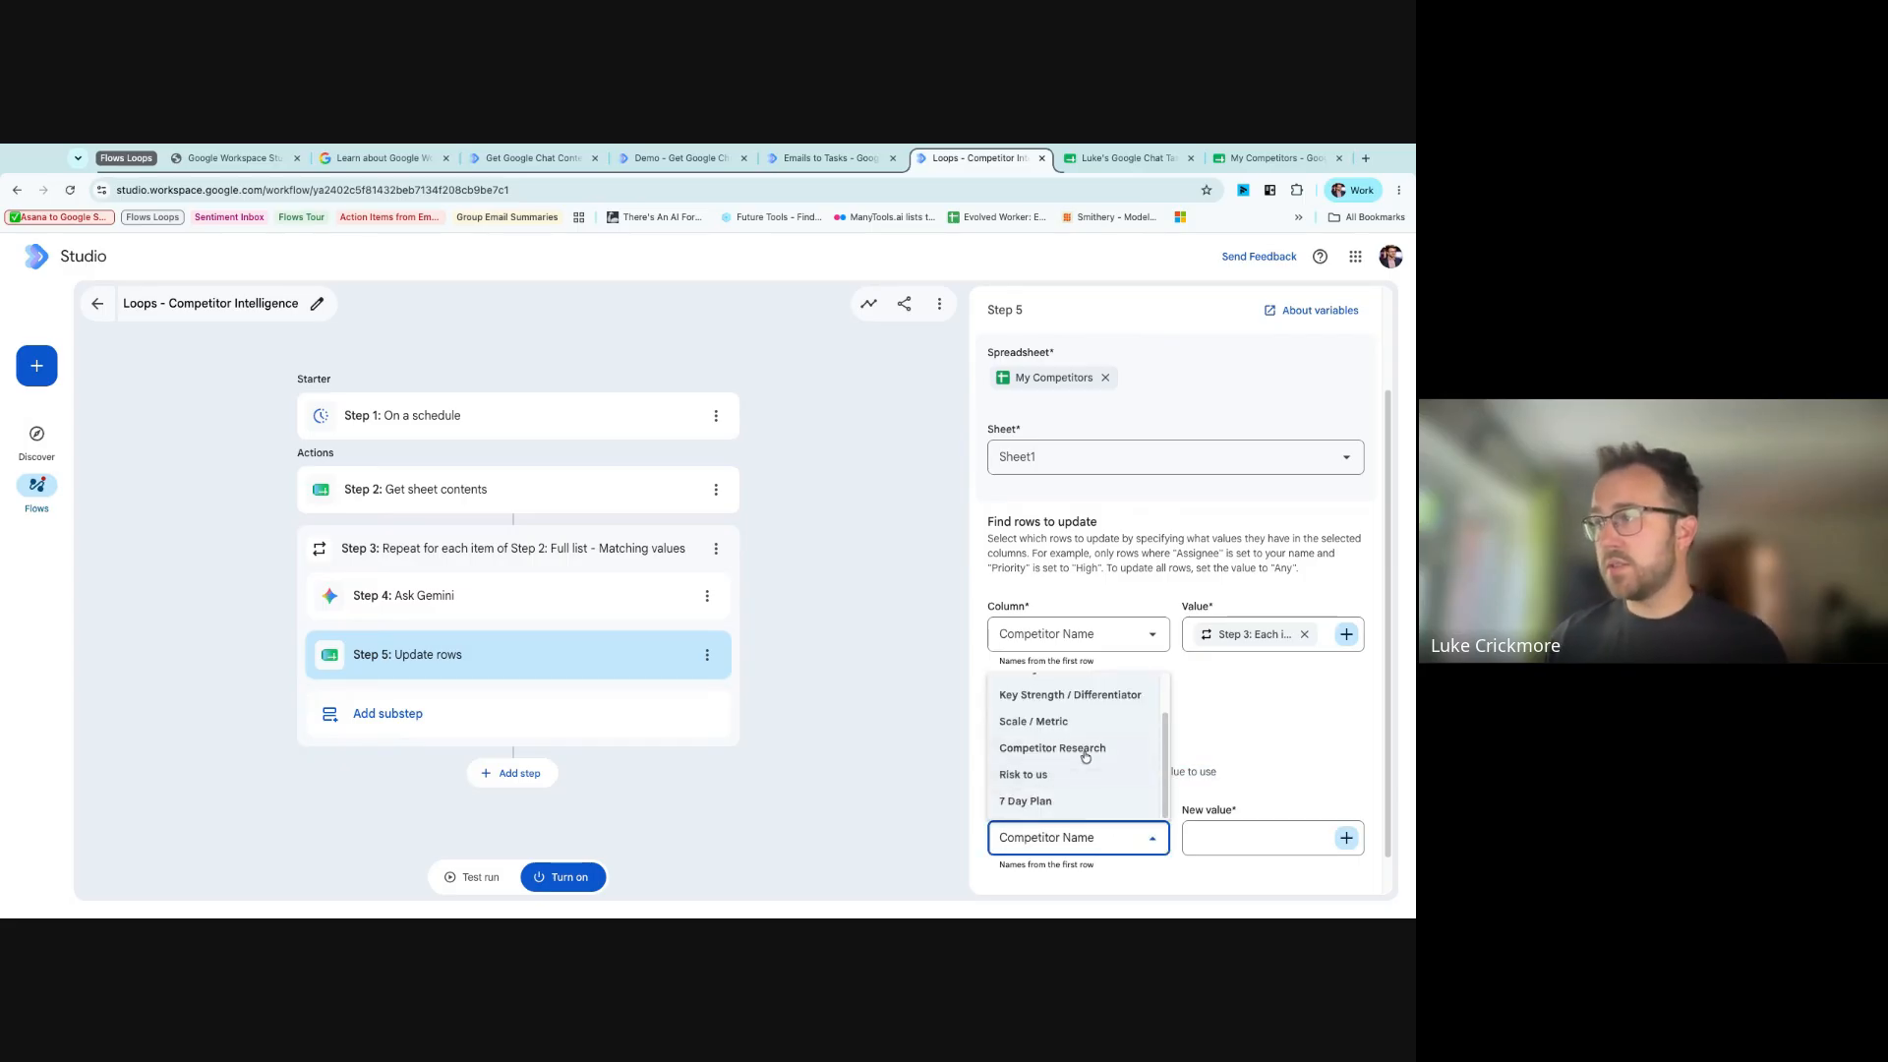
left_click(1086, 757)
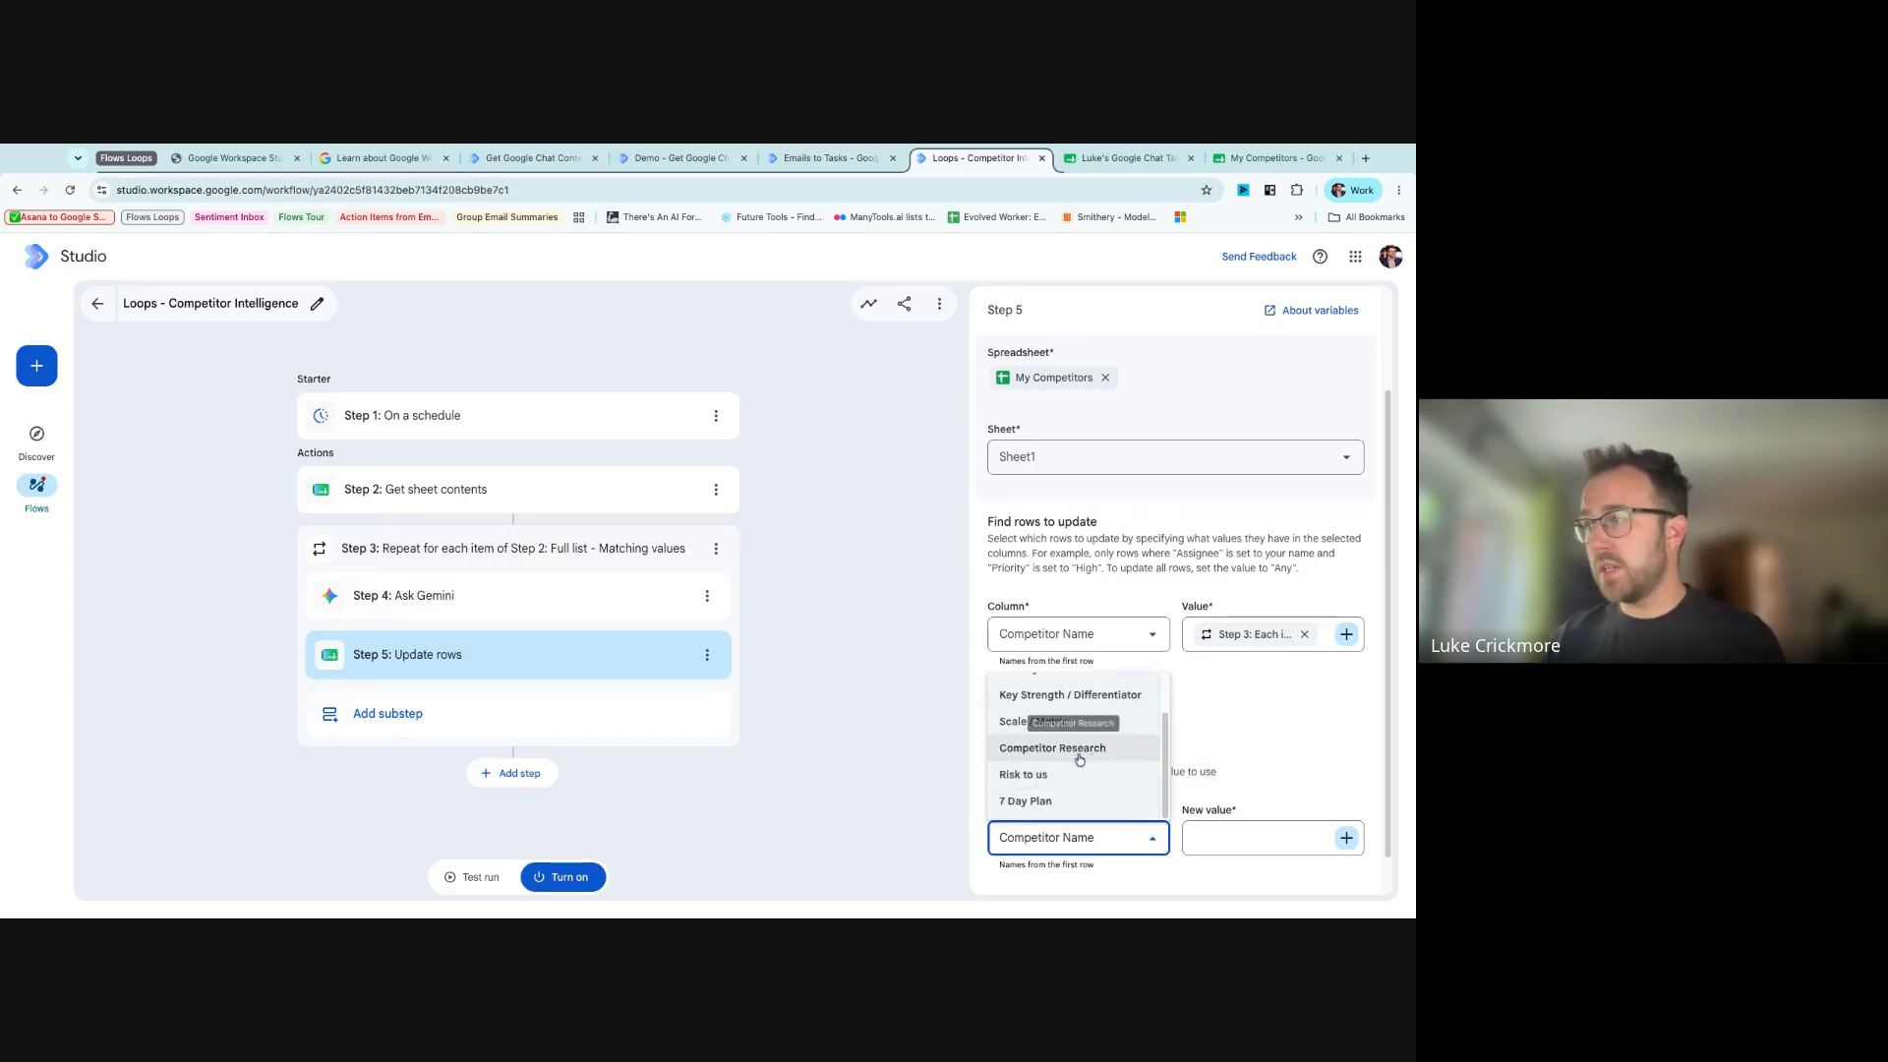
left_click(1236, 835)
left_click(1233, 824)
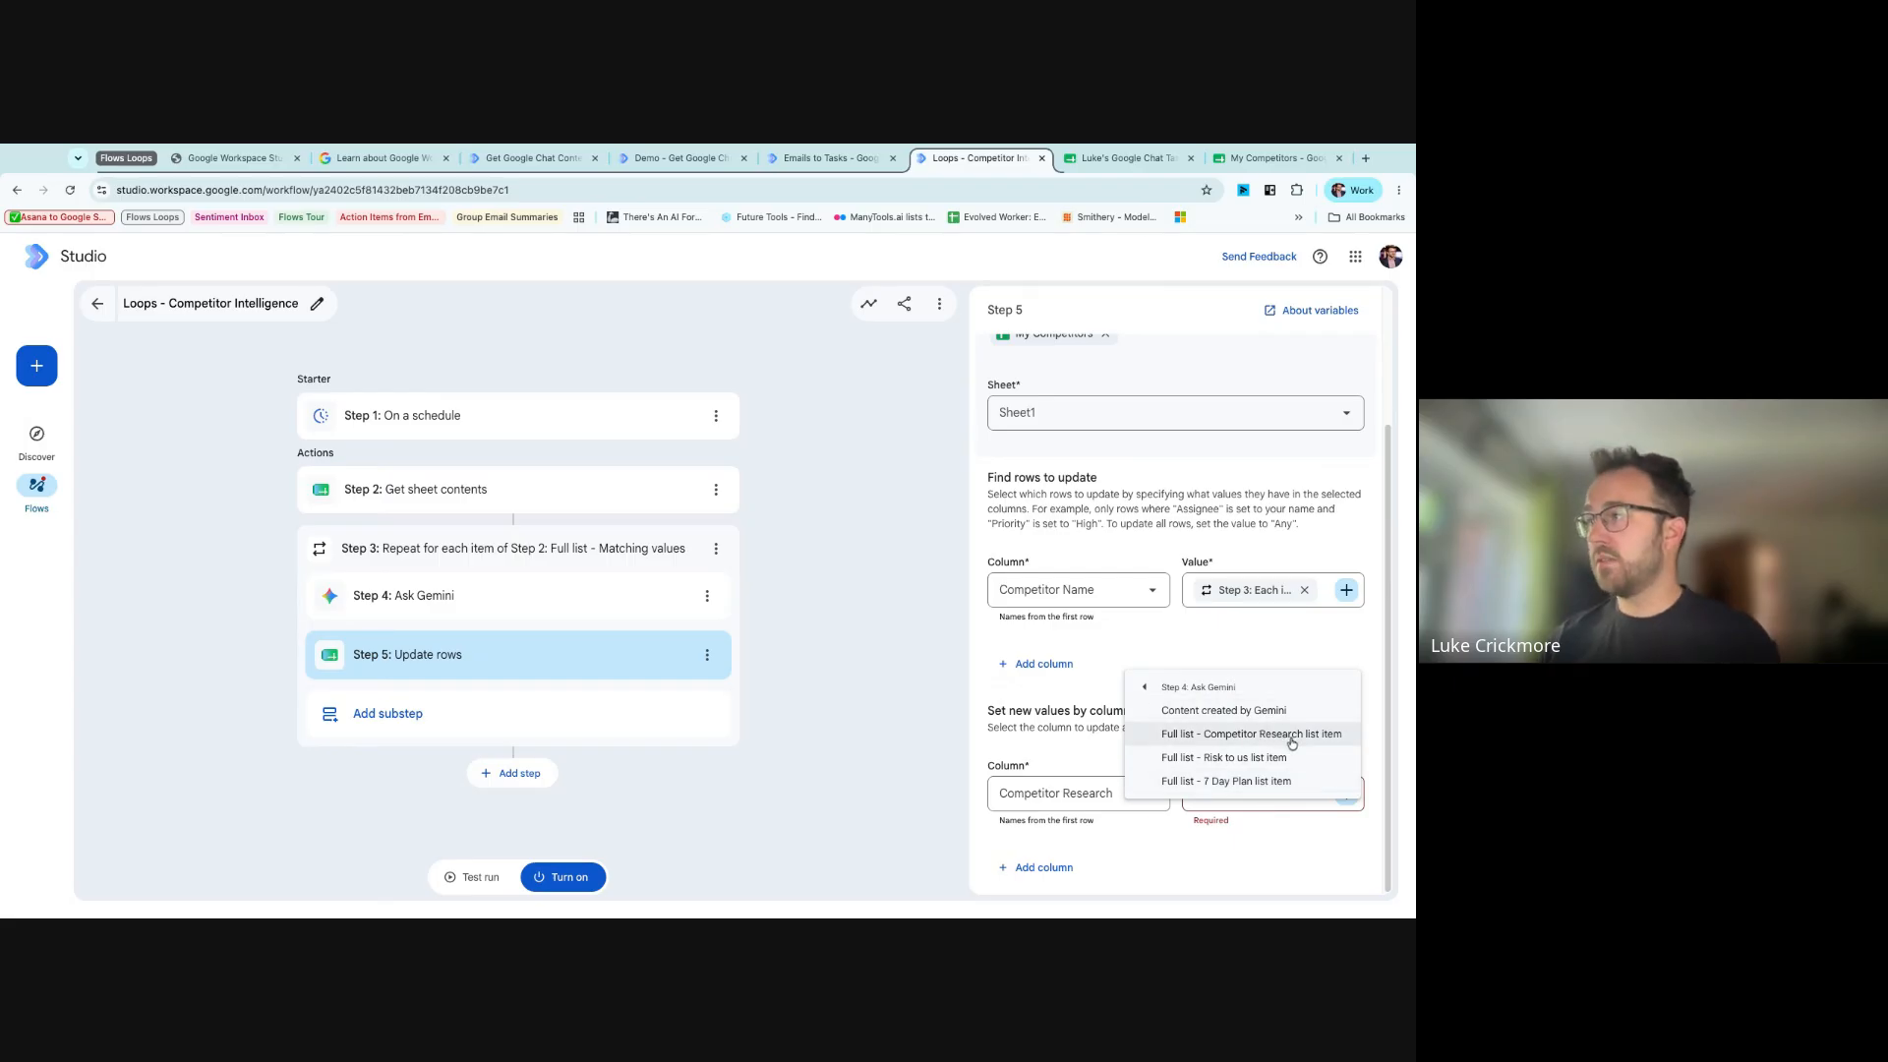
left_click(1291, 740)
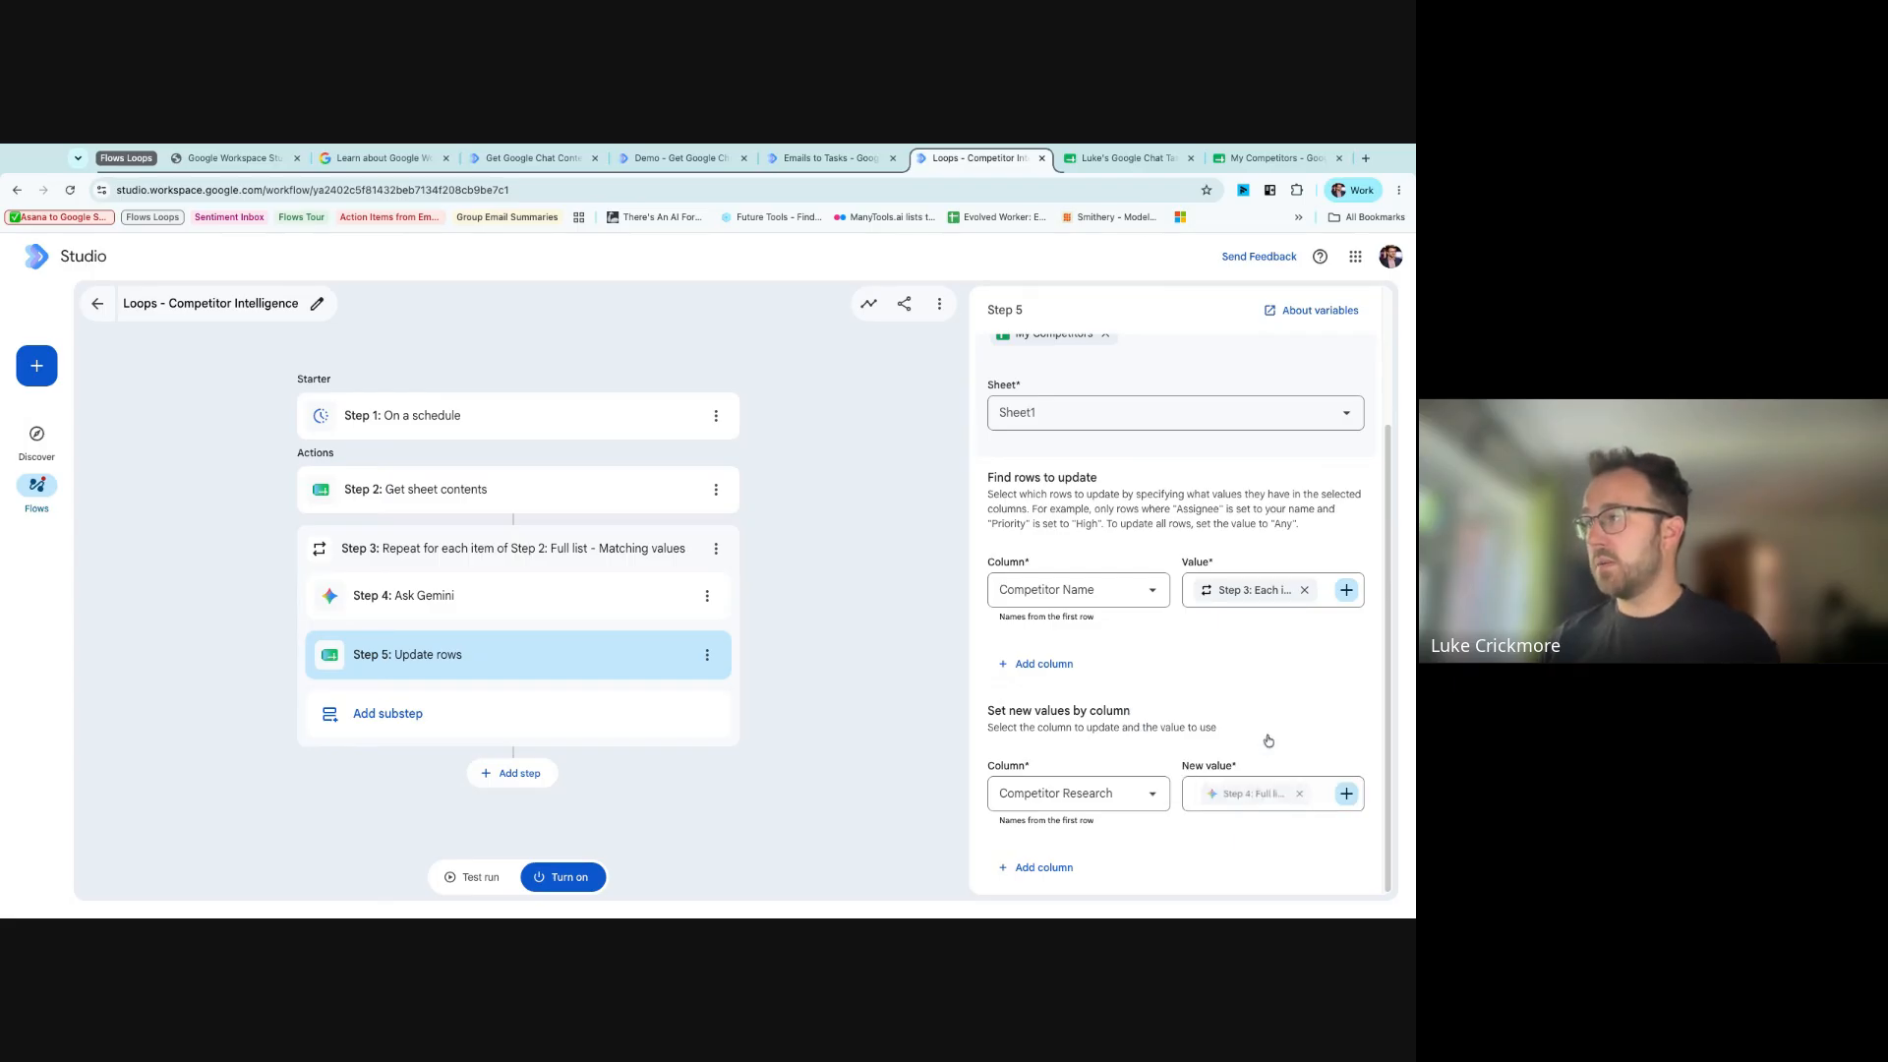
- Add the Risk to us column to the new values, filled with Step 4's "Full list - Risk to us list item"
left_click(1031, 870)
scroll(1129, 861, "down", 1)
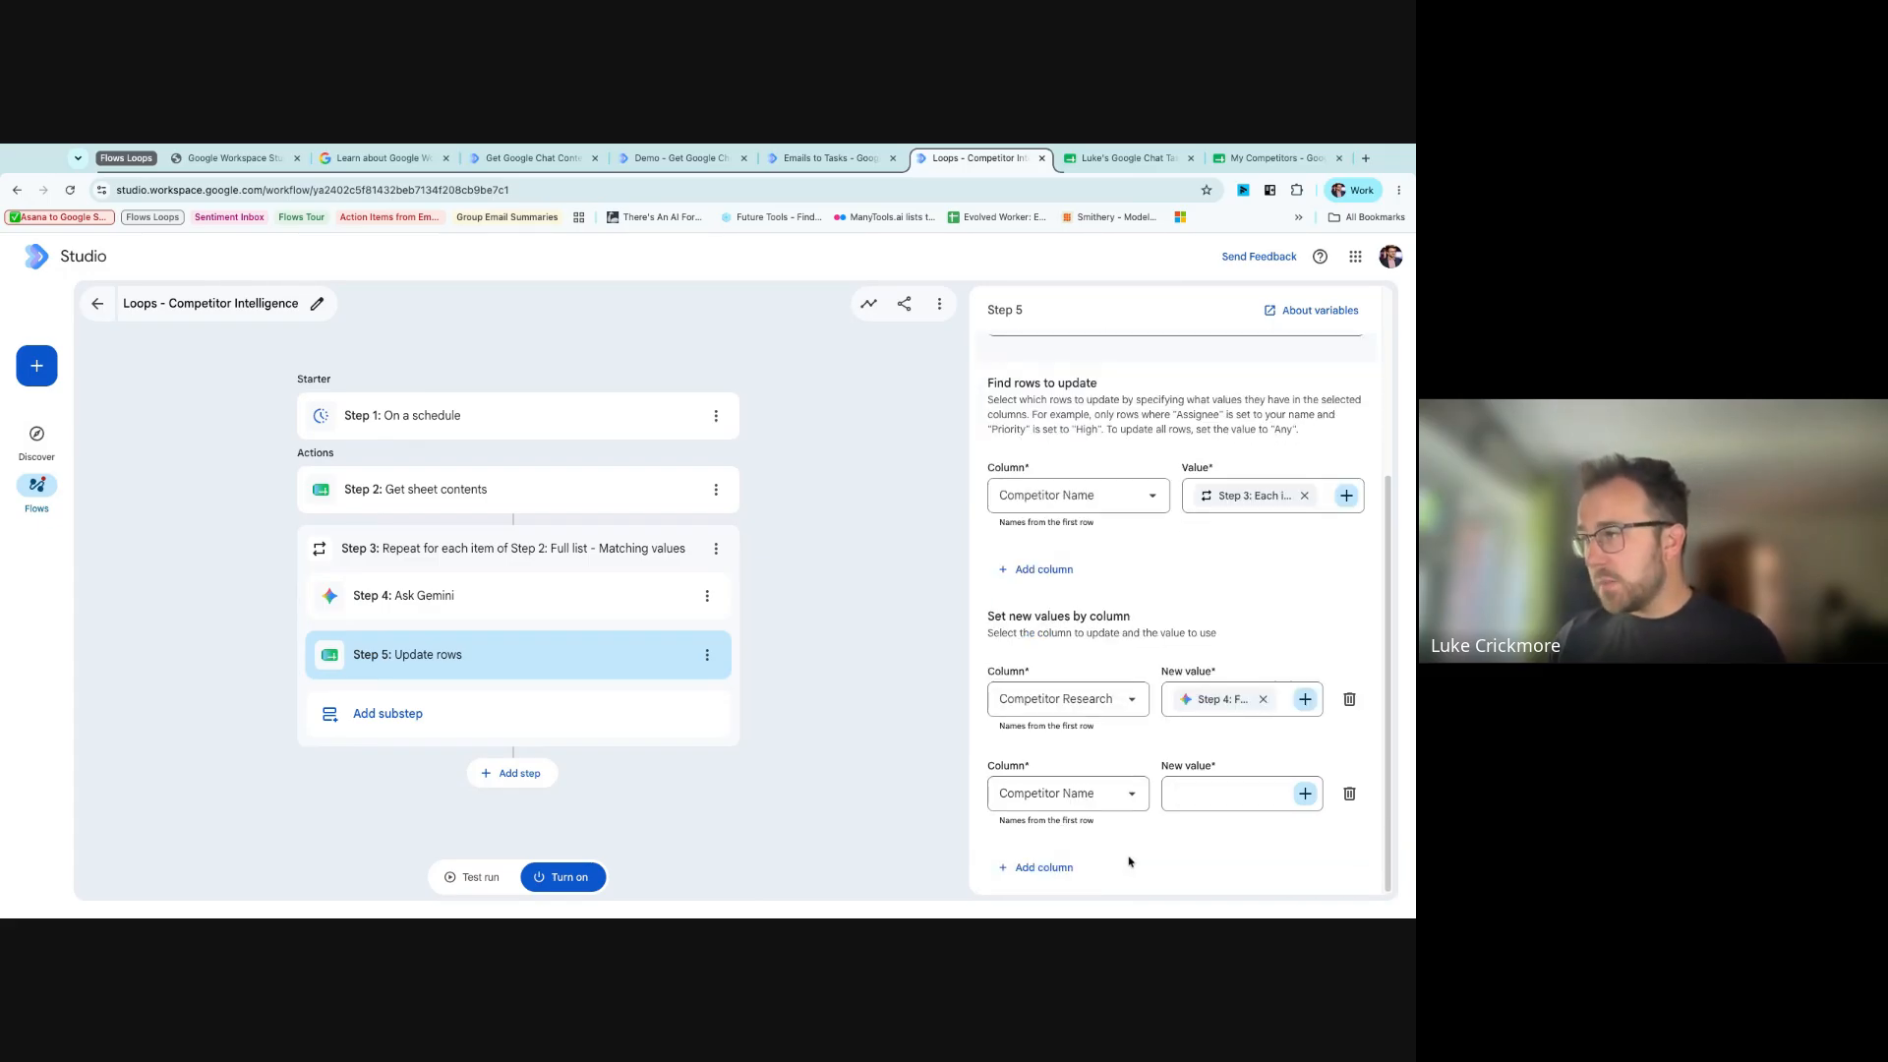
left_click(1077, 794)
scroll(1071, 734, "down", 2)
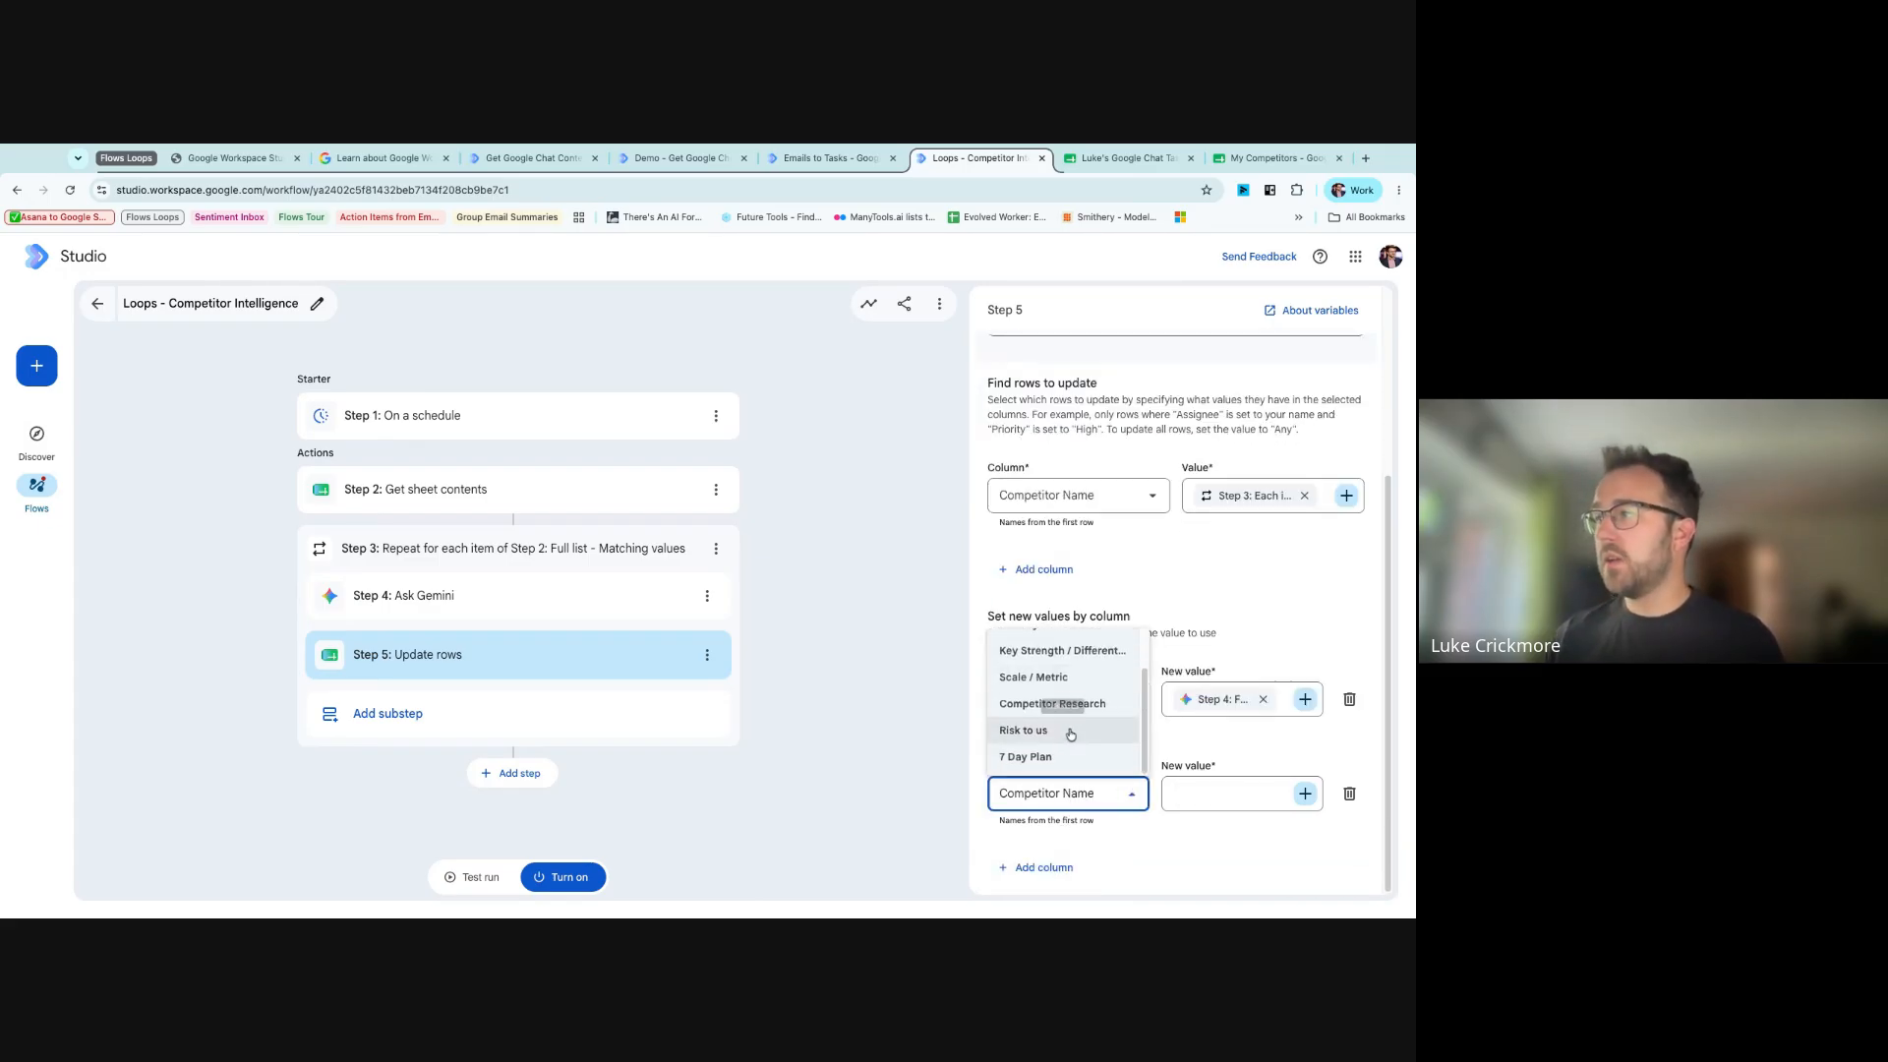
left_click(1070, 733)
left_click(1305, 794)
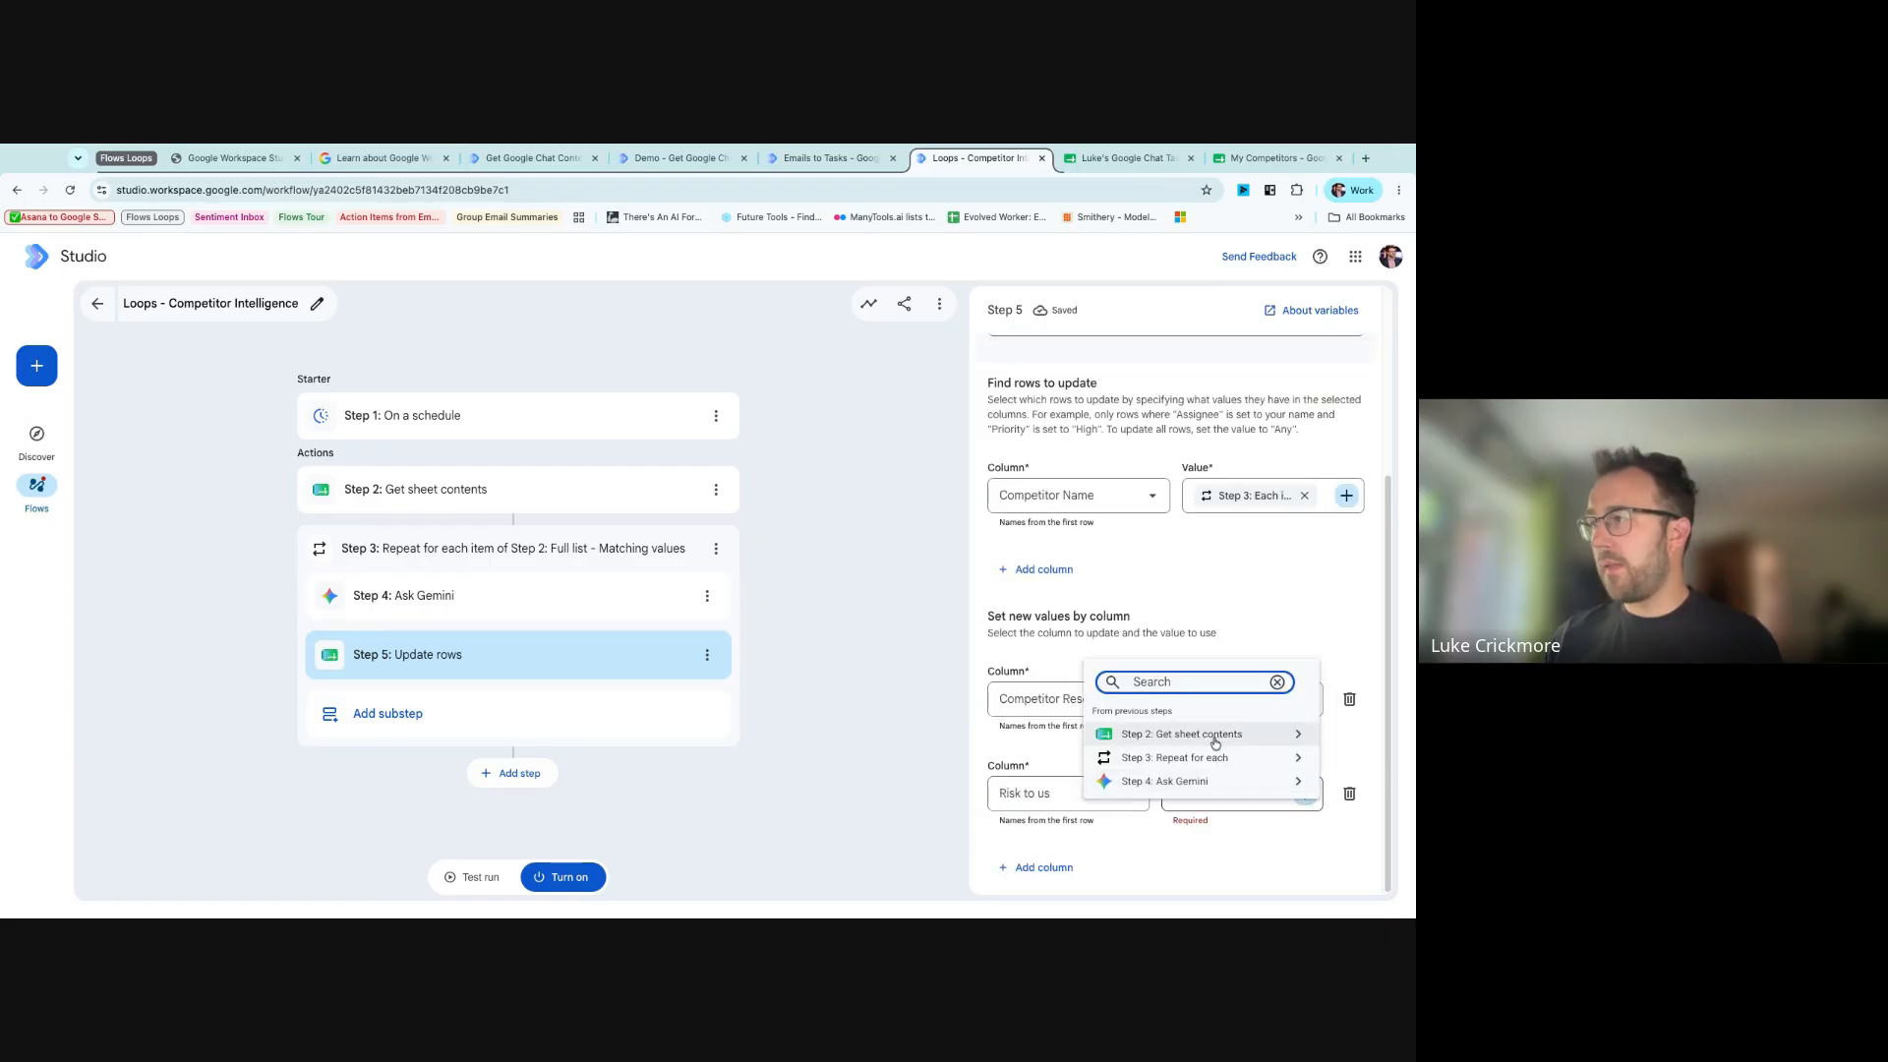
left_click(1164, 781)
left_click(1171, 761)
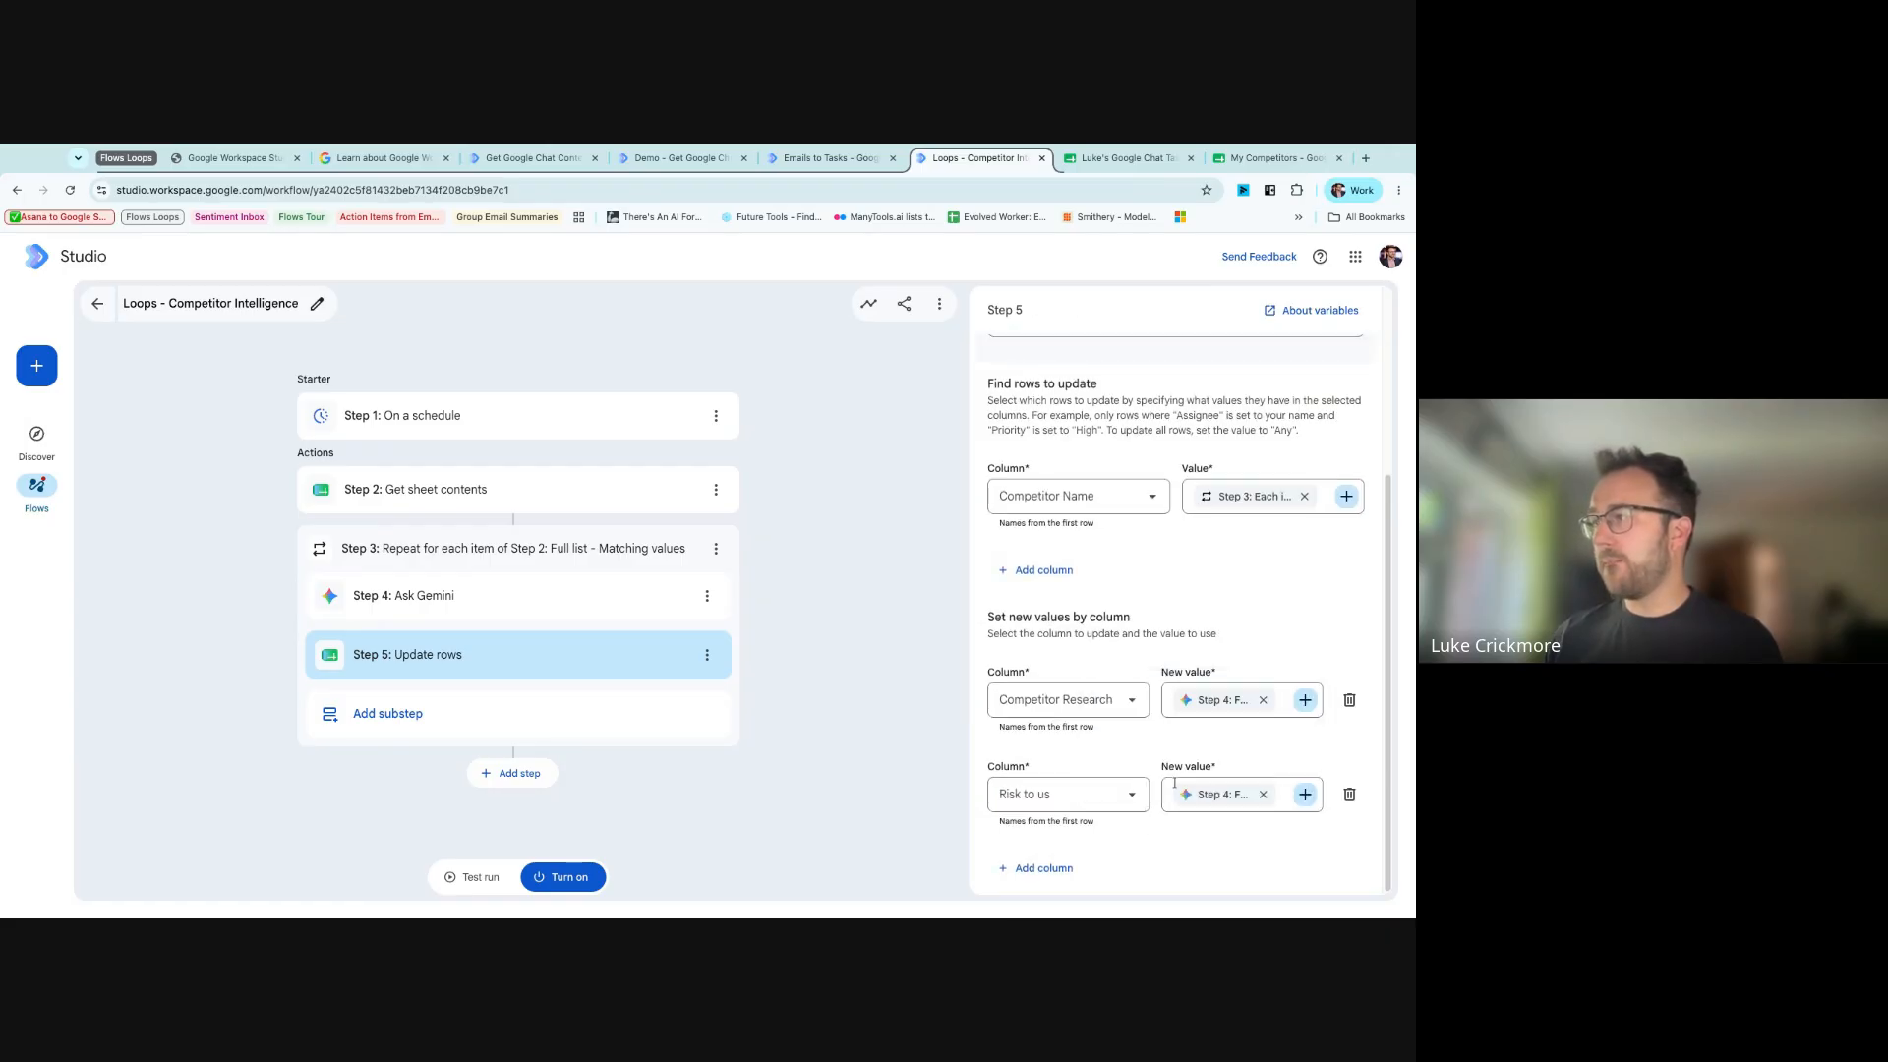
- Add the 7 Day Plan column to the new values, filled with Step 4's "Full list - 7 Day Plan list item"
left_click(1072, 863)
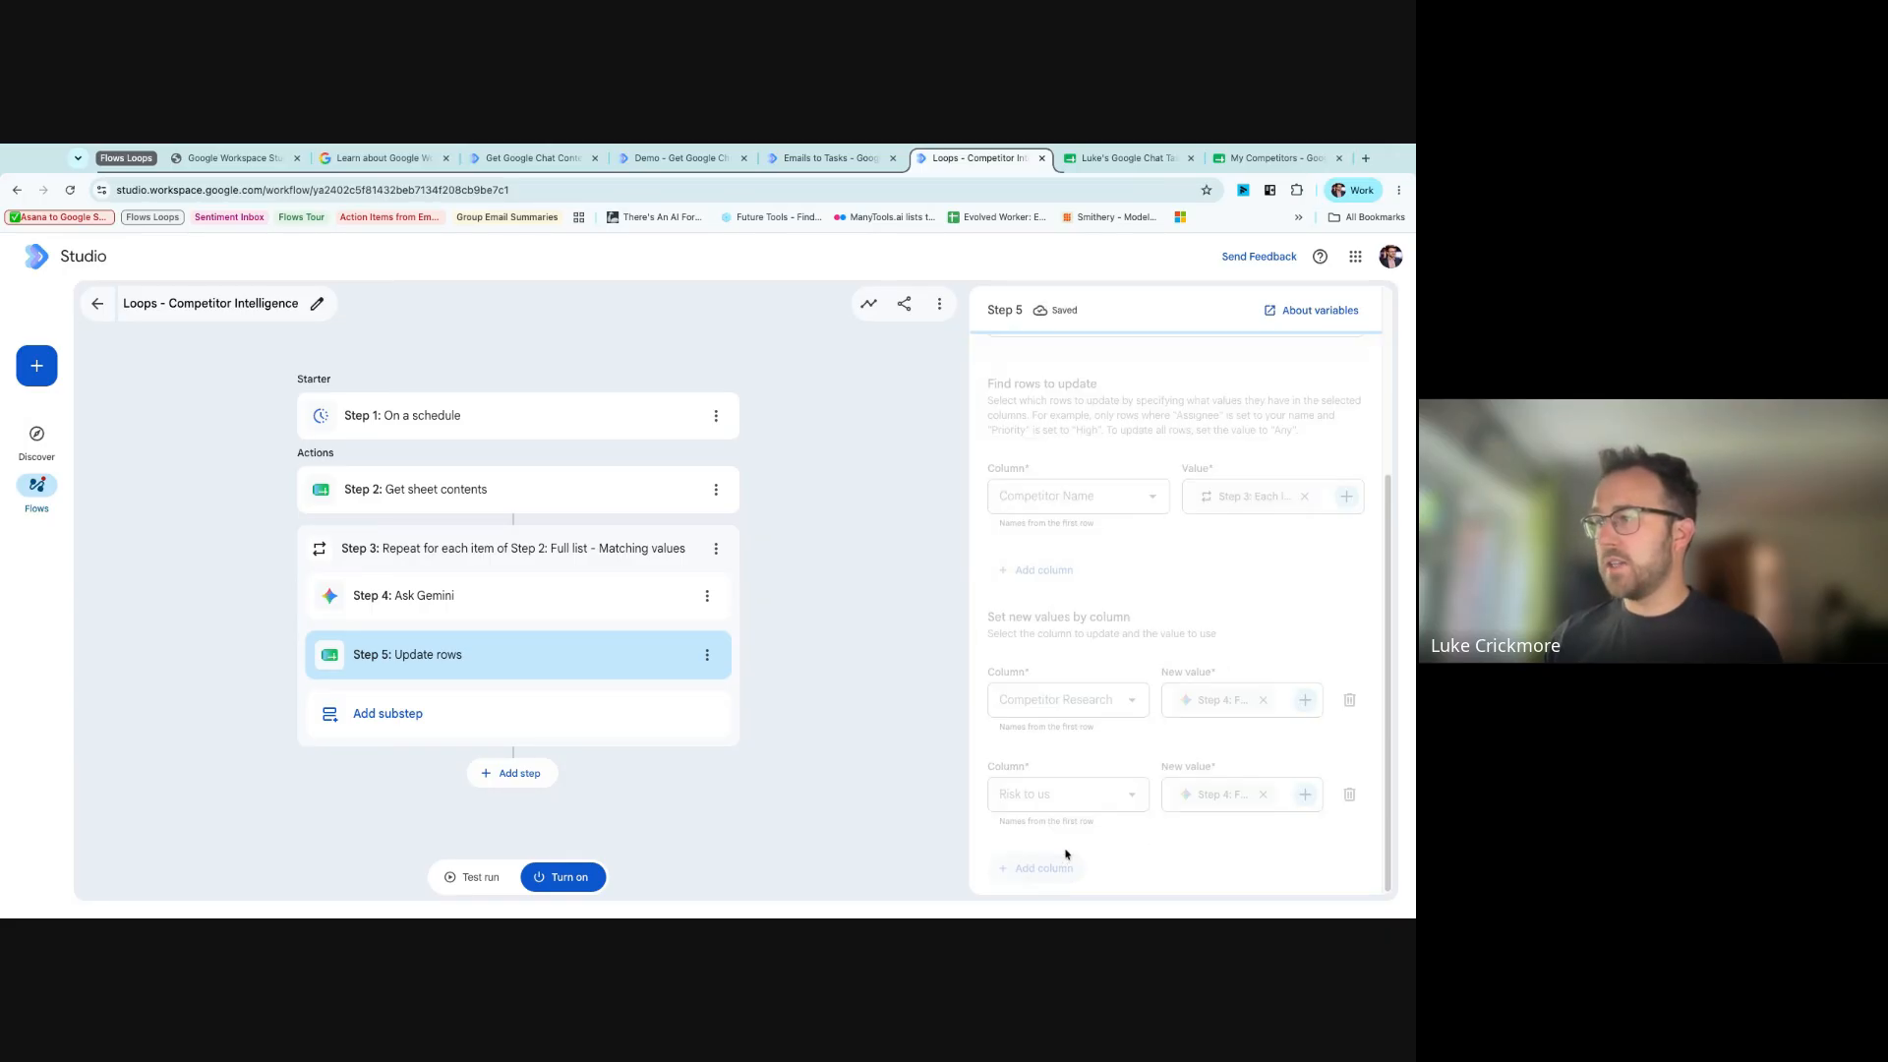
left_click(1105, 809)
scroll(1062, 757, "down", 2)
left_click(1043, 759)
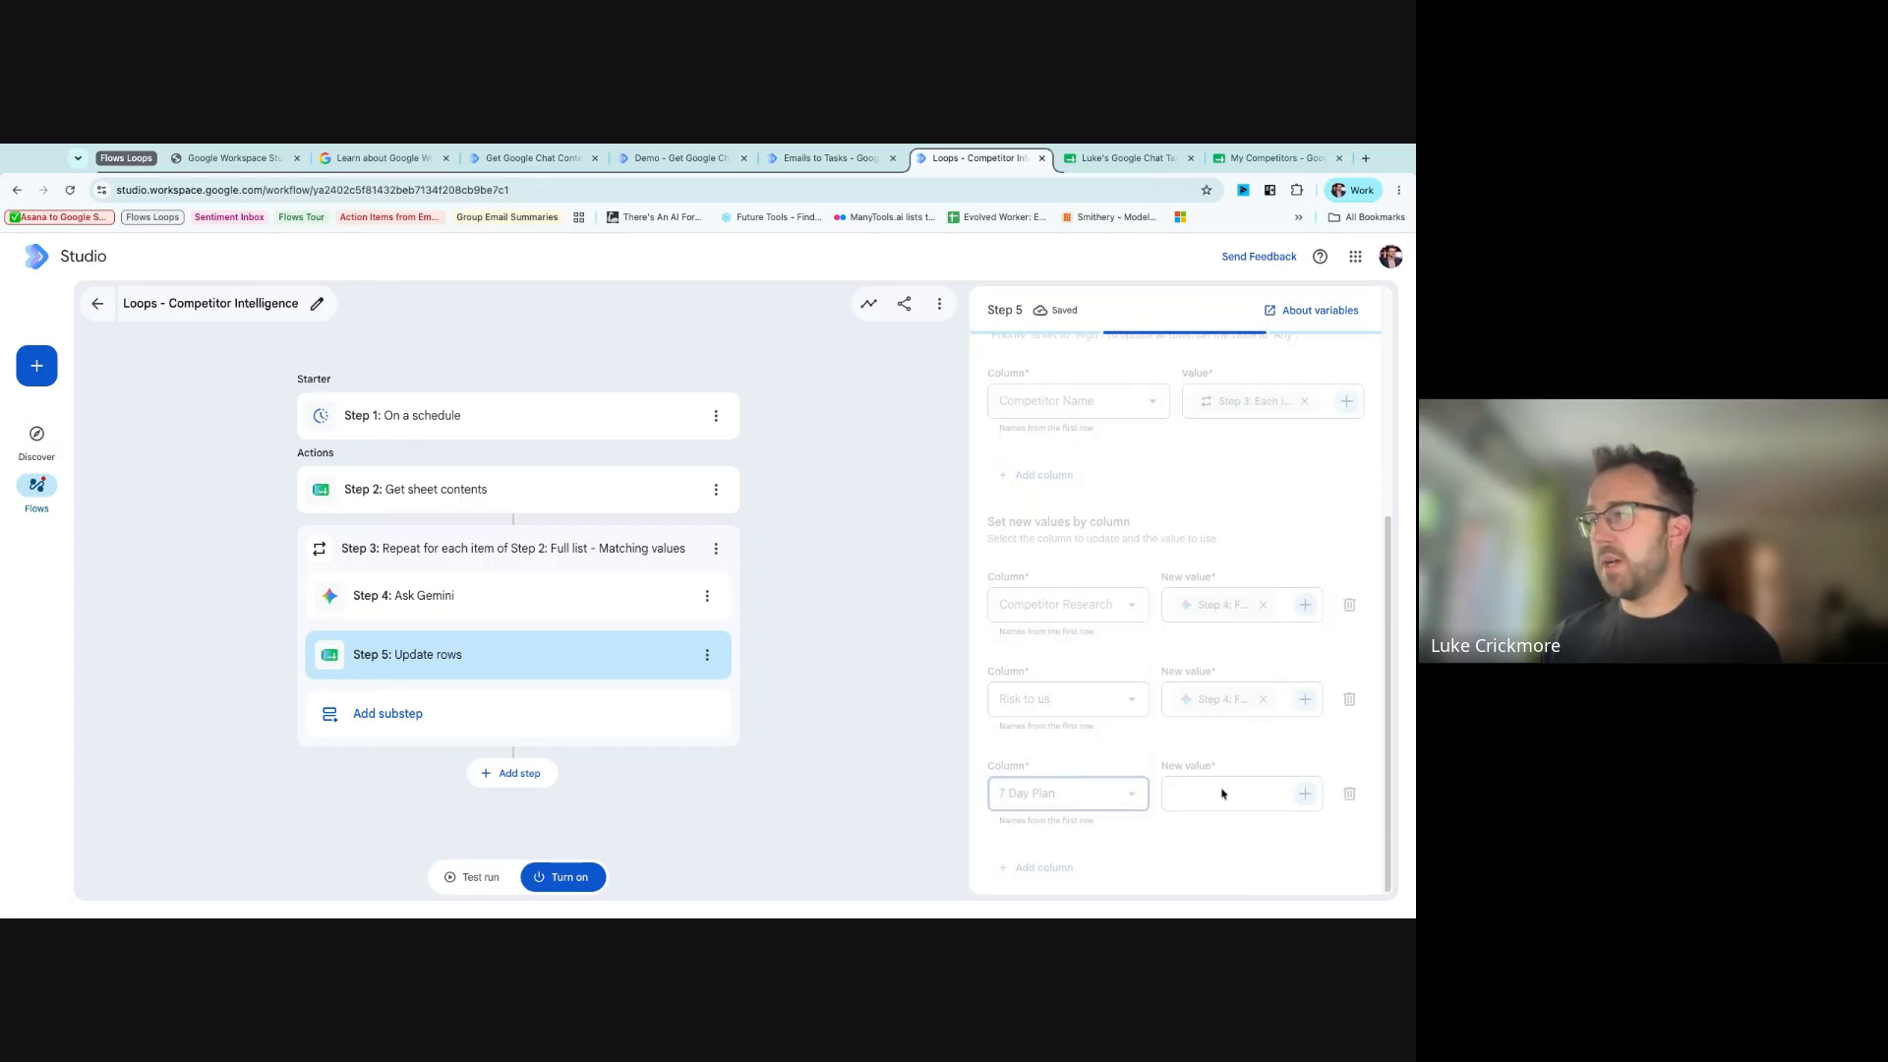
left_click(1300, 794)
left_click(1215, 782)
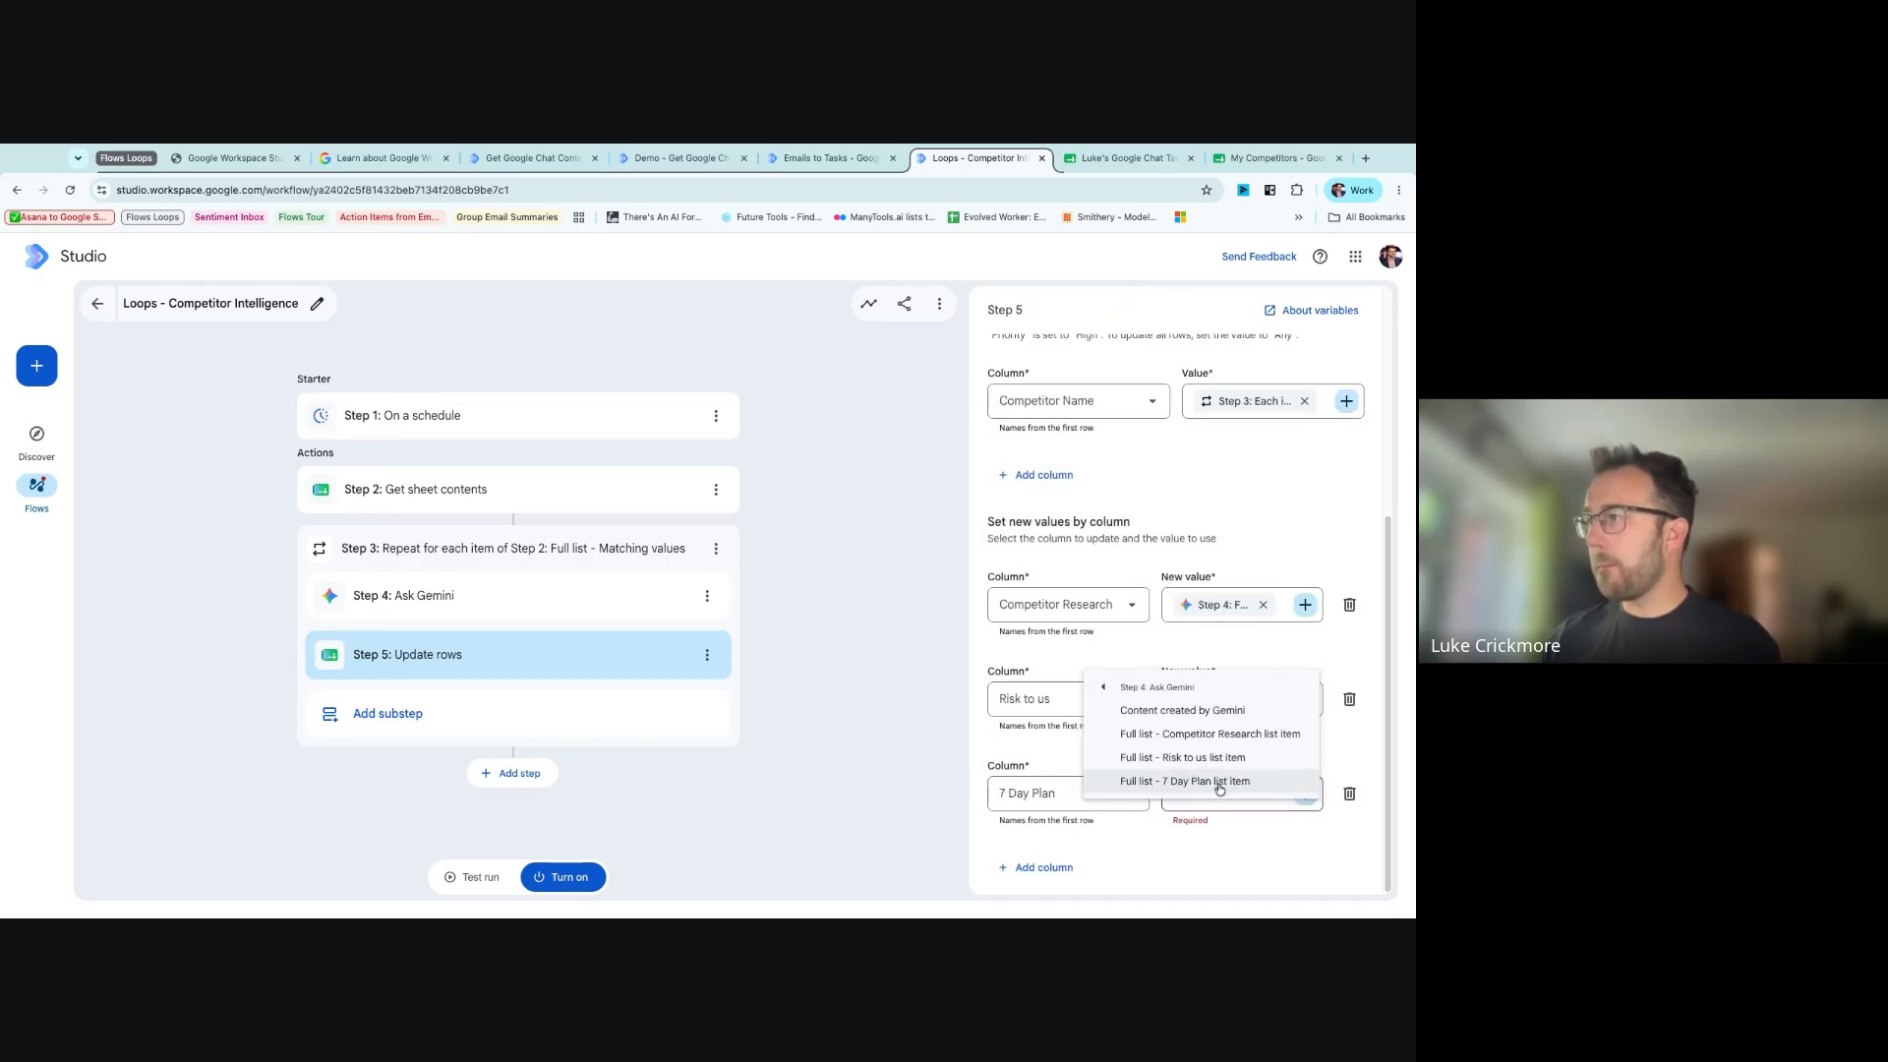
left_click(1236, 785)
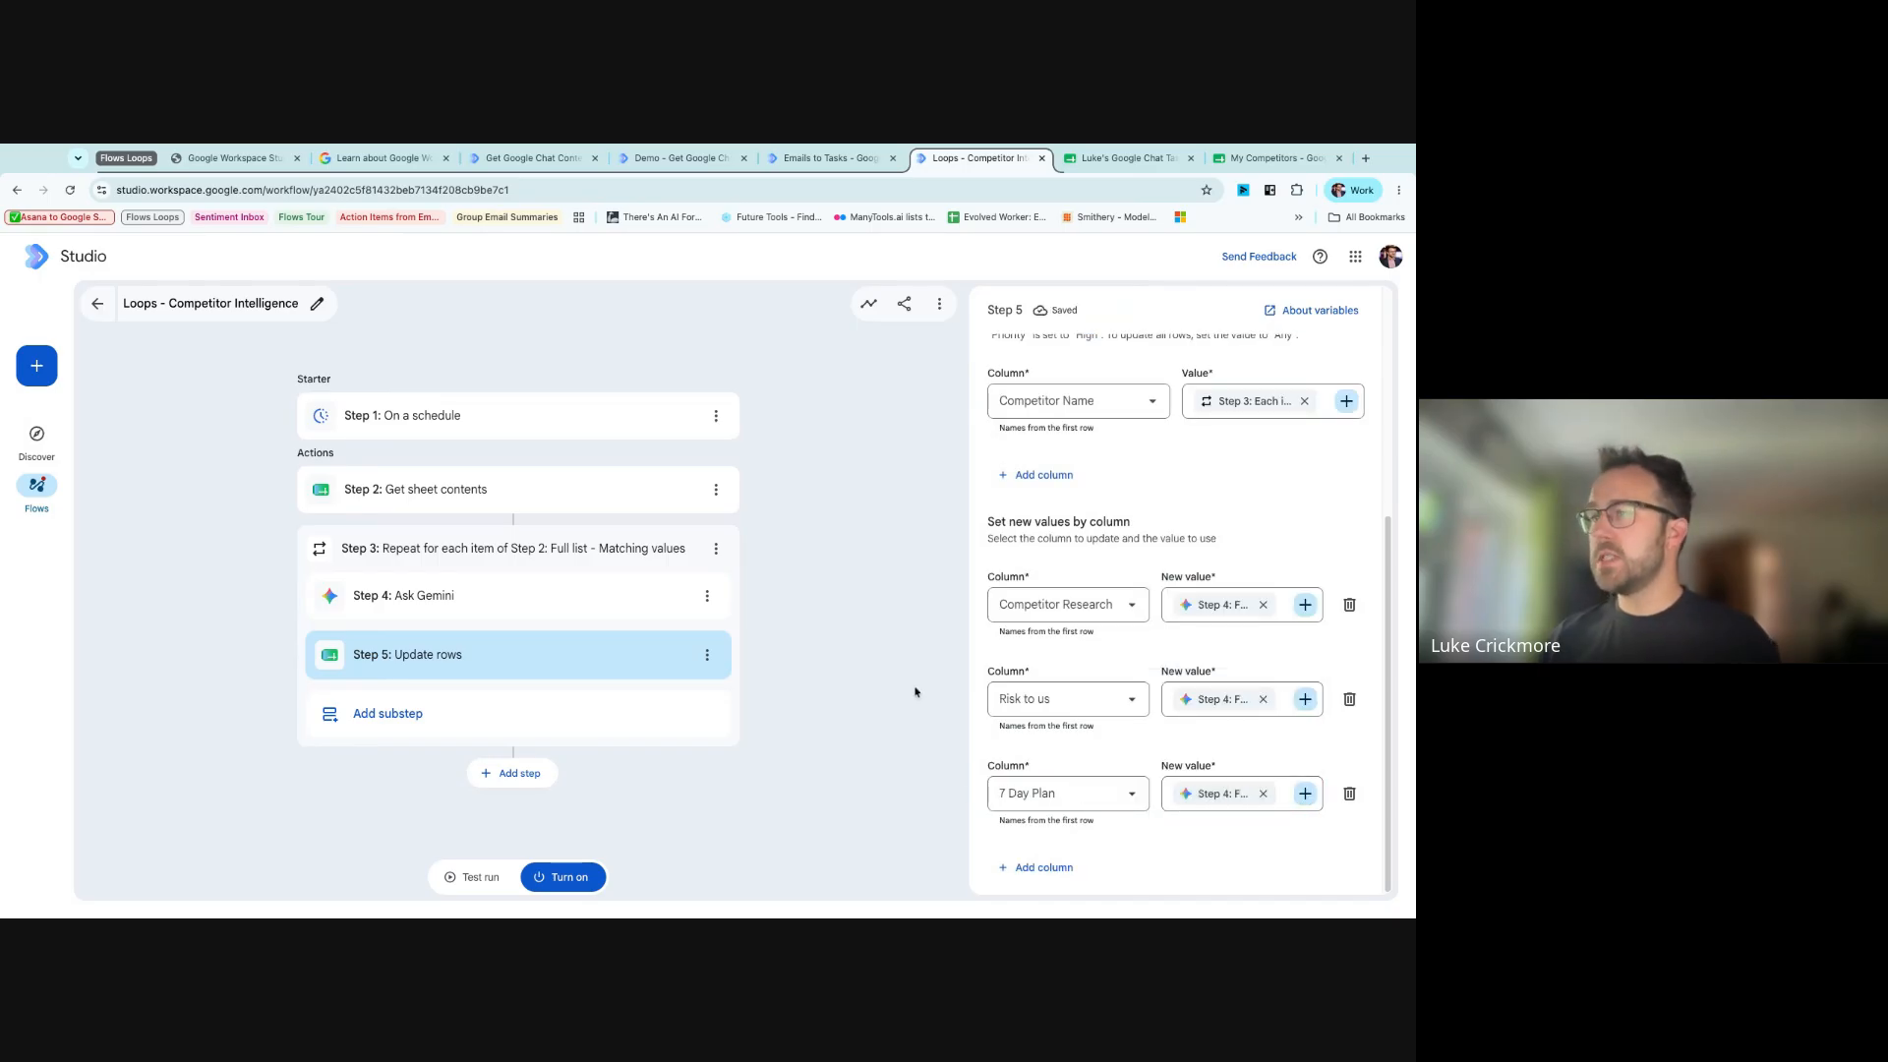
- Examine the previous test run's Gemini response for the first competitor, covering Competitor Research, Risk to us and 7 Day Plan
left_click(481, 876)
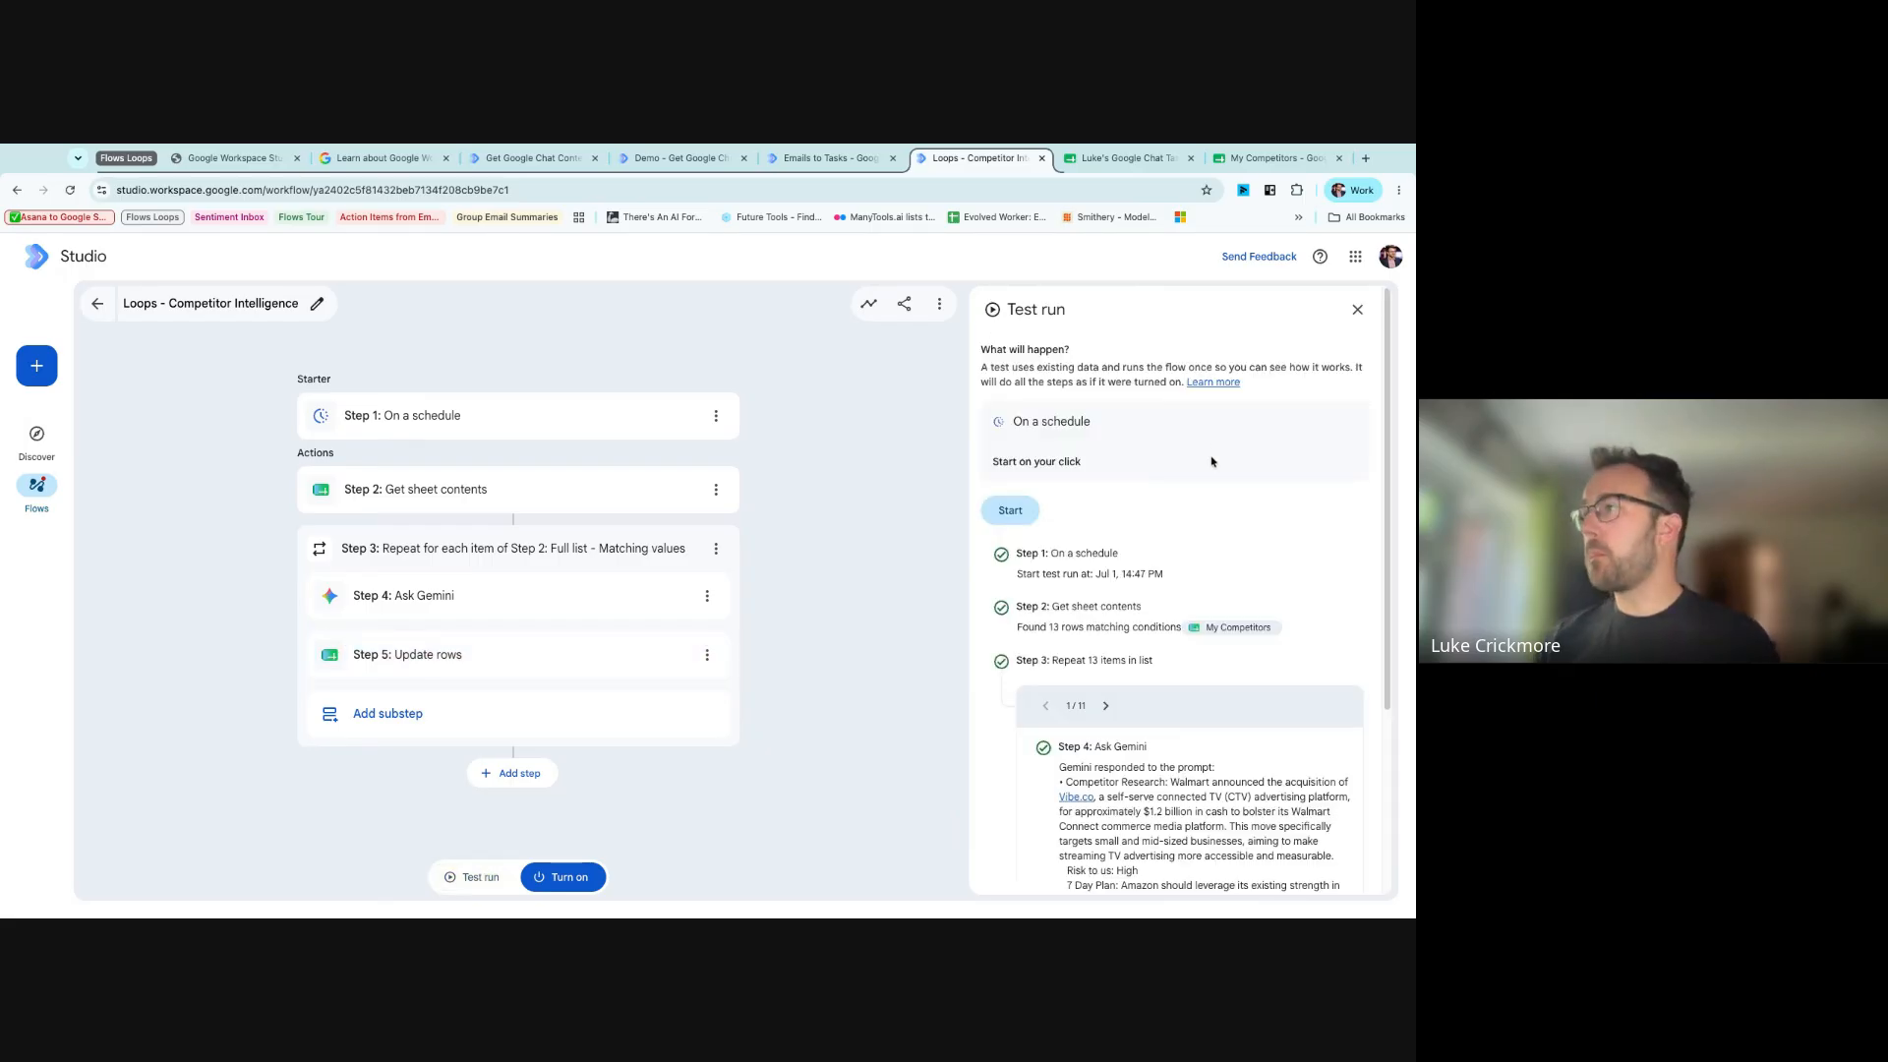
scroll(1210, 639, "down", 3)
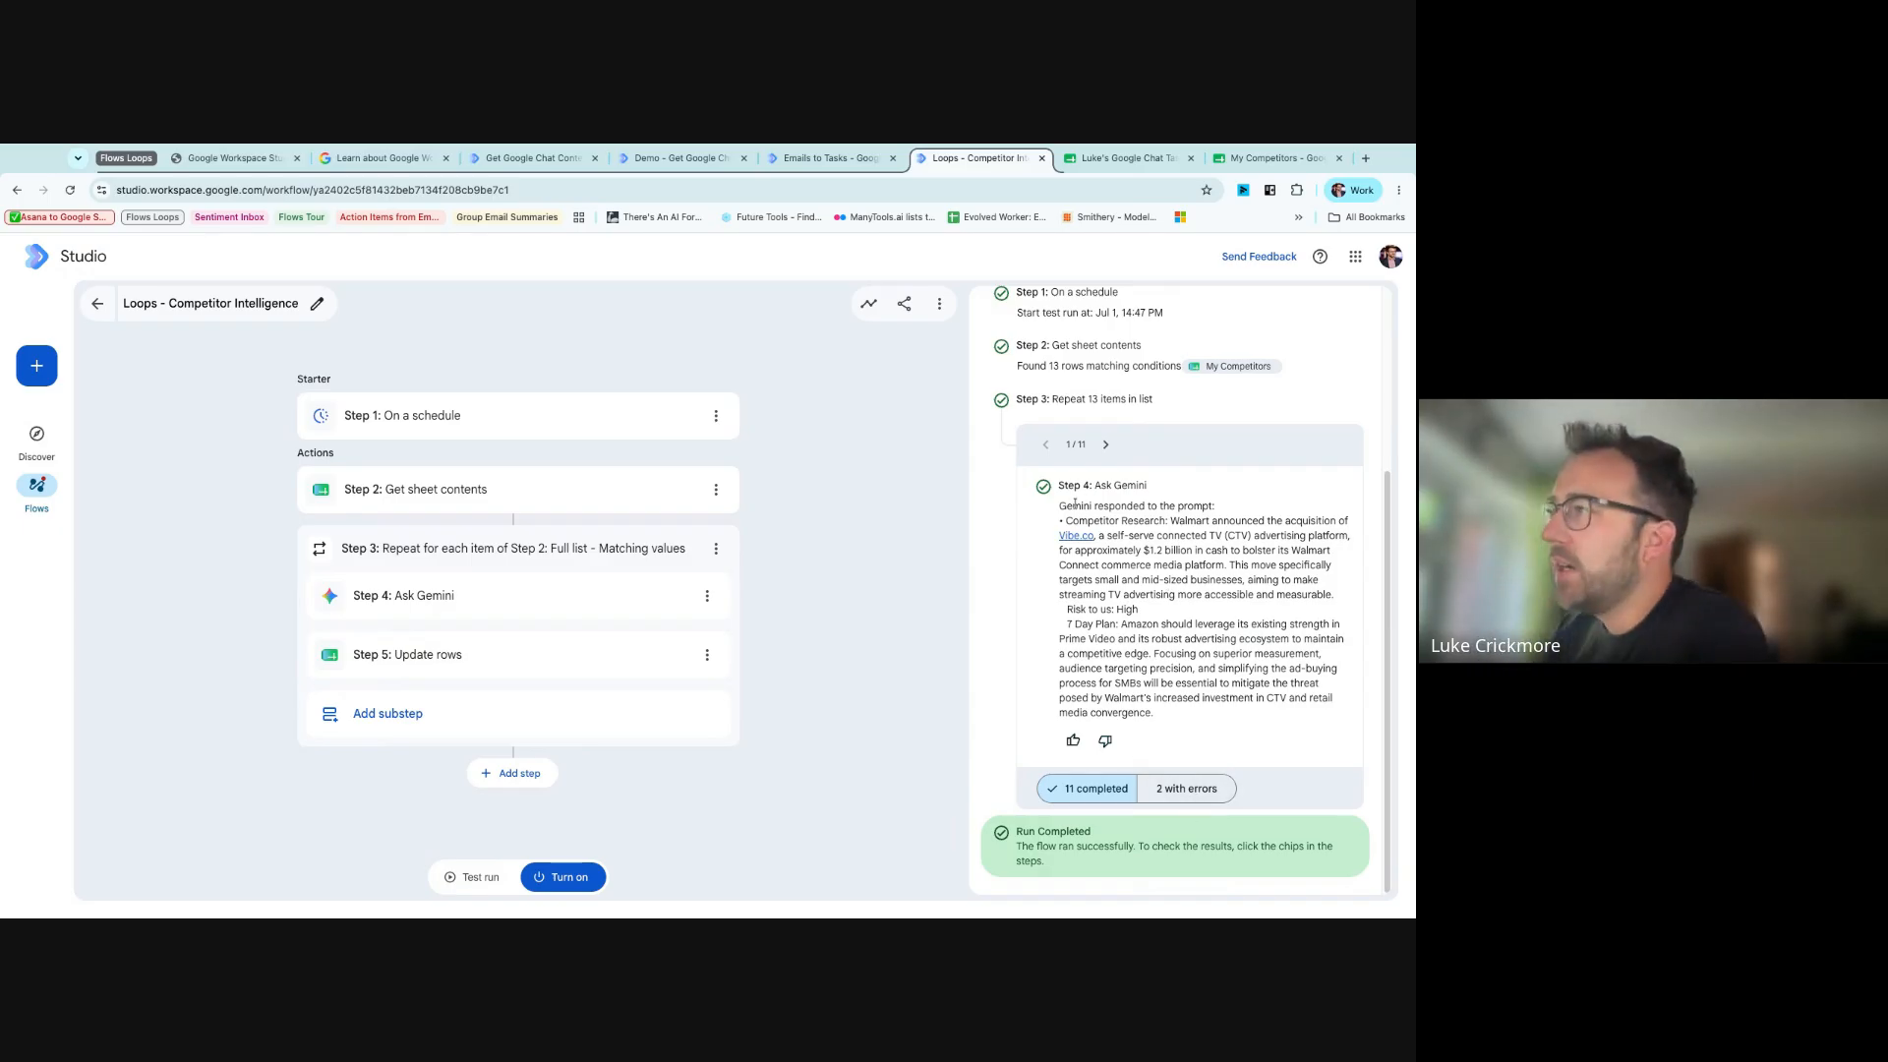
left_click_drag(1076, 514, 1141, 610)
left_click(1206, 620)
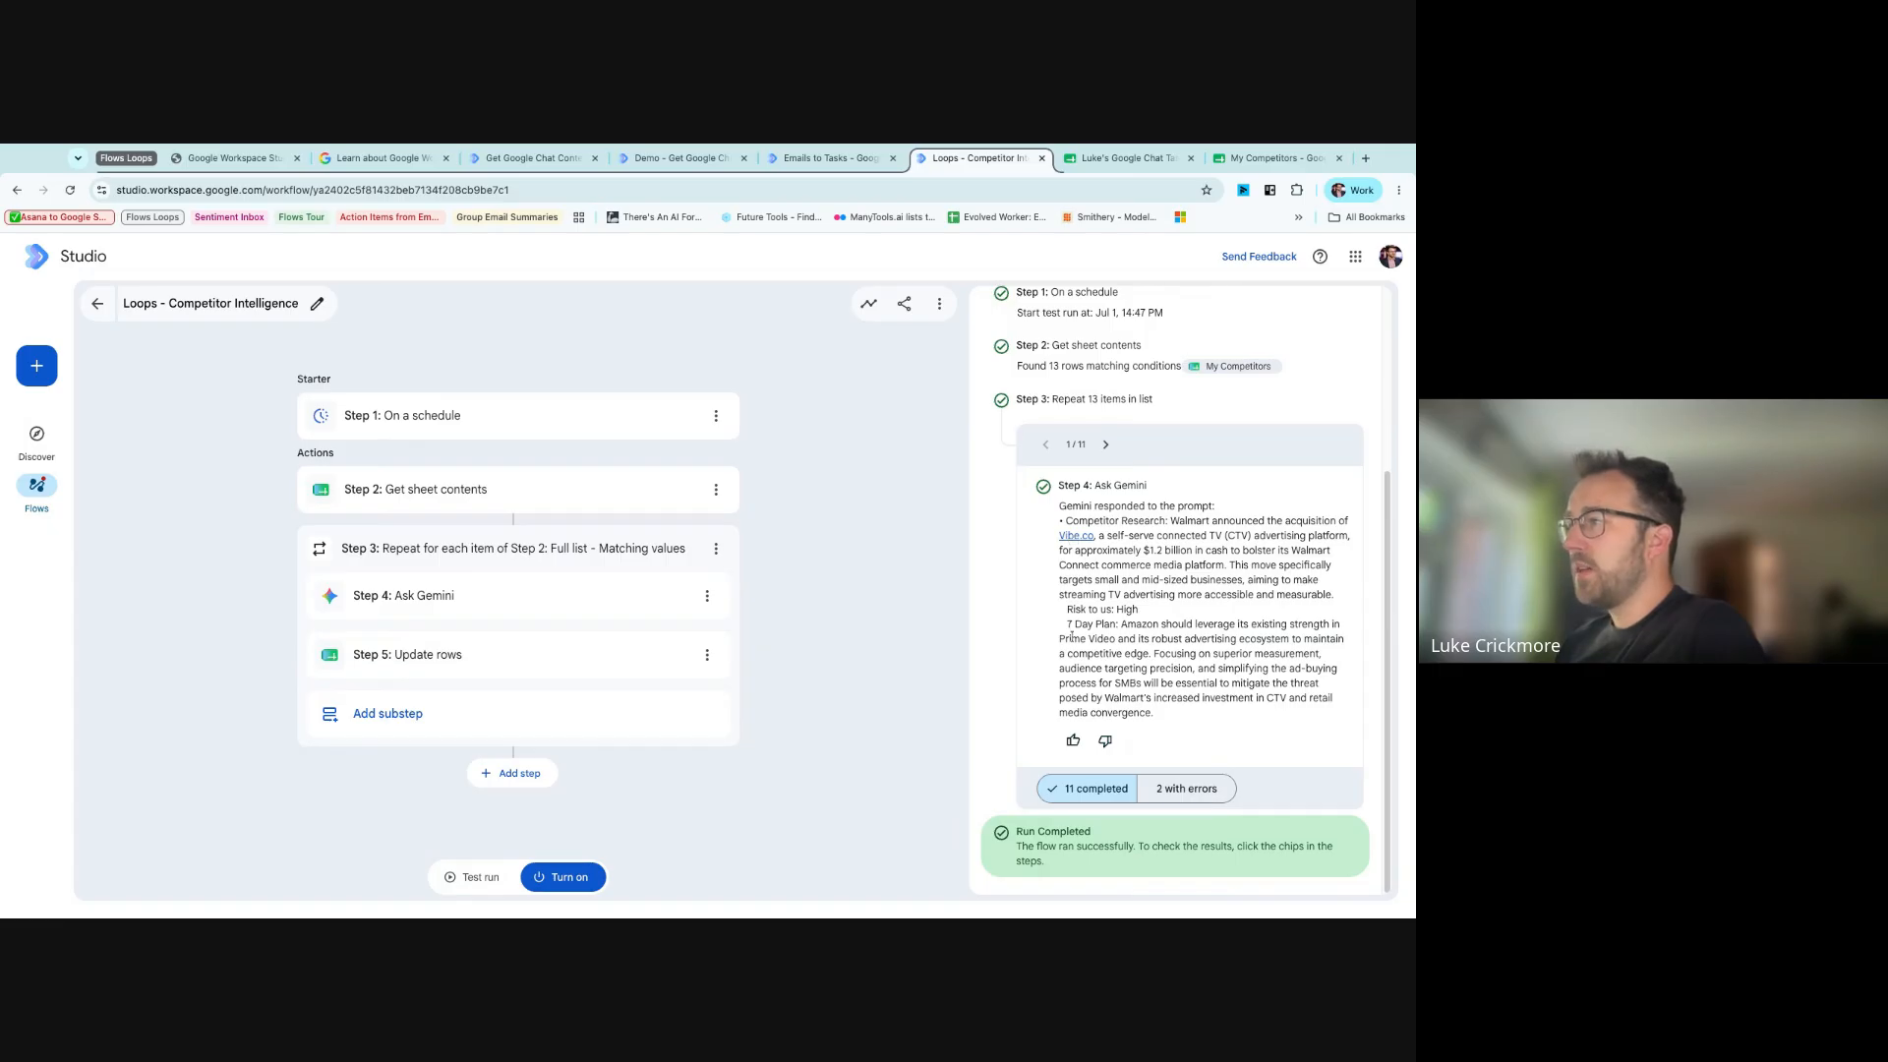
left_click_drag(1061, 626, 1322, 699)
left_click(1088, 590)
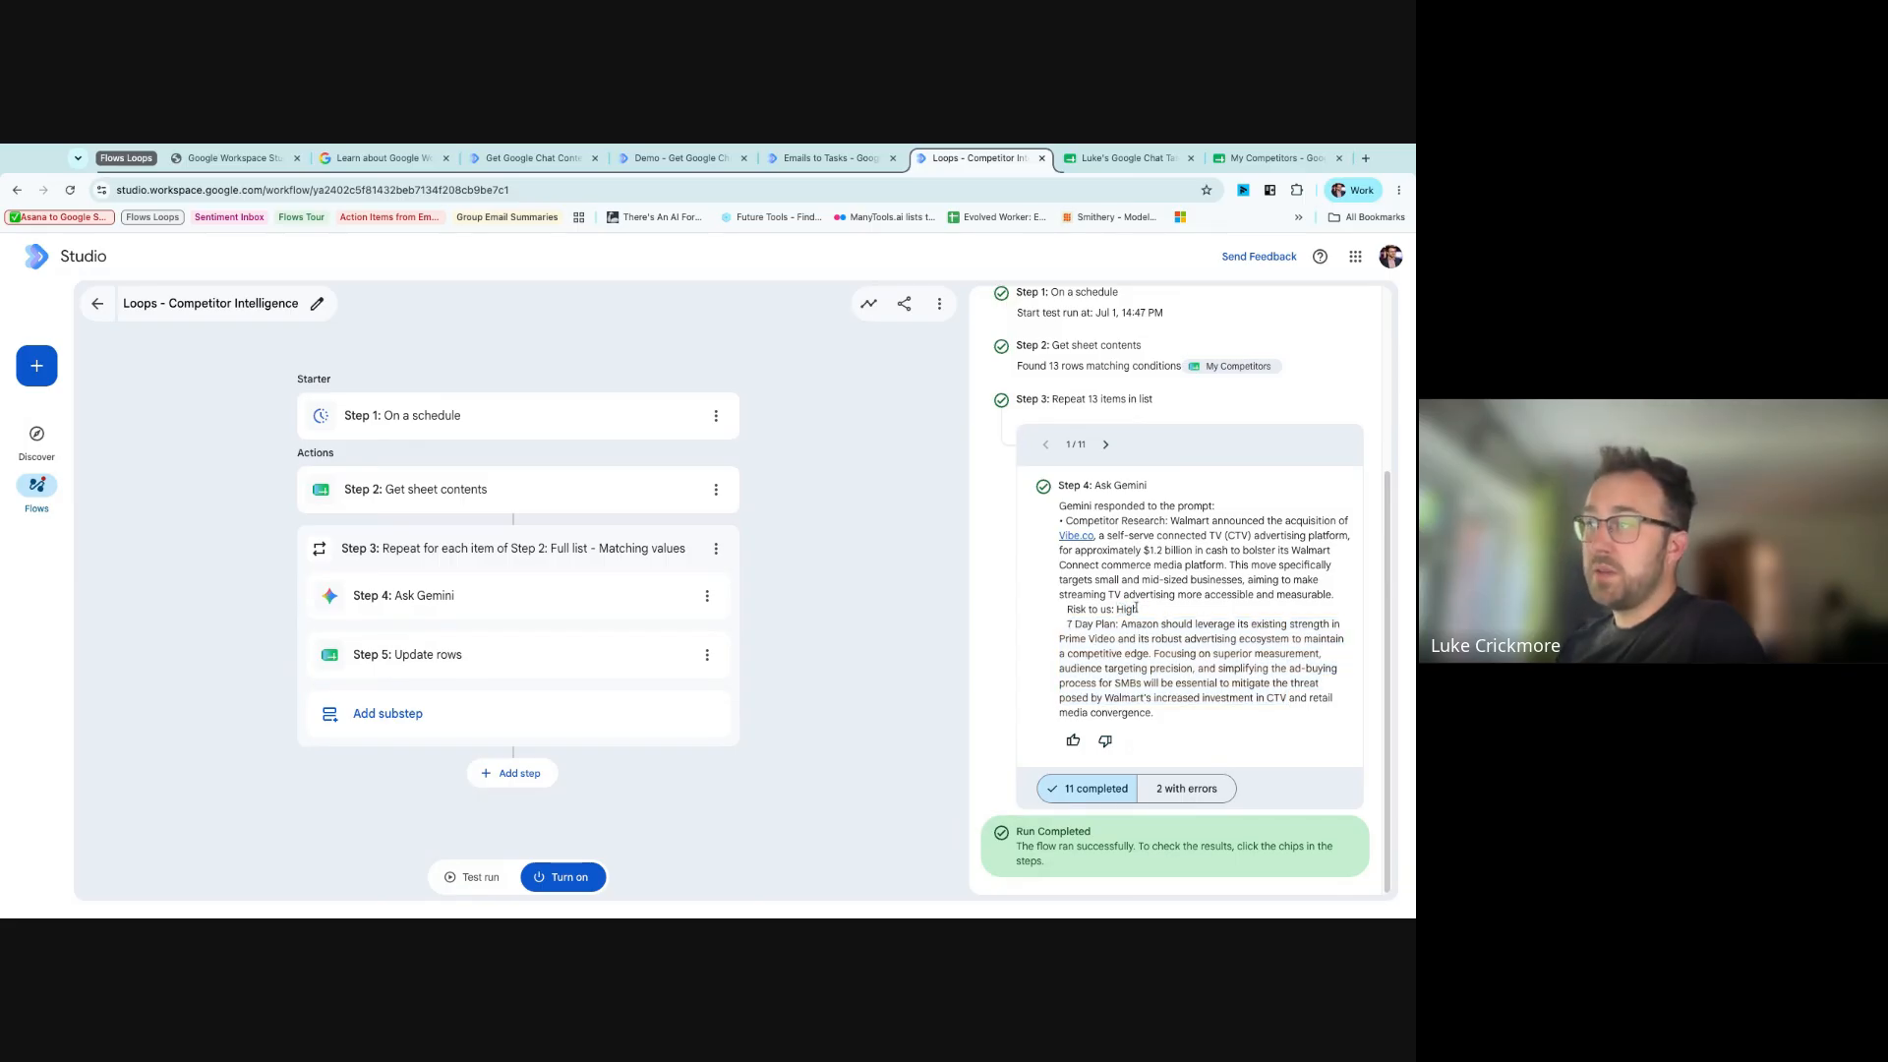
left_click_drag(1134, 609, 1153, 713)
left_click(1265, 729)
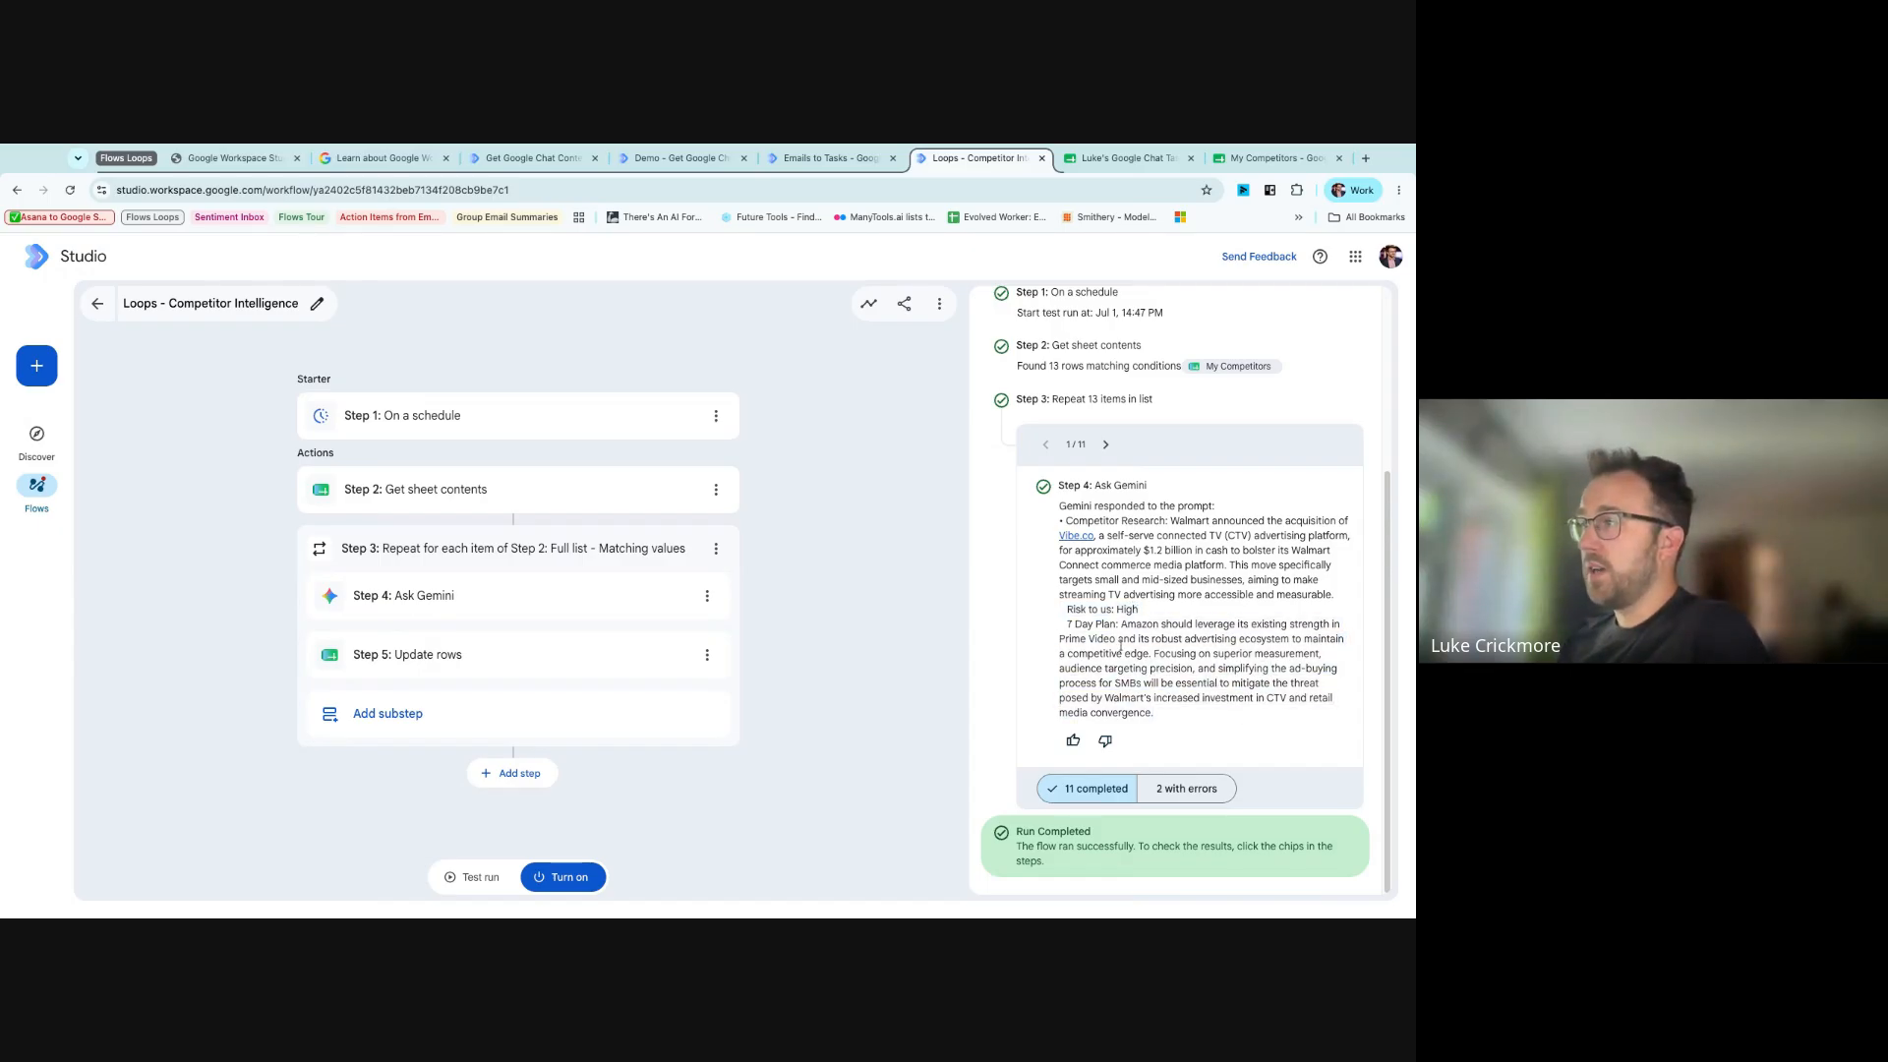
left_click_drag(1119, 640, 1157, 715)
left_click(1160, 716)
left_click_drag(1059, 639, 1166, 716)
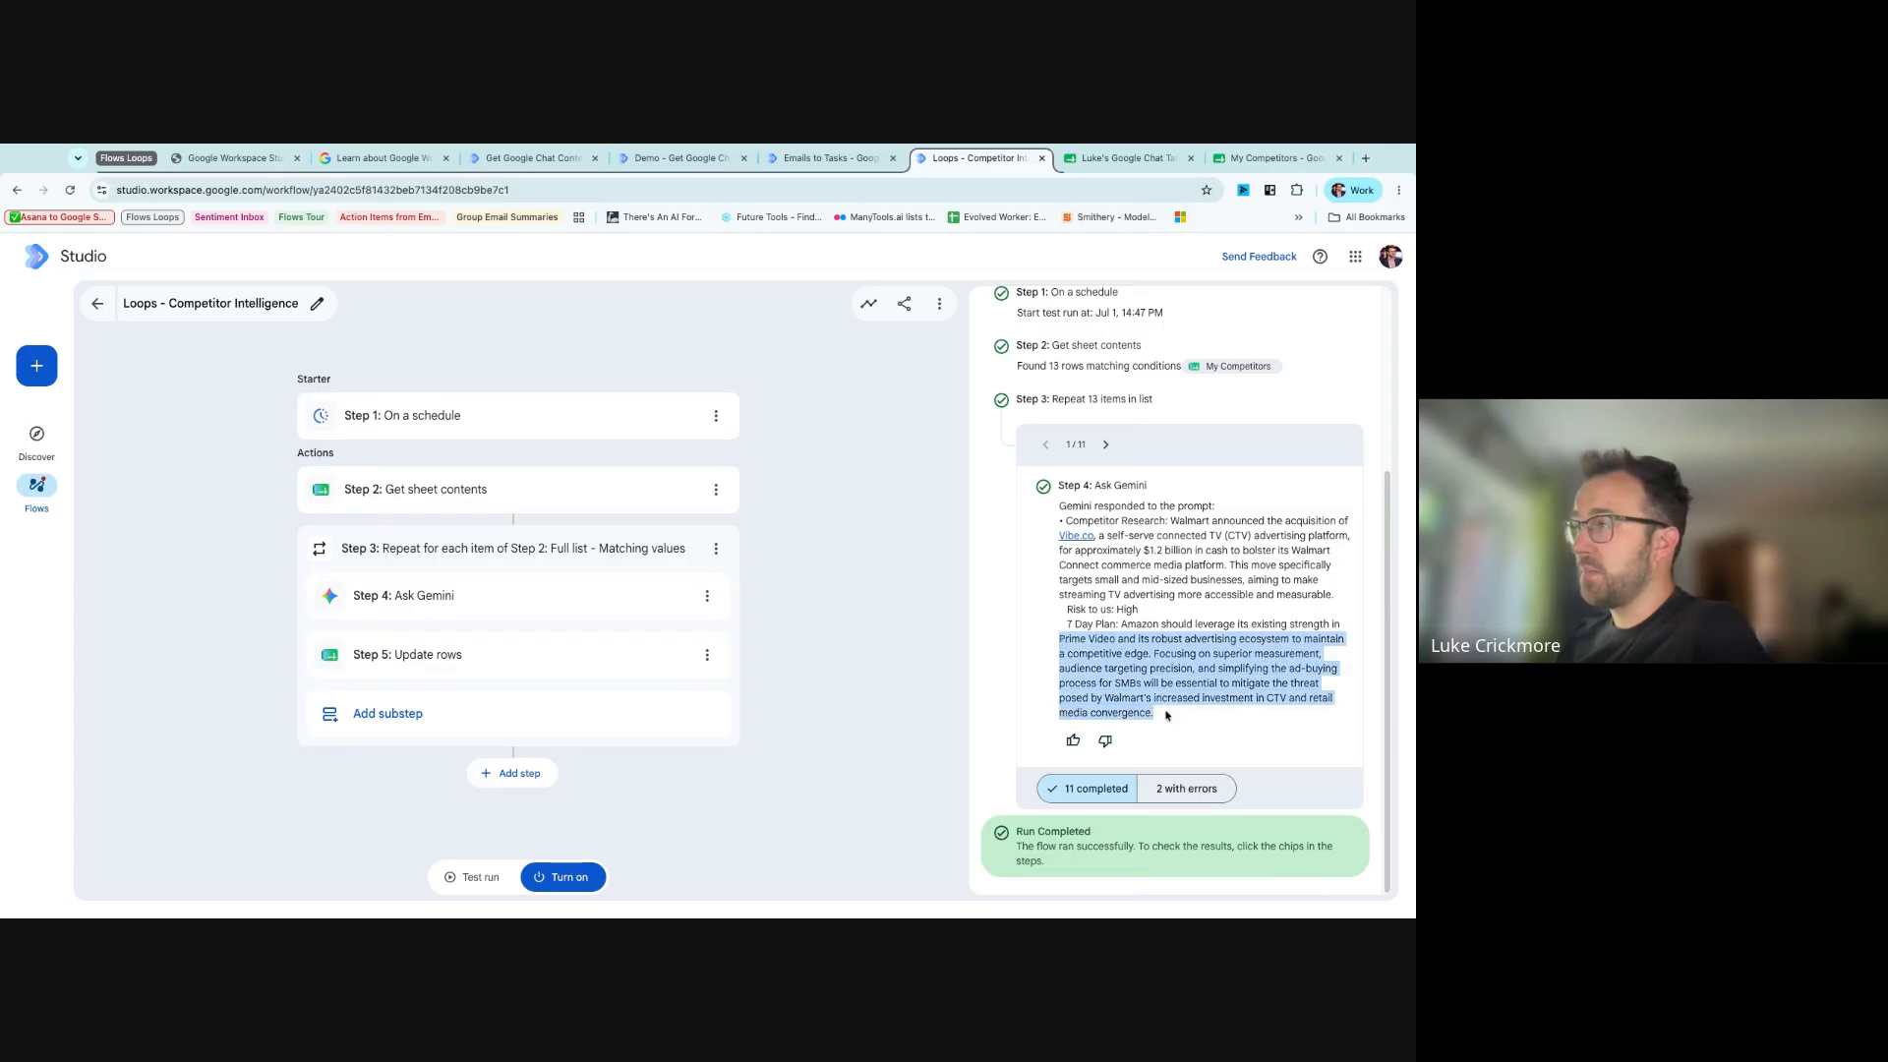
left_click(1167, 721)
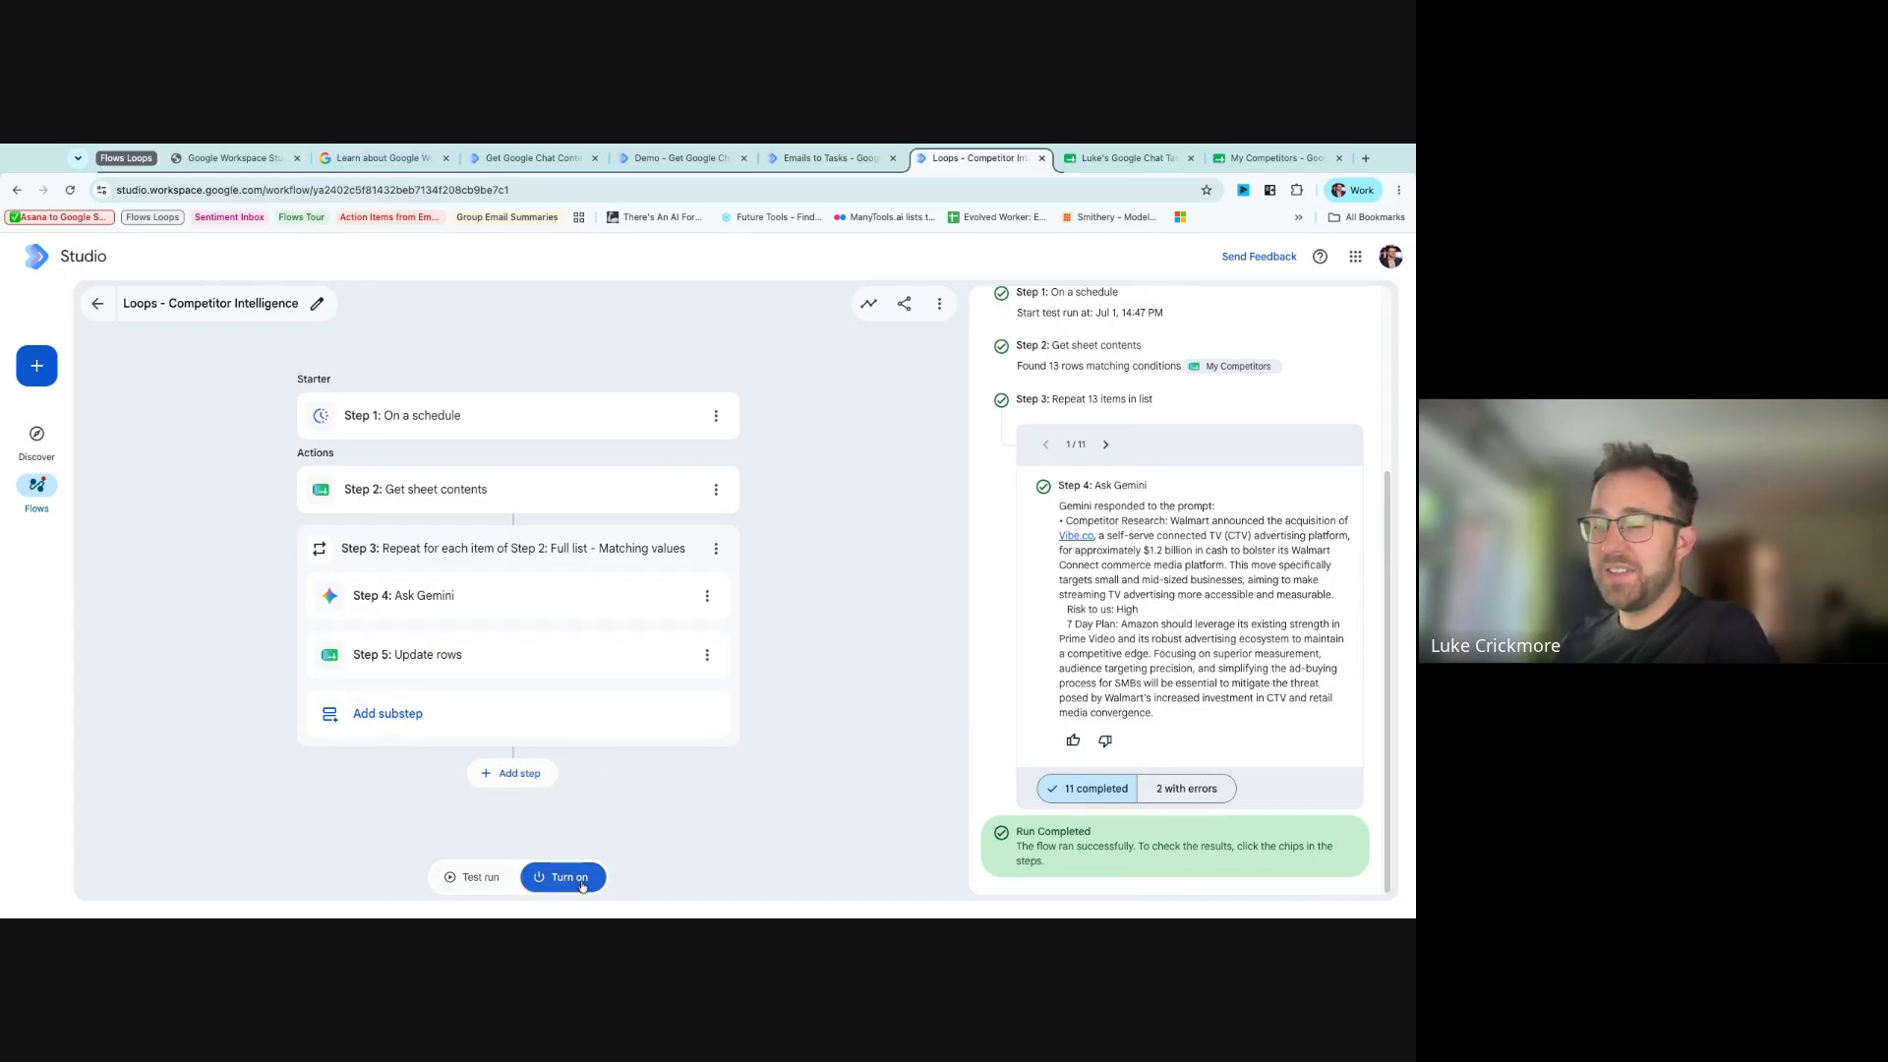
- Start a new test run of the Loops - Competitor Intelligence flow
left_click(480, 878)
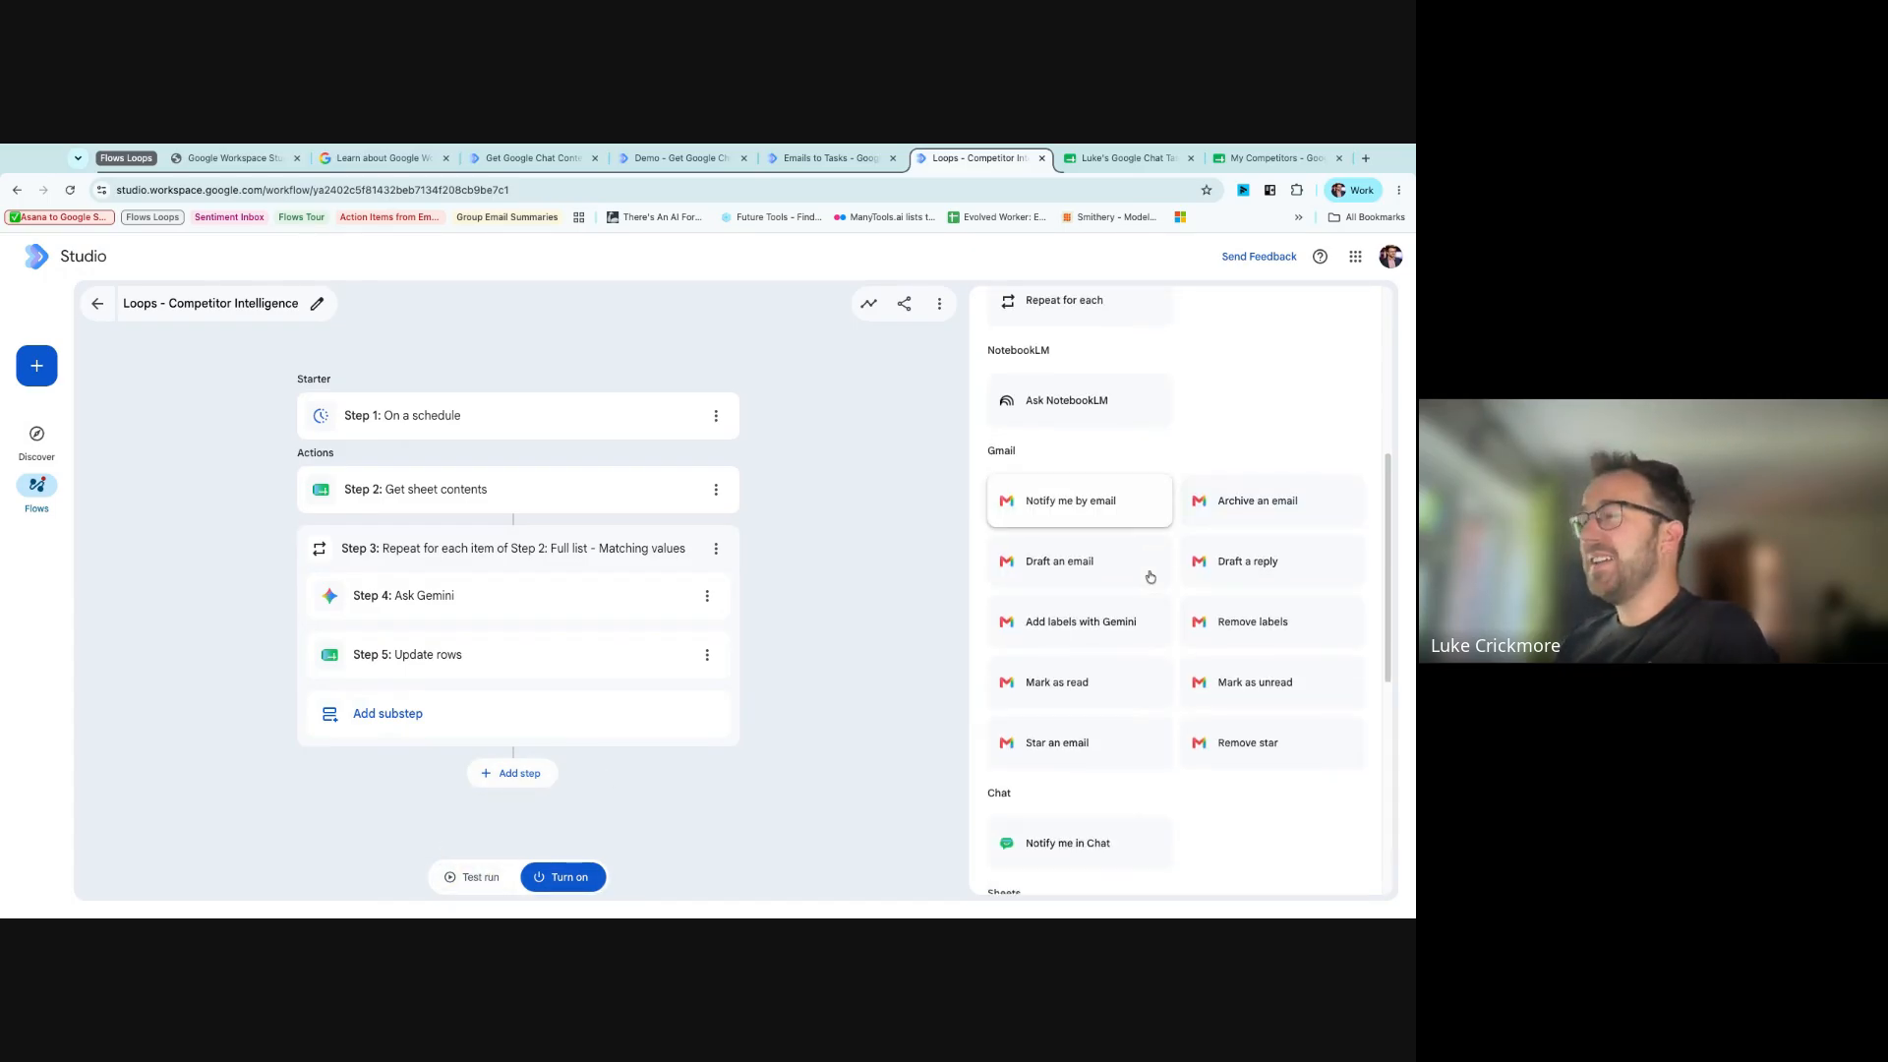
left_click(453, 885)
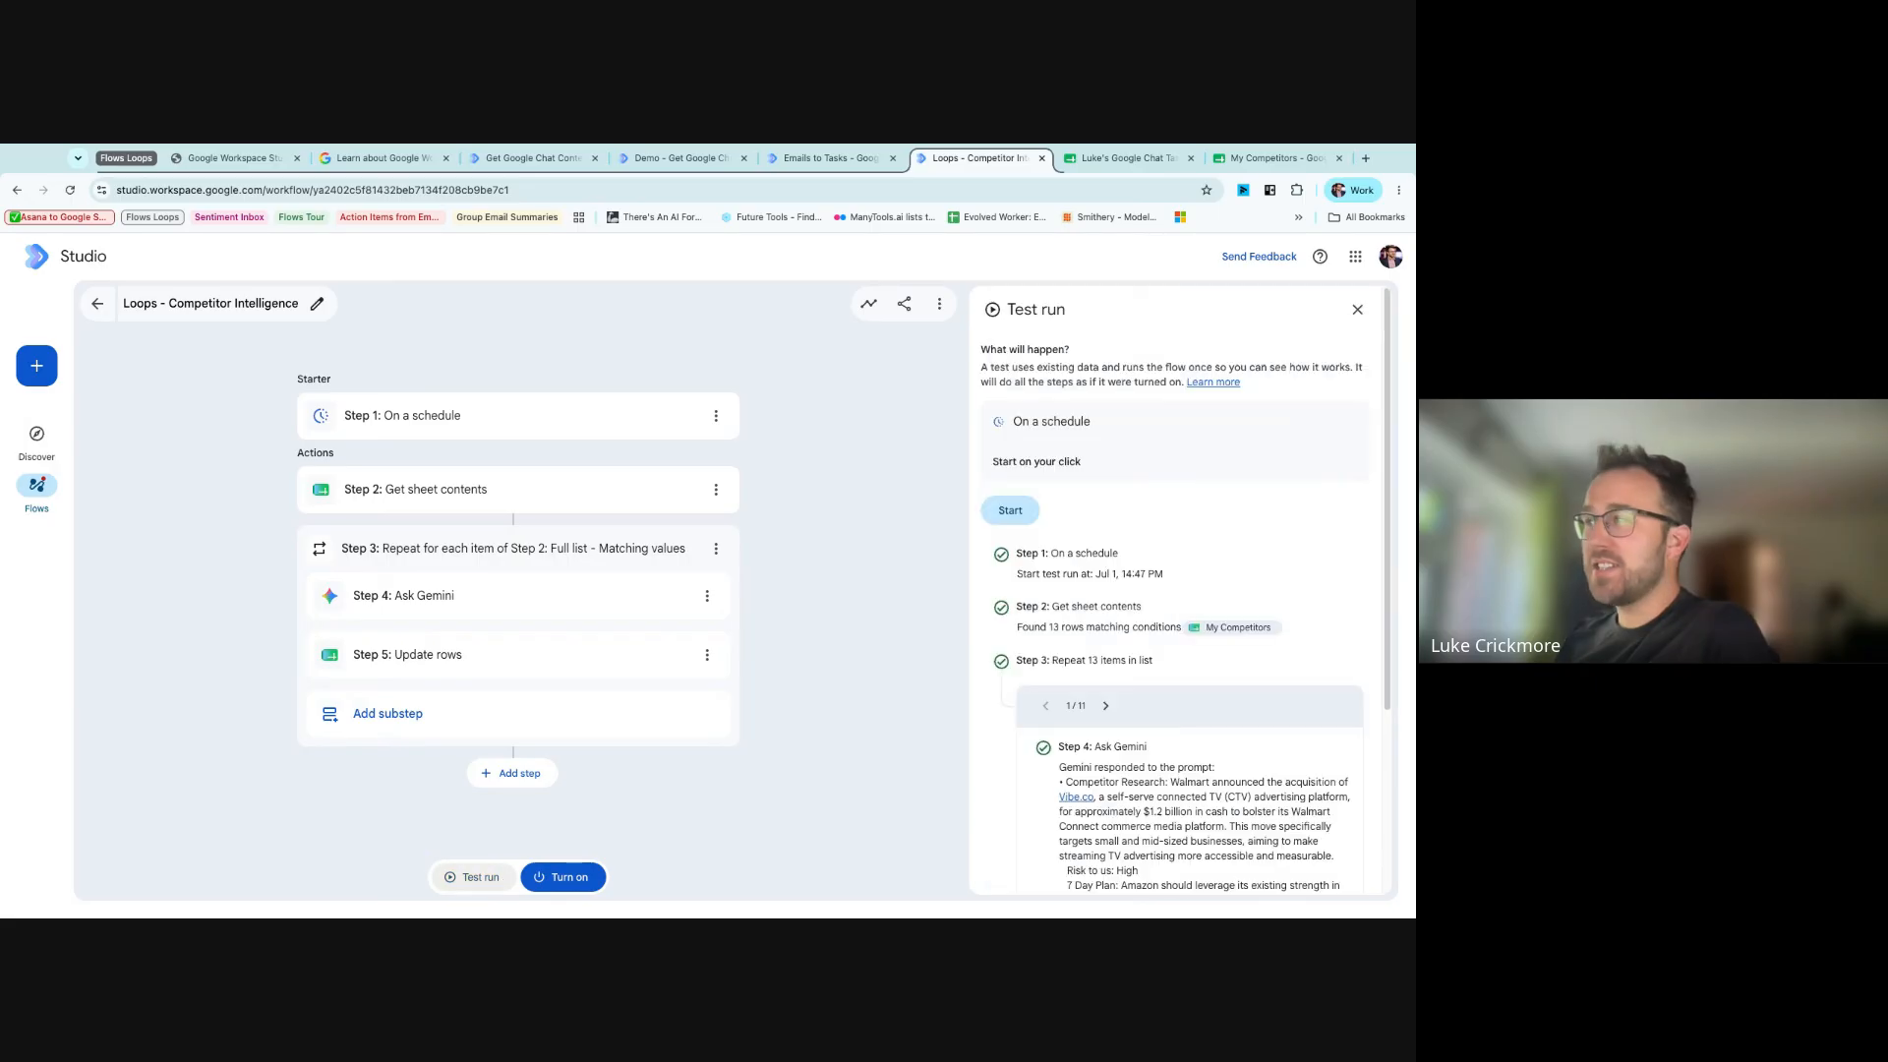
left_click(1015, 512)
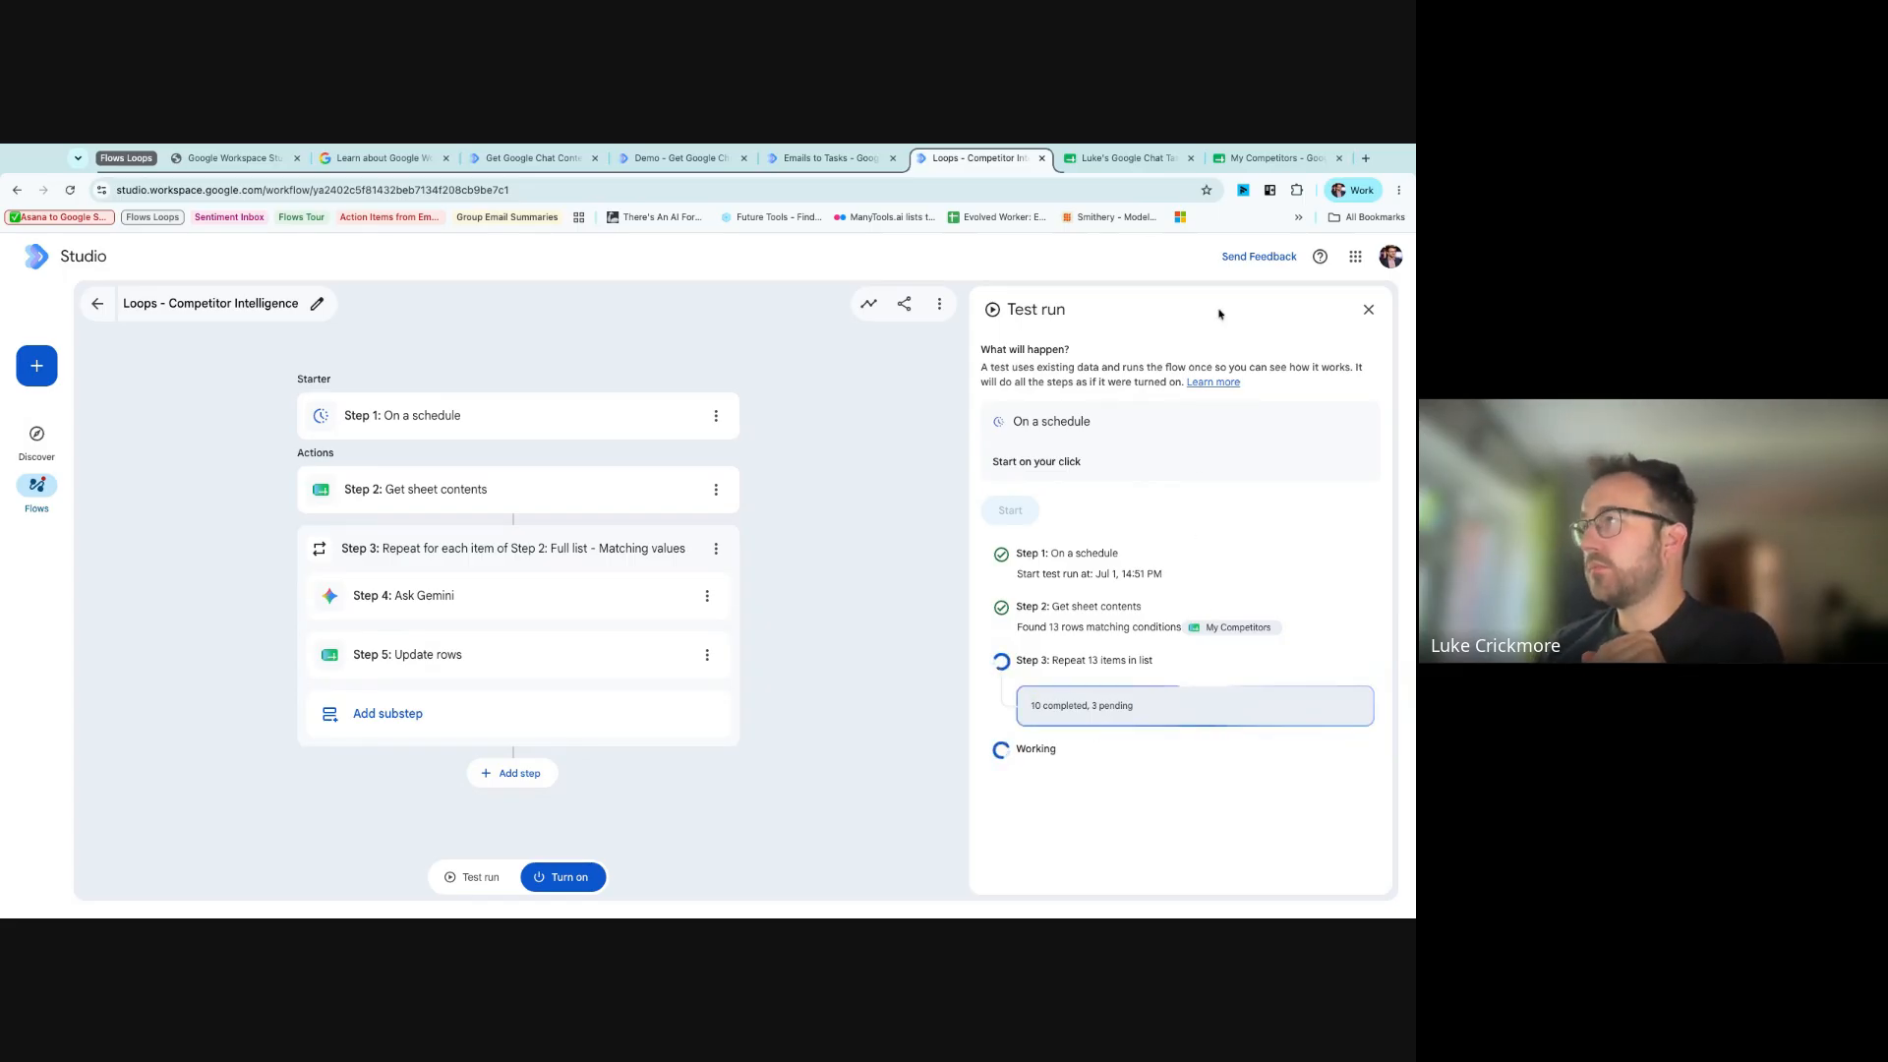
- Switch to the My Competitors spreadsheet and examine the Competitor Research cells for Walmart and eBay
left_click(1274, 158)
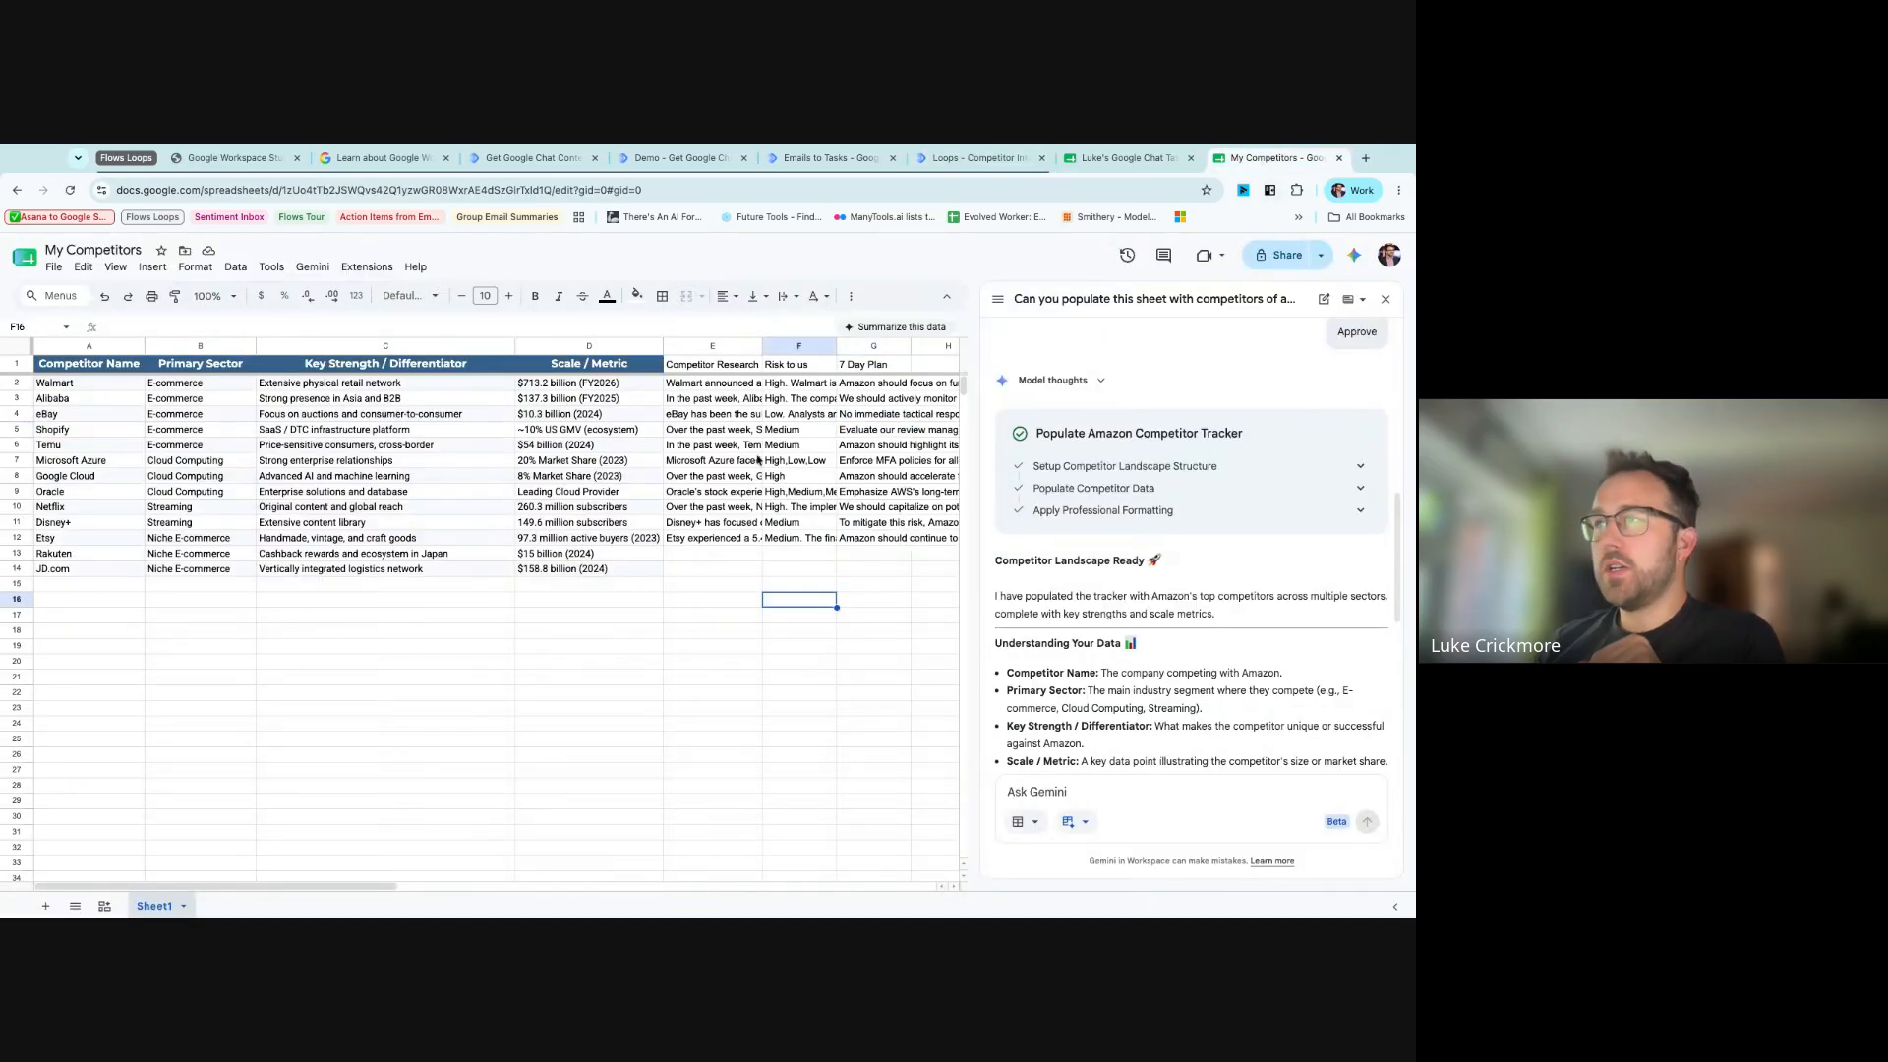
left_click(715, 385)
left_click(698, 417)
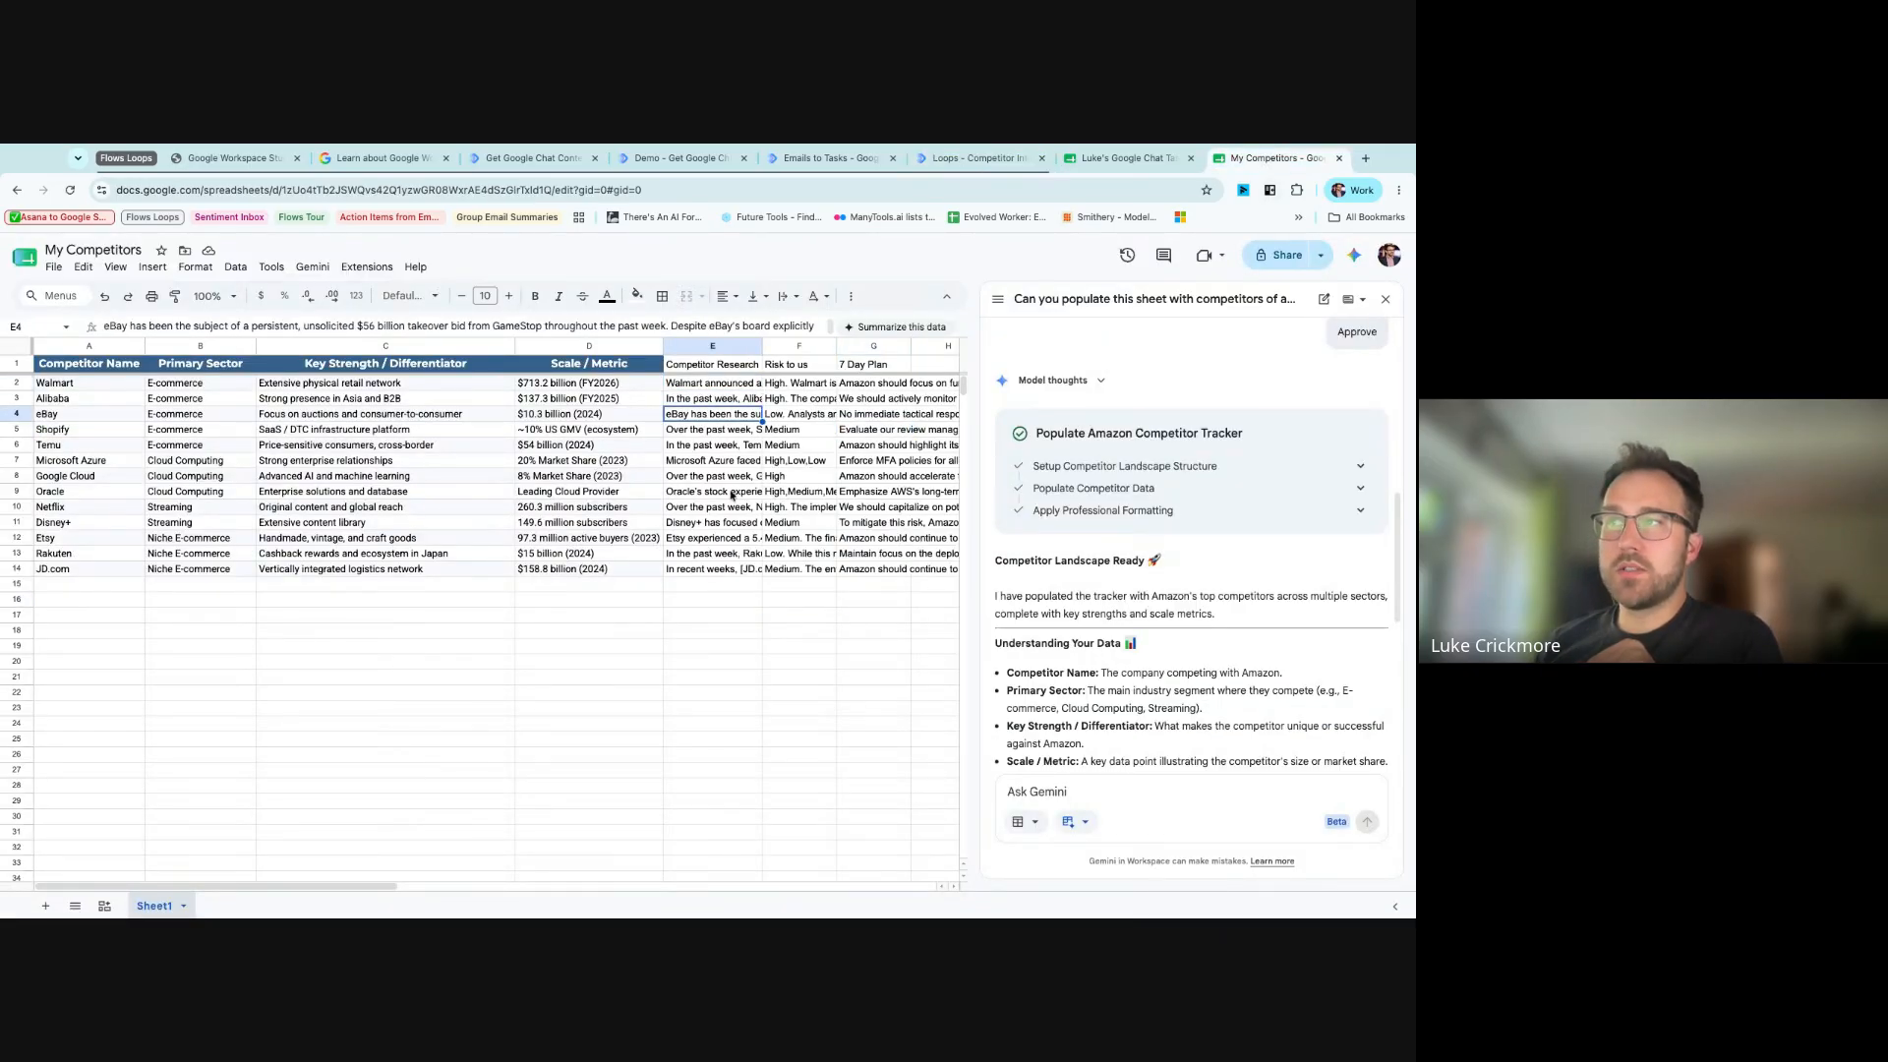
- Examine the Competitor Research cells for JD.com and Walmart
left_click(710, 568)
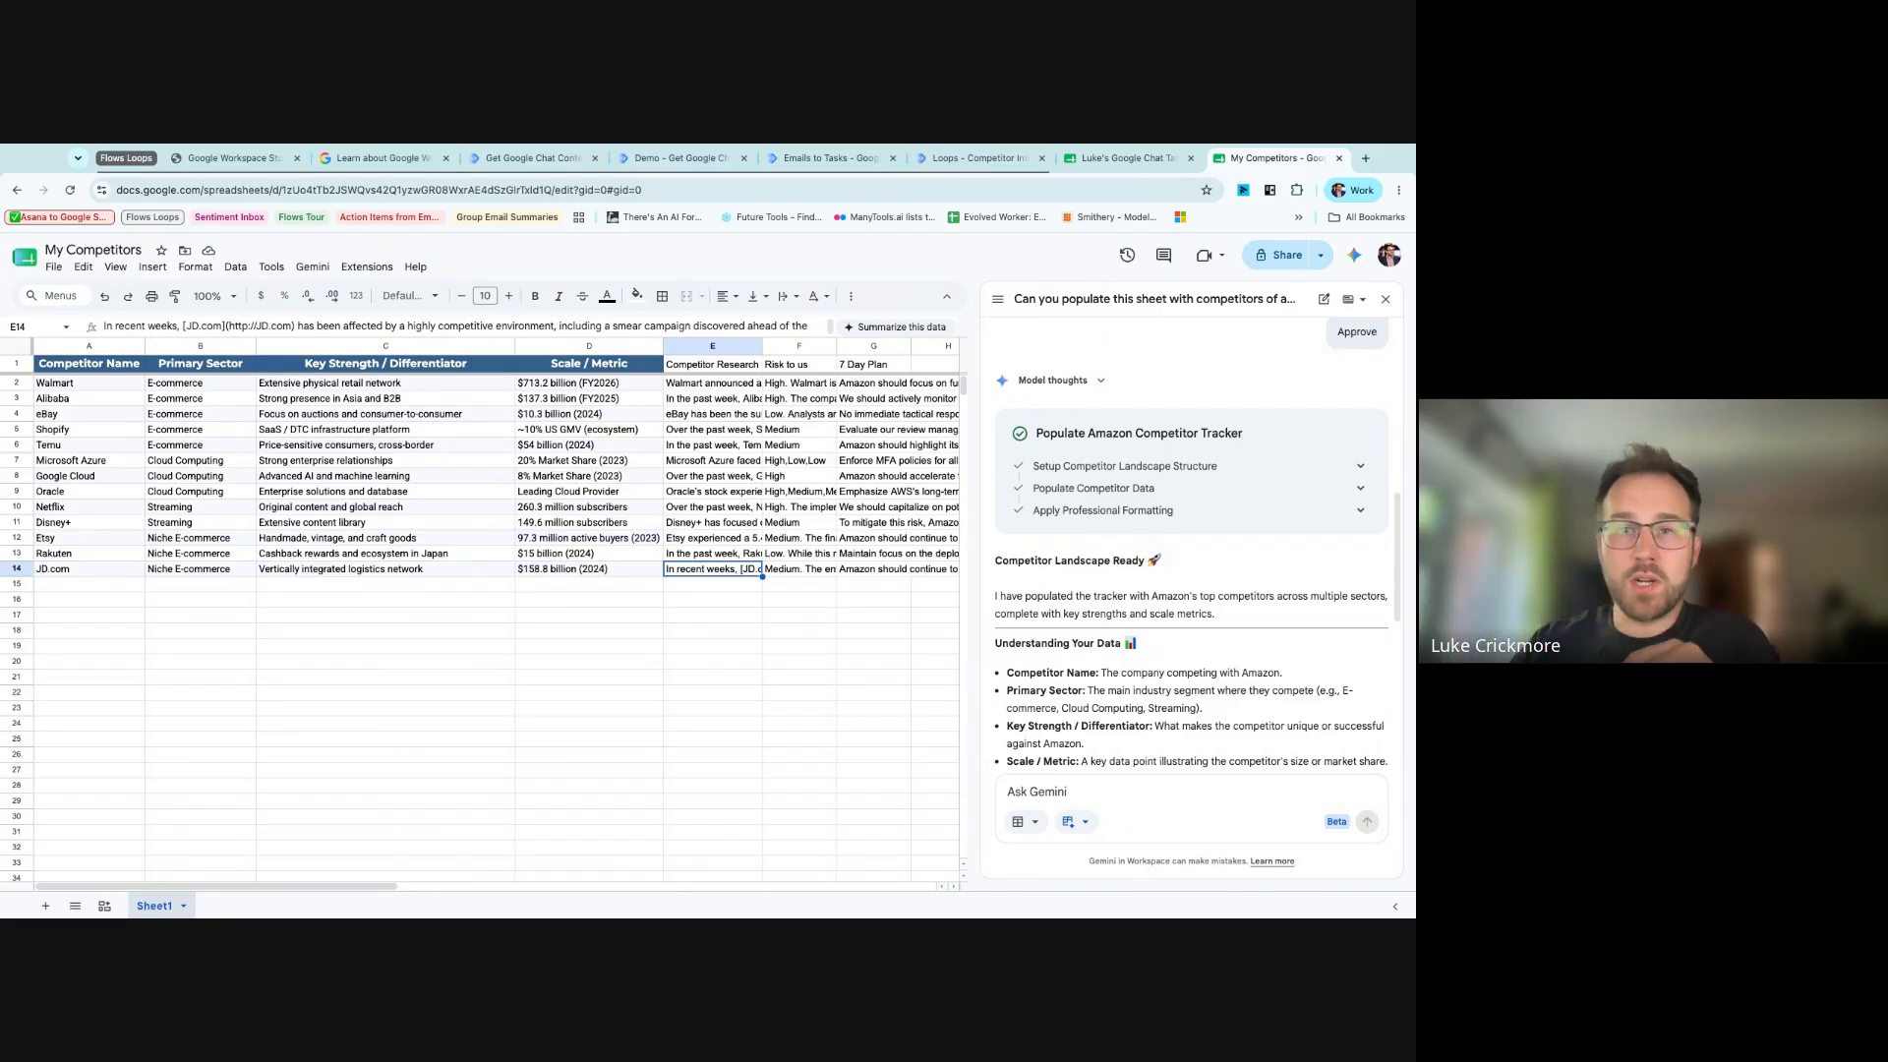
left_click(585, 801)
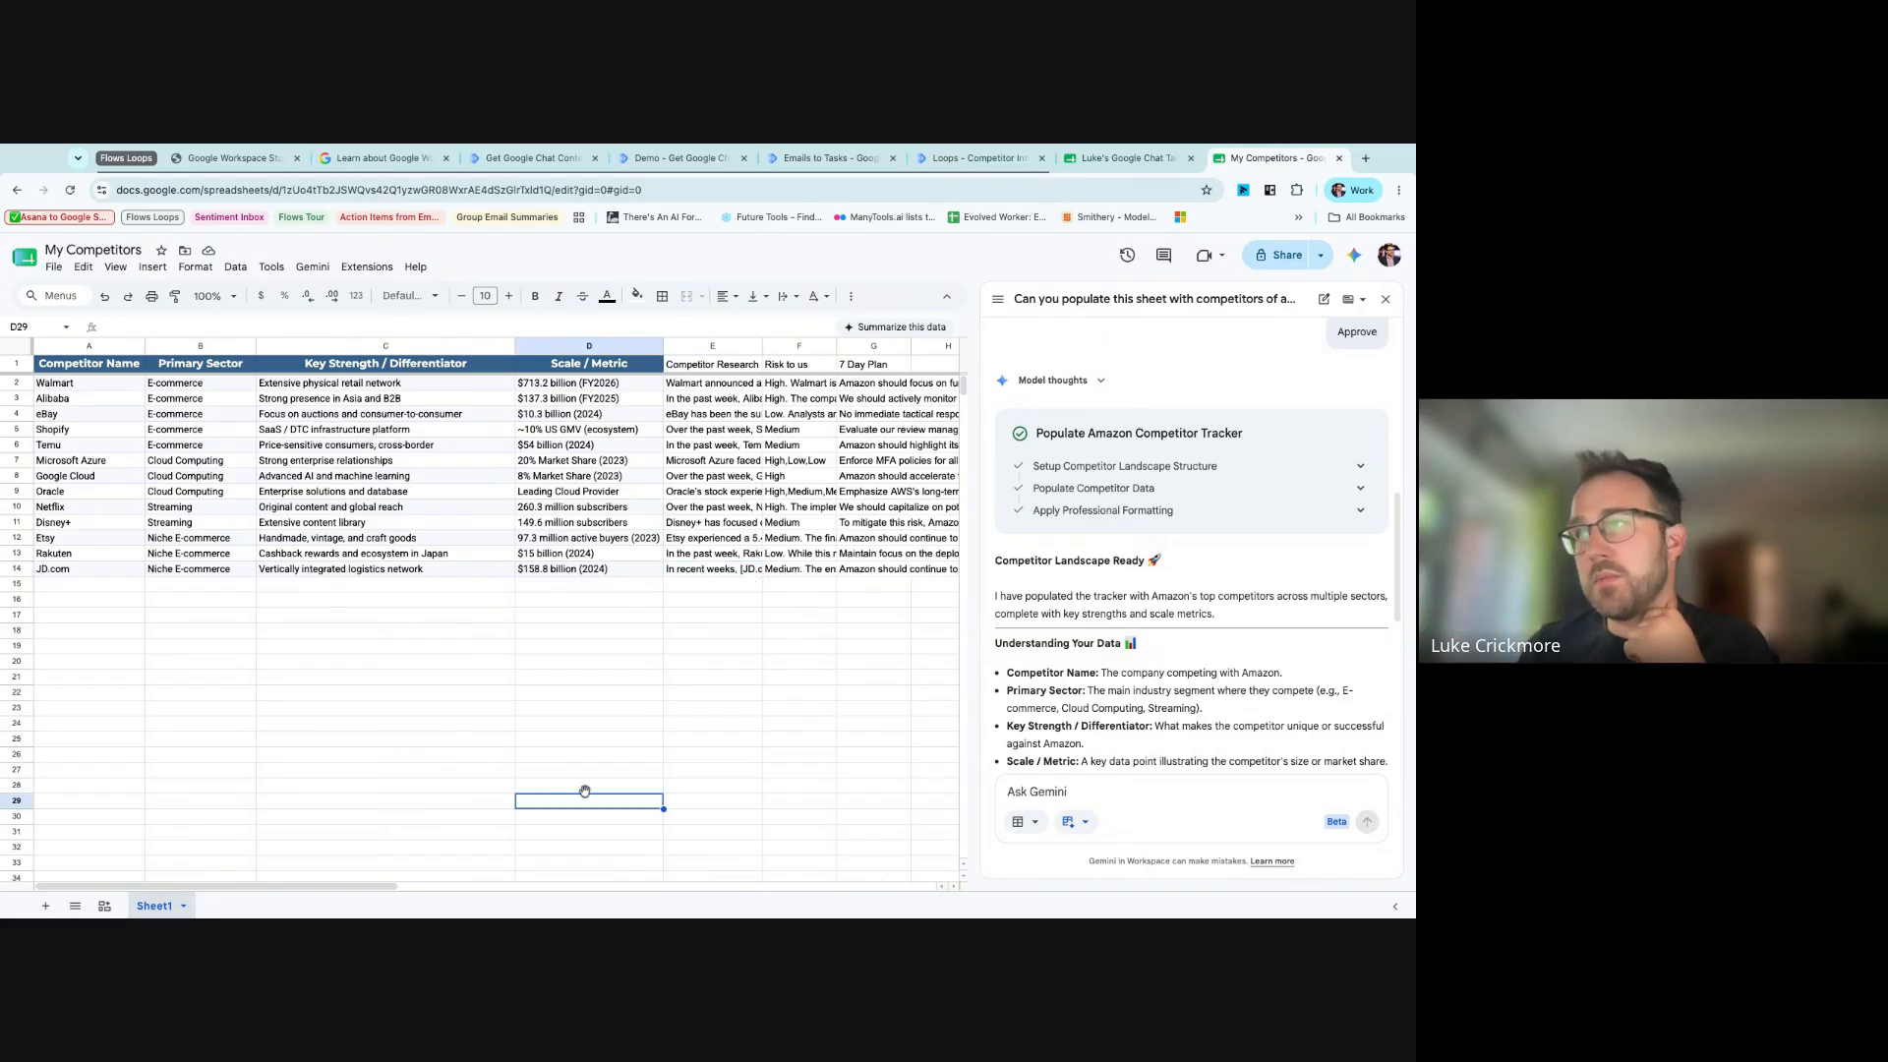
left_click(722, 387)
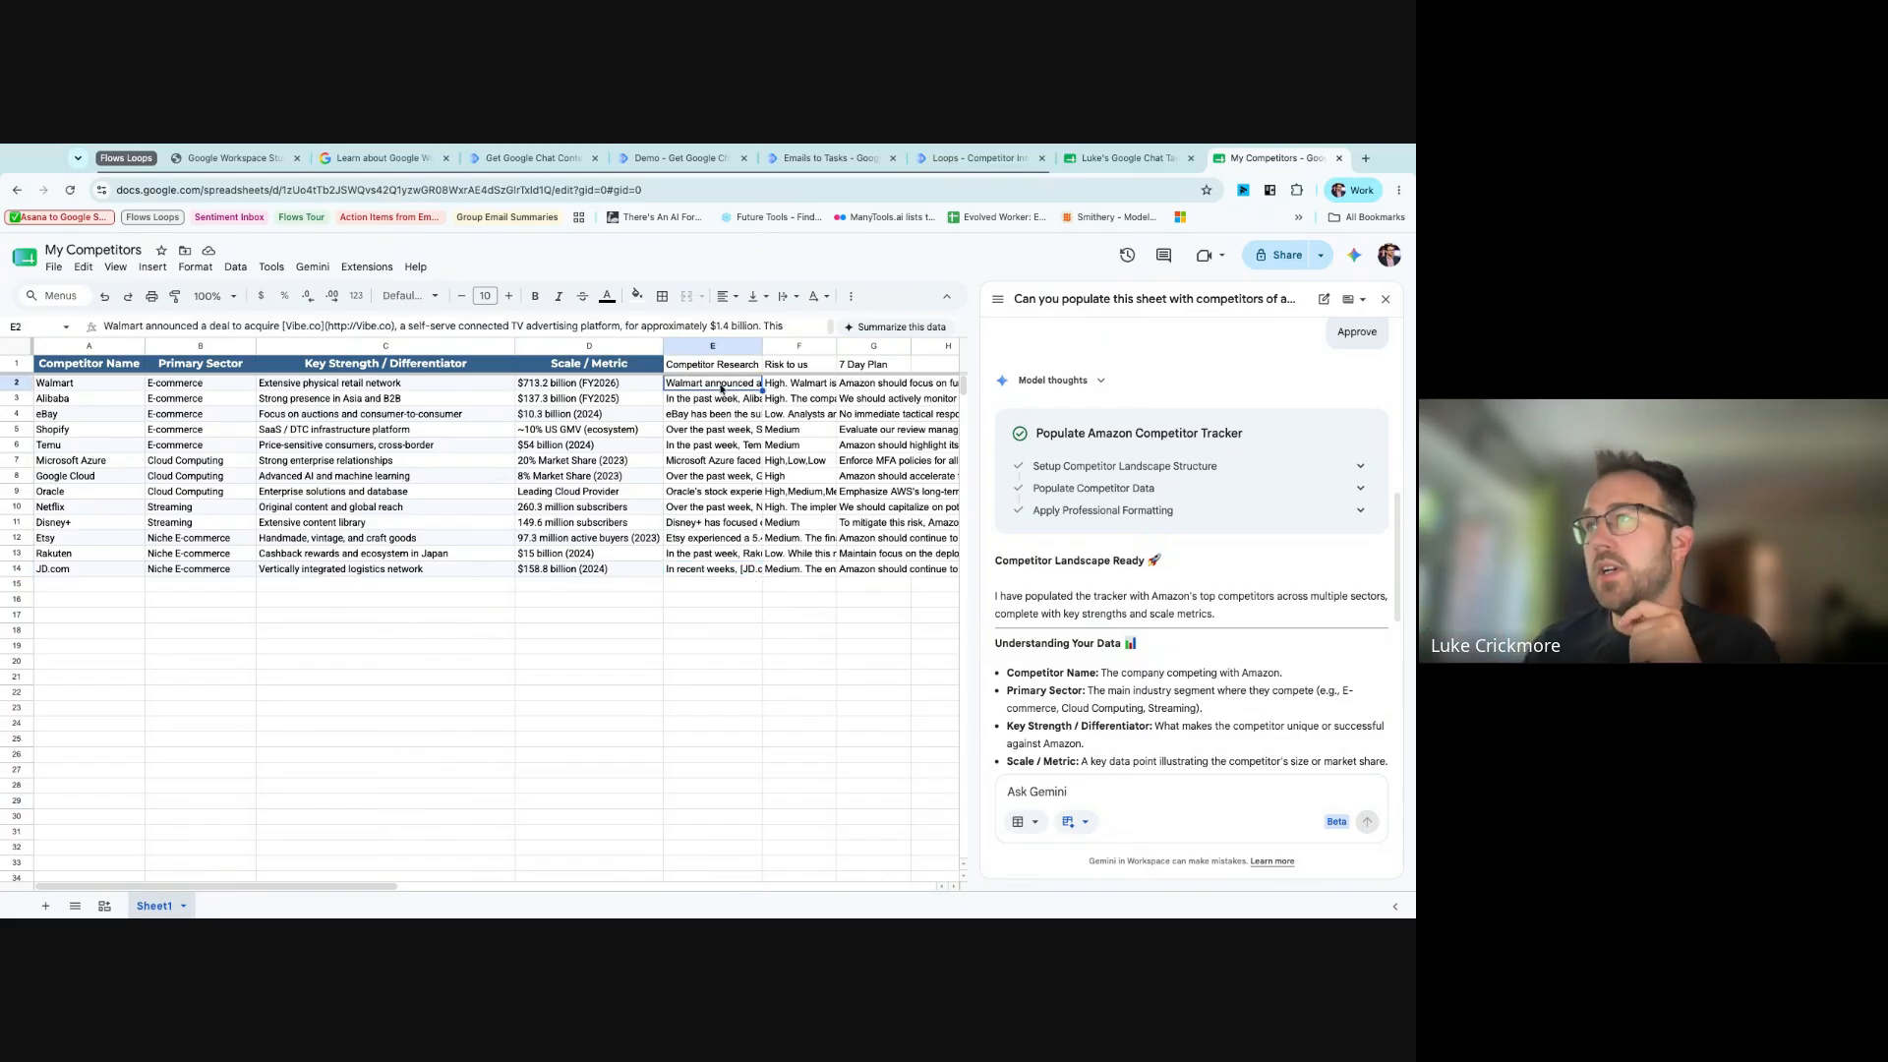
- Fit the Competitor Research and Risk to us columns to their contents and review the 7 Day Plan entries
double_click(762, 346)
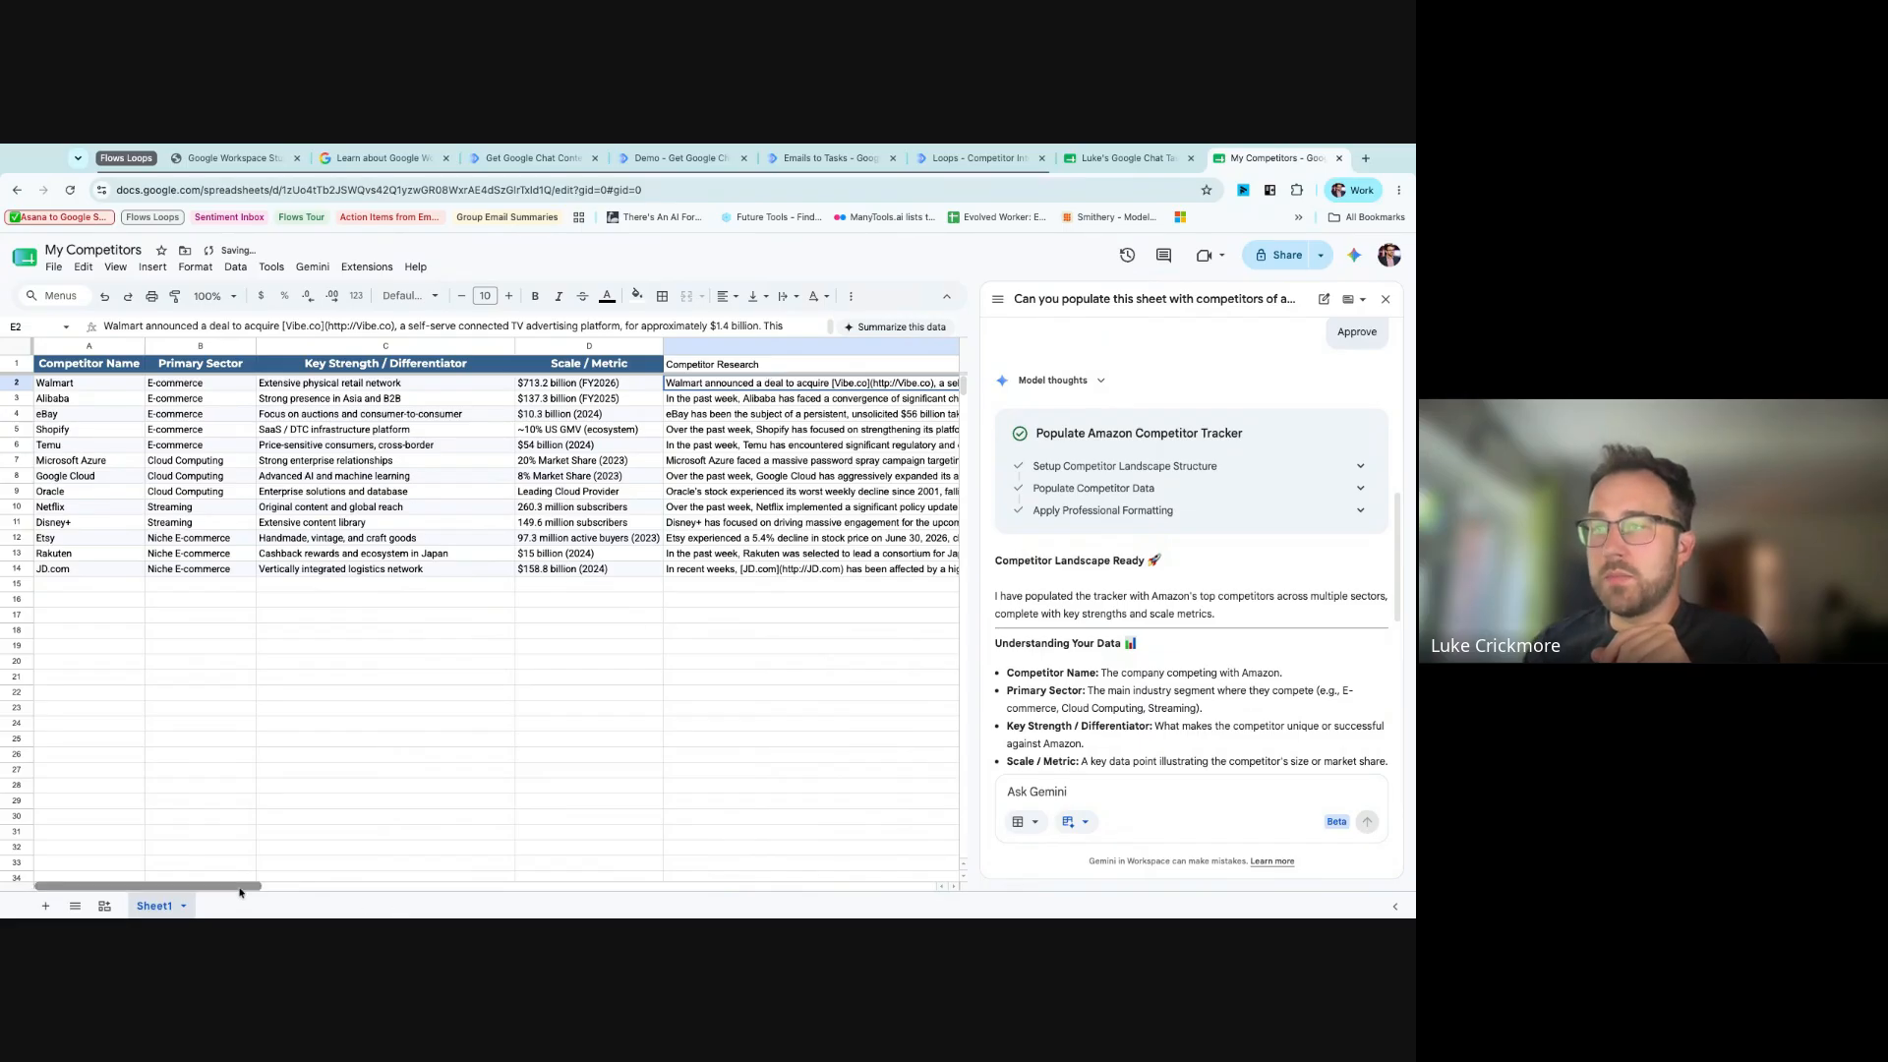
scroll(244, 896, "right", 15)
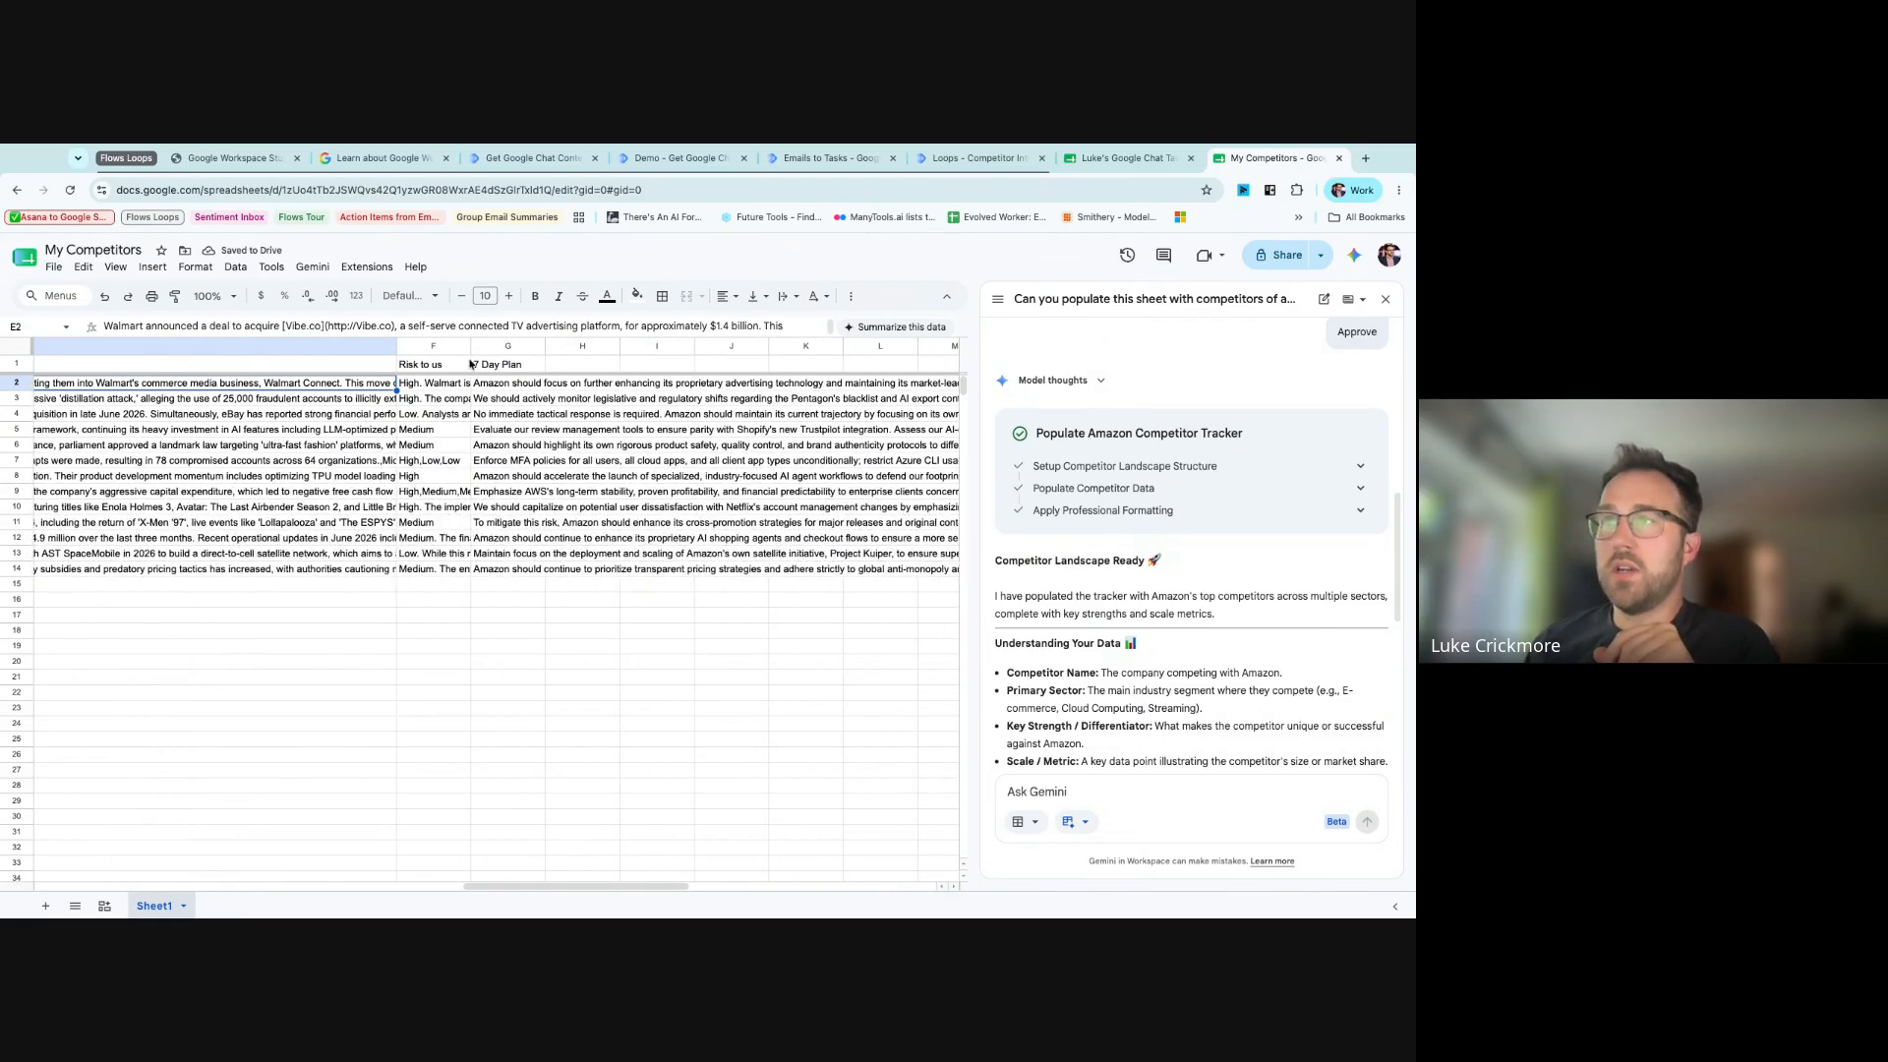
double_click(471, 347)
left_click_drag(480, 568, 592, 569)
scroll(430, 890, "right", 10)
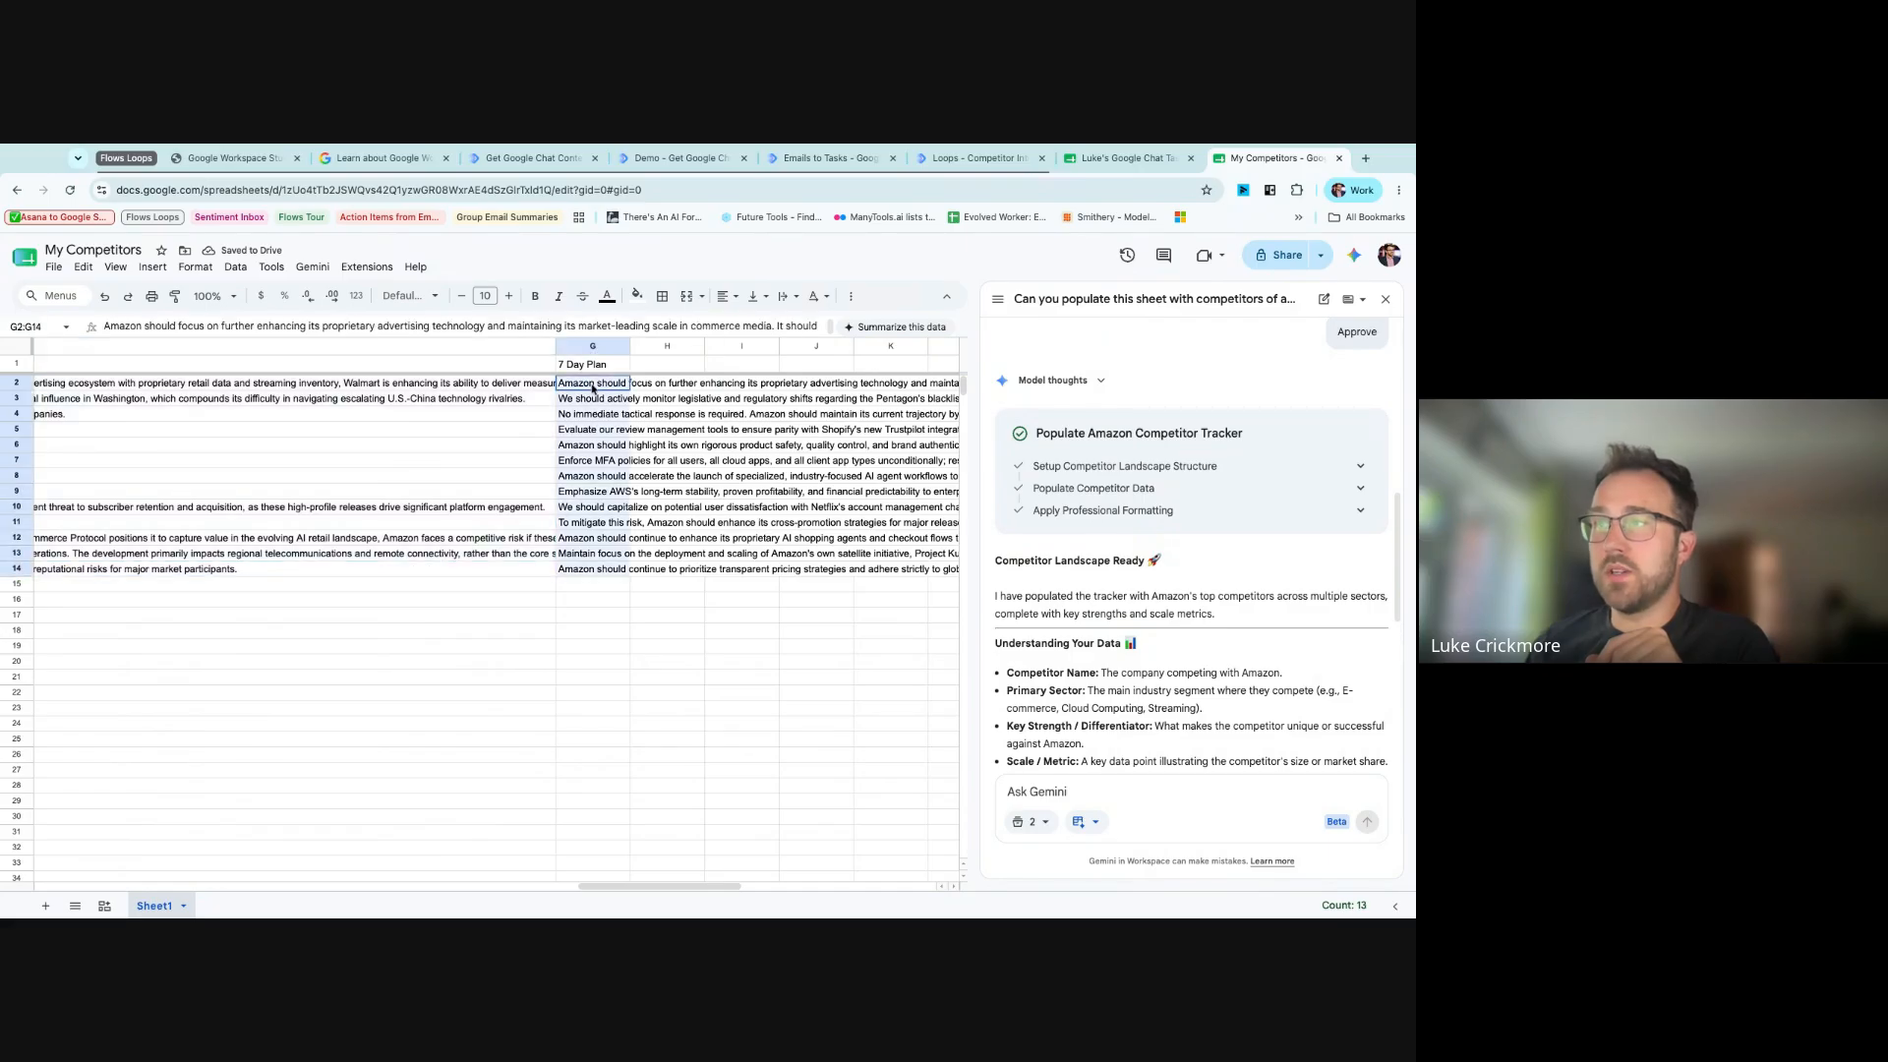
left_click(591, 602)
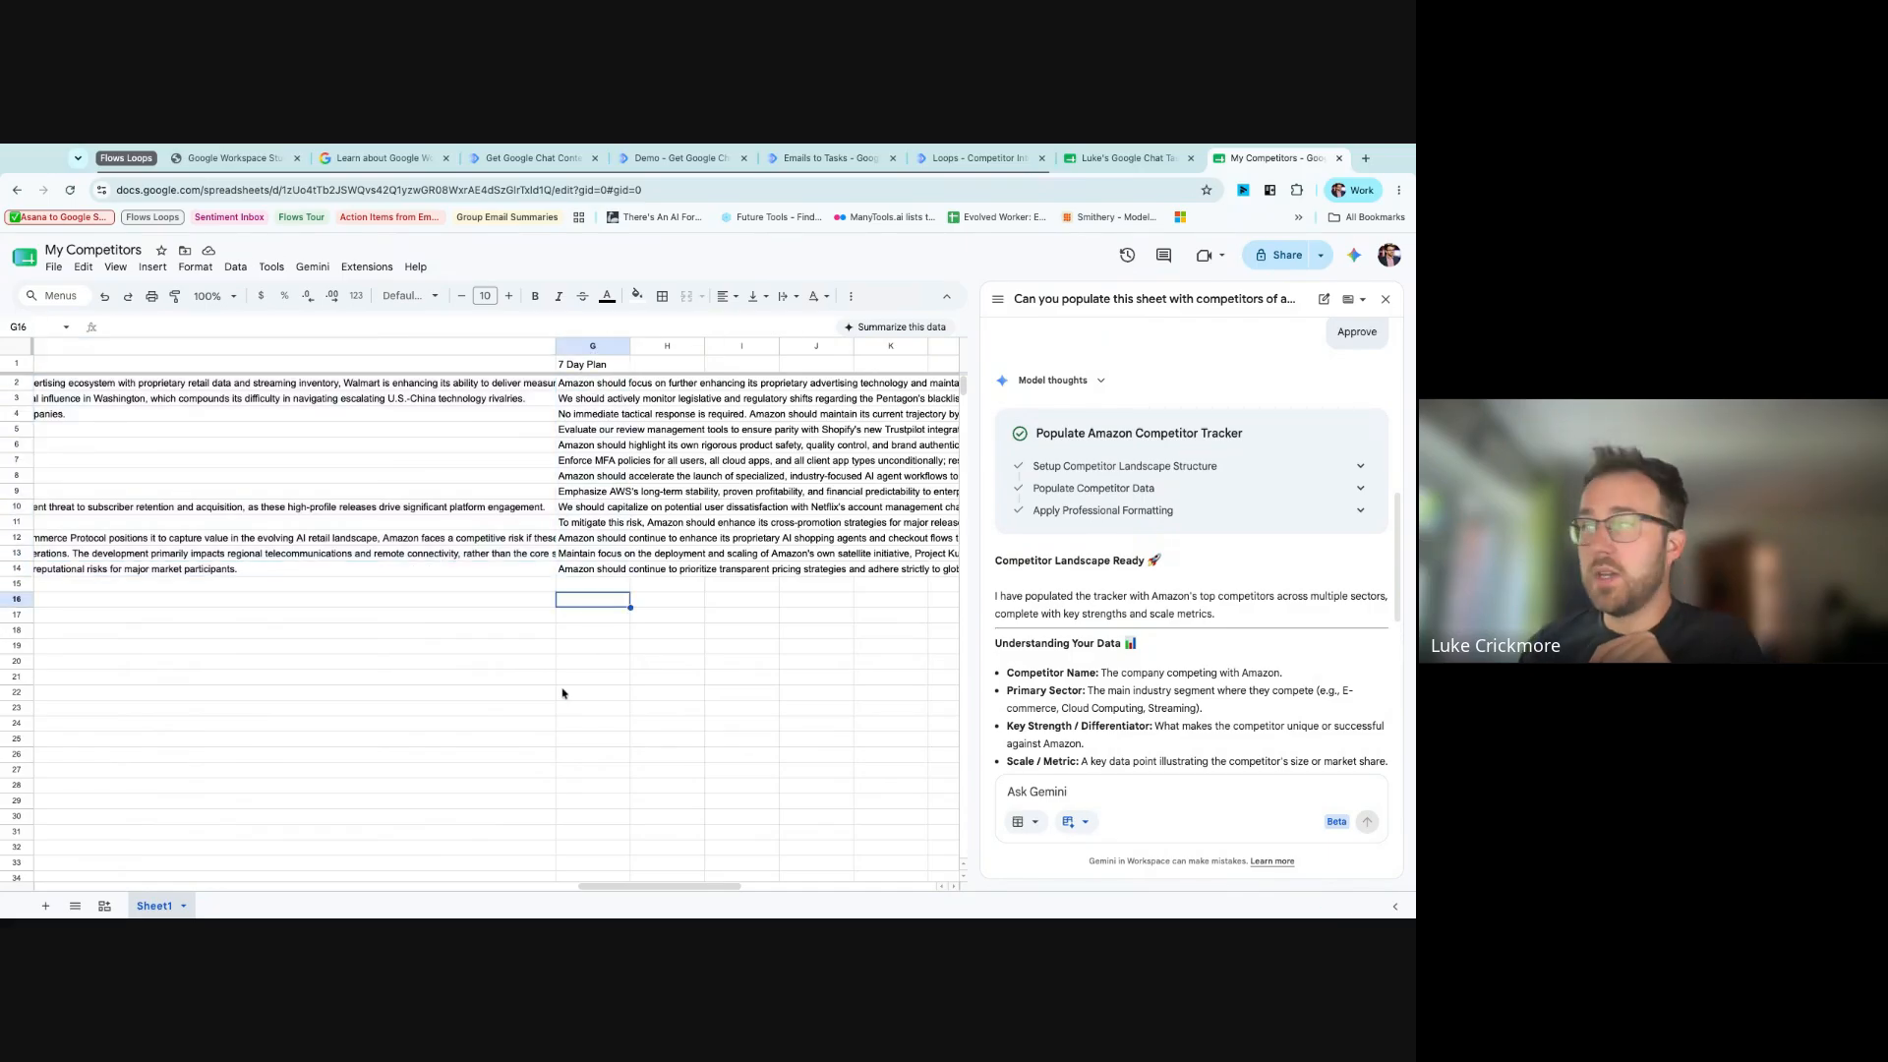
- Have Gemini's Create canvas tool run the prompt "Create me a canvas that lets me plan for my week based on the competitor intelligence."
left_click(1076, 823)
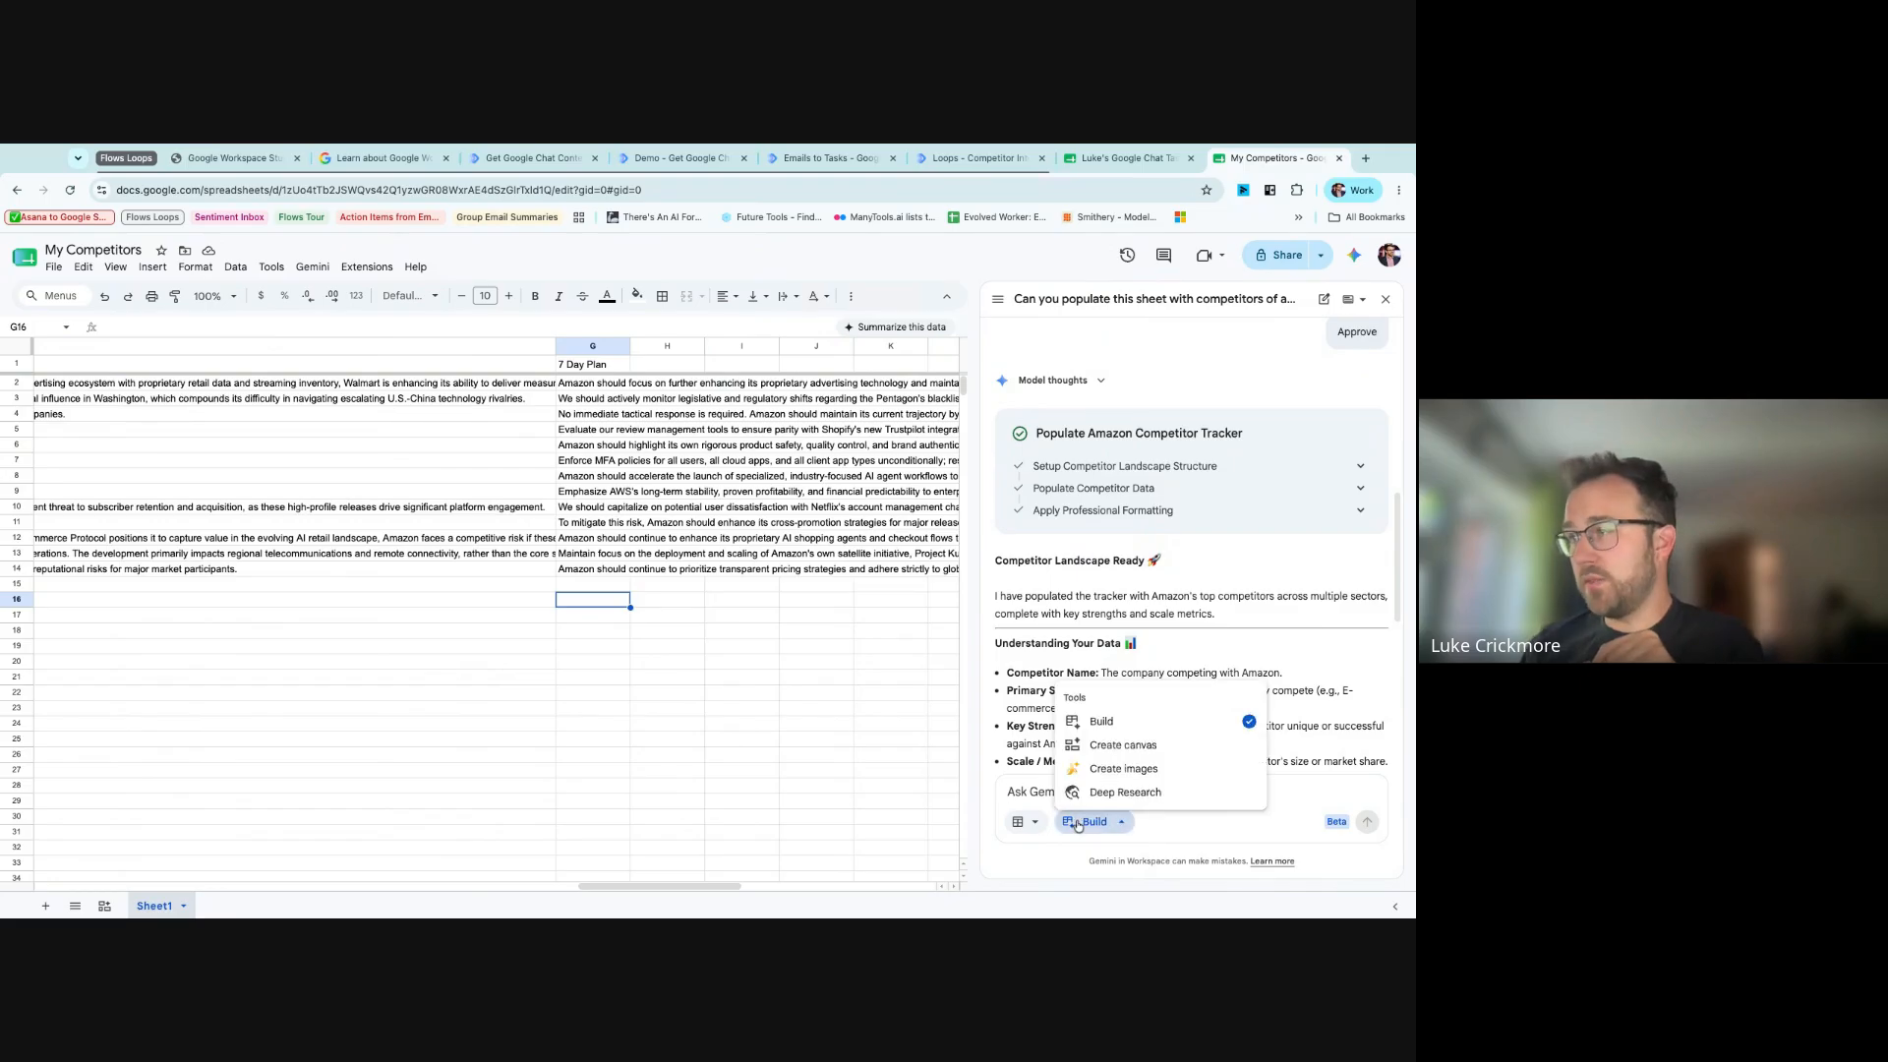
left_click(1140, 755)
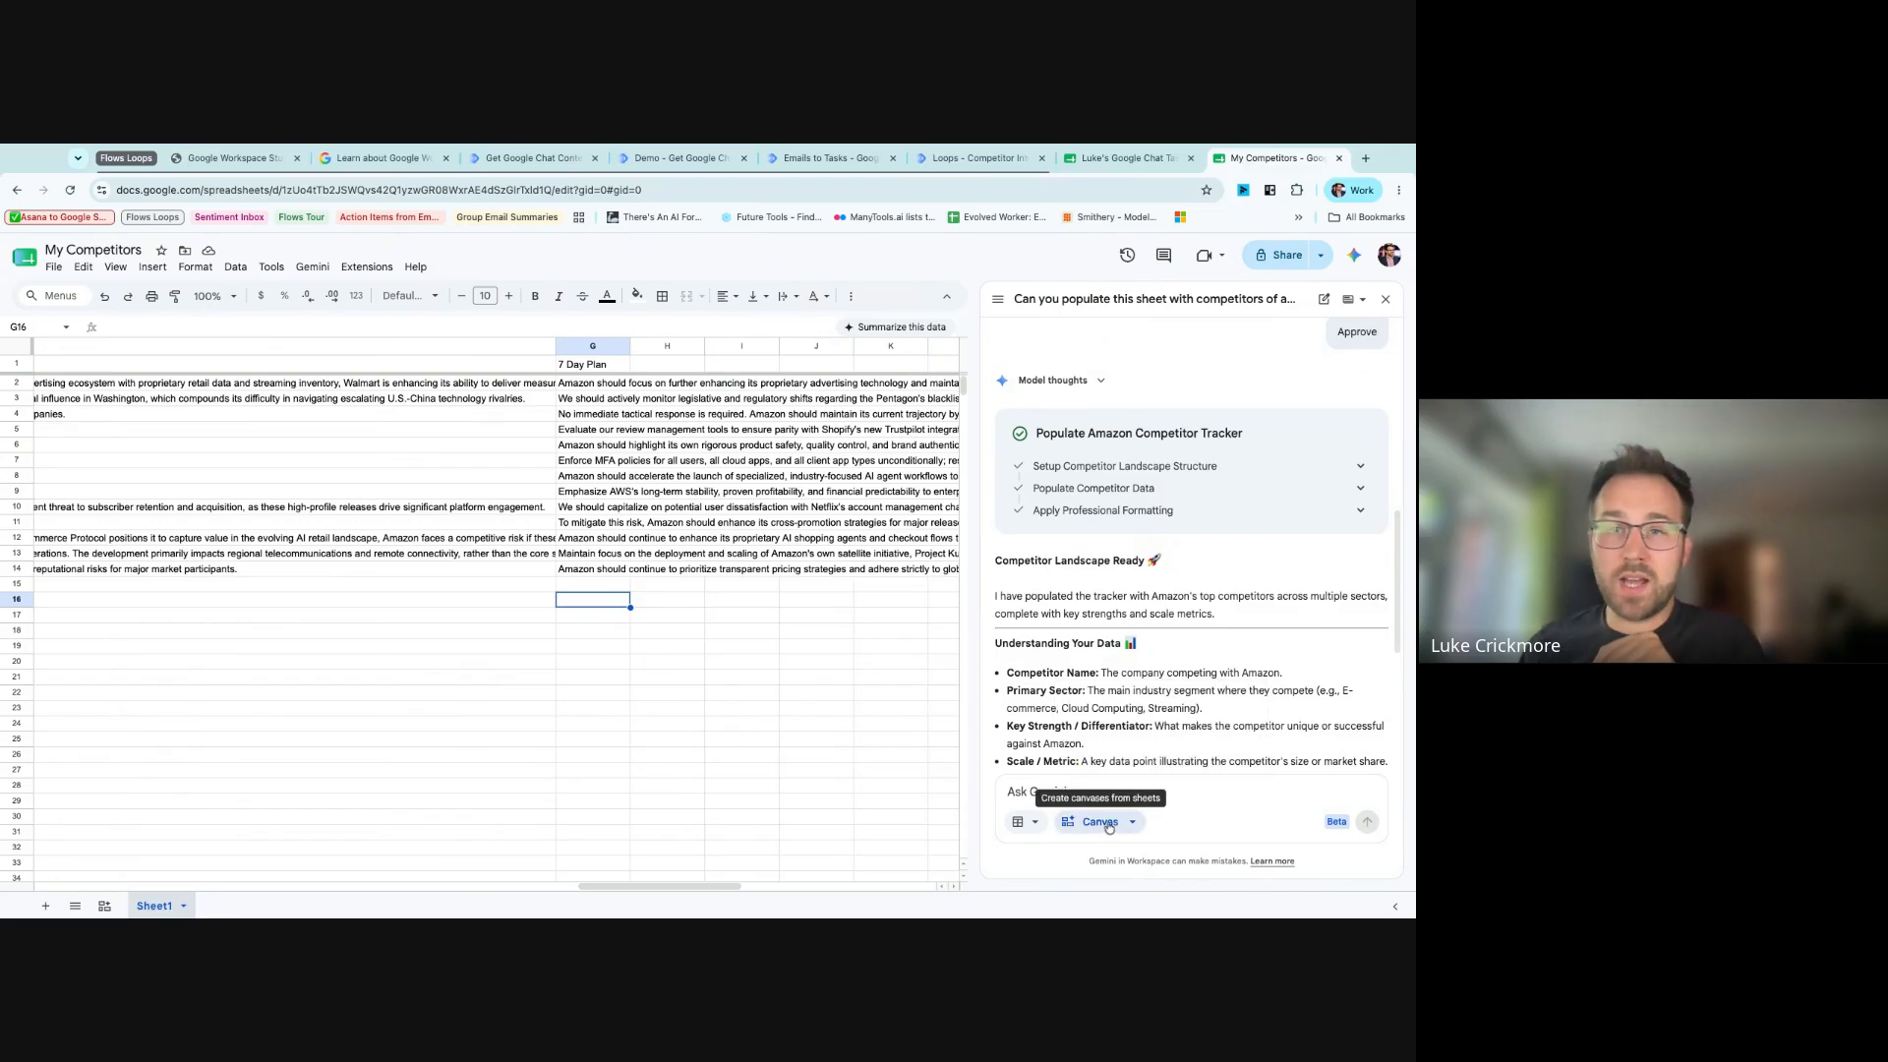
left_click(1094, 820)
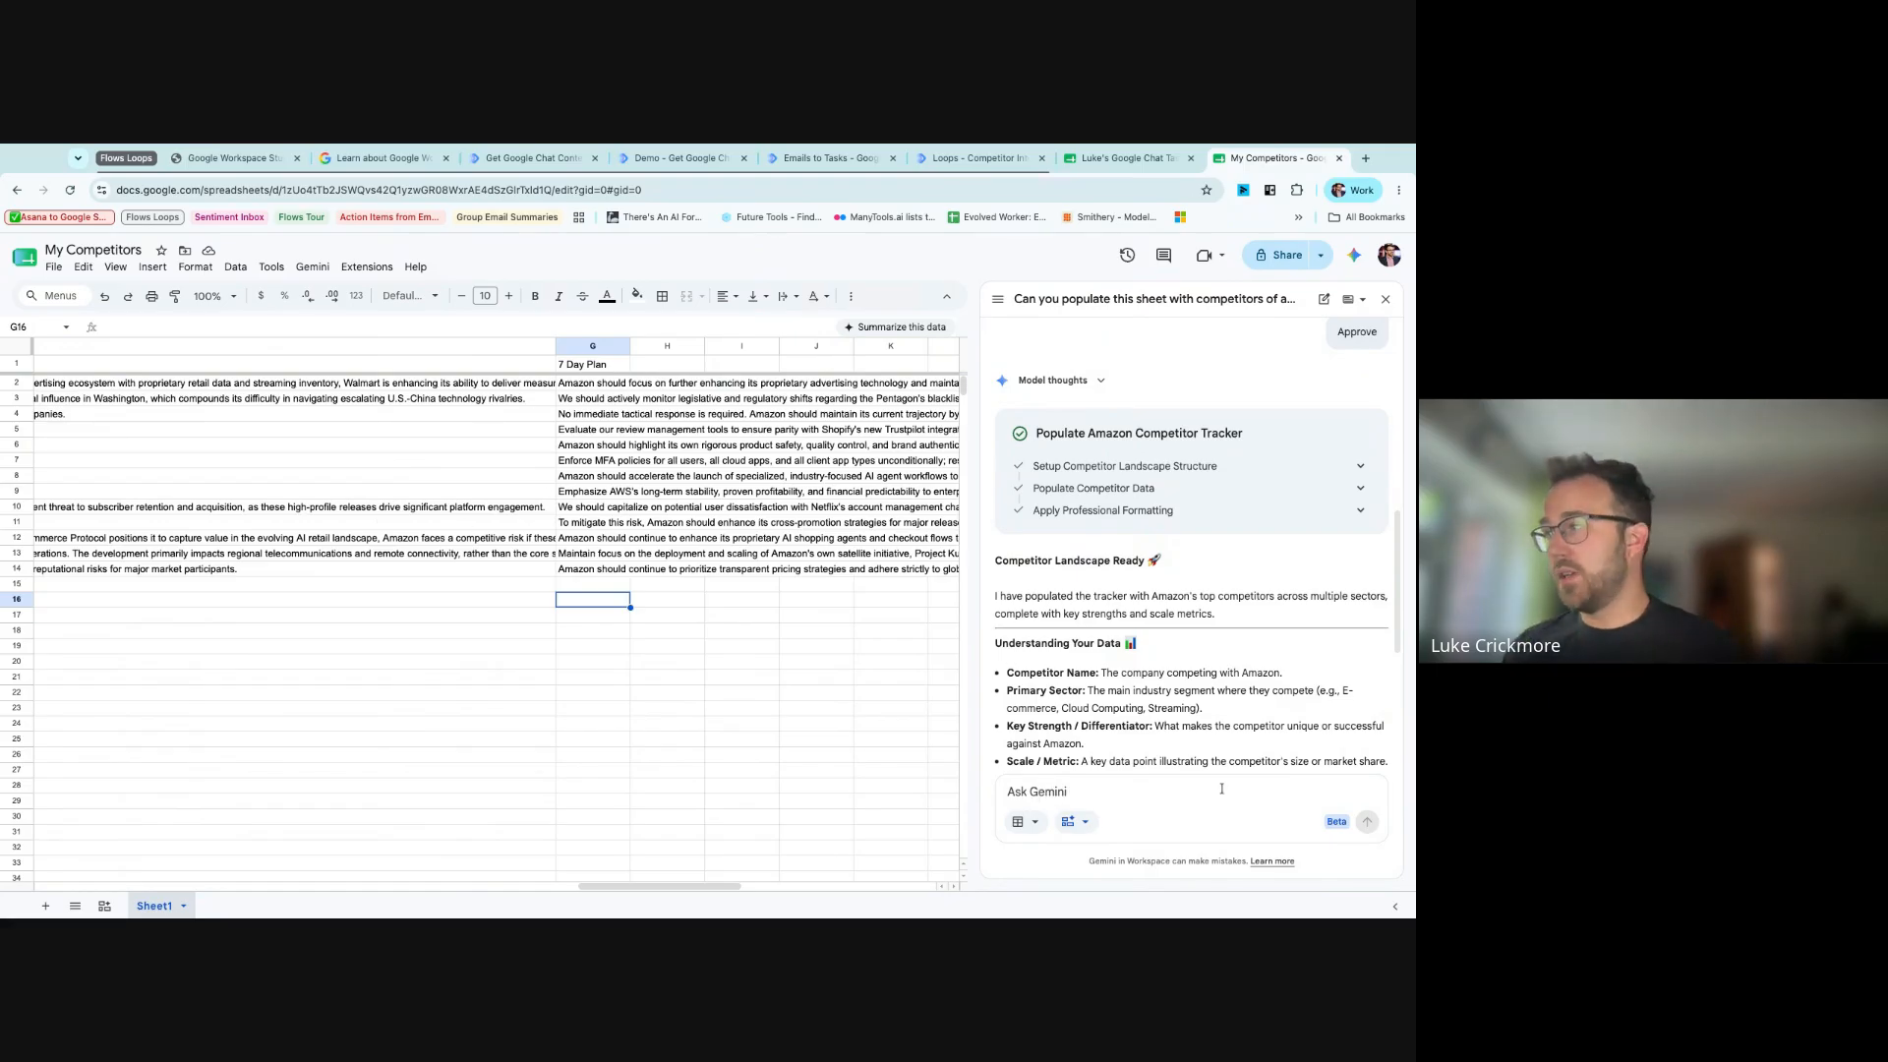
type("Cr")
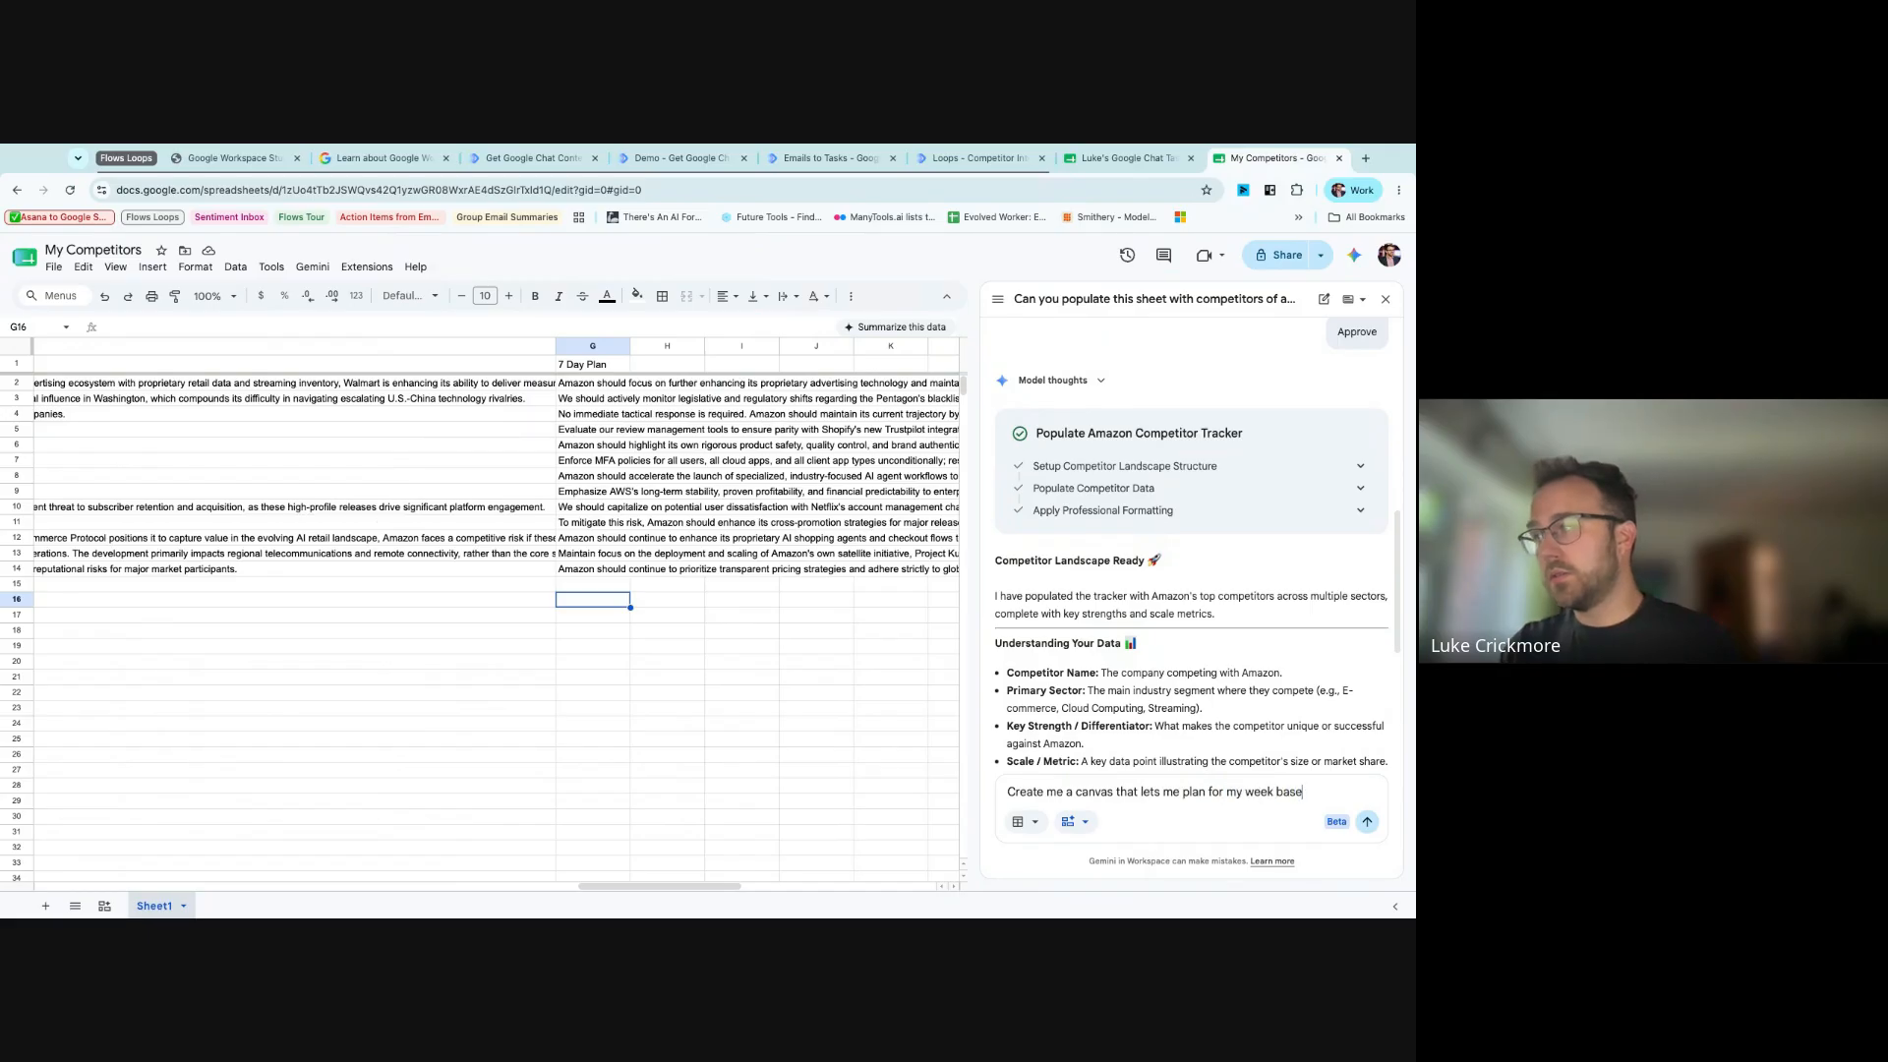
type("the competitor intelligence.")
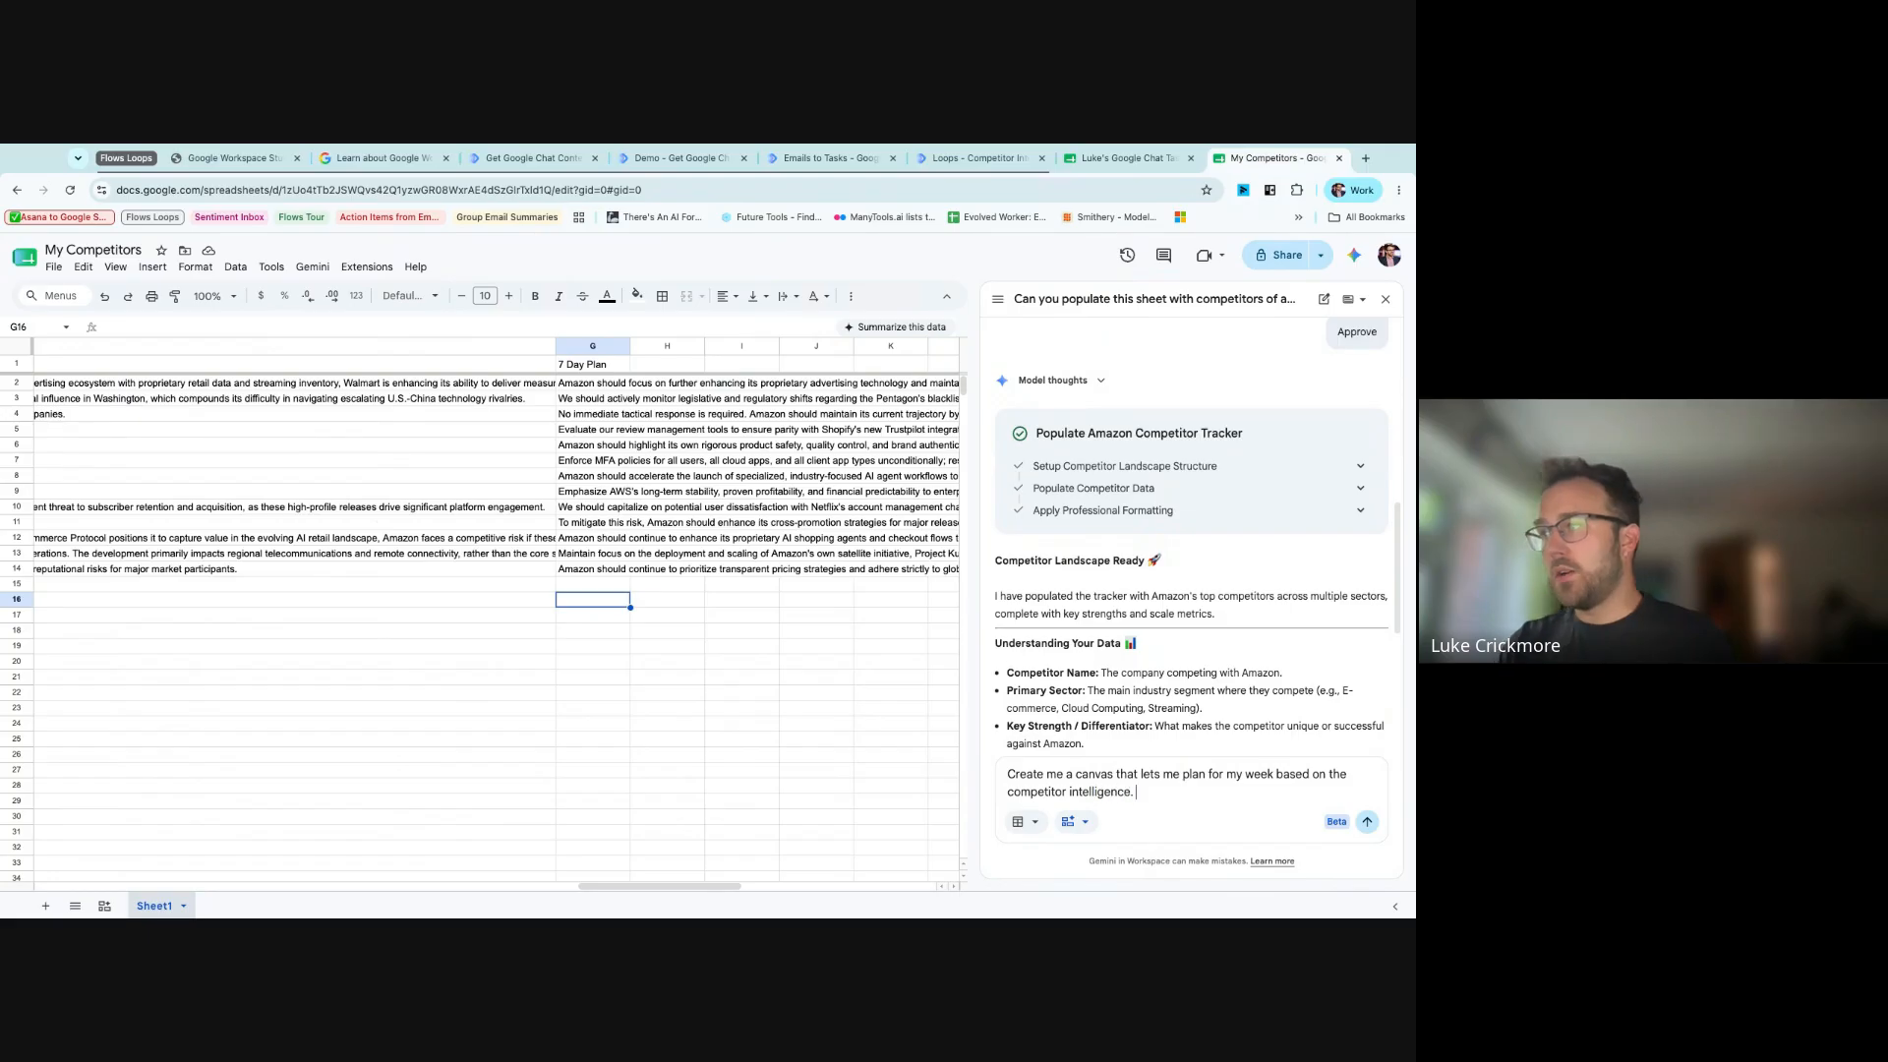
key("Return")
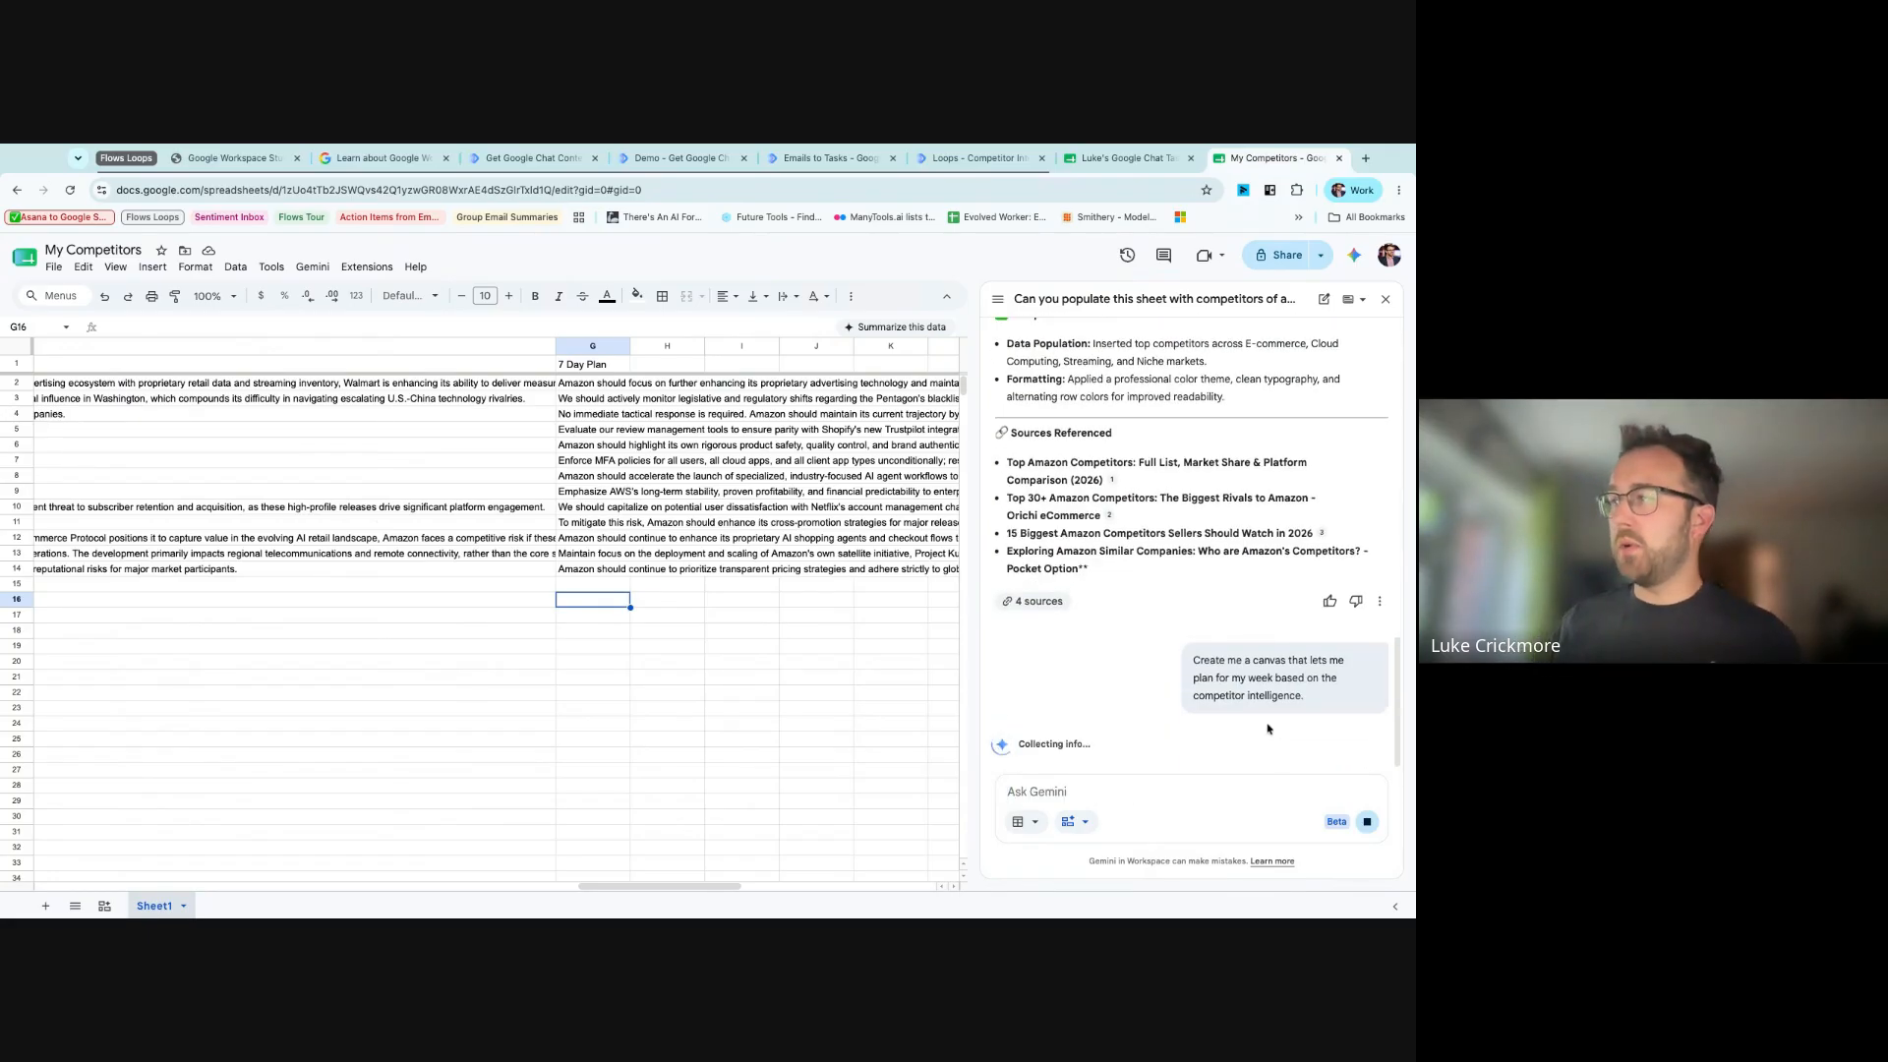
left_click_drag(644, 887, 102, 887)
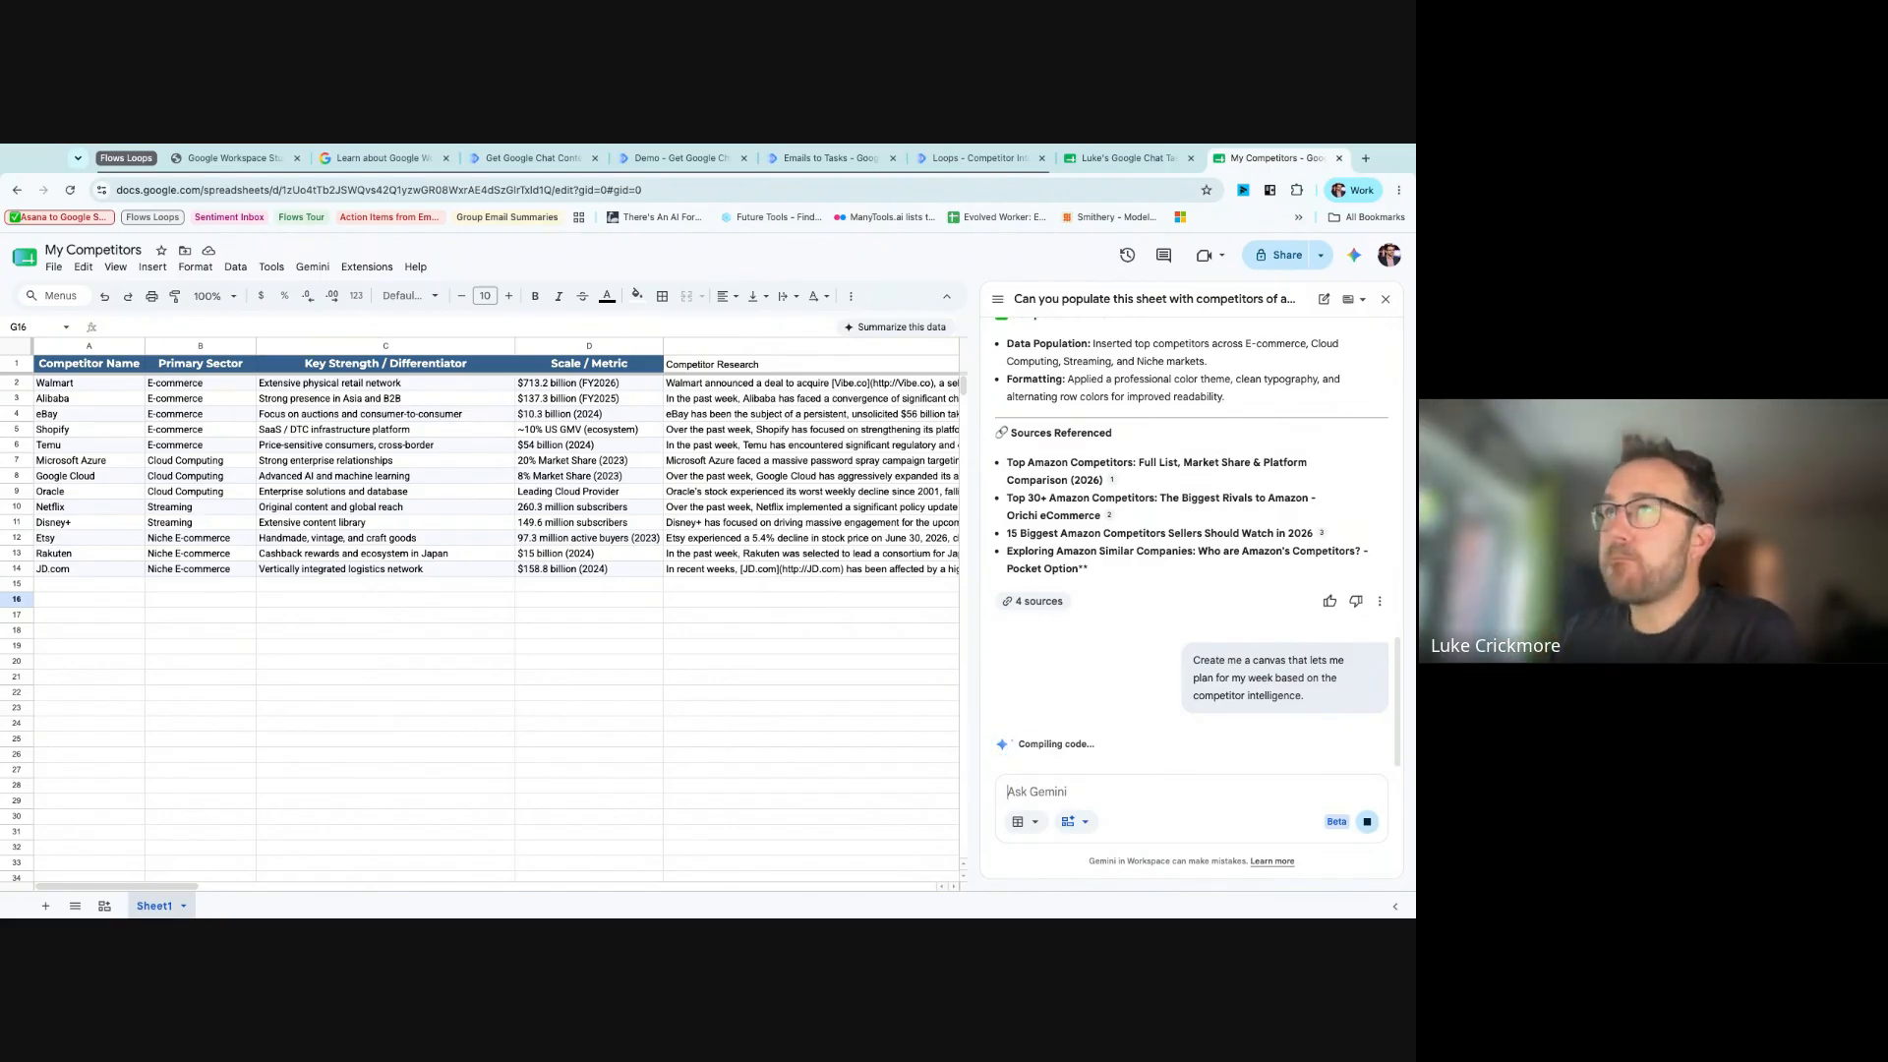
left_click(1095, 823)
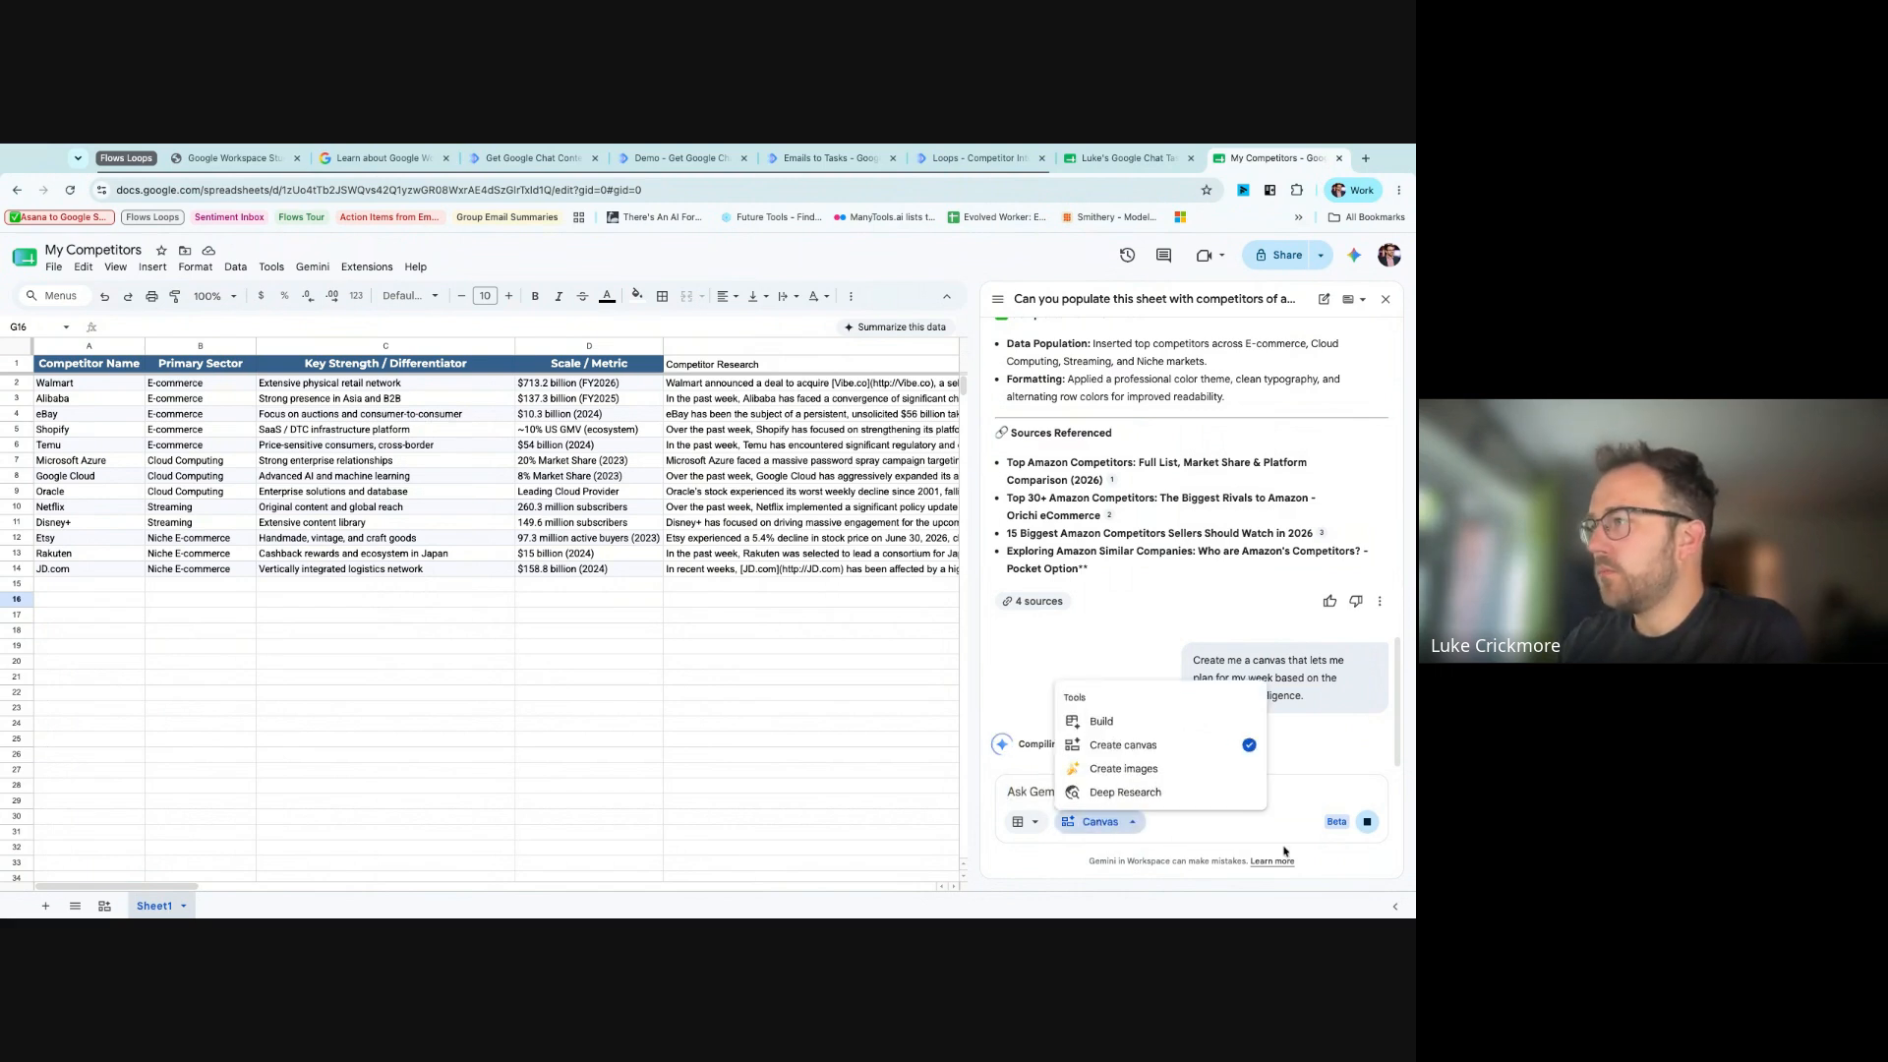
left_click(1255, 833)
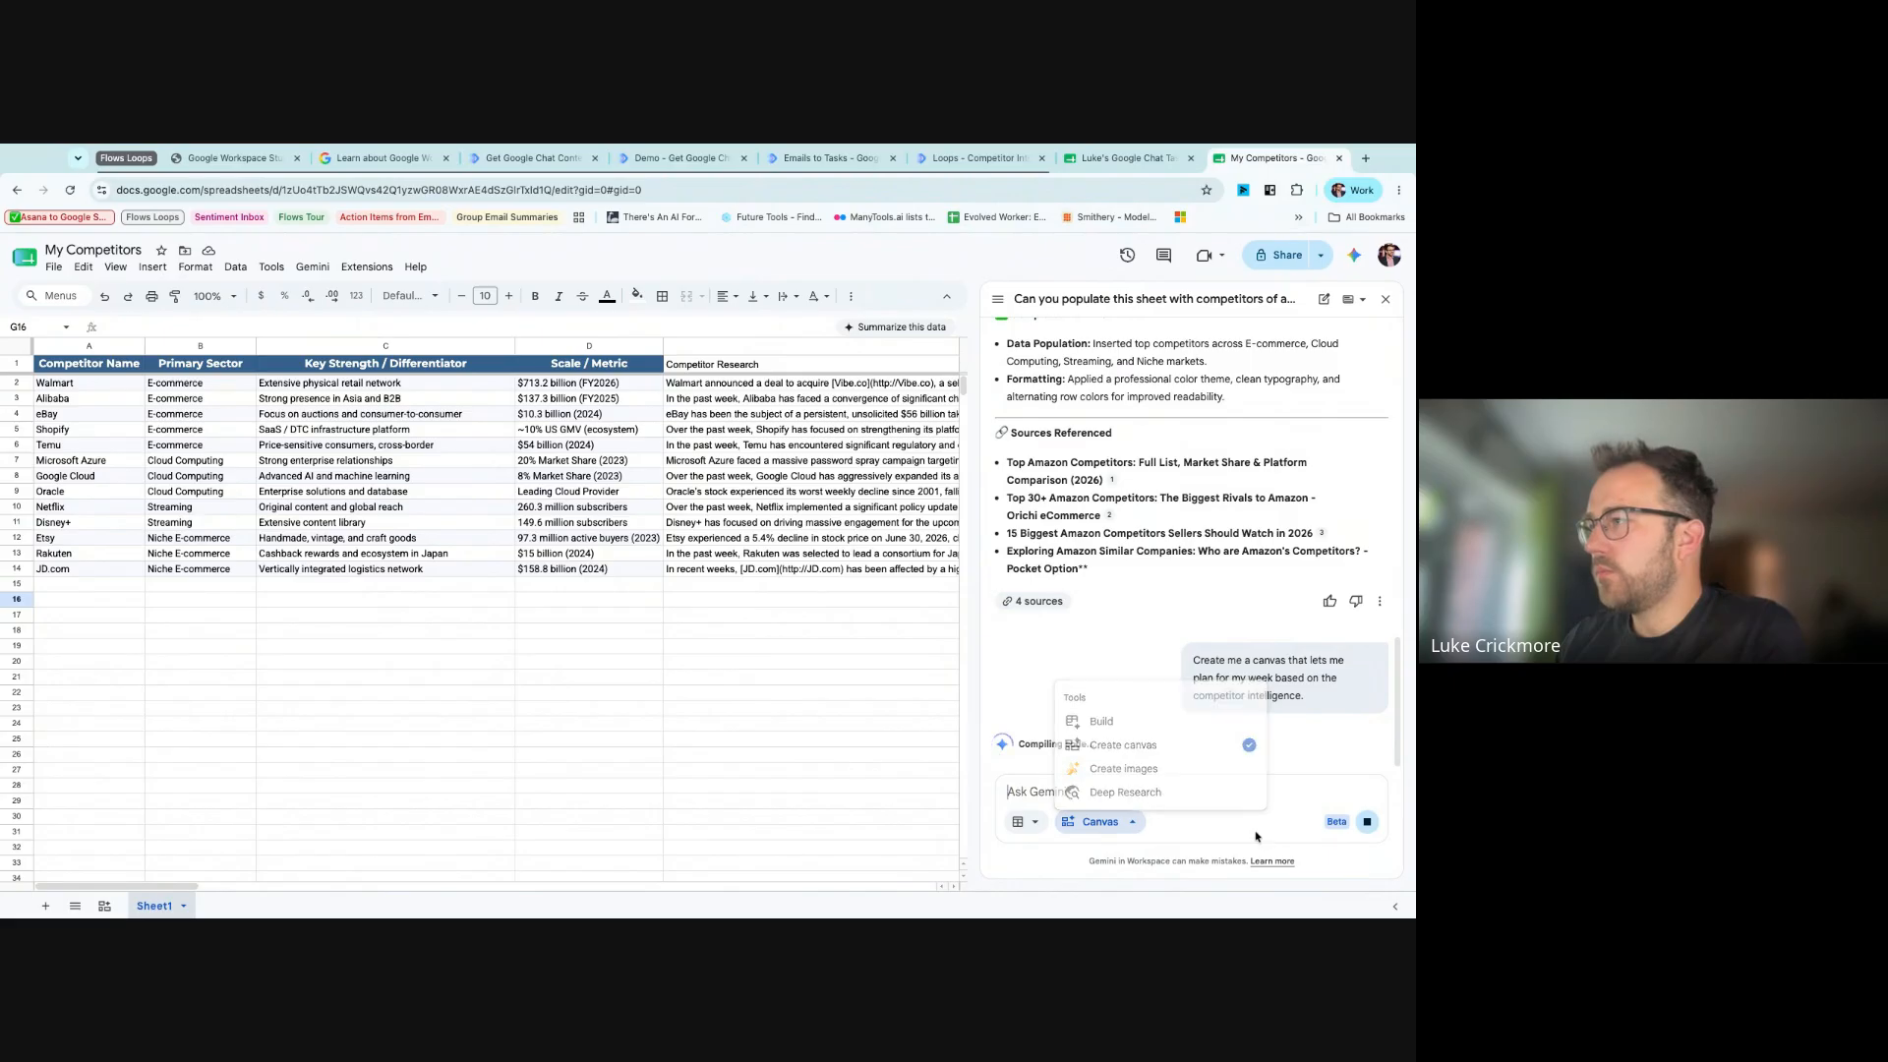
- Enable Chat as an additional source in the Gemini search settings
left_click(1033, 823)
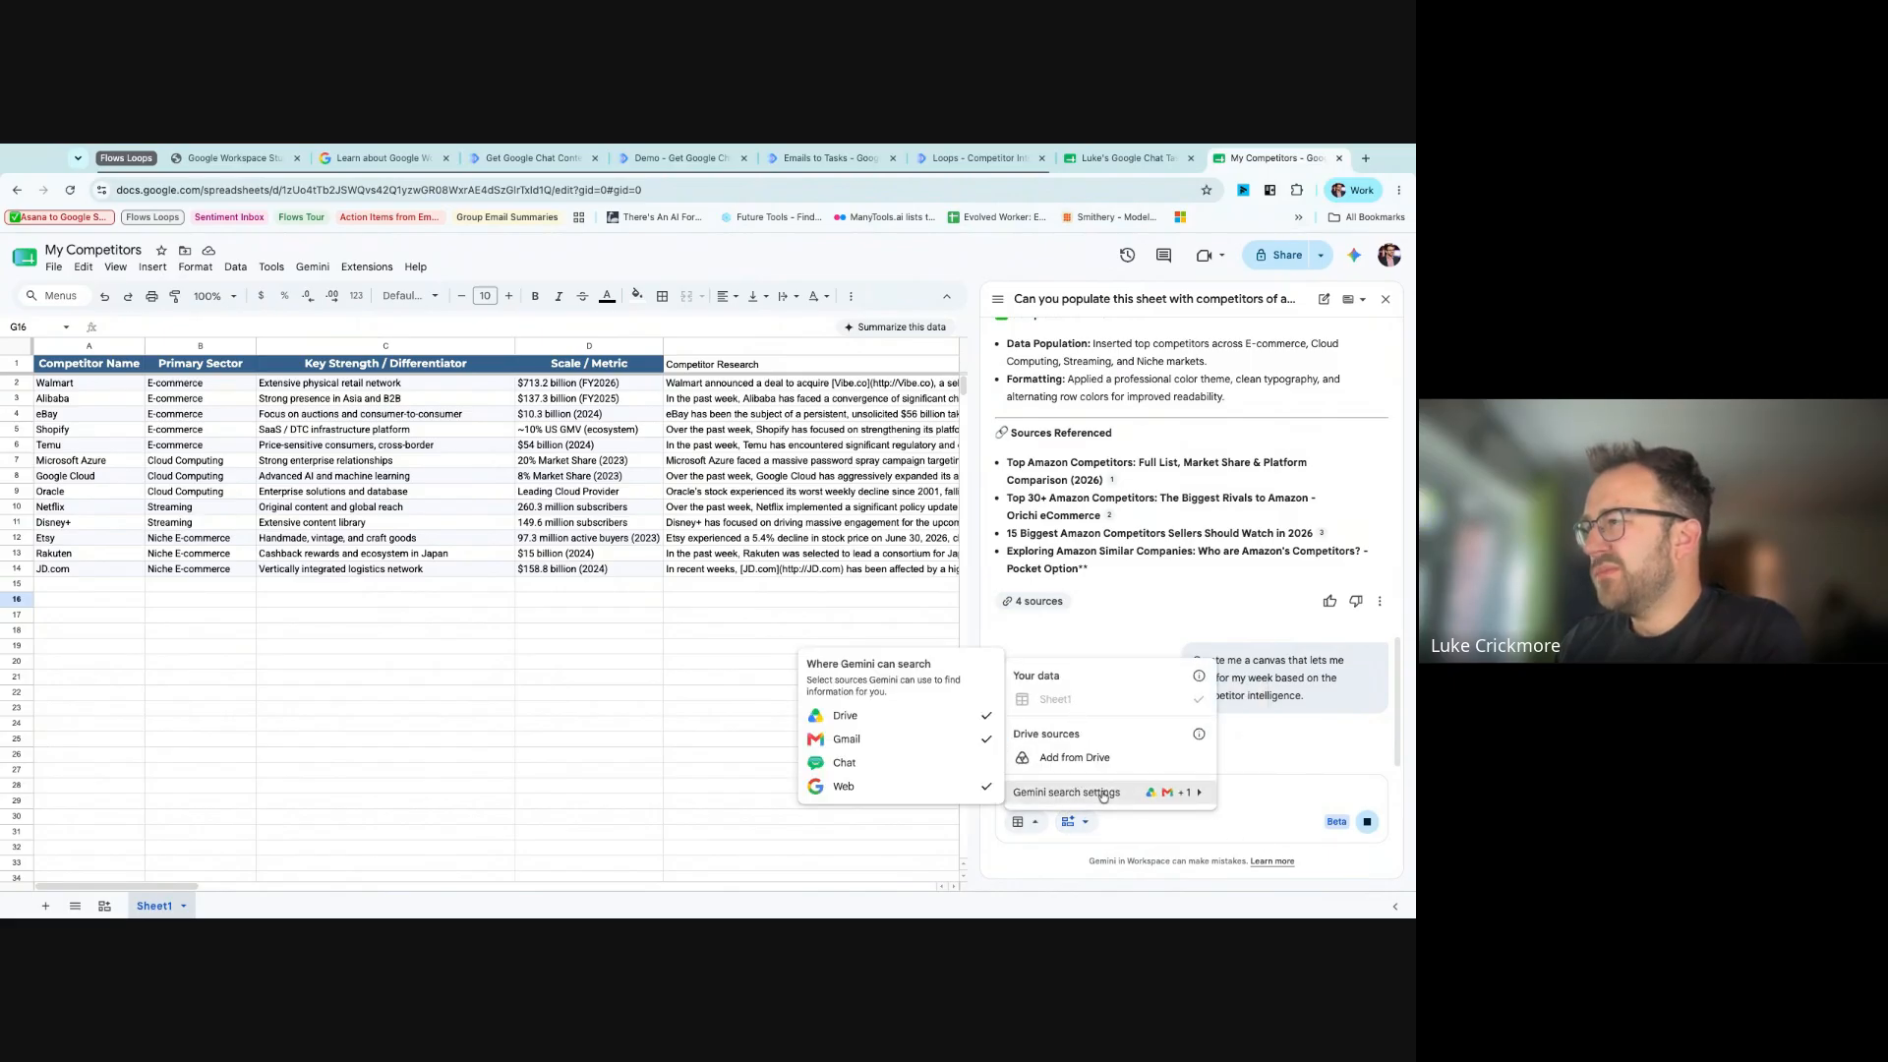
mouse_move(1168, 798)
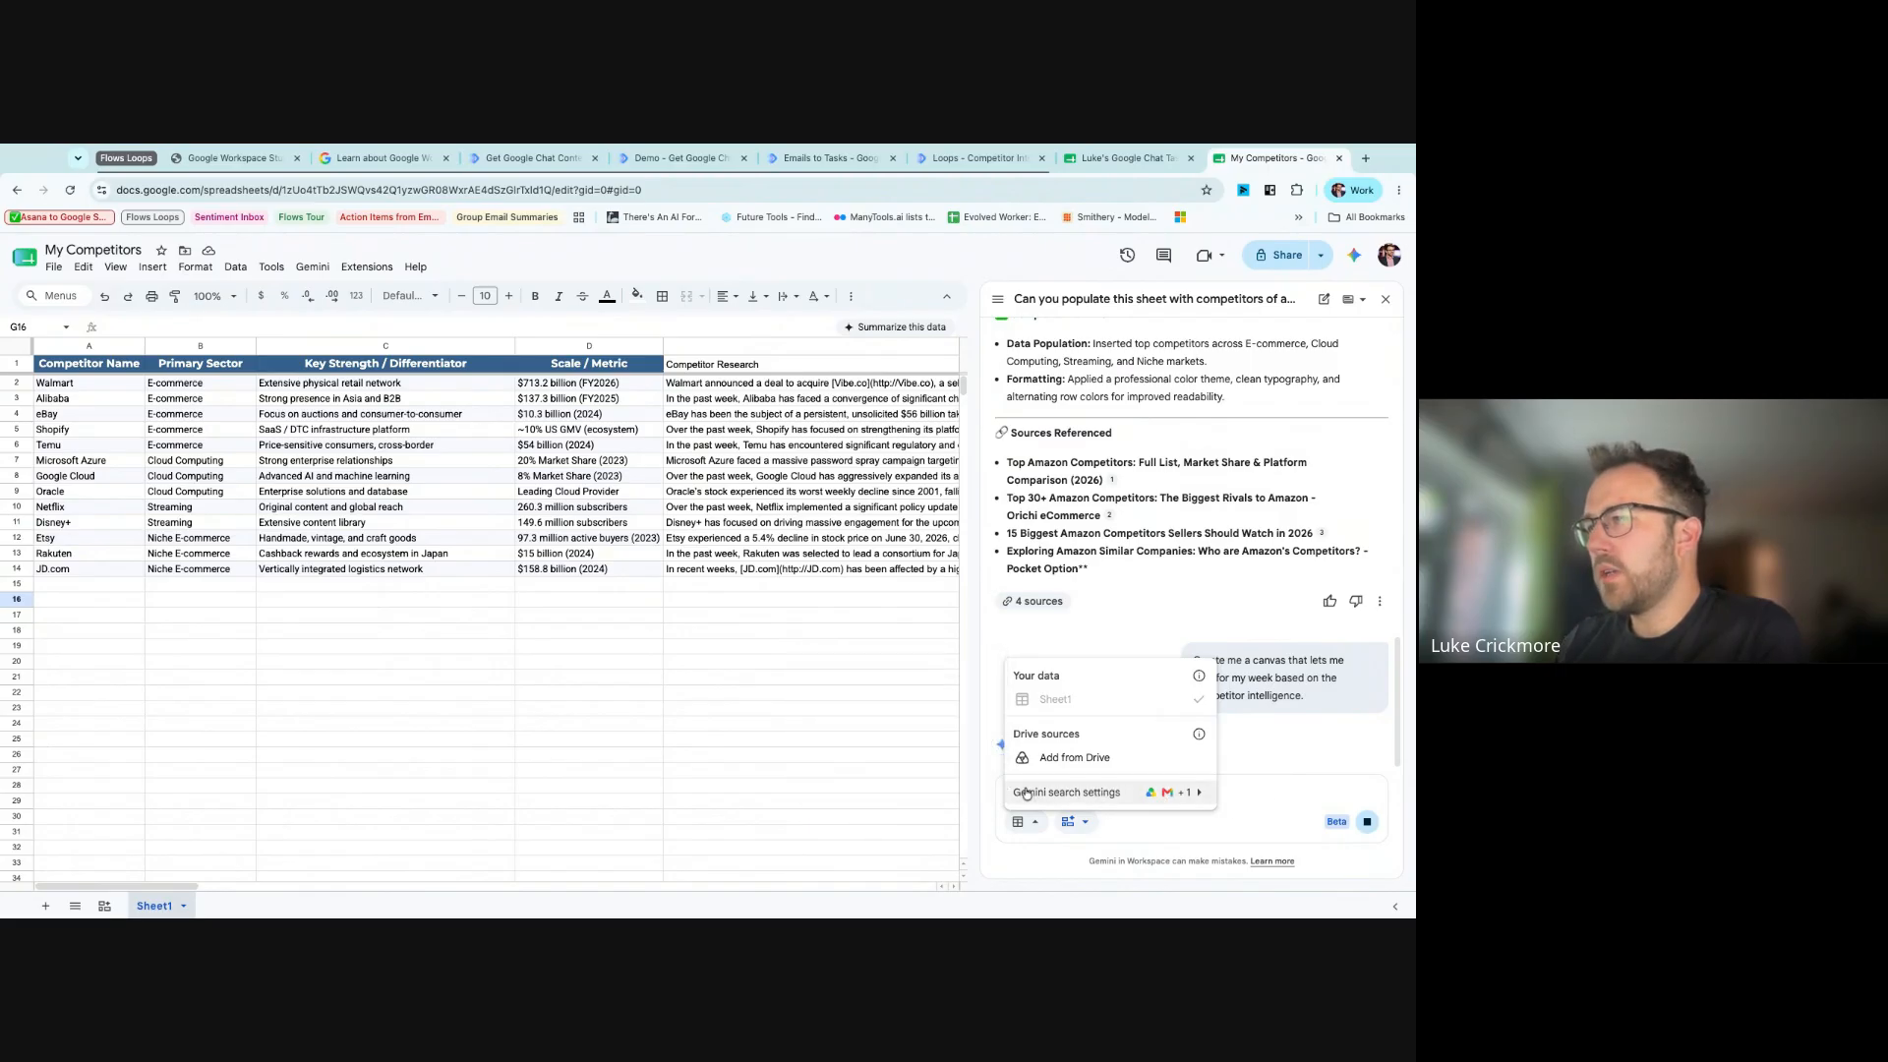
mouse_move(1018, 793)
left_click(955, 763)
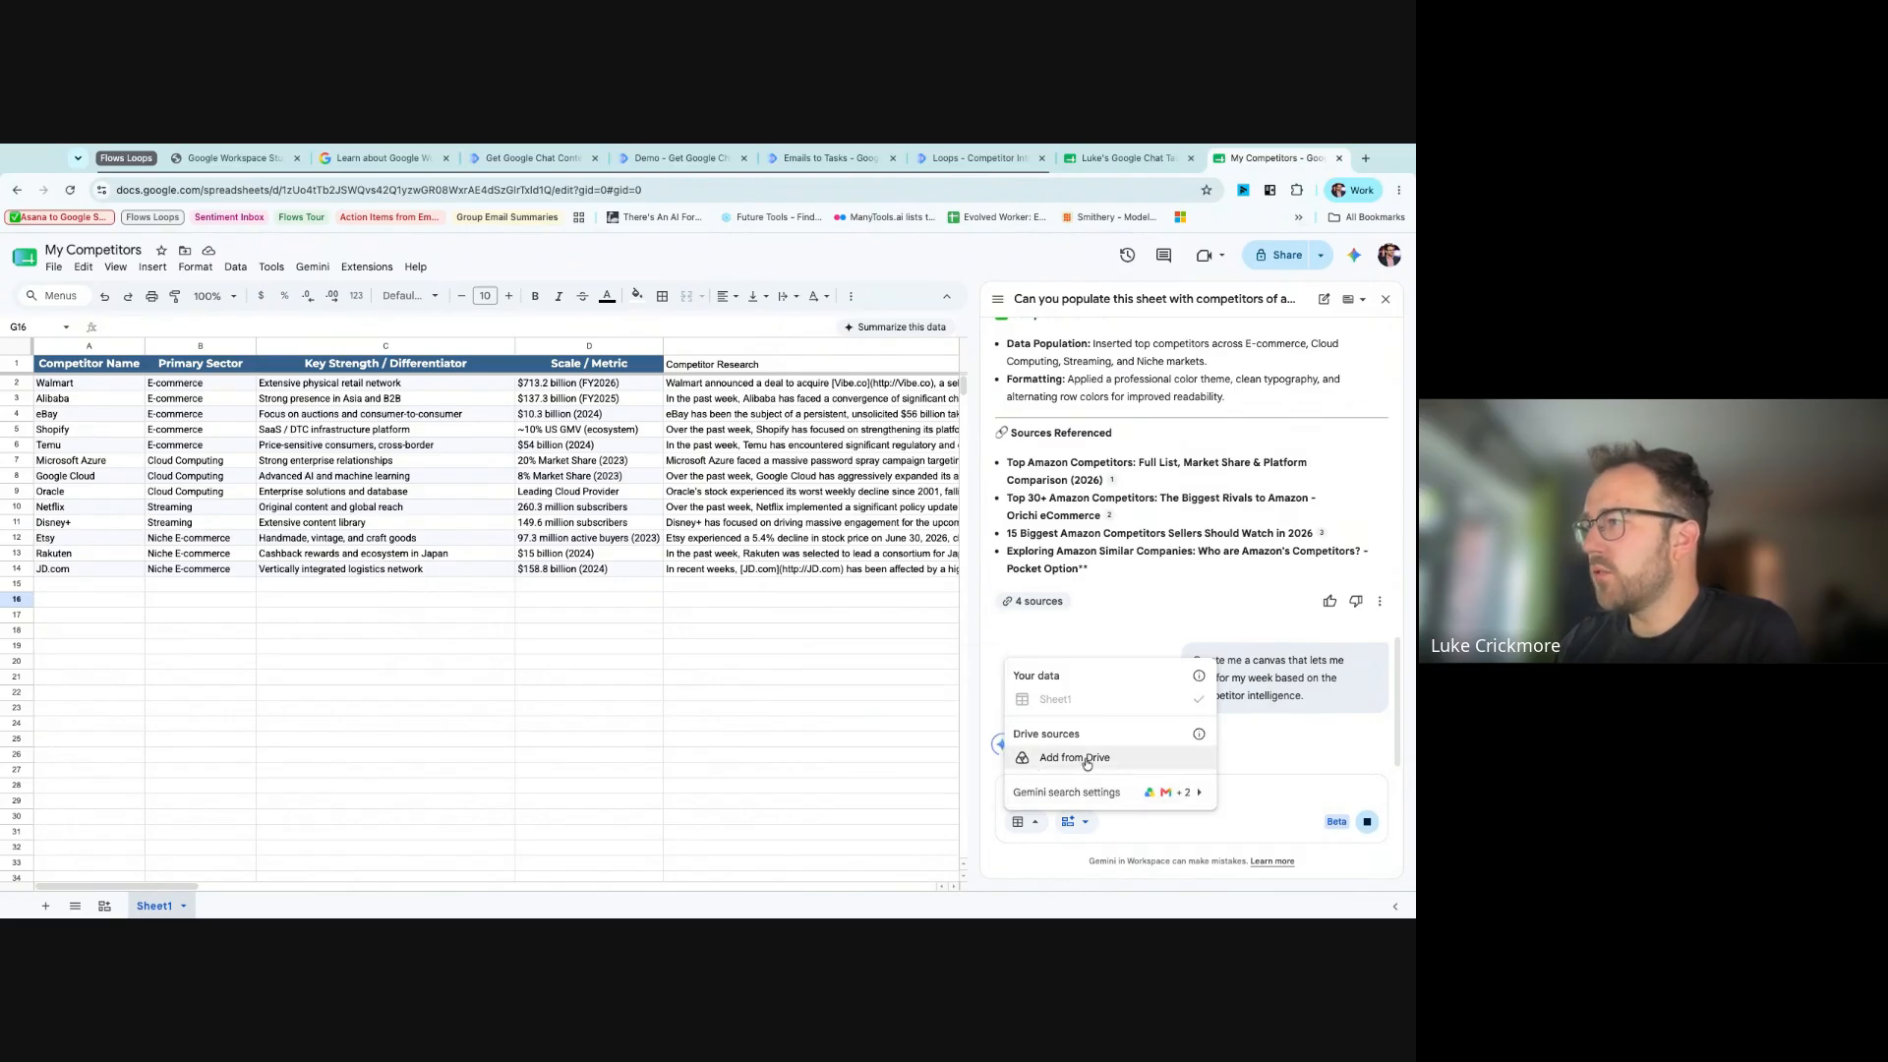
left_click(1244, 802)
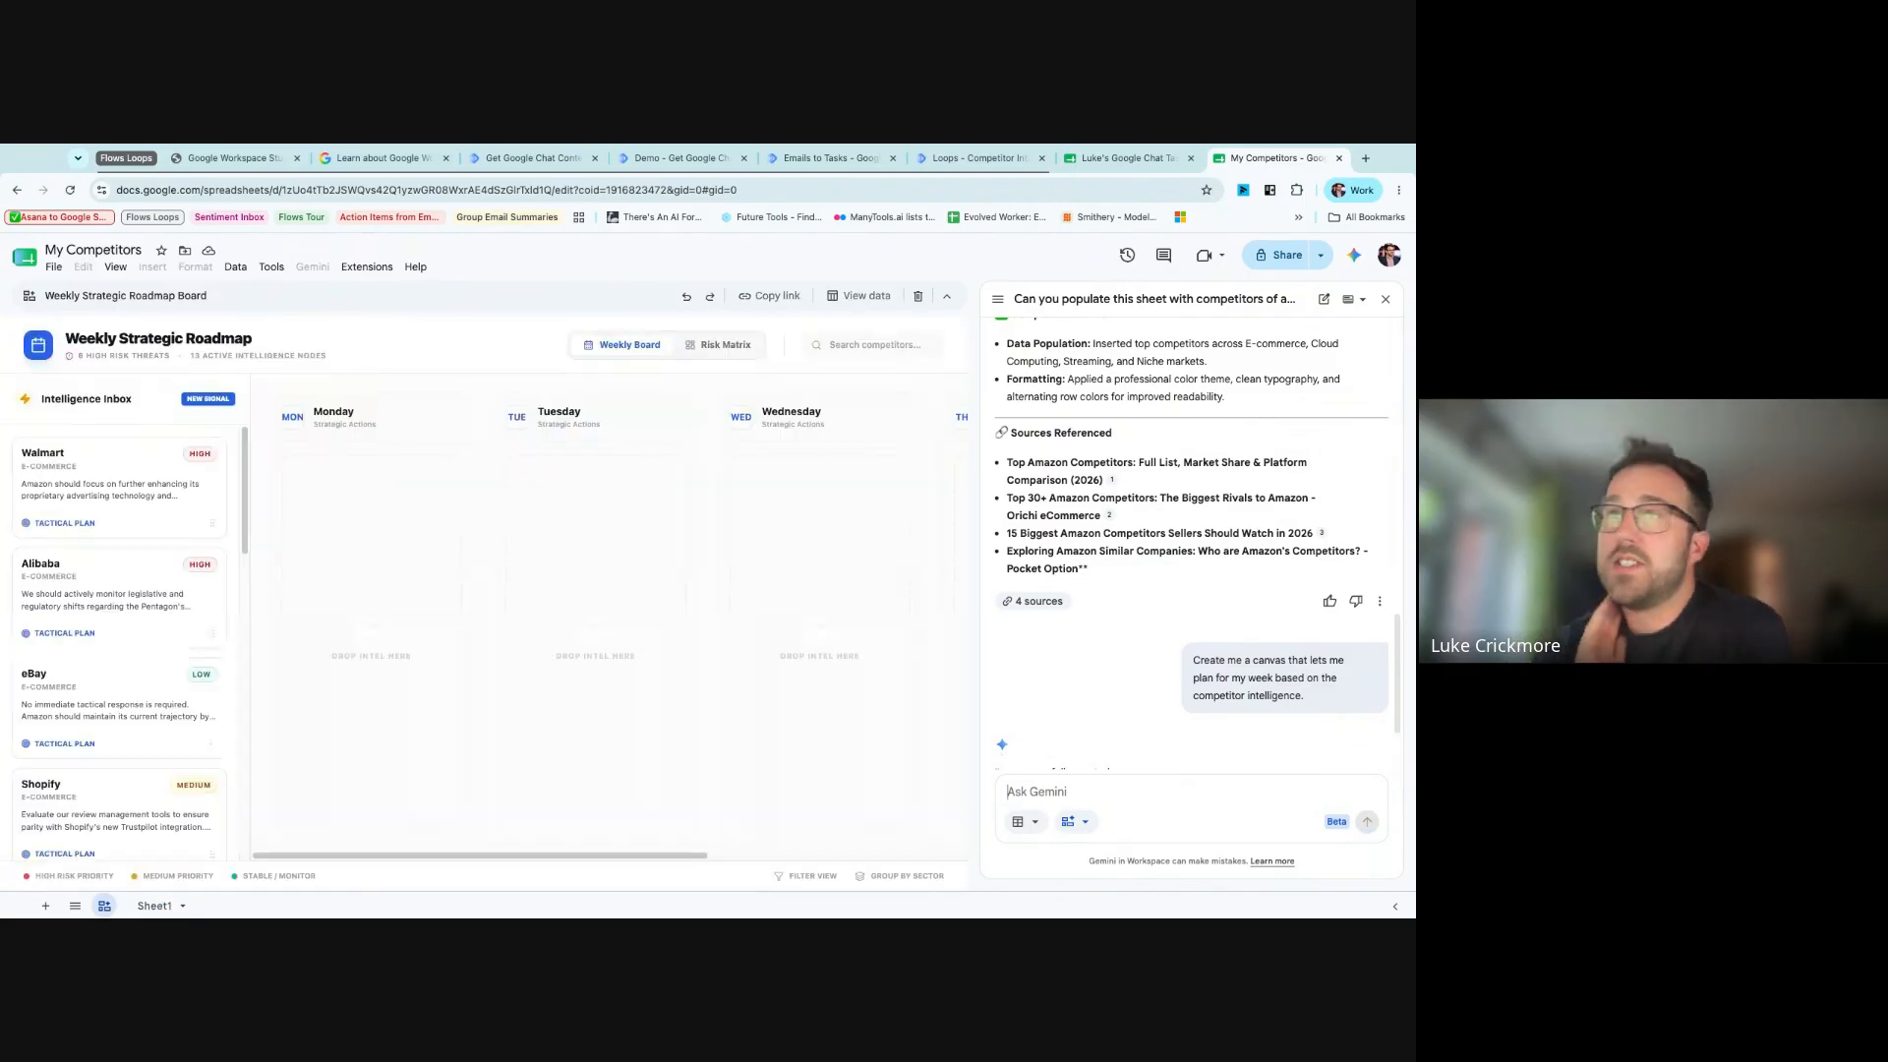
- Arrange the Weekly Board cards with Temu on Monday, Walmart on Tuesday and eBay on Wednesday
left_click(172, 494)
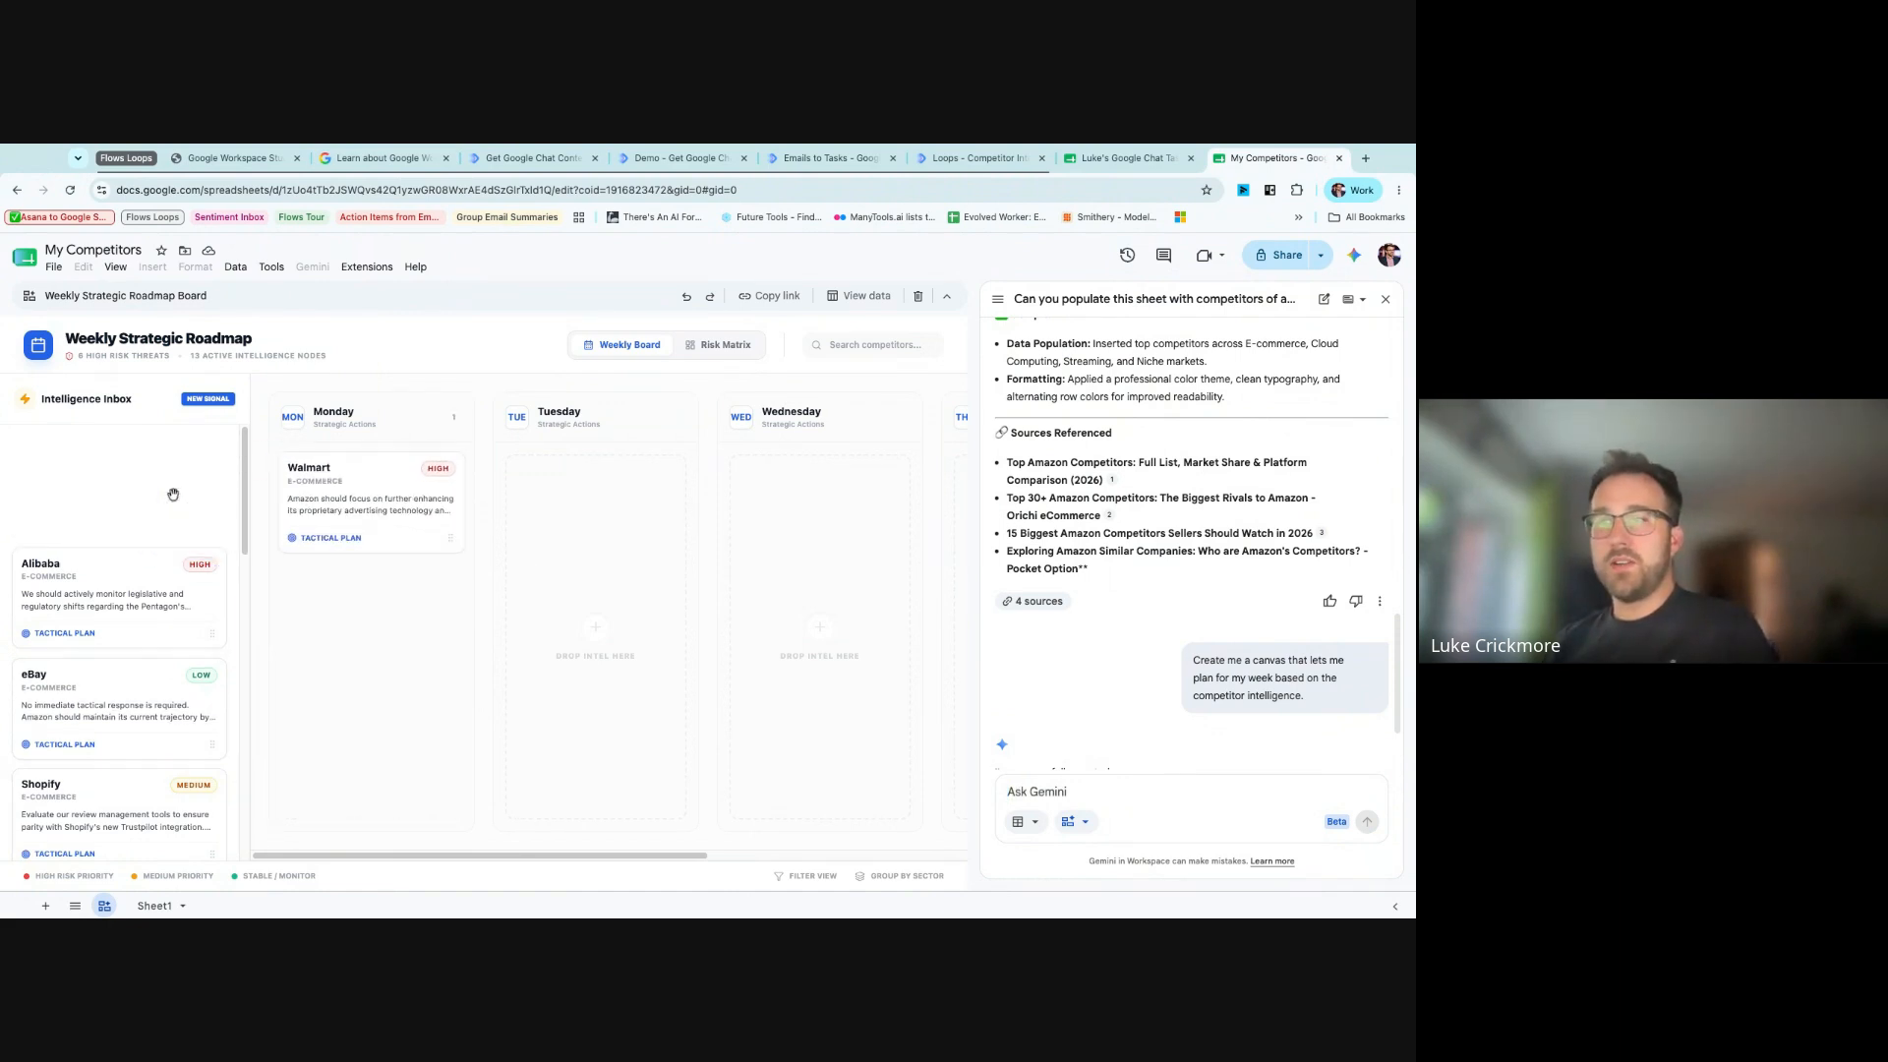
left_click(111, 599)
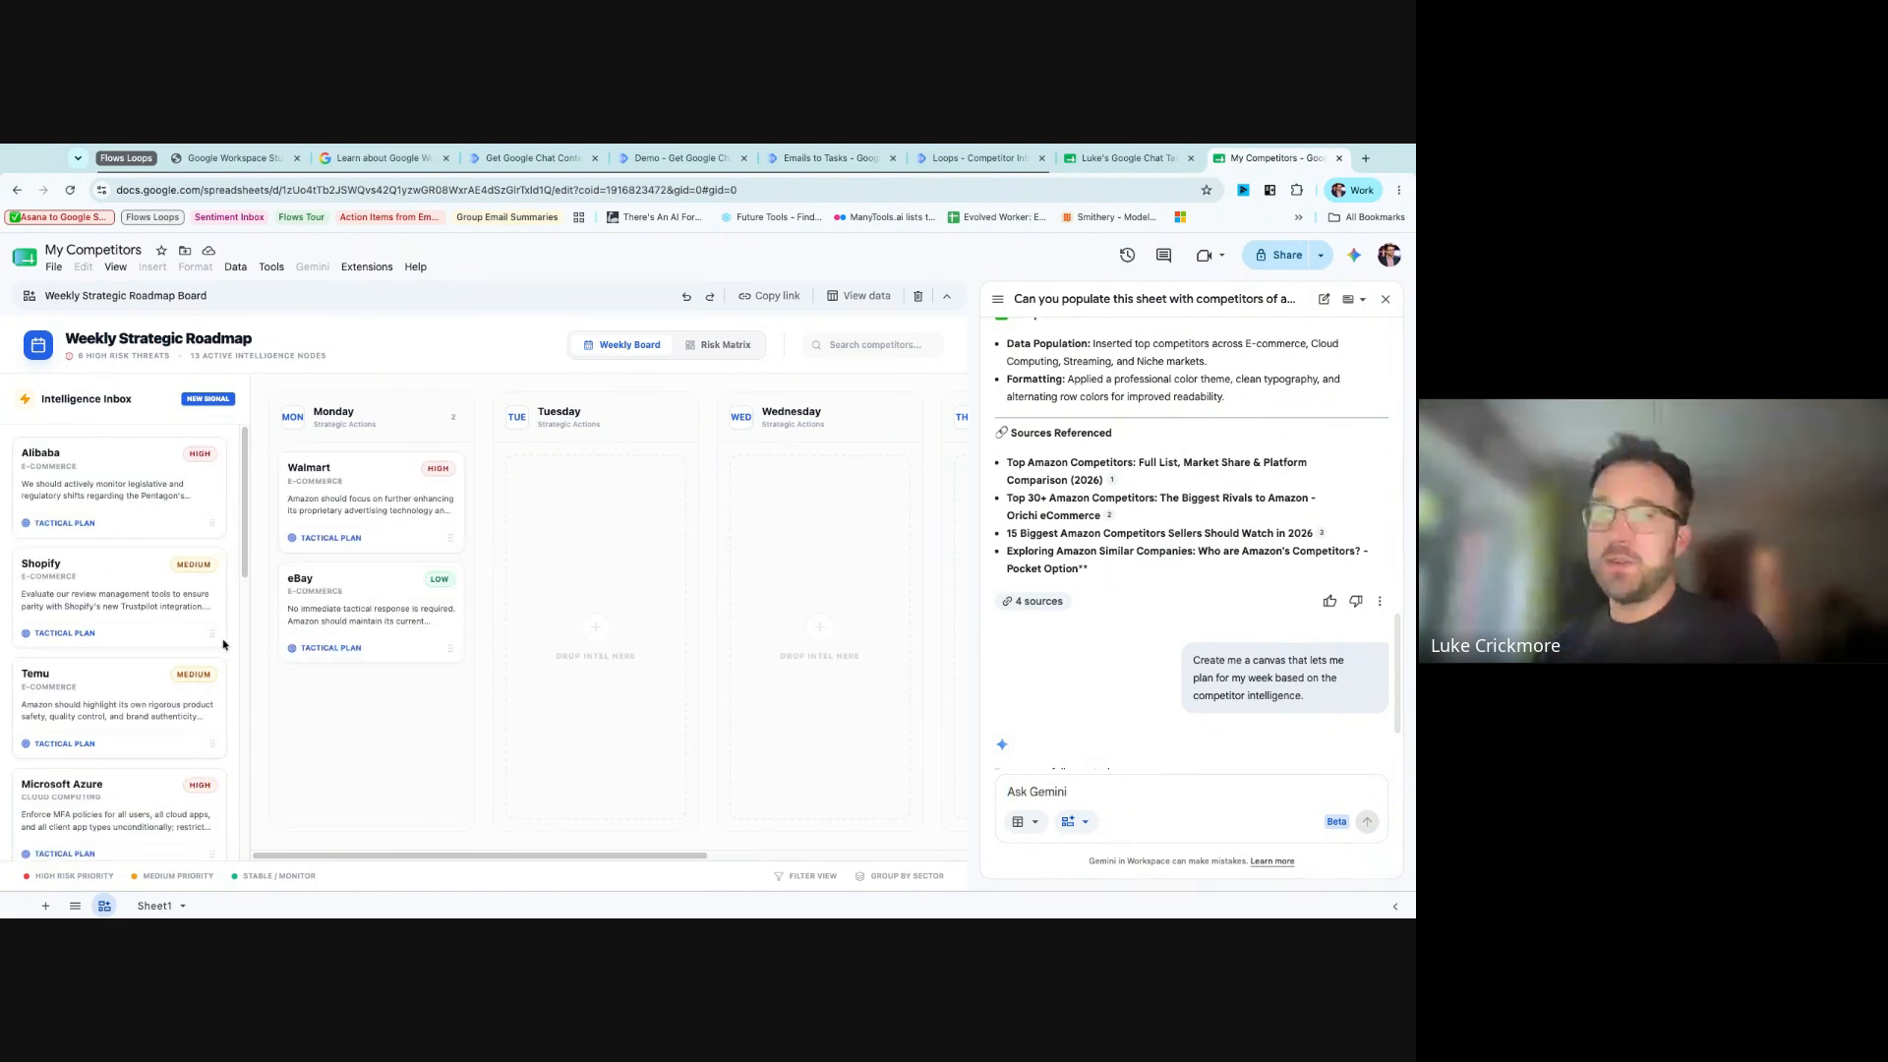
left_click(85, 706)
left_click(325, 627)
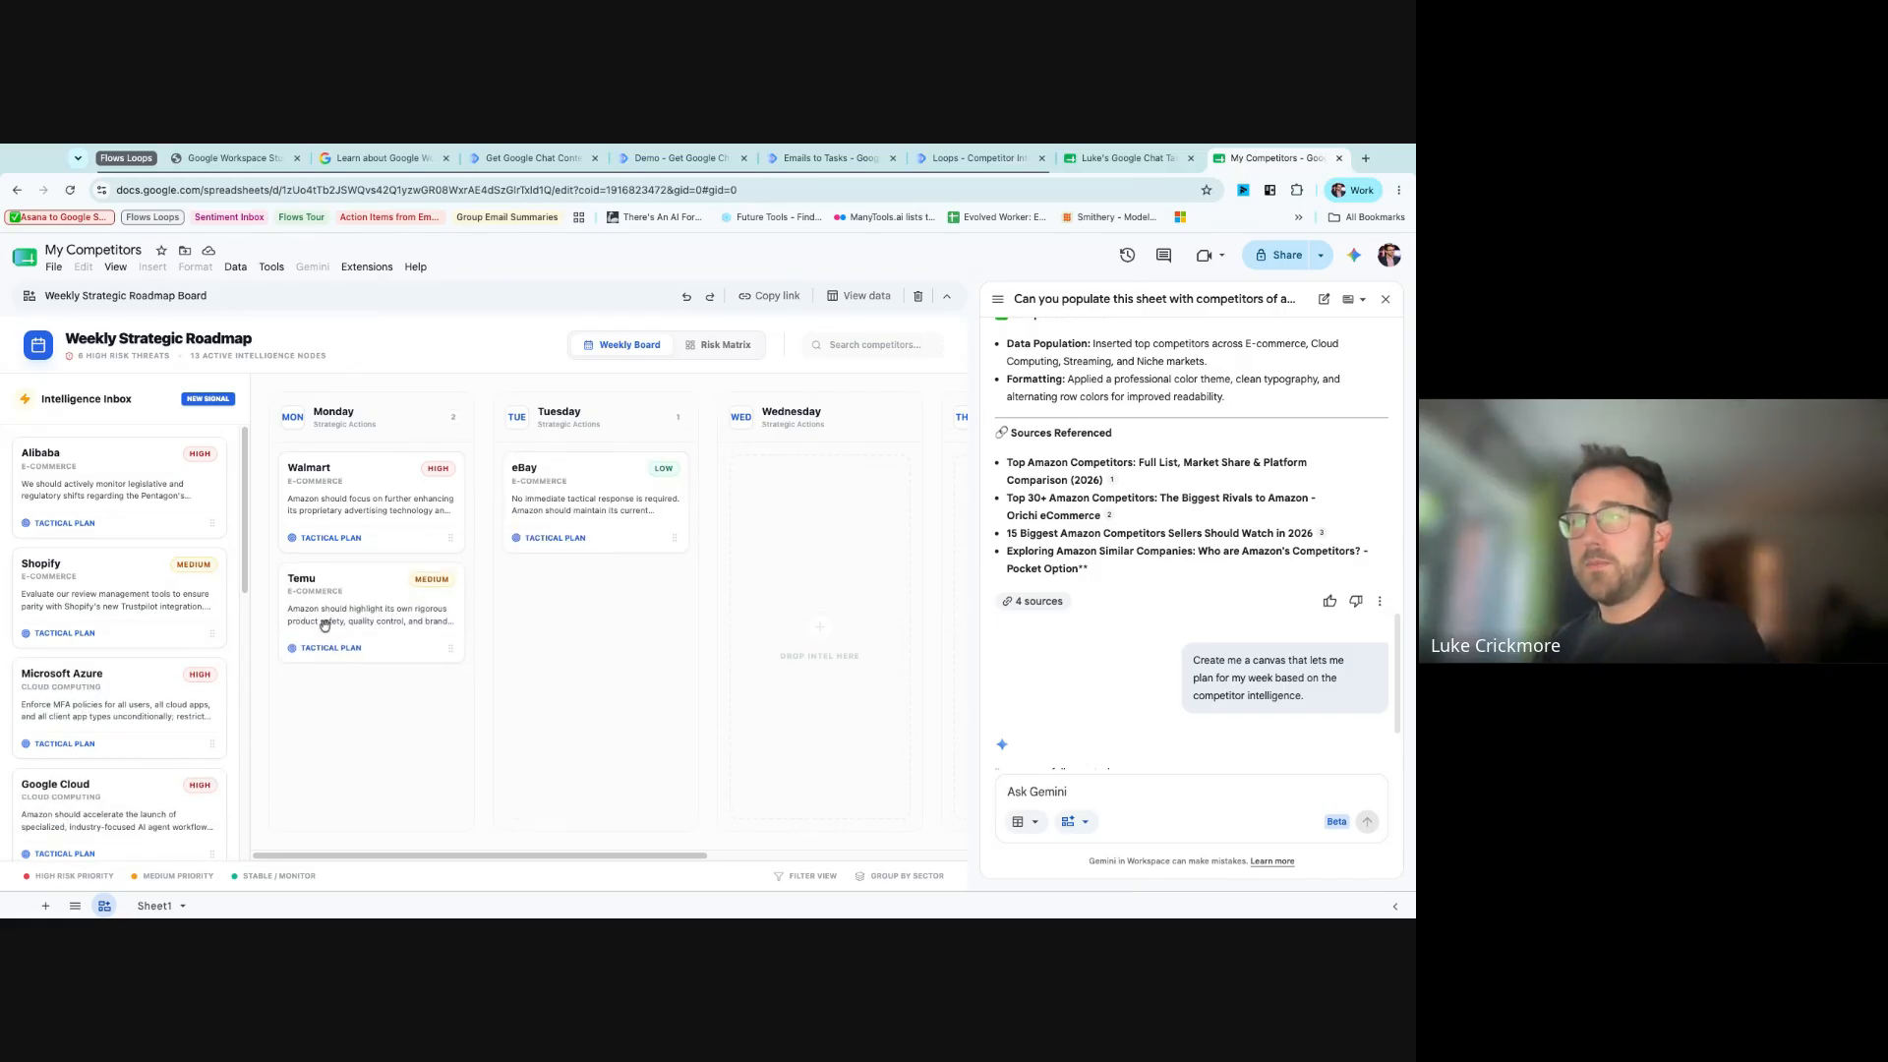
left_click(379, 513)
left_click(639, 509)
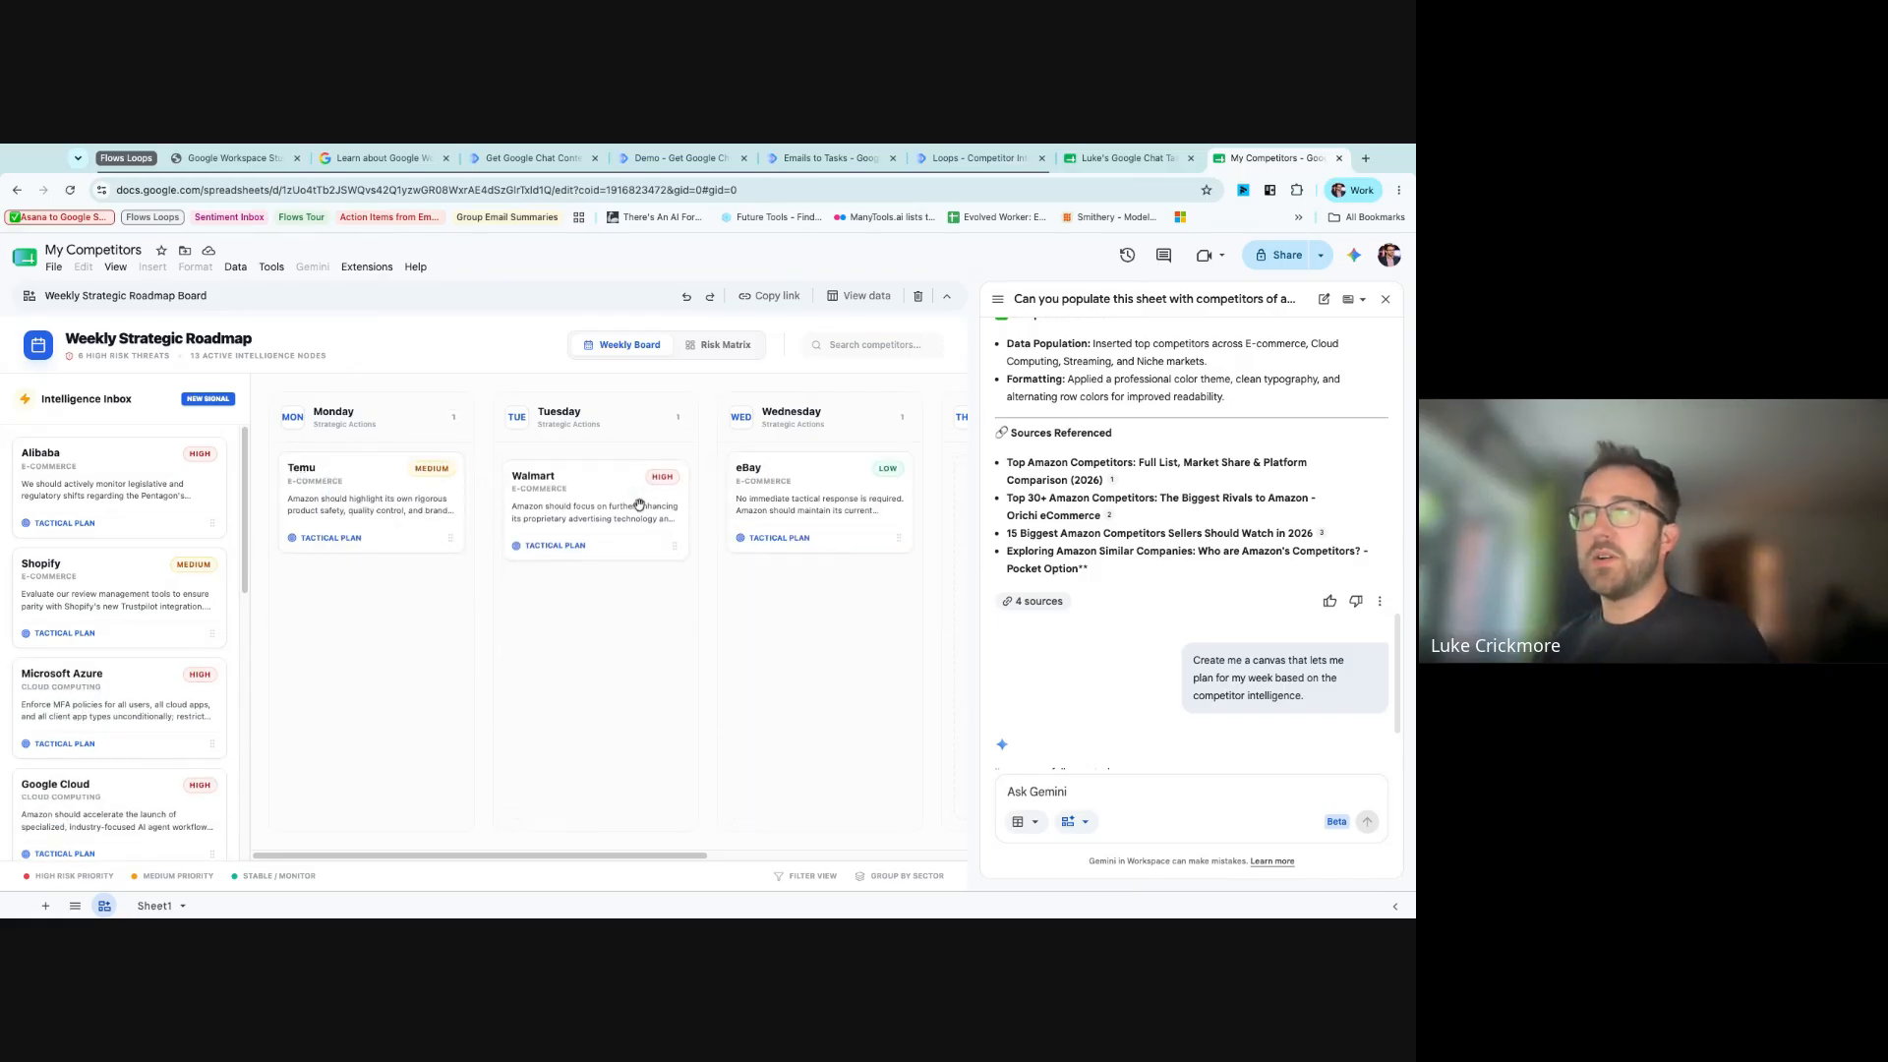
- Examine the Risk Matrix view of the Weekly Strategic Roadmap, including the Alibaba and Walmart cards
left_click(717, 347)
scroll(324, 586, "down", 6)
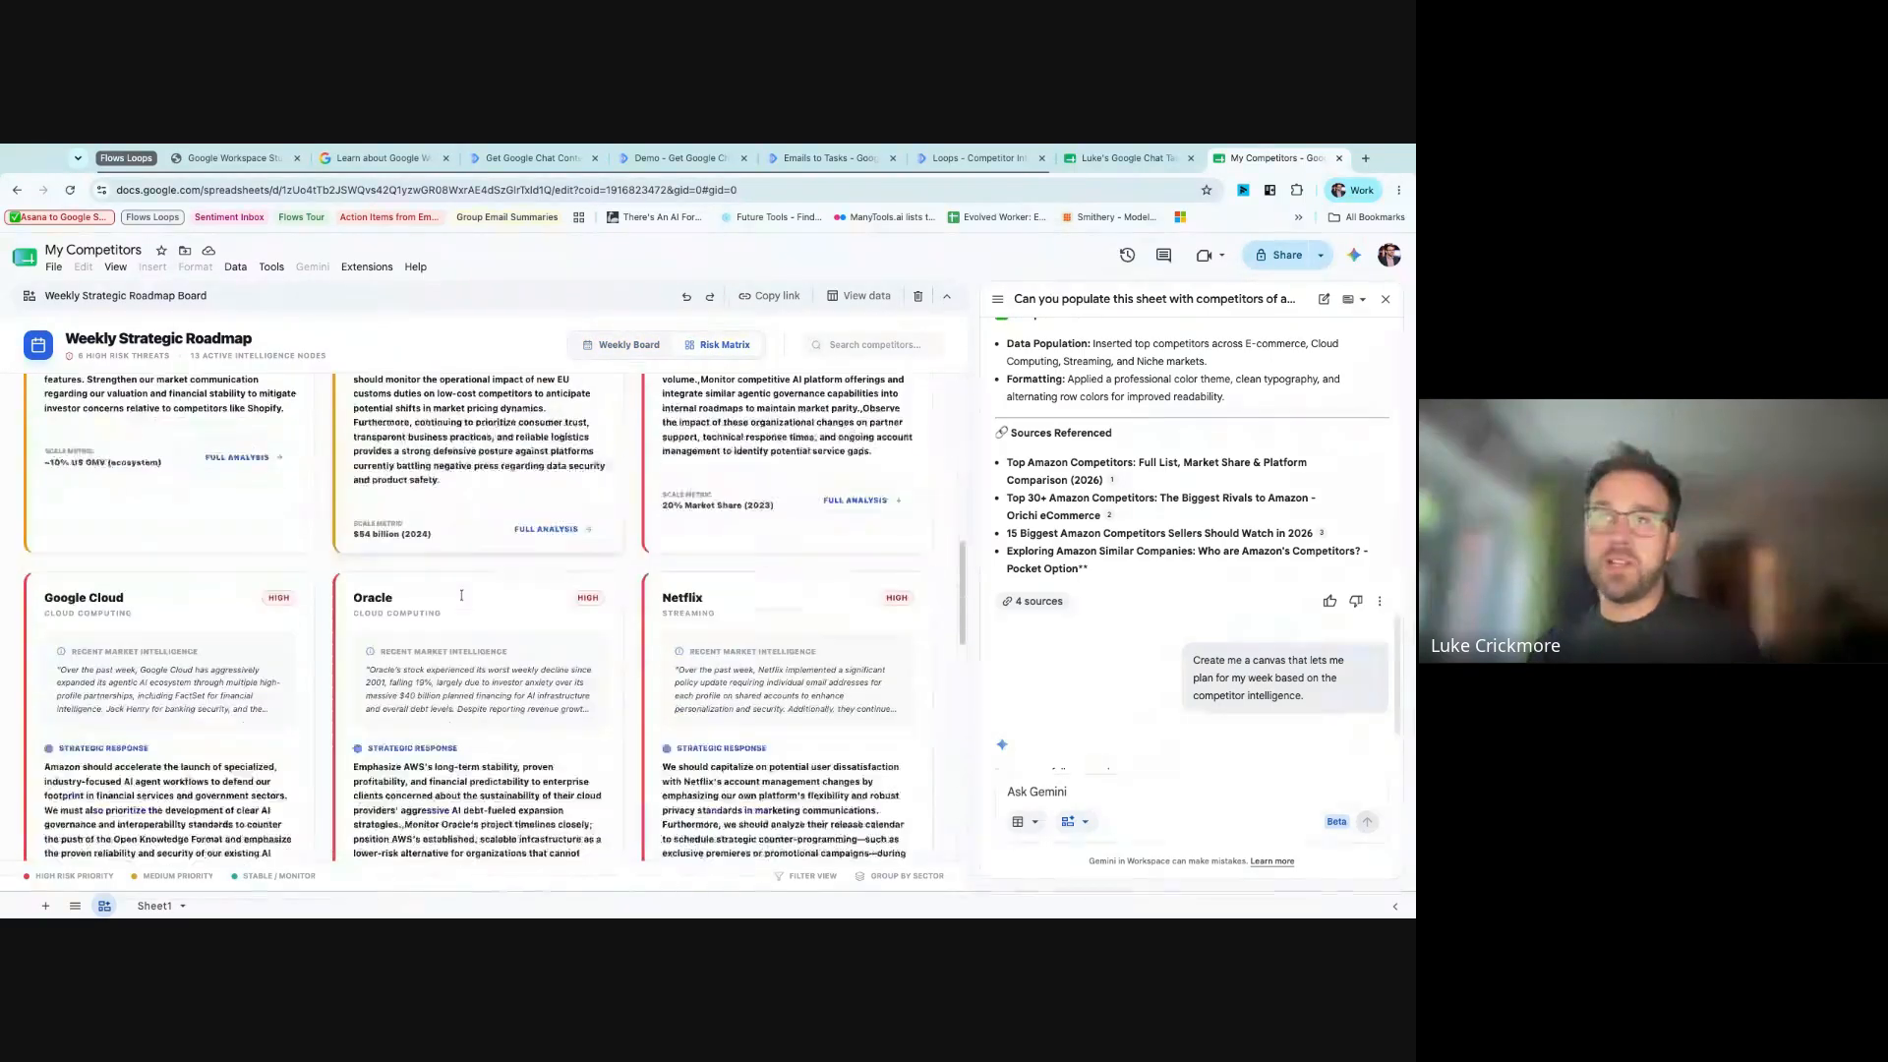
scroll(324, 586, "up", 5)
scroll(325, 586, "up", 2)
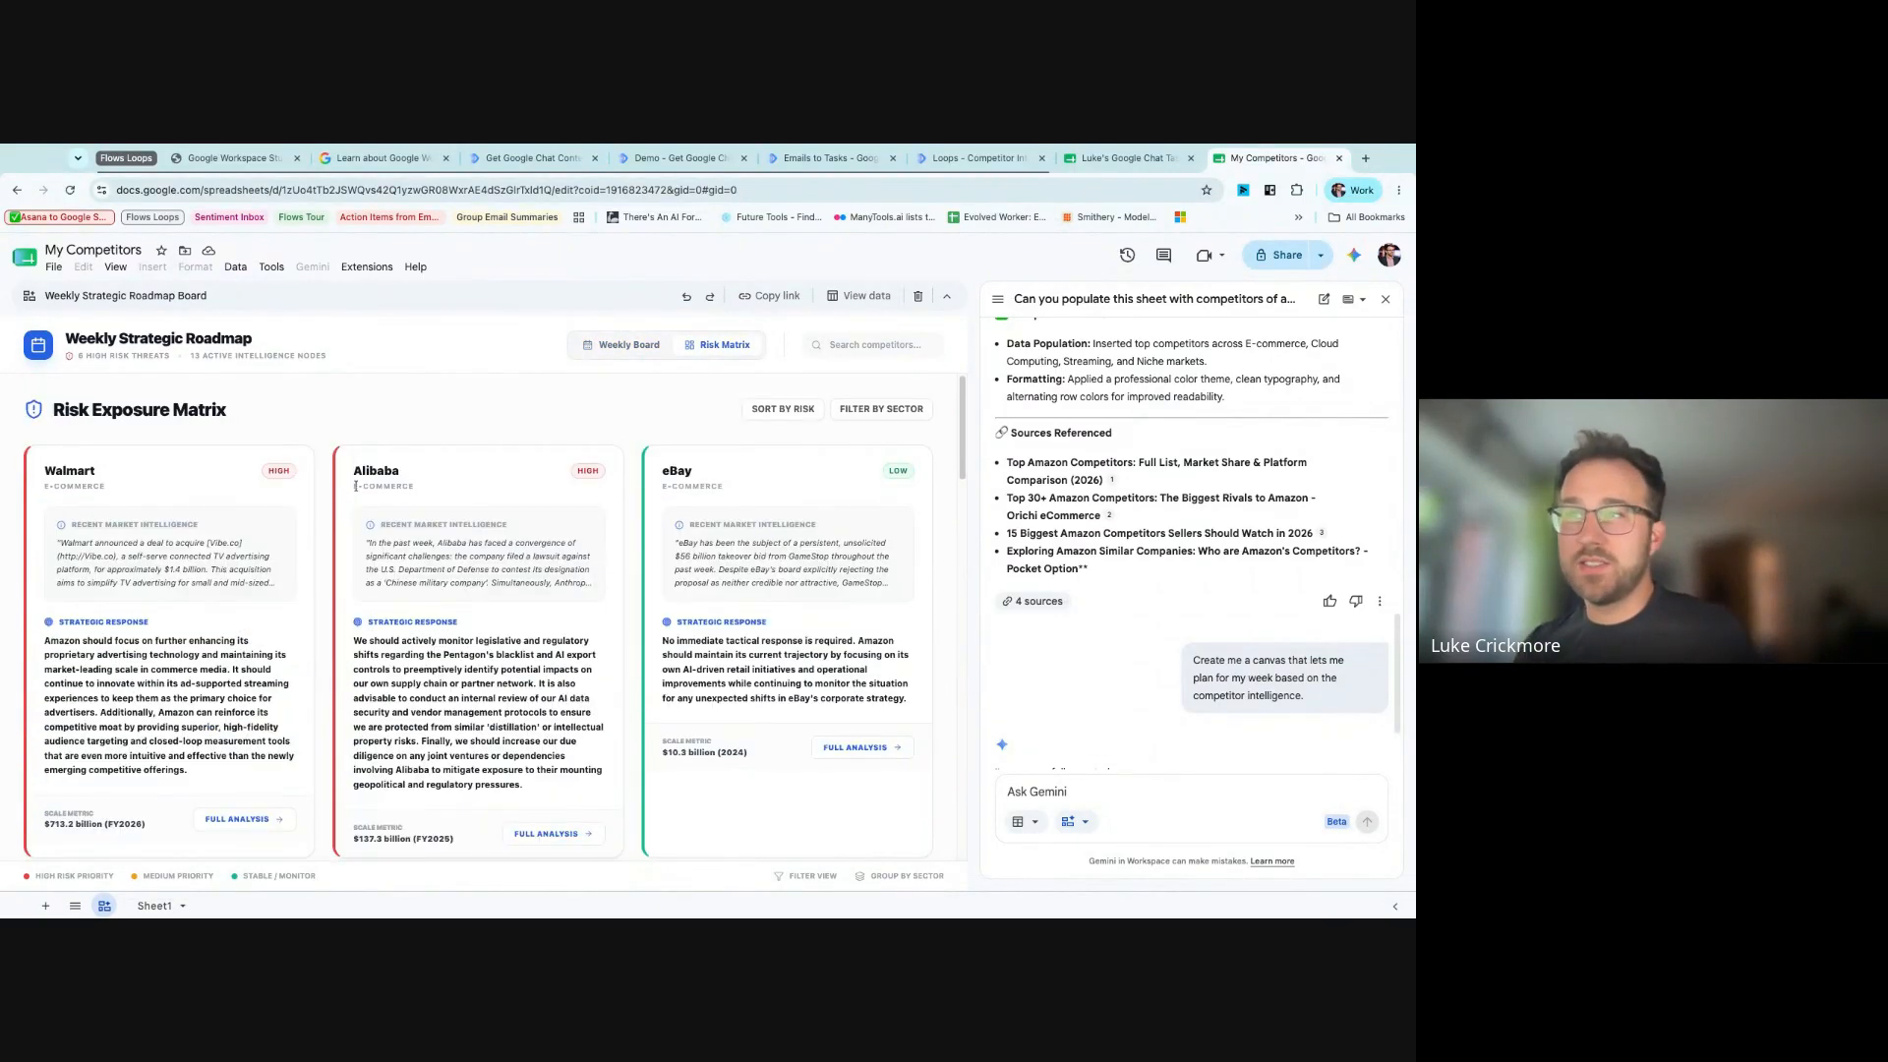
double_click(375, 470)
double_click(160, 480)
left_click(167, 493)
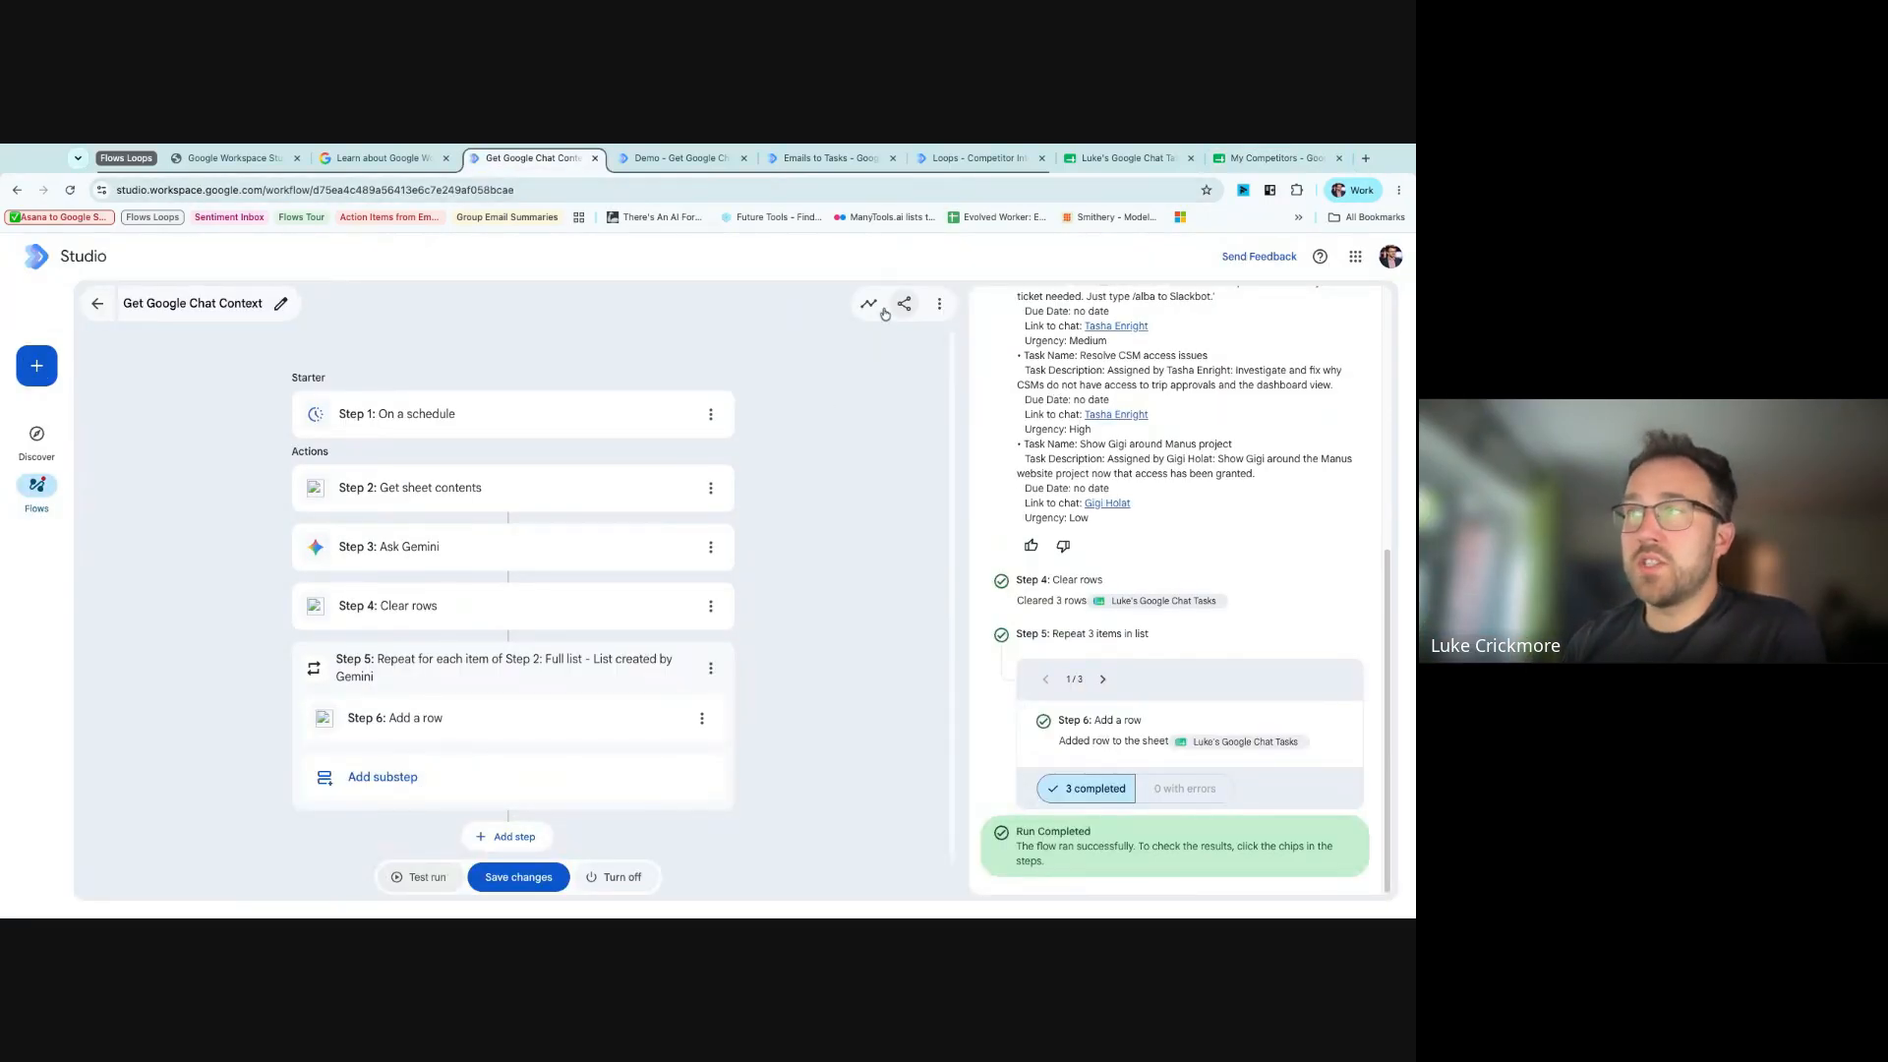
- In the Get Google Chat Context flow, view the run activity and open the options for sharing a copy
left_click(870, 305)
left_click(904, 304)
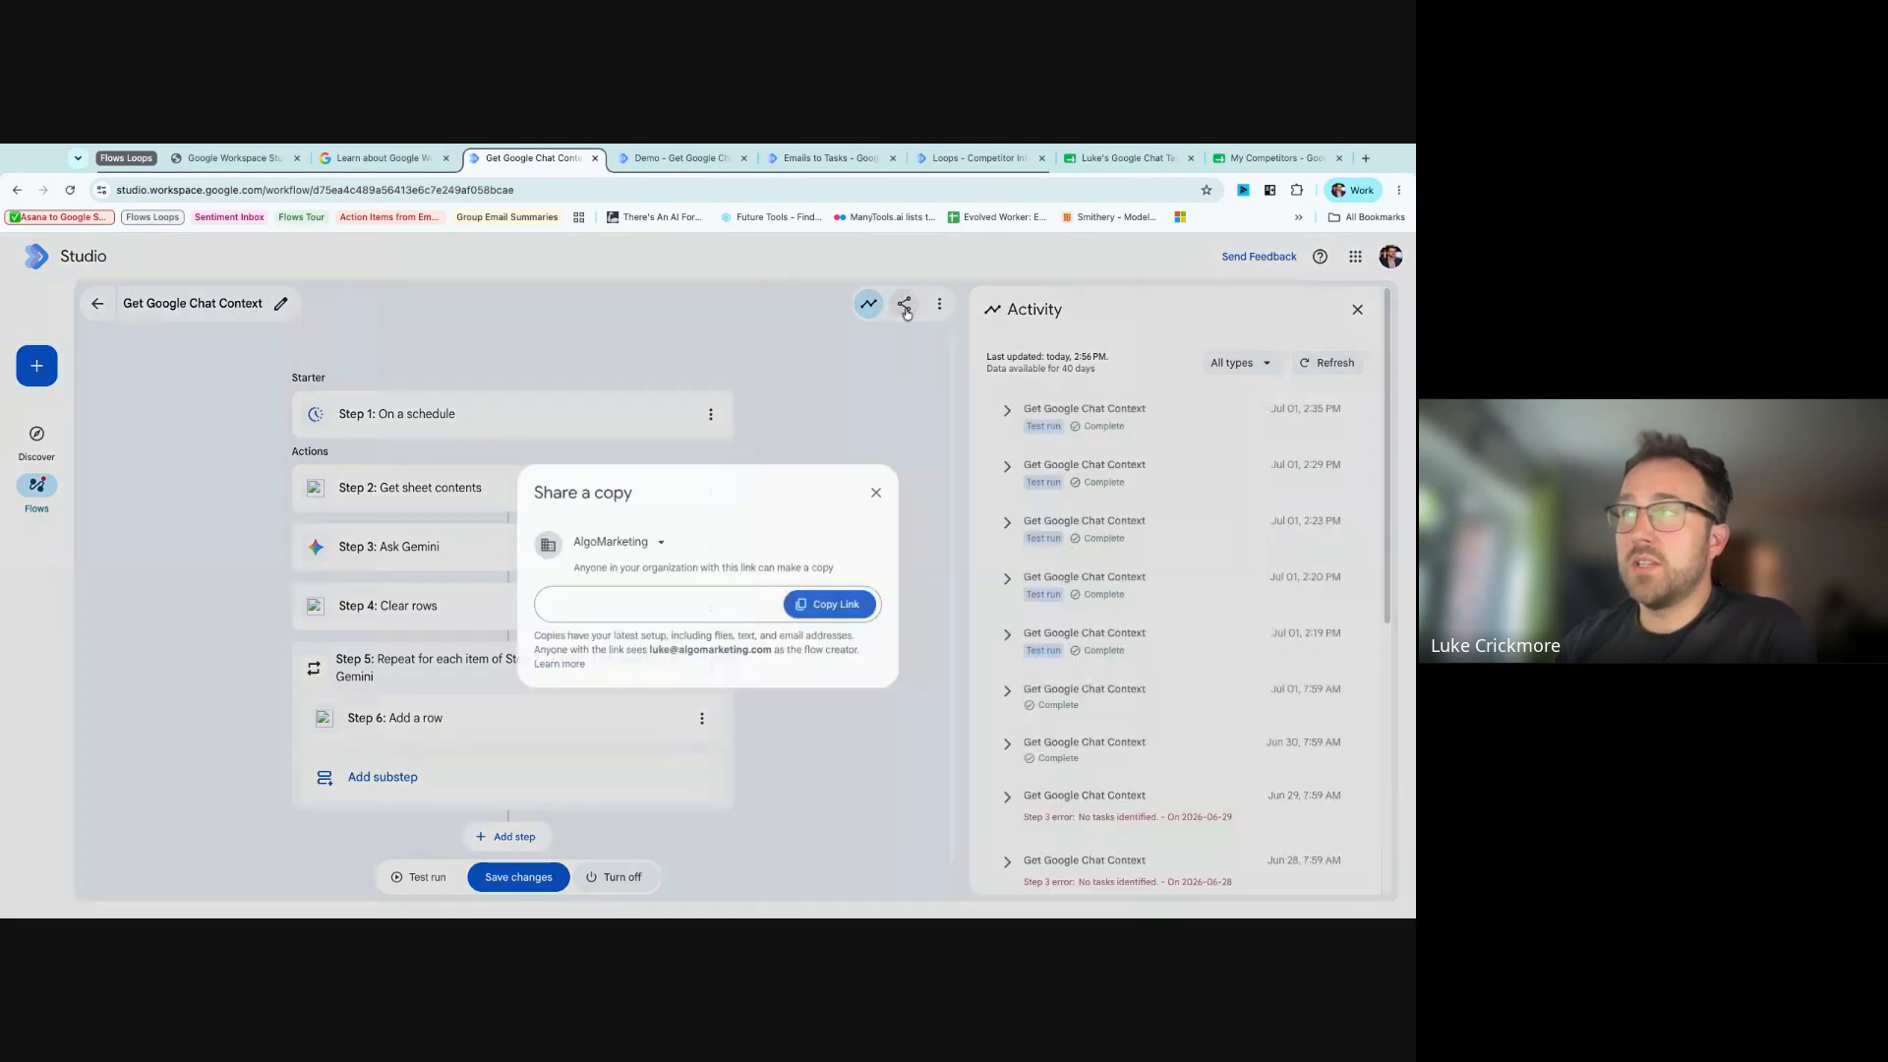